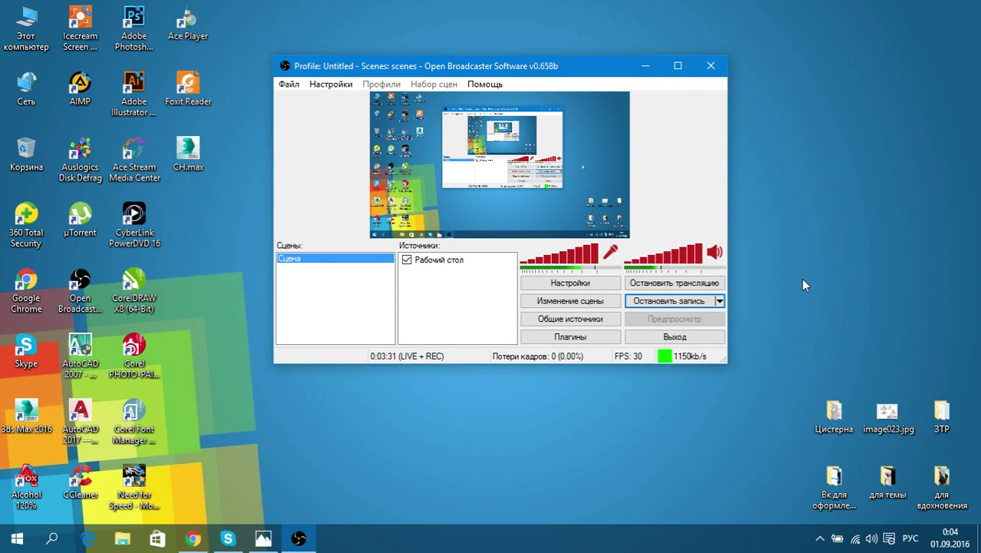
Nudge the OBS window down and minimize it to the taskbar
{"action": "mouse_move", "coordinate": [570, 71]}
{"action": "left_mouse_down"}
{"action": "mouse_move", "coordinate": [545, 94]}
{"action": "mouse_move", "coordinate": [565, 146]}
{"action": "left_mouse_up"}
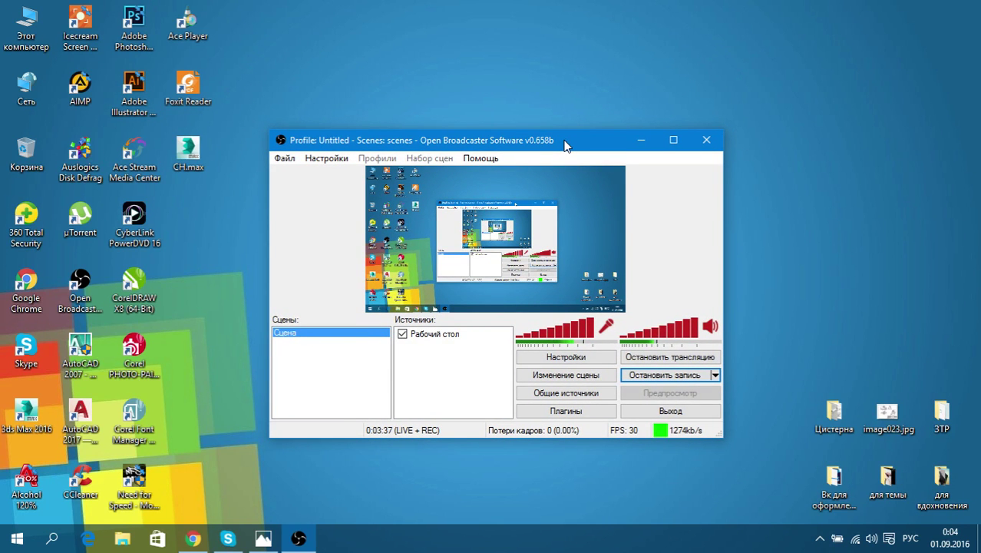
{"action": "left_click", "coordinate": [638, 132]}
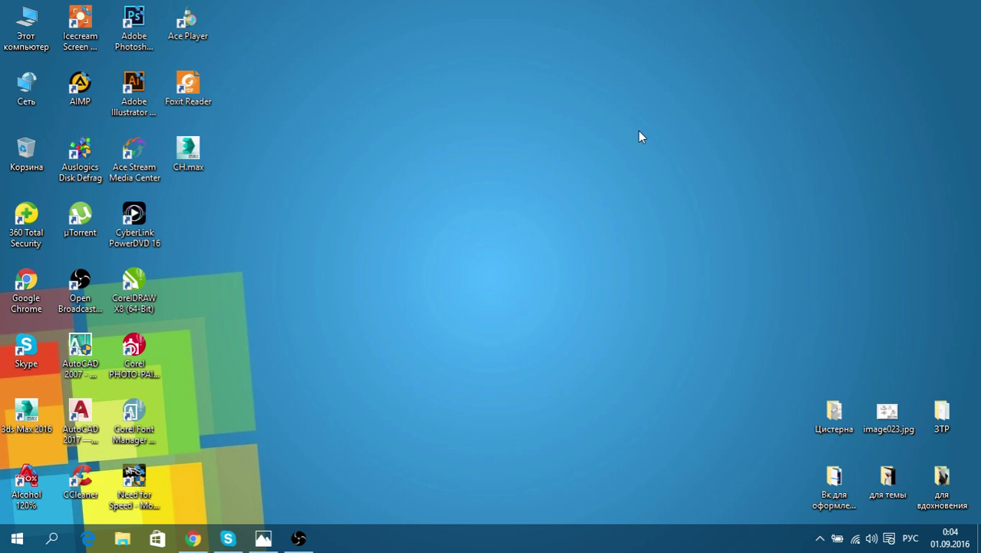
Bring up Chrome on the 3DM SV community tab, scroll it, then minimize the browser
{"action": "left_click", "coordinate": [193, 538]}
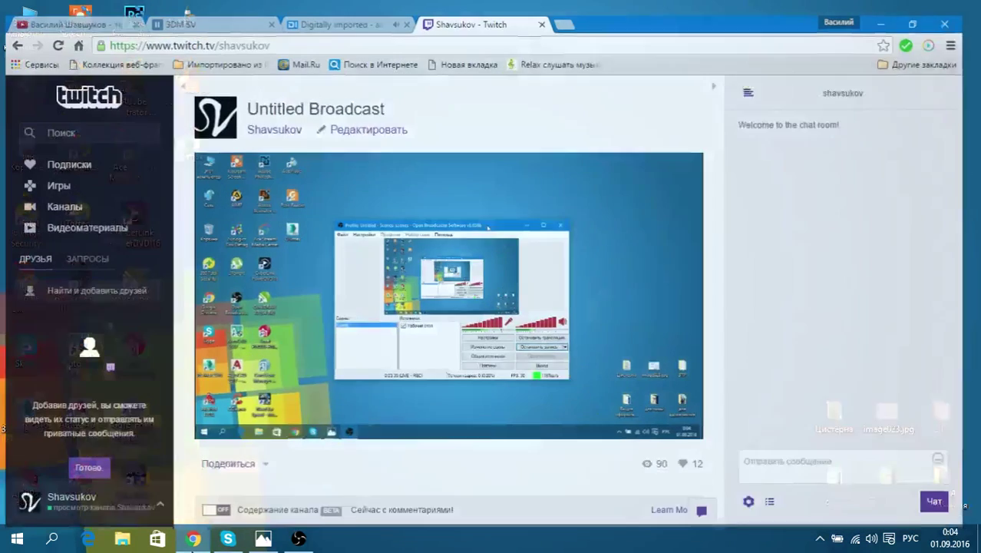
{"action": "left_click", "coordinate": [194, 8]}
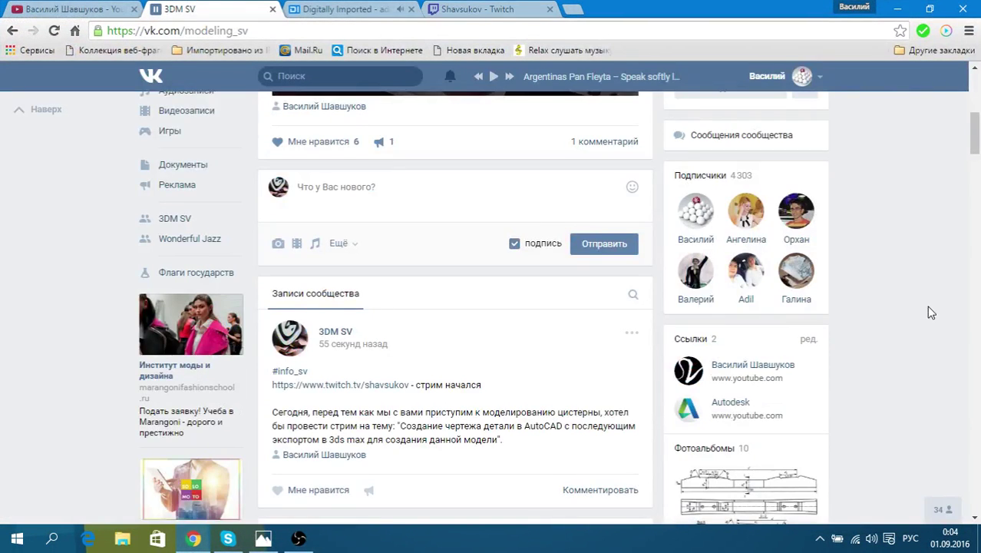
{"action": "scroll", "coordinate": [926, 313], "scroll_direction": "down", "scroll_amount": 1}
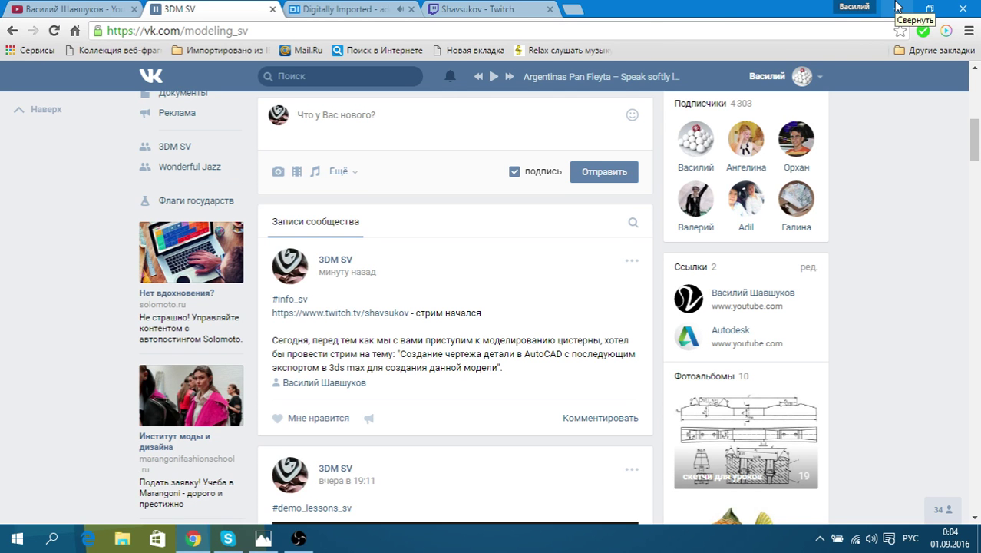
{"action": "left_click", "coordinate": [896, 6]}
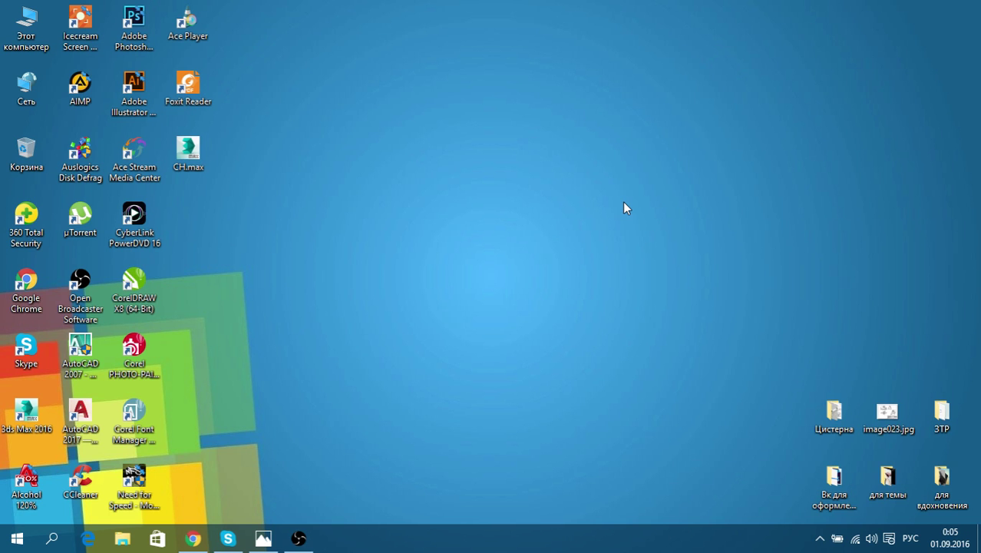
{"action": "left_click", "coordinate": [888, 414]}
{"action": "left_click", "coordinate": [793, 302]}
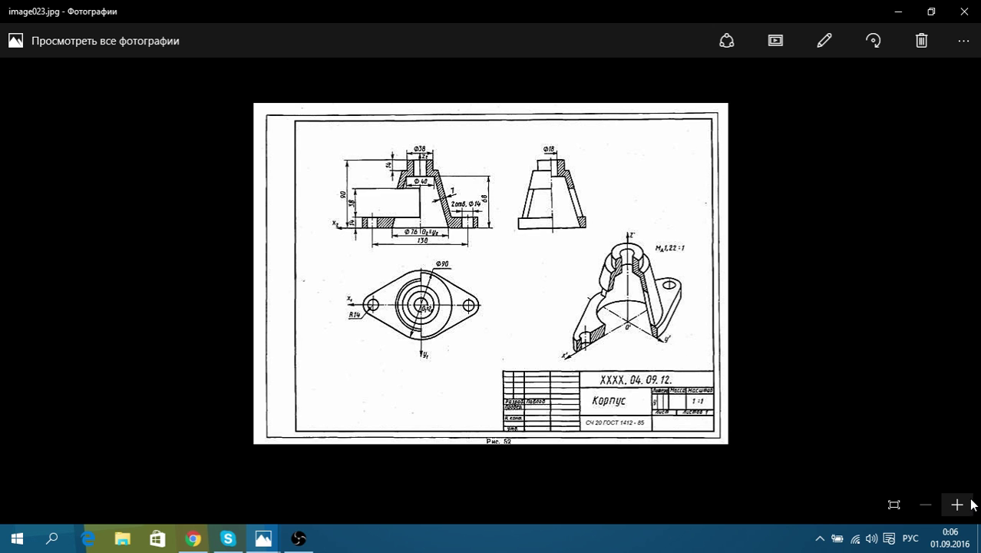
{"action": "left_click", "coordinate": [969, 504]}
{"action": "left_click", "coordinate": [970, 504]}
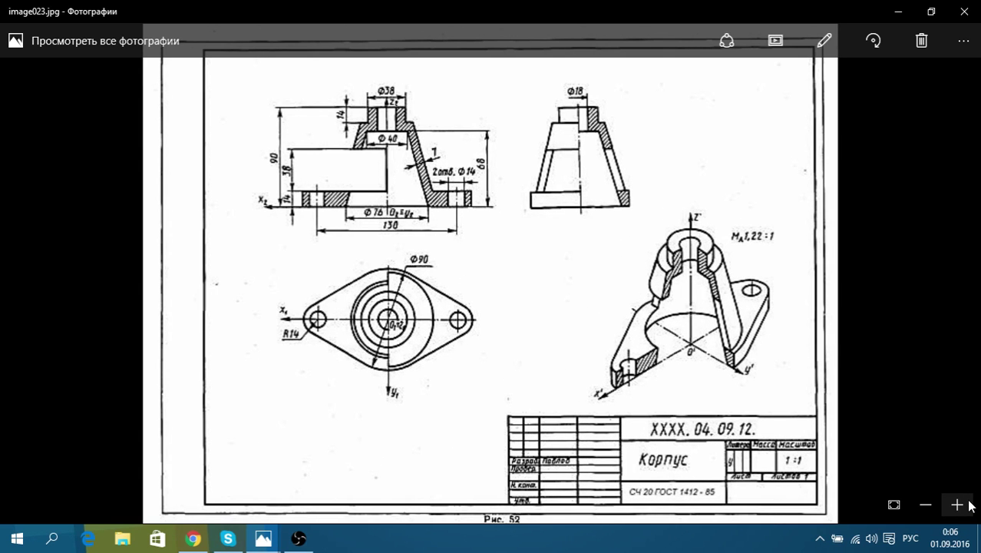
{"action": "left_click", "coordinate": [969, 504]}
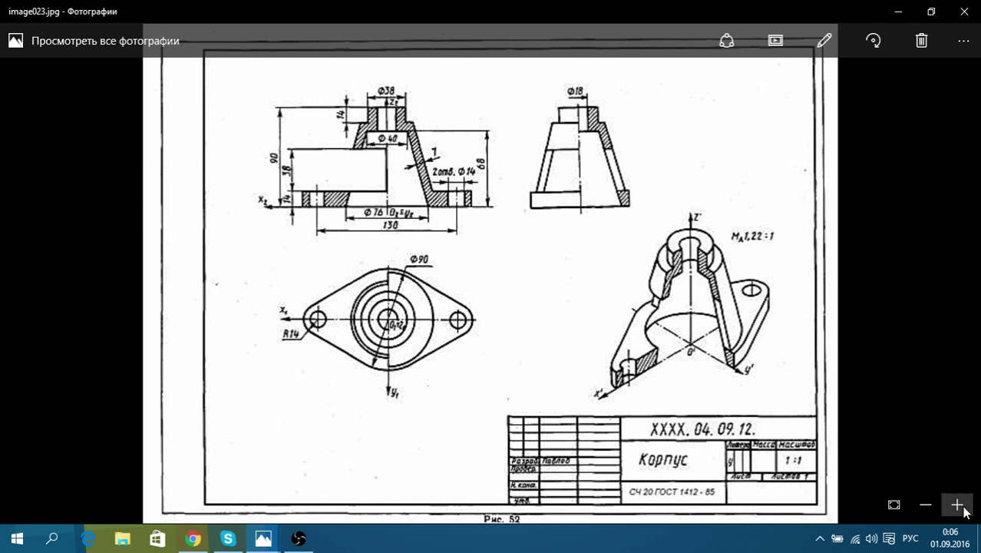
{"action": "scroll", "coordinate": [588, 201], "scroll_direction": "up", "scroll_amount": 1}
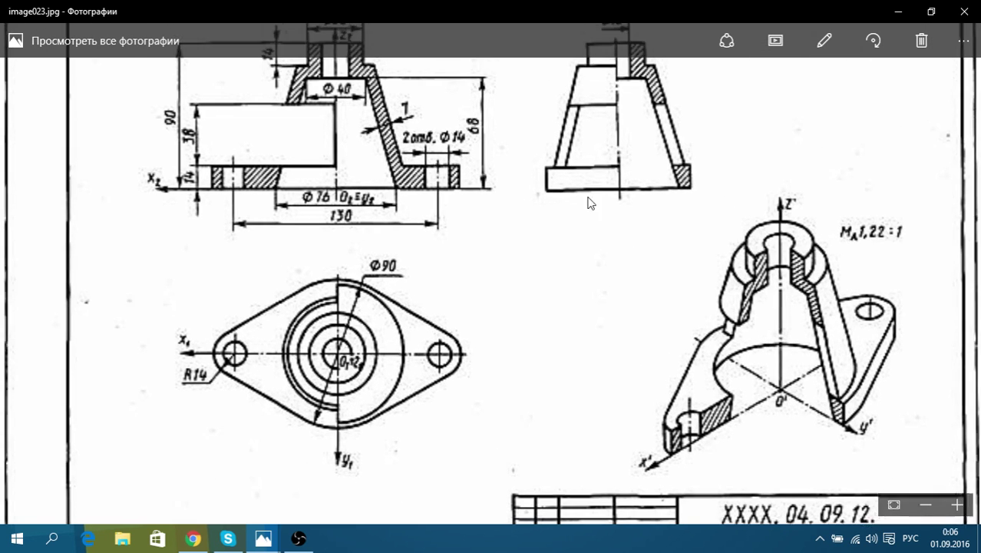
{"action": "scroll", "coordinate": [587, 335], "scroll_direction": "down", "scroll_amount": 3}
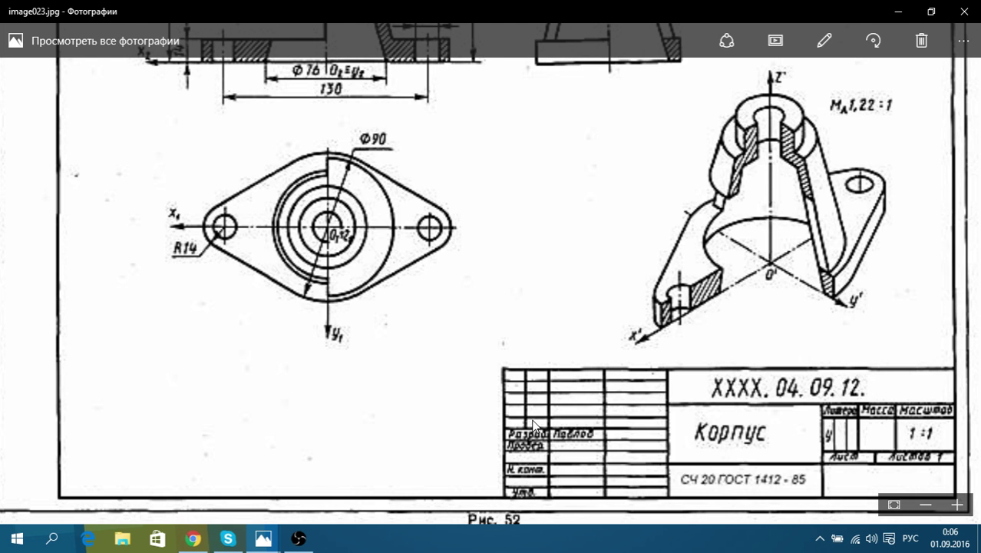
{"action": "scroll", "coordinate": [362, 324], "scroll_direction": "up", "scroll_amount": 3}
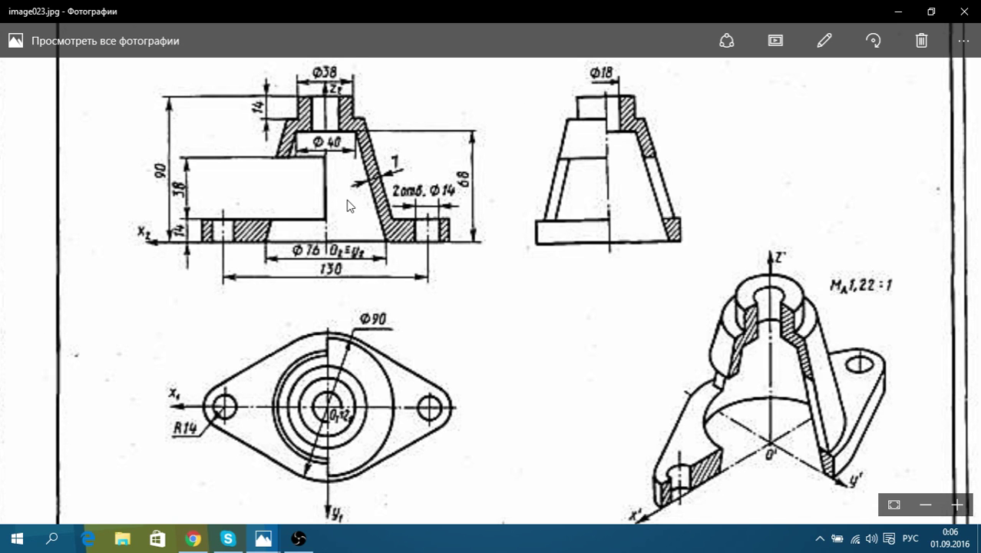
{"action": "scroll", "coordinate": [350, 205], "scroll_direction": "down", "scroll_amount": 1}
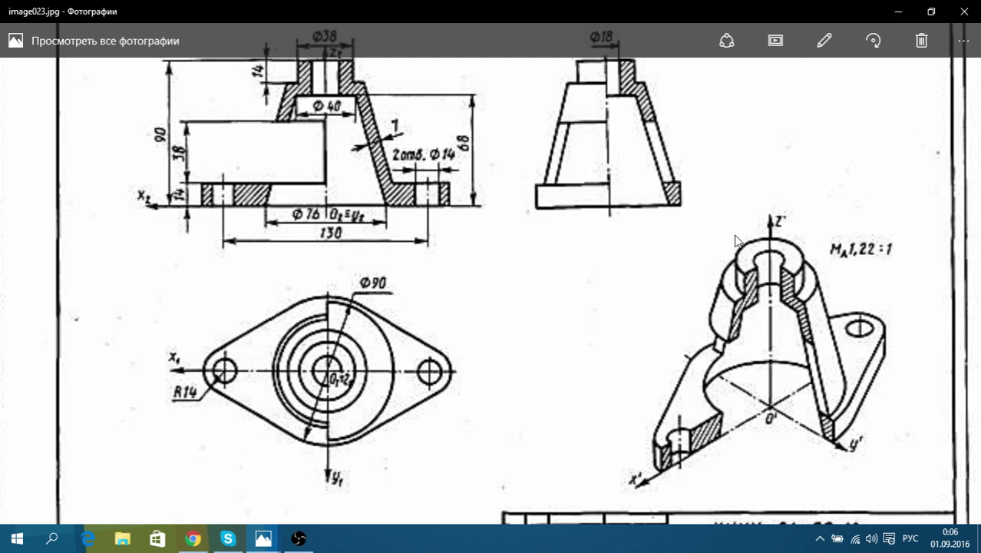
{"action": "left_click", "coordinate": [931, 11]}
{"action": "left_click_drag", "start_coordinate": [387, 29], "coordinate": [481, 34]}
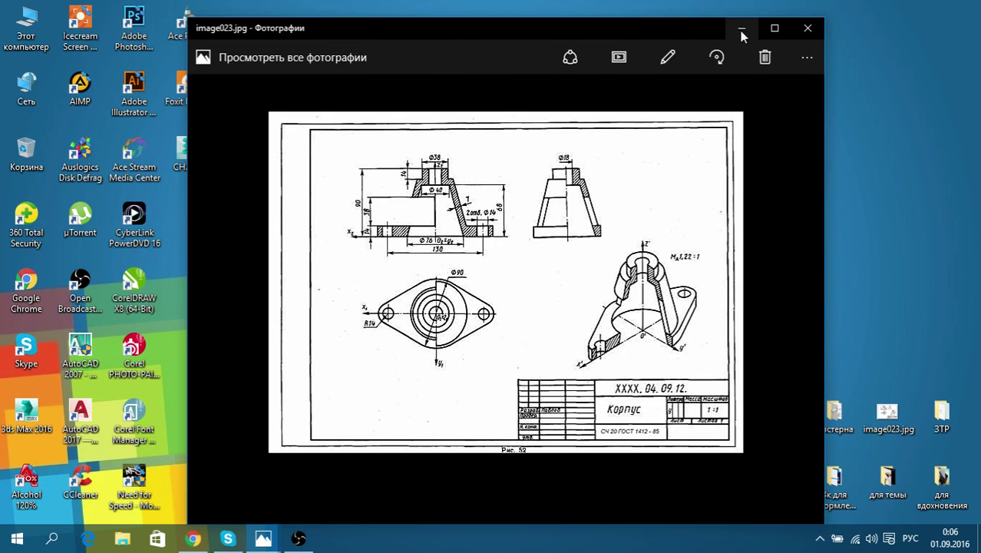
{"action": "left_click", "coordinate": [741, 29]}
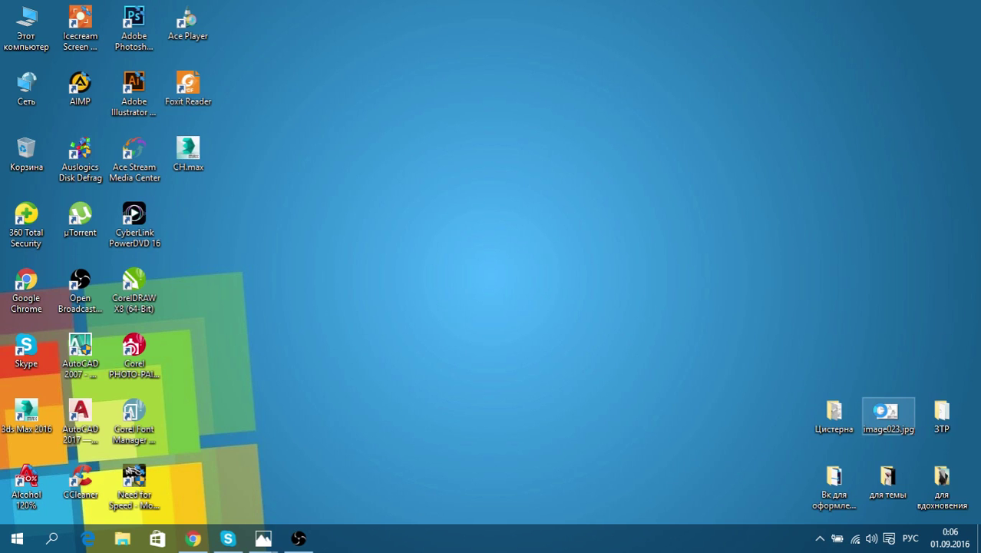
Open image023.jpg in Paint via Изменить, zoom to 200% and choose red
{"action": "right_click", "coordinate": [879, 409]}
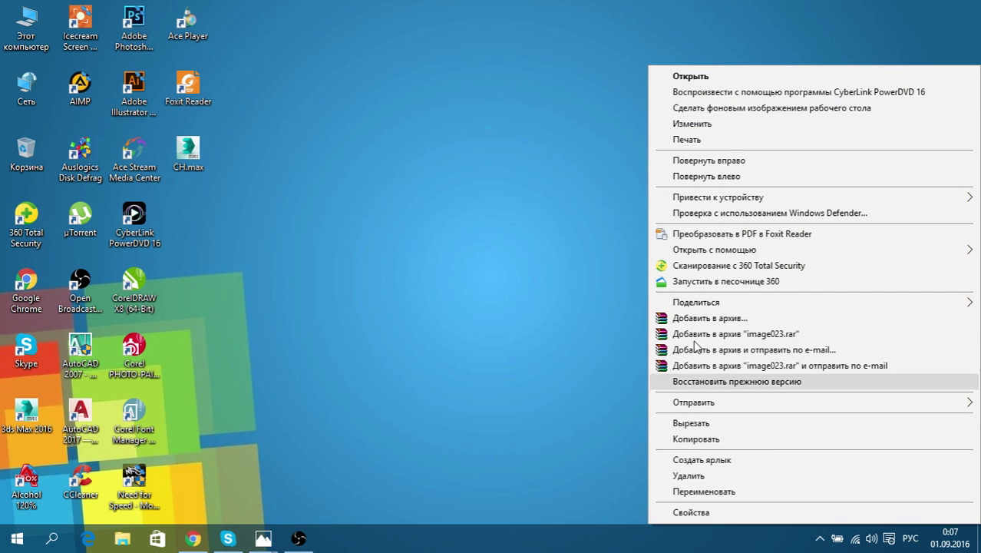
{"action": "left_click", "coordinate": [725, 126]}
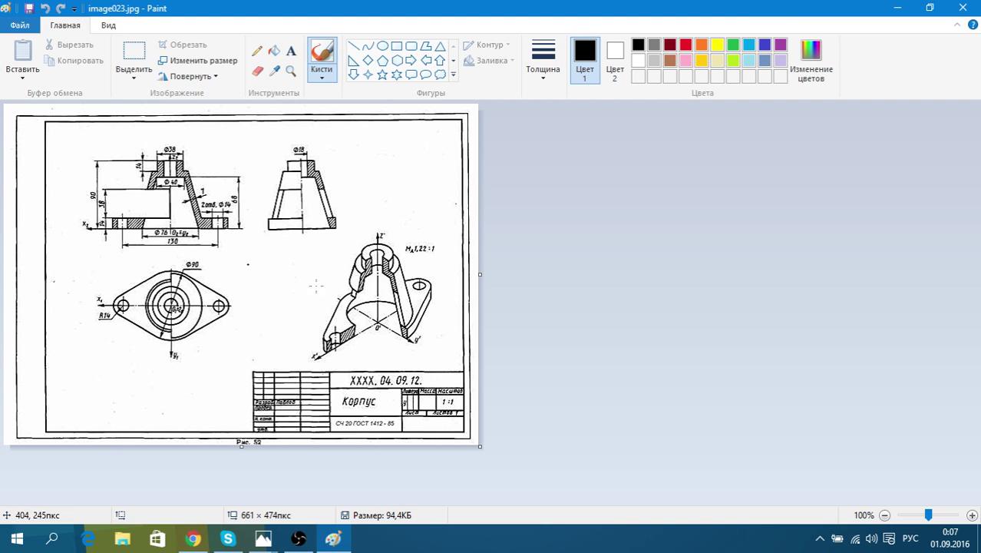
{"action": "left_click", "coordinate": [932, 516]}
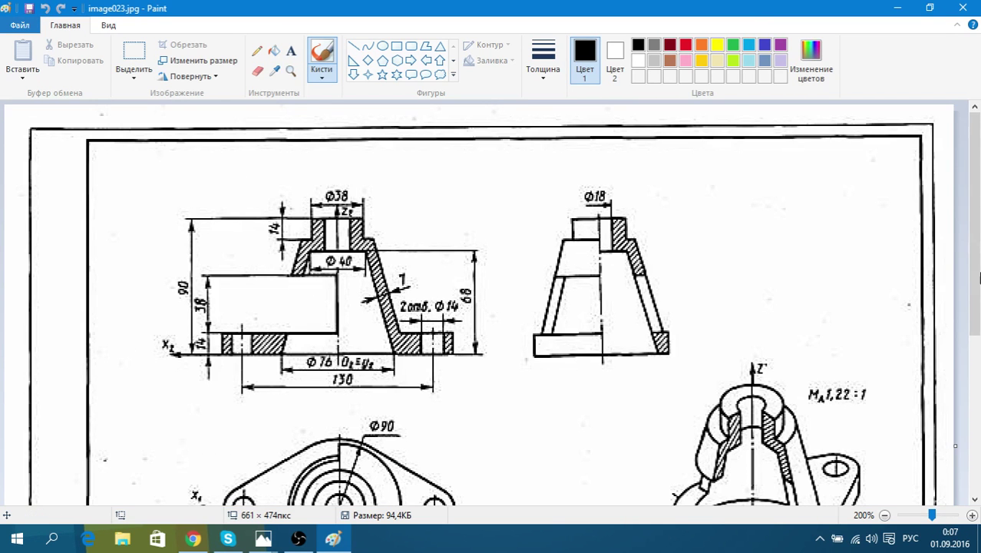
{"action": "left_click_drag", "start_coordinate": [978, 277], "coordinate": [980, 338]}
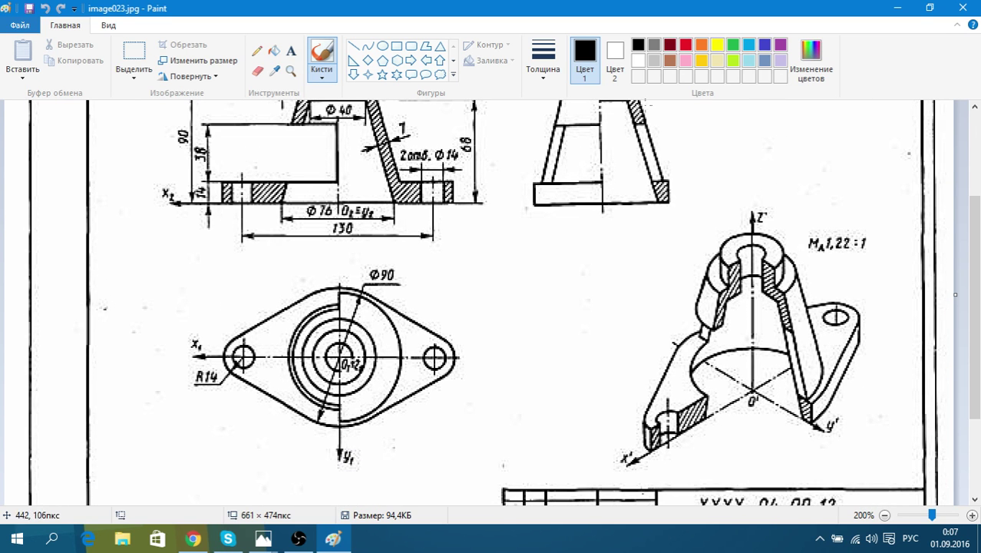
{"action": "left_click", "coordinate": [685, 44]}
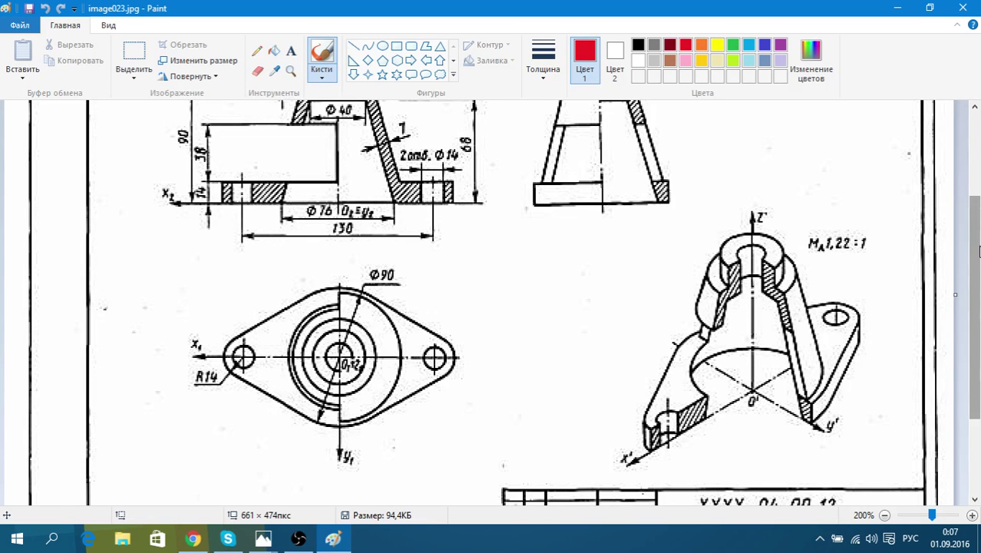
{"action": "left_click_drag", "start_coordinate": [980, 252], "coordinate": [979, 198]}
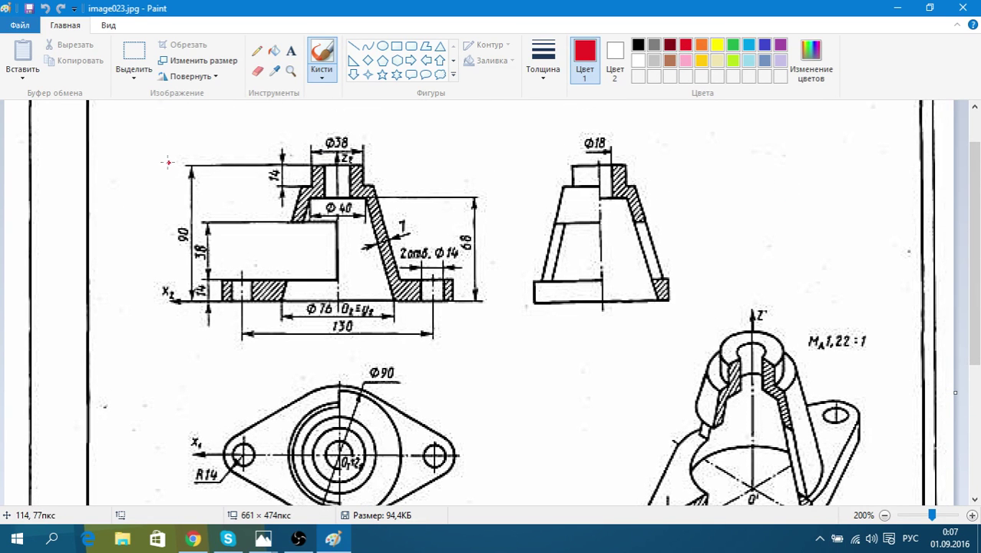
{"action": "scroll", "coordinate": [588, 289], "scroll_direction": "down", "scroll_amount": 5}
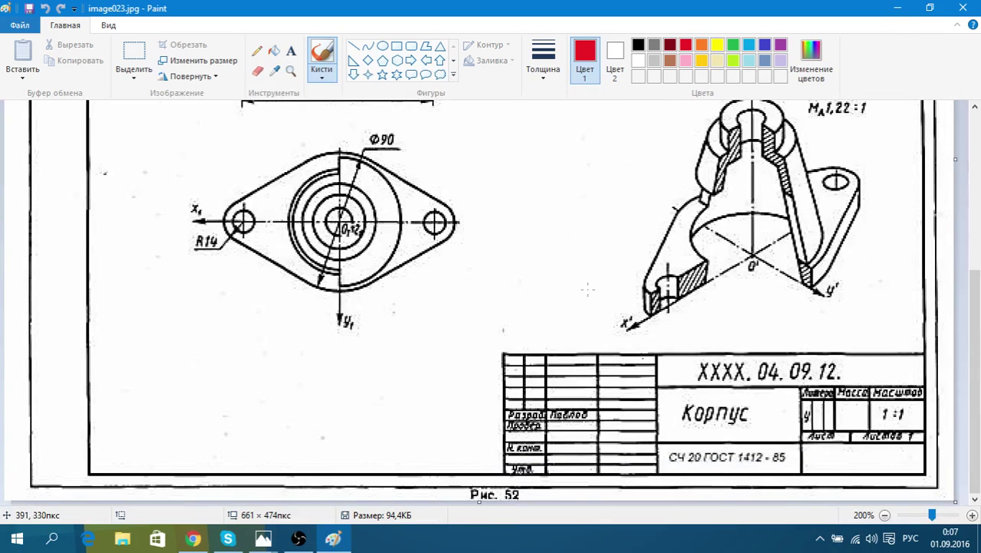
Draw red arrows at the isometric view and a red 1 beside the plan view
{"action": "mouse_move", "coordinate": [835, 301]}
{"action": "left_mouse_down"}
{"action": "mouse_move", "coordinate": [886, 322]}
{"action": "mouse_move", "coordinate": [826, 295]}
{"action": "left_mouse_up"}
{"action": "left_click_drag", "start_coordinate": [826, 295], "coordinate": [866, 302]}
{"action": "left_click_drag", "start_coordinate": [974, 301], "coordinate": [971, 225]}
{"action": "left_click_drag", "start_coordinate": [150, 253], "coordinate": [191, 268]}
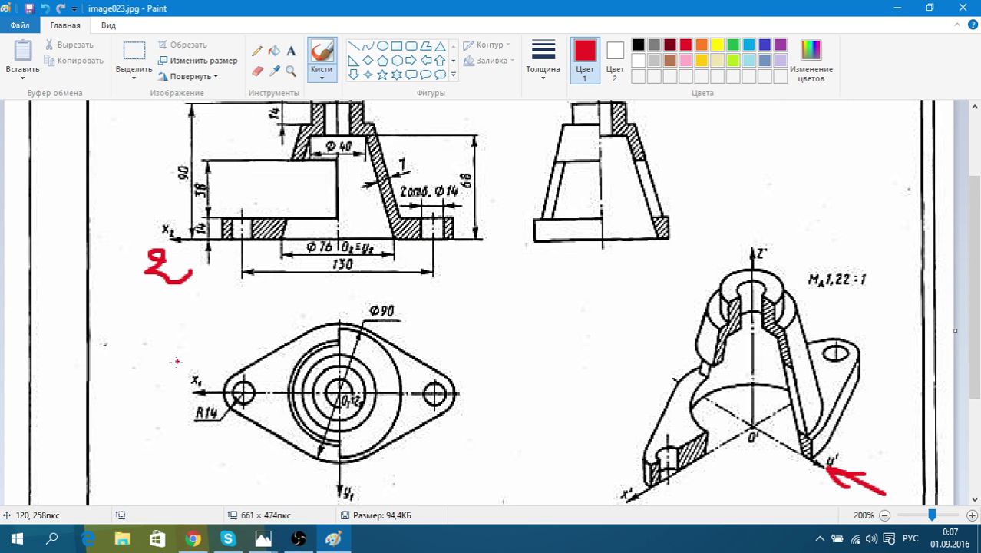
{"action": "left_click_drag", "start_coordinate": [173, 370], "coordinate": [166, 400]}
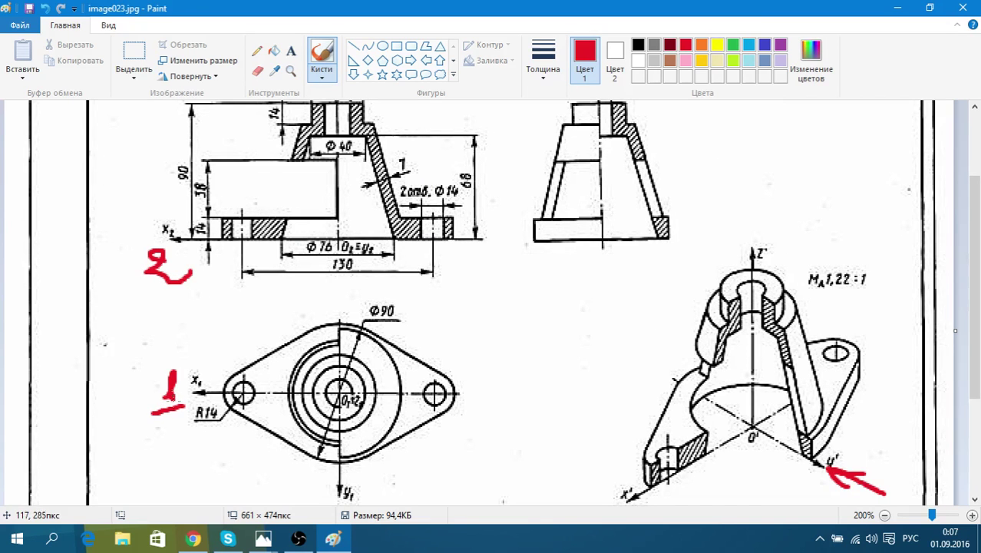
{"action": "mouse_move", "coordinate": [742, 152]}
{"action": "left_mouse_down"}
{"action": "mouse_move", "coordinate": [739, 207]}
{"action": "mouse_move", "coordinate": [763, 193]}
{"action": "left_mouse_up"}
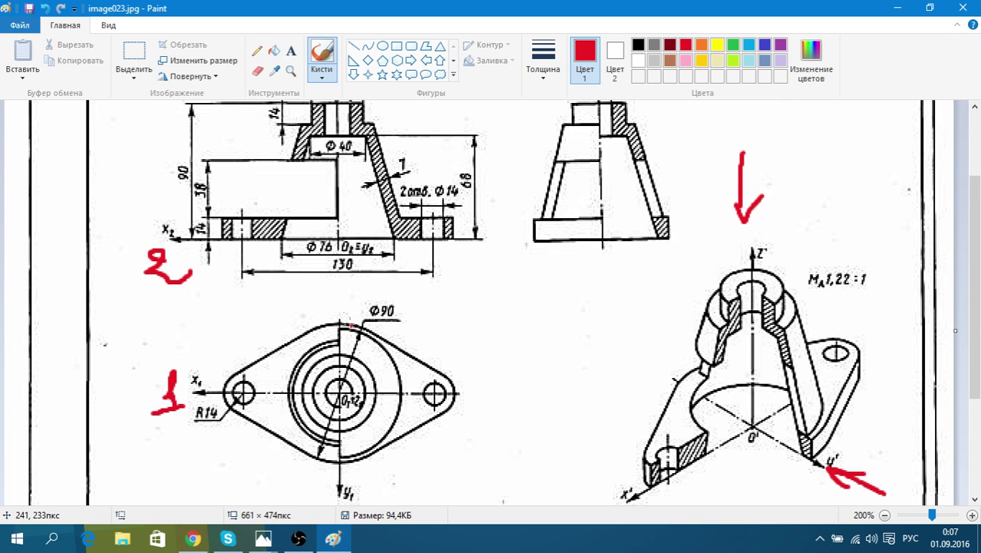
{"action": "scroll", "coordinate": [628, 302], "scroll_direction": "up", "scroll_amount": 3}
{"action": "scroll", "coordinate": [628, 301], "scroll_direction": "down", "scroll_amount": 5}
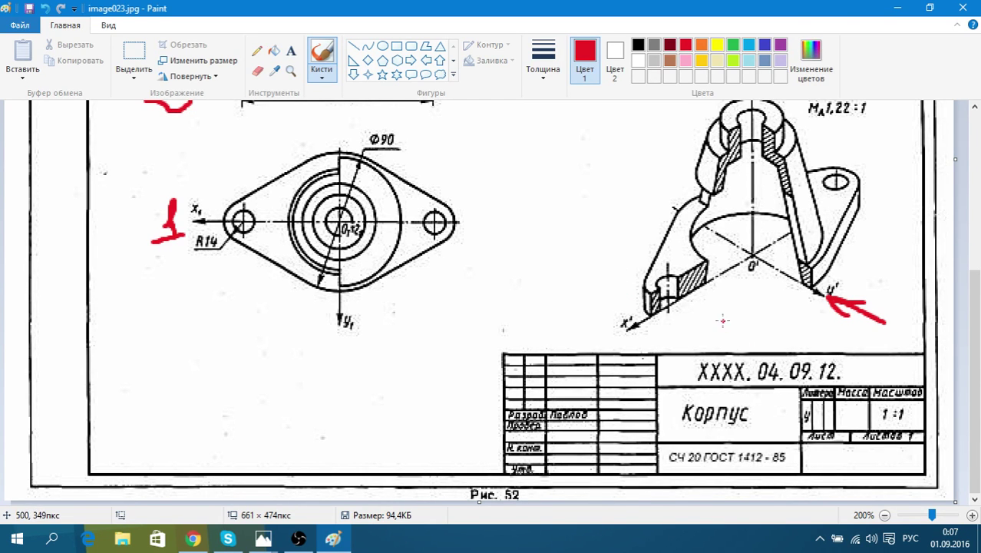
{"action": "scroll", "coordinate": [974, 353], "scroll_direction": "up", "scroll_amount": 3}
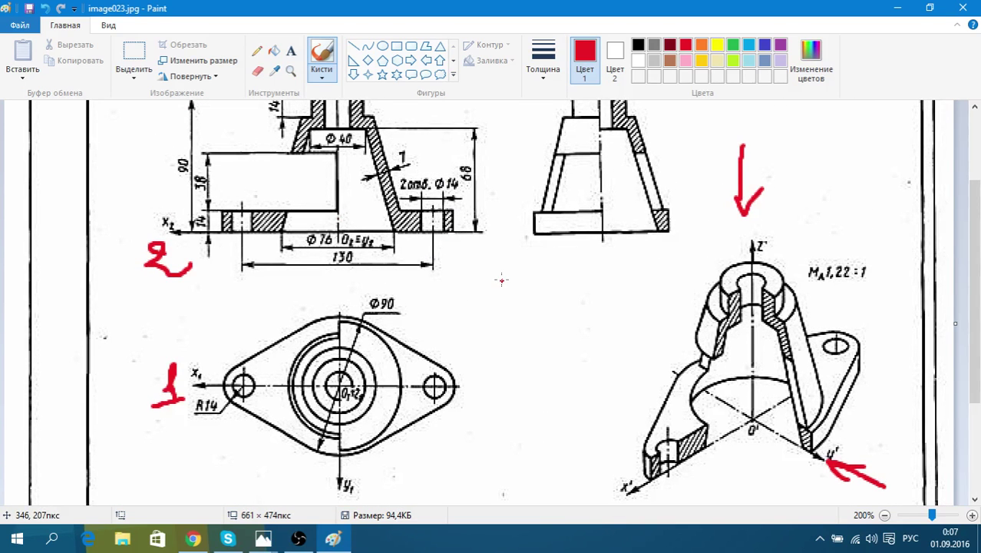
{"action": "scroll", "coordinate": [974, 284], "scroll_direction": "up", "scroll_amount": 2}
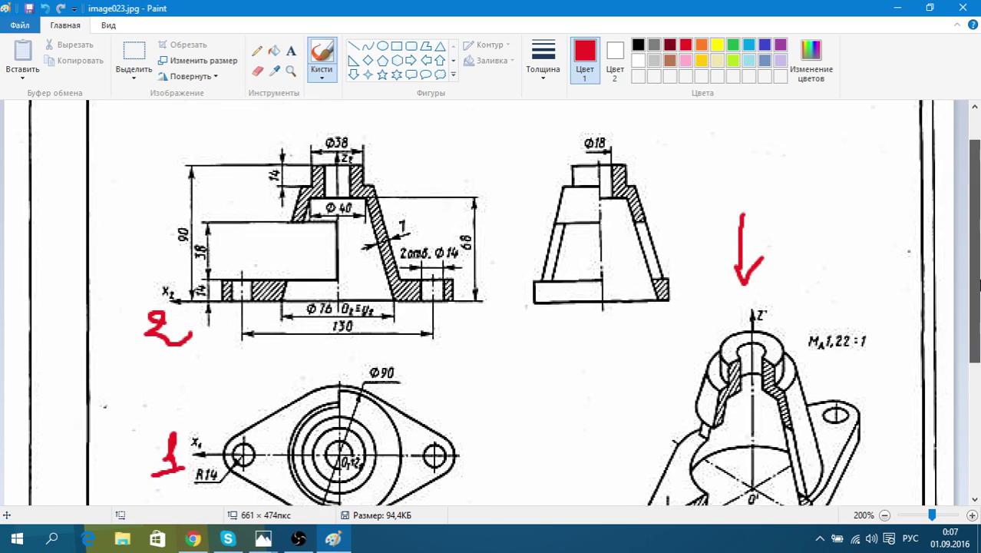
{"action": "mouse_move", "coordinate": [725, 269]}
{"action": "left_mouse_down"}
{"action": "mouse_move", "coordinate": [741, 301]}
{"action": "mouse_move", "coordinate": [771, 264]}
{"action": "mouse_move", "coordinate": [743, 293]}
{"action": "left_mouse_up"}
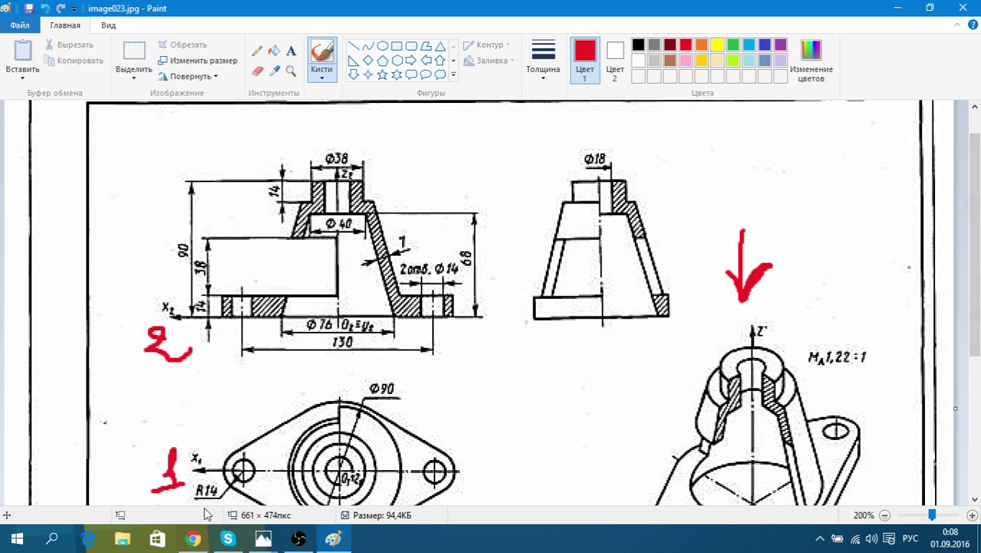
Switch to the VK community in Chrome, open Фотоальбомы and scroll through the photos
{"action": "left_click", "coordinate": [199, 542]}
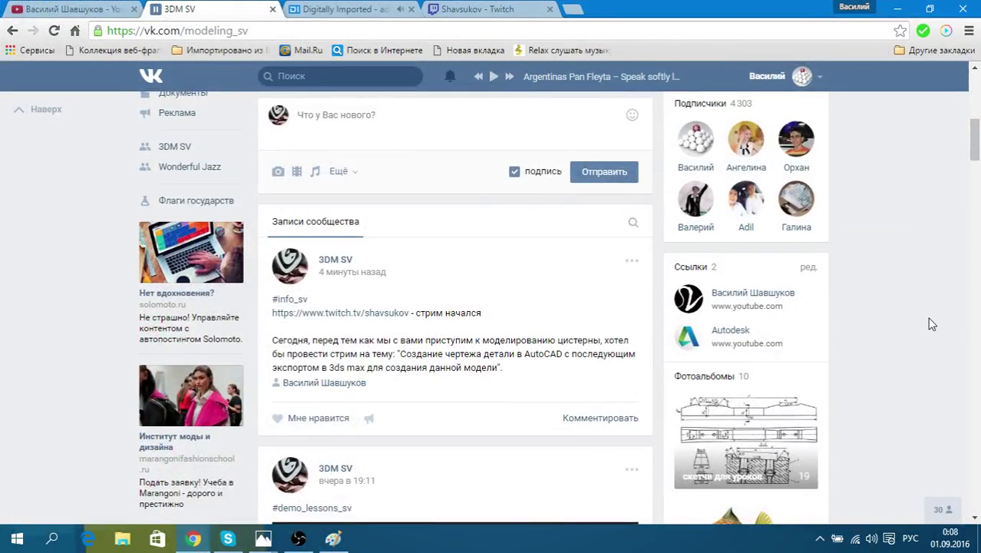
{"action": "scroll", "coordinate": [925, 323], "scroll_direction": "down", "scroll_amount": 1}
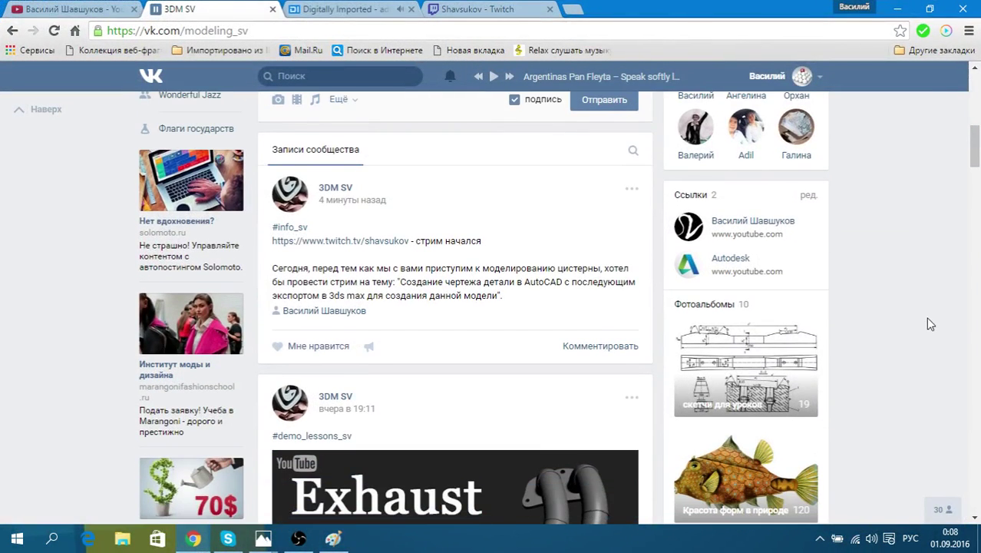
{"action": "scroll", "coordinate": [705, 307], "scroll_direction": "down", "scroll_amount": 1}
{"action": "left_click", "coordinate": [705, 308]}
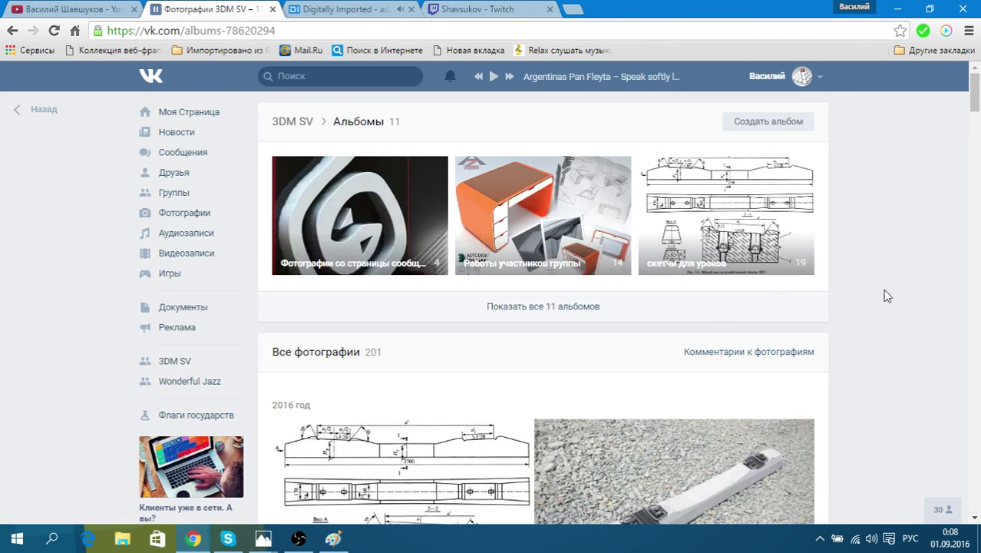
{"action": "scroll", "coordinate": [900, 297], "scroll_direction": "down", "scroll_amount": 3}
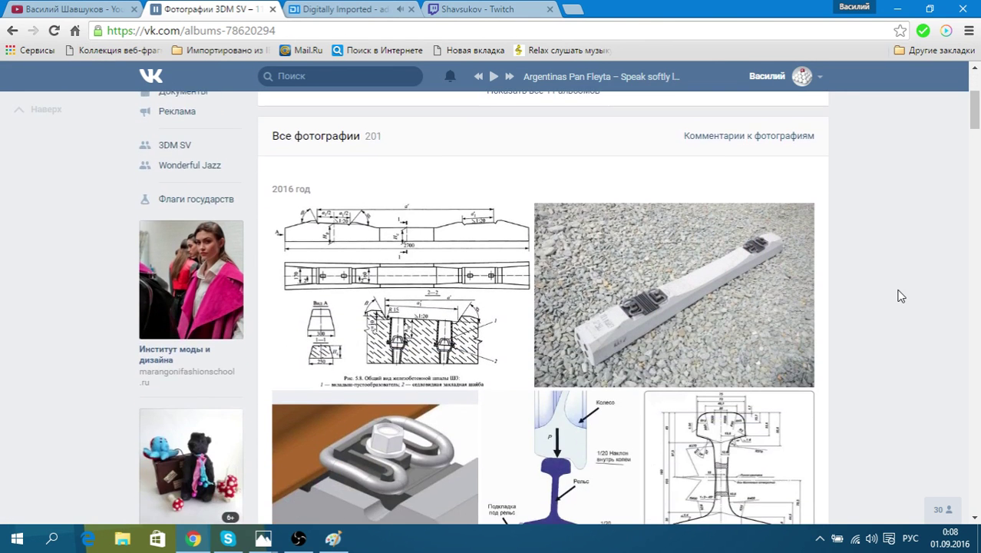
{"action": "scroll", "coordinate": [900, 296], "scroll_direction": "down", "scroll_amount": 1}
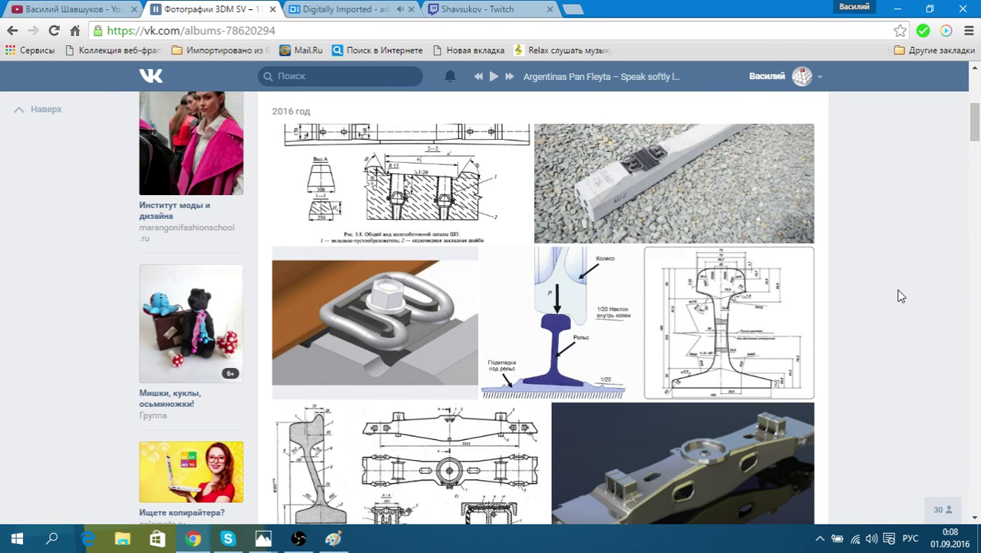
{"action": "scroll", "coordinate": [901, 297], "scroll_direction": "down", "scroll_amount": 2}
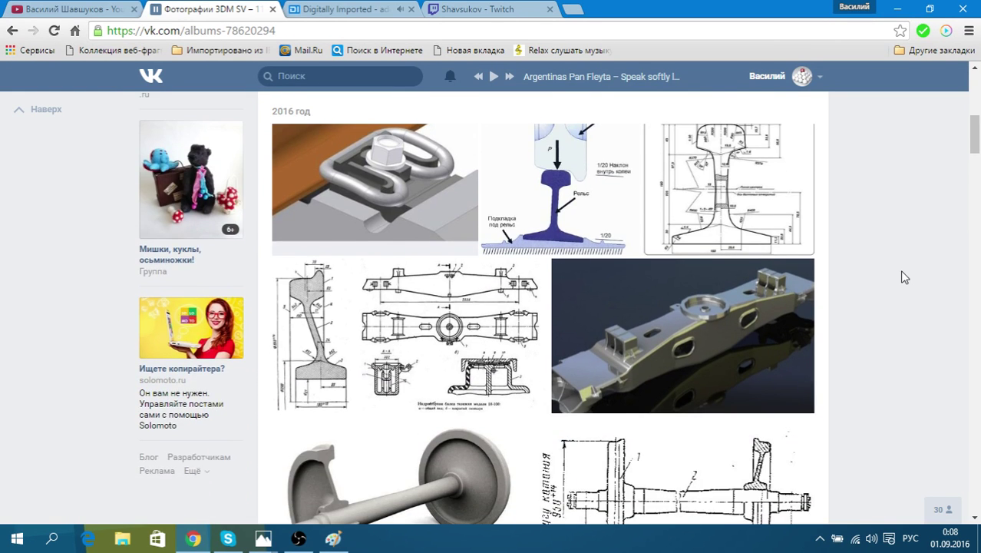
{"action": "scroll", "coordinate": [904, 276], "scroll_direction": "down", "scroll_amount": 1}
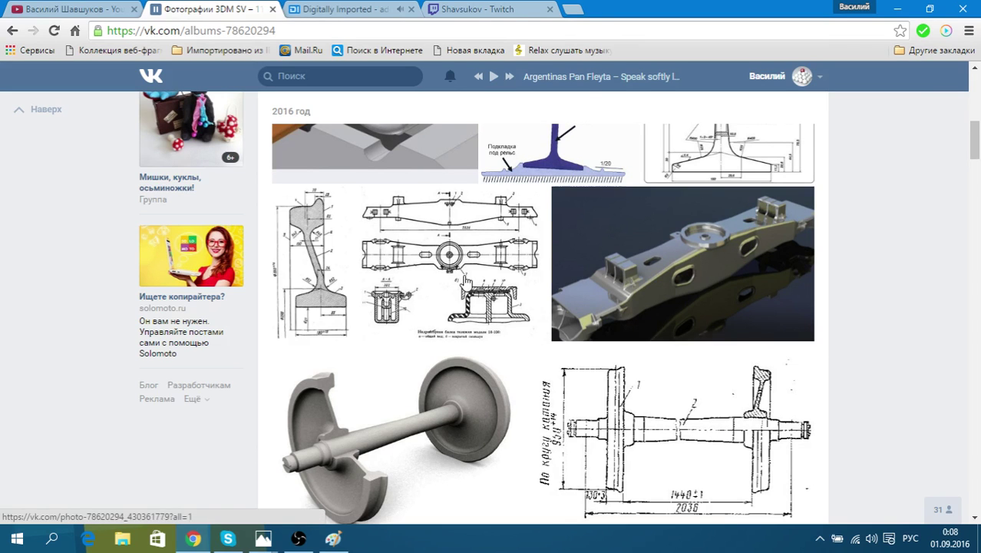
{"action": "scroll", "coordinate": [925, 310], "scroll_direction": "down", "scroll_amount": 2}
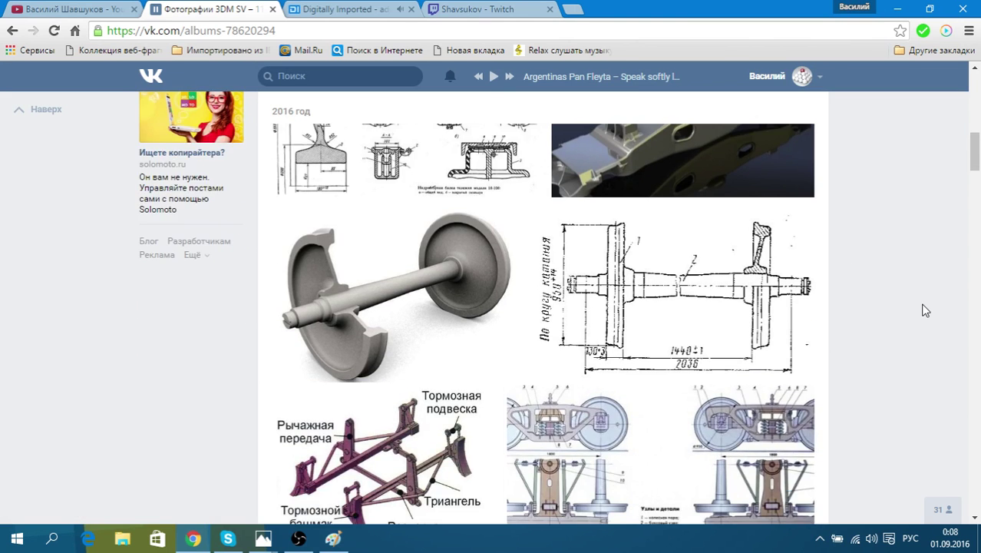
{"action": "scroll", "coordinate": [925, 309], "scroll_direction": "down", "scroll_amount": 1}
{"action": "scroll", "coordinate": [925, 310], "scroll_direction": "down", "scroll_amount": 1}
{"action": "scroll", "coordinate": [925, 309], "scroll_direction": "down", "scroll_amount": 1}
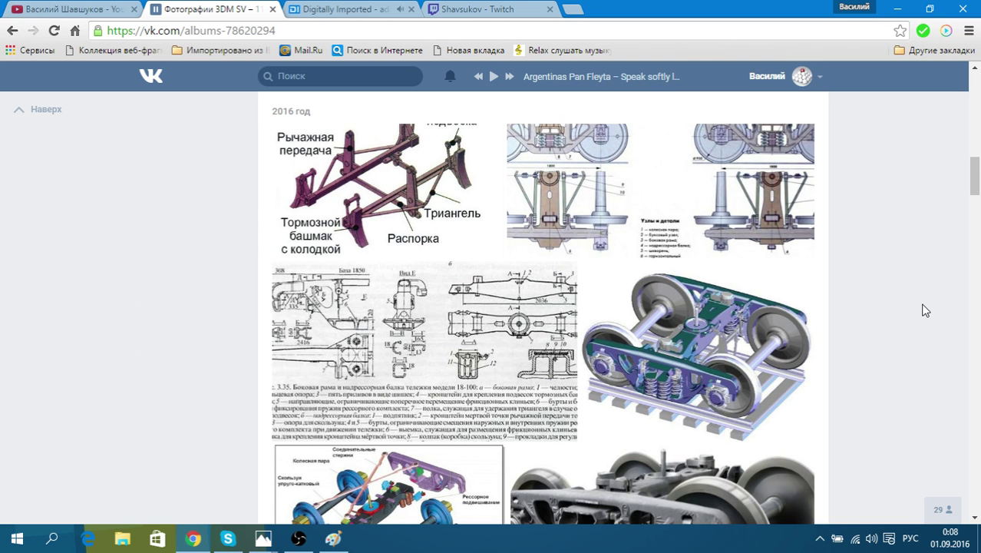
{"action": "scroll", "coordinate": [846, 344], "scroll_direction": "down", "scroll_amount": 2}
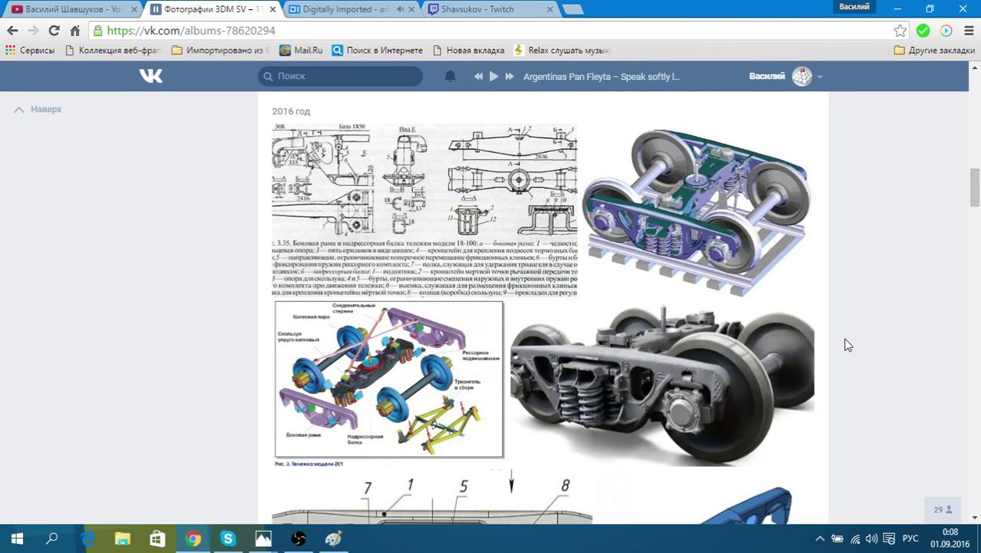
{"action": "scroll", "coordinate": [847, 344], "scroll_direction": "down", "scroll_amount": 1}
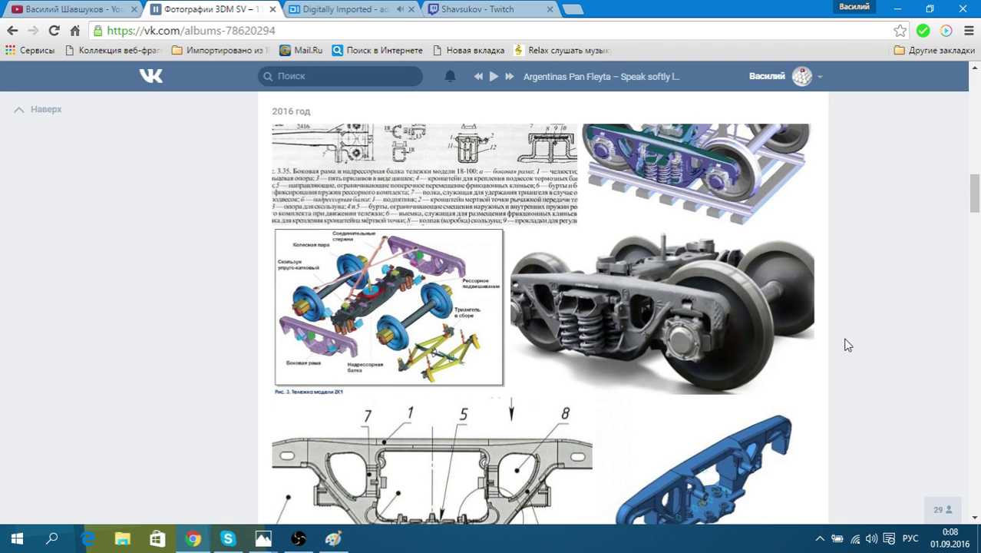
{"action": "scroll", "coordinate": [847, 344], "scroll_direction": "down", "scroll_amount": 2}
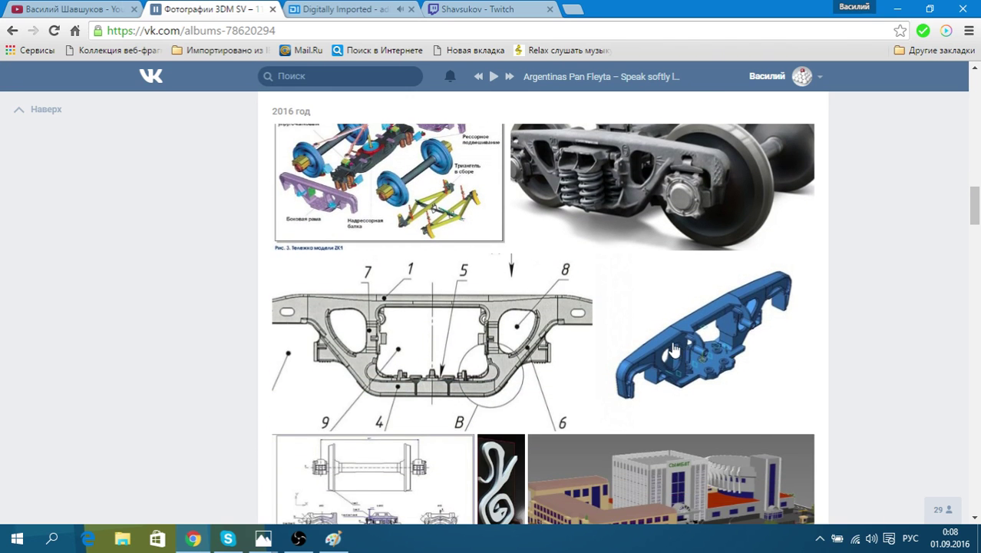
View the bogie-frame photo full size, browse two more photos, then close the viewer
{"action": "left_click", "coordinate": [672, 347]}
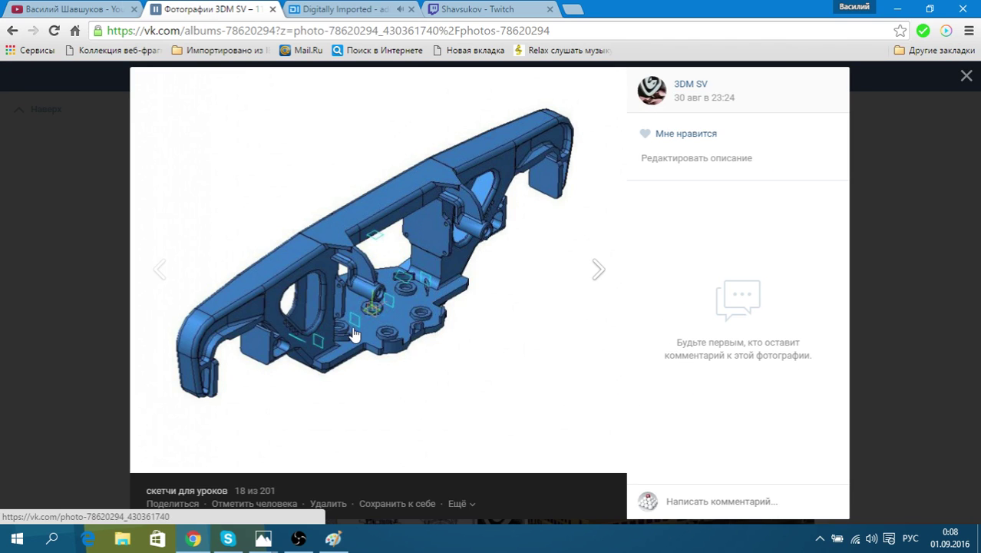
{"action": "mouse_move", "coordinate": [477, 216]}
{"action": "left_click", "coordinate": [598, 273]}
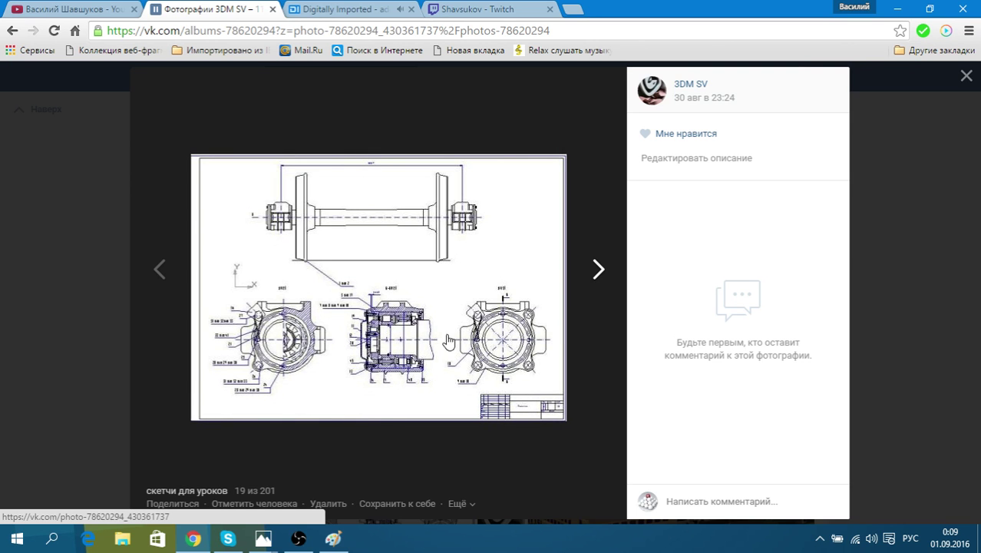
{"action": "left_click", "coordinate": [596, 276]}
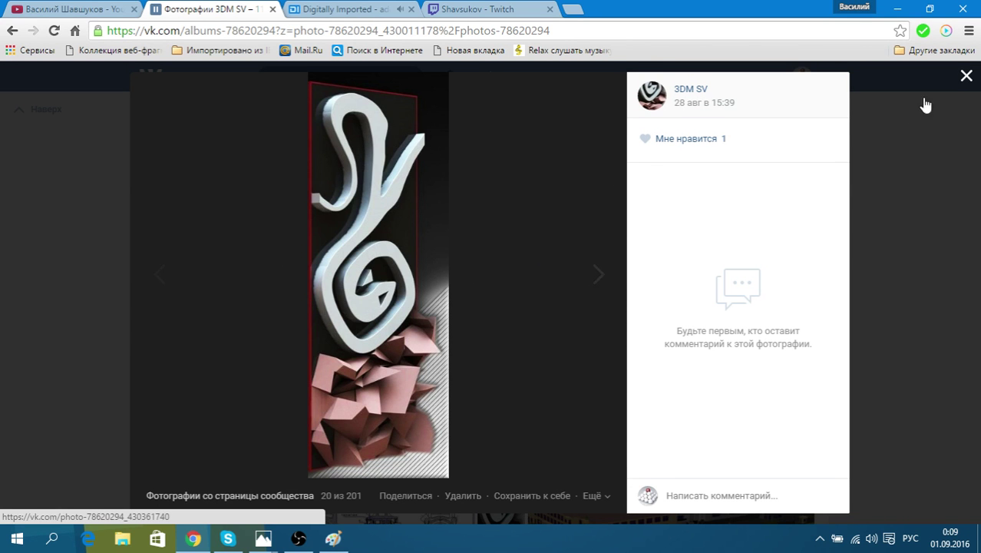
{"action": "left_click", "coordinate": [966, 76]}
Scroll back up and show all 11 of the community's albums
{"action": "scroll", "coordinate": [881, 234], "scroll_direction": "up", "scroll_amount": 5}
{"action": "scroll", "coordinate": [881, 234], "scroll_direction": "up", "scroll_amount": 5}
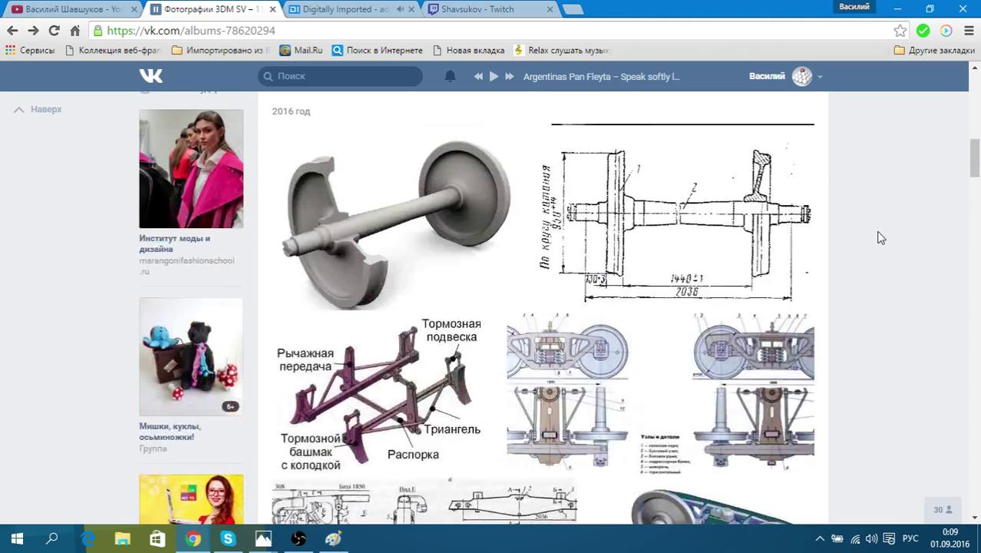
{"action": "scroll", "coordinate": [881, 234], "scroll_direction": "up", "scroll_amount": 5}
{"action": "scroll", "coordinate": [880, 237], "scroll_direction": "up", "scroll_amount": 5}
{"action": "scroll", "coordinate": [882, 237], "scroll_direction": "up", "scroll_amount": 4}
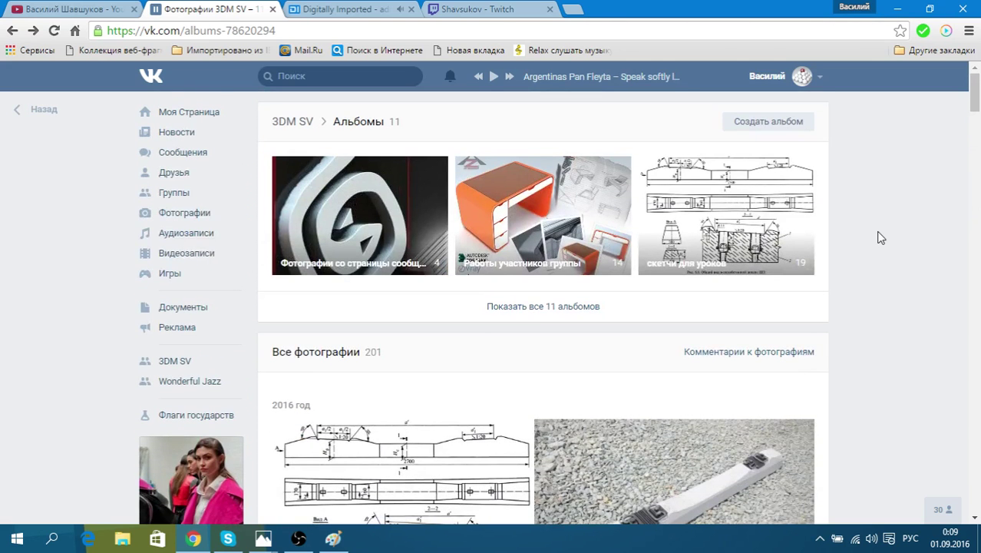
{"action": "left_click", "coordinate": [543, 306]}
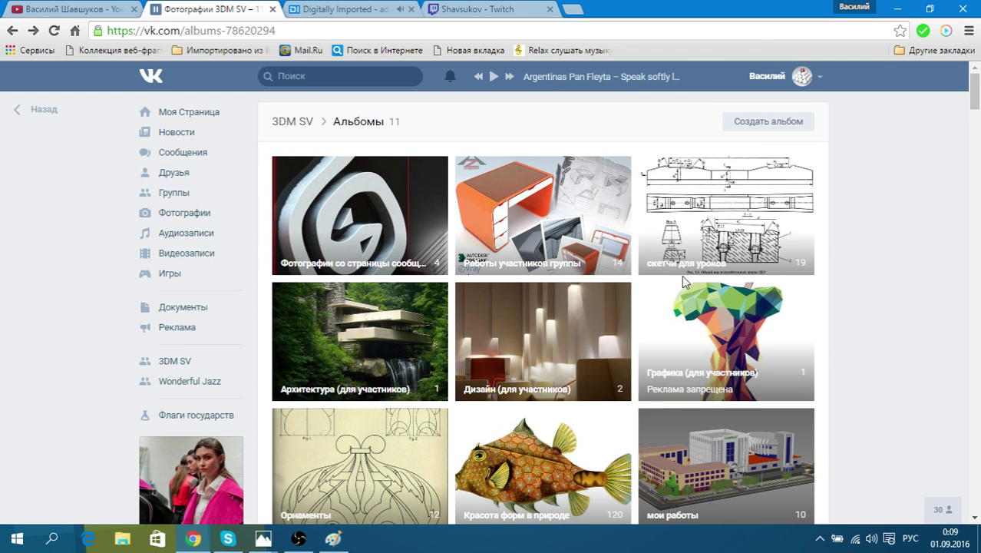
{"action": "mouse_move", "coordinate": [699, 230]}
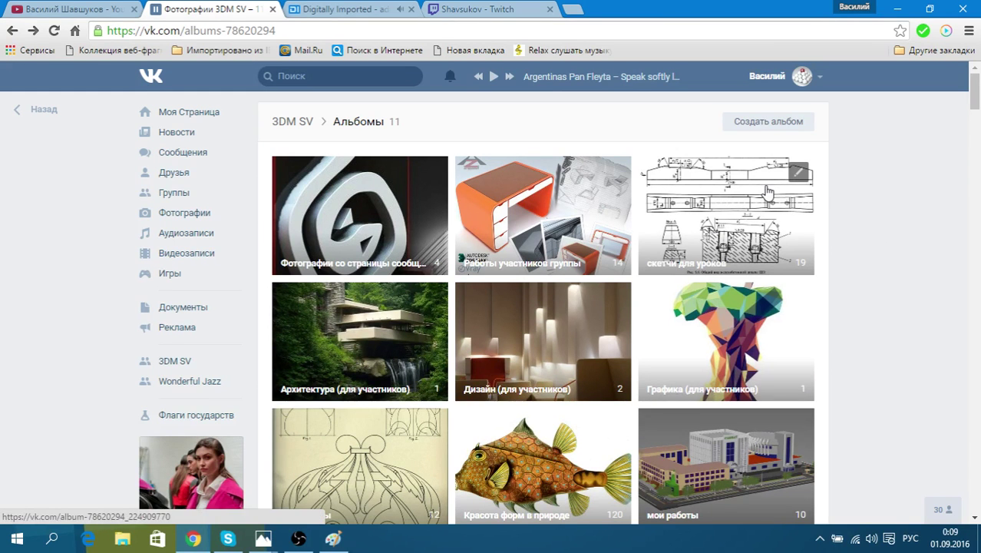
Open the 'скетчи для уроков' album and scroll through its 19 bogie drawings
{"action": "left_click", "coordinate": [699, 231]}
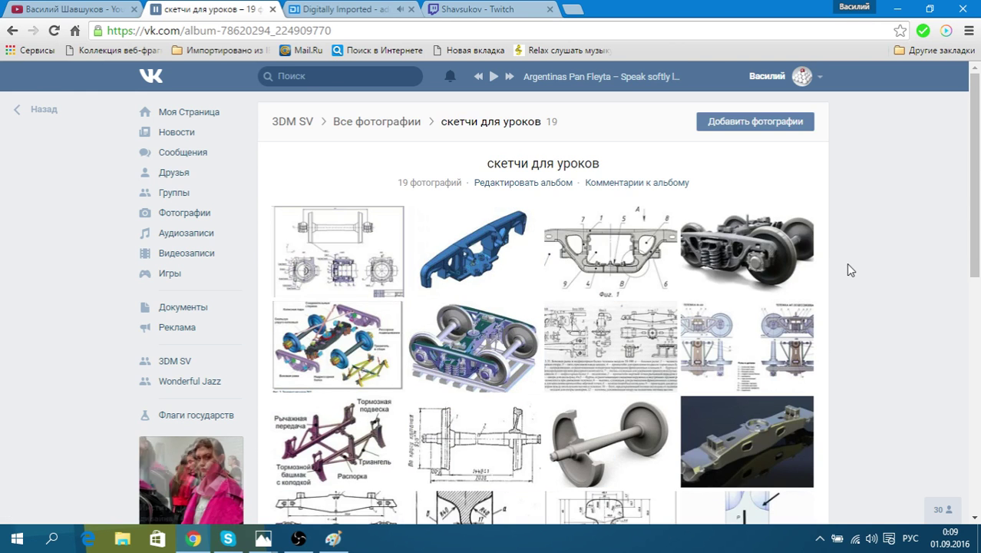
{"action": "scroll", "coordinate": [849, 268], "scroll_direction": "down", "scroll_amount": 3}
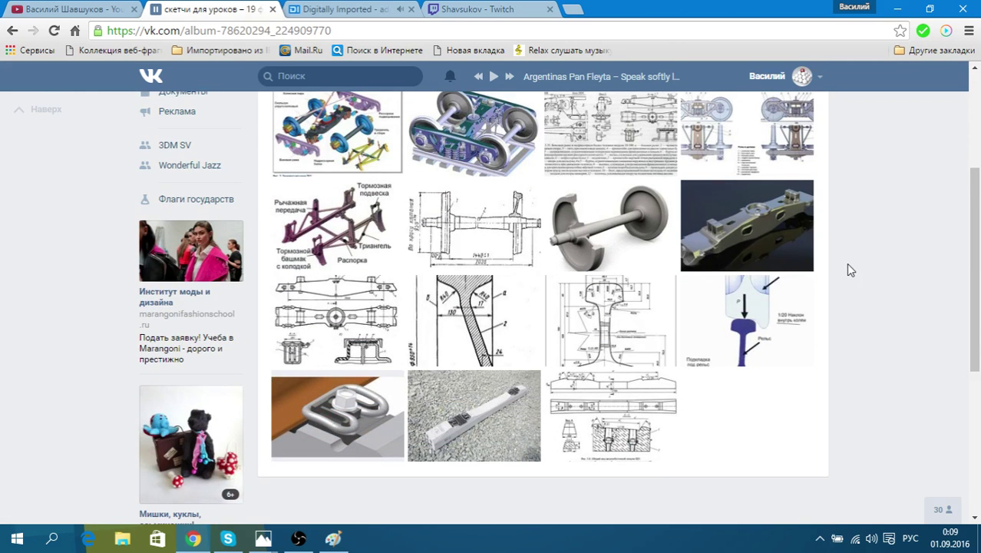
{"action": "scroll", "coordinate": [846, 263], "scroll_direction": "up", "scroll_amount": 2}
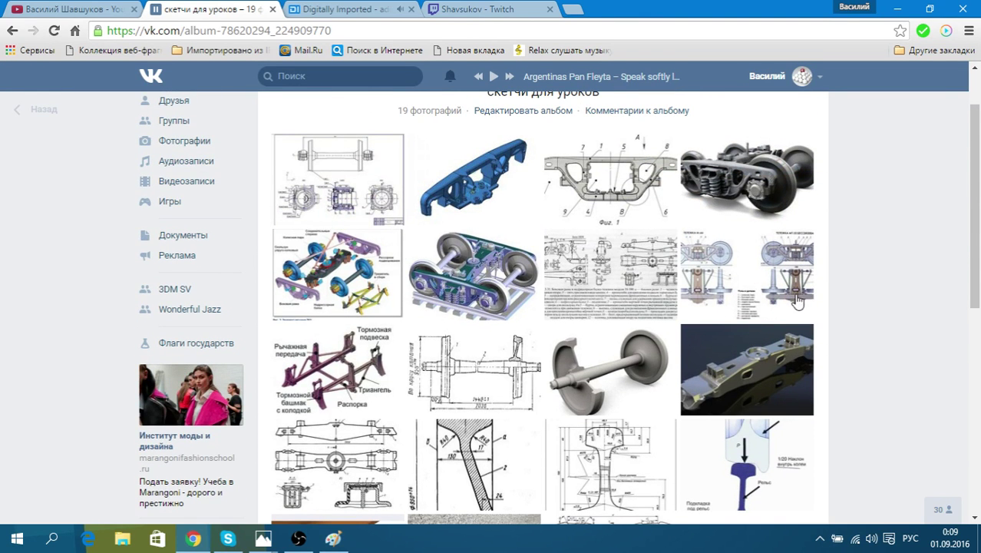
{"action": "scroll", "coordinate": [876, 237], "scroll_direction": "down", "scroll_amount": 3}
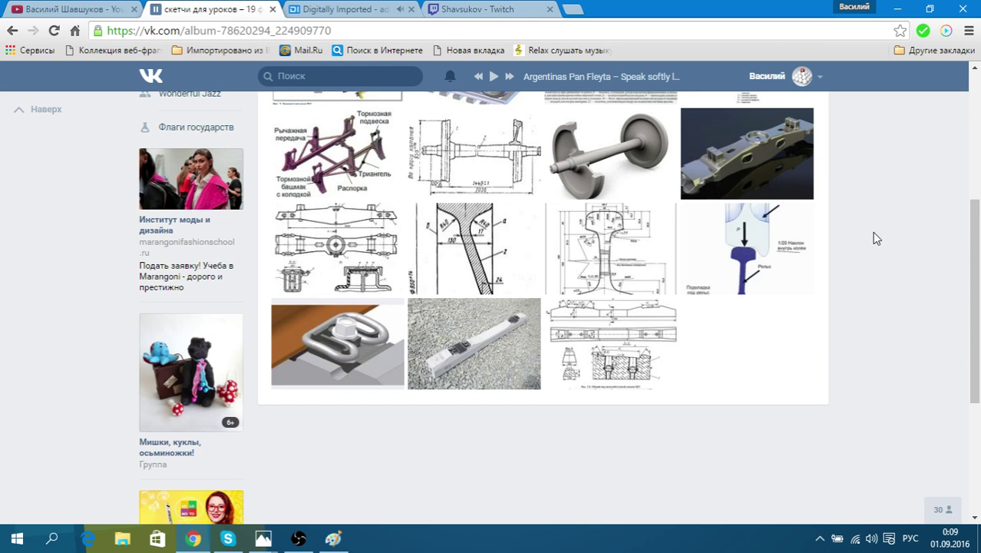
{"action": "scroll", "coordinate": [876, 238], "scroll_direction": "up", "scroll_amount": 3}
{"action": "scroll", "coordinate": [876, 238], "scroll_direction": "down", "scroll_amount": 3}
{"action": "scroll", "coordinate": [844, 219], "scroll_direction": "up", "scroll_amount": 3}
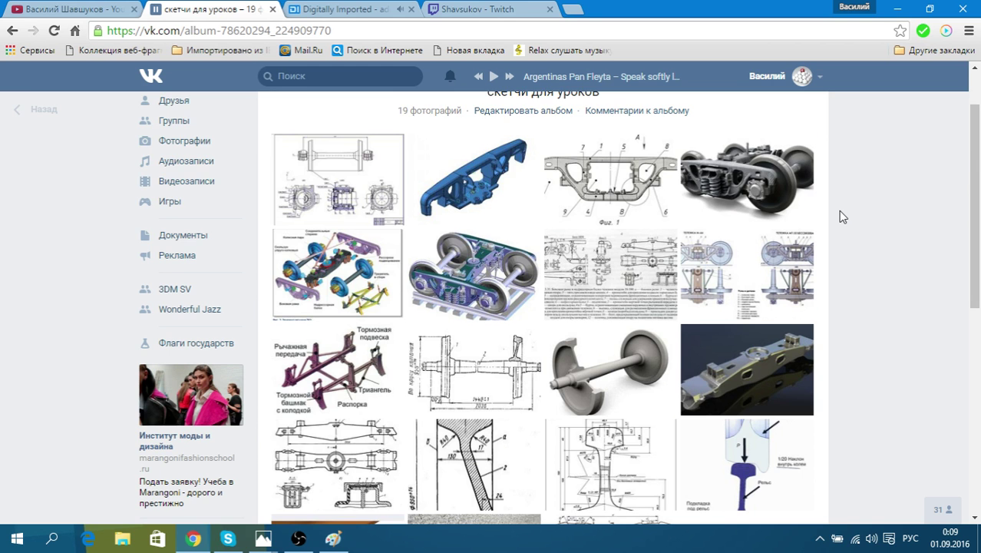
{"action": "scroll", "coordinate": [842, 216], "scroll_direction": "down", "scroll_amount": 2}
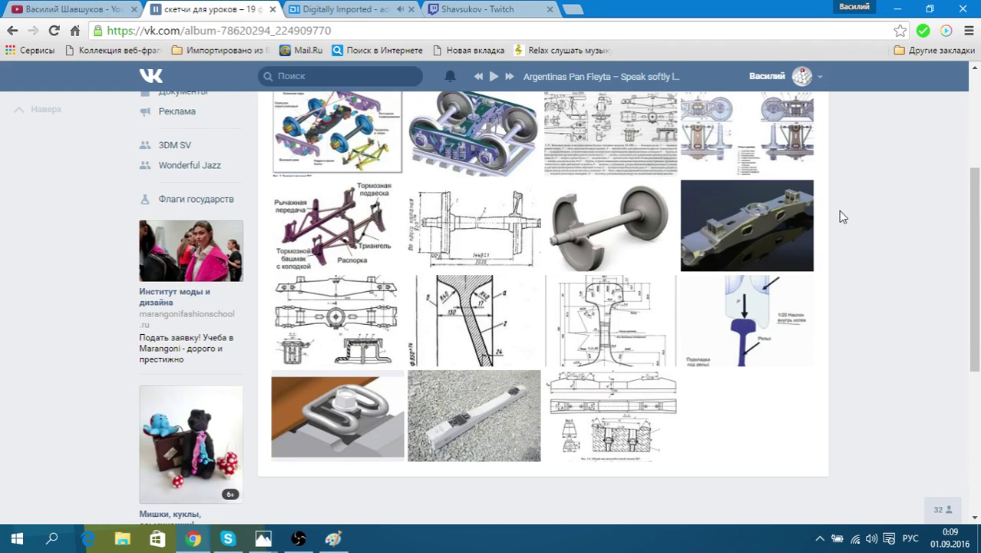
{"action": "scroll", "coordinate": [842, 216], "scroll_direction": "up", "scroll_amount": 1}
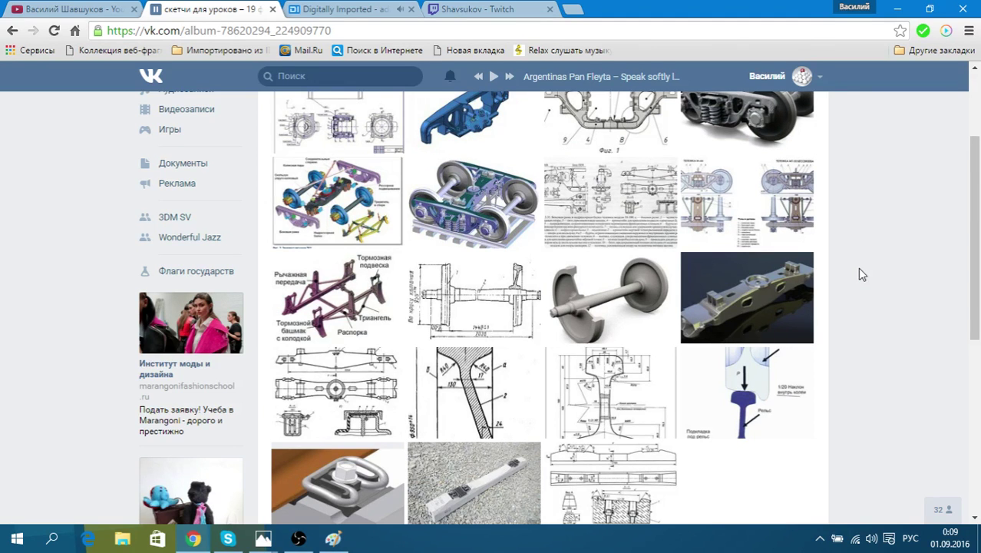
{"action": "scroll", "coordinate": [859, 268], "scroll_direction": "up", "scroll_amount": 2}
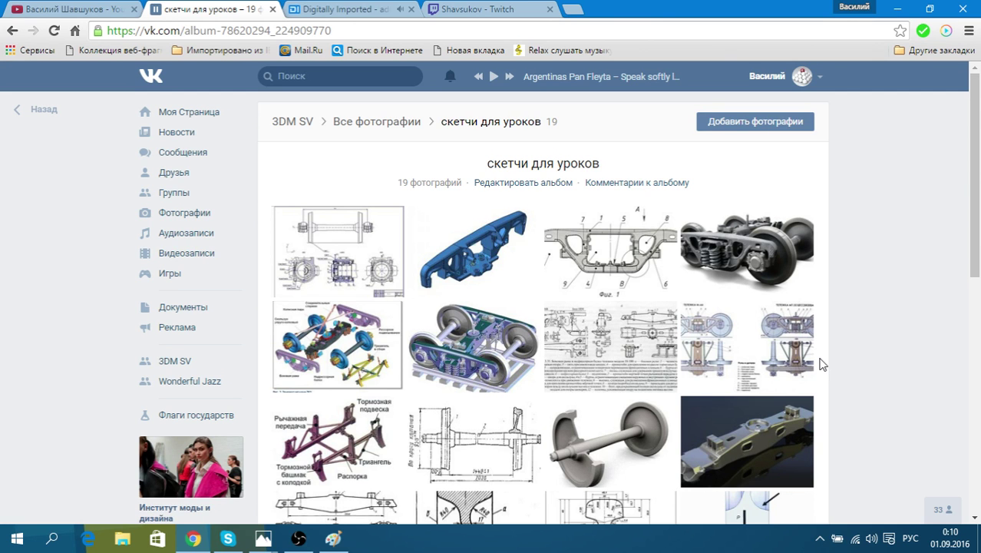
{"action": "scroll", "coordinate": [820, 369], "scroll_direction": "down", "scroll_amount": 1}
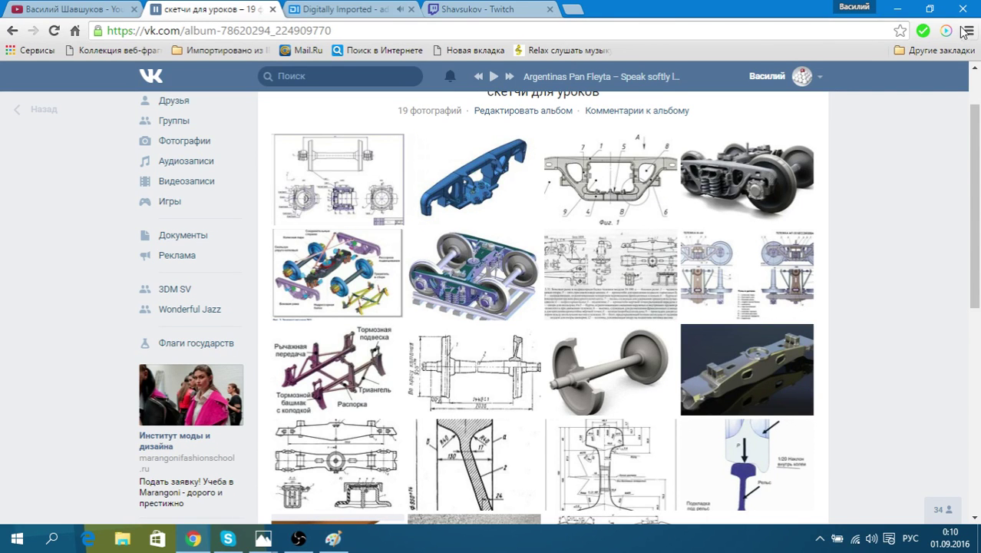
Return to Paint, circle the red 1 beside the plan view and review the annotations
{"action": "left_click", "coordinate": [895, 16]}
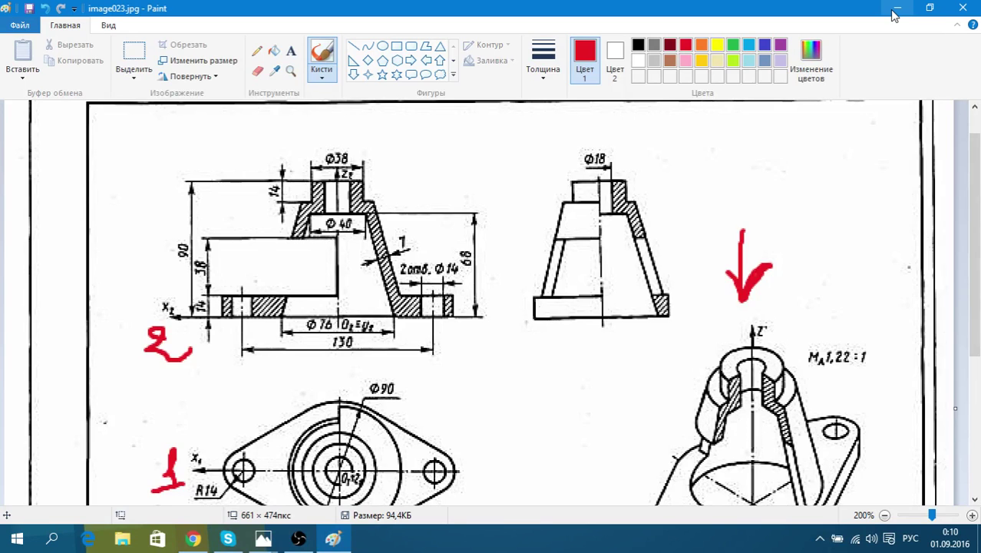
{"action": "scroll", "coordinate": [492, 300], "scroll_direction": "down", "scroll_amount": 3}
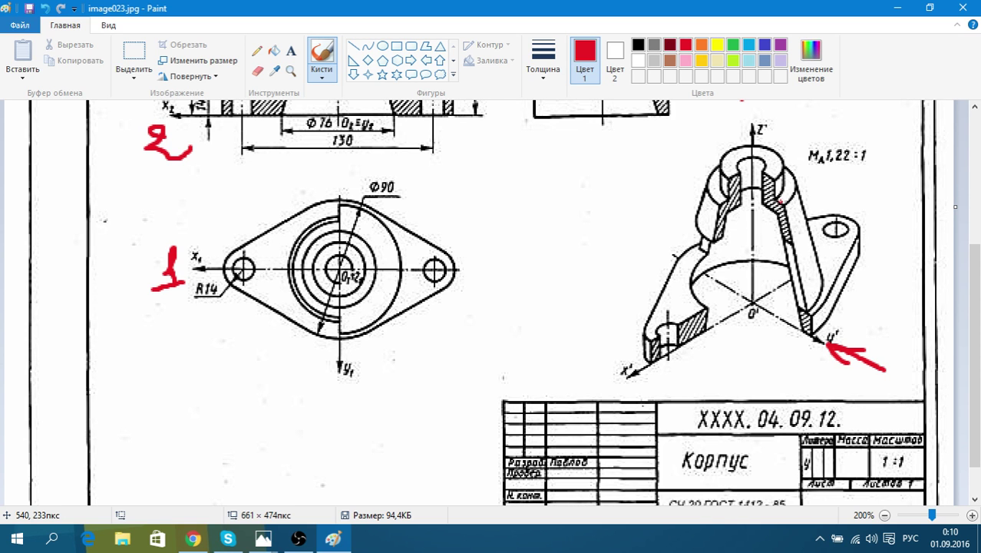
{"action": "scroll", "coordinate": [779, 201], "scroll_direction": "up", "scroll_amount": 3}
{"action": "scroll", "coordinate": [547, 181], "scroll_direction": "down", "scroll_amount": 3}
{"action": "mouse_move", "coordinate": [173, 237]}
{"action": "left_mouse_down"}
{"action": "mouse_move", "coordinate": [158, 247]}
{"action": "mouse_move", "coordinate": [144, 290]}
{"action": "mouse_move", "coordinate": [153, 242]}
{"action": "mouse_move", "coordinate": [132, 282]}
{"action": "left_mouse_up"}
{"action": "scroll", "coordinate": [379, 248], "scroll_direction": "up", "scroll_amount": 3}
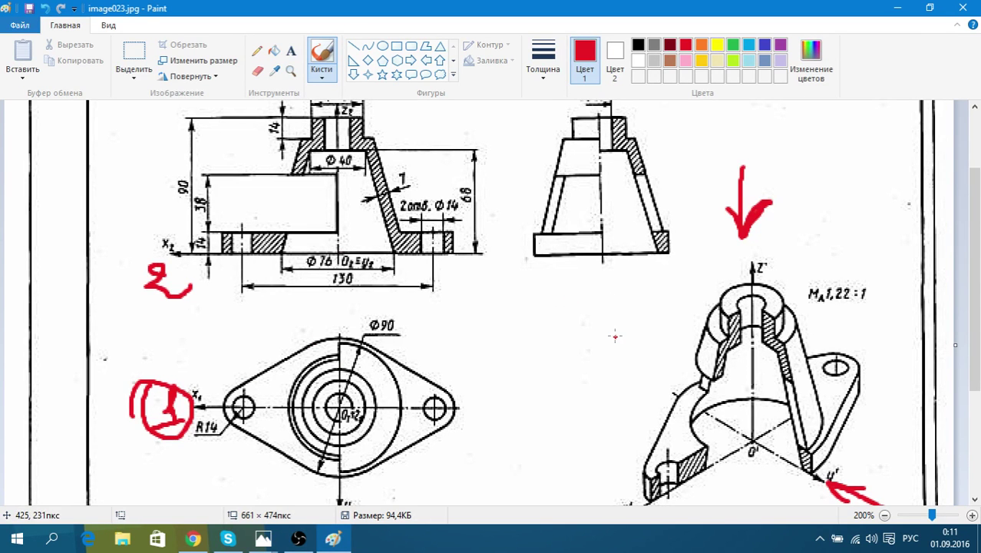
{"action": "scroll", "coordinate": [615, 335], "scroll_direction": "down", "scroll_amount": 3}
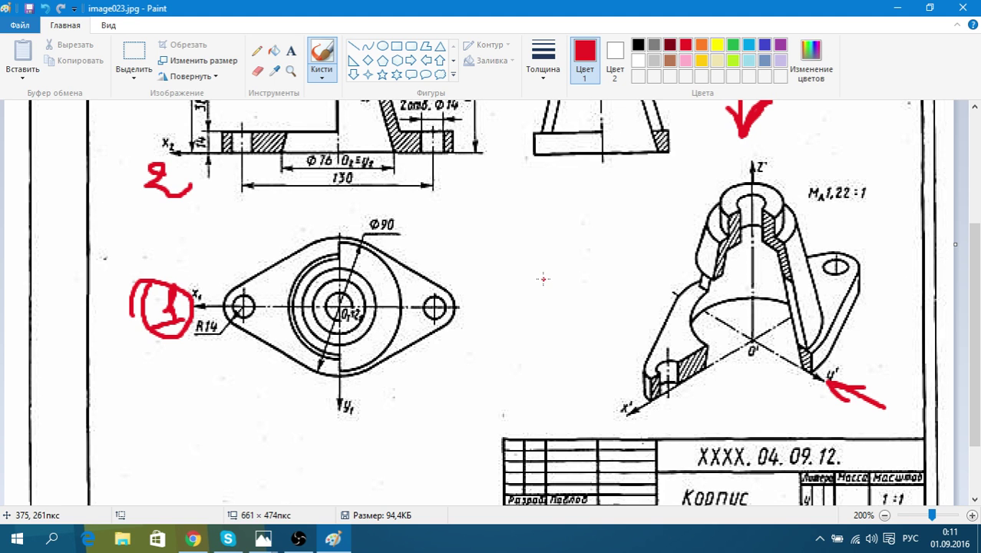
{"action": "scroll", "coordinate": [507, 321], "scroll_direction": "down", "scroll_amount": 2}
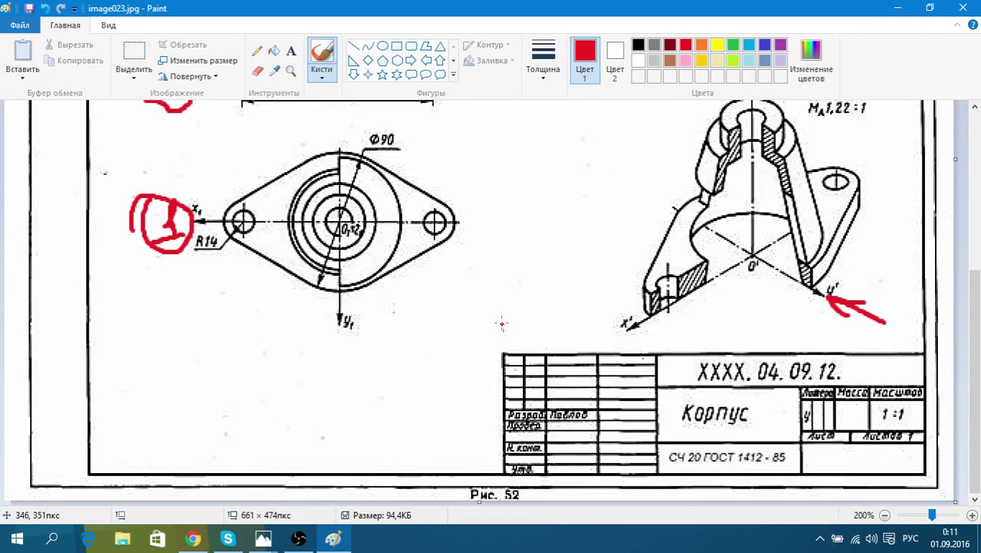
{"action": "scroll", "coordinate": [537, 335], "scroll_direction": "up", "scroll_amount": 2}
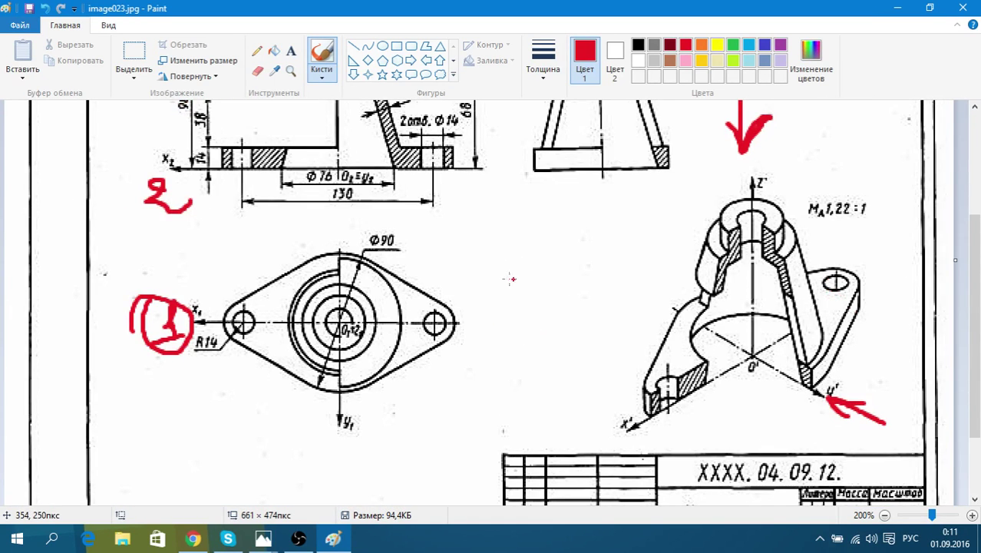
Draw a red dot and V between the plan and isometric views, then erase a stroke
{"action": "left_click_drag", "start_coordinate": [495, 350], "coordinate": [498, 355]}
{"action": "left_click_drag", "start_coordinate": [495, 357], "coordinate": [508, 250]}
{"action": "left_click_drag", "start_coordinate": [496, 355], "coordinate": [574, 264]}
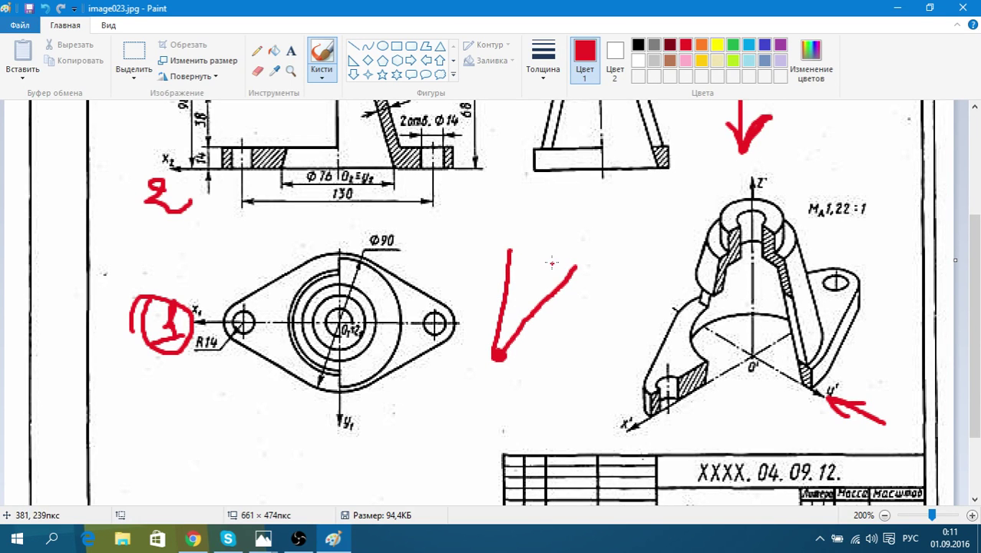
{"action": "left_click", "coordinate": [257, 70]}
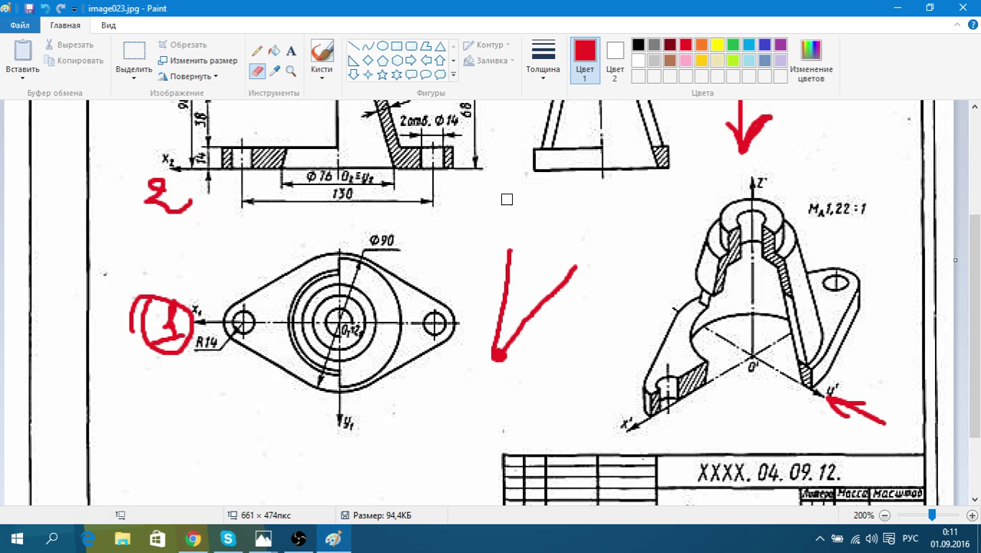
{"action": "mouse_move", "coordinate": [510, 252]}
{"action": "left_mouse_down"}
{"action": "mouse_move", "coordinate": [491, 354]}
{"action": "mouse_move", "coordinate": [540, 326]}
{"action": "mouse_move", "coordinate": [519, 333]}
{"action": "mouse_move", "coordinate": [562, 291]}
{"action": "left_mouse_up"}
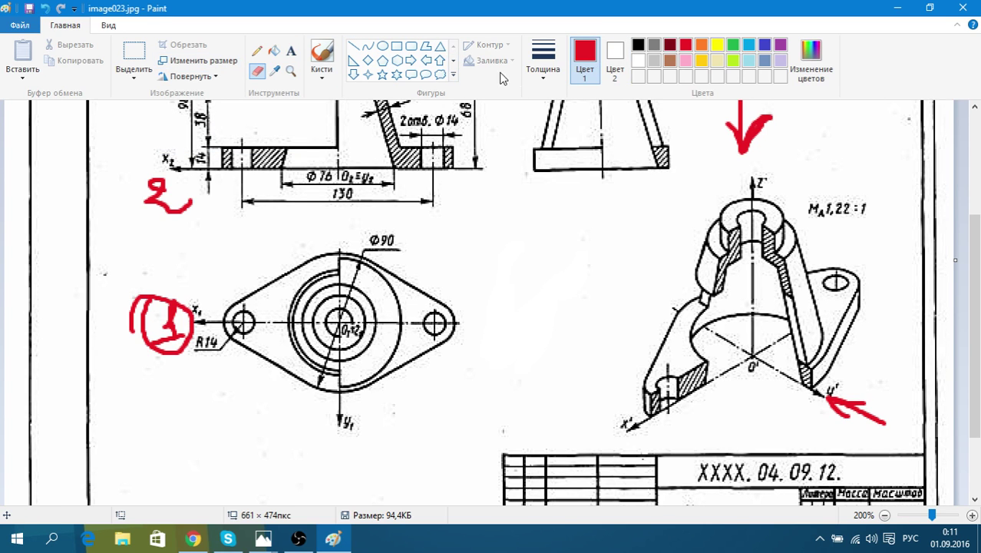
Test the Pencil and another brush style with red marks, erasing the scribble
{"action": "left_click", "coordinate": [257, 50]}
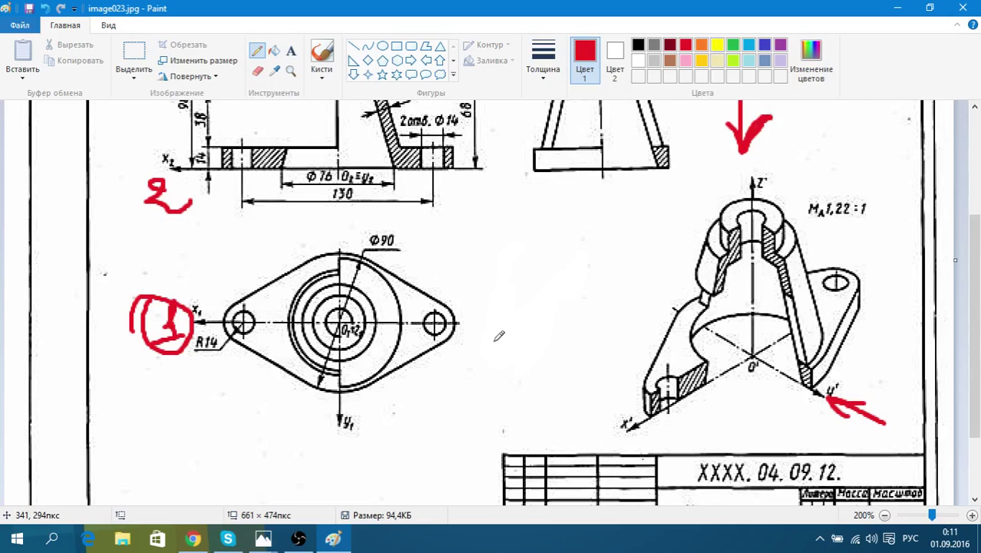
{"action": "left_click_drag", "start_coordinate": [508, 345], "coordinate": [514, 350]}
{"action": "left_click", "coordinate": [257, 70]}
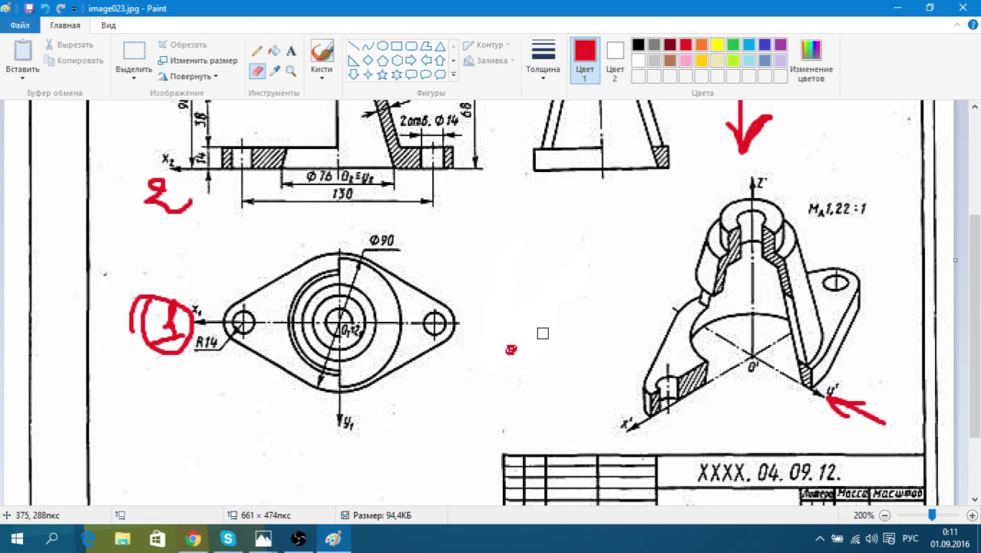
{"action": "left_click_drag", "start_coordinate": [511, 346], "coordinate": [522, 352]}
{"action": "left_click", "coordinate": [330, 79]}
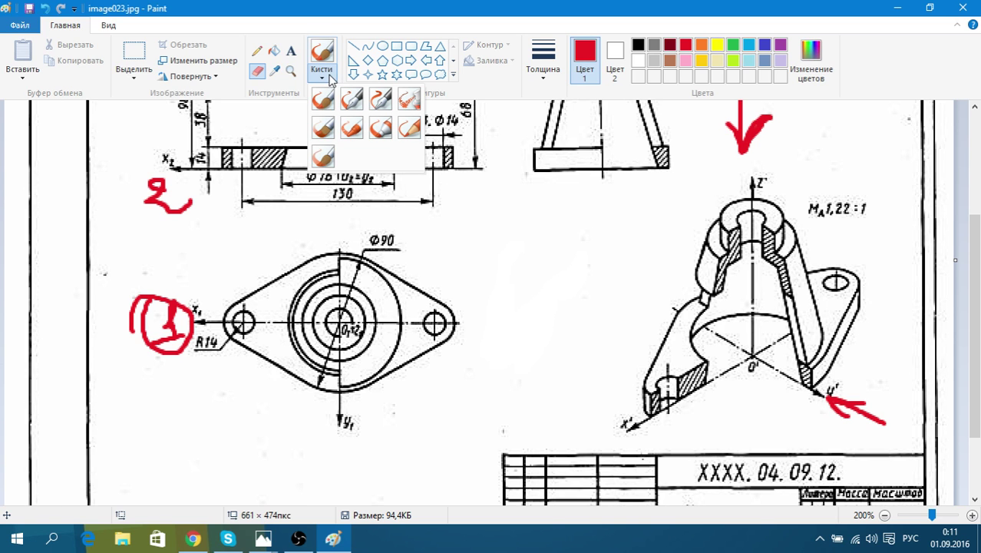
{"action": "left_click", "coordinate": [353, 101]}
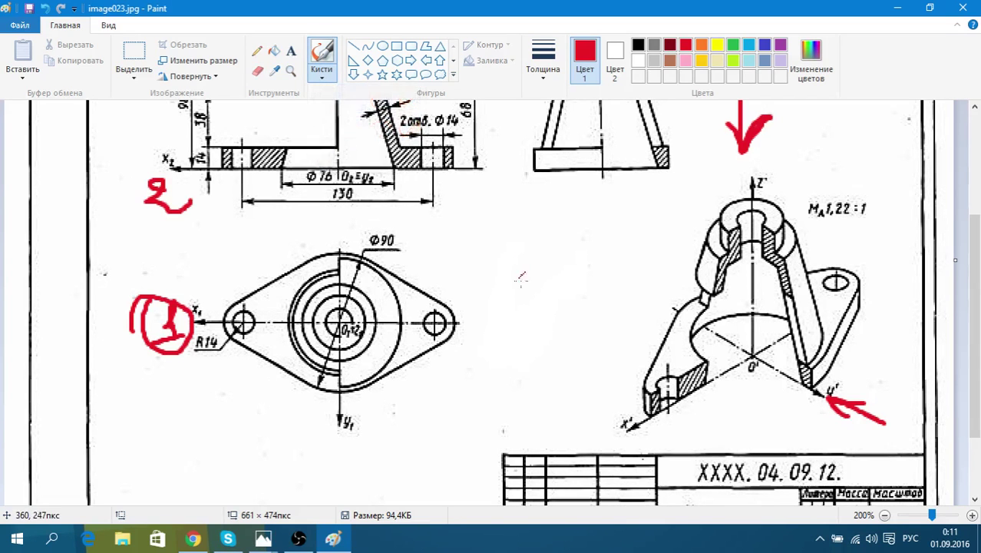
{"action": "mouse_move", "coordinate": [516, 332]}
{"action": "left_mouse_down"}
{"action": "mouse_move", "coordinate": [533, 329]}
{"action": "mouse_move", "coordinate": [517, 327]}
{"action": "left_mouse_up"}
{"action": "left_click", "coordinate": [257, 70]}
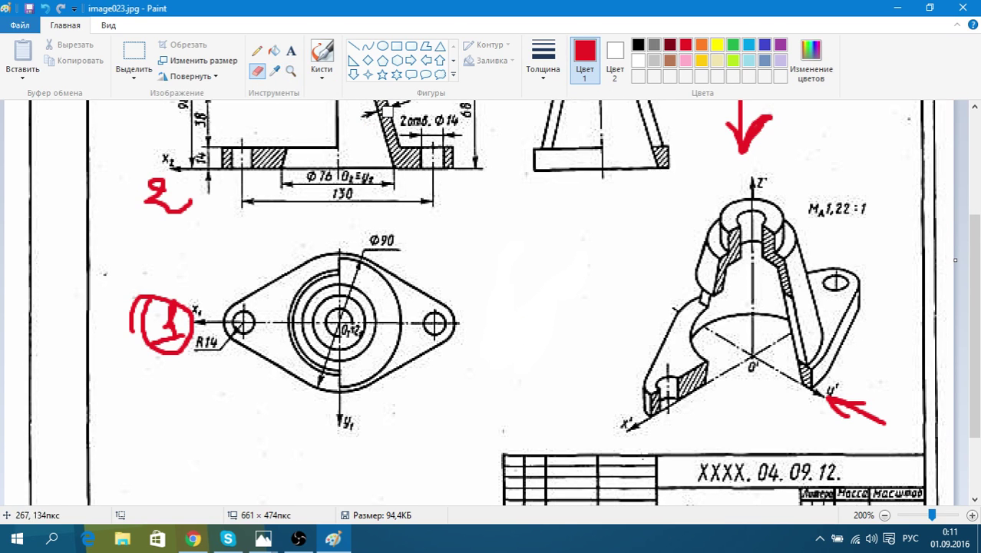
Return to the standard brush style, paint a test blob and erase it
{"action": "left_click", "coordinate": [322, 76]}
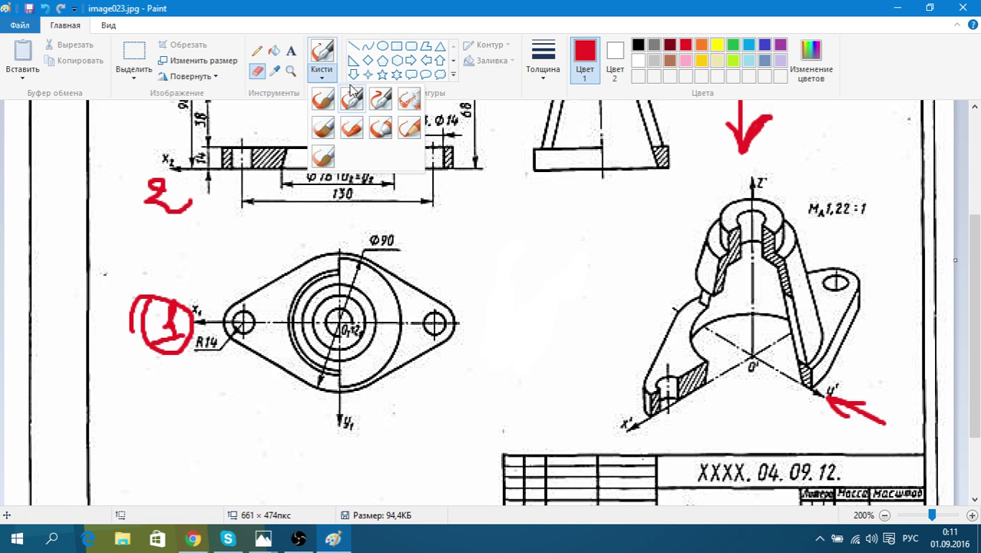
{"action": "left_click", "coordinate": [323, 99]}
{"action": "left_click_drag", "start_coordinate": [524, 337], "coordinate": [529, 338]}
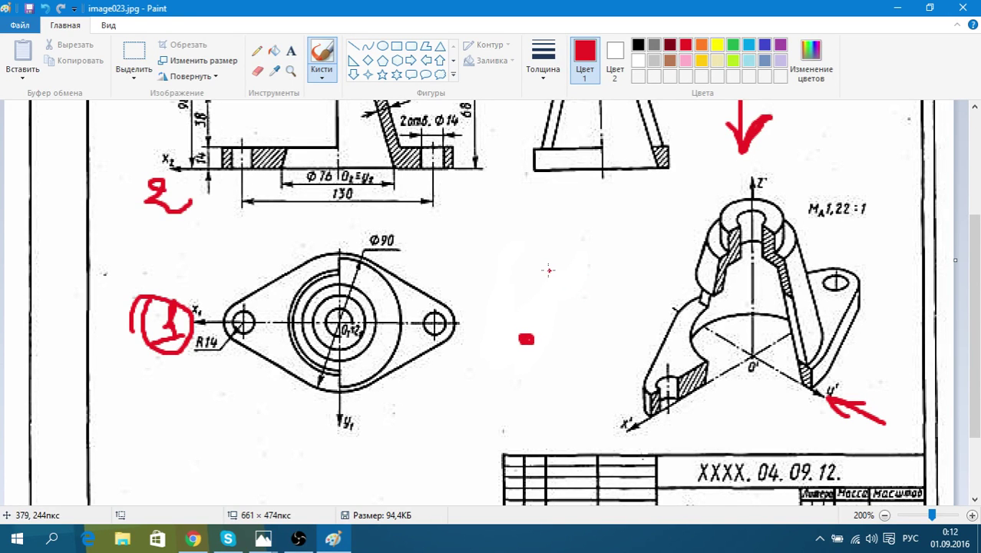
{"action": "left_click", "coordinate": [257, 71]}
{"action": "left_click_drag", "start_coordinate": [525, 323], "coordinate": [518, 341]}
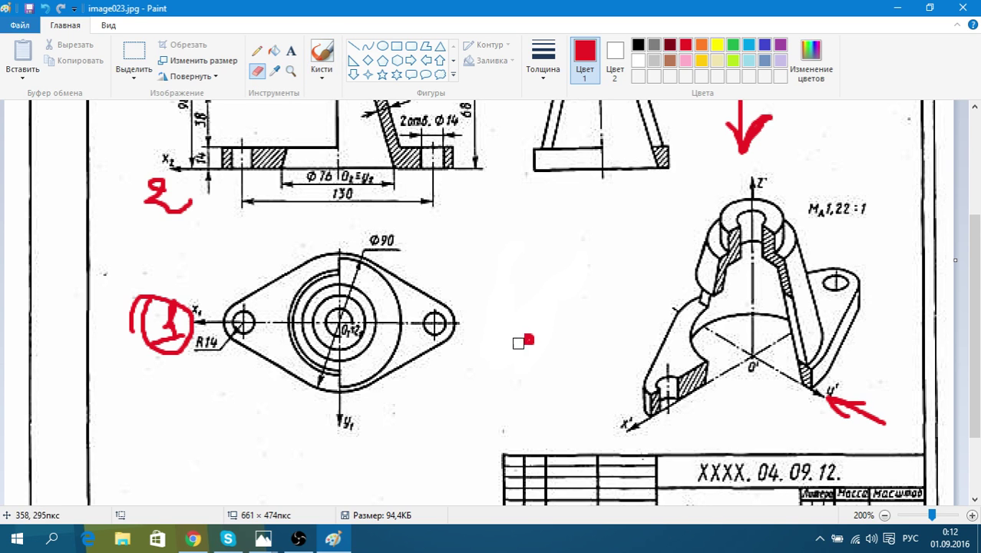
{"action": "left_click", "coordinate": [274, 50]}
Brush a red horizon line, a light-blue zigzag of peaks and a black dot on it
{"action": "left_click", "coordinate": [321, 55]}
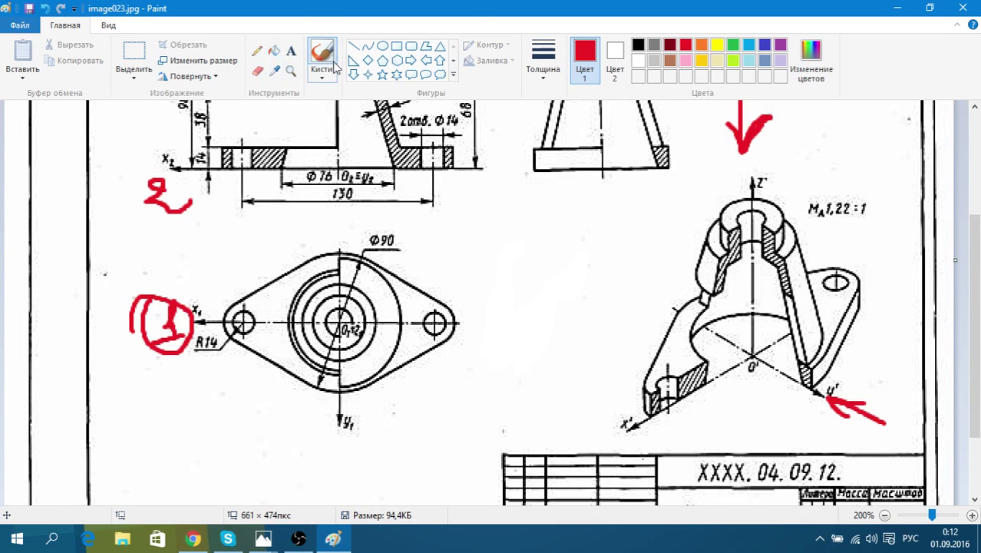
{"action": "left_click_drag", "start_coordinate": [493, 267], "coordinate": [670, 264]}
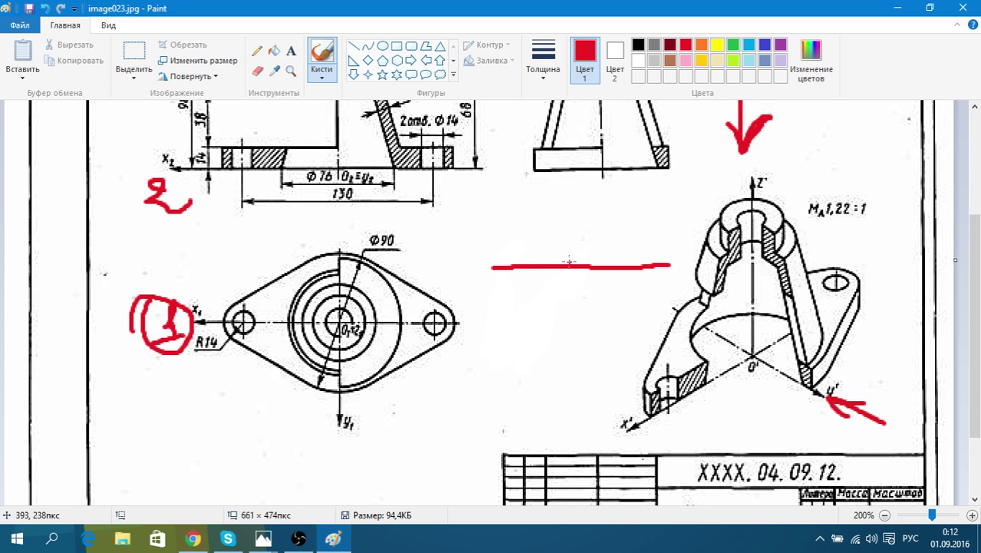
{"action": "left_click_drag", "start_coordinate": [578, 264], "coordinate": [575, 265]}
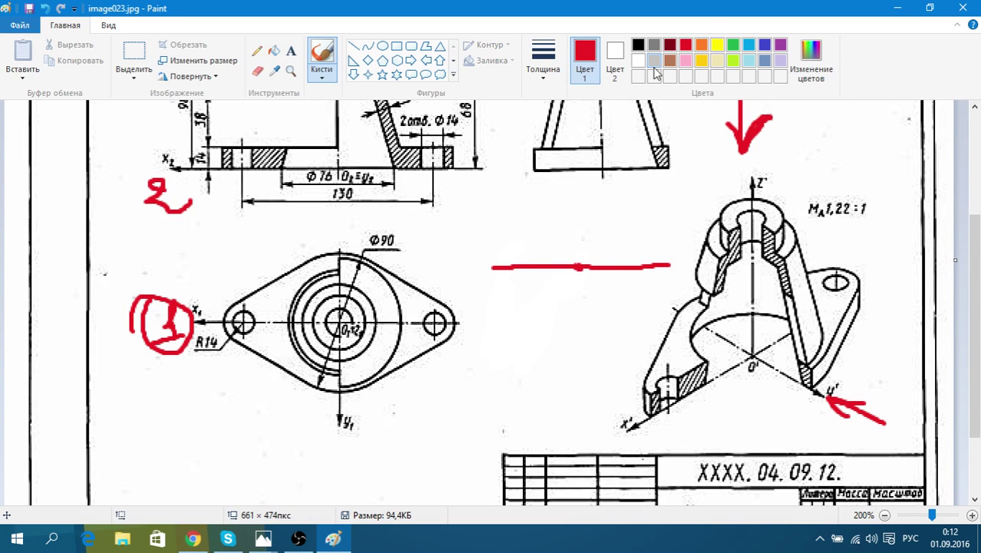
{"action": "left_click", "coordinate": [746, 44]}
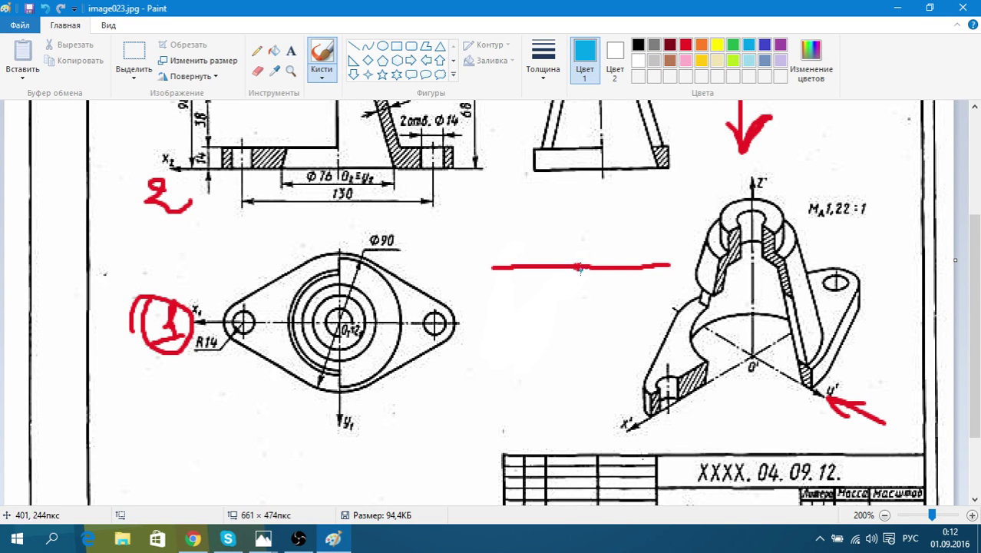
{"action": "left_click", "coordinate": [580, 266]}
{"action": "mouse_move", "coordinate": [498, 256]}
{"action": "left_mouse_down"}
{"action": "mouse_move", "coordinate": [516, 236]}
{"action": "mouse_move", "coordinate": [522, 252]}
{"action": "mouse_move", "coordinate": [559, 218]}
{"action": "mouse_move", "coordinate": [574, 249]}
{"action": "mouse_move", "coordinate": [592, 230]}
{"action": "mouse_move", "coordinate": [617, 265]}
{"action": "mouse_move", "coordinate": [650, 221]}
{"action": "mouse_move", "coordinate": [658, 261]}
{"action": "left_mouse_up"}
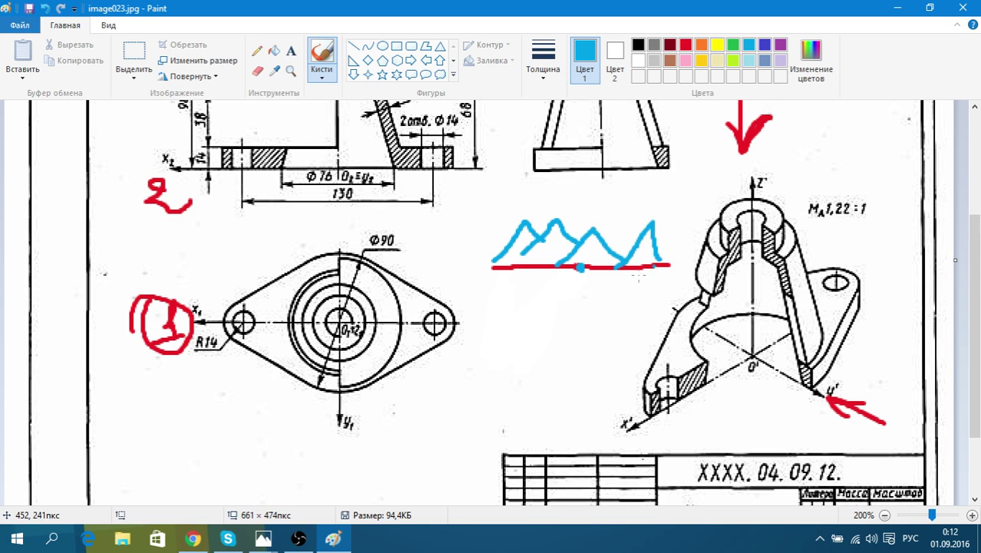
{"action": "left_click", "coordinate": [638, 45]}
{"action": "left_click_drag", "start_coordinate": [579, 266], "coordinate": [585, 257]}
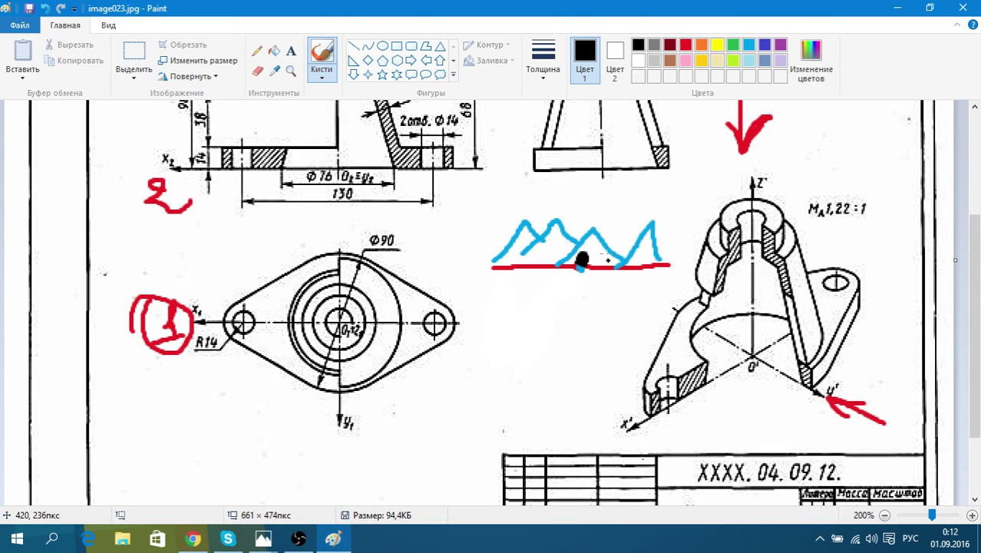
Add a red frame, two purple lines from the enlarged black dot, and black scribbles below
{"action": "left_click", "coordinate": [686, 45]}
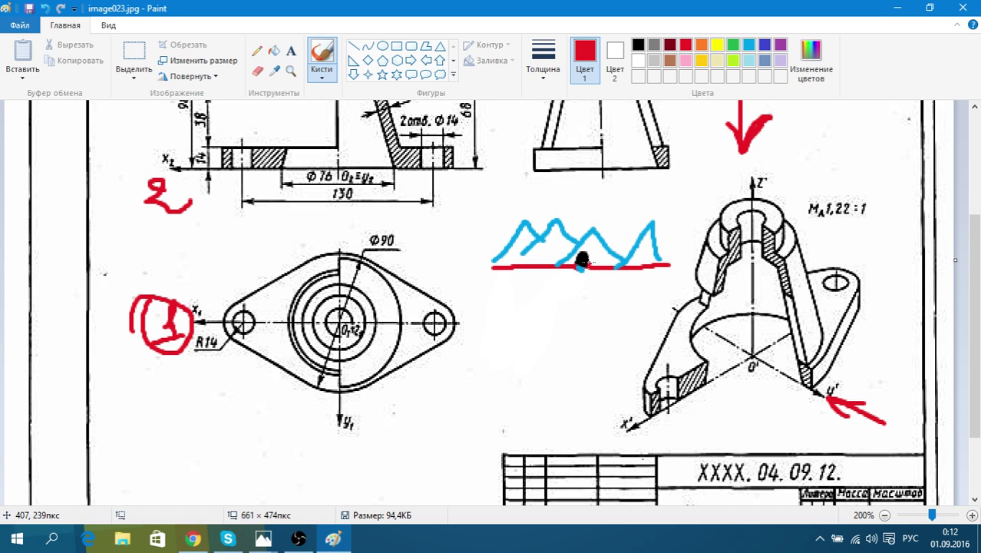
{"action": "left_click_drag", "start_coordinate": [474, 208], "coordinate": [489, 335]}
{"action": "mouse_move", "coordinate": [475, 204]}
{"action": "left_mouse_down"}
{"action": "mouse_move", "coordinate": [671, 221]}
{"action": "mouse_move", "coordinate": [676, 310]}
{"action": "mouse_move", "coordinate": [487, 332]}
{"action": "left_mouse_up"}
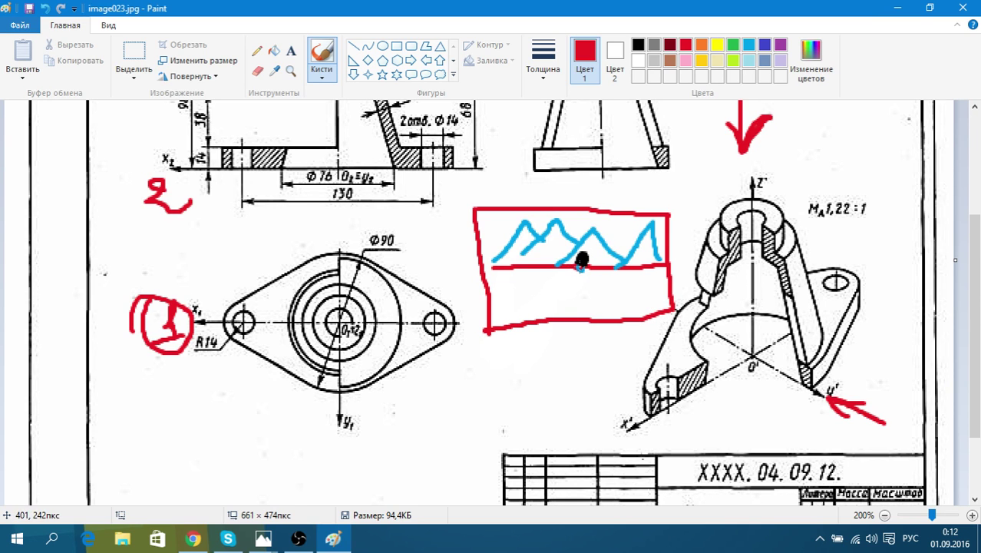
{"action": "left_click", "coordinate": [751, 46]}
{"action": "left_click", "coordinate": [780, 45]}
{"action": "left_click_drag", "start_coordinate": [581, 262], "coordinate": [485, 330]}
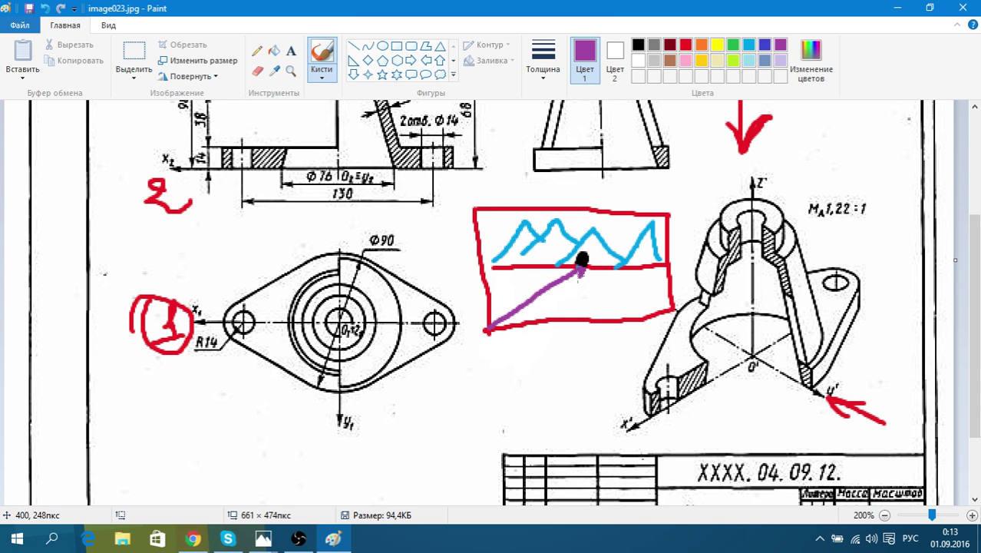
{"action": "left_click_drag", "start_coordinate": [582, 270], "coordinate": [554, 320]}
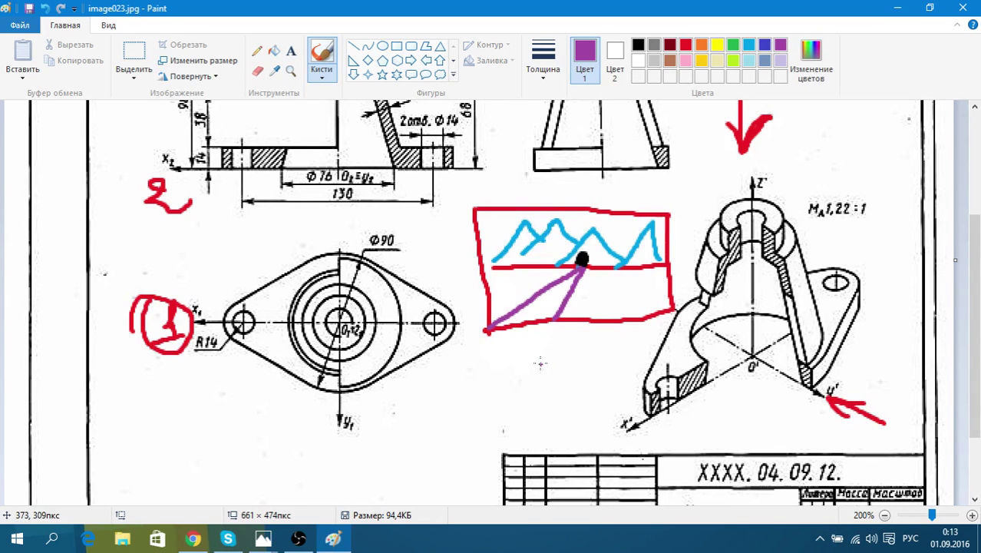
{"action": "left_click", "coordinate": [638, 44]}
{"action": "left_click", "coordinate": [582, 262]}
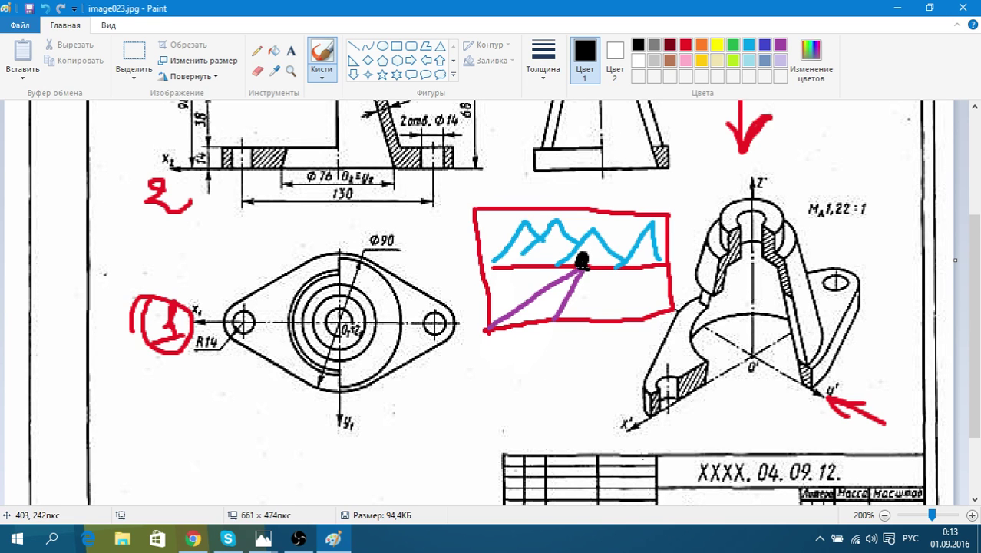
{"action": "mouse_move", "coordinate": [453, 376]}
{"action": "left_mouse_down"}
{"action": "mouse_move", "coordinate": [448, 393]}
{"action": "mouse_move", "coordinate": [481, 373]}
{"action": "mouse_move", "coordinate": [500, 375]}
{"action": "mouse_move", "coordinate": [459, 384]}
{"action": "mouse_move", "coordinate": [507, 397]}
{"action": "mouse_move", "coordinate": [537, 373]}
{"action": "left_mouse_up"}
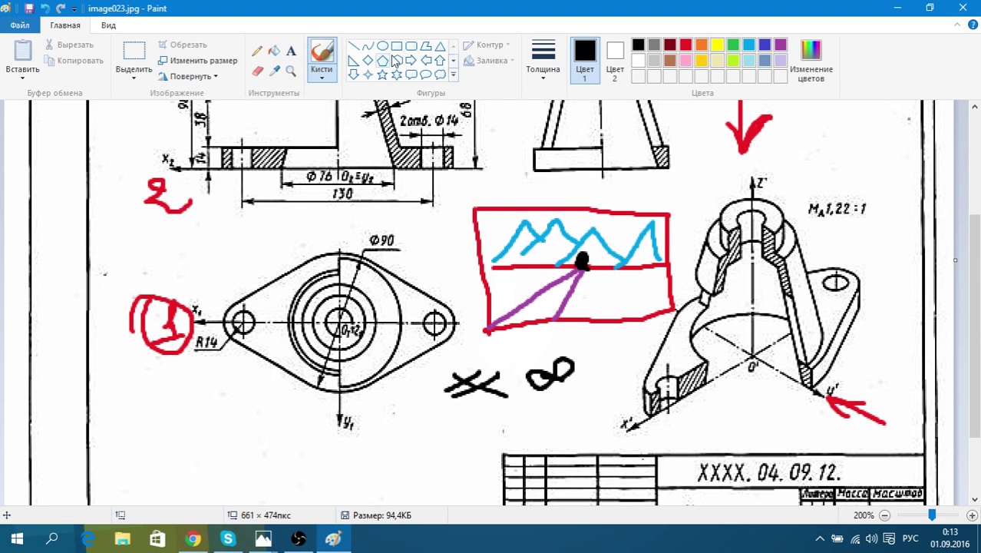
Erase the red-framed sketch and black scribbles, then switch back to the Кисти brush
{"action": "left_click", "coordinate": [258, 72]}
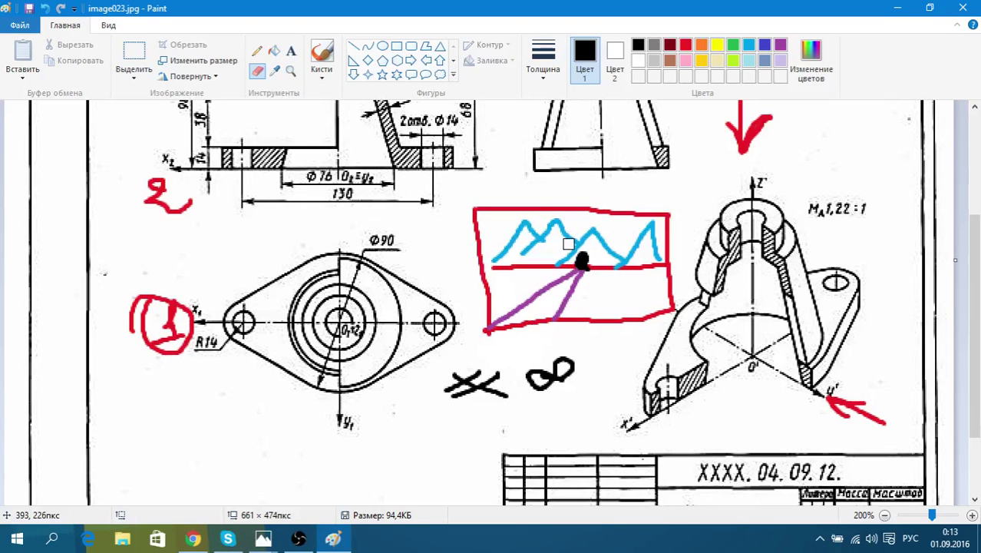
{"action": "mouse_move", "coordinate": [565, 238]}
{"action": "left_mouse_down"}
{"action": "mouse_move", "coordinate": [617, 261]}
{"action": "mouse_move", "coordinate": [651, 214]}
{"action": "mouse_move", "coordinate": [486, 210]}
{"action": "mouse_move", "coordinate": [504, 326]}
{"action": "mouse_move", "coordinate": [554, 263]}
{"action": "mouse_move", "coordinate": [477, 270]}
{"action": "mouse_move", "coordinate": [500, 267]}
{"action": "mouse_move", "coordinate": [519, 228]}
{"action": "mouse_move", "coordinate": [503, 256]}
{"action": "mouse_move", "coordinate": [560, 228]}
{"action": "mouse_move", "coordinate": [588, 231]}
{"action": "mouse_move", "coordinate": [582, 246]}
{"action": "mouse_move", "coordinate": [627, 248]}
{"action": "mouse_move", "coordinate": [652, 223]}
{"action": "mouse_move", "coordinate": [668, 302]}
{"action": "mouse_move", "coordinate": [587, 323]}
{"action": "mouse_move", "coordinate": [558, 307]}
{"action": "mouse_move", "coordinate": [565, 372]}
{"action": "mouse_move", "coordinate": [537, 379]}
{"action": "mouse_move", "coordinate": [544, 360]}
{"action": "mouse_move", "coordinate": [505, 398]}
{"action": "mouse_move", "coordinate": [504, 379]}
{"action": "mouse_move", "coordinate": [477, 373]}
{"action": "mouse_move", "coordinate": [505, 431]}
{"action": "left_mouse_up"}
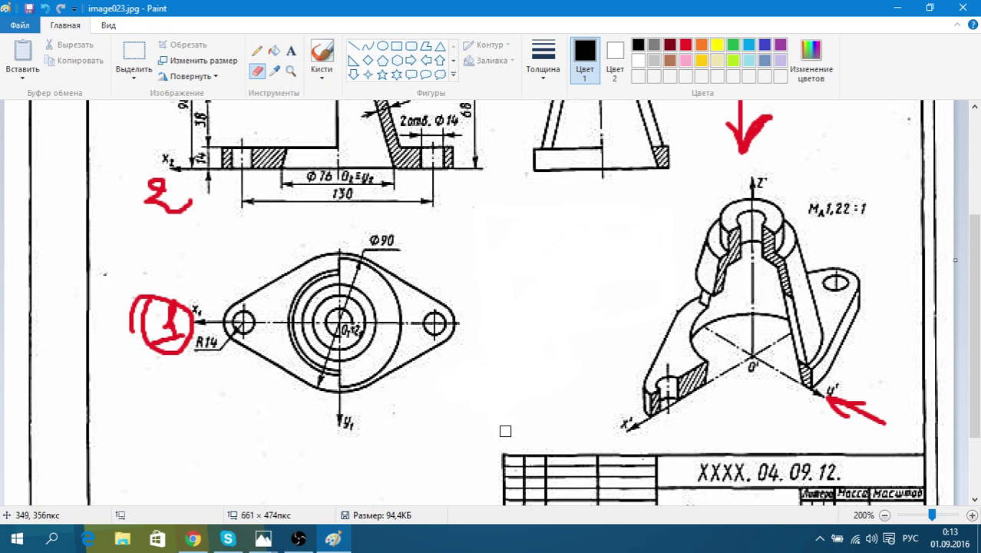
{"action": "left_click", "coordinate": [321, 52]}
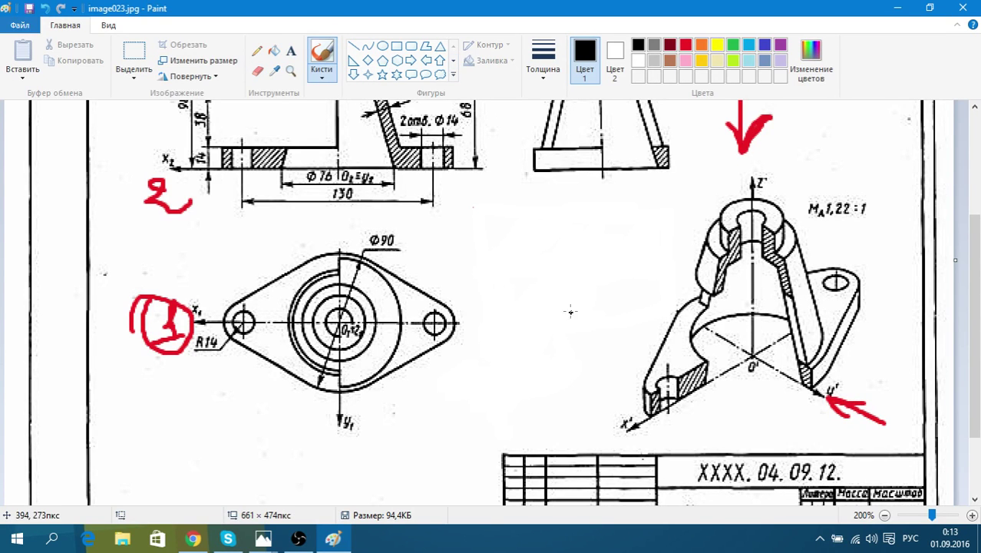
Draw black Y-shaped axes and a red box sketch on them
{"action": "left_click_drag", "start_coordinate": [561, 224], "coordinate": [461, 396]}
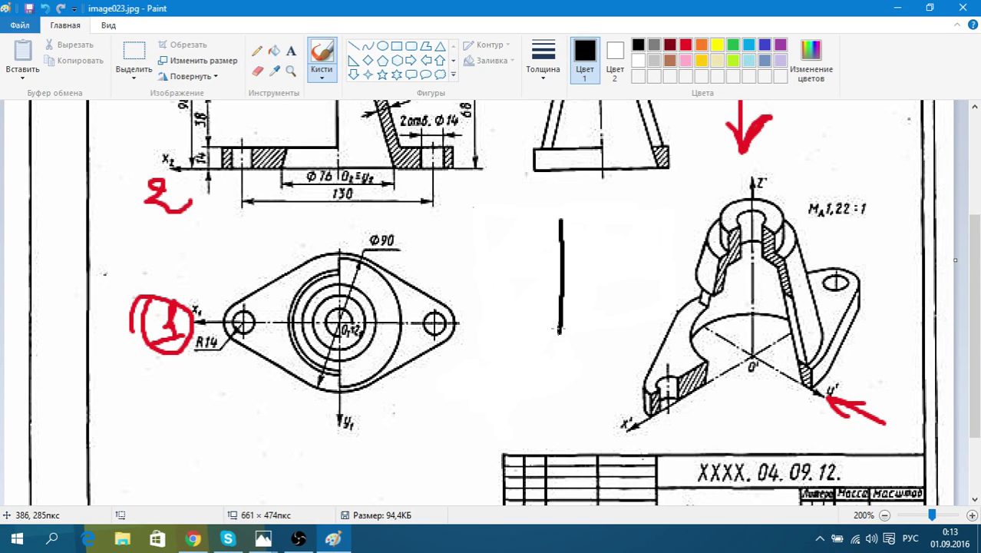
{"action": "left_click_drag", "start_coordinate": [560, 329], "coordinate": [618, 349]}
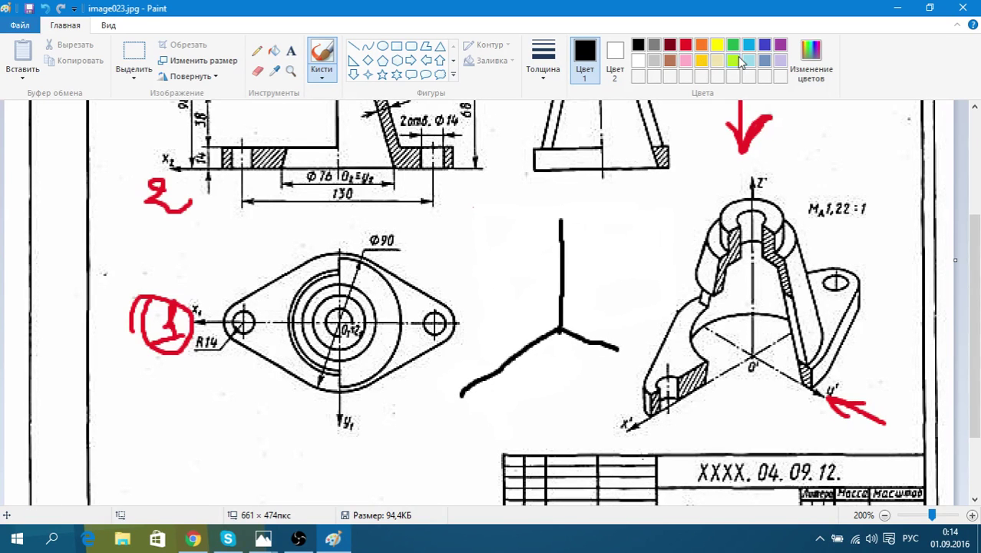
{"action": "left_click", "coordinate": [686, 45]}
{"action": "mouse_move", "coordinate": [497, 302]}
{"action": "left_mouse_down"}
{"action": "mouse_move", "coordinate": [548, 402]}
{"action": "mouse_move", "coordinate": [549, 333]}
{"action": "left_mouse_up"}
{"action": "mouse_move", "coordinate": [497, 296]}
{"action": "left_mouse_down"}
{"action": "mouse_move", "coordinate": [546, 322]}
{"action": "mouse_move", "coordinate": [550, 407]}
{"action": "mouse_move", "coordinate": [594, 369]}
{"action": "left_mouse_up"}
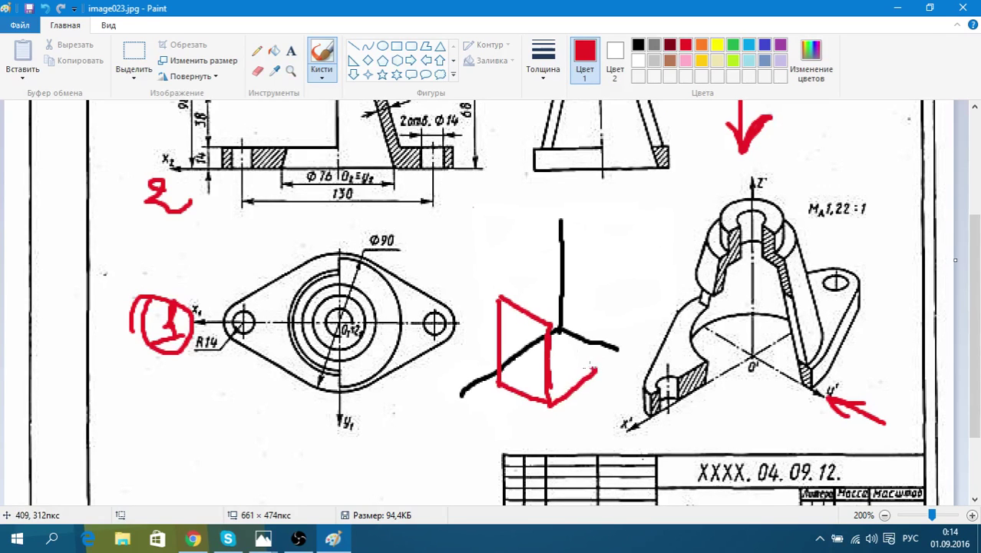
{"action": "left_click_drag", "start_coordinate": [548, 322], "coordinate": [571, 312]}
{"action": "left_click_drag", "start_coordinate": [591, 297], "coordinate": [593, 376]}
{"action": "mouse_move", "coordinate": [510, 299]}
{"action": "left_mouse_down"}
{"action": "mouse_move", "coordinate": [542, 277]}
{"action": "mouse_move", "coordinate": [594, 303]}
{"action": "left_mouse_up"}
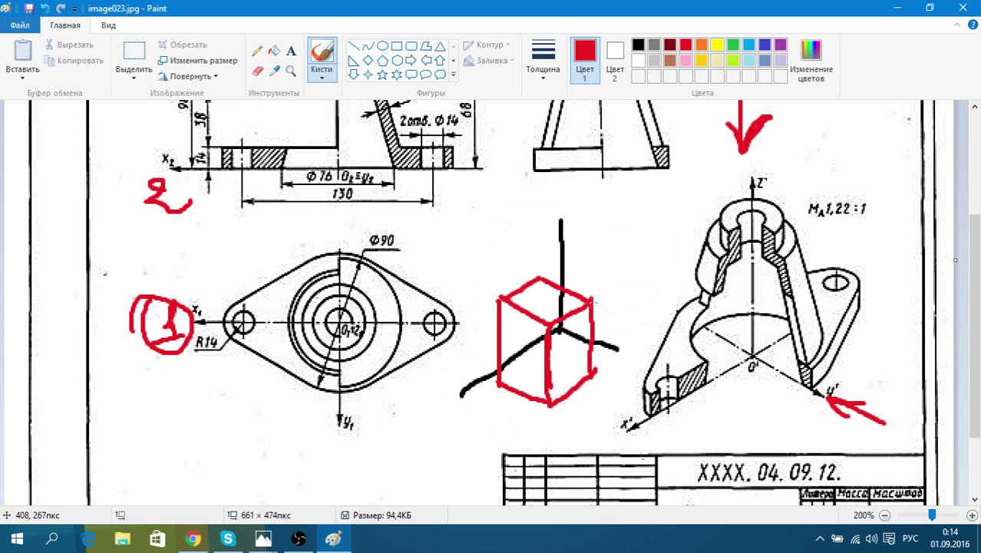
Draw dark-red diagonal and vertical construction lines crossing the box
{"action": "left_click", "coordinate": [670, 44]}
{"action": "mouse_move", "coordinate": [459, 341]}
{"action": "left_mouse_down"}
{"action": "mouse_move", "coordinate": [527, 278]}
{"action": "mouse_move", "coordinate": [610, 226]}
{"action": "left_mouse_up"}
{"action": "left_click_drag", "start_coordinate": [461, 406], "coordinate": [651, 259]}
{"action": "left_click_drag", "start_coordinate": [577, 347], "coordinate": [453, 270]}
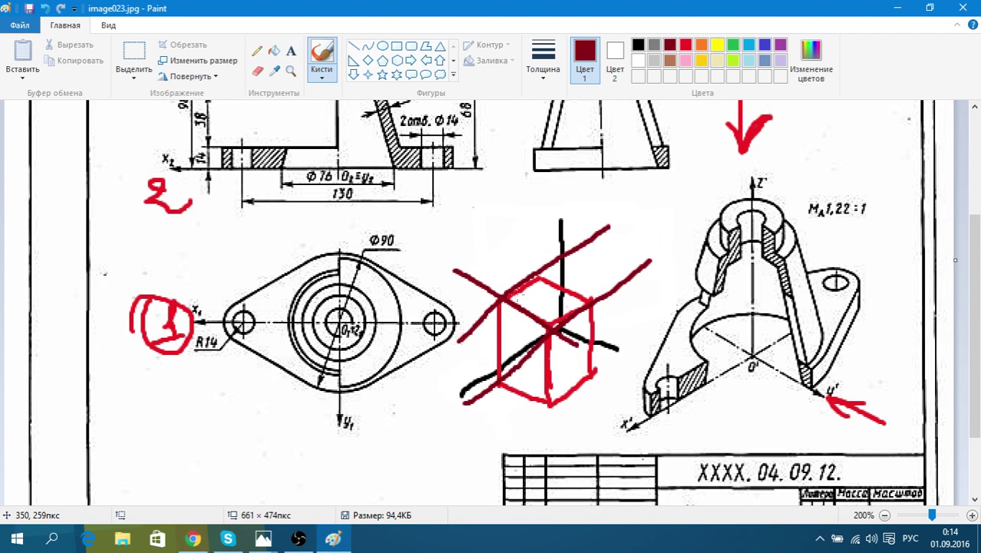
{"action": "left_click_drag", "start_coordinate": [612, 317], "coordinate": [480, 245]}
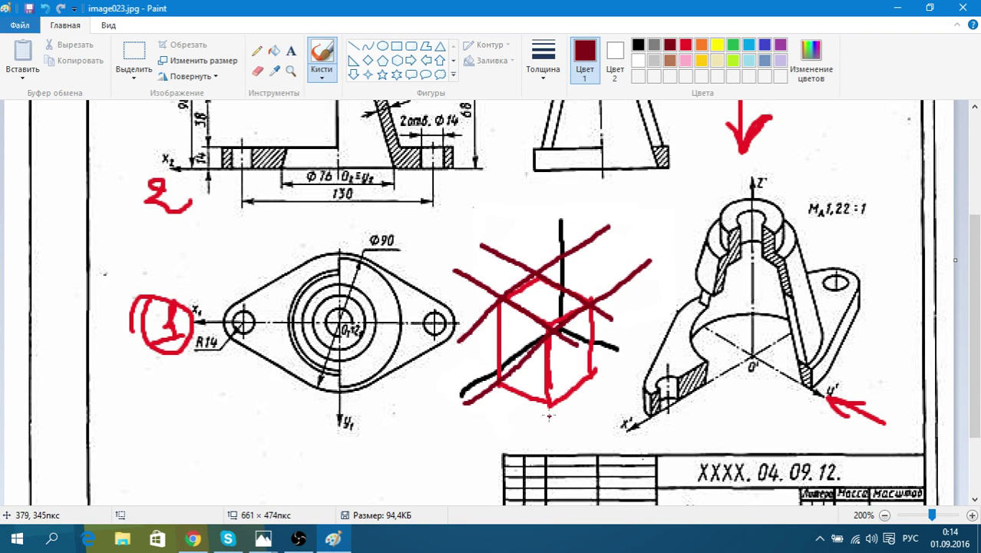
{"action": "left_click_drag", "start_coordinate": [552, 300], "coordinate": [545, 426]}
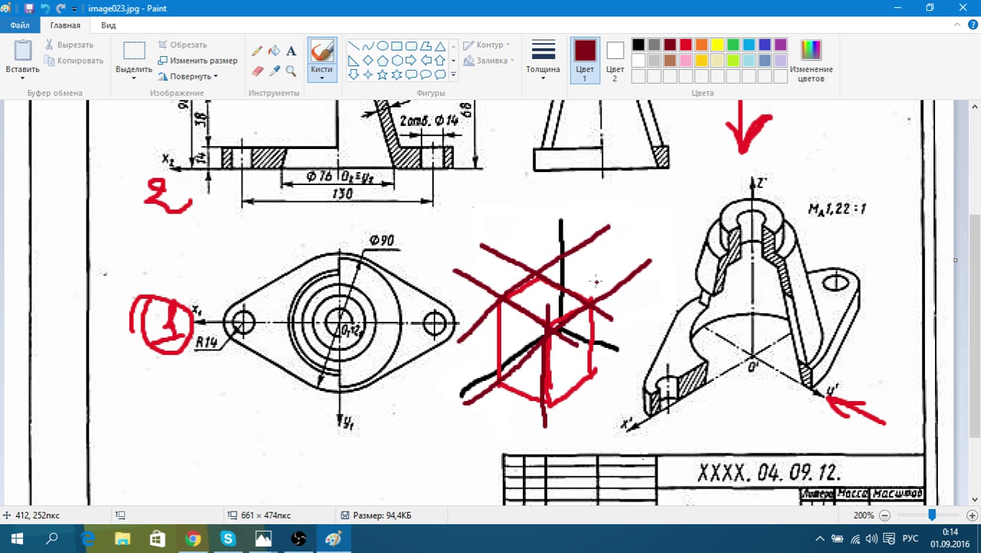
{"action": "left_click_drag", "start_coordinate": [597, 282], "coordinate": [581, 430]}
{"action": "left_click_drag", "start_coordinate": [501, 278], "coordinate": [503, 423]}
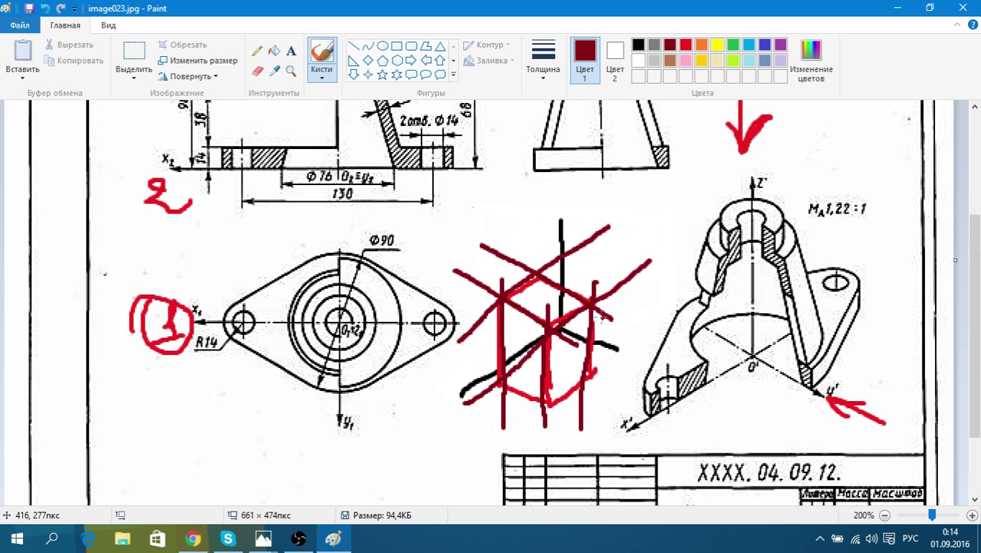
Set the brush colour to red and scribble a loop over the red 2 mark
{"action": "scroll", "coordinate": [599, 224], "scroll_direction": "up", "scroll_amount": 3}
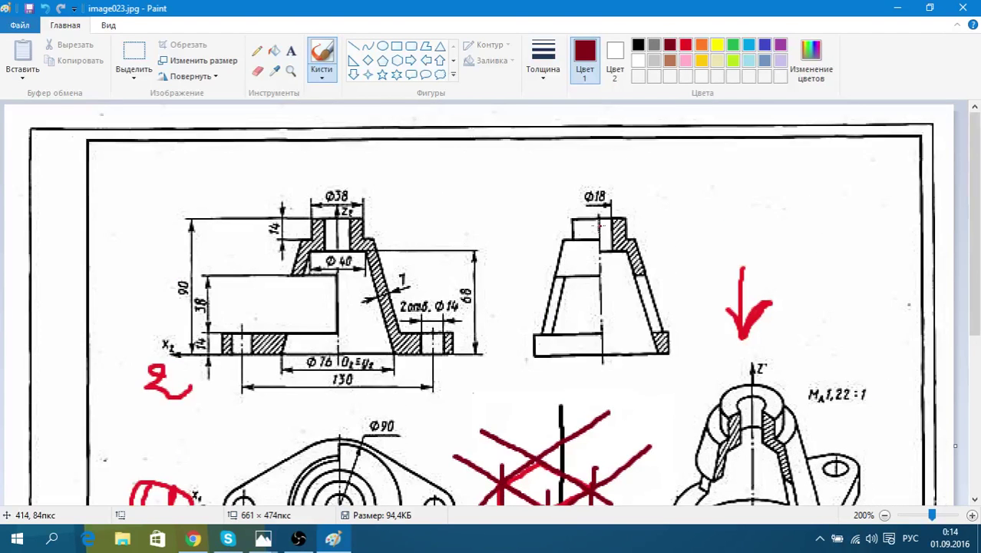
{"action": "scroll", "coordinate": [600, 225], "scroll_direction": "down", "scroll_amount": 2}
{"action": "scroll", "coordinate": [600, 225], "scroll_direction": "down", "scroll_amount": 3}
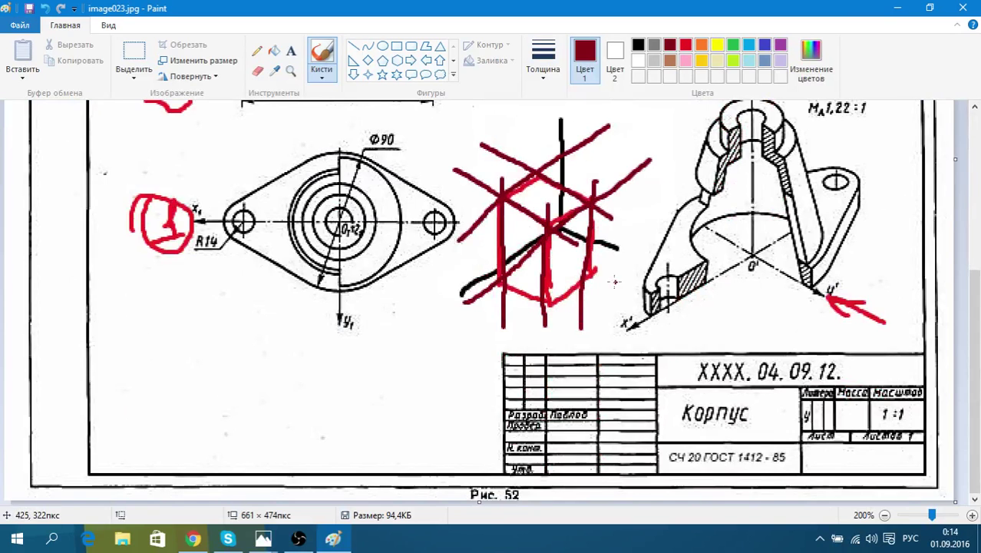
{"action": "scroll", "coordinate": [615, 282], "scroll_direction": "up", "scroll_amount": 2}
{"action": "scroll", "coordinate": [615, 282], "scroll_direction": "up", "scroll_amount": 2}
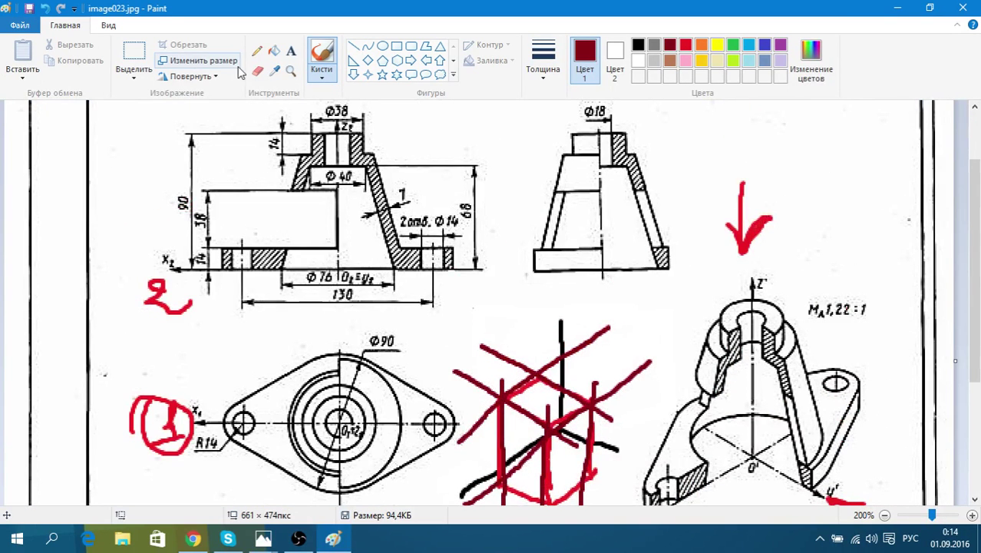
{"action": "left_click", "coordinate": [750, 48]}
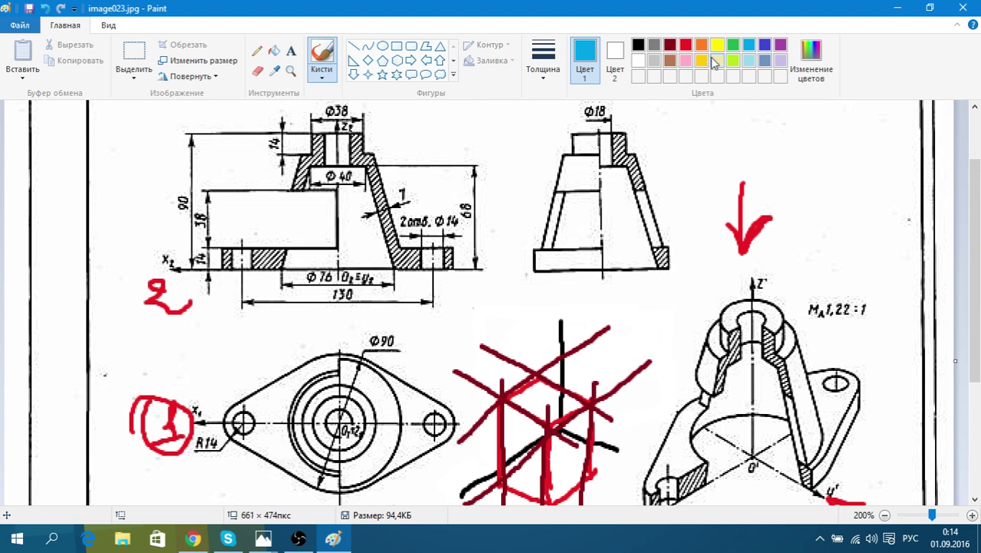
{"action": "left_click", "coordinate": [685, 44]}
{"action": "mouse_move", "coordinate": [172, 272]}
{"action": "left_mouse_down"}
{"action": "mouse_move", "coordinate": [144, 305]}
{"action": "mouse_move", "coordinate": [129, 278]}
{"action": "left_mouse_up"}
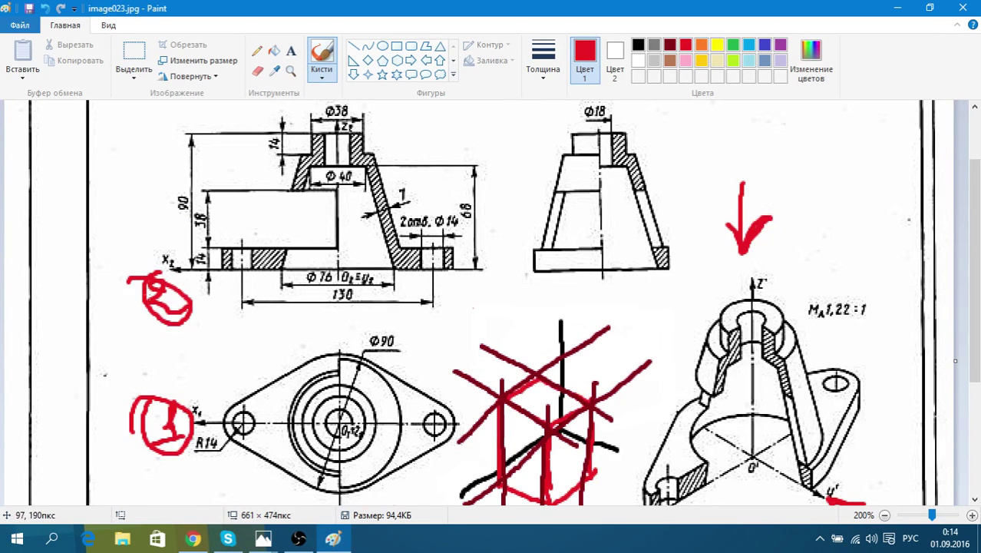
Draw a red arrow at the right edge pointing down-left toward the isometric view
{"action": "scroll", "coordinate": [545, 240], "scroll_direction": "up", "scroll_amount": 2}
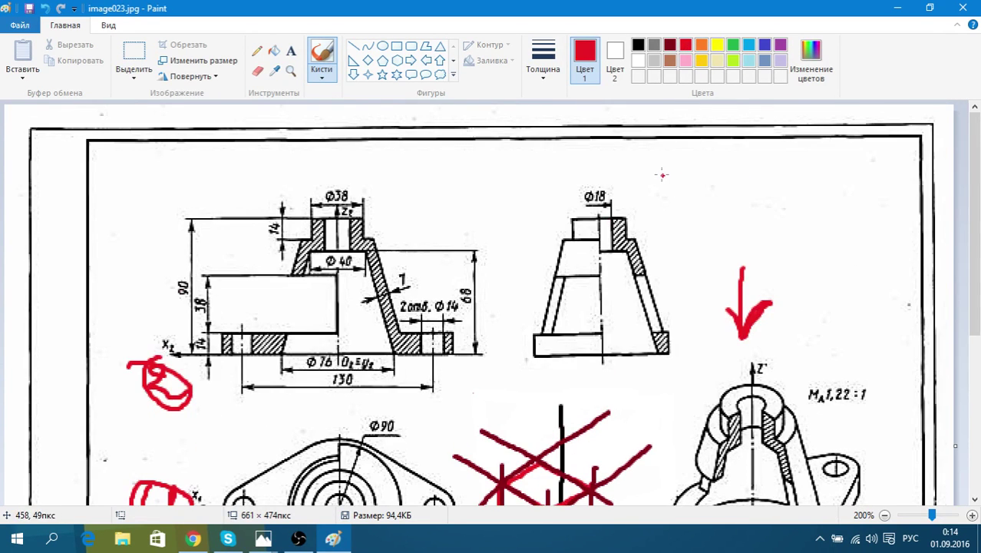
{"action": "scroll", "coordinate": [663, 175], "scroll_direction": "down", "scroll_amount": 2}
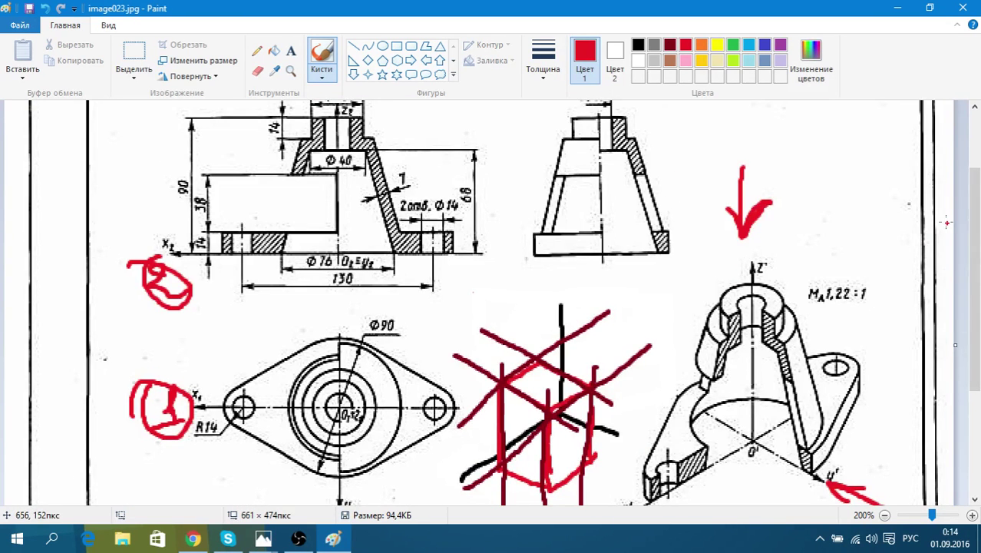
{"action": "left_click_drag", "start_coordinate": [947, 223], "coordinate": [935, 306]}
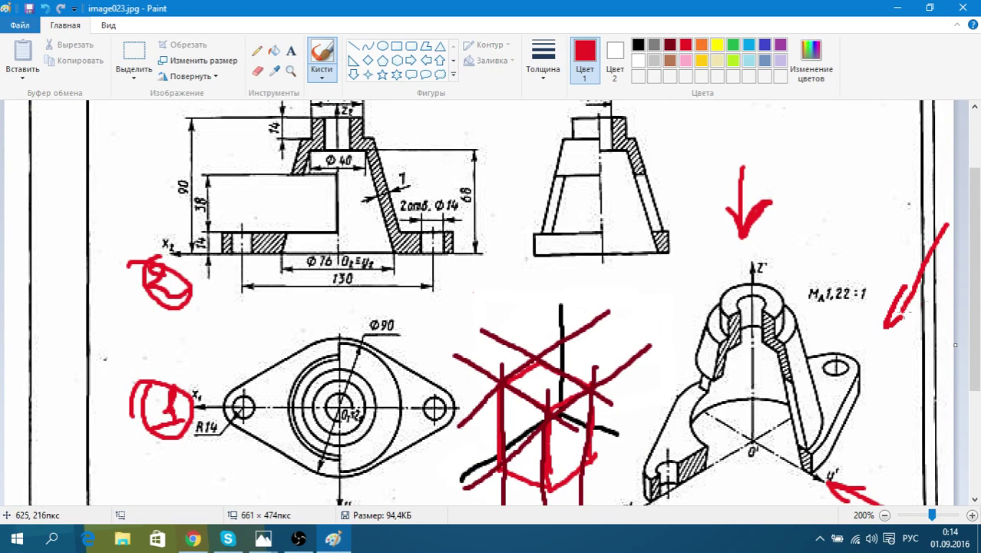
{"action": "scroll", "coordinate": [748, 332], "scroll_direction": "up", "scroll_amount": 3}
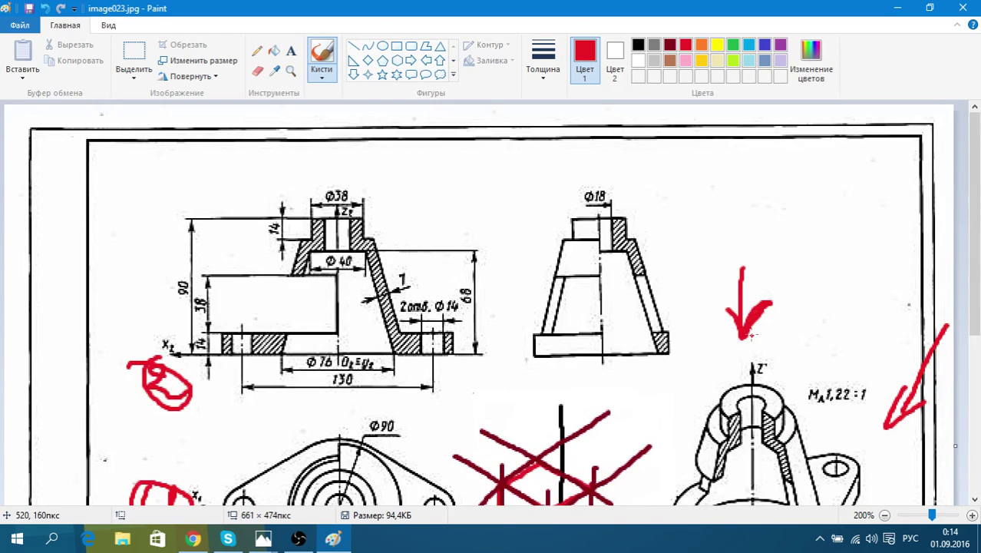
{"action": "scroll", "coordinate": [748, 332], "scroll_direction": "down", "scroll_amount": 3}
{"action": "scroll", "coordinate": [745, 340], "scroll_direction": "down", "scroll_amount": 2}
{"action": "scroll", "coordinate": [744, 341], "scroll_direction": "up", "scroll_amount": 4}
{"action": "scroll", "coordinate": [562, 317], "scroll_direction": "down", "scroll_amount": 3}
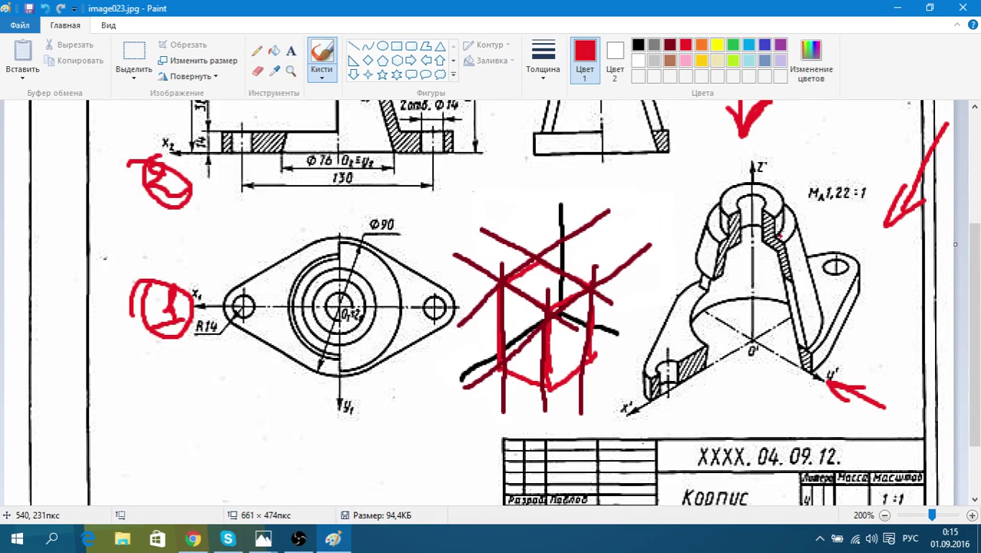
{"action": "scroll", "coordinate": [842, 298], "scroll_direction": "up", "scroll_amount": 5}
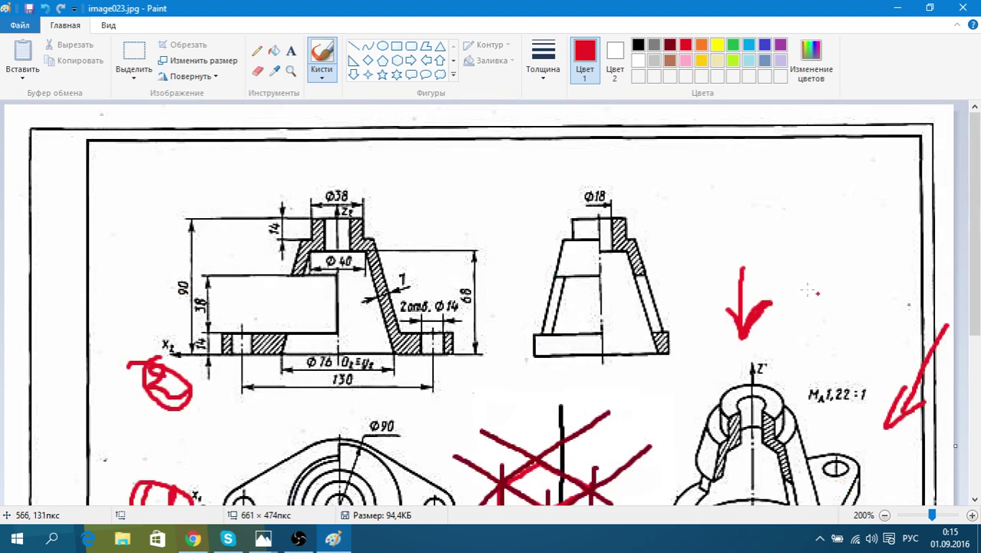
{"action": "scroll", "coordinate": [759, 267], "scroll_direction": "down", "scroll_amount": 2}
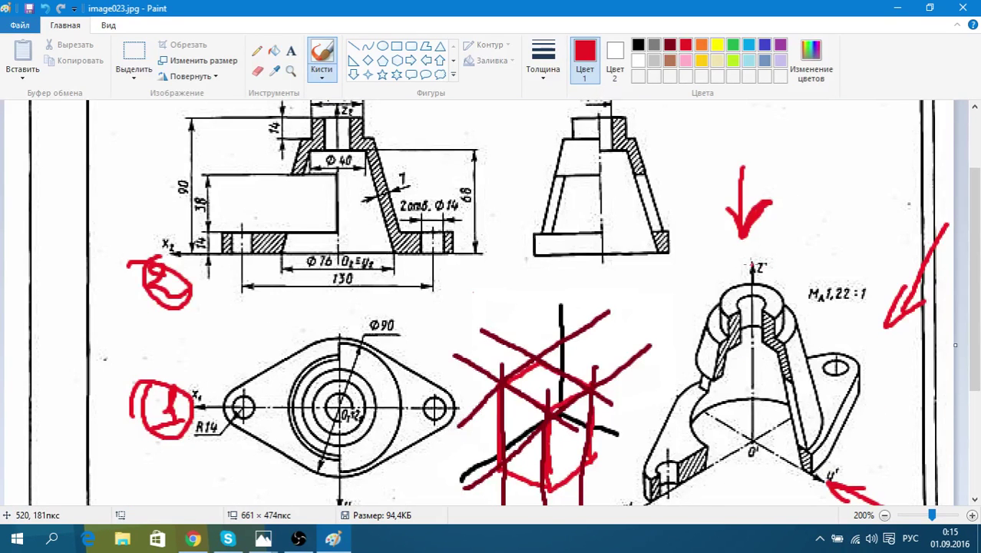
{"action": "scroll", "coordinate": [749, 266], "scroll_direction": "up", "scroll_amount": 2}
{"action": "scroll", "coordinate": [710, 231], "scroll_direction": "down", "scroll_amount": 4}
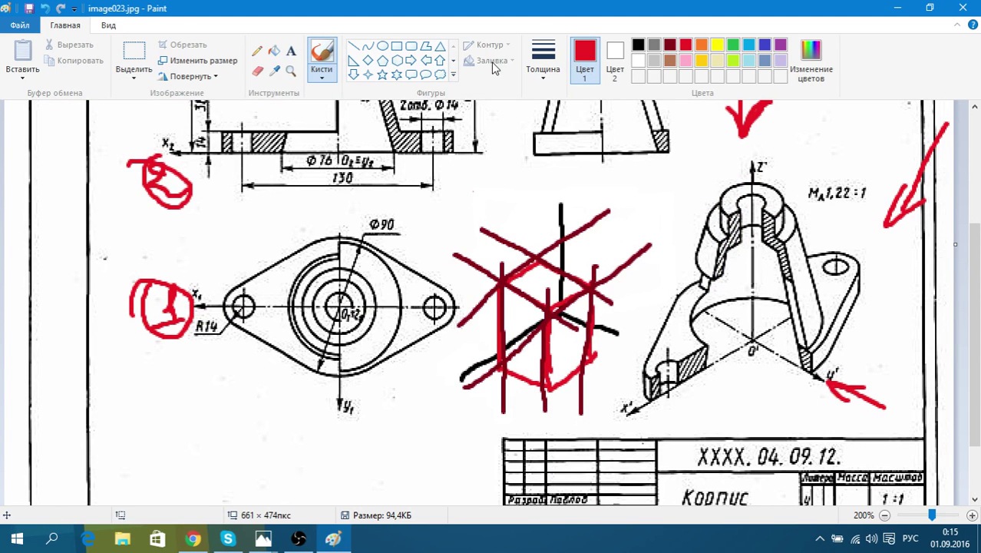
{"action": "left_click", "coordinate": [258, 70]}
Erase the red cube sketch, its black axes and construction lines between the views
{"action": "mouse_move", "coordinate": [565, 213]}
{"action": "left_mouse_down"}
{"action": "mouse_move", "coordinate": [555, 206]}
{"action": "mouse_move", "coordinate": [580, 232]}
{"action": "mouse_move", "coordinate": [609, 213]}
{"action": "mouse_move", "coordinate": [639, 243]}
{"action": "mouse_move", "coordinate": [653, 238]}
{"action": "mouse_move", "coordinate": [571, 286]}
{"action": "mouse_move", "coordinate": [602, 318]}
{"action": "mouse_move", "coordinate": [580, 410]}
{"action": "mouse_move", "coordinate": [622, 333]}
{"action": "mouse_move", "coordinate": [573, 323]}
{"action": "mouse_move", "coordinate": [556, 334]}
{"action": "mouse_move", "coordinate": [567, 252]}
{"action": "mouse_move", "coordinate": [517, 273]}
{"action": "mouse_move", "coordinate": [508, 294]}
{"action": "mouse_move", "coordinate": [460, 257]}
{"action": "mouse_move", "coordinate": [505, 271]}
{"action": "mouse_move", "coordinate": [484, 228]}
{"action": "mouse_move", "coordinate": [490, 287]}
{"action": "mouse_move", "coordinate": [466, 327]}
{"action": "mouse_move", "coordinate": [482, 302]}
{"action": "mouse_move", "coordinate": [500, 306]}
{"action": "mouse_move", "coordinate": [495, 345]}
{"action": "mouse_move", "coordinate": [456, 379]}
{"action": "mouse_move", "coordinate": [554, 296]}
{"action": "mouse_move", "coordinate": [499, 287]}
{"action": "mouse_move", "coordinate": [539, 325]}
{"action": "mouse_move", "coordinate": [464, 394]}
{"action": "mouse_move", "coordinate": [535, 409]}
{"action": "mouse_move", "coordinate": [576, 368]}
{"action": "mouse_move", "coordinate": [526, 375]}
{"action": "mouse_move", "coordinate": [543, 383]}
{"action": "mouse_move", "coordinate": [532, 370]}
{"action": "left_mouse_up"}
{"action": "scroll", "coordinate": [563, 346], "scroll_direction": "up", "scroll_amount": 3}
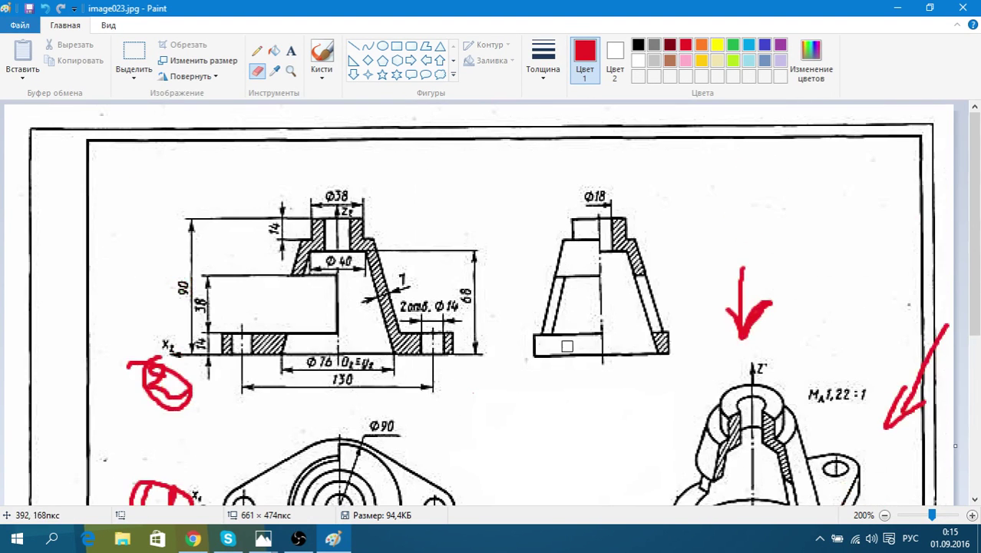
{"action": "scroll", "coordinate": [463, 319], "scroll_direction": "down", "scroll_amount": 3}
{"action": "scroll", "coordinate": [475, 318], "scroll_direction": "up", "scroll_amount": 3}
Return to the brush with light blue as the drawing colour
{"action": "left_click", "coordinate": [322, 56]}
{"action": "scroll", "coordinate": [461, 269], "scroll_direction": "down", "scroll_amount": 3}
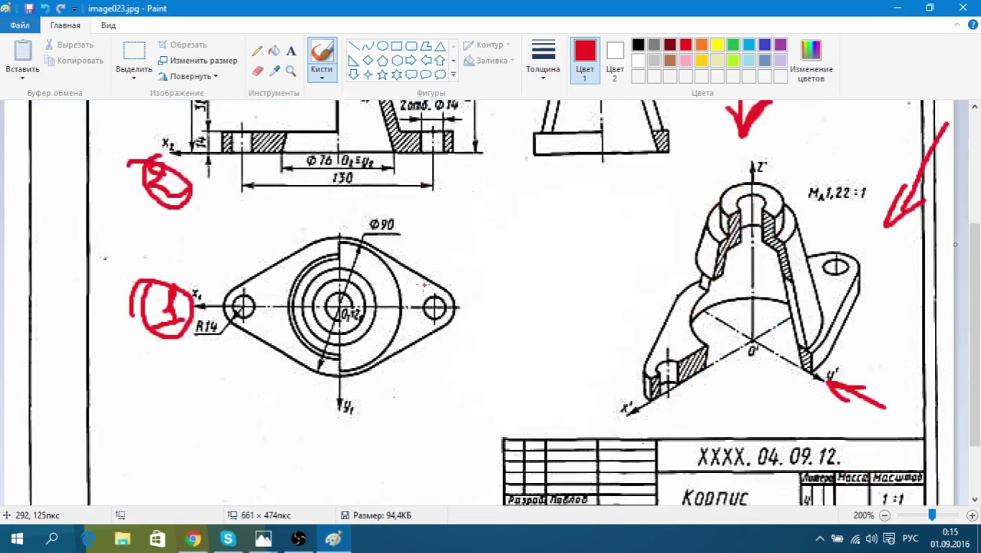
{"action": "scroll", "coordinate": [430, 284], "scroll_direction": "up", "scroll_amount": 2}
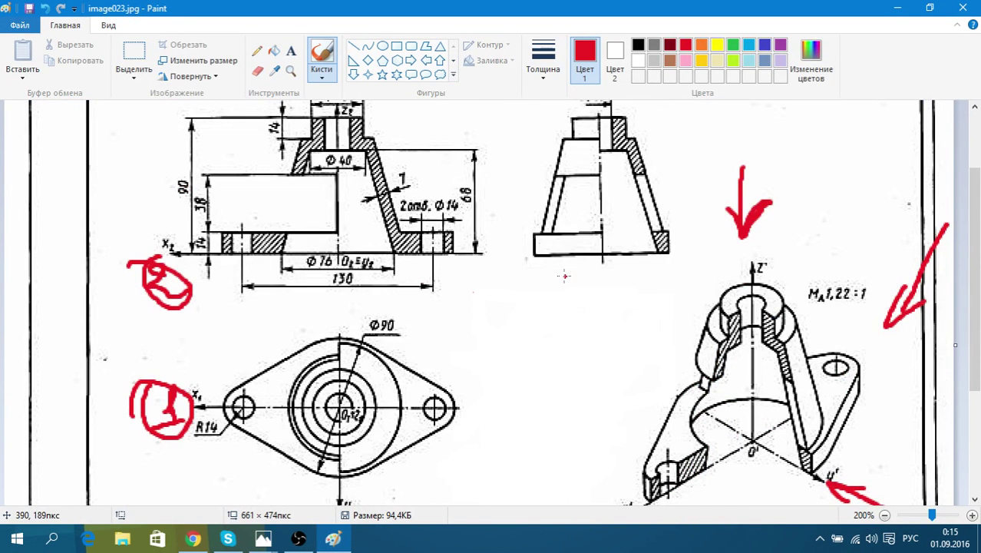
{"action": "scroll", "coordinate": [571, 286], "scroll_direction": "up", "scroll_amount": 2}
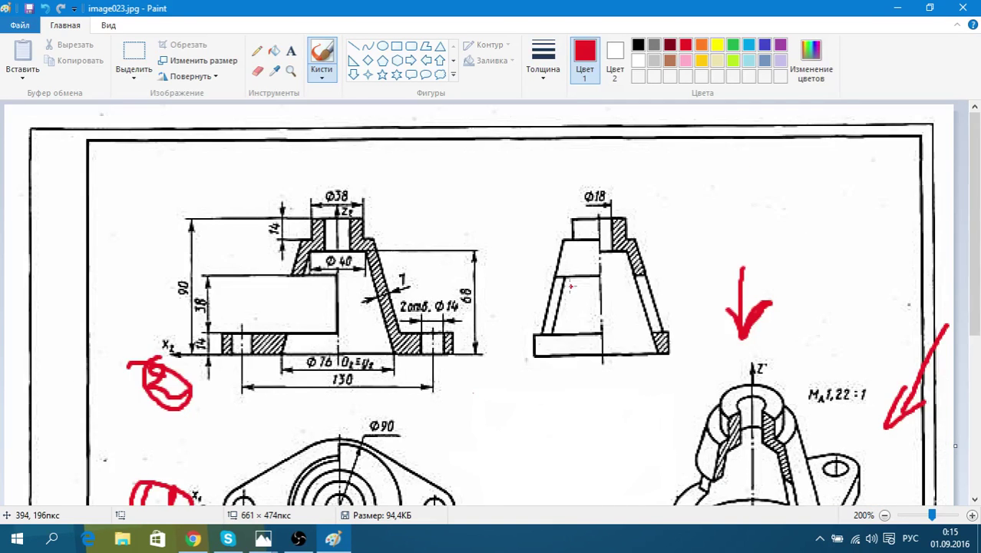
{"action": "scroll", "coordinate": [571, 286], "scroll_direction": "down", "scroll_amount": 2}
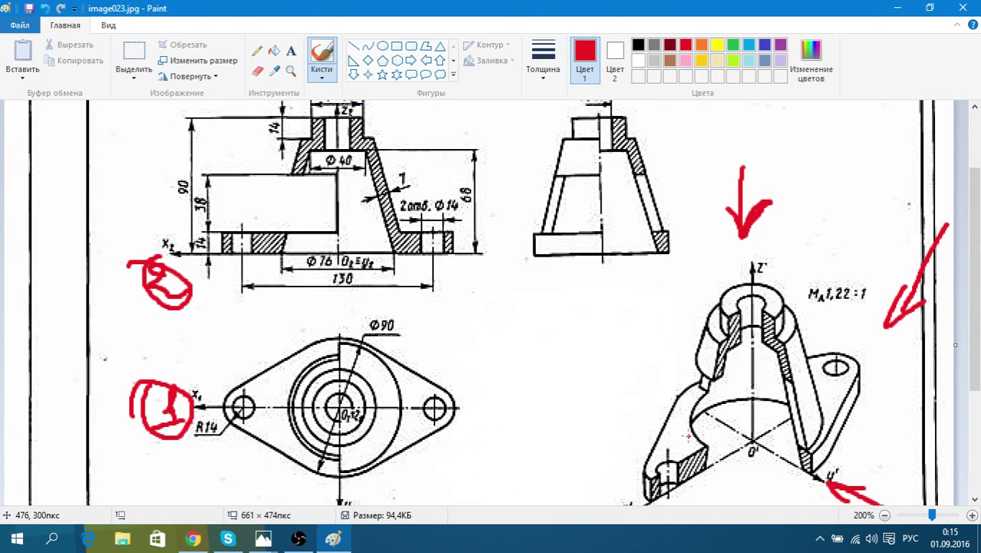
{"action": "scroll", "coordinate": [661, 465], "scroll_direction": "down", "scroll_amount": 2}
{"action": "scroll", "coordinate": [661, 465], "scroll_direction": "up", "scroll_amount": 2}
{"action": "left_click", "coordinate": [749, 45]}
{"action": "scroll", "coordinate": [672, 325], "scroll_direction": "down", "scroll_amount": 2}
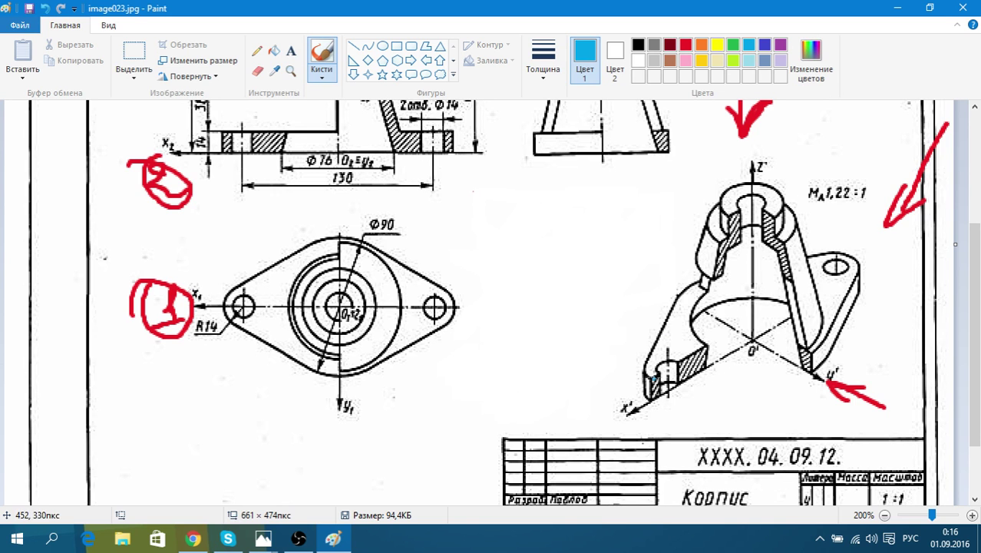
Draw two light-blue arrows at the isometric view's flange hole and lower-left part
{"action": "scroll", "coordinate": [669, 397], "scroll_direction": "up", "scroll_amount": 2}
{"action": "mouse_move", "coordinate": [628, 375]}
{"action": "left_mouse_down"}
{"action": "mouse_move", "coordinate": [637, 422]}
{"action": "mouse_move", "coordinate": [650, 398]}
{"action": "left_mouse_up"}
{"action": "mouse_move", "coordinate": [844, 312]}
{"action": "left_mouse_down"}
{"action": "mouse_move", "coordinate": [845, 344]}
{"action": "mouse_move", "coordinate": [855, 330]}
{"action": "left_mouse_up"}
{"action": "scroll", "coordinate": [376, 341], "scroll_direction": "up", "scroll_amount": 2}
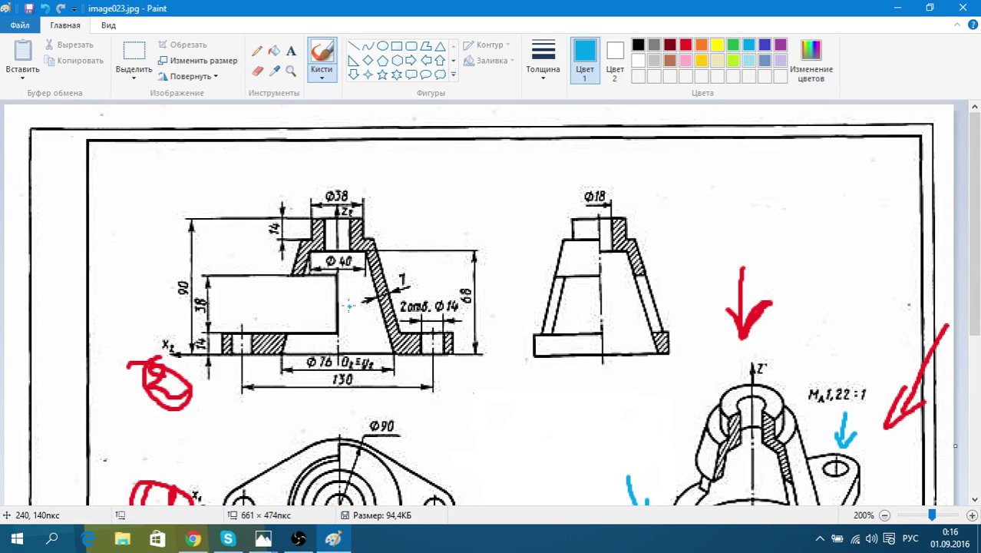
{"action": "scroll", "coordinate": [349, 306], "scroll_direction": "down", "scroll_amount": 4}
{"action": "scroll", "coordinate": [348, 308], "scroll_direction": "up", "scroll_amount": 4}
{"action": "scroll", "coordinate": [346, 307], "scroll_direction": "down", "scroll_amount": 2}
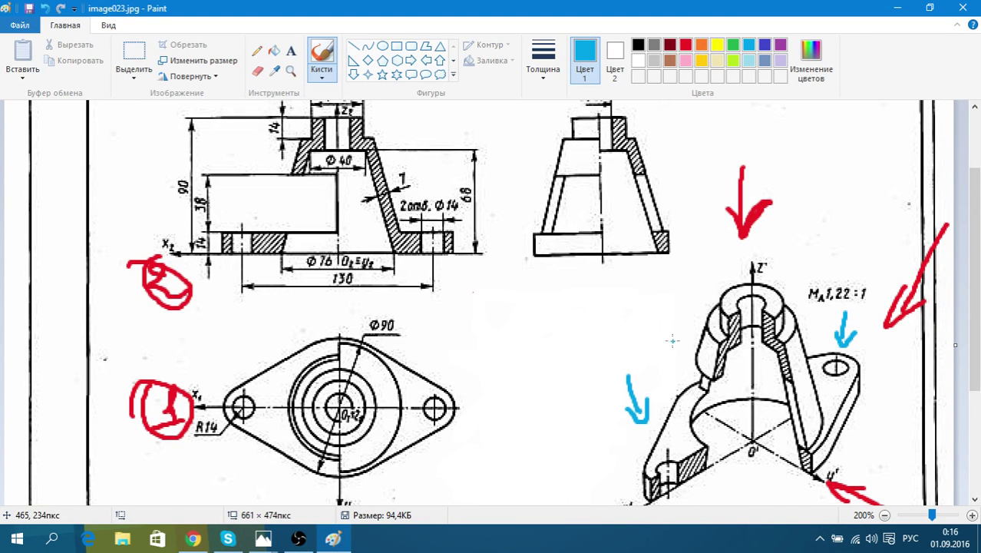
{"action": "scroll", "coordinate": [648, 349], "scroll_direction": "up", "scroll_amount": 2}
{"action": "scroll", "coordinate": [366, 285], "scroll_direction": "down", "scroll_amount": 2}
{"action": "scroll", "coordinate": [376, 272], "scroll_direction": "up", "scroll_amount": 3}
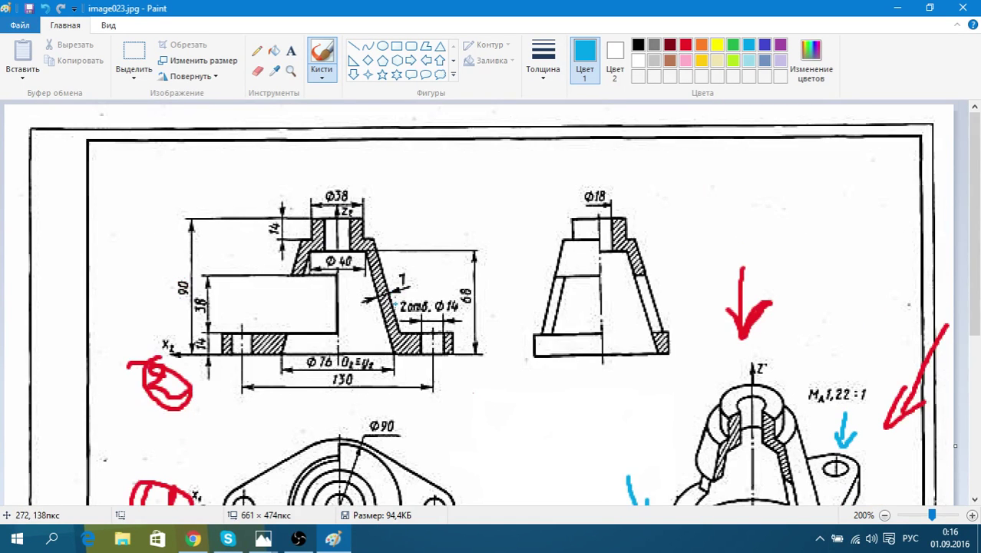
{"action": "scroll", "coordinate": [396, 304], "scroll_direction": "down", "scroll_amount": 3}
{"action": "scroll", "coordinate": [409, 290], "scroll_direction": "up", "scroll_amount": 3}
{"action": "scroll", "coordinate": [361, 387], "scroll_direction": "down", "scroll_amount": 6}
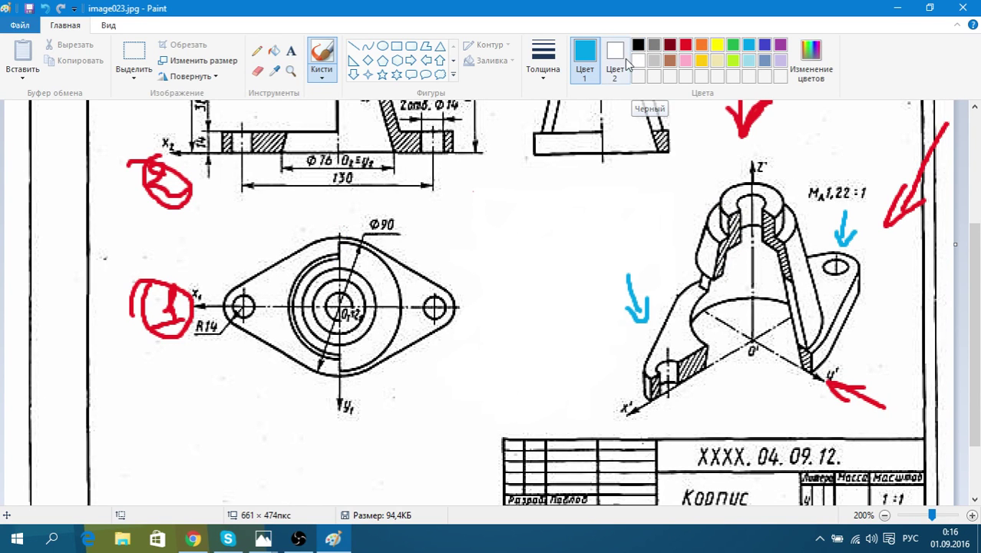
Trace the isometric x' and y' axes with red dashes and add an upward red arrow
{"action": "left_click", "coordinate": [685, 45]}
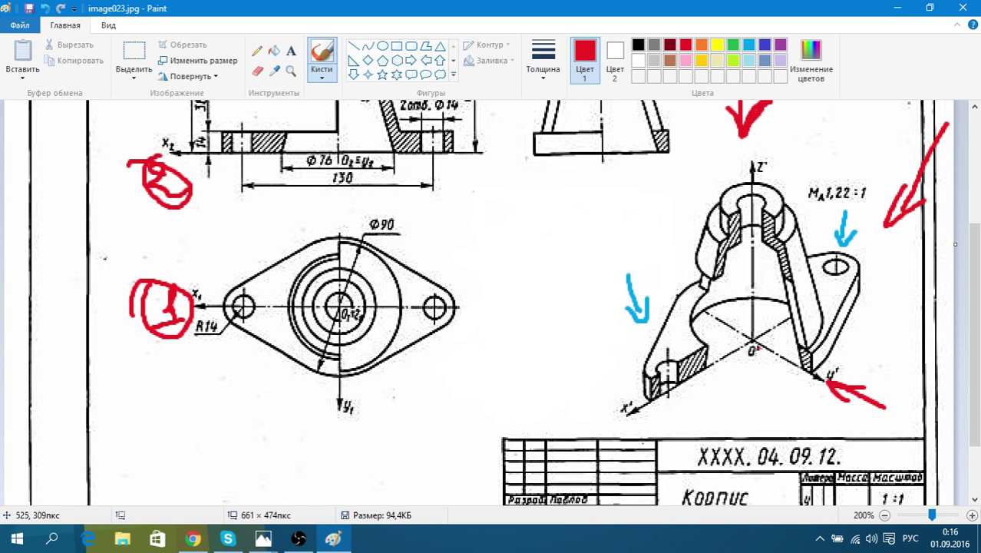
{"action": "scroll", "coordinate": [756, 349], "scroll_direction": "down", "scroll_amount": 3}
{"action": "mouse_move", "coordinate": [756, 334]}
{"action": "left_mouse_down"}
{"action": "mouse_move", "coordinate": [721, 292]}
{"action": "mouse_move", "coordinate": [746, 305]}
{"action": "left_mouse_up"}
{"action": "left_click_drag", "start_coordinate": [627, 332], "coordinate": [791, 237]}
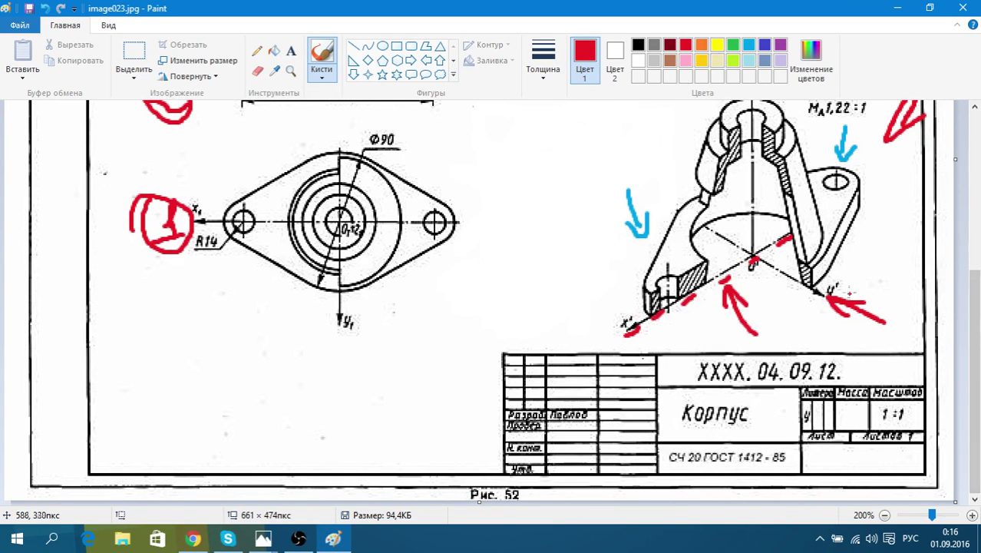
{"action": "scroll", "coordinate": [838, 301], "scroll_direction": "up", "scroll_amount": 3}
{"action": "scroll", "coordinate": [547, 255], "scroll_direction": "down", "scroll_amount": 3}
{"action": "scroll", "coordinate": [546, 295], "scroll_direction": "up", "scroll_amount": 3}
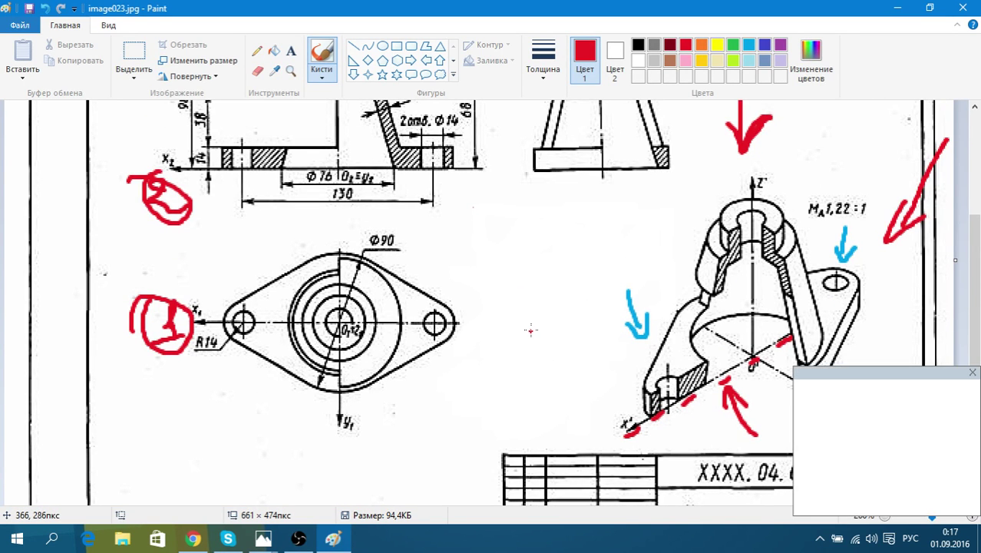
Dismiss the notification popup covering the drawing
{"action": "left_click", "coordinate": [973, 376]}
{"action": "scroll", "coordinate": [973, 376], "scroll_direction": "down", "scroll_amount": 3}
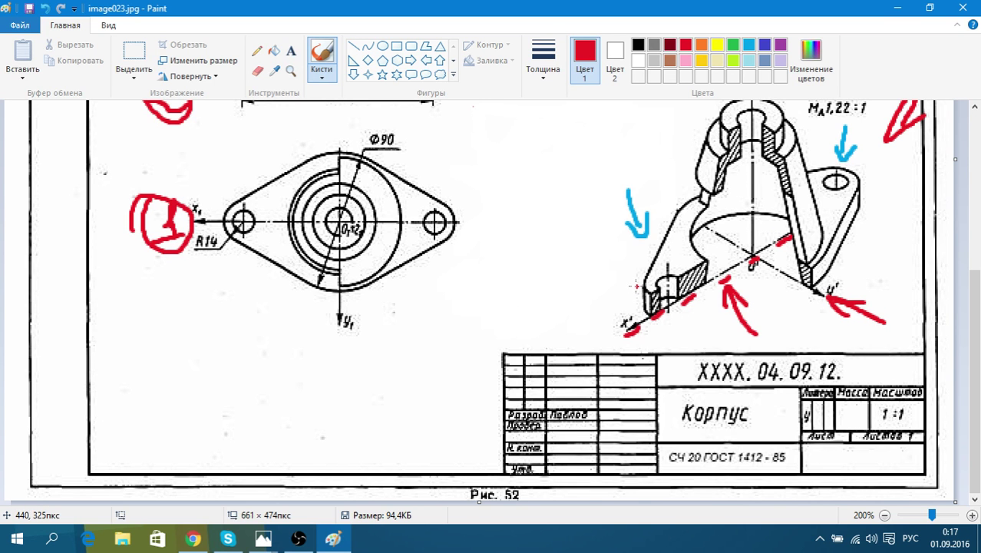
{"action": "scroll", "coordinate": [505, 264], "scroll_direction": "up", "scroll_amount": 6}
{"action": "scroll", "coordinate": [506, 264], "scroll_direction": "down", "scroll_amount": 3}
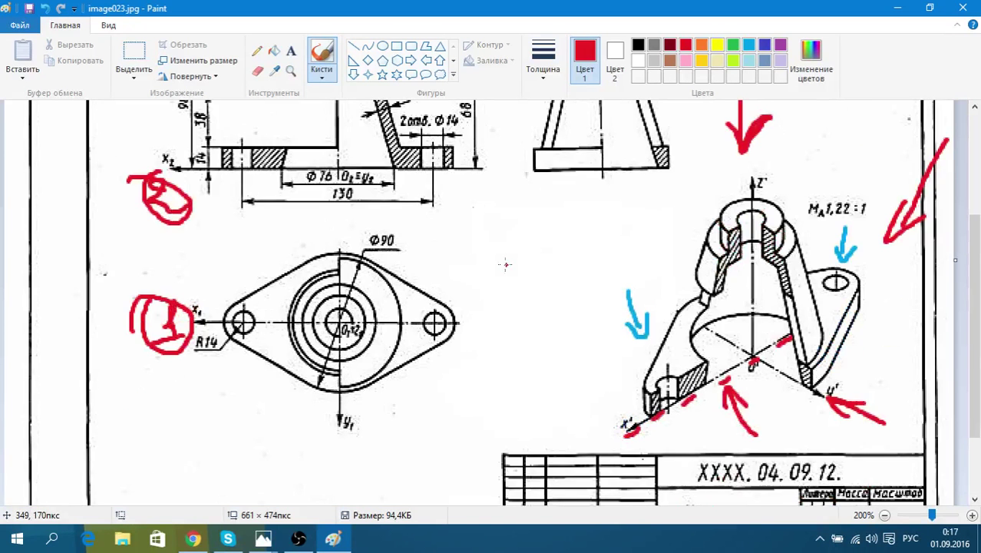
{"action": "scroll", "coordinate": [506, 264], "scroll_direction": "up", "scroll_amount": 3}
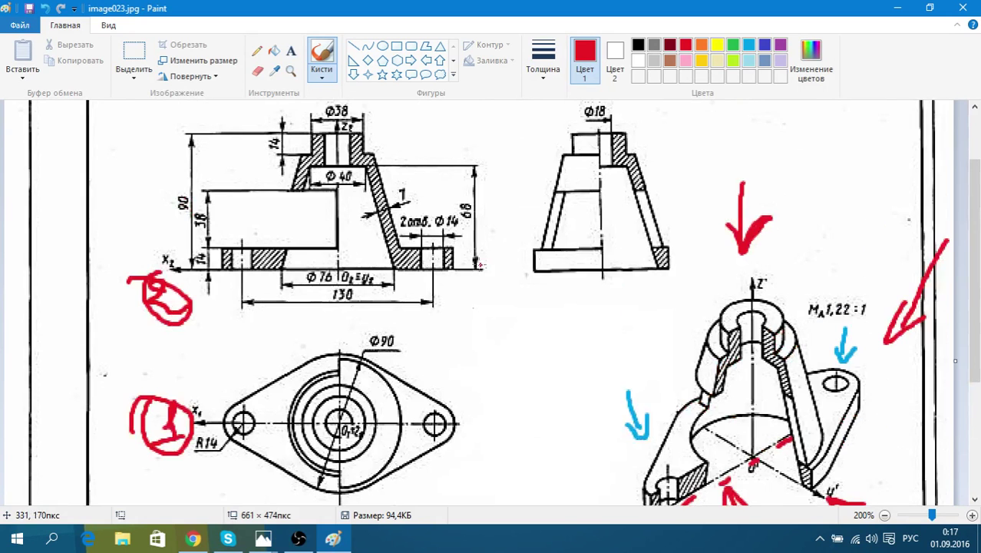
Draw light-blue freehand frames dividing the sheet into panels around the front, side, Φ90 and isometric views
{"action": "scroll", "coordinate": [482, 266], "scroll_direction": "up", "scroll_amount": 3}
{"action": "scroll", "coordinate": [437, 321], "scroll_direction": "down", "scroll_amount": 3}
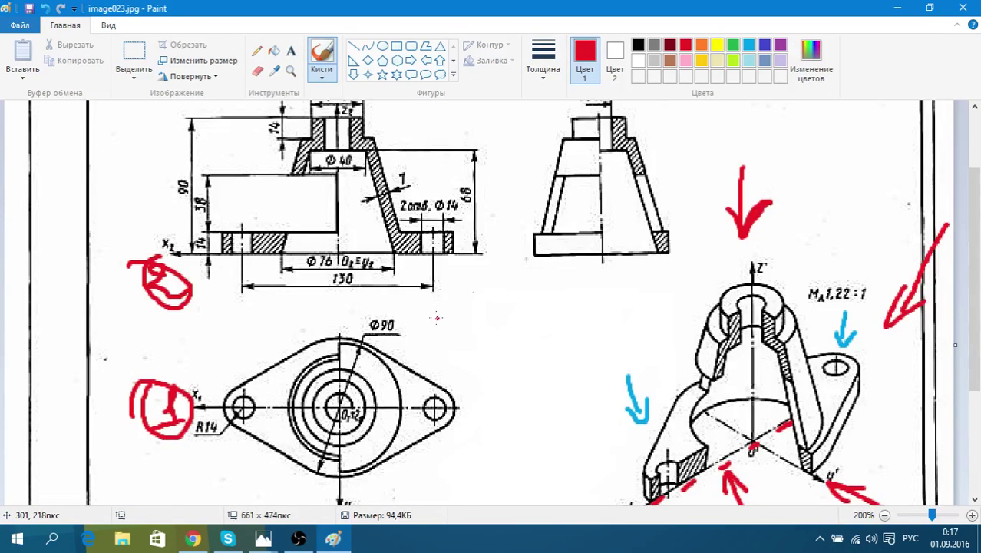
{"action": "scroll", "coordinate": [437, 319], "scroll_direction": "up", "scroll_amount": 3}
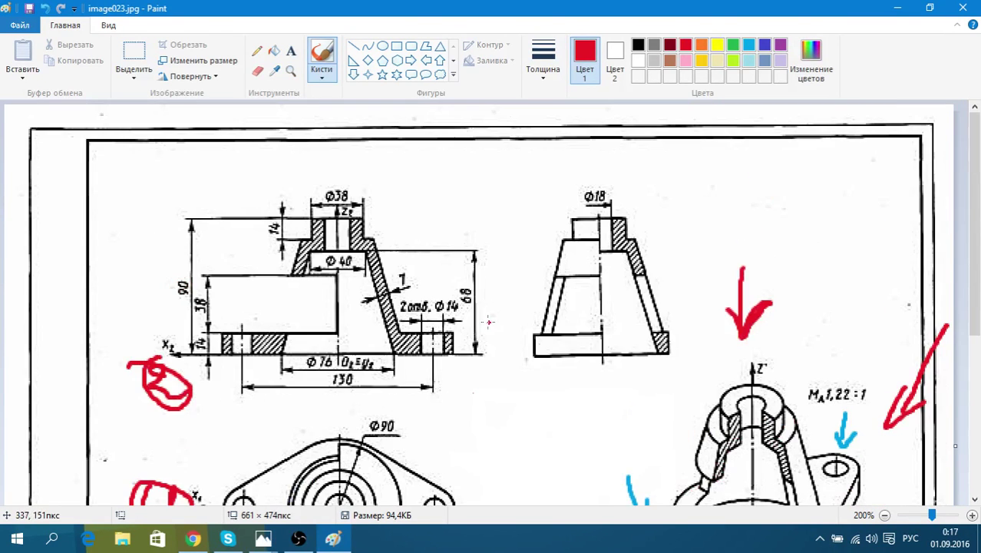
{"action": "left_click", "coordinate": [749, 46]}
{"action": "scroll", "coordinate": [307, 169], "scroll_direction": "down", "scroll_amount": 3}
{"action": "scroll", "coordinate": [304, 157], "scroll_direction": "up", "scroll_amount": 3}
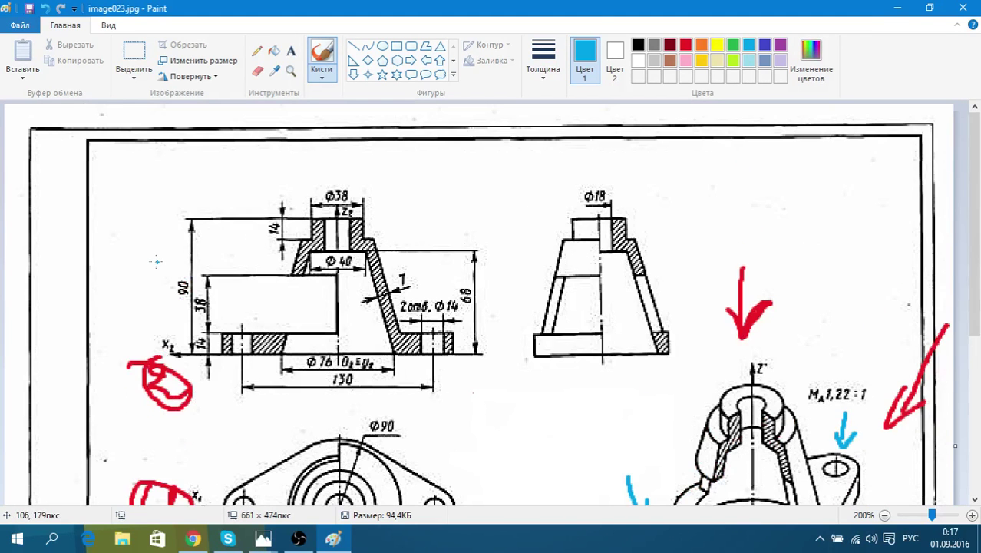
{"action": "mouse_move", "coordinate": [111, 161]}
{"action": "left_mouse_down"}
{"action": "mouse_move", "coordinate": [120, 392]}
{"action": "mouse_move", "coordinate": [218, 413]}
{"action": "mouse_move", "coordinate": [504, 409]}
{"action": "mouse_move", "coordinate": [490, 185]}
{"action": "mouse_move", "coordinate": [111, 163]}
{"action": "left_mouse_up"}
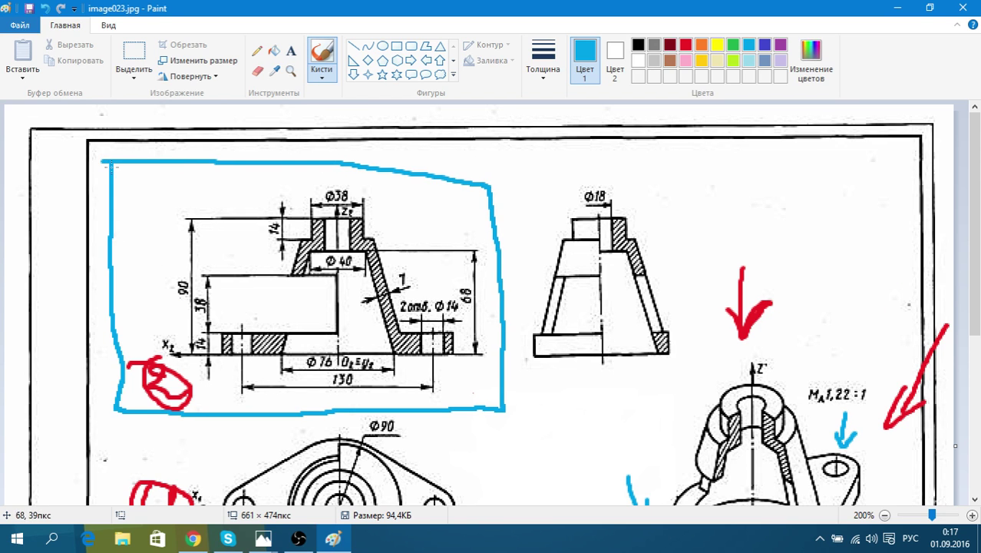
{"action": "mouse_move", "coordinate": [488, 184]}
{"action": "left_mouse_down"}
{"action": "mouse_move", "coordinate": [713, 187]}
{"action": "mouse_move", "coordinate": [706, 350]}
{"action": "left_mouse_up"}
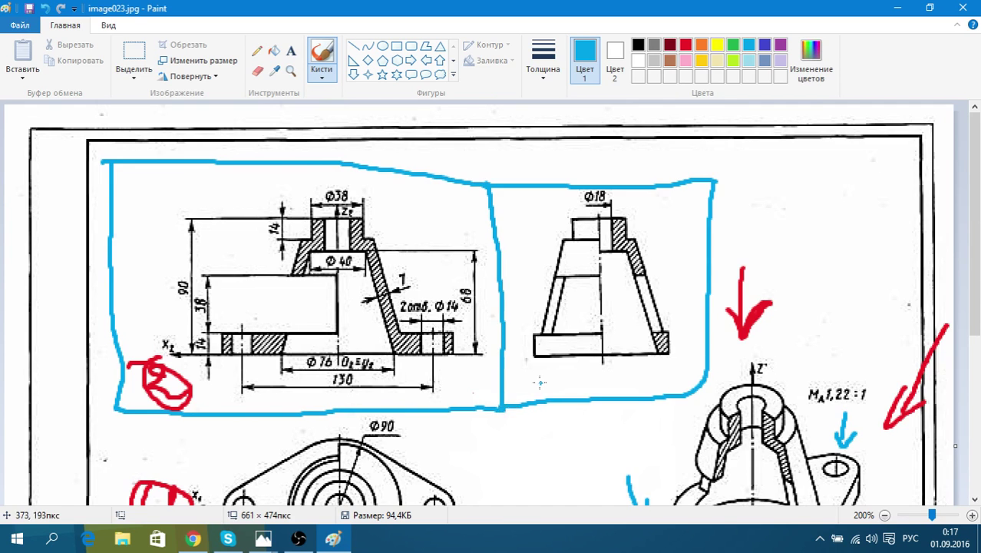
{"action": "scroll", "coordinate": [541, 384], "scroll_direction": "down", "scroll_amount": 3}
{"action": "scroll", "coordinate": [507, 322], "scroll_direction": "up", "scroll_amount": 3}
{"action": "scroll", "coordinate": [504, 303], "scroll_direction": "down", "scroll_amount": 2}
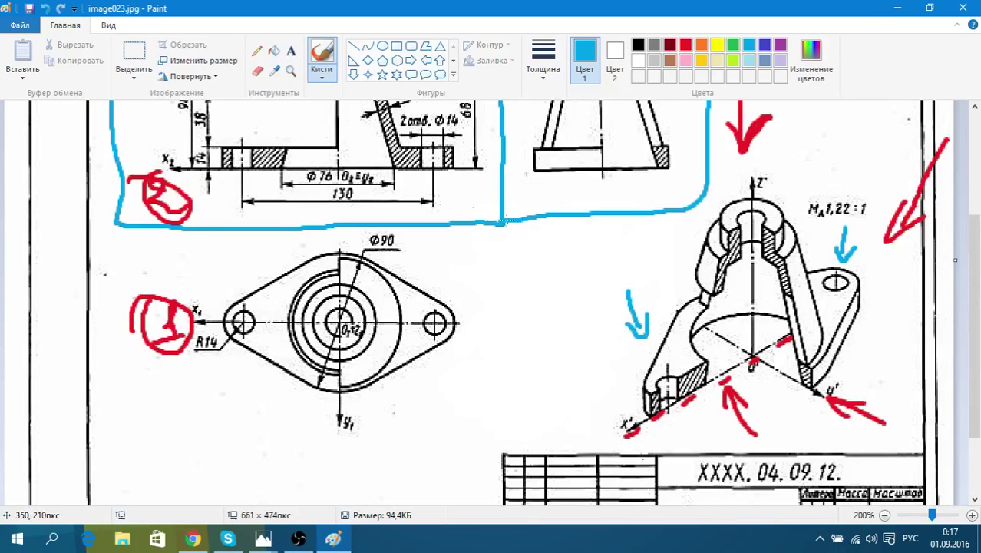
{"action": "mouse_move", "coordinate": [505, 222]}
{"action": "left_mouse_down"}
{"action": "mouse_move", "coordinate": [125, 429]}
{"action": "mouse_move", "coordinate": [115, 222]}
{"action": "left_mouse_up"}
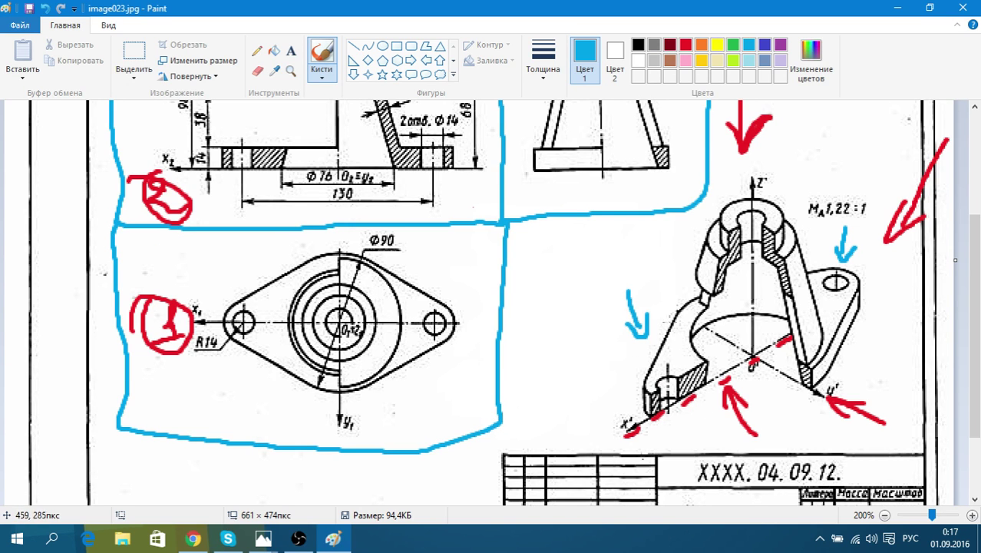
{"action": "mouse_move", "coordinate": [707, 173]}
{"action": "left_mouse_down"}
{"action": "mouse_move", "coordinate": [918, 175]}
{"action": "mouse_move", "coordinate": [911, 443]}
{"action": "mouse_move", "coordinate": [629, 446]}
{"action": "mouse_move", "coordinate": [513, 438]}
{"action": "mouse_move", "coordinate": [508, 396]}
{"action": "left_mouse_up"}
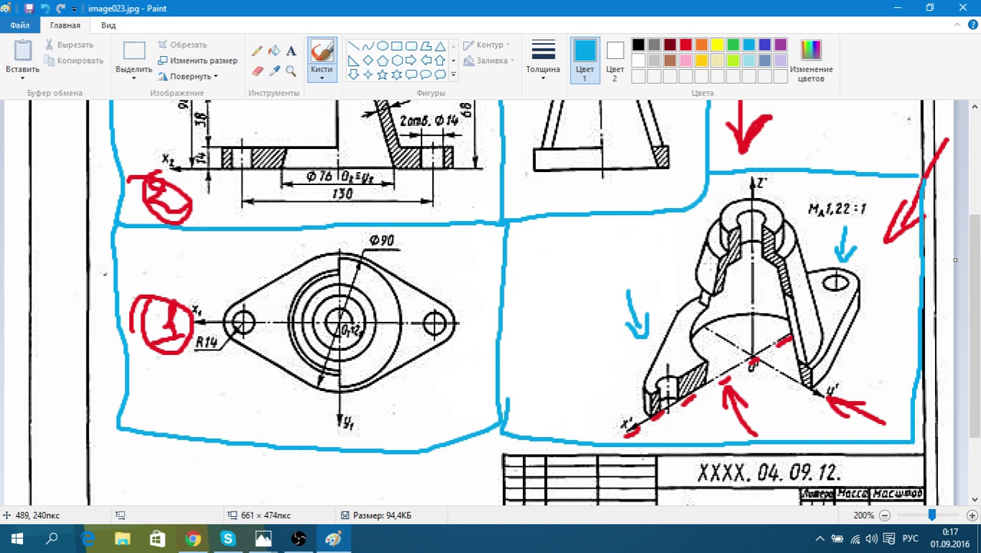
Handwrite a short light-blue label at the top-left of the isometric panel
{"action": "mouse_move", "coordinate": [526, 224]}
{"action": "left_mouse_down"}
{"action": "mouse_move", "coordinate": [523, 247]}
{"action": "mouse_move", "coordinate": [561, 230]}
{"action": "mouse_move", "coordinate": [581, 240]}
{"action": "left_mouse_up"}
{"action": "left_click_drag", "start_coordinate": [588, 233], "coordinate": [592, 229]}
{"action": "scroll", "coordinate": [591, 229], "scroll_direction": "up", "scroll_amount": 5}
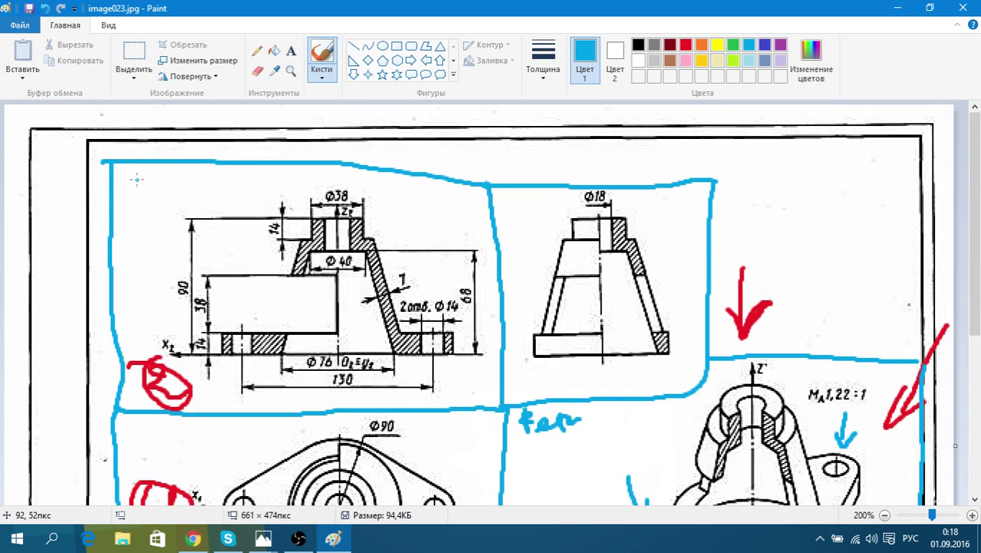
Handwrite 'Front' above the front view and 'top' in the side-view panel in light blue
{"action": "scroll", "coordinate": [138, 179], "scroll_direction": "down", "scroll_amount": 3}
{"action": "scroll", "coordinate": [131, 181], "scroll_direction": "up", "scroll_amount": 3}
{"action": "mouse_move", "coordinate": [122, 177]}
{"action": "left_mouse_down"}
{"action": "mouse_move", "coordinate": [133, 203]}
{"action": "mouse_move", "coordinate": [130, 187]}
{"action": "mouse_move", "coordinate": [224, 180]}
{"action": "left_mouse_up"}
{"action": "left_click_drag", "start_coordinate": [648, 204], "coordinate": [696, 210]}
{"action": "scroll", "coordinate": [691, 207], "scroll_direction": "down", "scroll_amount": 5}
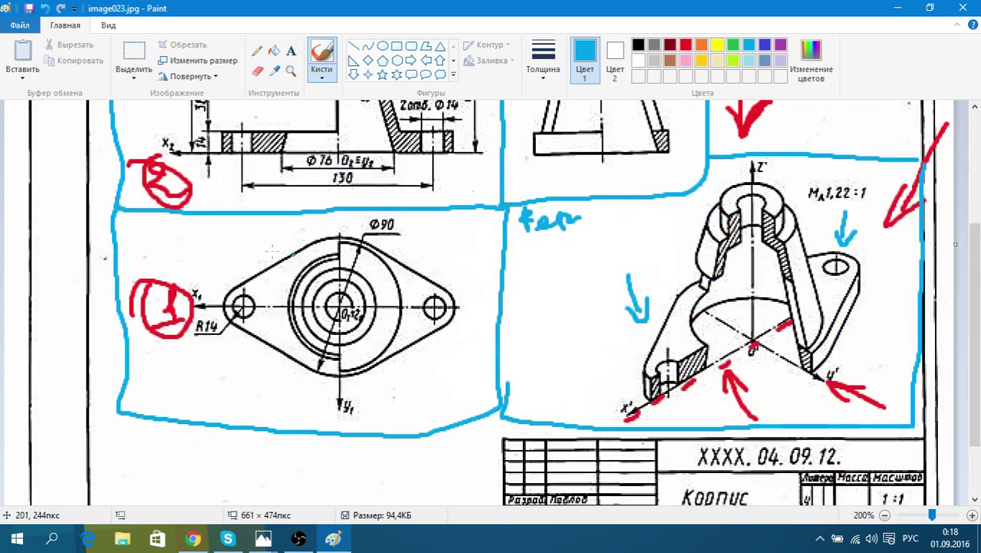
{"action": "scroll", "coordinate": [249, 254], "scroll_direction": "up", "scroll_amount": 5}
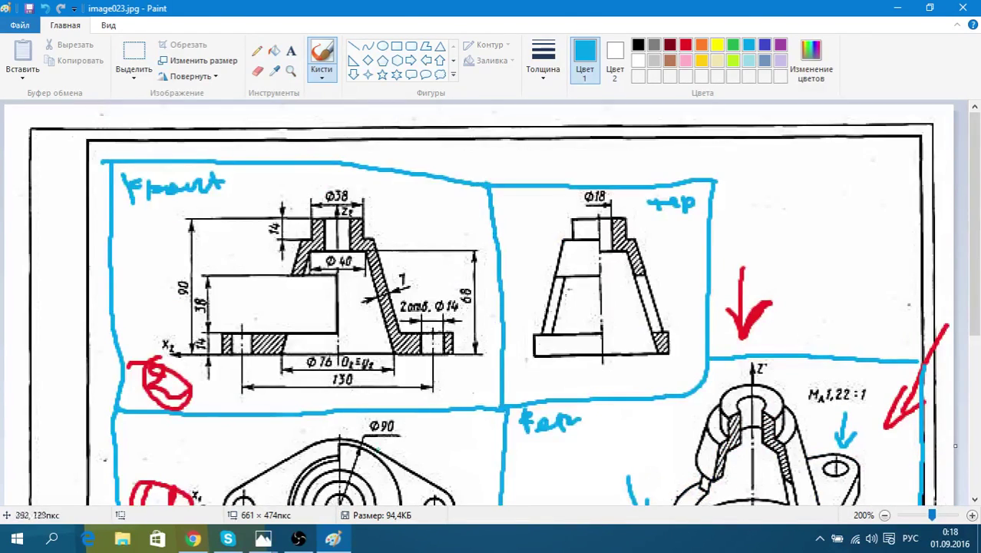
{"action": "scroll", "coordinate": [609, 300], "scroll_direction": "down", "scroll_amount": 5}
{"action": "scroll", "coordinate": [545, 186], "scroll_direction": "up", "scroll_amount": 5}
{"action": "scroll", "coordinate": [491, 309], "scroll_direction": "down", "scroll_amount": 3}
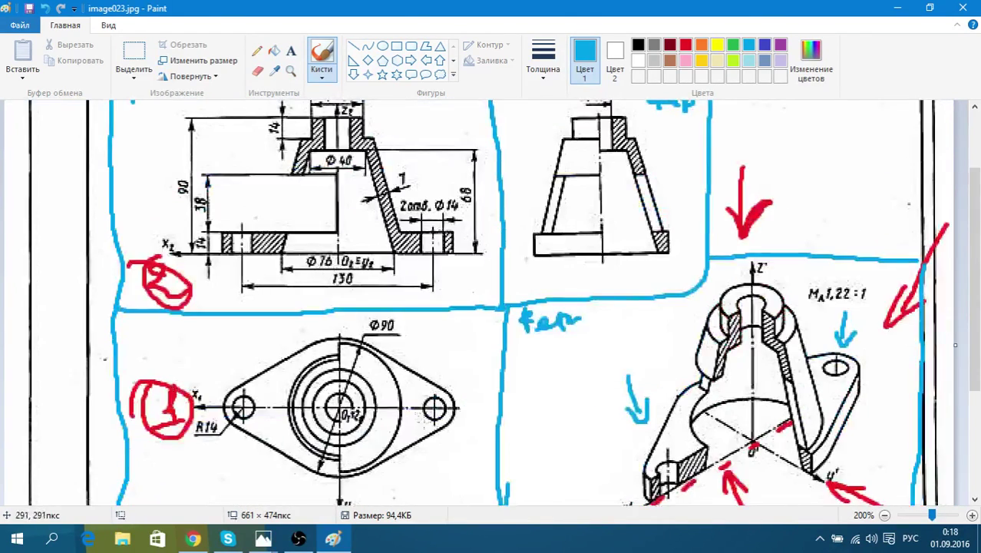
{"action": "scroll", "coordinate": [244, 362], "scroll_direction": "up", "scroll_amount": 3}
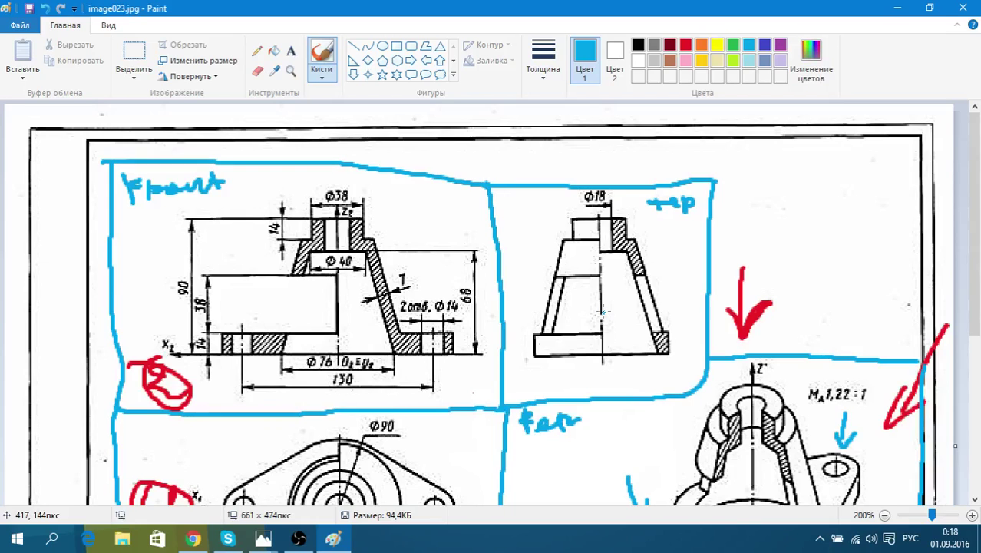
{"action": "scroll", "coordinate": [503, 238], "scroll_direction": "down", "scroll_amount": 3}
{"action": "scroll", "coordinate": [515, 237], "scroll_direction": "down", "scroll_amount": 3}
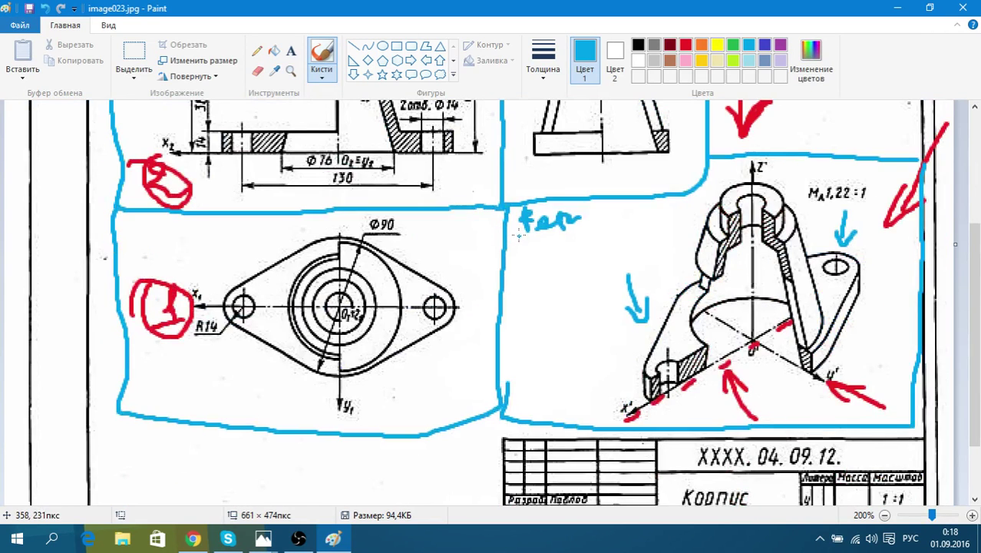
{"action": "scroll", "coordinate": [561, 253], "scroll_direction": "up", "scroll_amount": 5}
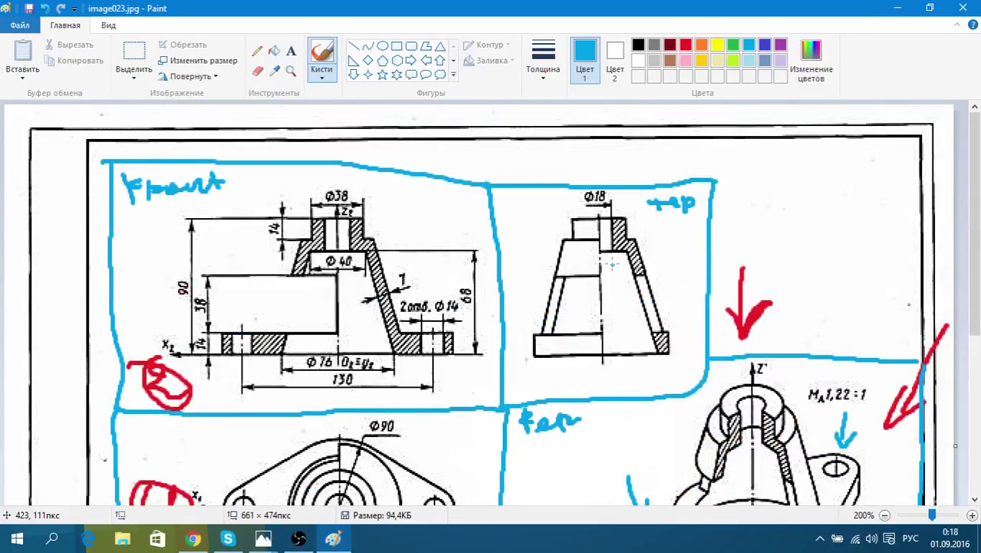
{"action": "scroll", "coordinate": [613, 264], "scroll_direction": "down", "scroll_amount": 5}
{"action": "scroll", "coordinate": [613, 265], "scroll_direction": "up", "scroll_amount": 5}
{"action": "scroll", "coordinate": [613, 265], "scroll_direction": "down", "scroll_amount": 5}
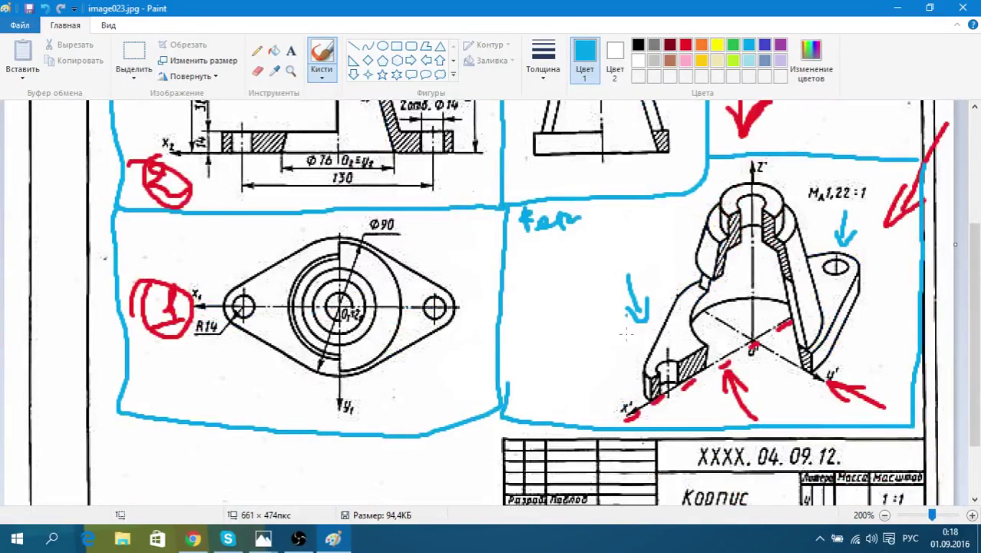
{"action": "scroll", "coordinate": [776, 346], "scroll_direction": "up", "scroll_amount": 3}
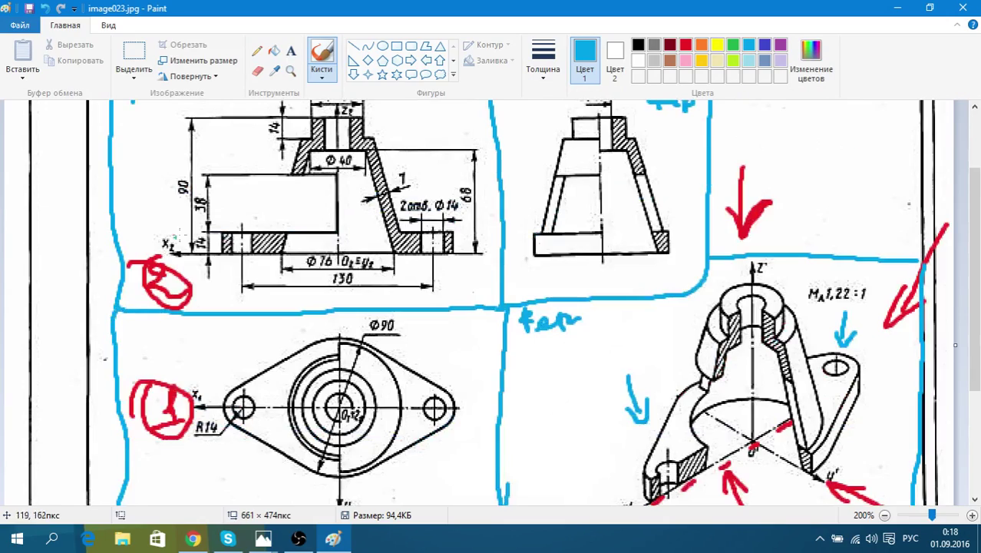
{"action": "scroll", "coordinate": [330, 260], "scroll_direction": "up", "scroll_amount": 3}
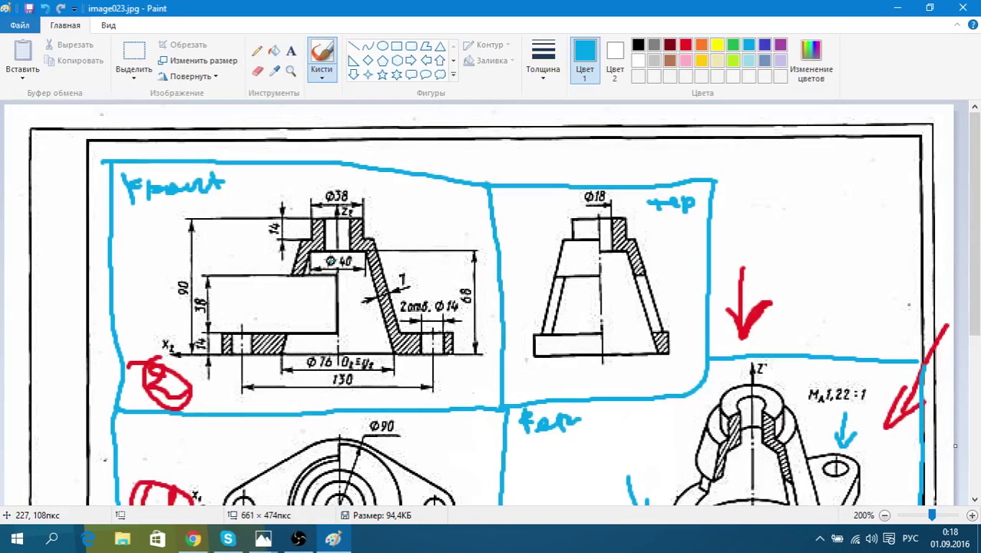
{"action": "scroll", "coordinate": [338, 265], "scroll_direction": "down", "scroll_amount": 3}
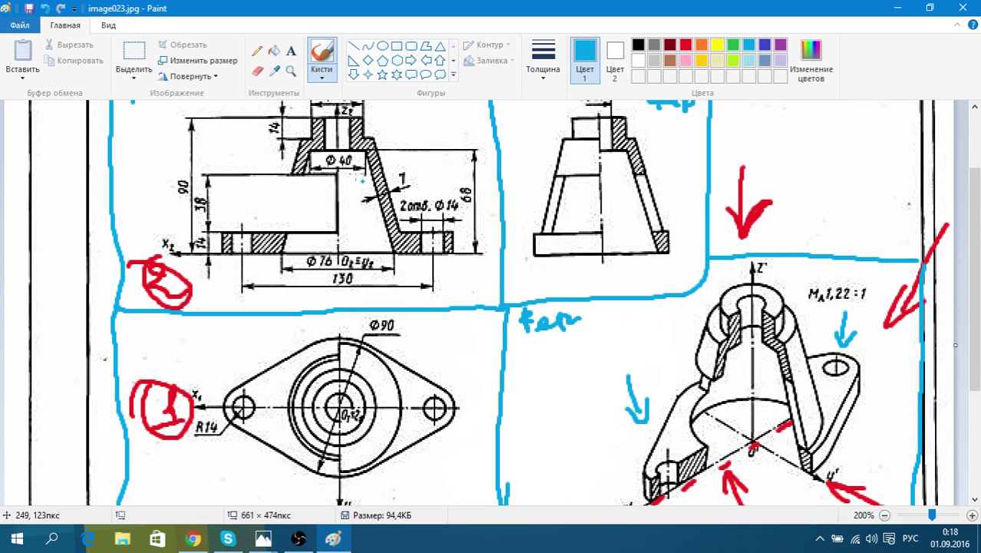
{"action": "left_click", "coordinate": [686, 44]}
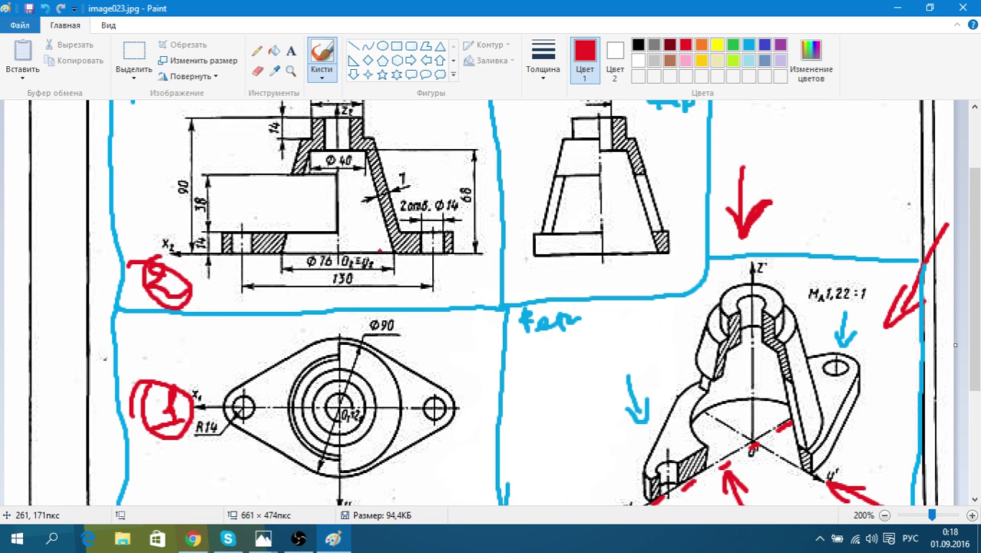
{"action": "scroll", "coordinate": [363, 257], "scroll_direction": "up", "scroll_amount": 3}
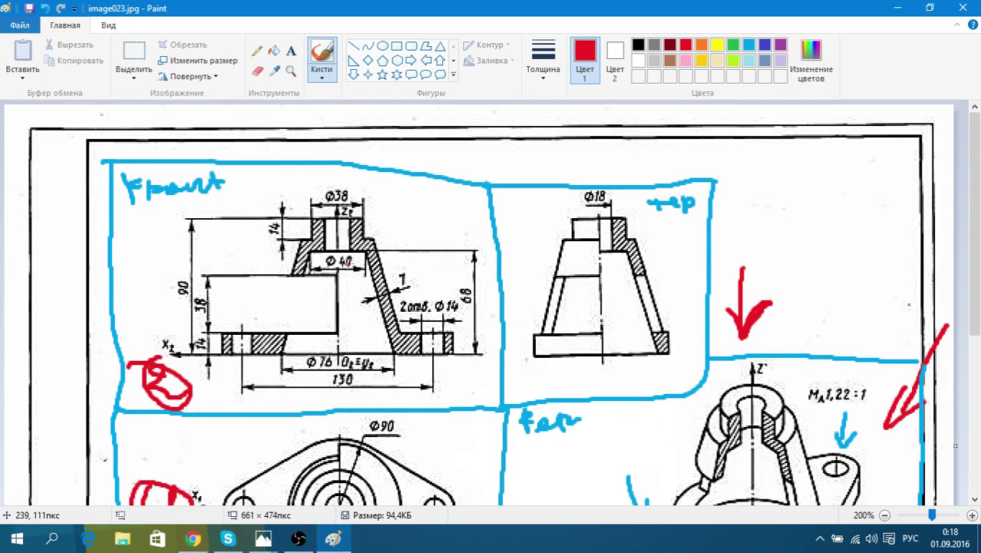
{"action": "scroll", "coordinate": [343, 232], "scroll_direction": "down", "scroll_amount": 3}
{"action": "scroll", "coordinate": [460, 315], "scroll_direction": "up", "scroll_amount": 3}
{"action": "mouse_move", "coordinate": [357, 247]}
{"action": "left_mouse_down"}
{"action": "mouse_move", "coordinate": [407, 221]}
{"action": "mouse_move", "coordinate": [471, 217]}
{"action": "mouse_move", "coordinate": [530, 196]}
{"action": "mouse_move", "coordinate": [503, 227]}
{"action": "left_mouse_up"}
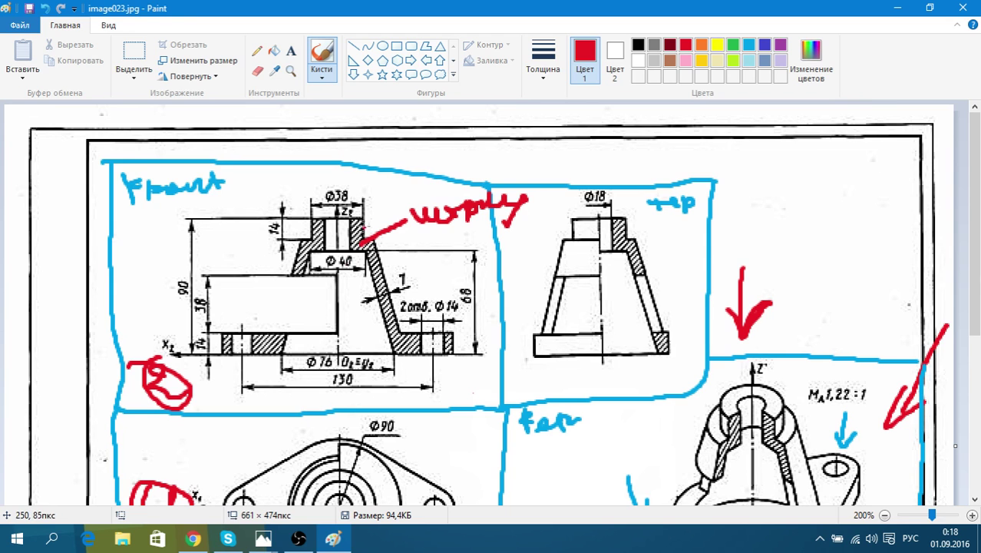
{"action": "left_click", "coordinate": [748, 45]}
{"action": "scroll", "coordinate": [424, 272], "scroll_direction": "down", "scroll_amount": 3}
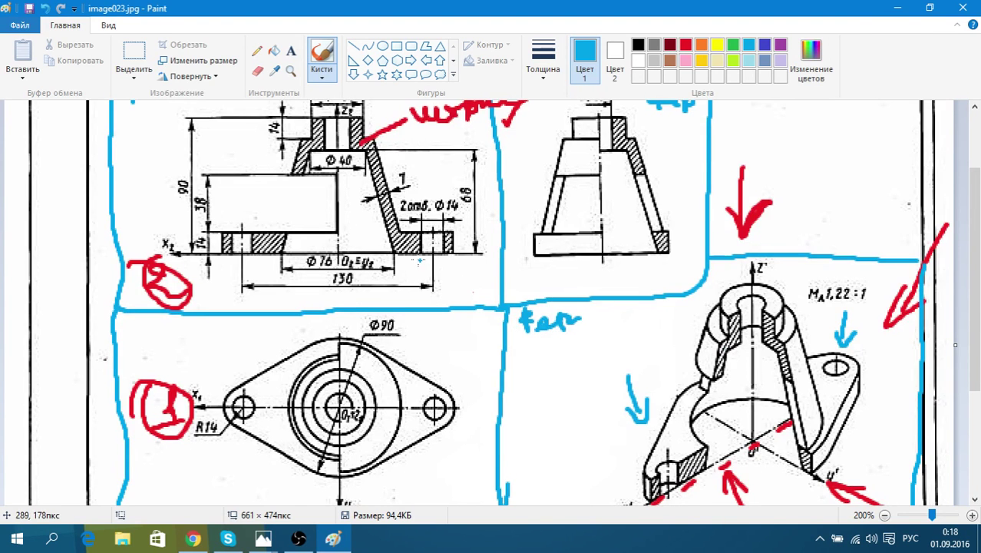
{"action": "scroll", "coordinate": [544, 333], "scroll_direction": "up", "scroll_amount": 3}
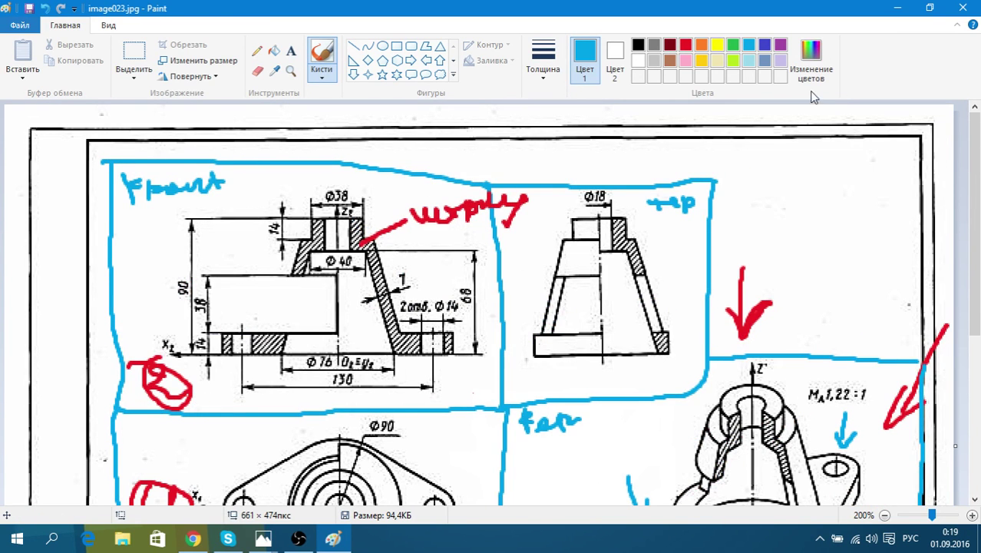
Switch to dark blue and paint over the front view's hatched right and left walls
{"action": "left_click", "coordinate": [764, 46]}
{"action": "scroll", "coordinate": [829, 315], "scroll_direction": "down", "scroll_amount": 3}
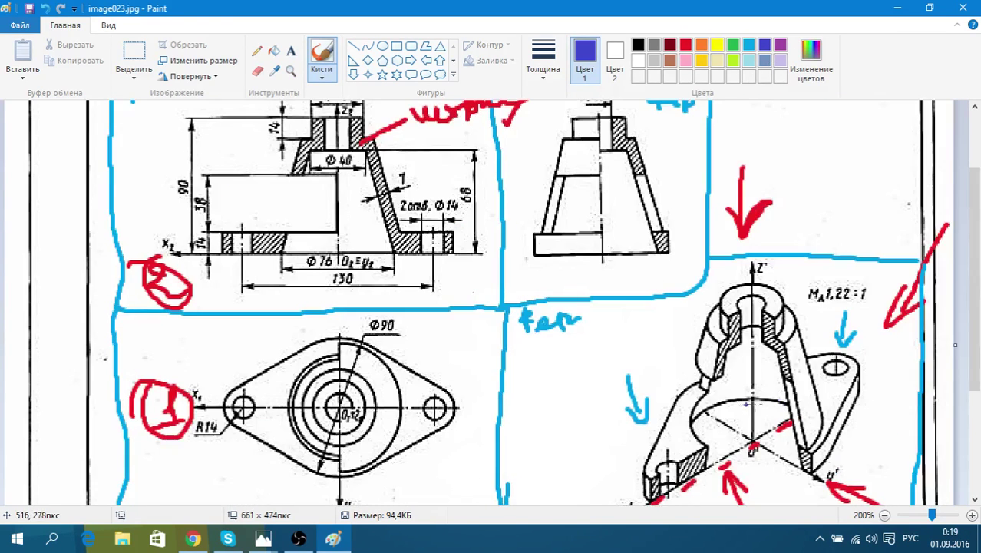
{"action": "scroll", "coordinate": [476, 261], "scroll_direction": "up", "scroll_amount": 3}
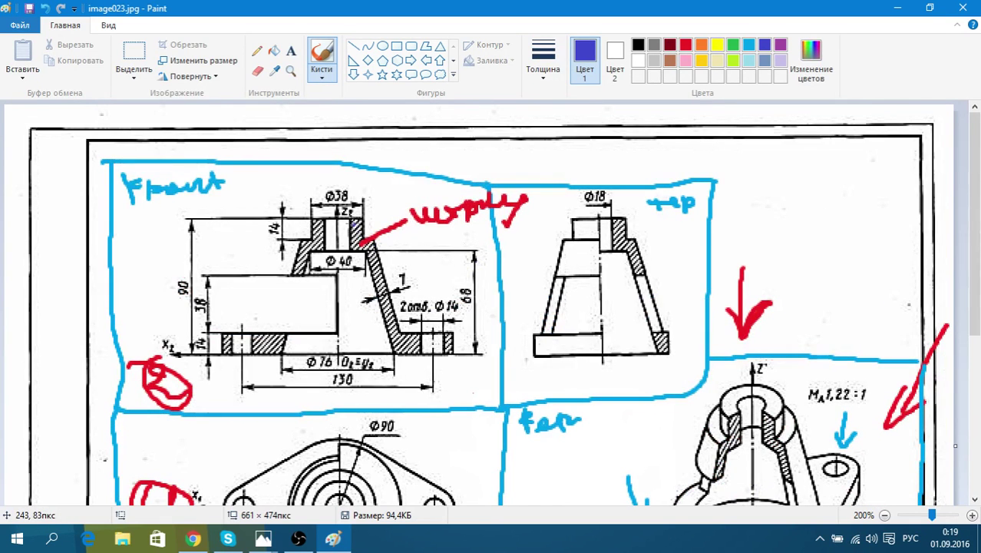
{"action": "mouse_move", "coordinate": [354, 218]}
{"action": "left_mouse_down"}
{"action": "mouse_move", "coordinate": [354, 250]}
{"action": "mouse_move", "coordinate": [394, 350]}
{"action": "mouse_move", "coordinate": [421, 351]}
{"action": "mouse_move", "coordinate": [421, 334]}
{"action": "mouse_move", "coordinate": [363, 234]}
{"action": "mouse_move", "coordinate": [367, 218]}
{"action": "mouse_move", "coordinate": [353, 246]}
{"action": "mouse_move", "coordinate": [370, 257]}
{"action": "mouse_move", "coordinate": [395, 341]}
{"action": "mouse_move", "coordinate": [415, 348]}
{"action": "left_mouse_up"}
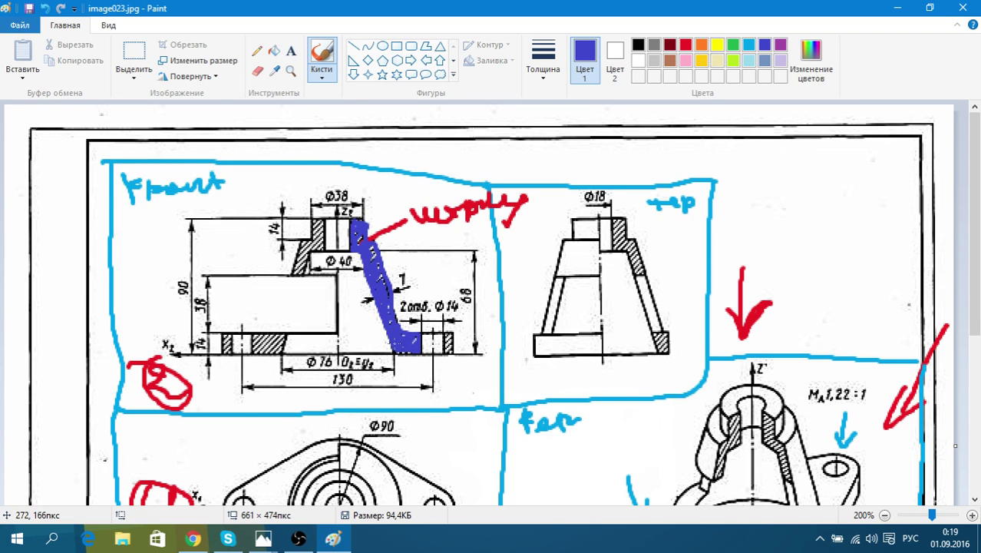
{"action": "scroll", "coordinate": [487, 315], "scroll_direction": "down", "scroll_amount": 3}
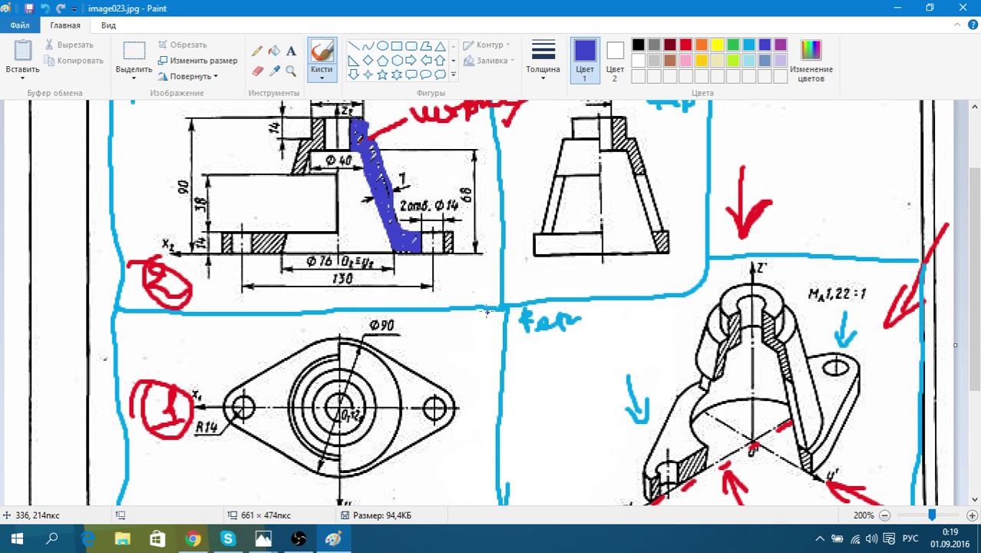
{"action": "scroll", "coordinate": [388, 249], "scroll_direction": "up", "scroll_amount": 3}
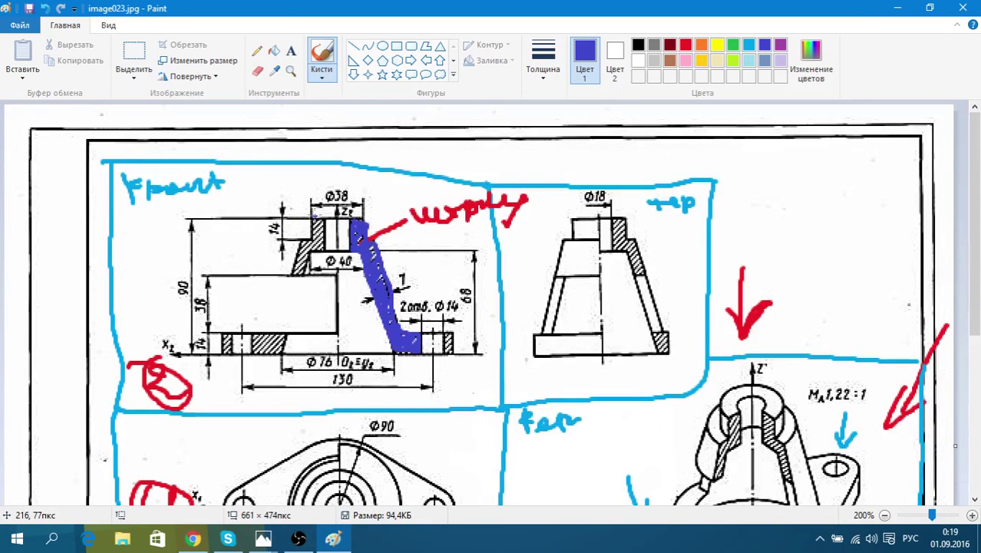
{"action": "left_click_drag", "start_coordinate": [316, 217], "coordinate": [294, 268]}
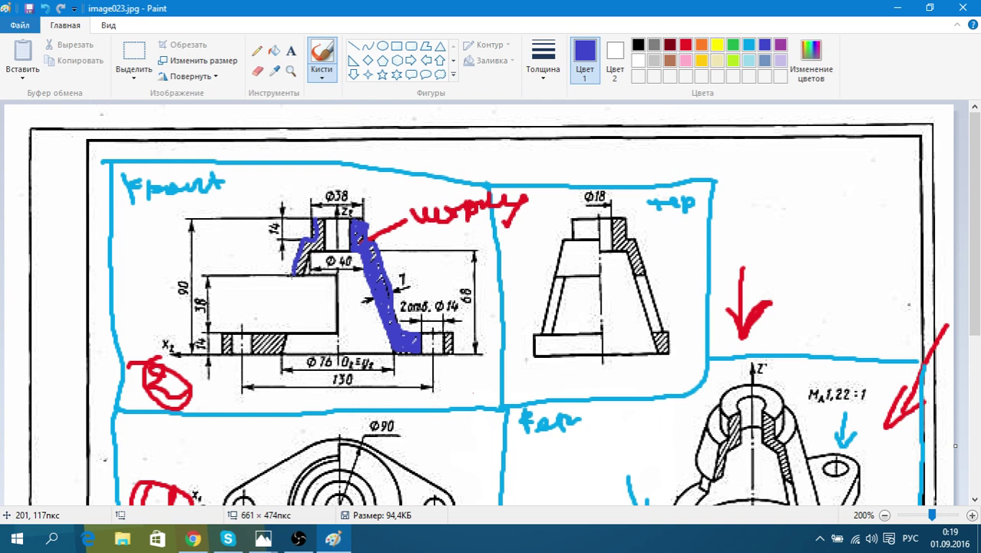
{"action": "mouse_move", "coordinate": [300, 270]}
{"action": "left_mouse_down"}
{"action": "mouse_move", "coordinate": [320, 218]}
{"action": "mouse_move", "coordinate": [304, 247]}
{"action": "mouse_move", "coordinate": [322, 245]}
{"action": "left_mouse_up"}
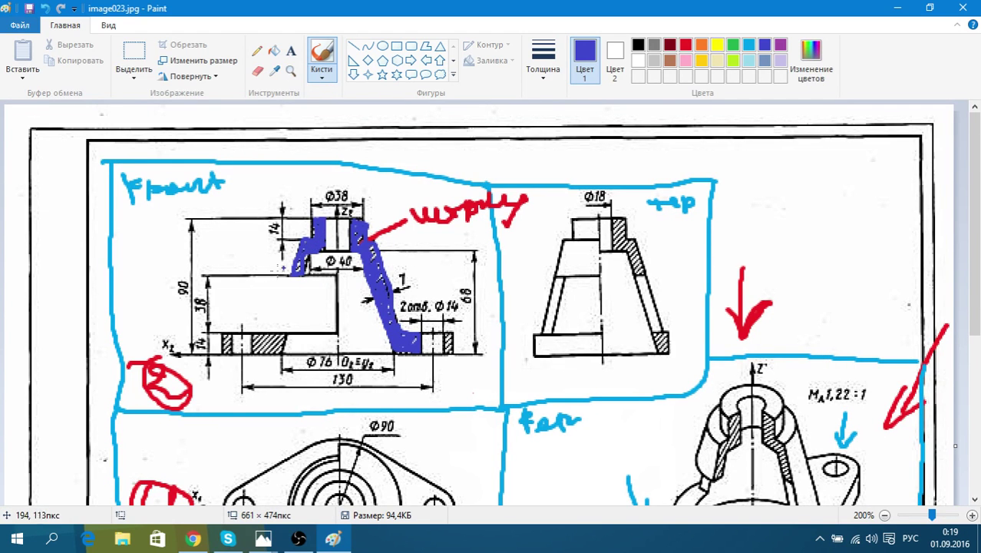
{"action": "scroll", "coordinate": [292, 265], "scroll_direction": "down", "scroll_amount": 3}
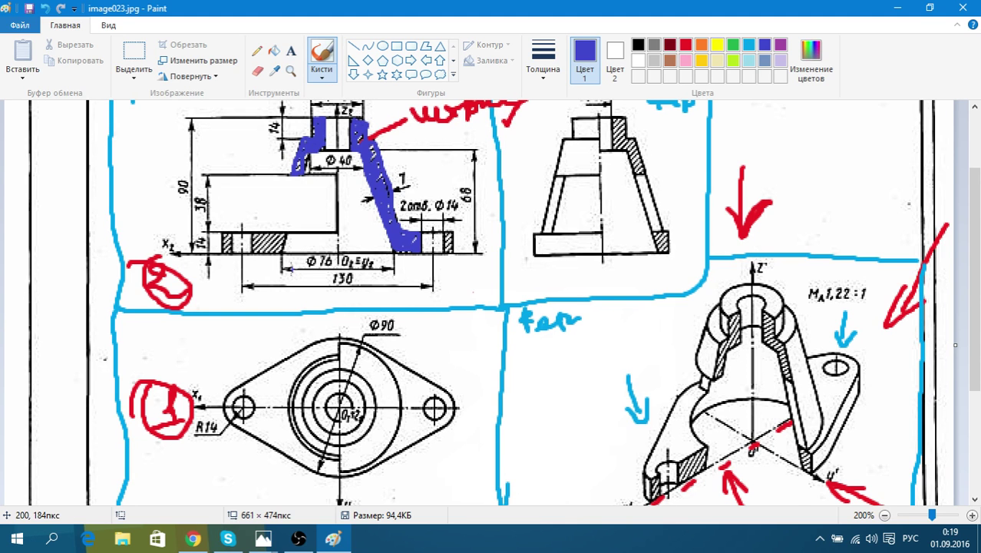
{"action": "scroll", "coordinate": [167, 210], "scroll_direction": "up", "scroll_amount": 3}
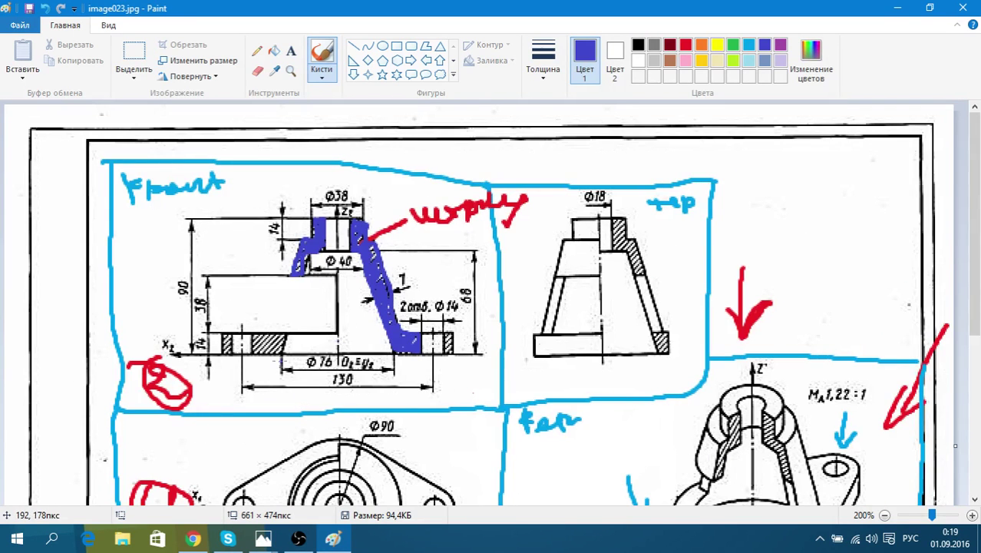
Paint the hatched base blocks under Ø76 and near the right hole, plus the side-view wall, dark blue
{"action": "mouse_move", "coordinate": [255, 341]}
{"action": "left_mouse_down"}
{"action": "mouse_move", "coordinate": [281, 336]}
{"action": "mouse_move", "coordinate": [254, 336]}
{"action": "mouse_move", "coordinate": [281, 347]}
{"action": "left_mouse_up"}
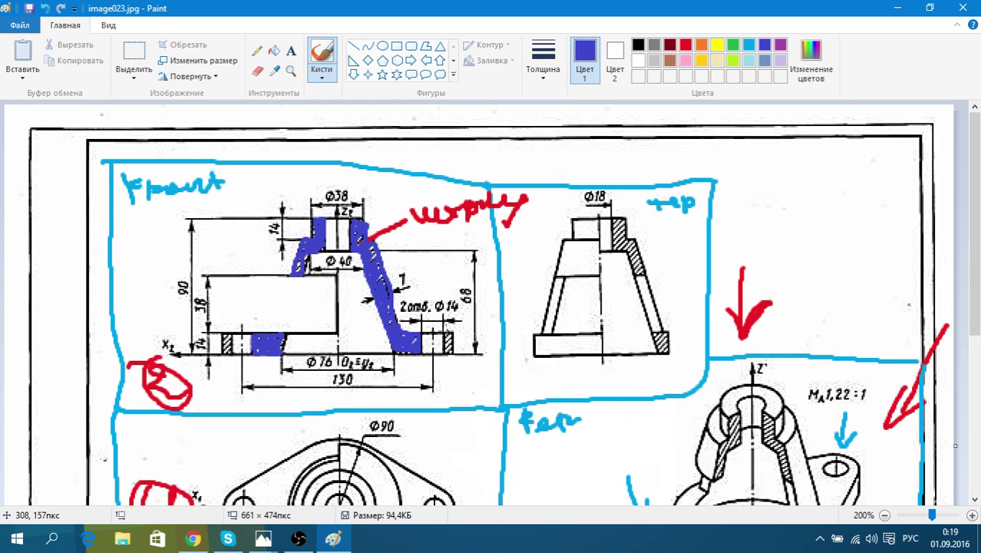
{"action": "left_click_drag", "start_coordinate": [446, 332], "coordinate": [450, 341]}
{"action": "mouse_move", "coordinate": [229, 336]}
{"action": "left_mouse_down"}
{"action": "mouse_move", "coordinate": [230, 361]}
{"action": "mouse_move", "coordinate": [228, 337]}
{"action": "left_mouse_up"}
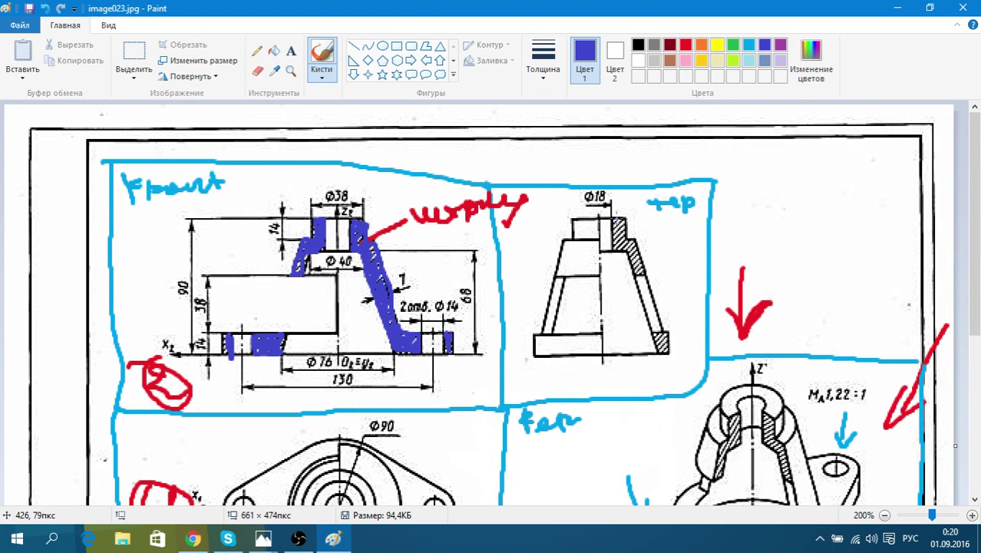
{"action": "mouse_move", "coordinate": [617, 220]}
{"action": "left_mouse_down"}
{"action": "mouse_move", "coordinate": [614, 244]}
{"action": "mouse_move", "coordinate": [643, 270]}
{"action": "mouse_move", "coordinate": [620, 247]}
{"action": "mouse_move", "coordinate": [622, 231]}
{"action": "left_mouse_up"}
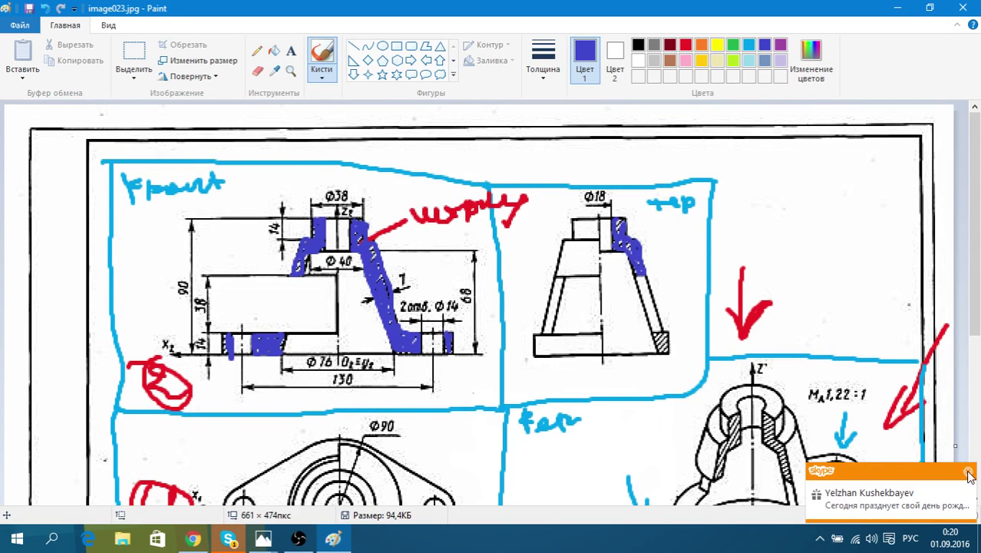
Dismiss the Skype notification and paint the side view's hatched bottom-right corner dark blue
{"action": "left_click", "coordinate": [968, 472]}
{"action": "left_click_drag", "start_coordinate": [663, 345], "coordinate": [664, 327]}
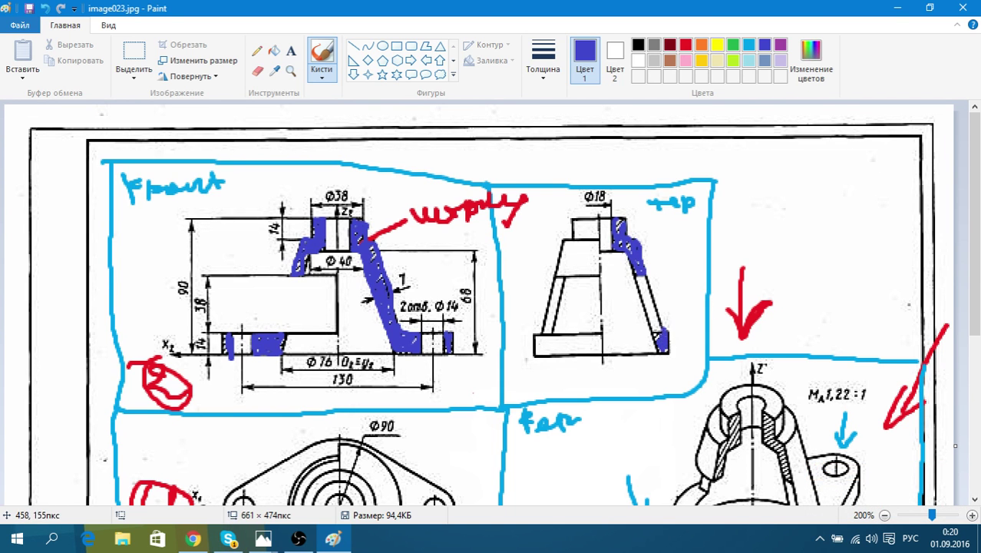
{"action": "scroll", "coordinate": [657, 345], "scroll_direction": "down", "scroll_amount": 3}
{"action": "scroll", "coordinate": [691, 322], "scroll_direction": "up", "scroll_amount": 3}
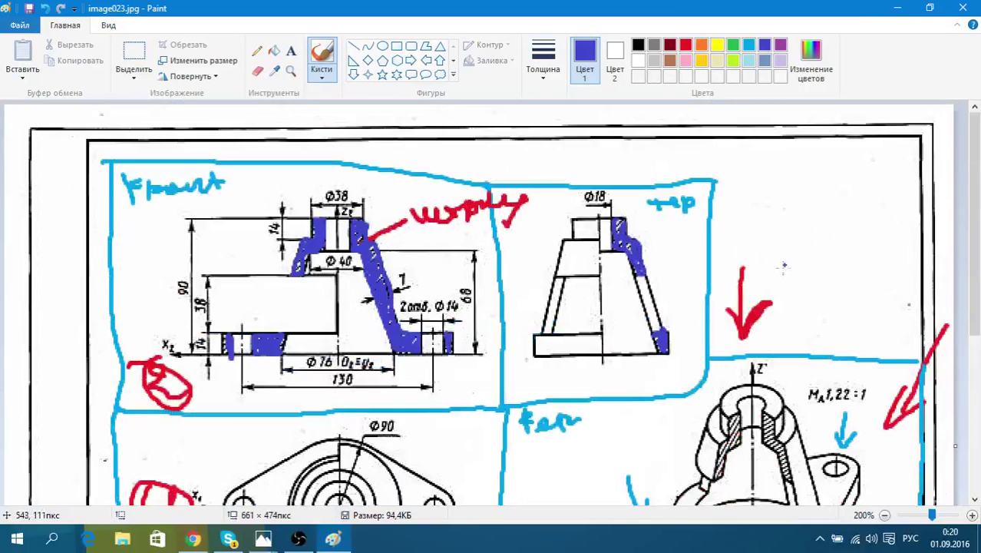
{"action": "scroll", "coordinate": [755, 294], "scroll_direction": "down", "scroll_amount": 2}
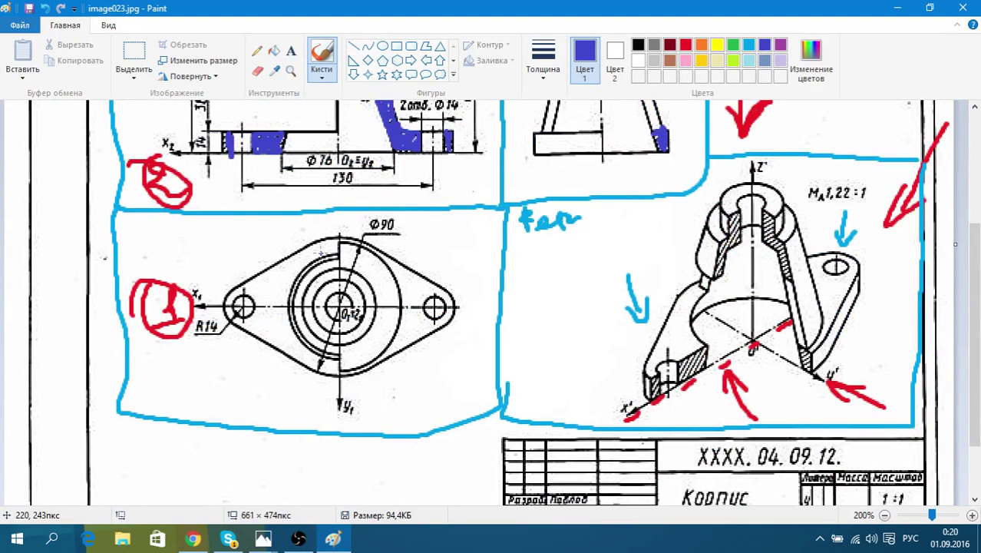
{"action": "scroll", "coordinate": [342, 272], "scroll_direction": "up", "scroll_amount": 3}
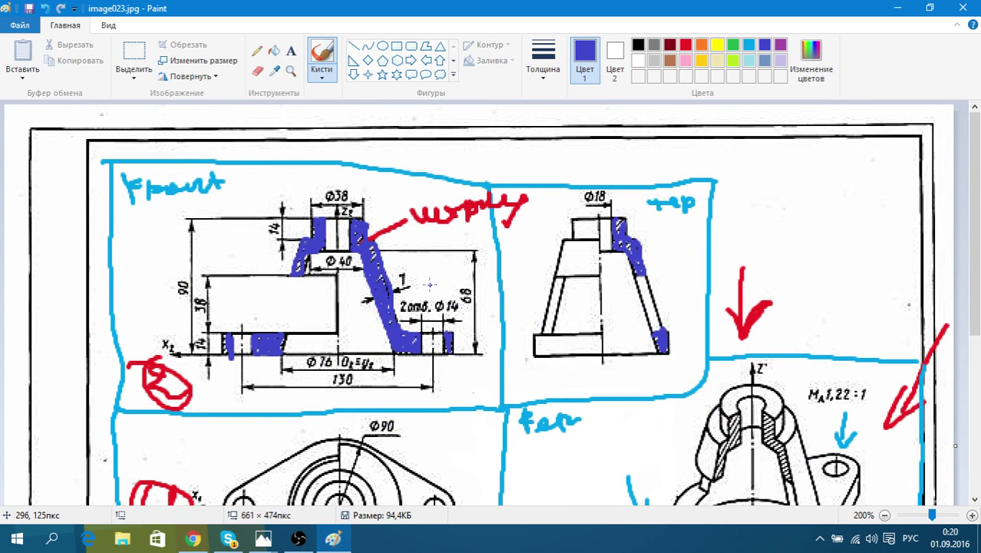
{"action": "scroll", "coordinate": [350, 240], "scroll_direction": "down", "scroll_amount": 2}
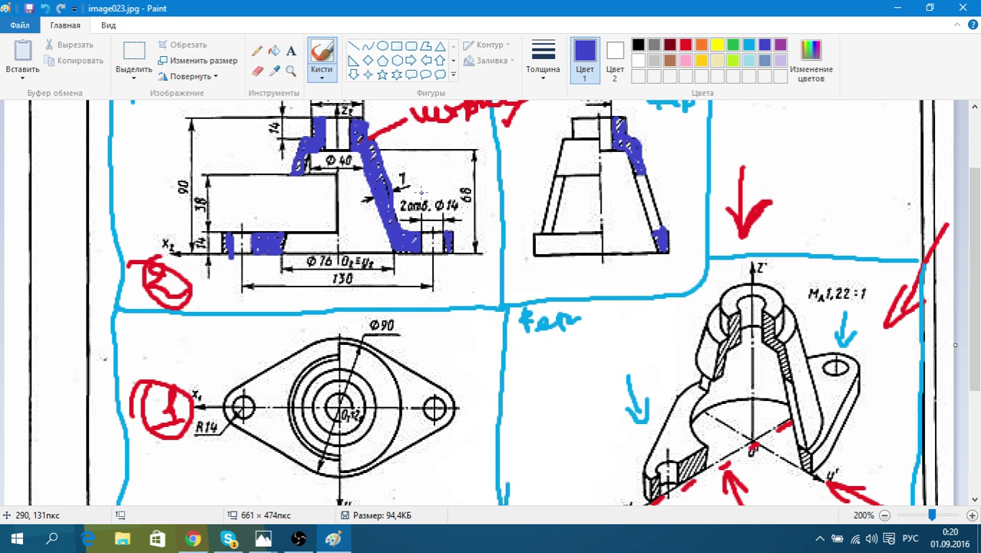
{"action": "scroll", "coordinate": [419, 192], "scroll_direction": "up", "scroll_amount": 3}
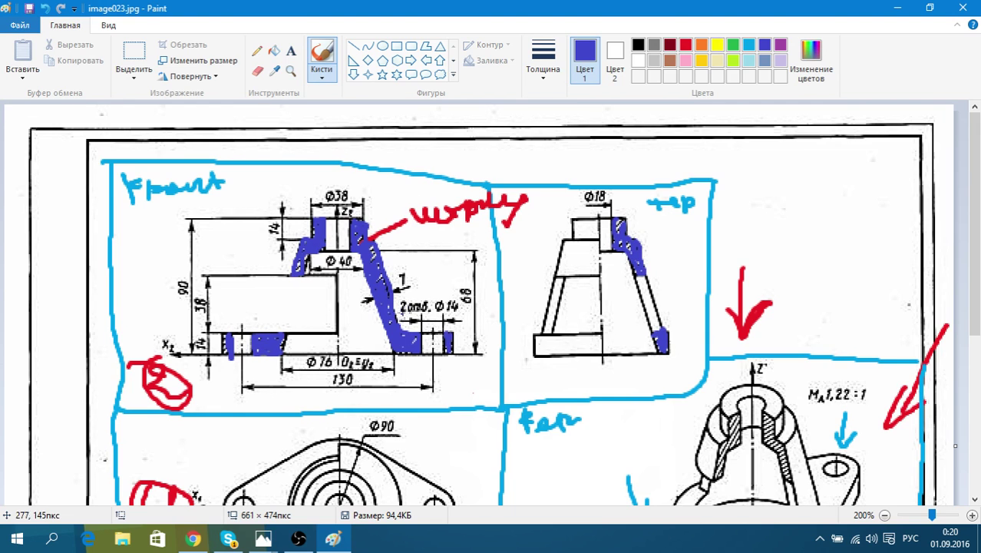
Handwrite 'Ø 14мм', underline it, and begin 'R 7' beneath it in dark blue
{"action": "left_click_drag", "start_coordinate": [770, 194], "coordinate": [756, 217]}
{"action": "left_click_drag", "start_coordinate": [794, 161], "coordinate": [746, 247]}
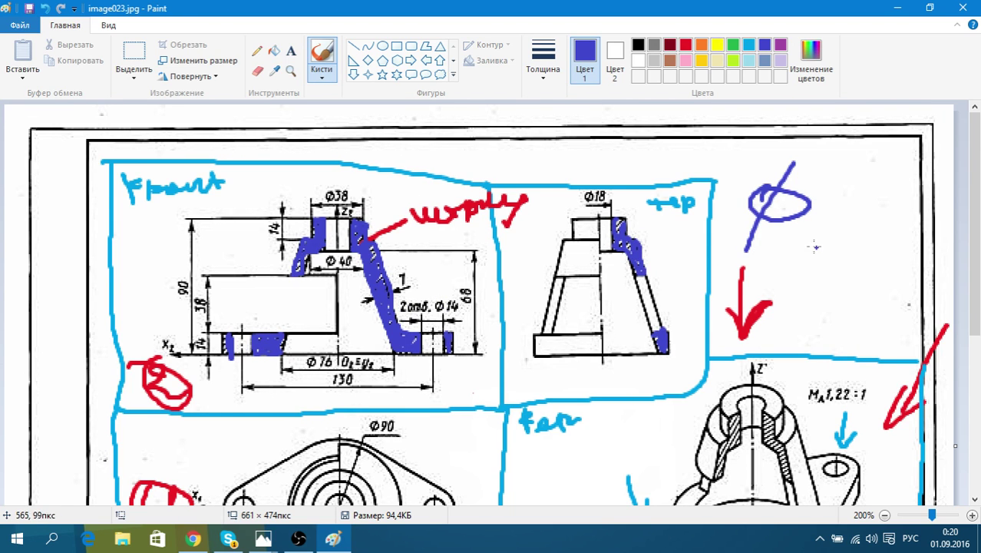
{"action": "left_click_drag", "start_coordinate": [848, 183], "coordinate": [829, 221]}
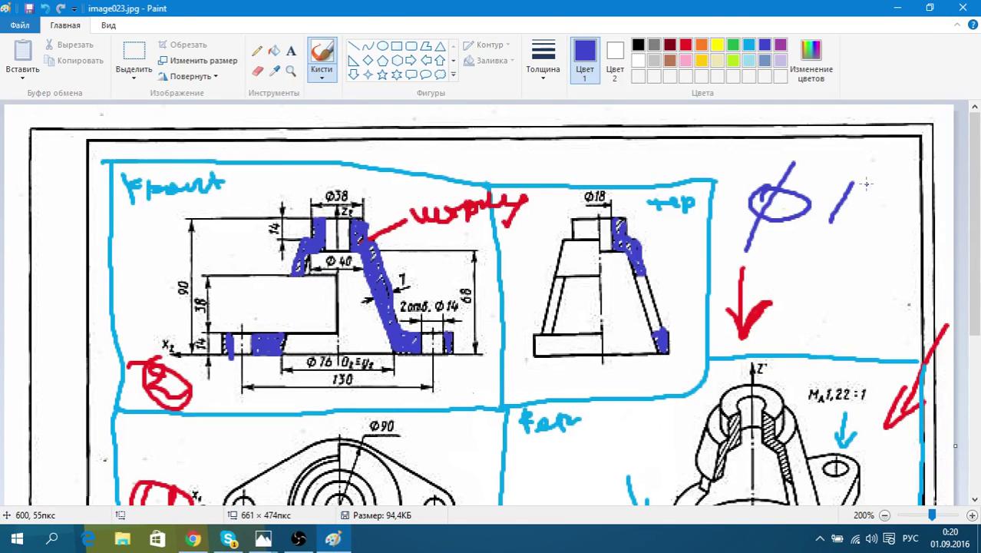
{"action": "mouse_move", "coordinate": [865, 181]}
{"action": "left_mouse_down"}
{"action": "mouse_move", "coordinate": [877, 201]}
{"action": "mouse_move", "coordinate": [863, 226]}
{"action": "mouse_move", "coordinate": [928, 218]}
{"action": "left_mouse_up"}
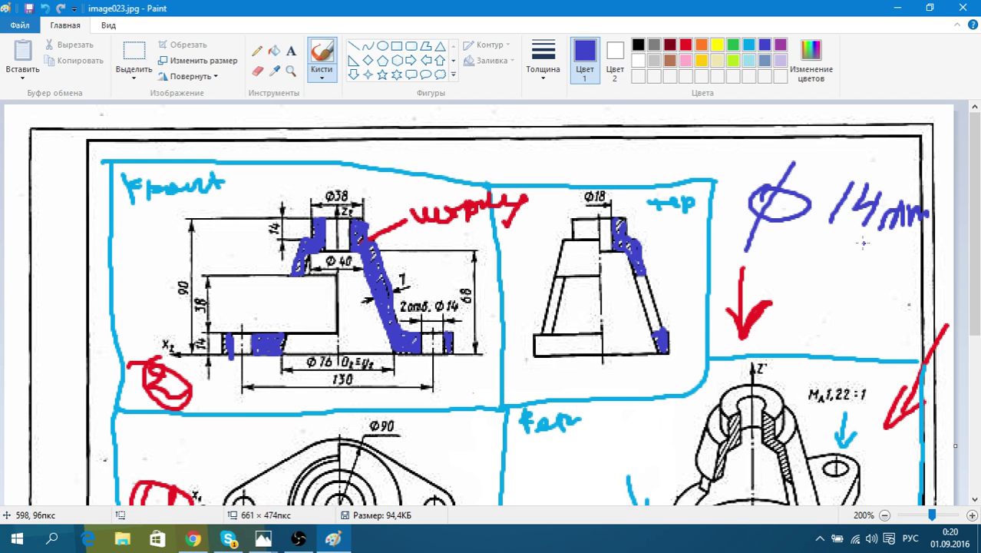
{"action": "left_click_drag", "start_coordinate": [868, 241], "coordinate": [939, 224]}
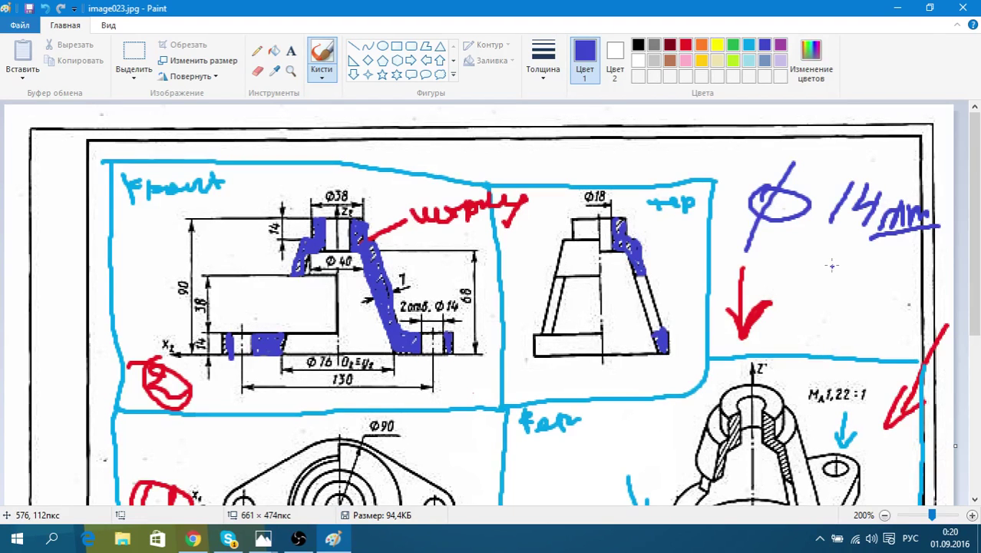
{"action": "mouse_move", "coordinate": [827, 267]}
{"action": "left_mouse_down"}
{"action": "mouse_move", "coordinate": [849, 297]}
{"action": "mouse_move", "coordinate": [877, 300]}
{"action": "mouse_move", "coordinate": [905, 279]}
{"action": "left_mouse_up"}
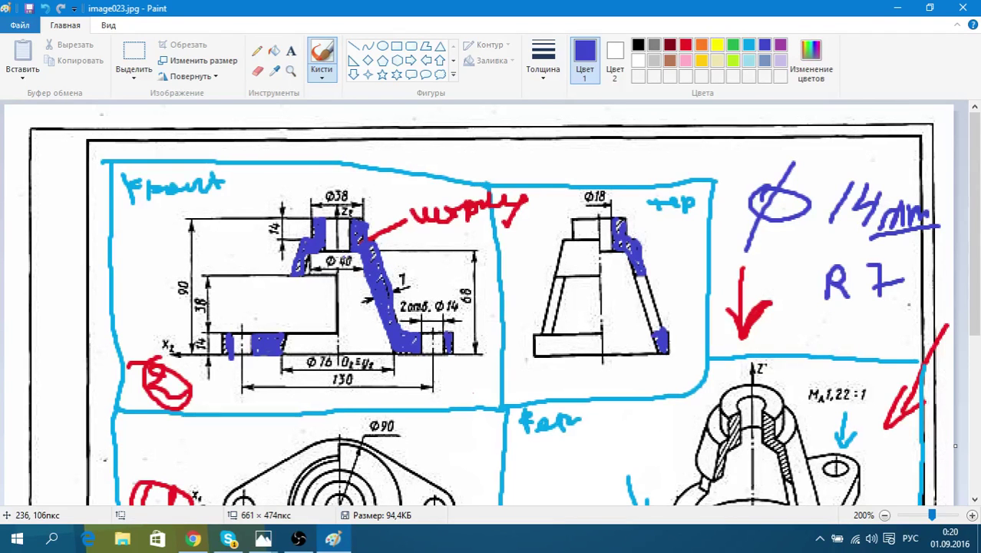
Brush short dark-blue strokes on the left and right sides of the isometric view's cone
{"action": "scroll", "coordinate": [643, 353], "scroll_direction": "down", "scroll_amount": 3}
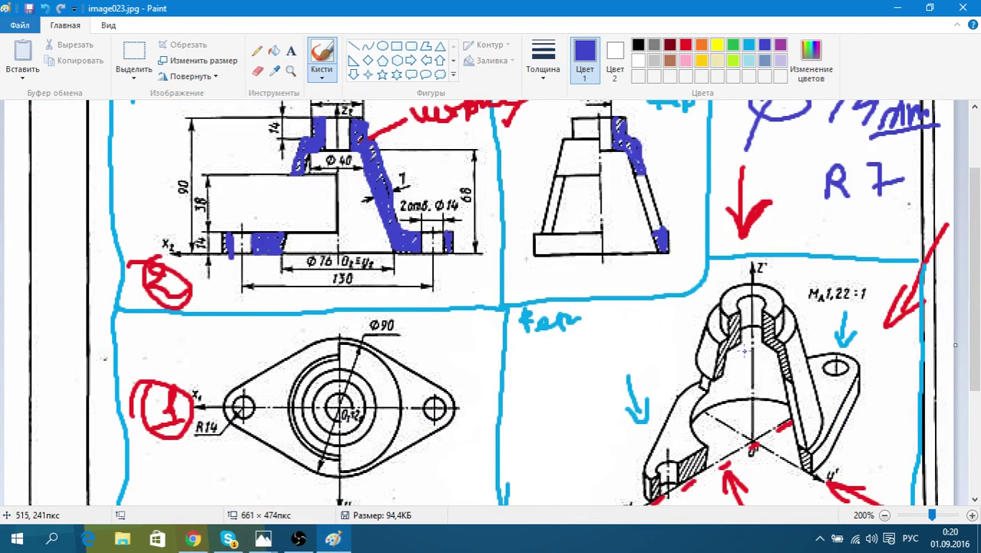
{"action": "scroll", "coordinate": [742, 350], "scroll_direction": "down", "scroll_amount": 3}
{"action": "scroll", "coordinate": [638, 399], "scroll_direction": "up", "scroll_amount": 3}
{"action": "left_click_drag", "start_coordinate": [734, 352], "coordinate": [704, 371]}
{"action": "left_click_drag", "start_coordinate": [765, 347], "coordinate": [798, 358]}
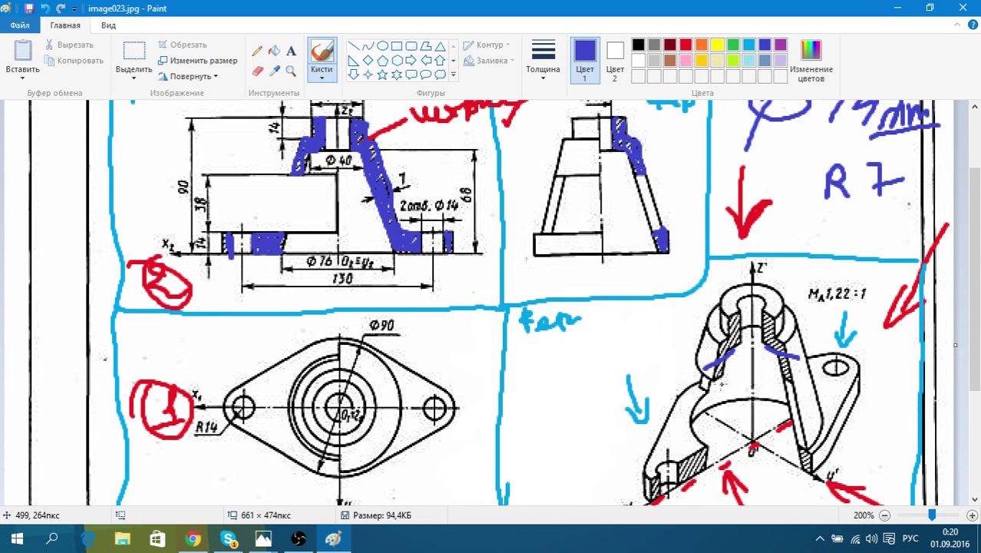
{"action": "scroll", "coordinate": [711, 393], "scroll_direction": "down", "scroll_amount": 3}
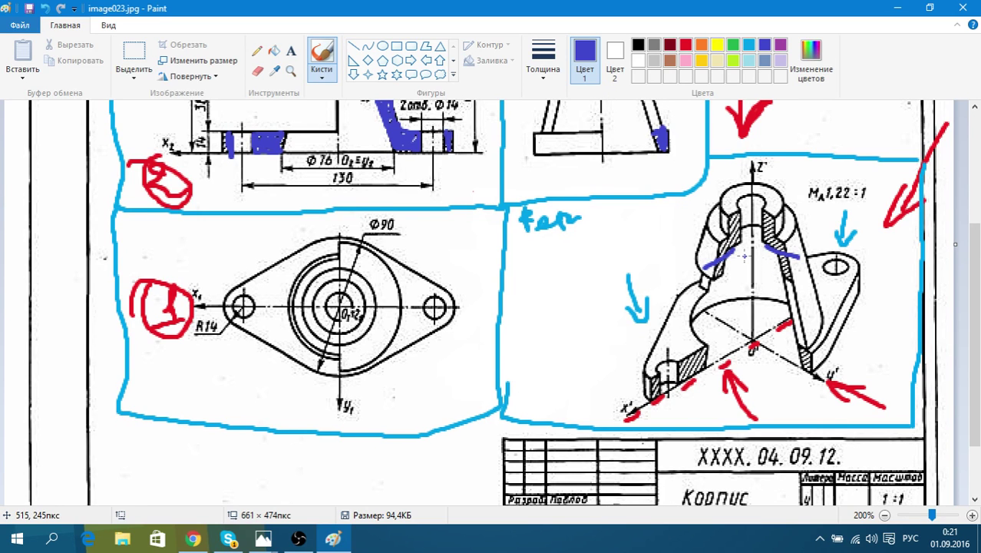
Switch the brush to red and hatch the cone, tracing a red arc around its base
{"action": "left_click", "coordinate": [686, 44]}
{"action": "mouse_move", "coordinate": [737, 230]}
{"action": "left_mouse_down"}
{"action": "mouse_move", "coordinate": [731, 236]}
{"action": "mouse_move", "coordinate": [750, 244]}
{"action": "mouse_move", "coordinate": [779, 237]}
{"action": "mouse_move", "coordinate": [753, 225]}
{"action": "mouse_move", "coordinate": [777, 219]}
{"action": "mouse_move", "coordinate": [751, 221]}
{"action": "mouse_move", "coordinate": [768, 215]}
{"action": "mouse_move", "coordinate": [754, 239]}
{"action": "mouse_move", "coordinate": [766, 232]}
{"action": "mouse_move", "coordinate": [743, 232]}
{"action": "left_mouse_up"}
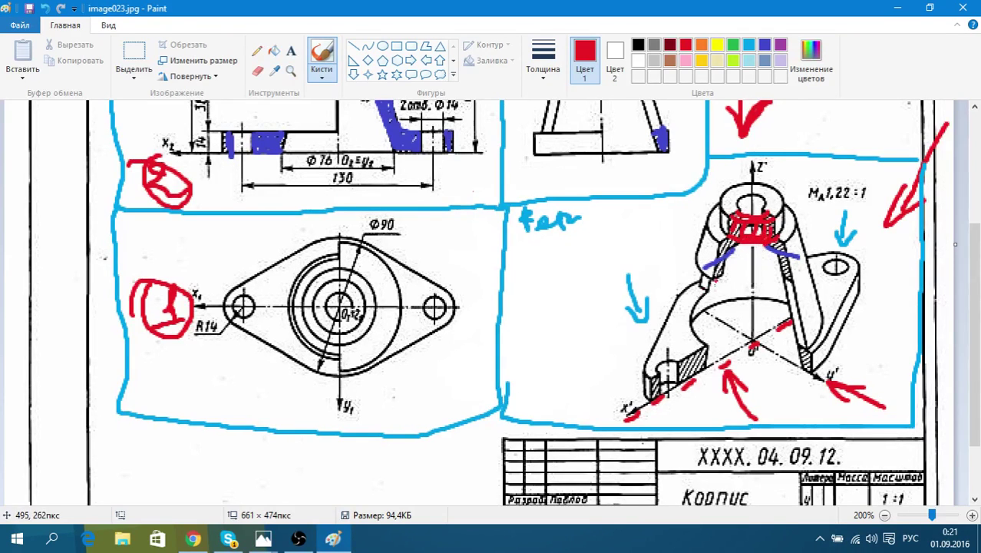
{"action": "left_click_drag", "start_coordinate": [714, 282], "coordinate": [799, 279]}
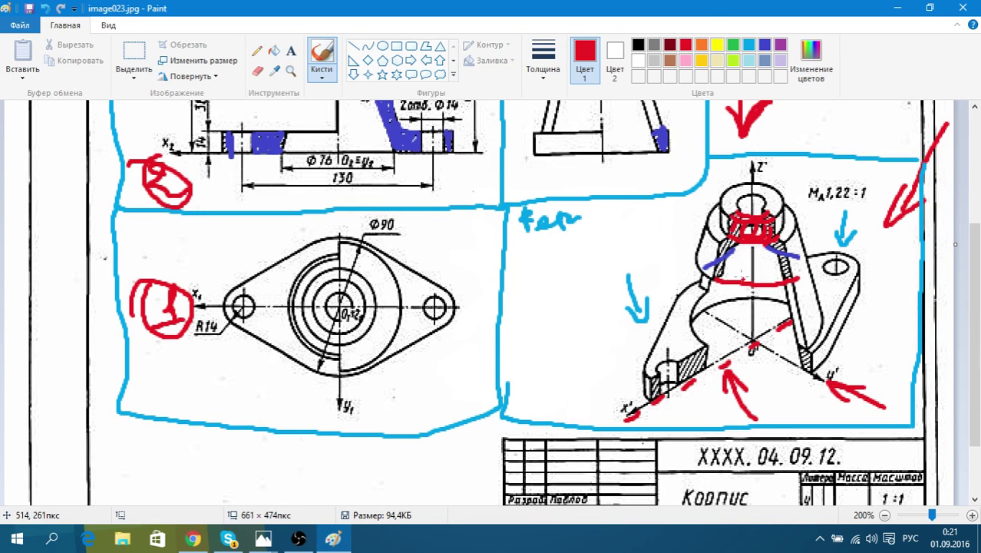
{"action": "mouse_move", "coordinate": [720, 246]}
{"action": "left_mouse_down"}
{"action": "mouse_move", "coordinate": [761, 255]}
{"action": "mouse_move", "coordinate": [781, 246]}
{"action": "left_mouse_up"}
{"action": "mouse_move", "coordinate": [757, 247]}
{"action": "left_mouse_down"}
{"action": "mouse_move", "coordinate": [771, 247]}
{"action": "mouse_move", "coordinate": [726, 247]}
{"action": "mouse_move", "coordinate": [742, 272]}
{"action": "mouse_move", "coordinate": [792, 277]}
{"action": "left_mouse_up"}
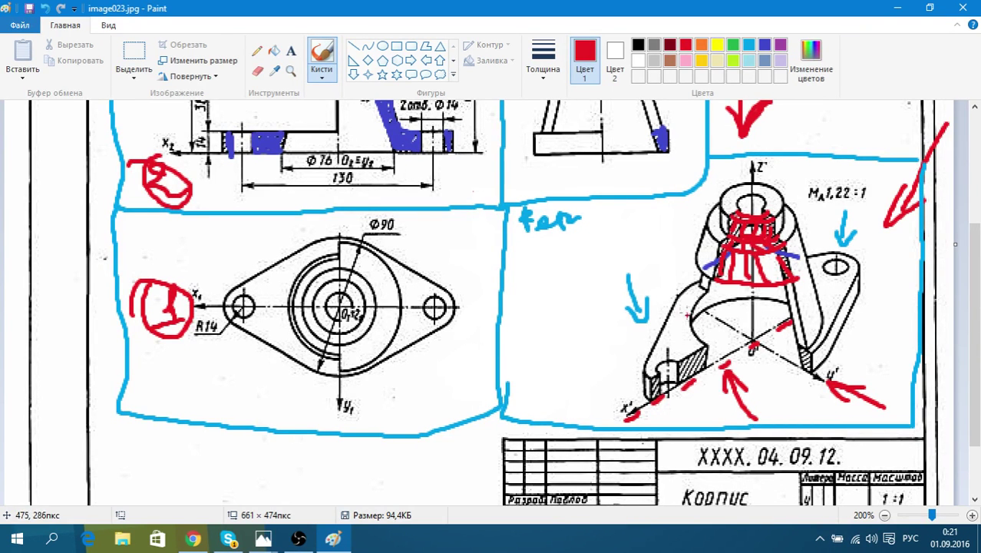
{"action": "mouse_move", "coordinate": [696, 248]}
{"action": "left_mouse_down"}
{"action": "mouse_move", "coordinate": [720, 286]}
{"action": "mouse_move", "coordinate": [760, 292]}
{"action": "mouse_move", "coordinate": [789, 283]}
{"action": "mouse_move", "coordinate": [740, 280]}
{"action": "mouse_move", "coordinate": [700, 255]}
{"action": "mouse_move", "coordinate": [694, 241]}
{"action": "mouse_move", "coordinate": [706, 218]}
{"action": "mouse_move", "coordinate": [694, 269]}
{"action": "left_mouse_up"}
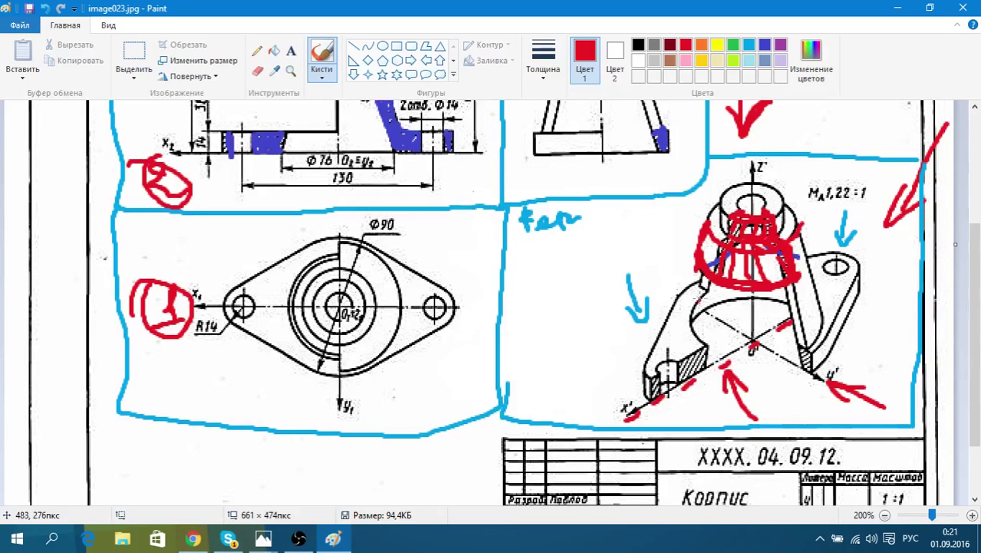
{"action": "mouse_move", "coordinate": [703, 286]}
{"action": "left_mouse_down"}
{"action": "mouse_move", "coordinate": [692, 329]}
{"action": "mouse_move", "coordinate": [707, 342]}
{"action": "mouse_move", "coordinate": [735, 350]}
{"action": "mouse_move", "coordinate": [798, 338]}
{"action": "mouse_move", "coordinate": [693, 326]}
{"action": "mouse_move", "coordinate": [714, 289]}
{"action": "mouse_move", "coordinate": [686, 314]}
{"action": "left_mouse_up"}
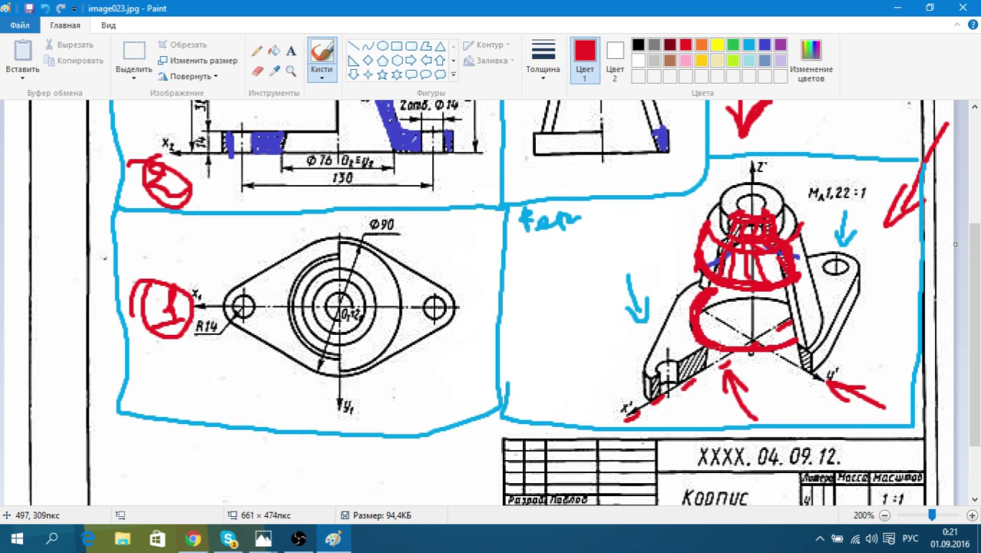
Scribble dense red hatching across the base plate below the cone, undoing one stray stroke
{"action": "mouse_move", "coordinate": [676, 363]}
{"action": "left_mouse_down"}
{"action": "mouse_move", "coordinate": [711, 378]}
{"action": "mouse_move", "coordinate": [801, 352]}
{"action": "left_mouse_up"}
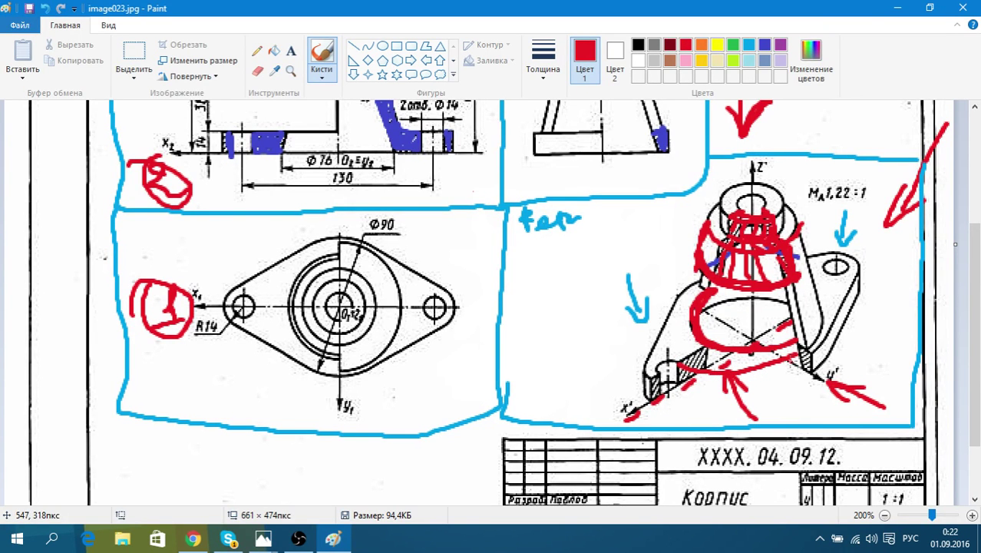
{"action": "key", "text": "ctrl+z"}
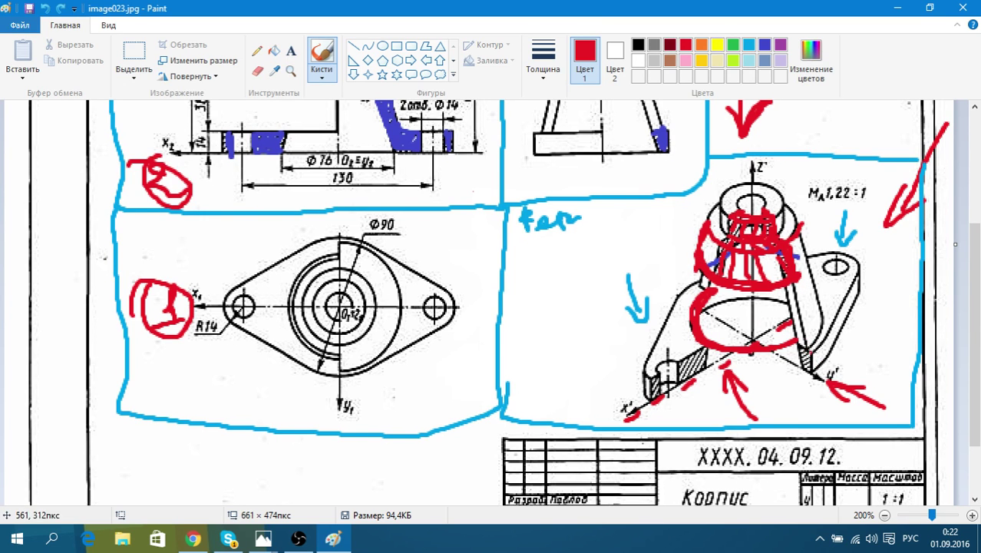
{"action": "mouse_move", "coordinate": [813, 352]}
{"action": "left_mouse_down"}
{"action": "mouse_move", "coordinate": [756, 388]}
{"action": "mouse_move", "coordinate": [645, 382]}
{"action": "mouse_move", "coordinate": [721, 388]}
{"action": "mouse_move", "coordinate": [812, 350]}
{"action": "left_mouse_up"}
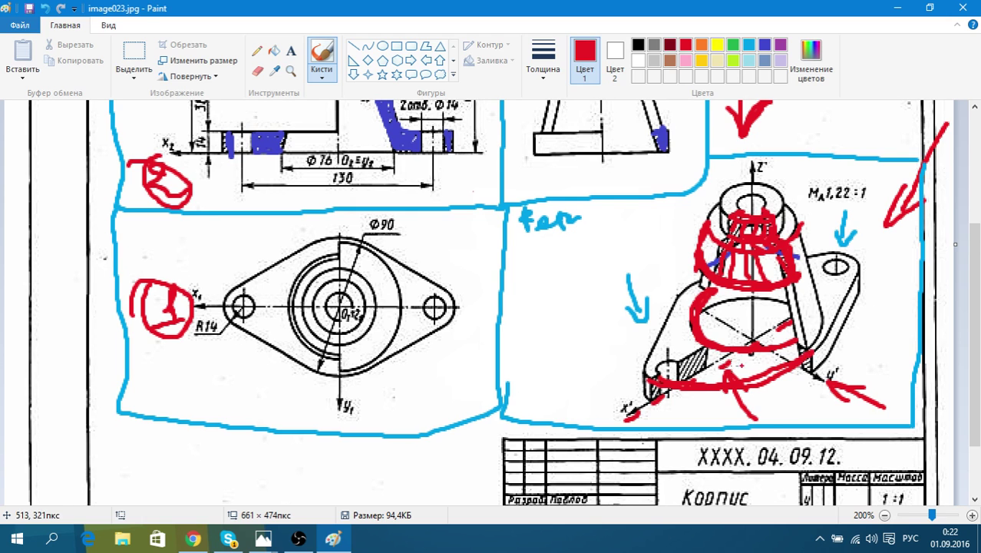
{"action": "mouse_move", "coordinate": [671, 366]}
{"action": "left_mouse_down"}
{"action": "mouse_move", "coordinate": [755, 376]}
{"action": "mouse_move", "coordinate": [802, 346]}
{"action": "left_mouse_up"}
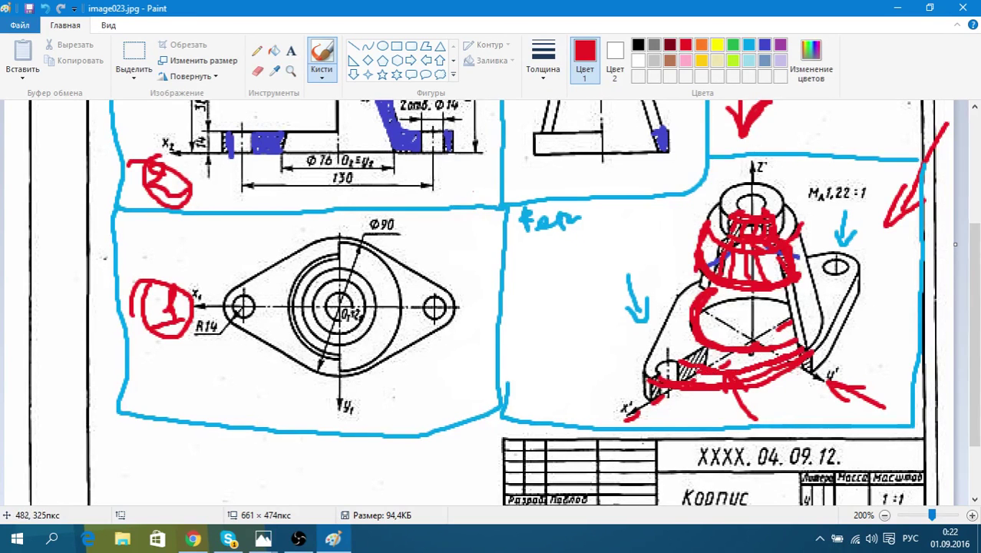
{"action": "mouse_move", "coordinate": [708, 350]}
{"action": "left_mouse_down"}
{"action": "mouse_move", "coordinate": [690, 355]}
{"action": "mouse_move", "coordinate": [729, 345]}
{"action": "mouse_move", "coordinate": [756, 357]}
{"action": "mouse_move", "coordinate": [802, 345]}
{"action": "mouse_move", "coordinate": [815, 363]}
{"action": "mouse_move", "coordinate": [812, 377]}
{"action": "mouse_move", "coordinate": [735, 410]}
{"action": "mouse_move", "coordinate": [649, 410]}
{"action": "mouse_move", "coordinate": [741, 398]}
{"action": "mouse_move", "coordinate": [759, 376]}
{"action": "left_mouse_up"}
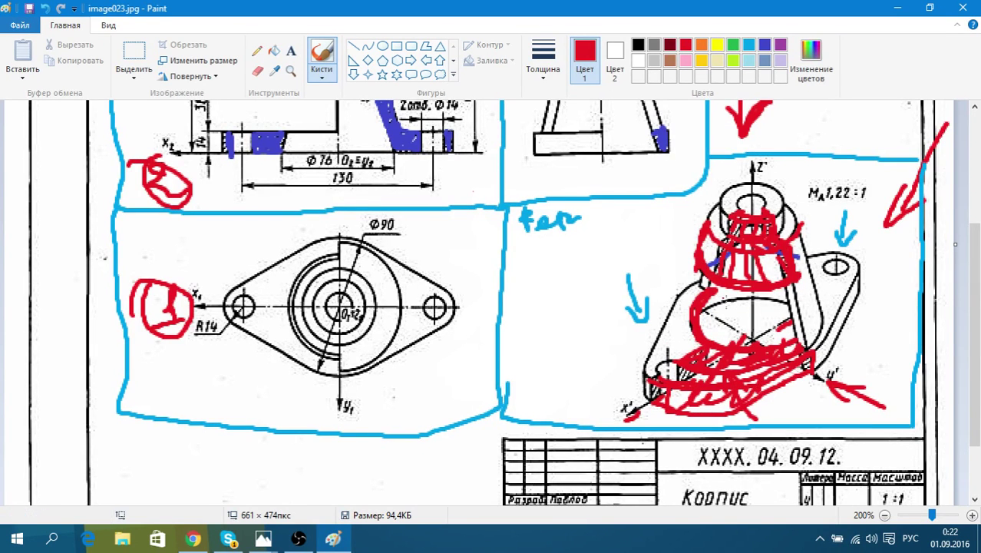
{"action": "scroll", "coordinate": [782, 333], "scroll_direction": "up", "scroll_amount": 3}
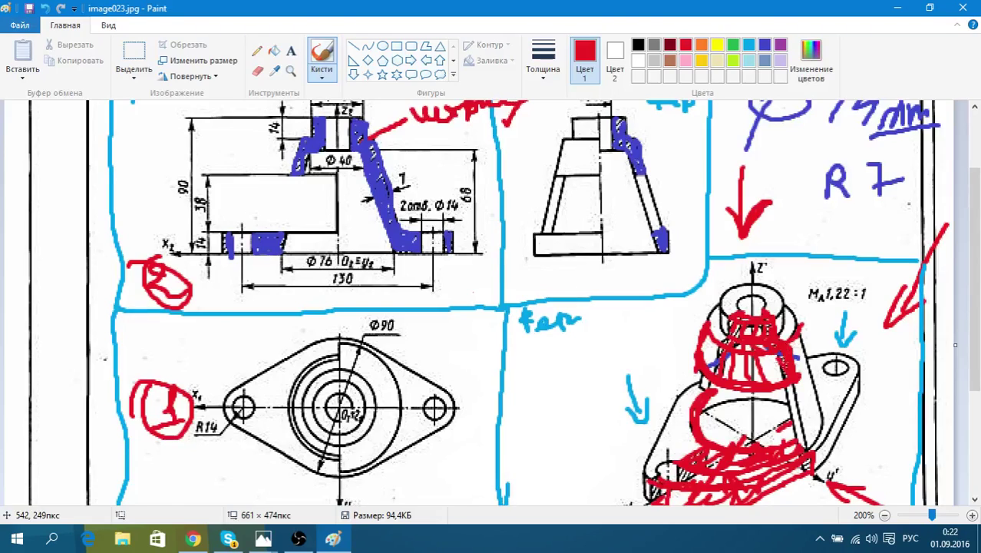
{"action": "scroll", "coordinate": [781, 333], "scroll_direction": "up", "scroll_amount": 4}
{"action": "scroll", "coordinate": [781, 334], "scroll_direction": "down", "scroll_amount": 7}
{"action": "scroll", "coordinate": [781, 333], "scroll_direction": "up", "scroll_amount": 3}
Minimize Paint, show image023.jpg in Photos moved left, then bring the VK album in Chrome forward
{"action": "left_click", "coordinate": [896, 7]}
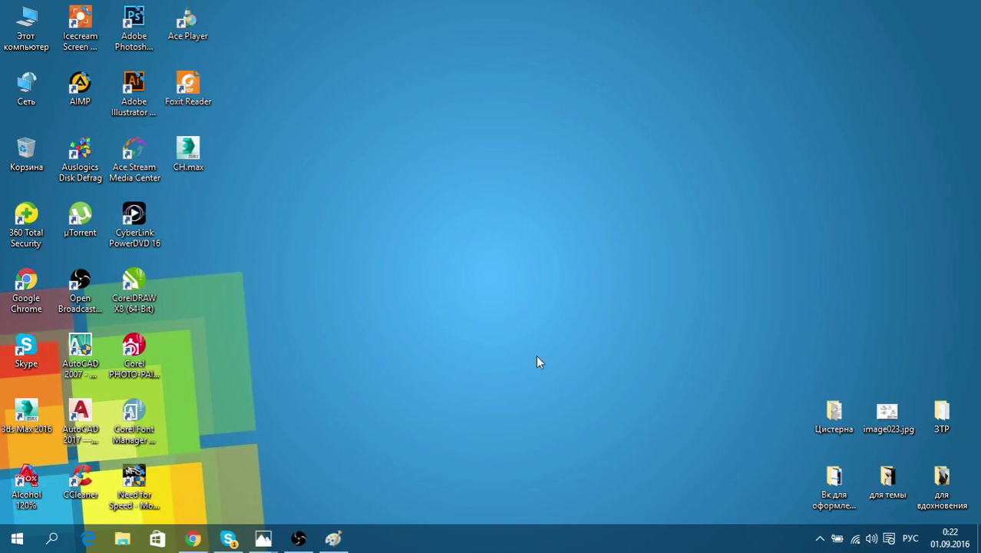
{"action": "mouse_move", "coordinate": [262, 538]}
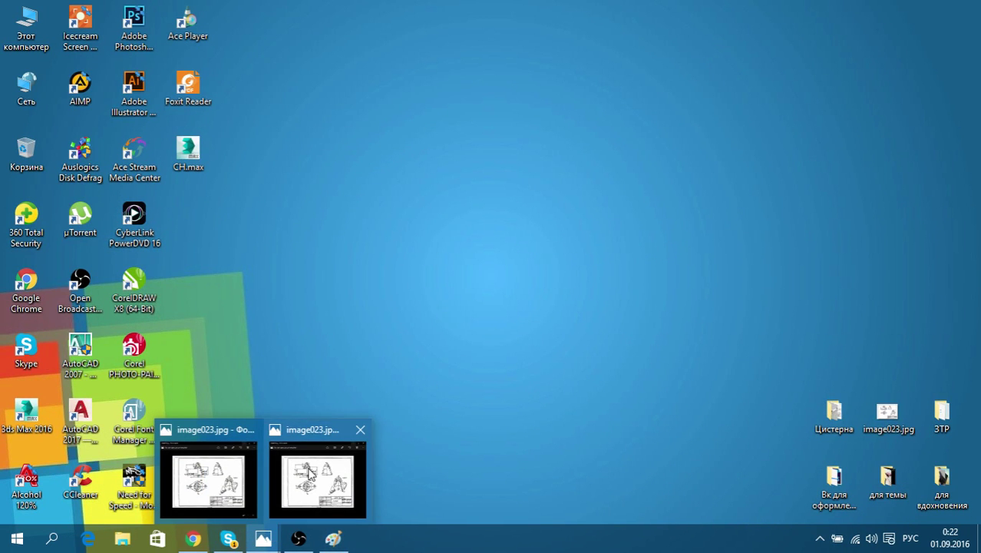
{"action": "left_click", "coordinate": [317, 472]}
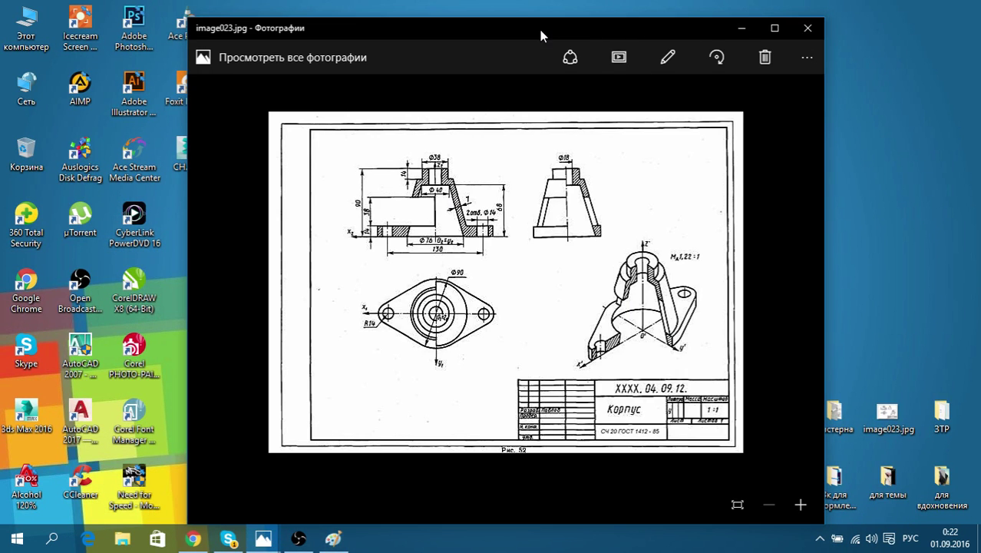
{"action": "left_click_drag", "start_coordinate": [538, 31], "coordinate": [354, 22]}
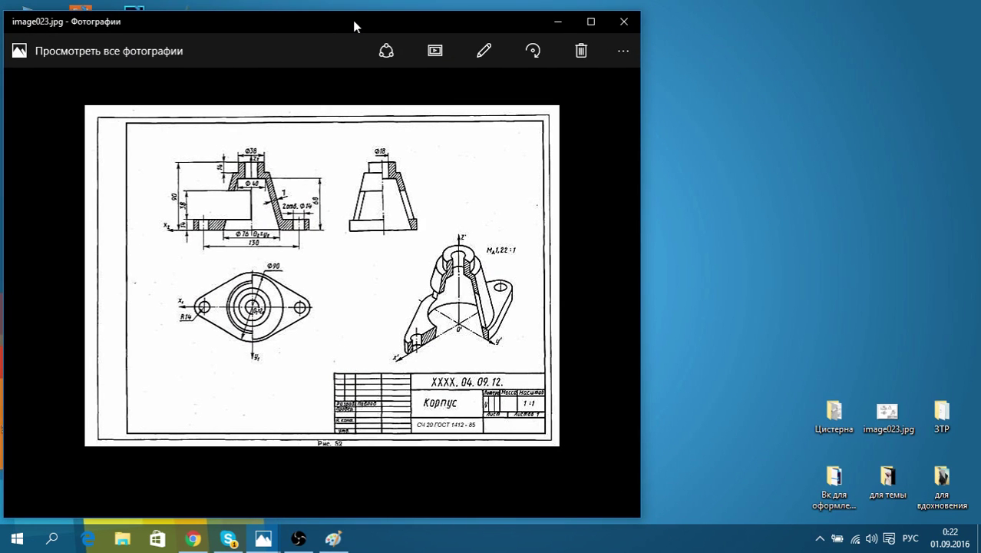
{"action": "left_click", "coordinate": [888, 428]}
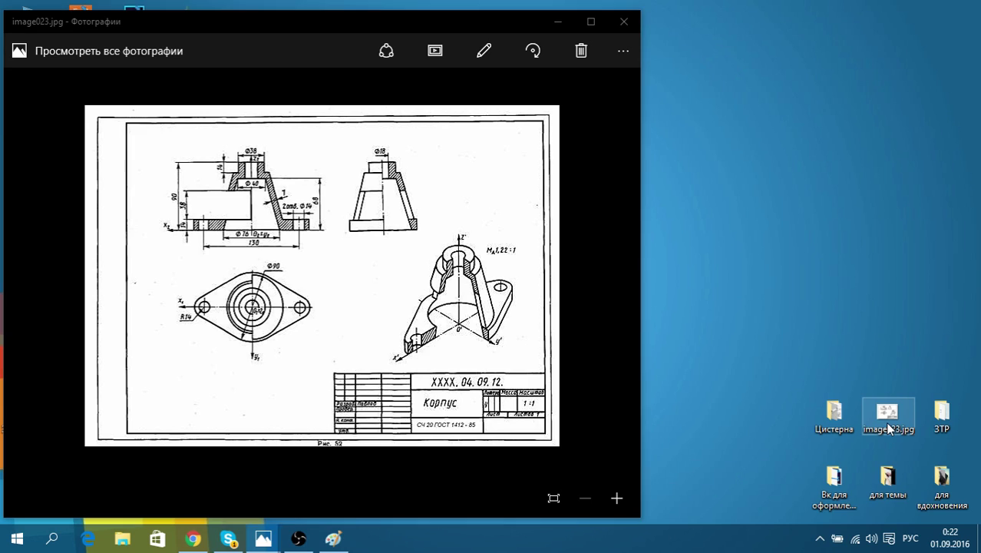
{"action": "left_click", "coordinate": [201, 538]}
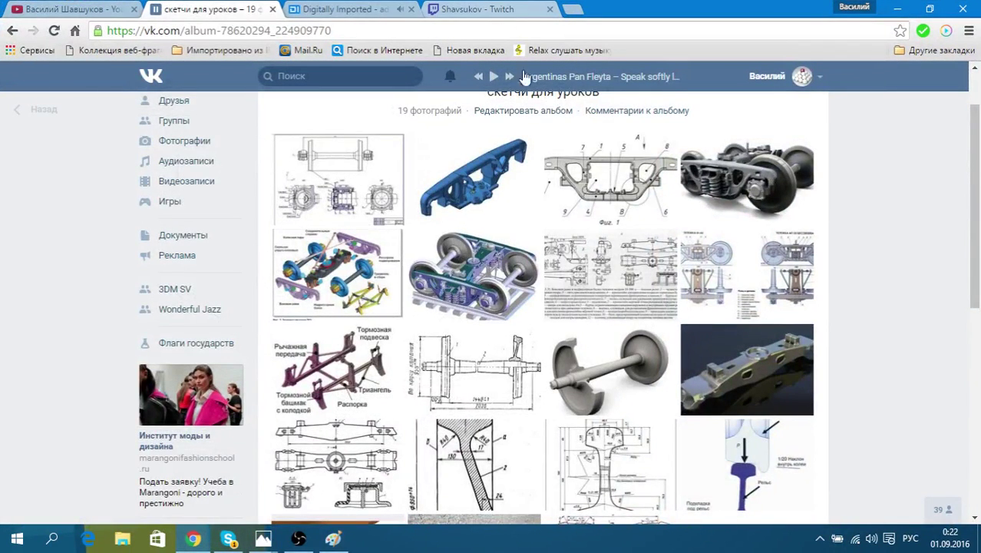
Go to the 3DM SV community via Groups and edit its 'стрим начался' post
{"action": "scroll", "coordinate": [439, 192], "scroll_direction": "up", "scroll_amount": 1}
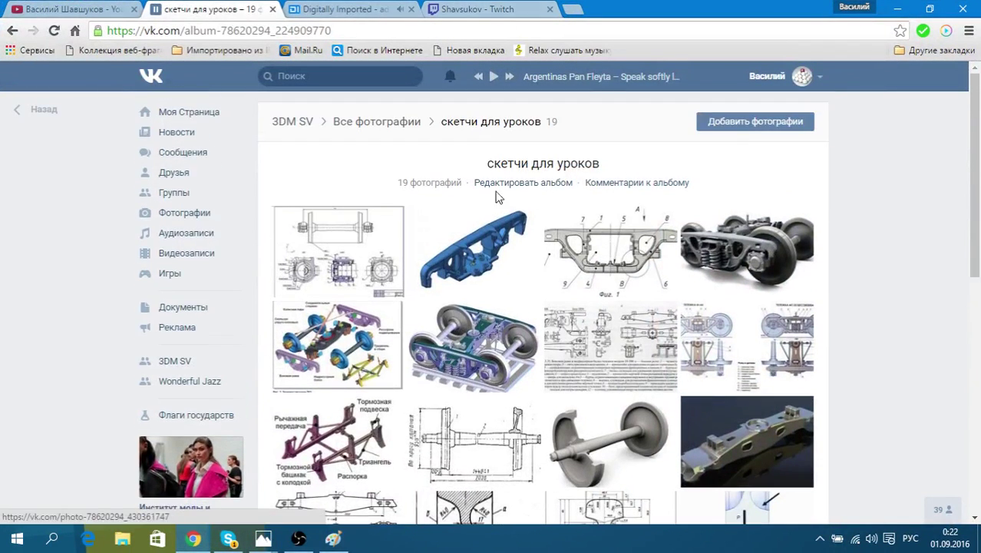
{"action": "left_click", "coordinate": [204, 201]}
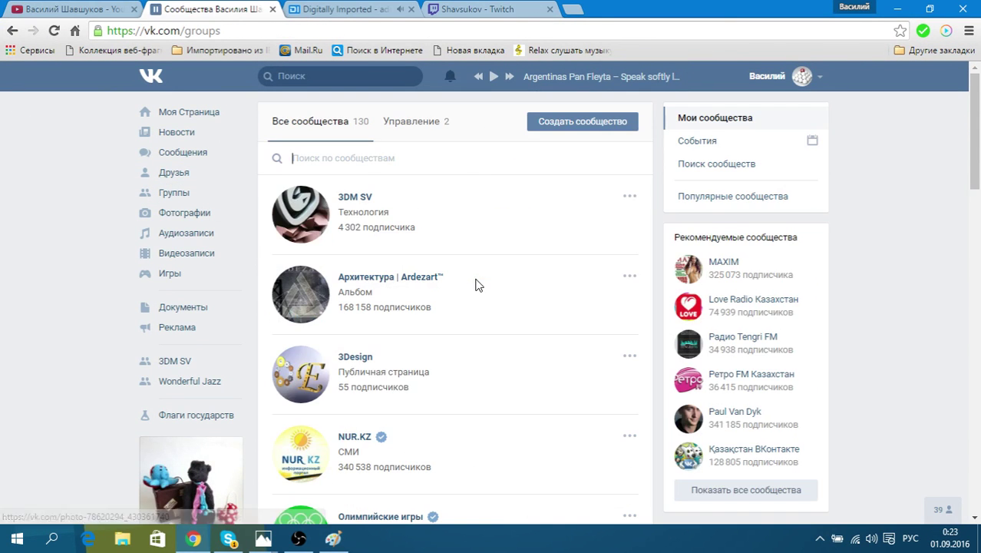
{"action": "left_click", "coordinate": [355, 197]}
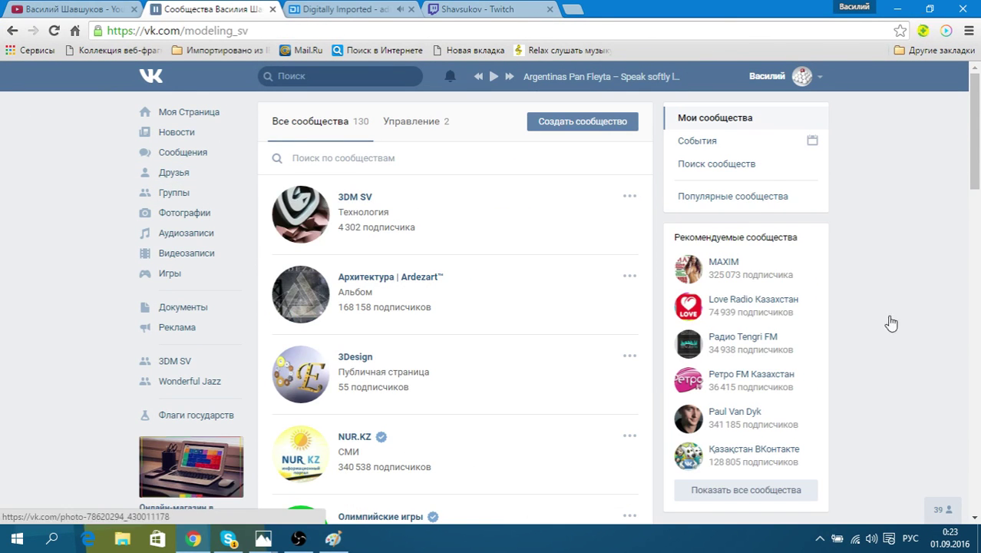
{"action": "scroll", "coordinate": [891, 323], "scroll_direction": "down", "scroll_amount": 4}
{"action": "scroll", "coordinate": [902, 322], "scroll_direction": "down", "scroll_amount": 2}
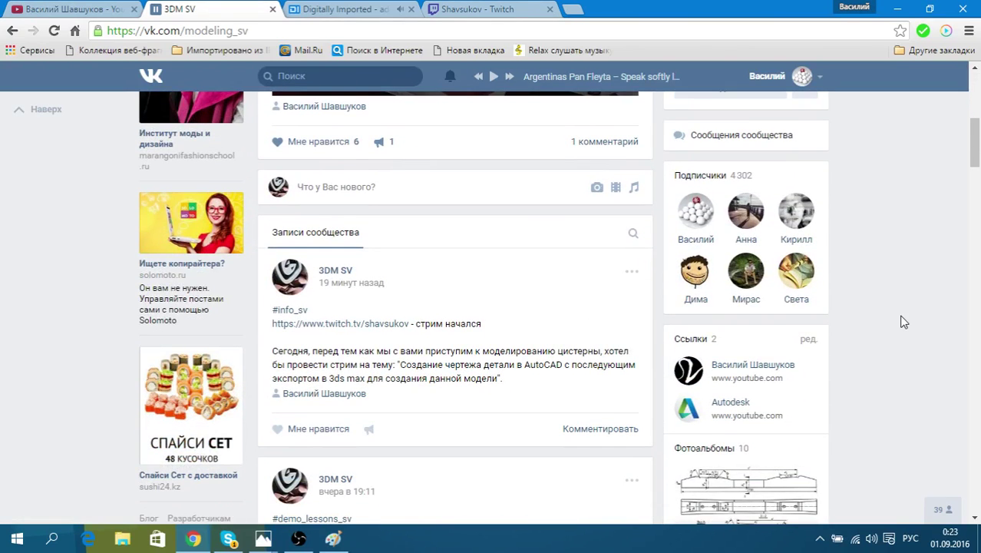
{"action": "mouse_move", "coordinate": [631, 272]}
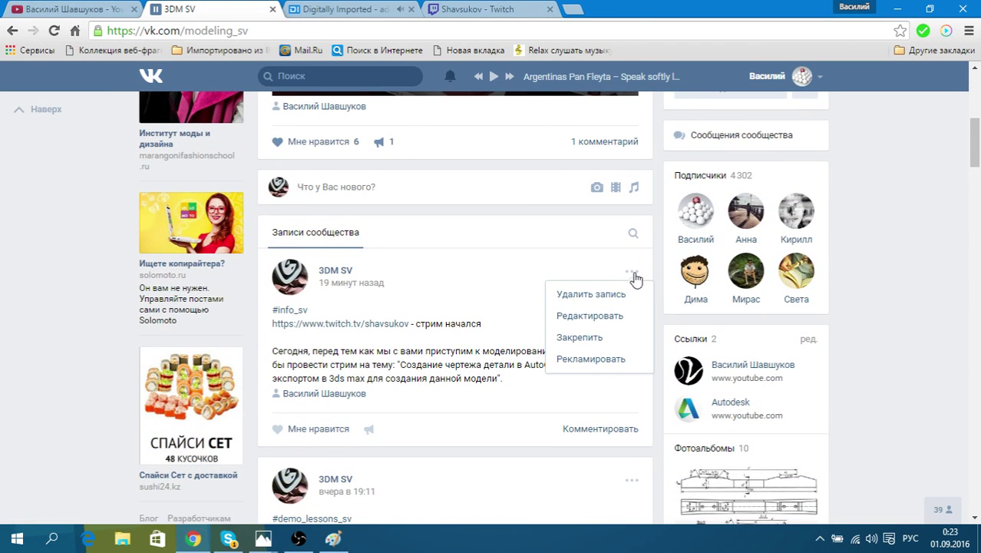
{"action": "left_click", "coordinate": [606, 316]}
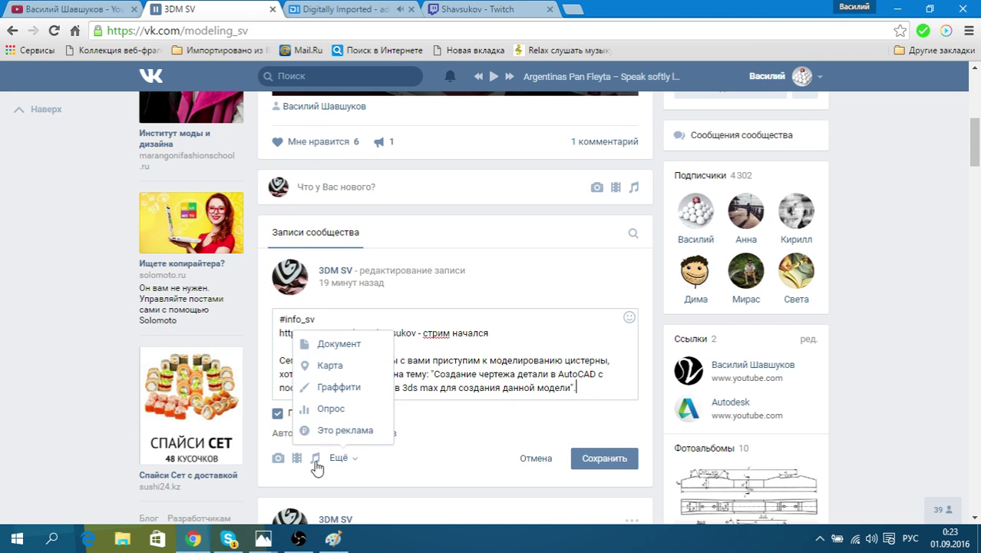
Upload image023.jpg from the computer as a photo attachment to the post
{"action": "left_click", "coordinate": [279, 458]}
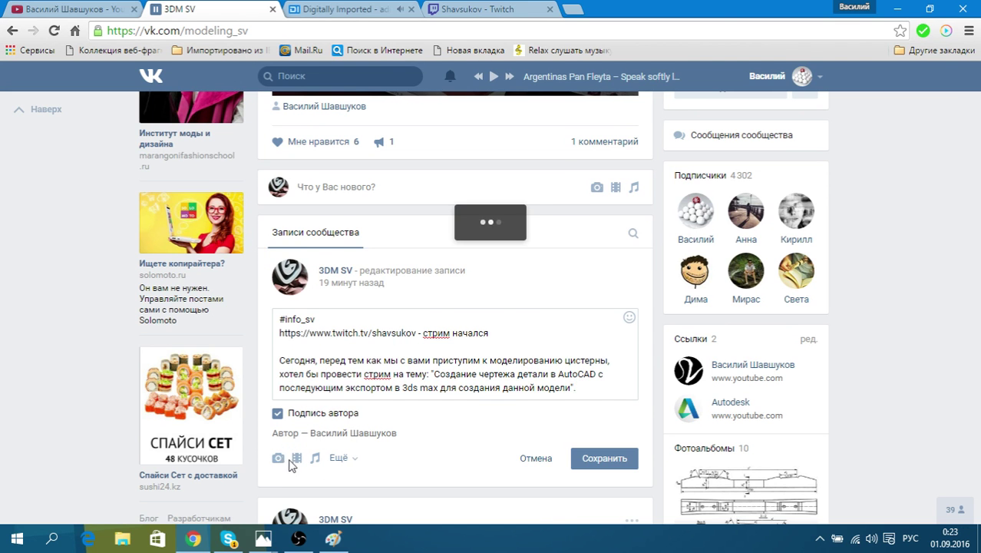
{"action": "left_click", "coordinate": [480, 126]}
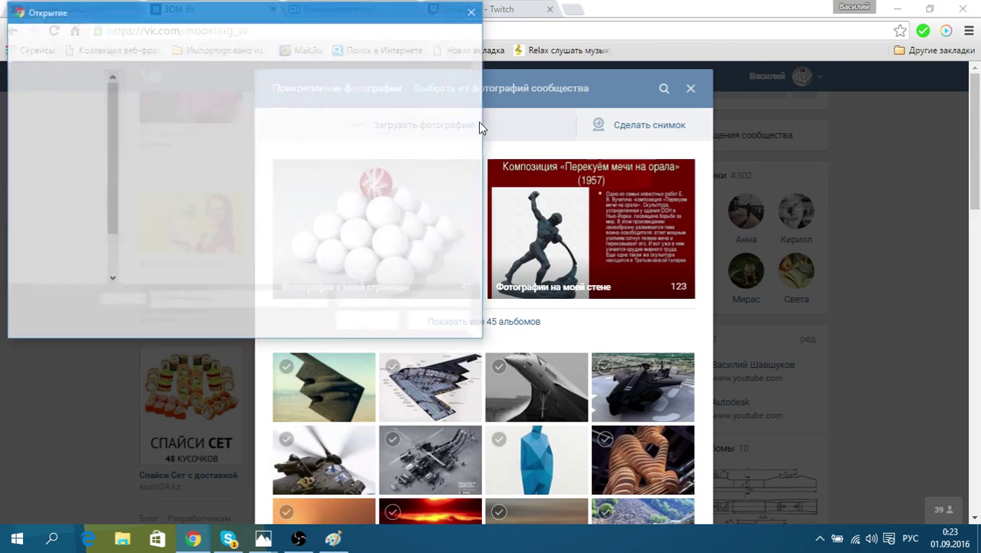
{"action": "left_click", "coordinate": [256, 211]}
{"action": "left_click", "coordinate": [354, 321]}
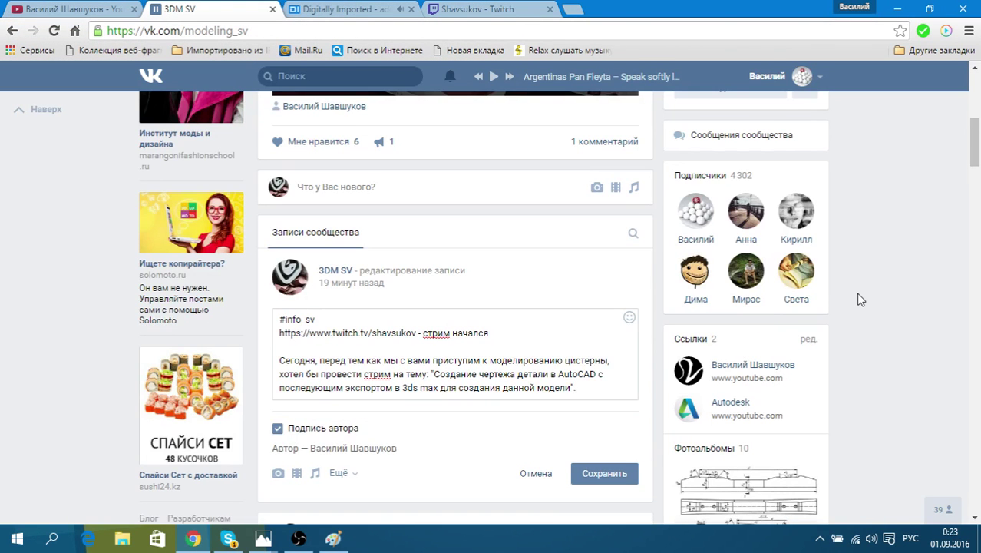
Save the edited post, then switch via the Twitch tab to Digitally Imported
{"action": "scroll", "coordinate": [860, 300], "scroll_direction": "down", "scroll_amount": 2}
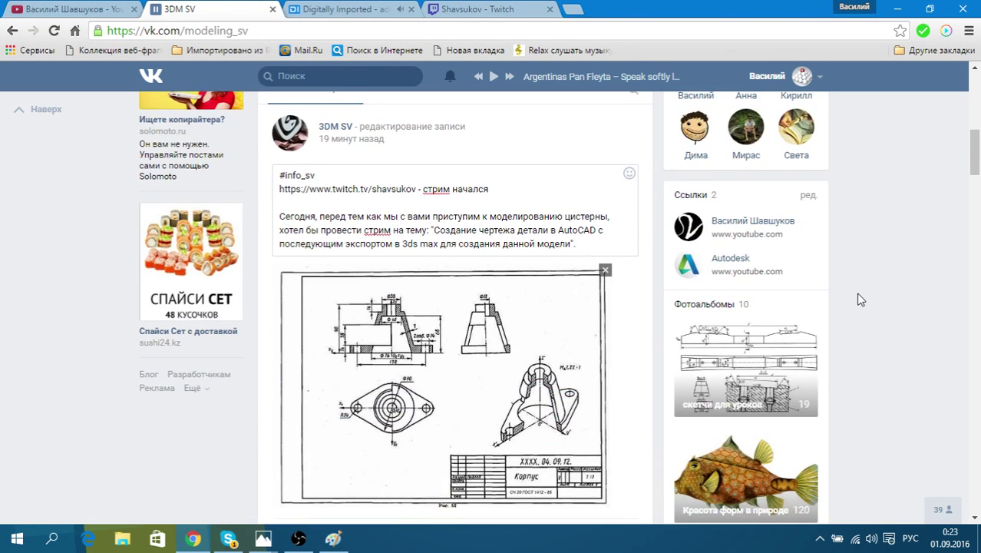
{"action": "scroll", "coordinate": [860, 299], "scroll_direction": "down", "scroll_amount": 1}
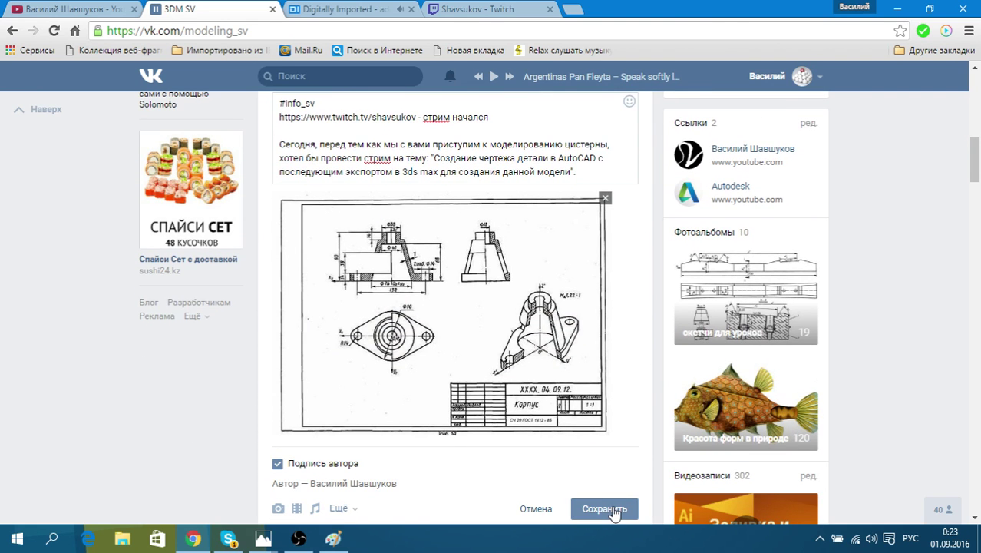
{"action": "left_click", "coordinate": [614, 510]}
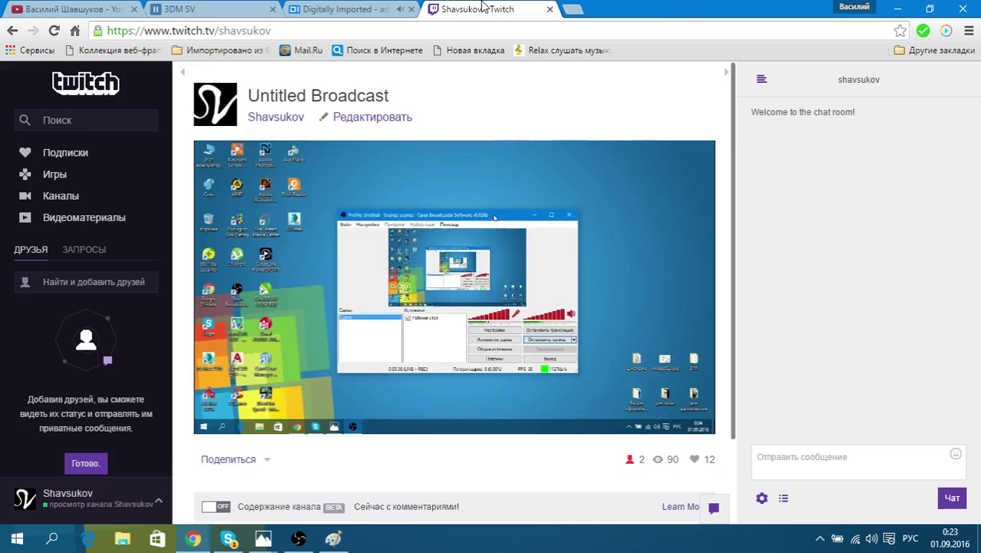
{"action": "left_click", "coordinate": [484, 9]}
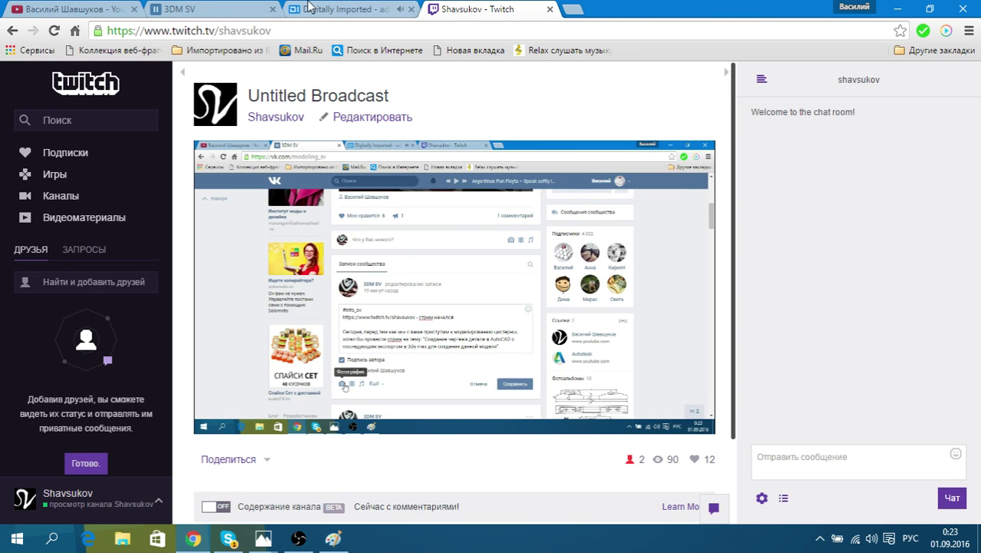
{"action": "left_click", "coordinate": [346, 8]}
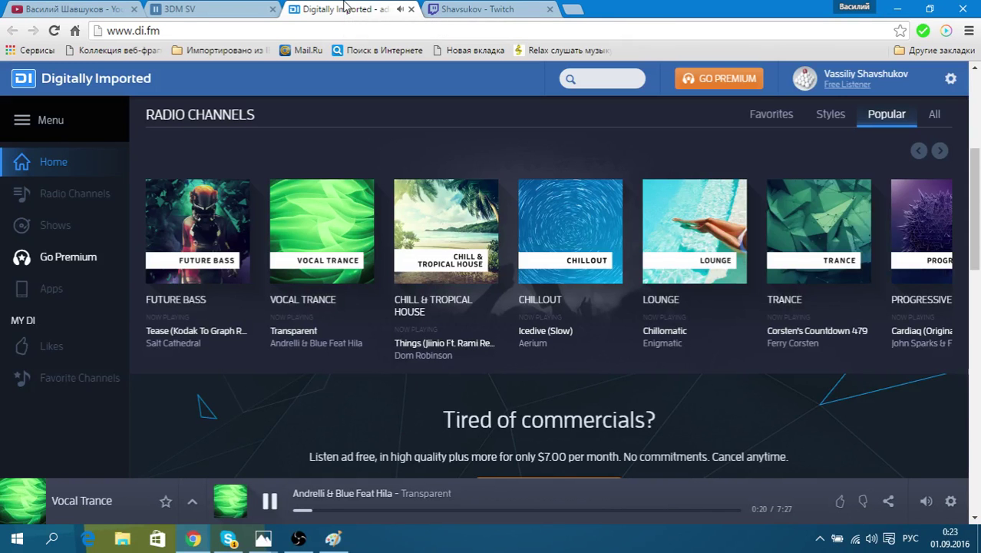
Minimize Chrome and shrink the image023.jpg Photos window, placing it centre-right
{"action": "left_click", "coordinate": [897, 9]}
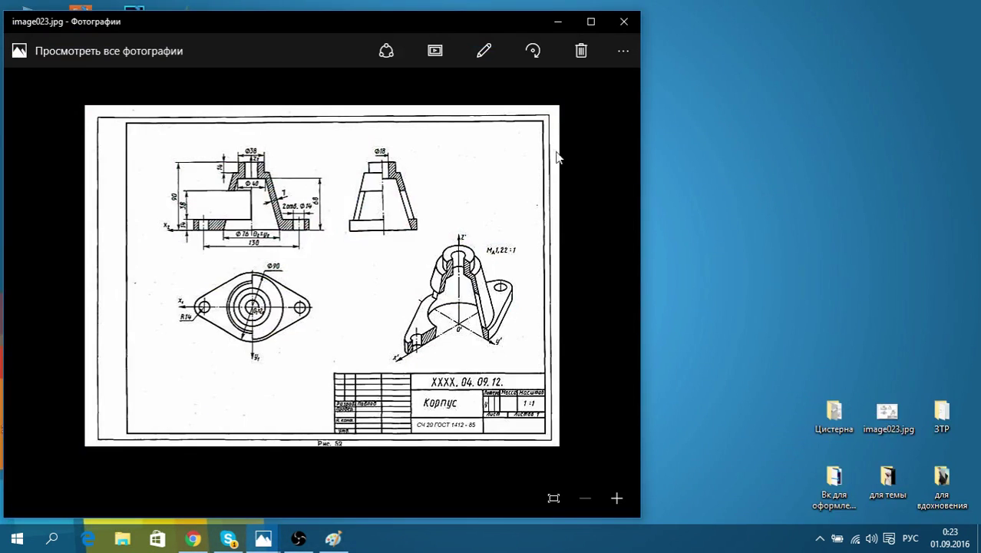
{"action": "mouse_move", "coordinate": [376, 20]}
{"action": "left_mouse_down"}
{"action": "mouse_move", "coordinate": [602, 28]}
{"action": "mouse_move", "coordinate": [511, 16]}
{"action": "left_mouse_up"}
{"action": "mouse_move", "coordinate": [771, 513]}
{"action": "left_mouse_down"}
{"action": "mouse_move", "coordinate": [768, 469]}
{"action": "mouse_move", "coordinate": [736, 425]}
{"action": "mouse_move", "coordinate": [723, 422]}
{"action": "mouse_move", "coordinate": [736, 425]}
{"action": "mouse_move", "coordinate": [728, 442]}
{"action": "mouse_move", "coordinate": [719, 417]}
{"action": "mouse_move", "coordinate": [737, 442]}
{"action": "left_mouse_up"}
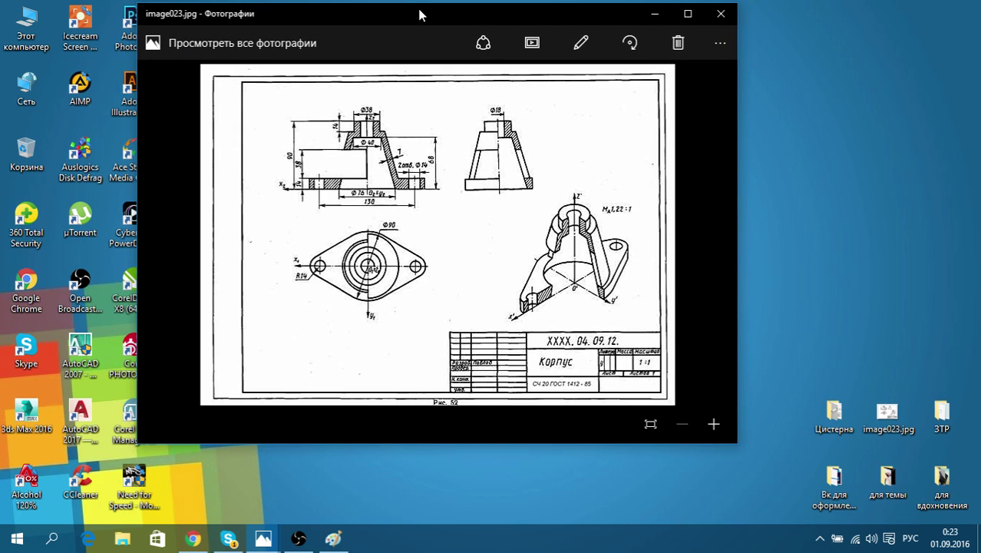
{"action": "mouse_move", "coordinate": [421, 21]}
{"action": "left_mouse_down"}
{"action": "mouse_move", "coordinate": [671, 59]}
{"action": "mouse_move", "coordinate": [587, 68]}
{"action": "left_mouse_up"}
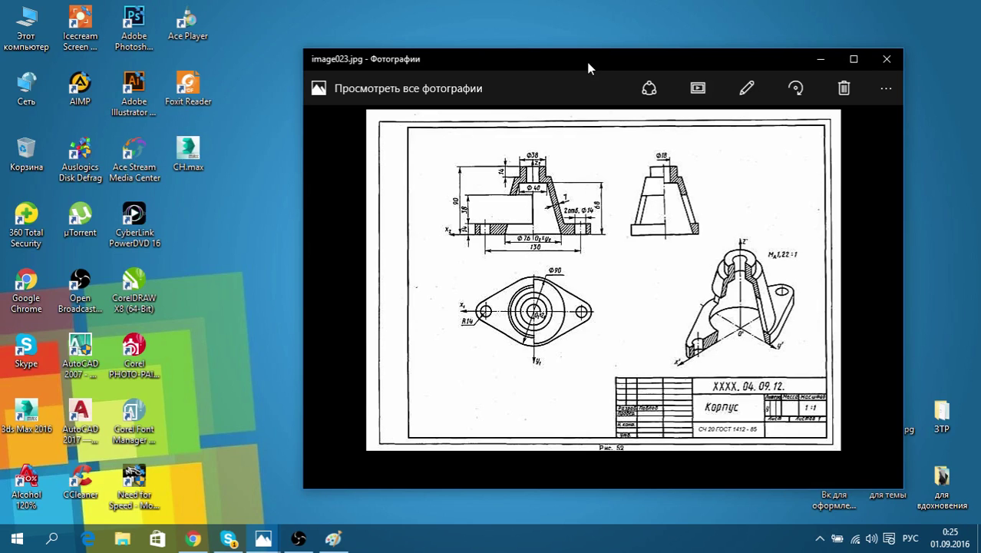
Move the Photos window aside and launch AutoCAD 2007, approving the UAC prompt
{"action": "left_click_drag", "start_coordinate": [588, 63], "coordinate": [537, 53]}
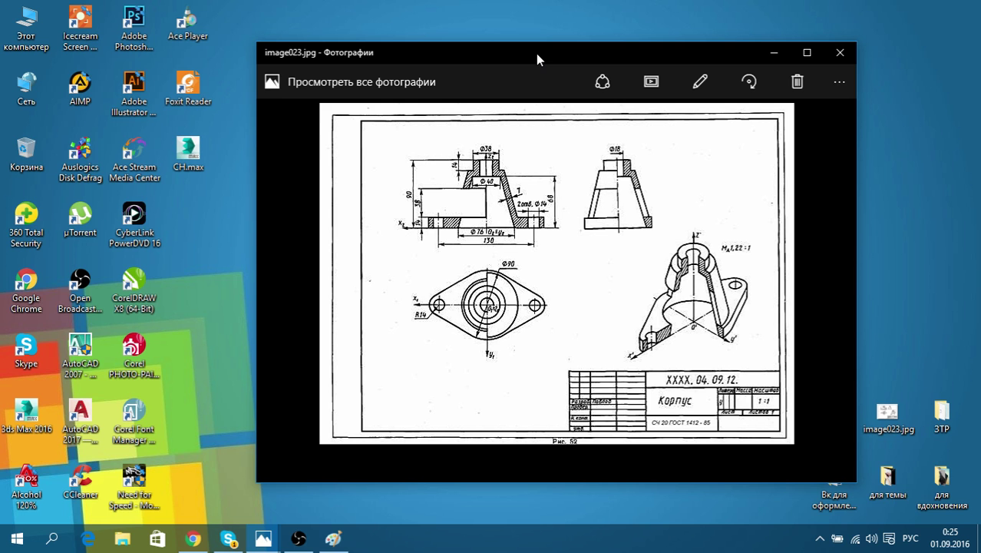
{"action": "left_click", "coordinate": [84, 362]}
{"action": "double_click", "coordinate": [84, 362]}
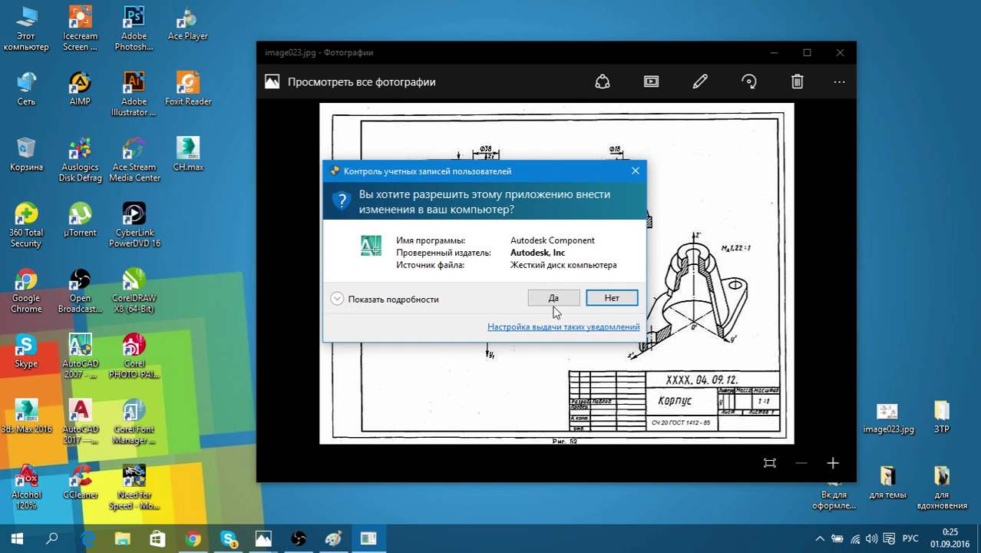
{"action": "left_click", "coordinate": [552, 303]}
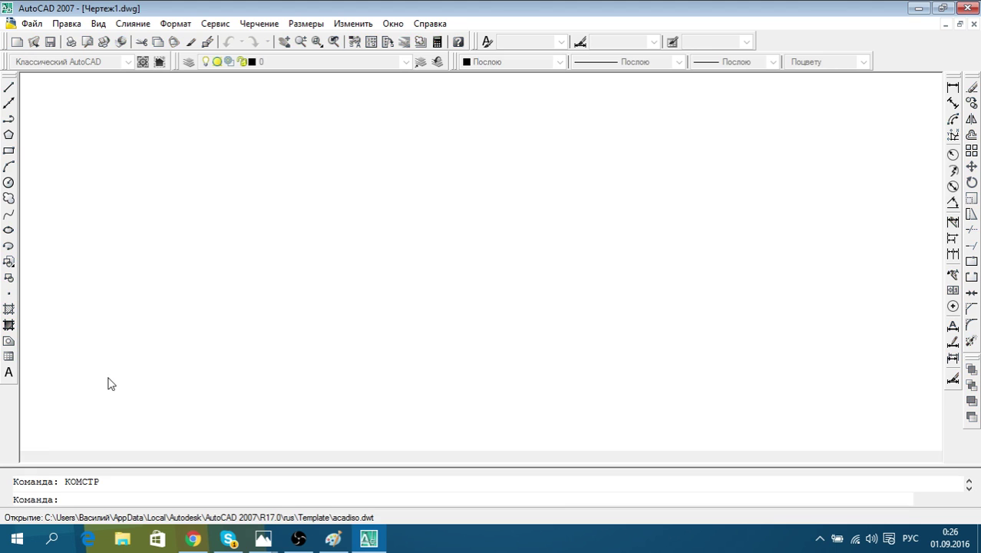
Pan and zoom blank Чертеж1.dwg, toggle СЕТКА on and off, and restore down AutoCAD
{"action": "scroll", "coordinate": [186, 365], "scroll_direction": "down", "scroll_amount": 2}
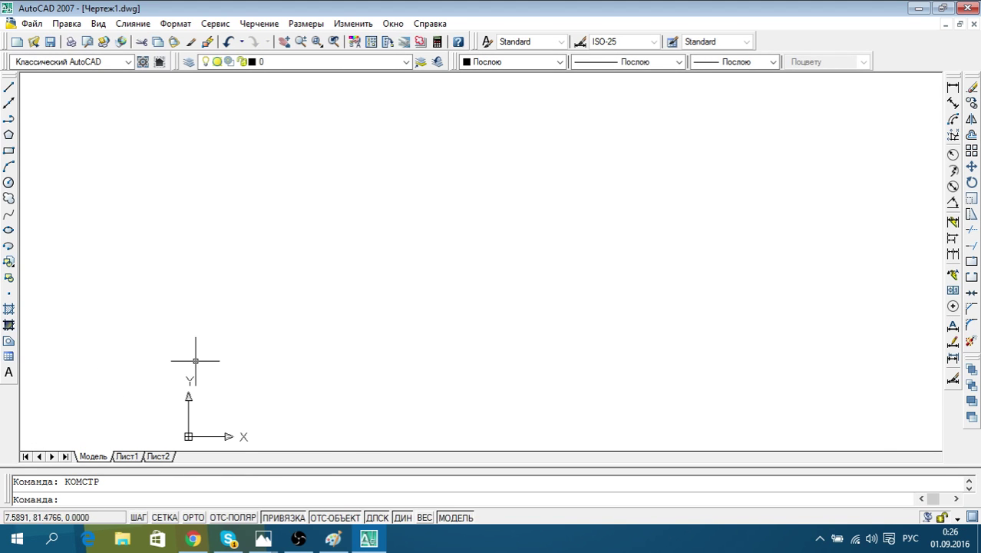
{"action": "middle_click_drag", "start_coordinate": [247, 416], "coordinate": [254, 354]}
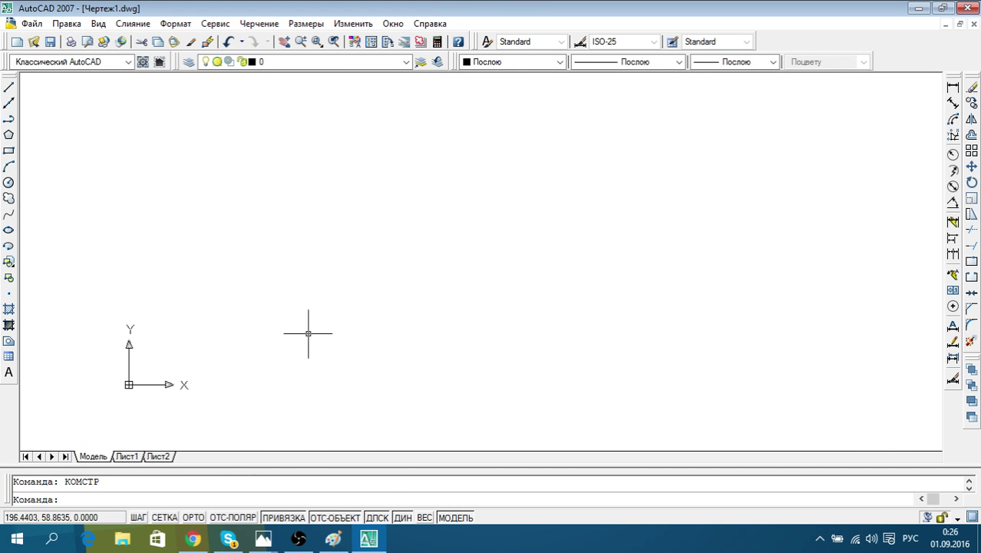
{"action": "scroll", "coordinate": [296, 310], "scroll_direction": "up", "scroll_amount": 1}
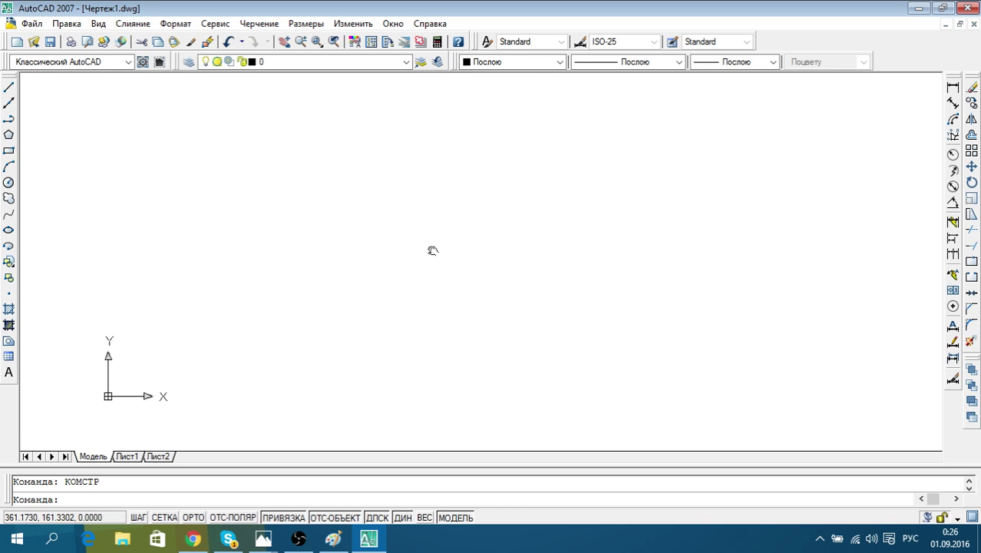
{"action": "scroll", "coordinate": [415, 254], "scroll_direction": "up", "scroll_amount": 1}
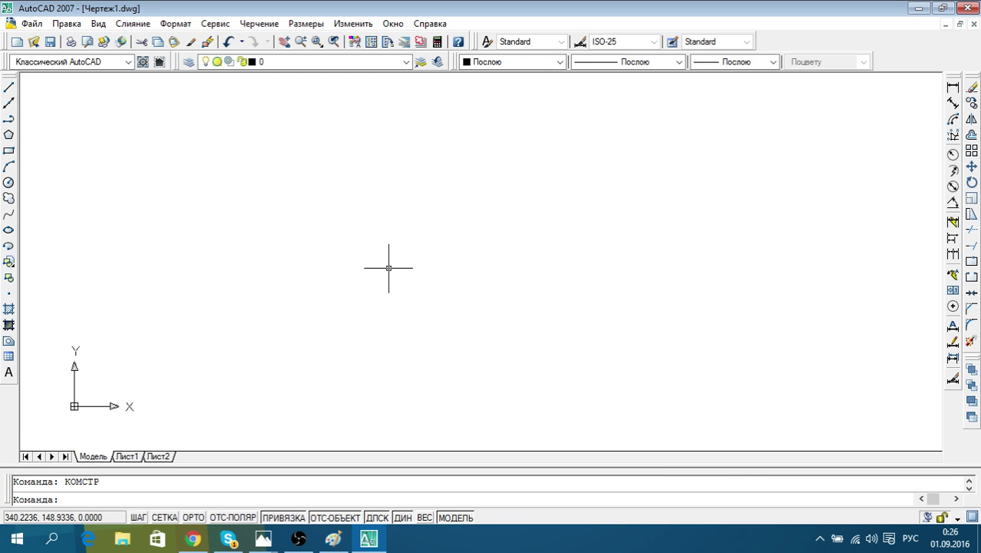
{"action": "middle_click_drag", "start_coordinate": [388, 268], "coordinate": [396, 263]}
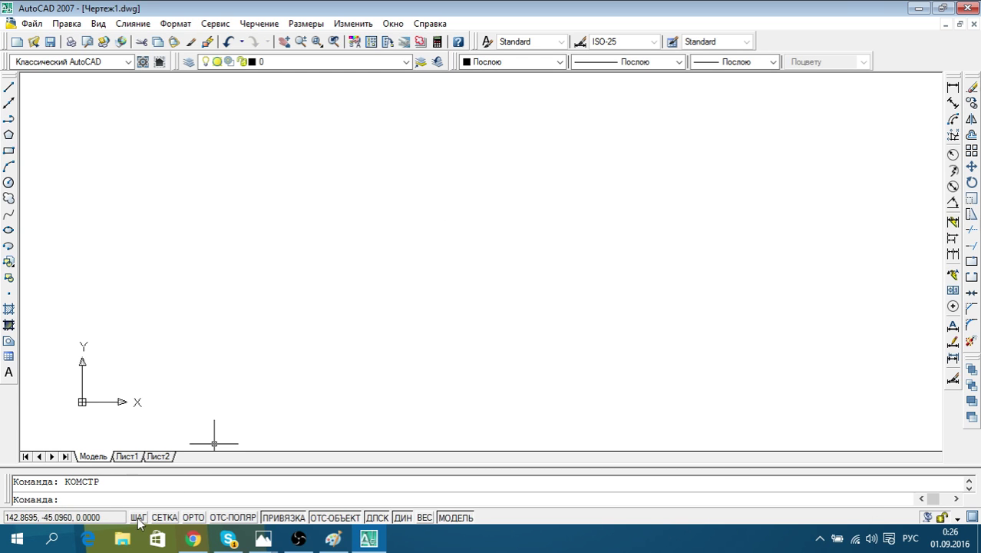
{"action": "left_click", "coordinate": [176, 520]}
{"action": "left_click", "coordinate": [176, 520]}
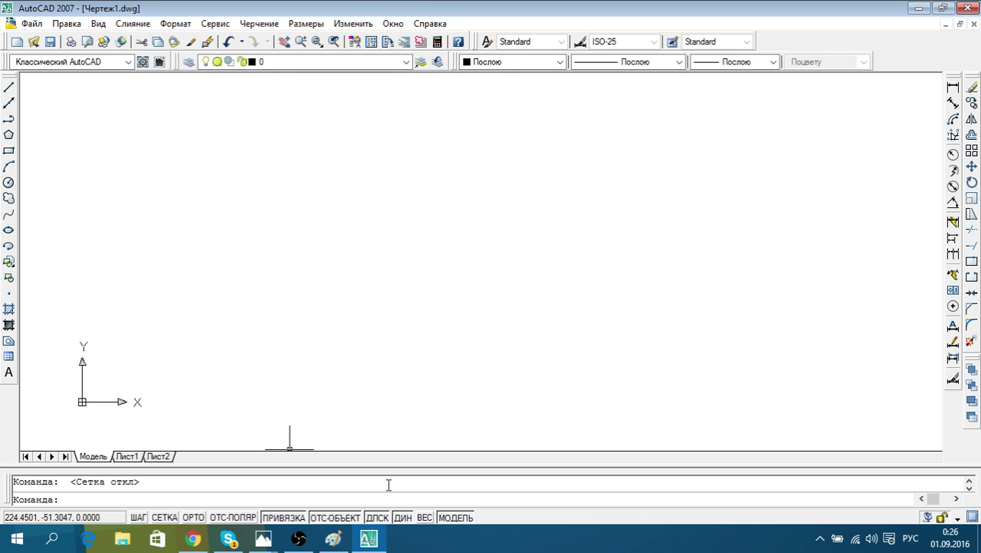
{"action": "left_click", "coordinate": [941, 8]}
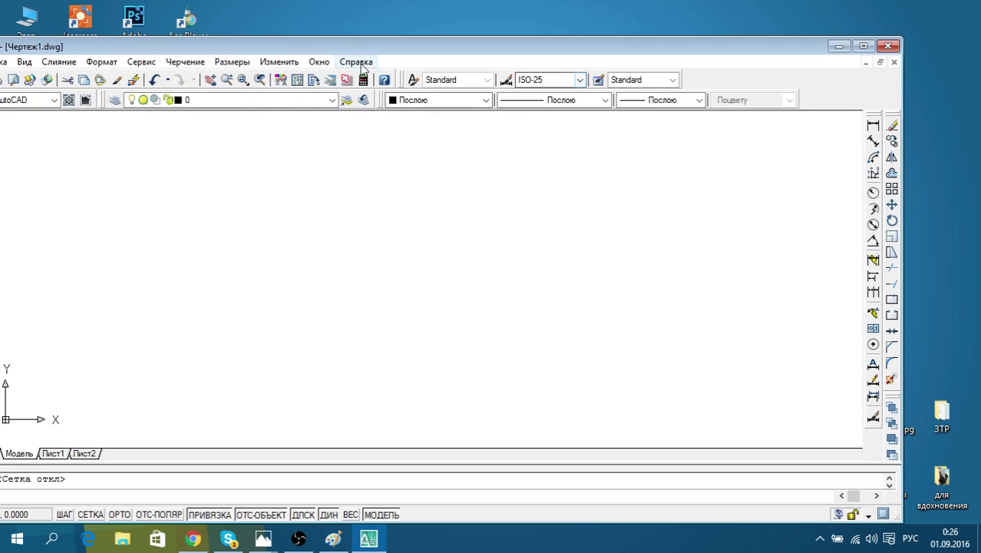
Bring the image023 reference photo forward in Photos and maximize it
{"action": "left_click_drag", "start_coordinate": [376, 54], "coordinate": [408, 37]}
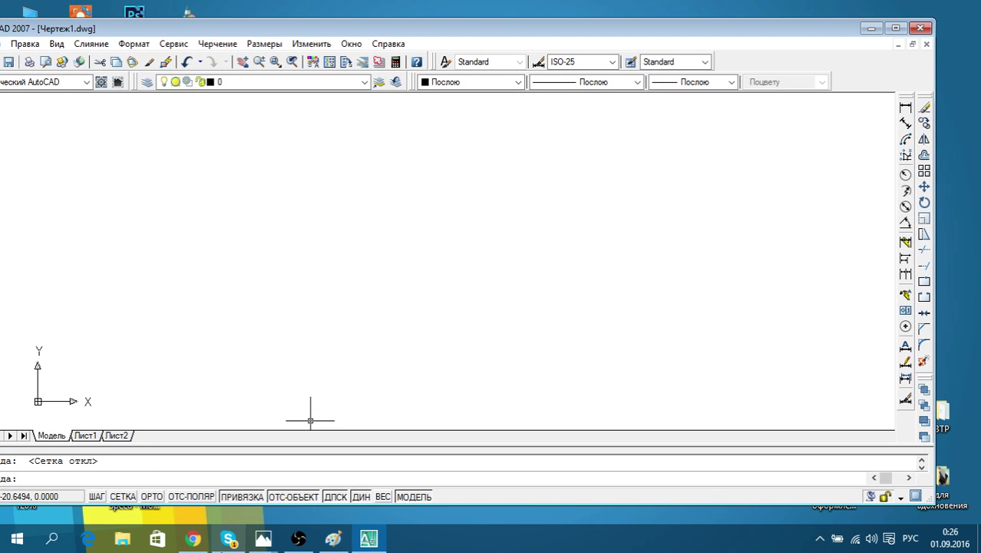
{"action": "left_click", "coordinate": [263, 539]}
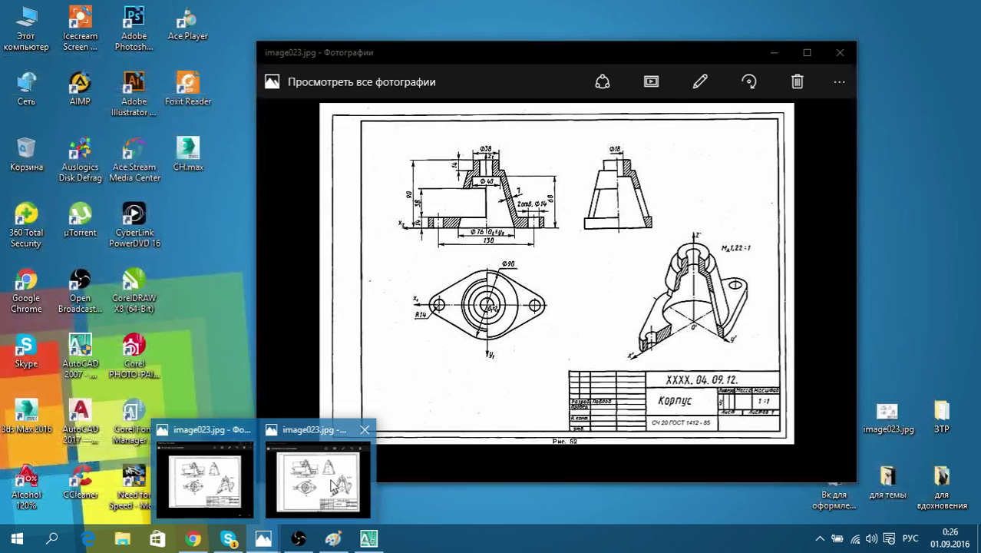
{"action": "left_click", "coordinate": [335, 485]}
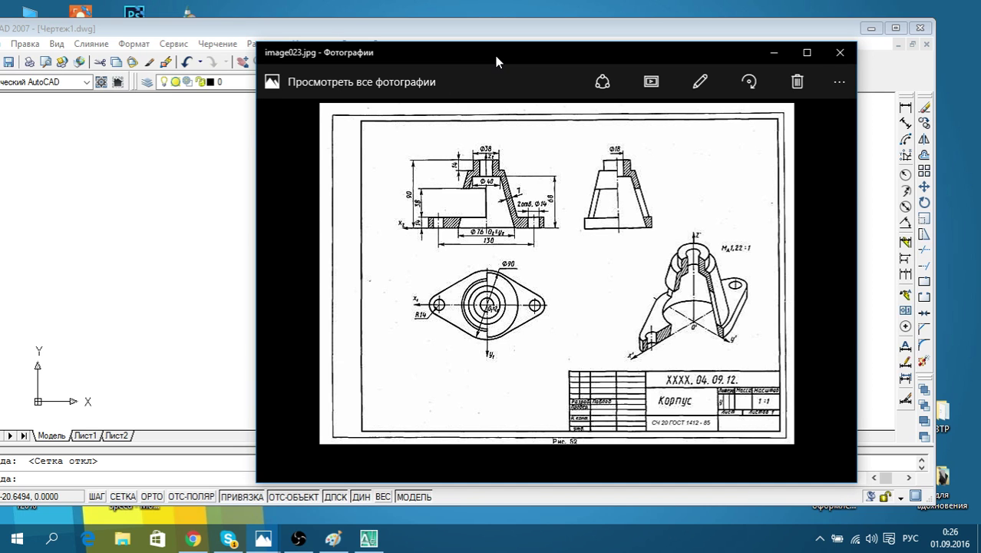
{"action": "left_click", "coordinate": [806, 52]}
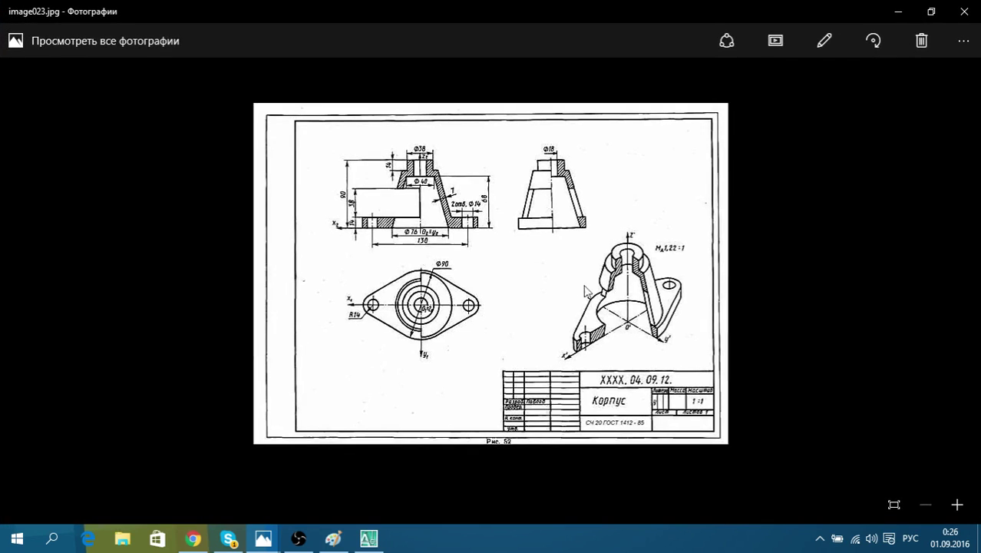
Zoom the Корпус reference in four steps, review it, then minimize Photos
{"action": "left_click", "coordinate": [964, 510]}
{"action": "left_click", "coordinate": [965, 511]}
{"action": "left_click", "coordinate": [965, 512]}
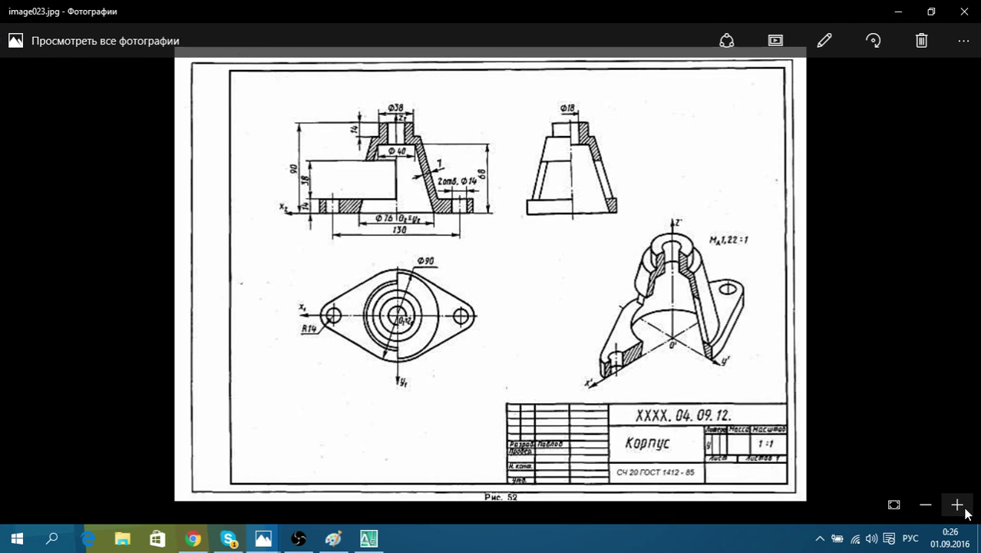
{"action": "left_click", "coordinate": [965, 511]}
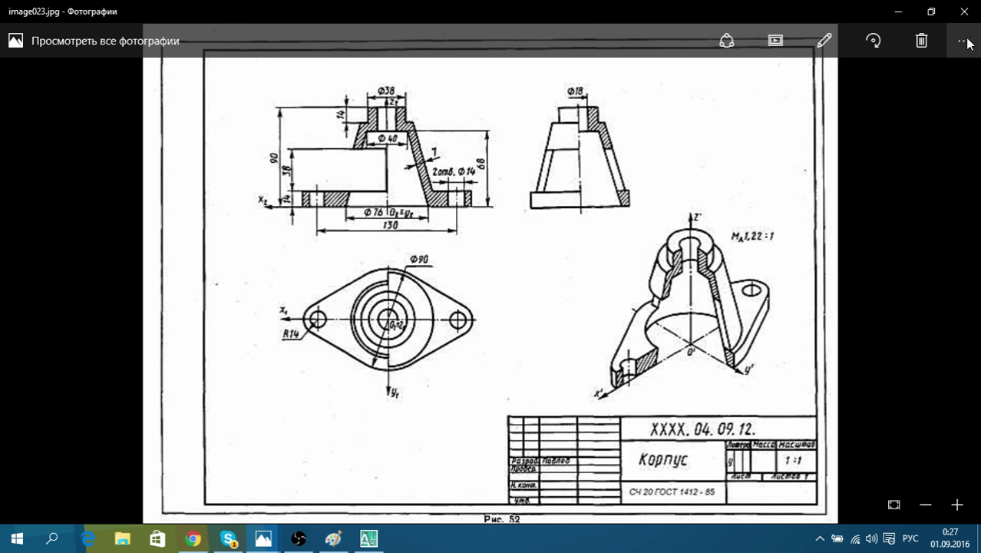
{"action": "left_click", "coordinate": [892, 11]}
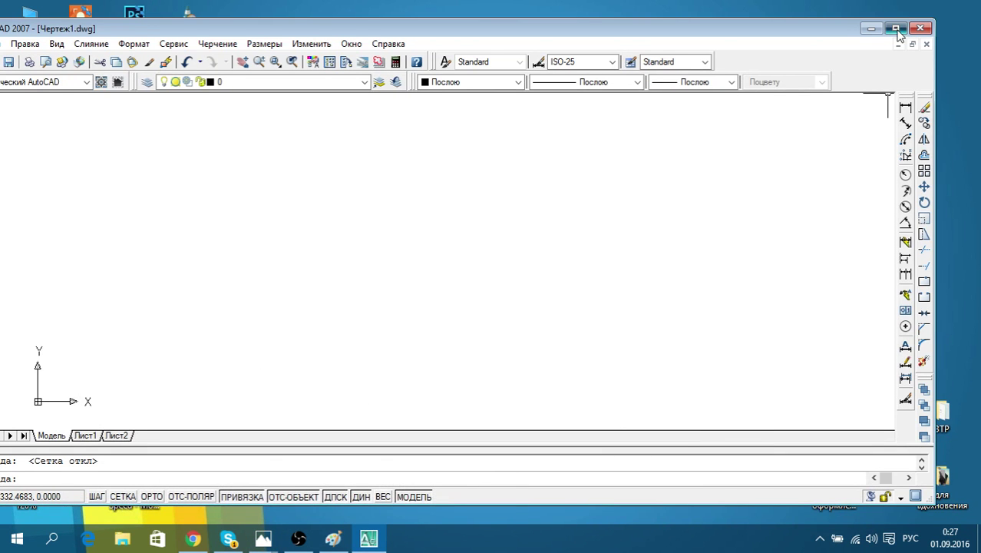
Maximize AutoCAD, review the annotated image023.jpg in Paint, then minimize Paint
{"action": "left_click", "coordinate": [895, 28]}
{"action": "middle_click_drag", "start_coordinate": [424, 333], "coordinate": [428, 328]}
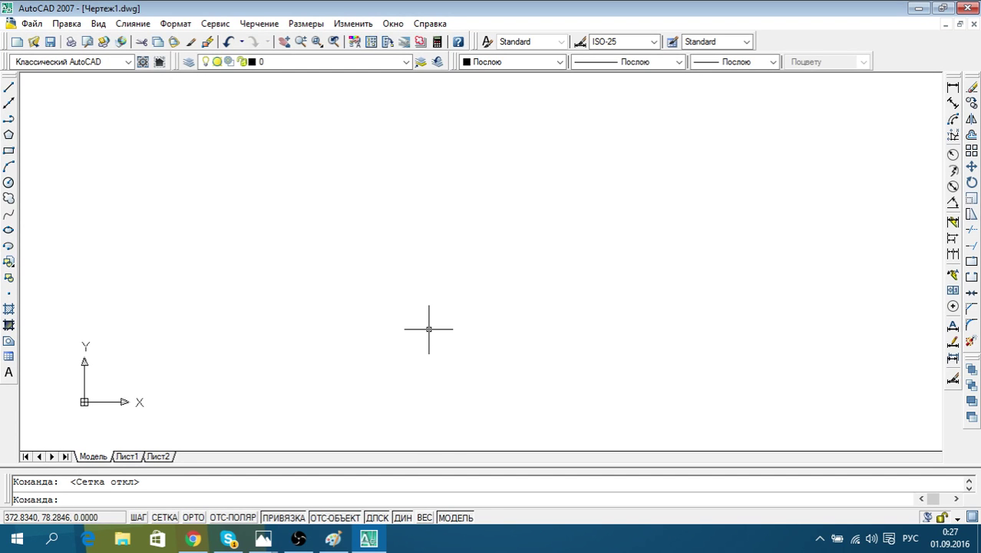
{"action": "left_click", "coordinate": [338, 540]}
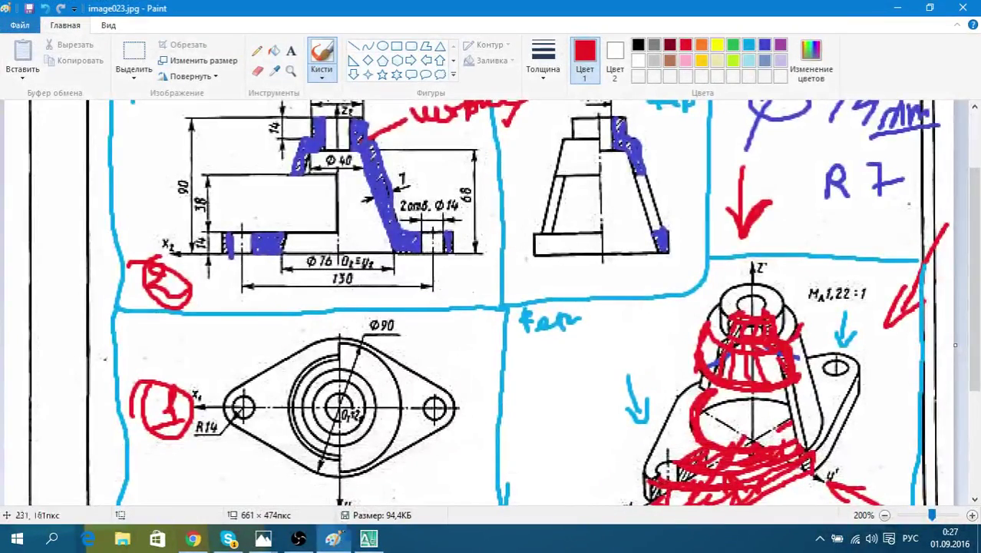
{"action": "scroll", "coordinate": [396, 235], "scroll_direction": "up", "scroll_amount": 3}
{"action": "scroll", "coordinate": [396, 236], "scroll_direction": "down", "scroll_amount": 5}
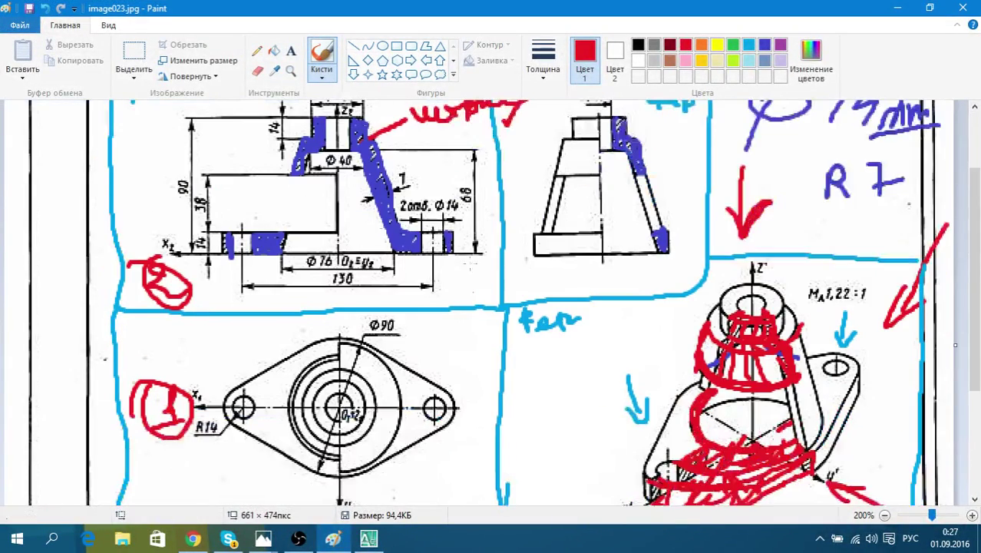
{"action": "scroll", "coordinate": [355, 206], "scroll_direction": "up", "scroll_amount": 5}
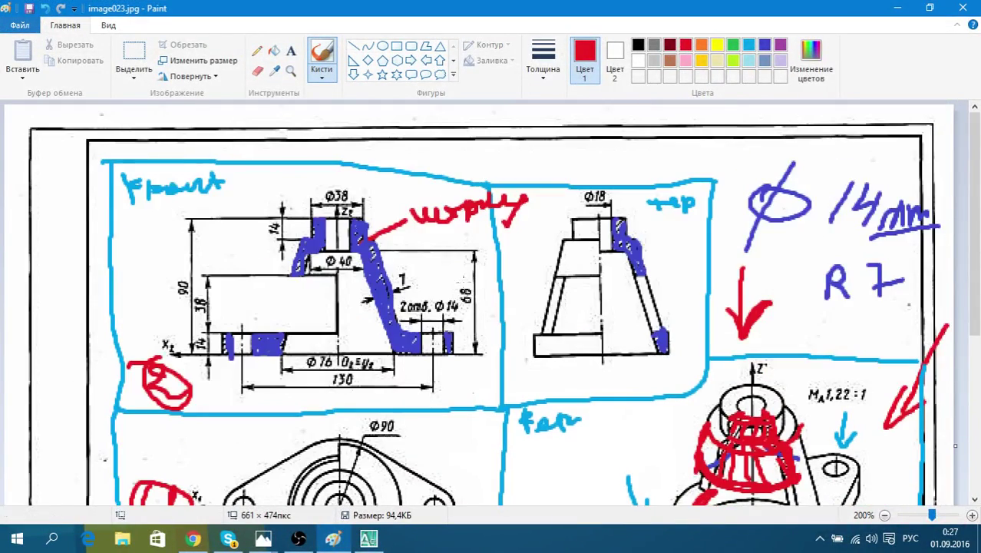
{"action": "left_click", "coordinate": [897, 9]}
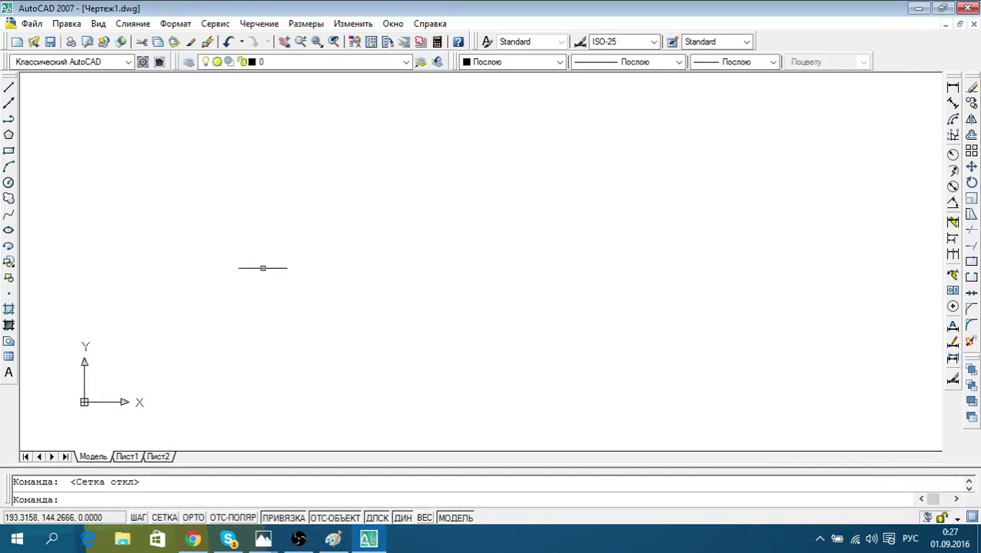
{"action": "middle_click_drag", "start_coordinate": [197, 305], "coordinate": [231, 317]}
Start a line, cancel it, and reposition the empty drawing view
{"action": "left_click", "coordinate": [9, 88]}
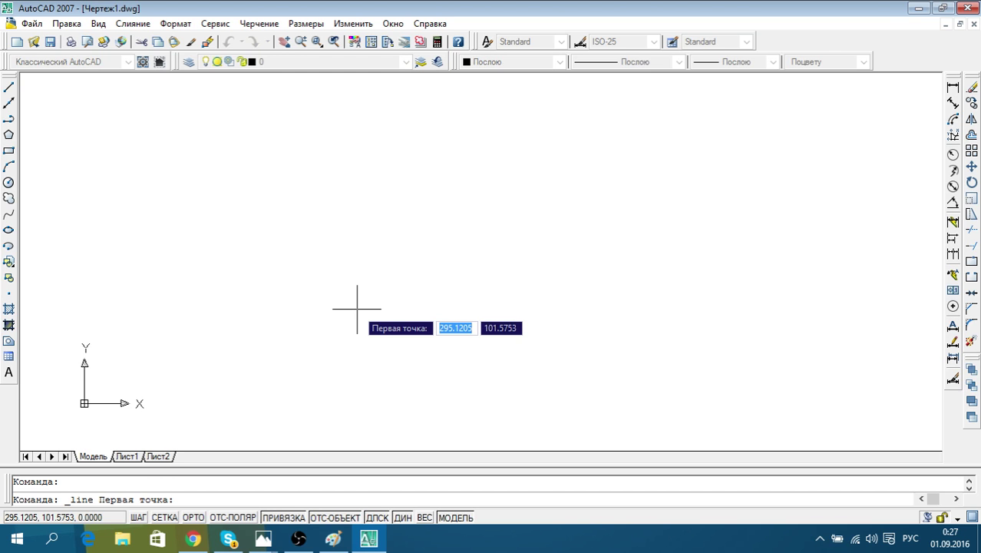
{"action": "key", "text": "Escape"}
{"action": "middle_click_drag", "start_coordinate": [278, 274], "coordinate": [300, 270]}
{"action": "scroll", "coordinate": [300, 272], "scroll_direction": "down", "scroll_amount": 2}
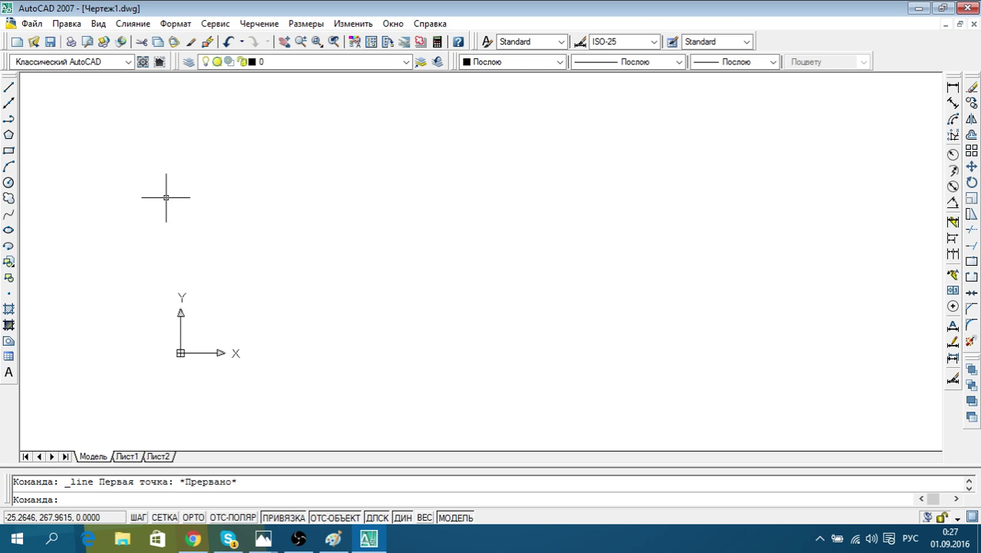
Draw one long vertical line from a top point straight down using Ortho (F8)
{"action": "left_click", "coordinate": [9, 89]}
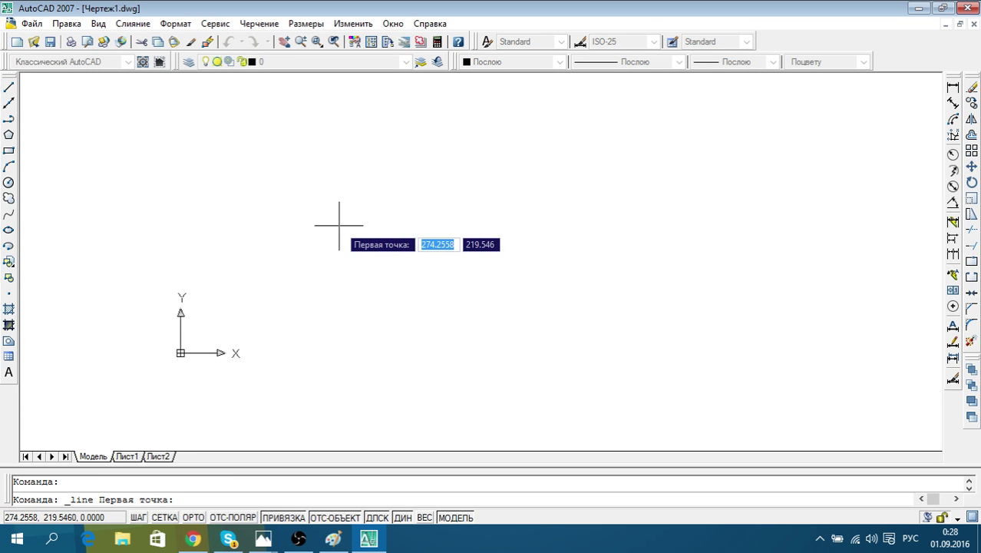
{"action": "scroll", "coordinate": [338, 226], "scroll_direction": "down", "scroll_amount": 2}
{"action": "middle_click_drag", "start_coordinate": [362, 237], "coordinate": [298, 284]}
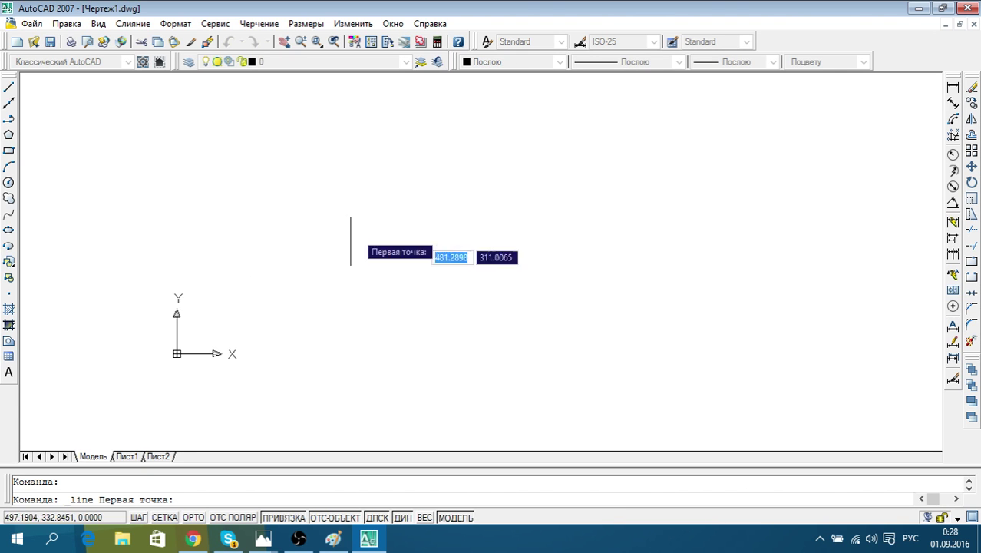
{"action": "left_click", "coordinate": [349, 100]}
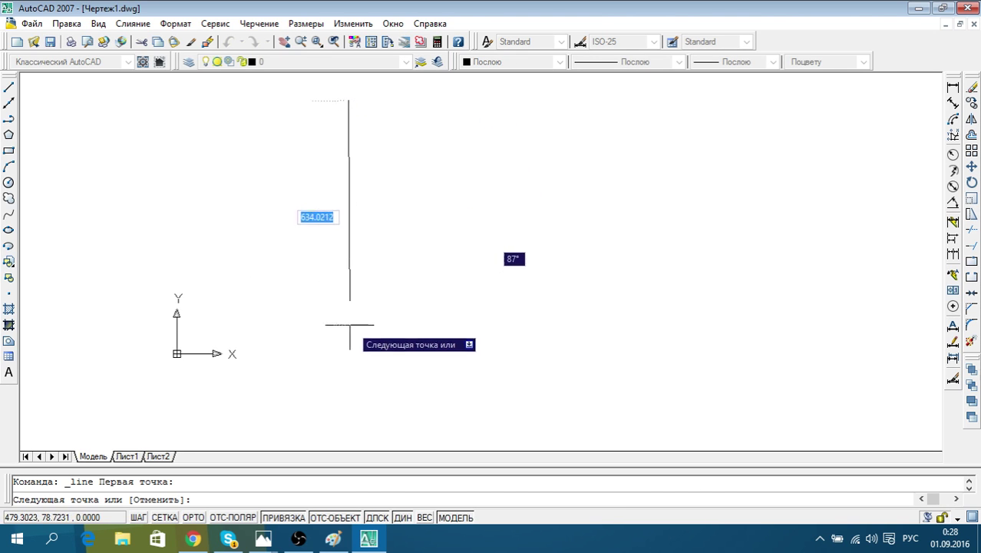
{"action": "key", "text": "F8"}
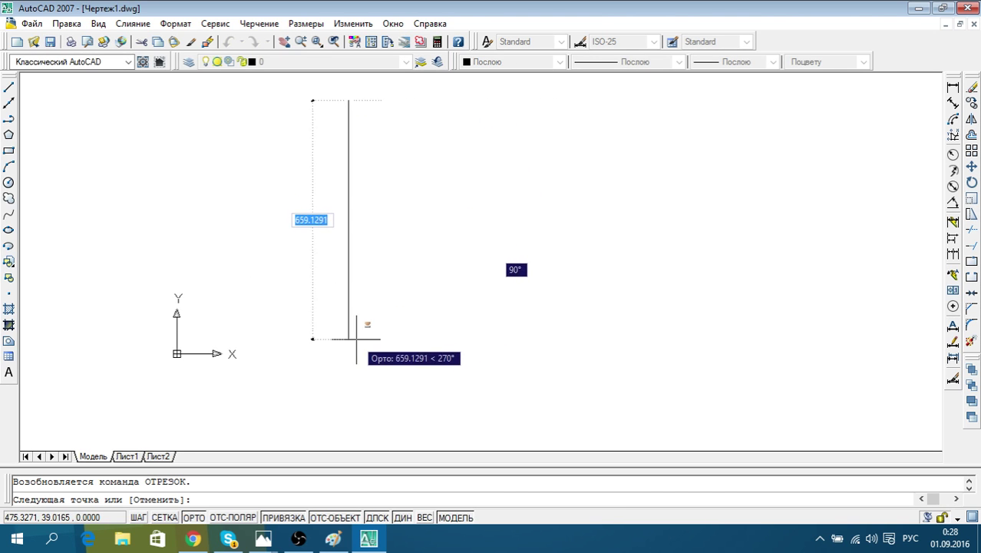
{"action": "left_click", "coordinate": [356, 338]}
{"action": "key", "text": "F8"}
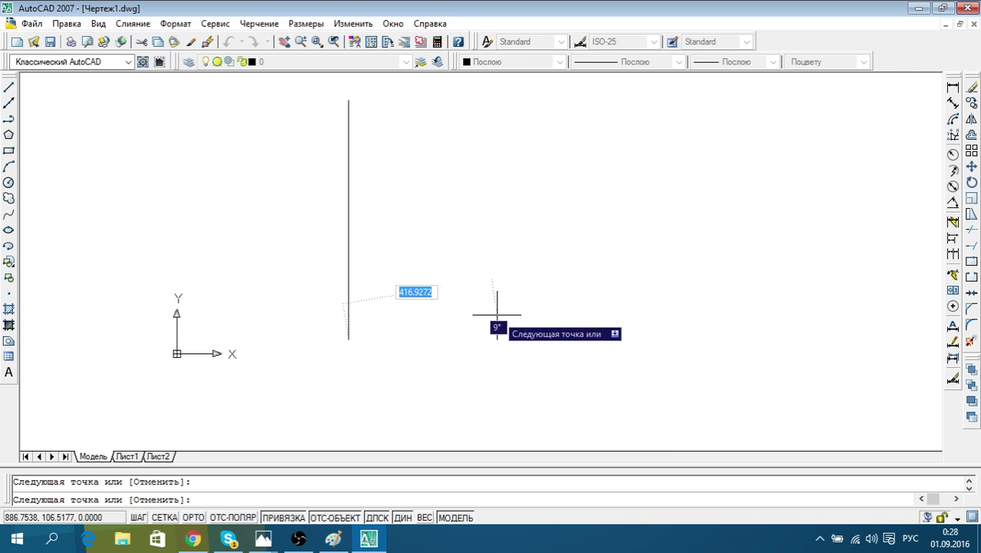
{"action": "key", "text": "Escape"}
{"action": "middle_click_drag", "start_coordinate": [437, 334], "coordinate": [427, 244]}
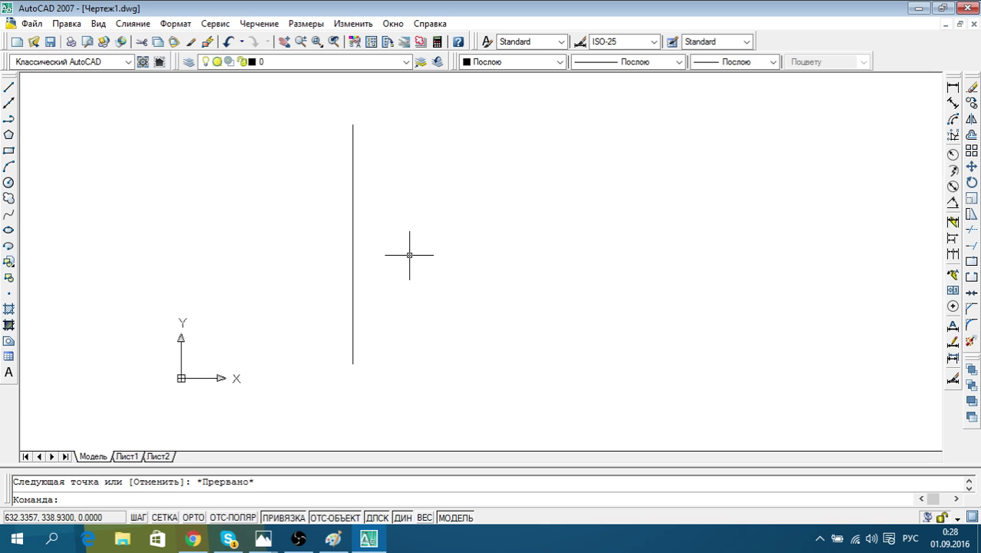
Stretch the vertical line's top grip upward to lengthen it
{"action": "left_click", "coordinate": [352, 211]}
{"action": "middle_click_drag", "start_coordinate": [449, 239], "coordinate": [452, 298]}
{"action": "scroll", "coordinate": [452, 298], "scroll_direction": "down", "scroll_amount": 1}
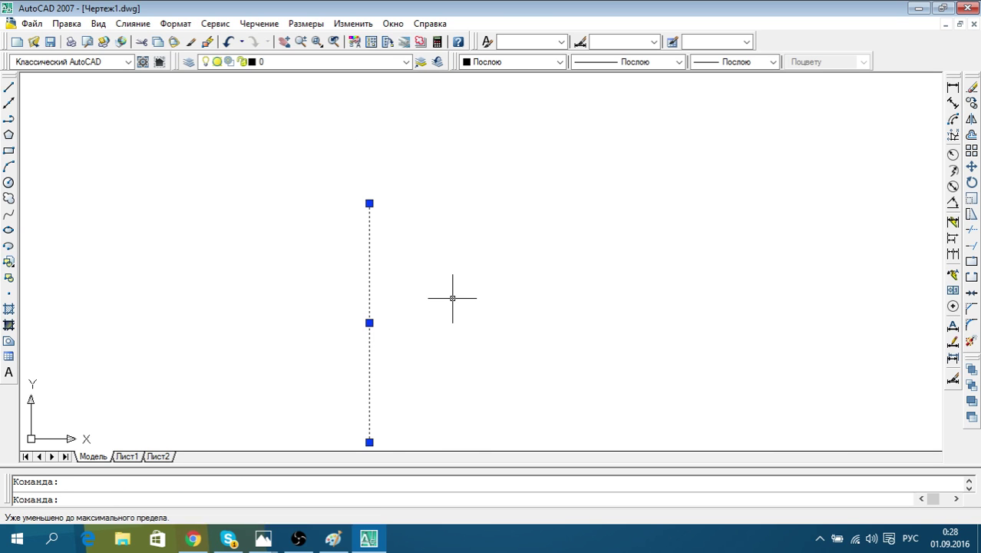
{"action": "left_click", "coordinate": [369, 203]}
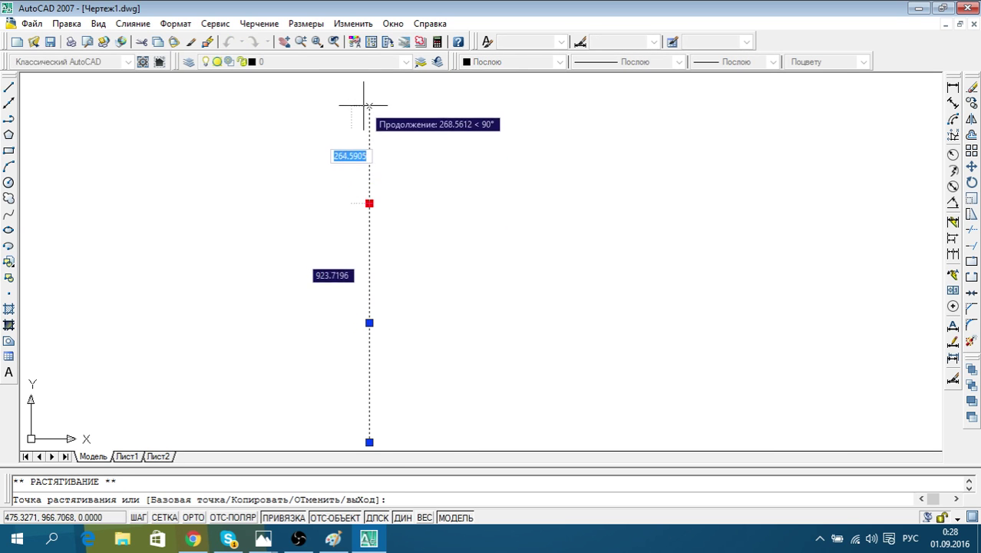
{"action": "left_click", "coordinate": [363, 101]}
{"action": "key", "text": "Escape"}
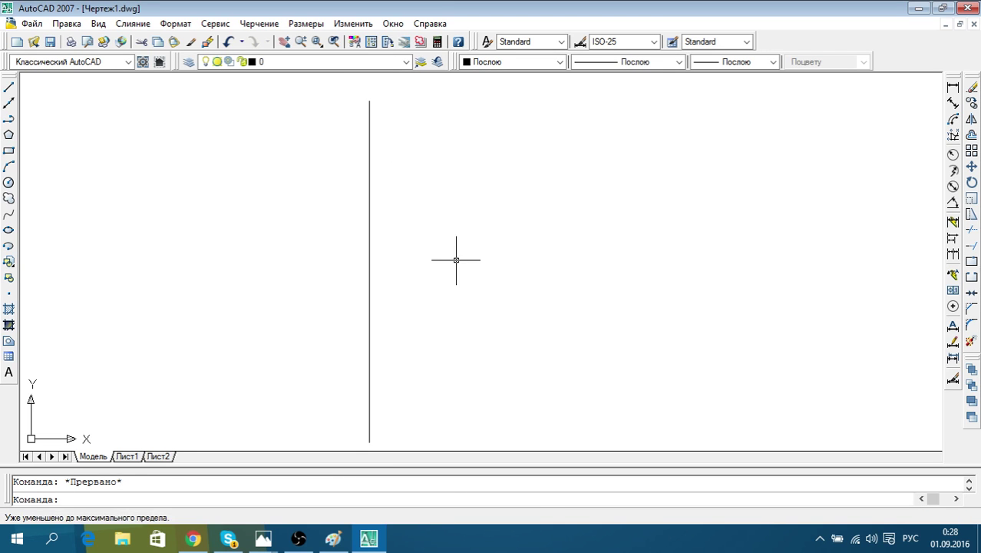
{"action": "middle_click_drag", "start_coordinate": [456, 260], "coordinate": [423, 218]}
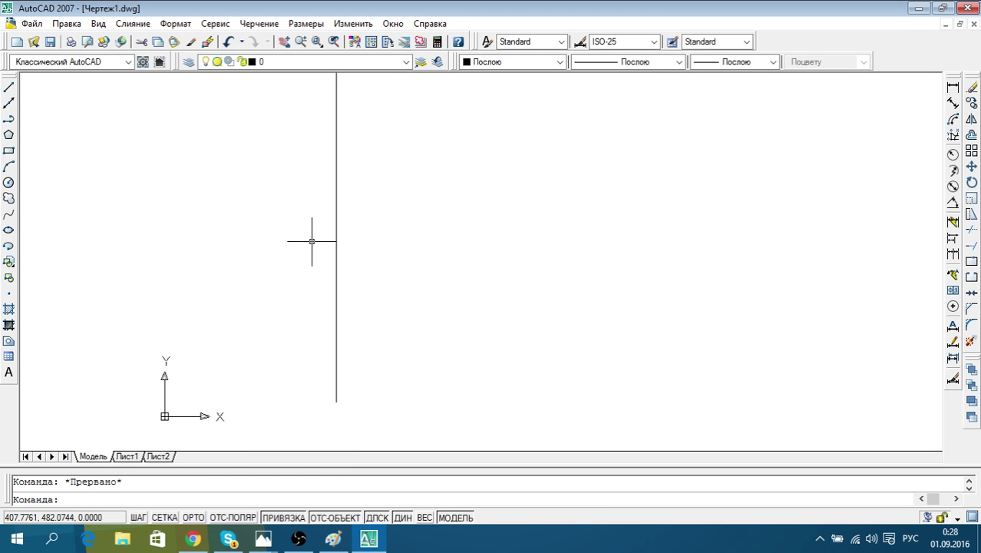
Select and deselect the lengthened vertical line a few times to check it
{"action": "middle_click_drag", "start_coordinate": [420, 266], "coordinate": [419, 279]}
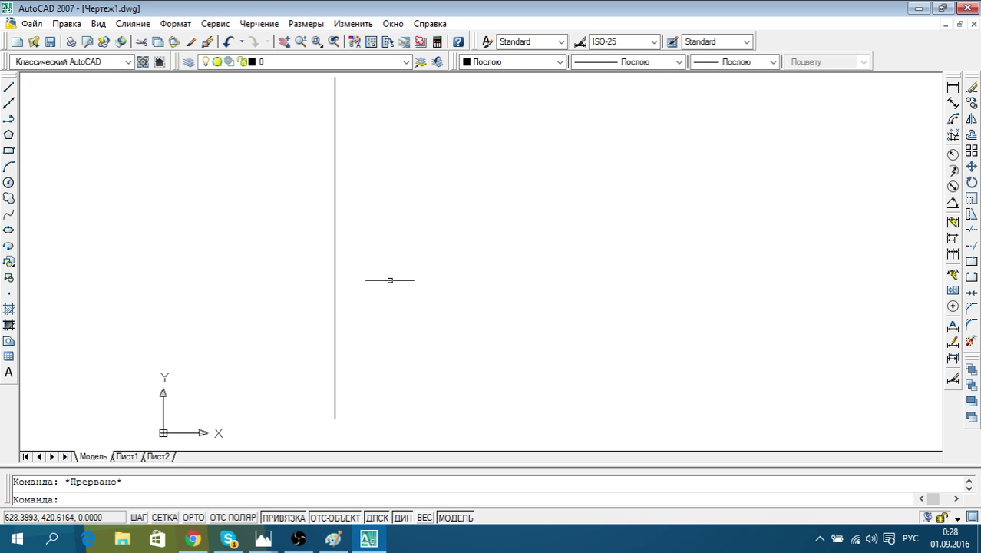
{"action": "left_click", "coordinate": [334, 271]}
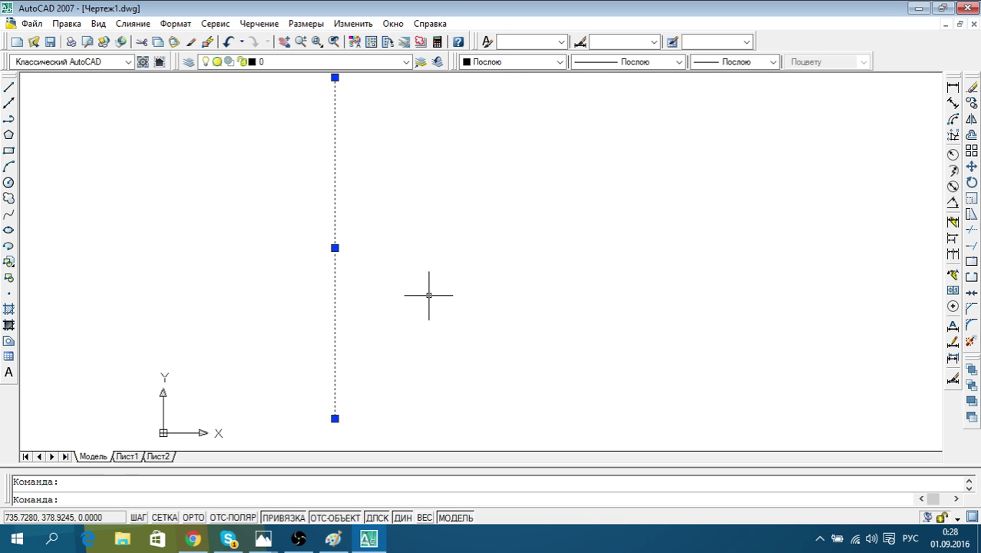
{"action": "key", "text": "Escape"}
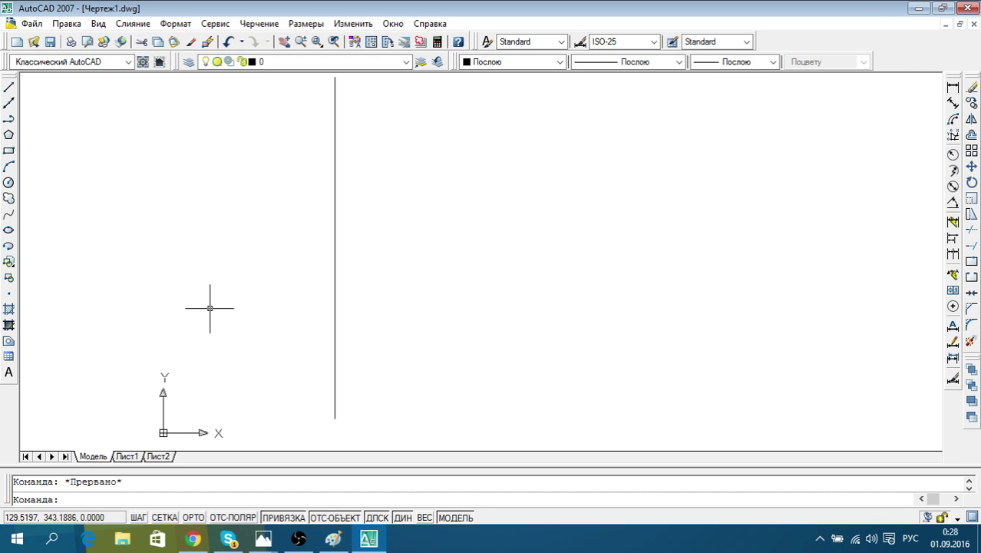
{"action": "scroll", "coordinate": [247, 270], "scroll_direction": "down", "scroll_amount": 3}
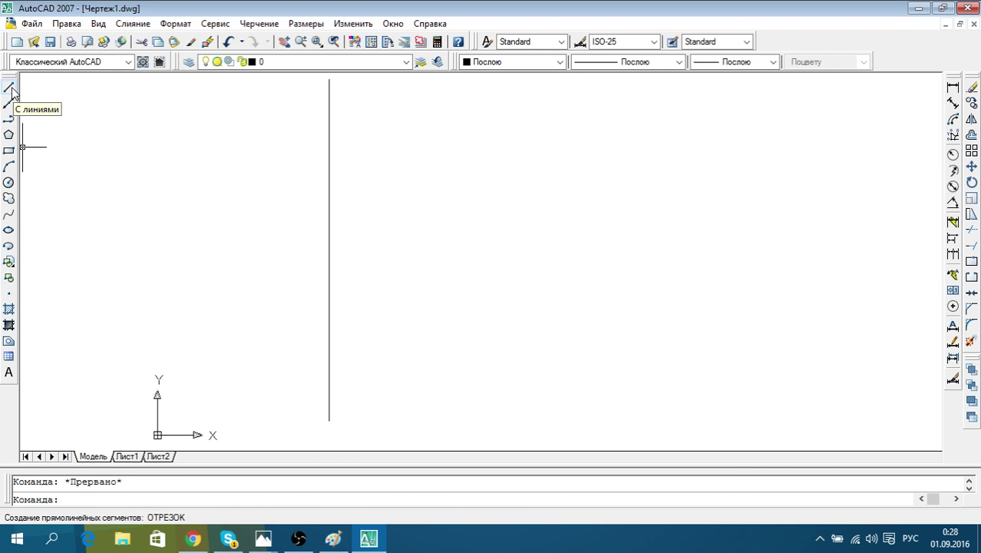
{"action": "left_click", "coordinate": [330, 215]}
{"action": "key", "text": "Escape"}
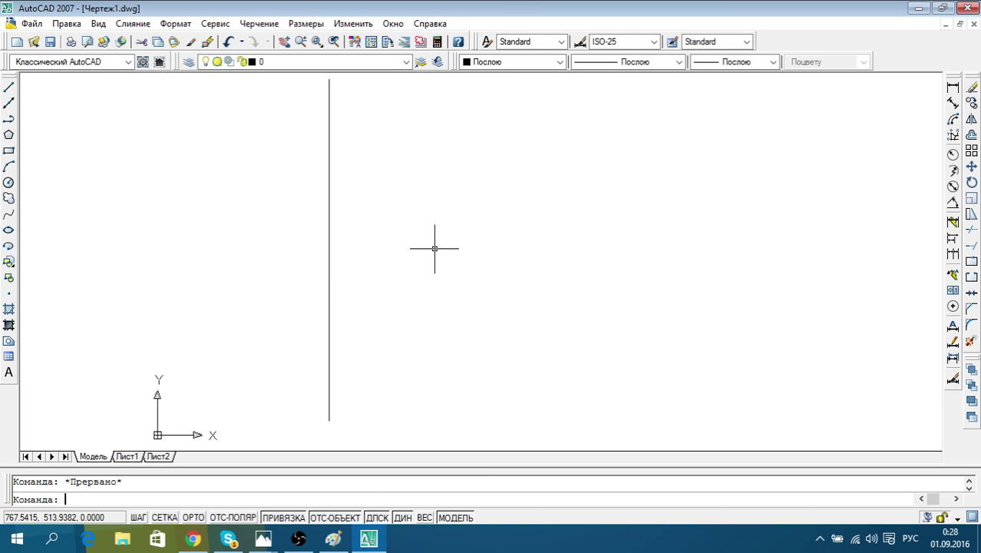
{"action": "left_click", "coordinate": [329, 304]}
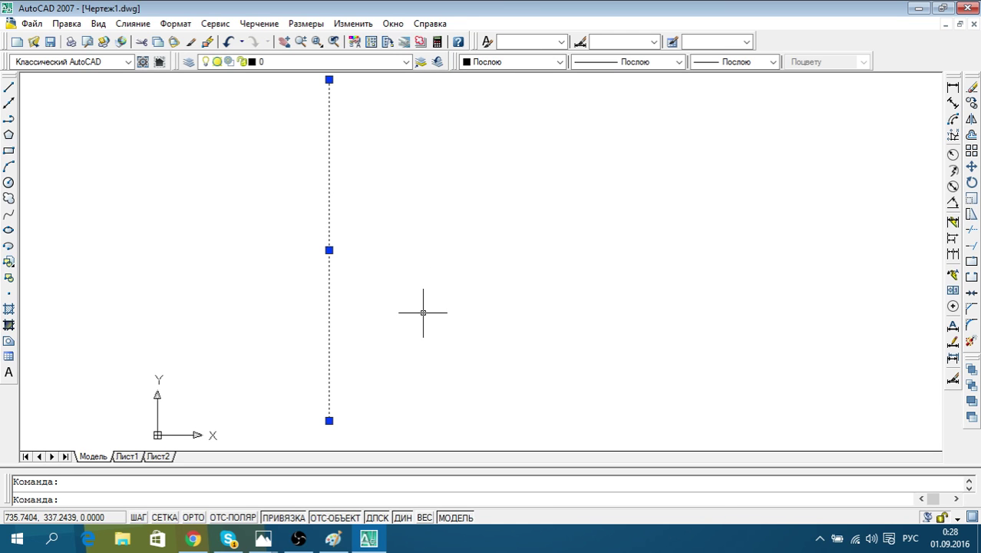
{"action": "key", "text": "Escape"}
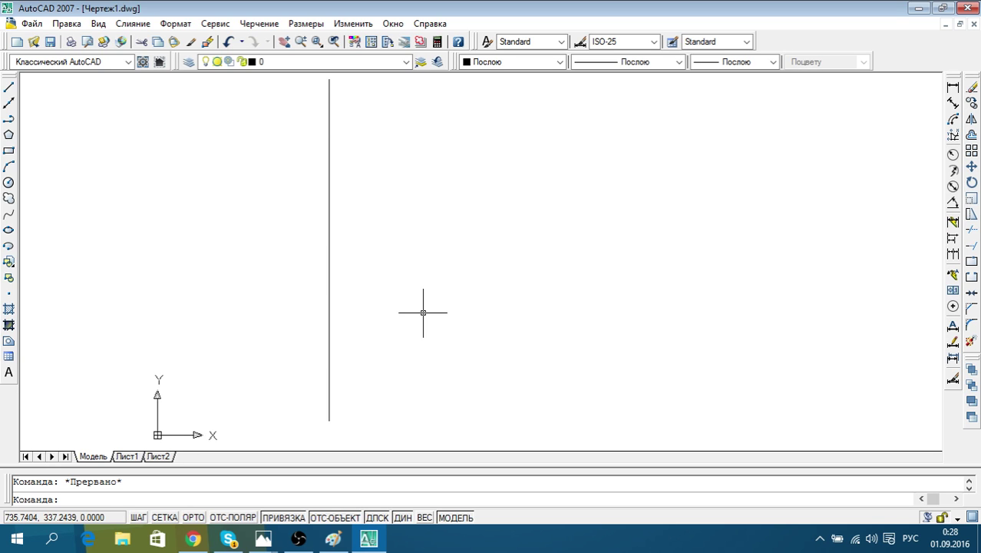
{"action": "left_click", "coordinate": [185, 518]}
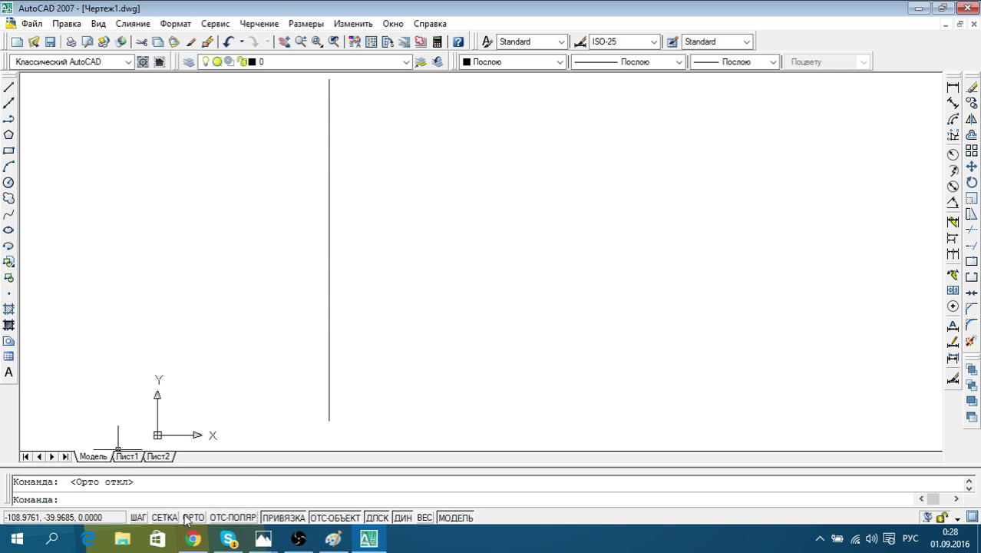
{"action": "left_click", "coordinate": [185, 518]}
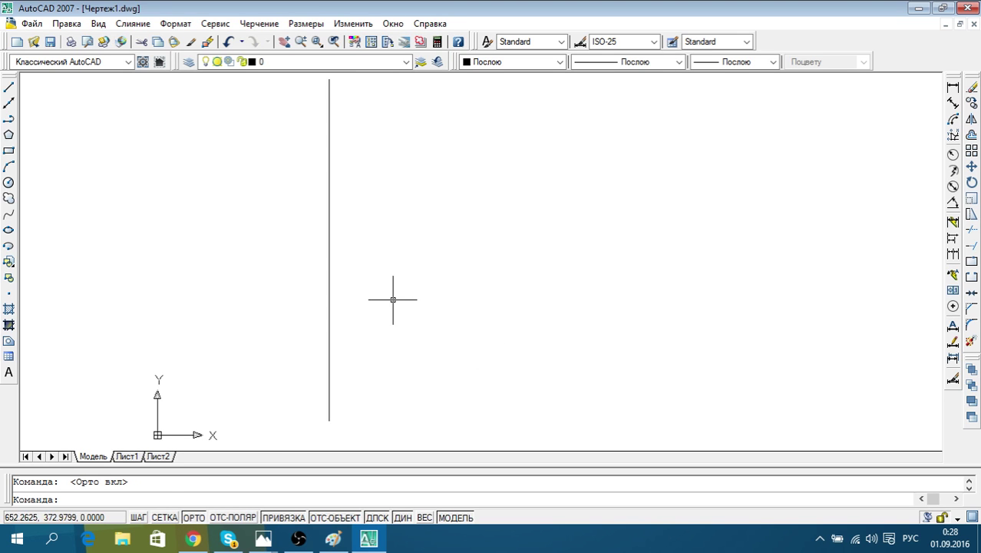
{"action": "left_click", "coordinate": [10, 86]}
{"action": "left_click", "coordinate": [438, 160]}
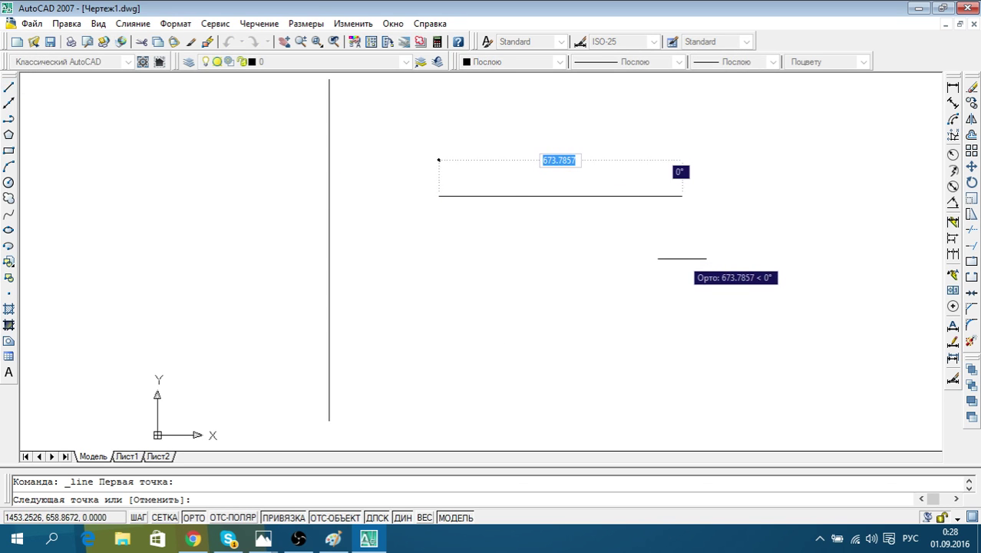
{"action": "left_click", "coordinate": [681, 261]}
{"action": "left_click", "coordinate": [682, 309]}
{"action": "left_click", "coordinate": [543, 310]}
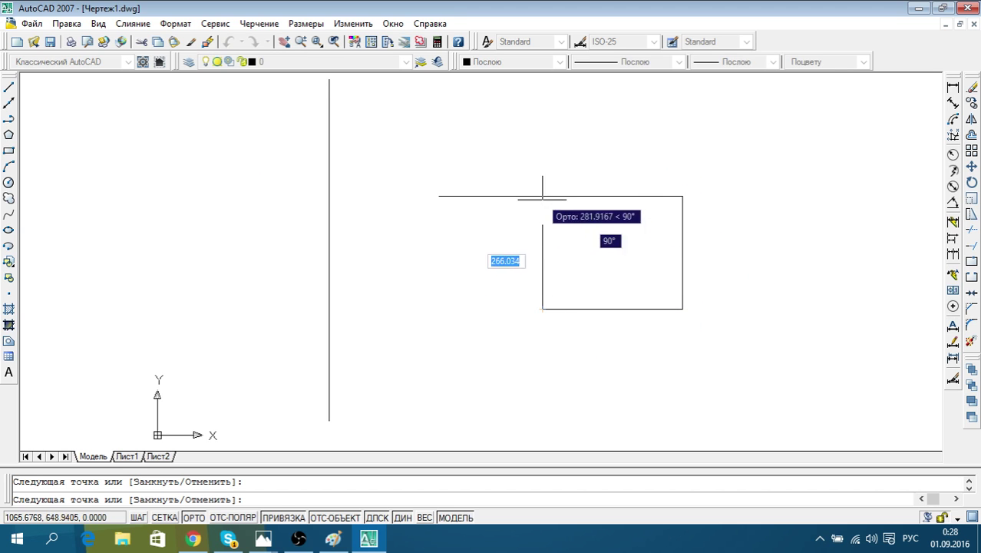
{"action": "left_click", "coordinate": [543, 167]}
{"action": "left_click", "coordinate": [438, 195]}
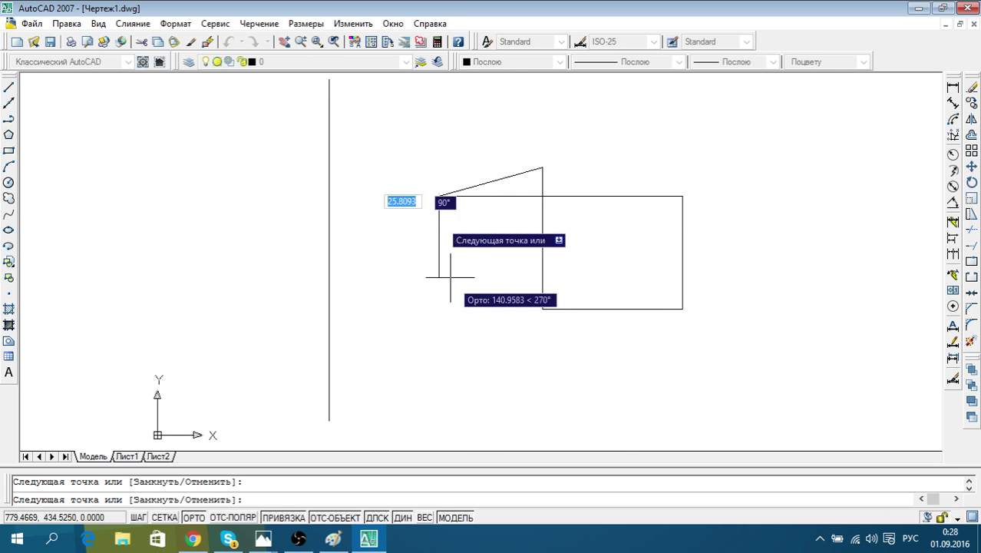
{"action": "right_click", "coordinate": [459, 290]}
{"action": "key", "text": "Escape"}
{"action": "key", "text": "Escape"}
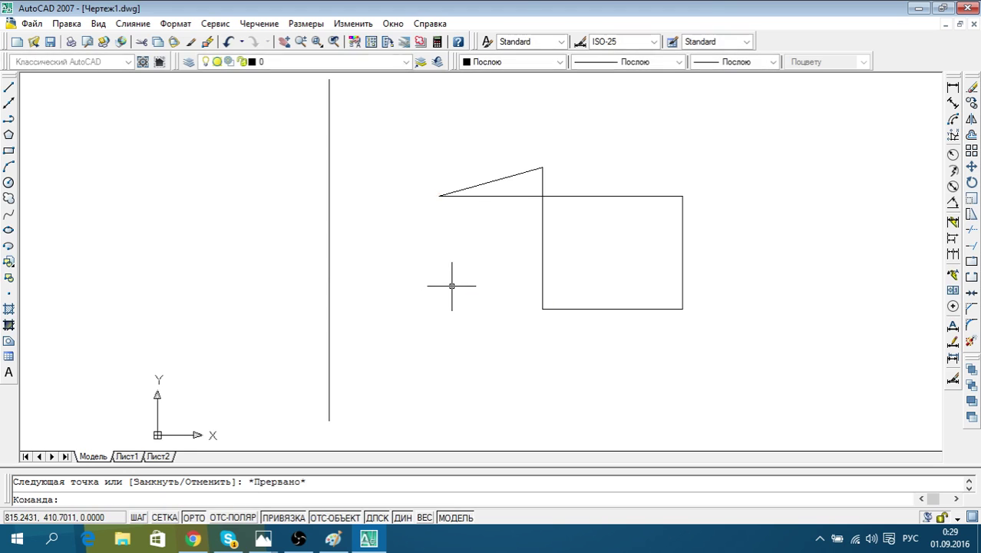
{"action": "left_click", "coordinate": [489, 185]}
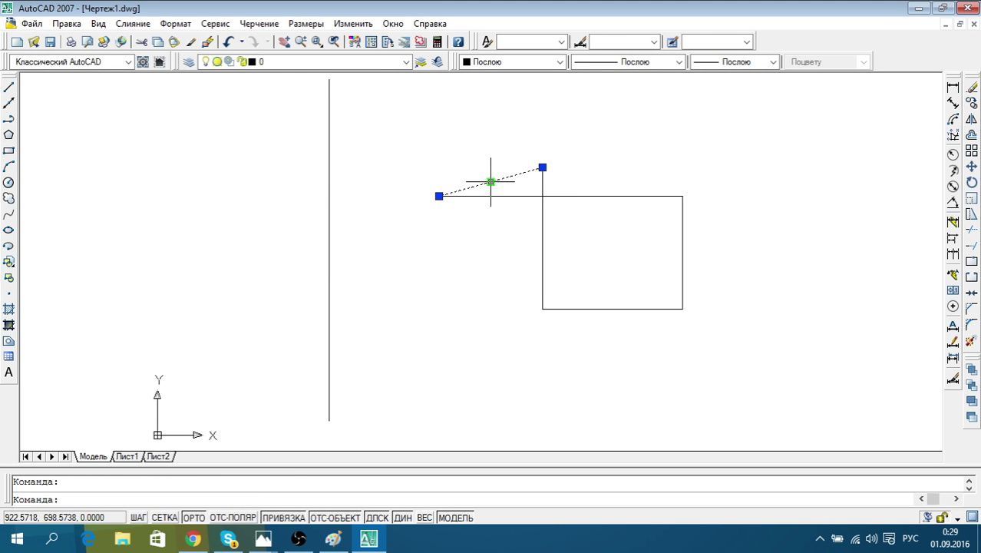
{"action": "key", "text": "Delete"}
{"action": "left_click", "coordinate": [722, 342]}
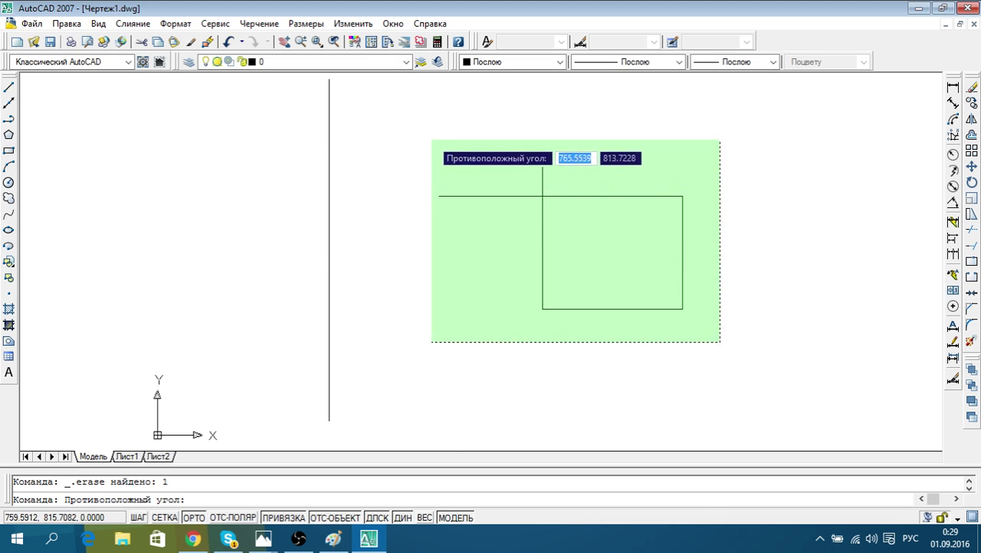
{"action": "left_click", "coordinate": [431, 141]}
{"action": "key", "text": "Delete"}
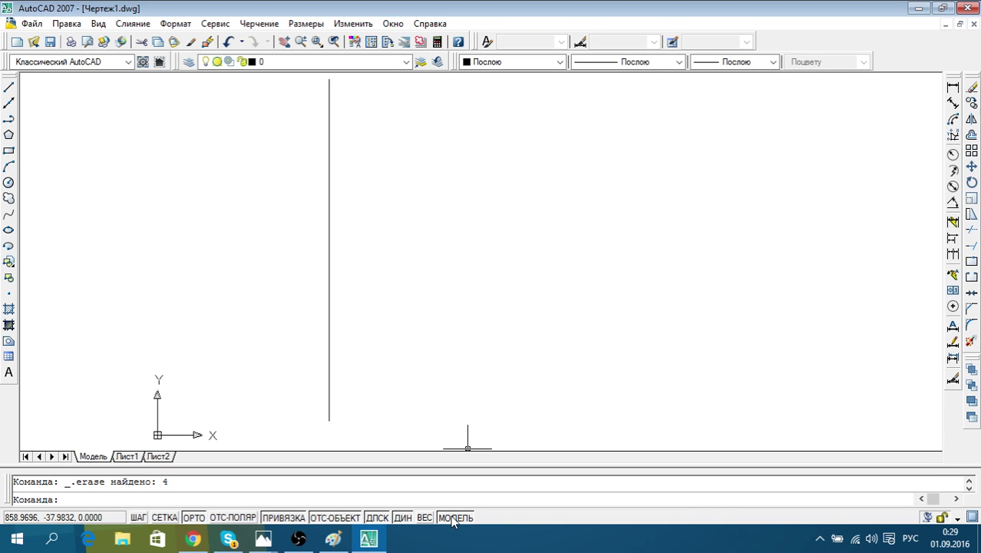
{"action": "right_click", "coordinate": [356, 524]}
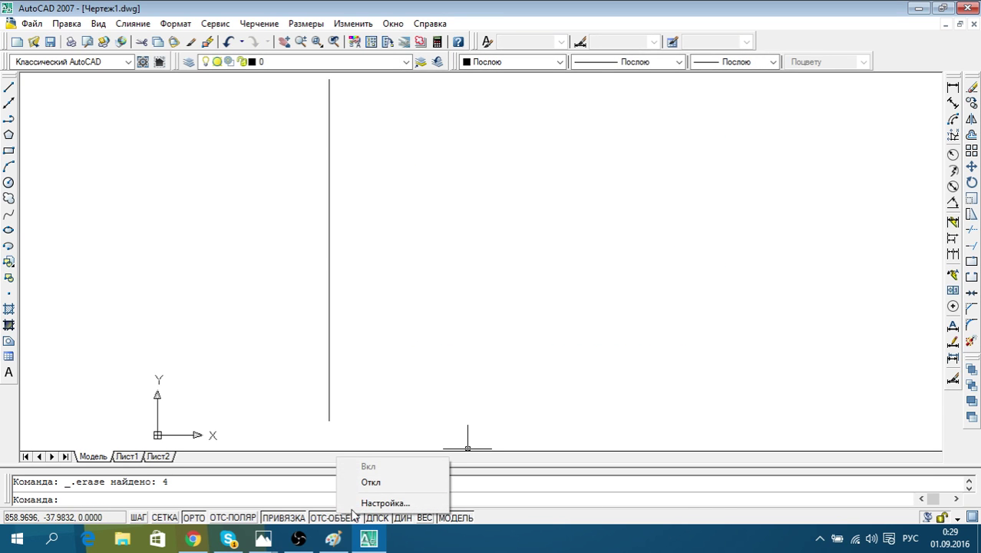
{"action": "left_click", "coordinate": [380, 502]}
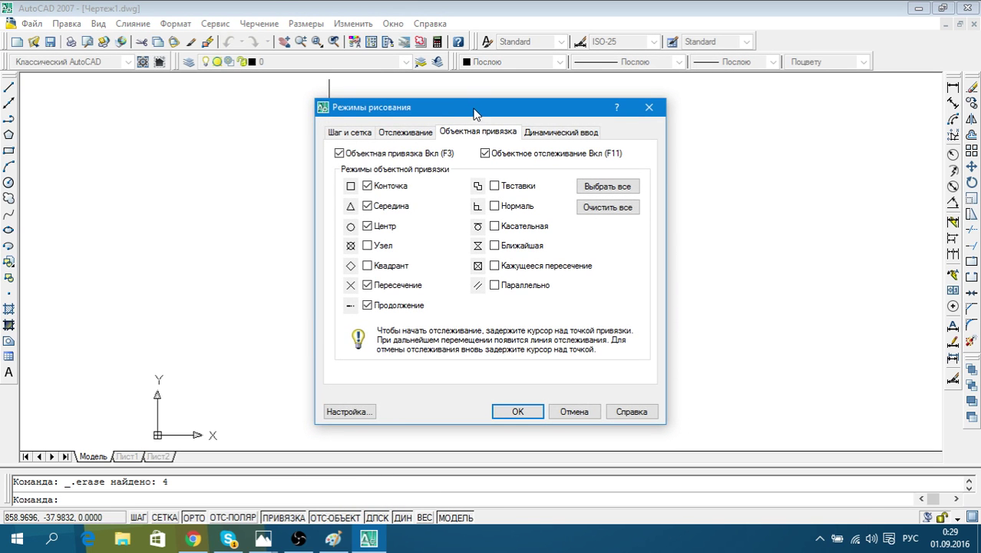
{"action": "left_click_drag", "start_coordinate": [475, 114], "coordinate": [550, 110]}
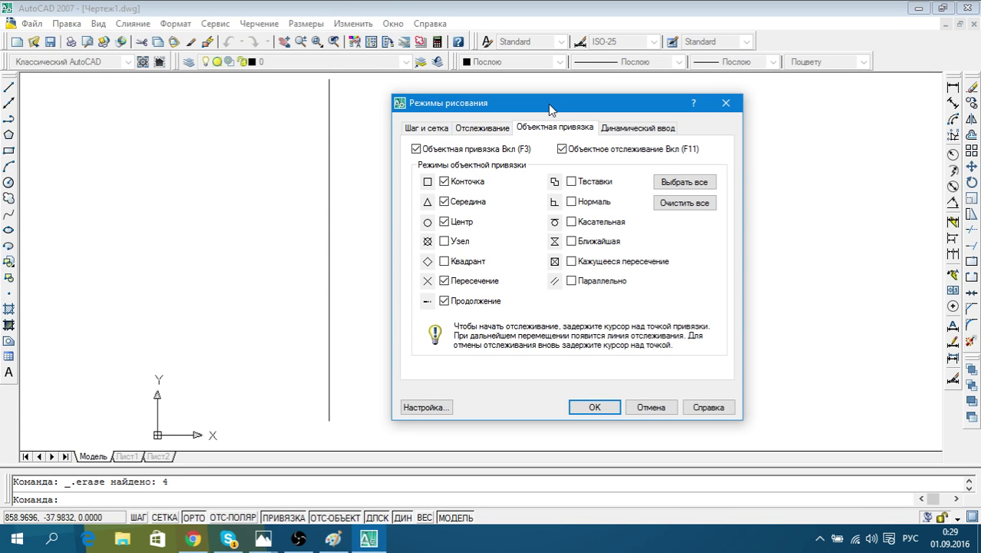
{"action": "left_click_drag", "start_coordinate": [548, 104], "coordinate": [552, 99]}
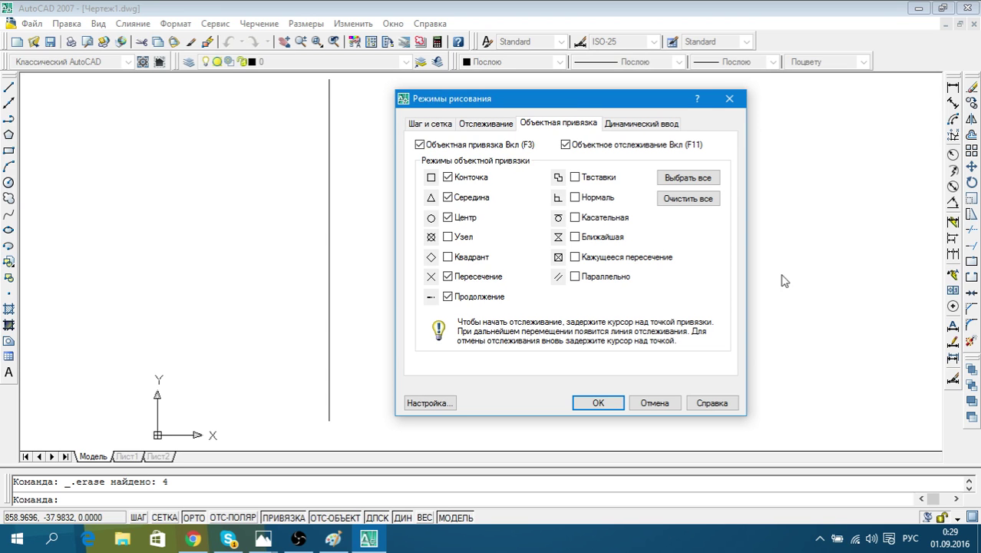
{"action": "left_click_drag", "start_coordinate": [594, 103], "coordinate": [628, 102]}
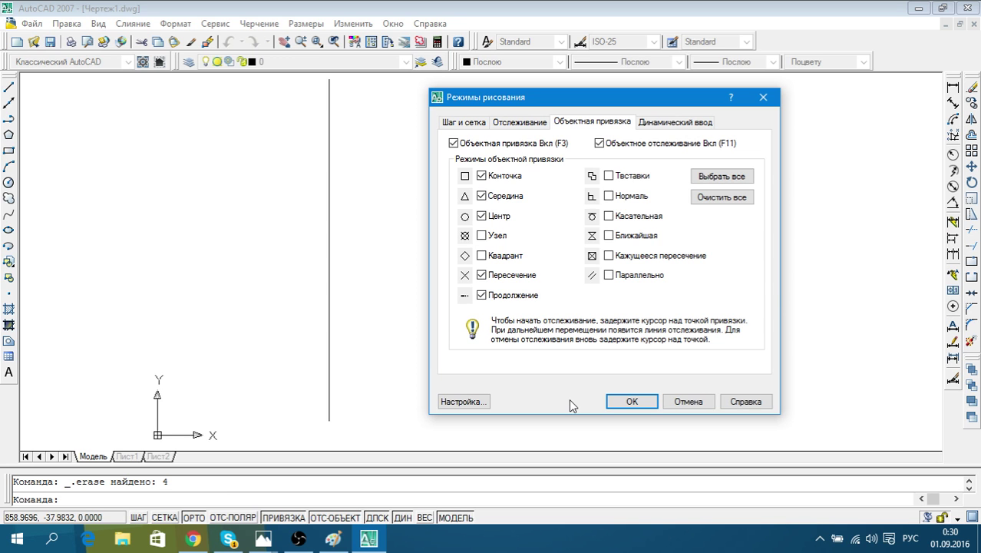
{"action": "left_click", "coordinate": [652, 404]}
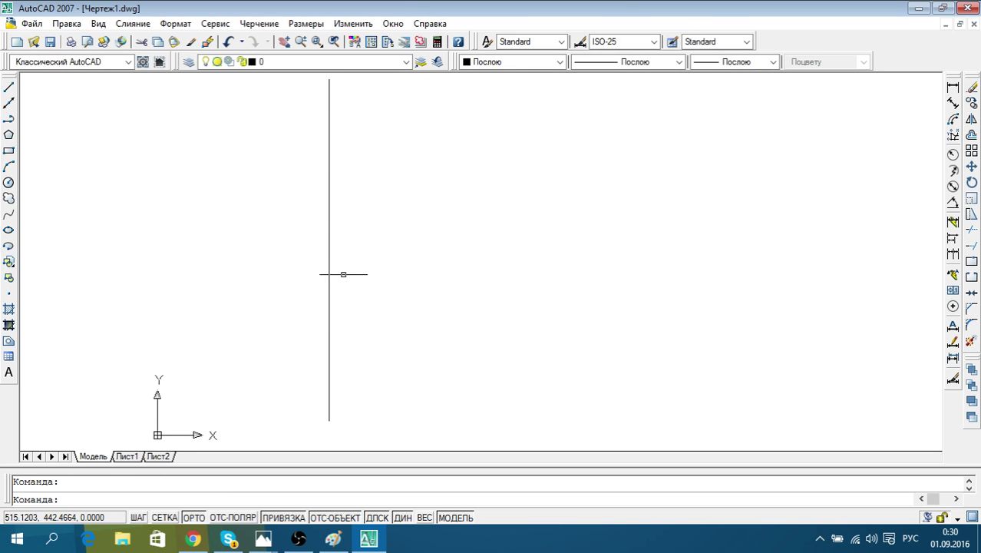
Colour the vertical line Фиолетовый (violet) from the colour list
{"action": "left_click", "coordinate": [331, 269]}
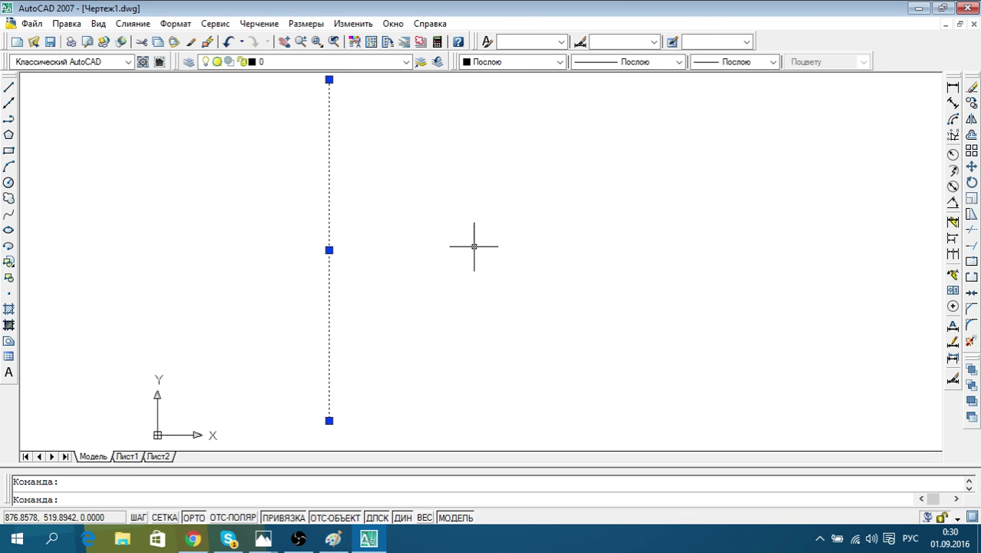
{"action": "middle_click_drag", "start_coordinate": [473, 244], "coordinate": [470, 252]}
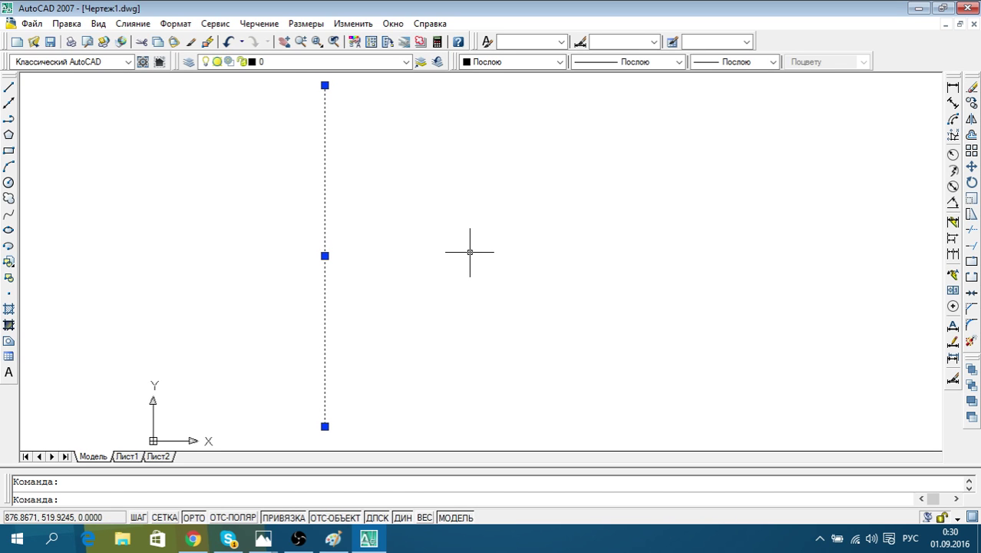
{"action": "left_click", "coordinate": [561, 63]}
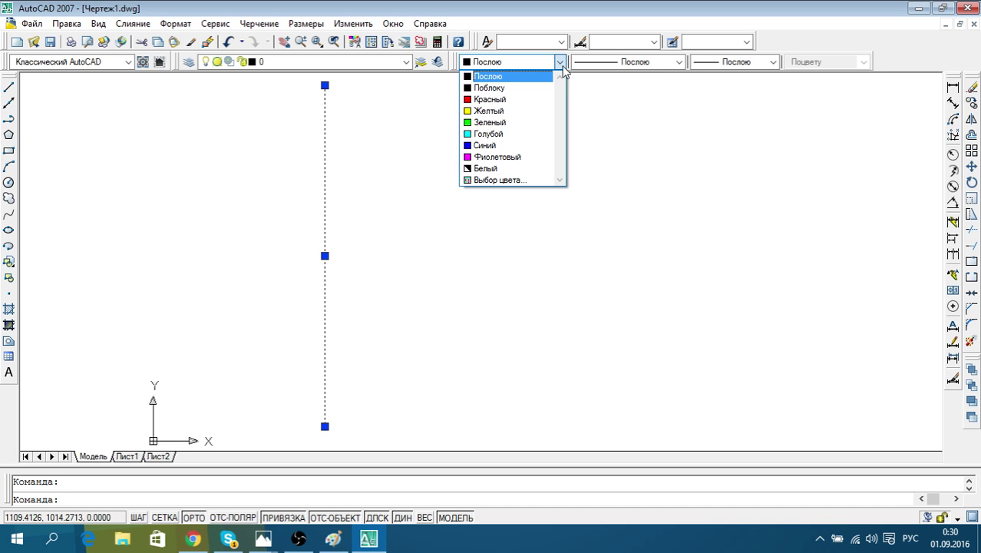
{"action": "left_click", "coordinate": [497, 157]}
{"action": "left_click", "coordinate": [478, 210]}
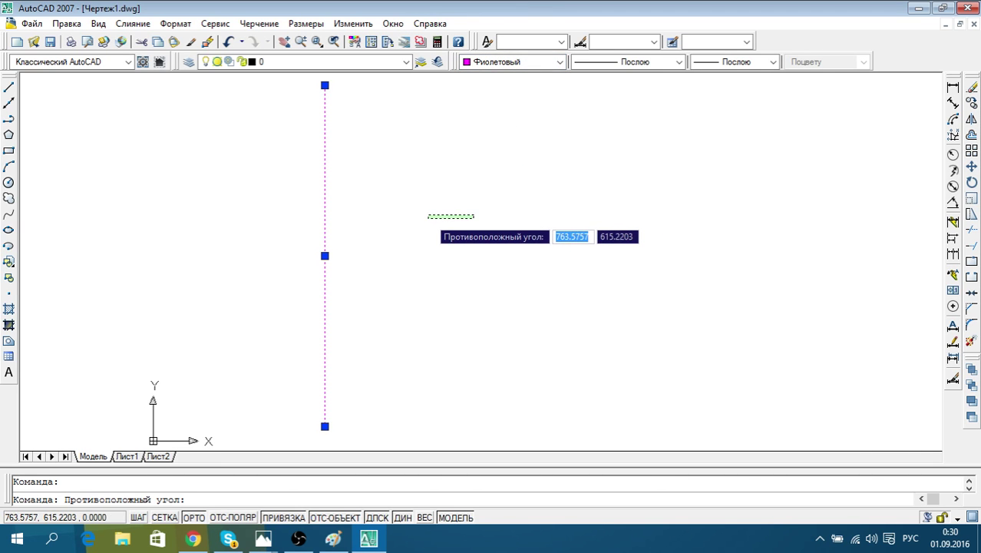
{"action": "key", "text": "Escape"}
{"action": "middle_click_drag", "start_coordinate": [434, 219], "coordinate": [446, 216]}
{"action": "key", "text": "Escape"}
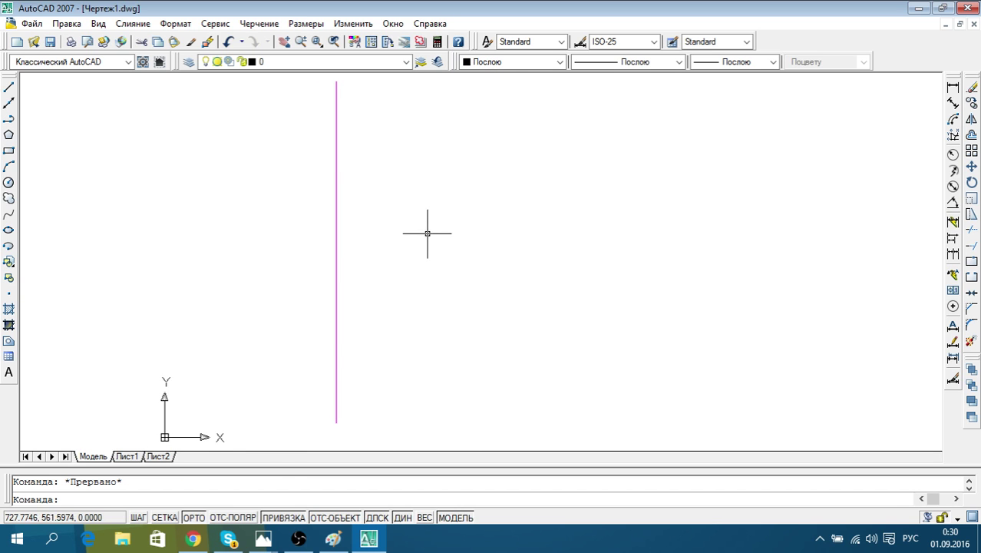
Crossing-select the violet line and browse the linetype and lineweight lists without changing them
{"action": "left_click", "coordinate": [430, 223]}
{"action": "left_click", "coordinate": [284, 215]}
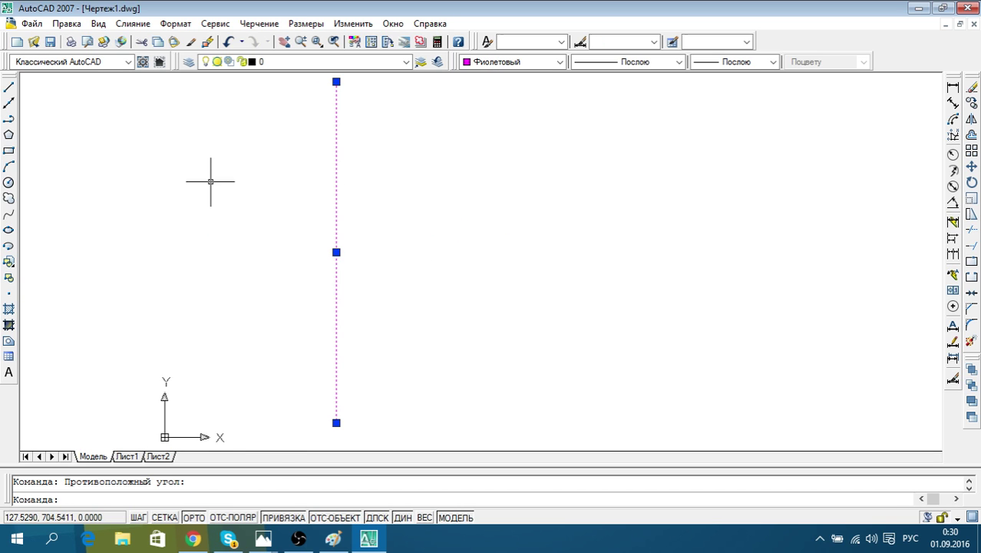
{"action": "left_click", "coordinate": [679, 63]}
{"action": "left_click", "coordinate": [679, 65]}
{"action": "left_click", "coordinate": [773, 63]}
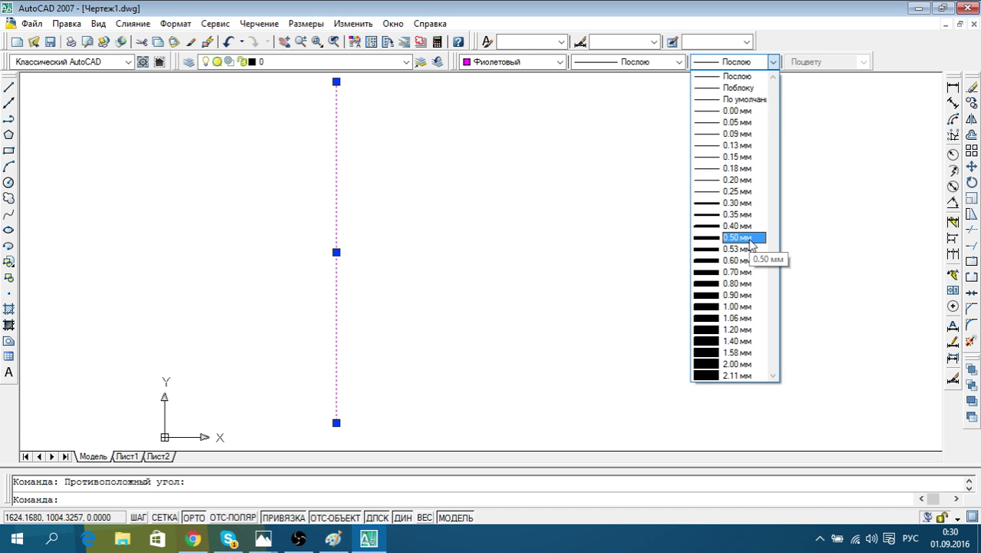
{"action": "left_click", "coordinate": [866, 213]}
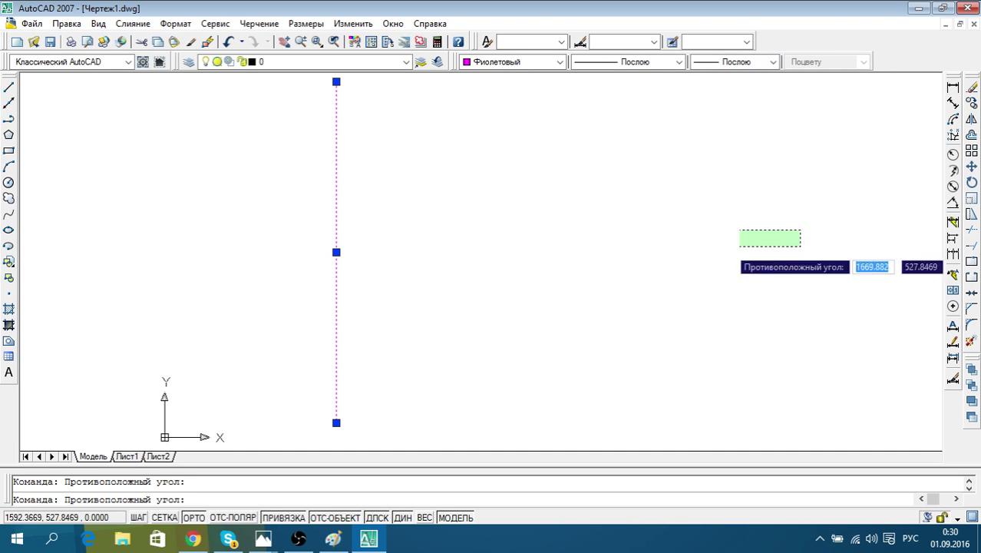
{"action": "key", "text": "Escape"}
{"action": "key", "text": "Escape"}
Reselect the violet axis and show its linetype choices: Послою, Поблоку, Continuous, Другой
{"action": "left_click", "coordinate": [269, 259]}
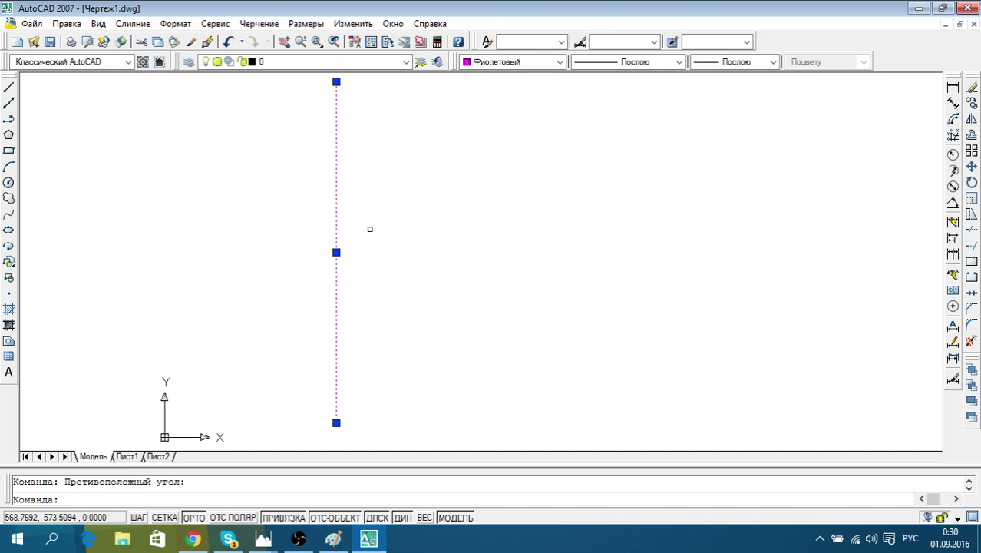
{"action": "left_click", "coordinate": [771, 61]}
{"action": "left_click", "coordinate": [769, 62]}
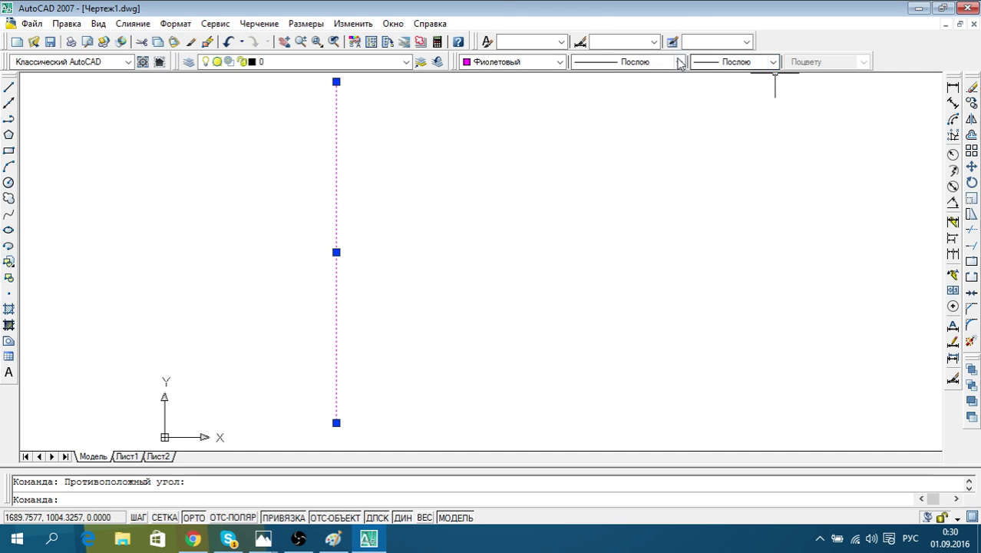
{"action": "left_click", "coordinate": [679, 61]}
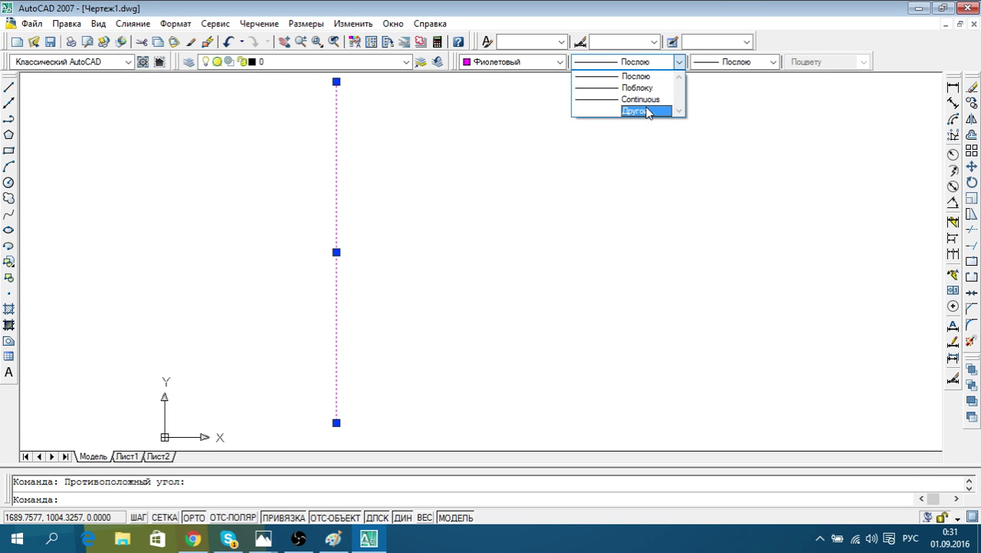
Load the JIS_08_15 dash-dot linetype through the Linetype Manager
{"action": "left_click", "coordinate": [648, 110]}
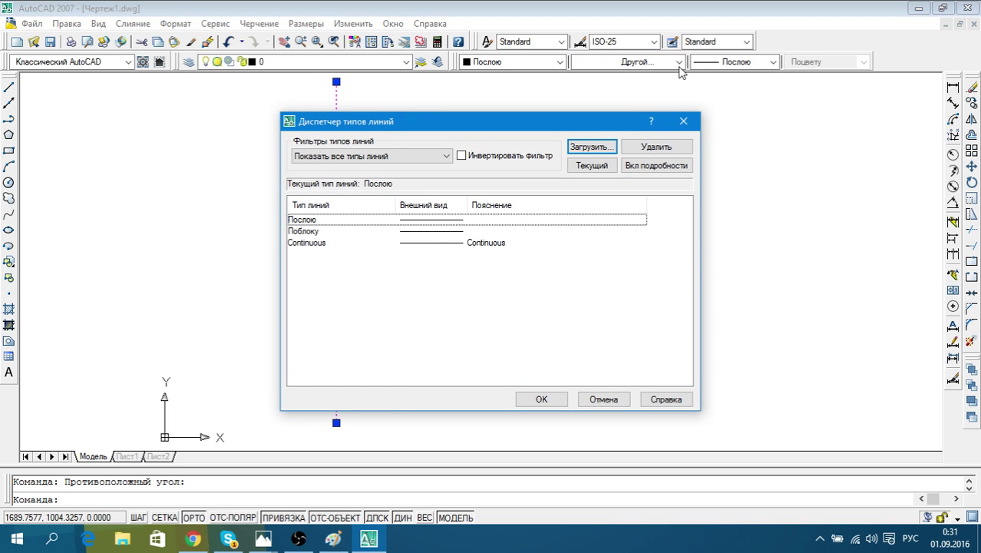
{"action": "mouse_move", "coordinate": [447, 123]}
{"action": "left_mouse_down"}
{"action": "mouse_move", "coordinate": [578, 113]}
{"action": "mouse_move", "coordinate": [575, 104]}
{"action": "left_mouse_up"}
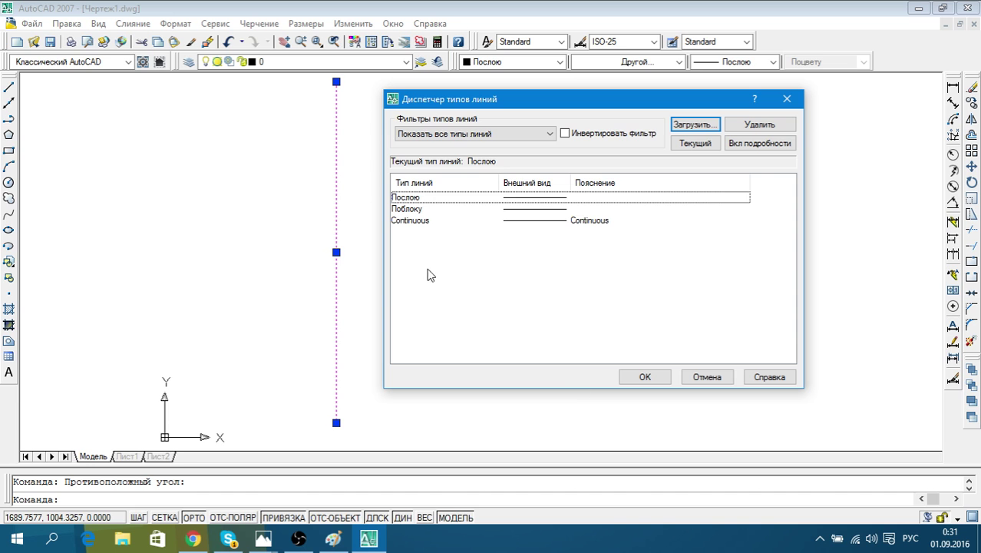
{"action": "left_click", "coordinate": [703, 126]}
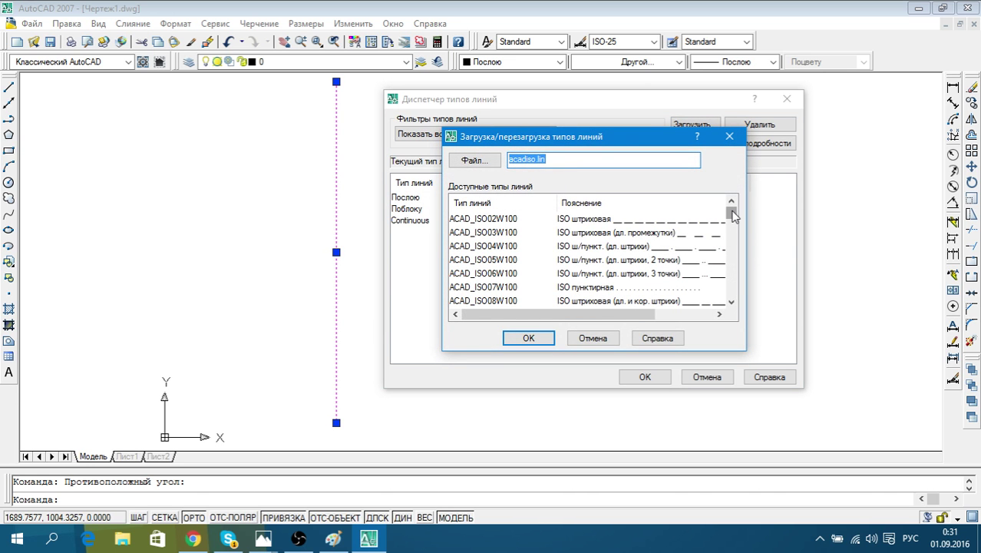
{"action": "left_click_drag", "start_coordinate": [731, 215], "coordinate": [735, 234]}
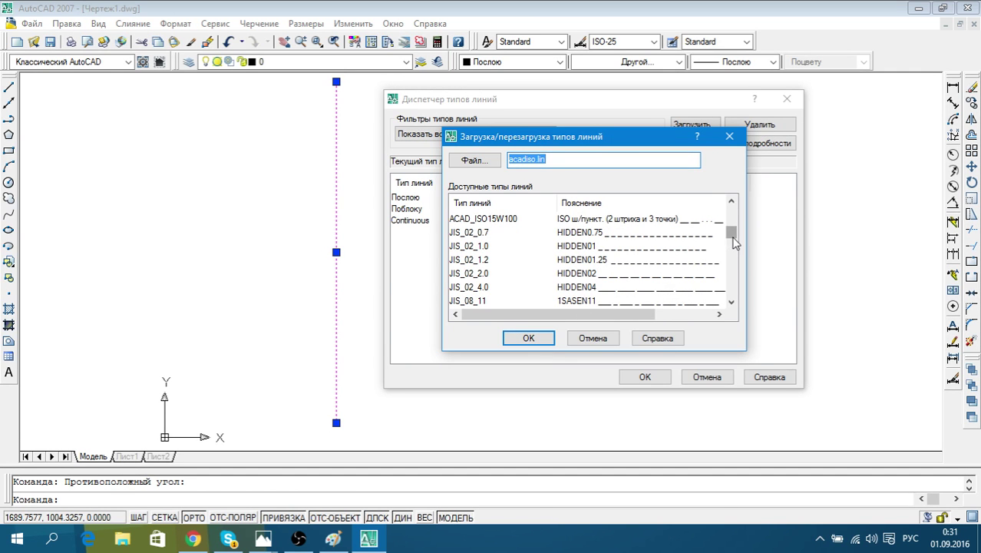
{"action": "left_click_drag", "start_coordinate": [736, 234], "coordinate": [734, 246]}
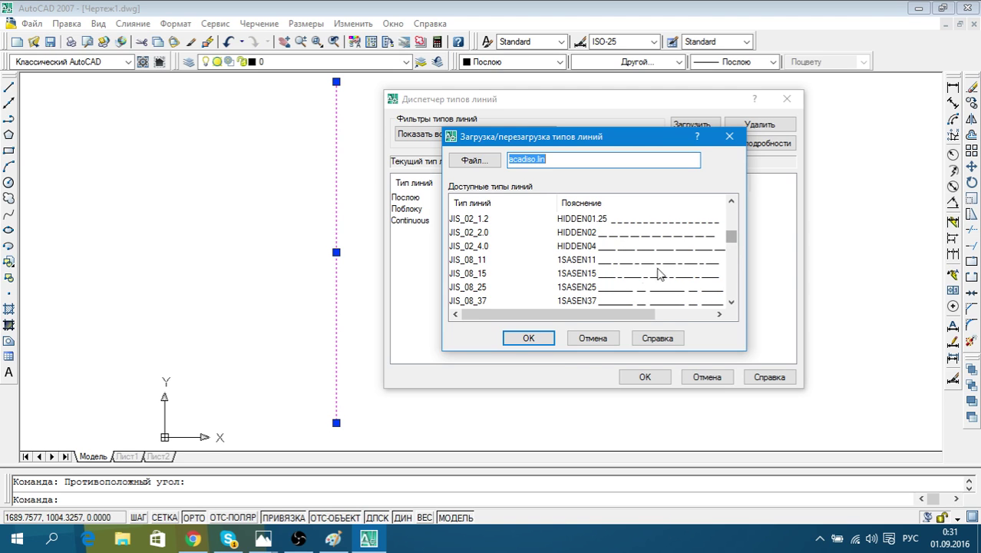
{"action": "left_click", "coordinate": [565, 275]}
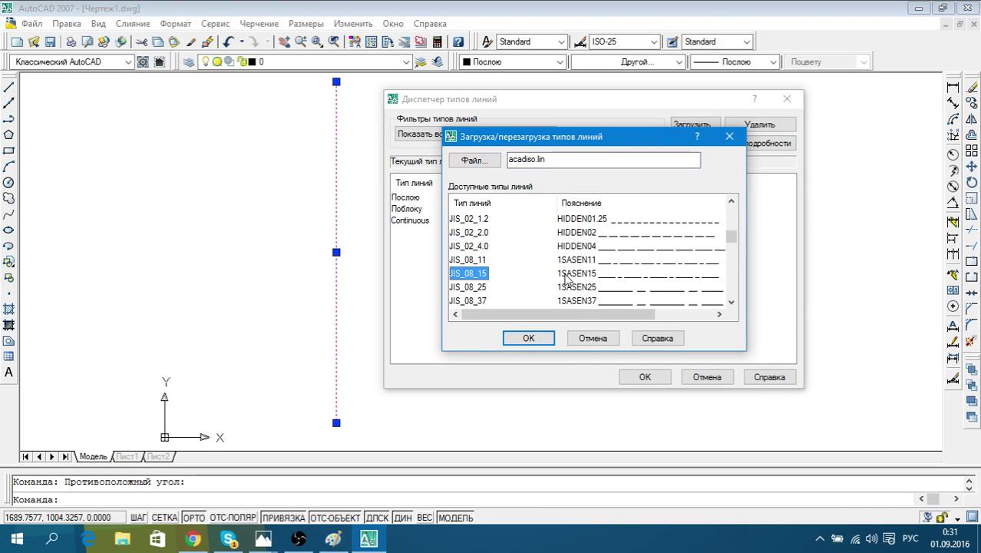
{"action": "left_click", "coordinate": [528, 338]}
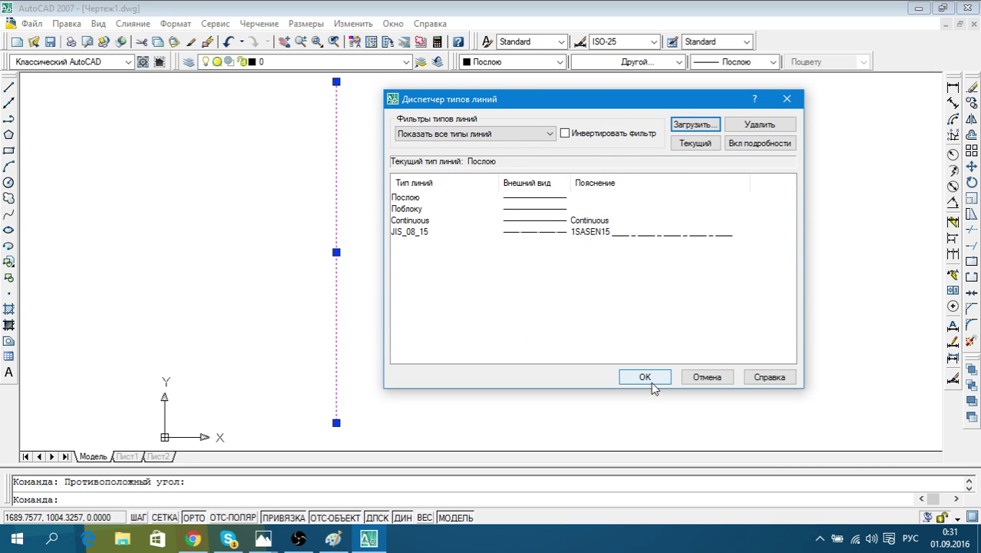
{"action": "left_click", "coordinate": [645, 377]}
Apply the JIS_08_15 linetype to the violet axis line
{"action": "left_click", "coordinate": [336, 245]}
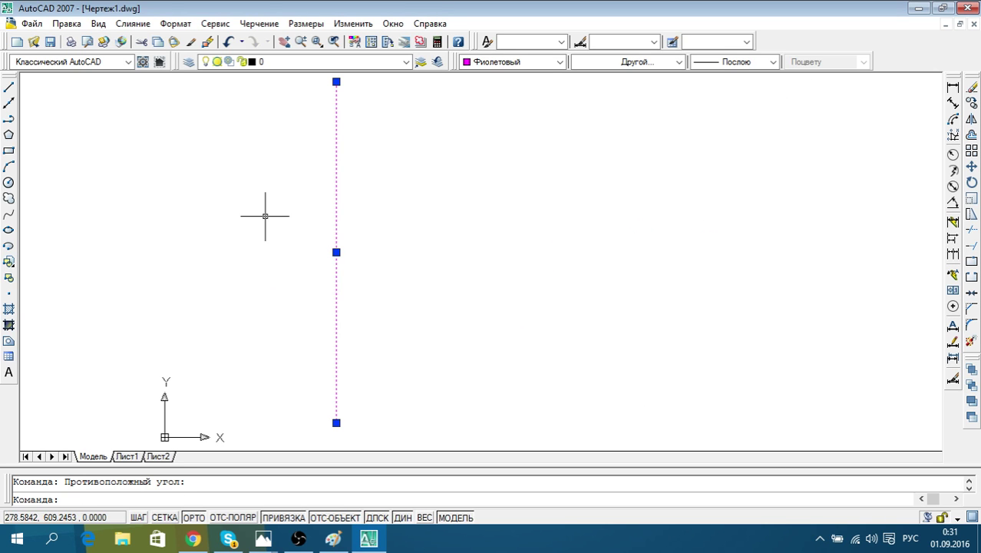
{"action": "left_click", "coordinate": [679, 61]}
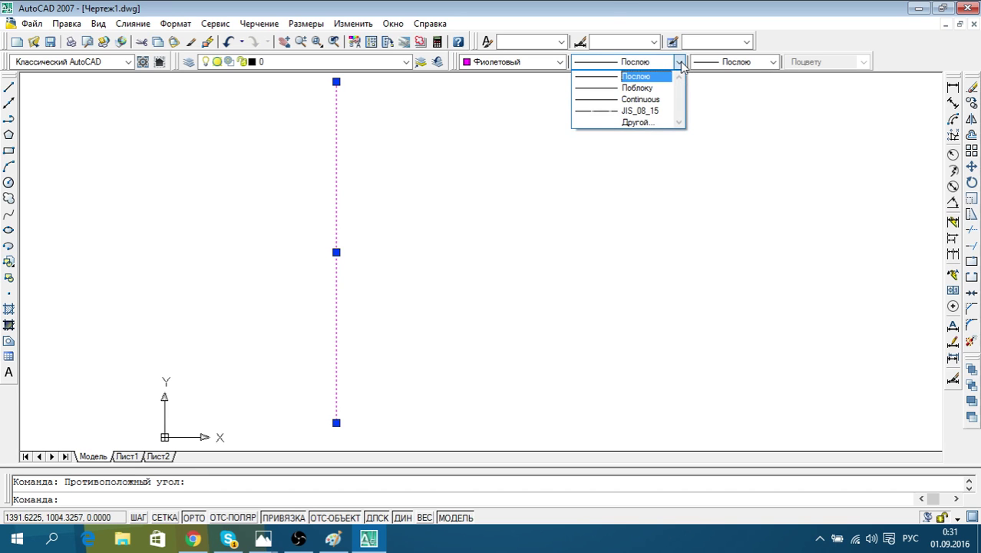
{"action": "left_click", "coordinate": [662, 109]}
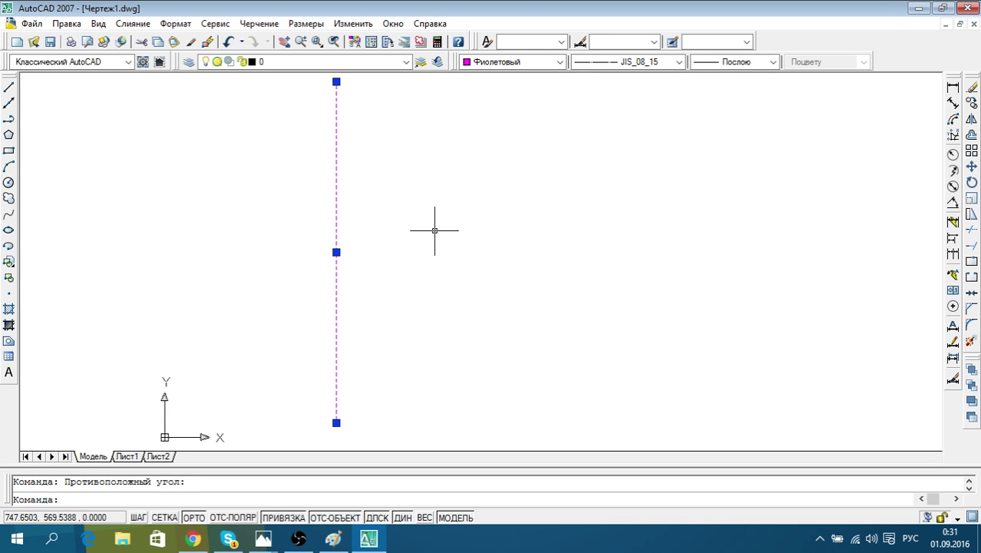
{"action": "key", "text": "Escape"}
Reselect the axis line and confirm it still uses JIS_08_15
{"action": "middle_click_drag", "start_coordinate": [433, 228], "coordinate": [497, 241]}
{"action": "scroll", "coordinate": [497, 246], "scroll_direction": "down", "scroll_amount": 2}
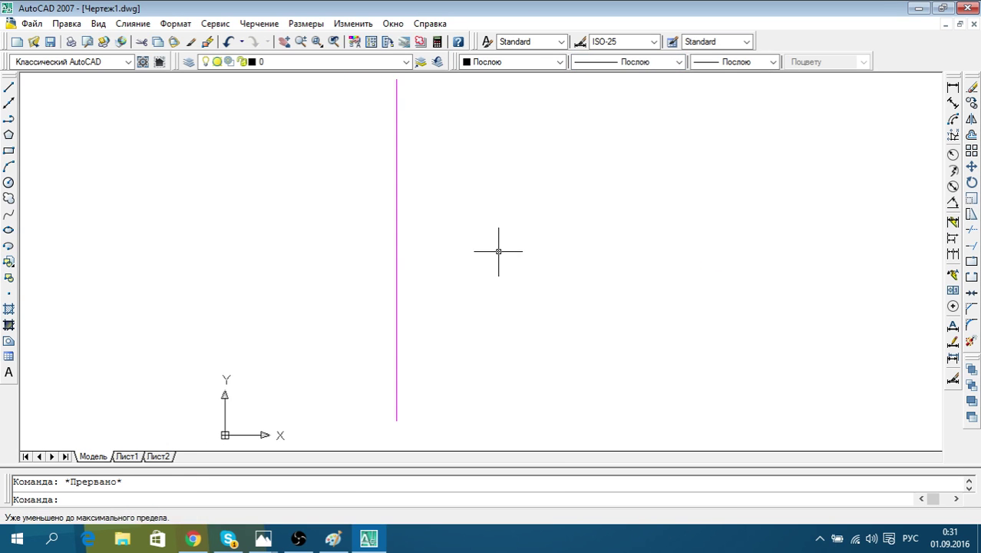
{"action": "left_click", "coordinate": [417, 254]}
{"action": "left_click", "coordinate": [367, 231]}
{"action": "left_click", "coordinate": [678, 61]}
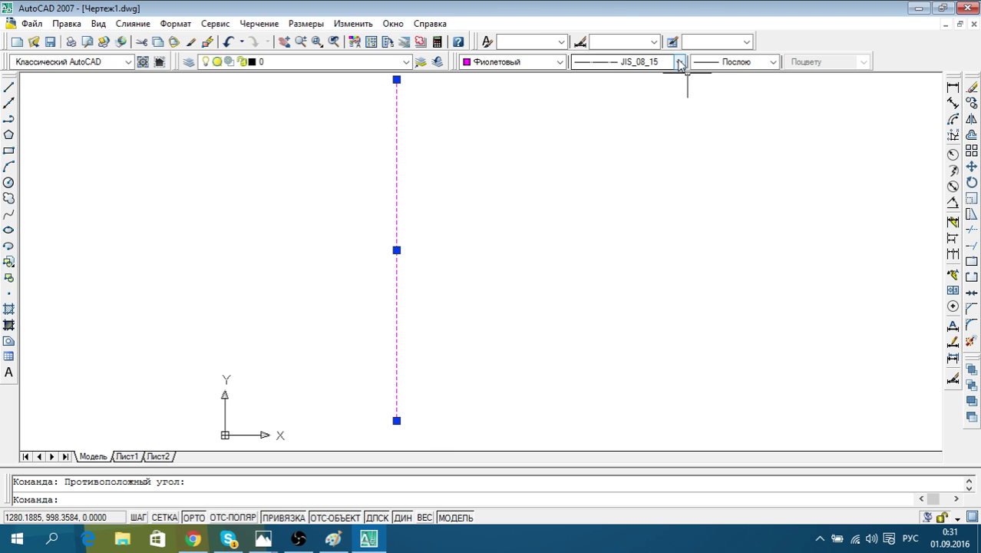
{"action": "left_click", "coordinate": [641, 112]}
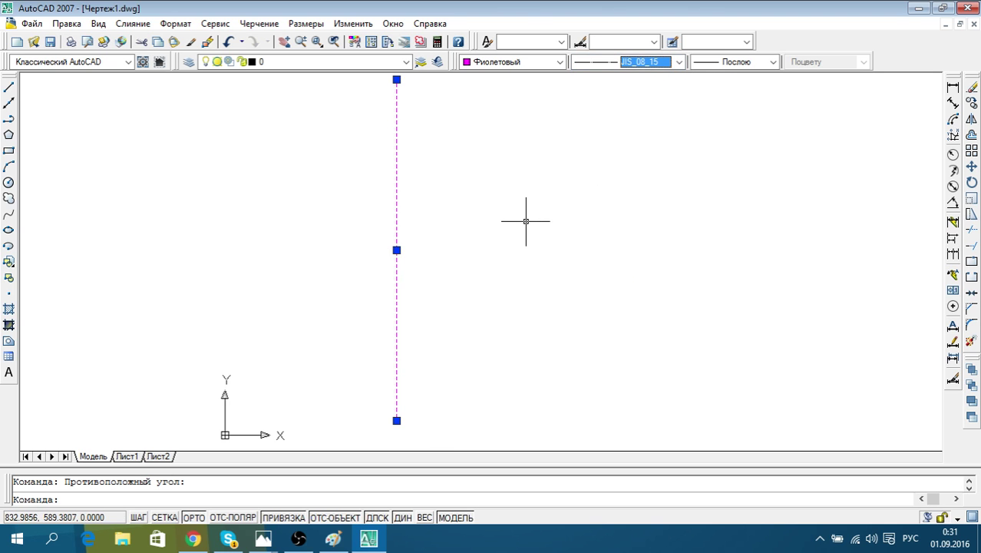
{"action": "left_click", "coordinate": [530, 218]}
{"action": "key", "text": "Escape"}
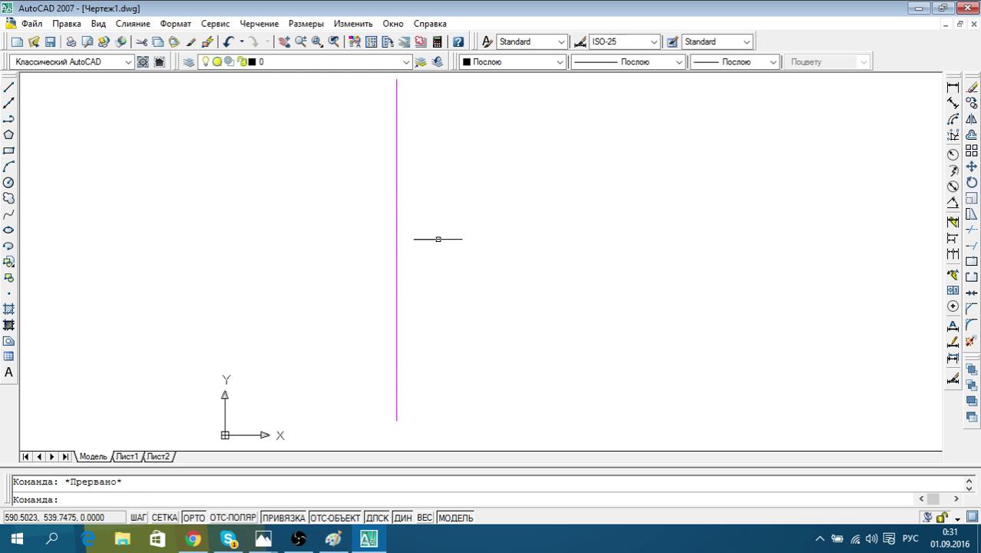
{"action": "left_click", "coordinate": [436, 239]}
{"action": "left_click", "coordinate": [275, 184]}
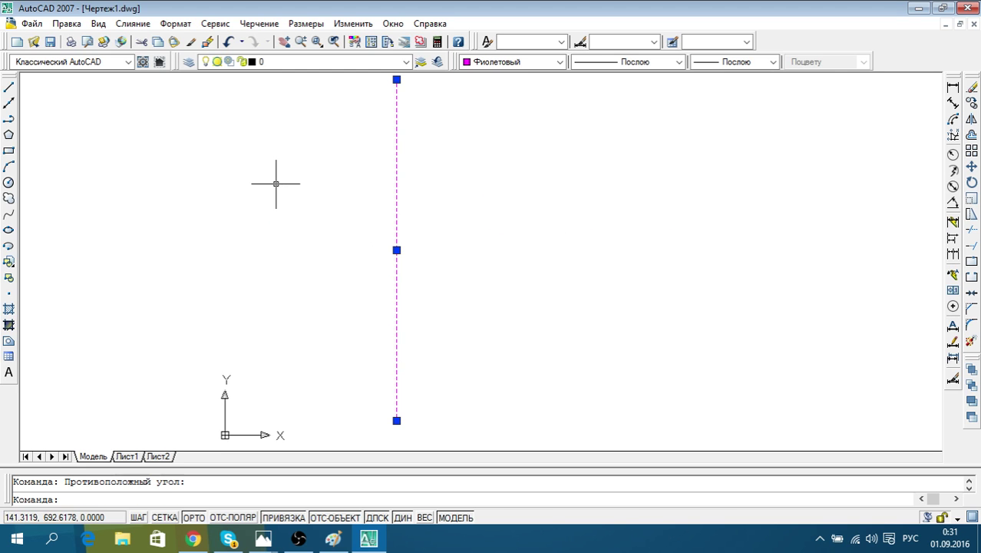
Review JIS_08_15 in the Linetype Manager, then reselect the dashed axis
{"action": "left_click", "coordinate": [678, 62]}
{"action": "left_click", "coordinate": [668, 122]}
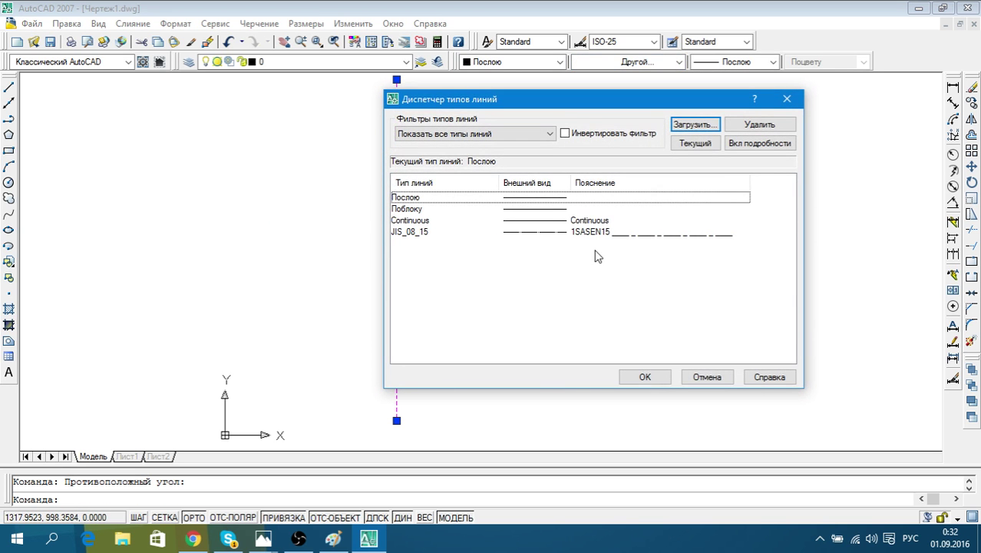
{"action": "left_click", "coordinate": [568, 225]}
{"action": "left_click", "coordinate": [577, 233]}
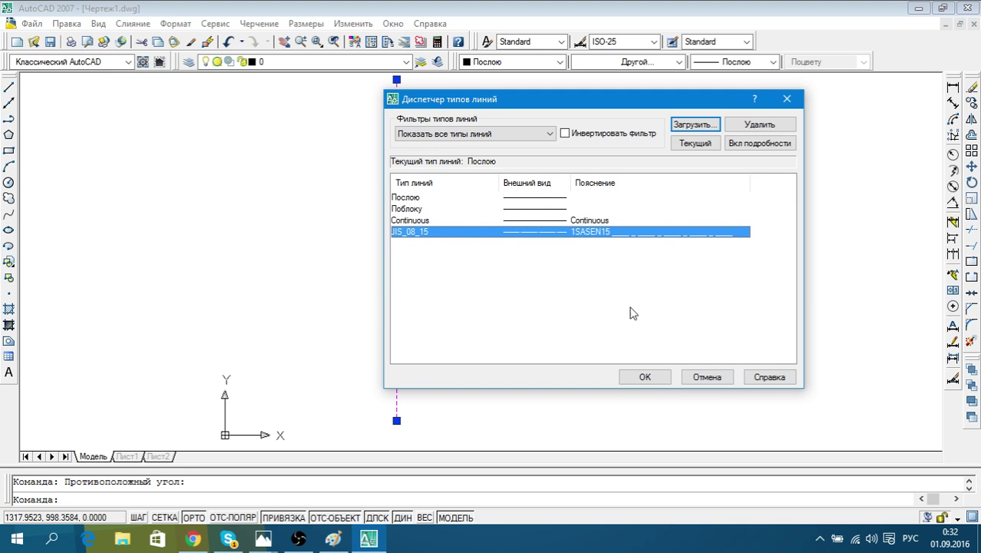
{"action": "left_click", "coordinate": [645, 377]}
{"action": "left_click", "coordinate": [536, 310]}
{"action": "left_click", "coordinate": [383, 253]}
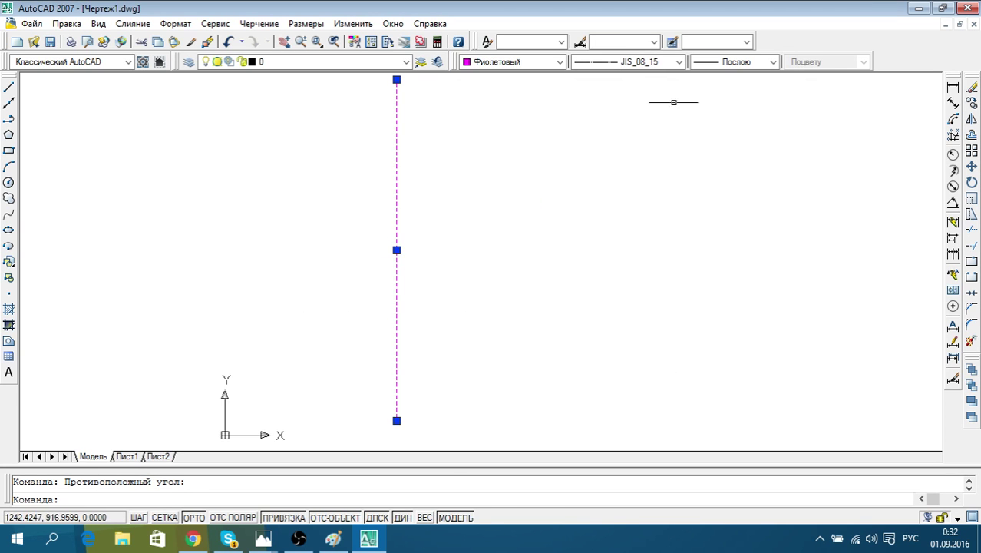
{"action": "key", "text": "Escape"}
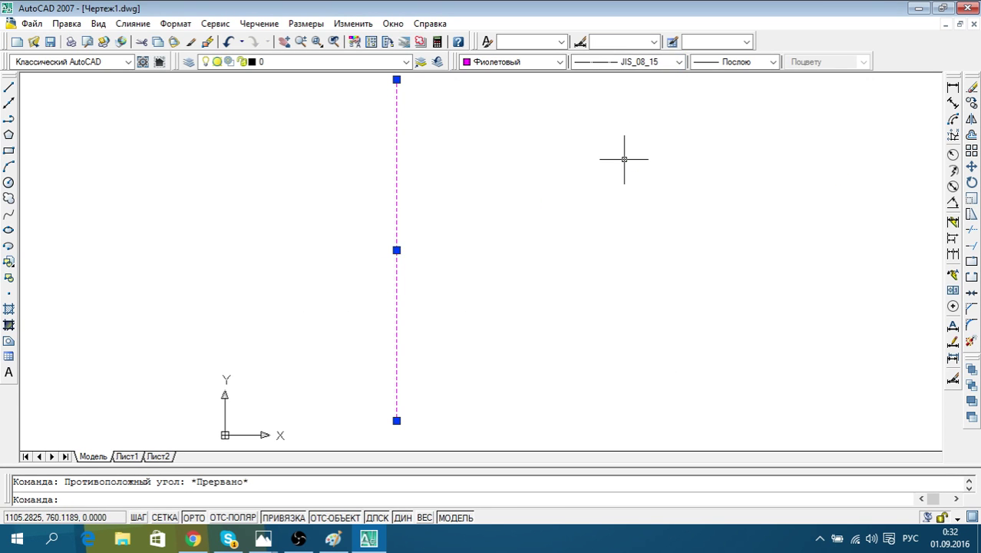
Reselect the axis line and open the Linetype Manager showing all linetypes
{"action": "left_click", "coordinate": [442, 173]}
{"action": "left_click", "coordinate": [367, 150]}
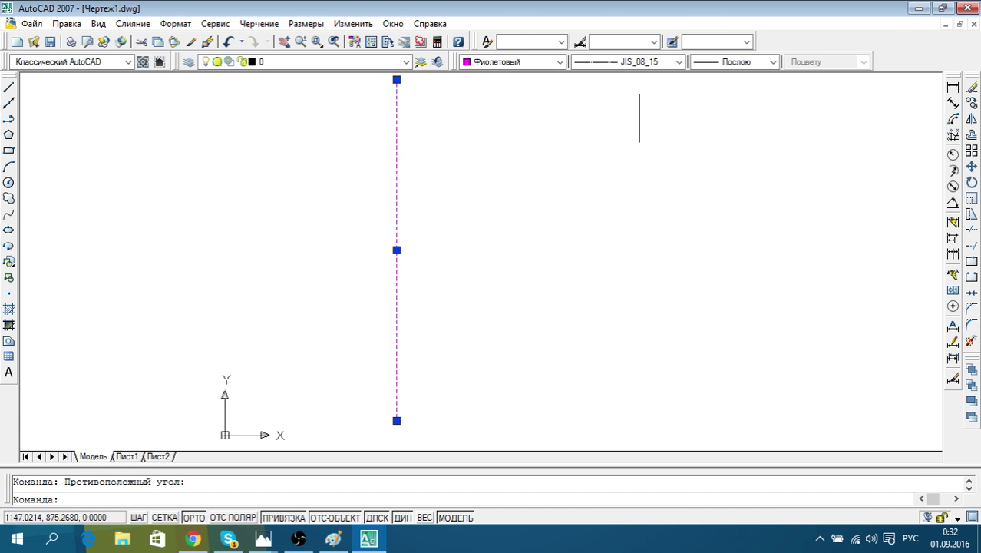
{"action": "left_click", "coordinate": [678, 61]}
{"action": "left_click", "coordinate": [637, 123]}
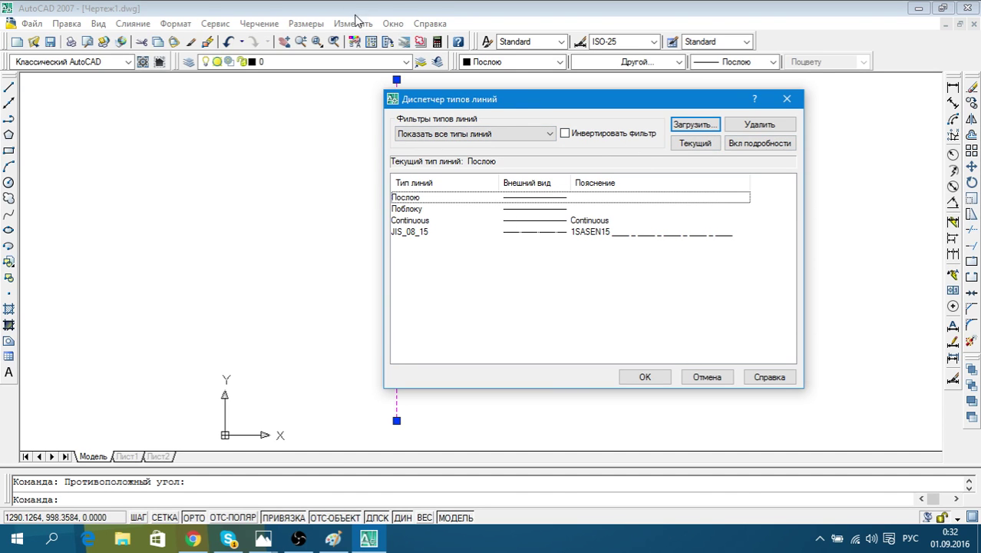
{"action": "left_click", "coordinate": [550, 133]}
{"action": "left_click", "coordinate": [461, 144]}
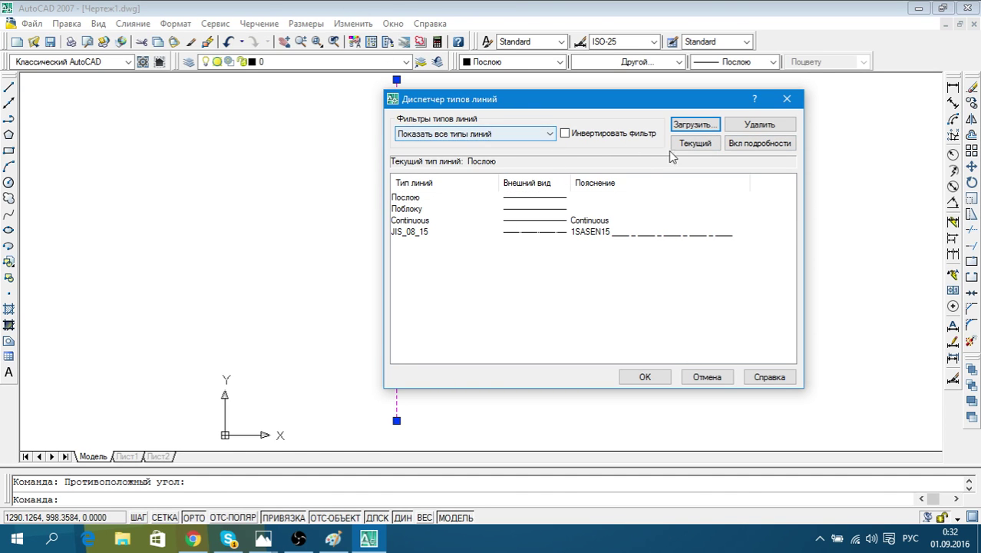
Load the JIS_08_11 linetype and assign it to the violet axis line
{"action": "left_click", "coordinate": [693, 124]}
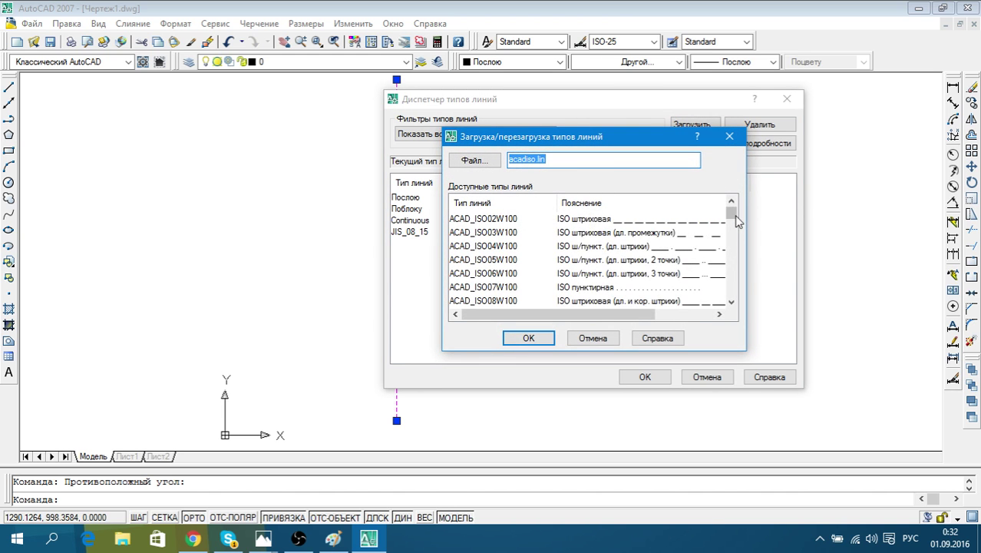
{"action": "left_click_drag", "start_coordinate": [736, 216], "coordinate": [733, 239]}
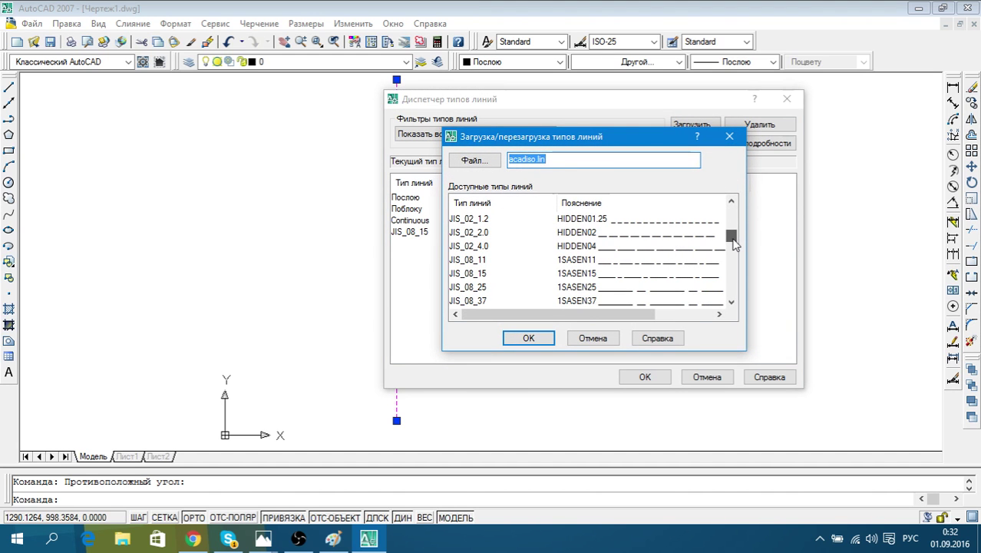
{"action": "left_click", "coordinate": [689, 261]}
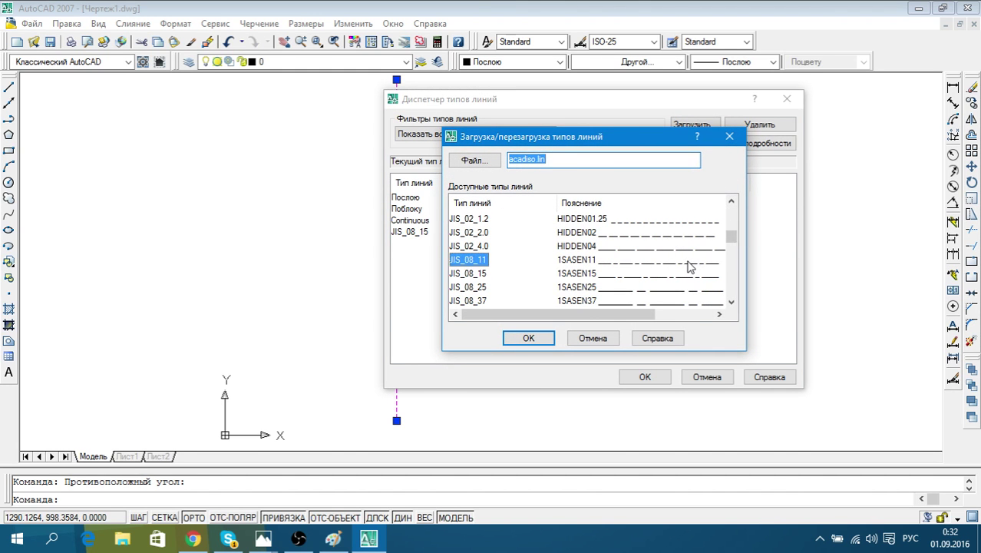
{"action": "left_click_drag", "start_coordinate": [576, 138], "coordinate": [760, 161]}
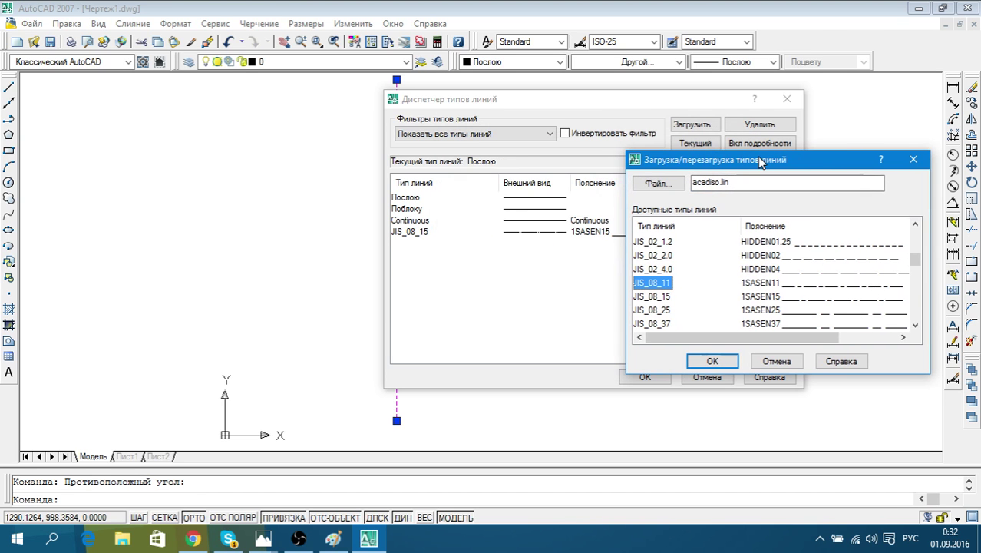
{"action": "left_click", "coordinate": [712, 361]}
{"action": "left_click", "coordinate": [645, 377]}
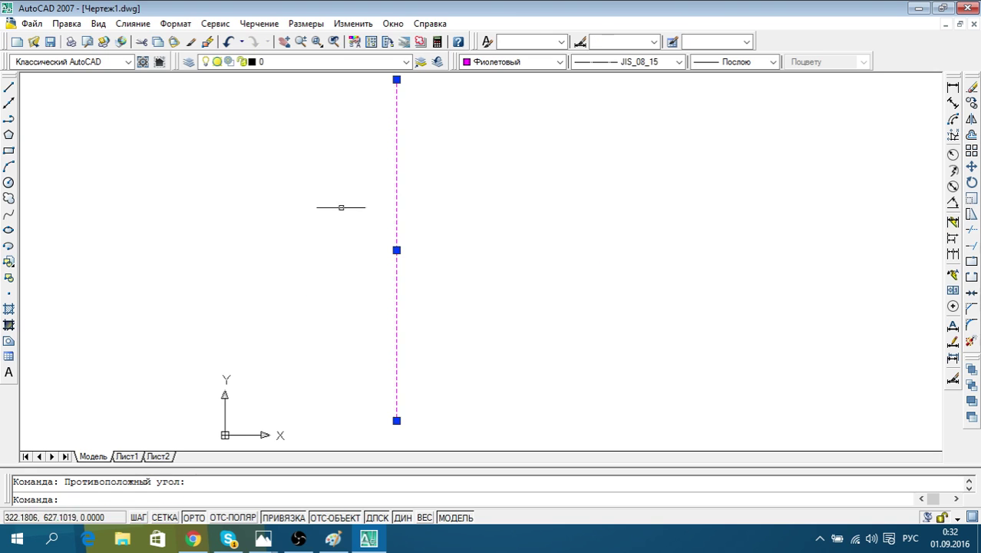
{"action": "left_click", "coordinate": [676, 62]}
{"action": "left_click", "coordinate": [651, 111]}
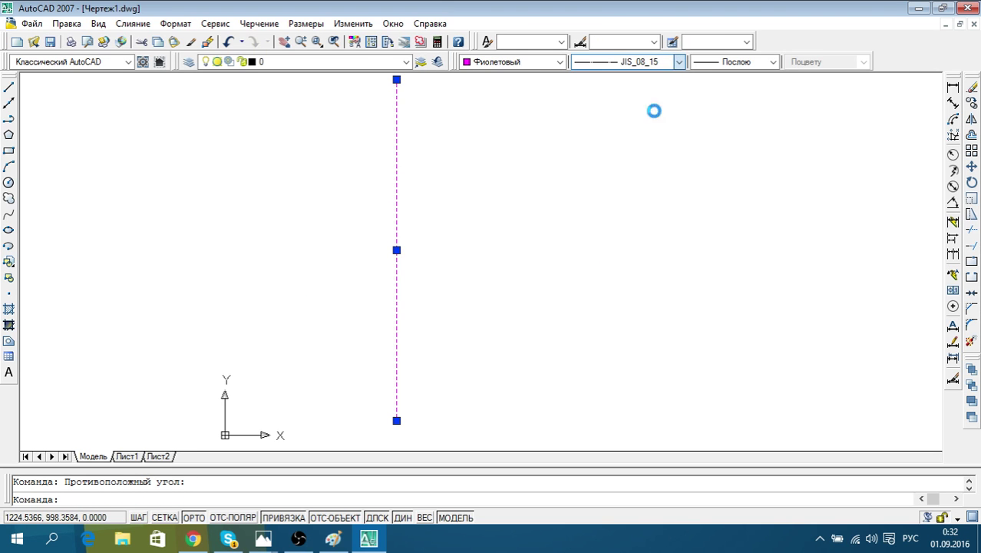
{"action": "key", "text": "Escape"}
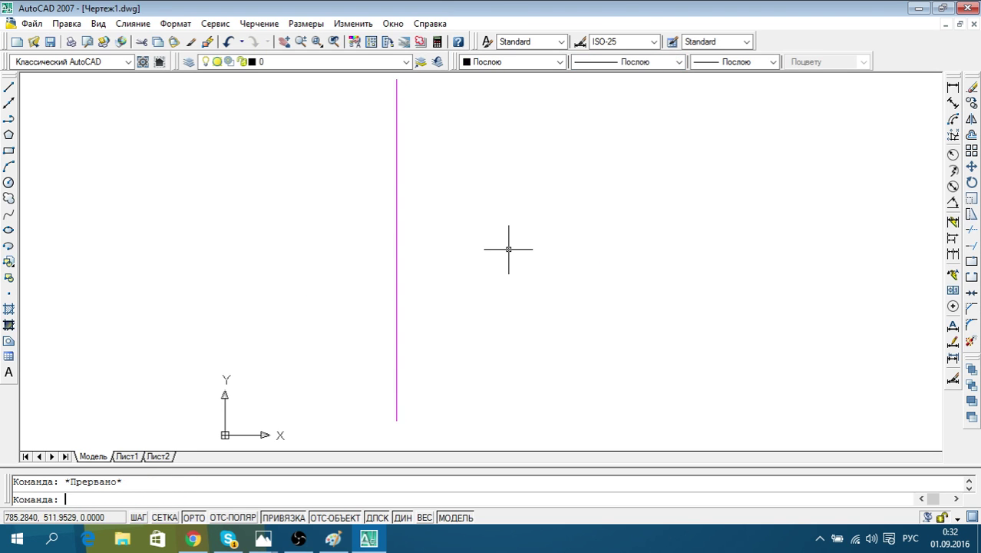
{"action": "left_click", "coordinate": [507, 250]}
{"action": "left_click", "coordinate": [440, 194]}
{"action": "scroll", "coordinate": [512, 223], "scroll_direction": "down", "scroll_amount": 1}
{"action": "scroll", "coordinate": [423, 136], "scroll_direction": "up", "scroll_amount": 2}
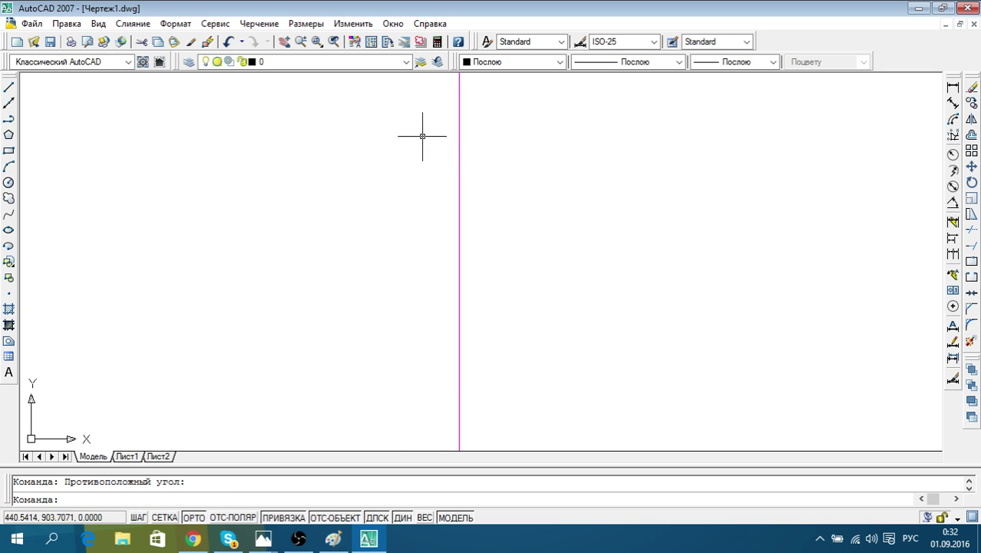
{"action": "scroll", "coordinate": [459, 151], "scroll_direction": "up", "scroll_amount": 3}
{"action": "mouse_move", "coordinate": [440, 179]}
{"action": "middle_mouse_down"}
{"action": "mouse_move", "coordinate": [568, 202]}
{"action": "mouse_move", "coordinate": [573, 175]}
{"action": "middle_mouse_up"}
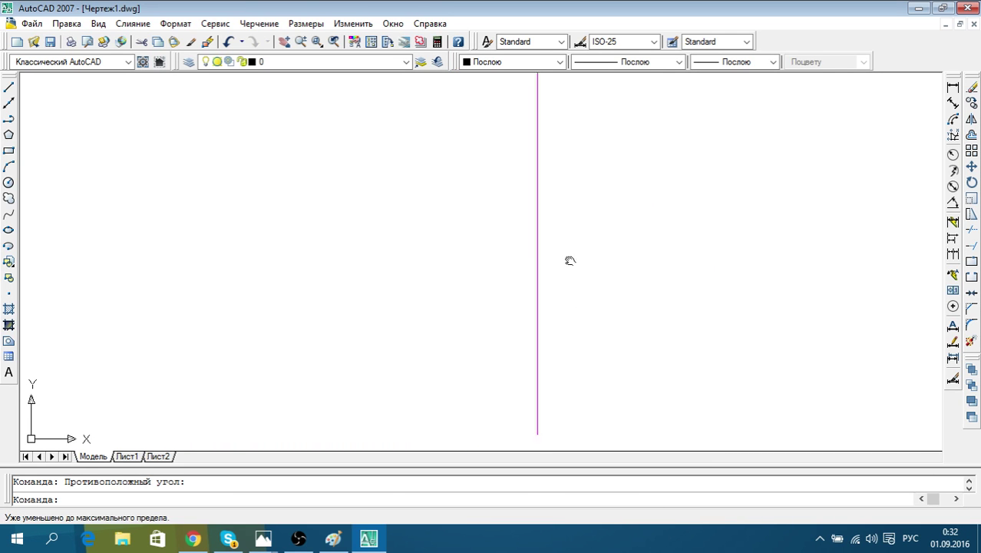
{"action": "scroll", "coordinate": [569, 259], "scroll_direction": "down", "scroll_amount": 2}
{"action": "middle_click_drag", "start_coordinate": [508, 158], "coordinate": [479, 203]}
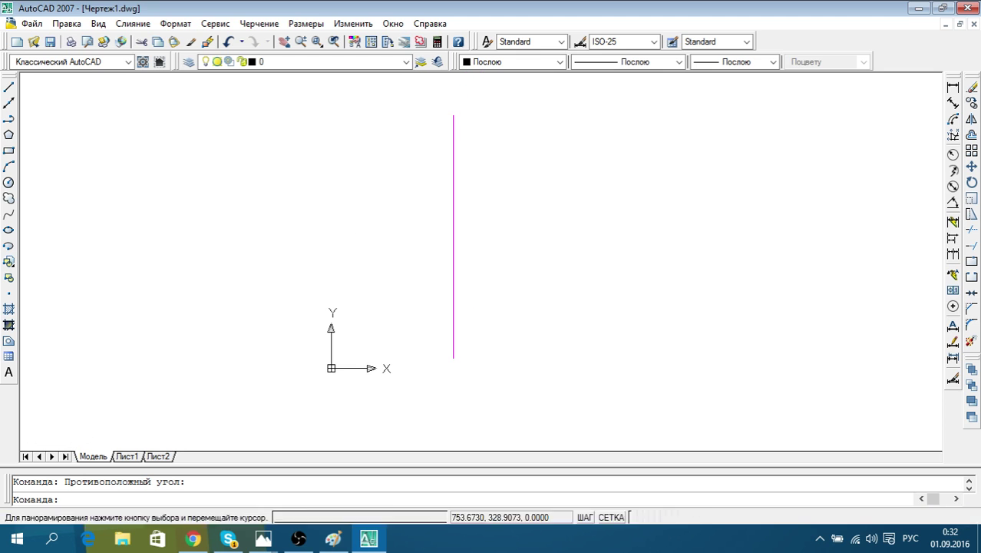
{"action": "left_click", "coordinate": [10, 87]}
{"action": "left_click", "coordinate": [453, 357]}
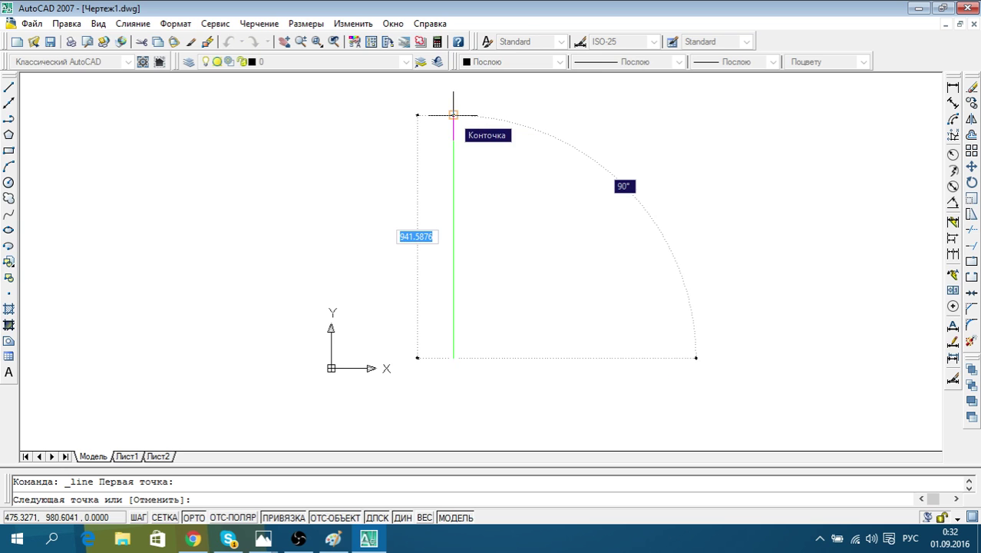
{"action": "key", "text": "Escape"}
{"action": "scroll", "coordinate": [407, 300], "scroll_direction": "up", "scroll_amount": 2}
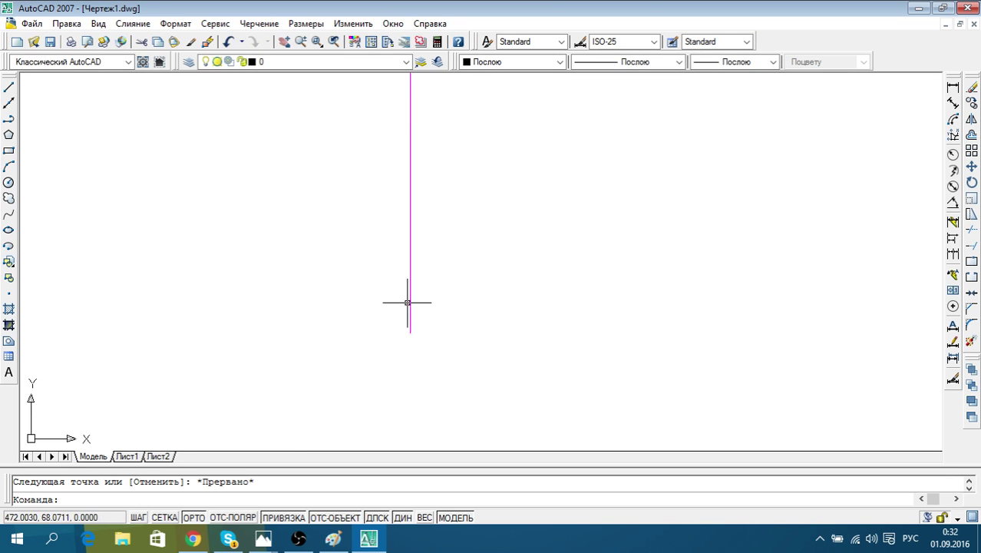
{"action": "scroll", "coordinate": [451, 323], "scroll_direction": "up", "scroll_amount": 2}
{"action": "scroll", "coordinate": [447, 324], "scroll_direction": "down", "scroll_amount": 5}
{"action": "scroll", "coordinate": [406, 345], "scroll_direction": "up", "scroll_amount": 3}
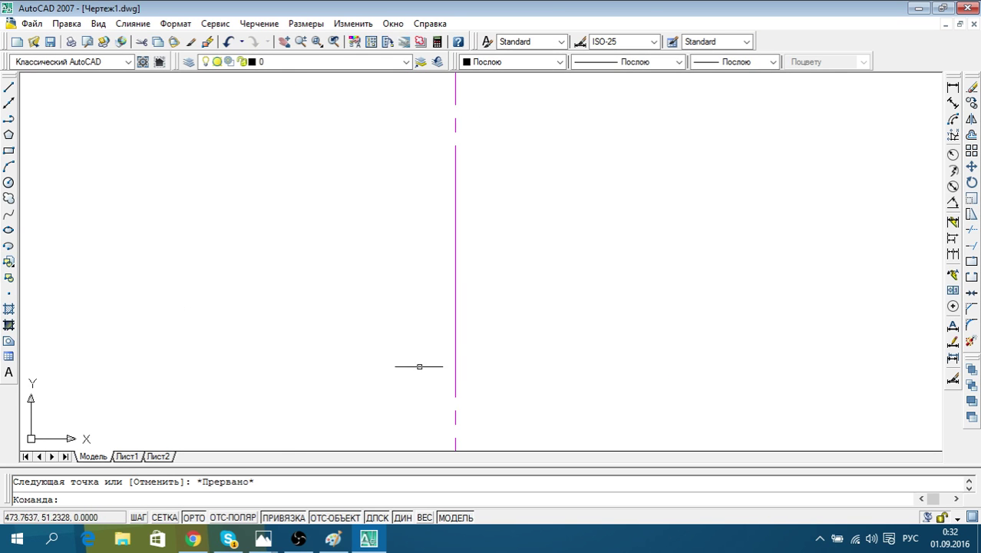
{"action": "scroll", "coordinate": [536, 237], "scroll_direction": "up", "scroll_amount": 1}
{"action": "scroll", "coordinate": [415, 266], "scroll_direction": "down", "scroll_amount": 2}
{"action": "scroll", "coordinate": [415, 266], "scroll_direction": "down", "scroll_amount": 3}
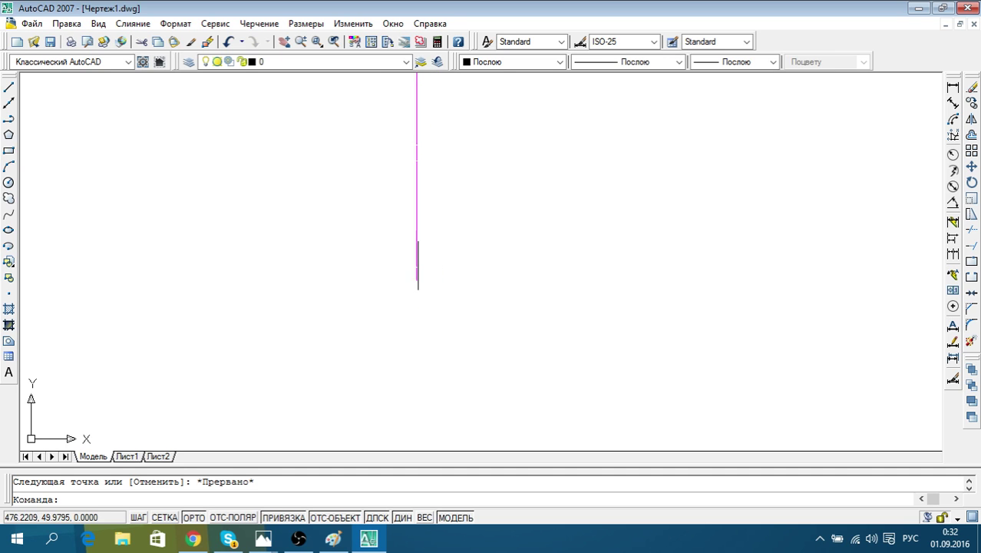
{"action": "scroll", "coordinate": [421, 234], "scroll_direction": "up", "scroll_amount": 4}
{"action": "scroll", "coordinate": [346, 276], "scroll_direction": "down", "scroll_amount": 4}
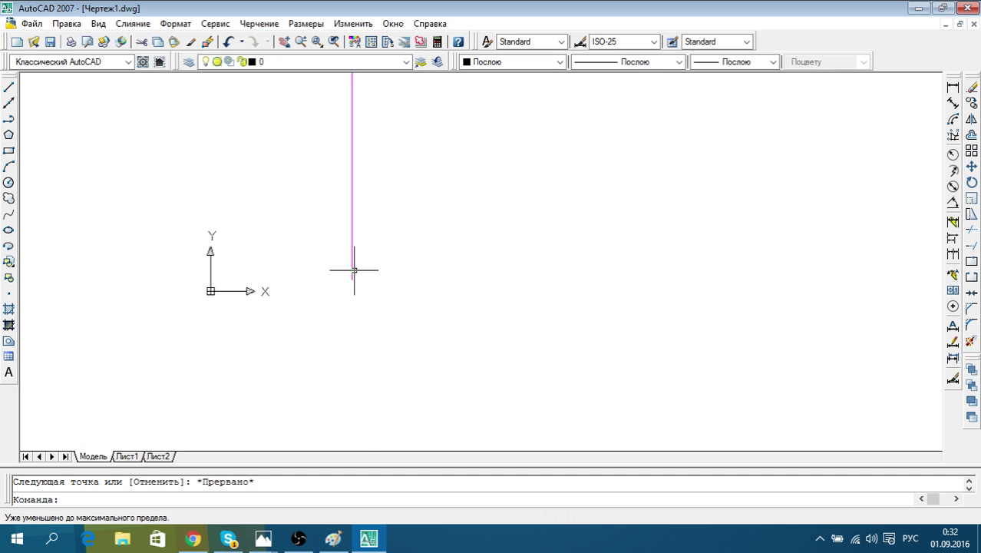
{"action": "middle_click_drag", "start_coordinate": [437, 271], "coordinate": [519, 335]}
{"action": "mouse_move", "coordinate": [482, 276]}
{"action": "middle_mouse_down"}
{"action": "mouse_move", "coordinate": [467, 314]}
{"action": "mouse_move", "coordinate": [494, 247]}
{"action": "mouse_move", "coordinate": [477, 342]}
{"action": "middle_mouse_up"}
{"action": "scroll", "coordinate": [478, 341], "scroll_direction": "down", "scroll_amount": 4}
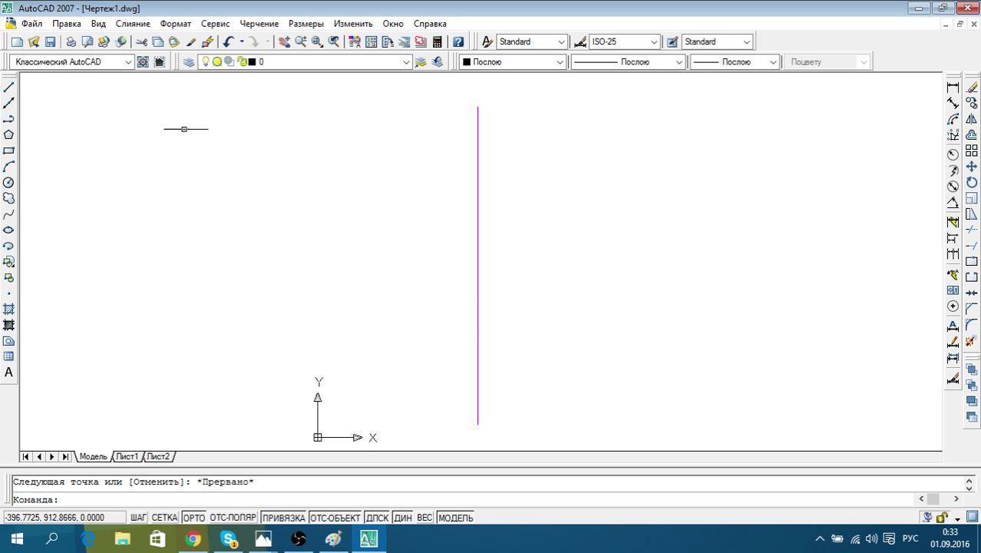
Draw a 130-unit horizontal line starting left of the violet axis
{"action": "left_click", "coordinate": [10, 89]}
{"action": "left_click", "coordinate": [355, 258]}
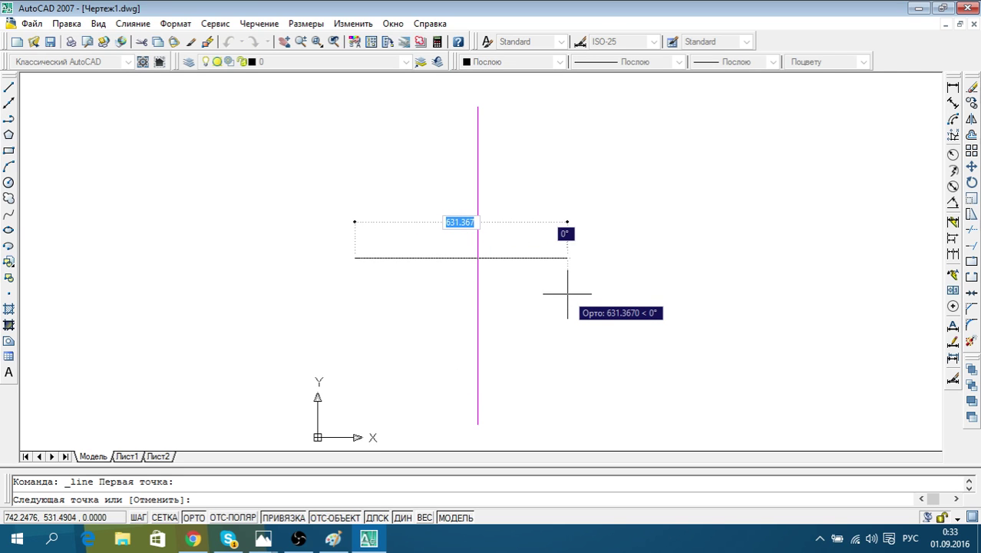
{"action": "type", "text": "13"}
{"action": "key", "text": "Return"}
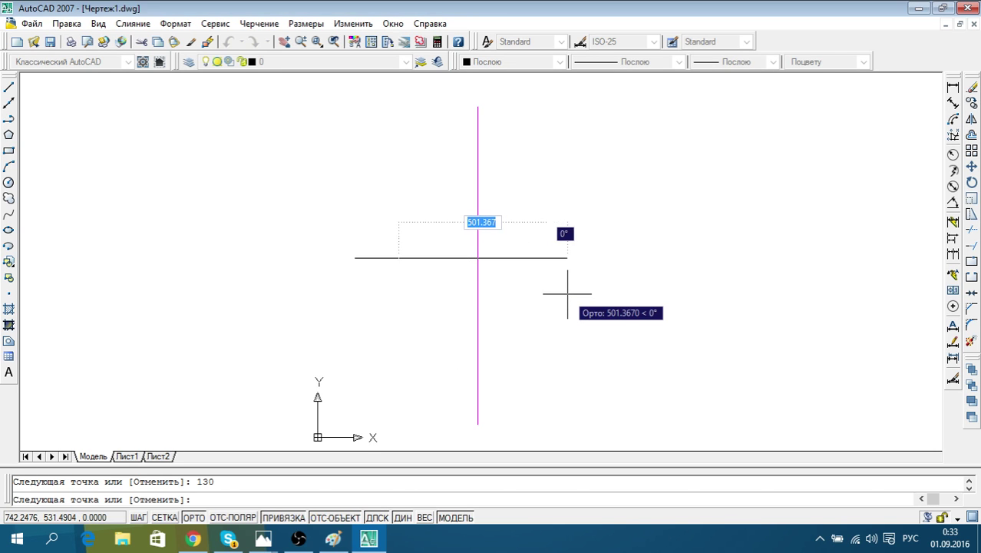
{"action": "right_click", "coordinate": [414, 328]}
{"action": "key", "text": "Escape"}
{"action": "key", "text": "Escape"}
Zoom in and select the new horizontal line to inspect it
{"action": "mouse_move", "coordinate": [429, 311]}
{"action": "middle_mouse_down"}
{"action": "mouse_move", "coordinate": [456, 326]}
{"action": "mouse_move", "coordinate": [397, 343]}
{"action": "middle_mouse_up"}
{"action": "scroll", "coordinate": [410, 280], "scroll_direction": "up", "scroll_amount": 3}
{"action": "left_click", "coordinate": [449, 314]}
{"action": "left_click", "coordinate": [267, 178]}
{"action": "scroll", "coordinate": [284, 291], "scroll_direction": "up", "scroll_amount": 3}
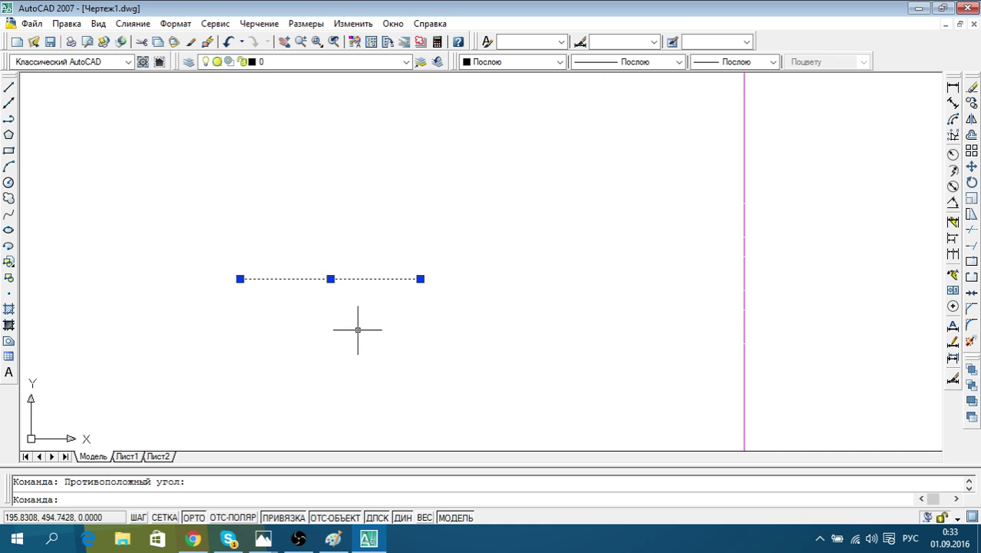
{"action": "scroll", "coordinate": [309, 310], "scroll_direction": "up", "scroll_amount": 2}
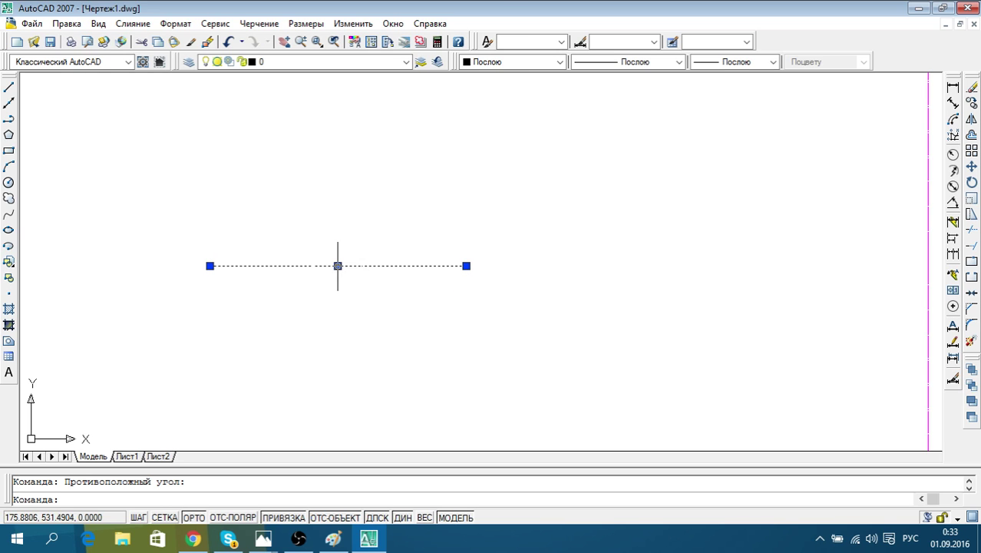
{"action": "scroll", "coordinate": [373, 334], "scroll_direction": "down", "scroll_amount": 2}
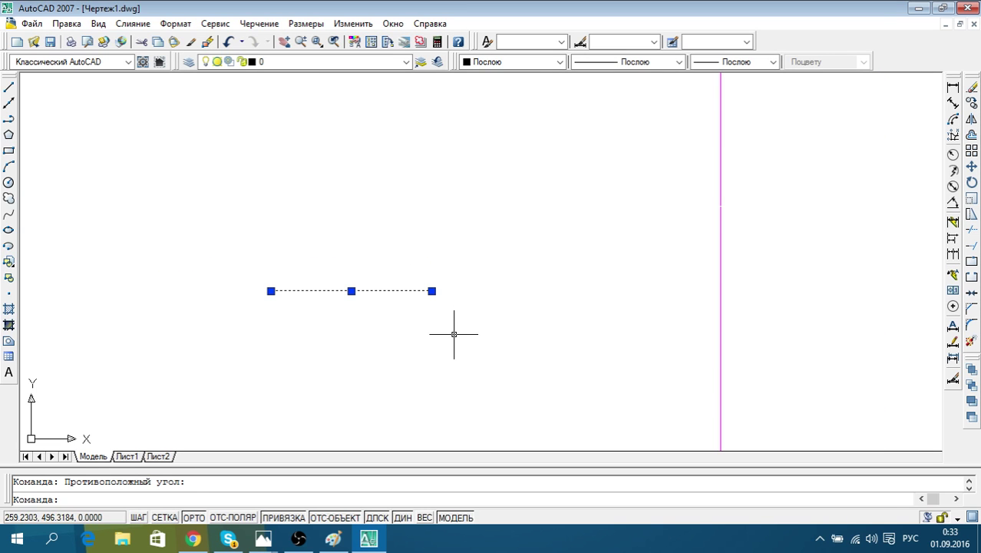
Open the object snap settings from the OSNAP toggle and confirm them
{"action": "right_click", "coordinate": [375, 519]}
{"action": "right_click", "coordinate": [341, 517]}
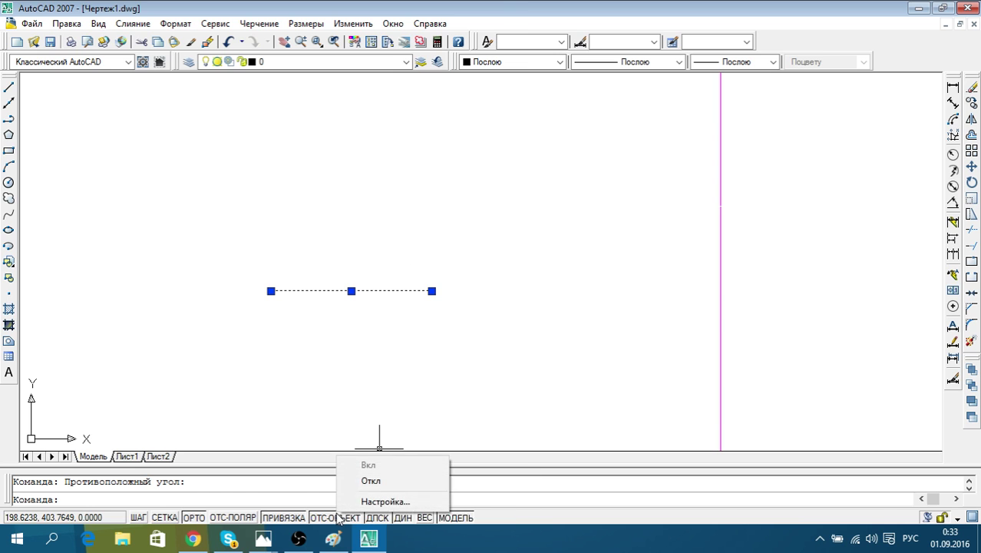
{"action": "left_click", "coordinate": [384, 498]}
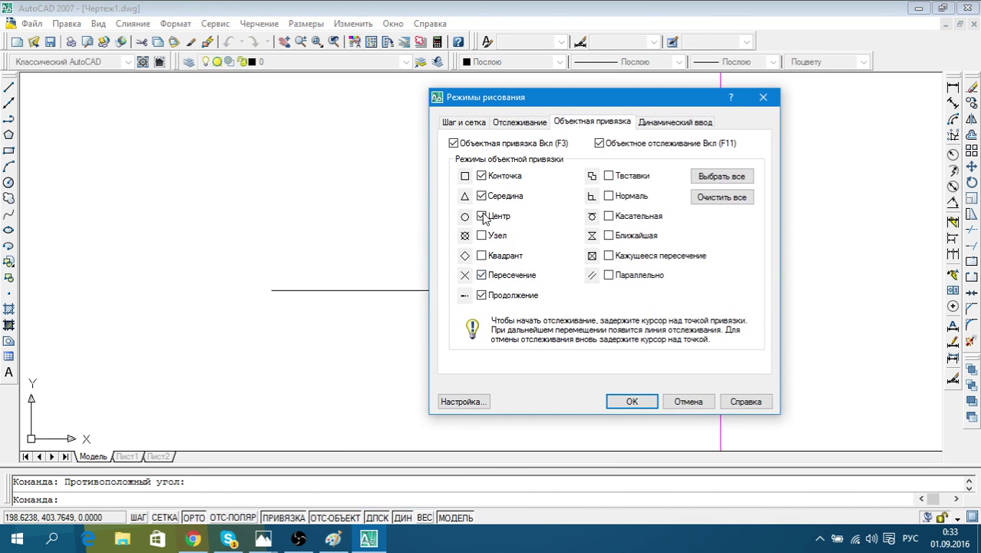
{"action": "left_click", "coordinate": [631, 401]}
Move the 130-unit horizontal line by its midpoint onto the violet axis
{"action": "left_click", "coordinate": [441, 315]}
{"action": "left_click", "coordinate": [326, 245]}
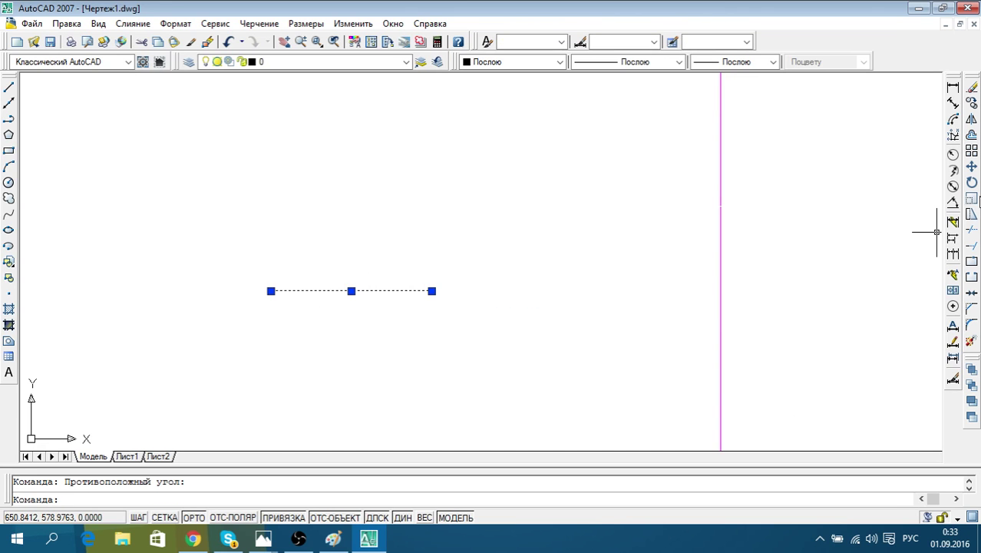
{"action": "left_click", "coordinate": [971, 166]}
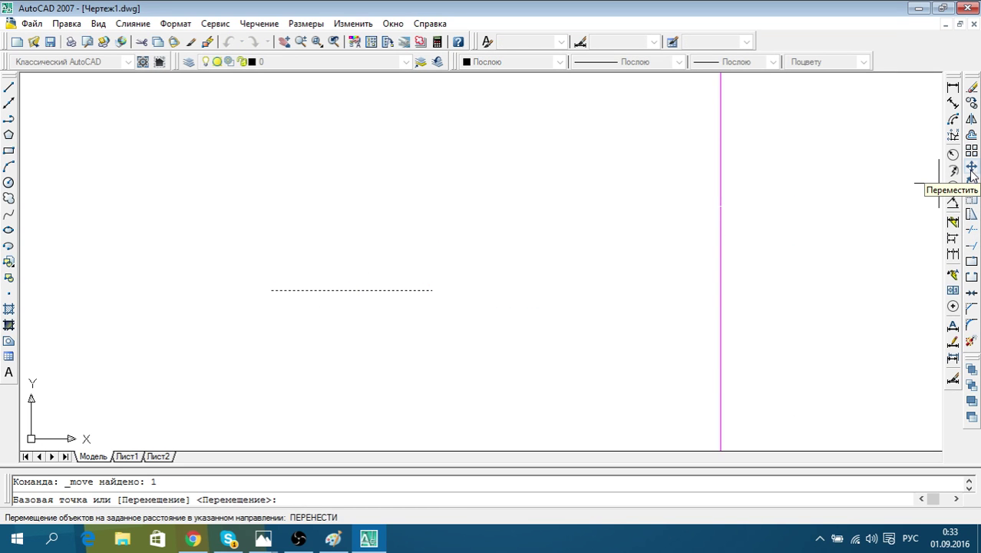
{"action": "left_click", "coordinate": [350, 289]}
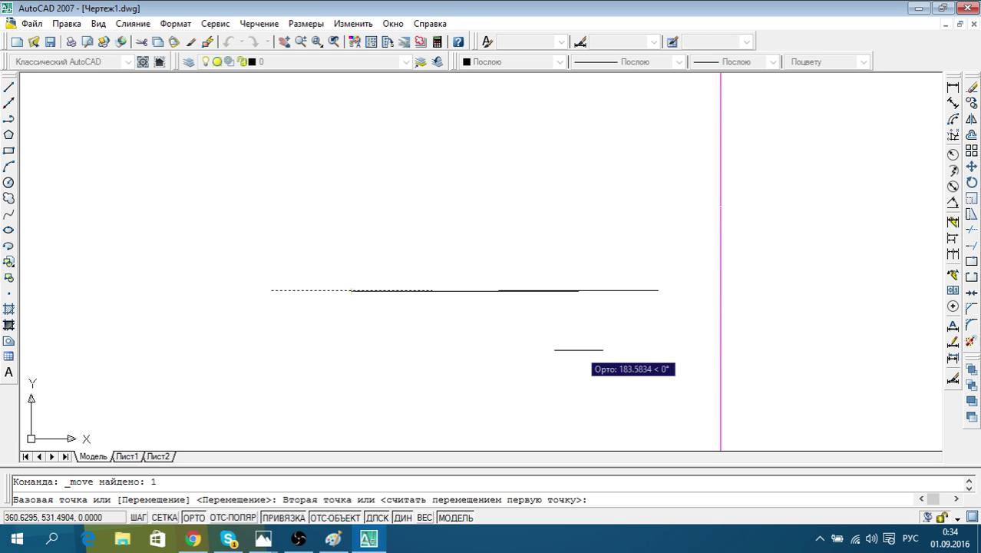
{"action": "left_click", "coordinate": [194, 517]}
{"action": "scroll", "coordinate": [614, 269], "scroll_direction": "down", "scroll_amount": 2}
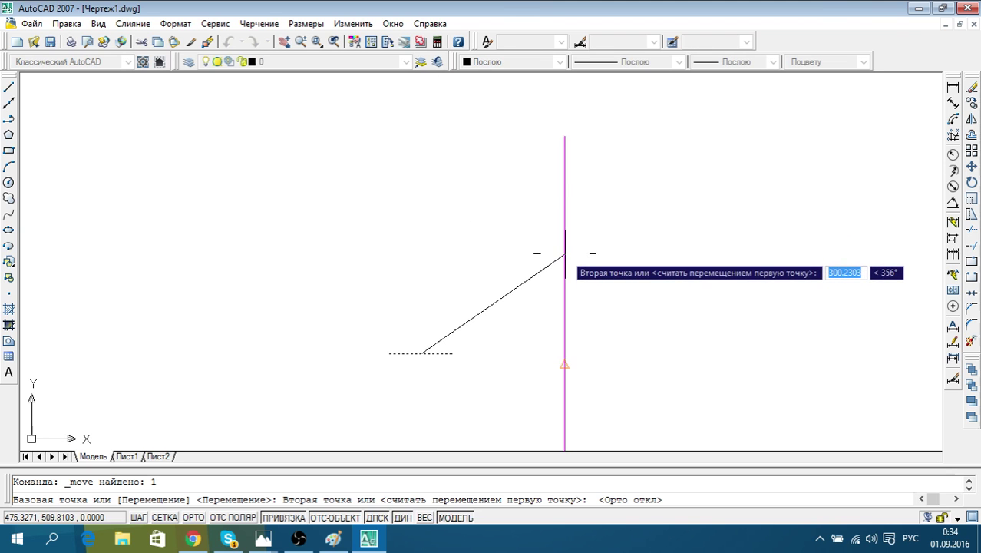
{"action": "scroll", "coordinate": [602, 387], "scroll_direction": "up", "scroll_amount": 2}
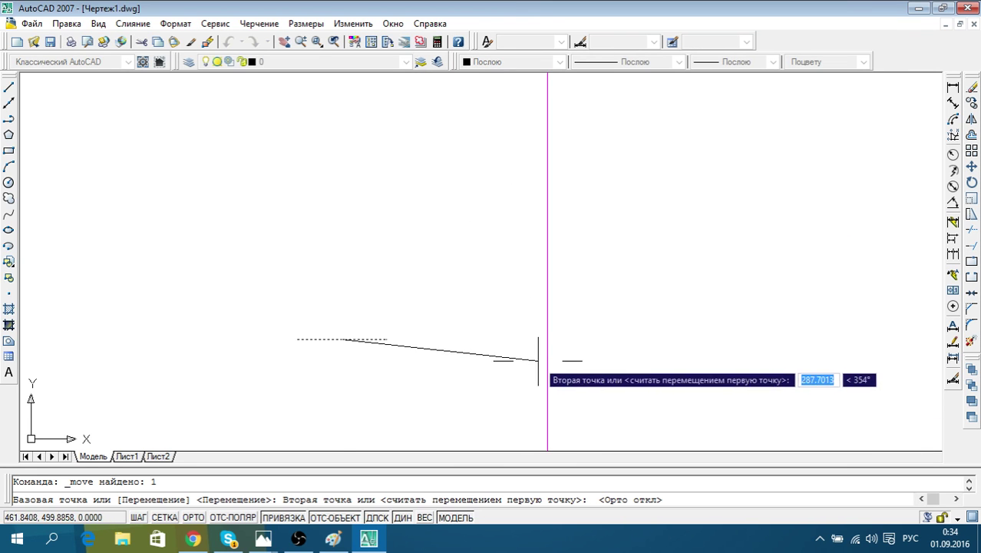
{"action": "middle_click_drag", "start_coordinate": [613, 230], "coordinate": [603, 328]}
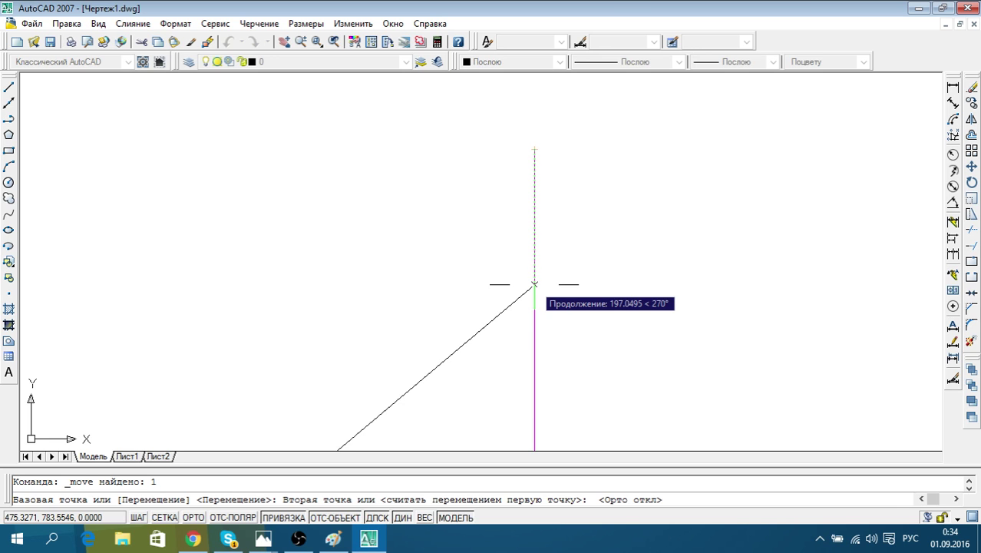
{"action": "left_click", "coordinate": [535, 284]}
{"action": "middle_click_drag", "start_coordinate": [604, 315], "coordinate": [628, 317]}
Reselect the horizontal line and bring up the lineweight list
{"action": "scroll", "coordinate": [575, 295], "scroll_direction": "up", "scroll_amount": 3}
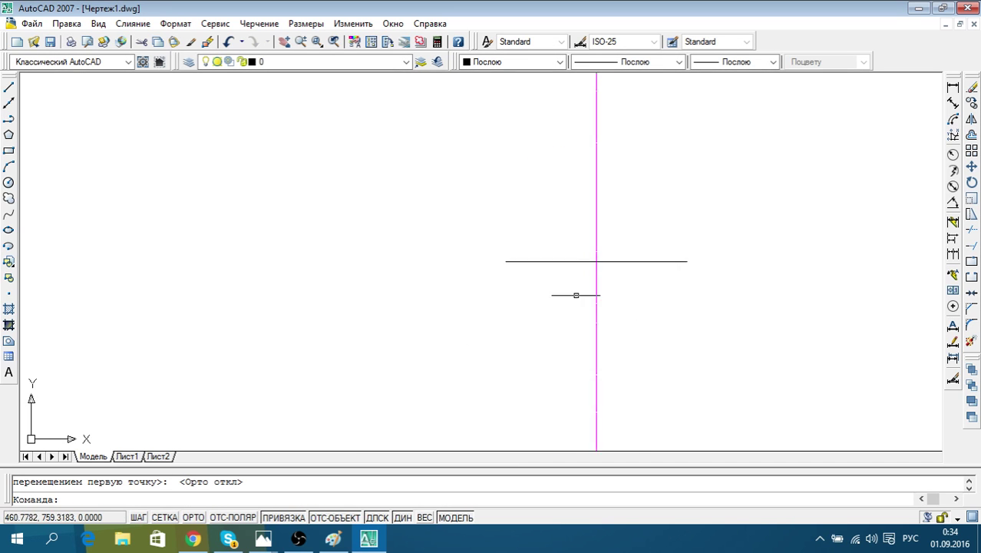
{"action": "scroll", "coordinate": [576, 295], "scroll_direction": "up", "scroll_amount": 2}
{"action": "scroll", "coordinate": [573, 256], "scroll_direction": "up", "scroll_amount": 1}
{"action": "middle_click_drag", "start_coordinate": [585, 261], "coordinate": [498, 297]}
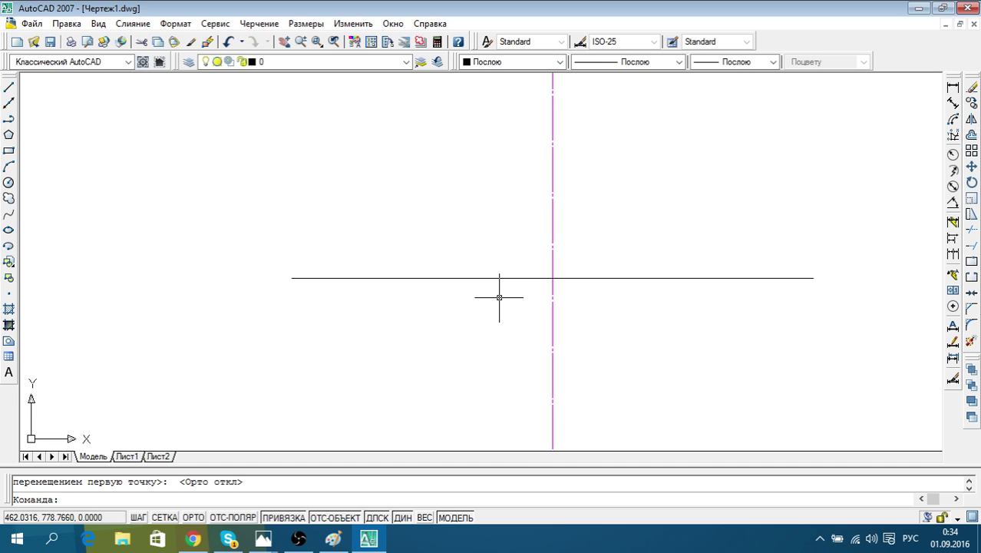
{"action": "left_click", "coordinate": [473, 307]}
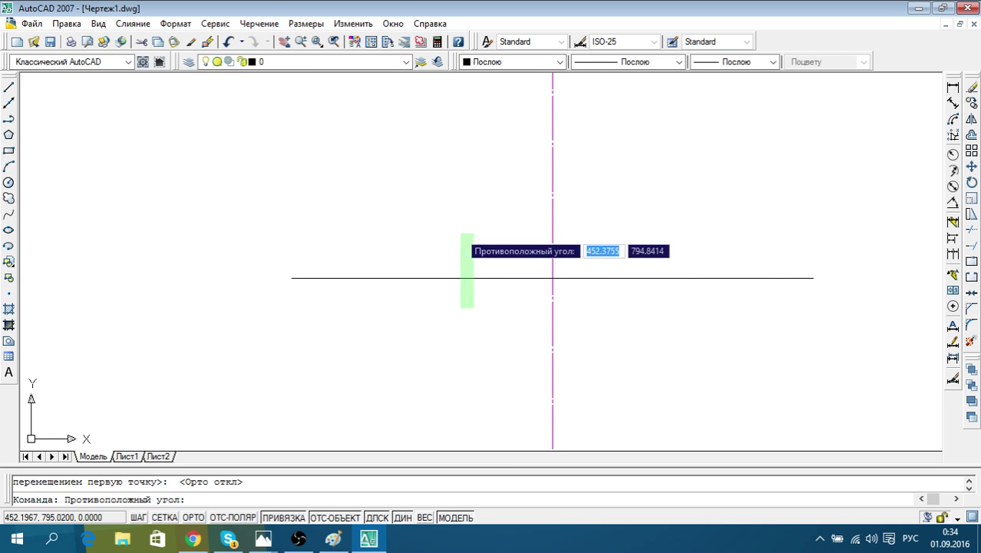
{"action": "left_click", "coordinate": [460, 232]}
{"action": "left_click", "coordinate": [772, 62]}
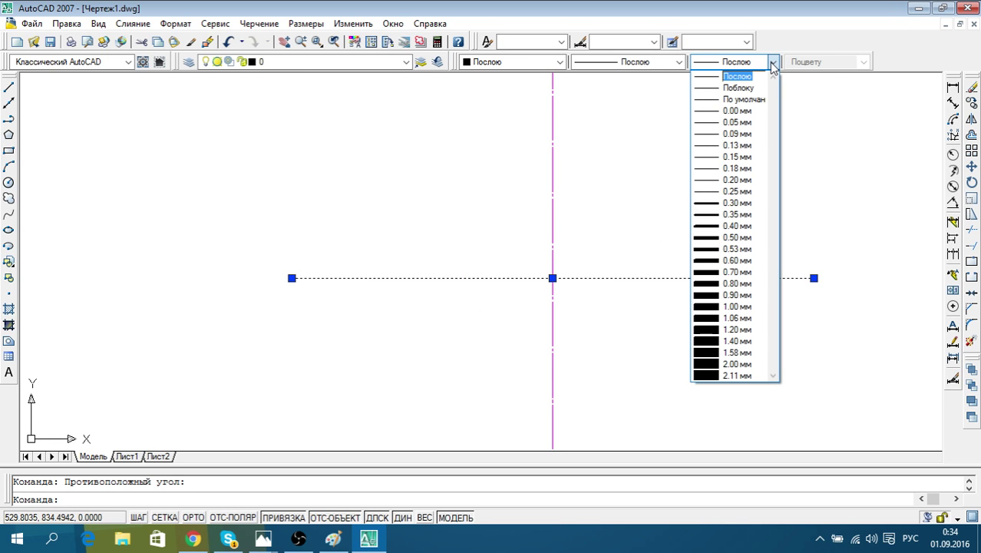
Give the base line a 0.30 mm lineweight and turn on the ВЕС lineweight display
{"action": "left_click", "coordinate": [737, 203]}
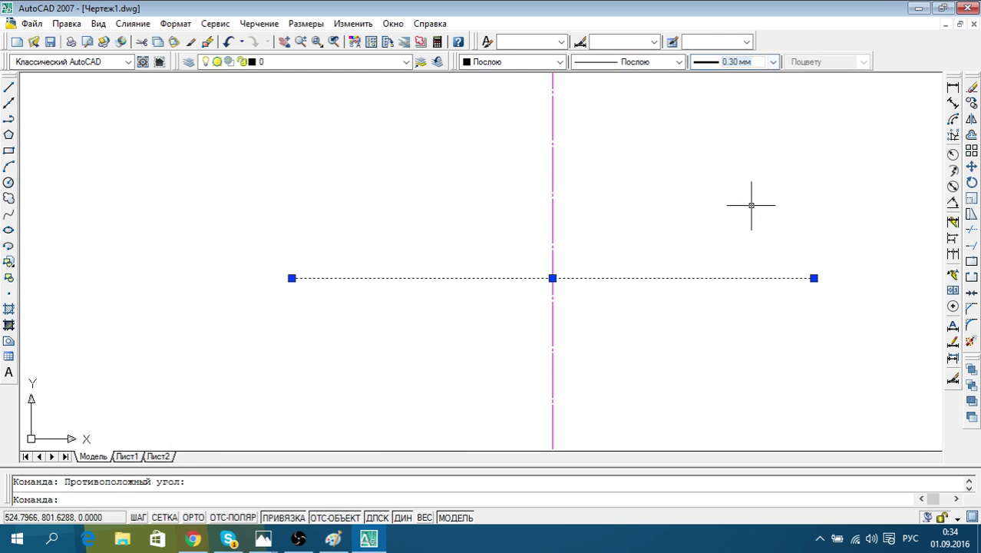
{"action": "left_click", "coordinate": [424, 518]}
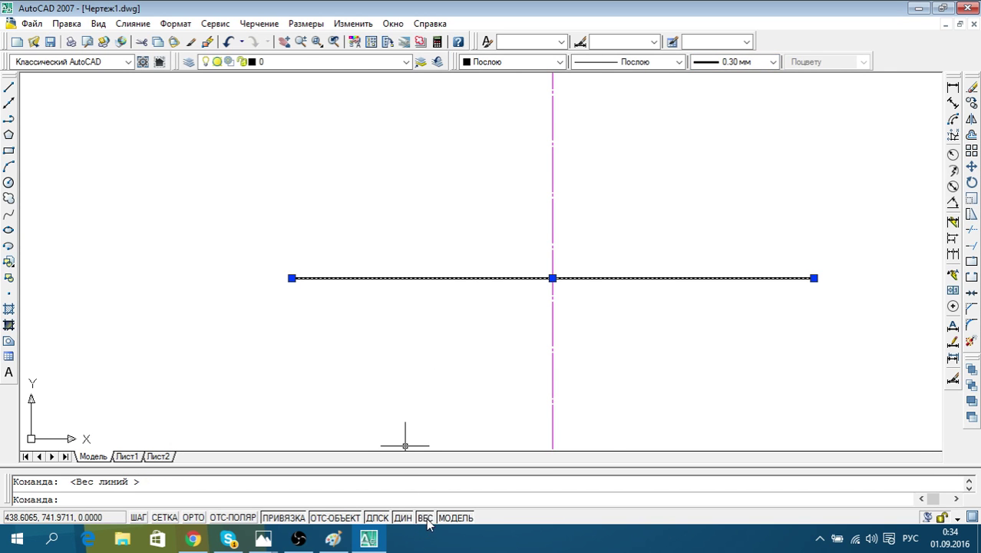
{"action": "key", "text": "Escape"}
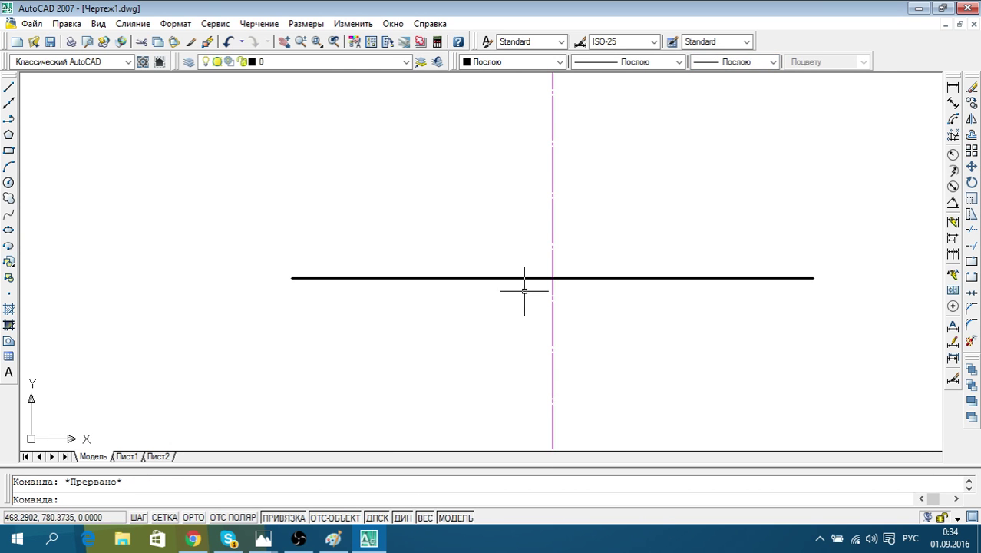
{"action": "scroll", "coordinate": [530, 281], "scroll_direction": "up", "scroll_amount": 5}
{"action": "scroll", "coordinate": [530, 281], "scroll_direction": "down", "scroll_amount": 4}
{"action": "scroll", "coordinate": [645, 337], "scroll_direction": "down", "scroll_amount": 3}
{"action": "scroll", "coordinate": [578, 296], "scroll_direction": "down", "scroll_amount": 3}
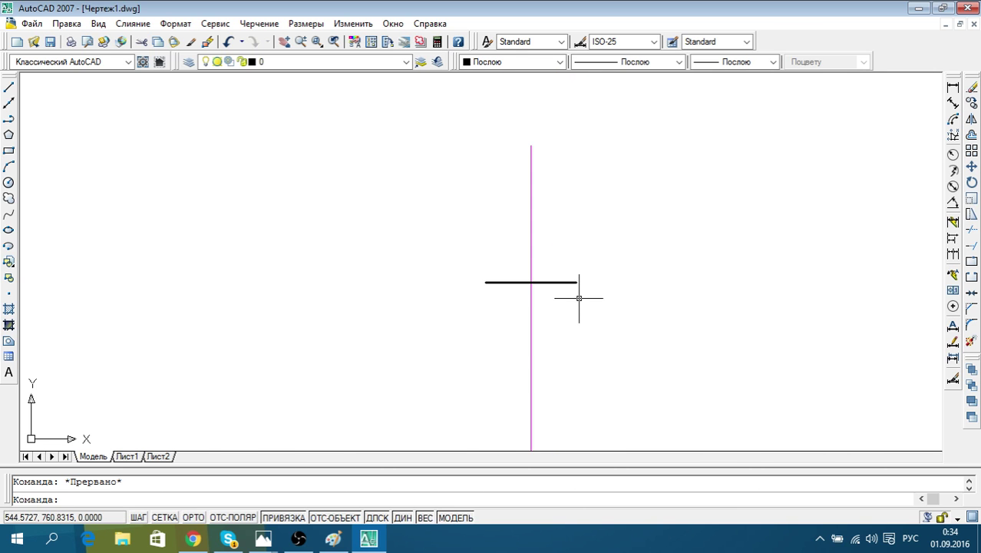
Pan and zoom to recentre the heavy base line crossing the violet axis
{"action": "mouse_move", "coordinate": [578, 296]}
{"action": "middle_mouse_down"}
{"action": "mouse_move", "coordinate": [612, 219]}
{"action": "mouse_move", "coordinate": [603, 270]}
{"action": "mouse_move", "coordinate": [587, 219]}
{"action": "mouse_move", "coordinate": [604, 272]}
{"action": "mouse_move", "coordinate": [619, 272]}
{"action": "mouse_move", "coordinate": [685, 193]}
{"action": "mouse_move", "coordinate": [580, 201]}
{"action": "mouse_move", "coordinate": [568, 238]}
{"action": "middle_mouse_up"}
{"action": "scroll", "coordinate": [616, 215], "scroll_direction": "down", "scroll_amount": 1}
{"action": "scroll", "coordinate": [568, 238], "scroll_direction": "down", "scroll_amount": 1}
{"action": "mouse_move", "coordinate": [545, 339]}
{"action": "middle_mouse_down"}
{"action": "mouse_move", "coordinate": [657, 205]}
{"action": "mouse_move", "coordinate": [601, 251]}
{"action": "middle_mouse_up"}
{"action": "scroll", "coordinate": [658, 204], "scroll_direction": "down", "scroll_amount": 1}
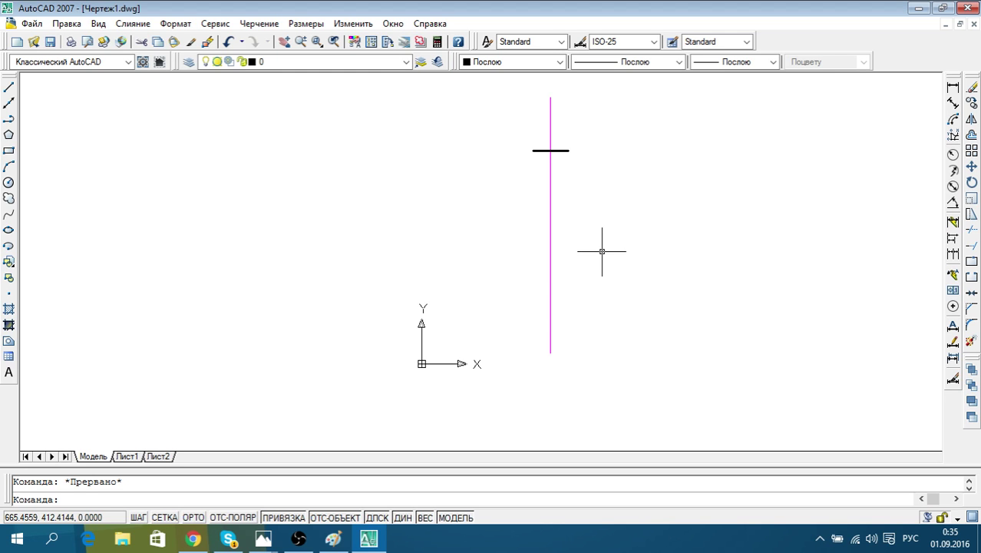
{"action": "scroll", "coordinate": [430, 357], "scroll_direction": "up", "scroll_amount": 2}
{"action": "scroll", "coordinate": [484, 330], "scroll_direction": "down", "scroll_amount": 2}
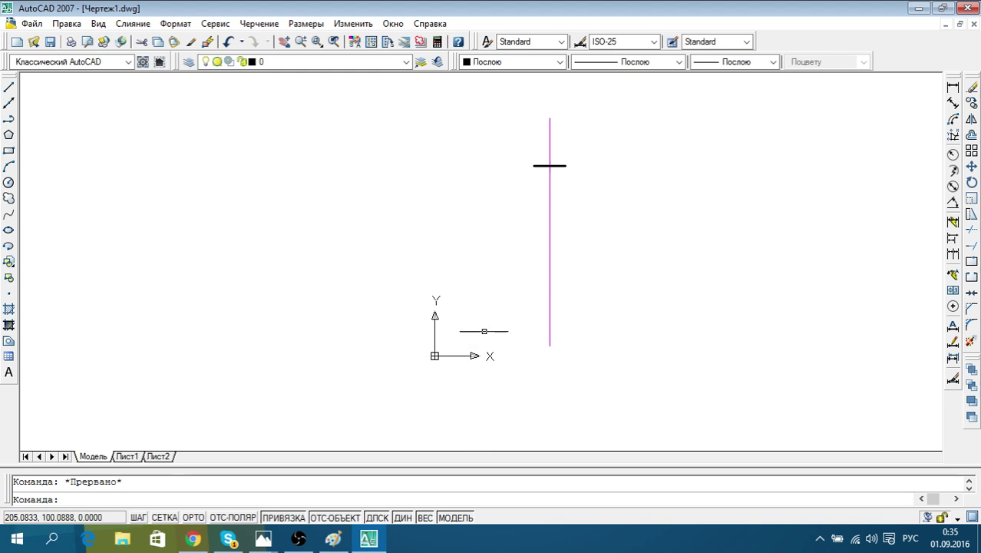
{"action": "scroll", "coordinate": [366, 391], "scroll_direction": "down", "scroll_amount": 1}
Switch on the СЕТКА dot grid and recentre the view near the origin
{"action": "left_click", "coordinate": [163, 518]}
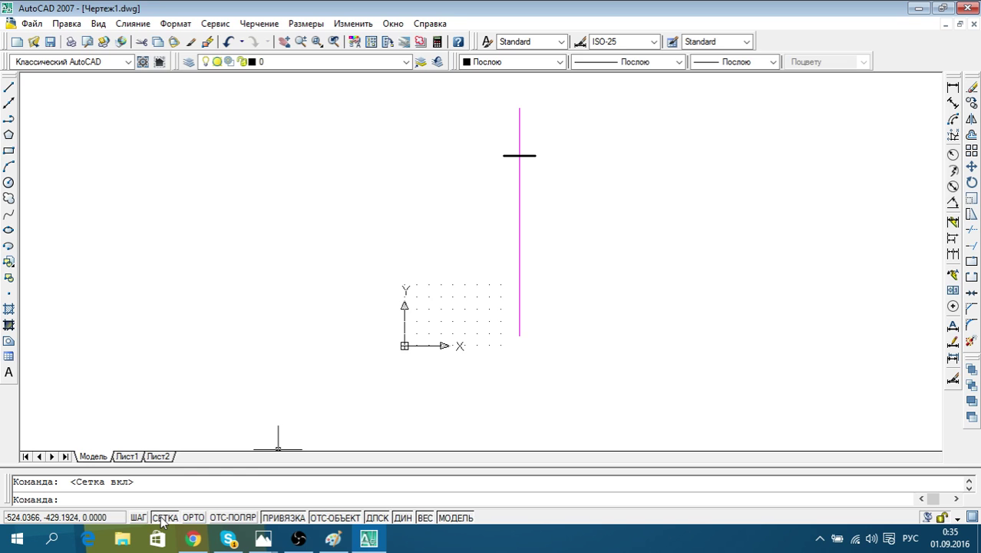
{"action": "middle_click_drag", "start_coordinate": [356, 380], "coordinate": [350, 350]}
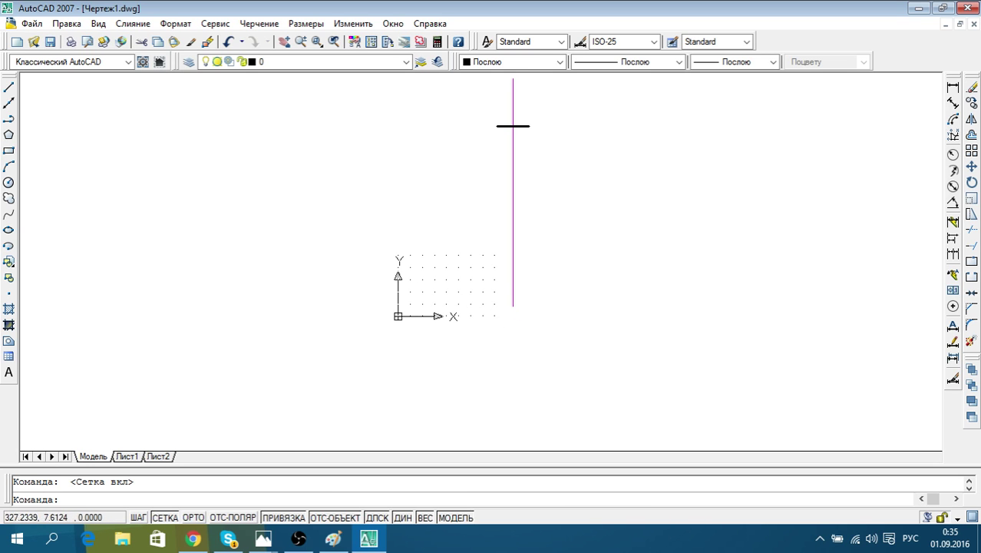
{"action": "scroll", "coordinate": [503, 293], "scroll_direction": "up", "scroll_amount": 2}
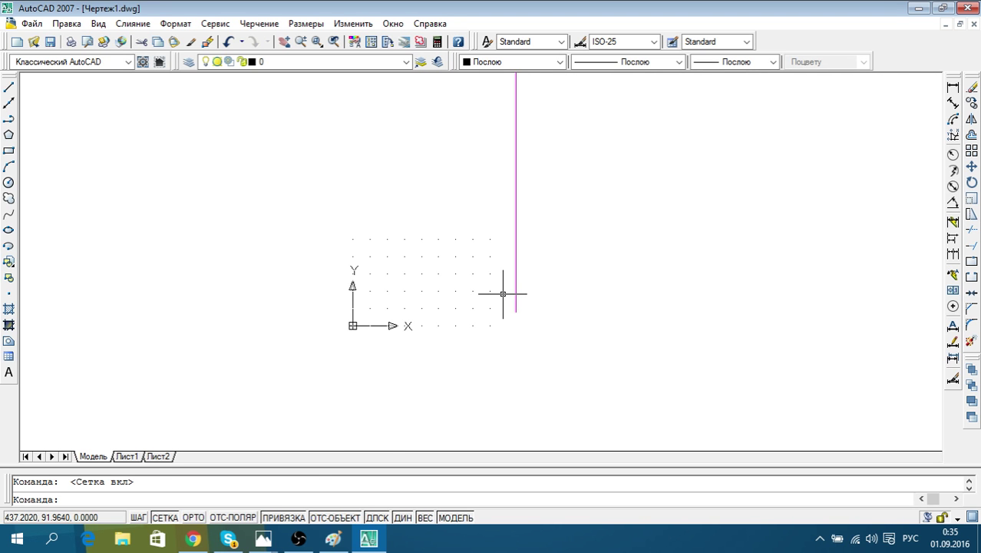
In Chrome, look through the Twitch, VK and radio tabs, then open a blank tab
{"action": "left_click", "coordinate": [195, 538]}
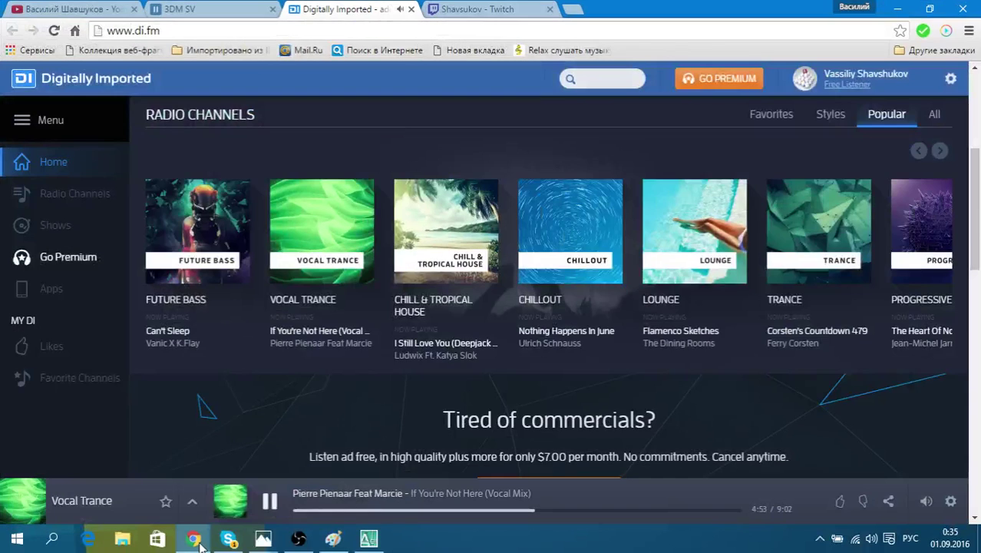
{"action": "left_click", "coordinate": [482, 8]}
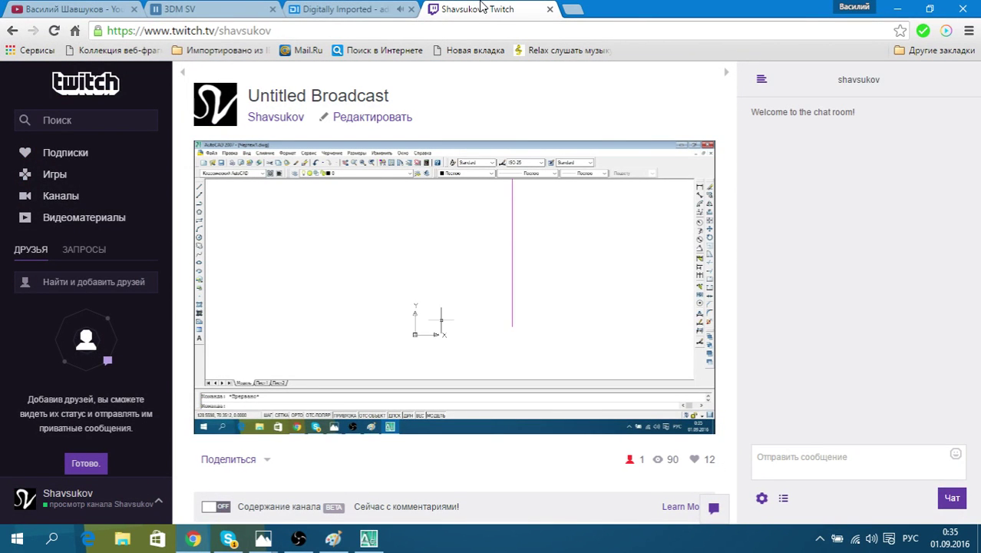
{"action": "left_click", "coordinate": [199, 7]}
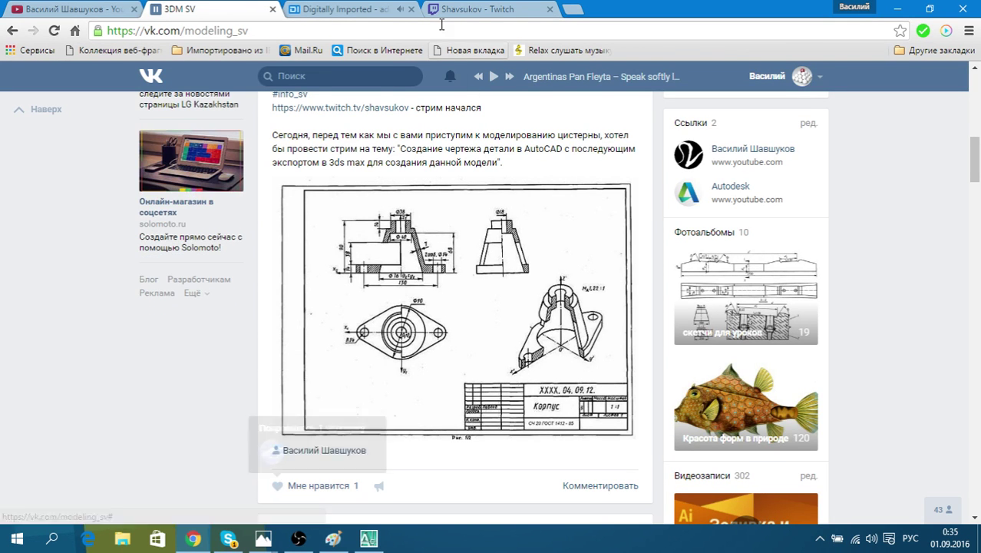
{"action": "left_click", "coordinate": [463, 7]}
{"action": "left_click", "coordinate": [374, 6]}
{"action": "left_click", "coordinate": [572, 10]}
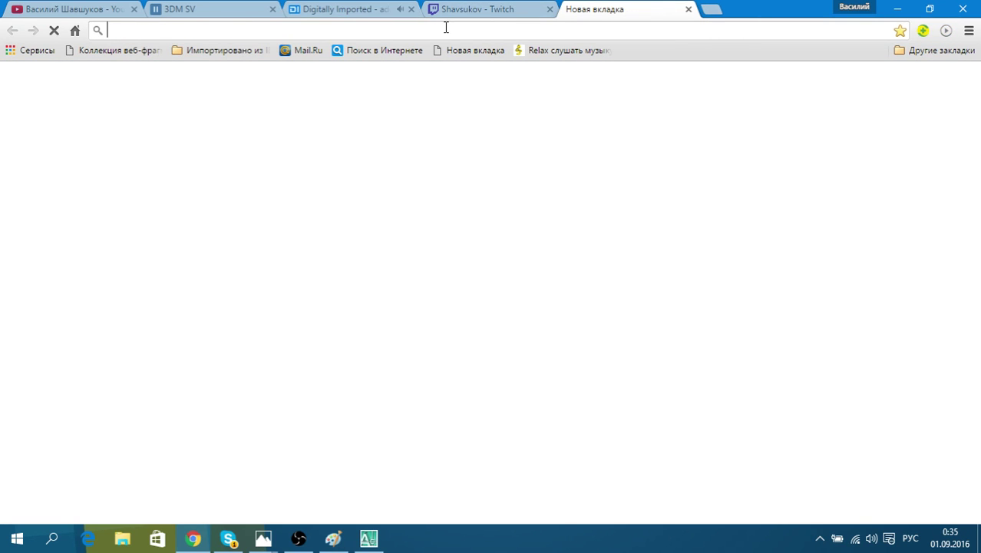
Go to google.com from the address bar using the 'go' autocomplete
{"action": "type", "text": "п"}
{"action": "key", "text": "BackSpace"}
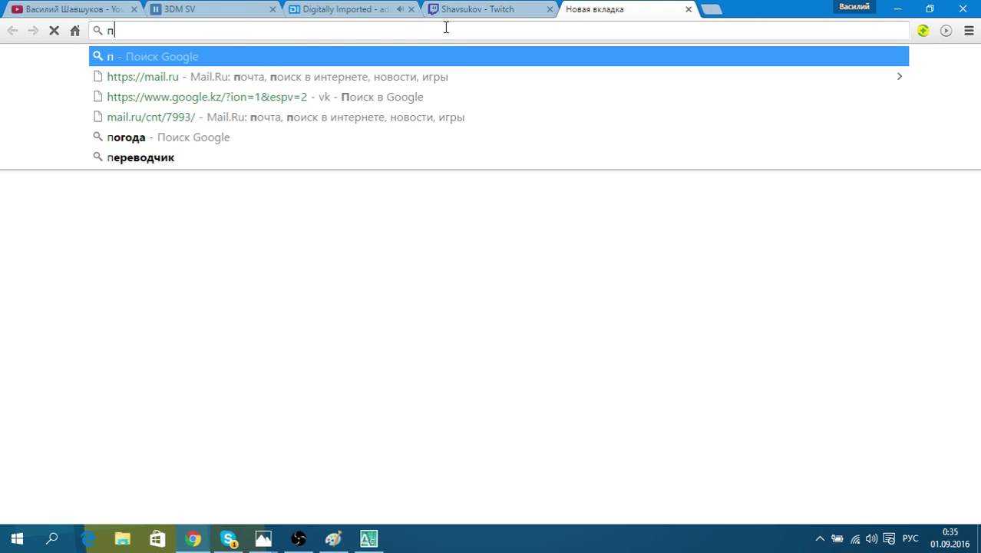
{"action": "key", "text": "BackSpace"}
{"action": "key", "text": "alt+shift"}
{"action": "type", "text": "google.com"}
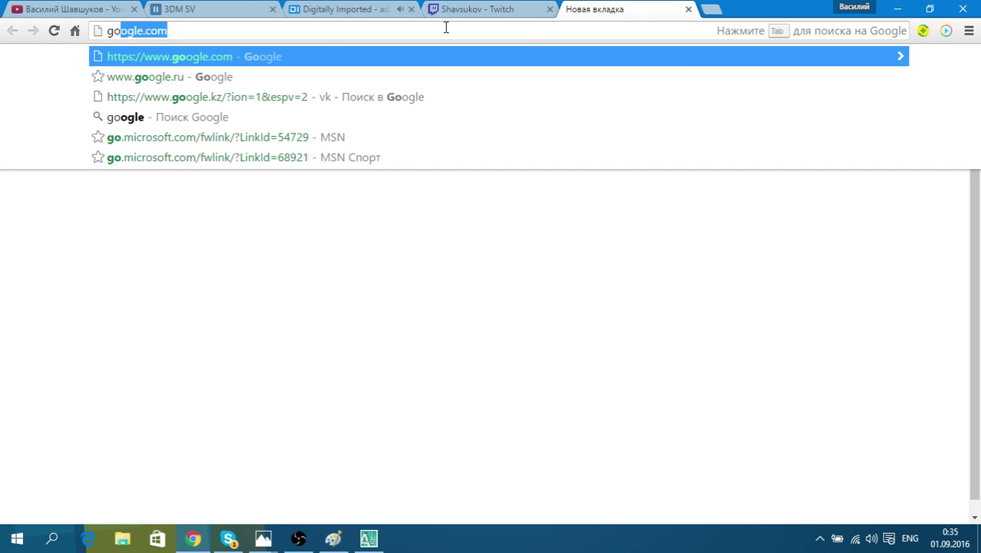
{"action": "key", "text": "Return"}
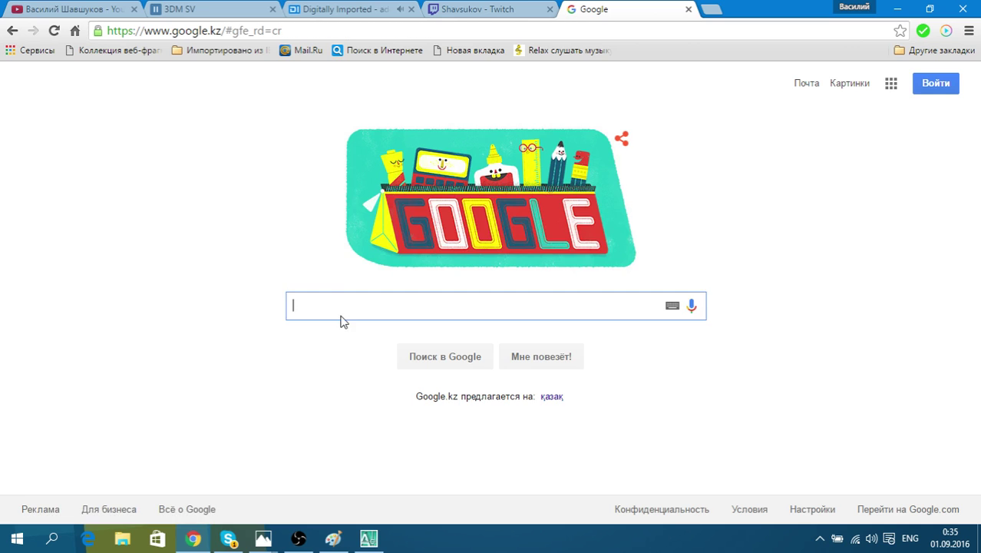
Search Google for 'как указать параметры сетки в AutoCAD 2007'
{"action": "type", "text": "gf"}
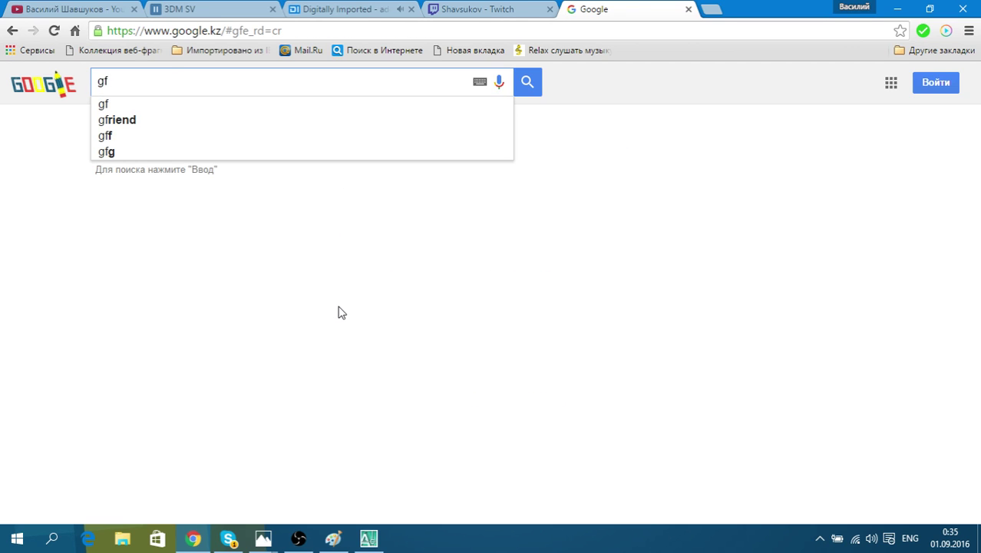
{"action": "key", "text": "BackSpace"}
{"action": "key", "text": "BackSpace"}
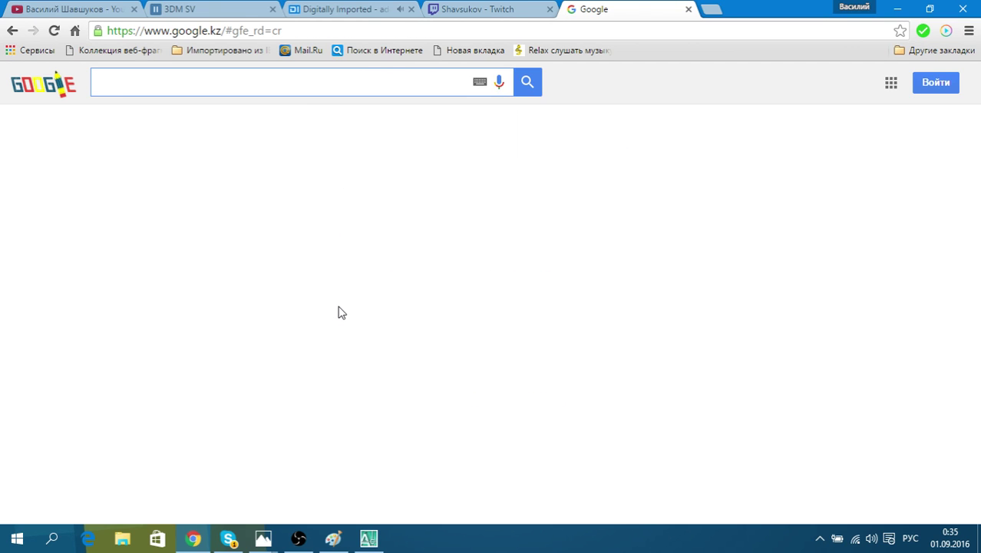
{"action": "type", "text": "у"}
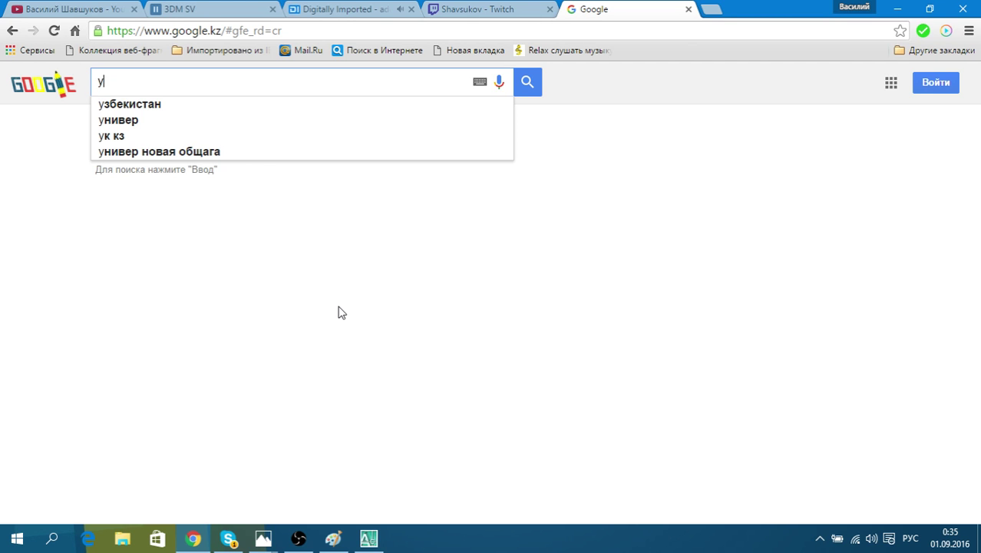
{"action": "key", "text": "BackSpace"}
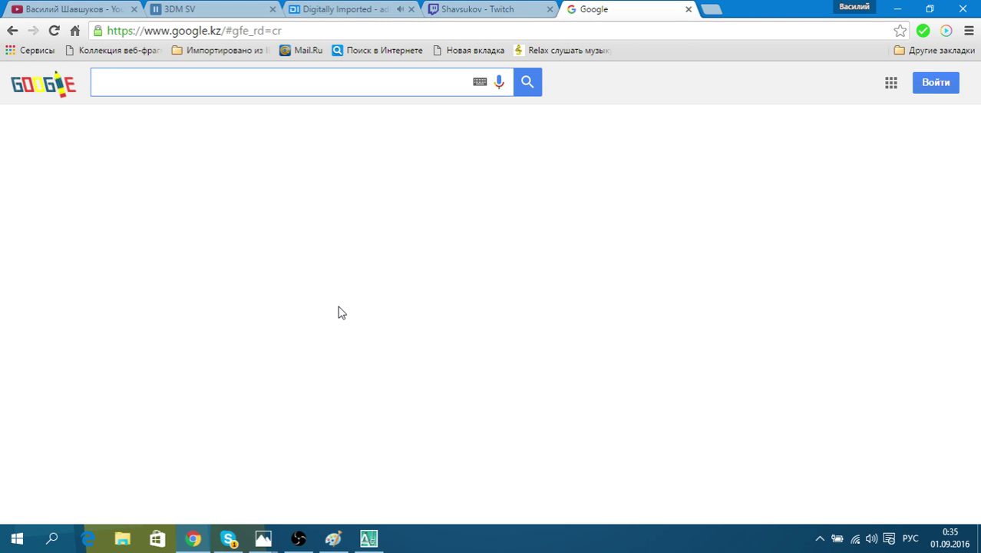
{"action": "type", "text": "как ука"}
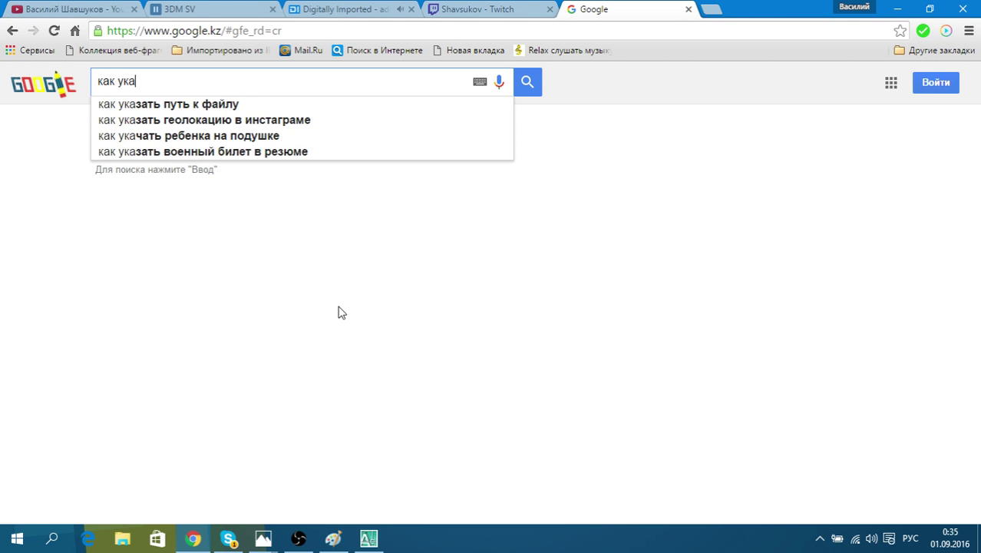
{"action": "type", "text": "зать па"}
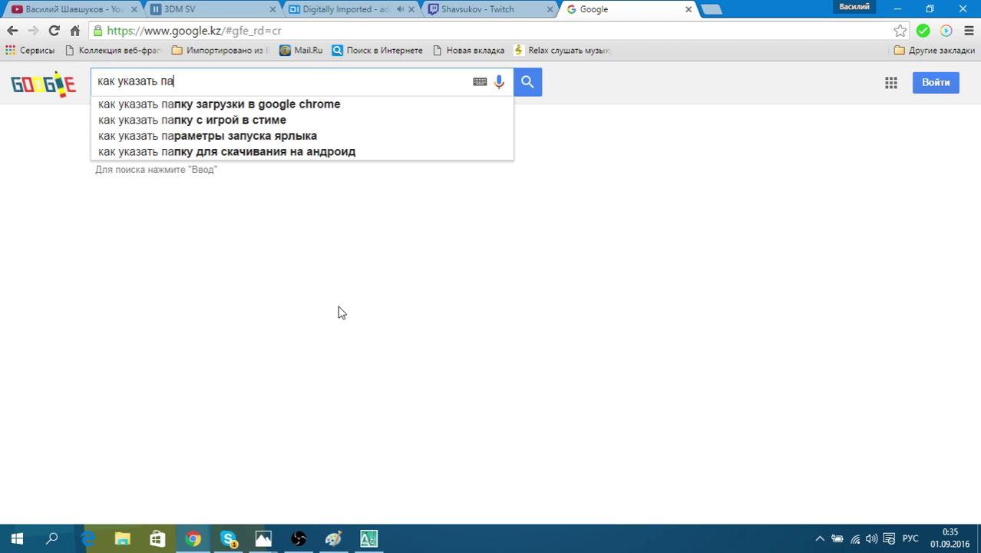
{"action": "type", "text": "раметры"}
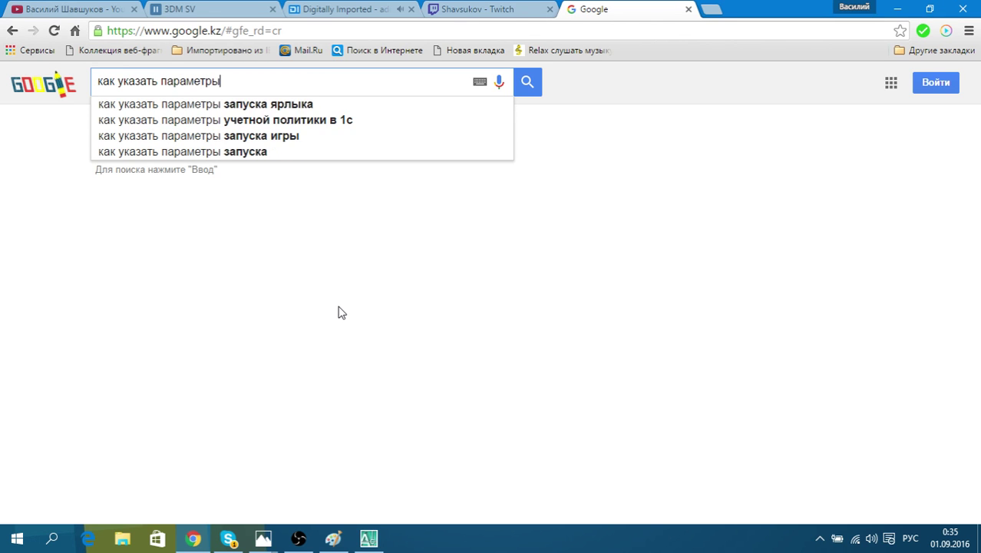
{"action": "type", "text": " сетки "}
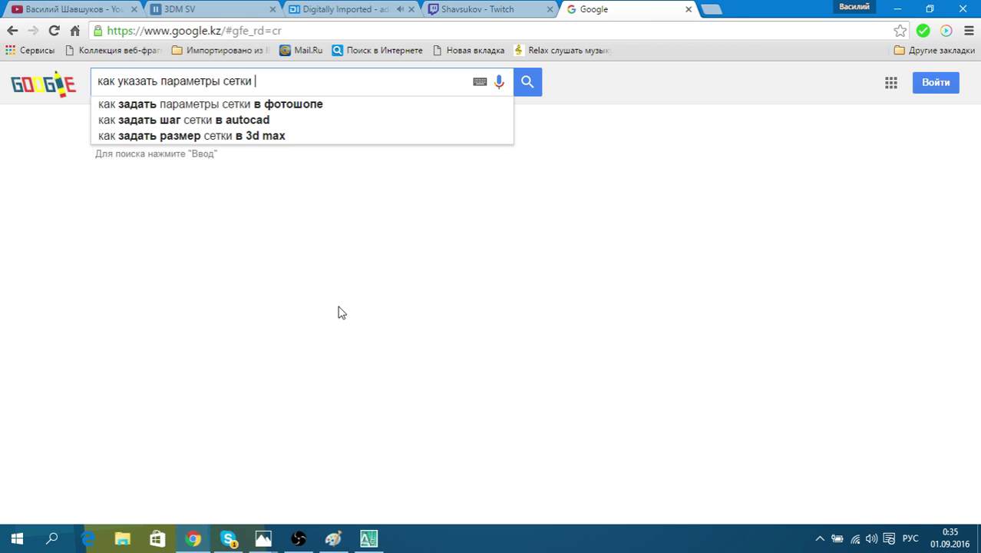
{"action": "type", "text": "в "}
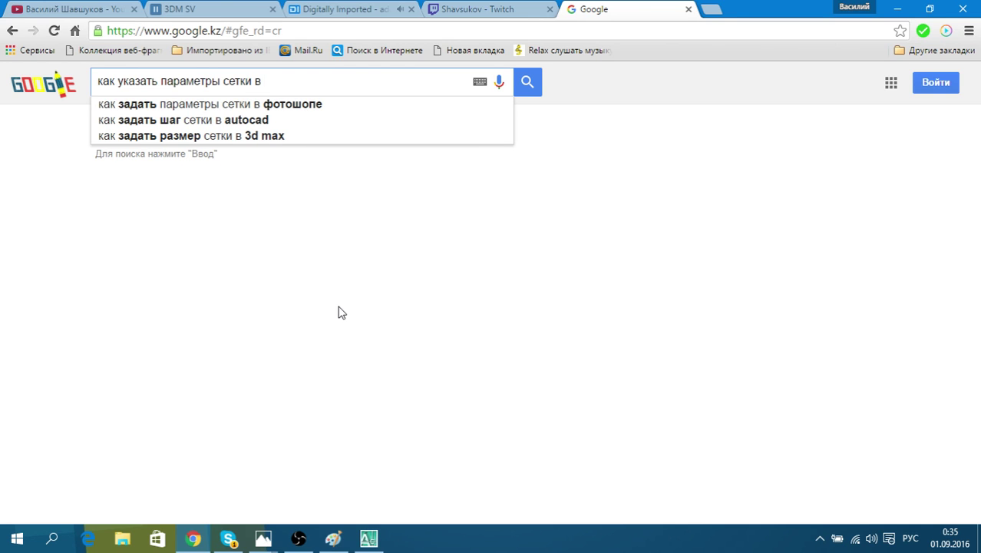
{"action": "type", "text": "AutoCA"}
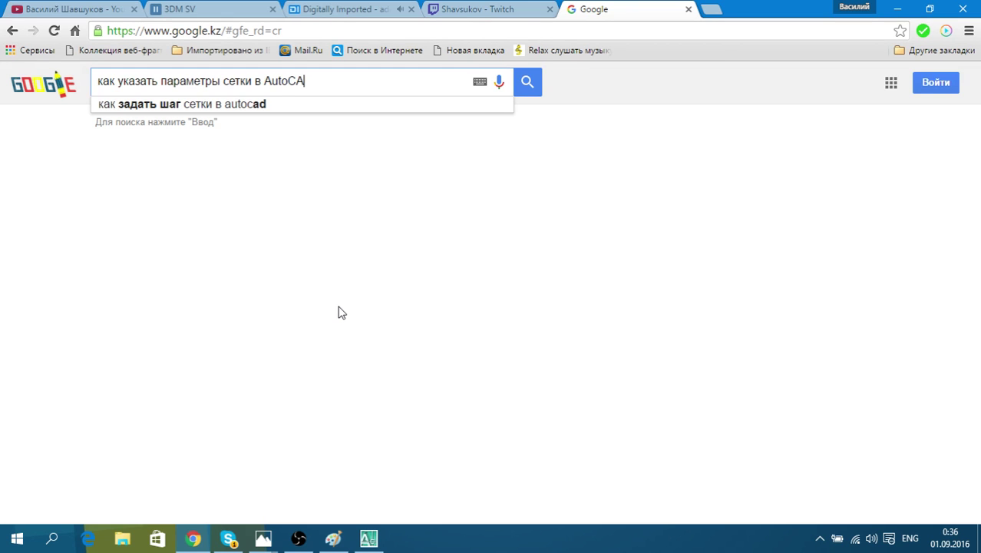
{"action": "type", "text": "D 2007"}
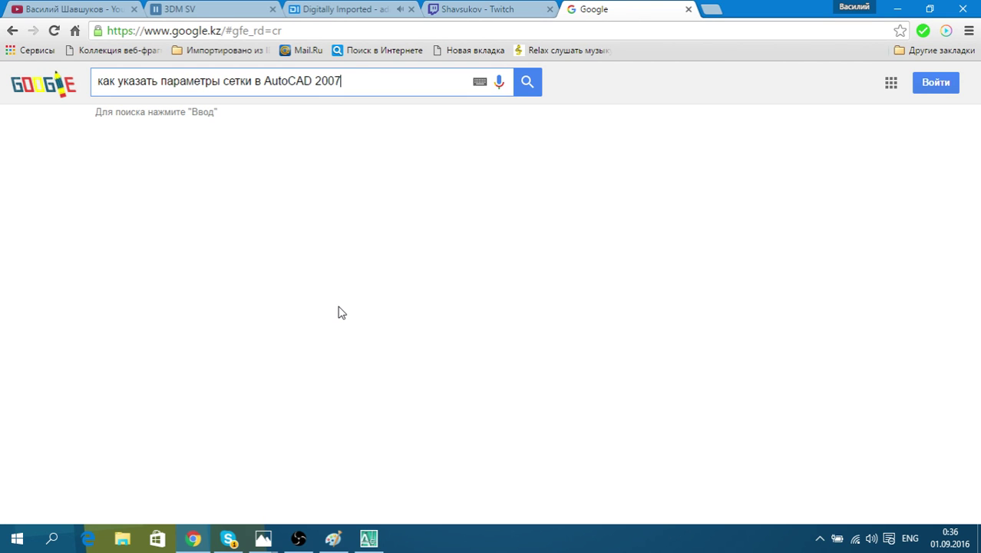
{"action": "key", "text": "Return"}
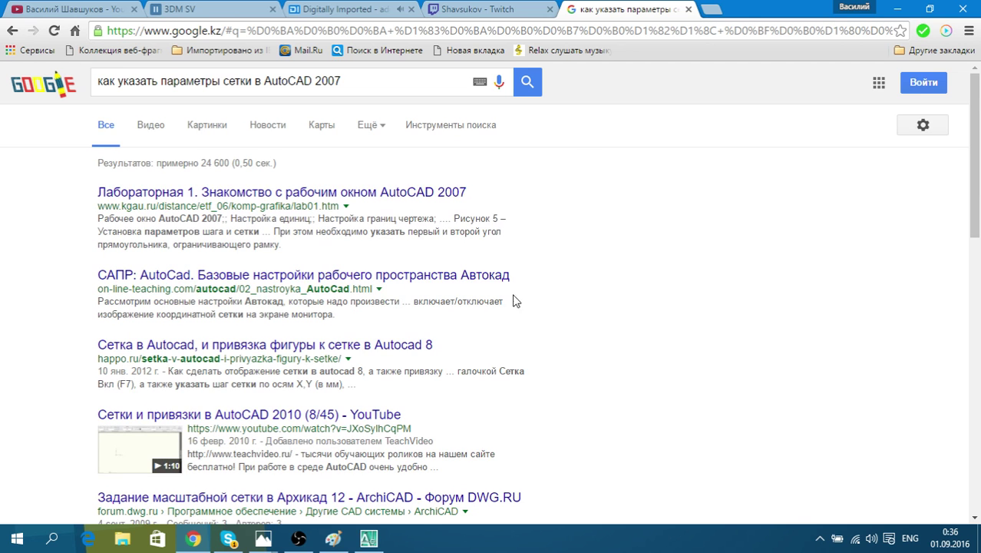
Scroll through the first page of grid-settings search results
{"action": "scroll", "coordinate": [586, 308], "scroll_direction": "down", "scroll_amount": 2}
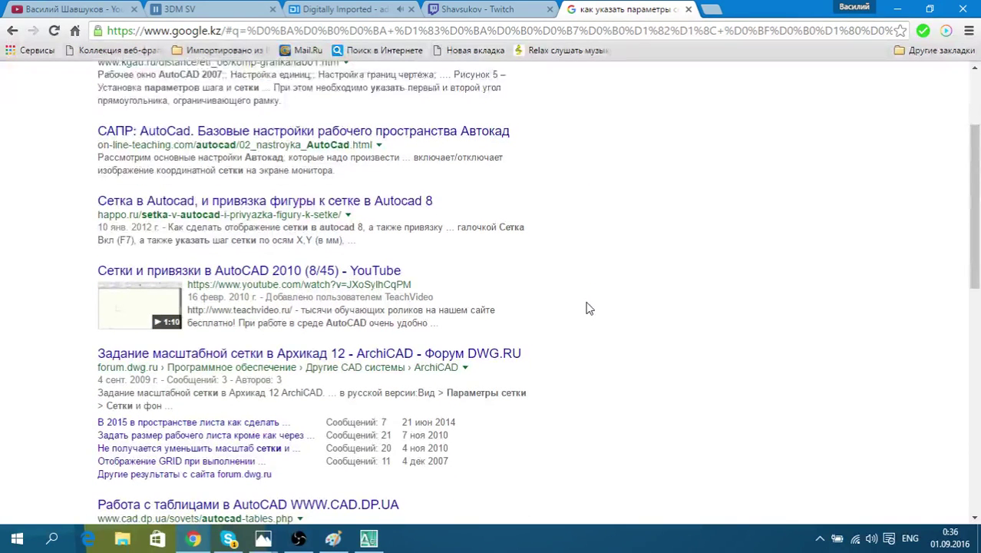
{"action": "scroll", "coordinate": [589, 308], "scroll_direction": "down", "scroll_amount": 3}
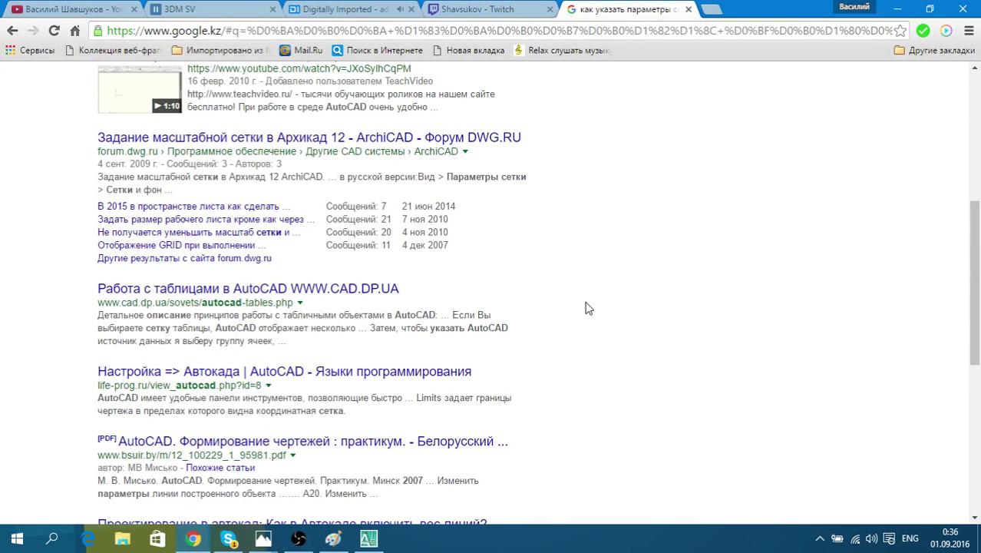
{"action": "scroll", "coordinate": [585, 307], "scroll_direction": "down", "scroll_amount": 2}
{"action": "scroll", "coordinate": [586, 307], "scroll_direction": "down", "scroll_amount": 2}
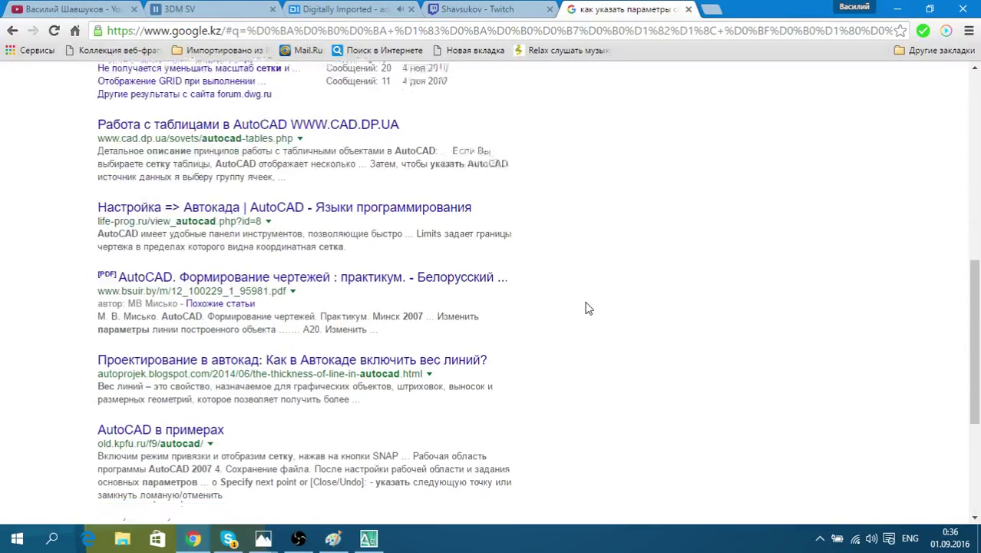
{"action": "scroll", "coordinate": [587, 316], "scroll_direction": "up", "scroll_amount": 10}
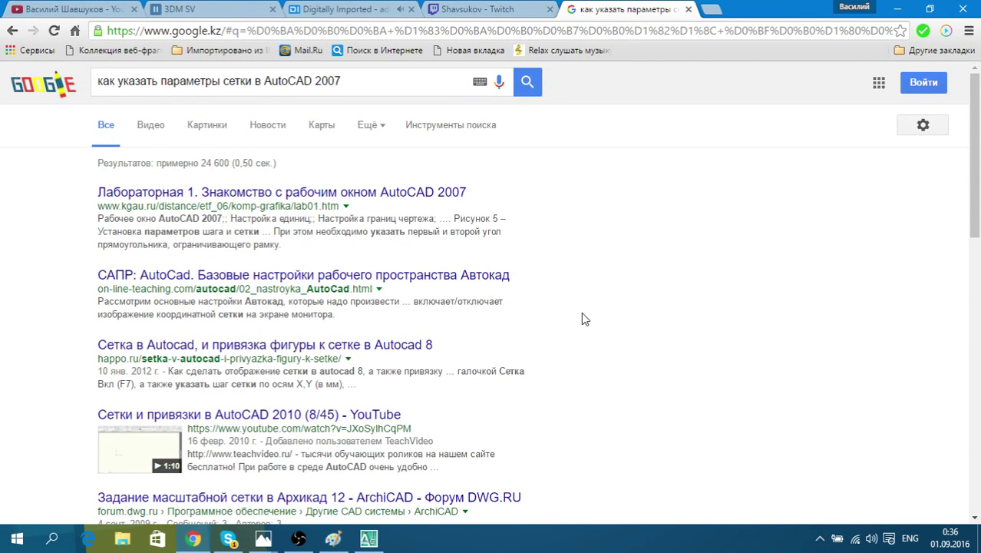
{"action": "scroll", "coordinate": [582, 314], "scroll_direction": "down", "scroll_amount": 1}
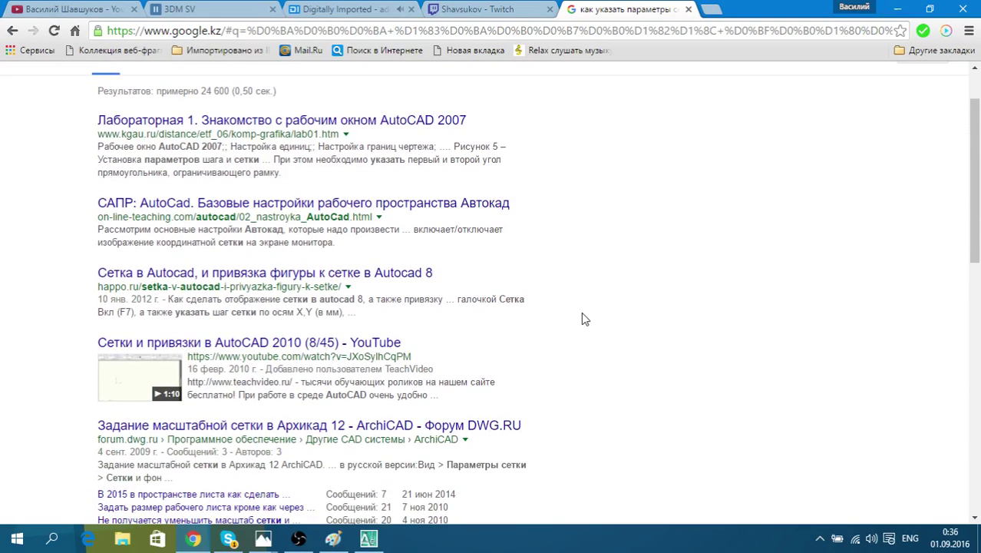
{"action": "scroll", "coordinate": [584, 319], "scroll_direction": "down", "scroll_amount": 1}
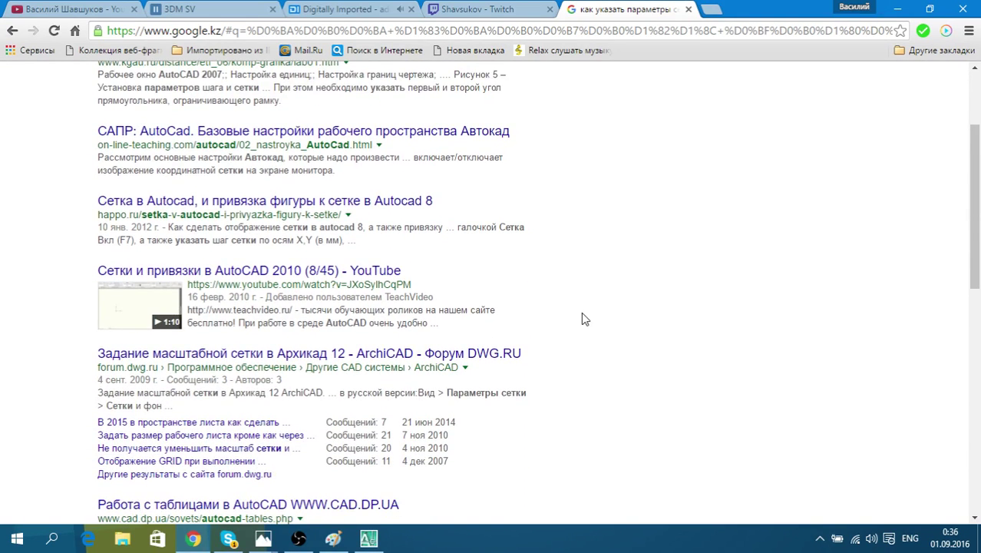
{"action": "scroll", "coordinate": [581, 318], "scroll_direction": "down", "scroll_amount": 4}
{"action": "scroll", "coordinate": [581, 322], "scroll_direction": "down", "scroll_amount": 5}
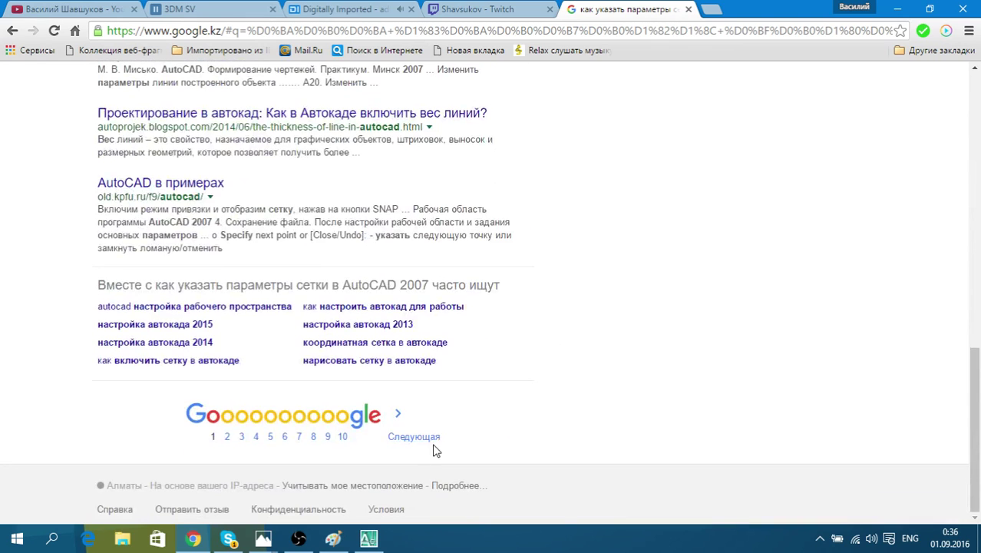
Check results page 2, close the search tab and return to AutoCAD
{"action": "left_click", "coordinate": [426, 437]}
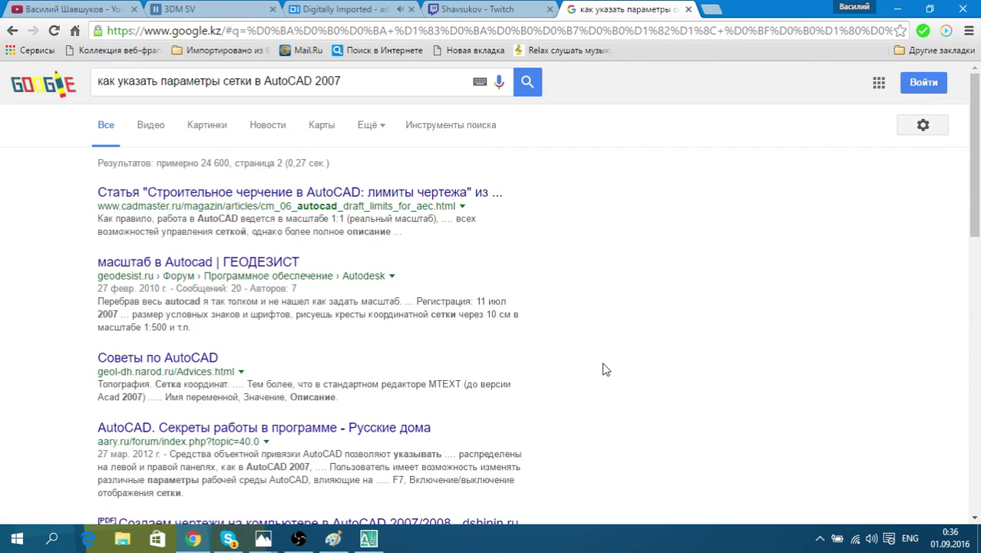
{"action": "scroll", "coordinate": [605, 370], "scroll_direction": "down", "scroll_amount": 2}
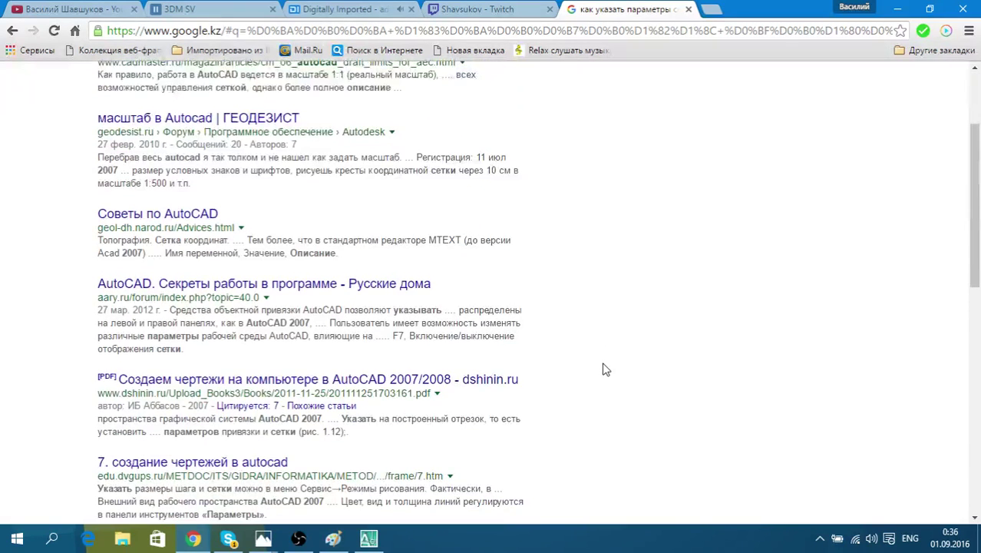
{"action": "left_click", "coordinate": [688, 10]}
{"action": "left_click", "coordinate": [369, 539]}
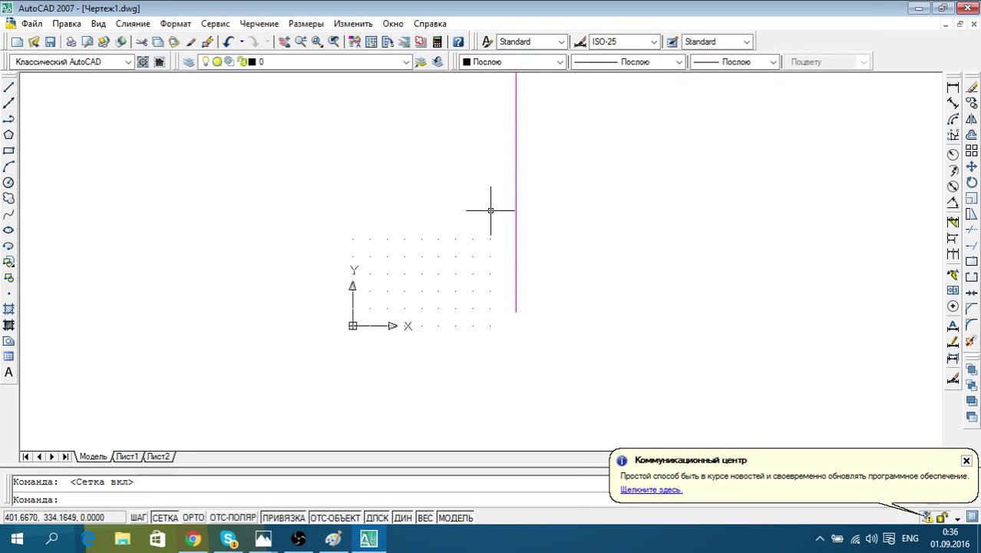
Shorten the violet axis by stretching its bottom grip upward
{"action": "middle_click_drag", "start_coordinate": [491, 209], "coordinate": [453, 244]}
{"action": "left_click", "coordinate": [967, 460]}
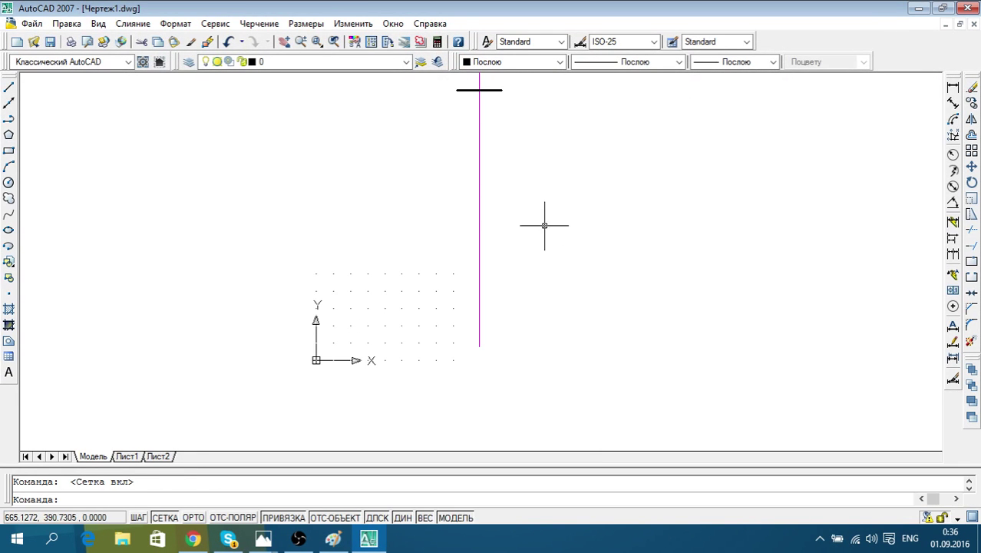
{"action": "middle_click_drag", "start_coordinate": [542, 222], "coordinate": [545, 245]}
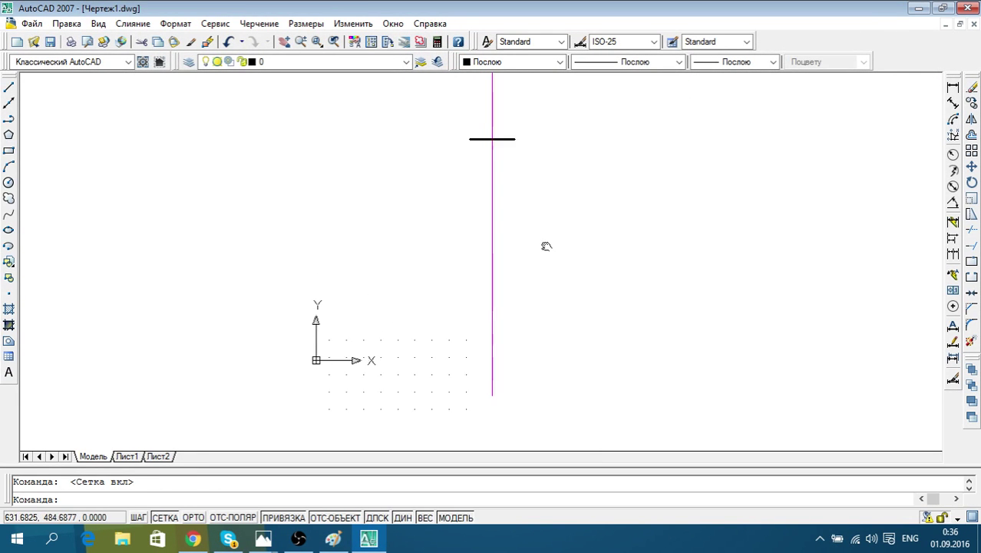
{"action": "left_click", "coordinate": [492, 276]}
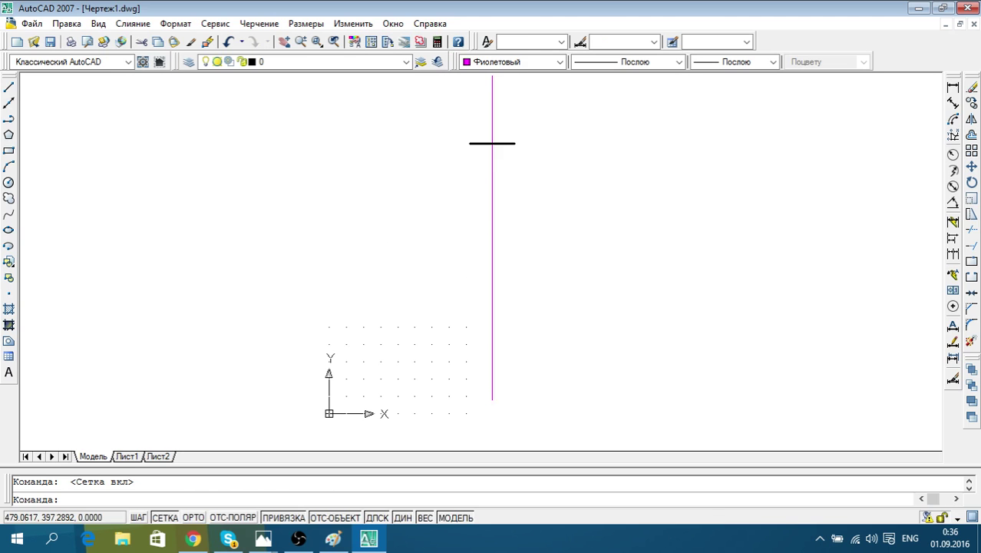
{"action": "left_click", "coordinate": [492, 400]}
{"action": "left_click", "coordinate": [492, 237]}
{"action": "scroll", "coordinate": [578, 275], "scroll_direction": "down", "scroll_amount": 2}
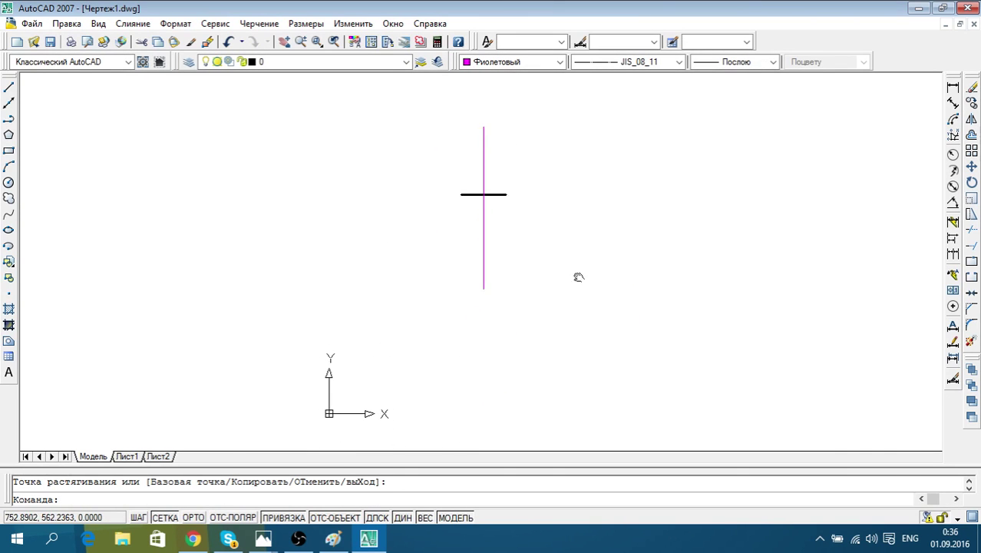
{"action": "scroll", "coordinate": [550, 252], "scroll_direction": "down", "scroll_amount": 1}
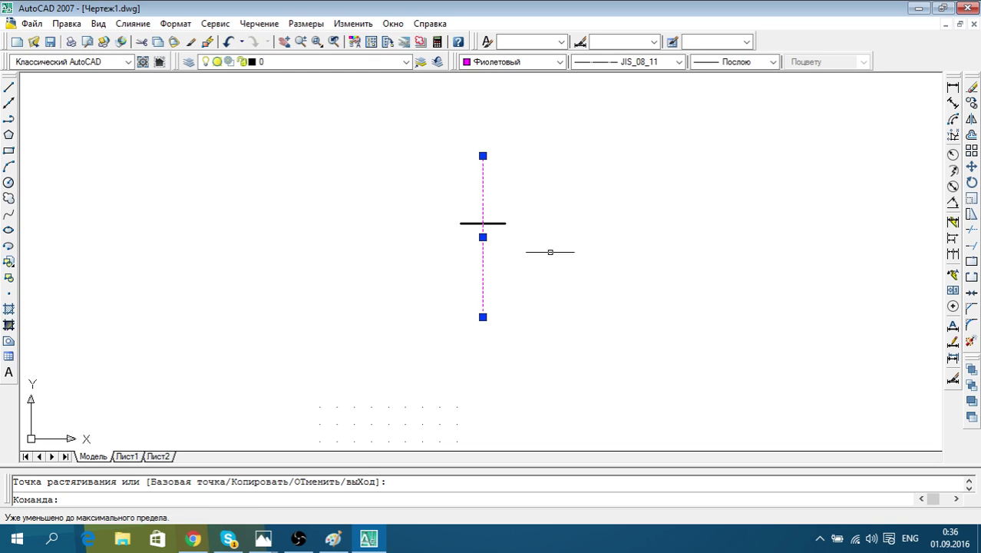
{"action": "key", "text": "Escape"}
{"action": "key", "text": "Escape"}
Window-select the axis and base line and move them from their crossing toward the origin
{"action": "left_click", "coordinate": [555, 338]}
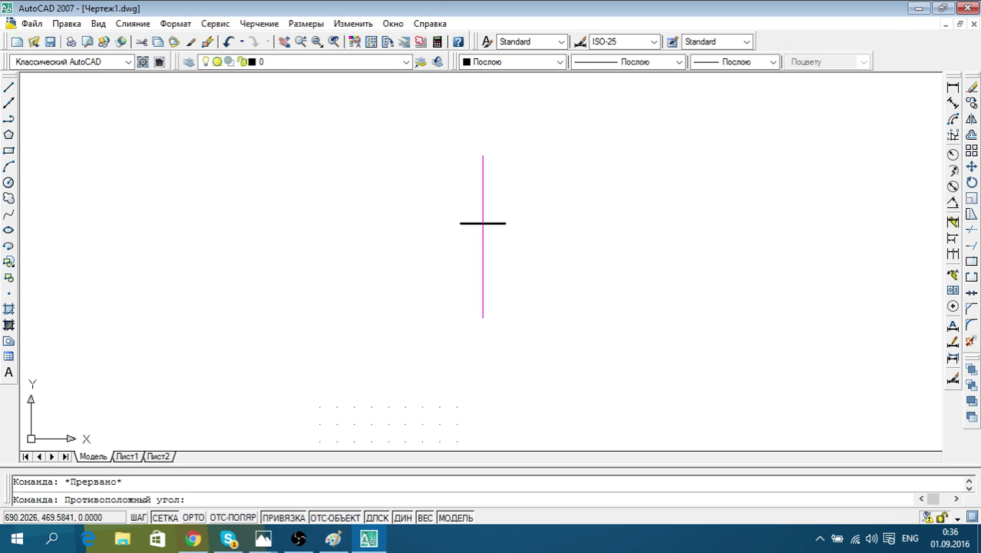
{"action": "left_click", "coordinate": [446, 142]}
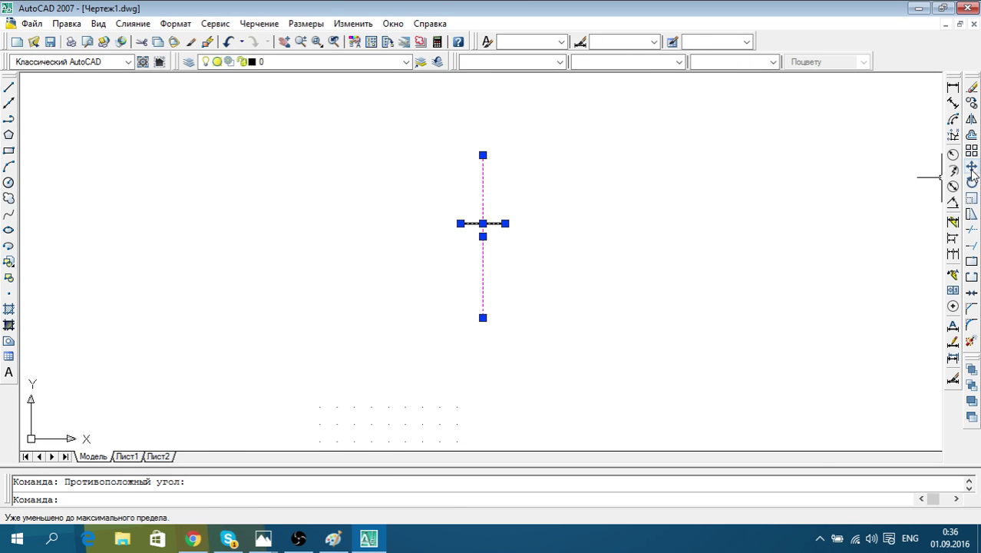
{"action": "left_click", "coordinate": [971, 165]}
{"action": "middle_click_drag", "start_coordinate": [624, 211], "coordinate": [636, 181]}
{"action": "left_click", "coordinate": [494, 163]}
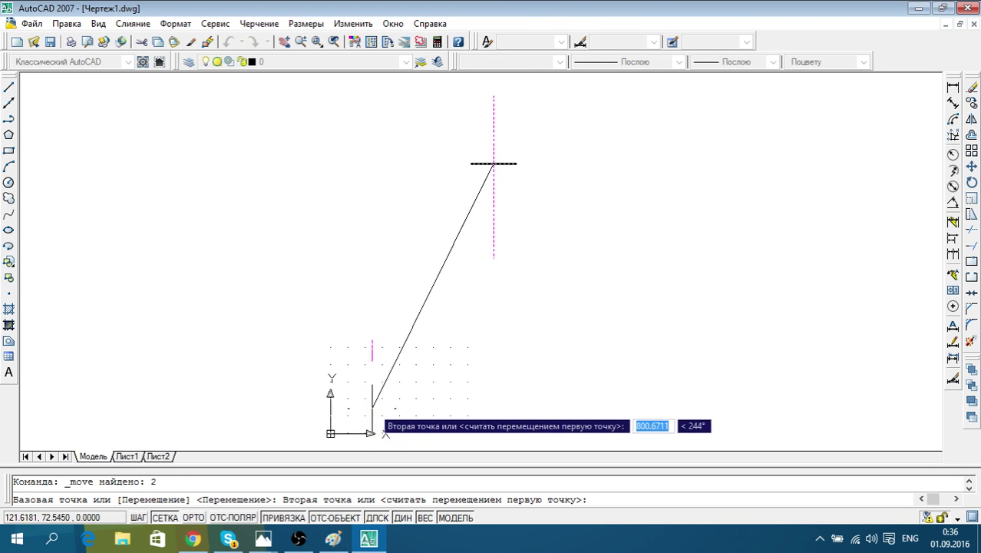
{"action": "left_click", "coordinate": [373, 404]}
Reselect both lines and move them up and right beside the origin
{"action": "left_click", "coordinate": [539, 396]}
{"action": "middle_click_drag", "start_coordinate": [503, 396], "coordinate": [546, 357]}
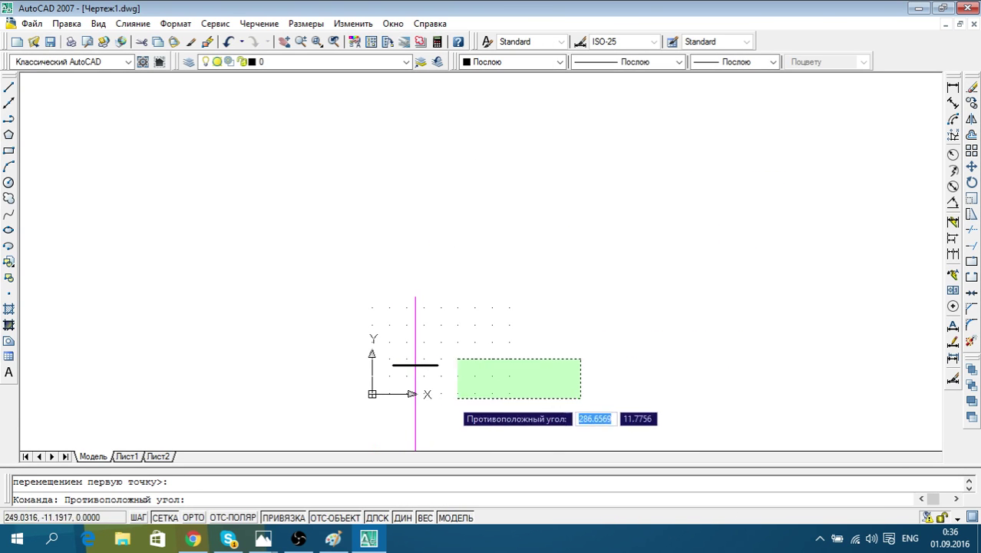
{"action": "left_click", "coordinate": [460, 393]}
{"action": "left_click", "coordinate": [390, 382]}
{"action": "left_click", "coordinate": [551, 327]}
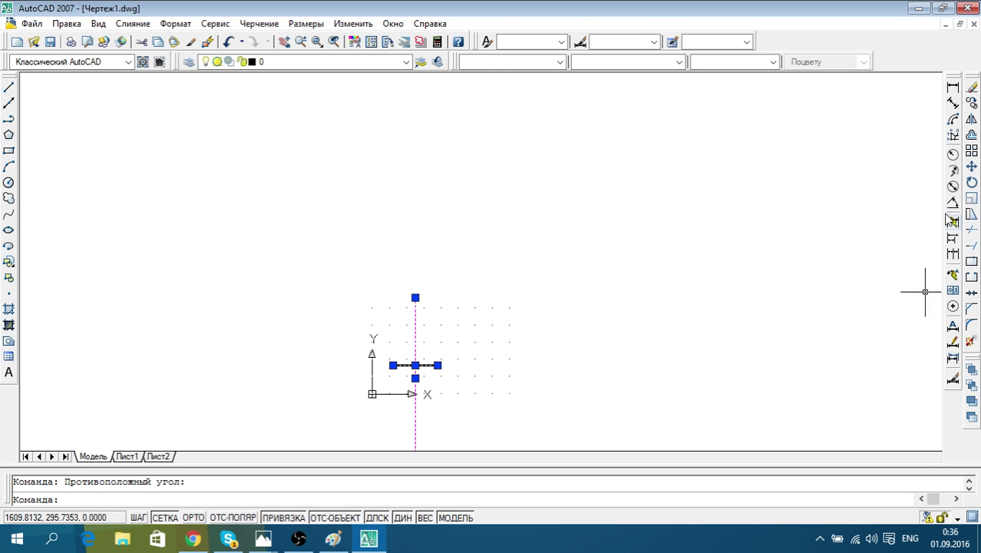
{"action": "left_click", "coordinate": [971, 166]}
{"action": "left_click", "coordinate": [491, 335]}
{"action": "left_click", "coordinate": [513, 261]}
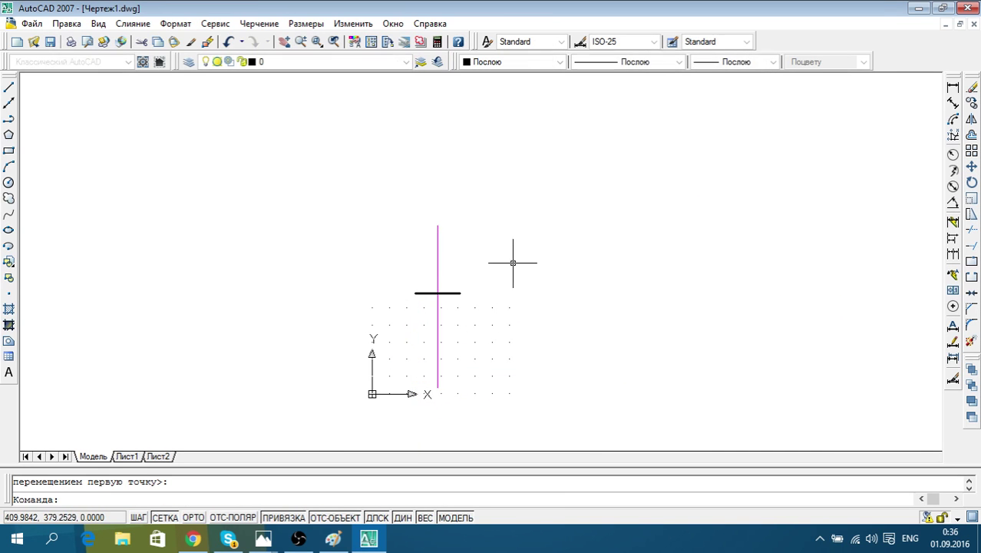
{"action": "scroll", "coordinate": [456, 344], "scroll_direction": "up", "scroll_amount": 3}
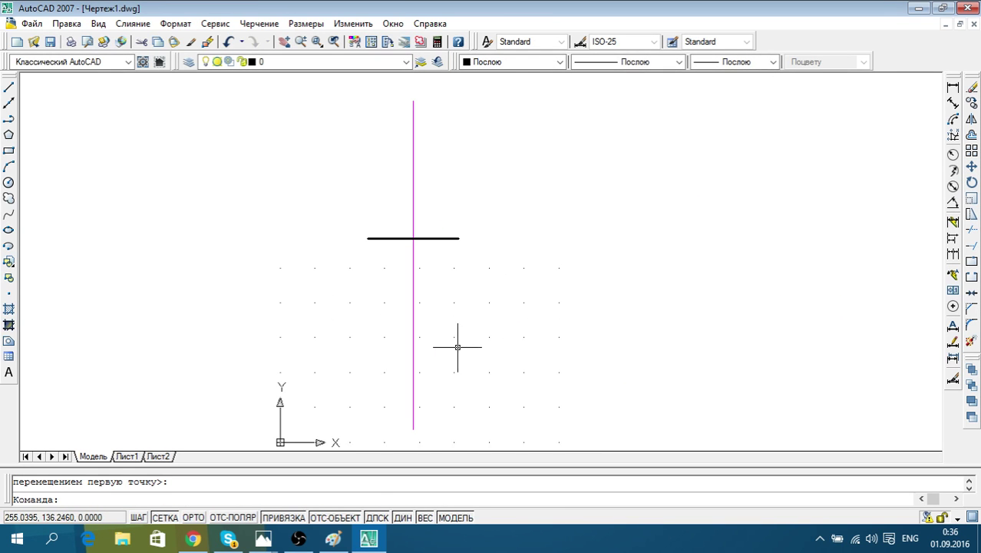
Turn the СЕТКА dot grid off and recentre on the axis and base line
{"action": "left_click", "coordinate": [169, 524]}
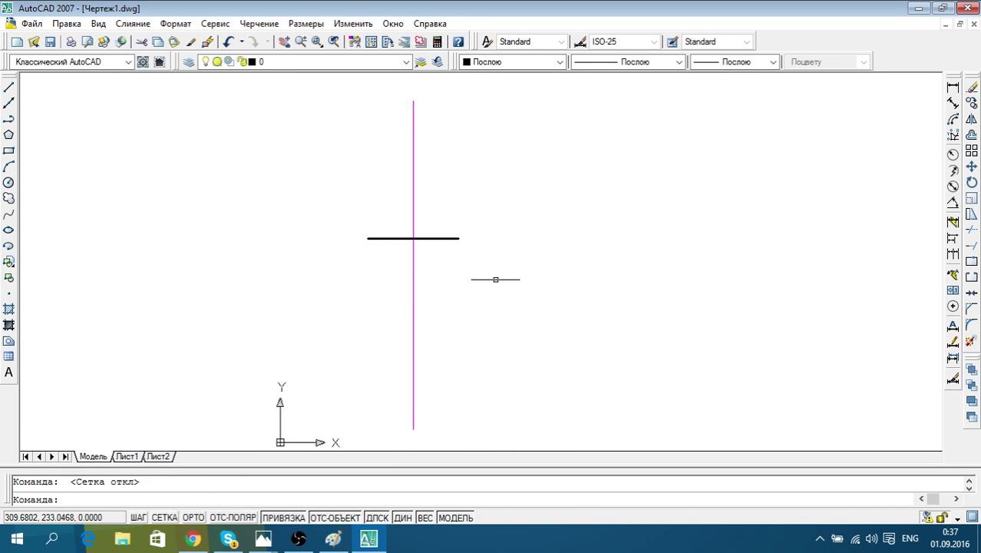
{"action": "middle_click_drag", "start_coordinate": [495, 277], "coordinate": [434, 313]}
{"action": "scroll", "coordinate": [366, 311], "scroll_direction": "up", "scroll_amount": 3}
{"action": "left_click", "coordinate": [363, 312]}
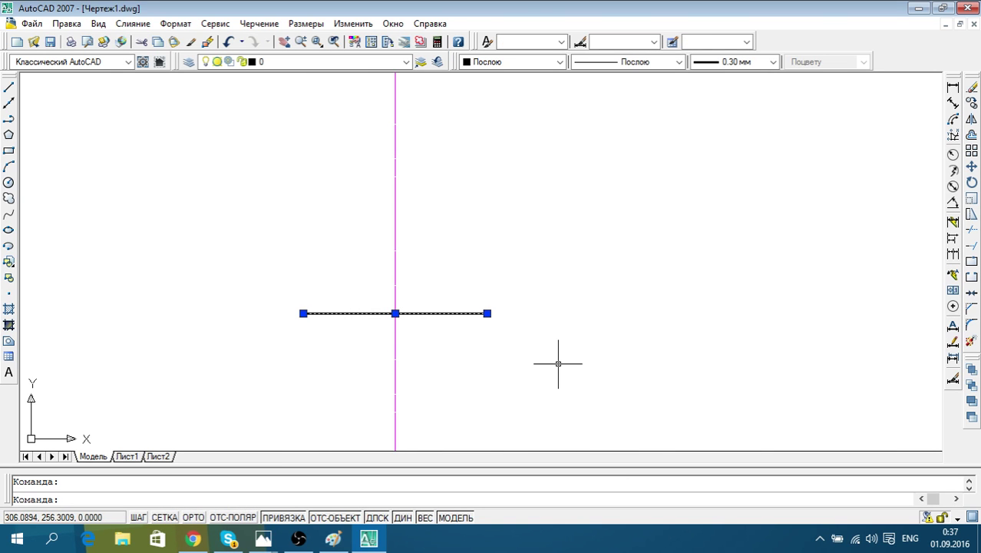
{"action": "key", "text": "Escape"}
{"action": "middle_click_drag", "start_coordinate": [483, 362], "coordinate": [541, 353]}
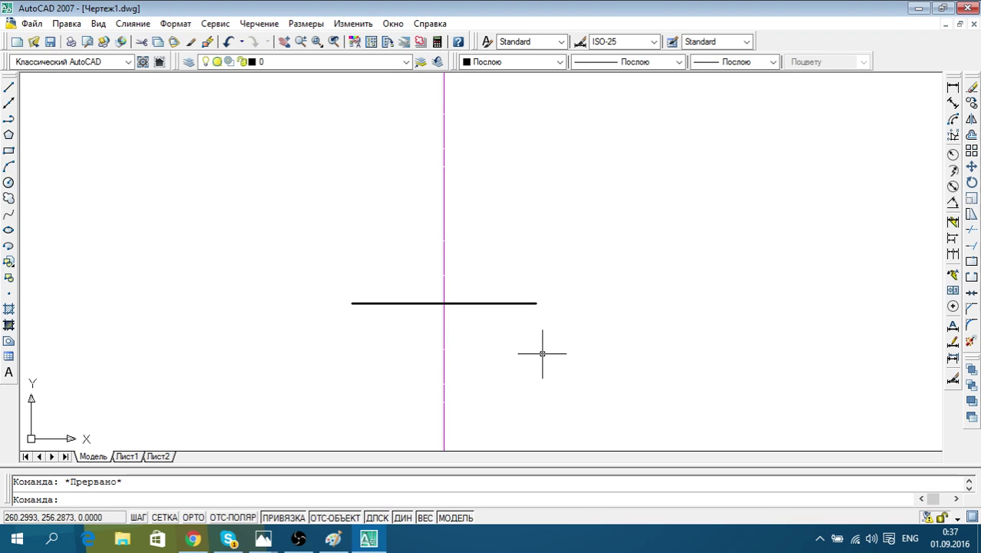
{"action": "scroll", "coordinate": [355, 350], "scroll_direction": "up", "scroll_amount": 1}
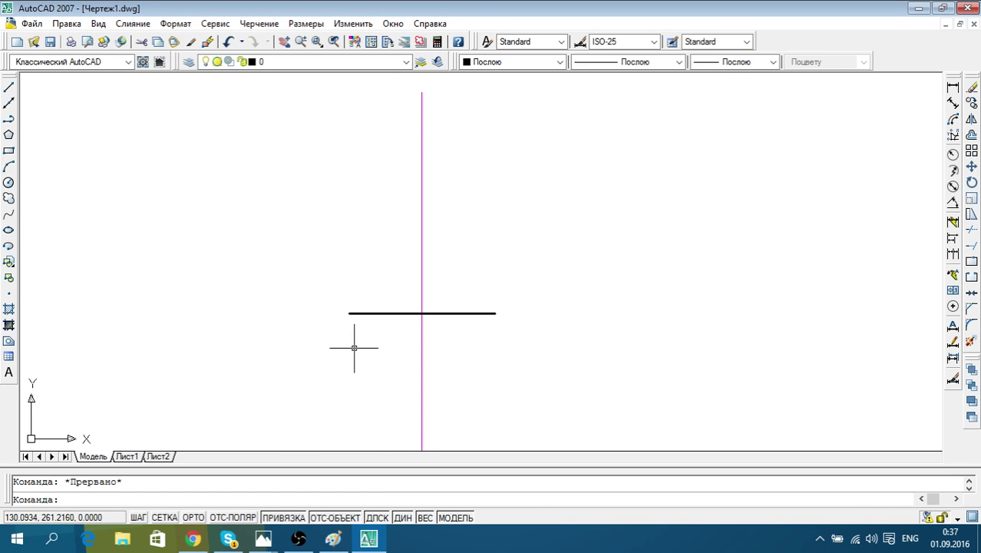
{"action": "middle_click_drag", "start_coordinate": [350, 342], "coordinate": [220, 341]}
{"action": "scroll", "coordinate": [201, 358], "scroll_direction": "down", "scroll_amount": 4}
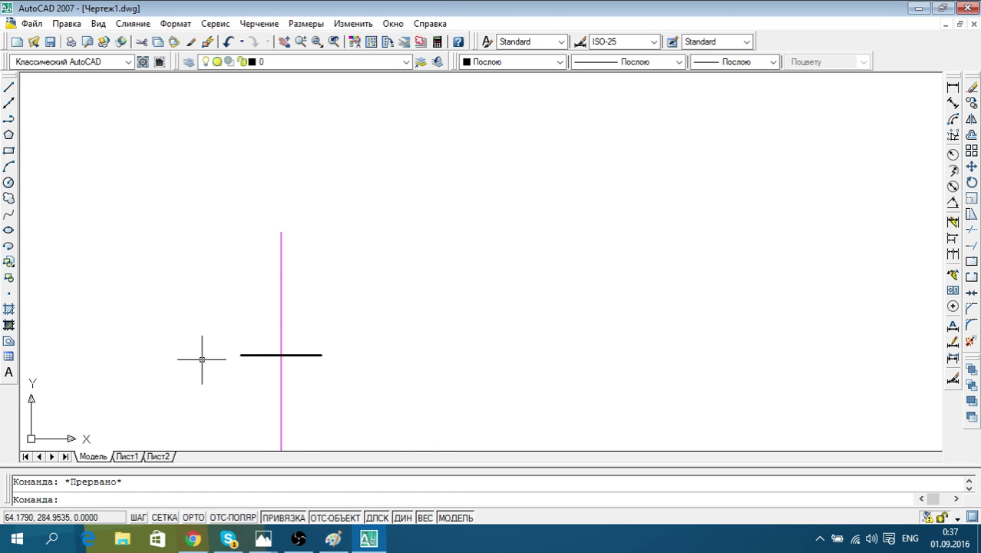
{"action": "scroll", "coordinate": [204, 361], "scroll_direction": "up", "scroll_amount": 2}
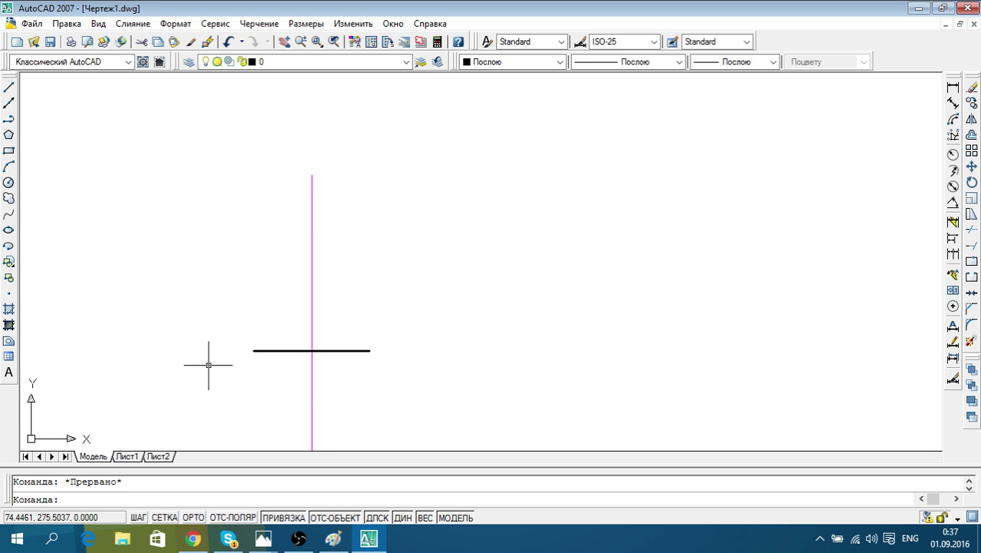
Peek at the Лист1 layout, return to Модель and reframe the two lines
{"action": "left_click", "coordinate": [127, 457]}
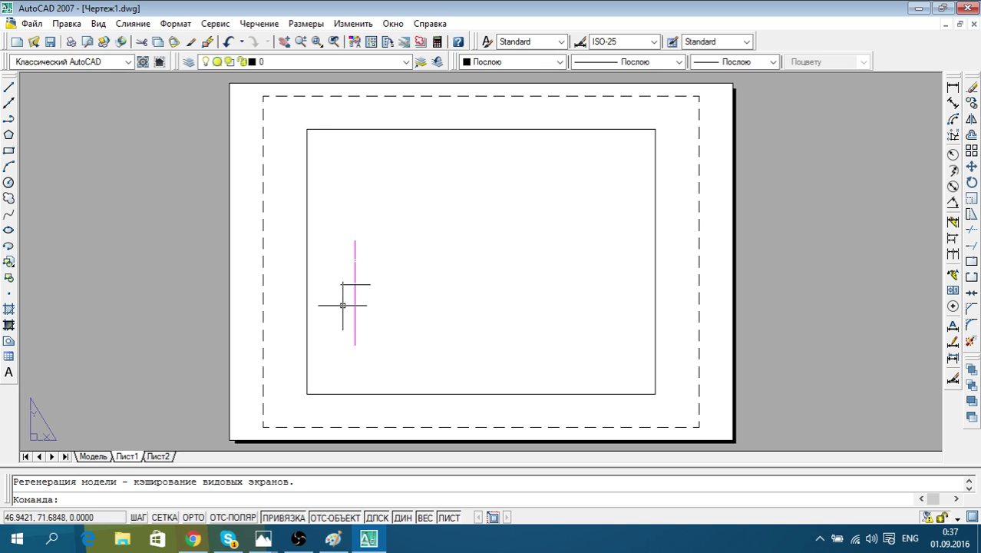
{"action": "left_click", "coordinate": [93, 456]}
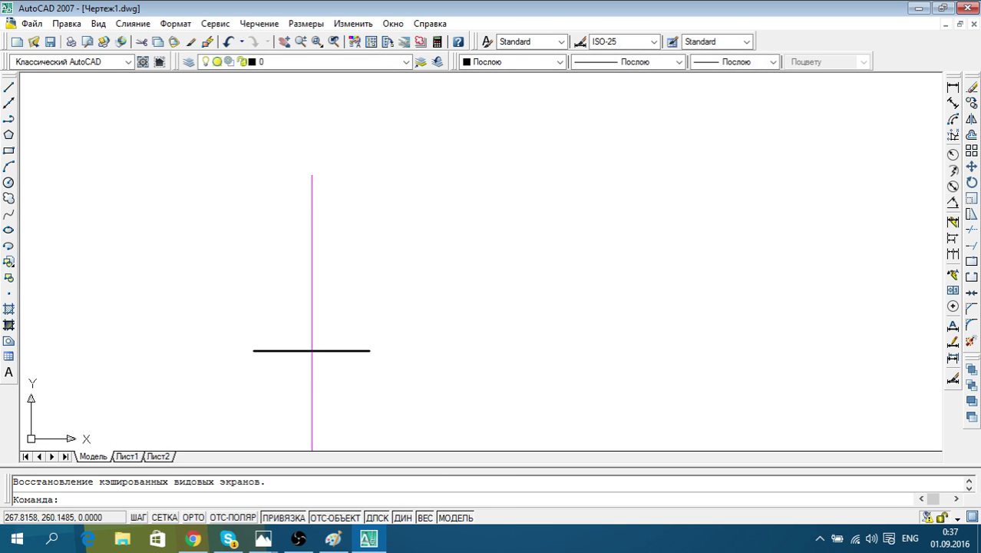
{"action": "middle_click_drag", "start_coordinate": [395, 374], "coordinate": [395, 314]}
{"action": "scroll", "coordinate": [395, 314], "scroll_direction": "down", "scroll_amount": 3}
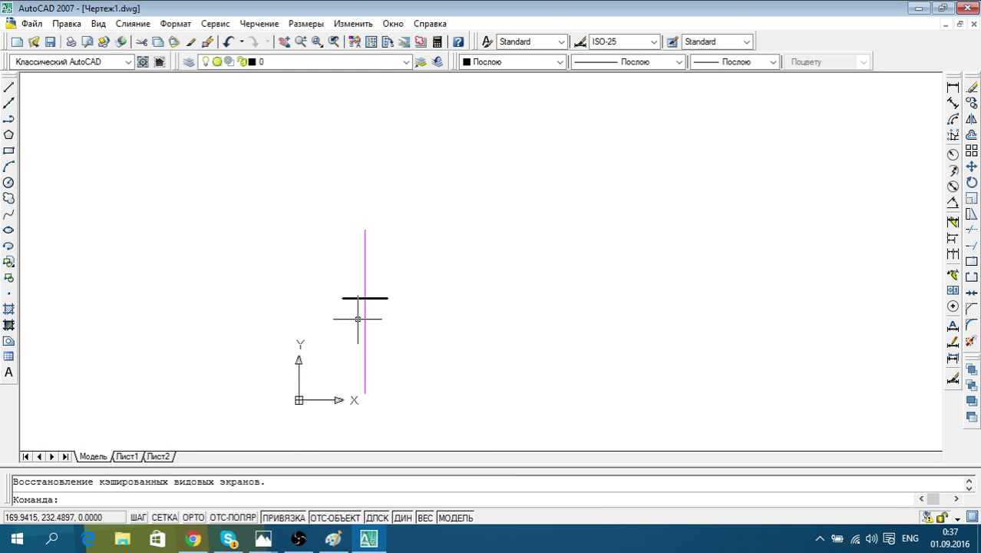
{"action": "scroll", "coordinate": [391, 324], "scroll_direction": "up", "scroll_amount": 3}
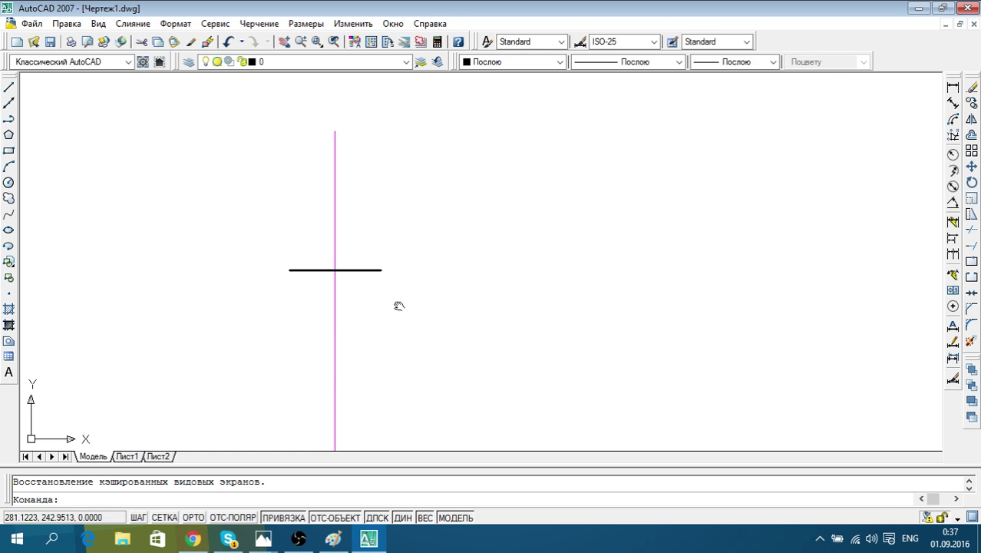
{"action": "middle_click_drag", "start_coordinate": [398, 304], "coordinate": [407, 332]}
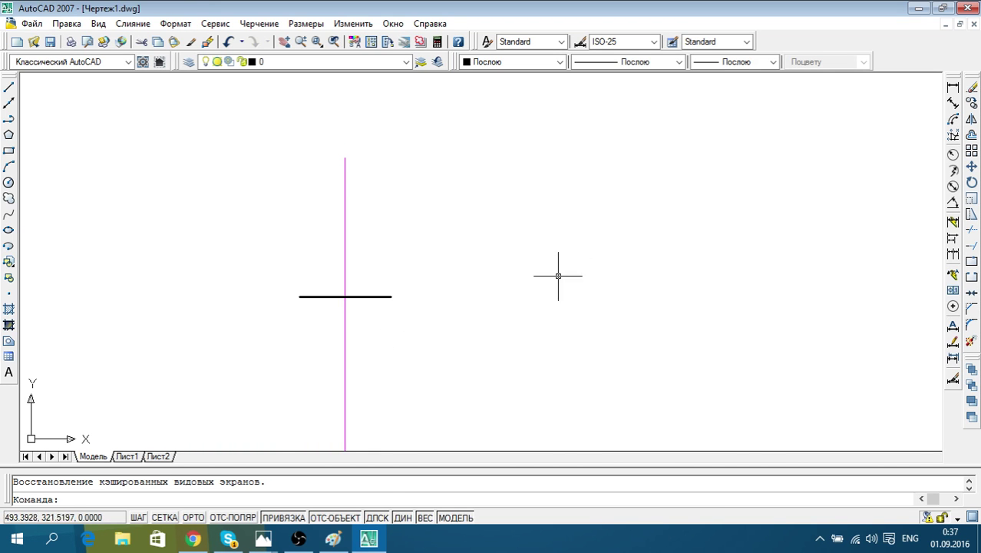
{"action": "middle_click_drag", "start_coordinate": [429, 300], "coordinate": [516, 241]}
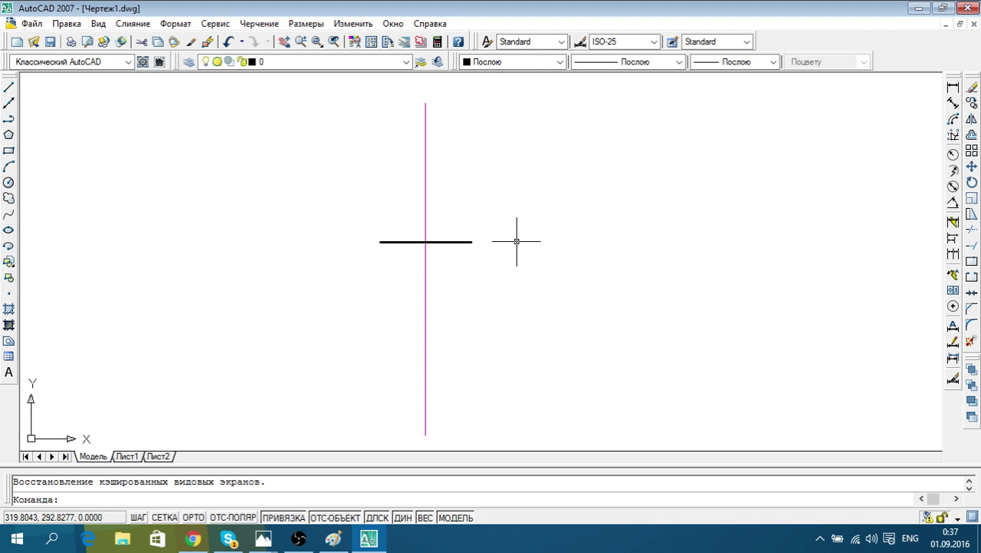
{"action": "scroll", "coordinate": [516, 241], "scroll_direction": "down", "scroll_amount": 2}
{"action": "scroll", "coordinate": [453, 236], "scroll_direction": "up", "scroll_amount": 2}
{"action": "middle_click_drag", "start_coordinate": [449, 230], "coordinate": [423, 175]}
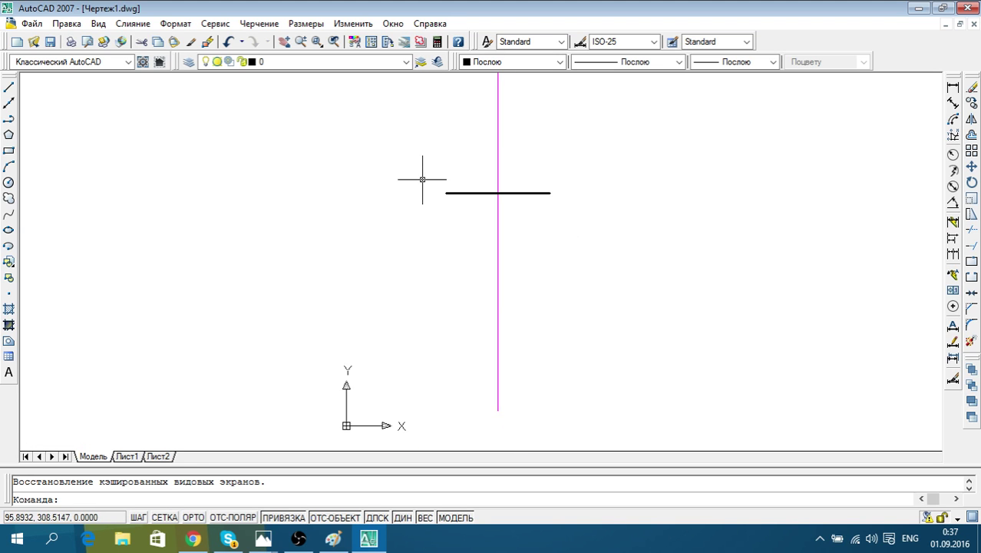
{"action": "scroll", "coordinate": [423, 175], "scroll_direction": "down", "scroll_amount": 2}
Pan the view to bring the coordinate origin into view
{"action": "middle_click_drag", "start_coordinate": [530, 248], "coordinate": [482, 313]}
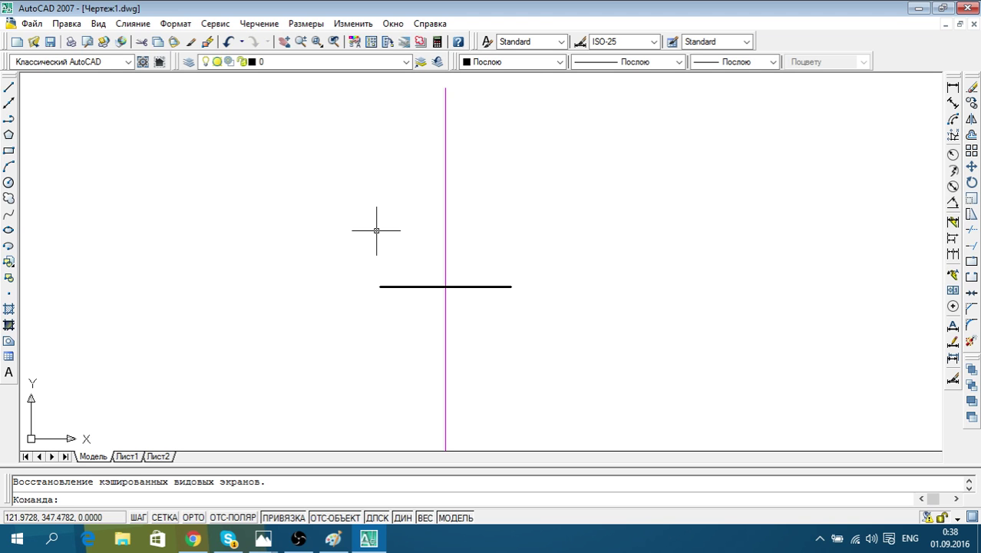
Draw a vertical line upward from the base line's left end with Ortho on
{"action": "left_click", "coordinate": [10, 87]}
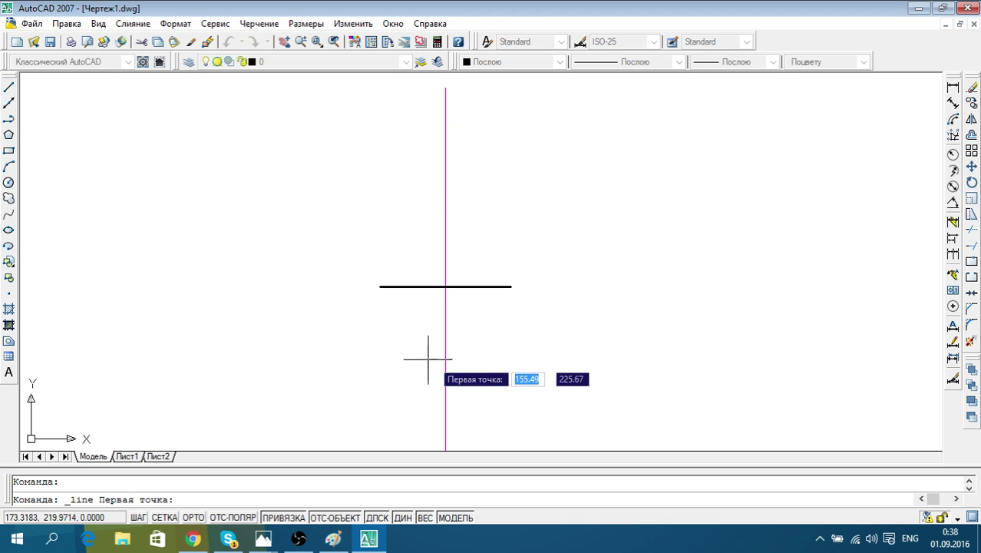
{"action": "left_click", "coordinate": [380, 286]}
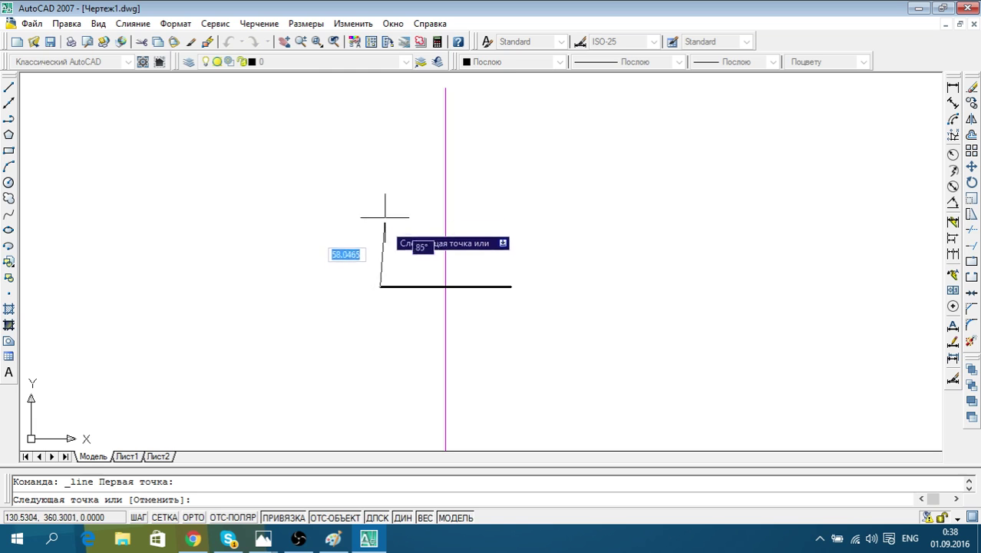
{"action": "key", "text": "F8"}
{"action": "left_click", "coordinate": [383, 196]}
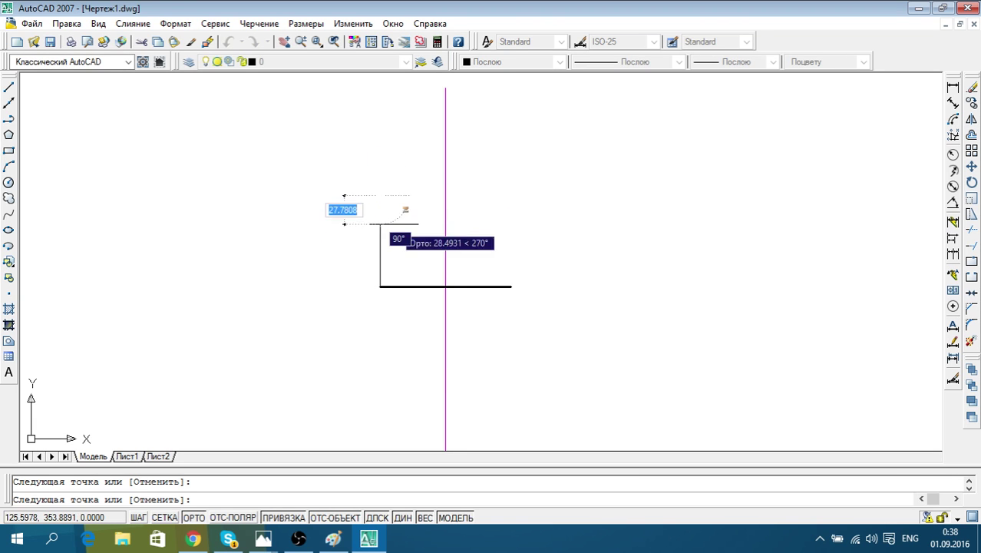
{"action": "key", "text": "Escape"}
Move the vertical line by its midpoint onto the base line's left endpoint
{"action": "left_click", "coordinate": [379, 243]}
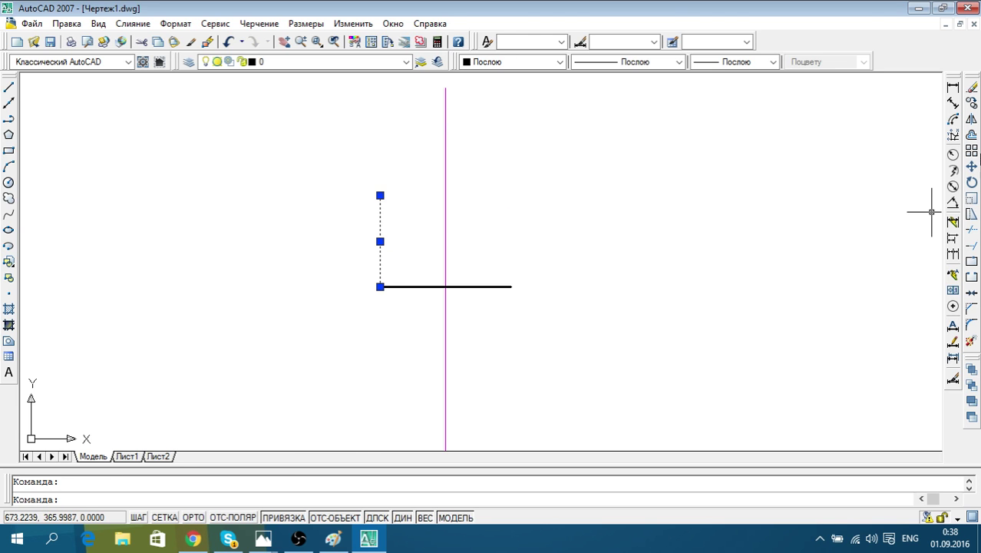
{"action": "left_click", "coordinate": [971, 165]}
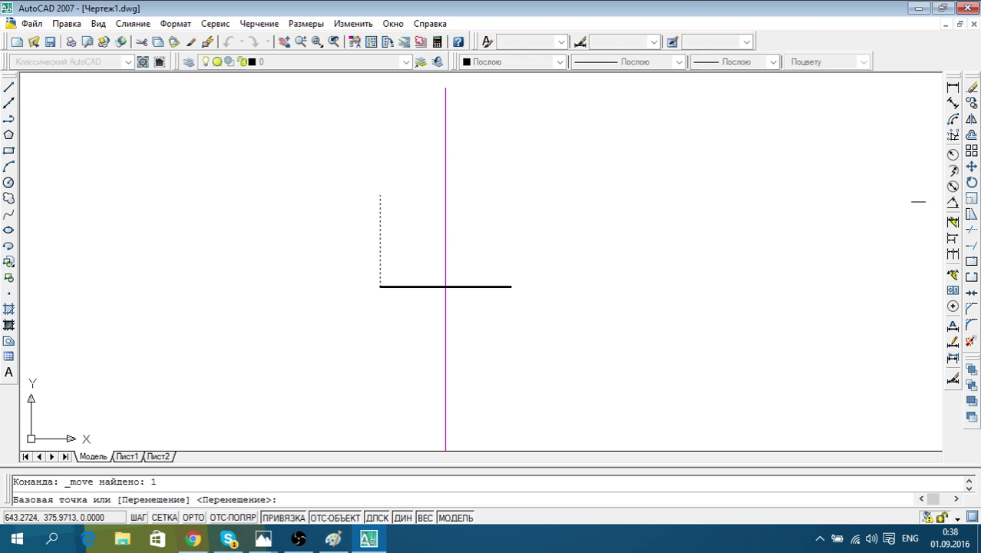
{"action": "left_click", "coordinate": [380, 242]}
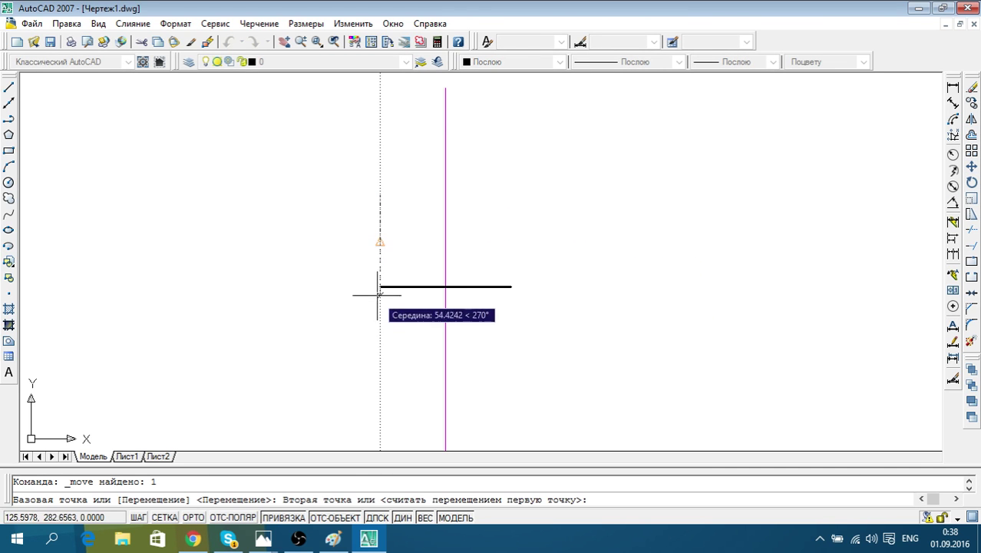
{"action": "left_click", "coordinate": [379, 287]}
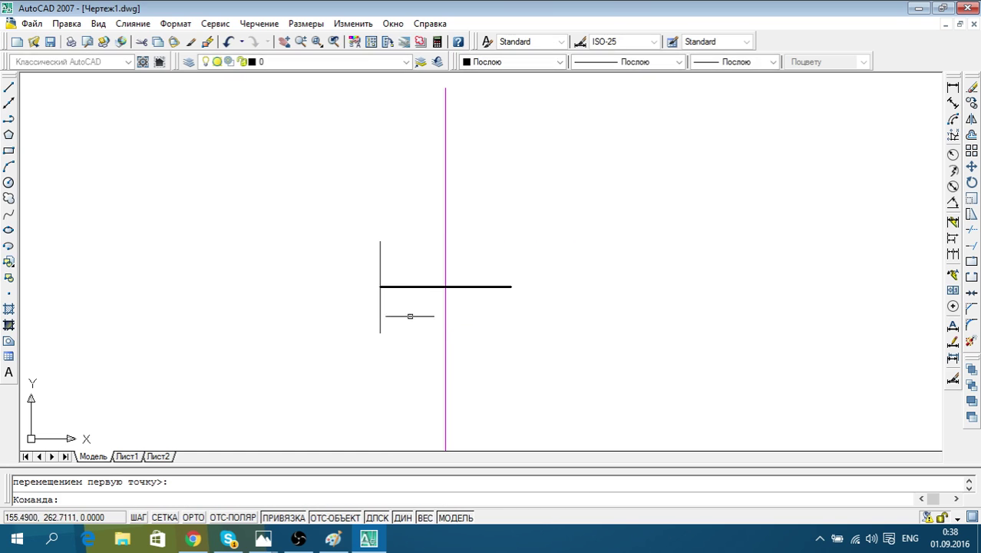
{"action": "left_click", "coordinate": [971, 165]}
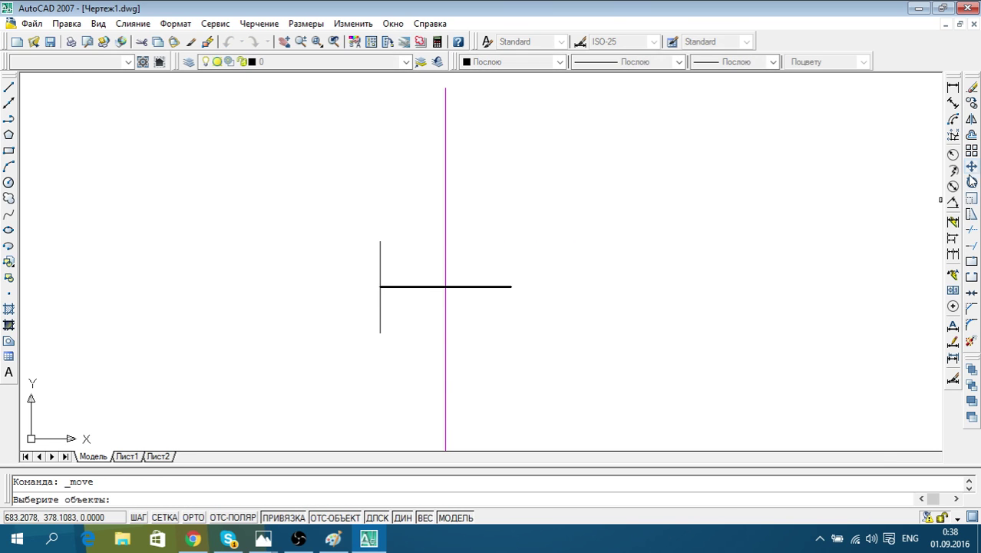
Copy the thin left vertical line to the heavy base line's right end
{"action": "left_click", "coordinate": [379, 305]}
{"action": "left_click", "coordinate": [971, 103]}
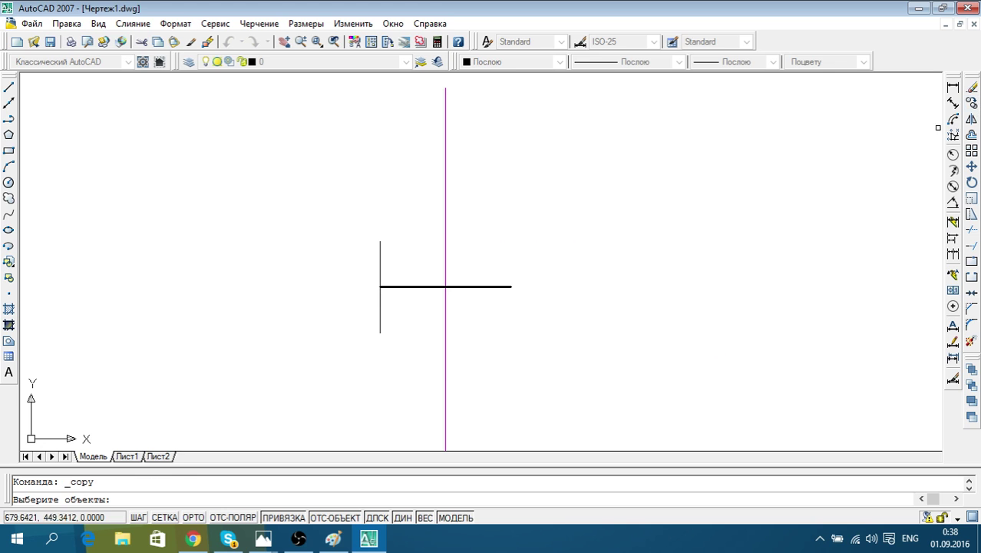
{"action": "left_click", "coordinate": [379, 310]}
{"action": "key", "text": "Return"}
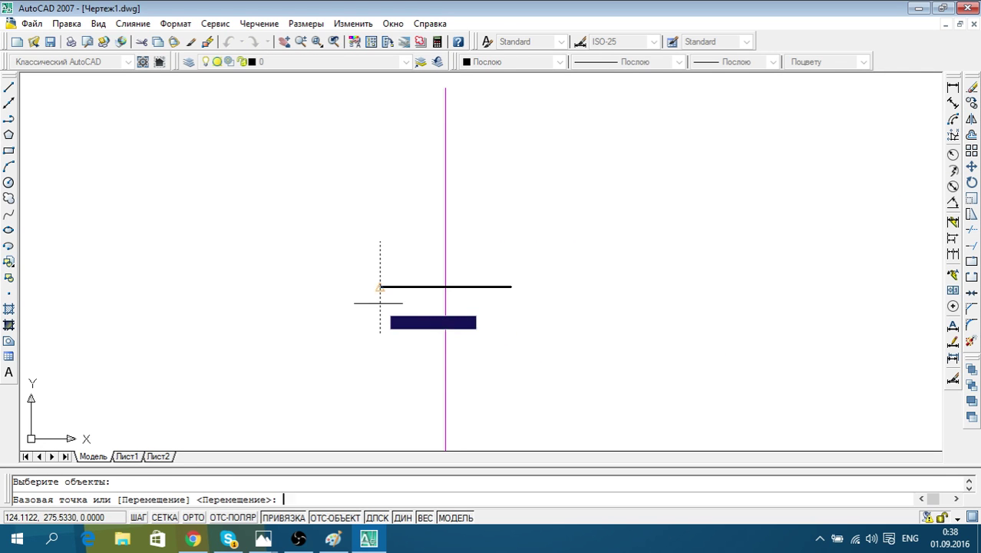
{"action": "left_click", "coordinate": [379, 286]}
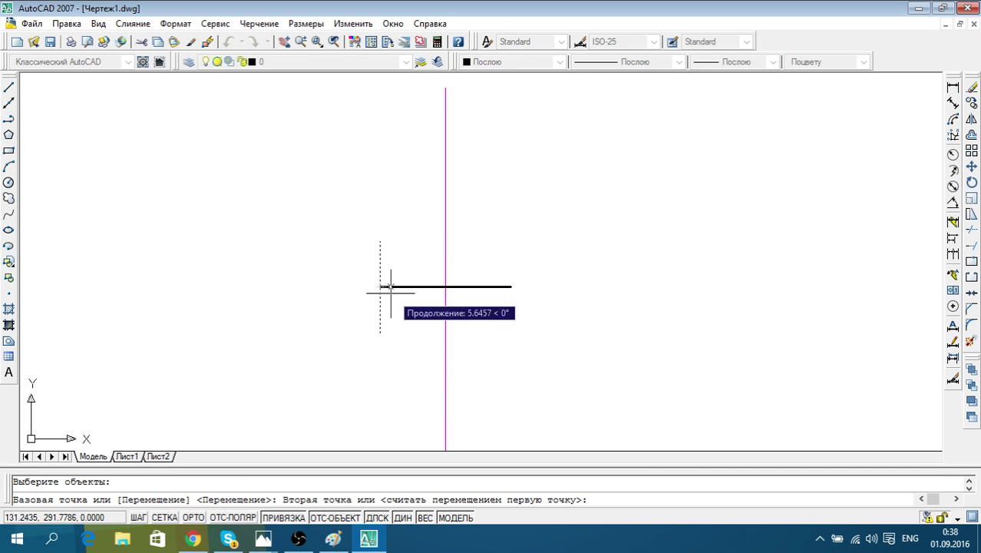
{"action": "left_click", "coordinate": [512, 286]}
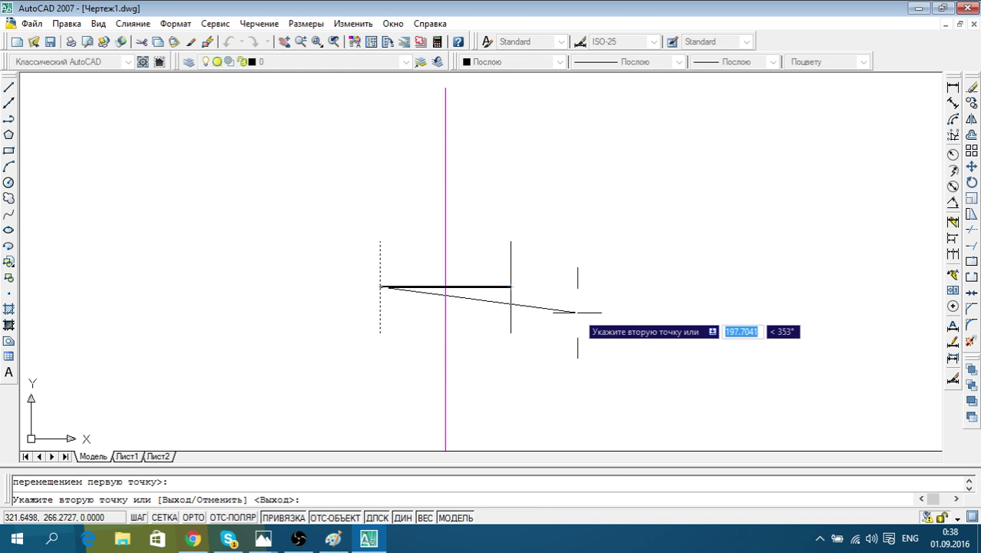
{"action": "key", "text": "Escape"}
{"action": "middle_click_drag", "start_coordinate": [588, 311], "coordinate": [605, 322]}
{"action": "scroll", "coordinate": [572, 323], "scroll_direction": "up", "scroll_amount": 3}
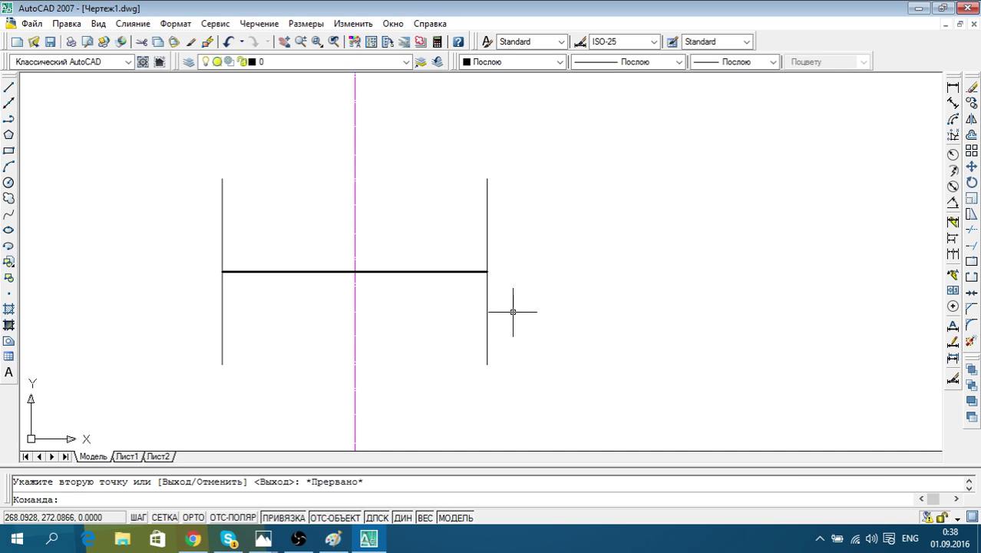
{"action": "middle_click_drag", "start_coordinate": [512, 310], "coordinate": [532, 328]}
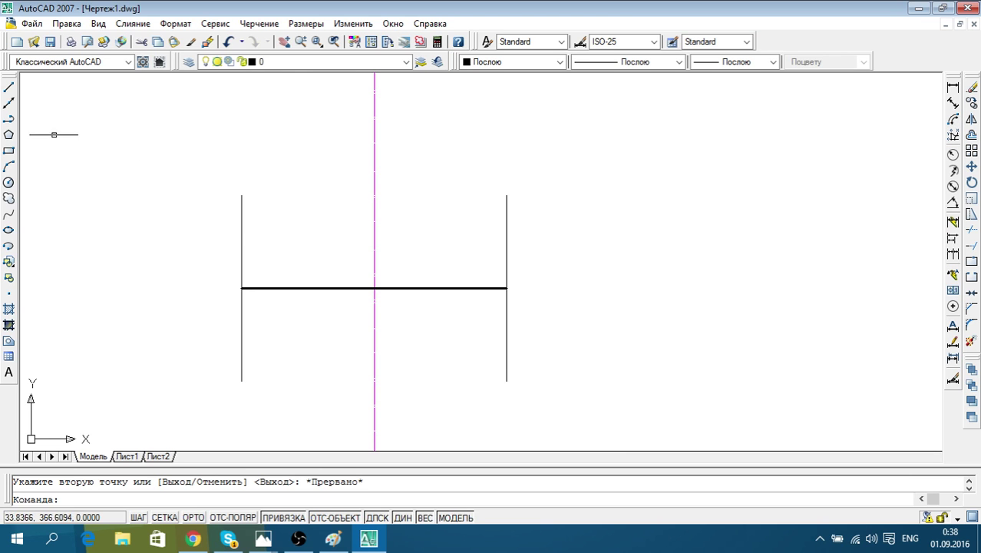
Draw a trial horizontal line above the drawing
{"action": "left_click", "coordinate": [9, 87]}
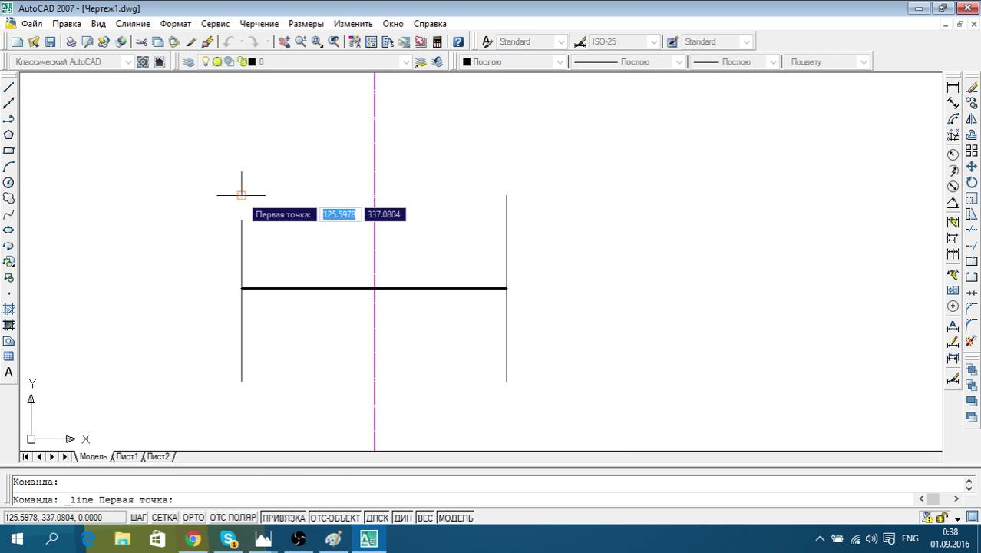
{"action": "left_click", "coordinate": [150, 130]}
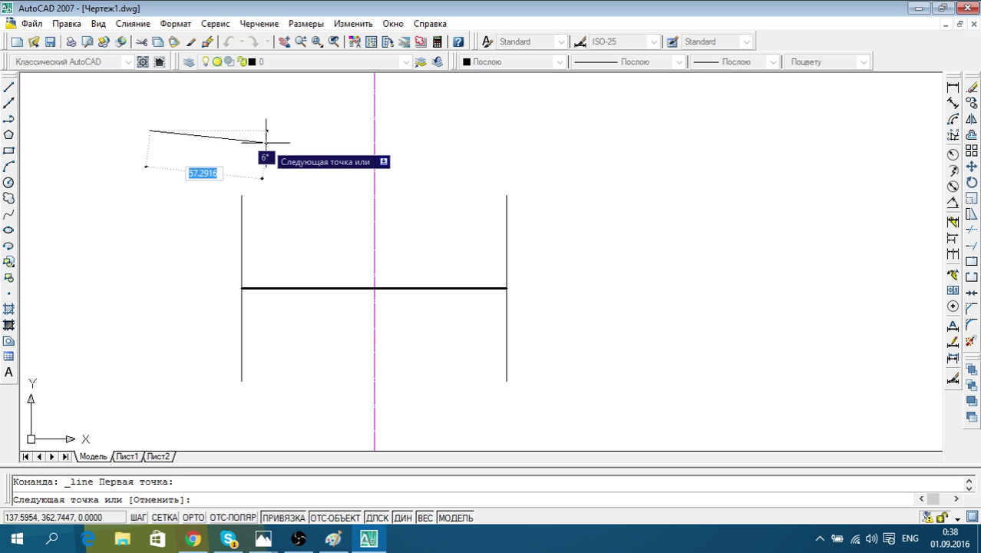
{"action": "left_click", "coordinate": [282, 131]}
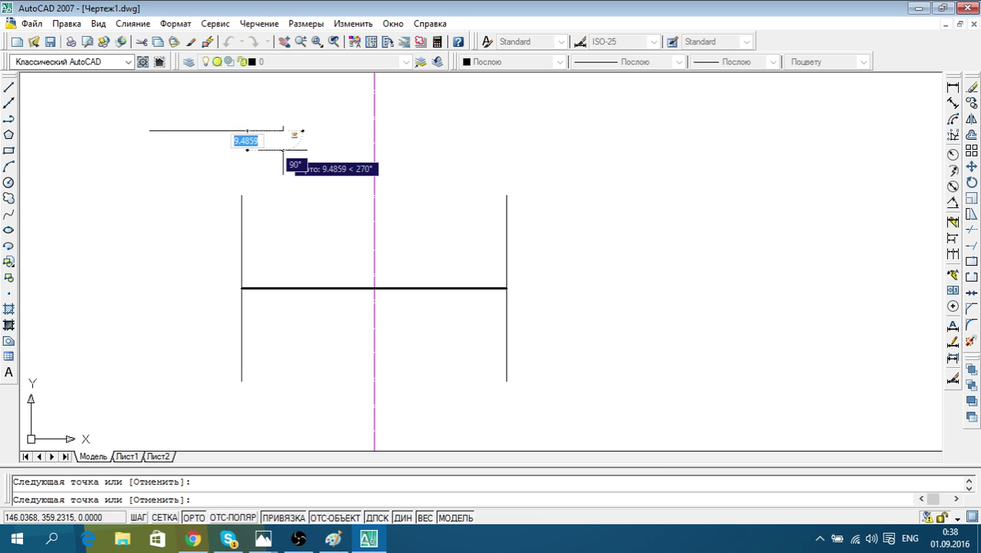
{"action": "key", "text": "Escape"}
{"action": "middle_click_drag", "start_coordinate": [250, 142], "coordinate": [304, 173]}
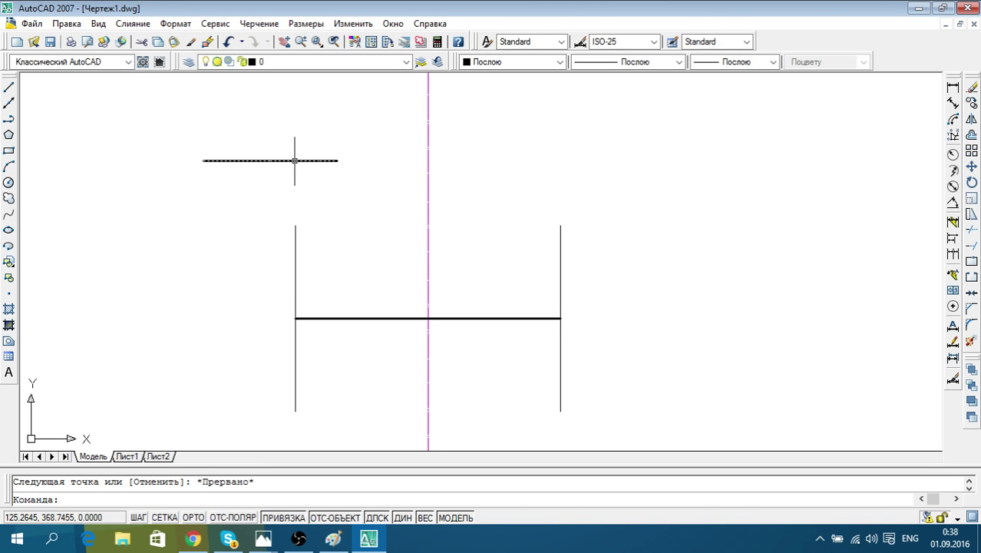
Check the stray top line's properties and erase it
{"action": "left_click", "coordinate": [295, 160]}
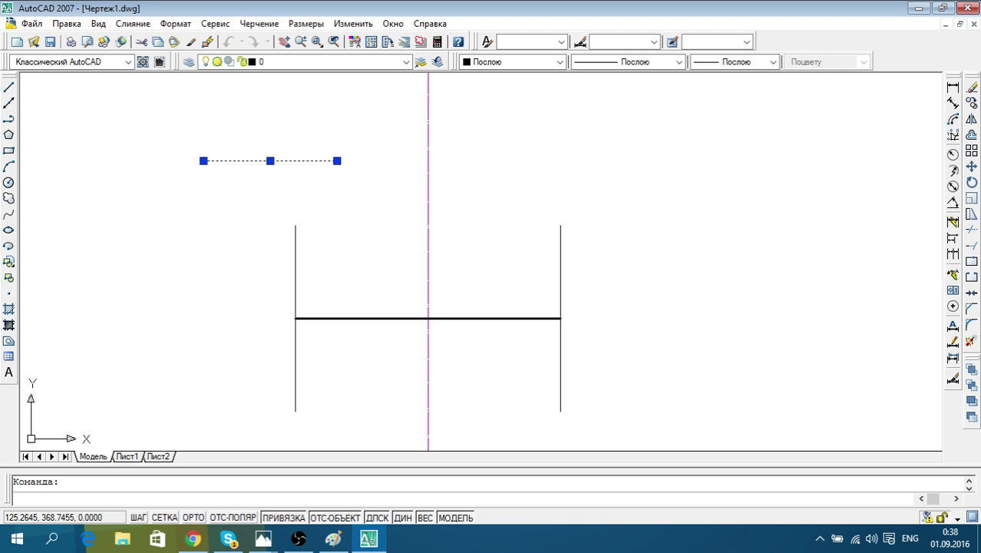
{"action": "key", "text": "ctrl+1"}
{"action": "left_click", "coordinate": [7, 39]}
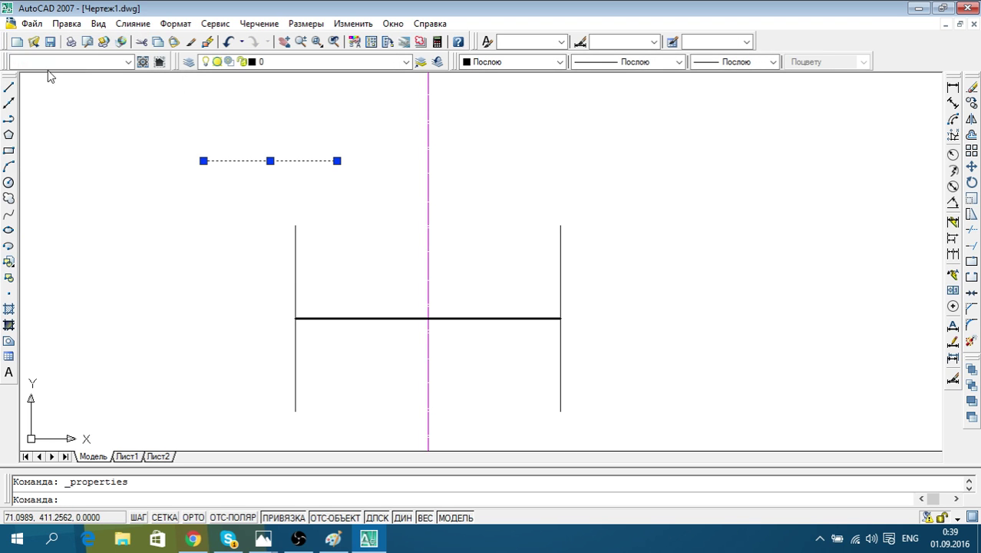
{"action": "key", "text": "Delete"}
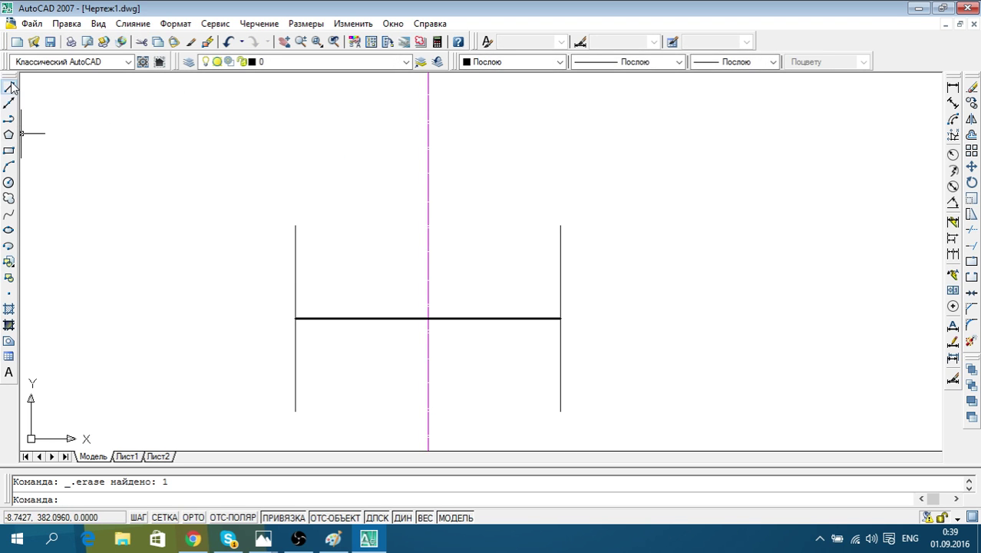
Draw a 14-unit horizontal line with Ortho on, left of the drawing
{"action": "left_click", "coordinate": [10, 88]}
{"action": "key", "text": "F8"}
{"action": "left_click", "coordinate": [139, 216]}
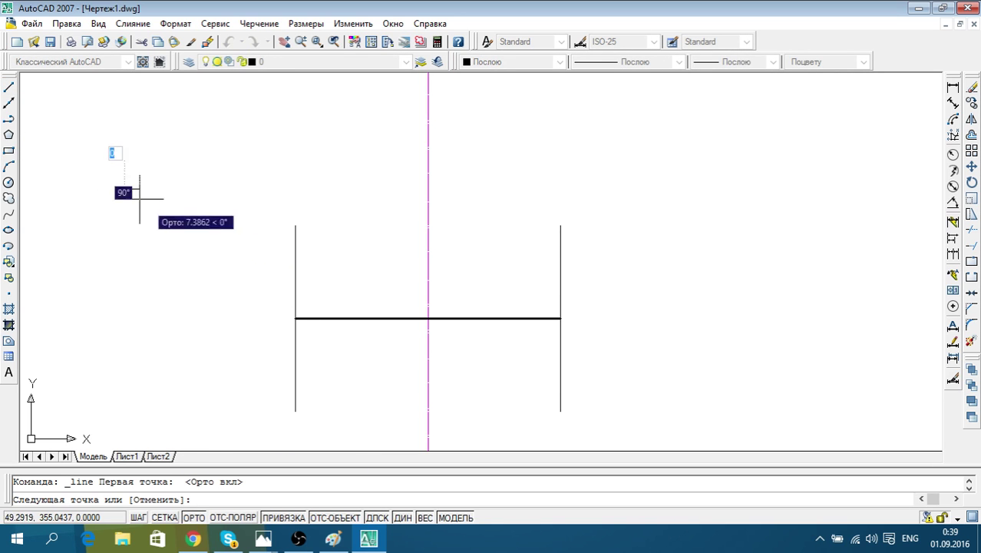
{"action": "type", "text": "14"}
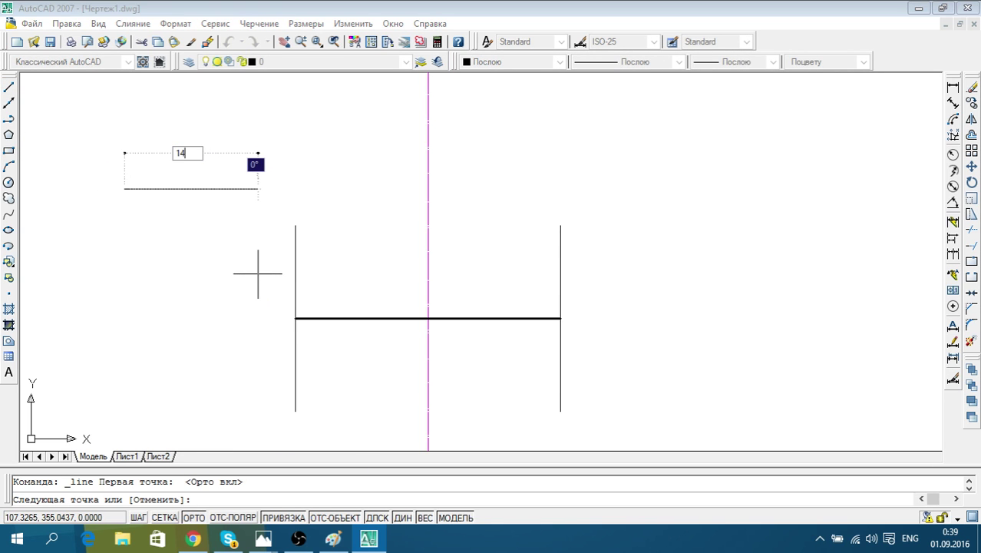
{"action": "key", "text": "Return"}
{"action": "key", "text": "Escape"}
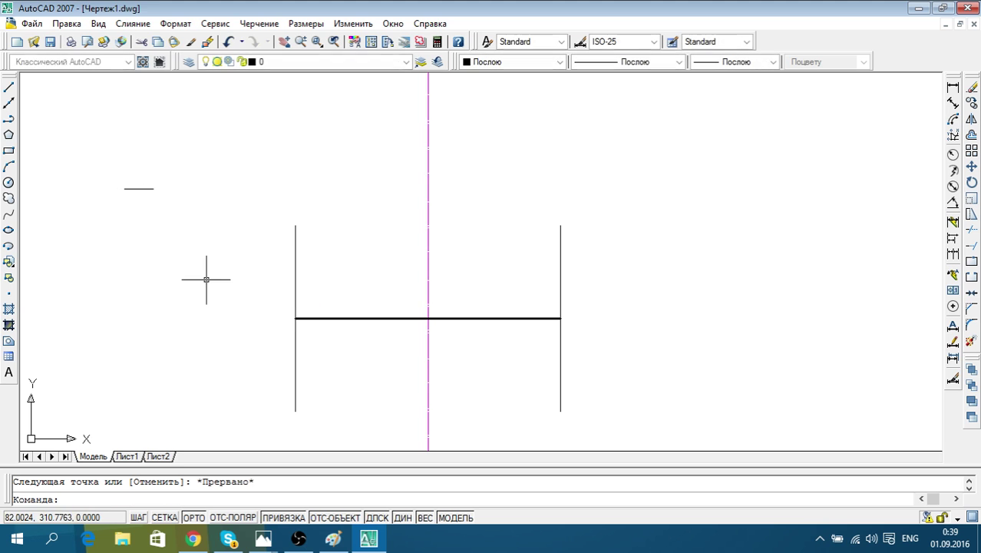
{"action": "left_click", "coordinate": [182, 209]}
Move the short 14-unit line to the heavy base line's left end
{"action": "left_click", "coordinate": [120, 186]}
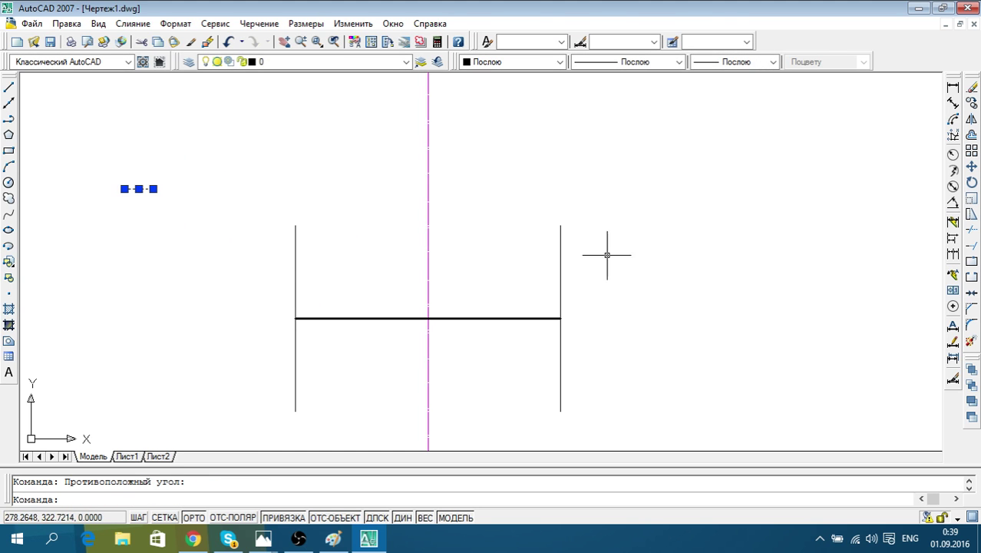
{"action": "left_click", "coordinate": [971, 165]}
{"action": "left_click", "coordinate": [139, 189]}
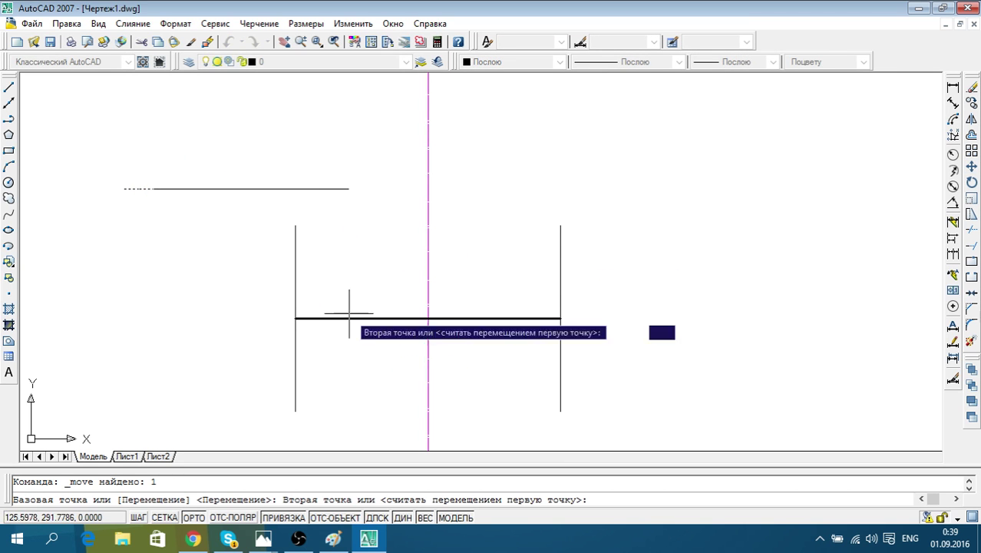
{"action": "left_click", "coordinate": [296, 226]}
{"action": "mouse_move", "coordinate": [363, 252]}
{"action": "middle_mouse_down"}
{"action": "mouse_move", "coordinate": [392, 227]}
{"action": "mouse_move", "coordinate": [379, 244]}
{"action": "middle_mouse_up"}
{"action": "scroll", "coordinate": [353, 221], "scroll_direction": "up", "scroll_amount": 2}
{"action": "left_click", "coordinate": [329, 152]}
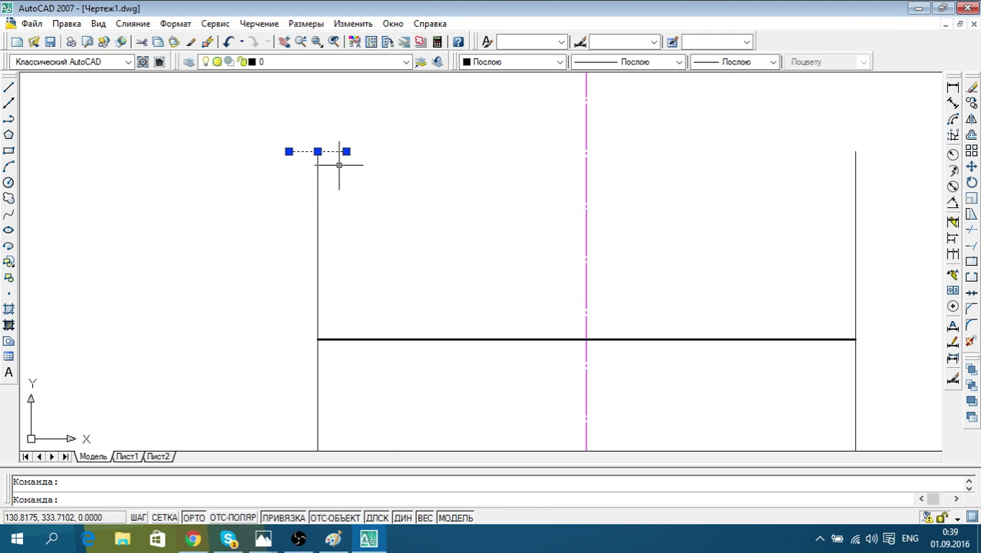
{"action": "left_click", "coordinate": [971, 167]}
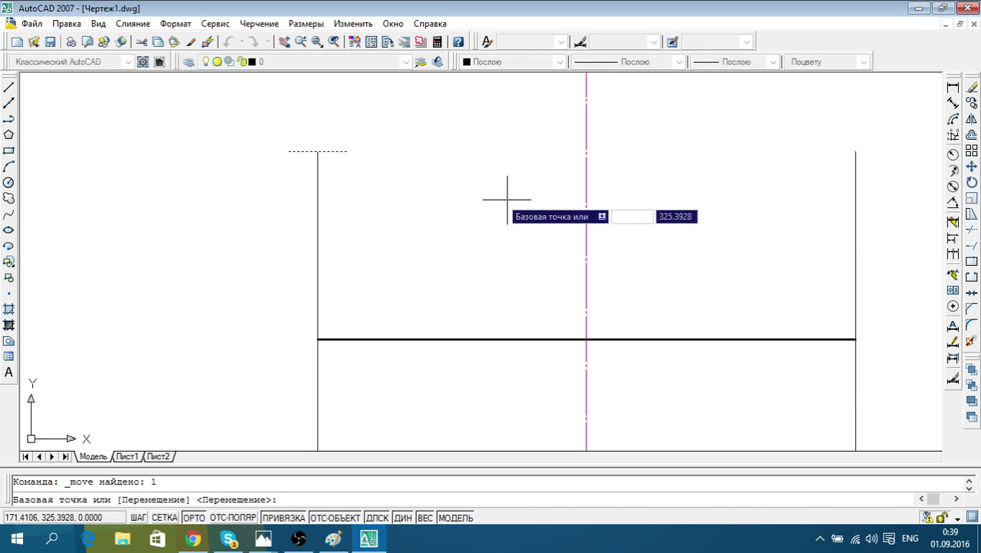
{"action": "left_click", "coordinate": [317, 152]}
{"action": "left_click", "coordinate": [318, 339]}
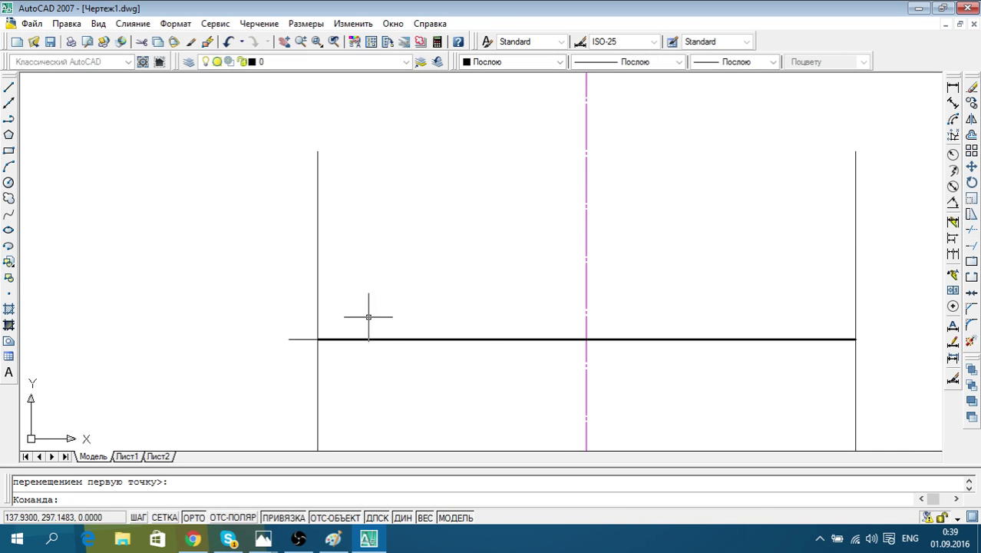
Shift the heavy base line's left endpoint slightly right using its grip
{"action": "middle_click_drag", "start_coordinate": [402, 279], "coordinate": [404, 265]}
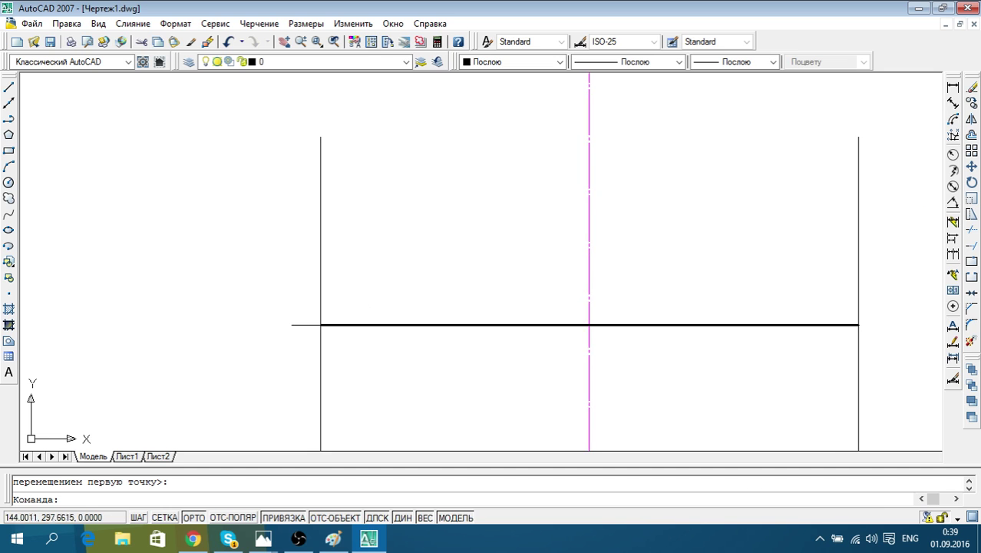
{"action": "left_click", "coordinate": [392, 324]}
{"action": "left_click", "coordinate": [320, 325]}
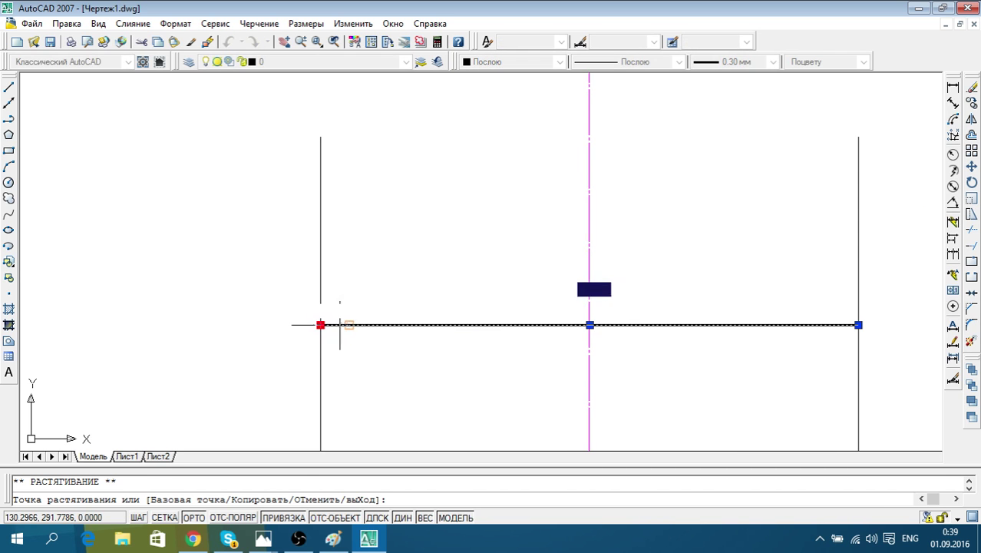
{"action": "type", "text": "123"}
{"action": "key", "text": "Escape"}
{"action": "middle_click_drag", "start_coordinate": [401, 366], "coordinate": [280, 335]}
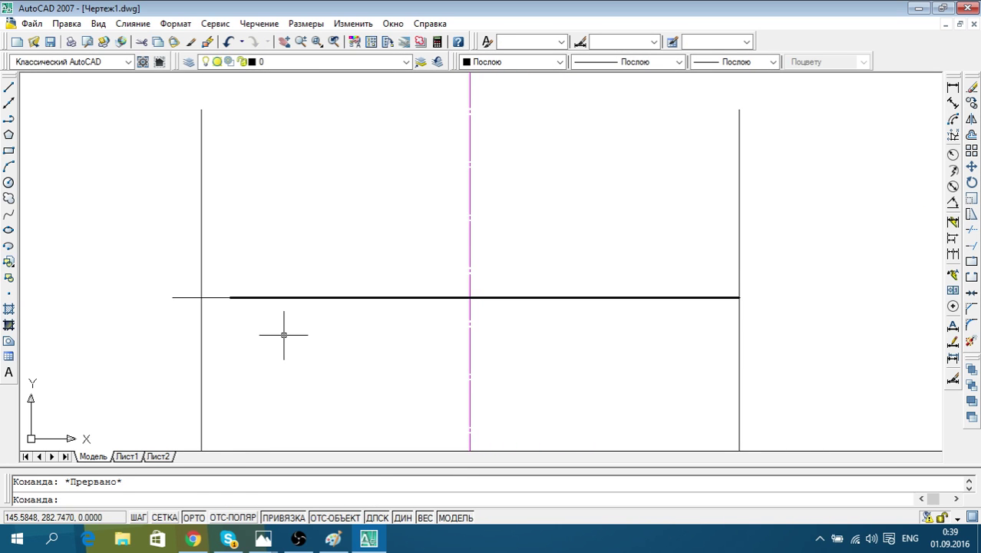
{"action": "scroll", "coordinate": [272, 326], "scroll_direction": "down", "scroll_amount": 2}
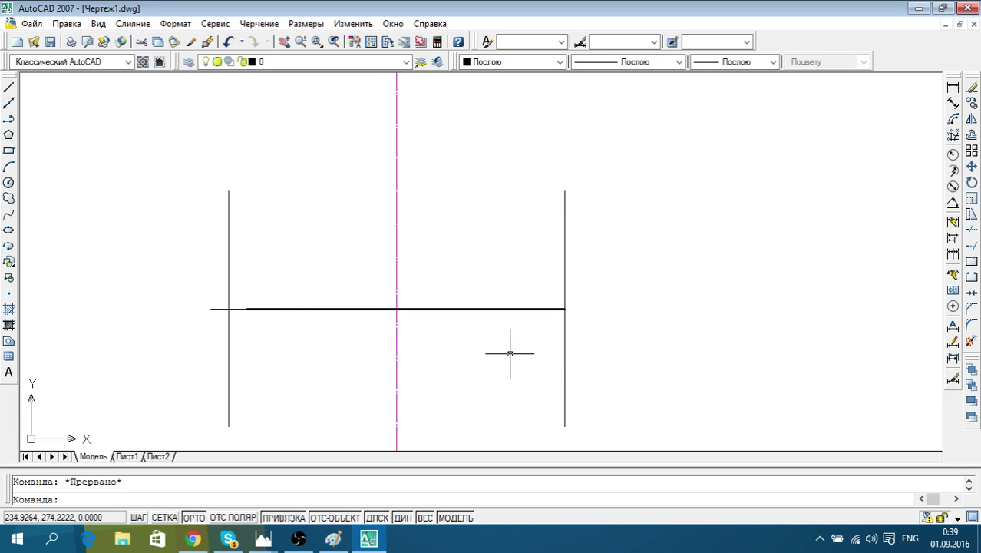
Erase the right vertical line
{"action": "left_click", "coordinate": [675, 376]}
{"action": "left_click", "coordinate": [553, 349]}
{"action": "key", "text": "Delete"}
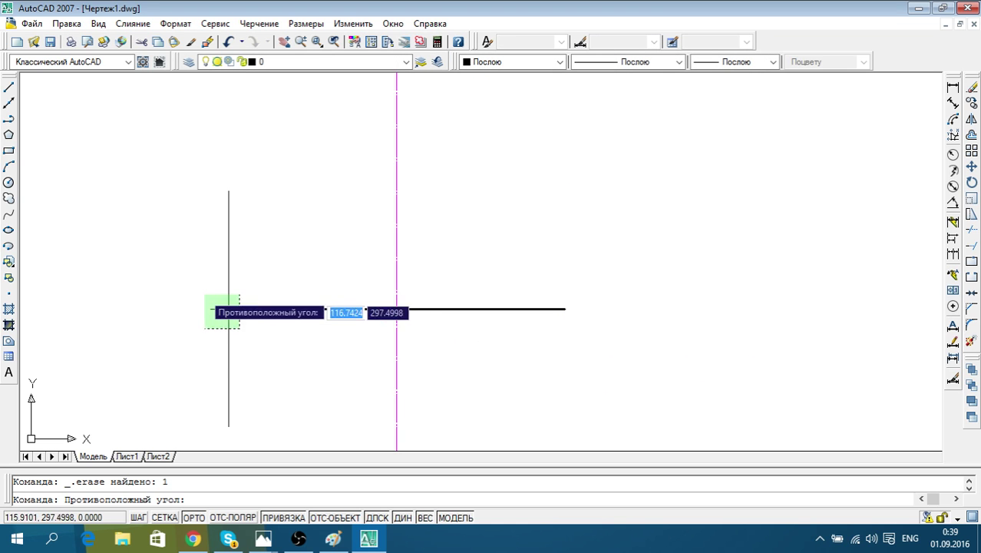
{"action": "key", "text": "Escape"}
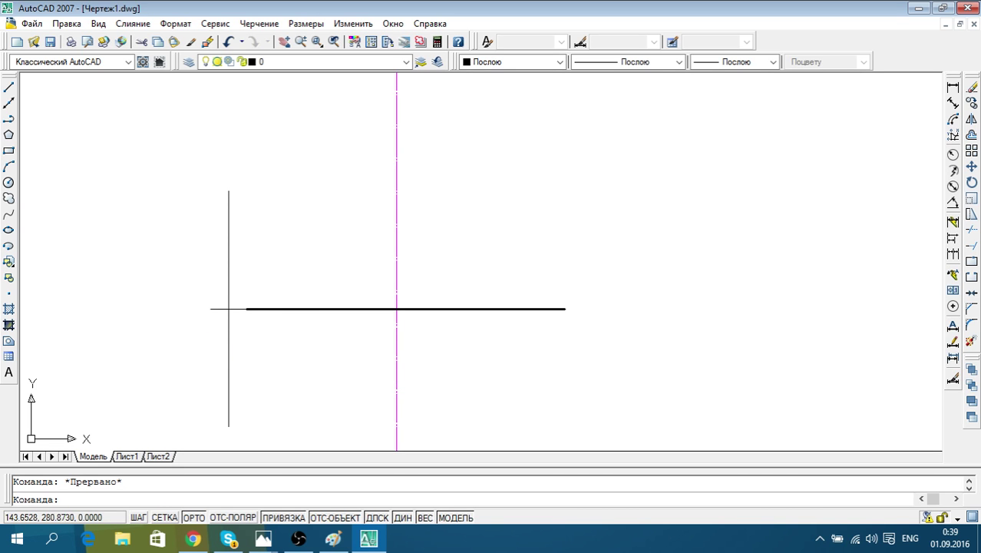
Select the left vertical and its short extension for moving
{"action": "left_click", "coordinate": [245, 323]}
{"action": "left_click", "coordinate": [193, 288]}
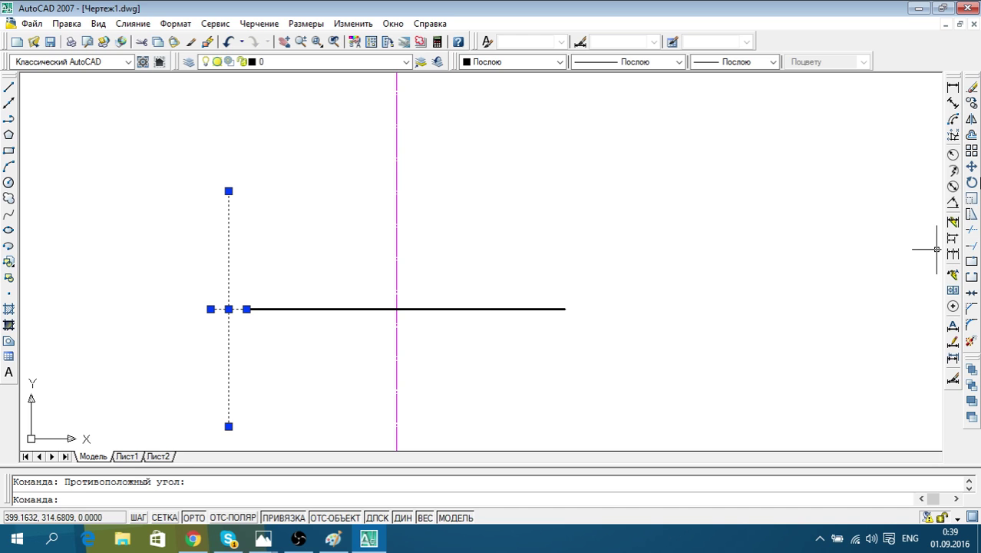
{"action": "left_click", "coordinate": [971, 168]}
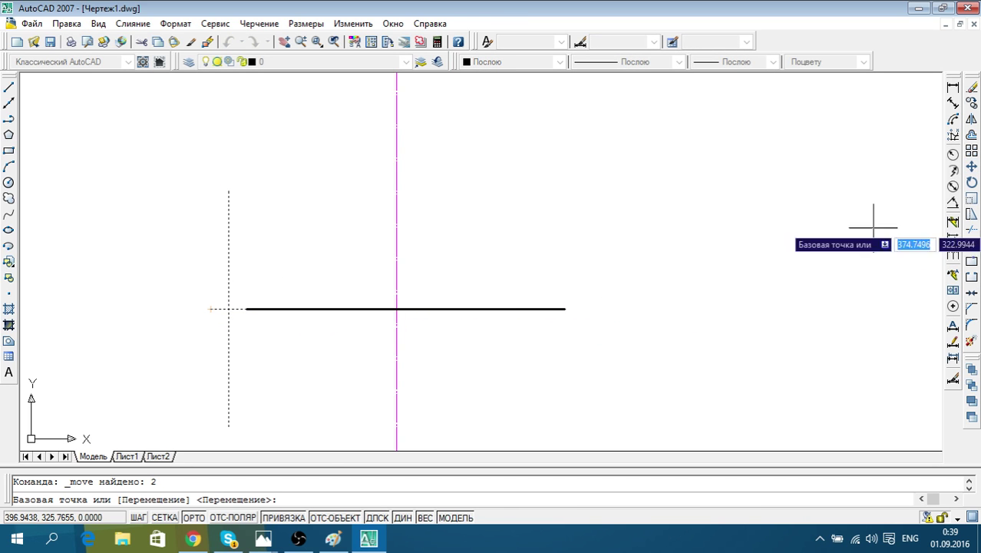
Copy the left vertical and extension from their intersection to the base line's right end
{"action": "left_click", "coordinate": [971, 103]}
{"action": "left_click", "coordinate": [237, 326]}
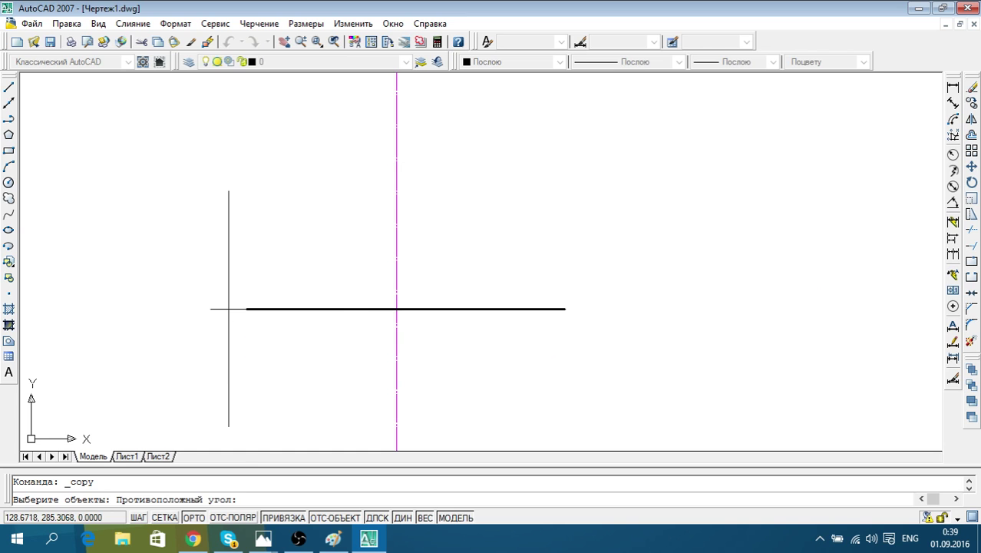
{"action": "left_click", "coordinate": [215, 290]}
{"action": "key", "text": "Return"}
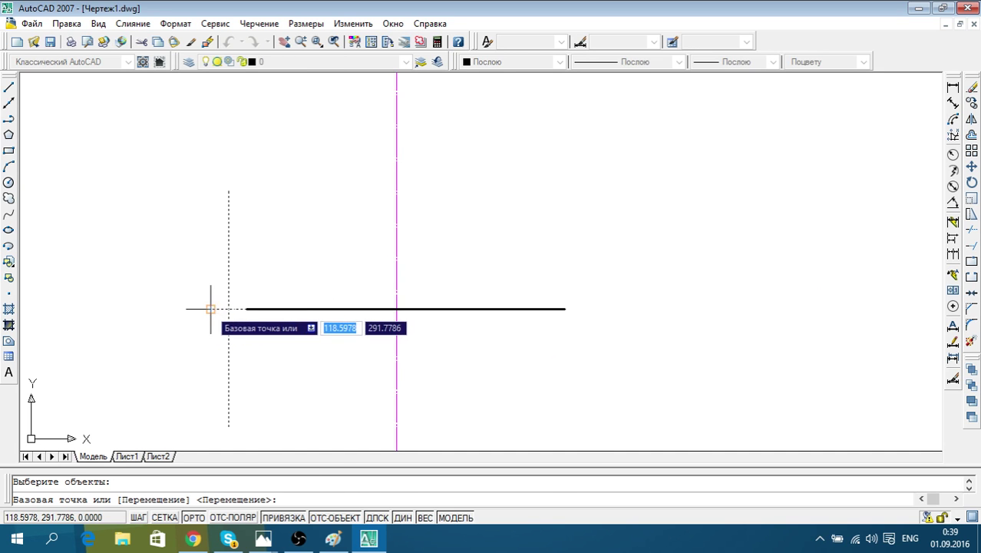
{"action": "left_click", "coordinate": [228, 308]}
{"action": "left_click", "coordinate": [581, 310]}
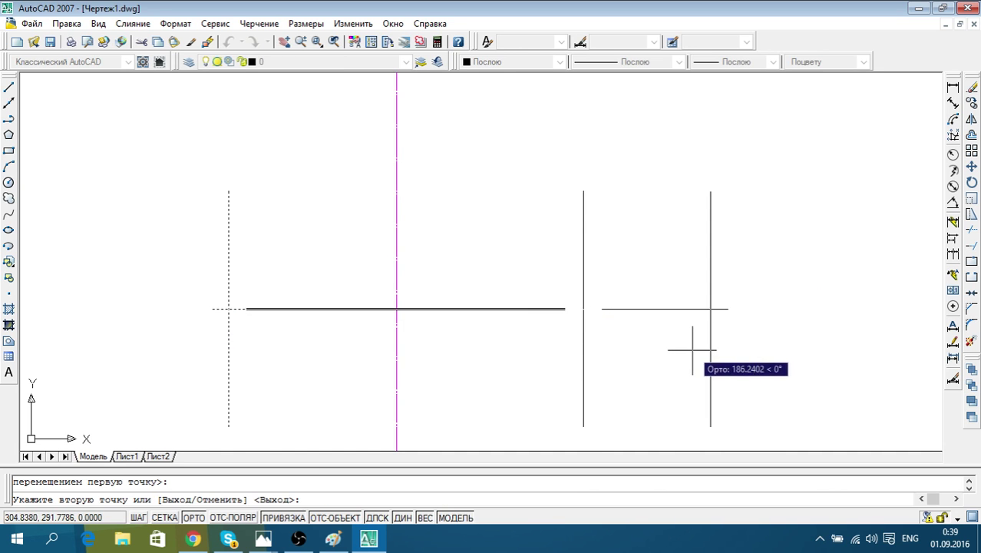
{"action": "key", "text": "Escape"}
Zoom in on the right end and compare with the reference drawing image
{"action": "scroll", "coordinate": [552, 307], "scroll_direction": "up", "scroll_amount": 5}
{"action": "middle_click_drag", "start_coordinate": [569, 309], "coordinate": [540, 328]}
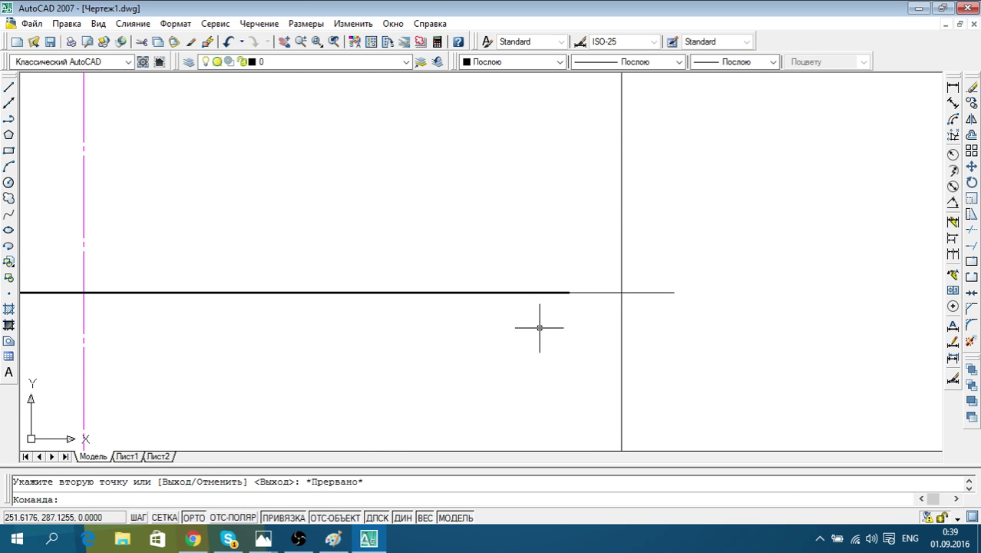
{"action": "scroll", "coordinate": [566, 358], "scroll_direction": "down", "scroll_amount": 2}
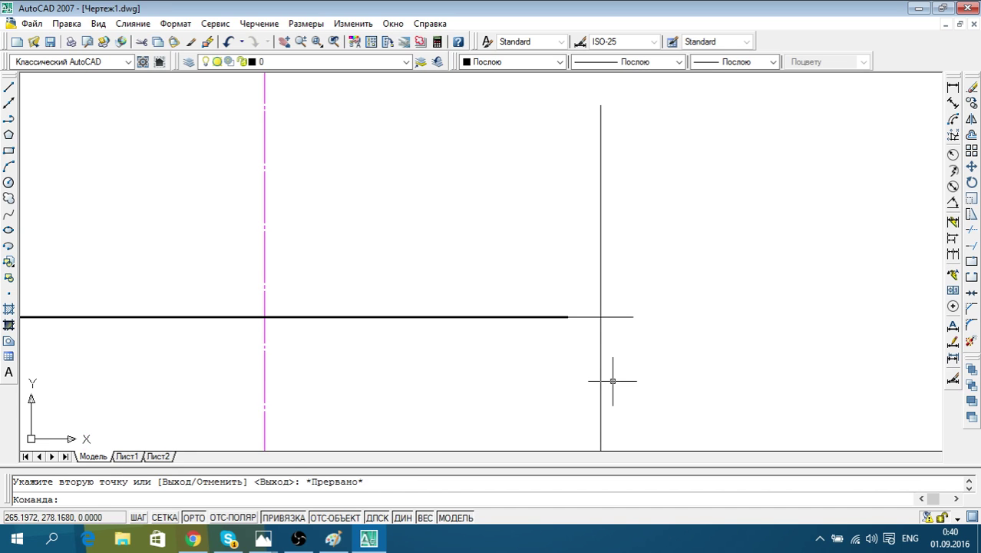
{"action": "left_click", "coordinate": [332, 538]}
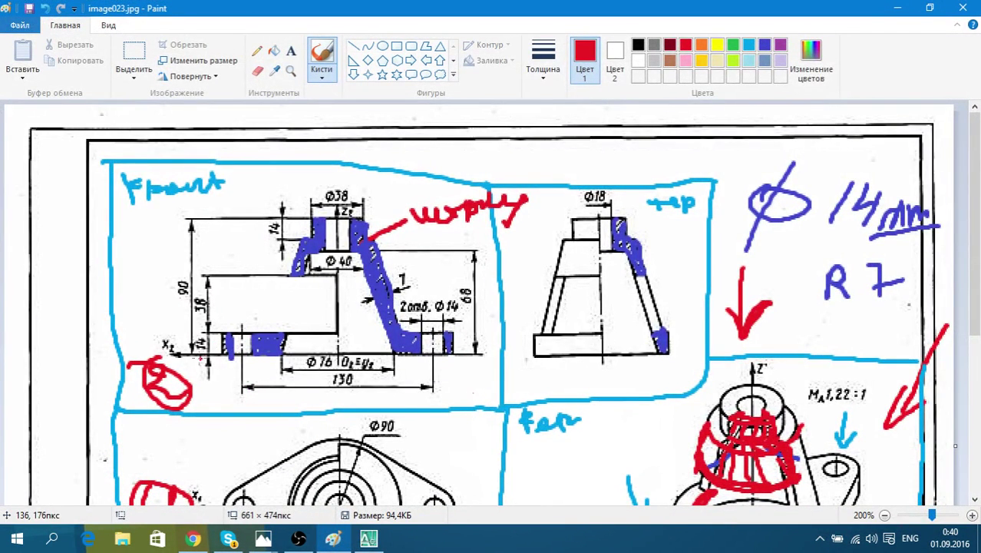
{"action": "left_click", "coordinate": [897, 7]}
{"action": "scroll", "coordinate": [614, 306], "scroll_direction": "down", "scroll_amount": 3}
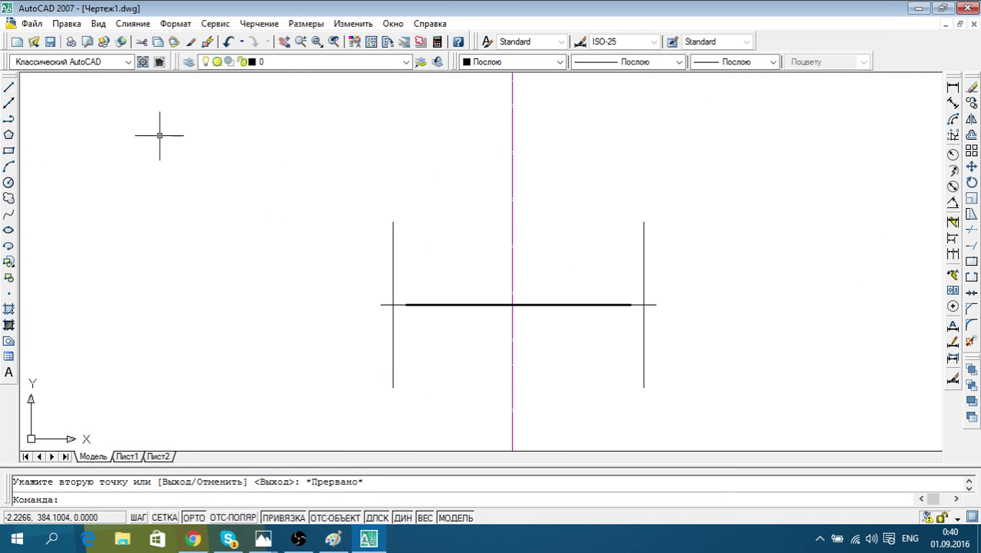
{"action": "left_click", "coordinate": [9, 86]}
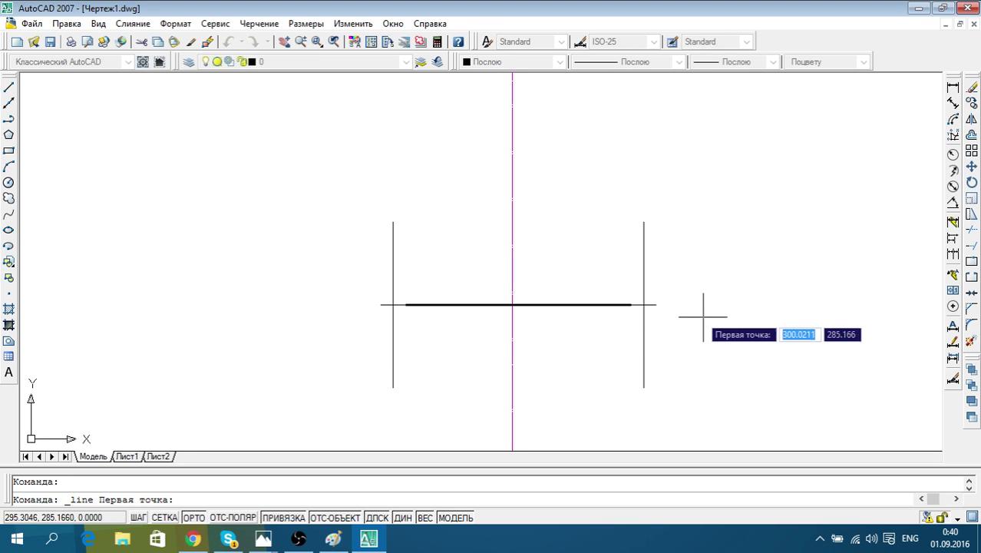
{"action": "type", "text": "w"}
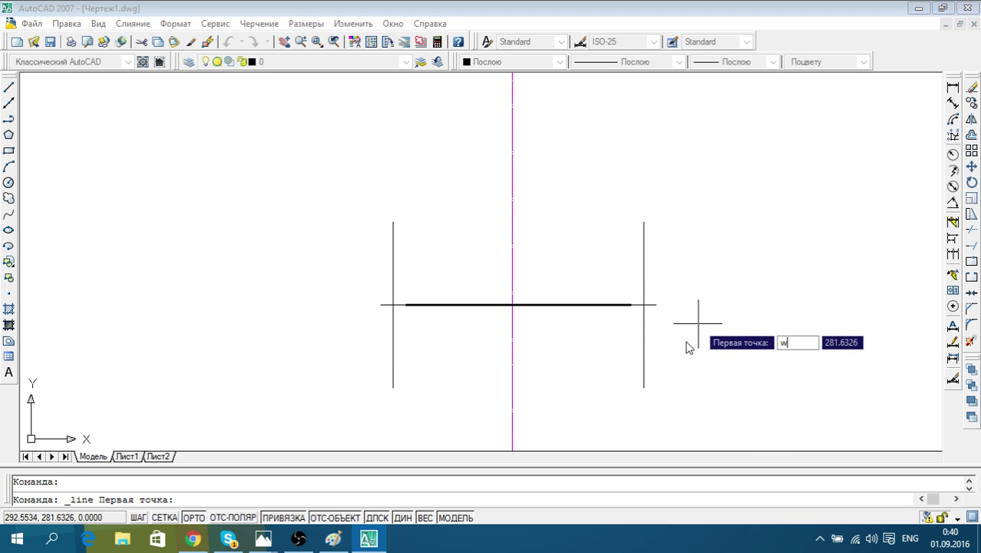
{"action": "key", "text": "Escape"}
{"action": "middle_click_drag", "start_coordinate": [697, 313], "coordinate": [690, 296]}
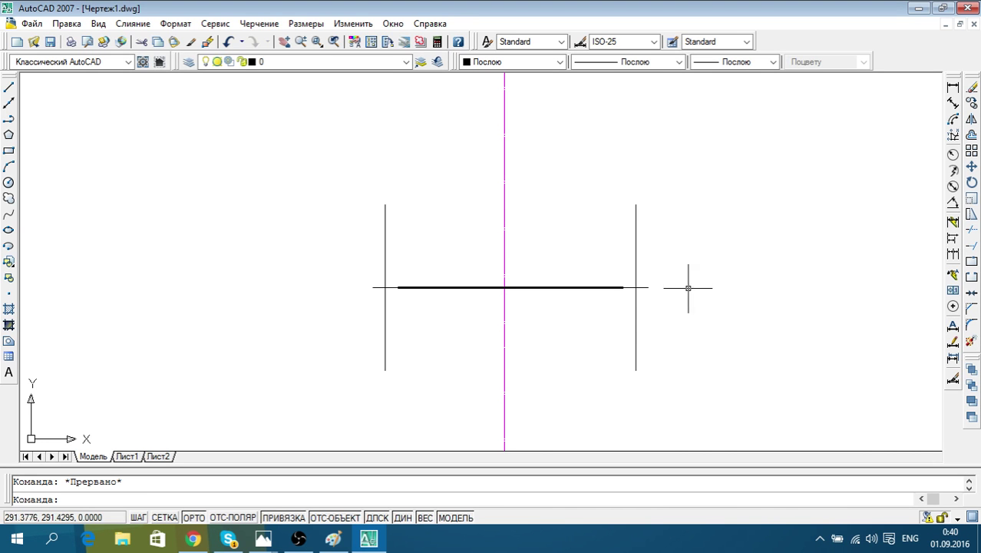
{"action": "left_click", "coordinate": [332, 538]}
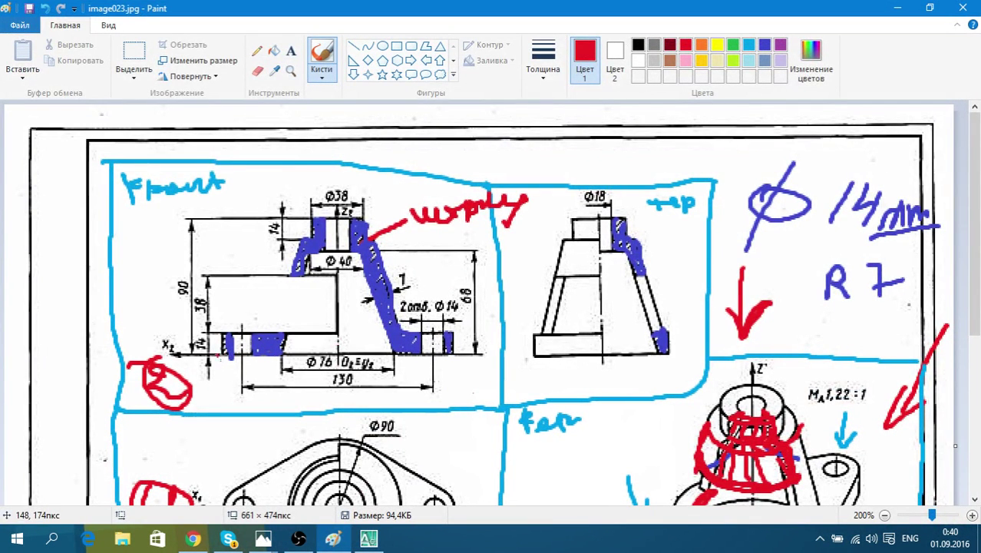
{"action": "left_click", "coordinate": [898, 8]}
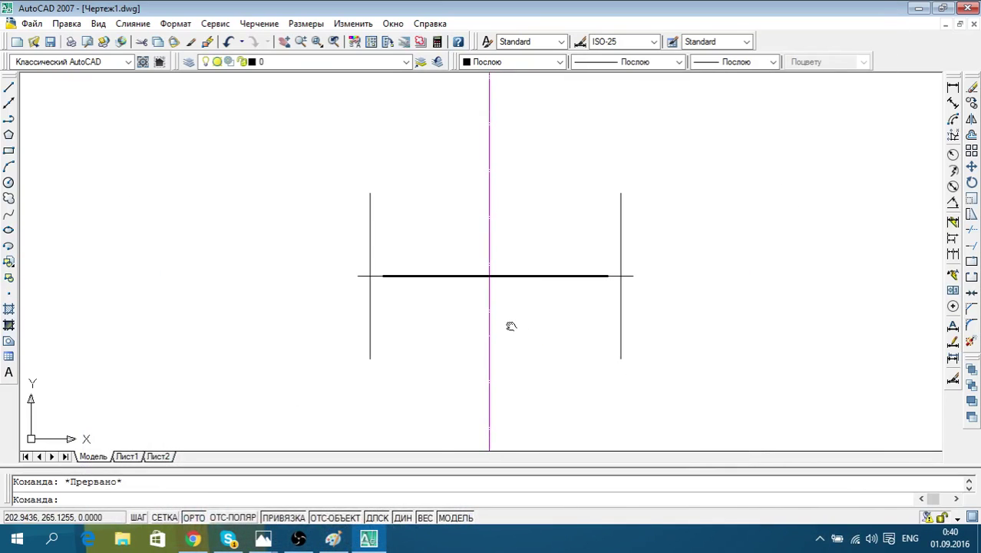
{"action": "middle_click_drag", "start_coordinate": [511, 326], "coordinate": [510, 326]}
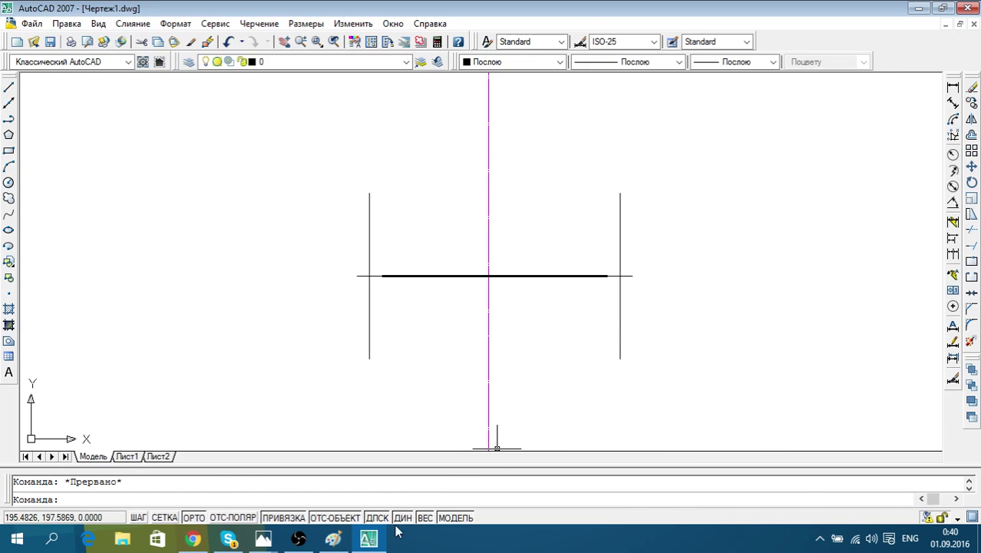
{"action": "left_click", "coordinate": [332, 538]}
{"action": "scroll", "coordinate": [432, 411], "scroll_direction": "down", "scroll_amount": 3}
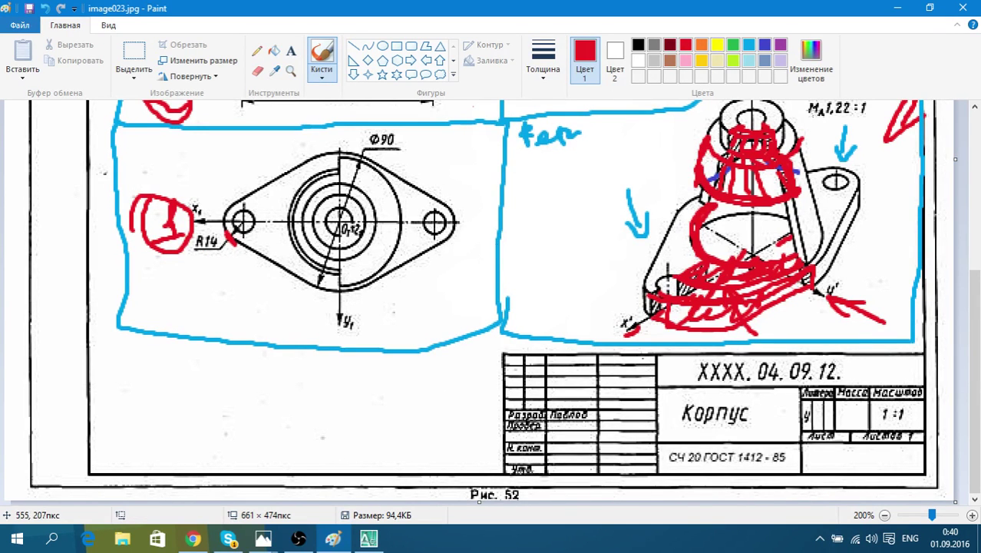
{"action": "left_click", "coordinate": [898, 9]}
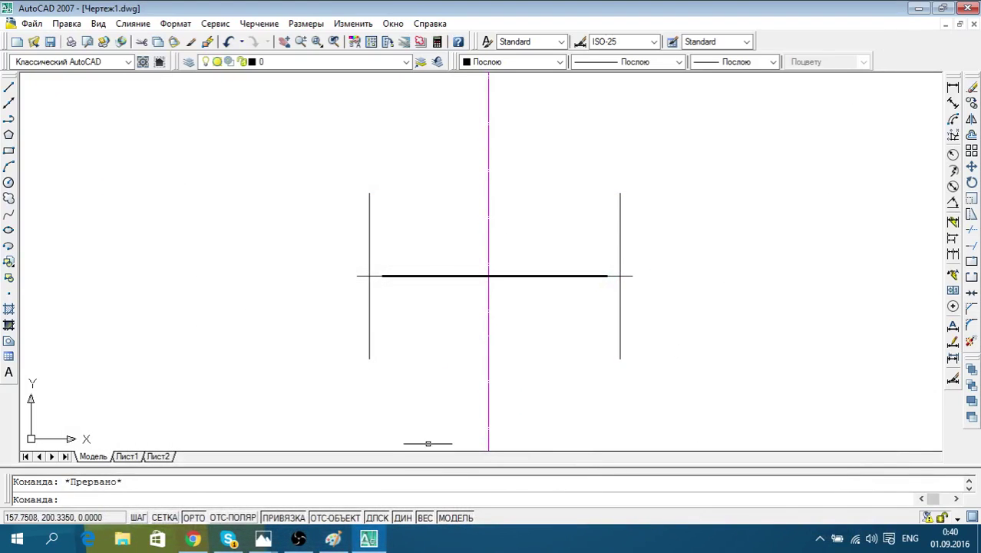
Start a new Line beside the base outline and zoom in
{"action": "left_click", "coordinate": [9, 86]}
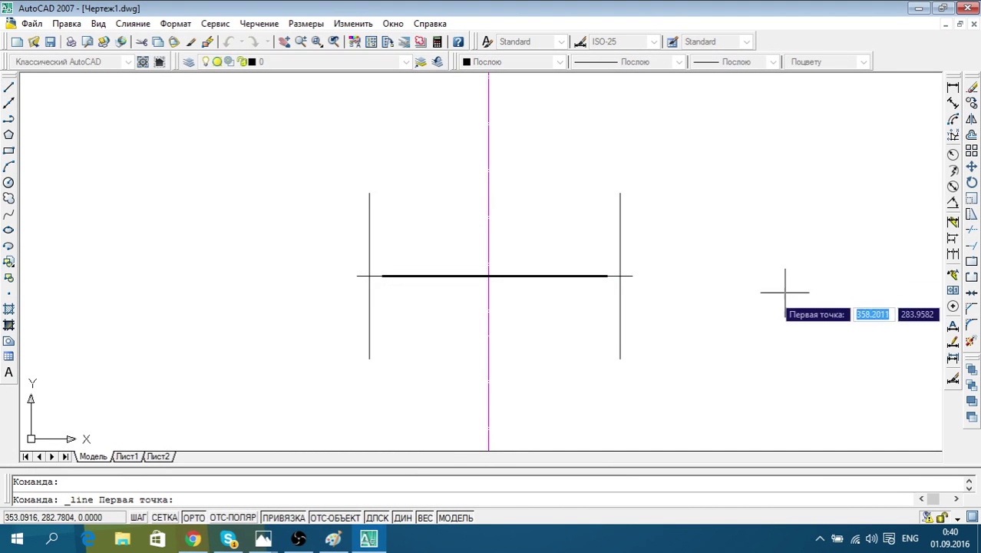
{"action": "scroll", "coordinate": [646, 296], "scroll_direction": "up", "scroll_amount": 1}
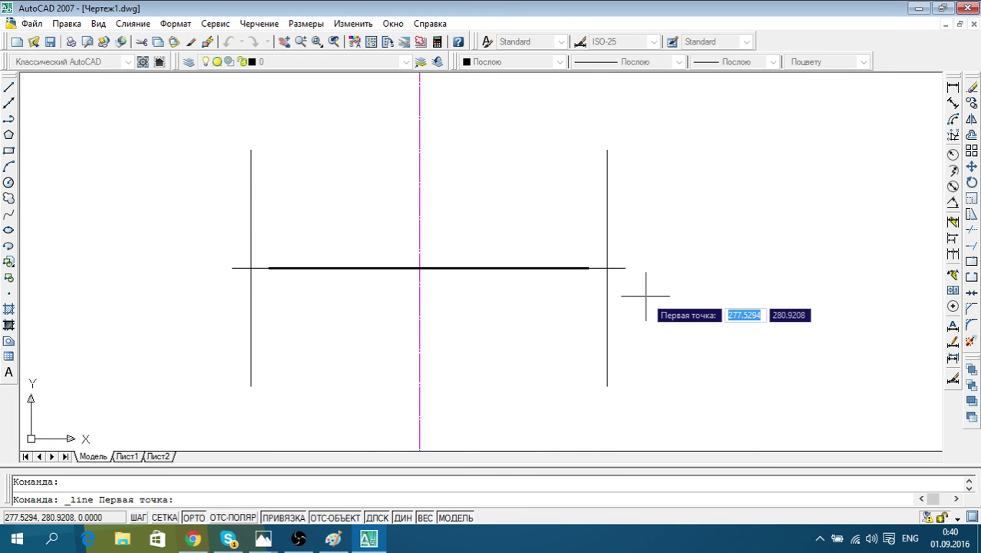
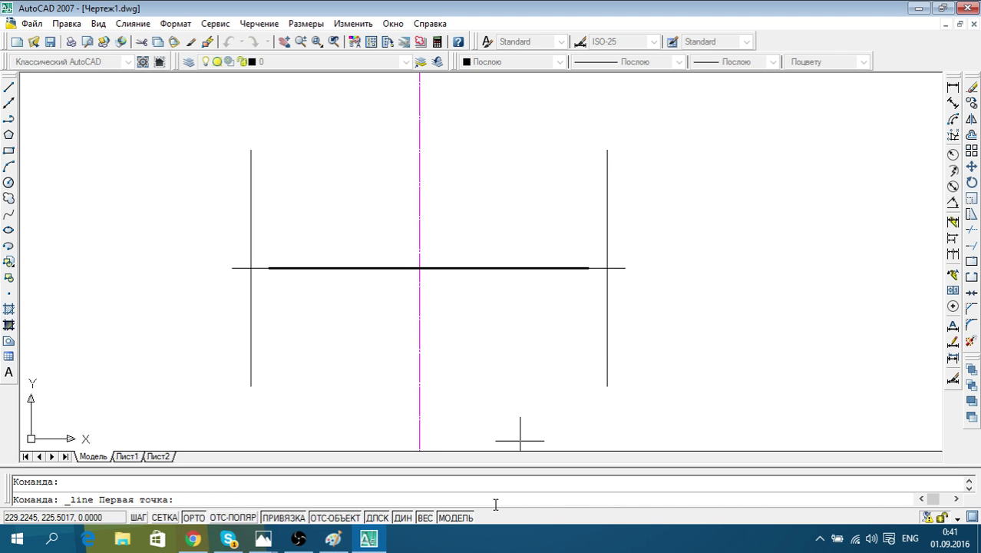
Cancel the unfinished line and begin a new line near the thick base line
{"action": "mouse_move", "coordinate": [625, 318]}
{"action": "middle_mouse_down"}
{"action": "mouse_move", "coordinate": [614, 327]}
{"action": "mouse_move", "coordinate": [646, 288]}
{"action": "middle_mouse_up"}
{"action": "key", "text": "Escape"}
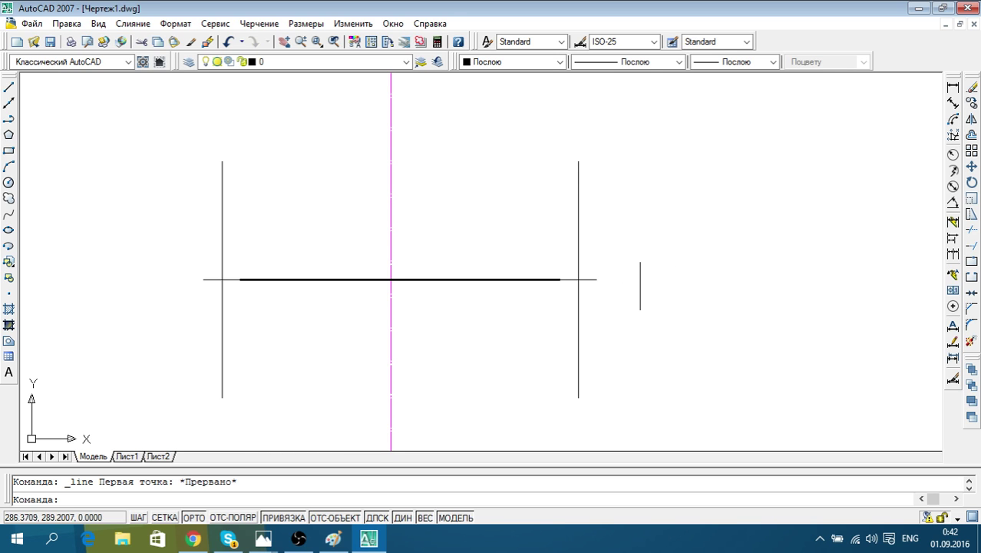
{"action": "middle_click_drag", "start_coordinate": [637, 304], "coordinate": [657, 294]}
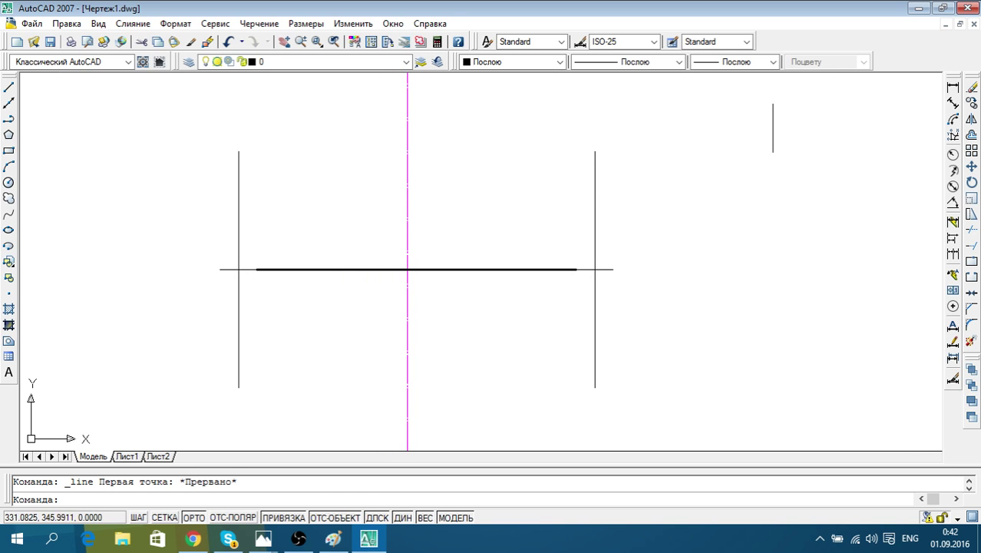
{"action": "left_click", "coordinate": [9, 87]}
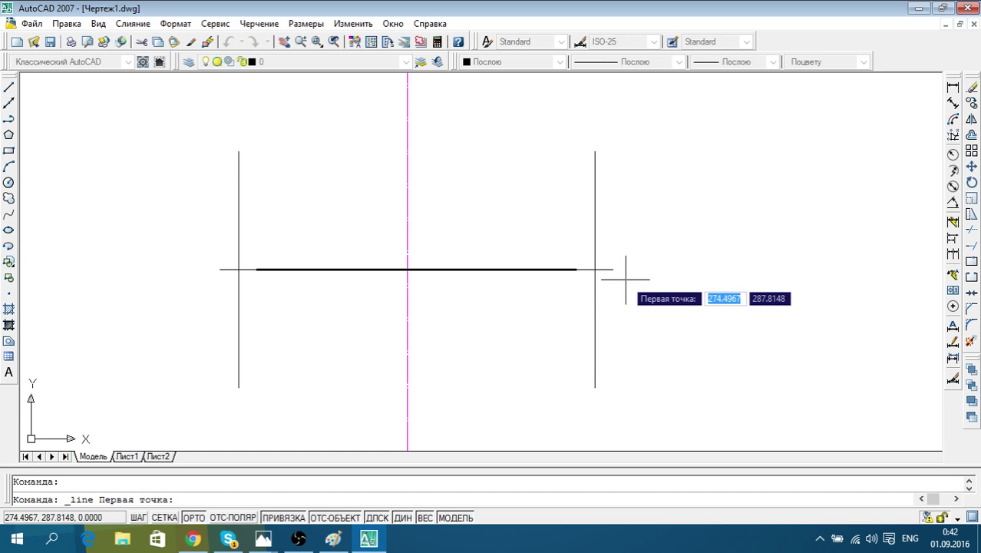
{"action": "scroll", "coordinate": [622, 274], "scroll_direction": "up", "scroll_amount": 2}
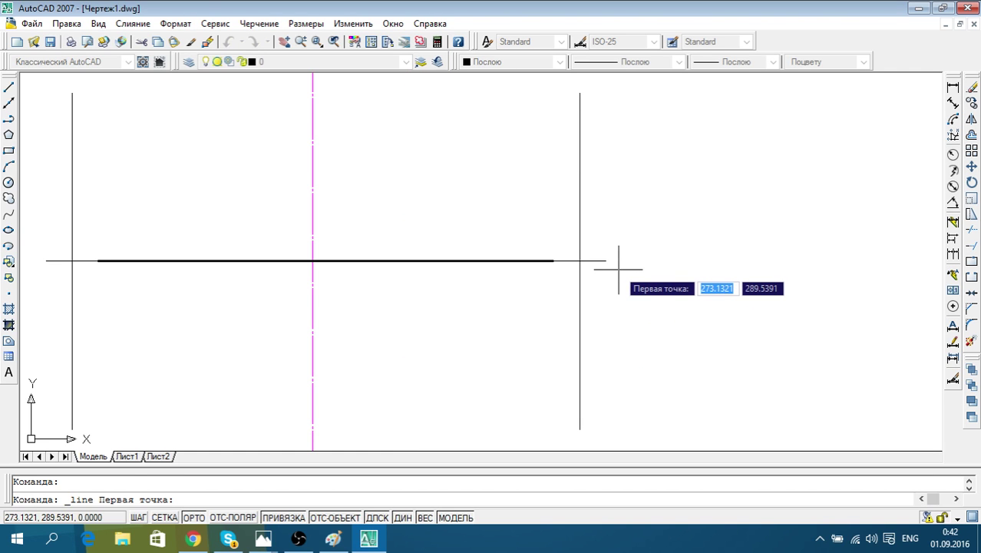
{"action": "scroll", "coordinate": [618, 270], "scroll_direction": "down", "scroll_amount": 2}
Draw a 14-unit vertical edge up from the base line's right end and the flange's top edge leftward
{"action": "left_click", "coordinate": [614, 264]}
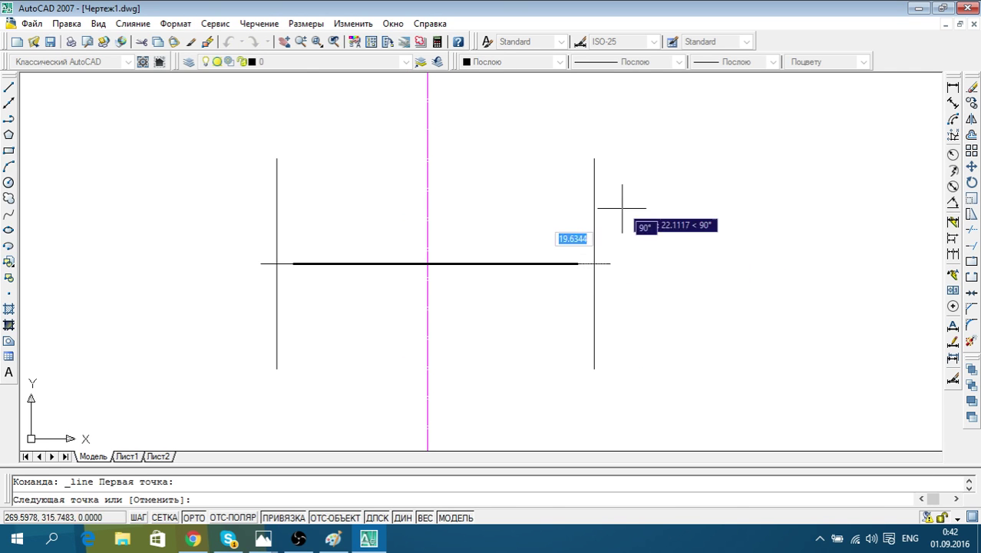
{"action": "type", "text": "14"}
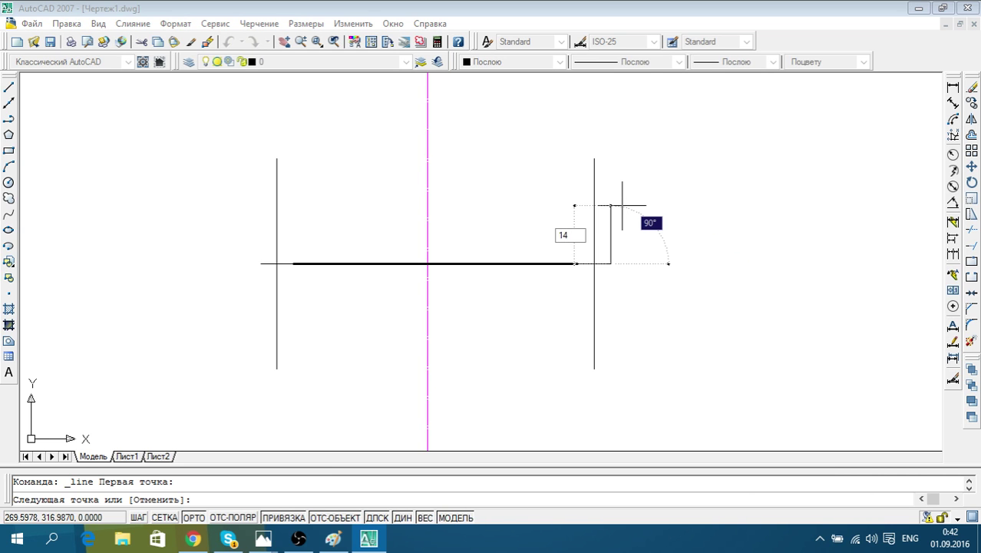
{"action": "key", "text": "Return"}
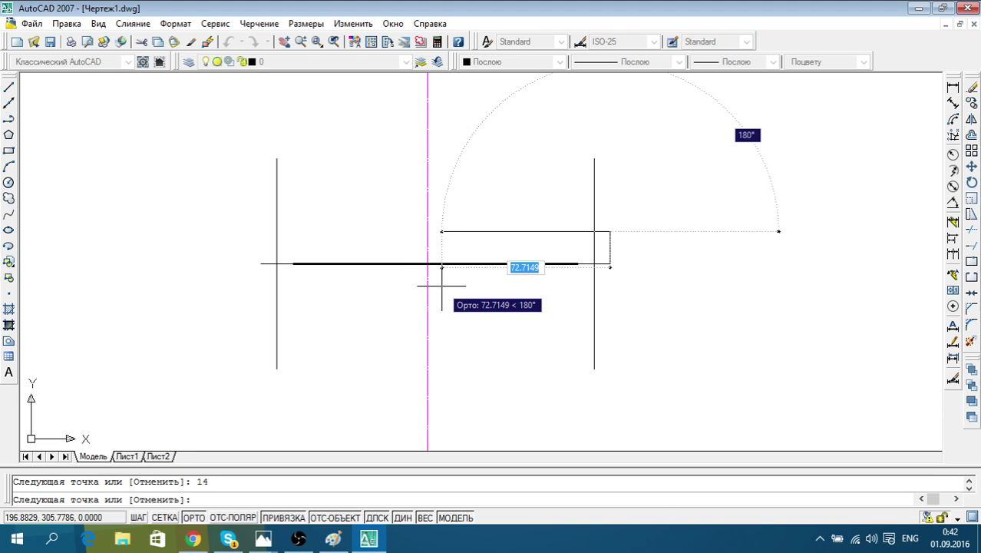
{"action": "left_click", "coordinate": [204, 234]}
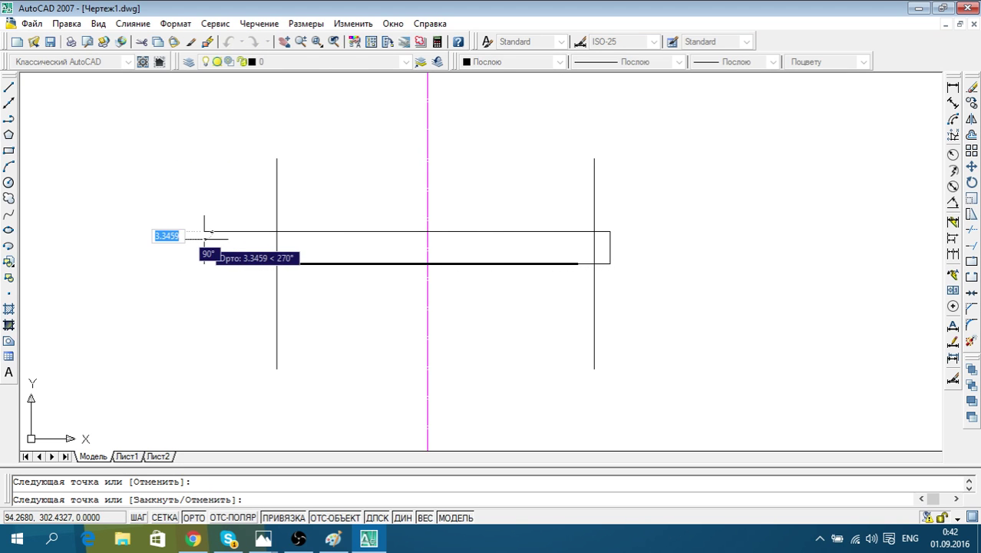
{"action": "key", "text": "Escape"}
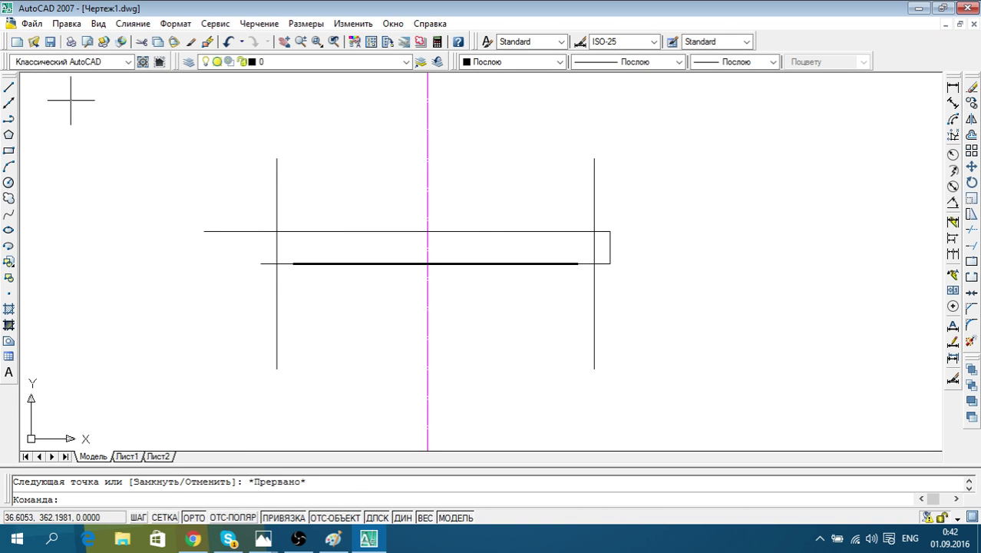
Draw a vertical line up past the top edge and try stretching its top end
{"action": "left_click", "coordinate": [8, 88]}
{"action": "scroll", "coordinate": [262, 251], "scroll_direction": "up", "scroll_amount": 2}
{"action": "left_click", "coordinate": [260, 268]}
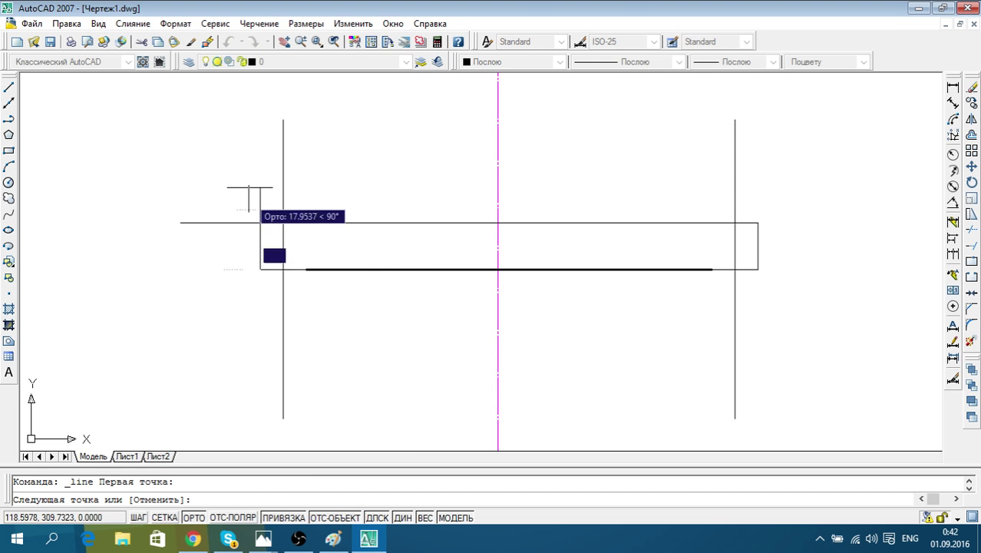
{"action": "left_click", "coordinate": [260, 168]}
{"action": "key", "text": "Escape"}
{"action": "left_click", "coordinate": [261, 198]}
{"action": "left_click", "coordinate": [260, 167]}
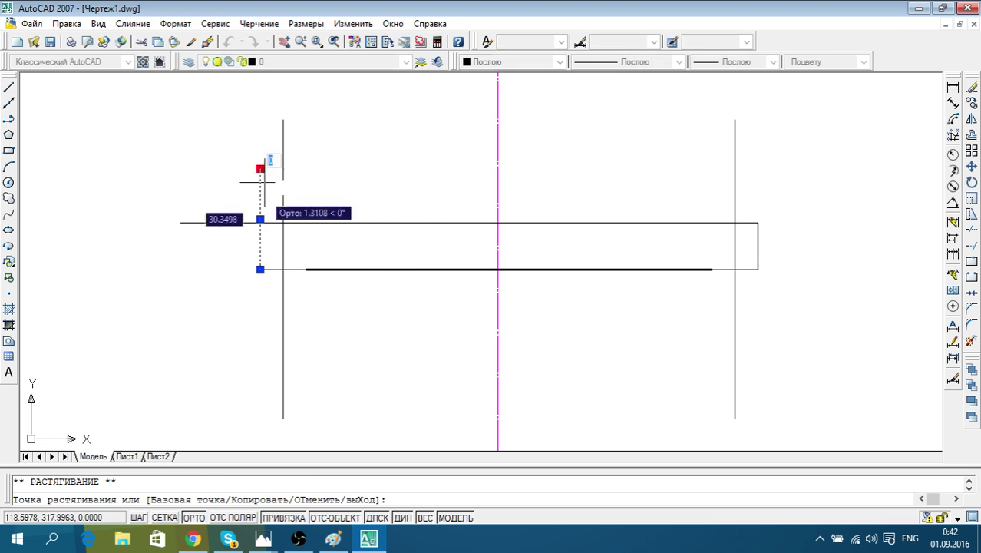
{"action": "scroll", "coordinate": [260, 231], "scroll_direction": "up", "scroll_amount": 3}
{"action": "key", "text": "Escape"}
{"action": "key", "text": "Escape"}
{"action": "scroll", "coordinate": [219, 230], "scroll_direction": "down", "scroll_amount": 3}
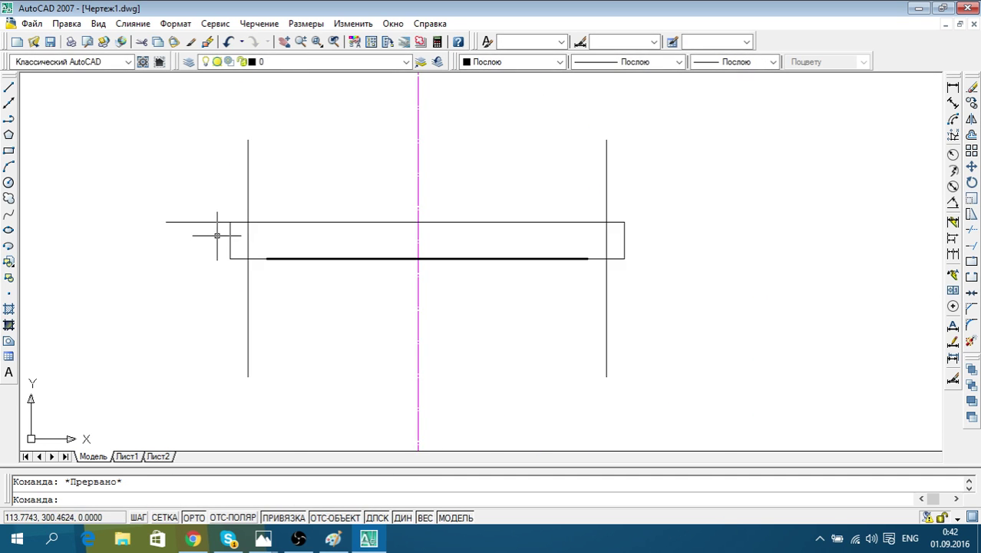
Select the flange's top edge and adjust its left end with a grip
{"action": "left_click", "coordinate": [219, 230]}
{"action": "left_click", "coordinate": [171, 219]}
{"action": "left_click", "coordinate": [166, 221]}
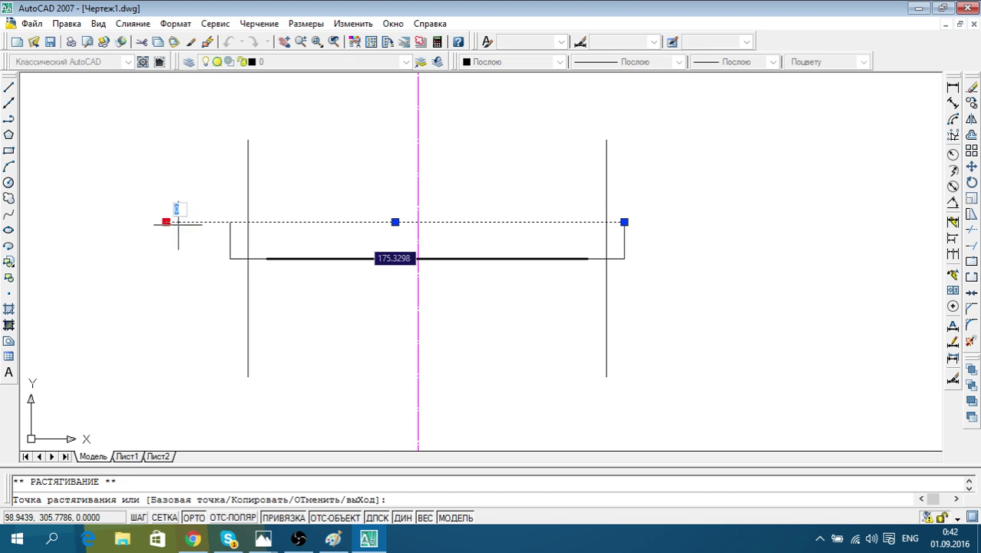
{"action": "key", "text": "Escape"}
{"action": "middle_click_drag", "start_coordinate": [278, 262], "coordinate": [204, 285]}
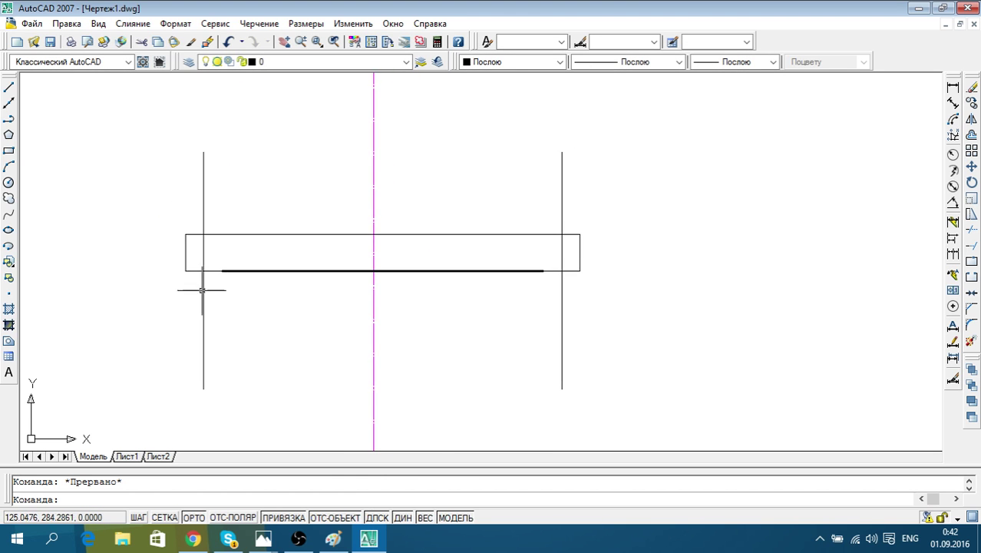
{"action": "scroll", "coordinate": [239, 283], "scroll_direction": "up", "scroll_amount": 2}
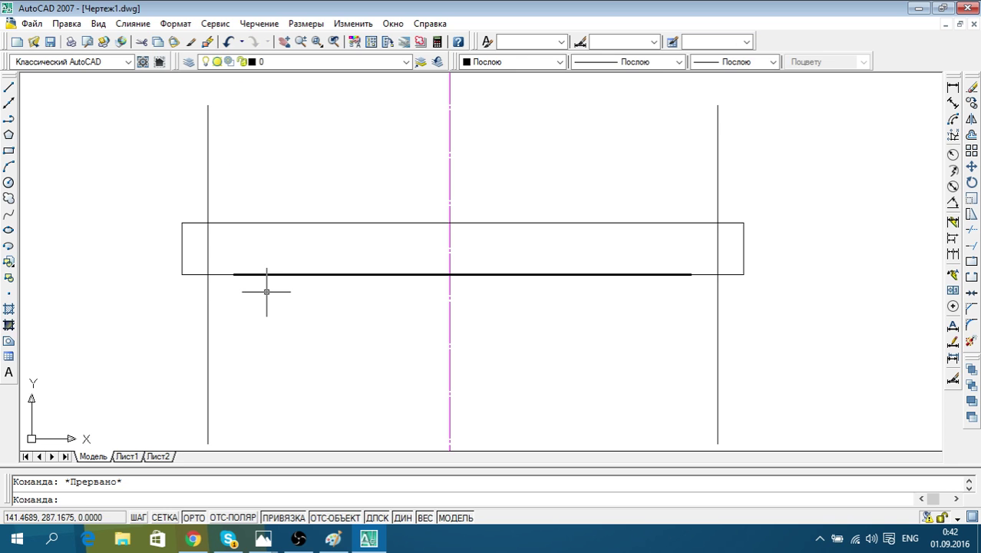
Draw a vertical line from the base line's left end up above the flange, adjusting its top end
{"action": "left_click", "coordinate": [9, 86]}
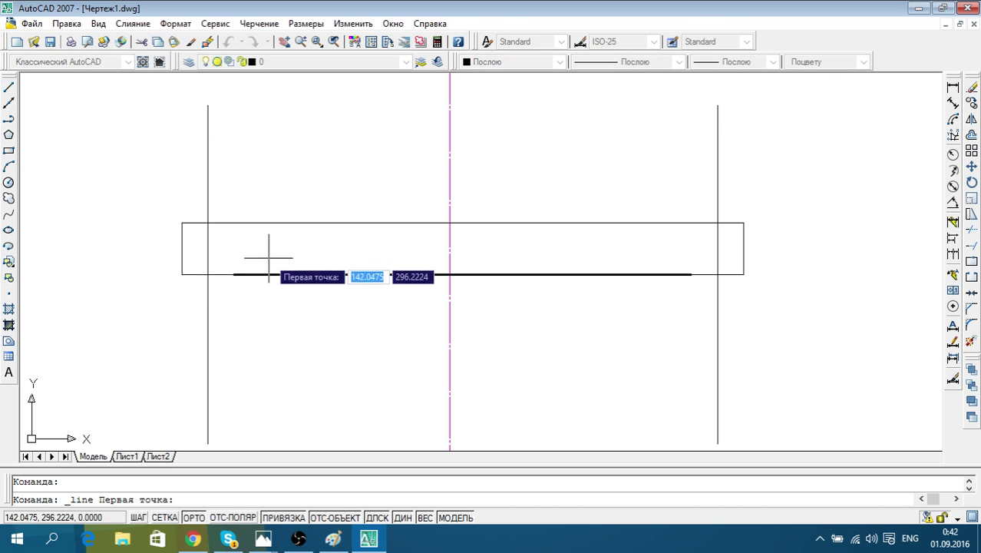
{"action": "left_click", "coordinate": [234, 274]}
{"action": "left_click", "coordinate": [235, 160]}
{"action": "key", "text": "Escape"}
{"action": "left_click", "coordinate": [258, 182]}
{"action": "left_click", "coordinate": [221, 144]}
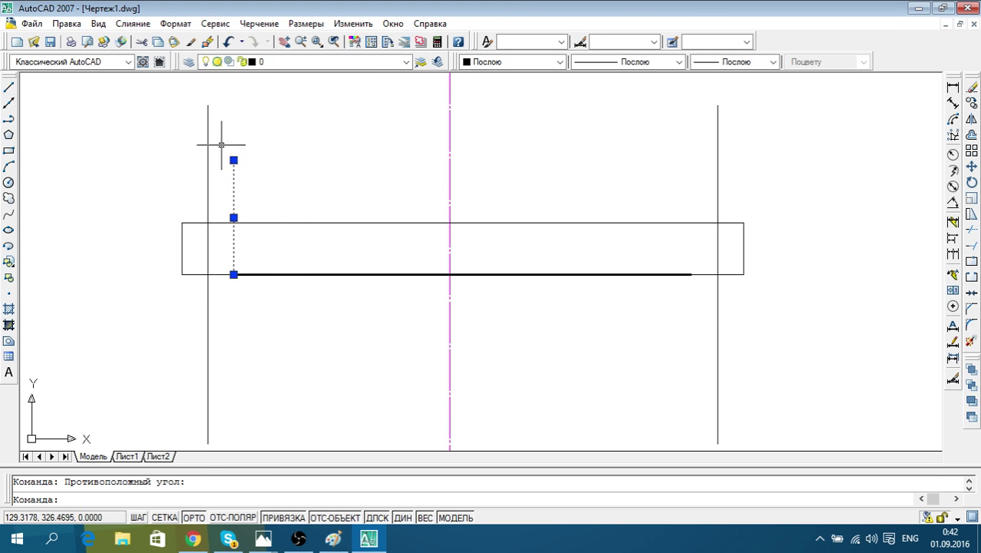
{"action": "left_click", "coordinate": [235, 160]}
{"action": "scroll", "coordinate": [225, 240], "scroll_direction": "up", "scroll_amount": 5}
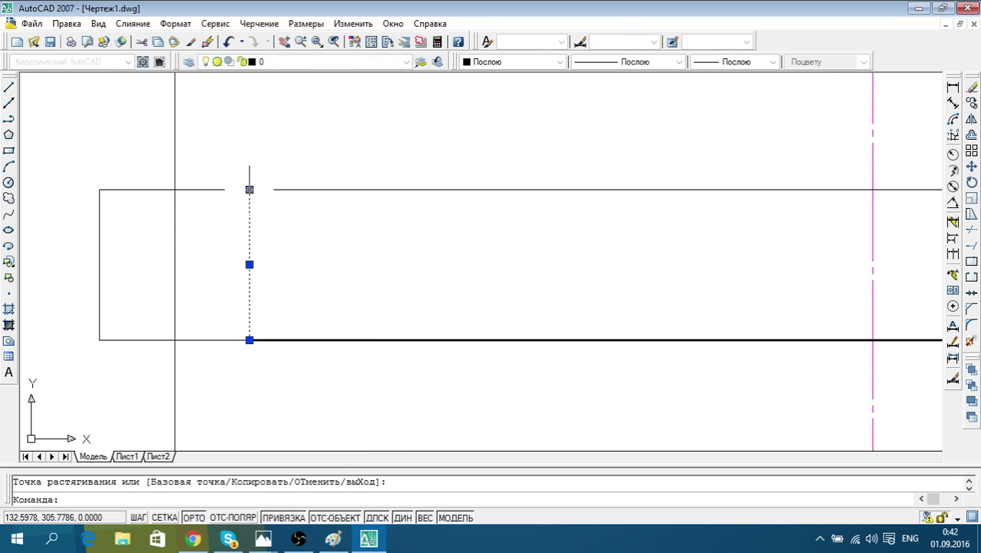
{"action": "key", "text": "Escape"}
{"action": "scroll", "coordinate": [350, 142], "scroll_direction": "down", "scroll_amount": 3}
{"action": "scroll", "coordinate": [494, 234], "scroll_direction": "down", "scroll_amount": 2}
{"action": "middle_click_drag", "start_coordinate": [494, 234], "coordinate": [417, 299]}
{"action": "scroll", "coordinate": [228, 234], "scroll_direction": "up", "scroll_amount": 3}
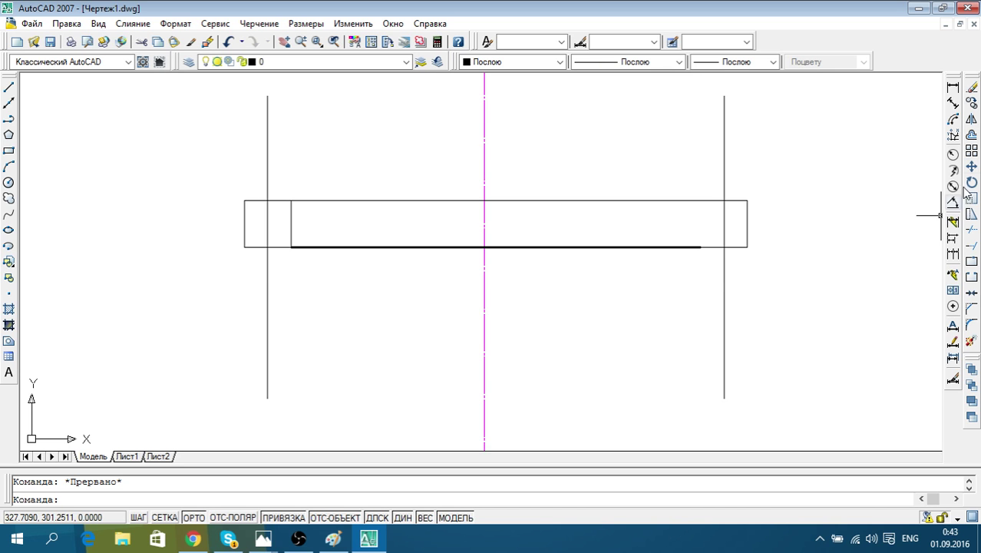
Draw a 6-unit segment left from the flange's lower-left corner and delete the stray diagonal line
{"action": "left_click", "coordinate": [9, 87]}
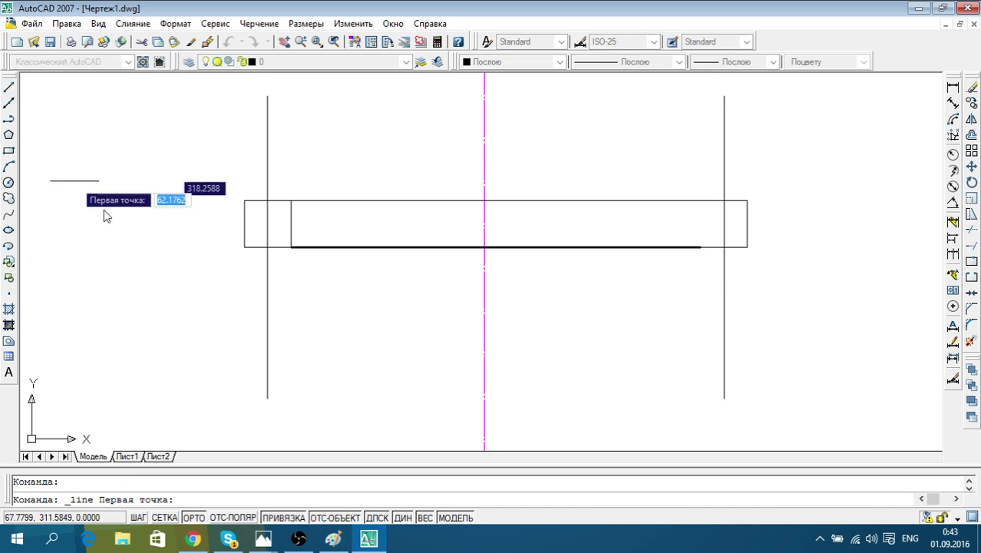
{"action": "left_click", "coordinate": [244, 246]}
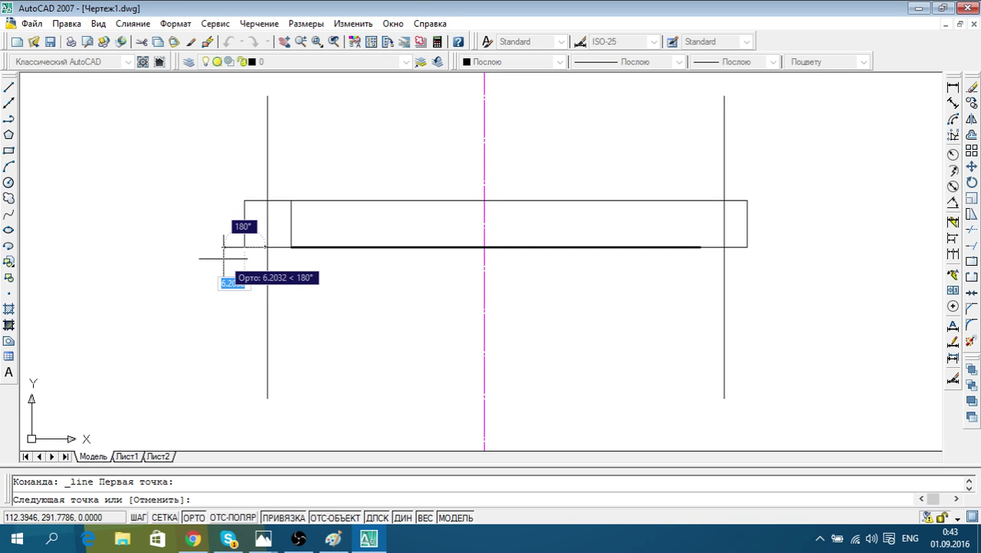
{"action": "type", "text": "6"}
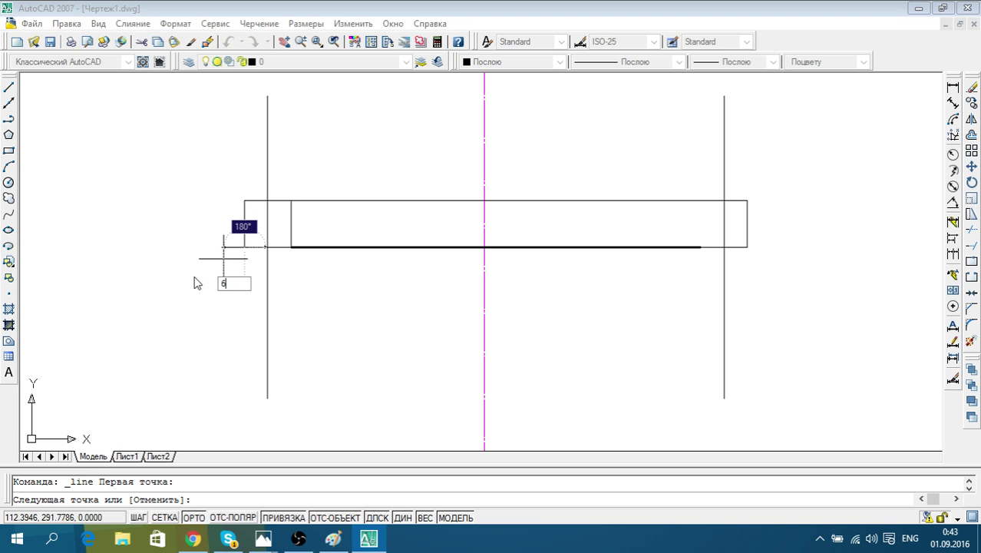
{"action": "key", "text": "Return"}
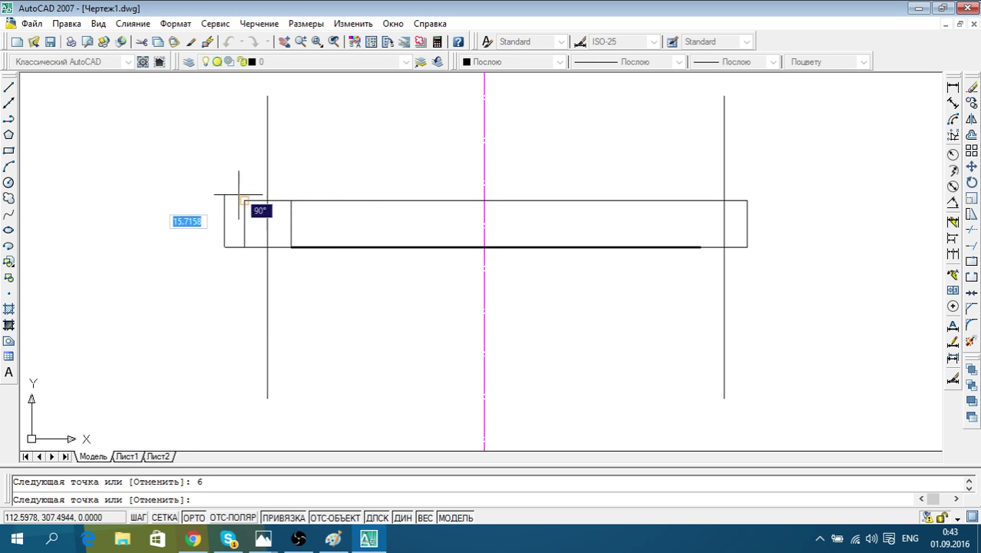
{"action": "left_click", "coordinate": [244, 199]}
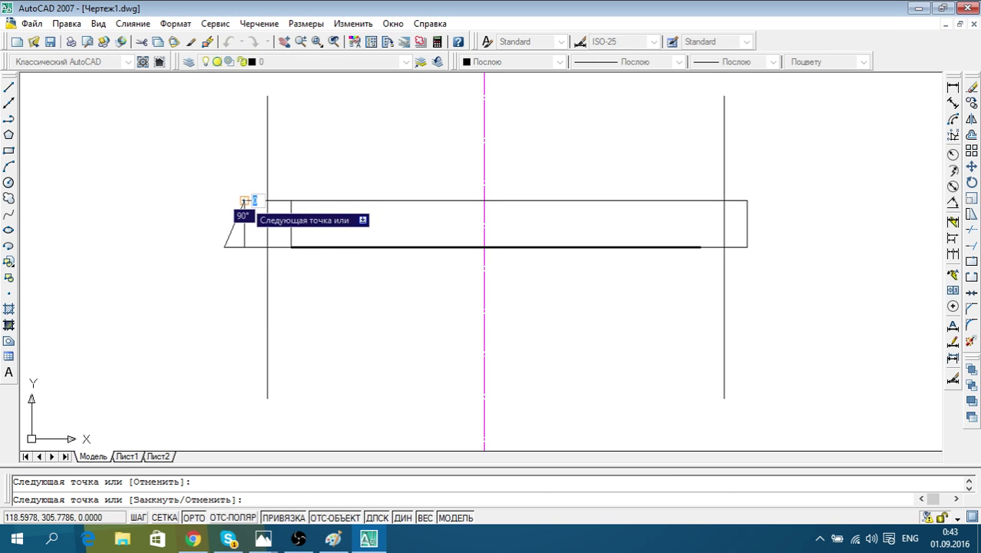
{"action": "key", "text": "Escape"}
{"action": "left_click", "coordinate": [232, 224]}
{"action": "key", "text": "Delete"}
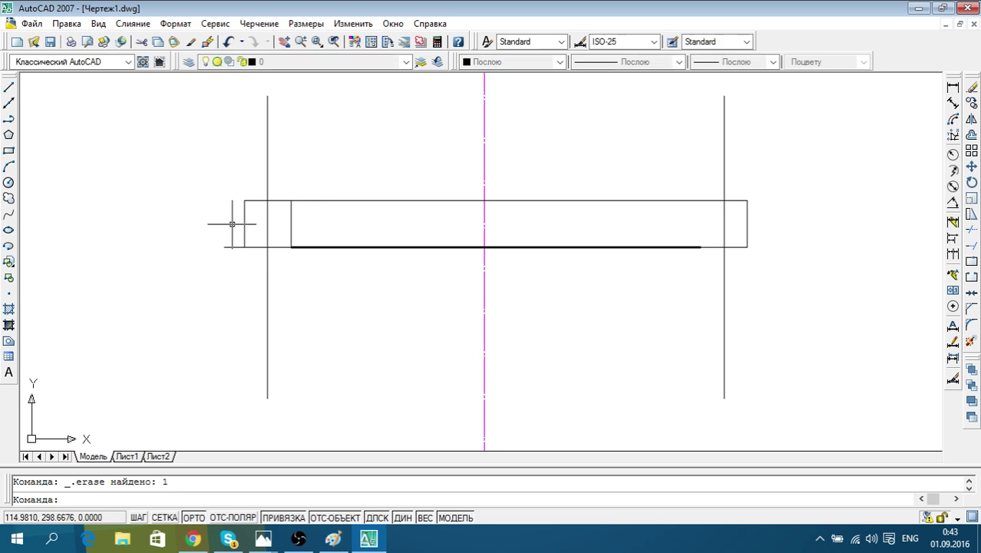
Draw the step's vertical side and short top segment back to the flange edge, then window-select the end piece
{"action": "left_click", "coordinate": [10, 87]}
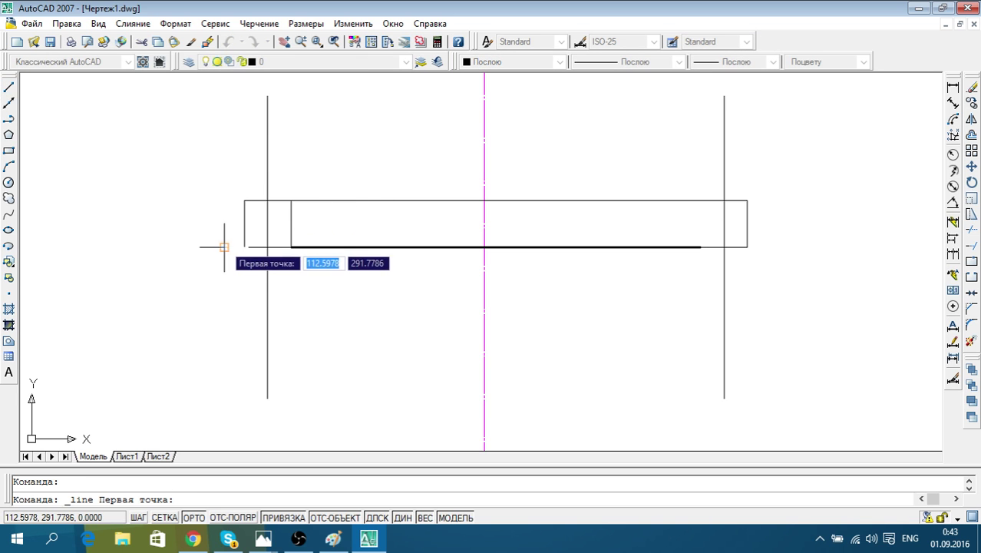
{"action": "left_click", "coordinate": [224, 246]}
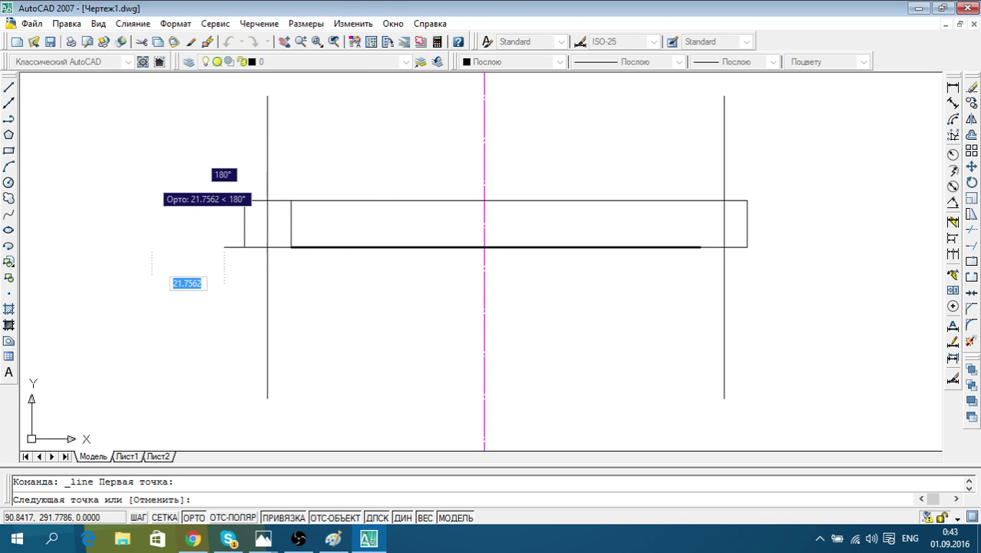
{"action": "left_click", "coordinate": [225, 200]}
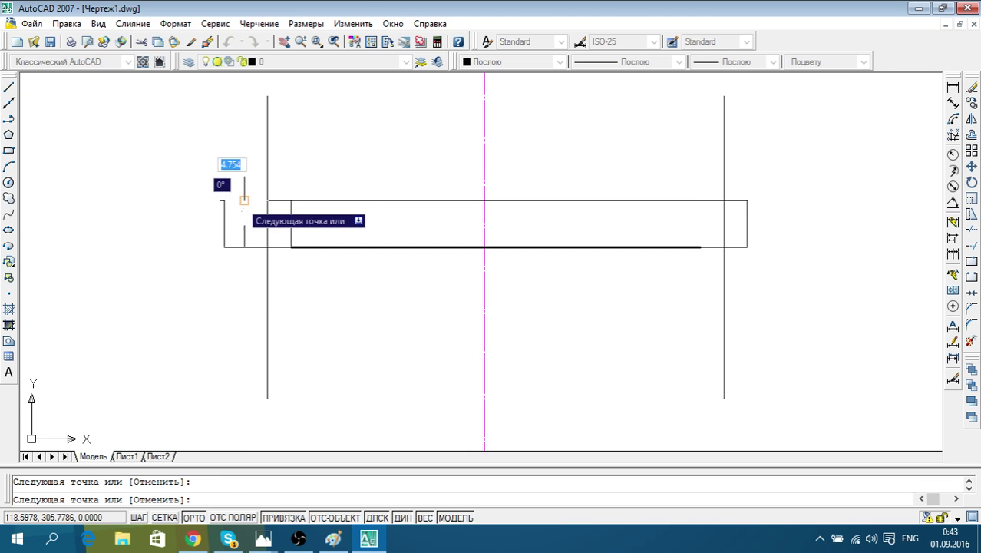
{"action": "left_click", "coordinate": [245, 200]}
{"action": "key", "text": "Escape"}
{"action": "scroll", "coordinate": [186, 208], "scroll_direction": "up", "scroll_amount": 2}
{"action": "left_click", "coordinate": [238, 269]}
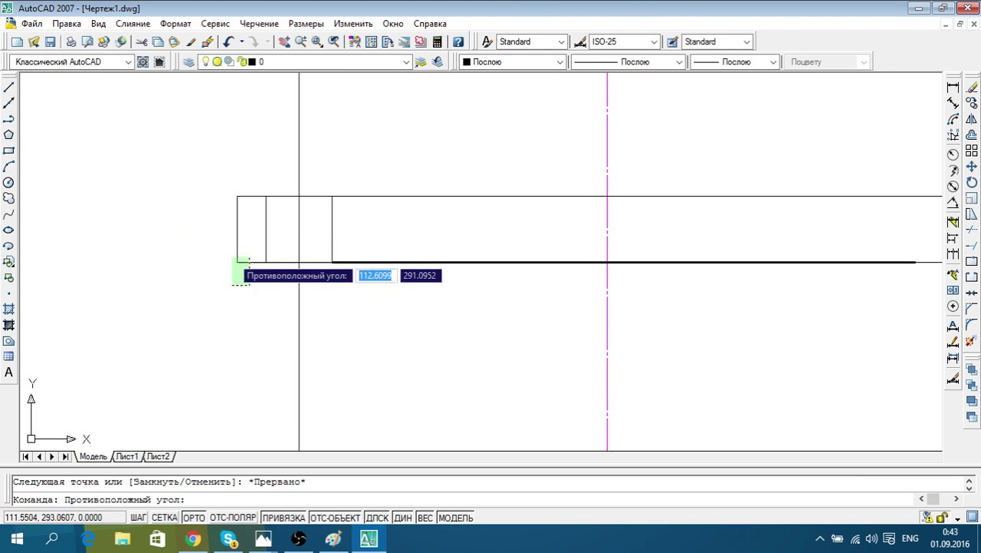
{"action": "left_click", "coordinate": [170, 127]}
{"action": "middle_click_drag", "start_coordinate": [228, 205], "coordinate": [167, 225]}
{"action": "scroll", "coordinate": [166, 223], "scroll_direction": "down", "scroll_amount": 2}
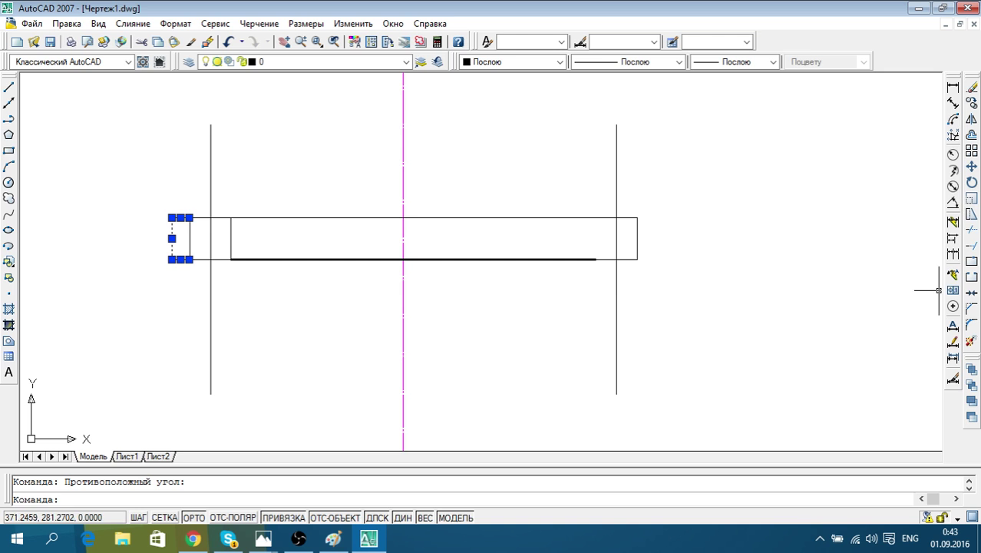
Stretch the left end piece toward the bar's right end, then undo it
{"action": "left_click", "coordinate": [971, 219]}
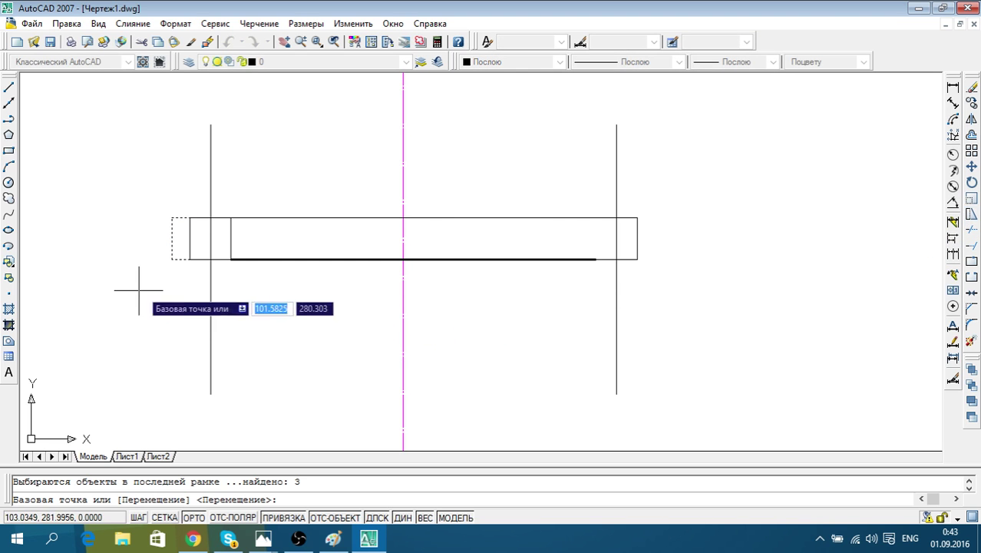
{"action": "left_click", "coordinate": [189, 260]}
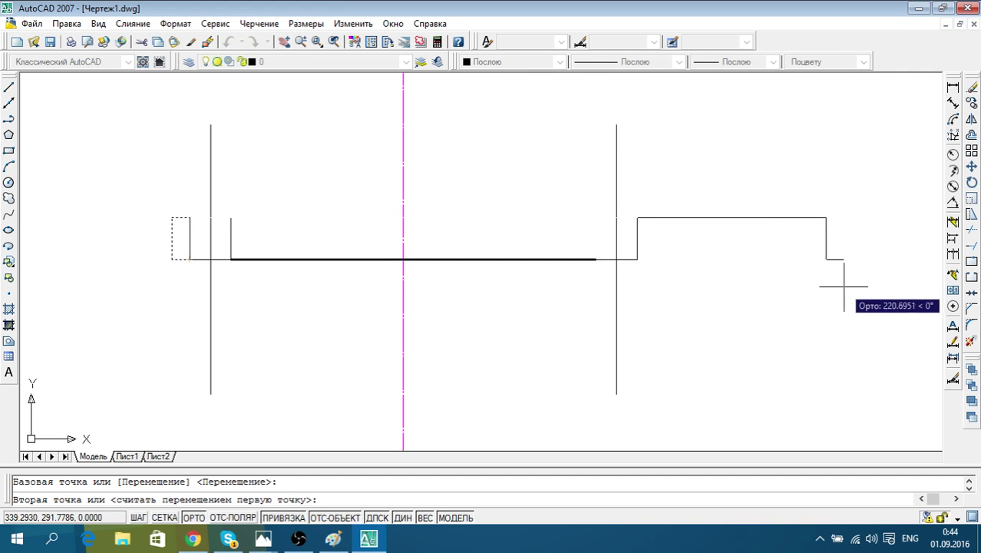
{"action": "left_click", "coordinate": [636, 259]}
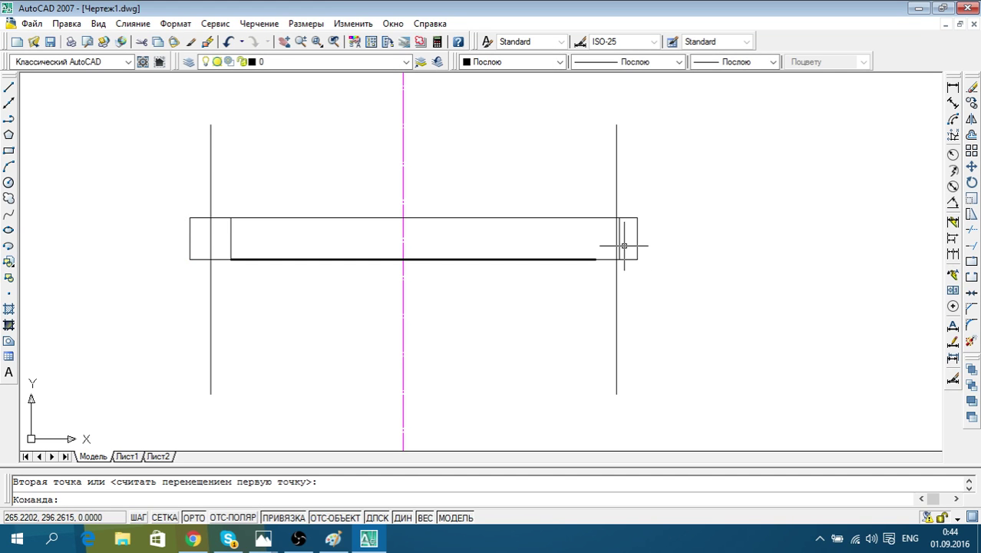
{"action": "key", "text": "ctrl+z"}
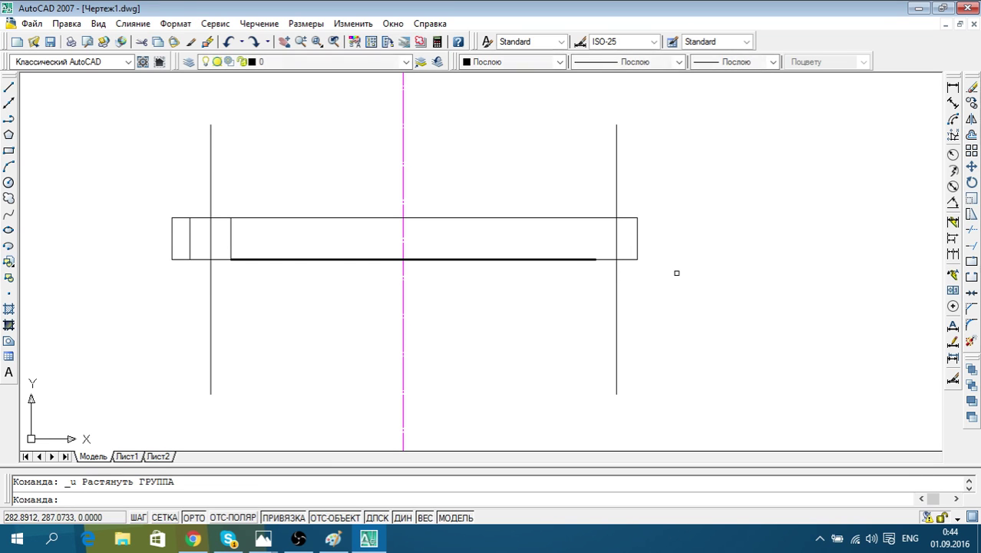
Copy the three left end segments and paste the copy to the right of the bar
{"action": "left_click", "coordinate": [186, 267]}
{"action": "left_click", "coordinate": [139, 185]}
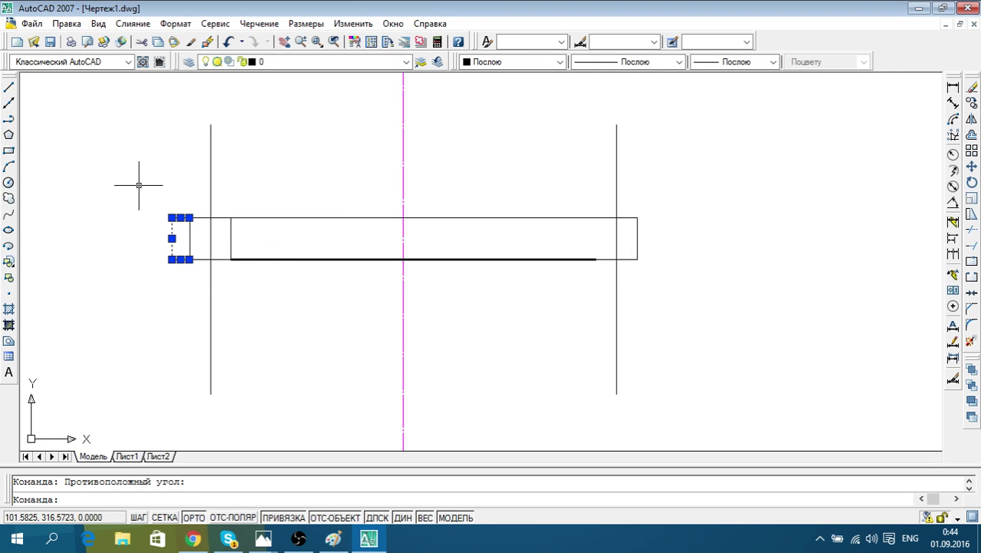
{"action": "key", "text": "ctrl+c"}
{"action": "key", "text": "ctrl+v"}
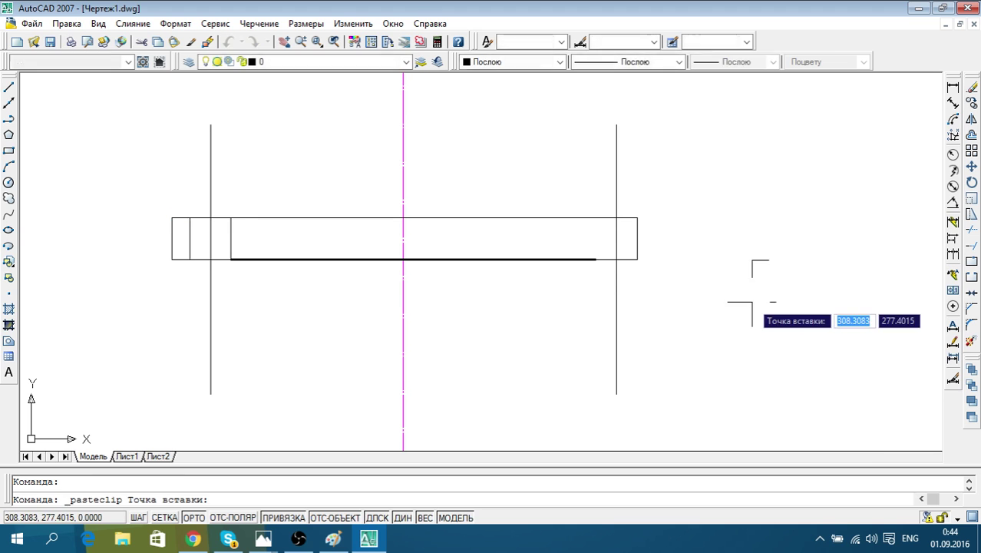
{"action": "left_click", "coordinate": [735, 285]}
{"action": "left_click", "coordinate": [702, 184]}
{"action": "left_click", "coordinate": [768, 307]}
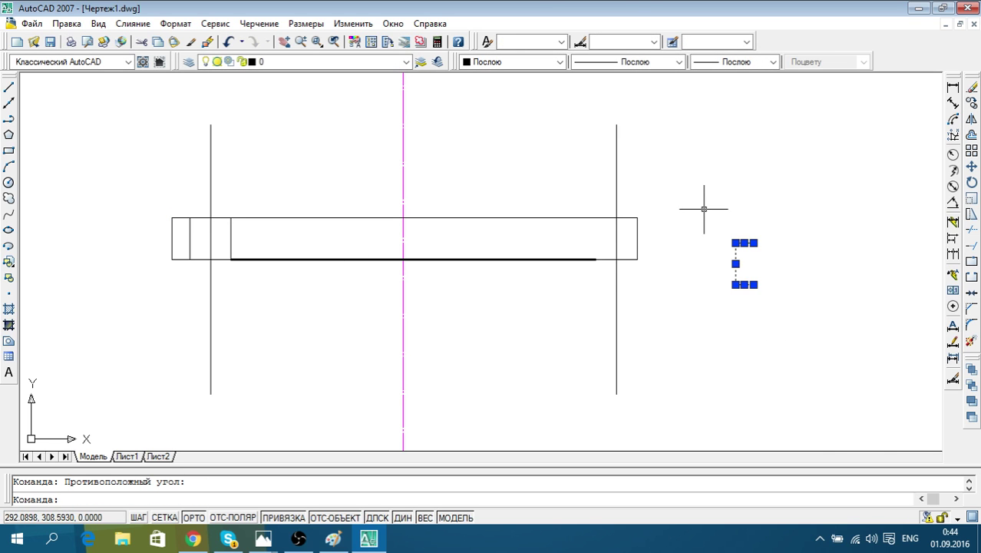
Rotate the pasted end piece 180° about its corner
{"action": "left_click", "coordinate": [971, 166]}
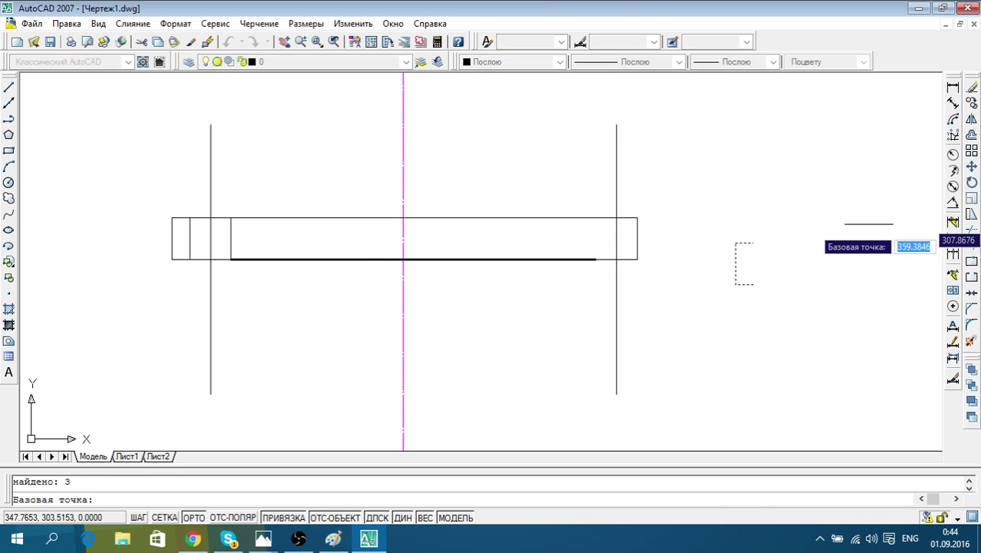
{"action": "left_click", "coordinate": [754, 243]}
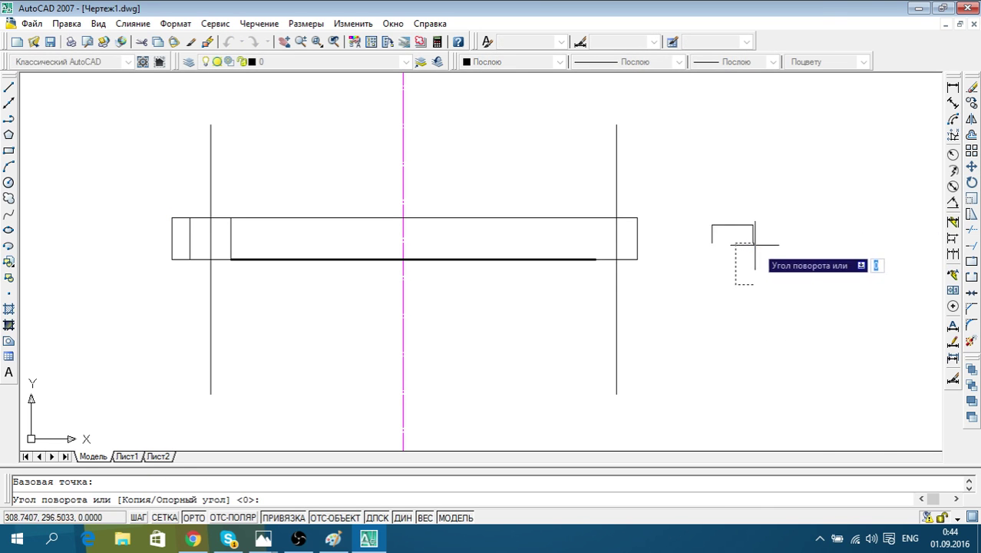
{"action": "left_click", "coordinate": [676, 272]}
{"action": "left_click", "coordinate": [827, 269]}
{"action": "left_click", "coordinate": [727, 158]}
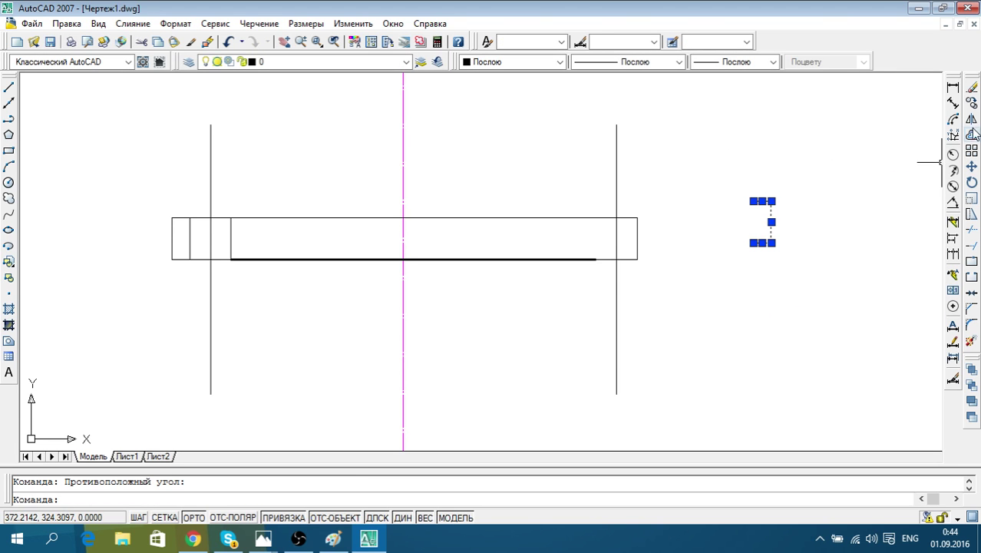
Move the rotated end piece so it caps the bar's right end
{"action": "left_click", "coordinate": [971, 166]}
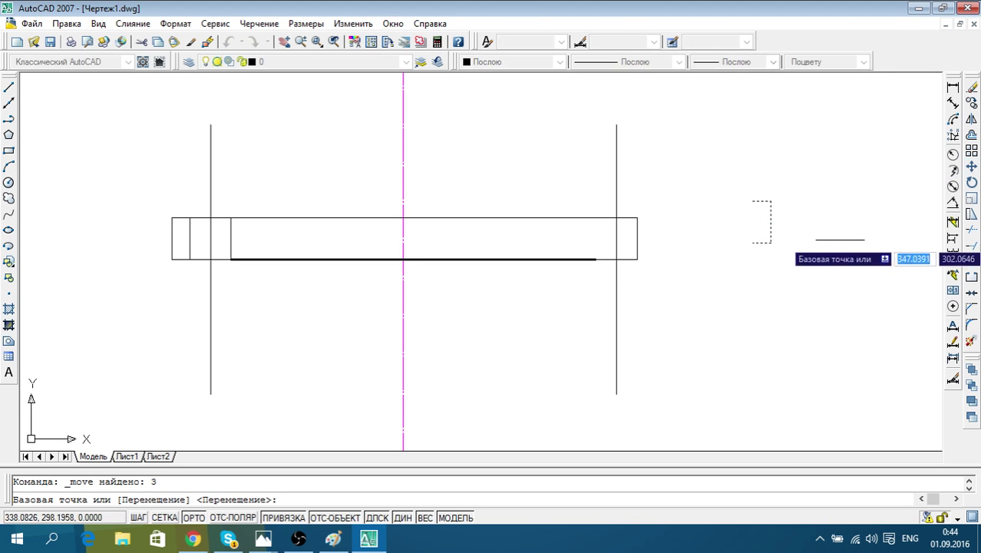
{"action": "left_click", "coordinate": [753, 243]}
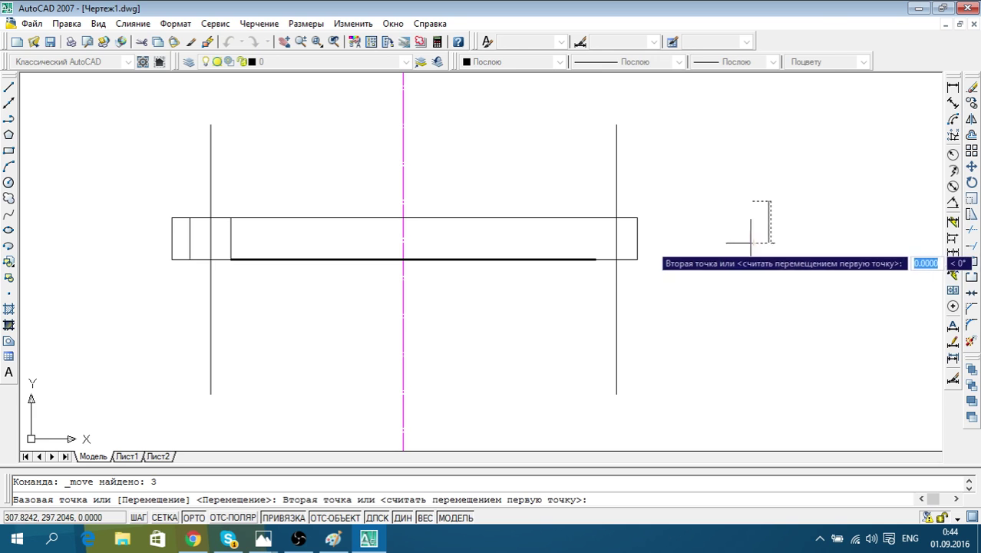
{"action": "left_click", "coordinate": [637, 258]}
{"action": "left_click", "coordinate": [730, 320]}
{"action": "middle_click_drag", "start_coordinate": [690, 326], "coordinate": [695, 325]}
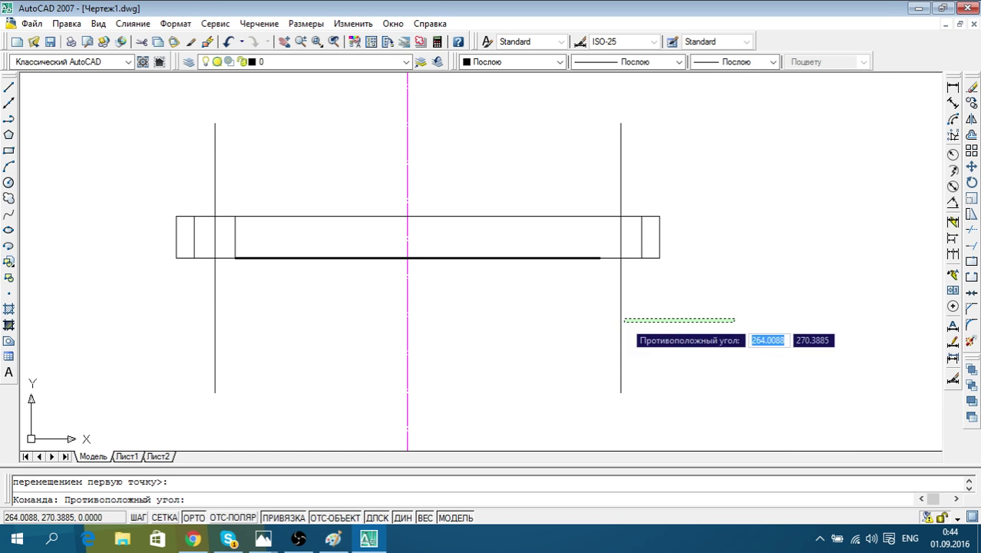
{"action": "key", "text": "Escape"}
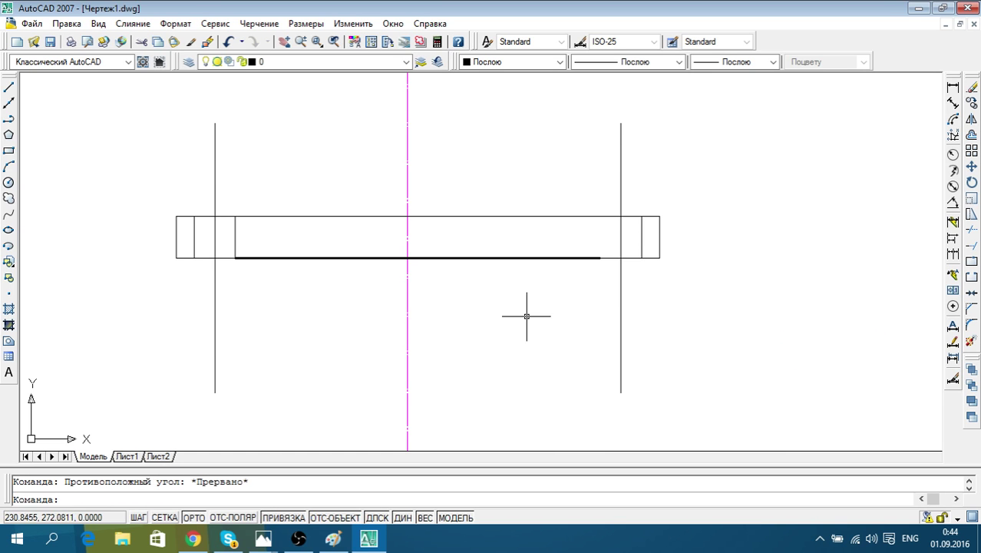
Make the left and right vertical guide lines magenta
{"action": "middle_click_drag", "start_coordinate": [526, 314], "coordinate": [541, 336]}
{"action": "left_click", "coordinate": [686, 396]}
{"action": "left_click", "coordinate": [628, 366]}
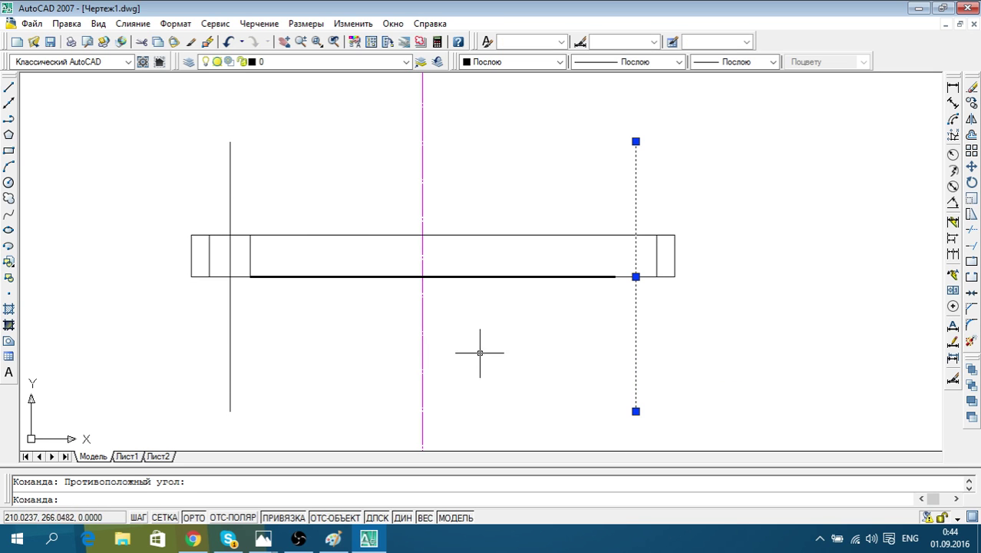
{"action": "left_click", "coordinate": [301, 380]}
{"action": "left_click", "coordinate": [177, 331]}
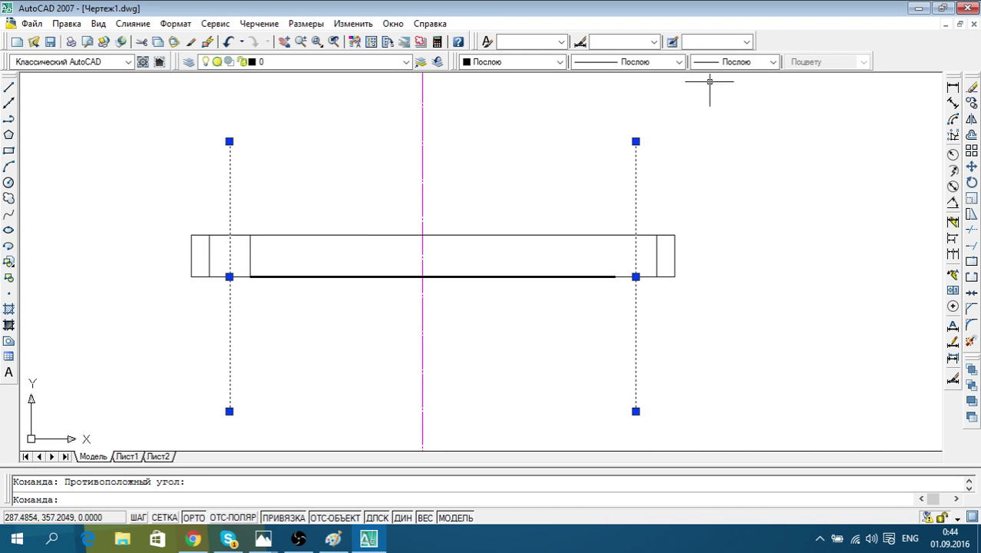
{"action": "left_click", "coordinate": [559, 62]}
{"action": "left_click", "coordinate": [494, 157]}
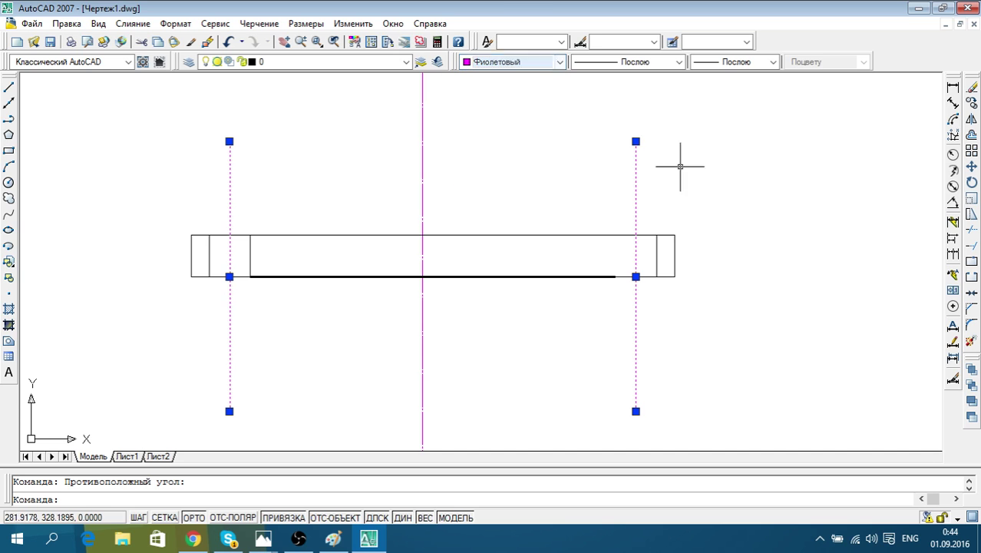
{"action": "key", "text": "Escape"}
{"action": "middle_click_drag", "start_coordinate": [761, 184], "coordinate": [778, 190]}
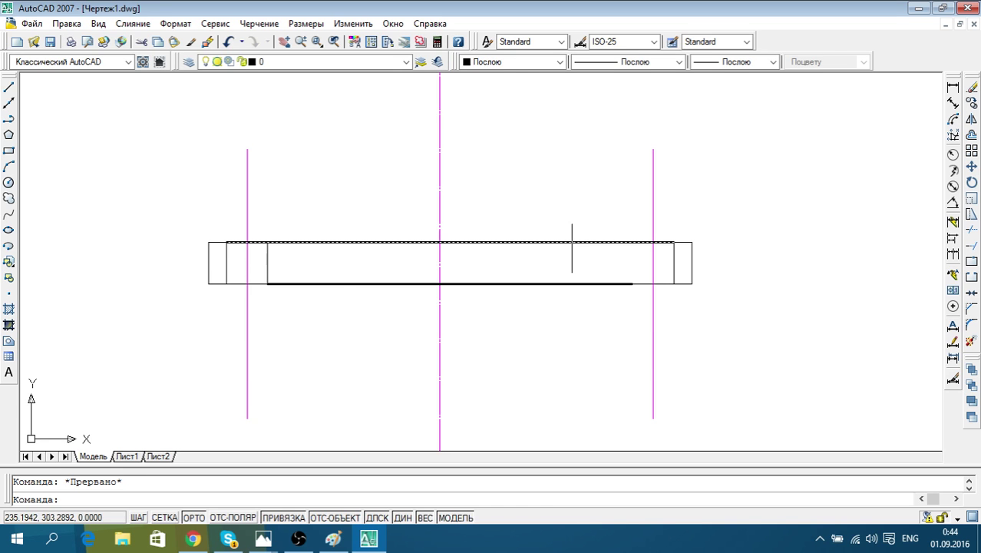
{"action": "middle_click_drag", "start_coordinate": [342, 308], "coordinate": [352, 316]}
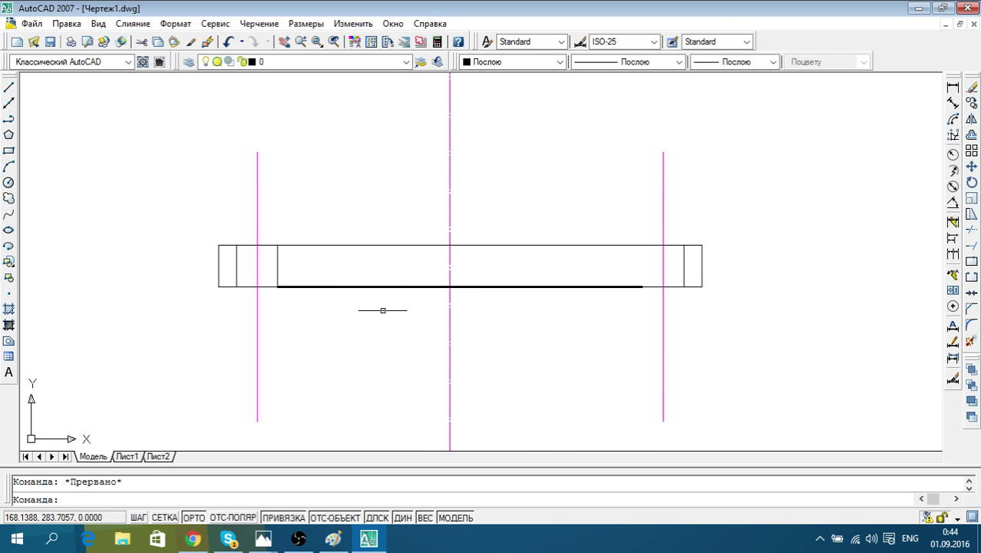
Draw a vertical line up from the bar's right end and try adjusting its top endpoint
{"action": "left_click", "coordinate": [9, 87]}
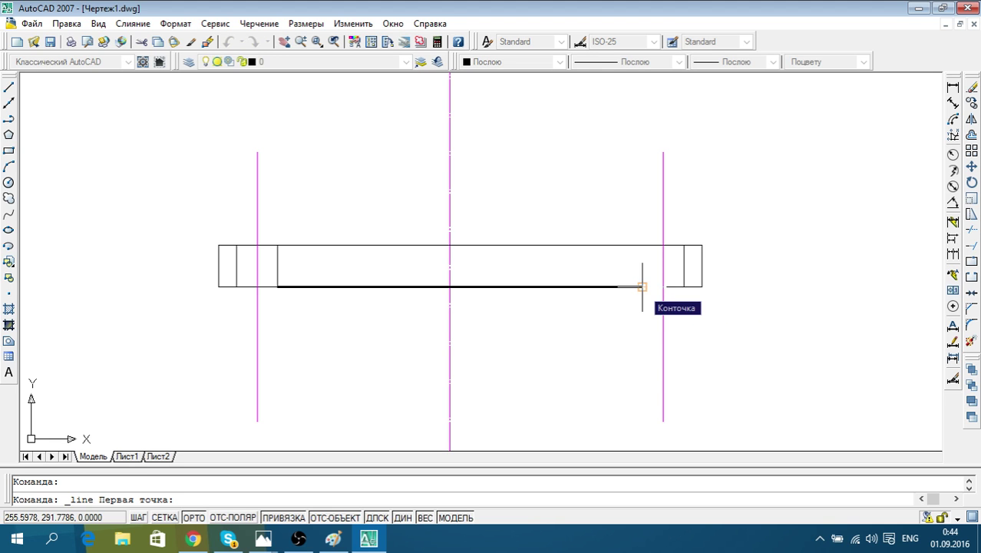
{"action": "left_click", "coordinate": [643, 287]}
{"action": "left_click", "coordinate": [643, 202]}
{"action": "key", "text": "Escape"}
{"action": "left_click", "coordinate": [649, 215]}
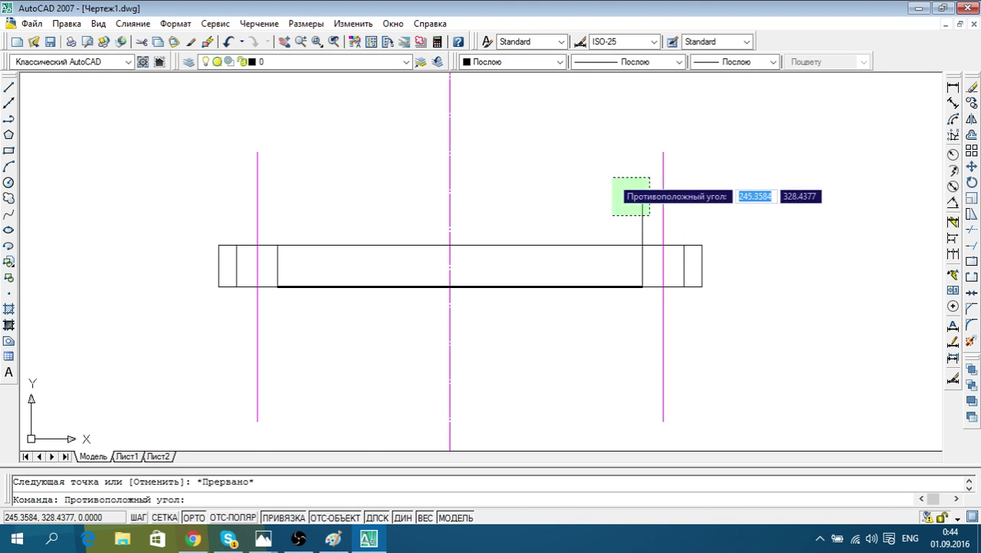
{"action": "left_click", "coordinate": [613, 177]}
{"action": "left_click", "coordinate": [641, 200]}
{"action": "scroll", "coordinate": [635, 235], "scroll_direction": "up", "scroll_amount": 3}
{"action": "scroll", "coordinate": [638, 230], "scroll_direction": "up", "scroll_amount": 4}
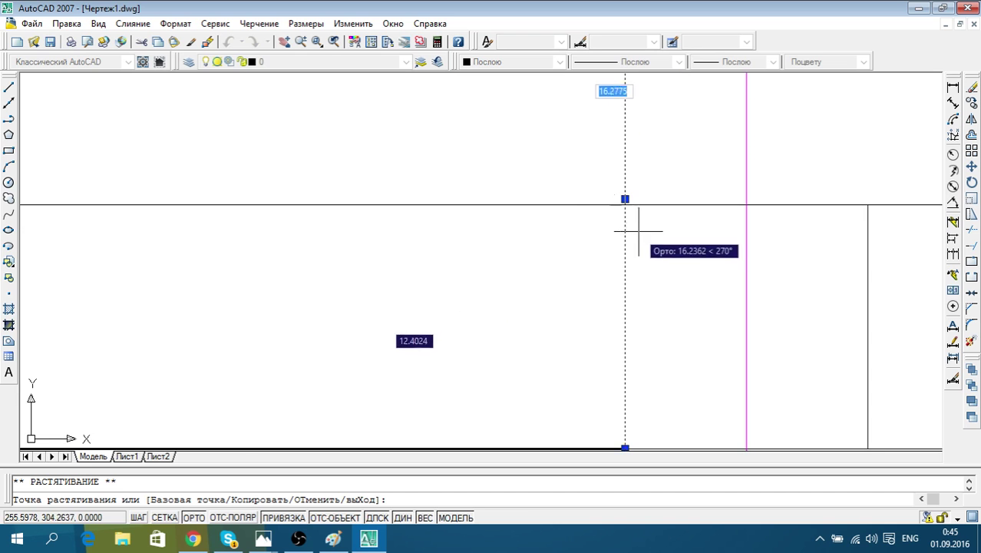
{"action": "key", "text": "Escape"}
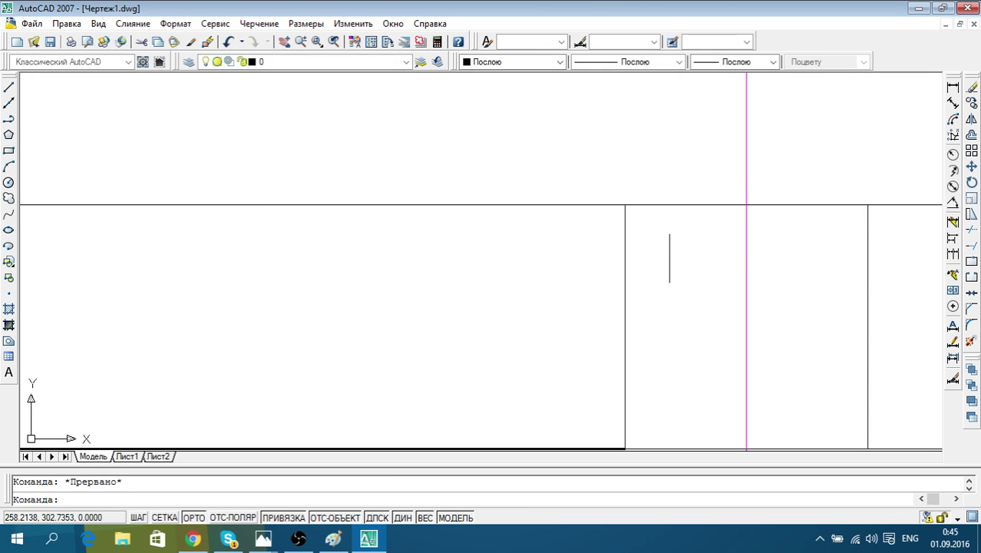
{"action": "scroll", "coordinate": [669, 258], "scroll_direction": "down", "scroll_amount": 3}
{"action": "scroll", "coordinate": [694, 265], "scroll_direction": "down", "scroll_amount": 3}
{"action": "middle_click_drag", "start_coordinate": [744, 324], "coordinate": [776, 274]}
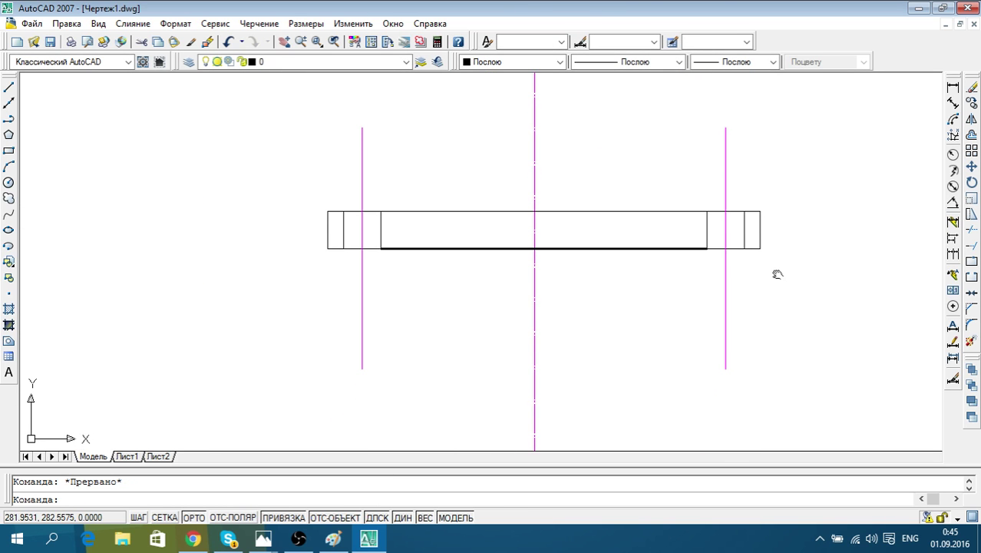
Give both magenta side lines the JIS_08_15 linetype
{"action": "left_click", "coordinate": [769, 316]}
{"action": "left_click", "coordinate": [686, 302]}
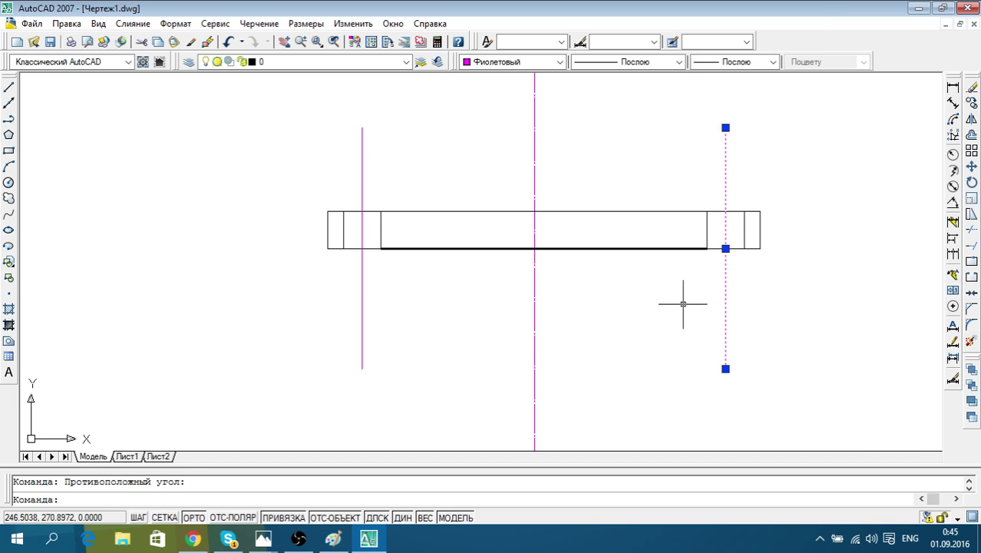
{"action": "left_click", "coordinate": [399, 324]}
{"action": "left_click", "coordinate": [317, 296]}
{"action": "left_click", "coordinate": [679, 62]}
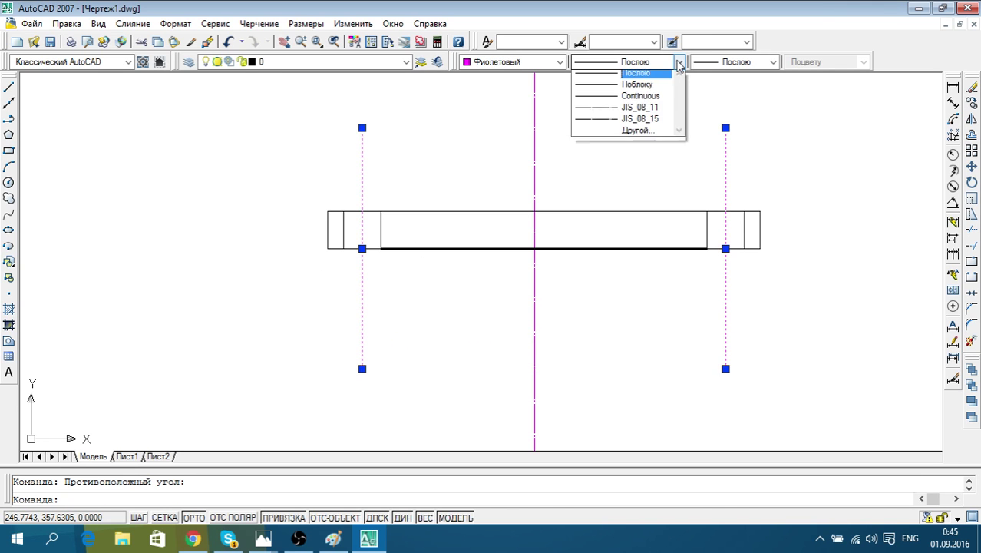
{"action": "left_click", "coordinate": [639, 122]}
{"action": "key", "text": "Escape"}
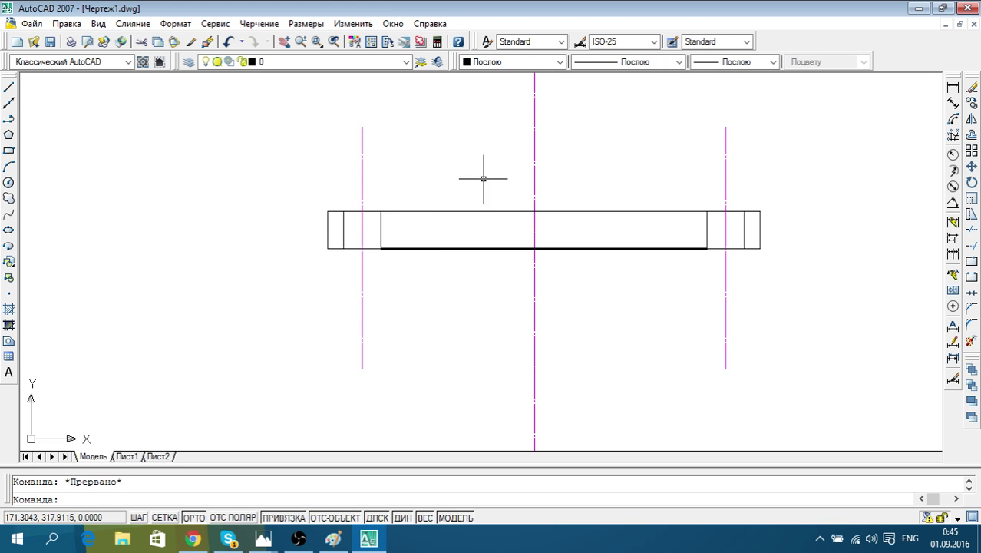
Set the vertical centre line's linetype to JIS_08_15
{"action": "left_click", "coordinate": [557, 173]}
{"action": "left_click", "coordinate": [477, 138]}
{"action": "left_click", "coordinate": [679, 62]}
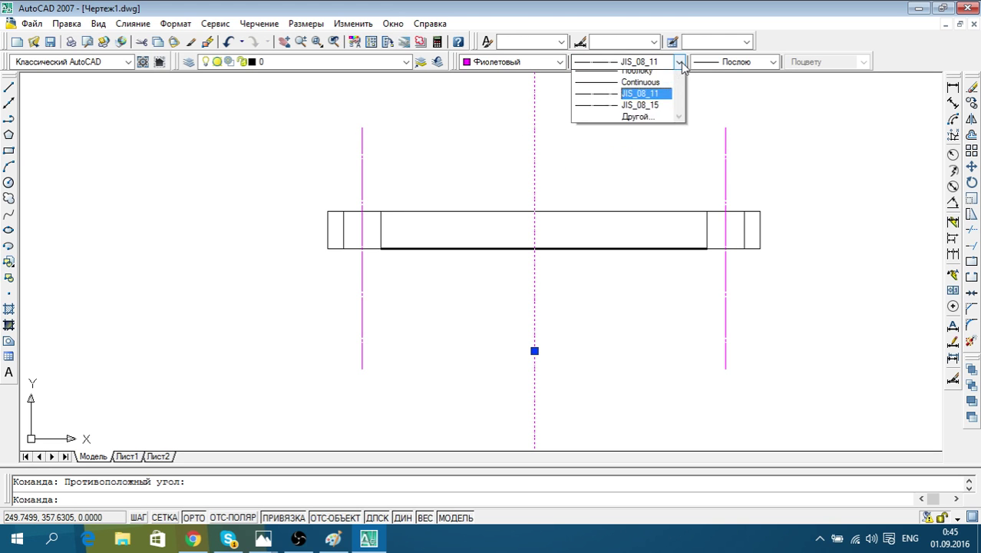
{"action": "left_click", "coordinate": [640, 122]}
{"action": "key", "text": "Escape"}
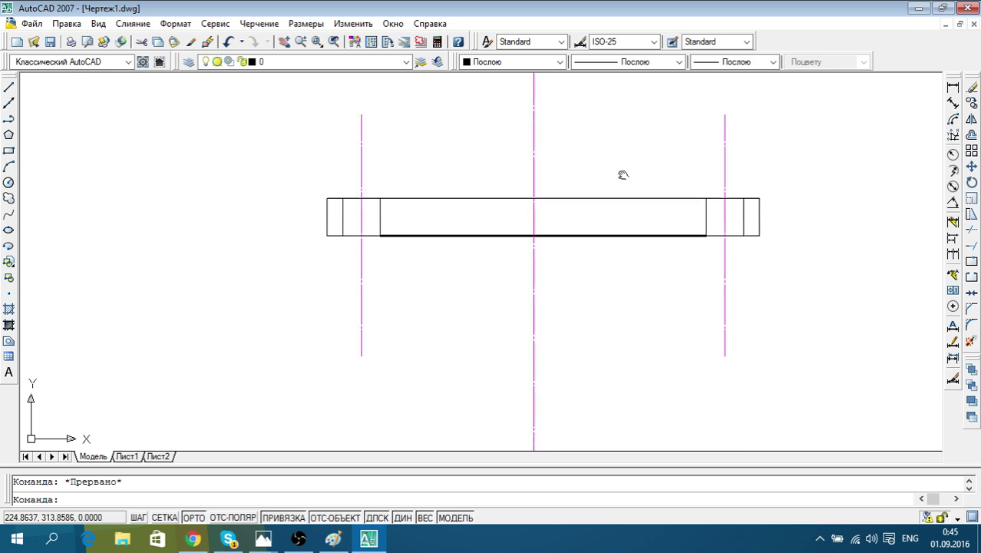
{"action": "middle_click_drag", "start_coordinate": [625, 176], "coordinate": [618, 153]}
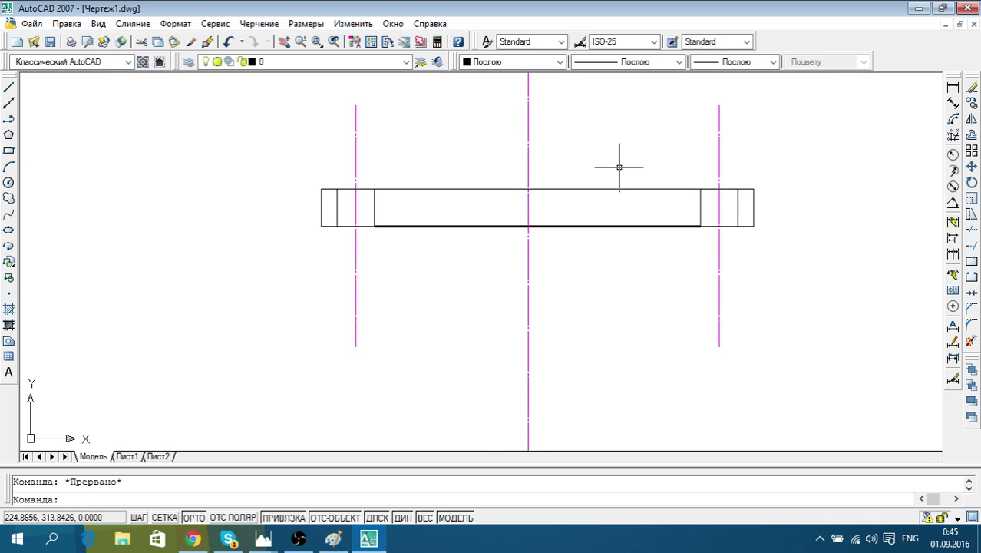
Give the flange rectangle's outline and both end pieces a heavier lineweight
{"action": "left_click", "coordinate": [585, 196]}
{"action": "left_click", "coordinate": [578, 169]}
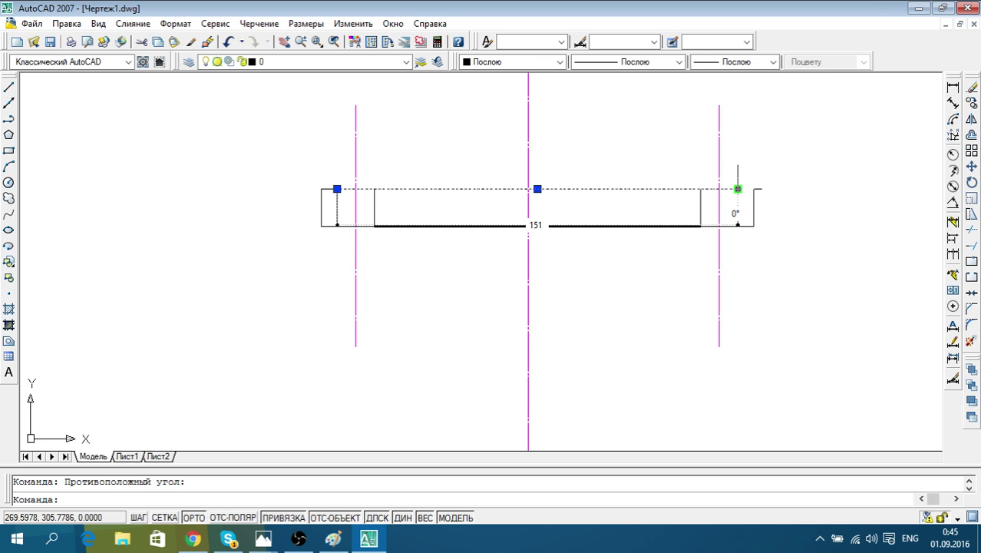
{"action": "left_click", "coordinate": [777, 193]}
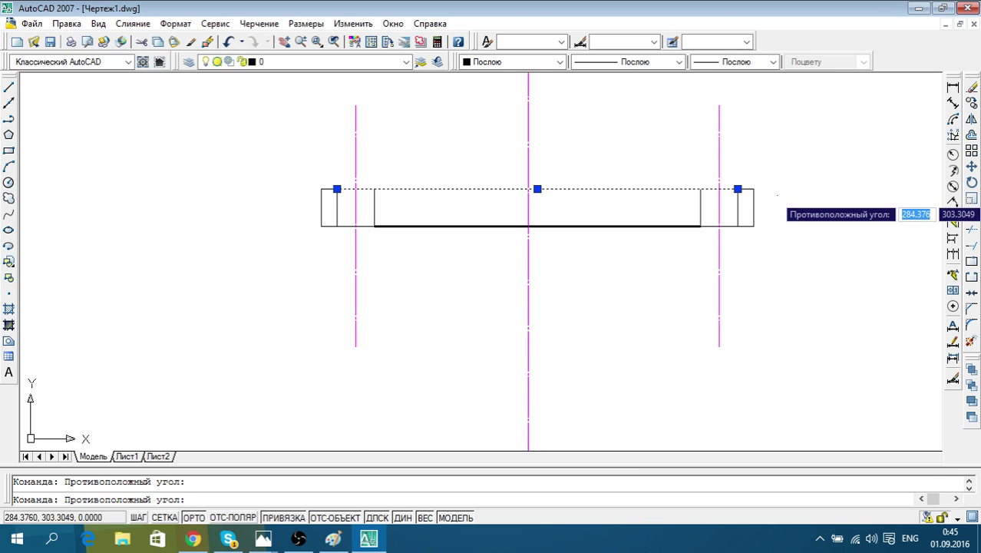
{"action": "key", "text": "Escape"}
{"action": "left_click", "coordinate": [781, 237]}
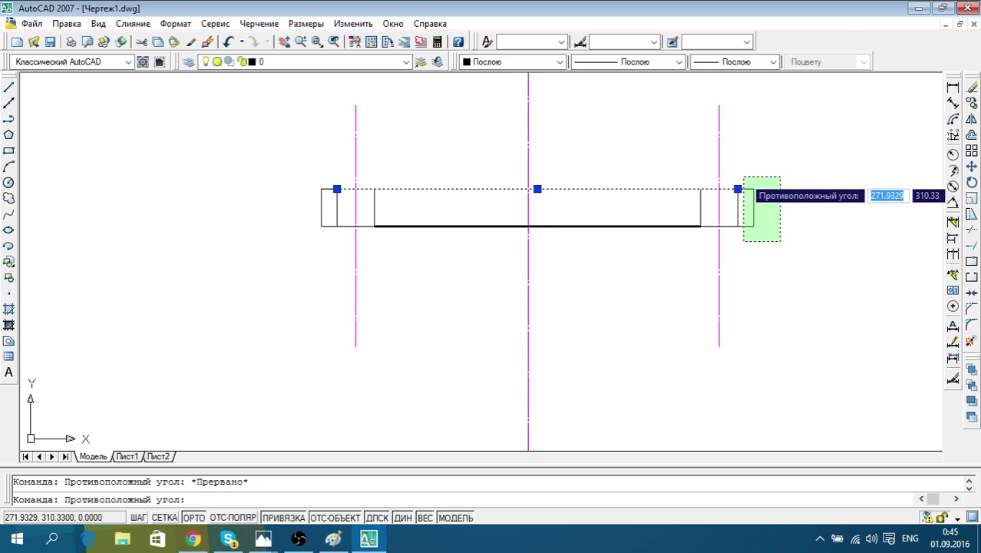
{"action": "left_click", "coordinate": [720, 175]}
{"action": "left_click", "coordinate": [351, 242]}
{"action": "left_click", "coordinate": [300, 165]}
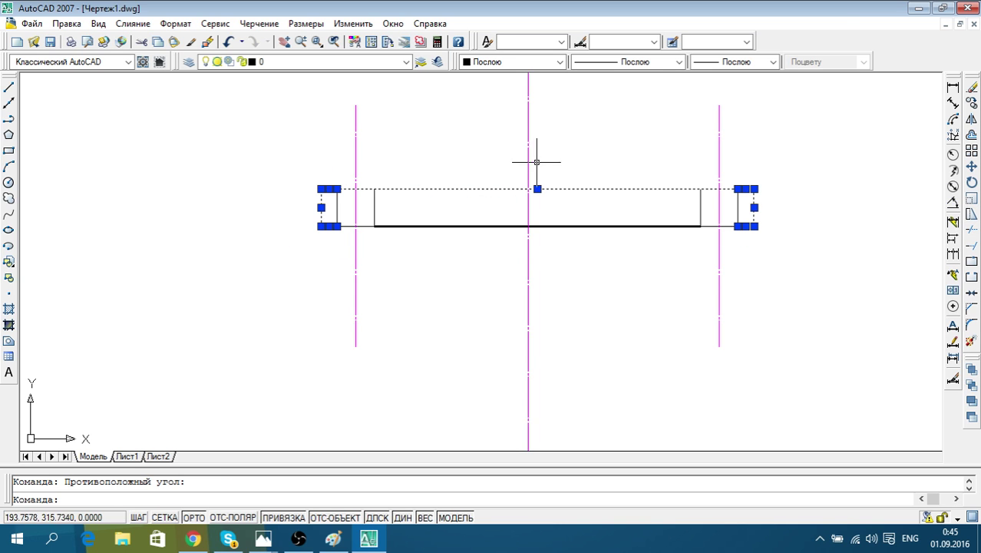
{"action": "left_click", "coordinate": [653, 62]}
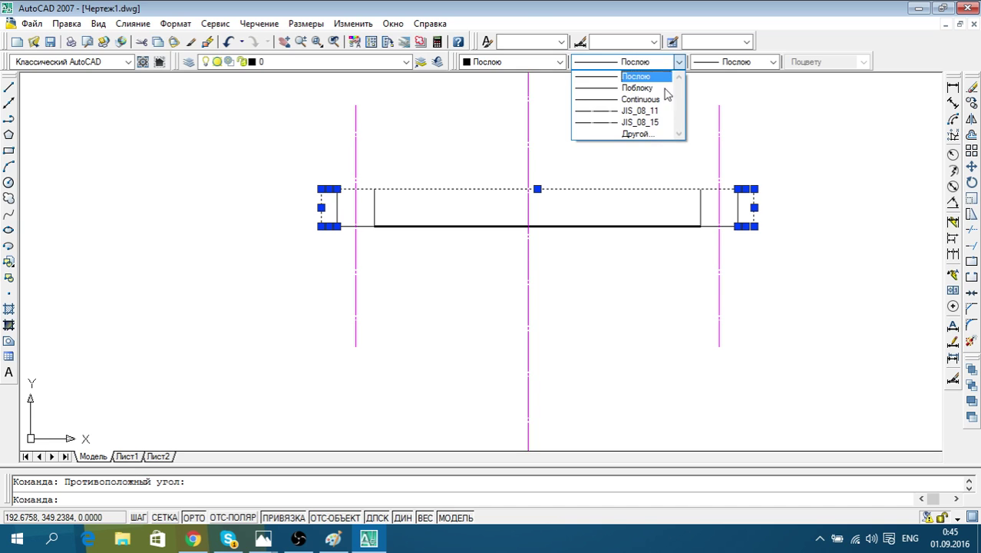
{"action": "left_click", "coordinate": [771, 62]}
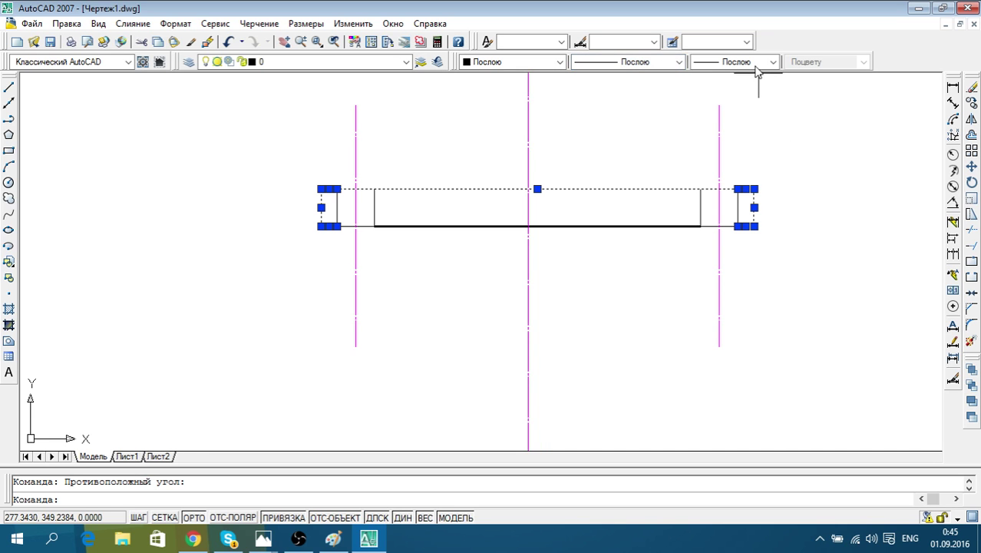
{"action": "left_click", "coordinate": [771, 62]}
{"action": "left_click", "coordinate": [730, 78]}
{"action": "key", "text": "Escape"}
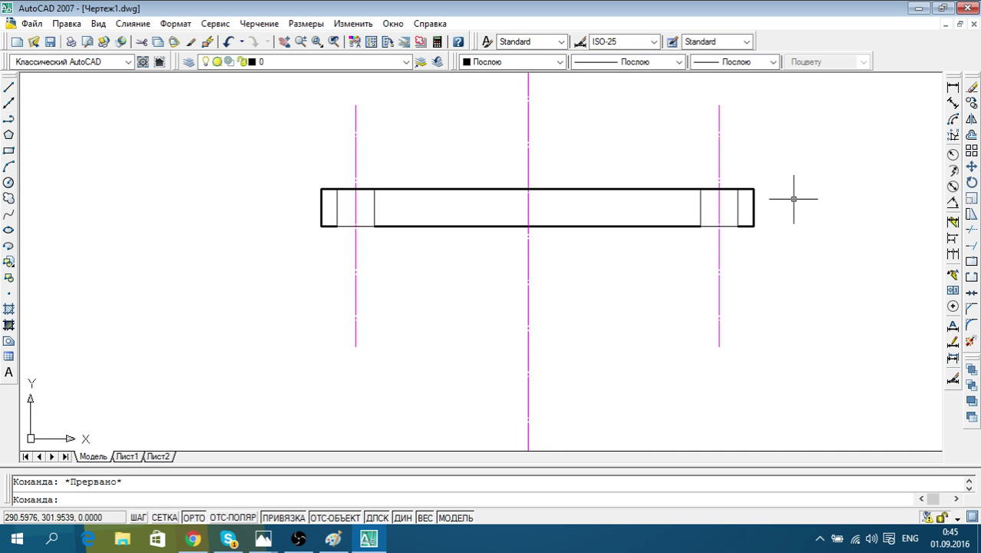
Make the inner vertical lines at the left and right end pieces thicker too
{"action": "middle_click_drag", "start_coordinate": [793, 198], "coordinate": [790, 213]}
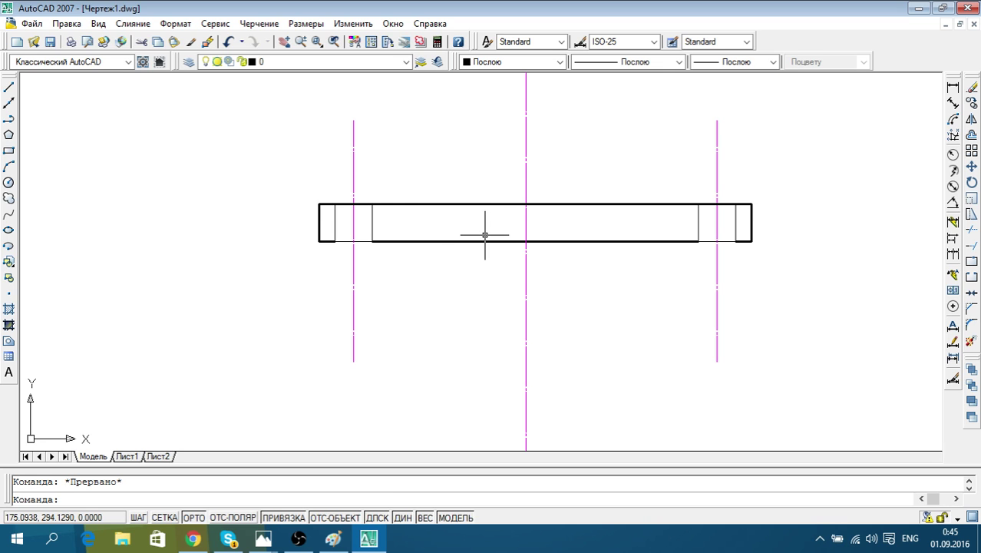
{"action": "scroll", "coordinate": [714, 243], "scroll_direction": "up", "scroll_amount": 1}
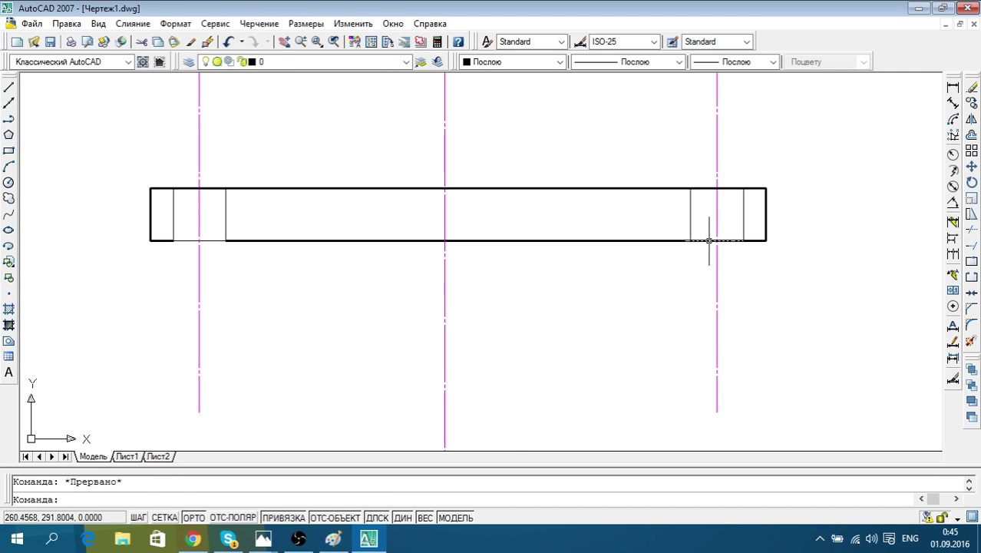
{"action": "left_click_drag", "start_coordinate": [696, 258], "coordinate": [670, 214]}
{"action": "left_click", "coordinate": [757, 254]}
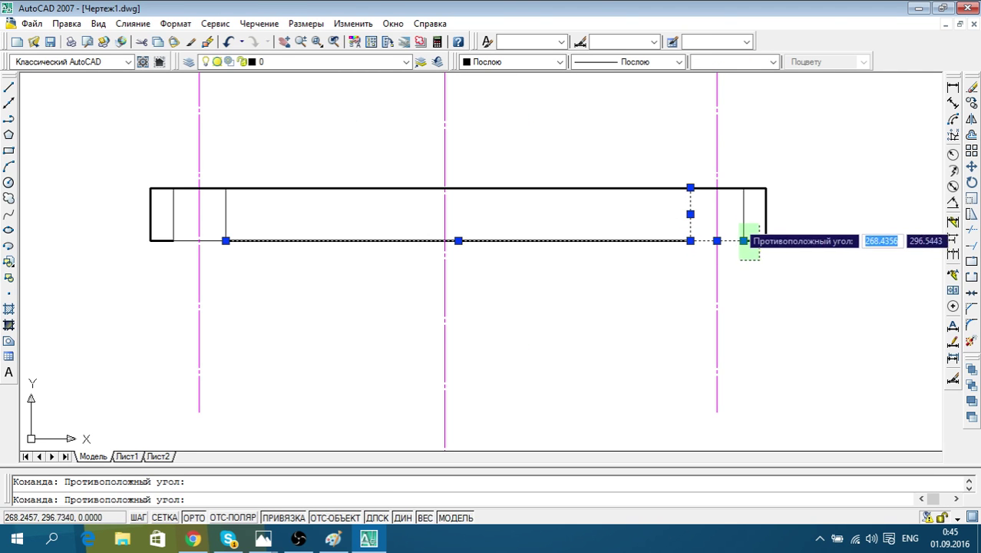
{"action": "left_click", "coordinate": [740, 230]}
{"action": "left_click", "coordinate": [220, 215]}
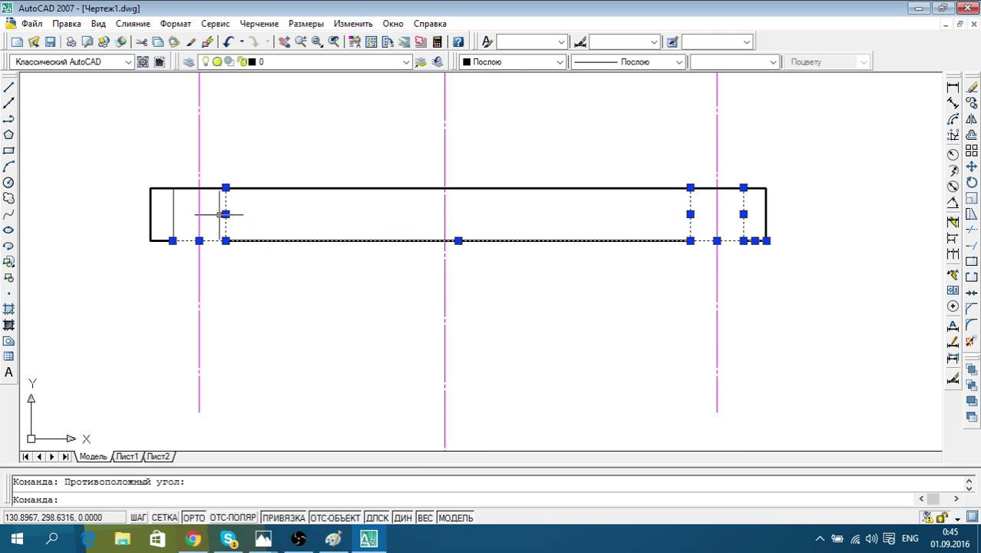
{"action": "left_click", "coordinate": [179, 255]}
{"action": "left_click", "coordinate": [166, 217]}
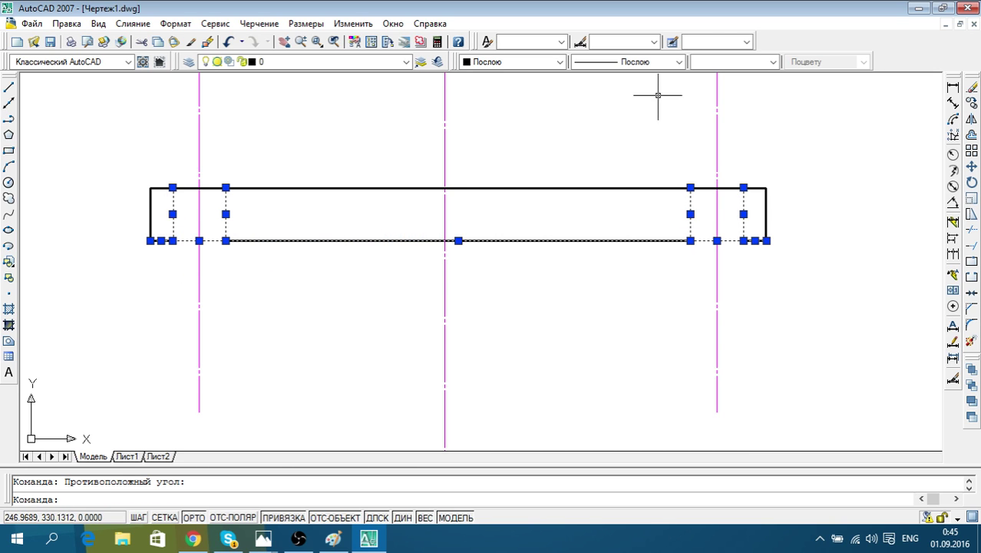
{"action": "left_click", "coordinate": [679, 62]}
{"action": "left_click", "coordinate": [678, 65]}
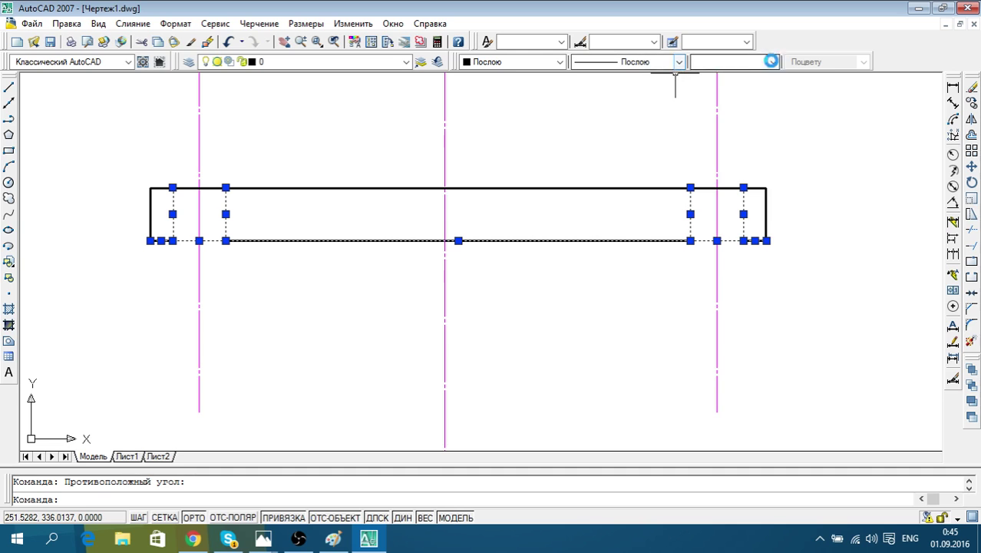
{"action": "left_click", "coordinate": [773, 61]}
{"action": "left_click", "coordinate": [752, 79]}
{"action": "key", "text": "Escape"}
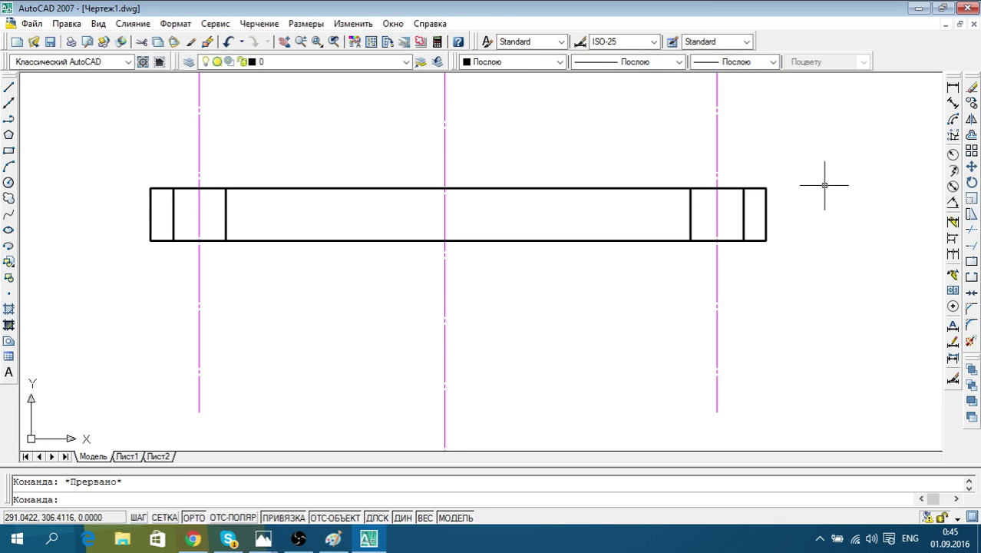
{"action": "middle_click_drag", "start_coordinate": [822, 186], "coordinate": [799, 223]}
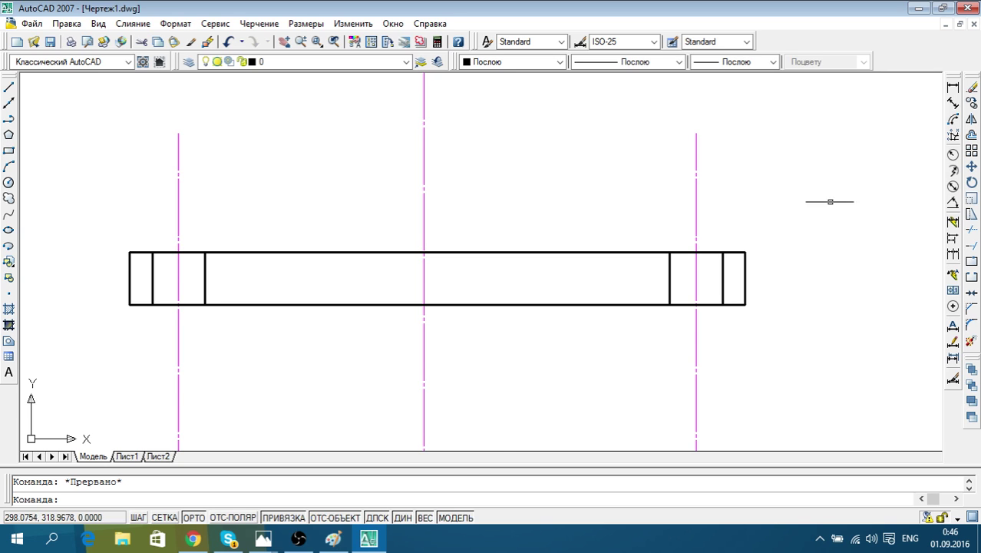
{"action": "left_click", "coordinate": [334, 540]}
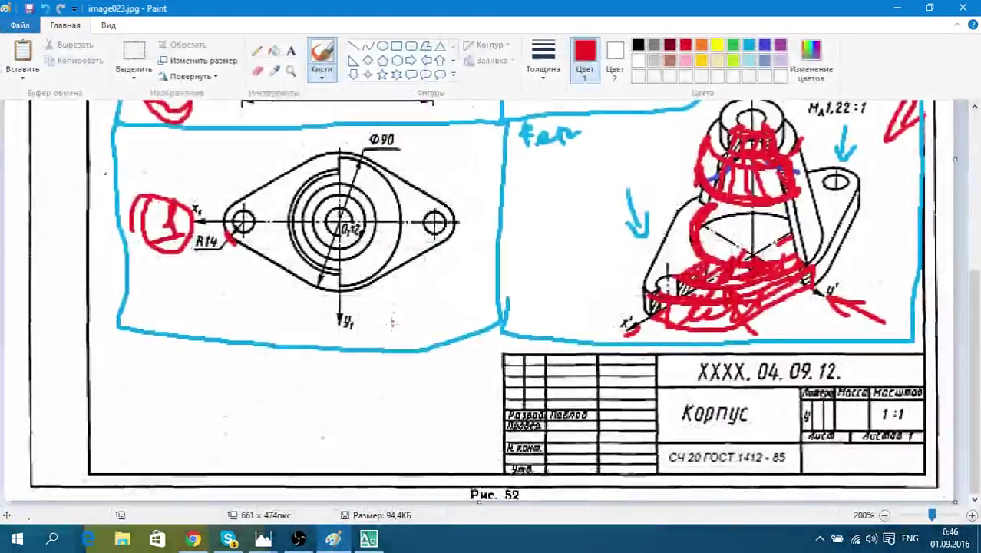
{"action": "scroll", "coordinate": [407, 313], "scroll_direction": "up", "scroll_amount": 1, "text": "ctrl"}
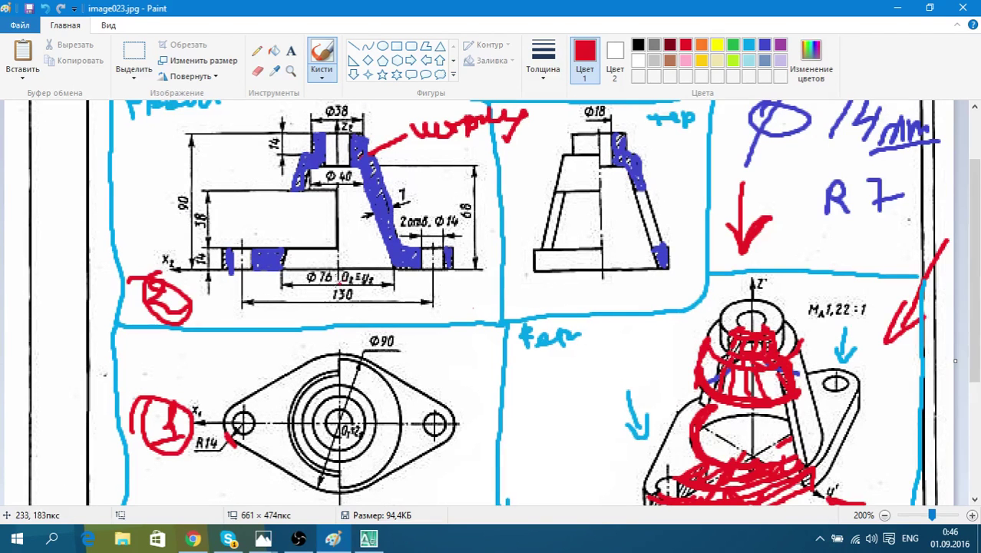
{"action": "left_click", "coordinate": [904, 9]}
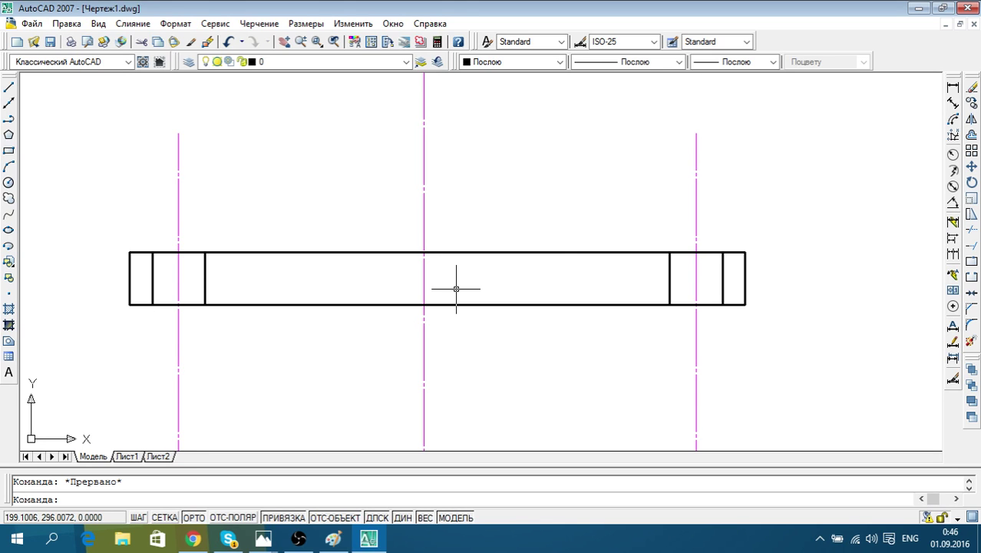
Draw a 76-unit horizontal line above the flange
{"action": "left_click", "coordinate": [9, 86]}
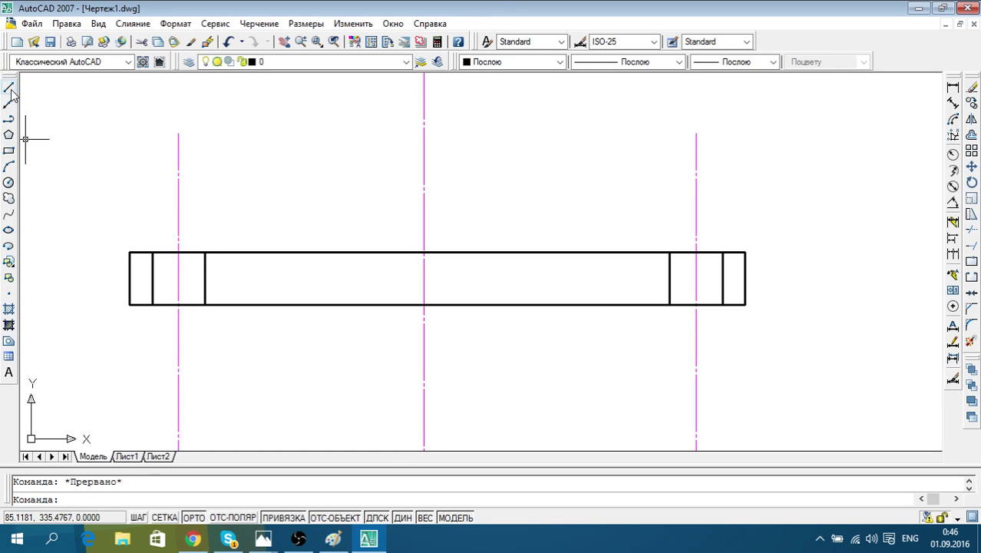
{"action": "left_click", "coordinate": [256, 136]}
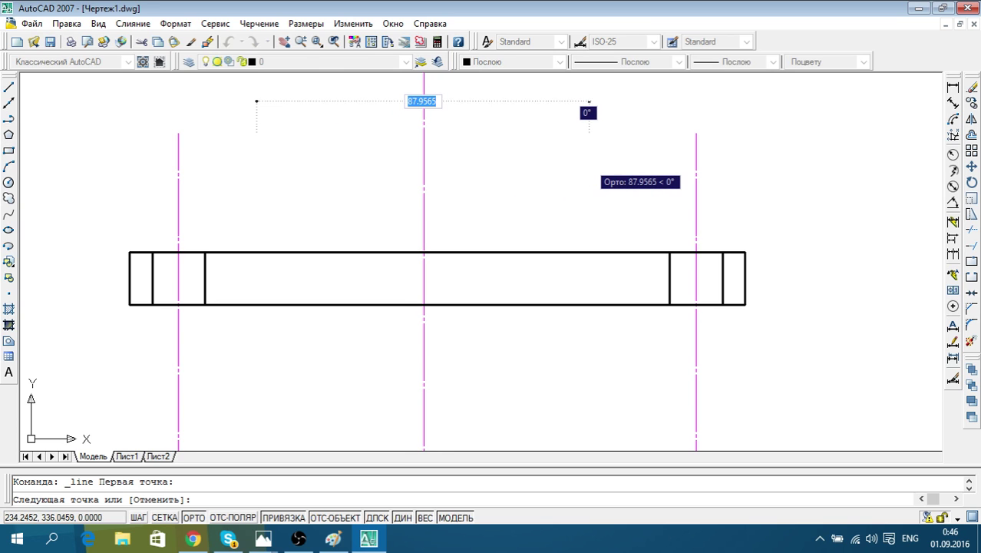
{"action": "type", "text": "76"}
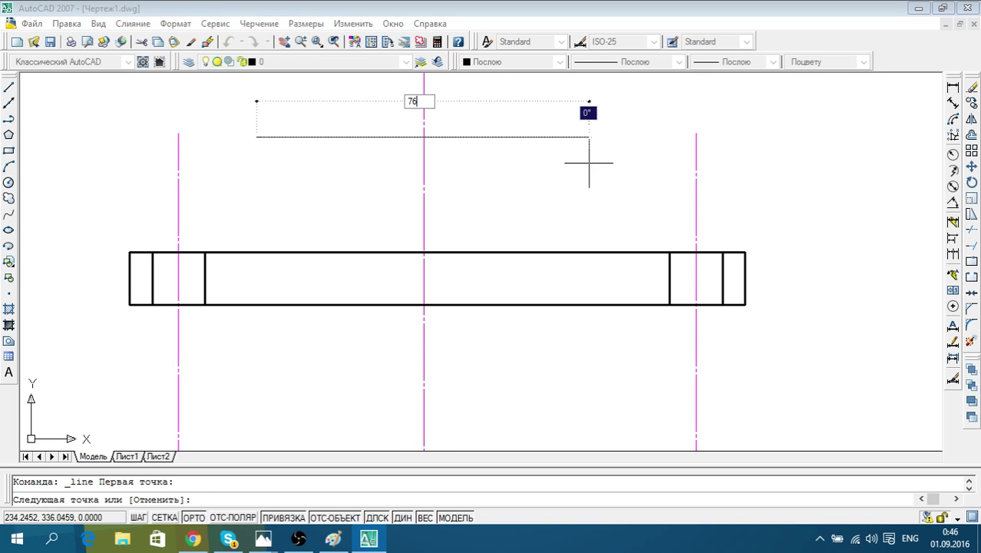
{"action": "key", "text": "Return"}
{"action": "key", "text": "Escape"}
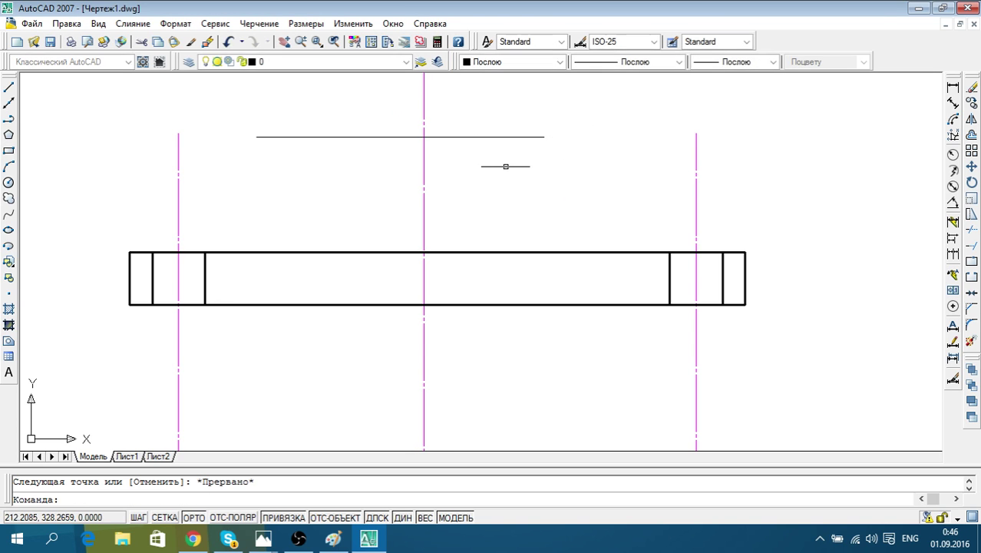
Move that line by its midpoint onto the flange's bottom edge, centred on the middle axis
{"action": "left_click", "coordinate": [465, 137]}
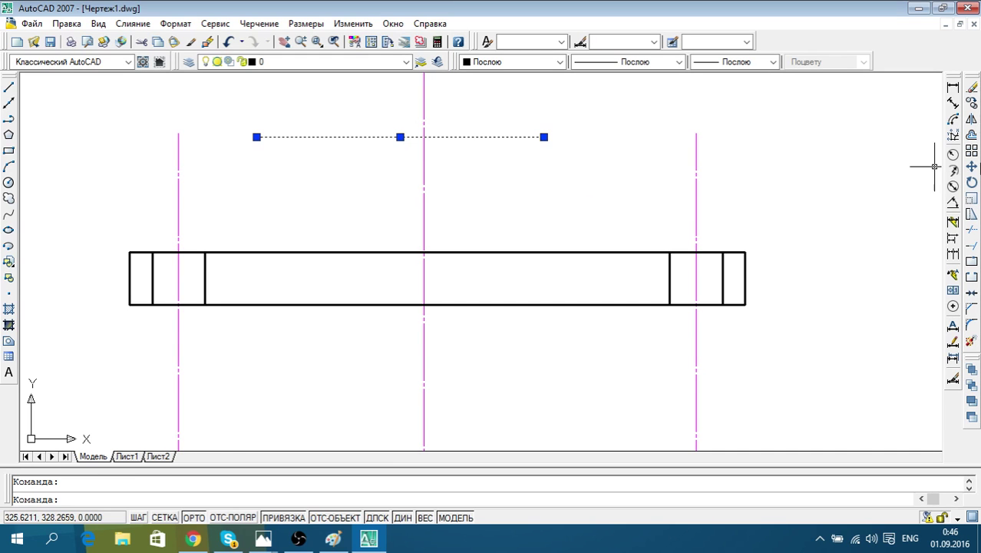
{"action": "left_click", "coordinate": [971, 167]}
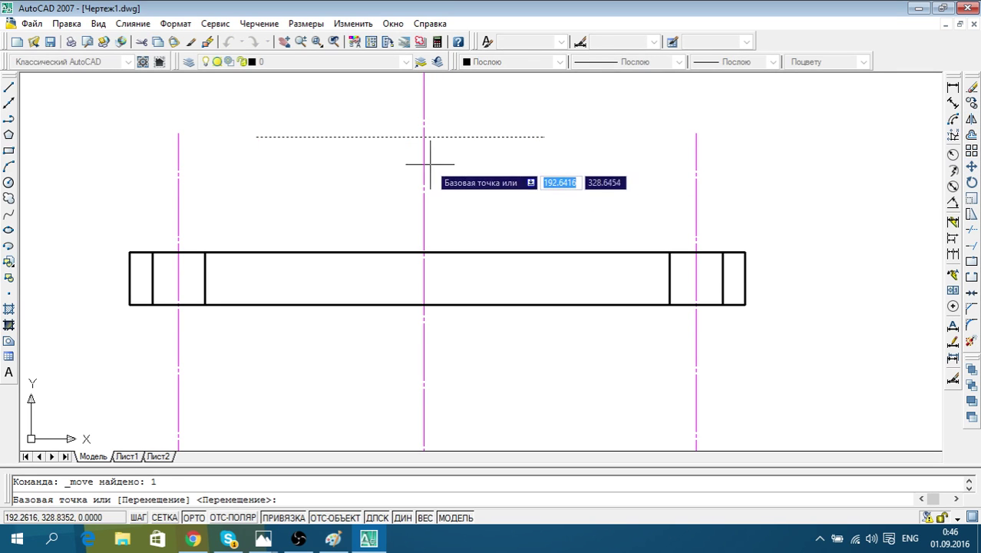
{"action": "left_click", "coordinate": [400, 136]}
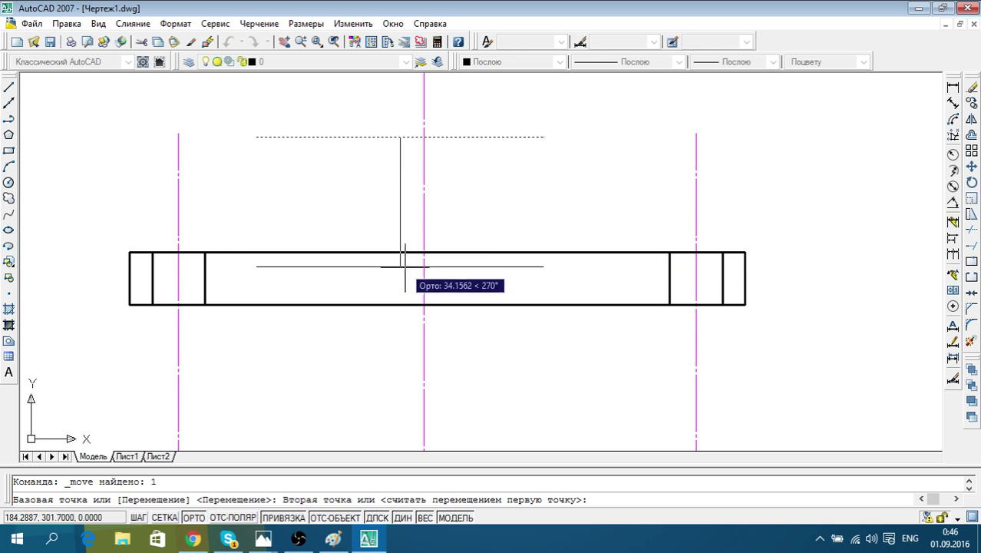
{"action": "left_click", "coordinate": [194, 517]}
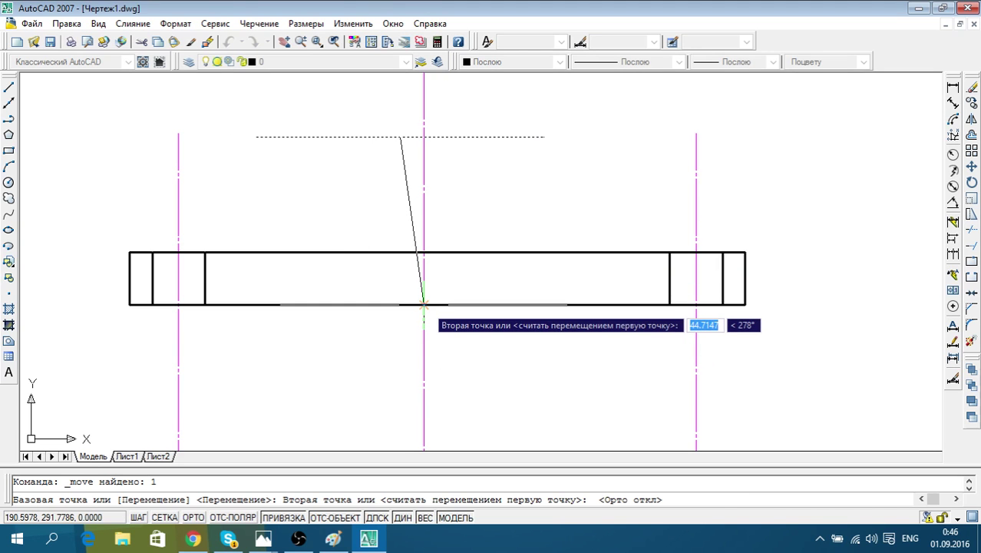
{"action": "left_click", "coordinate": [424, 305]}
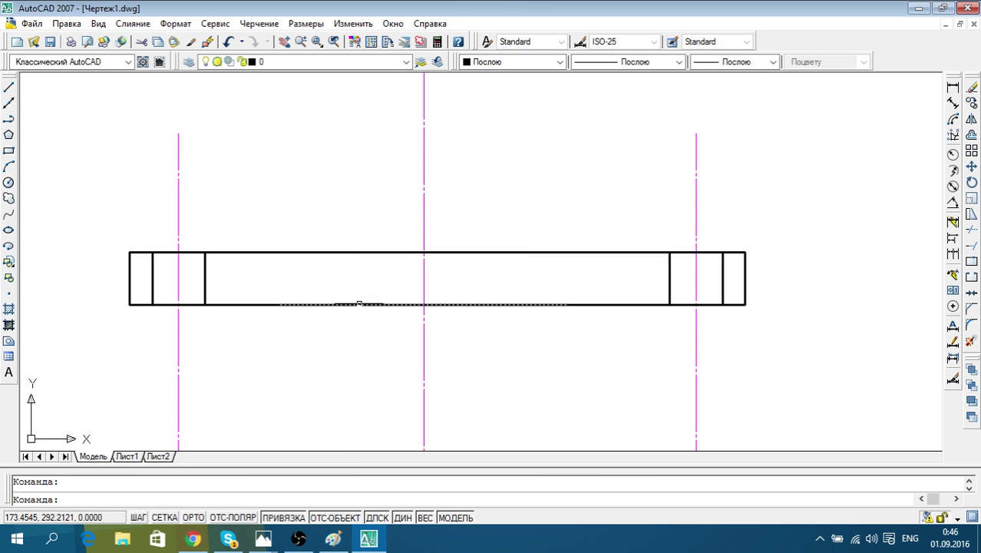
{"action": "left_click", "coordinate": [358, 305]}
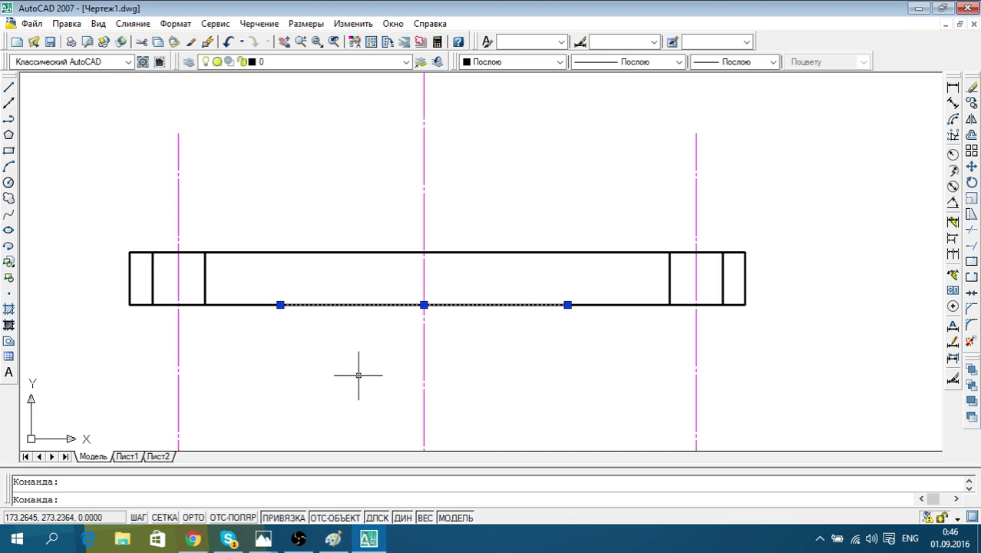
Check the front view on the Paint reference sheet, then return to the AutoCAD drawing
{"action": "left_click", "coordinate": [334, 538]}
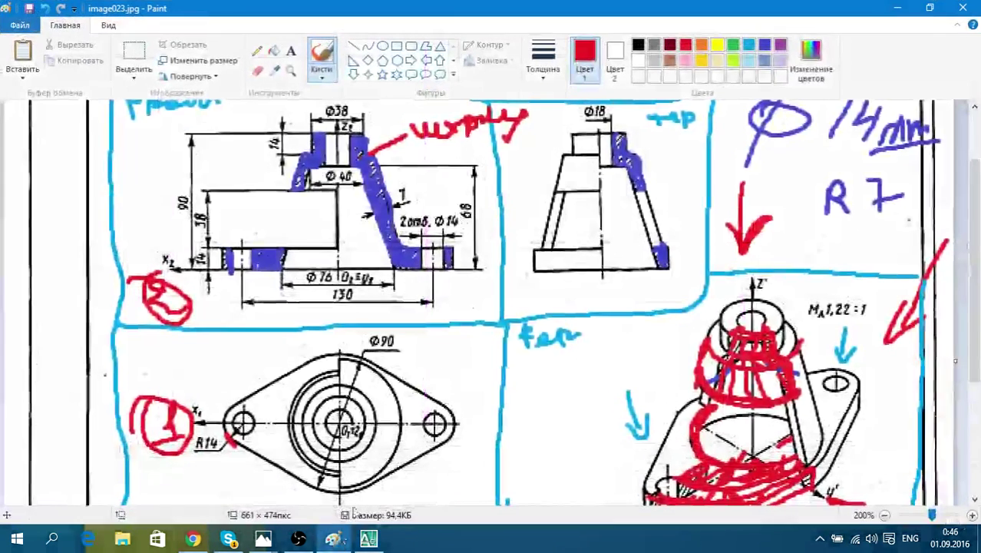
{"action": "scroll", "coordinate": [445, 324], "scroll_direction": "up", "scroll_amount": 3}
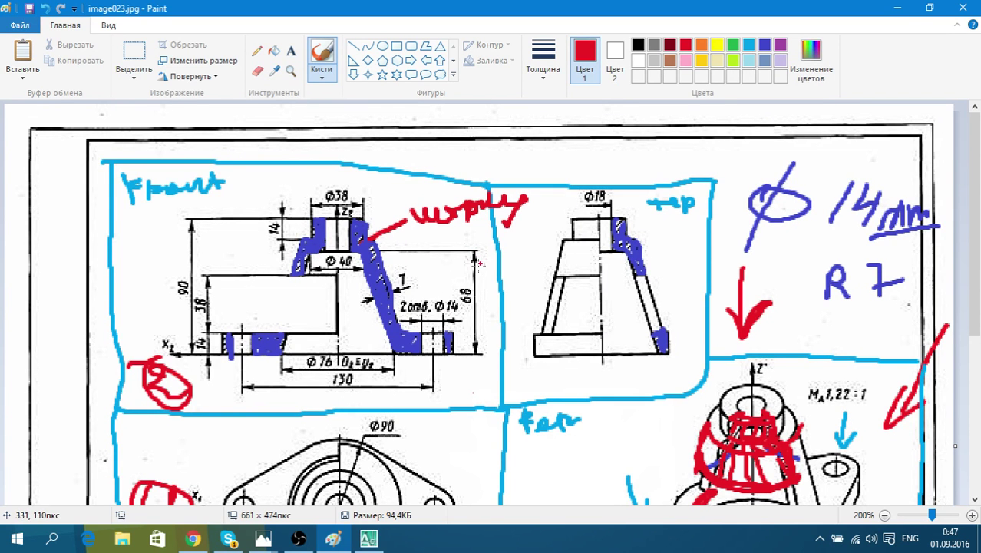
{"action": "left_click", "coordinate": [906, 14]}
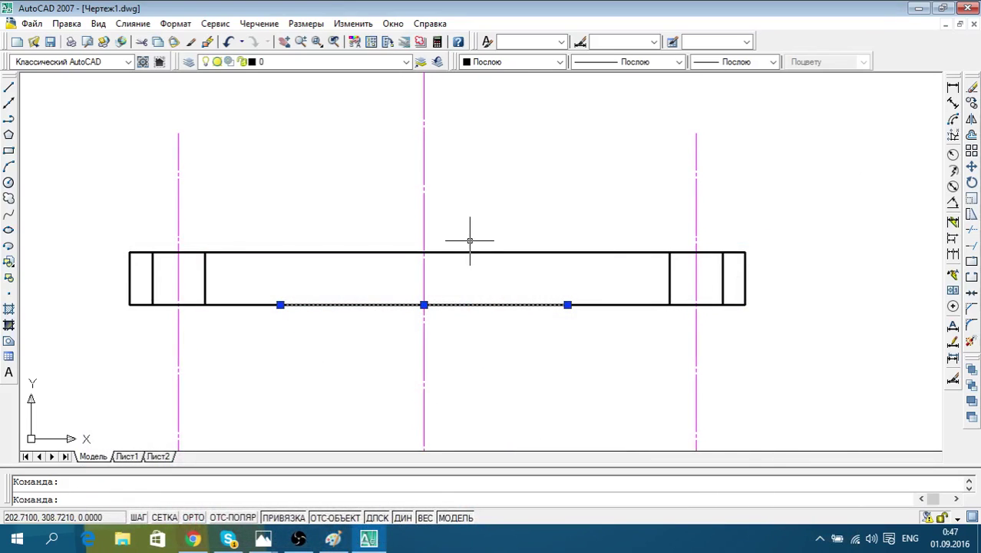
{"action": "scroll", "coordinate": [529, 237], "scroll_direction": "down", "scroll_amount": 5}
With Ortho on, draw a 40-unit horizontal line above-left of the flange
{"action": "middle_click_drag", "start_coordinate": [507, 220], "coordinate": [497, 218]}
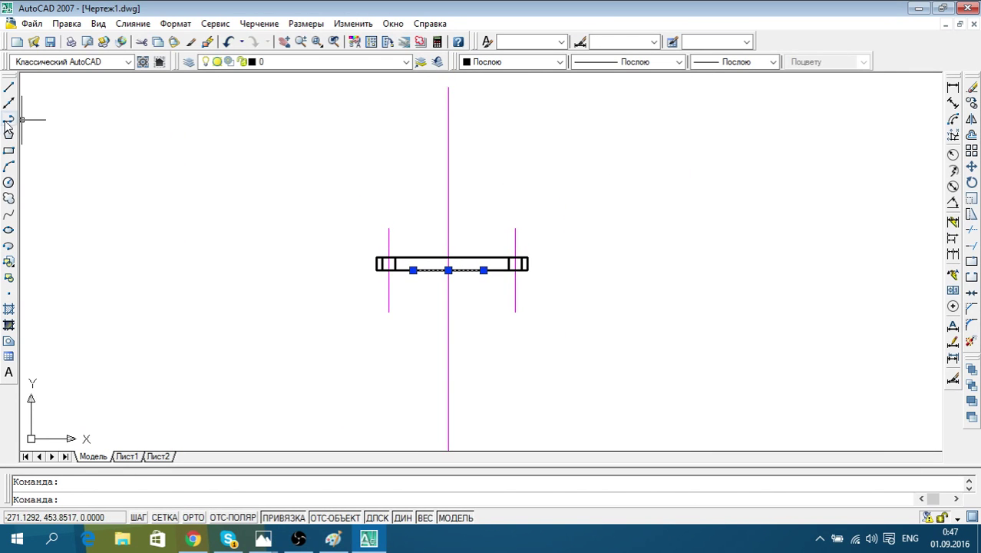
{"action": "left_click", "coordinate": [12, 90]}
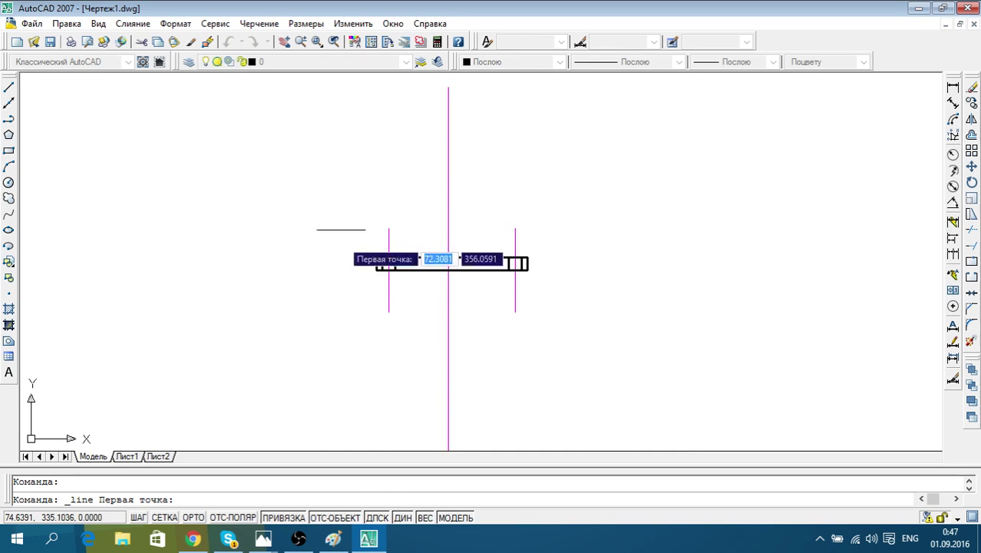
{"action": "left_click", "coordinate": [332, 539]}
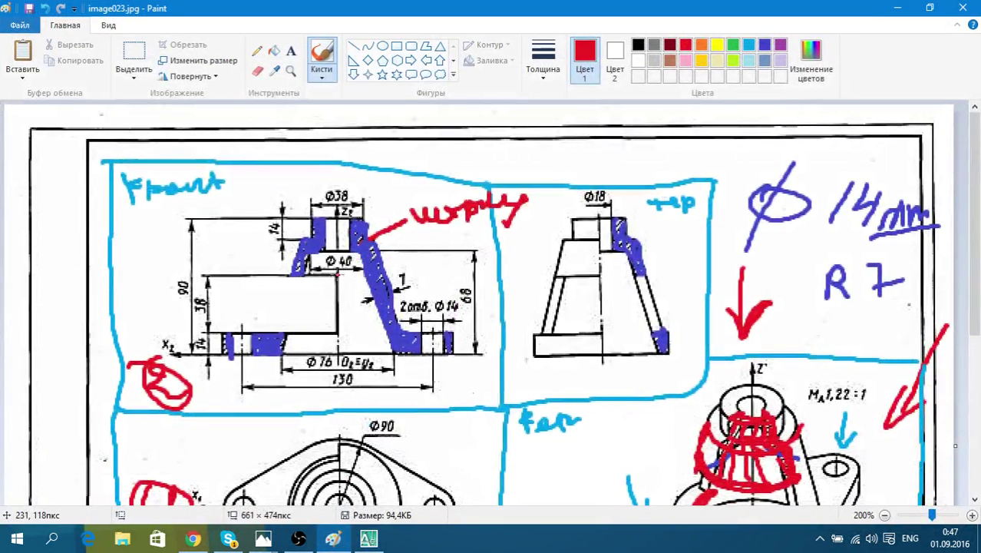
{"action": "left_click", "coordinate": [896, 9]}
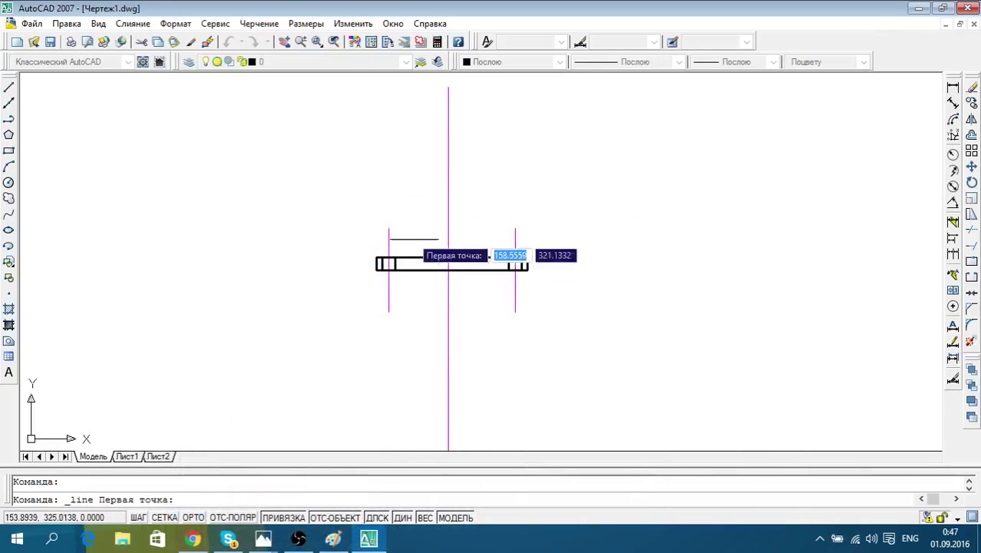
{"action": "left_click", "coordinate": [261, 148]}
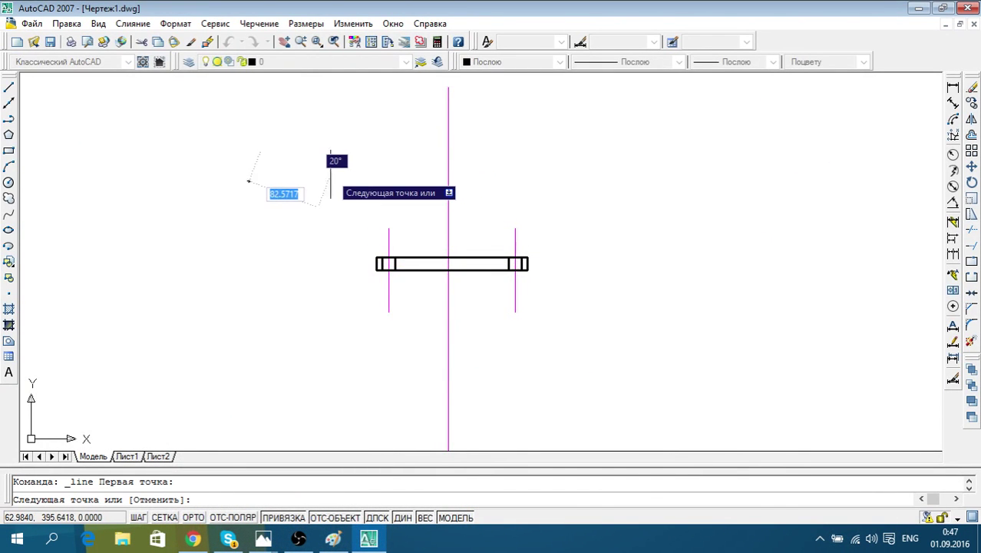
{"action": "left_click", "coordinate": [194, 517]}
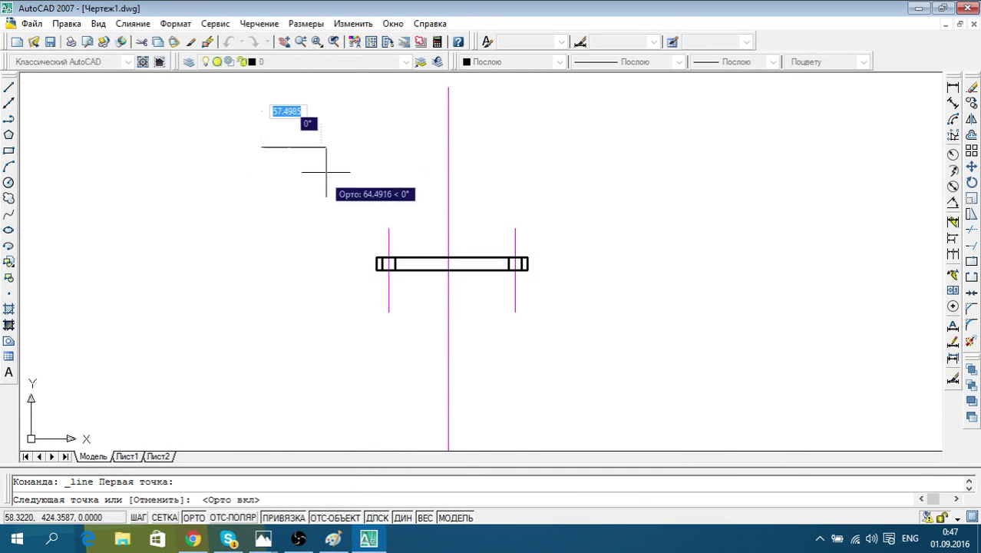
{"action": "type", "text": "40"}
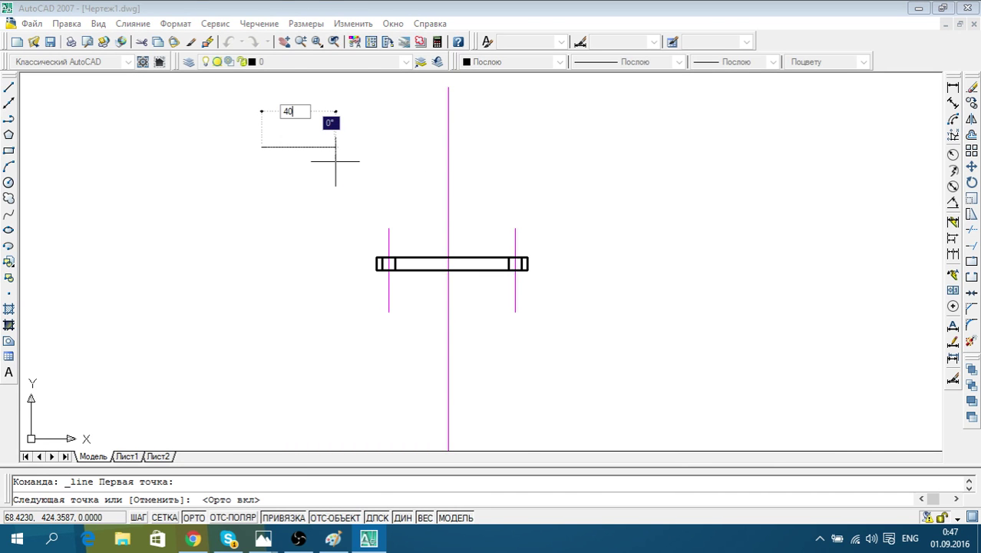
{"action": "key", "text": "Return"}
{"action": "key", "text": "Escape"}
{"action": "left_click", "coordinate": [299, 185]}
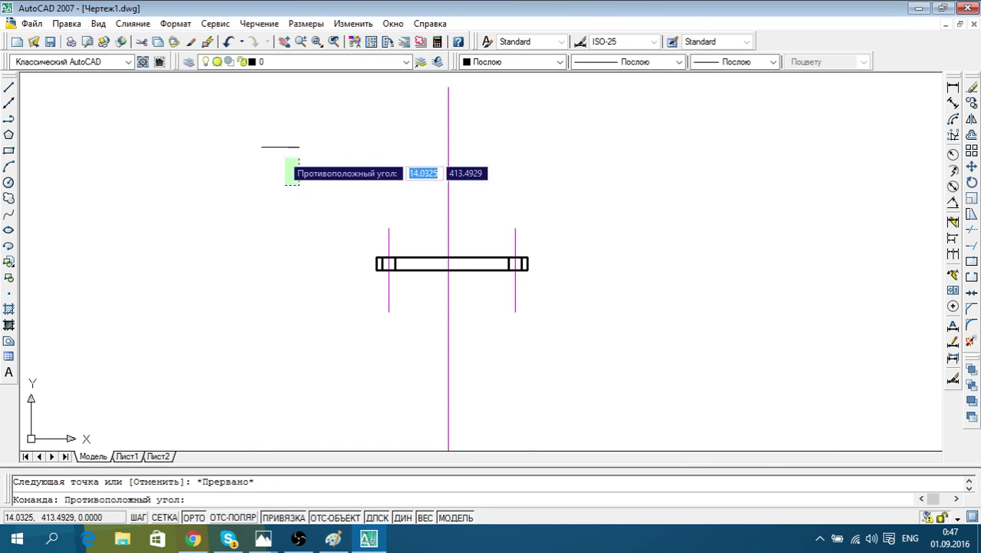
{"action": "left_click", "coordinate": [288, 140]}
{"action": "middle_click_drag", "start_coordinate": [361, 159], "coordinate": [347, 183]}
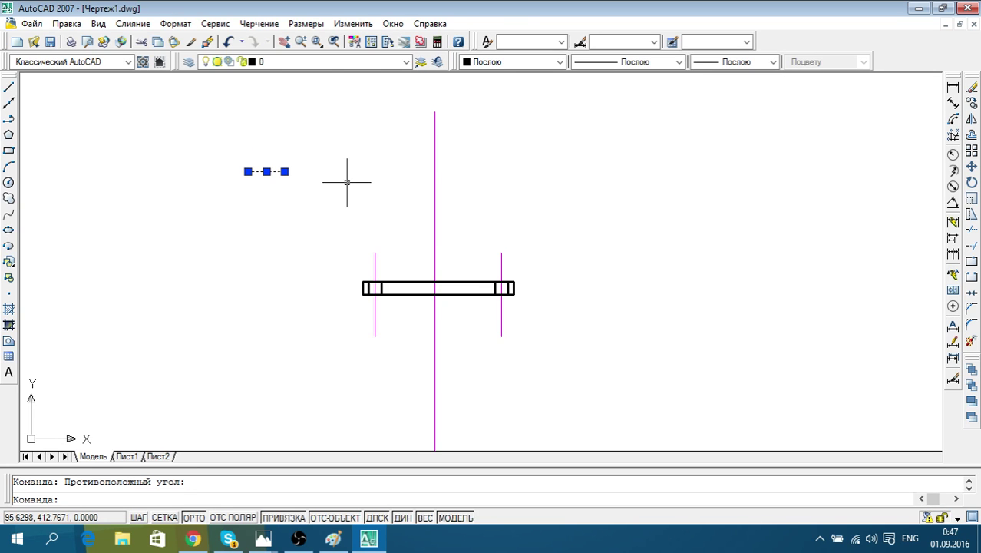
{"action": "key", "text": "Escape"}
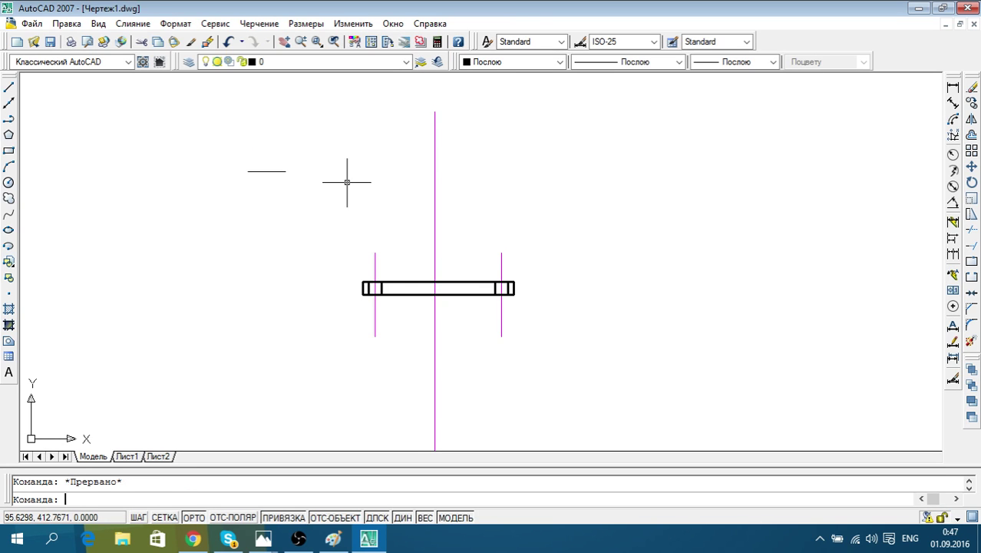
Draw a 68-unit vertical line up from the centre of the flange's bottom edge
{"action": "left_click", "coordinate": [10, 87]}
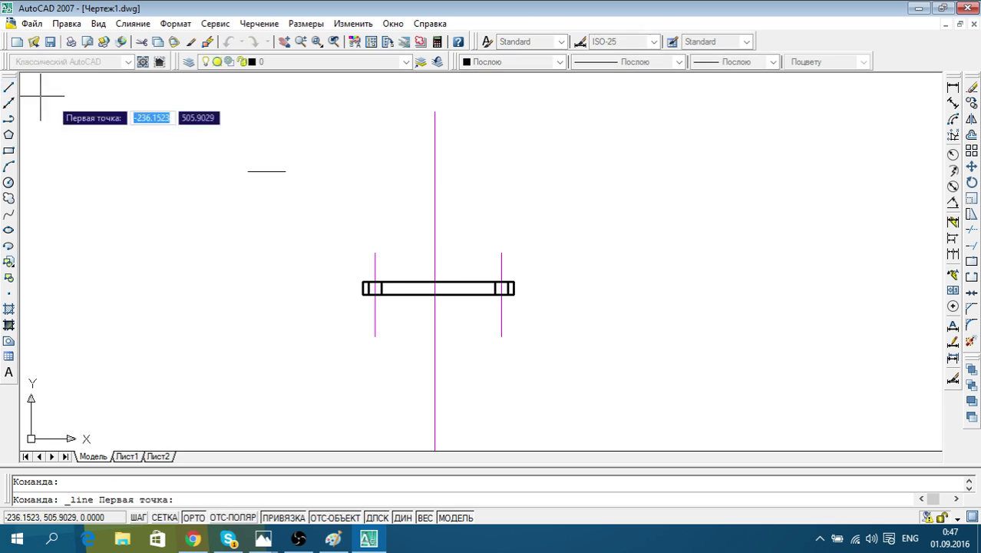
{"action": "left_click", "coordinate": [434, 294]}
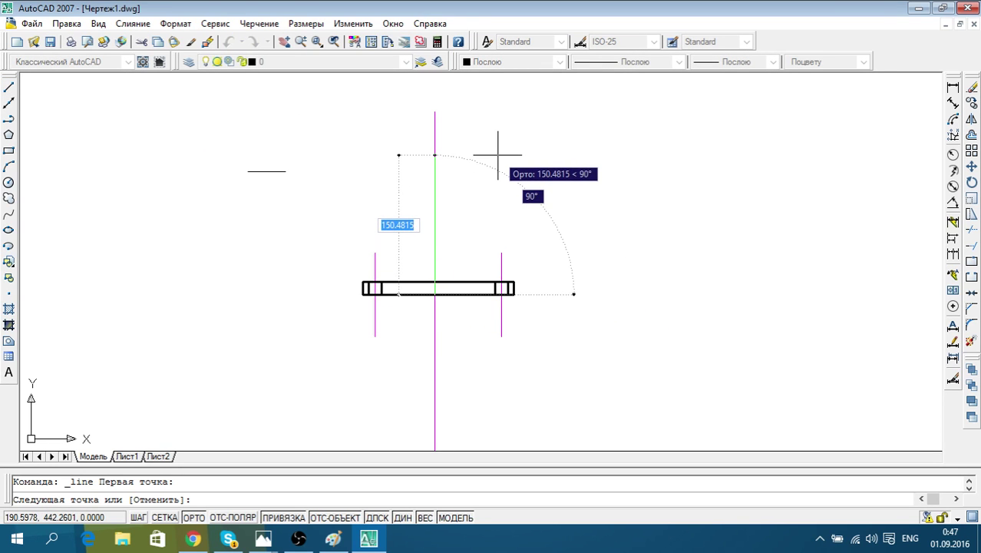
{"action": "type", "text": "68"}
{"action": "key", "text": "Return"}
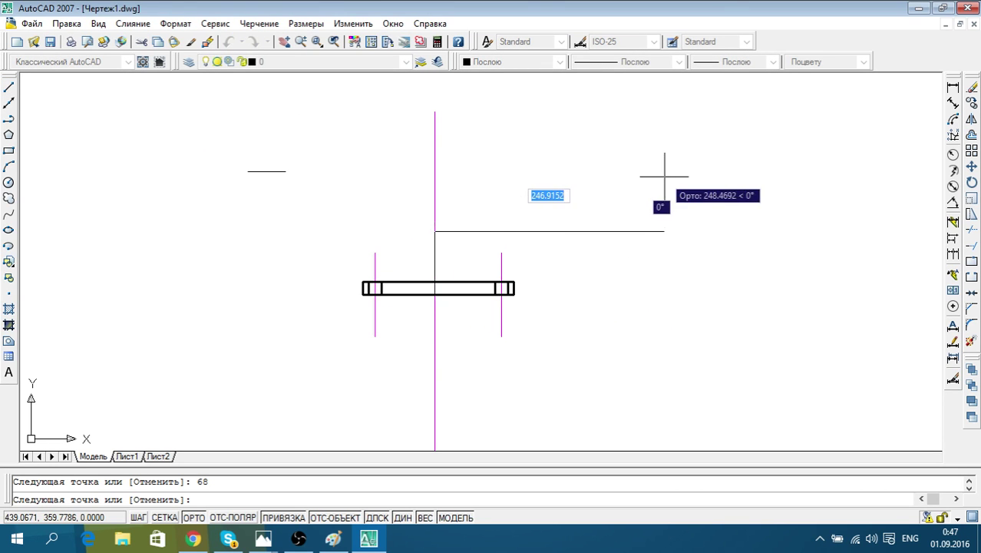
{"action": "key", "text": "Escape"}
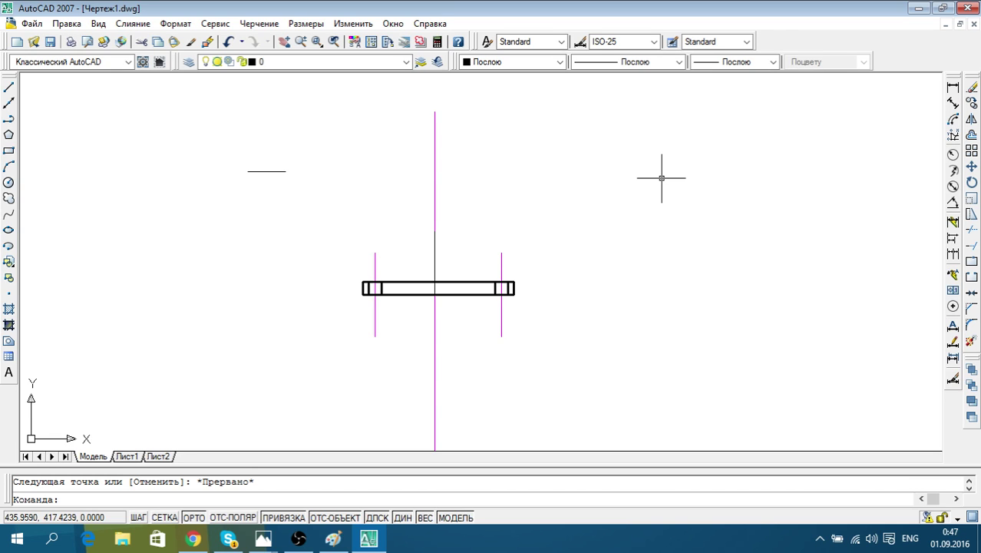
{"action": "middle_click_drag", "start_coordinate": [560, 218], "coordinate": [592, 227]}
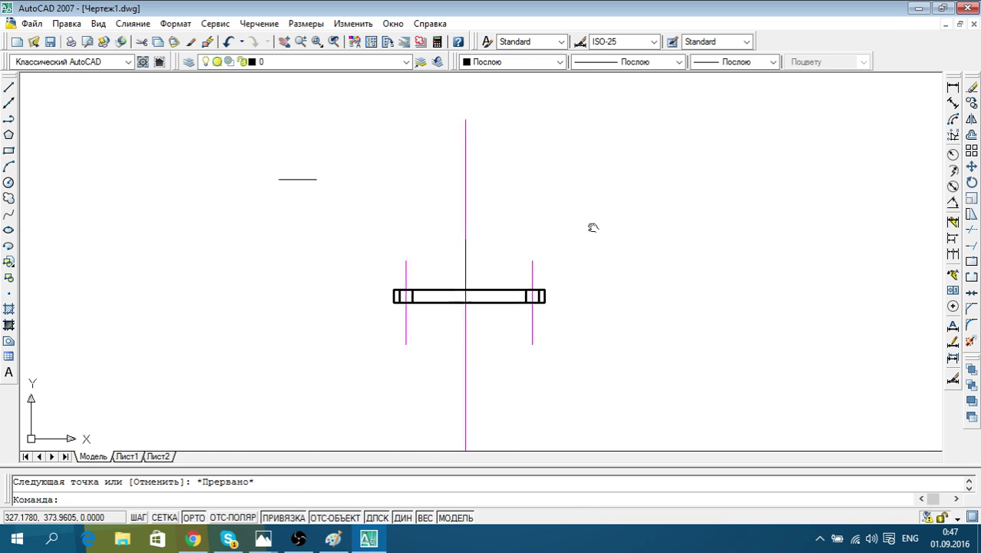
Draw a line from the bottom bar's midpoint up to the vertical line's top
{"action": "left_click", "coordinate": [466, 262]}
{"action": "scroll", "coordinate": [562, 270], "scroll_direction": "up", "scroll_amount": 1}
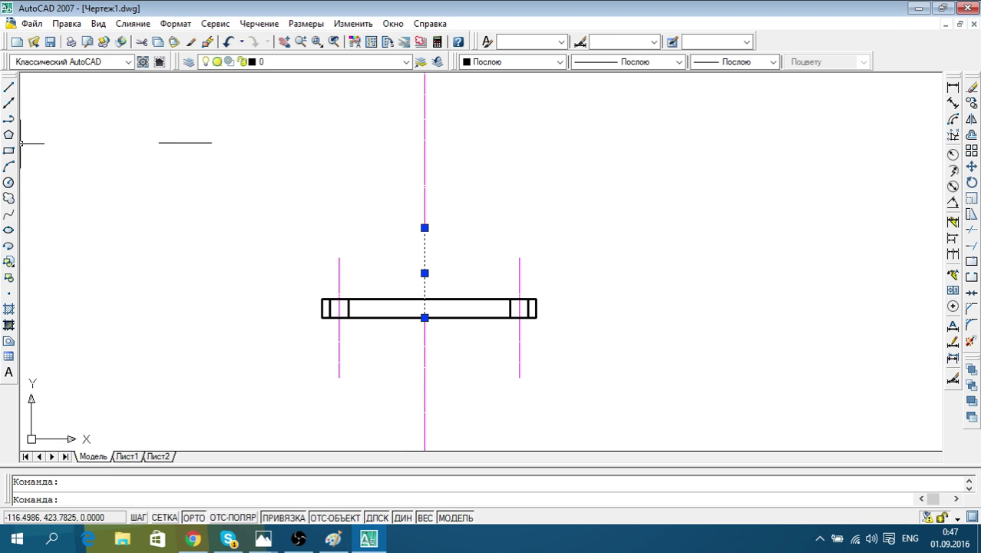
{"action": "left_click", "coordinate": [9, 87]}
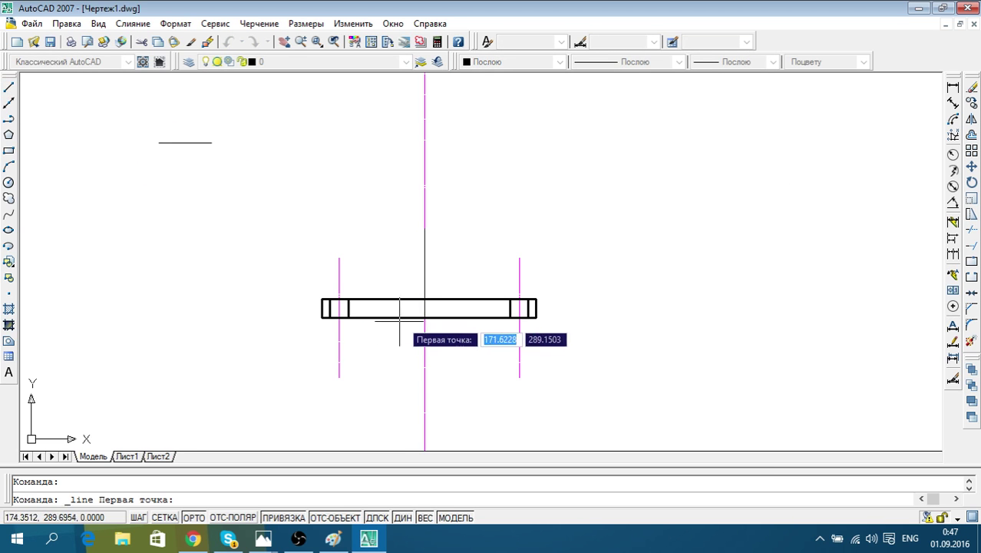
{"action": "left_click", "coordinate": [425, 315]}
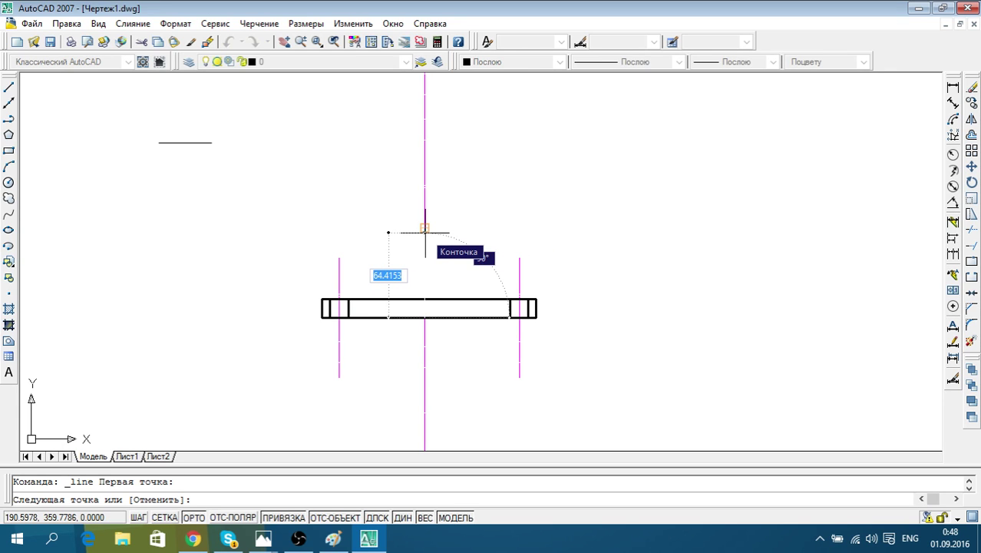
{"action": "left_click", "coordinate": [424, 228]}
{"action": "key", "text": "Escape"}
Move the 40-unit line by its midpoint so it centres on the vertical line's top
{"action": "left_click", "coordinate": [192, 142]}
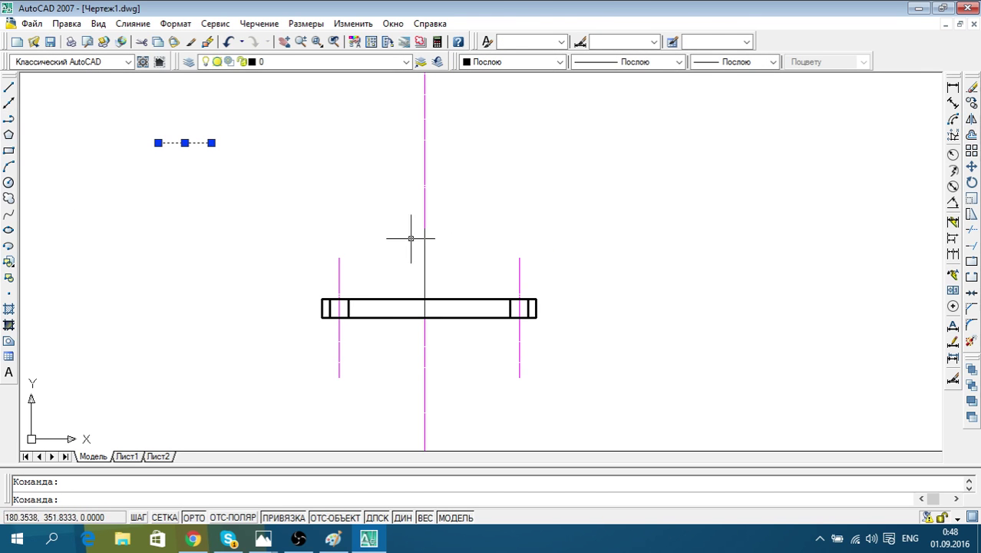
{"action": "left_click", "coordinate": [972, 169]}
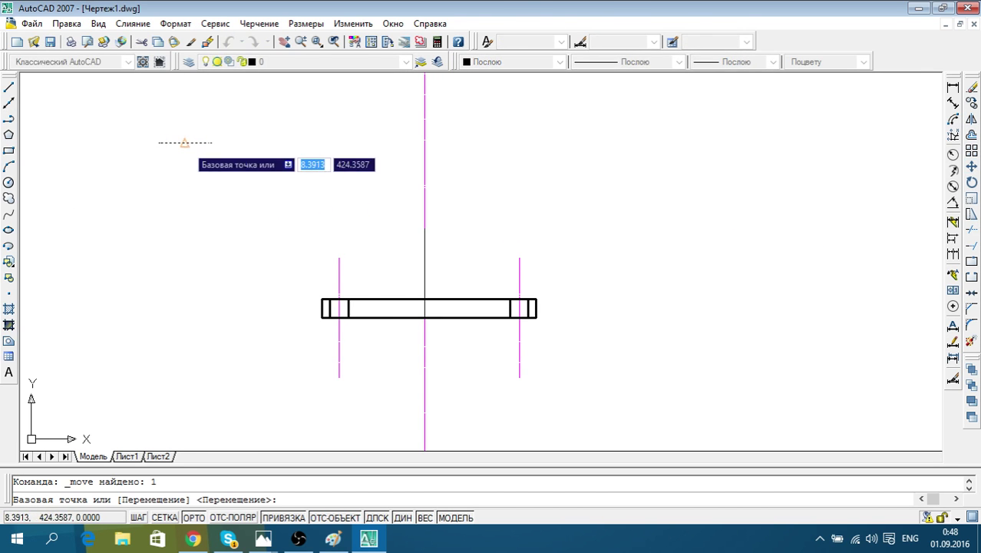
{"action": "left_click", "coordinate": [185, 142]}
{"action": "left_click", "coordinate": [424, 228]}
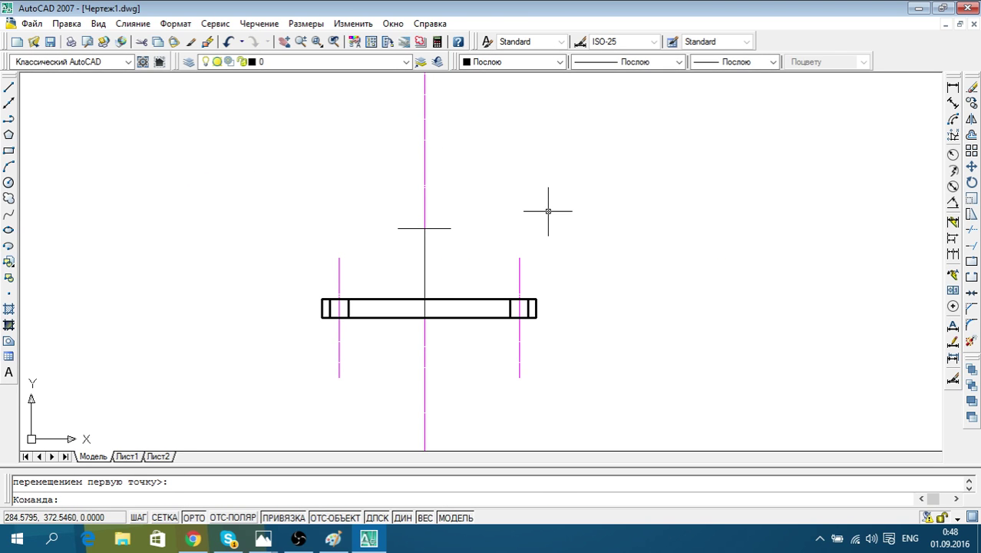
{"action": "left_click", "coordinate": [393, 316]}
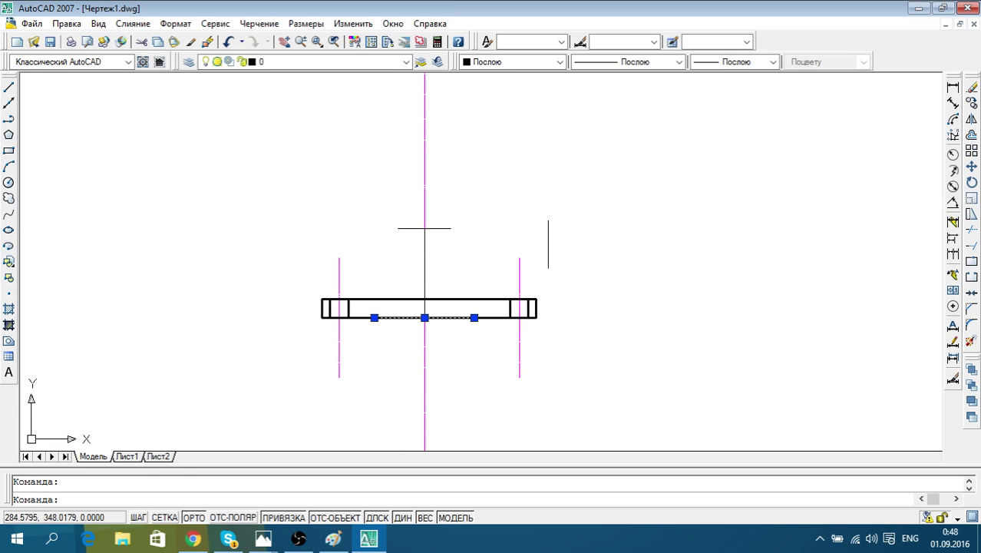
With Ortho off, draw the boss's left and right sloping sides from the flange up to the T's ends
{"action": "left_click", "coordinate": [9, 86]}
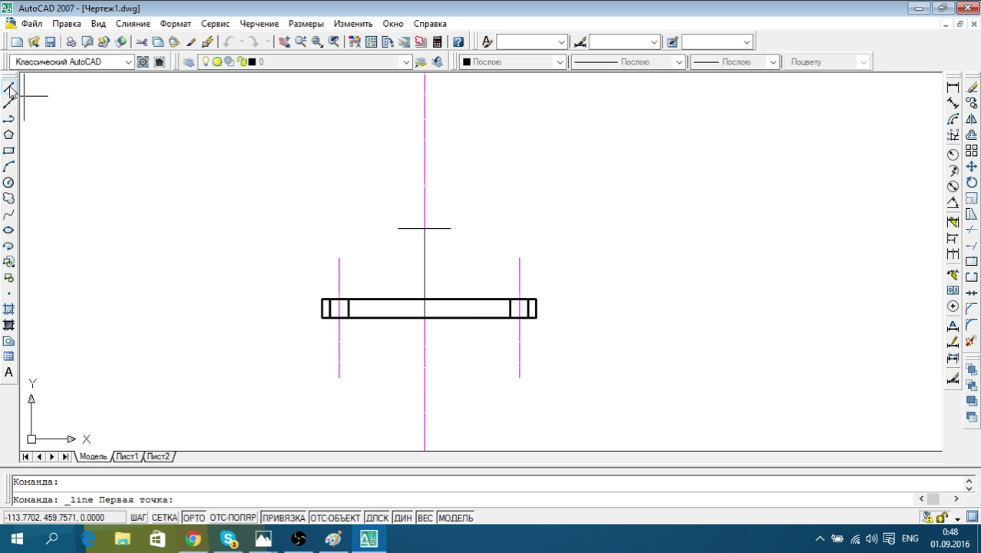
{"action": "left_click", "coordinate": [374, 316]}
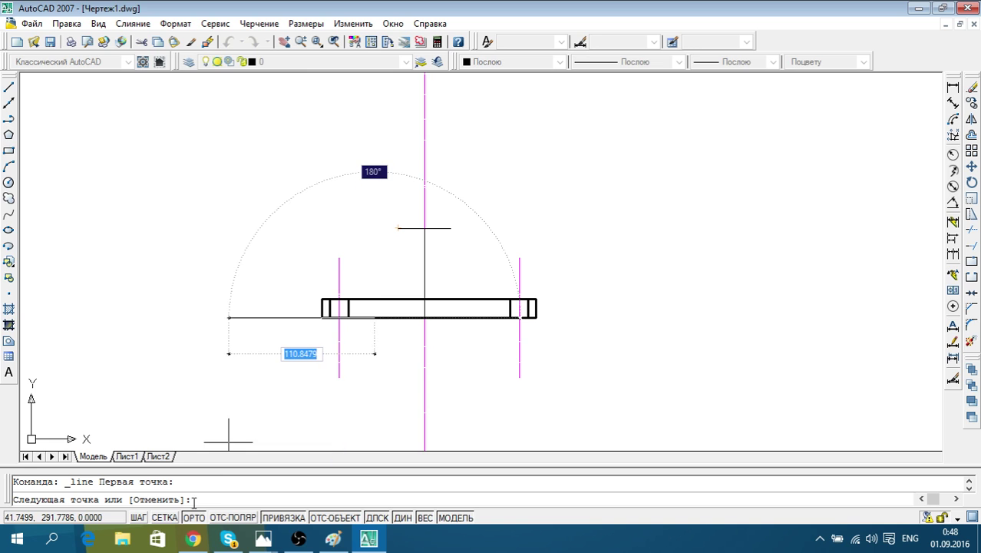
{"action": "key", "text": "F8"}
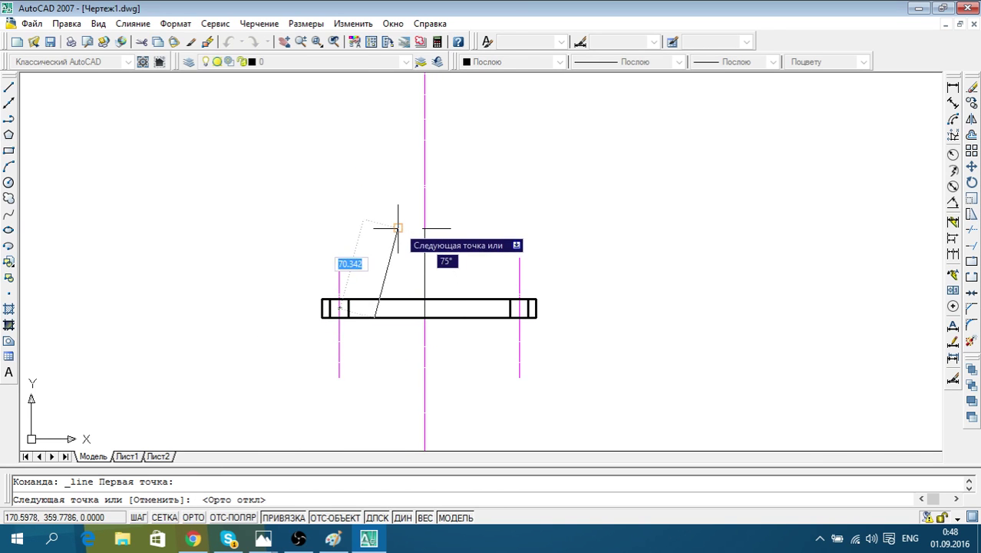
{"action": "left_click", "coordinate": [397, 228]}
{"action": "key", "text": "Escape"}
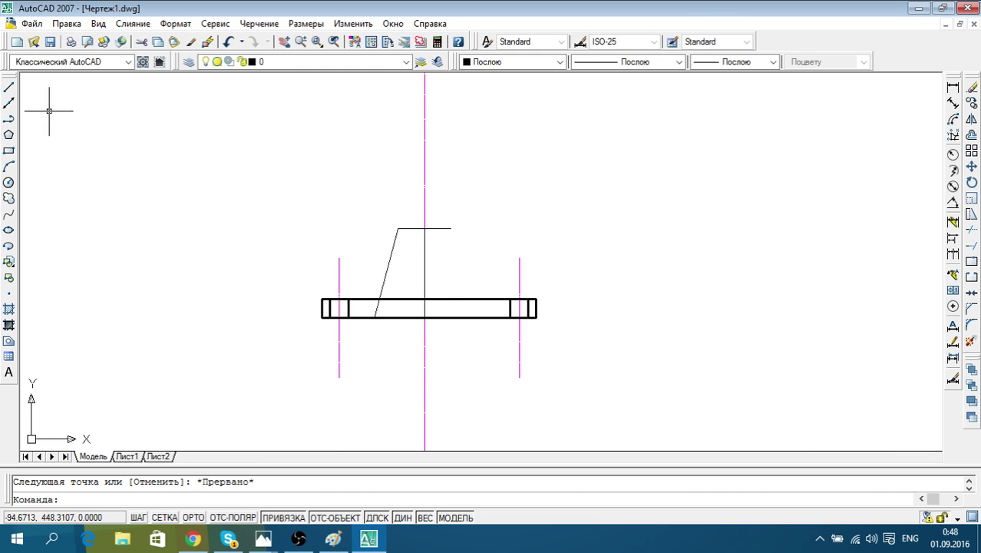
{"action": "left_click", "coordinate": [9, 86]}
{"action": "left_click", "coordinate": [474, 315]}
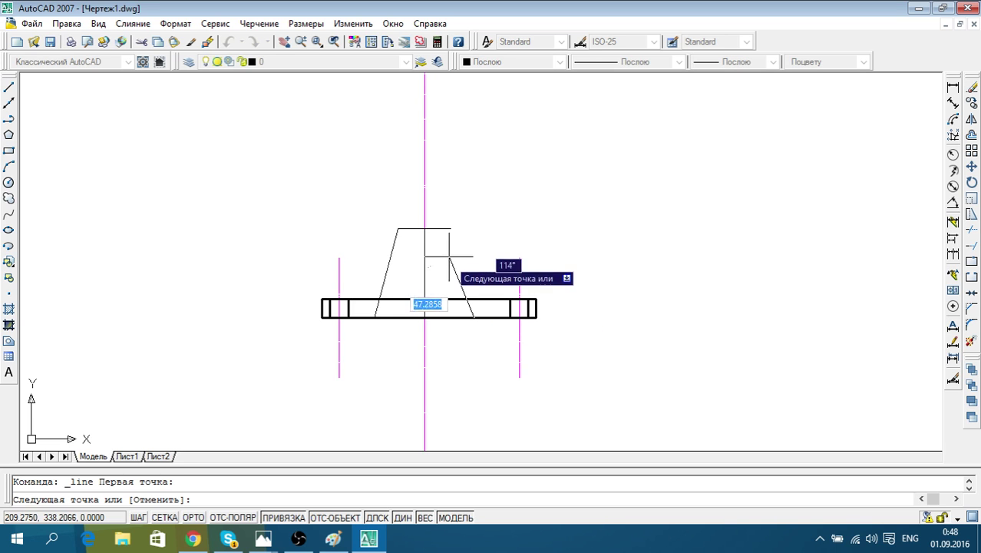
{"action": "left_click", "coordinate": [453, 228]}
{"action": "key", "text": "Escape"}
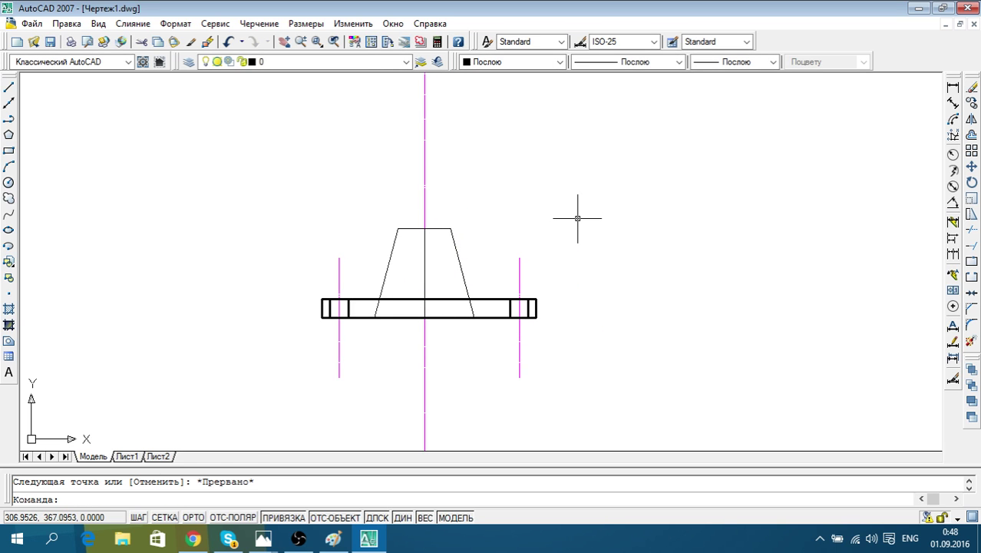
{"action": "middle_click_drag", "start_coordinate": [575, 244], "coordinate": [609, 239]}
{"action": "scroll", "coordinate": [435, 316], "scroll_direction": "up", "scroll_amount": 3}
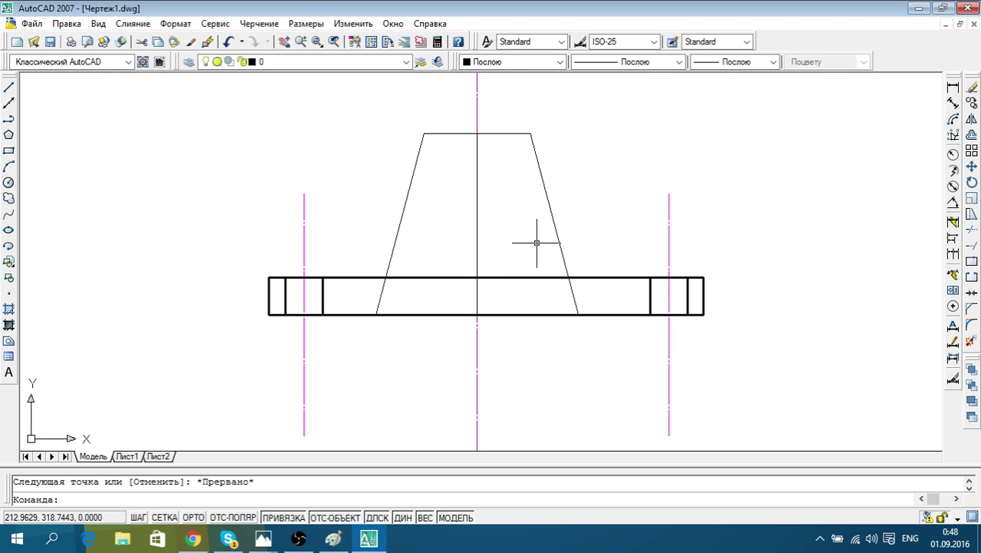
Erase the black vertical line inside the boss
{"action": "left_click", "coordinate": [531, 277]}
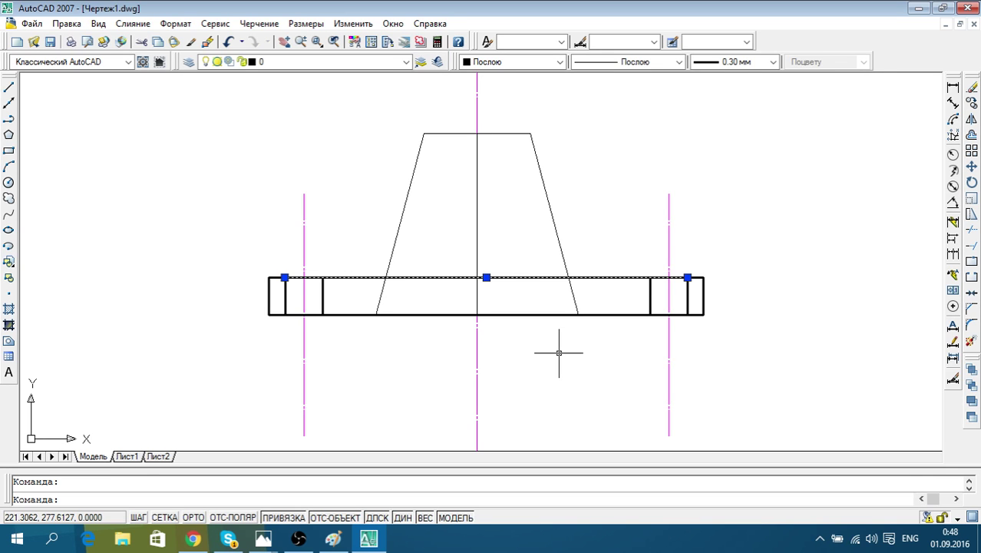
{"action": "key", "text": "Escape"}
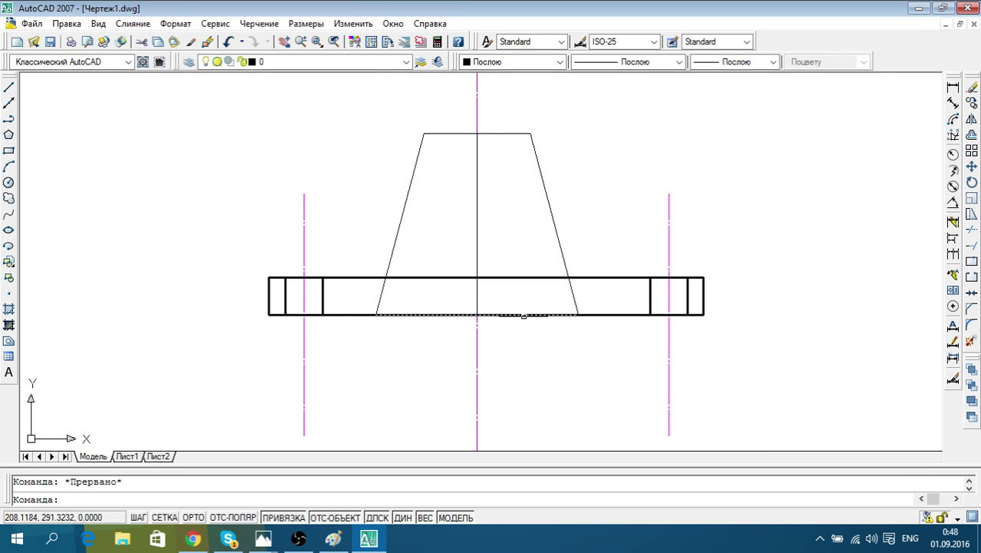
{"action": "left_click", "coordinate": [474, 220]}
{"action": "key", "text": "Delete"}
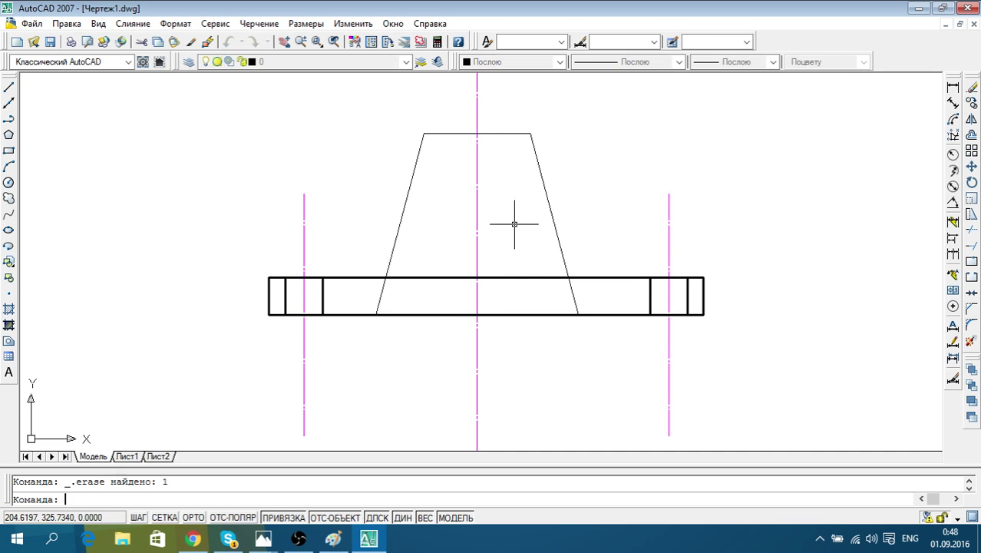
Break the flange top edge, stretch its right piece to the boss's right side, and erase the right-end stub
{"action": "left_click", "coordinate": [521, 277]}
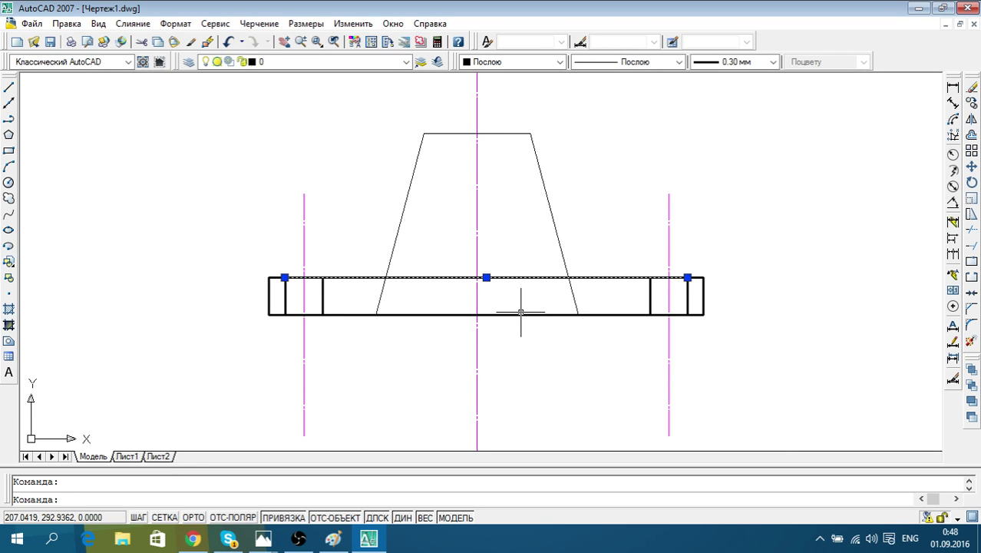
{"action": "left_click", "coordinate": [973, 281]}
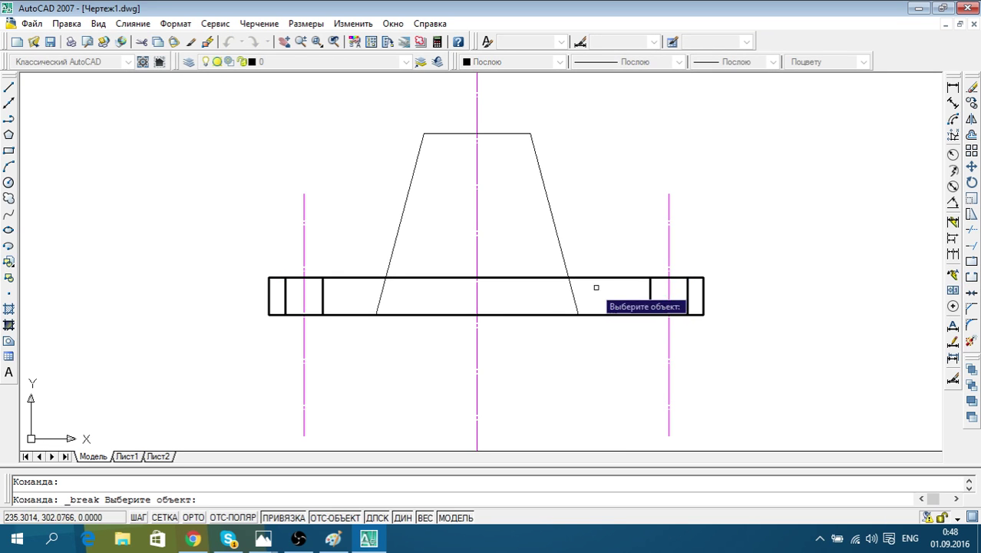
{"action": "left_click", "coordinate": [547, 278]}
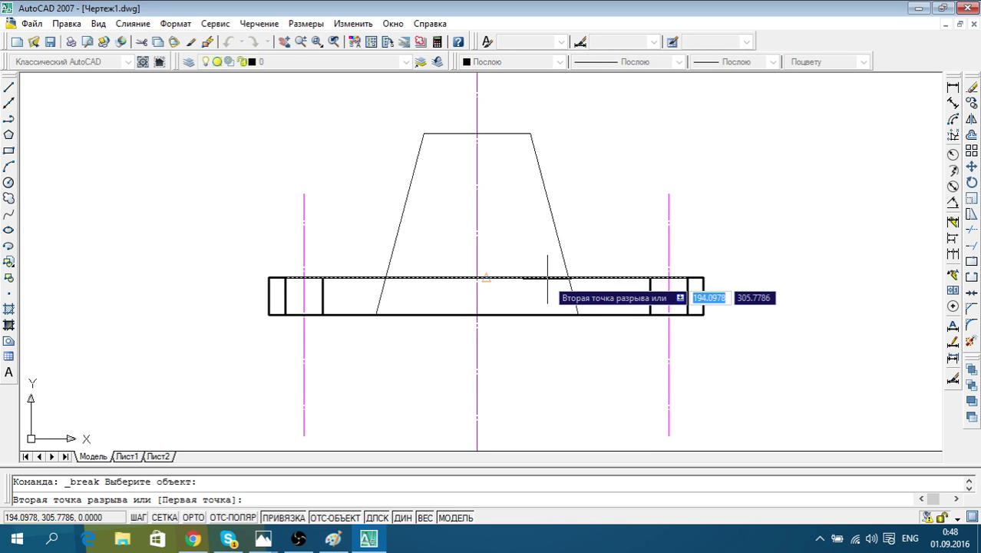
{"action": "left_click", "coordinate": [478, 277]}
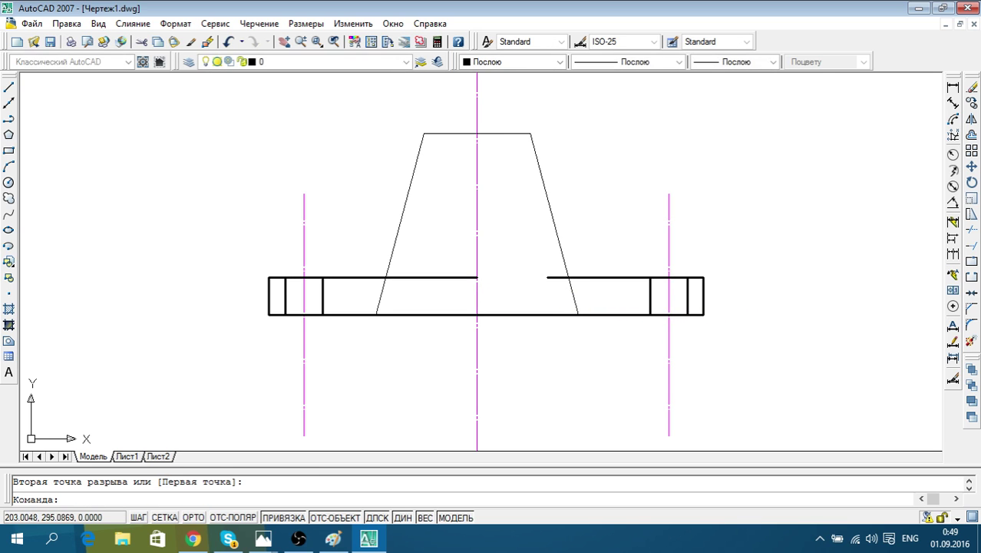
{"action": "left_click", "coordinate": [556, 277]}
{"action": "left_click", "coordinate": [547, 277]}
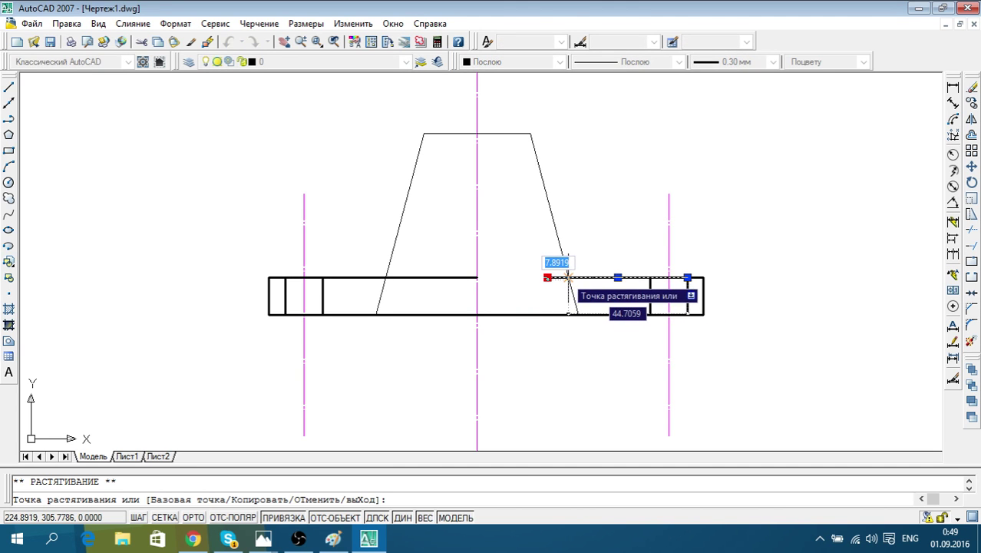
{"action": "left_click", "coordinate": [568, 277]}
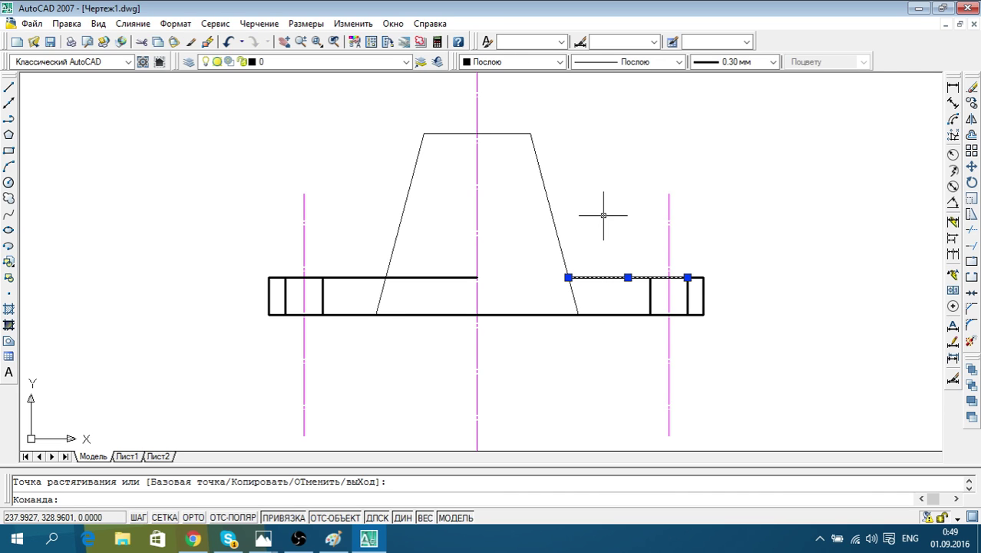
{"action": "key", "text": "Escape"}
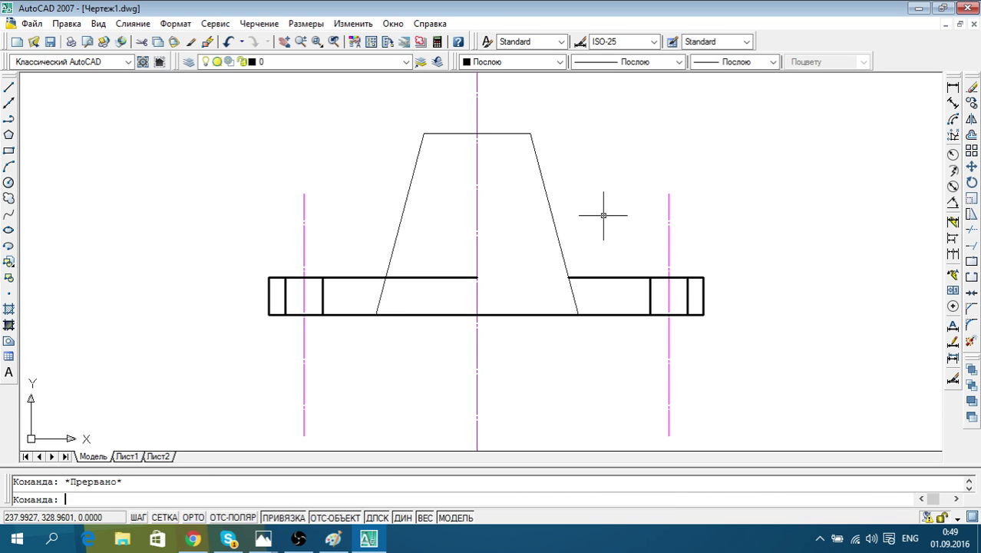
{"action": "left_click", "coordinate": [694, 277]}
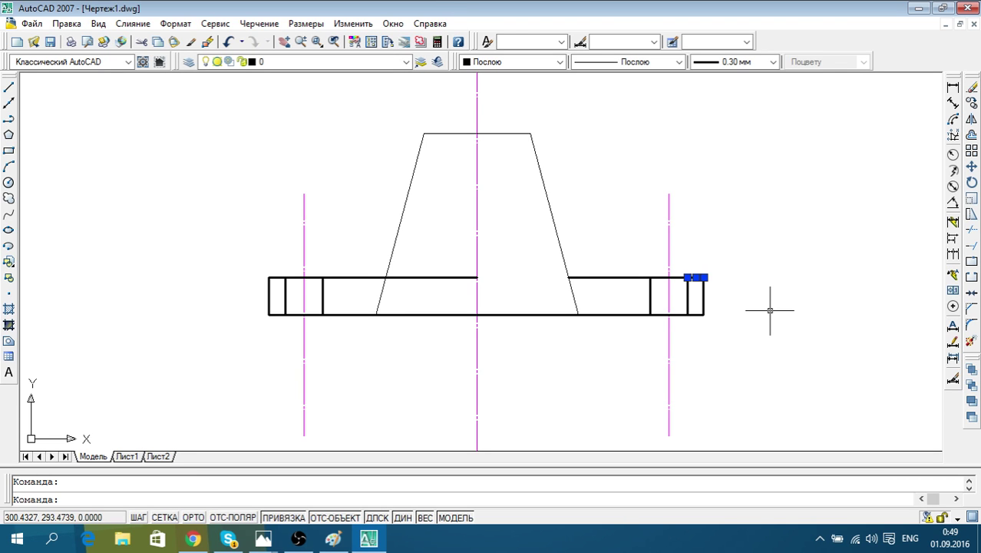
{"action": "key", "text": "Delete"}
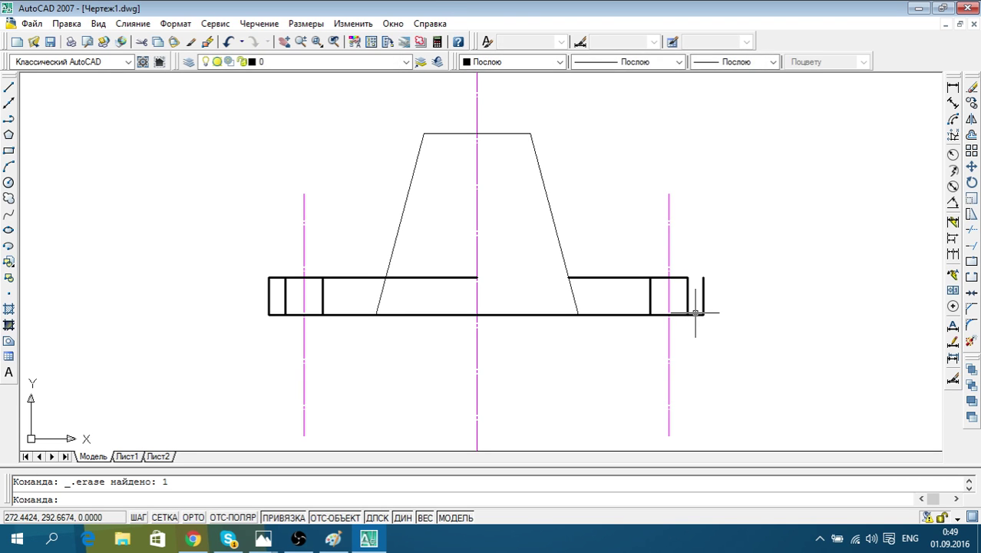
Erase the right-end and two left-end bottom edge pieces of the flange
{"action": "left_click", "coordinate": [660, 314]}
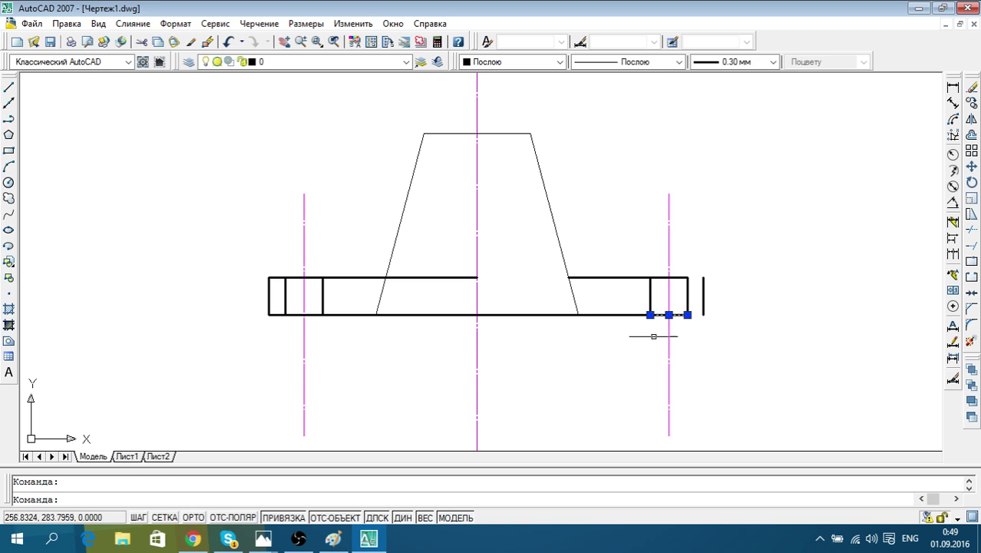
{"action": "key", "text": "Delete"}
{"action": "left_click", "coordinate": [614, 314]}
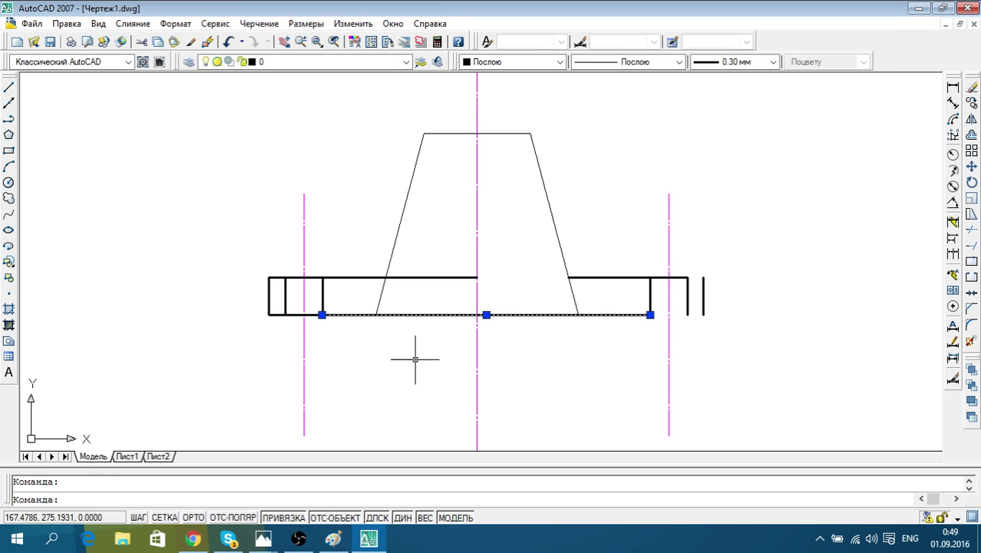
{"action": "key", "text": "Escape"}
{"action": "left_click", "coordinate": [307, 314]}
{"action": "key", "text": "Delete"}
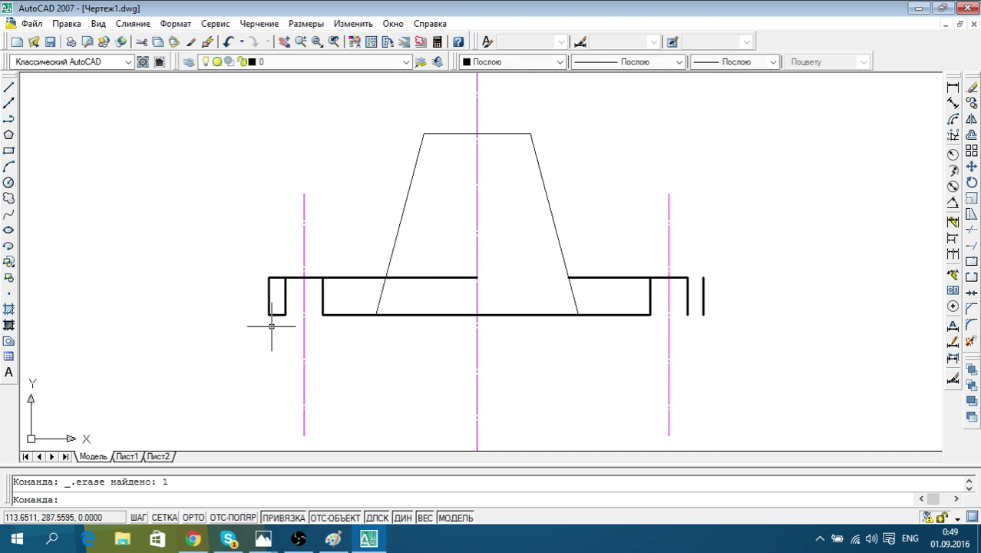
{"action": "left_click", "coordinate": [276, 314]}
{"action": "key", "text": "Delete"}
Erase the flange's long bottom edge and the boss's bottom line
{"action": "left_click", "coordinate": [400, 314]}
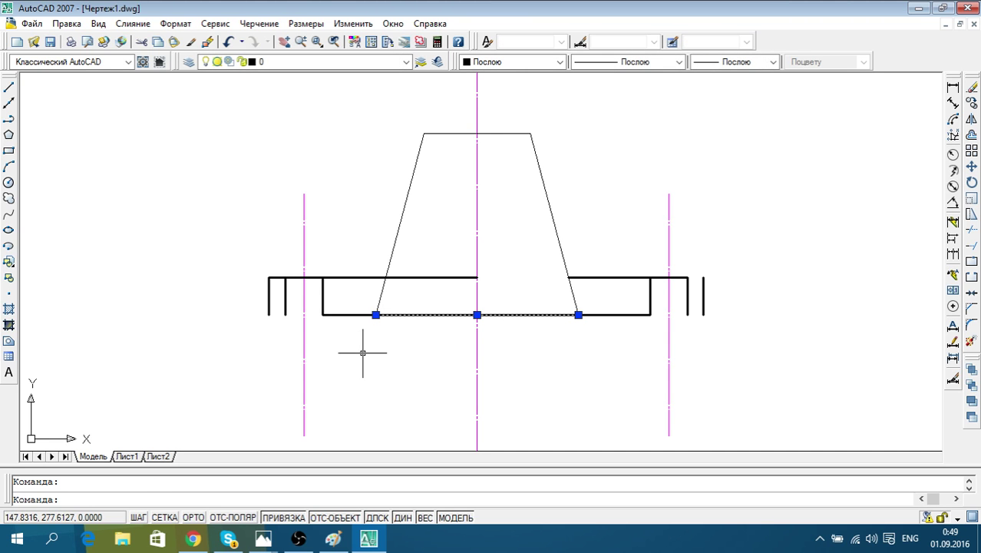
{"action": "key", "text": "Escape"}
{"action": "left_click", "coordinate": [356, 315]}
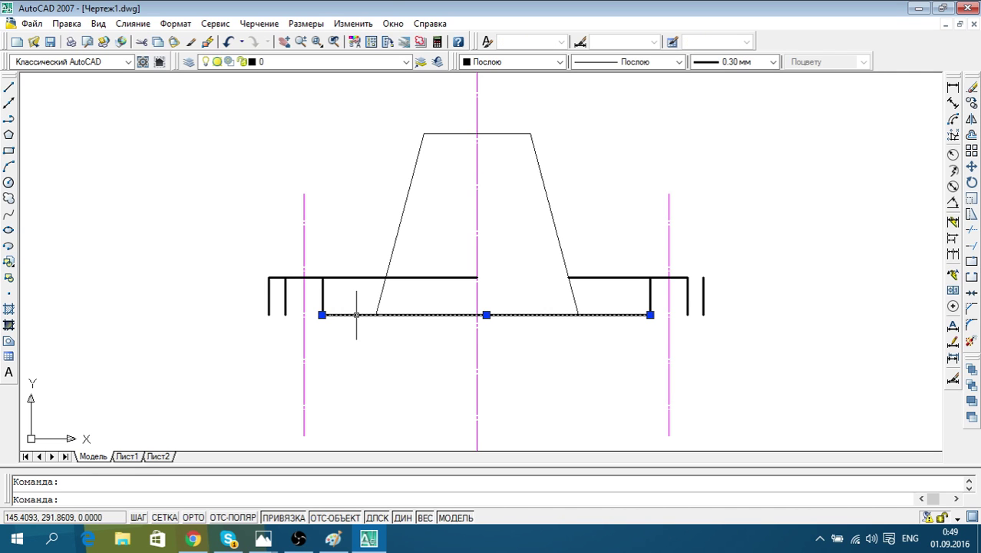
{"action": "key", "text": "Delete"}
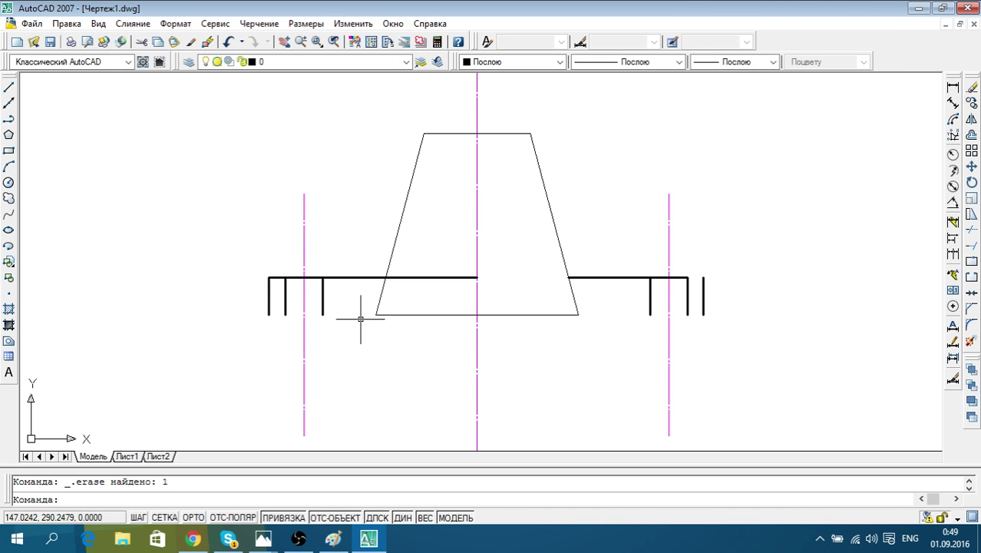
{"action": "left_click", "coordinate": [410, 315]}
{"action": "key", "text": "Delete"}
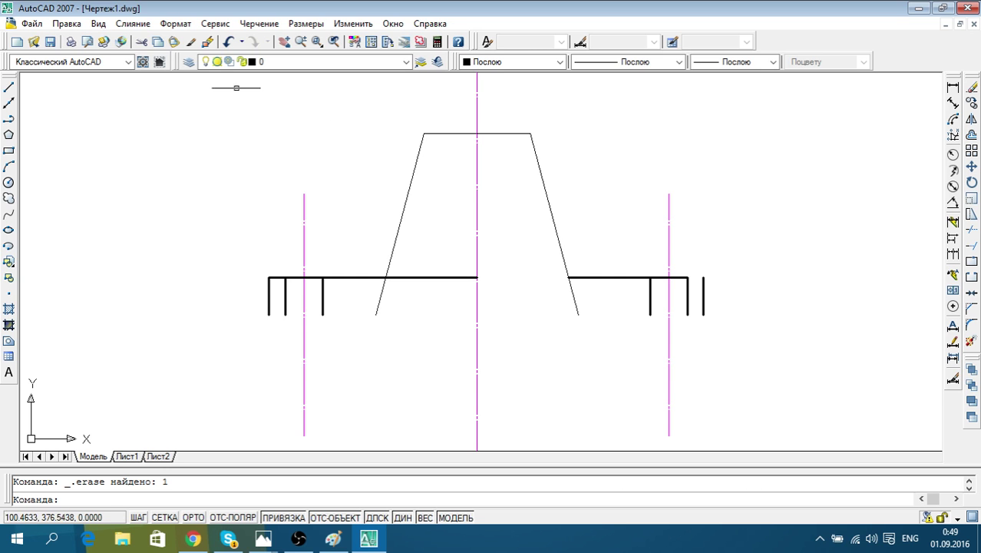
Redraw the flange bottom as one corner-to-corner 0.30 mm line and erase the top-left edge stub
{"action": "left_click", "coordinate": [9, 87]}
{"action": "left_click", "coordinate": [268, 314]}
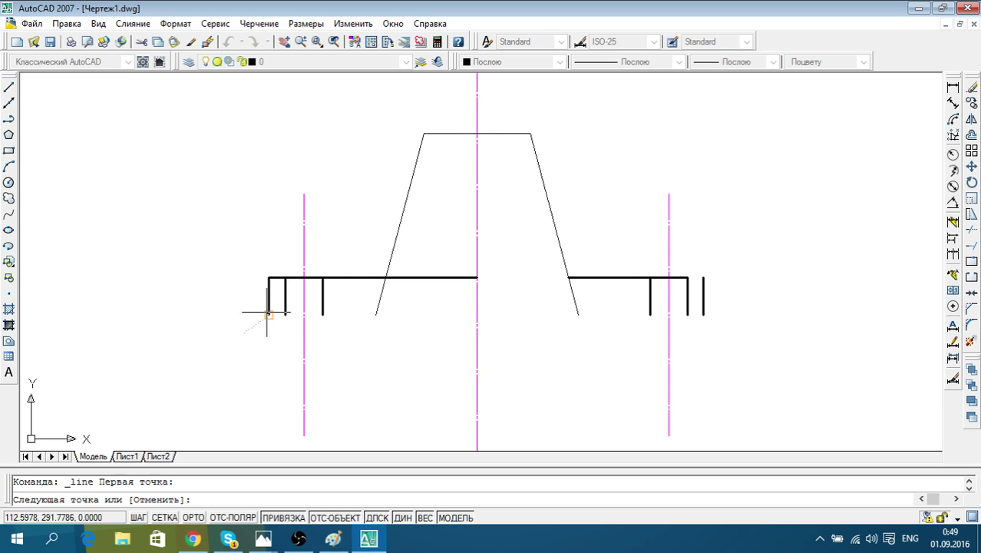
{"action": "left_click", "coordinate": [704, 314]}
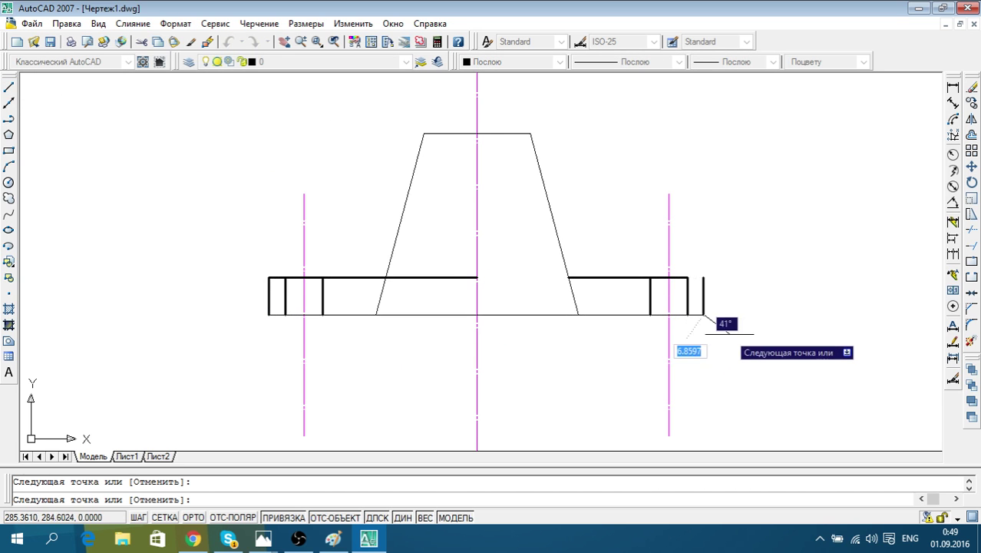
{"action": "key", "text": "Escape"}
{"action": "left_click", "coordinate": [526, 314]}
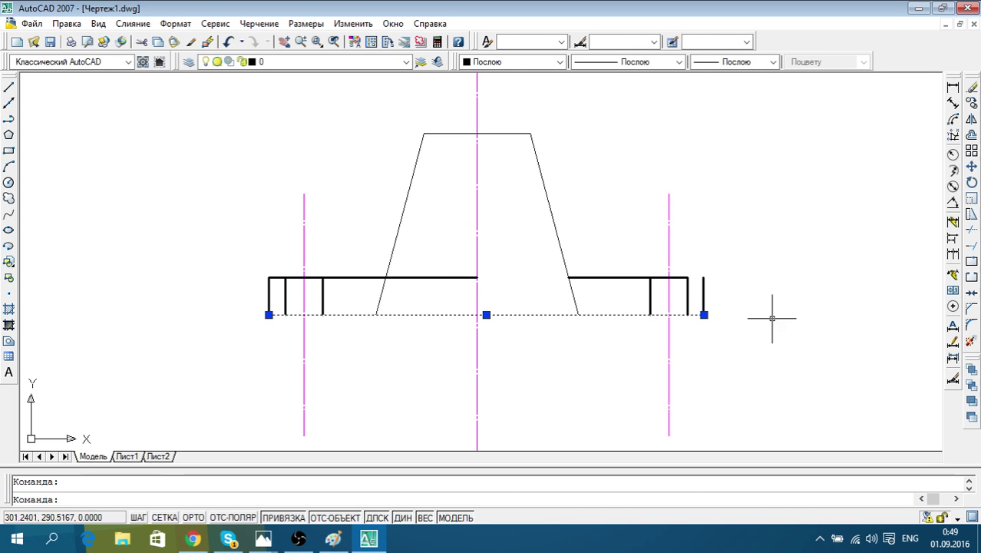
{"action": "left_click", "coordinate": [743, 61]}
{"action": "left_click", "coordinate": [751, 77]}
{"action": "key", "text": "Escape"}
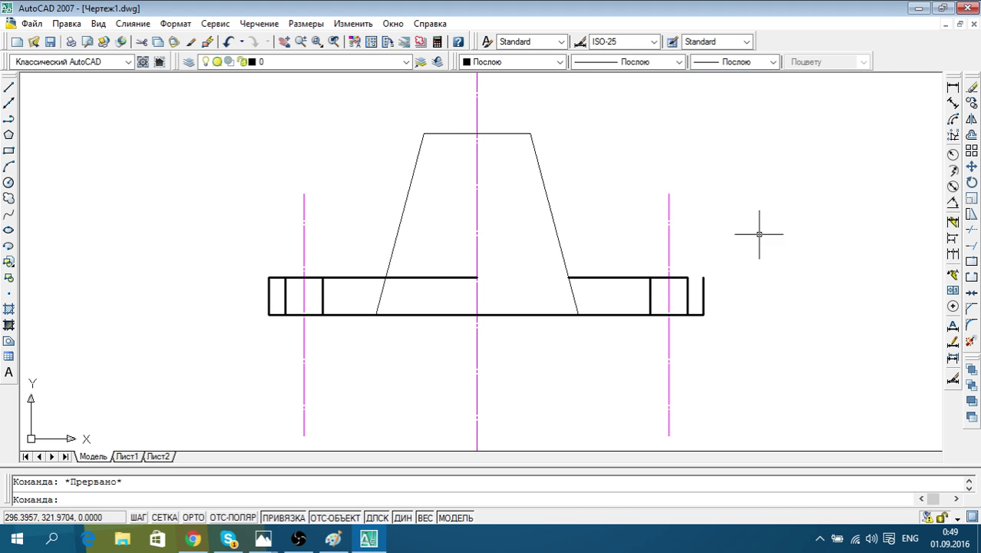
{"action": "left_click", "coordinate": [276, 277]}
{"action": "key", "text": "Delete"}
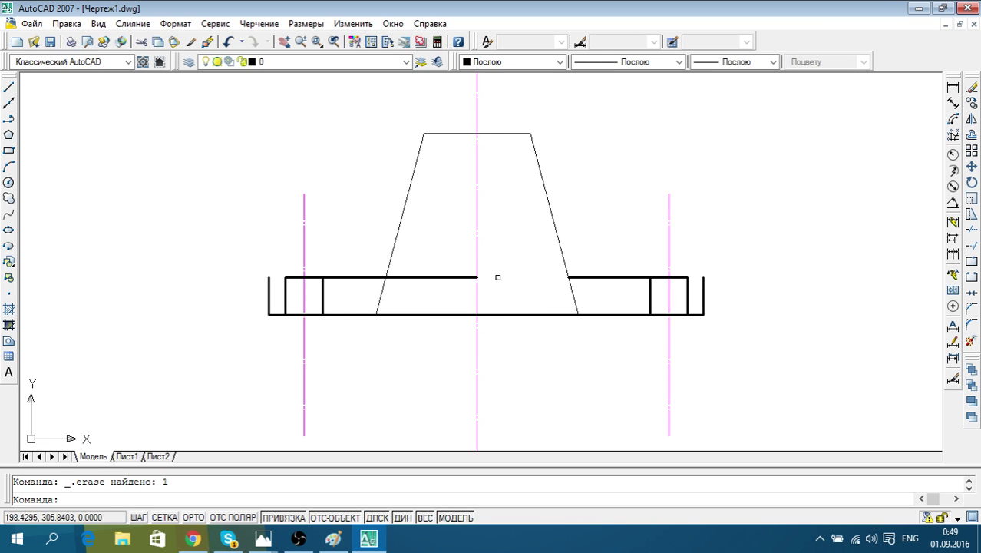
Stretch the left top flange line out to the flange's outer edge
{"action": "left_click", "coordinate": [438, 277]}
{"action": "left_click", "coordinate": [476, 277]}
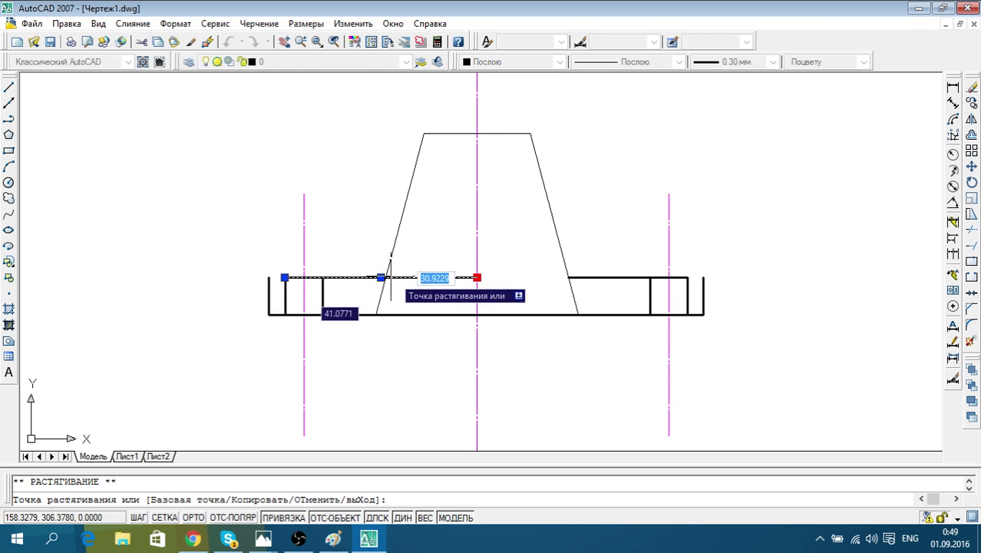
{"action": "scroll", "coordinate": [380, 276], "scroll_direction": "up", "scroll_amount": 3}
{"action": "scroll", "coordinate": [379, 277], "scroll_direction": "up", "scroll_amount": 2}
{"action": "scroll", "coordinate": [396, 284], "scroll_direction": "up", "scroll_amount": 2}
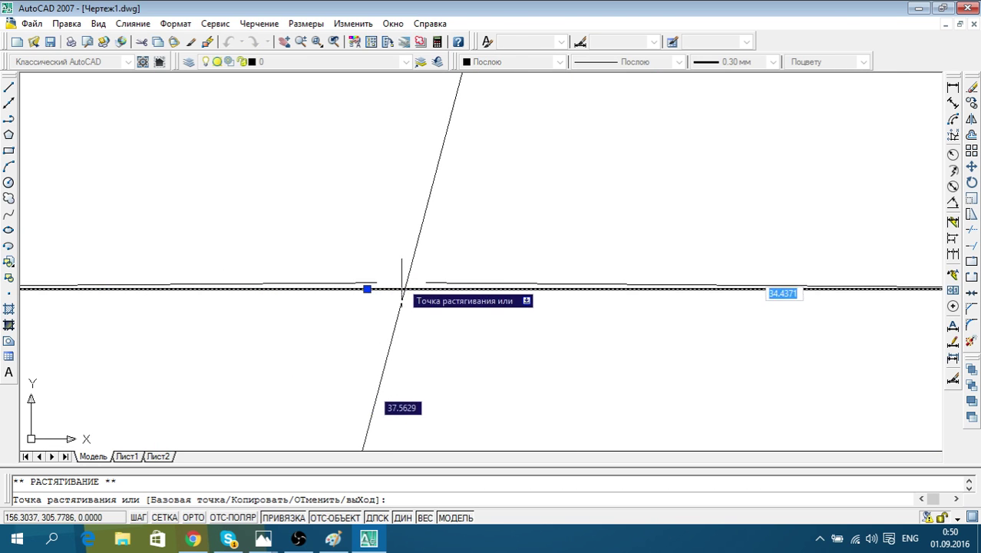
{"action": "key", "text": "Escape"}
{"action": "key", "text": "Escape"}
{"action": "scroll", "coordinate": [504, 317], "scroll_direction": "down", "scroll_amount": 3}
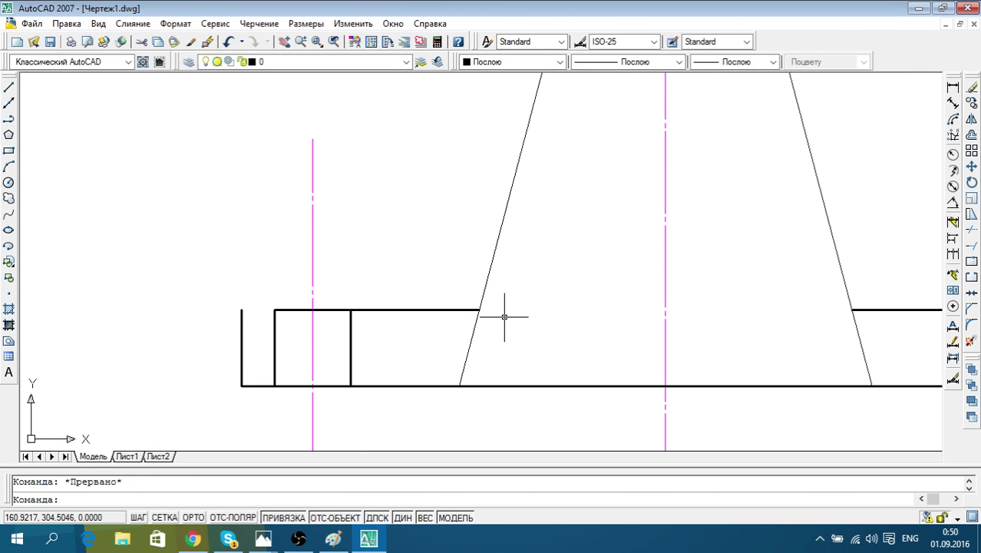
{"action": "left_click", "coordinate": [293, 310]}
{"action": "left_click", "coordinate": [274, 309]}
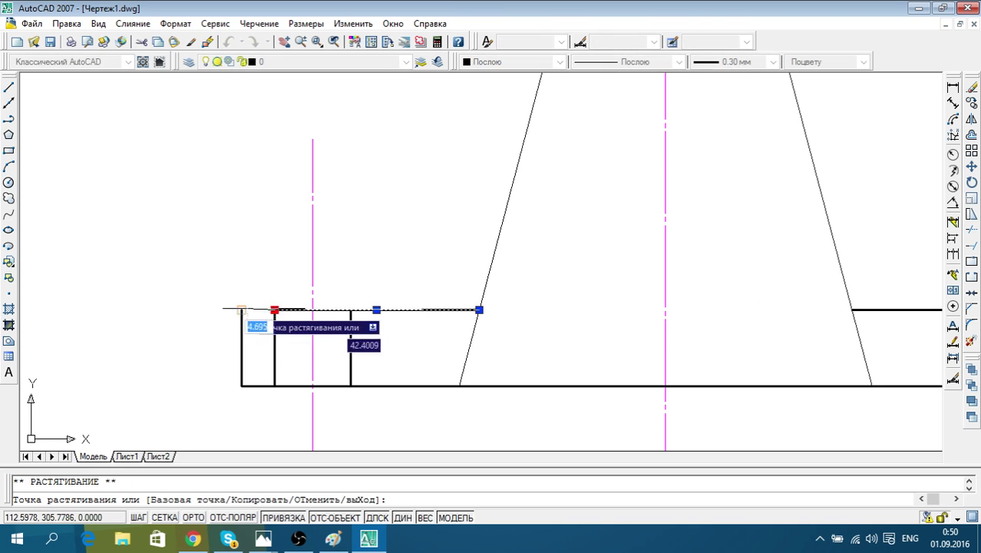
{"action": "left_click", "coordinate": [240, 309]}
{"action": "key", "text": "Escape"}
Stretch the right top flange line out to the flange's outer end vertical
{"action": "scroll", "coordinate": [221, 175], "scroll_direction": "down", "scroll_amount": 3}
{"action": "scroll", "coordinate": [575, 278], "scroll_direction": "down", "scroll_amount": 2}
{"action": "scroll", "coordinate": [538, 275], "scroll_direction": "up", "scroll_amount": 4}
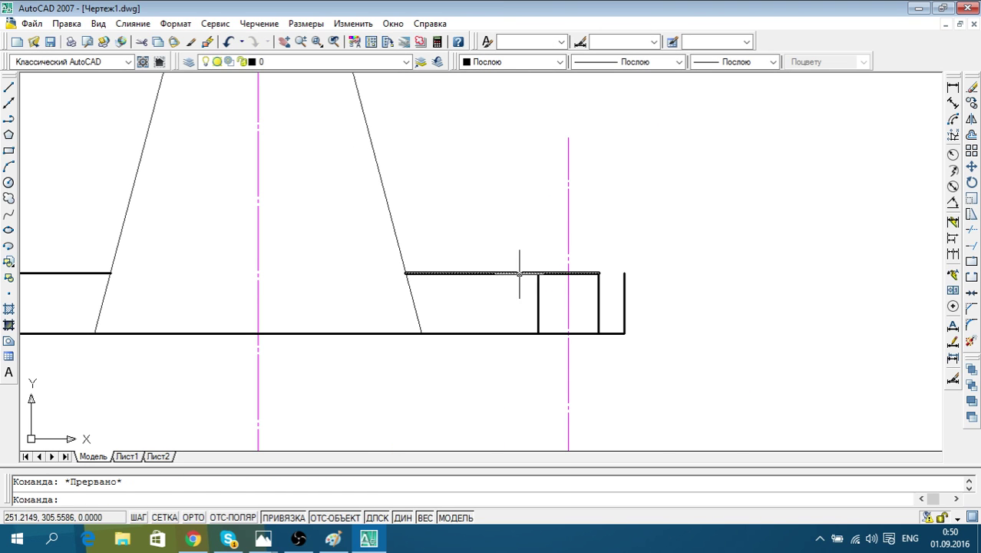
{"action": "left_click", "coordinate": [519, 281]}
{"action": "left_click", "coordinate": [499, 267]}
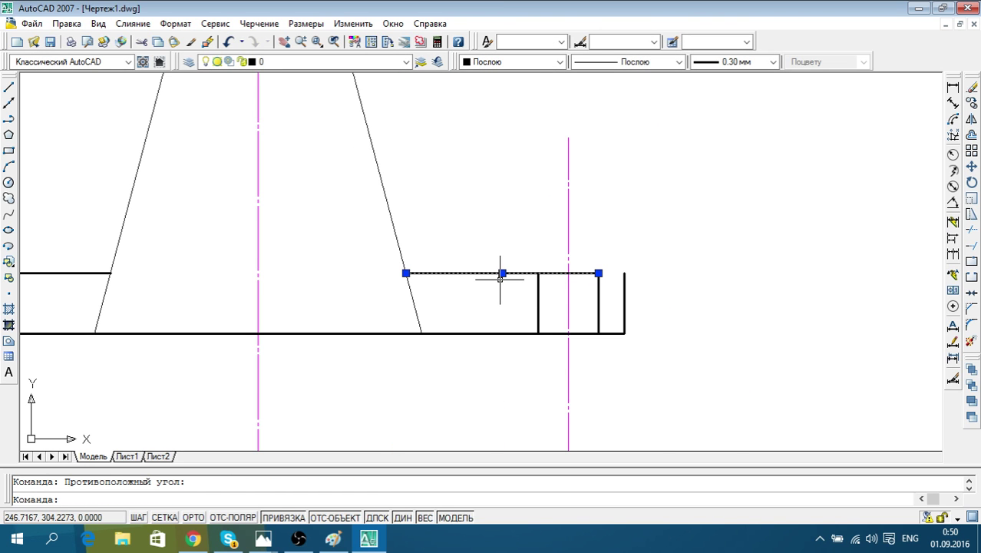
{"action": "left_click", "coordinate": [598, 273]}
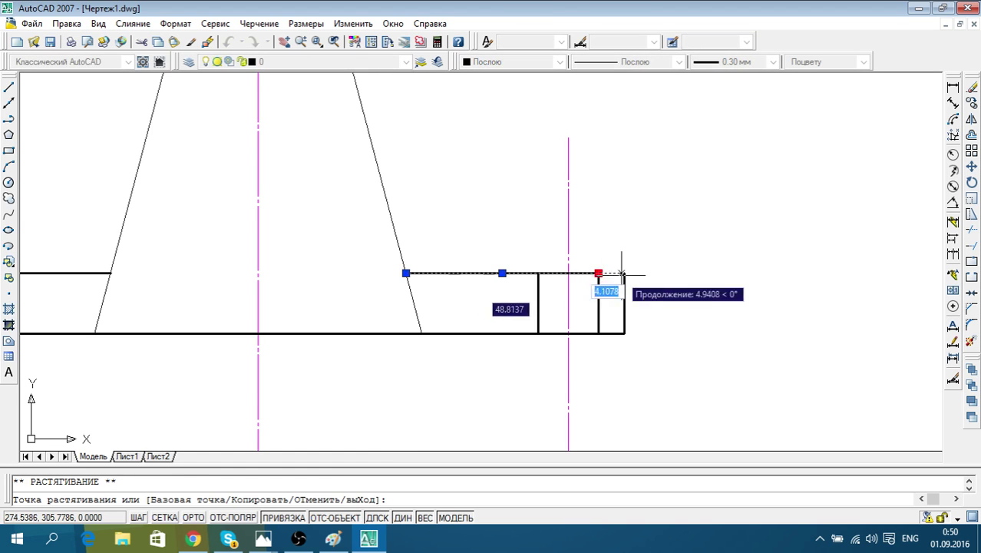
{"action": "left_click", "coordinate": [621, 272]}
{"action": "key", "text": "Escape"}
{"action": "scroll", "coordinate": [719, 272], "scroll_direction": "down", "scroll_amount": 3}
{"action": "middle_click_drag", "start_coordinate": [719, 300], "coordinate": [691, 329]}
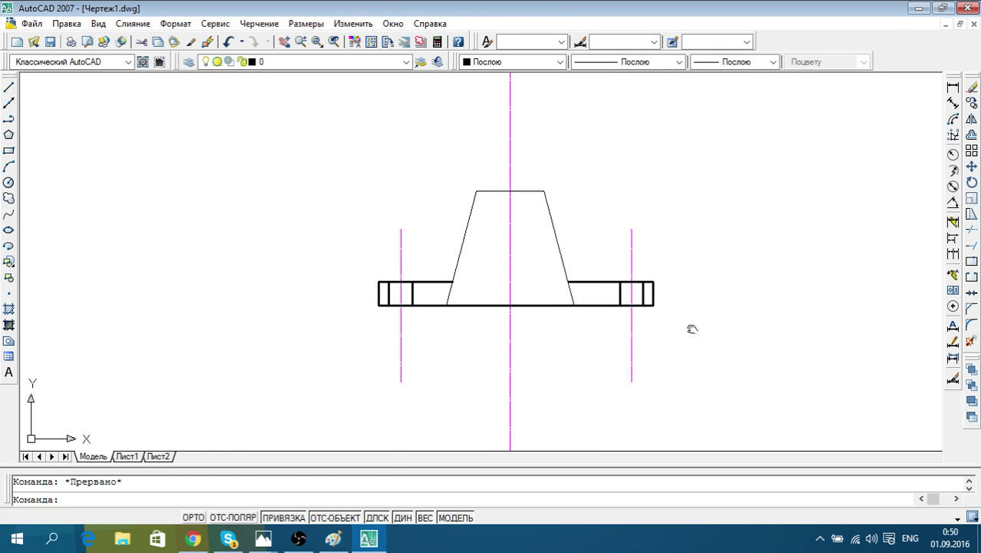
{"action": "scroll", "coordinate": [512, 313], "scroll_direction": "up", "scroll_amount": 2}
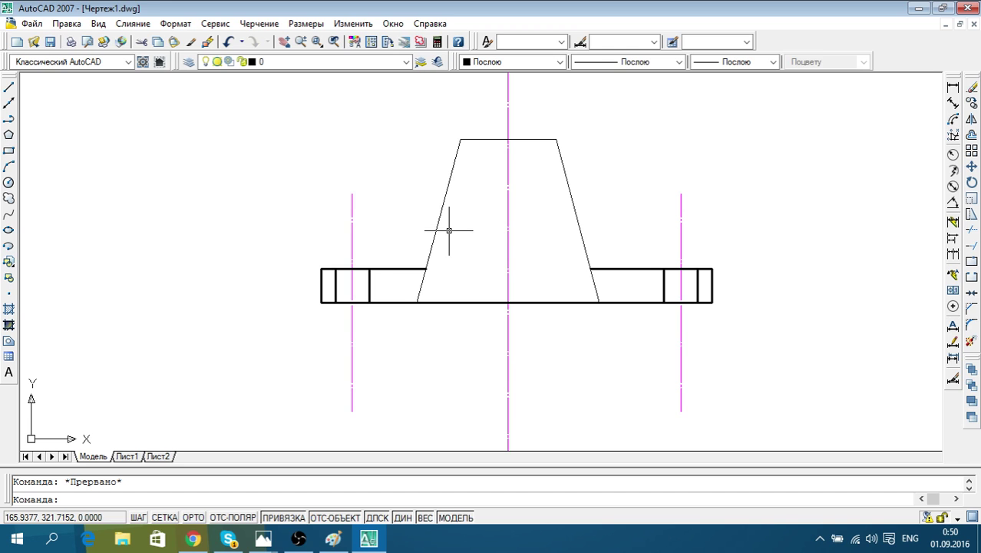
{"action": "middle_click_drag", "start_coordinate": [484, 235], "coordinate": [469, 251]}
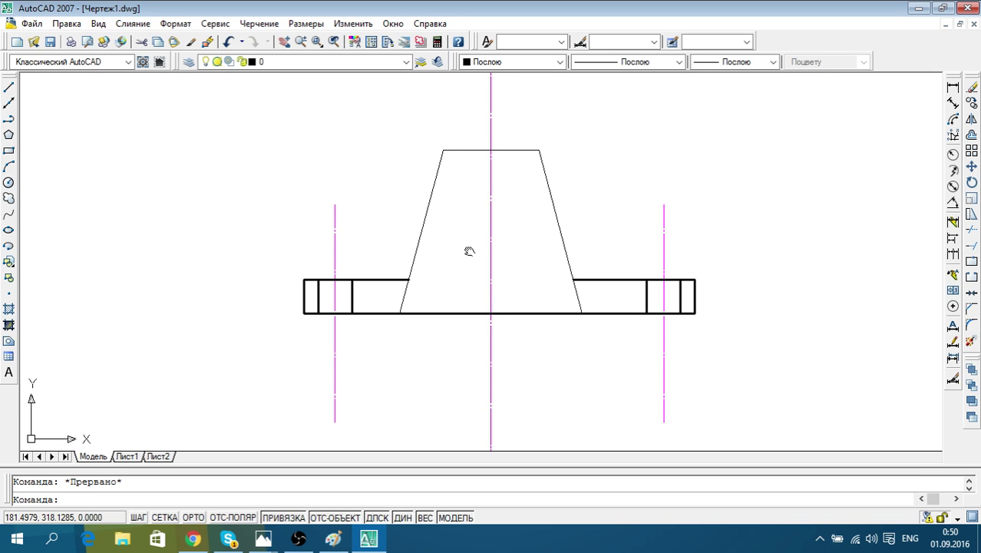
{"action": "middle_click_drag", "start_coordinate": [468, 251], "coordinate": [468, 265]}
{"action": "scroll", "coordinate": [468, 265], "scroll_direction": "down", "scroll_amount": 2}
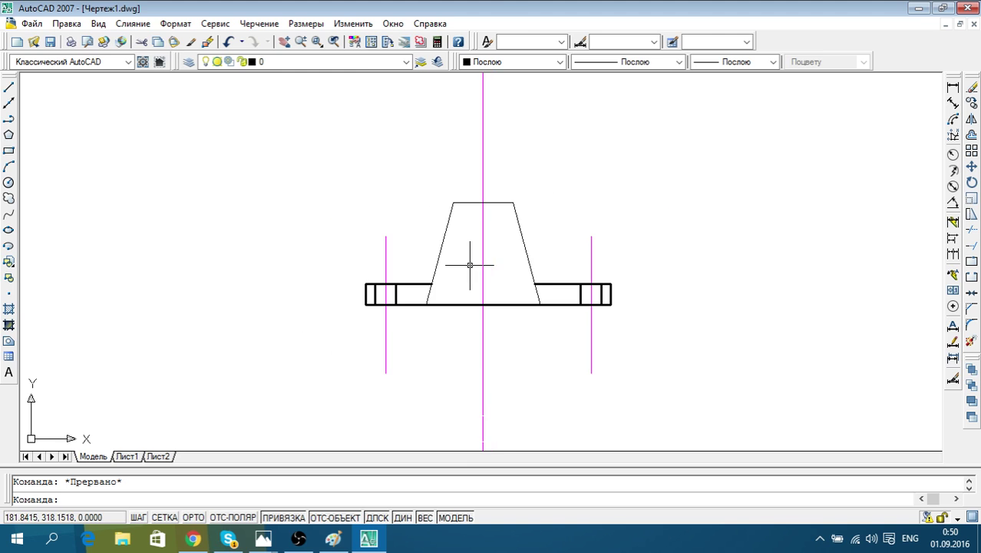
With Ortho on, draw a 90-unit vertical from the flange base centre, then a horizontal rightward
{"action": "left_click", "coordinate": [9, 87]}
{"action": "left_click", "coordinate": [482, 304]}
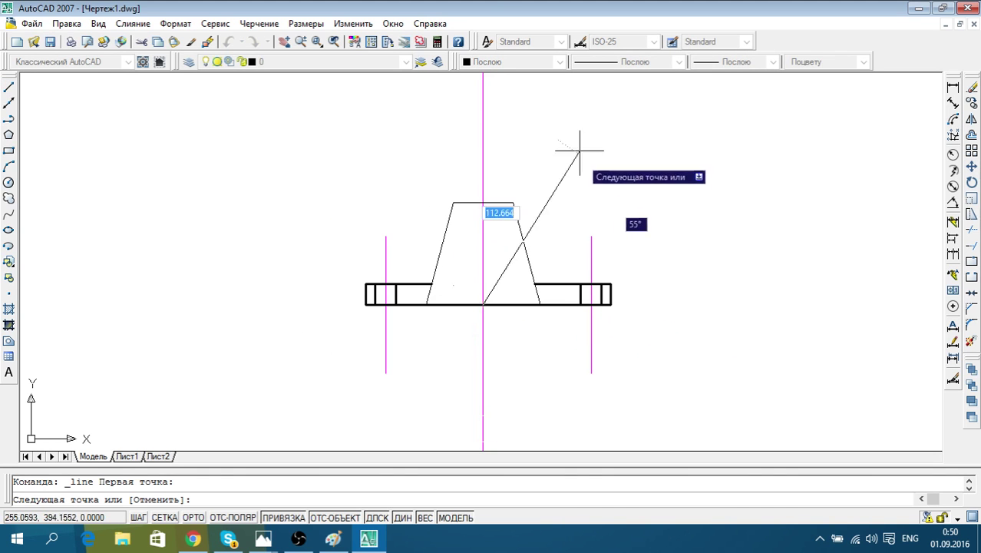
{"action": "left_click", "coordinate": [194, 517]}
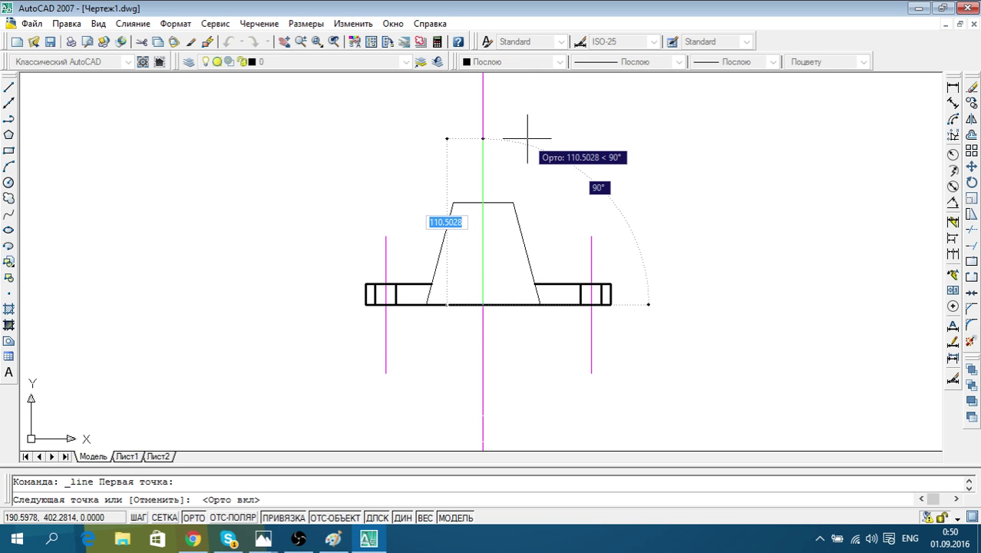
{"action": "type", "text": "90"}
{"action": "key", "text": "Return"}
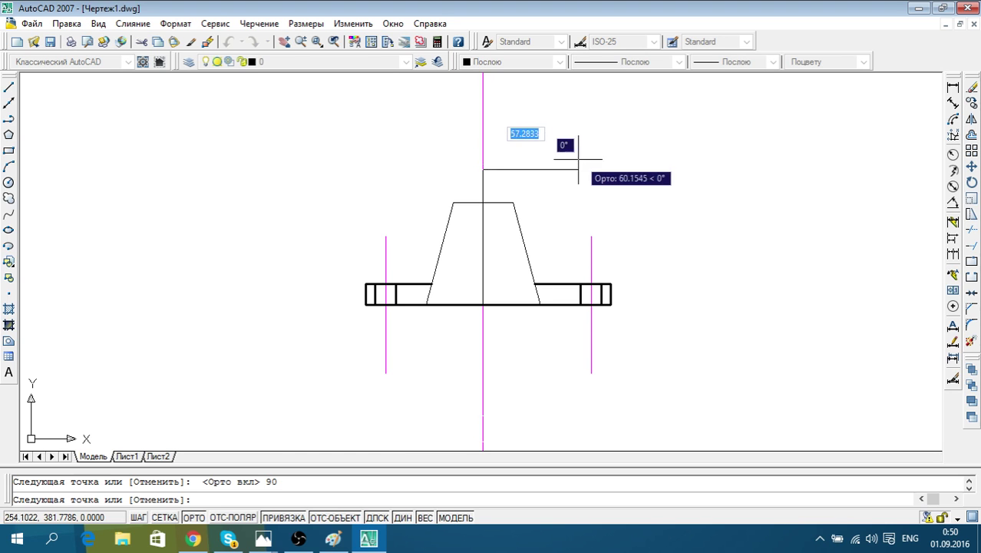
{"action": "left_click", "coordinate": [592, 163]}
{"action": "key", "text": "Escape"}
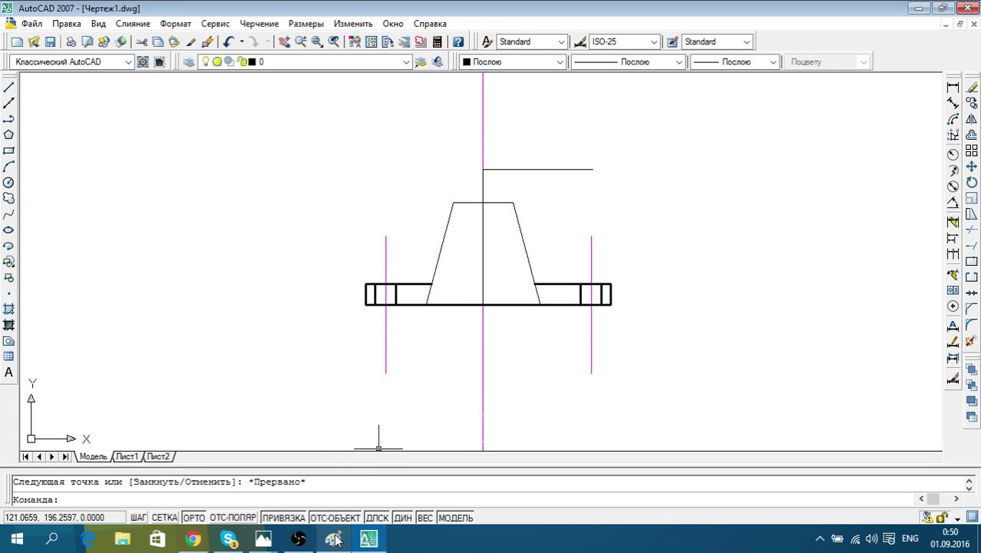
{"action": "left_click", "coordinate": [263, 538]}
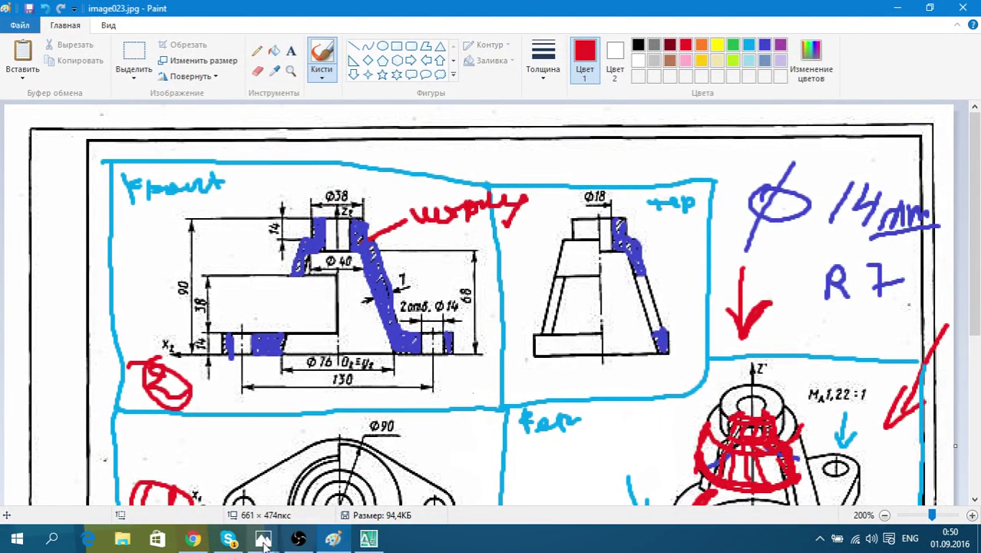
Delete the 90-unit vertical line above the flange centre
{"action": "left_click", "coordinate": [386, 540]}
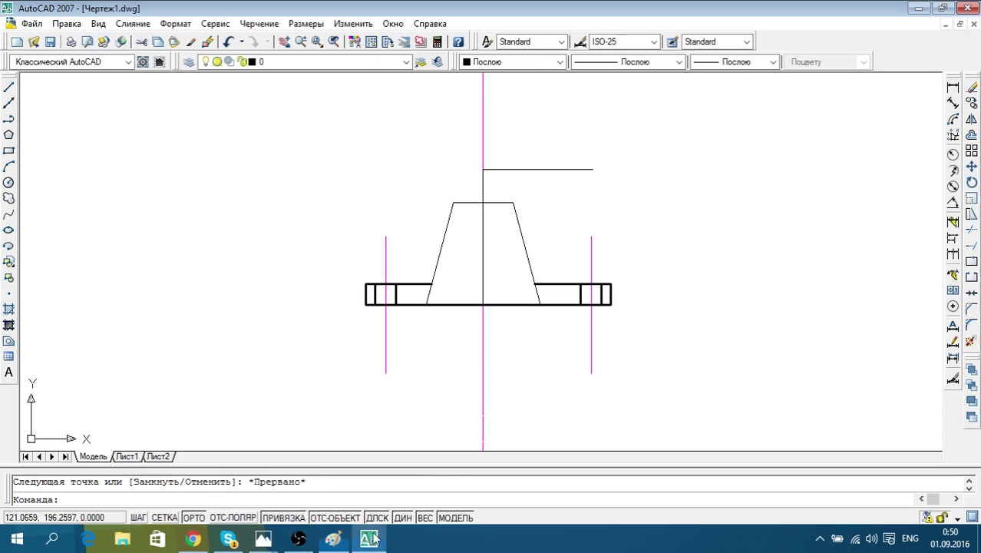
{"action": "scroll", "coordinate": [471, 236], "scroll_direction": "up", "scroll_amount": 2}
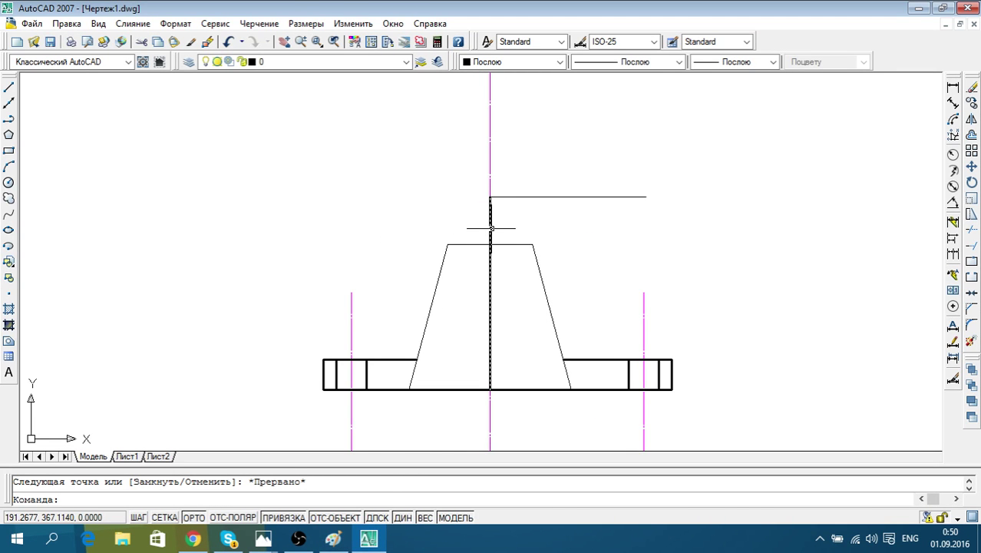
{"action": "left_click", "coordinate": [490, 228]}
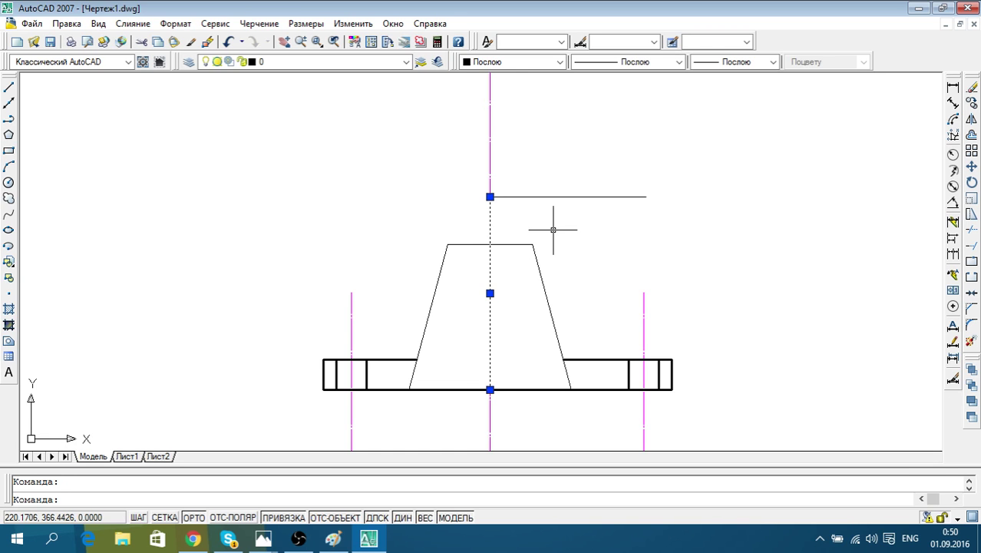
{"action": "key", "text": "Delete"}
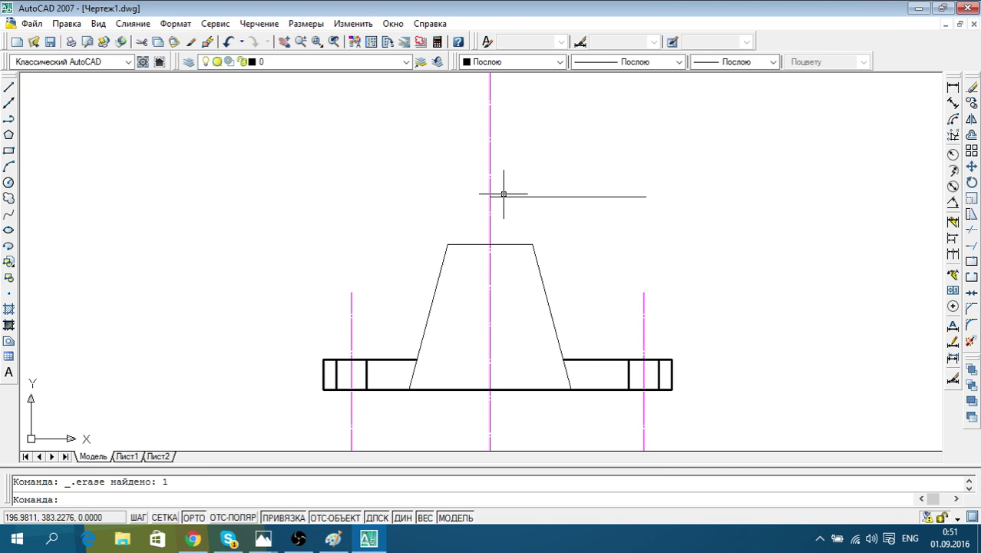
Check the Φ38 dimension on the Paint reference, undo the markup, and minimize Paint
{"action": "left_click", "coordinate": [342, 539]}
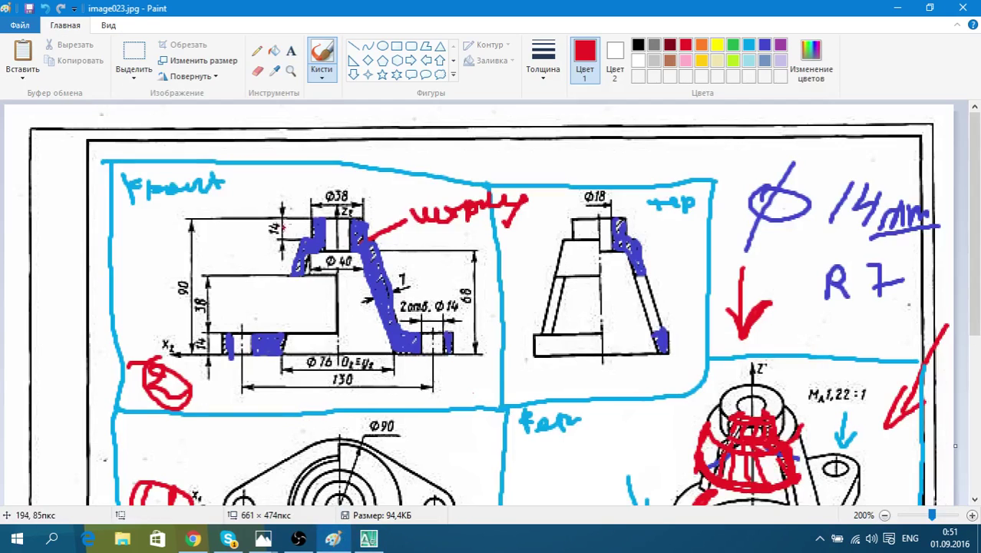
{"action": "left_click_drag", "start_coordinate": [321, 182], "coordinate": [298, 175]}
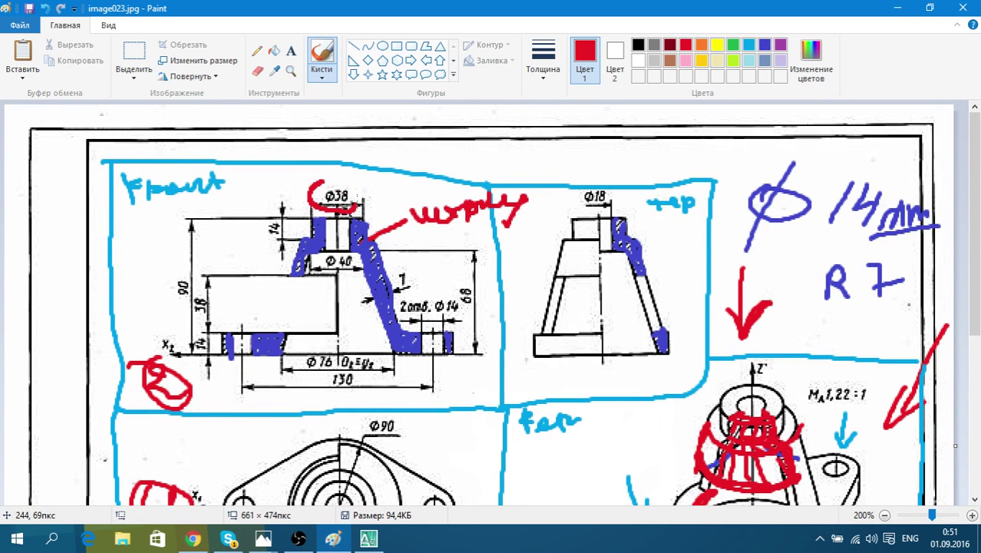
{"action": "key", "text": "ctrl+z"}
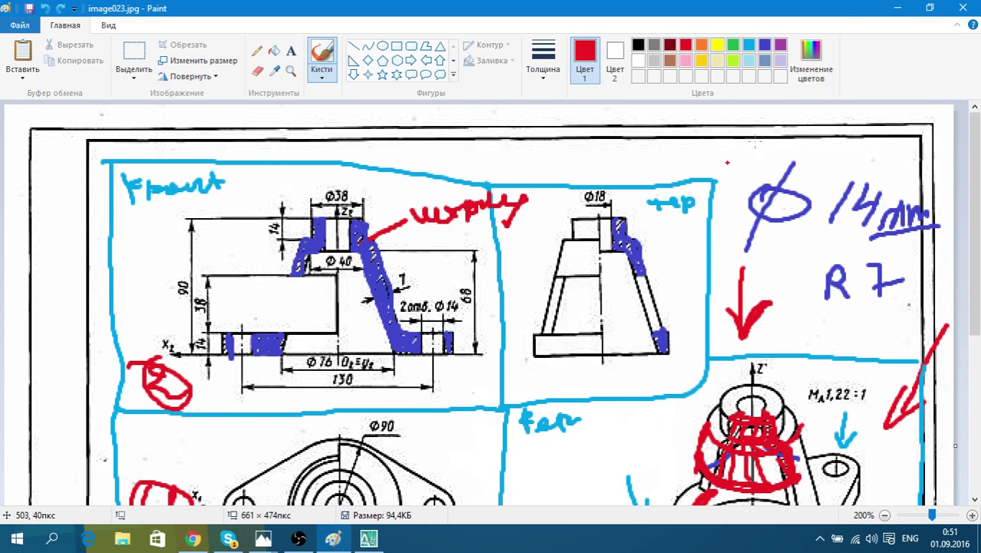
{"action": "left_click", "coordinate": [896, 7]}
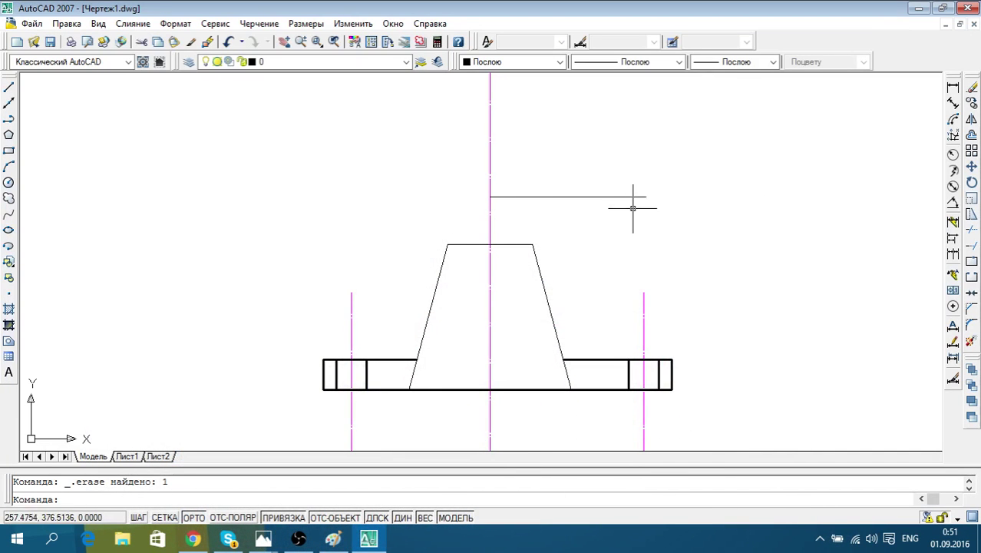
Draw a trial 38-unit horizontal line, then delete it
{"action": "left_click", "coordinate": [8, 88]}
{"action": "left_click", "coordinate": [200, 144]}
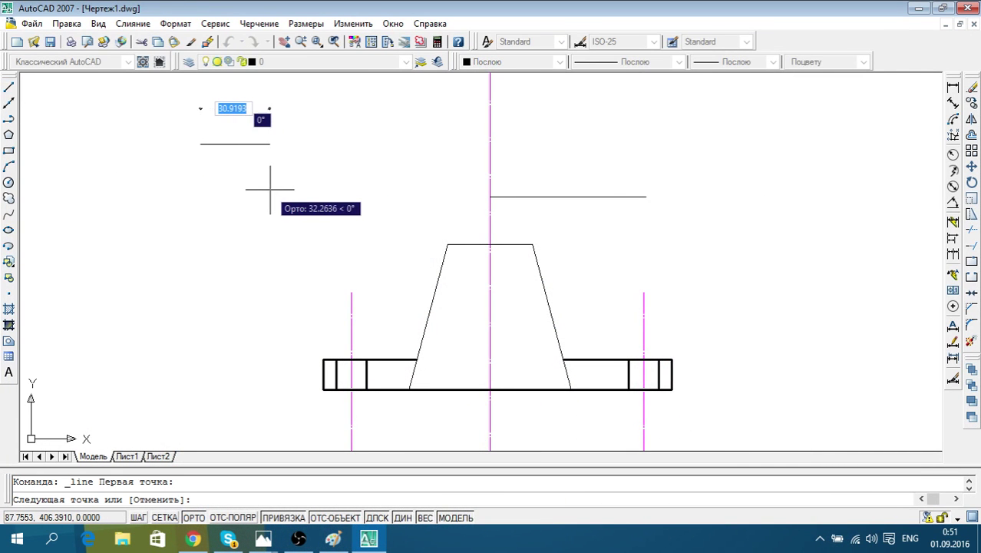
{"action": "type", "text": "38"}
{"action": "key", "text": "Return"}
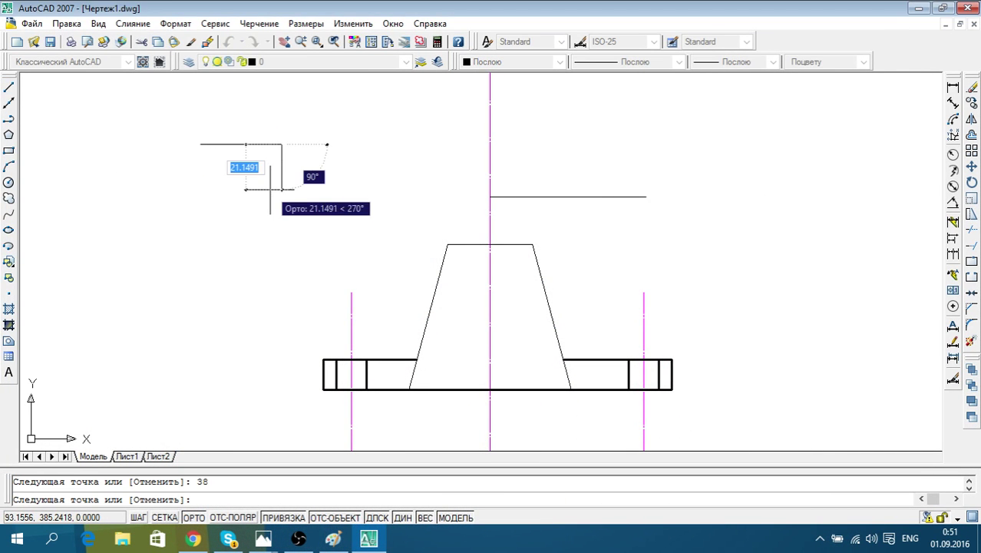
{"action": "key", "text": "Escape"}
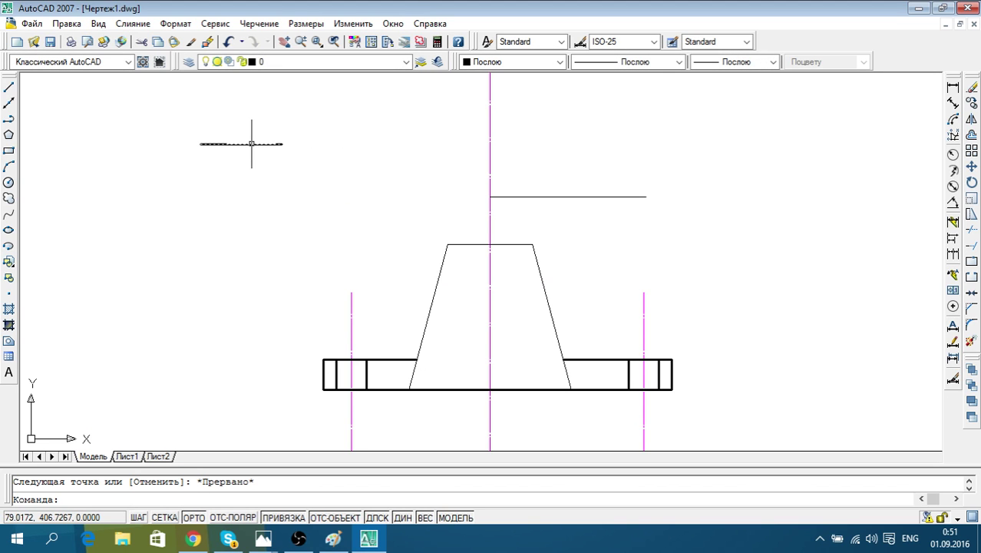
{"action": "left_click", "coordinate": [252, 145]}
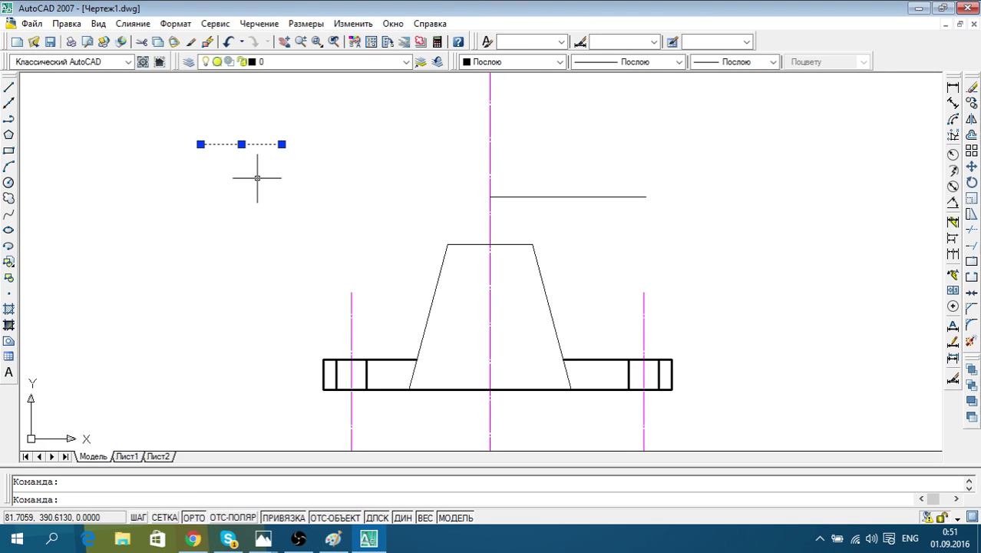
{"action": "key", "text": "Delete"}
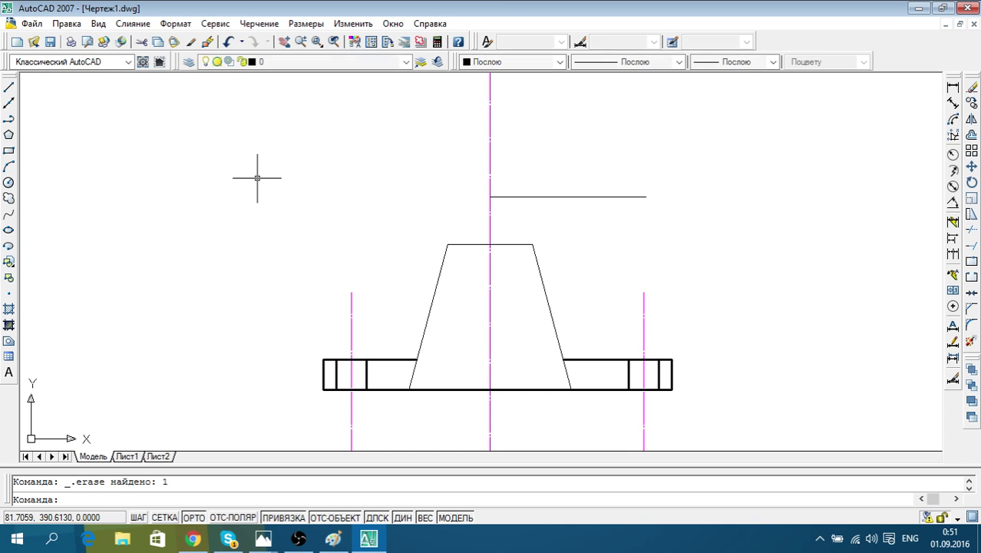
Draw a new 38-unit horizontal line in empty space
{"action": "left_click", "coordinate": [9, 87]}
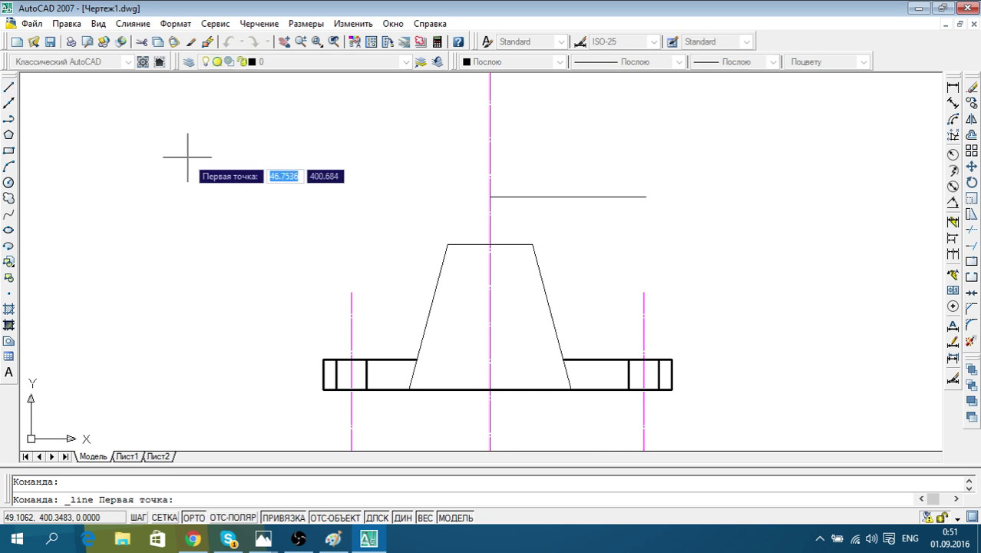
{"action": "left_click", "coordinate": [188, 156]}
{"action": "type", "text": "38"}
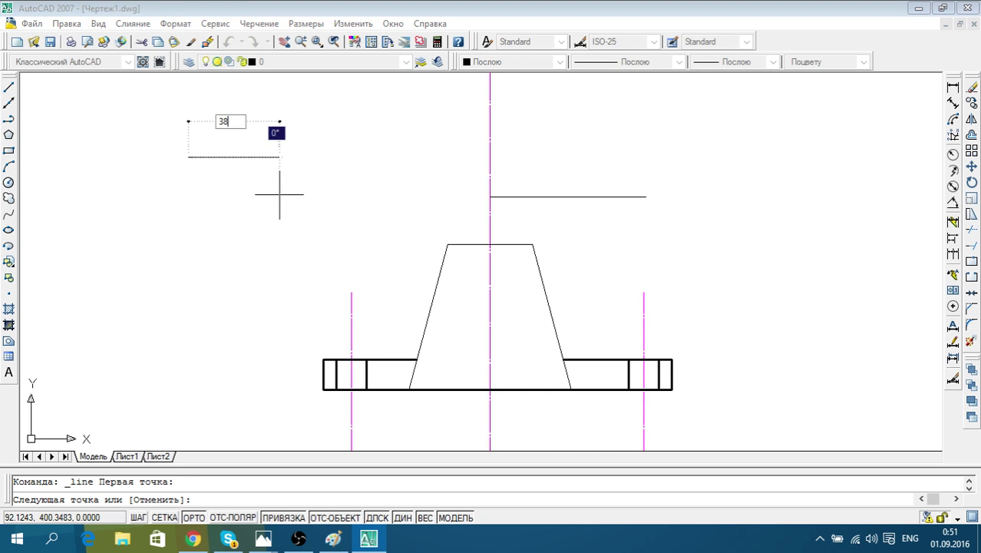
{"action": "key", "text": "Return"}
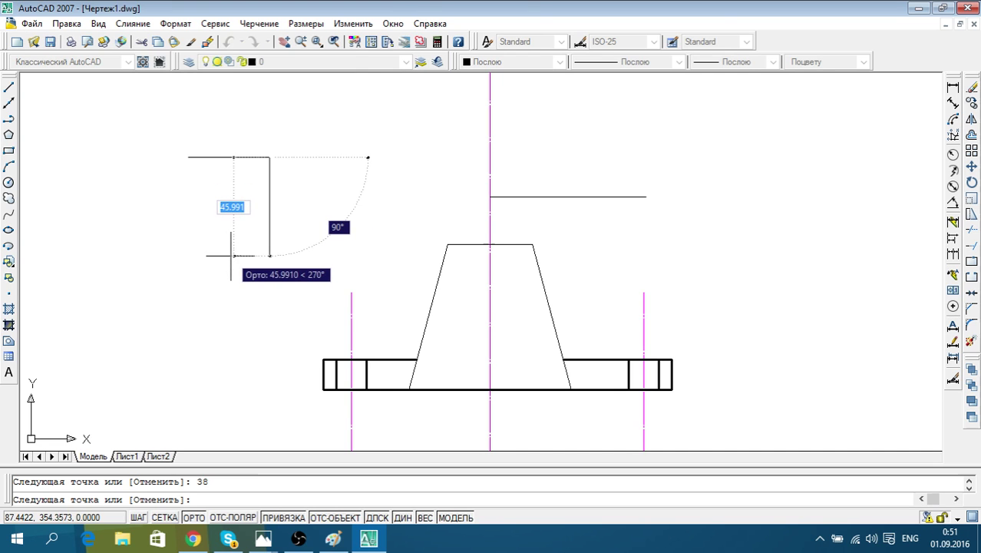
{"action": "key", "text": "Escape"}
{"action": "left_click", "coordinate": [247, 157]}
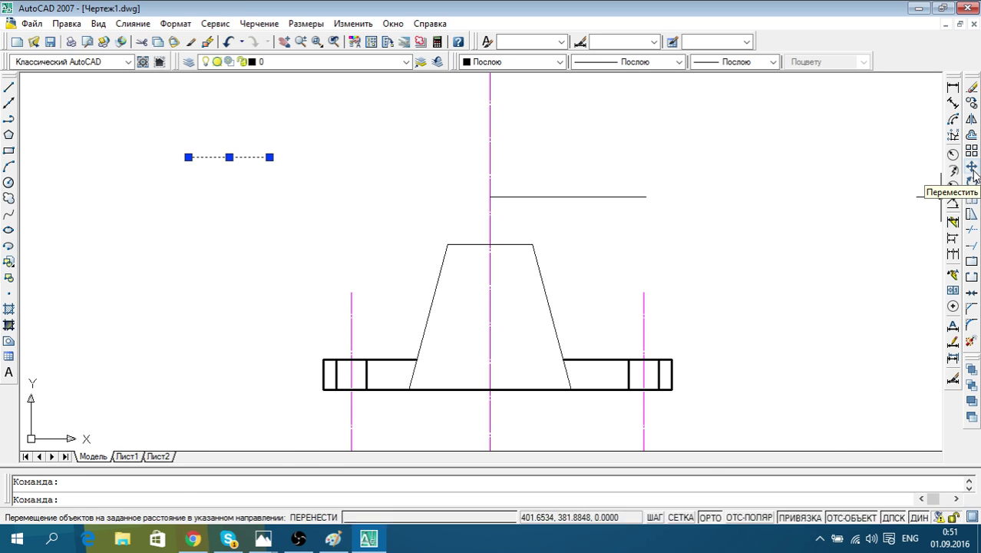
Move the 38-unit line onto the centre line above the boss and delete the old long line
{"action": "left_click", "coordinate": [972, 168]}
{"action": "left_click", "coordinate": [228, 157]}
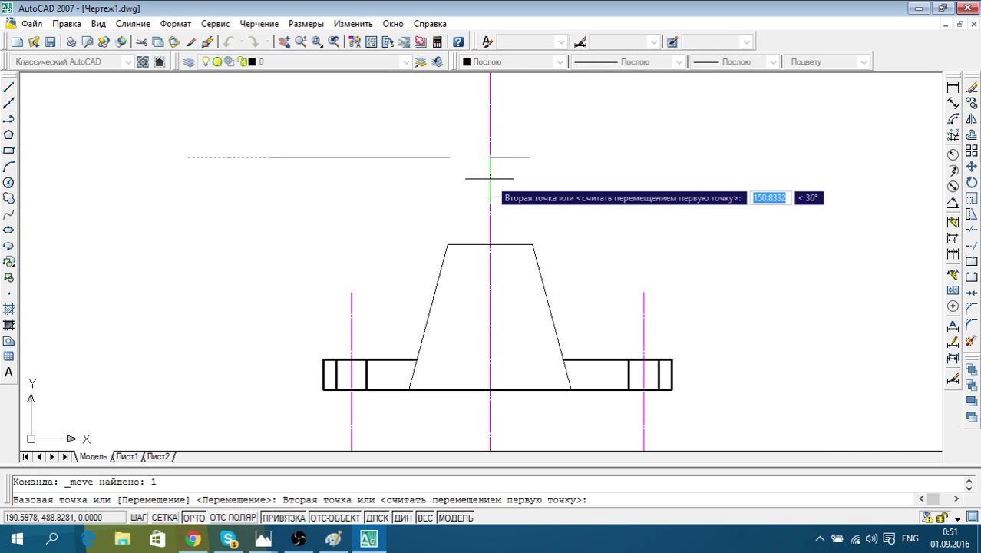
{"action": "left_click", "coordinate": [490, 197]}
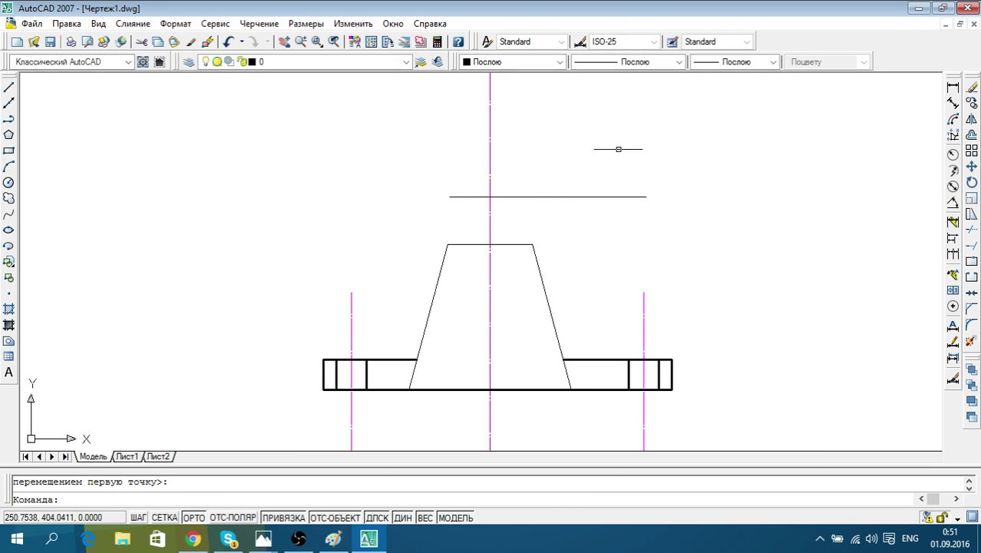
{"action": "left_click", "coordinate": [606, 196]}
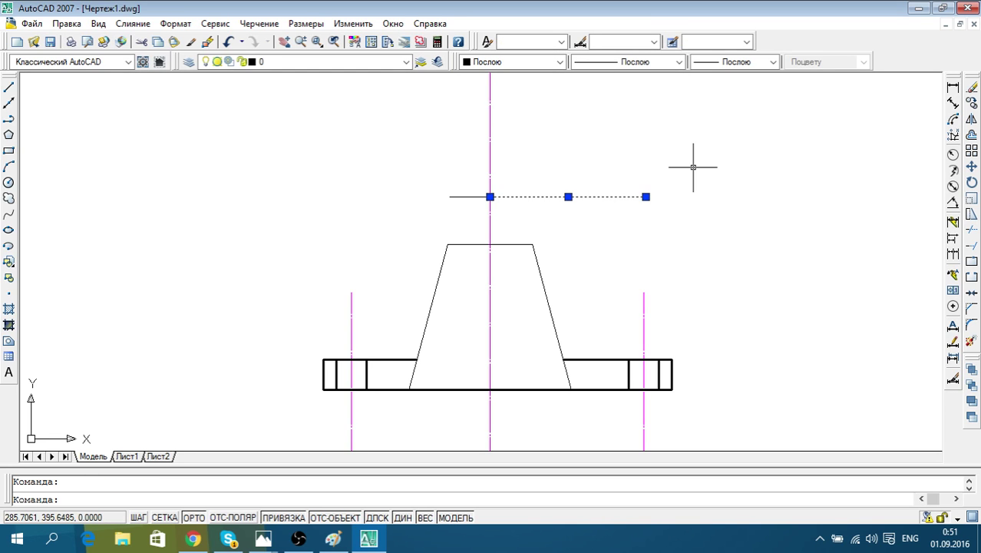
{"action": "key", "text": "Delete"}
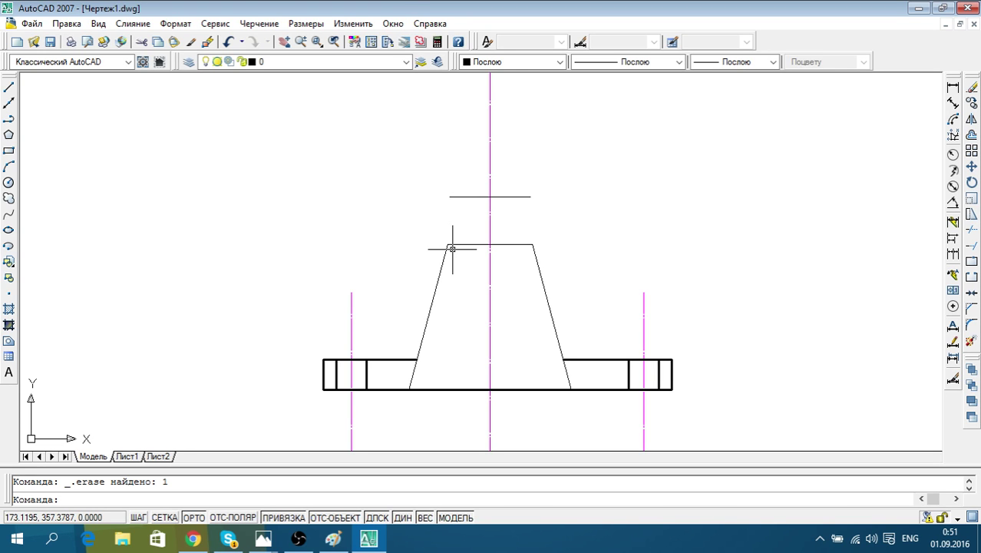
{"action": "left_click", "coordinate": [10, 87]}
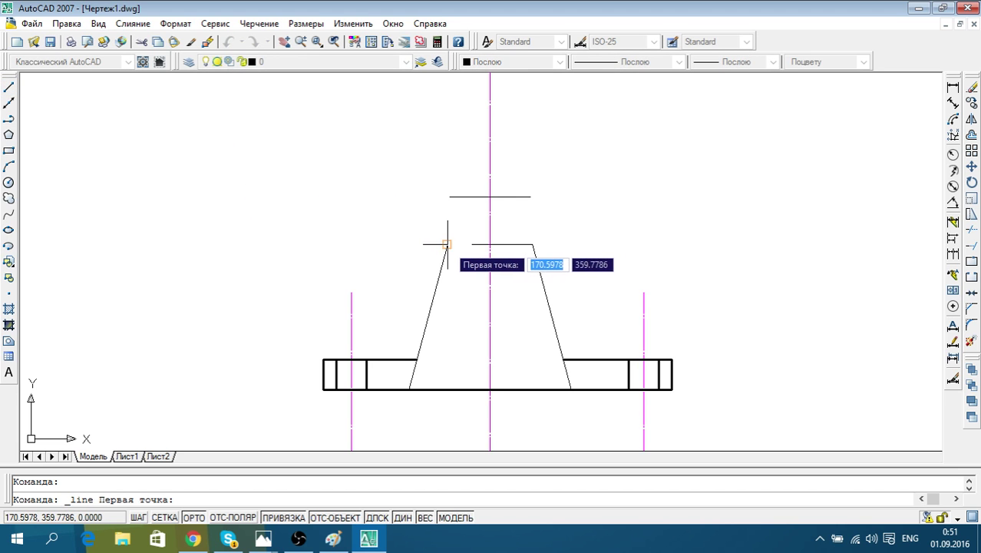
{"action": "left_click", "coordinate": [447, 244]}
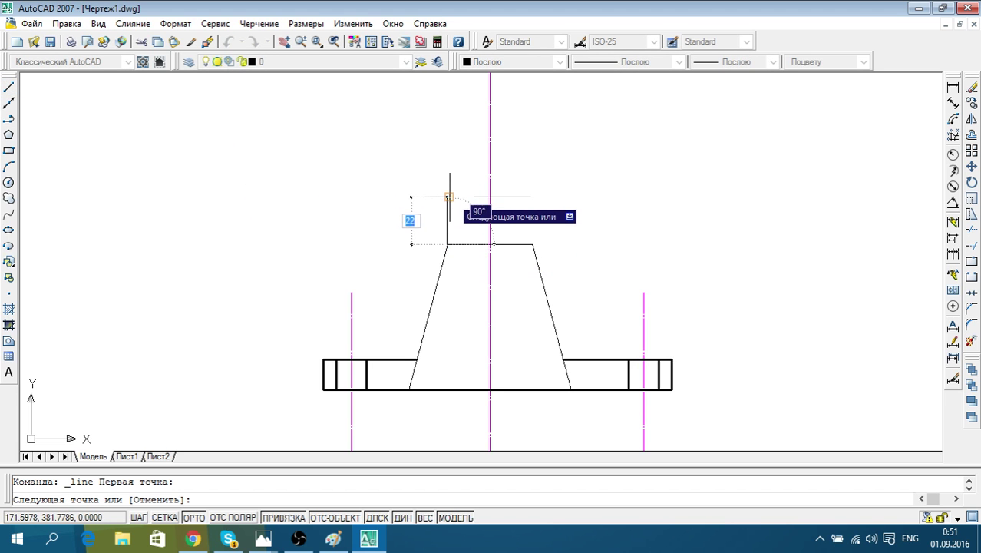
{"action": "left_click", "coordinate": [449, 197]}
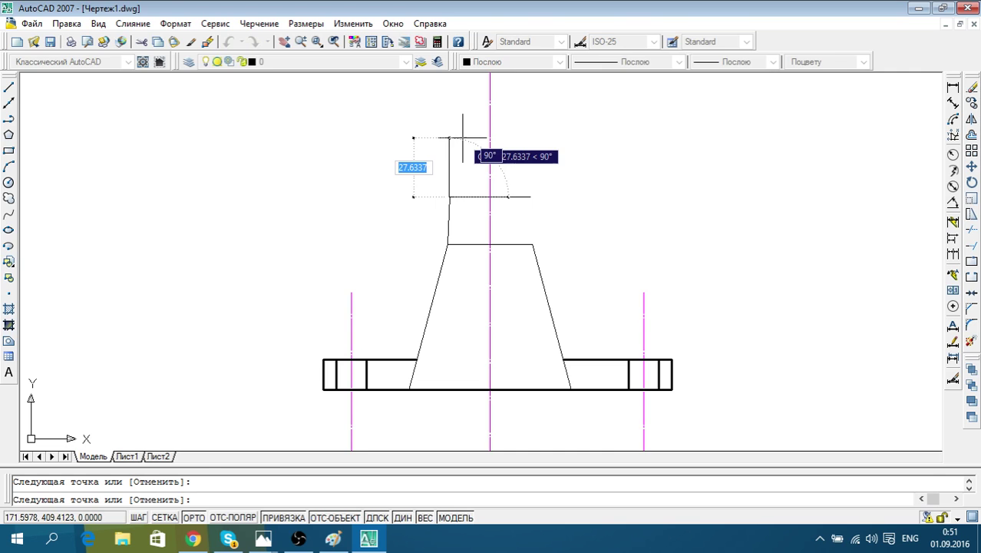
{"action": "key", "text": "Escape"}
{"action": "left_click", "coordinate": [449, 223]}
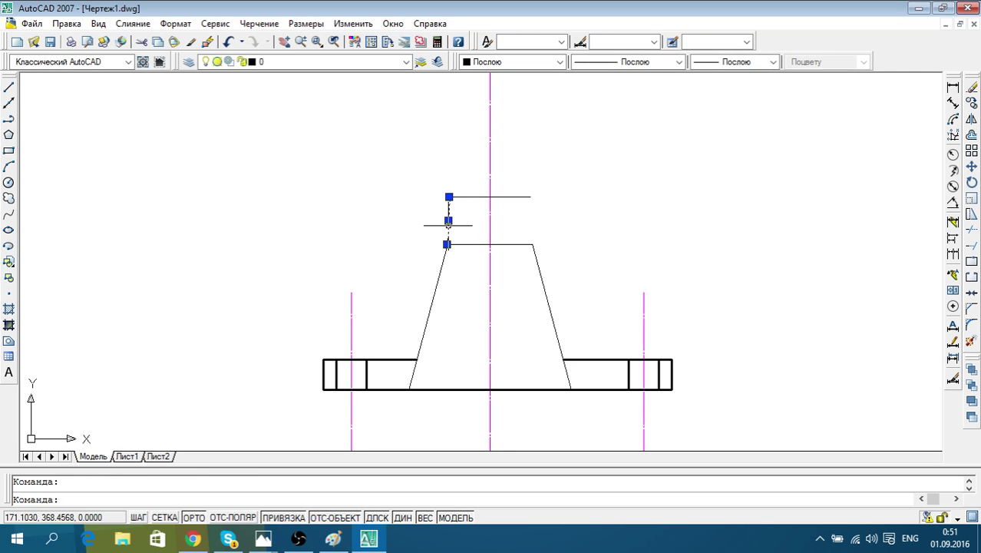
{"action": "key", "text": "Delete"}
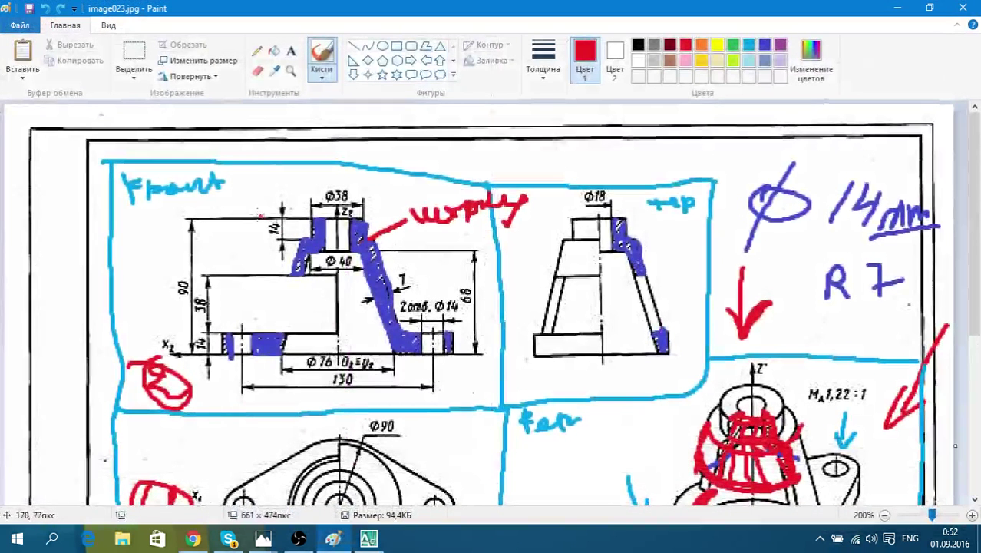
{"action": "left_click", "coordinate": [333, 538]}
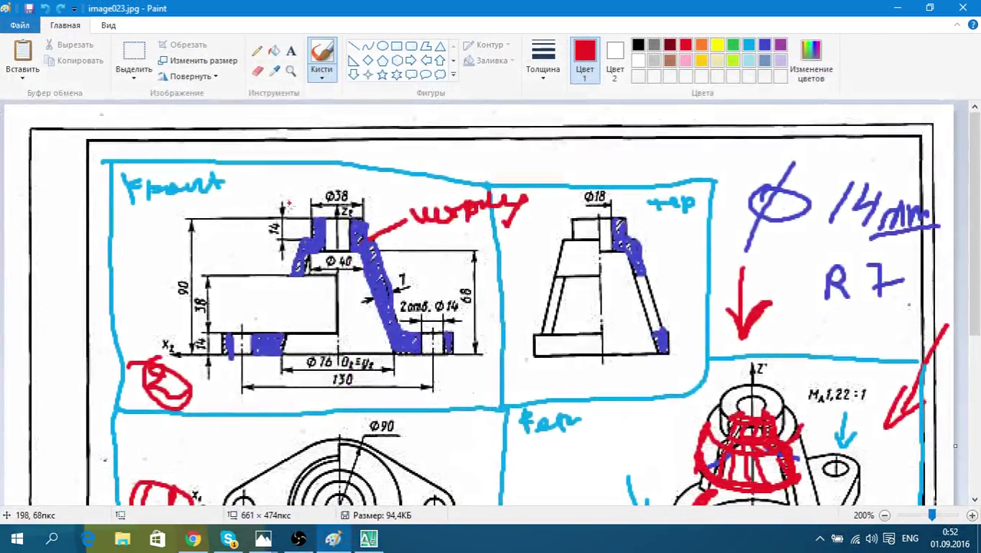
{"action": "left_click", "coordinate": [898, 7]}
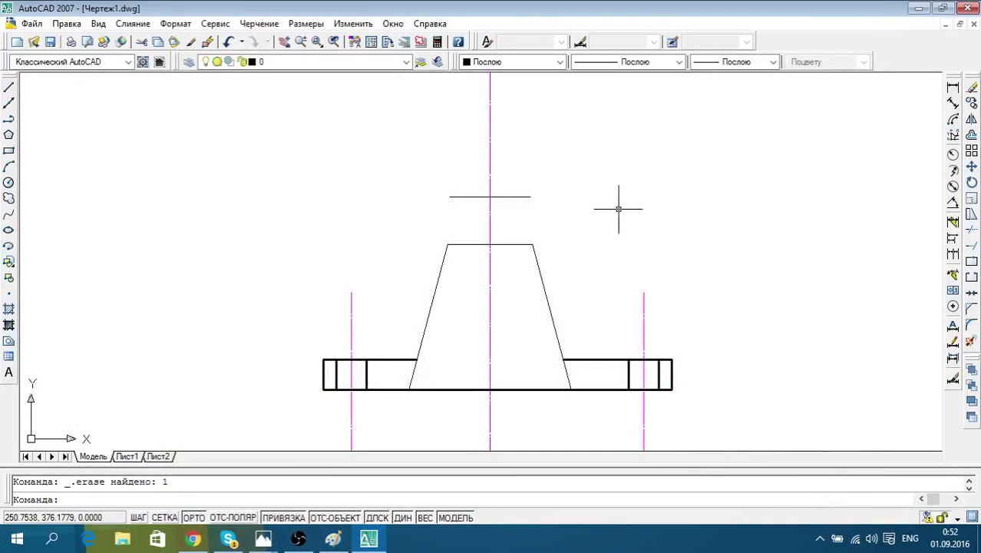
Draw a 14-unit line down from the 38-unit top line's left end, then check the Paint reference
{"action": "left_click", "coordinate": [9, 87]}
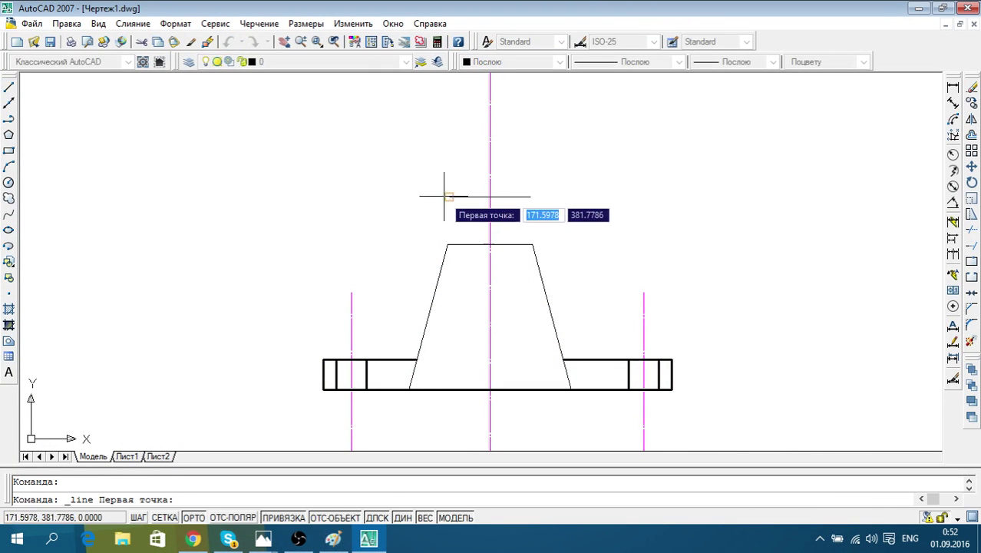
{"action": "left_click", "coordinate": [425, 231]}
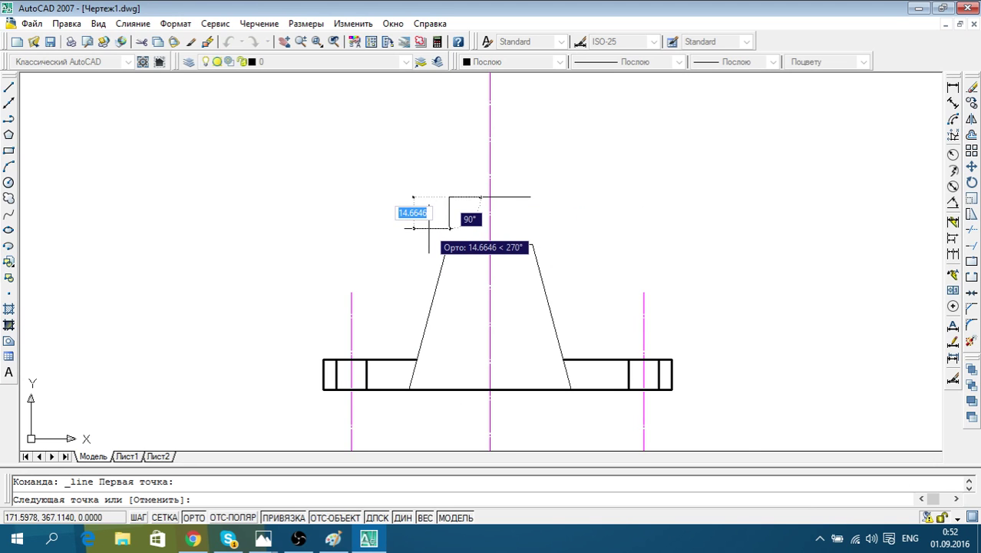
{"action": "type", "text": "14"}
{"action": "key", "text": "Return"}
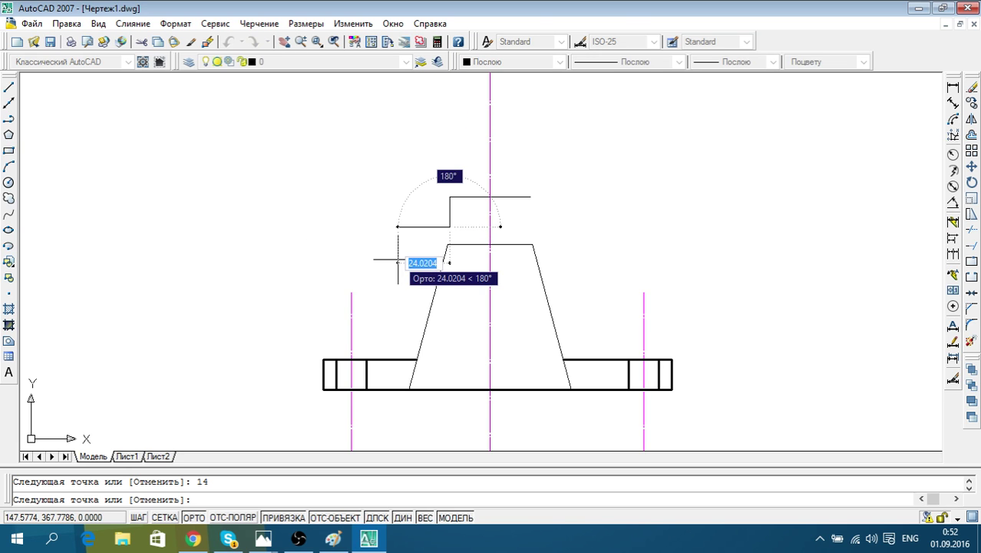
{"action": "key", "text": "Escape"}
{"action": "scroll", "coordinate": [460, 211], "scroll_direction": "up", "scroll_amount": 2}
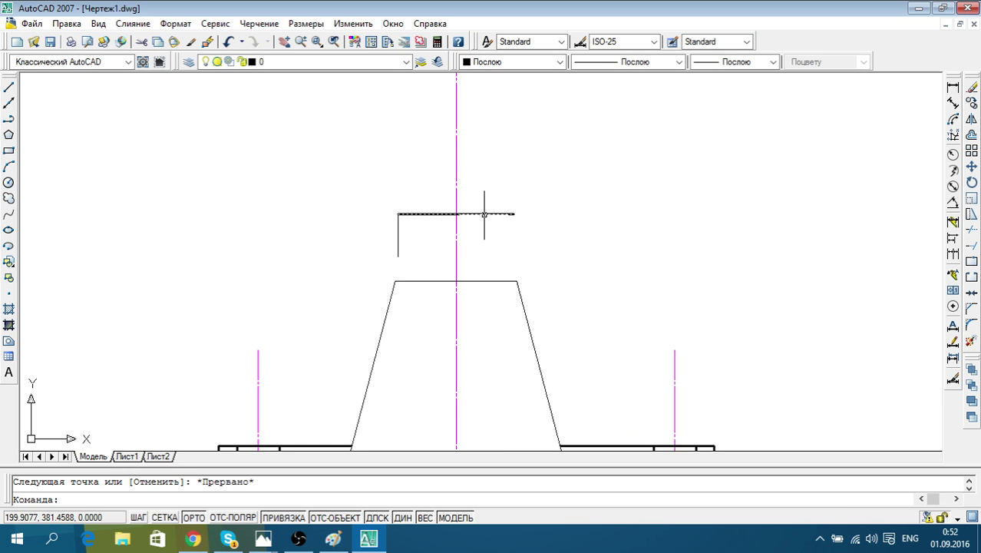
{"action": "left_click", "coordinate": [484, 215]}
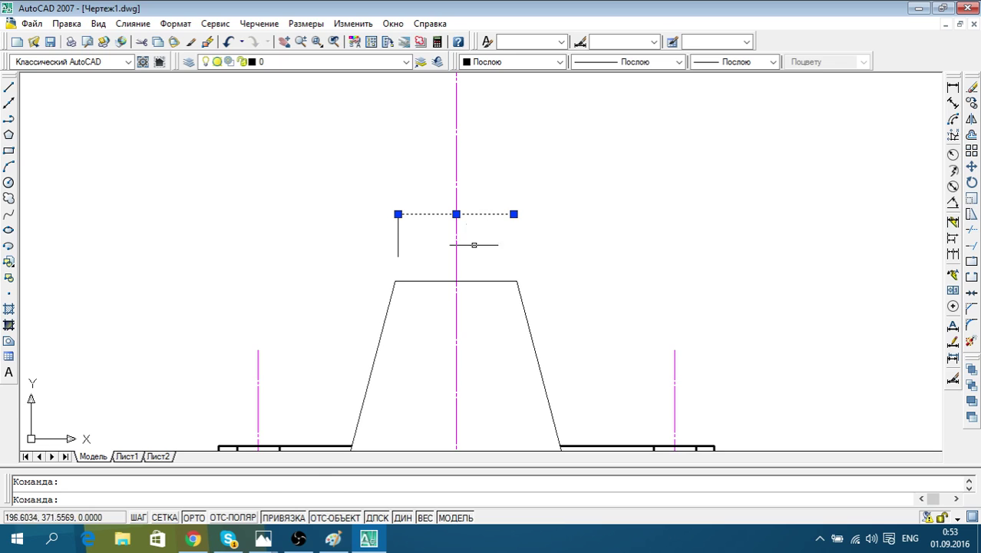
{"action": "left_click", "coordinate": [341, 537]}
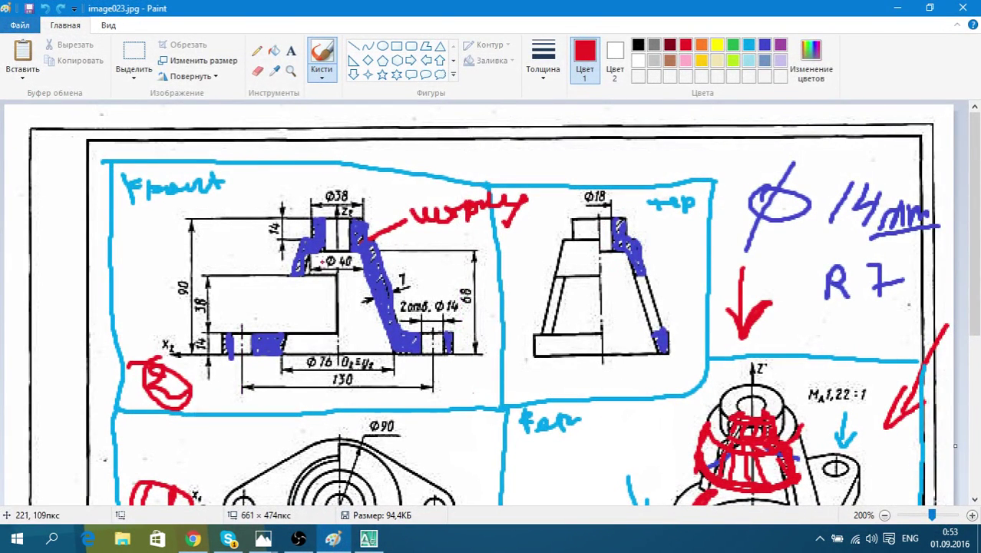
{"action": "left_click", "coordinate": [903, 11]}
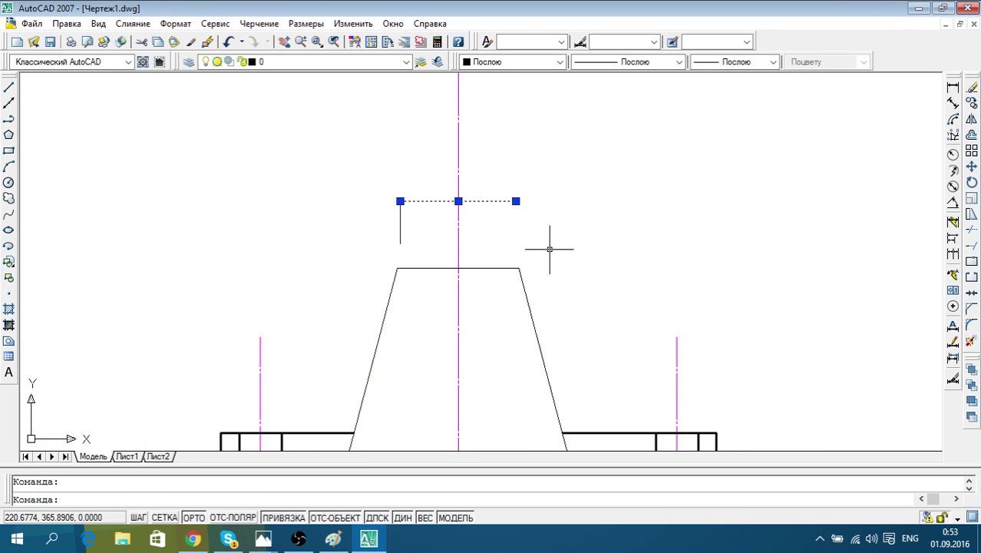
Draw a horizontal line left from the bottom of the 14-unit drop, then pan the view up
{"action": "left_click", "coordinate": [10, 87]}
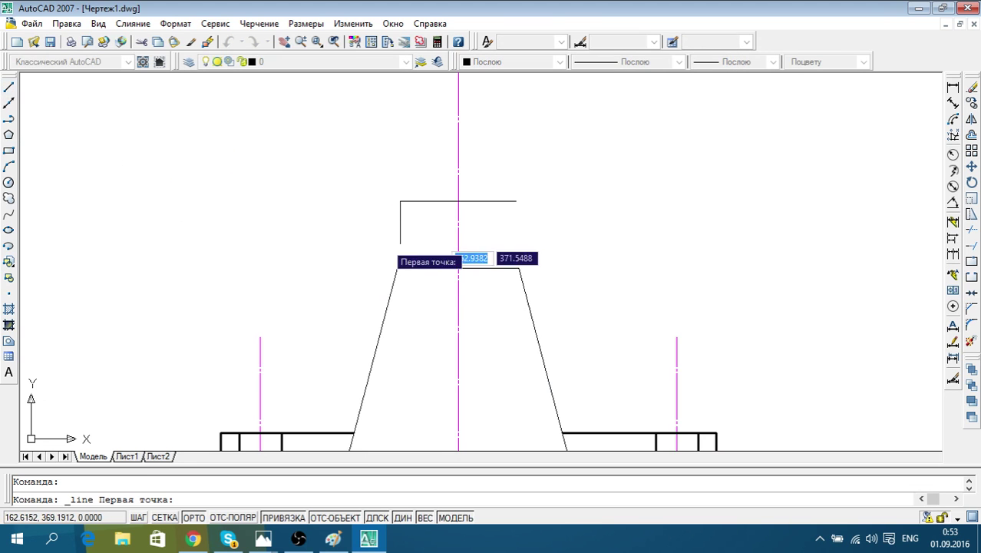
{"action": "left_click", "coordinate": [328, 243]}
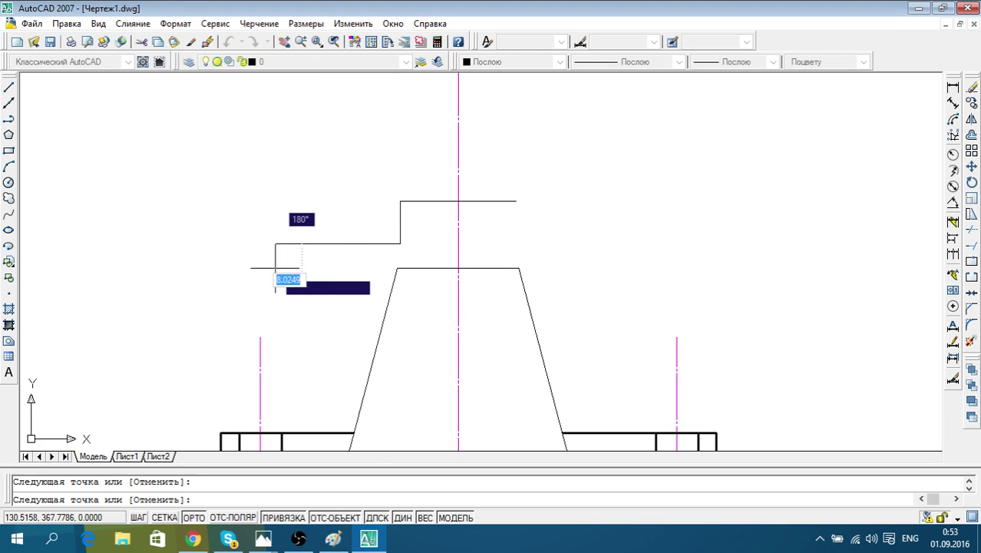
{"action": "left_click", "coordinate": [301, 270]}
{"action": "key", "text": "Escape"}
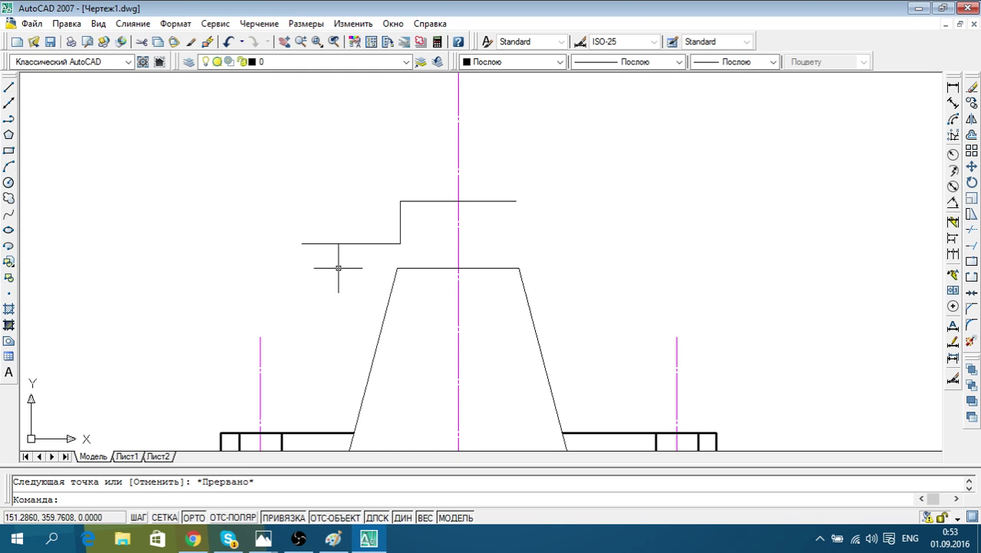
{"action": "middle_click_drag", "start_coordinate": [389, 284], "coordinate": [402, 224]}
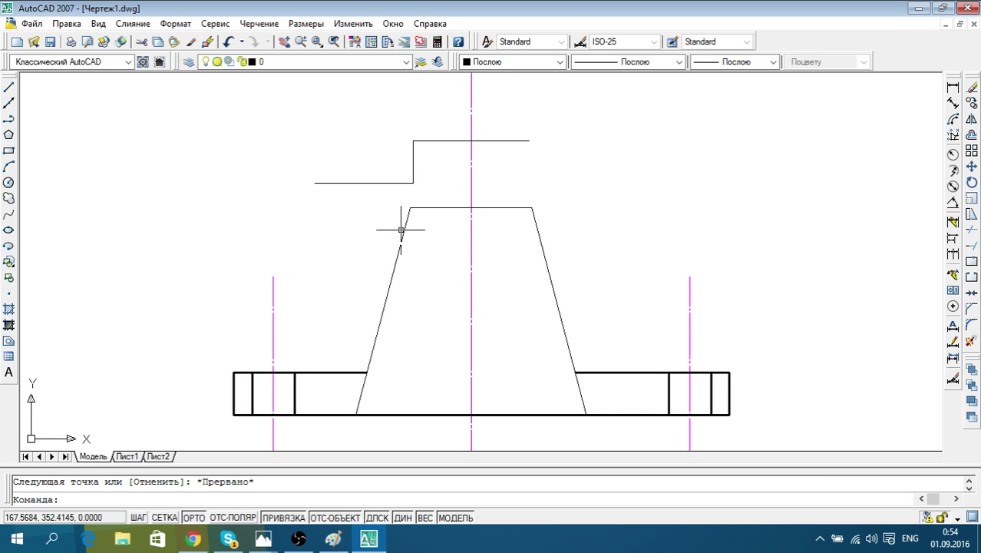
Draw an 18-unit horizontal line above the stepped profile
{"action": "left_click", "coordinate": [10, 87]}
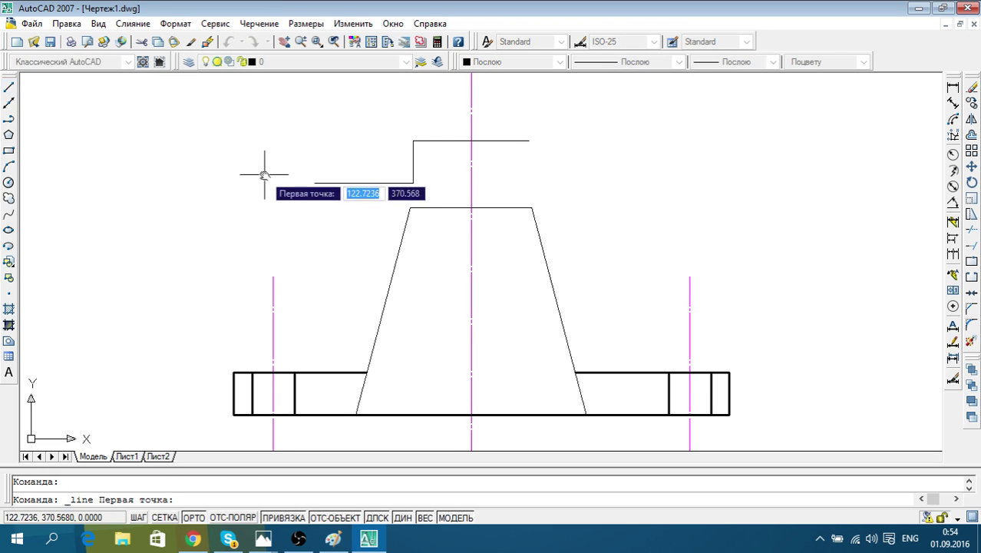
{"action": "middle_click_drag", "start_coordinate": [362, 78], "coordinate": [372, 167]}
{"action": "left_click", "coordinate": [372, 142]}
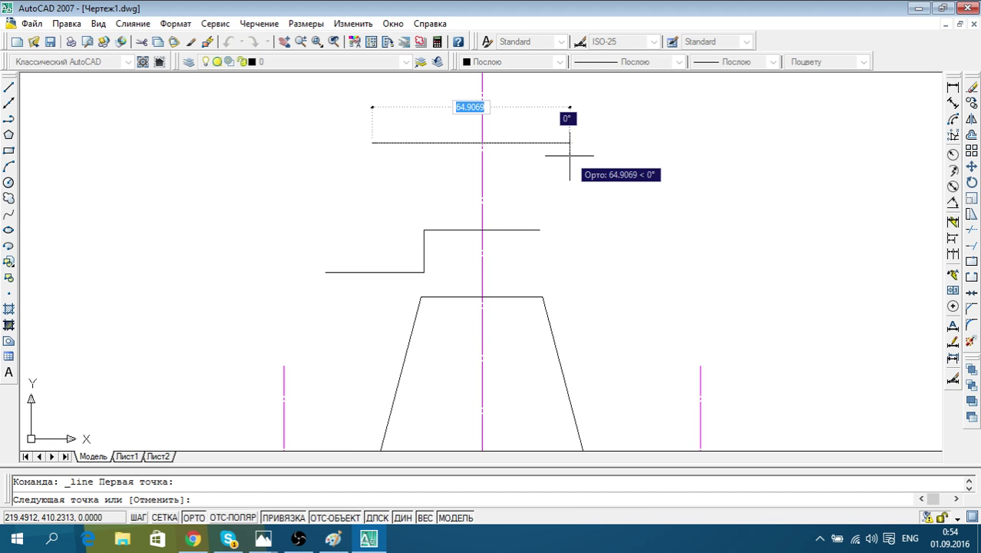
{"action": "type", "text": "18"}
{"action": "key", "text": "Return"}
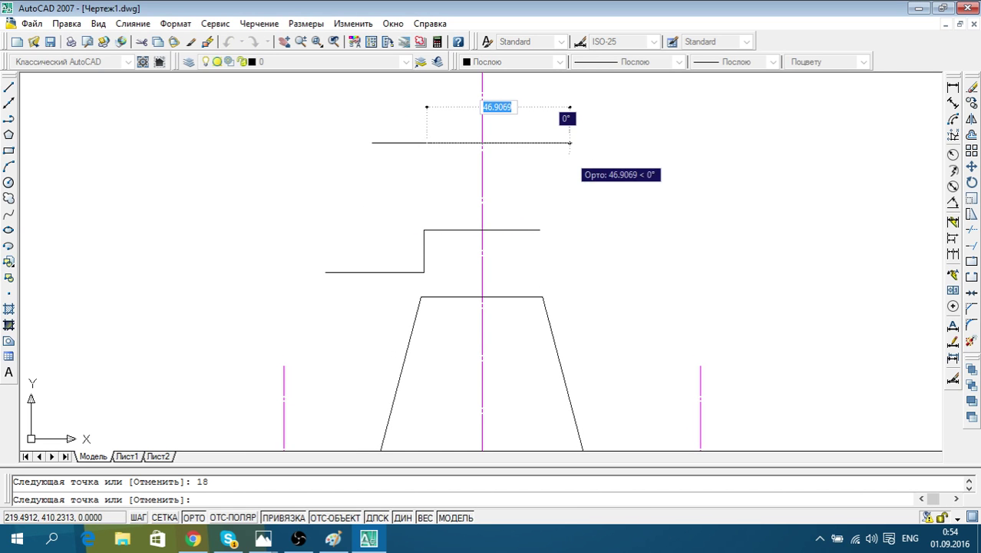
{"action": "key", "text": "Escape"}
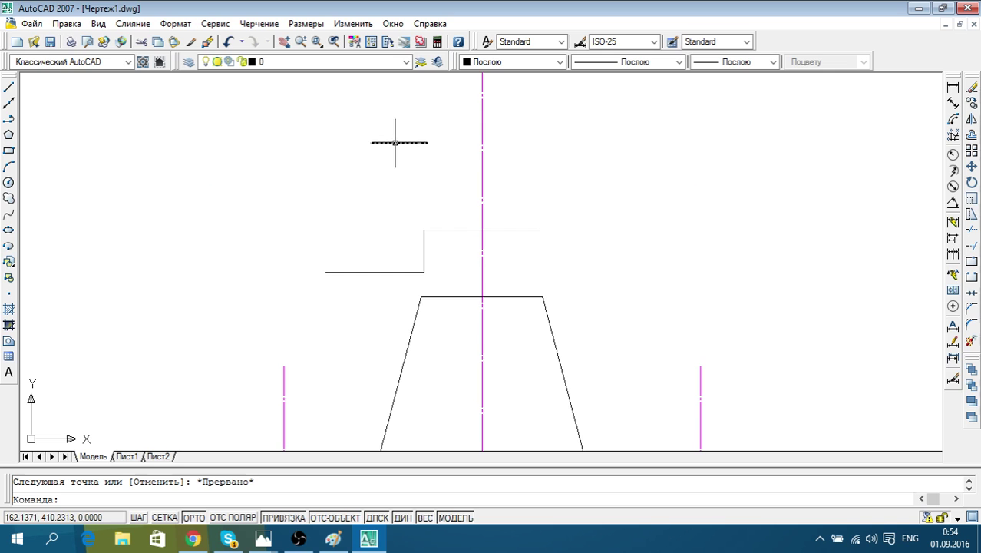
{"action": "left_click", "coordinate": [395, 142]}
Move the 18-unit segment into the top line's gap, centred on the centre line
{"action": "left_click", "coordinate": [971, 167]}
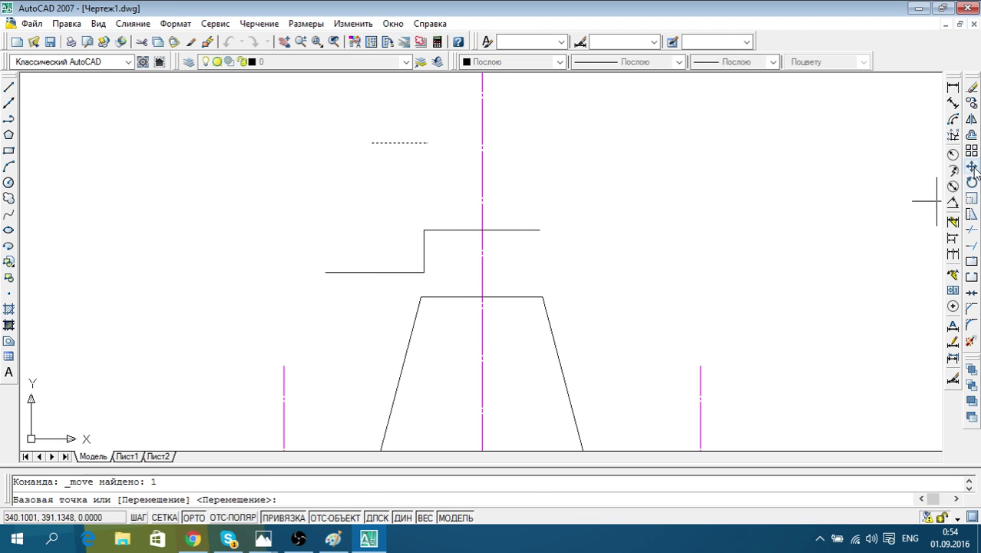
{"action": "left_click", "coordinate": [400, 142]}
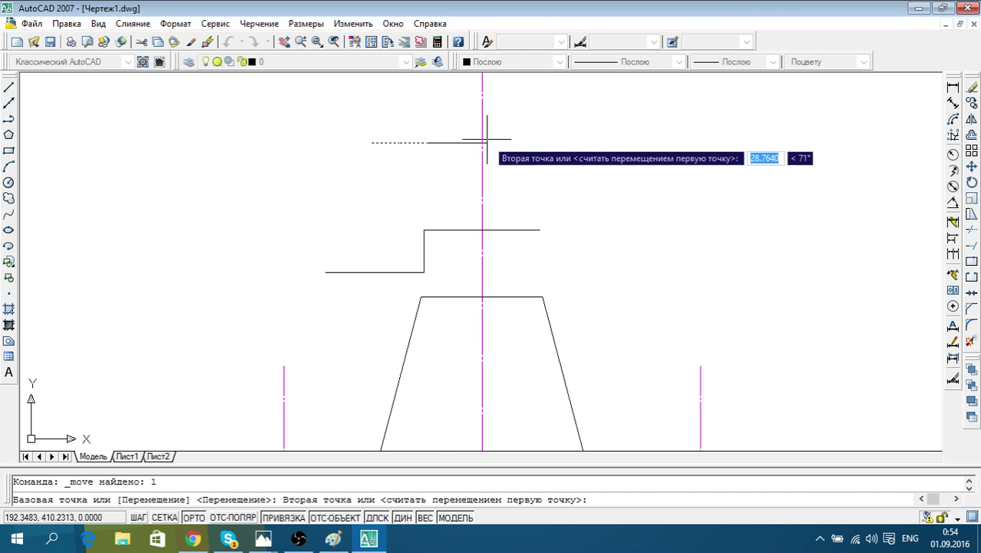
{"action": "scroll", "coordinate": [482, 122], "scroll_direction": "down", "scroll_amount": 5}
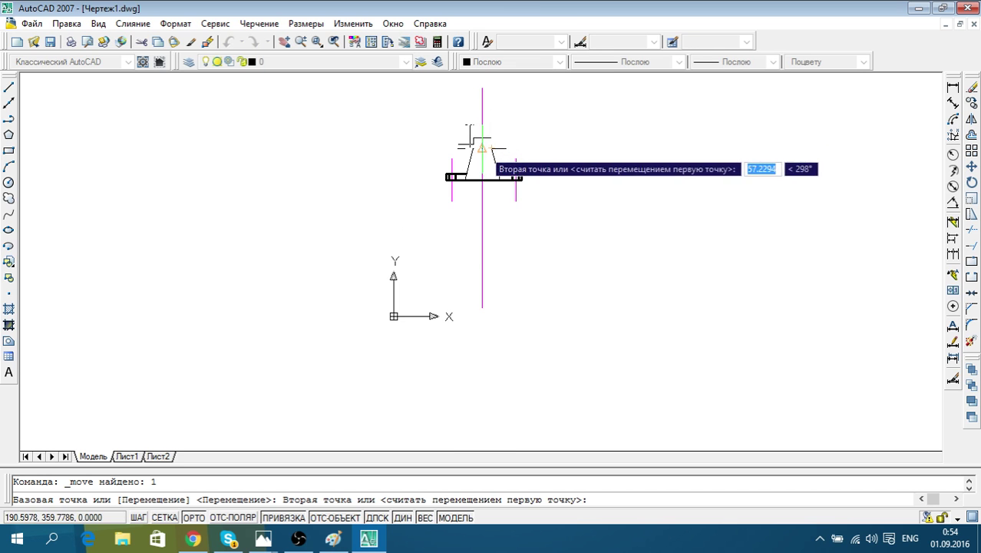
{"action": "scroll", "coordinate": [482, 147], "scroll_direction": "up", "scroll_amount": 4}
{"action": "scroll", "coordinate": [482, 151], "scroll_direction": "up", "scroll_amount": 4}
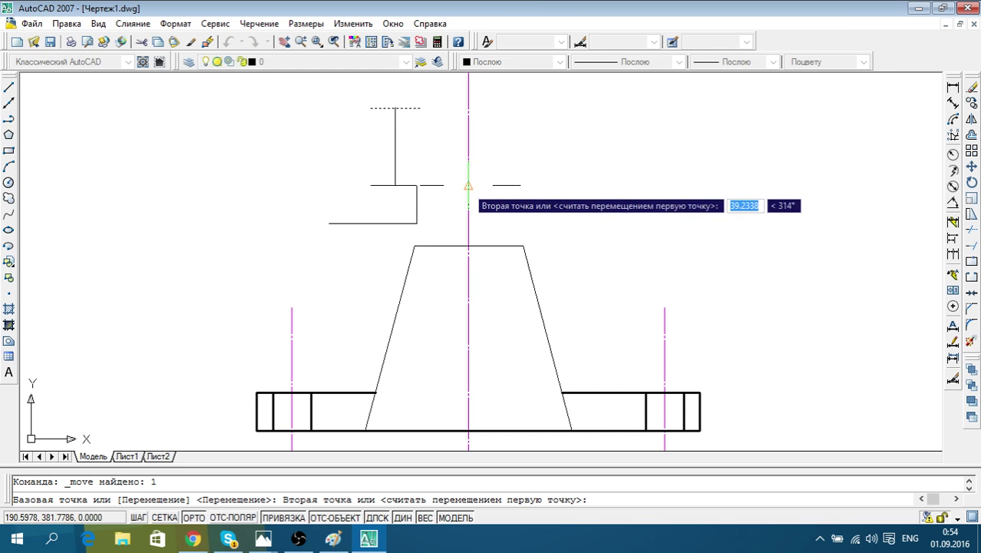
{"action": "left_click", "coordinate": [468, 185]}
Undo an accidental second move, leaving the short segment centred in the gap
{"action": "left_click", "coordinate": [476, 186]}
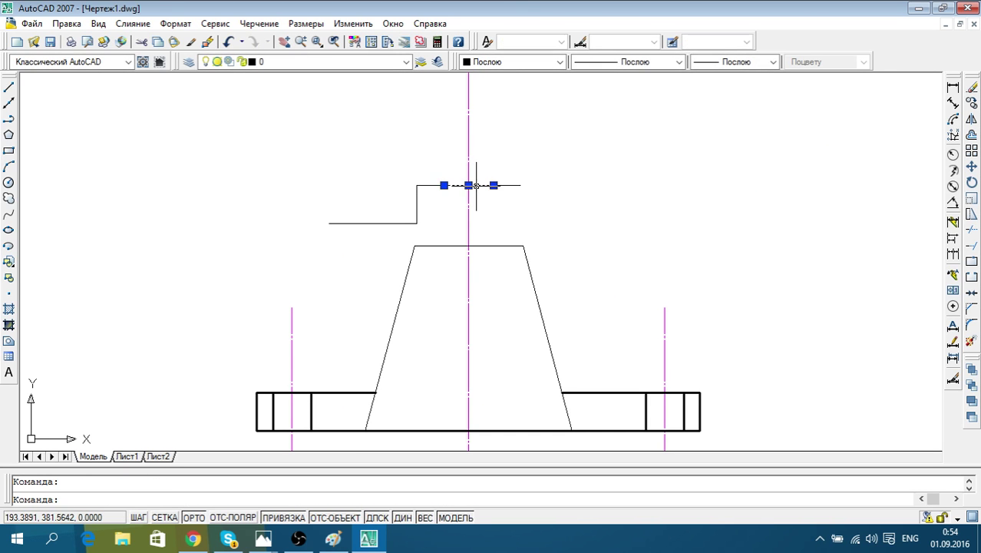
{"action": "left_click", "coordinate": [971, 166]}
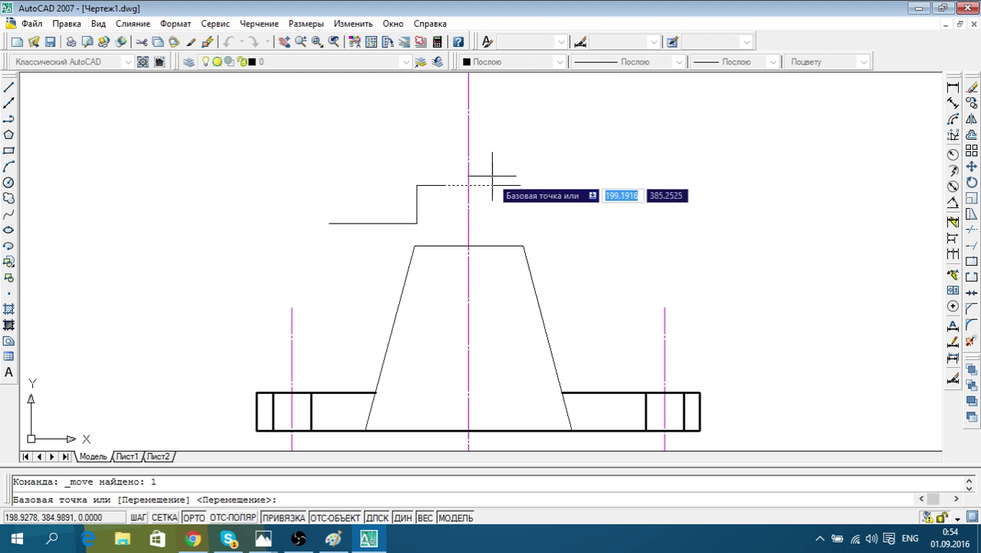
{"action": "left_click", "coordinate": [469, 185]}
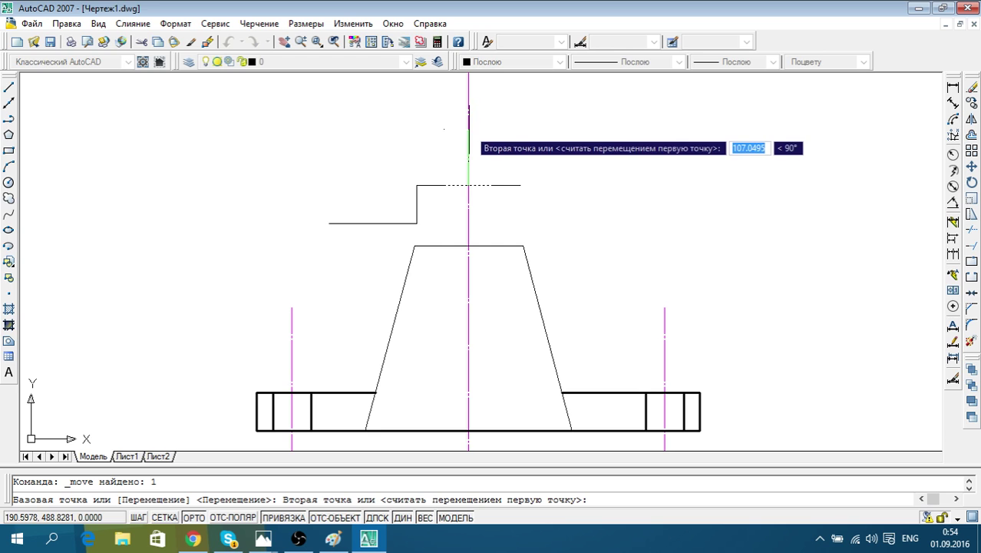
{"action": "key", "text": "Return"}
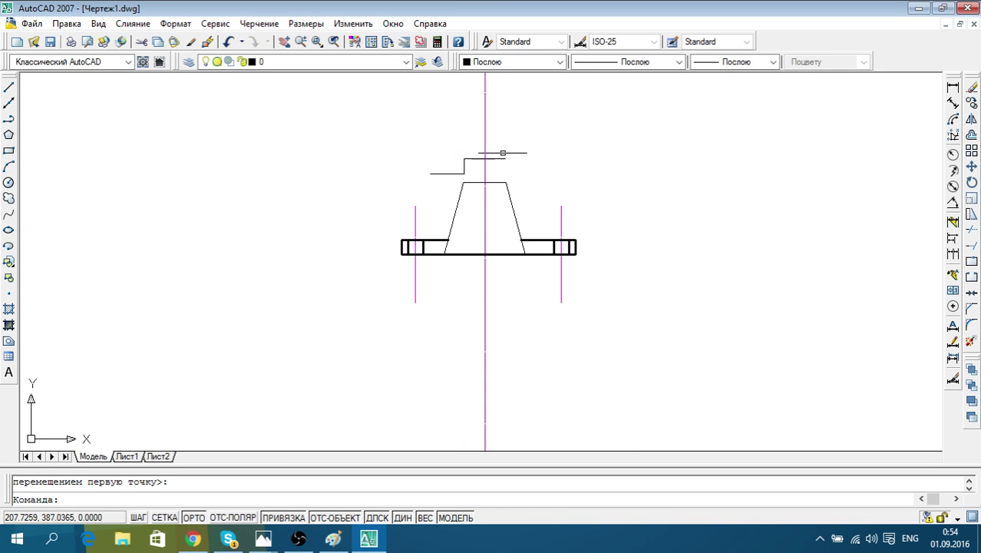
{"action": "scroll", "coordinate": [504, 153], "scroll_direction": "down", "scroll_amount": 4}
{"action": "key", "text": "ctrl+z"}
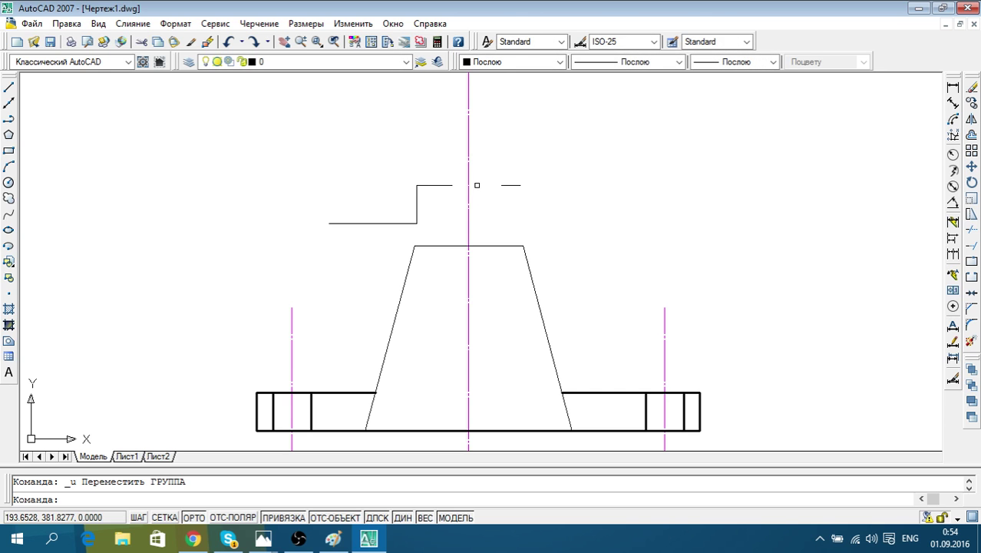
{"action": "left_click", "coordinate": [477, 185]}
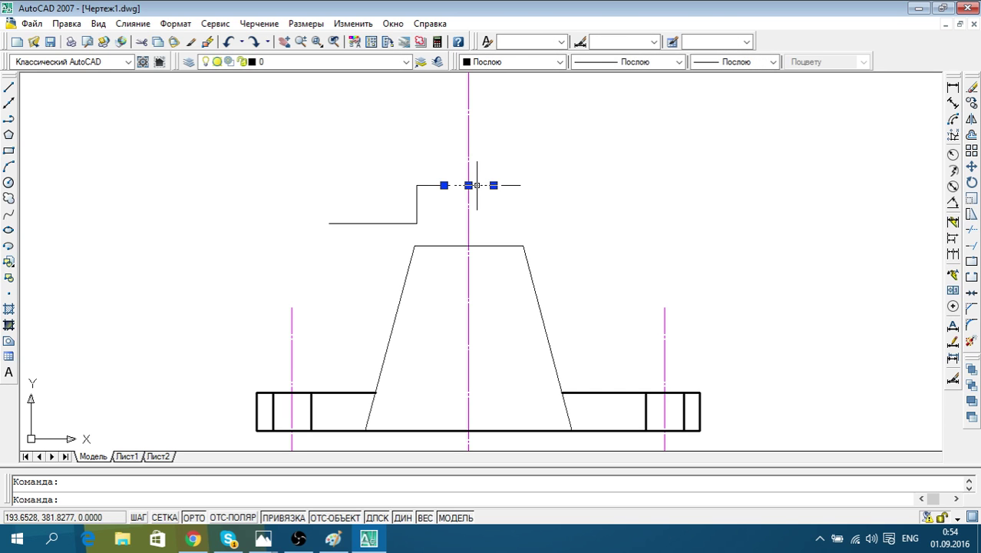
Draw the neck's left and right vertical sides down from the top line
{"action": "left_click", "coordinate": [9, 87]}
{"action": "middle_click_drag", "start_coordinate": [468, 188], "coordinate": [460, 163]}
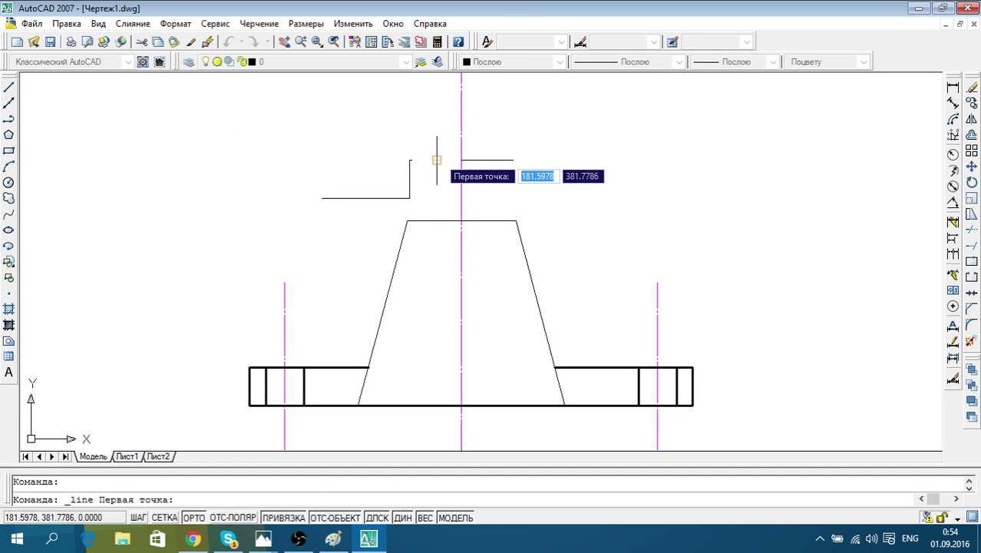
{"action": "left_click", "coordinate": [437, 160]}
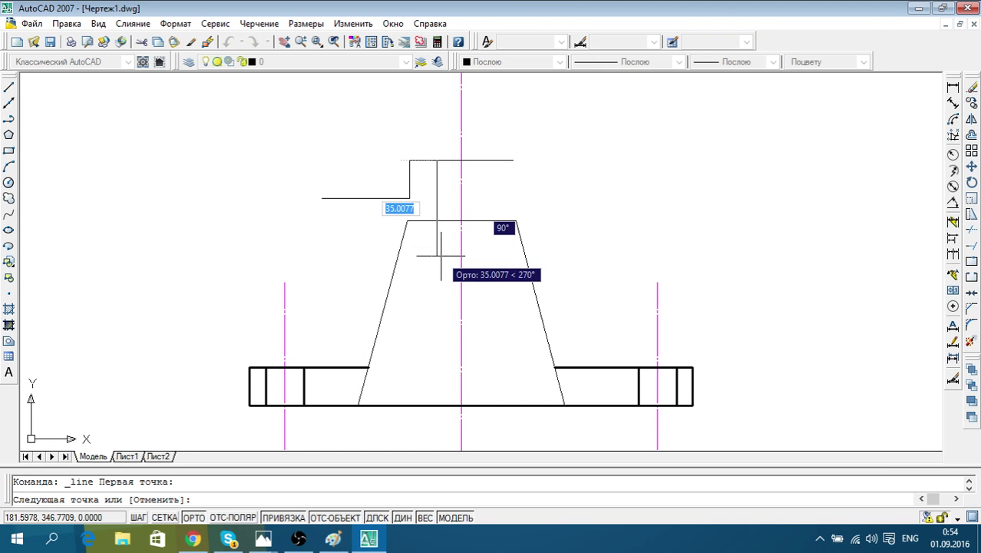
{"action": "left_click", "coordinate": [437, 220]}
{"action": "key", "text": "Escape"}
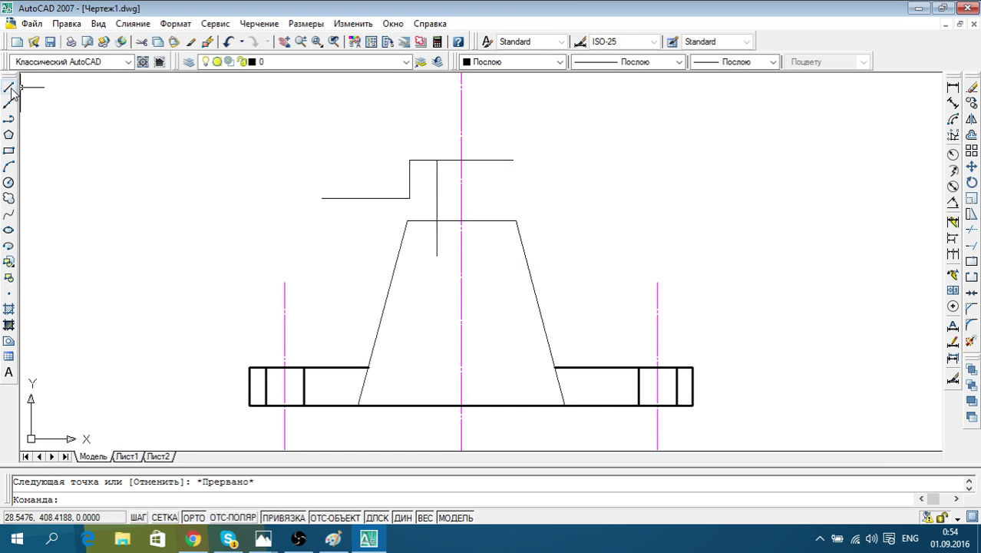
{"action": "left_click", "coordinate": [9, 86]}
{"action": "left_click", "coordinate": [487, 159]}
{"action": "left_click", "coordinate": [487, 269]}
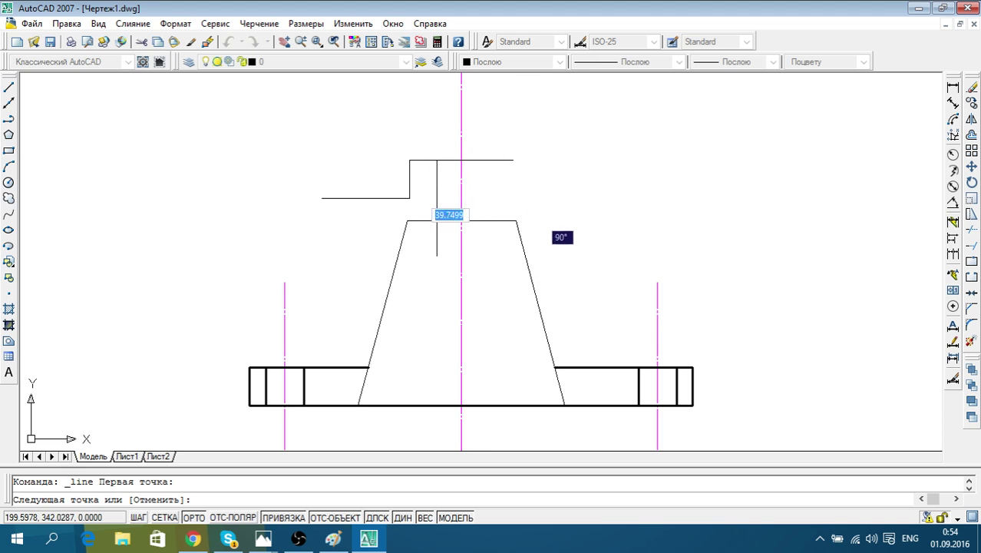
{"action": "key", "text": "Escape"}
Grip-stretch both neck verticals so they end exactly at the boss top
{"action": "scroll", "coordinate": [445, 241], "scroll_direction": "up", "scroll_amount": 2}
{"action": "left_click", "coordinate": [442, 241]}
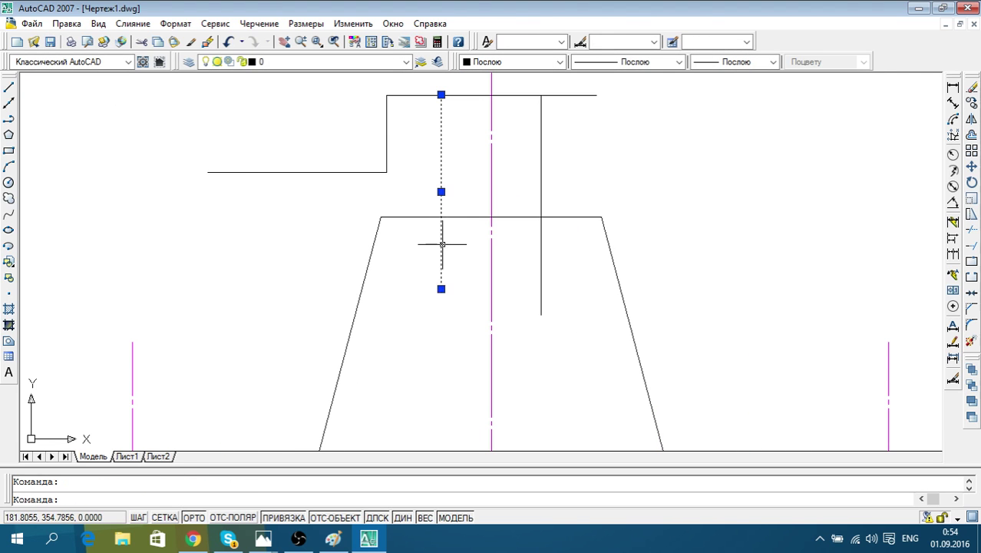
{"action": "left_click", "coordinate": [441, 287]}
{"action": "left_click", "coordinate": [440, 217]}
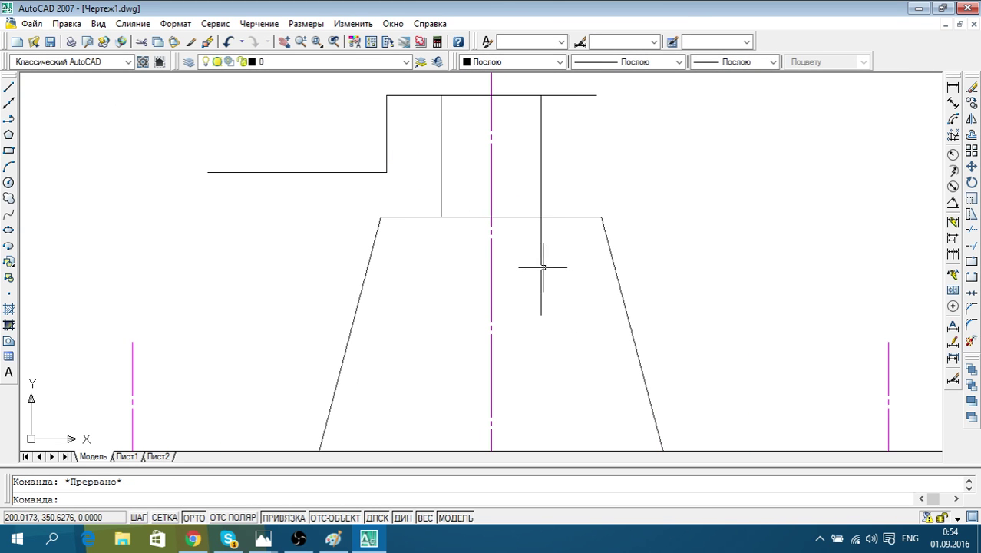
{"action": "left_click", "coordinate": [541, 270]}
{"action": "left_click", "coordinate": [541, 314]}
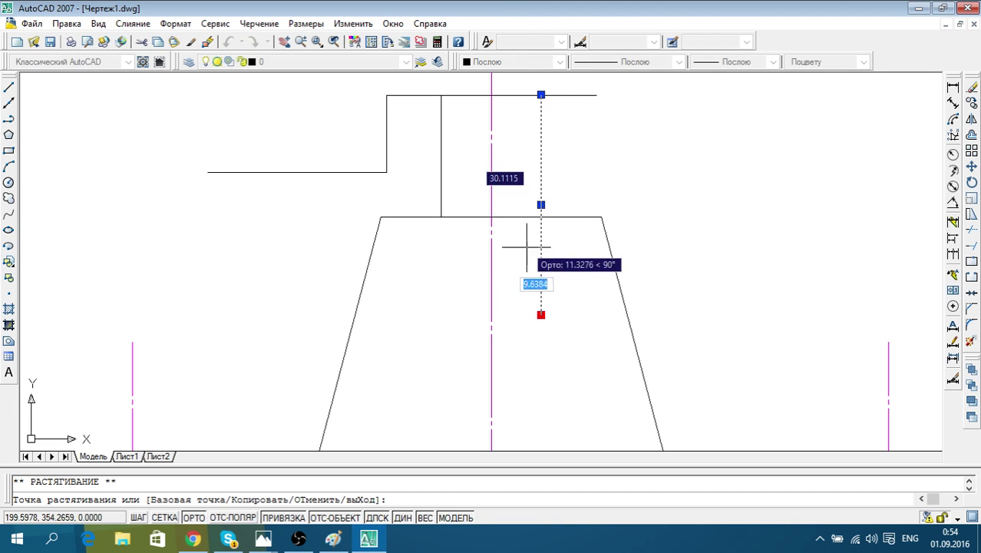
{"action": "left_click", "coordinate": [541, 216]}
{"action": "key", "text": "Escape"}
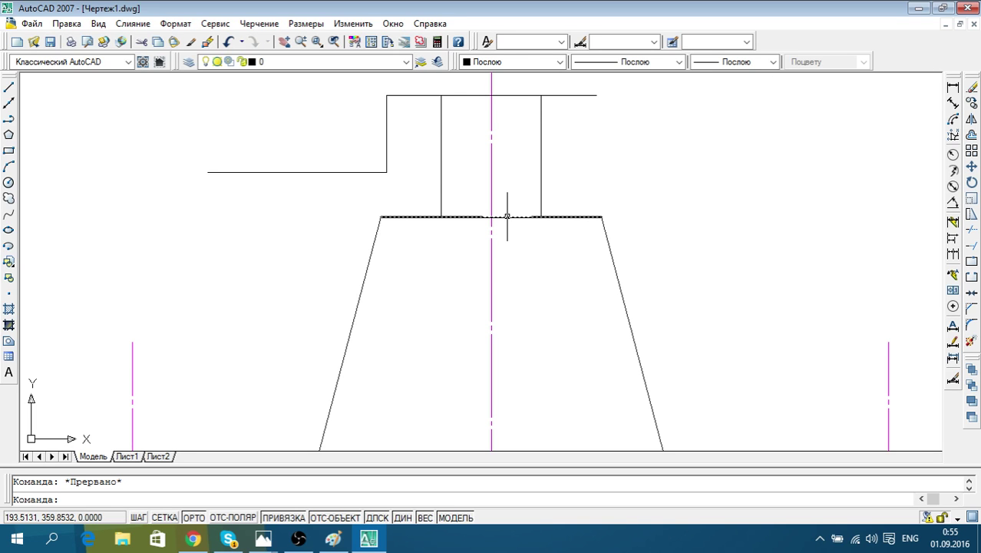
Replace the boss's top line with two short shoulders from its corners to the neck verticals
{"action": "left_click", "coordinate": [507, 217]}
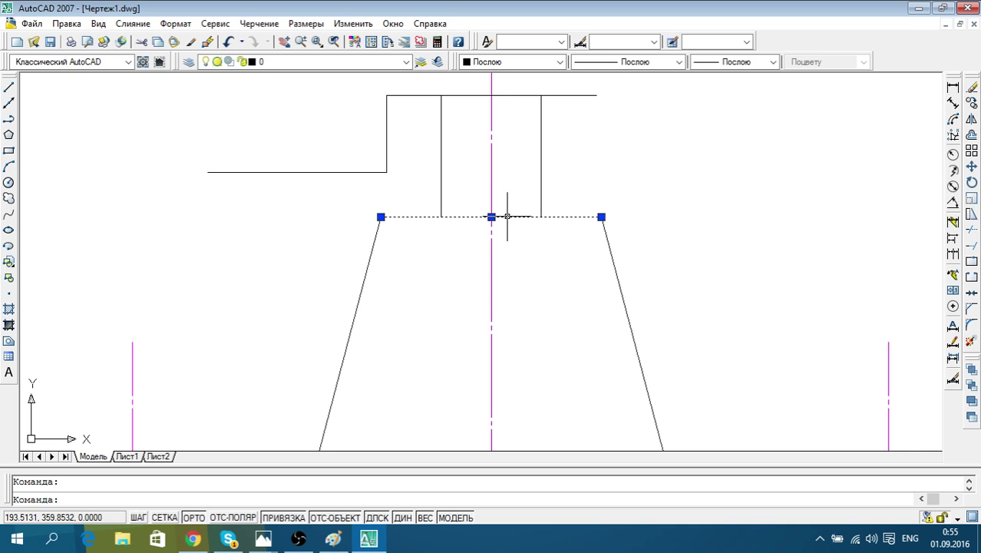
{"action": "key", "text": "Delete"}
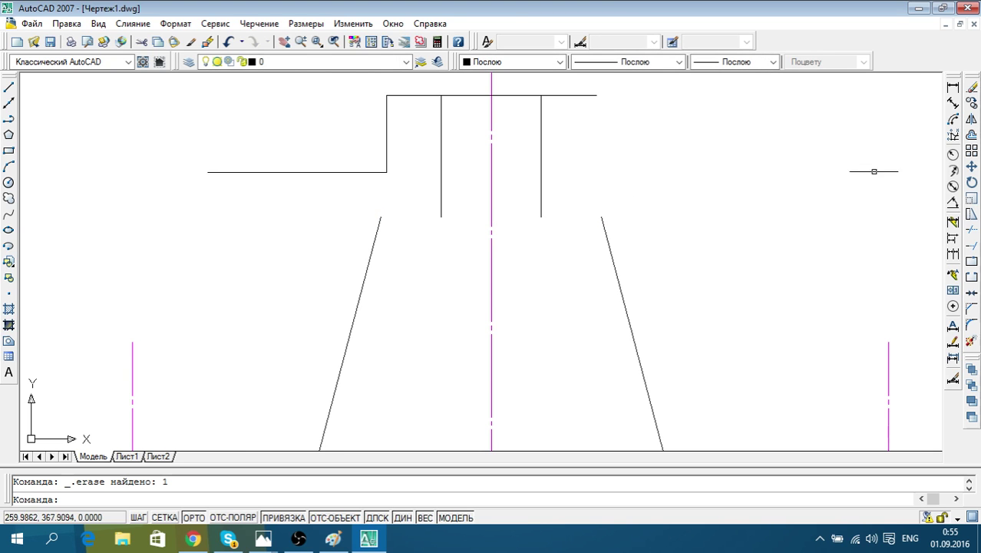
{"action": "left_click", "coordinate": [10, 87]}
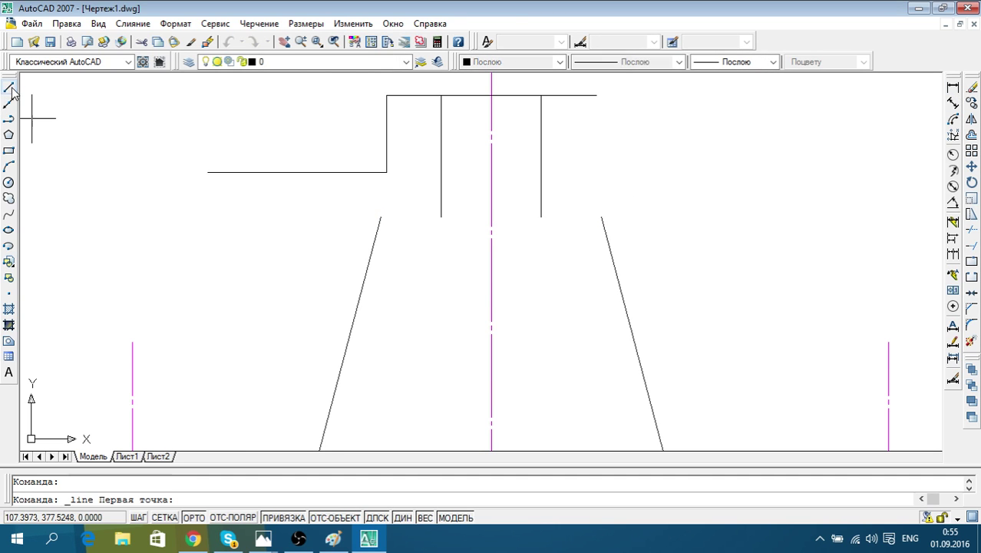
{"action": "left_click", "coordinate": [381, 217]}
{"action": "left_click", "coordinate": [441, 217]}
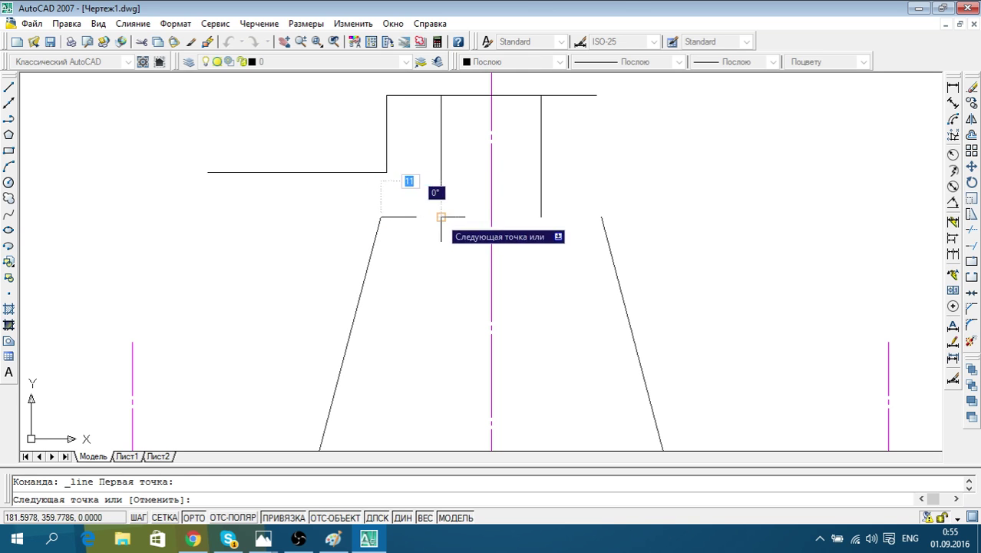
{"action": "key", "text": "Escape"}
{"action": "left_click", "coordinate": [10, 87]}
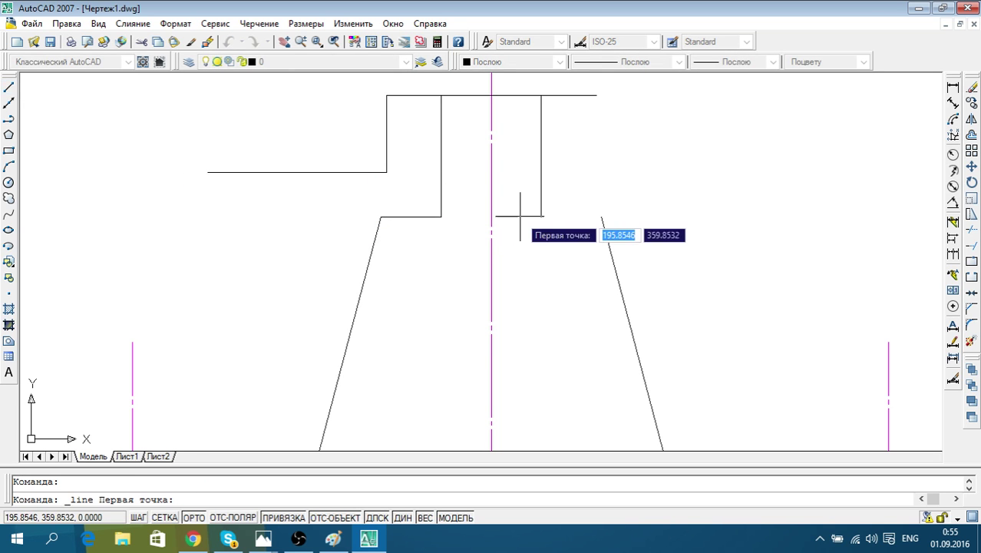
{"action": "left_click", "coordinate": [541, 217]}
{"action": "left_click", "coordinate": [601, 217]}
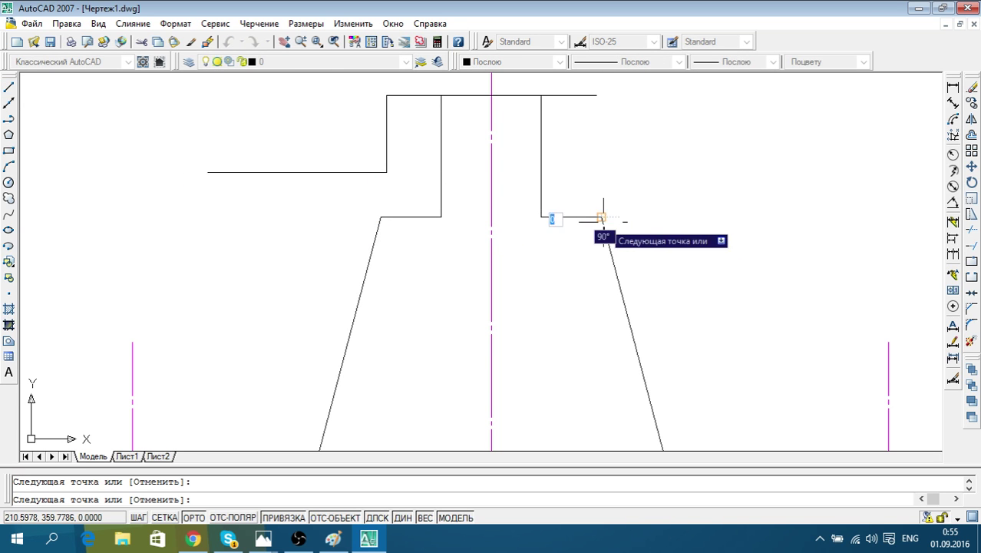
{"action": "key", "text": "Escape"}
{"action": "scroll", "coordinate": [683, 215], "scroll_direction": "down", "scroll_amount": 2}
{"action": "scroll", "coordinate": [706, 241], "scroll_direction": "down", "scroll_amount": 2}
{"action": "scroll", "coordinate": [706, 241], "scroll_direction": "down", "scroll_amount": 2}
Centre the part in view and draw a 1-unit line left of it
{"action": "scroll", "coordinate": [498, 260], "scroll_direction": "up", "scroll_amount": 3}
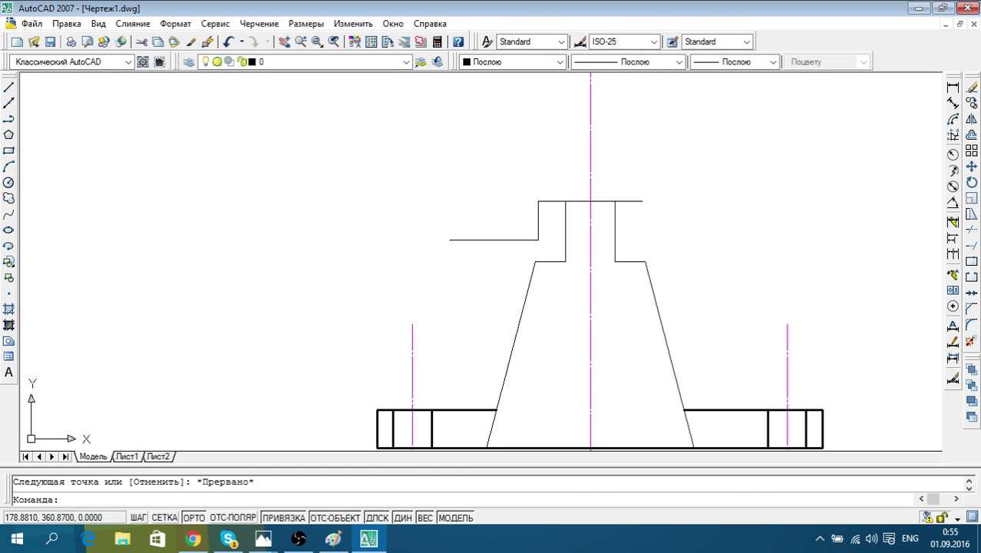
{"action": "middle_click_drag", "start_coordinate": [506, 277], "coordinate": [506, 211]}
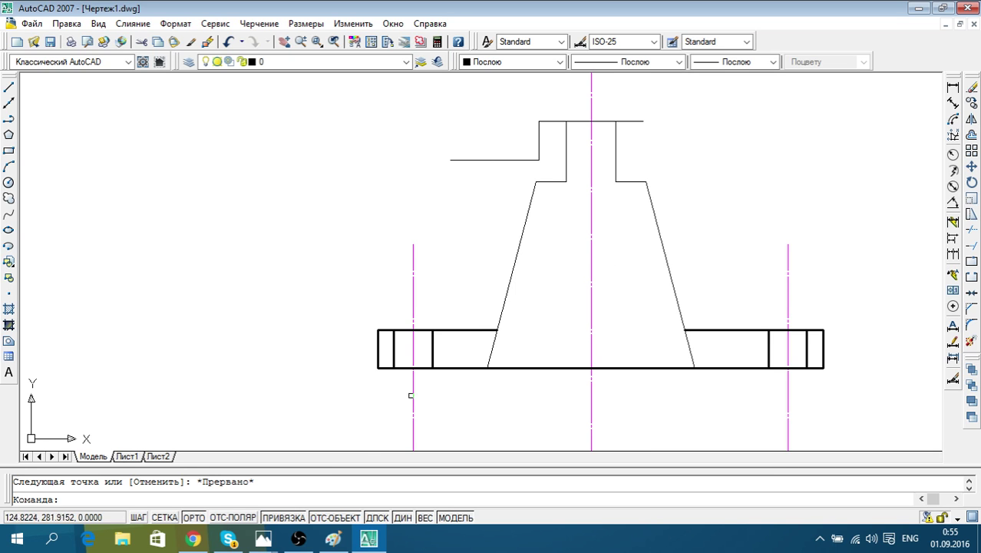
{"action": "middle_click_drag", "start_coordinate": [527, 382], "coordinate": [465, 376]}
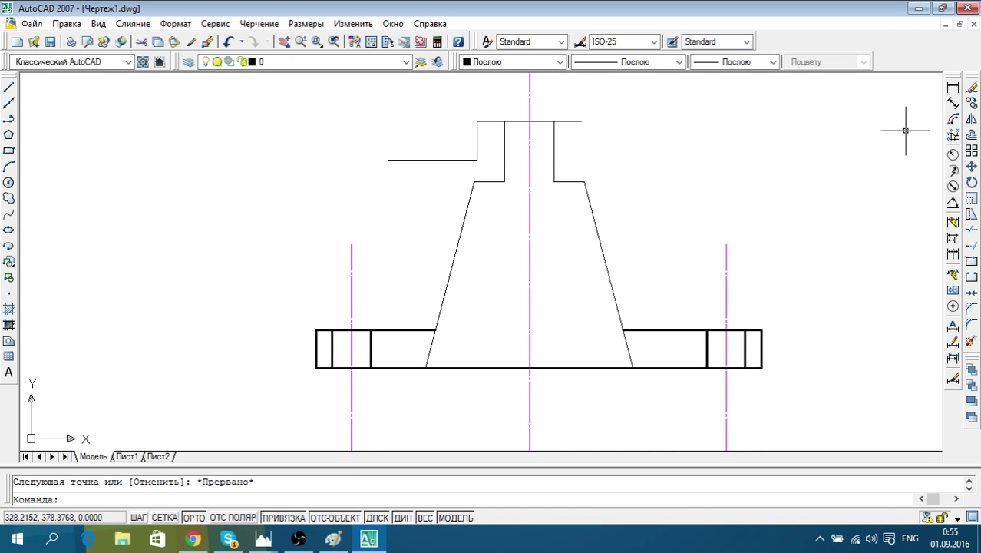
{"action": "left_click", "coordinate": [10, 87]}
{"action": "left_click", "coordinate": [247, 203]}
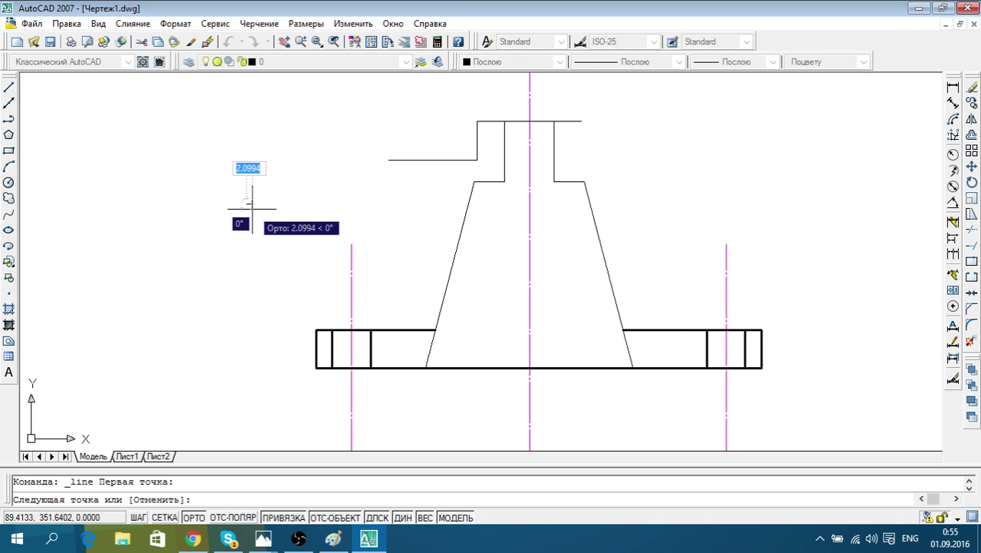
{"action": "type", "text": "1"}
{"action": "key", "text": "Return"}
{"action": "key", "text": "Escape"}
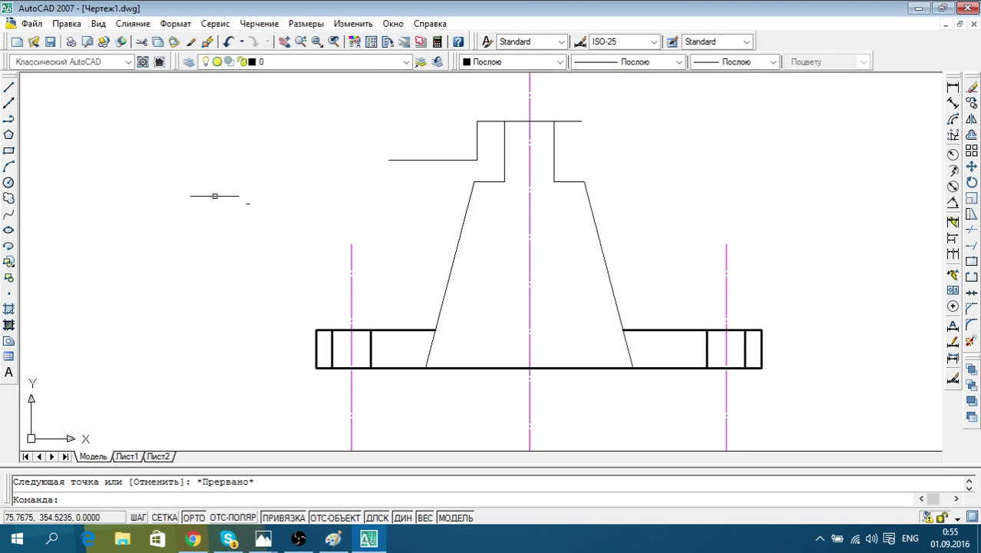
Window-select the stray short line left of the boss and delete it
{"action": "scroll", "coordinate": [213, 201], "scroll_direction": "up", "scroll_amount": 3}
{"action": "left_click", "coordinate": [436, 267]}
{"action": "left_click", "coordinate": [228, 166]}
{"action": "key", "text": "Delete"}
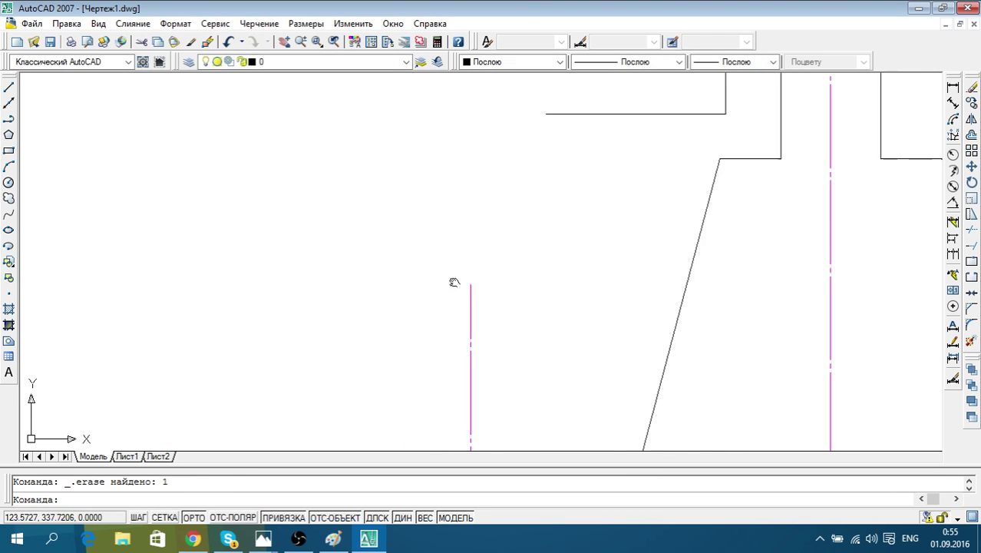
{"action": "scroll", "coordinate": [269, 263], "scroll_direction": "down", "scroll_amount": 2}
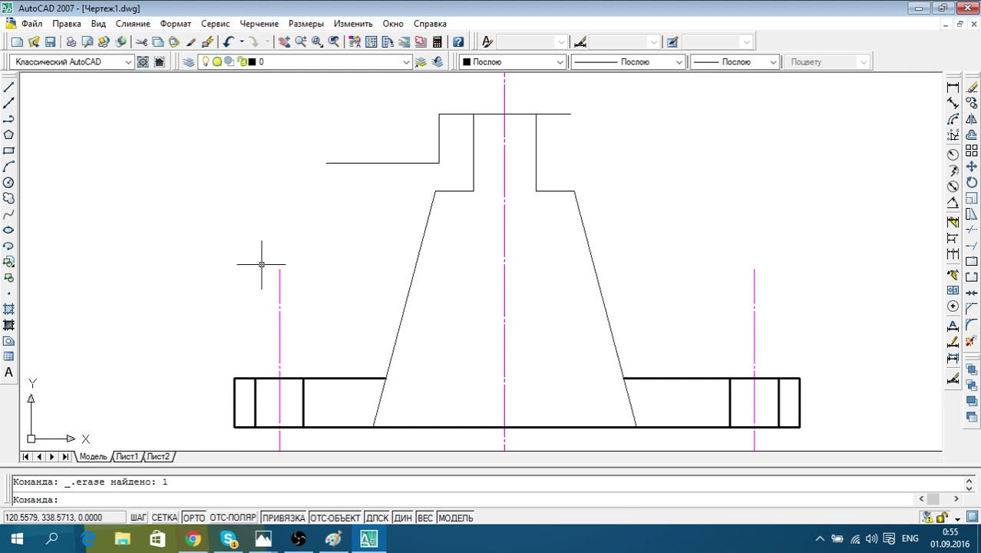
Pan toward the neck, cancel an unfinished line, and pan back to the whole part
{"action": "middle_click_drag", "start_coordinate": [470, 189], "coordinate": [470, 221]}
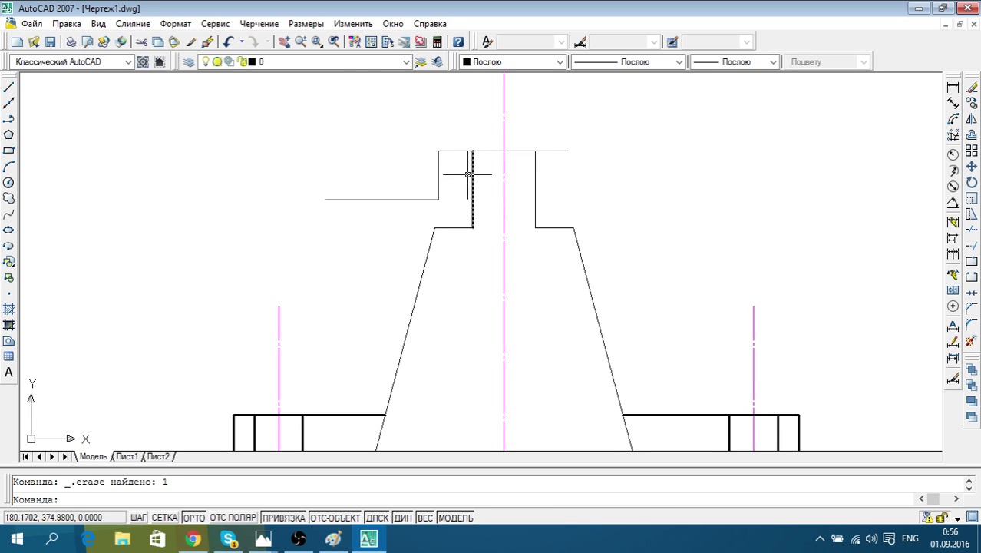
{"action": "middle_click_drag", "start_coordinate": [596, 158], "coordinate": [599, 201]}
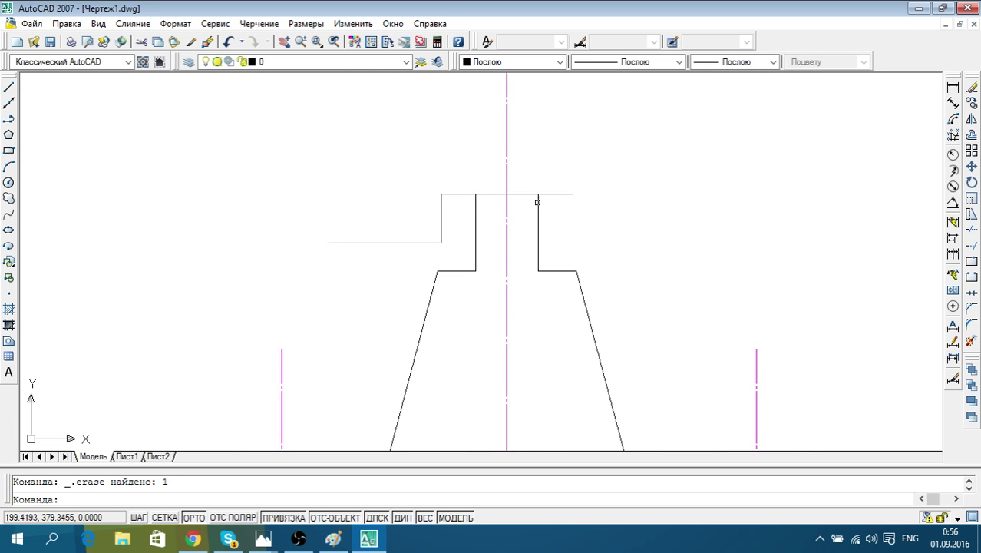
{"action": "left_click", "coordinate": [9, 90]}
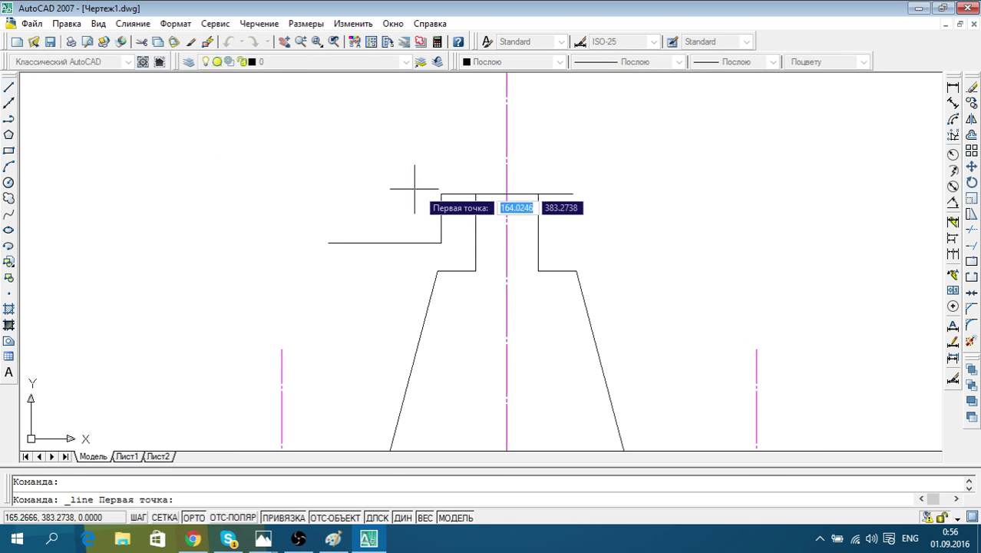
{"action": "left_click", "coordinate": [465, 193]}
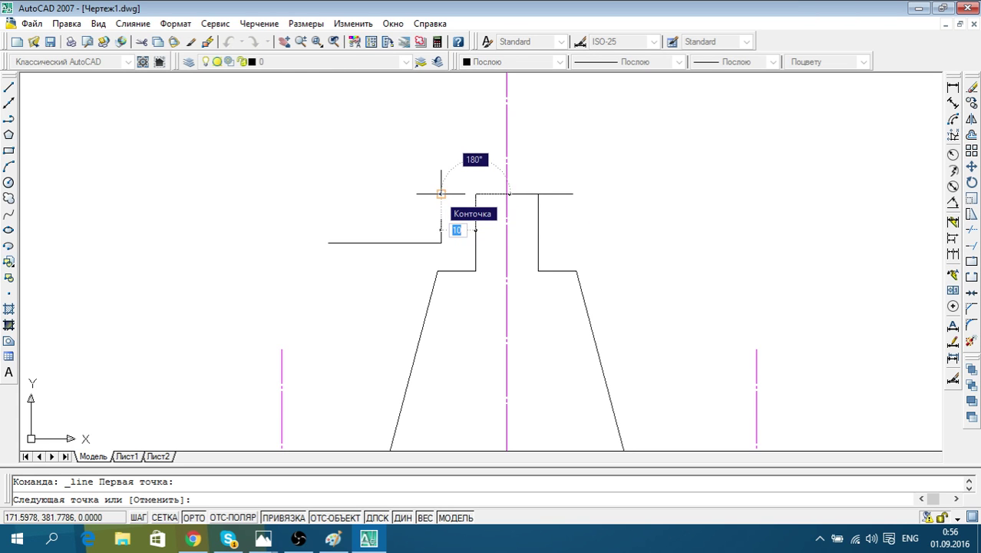
{"action": "key", "text": "Escape"}
{"action": "middle_click_drag", "start_coordinate": [555, 251], "coordinate": [604, 180]}
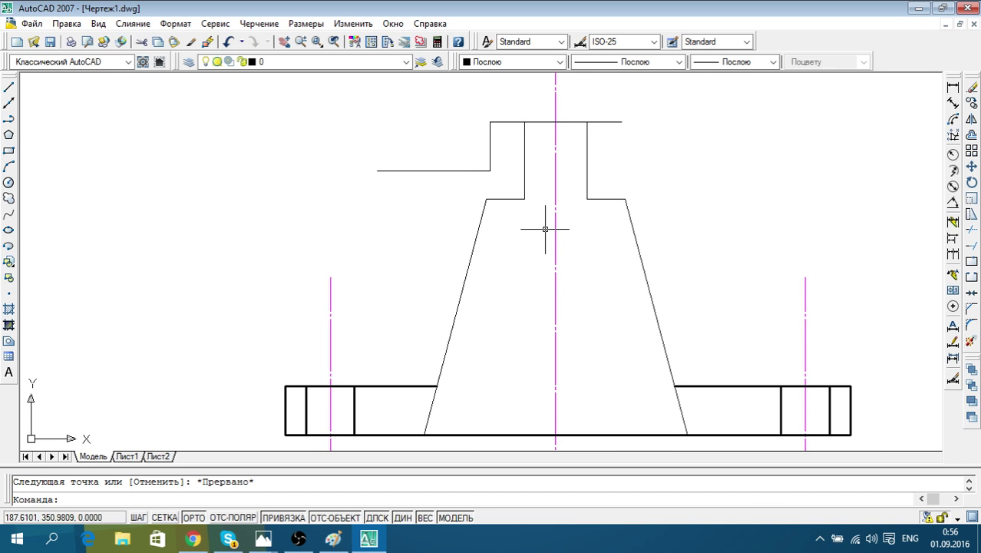
{"action": "middle_click_drag", "start_coordinate": [675, 386], "coordinate": [595, 337]}
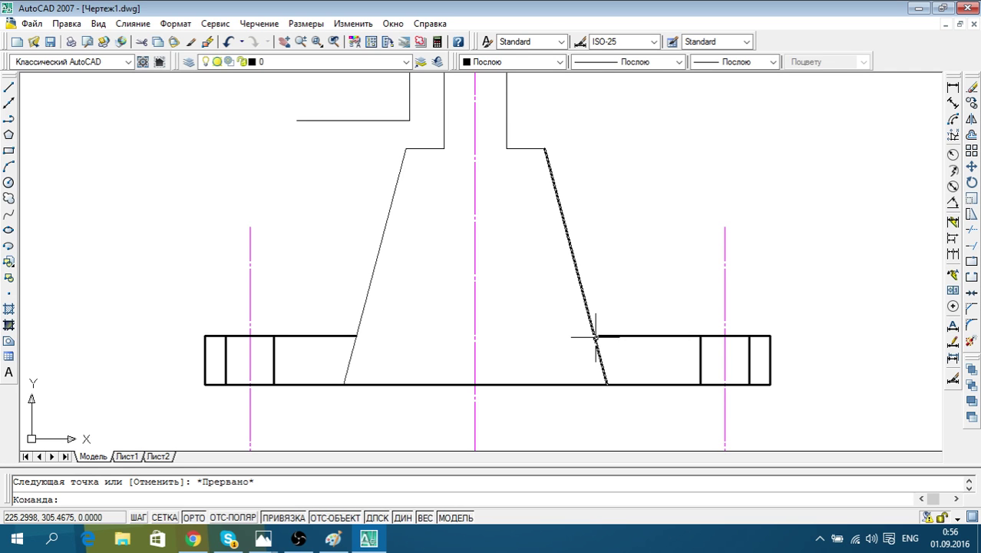
{"action": "middle_click_drag", "start_coordinate": [596, 337], "coordinate": [571, 350]}
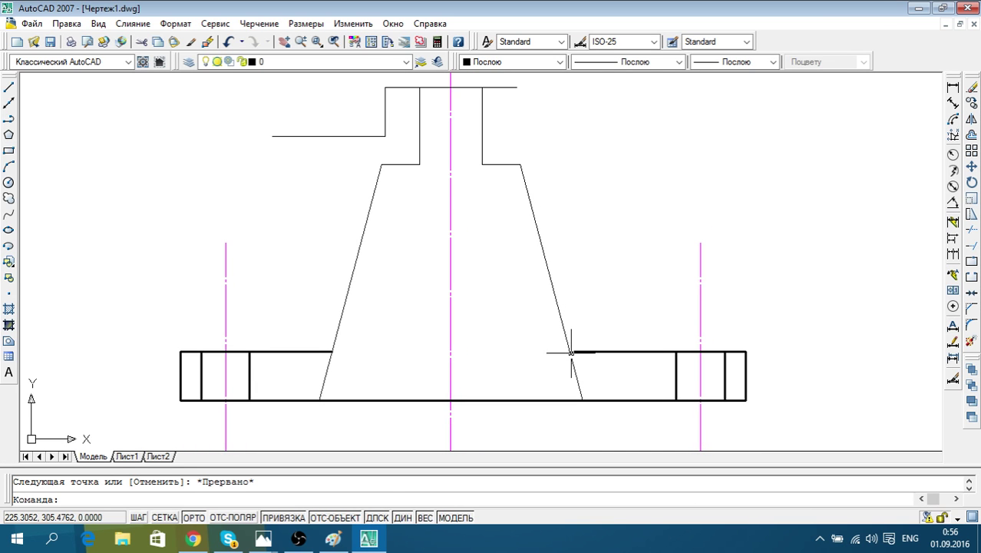
Try a 3-unit line from the flange's right top corner, then erase its unwanted vertical leg
{"action": "left_click", "coordinate": [10, 86]}
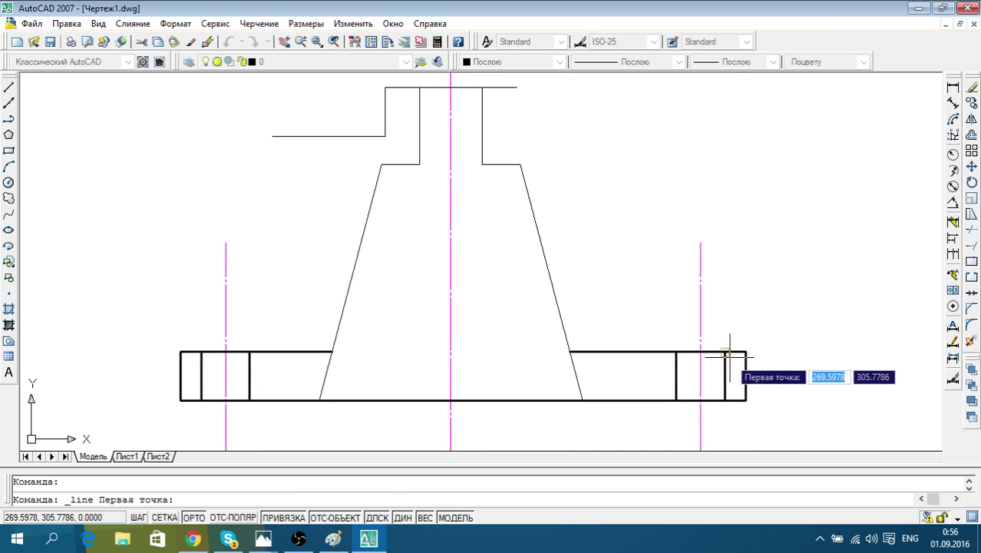
{"action": "left_click", "coordinate": [568, 352]}
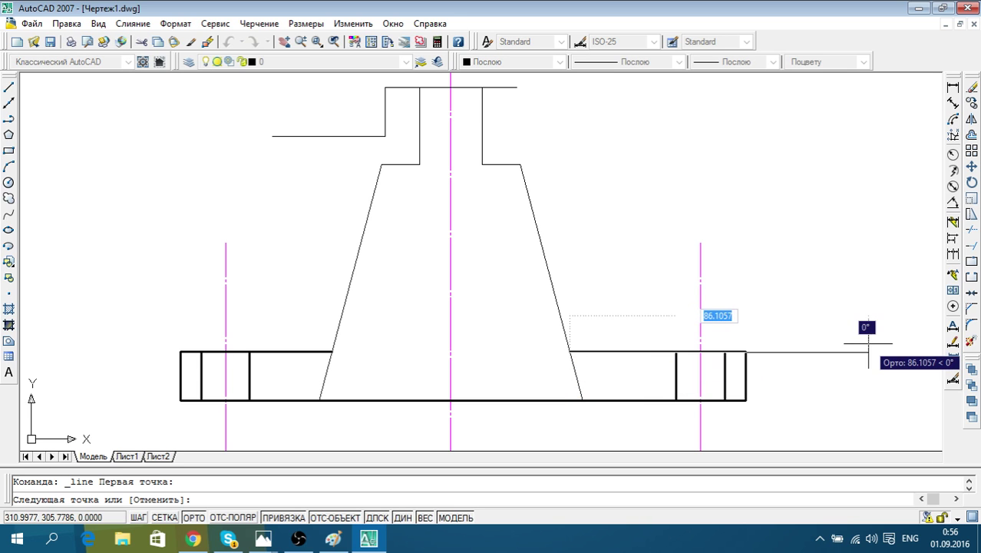
{"action": "type", "text": "3.0"}
{"action": "key", "text": "Return"}
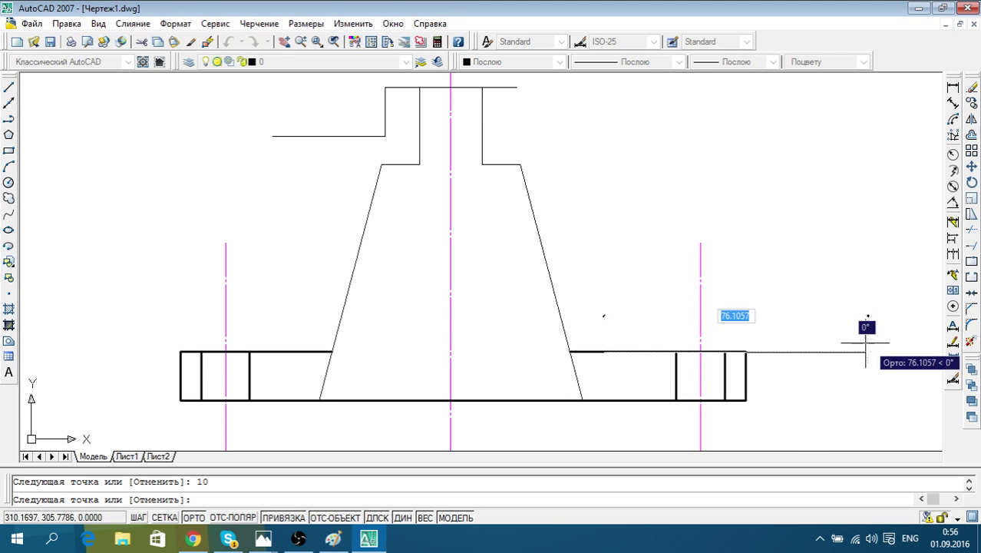
{"action": "left_click", "coordinate": [605, 232]}
{"action": "key", "text": "Escape"}
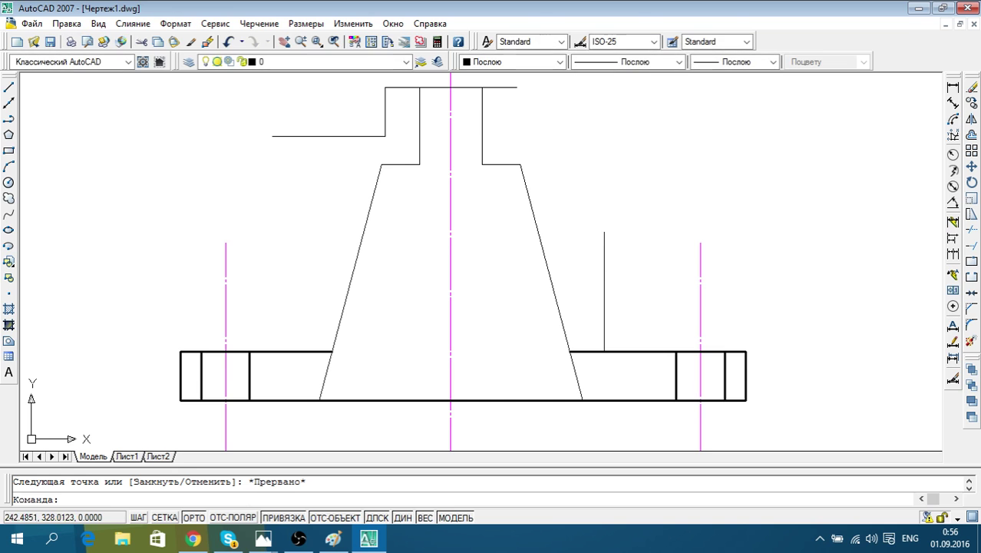
{"action": "left_click", "coordinate": [630, 258]}
{"action": "left_click", "coordinate": [590, 198]}
{"action": "key", "text": "Delete"}
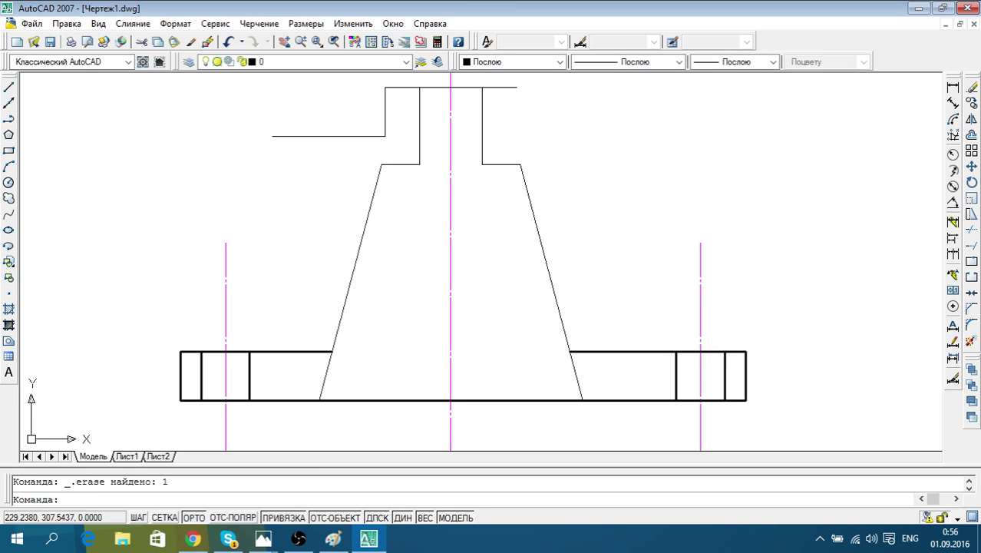
{"action": "left_click", "coordinate": [586, 352]}
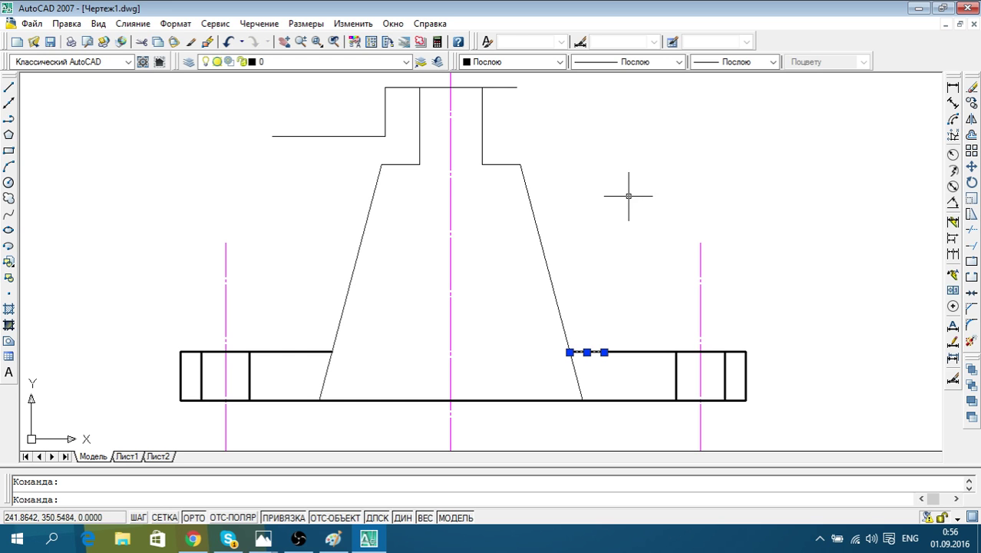
{"action": "key", "text": "Escape"}
Draw a 10-unit horizontal ledge from the boss's upper-right corner
{"action": "left_click", "coordinate": [9, 87]}
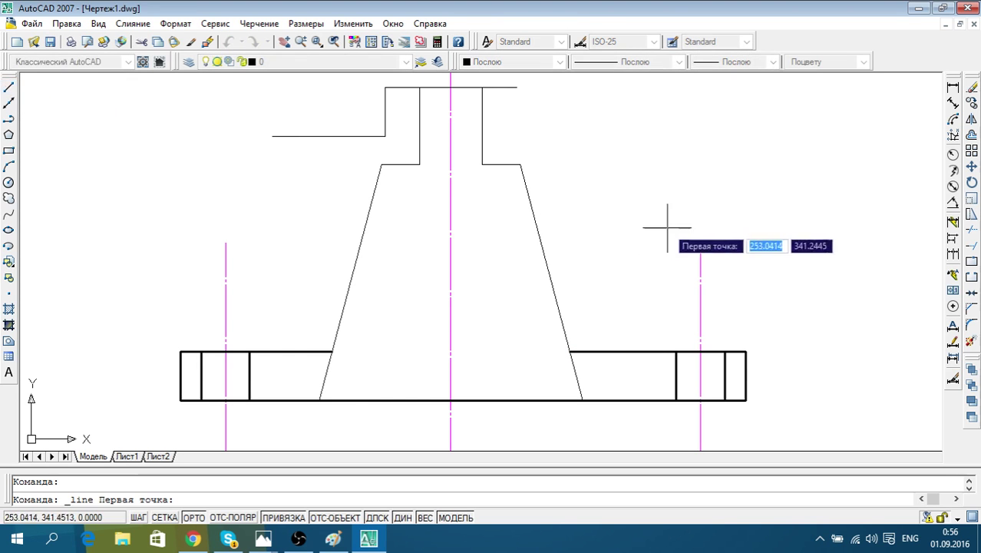
{"action": "left_click", "coordinate": [520, 164]}
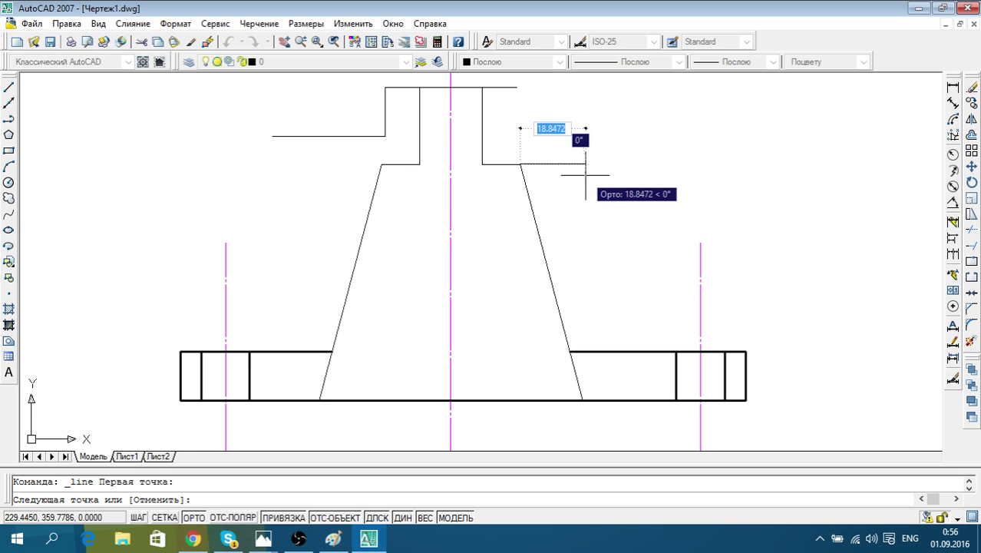
{"action": "type", "text": "10"}
{"action": "key", "text": "Return"}
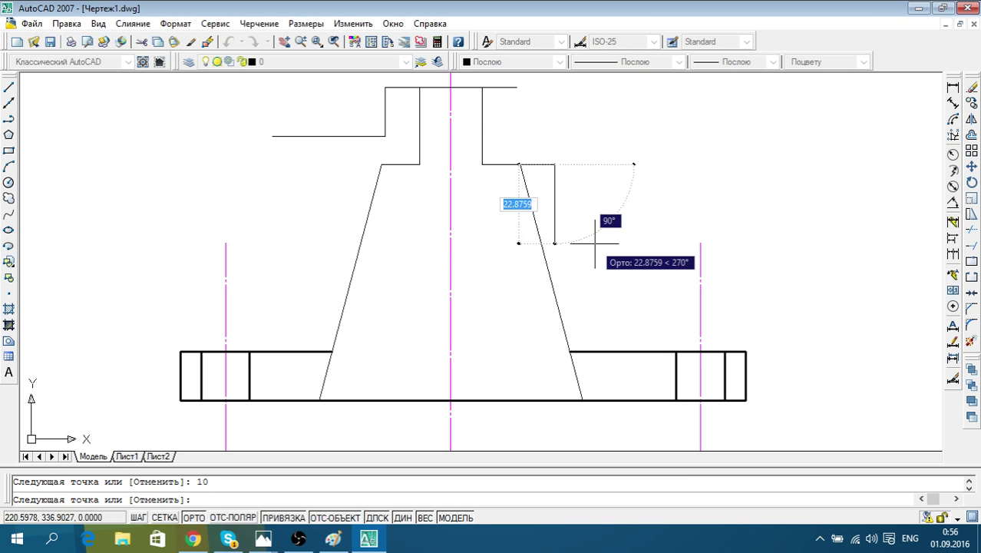
{"action": "key", "text": "Escape"}
{"action": "scroll", "coordinate": [541, 164], "scroll_direction": "up", "scroll_amount": 2}
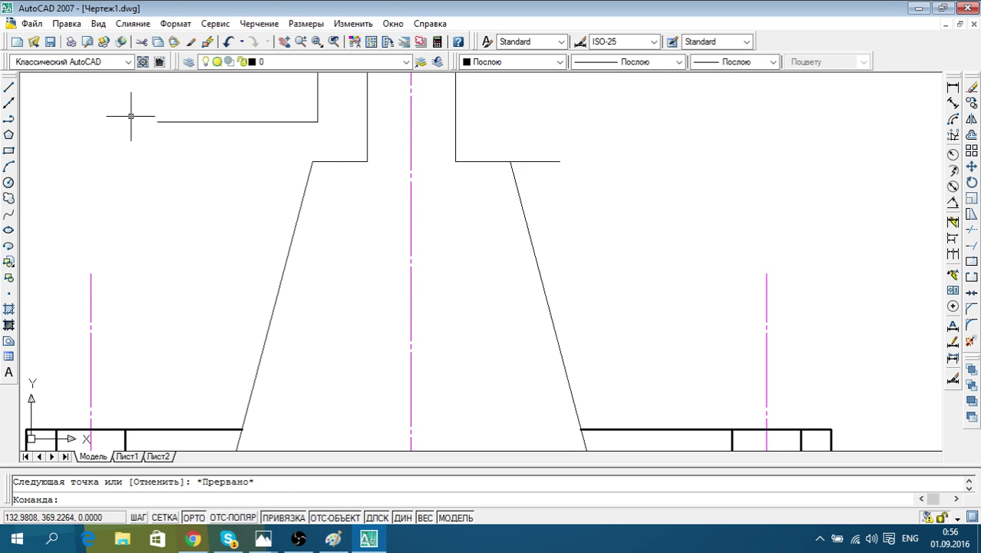
With ORTHO off, draw the sloped rib line from the ledge end down to the flange top
{"action": "left_click", "coordinate": [9, 86]}
{"action": "middle_click_drag", "start_coordinate": [525, 245], "coordinate": [494, 190]}
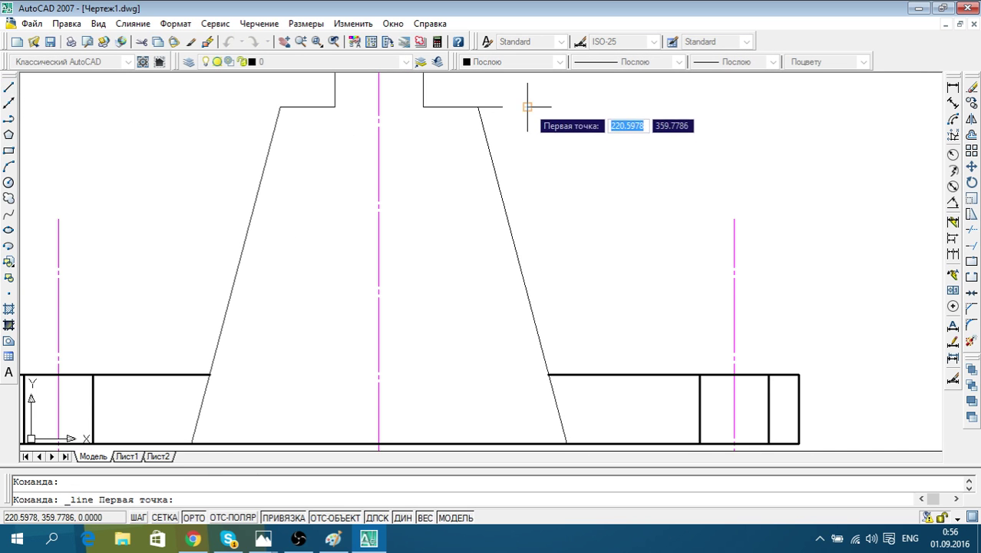
{"action": "left_click", "coordinate": [527, 106]}
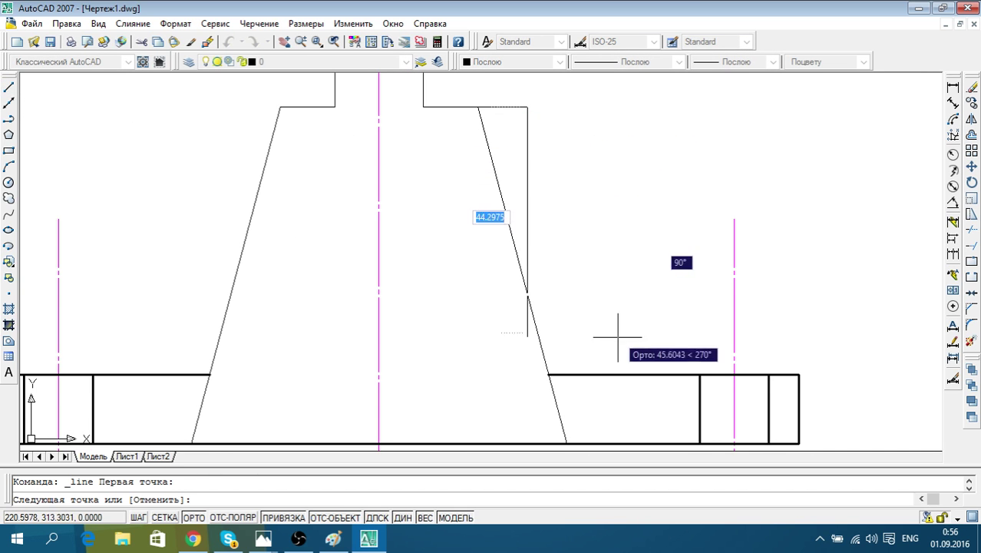
{"action": "left_click", "coordinate": [193, 516]}
{"action": "left_click", "coordinate": [598, 375]}
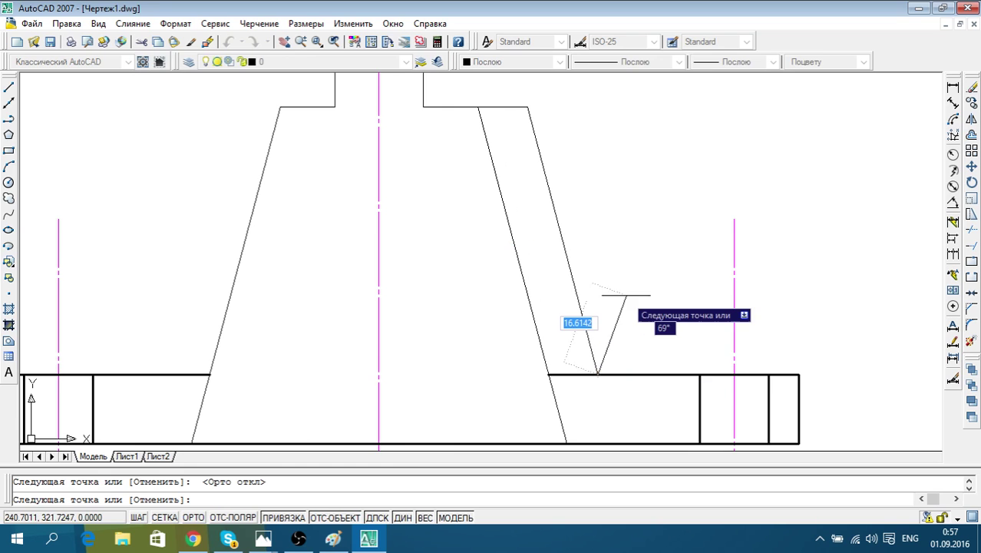
{"action": "key", "text": "Escape"}
Delete the leftover flange-top piece beyond the rib, undoing an accidental delete of the top edge
{"action": "left_click", "coordinate": [575, 376]}
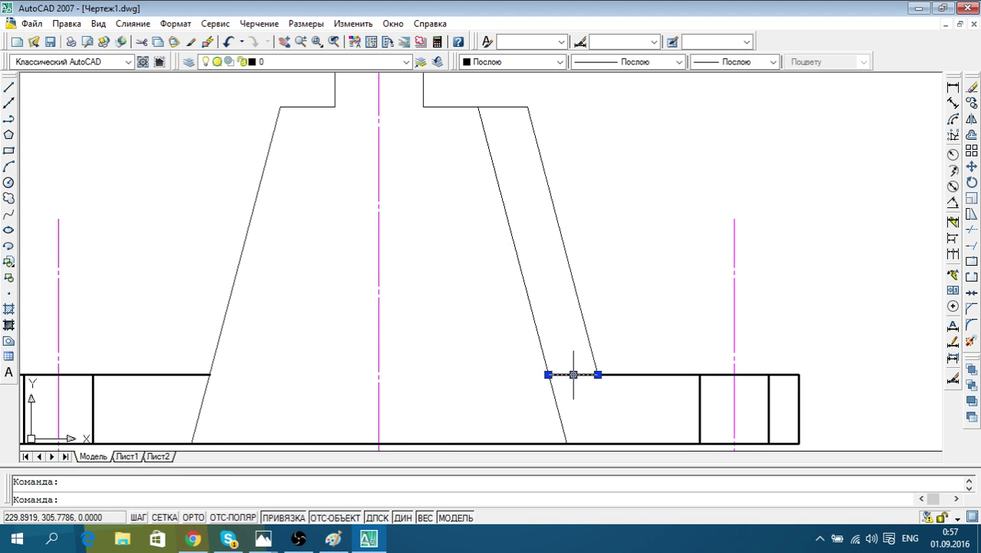
{"action": "key", "text": "Delete"}
{"action": "left_click", "coordinate": [575, 374]}
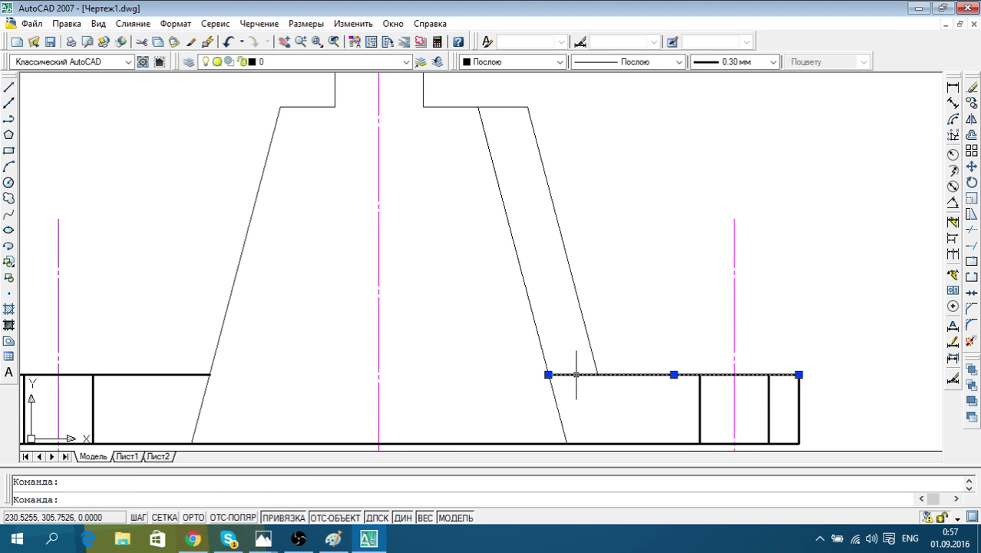
{"action": "left_click", "coordinate": [547, 373]}
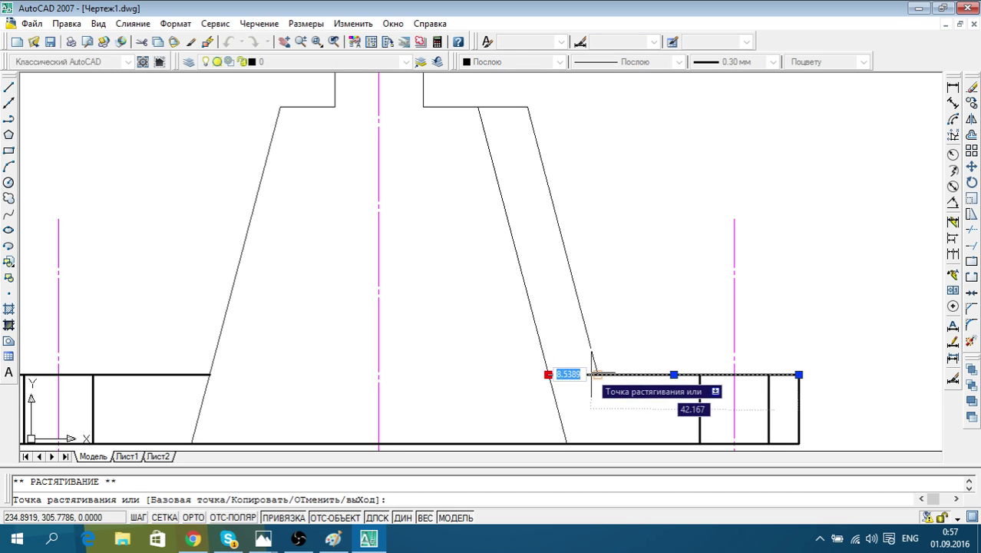
{"action": "key", "text": "Escape"}
{"action": "key", "text": "Delete"}
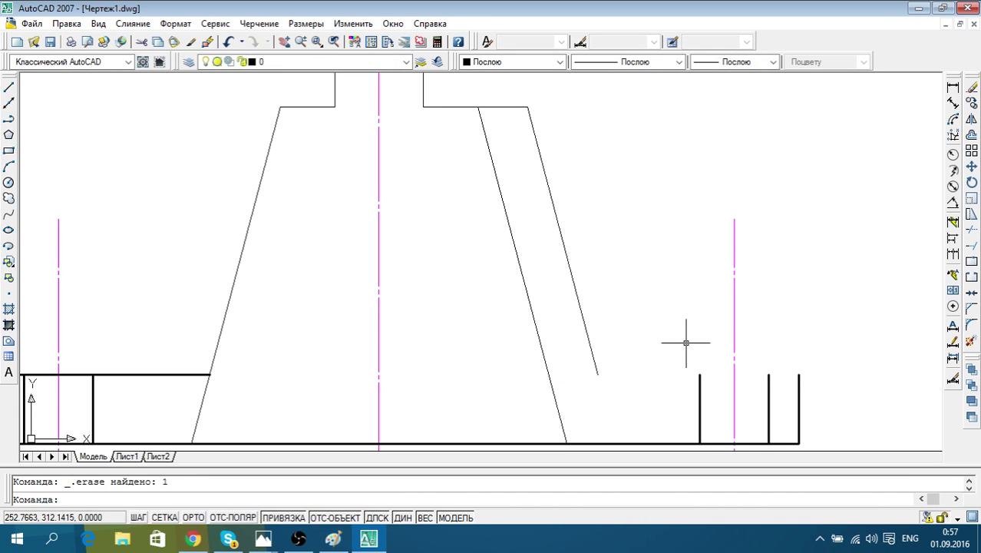
{"action": "key", "text": "ctrl+z"}
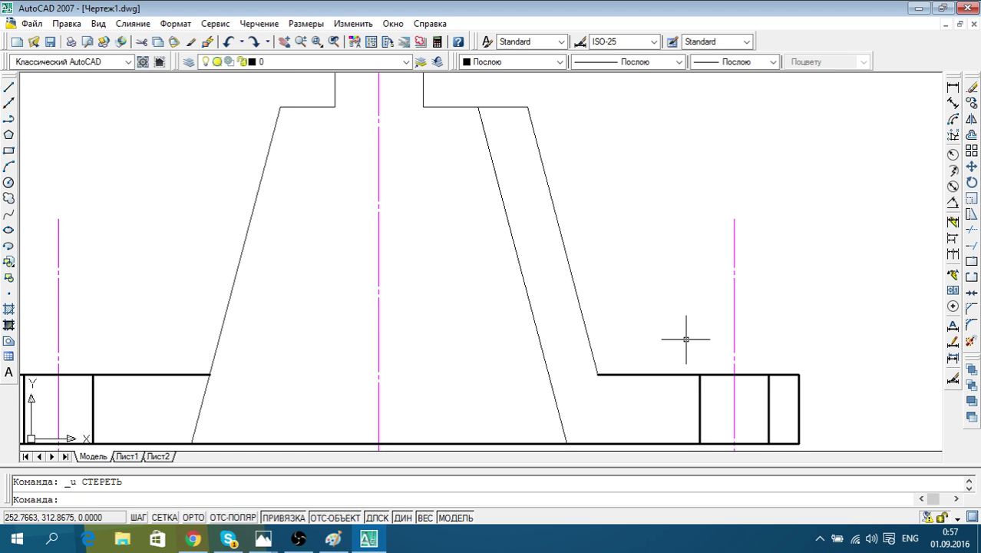
From the hub's top-right corner, draw a short vertical drop and a rightward horizontal ledge with ORTHO on
{"action": "scroll", "coordinate": [506, 269], "scroll_direction": "down", "scroll_amount": 2}
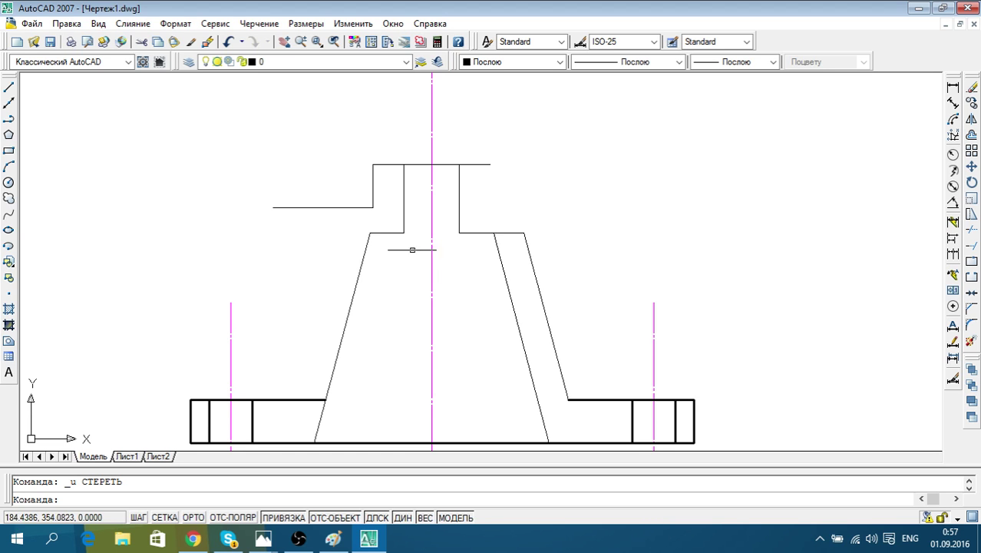
{"action": "left_click", "coordinate": [9, 90]}
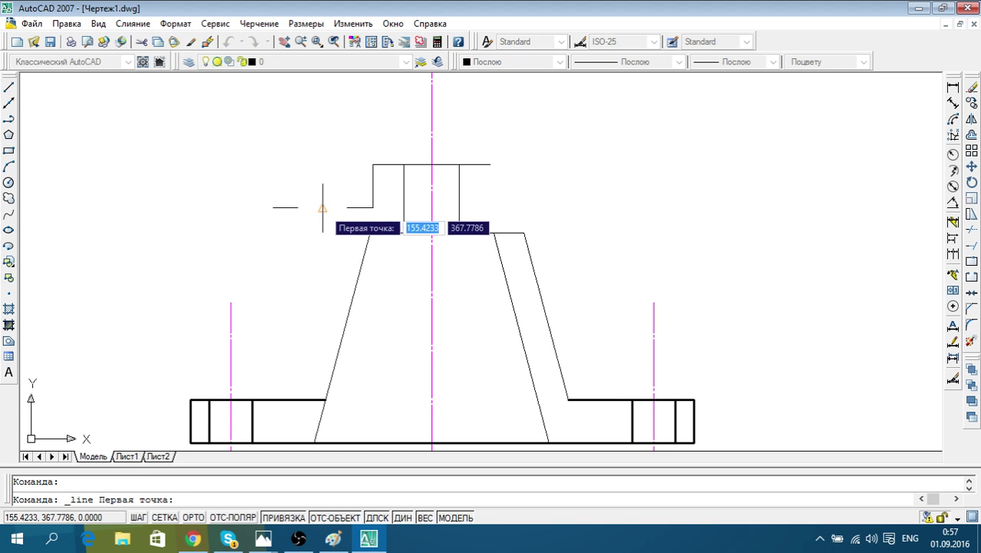
{"action": "left_click", "coordinate": [373, 208]}
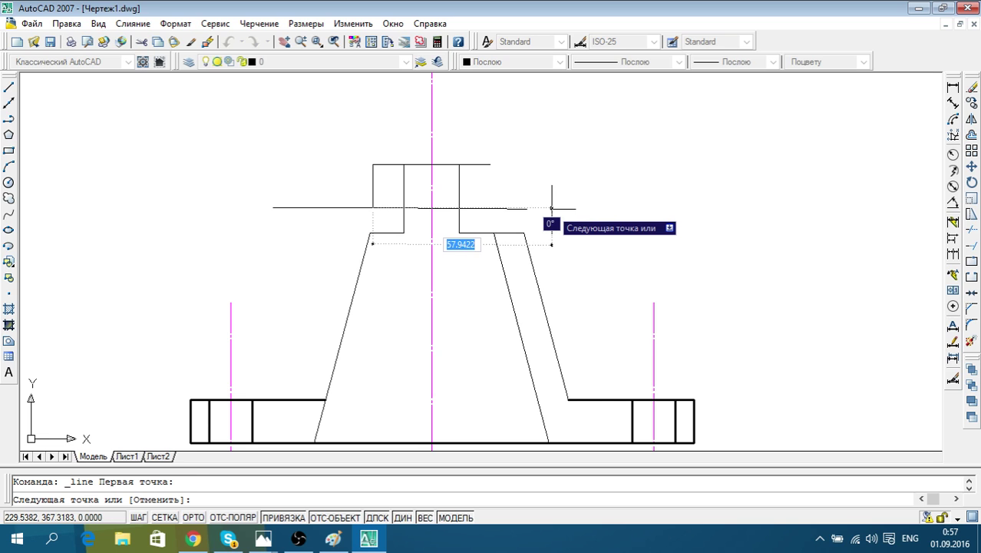
{"action": "key", "text": "Escape"}
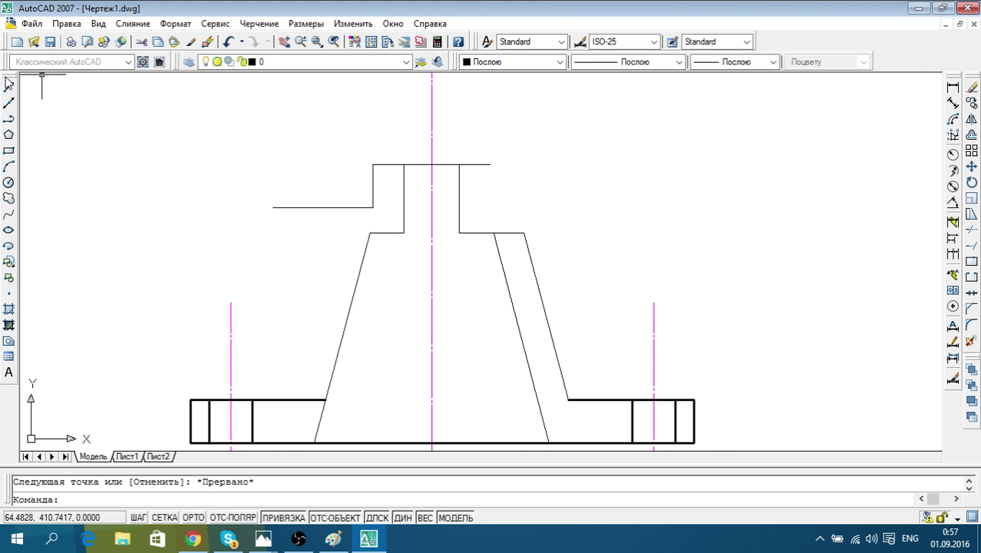
{"action": "left_click", "coordinate": [9, 86]}
{"action": "left_click", "coordinate": [491, 164]}
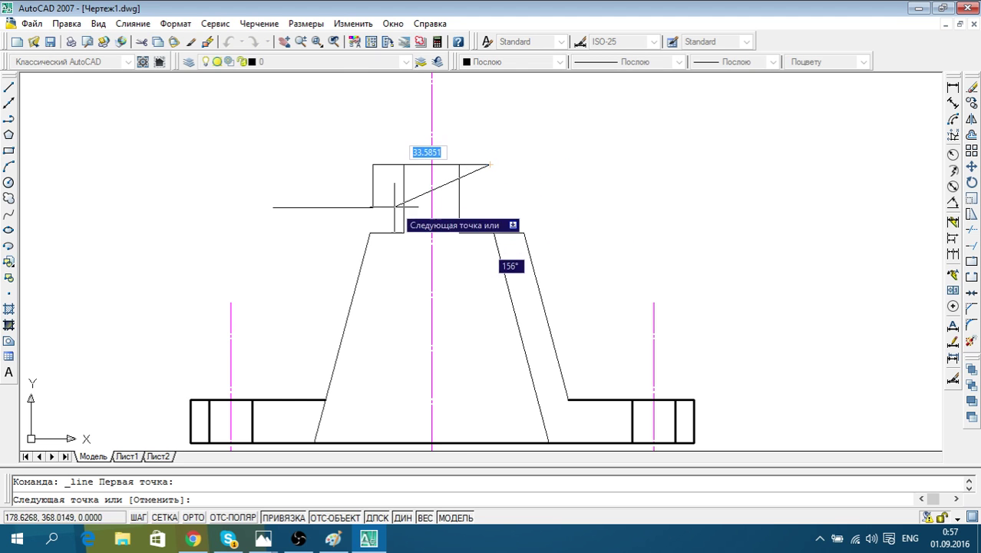
{"action": "left_click", "coordinate": [489, 208]}
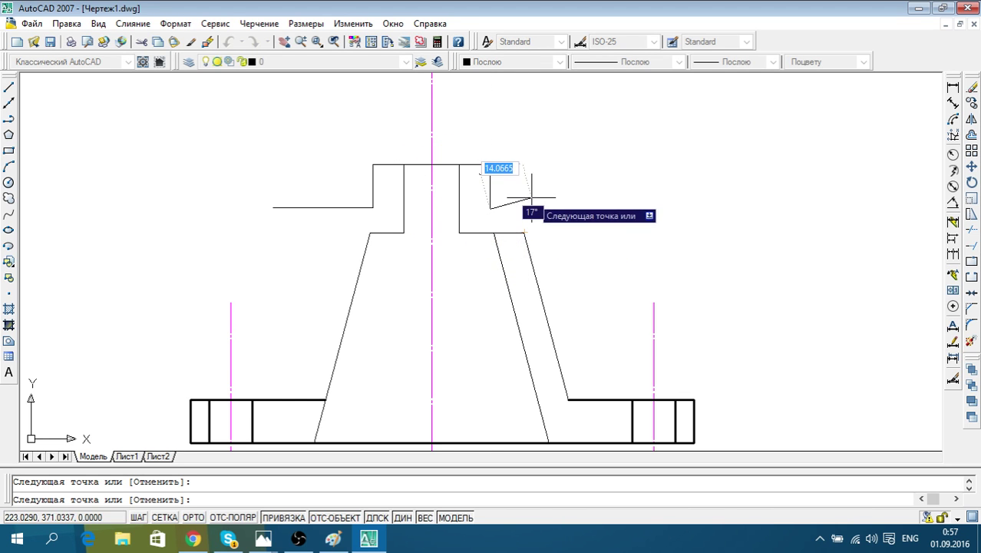
{"action": "key", "text": "F8"}
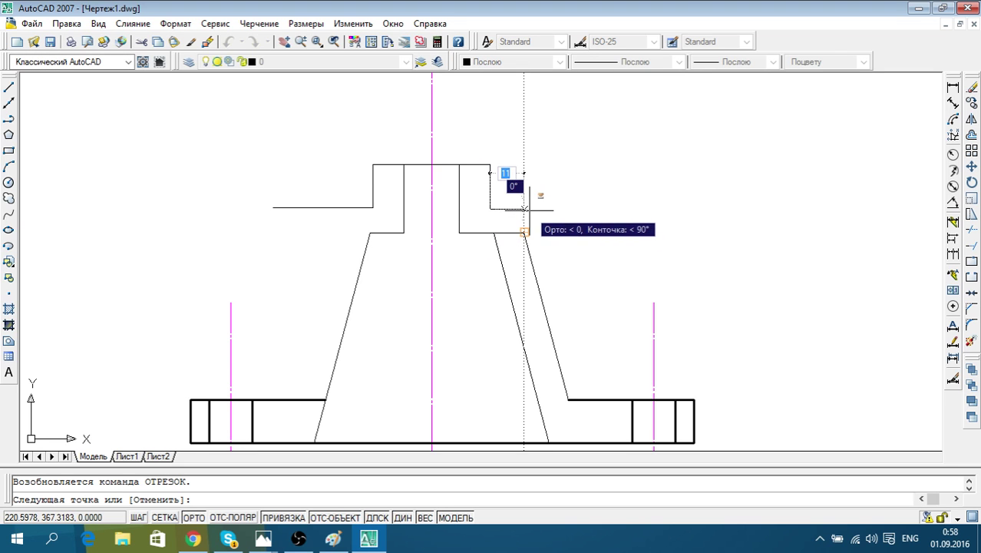
{"action": "left_click", "coordinate": [524, 208]}
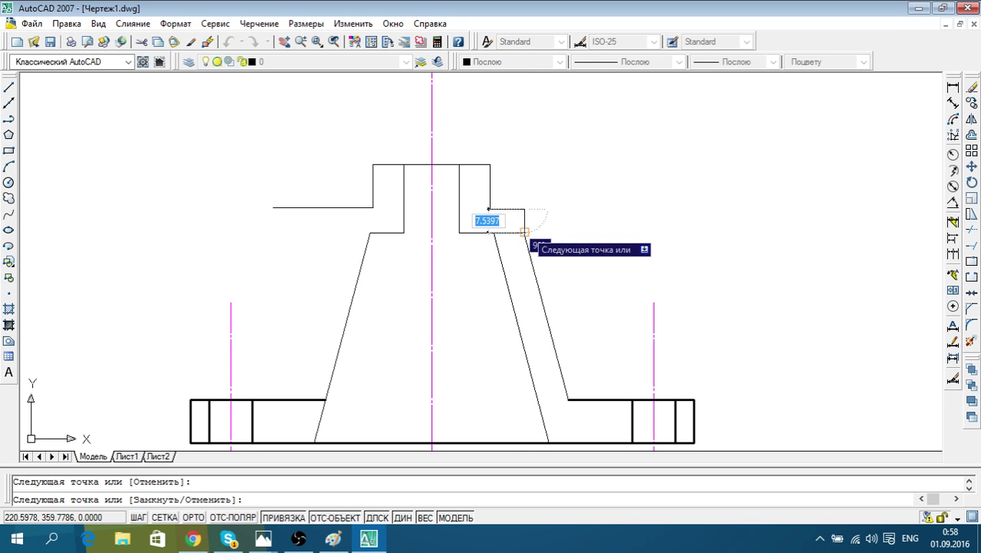
{"action": "key", "text": "Escape"}
{"action": "middle_click_drag", "start_coordinate": [567, 242], "coordinate": [566, 267]}
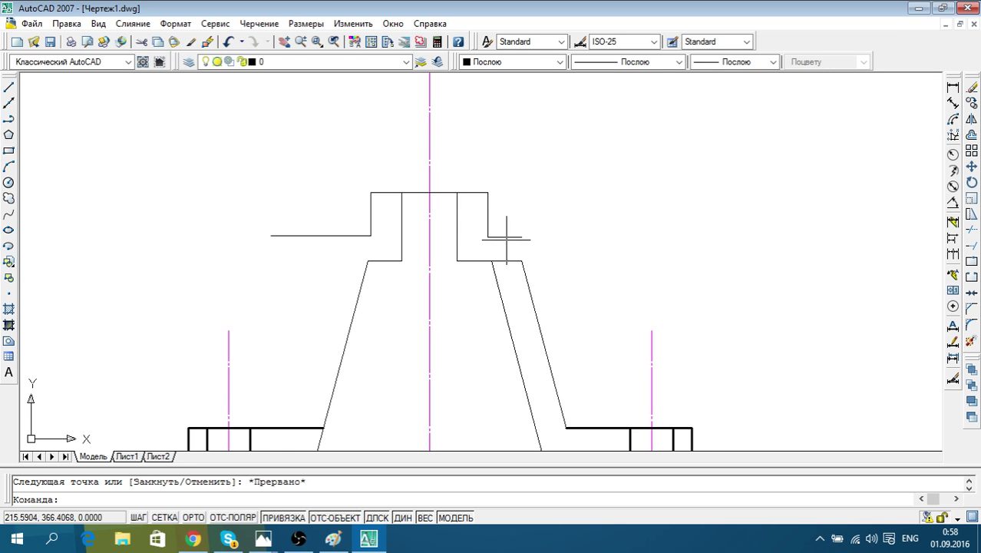
Erase the short cap line between the right slanted lines
{"action": "scroll", "coordinate": [507, 239], "scroll_direction": "up", "scroll_amount": 1}
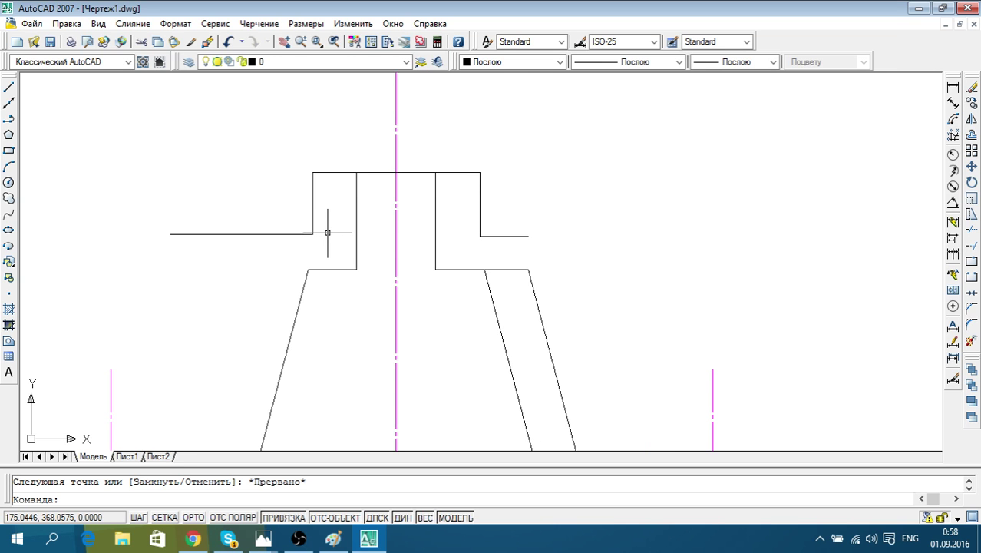
{"action": "middle_click_drag", "start_coordinate": [379, 248], "coordinate": [405, 228]}
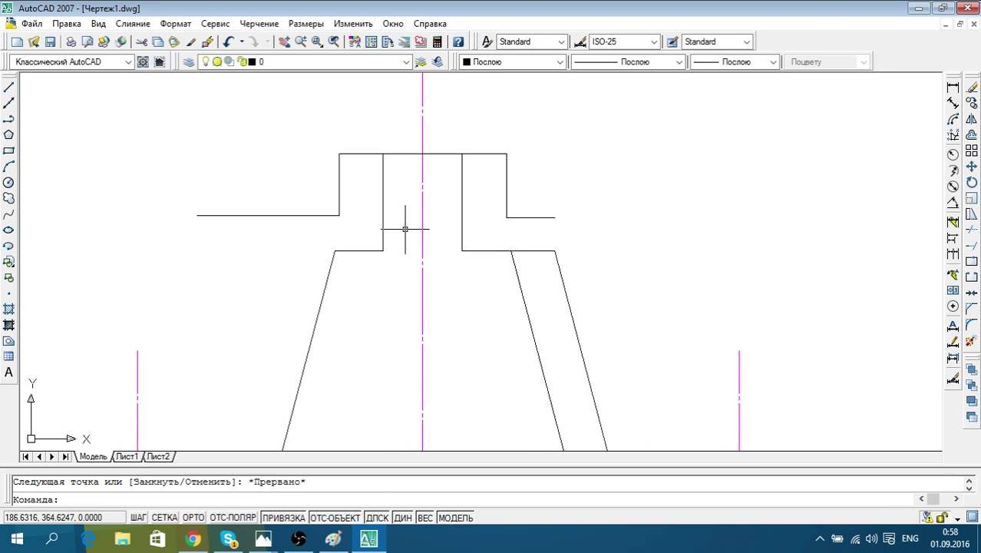
{"action": "left_click", "coordinate": [535, 250]}
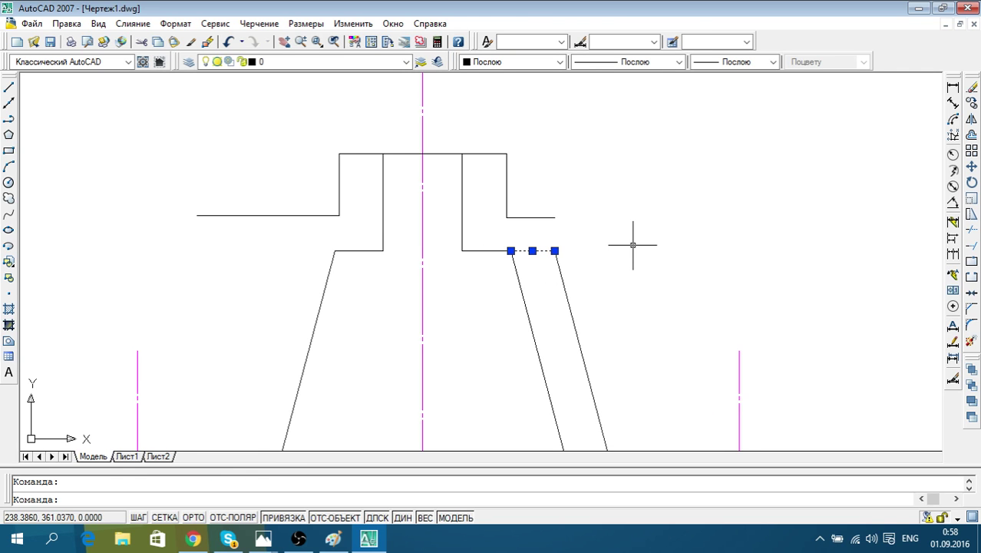
{"action": "key", "text": "Delete"}
Select the outer right slanted line and try moving it from its endpoint, then cancel
{"action": "middle_click_drag", "start_coordinate": [645, 272], "coordinate": [643, 200]}
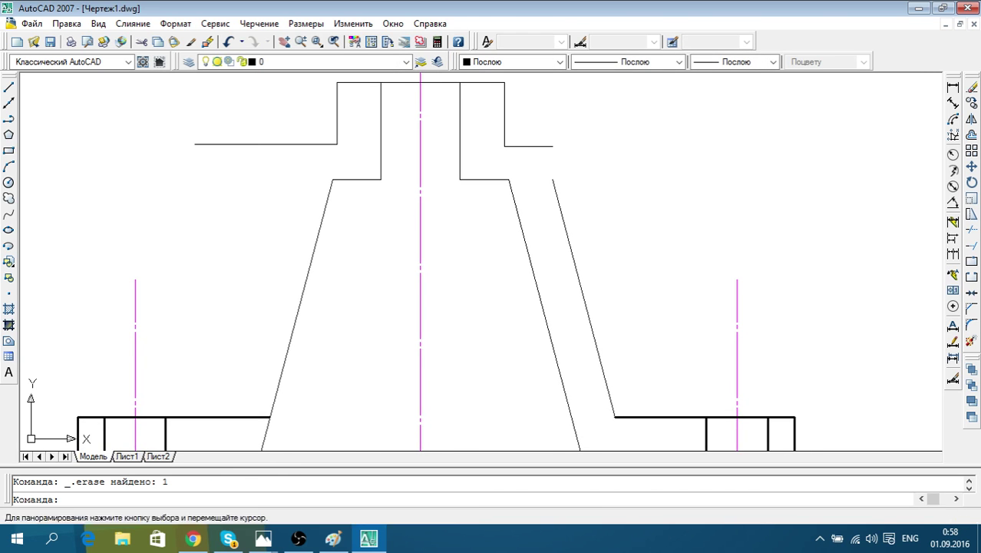
{"action": "left_click", "coordinate": [557, 202]}
{"action": "middle_click_drag", "start_coordinate": [599, 206], "coordinate": [614, 256]}
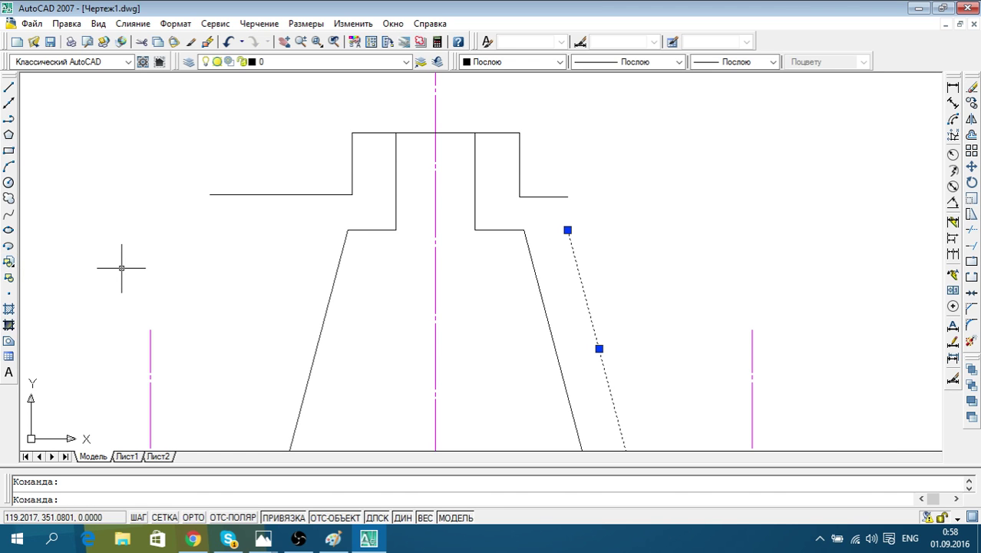
{"action": "middle_click_drag", "start_coordinate": [183, 274], "coordinate": [190, 302]}
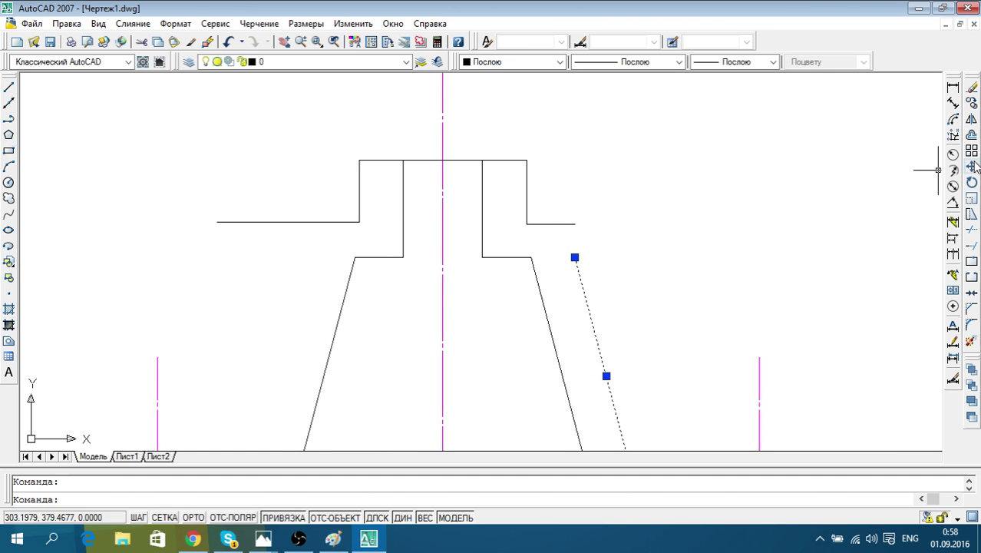
{"action": "left_click", "coordinate": [971, 166]}
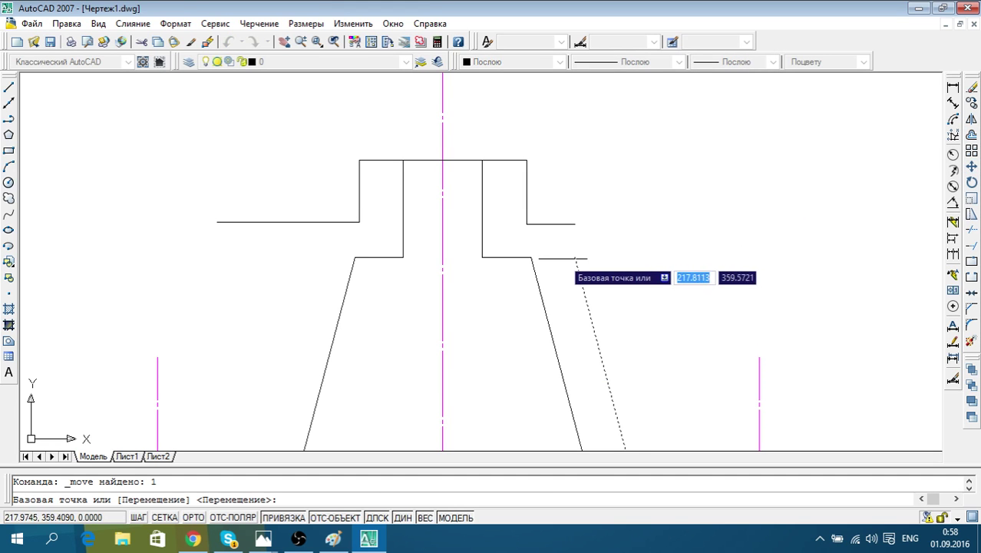
{"action": "left_click", "coordinate": [575, 257]}
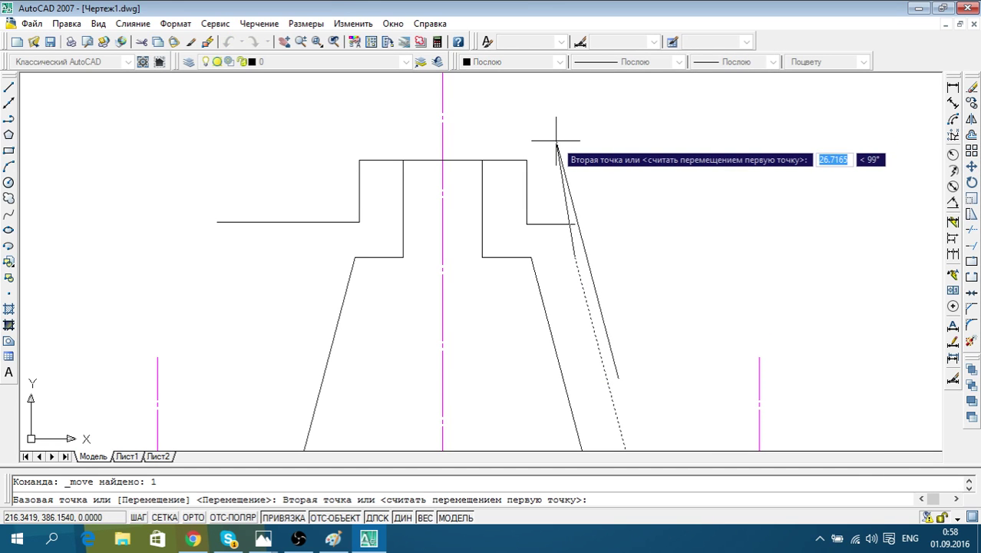
{"action": "key", "text": "Return"}
{"action": "key", "text": "Escape"}
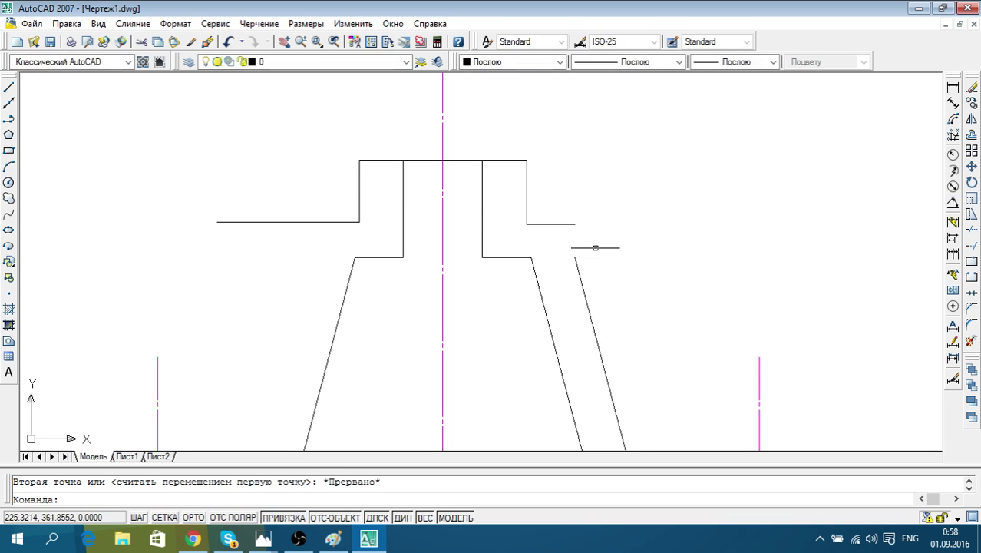
Grip-stretch the outer slanted line's top end to the ledge intersection
{"action": "left_click", "coordinate": [577, 263]}
{"action": "left_click", "coordinate": [575, 257]}
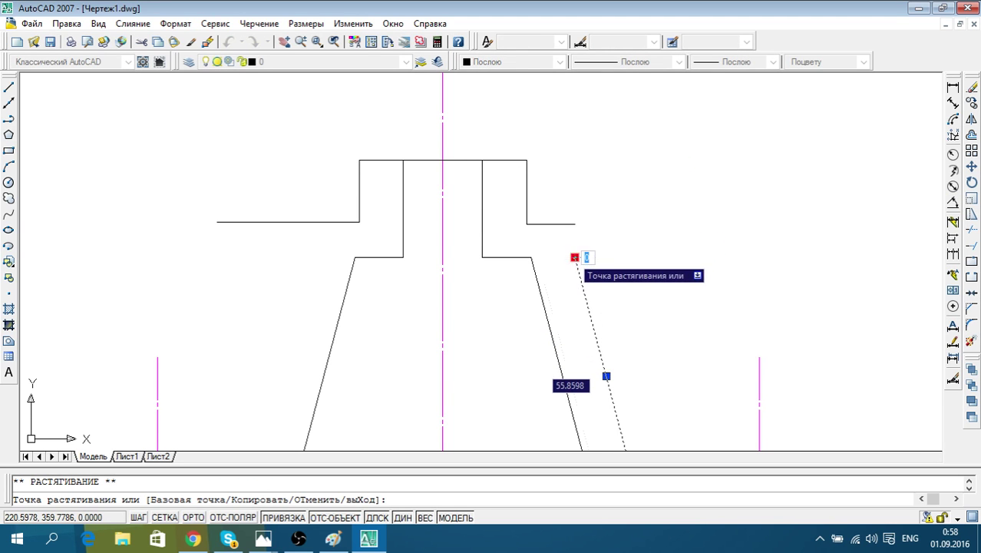
{"action": "left_click", "coordinate": [546, 153]}
{"action": "key", "text": "Escape"}
{"action": "left_click", "coordinate": [583, 167]}
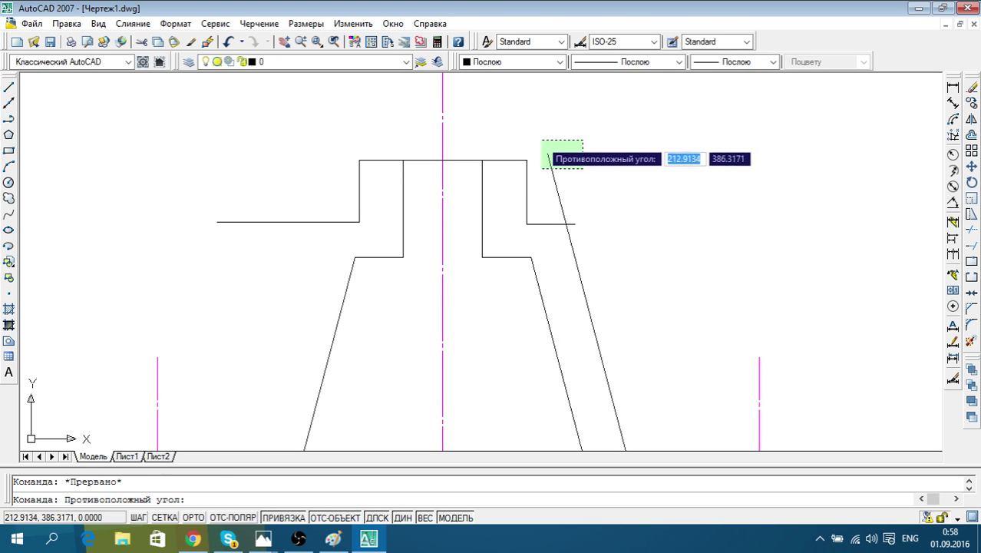
{"action": "left_click", "coordinate": [542, 140]}
{"action": "left_click", "coordinate": [548, 154]}
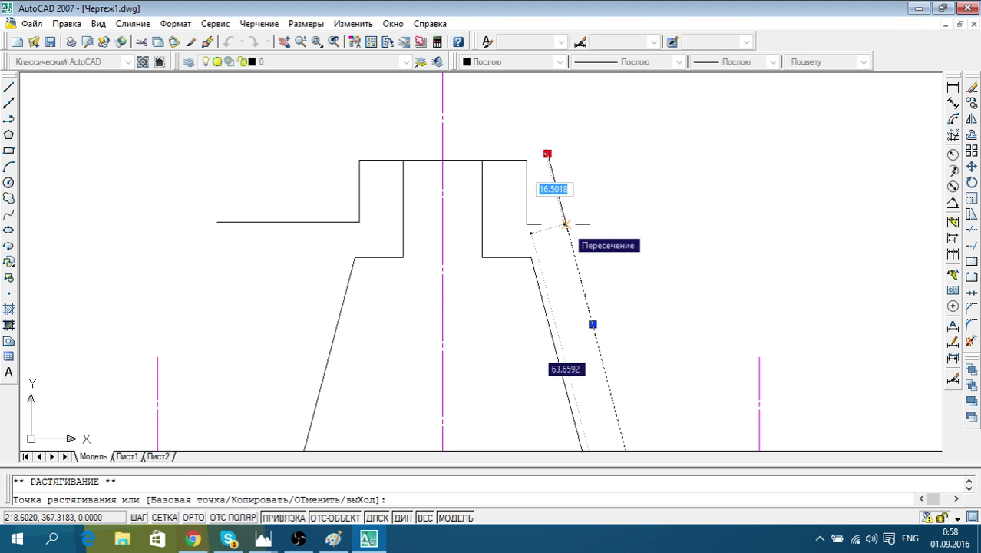
{"action": "left_click", "coordinate": [565, 224]}
{"action": "key", "text": "Escape"}
Stretch the ledge's right end to meet the slanted outer line
{"action": "scroll", "coordinate": [565, 224], "scroll_direction": "up", "scroll_amount": 3}
{"action": "left_click", "coordinate": [574, 230]}
{"action": "left_click", "coordinate": [566, 209]}
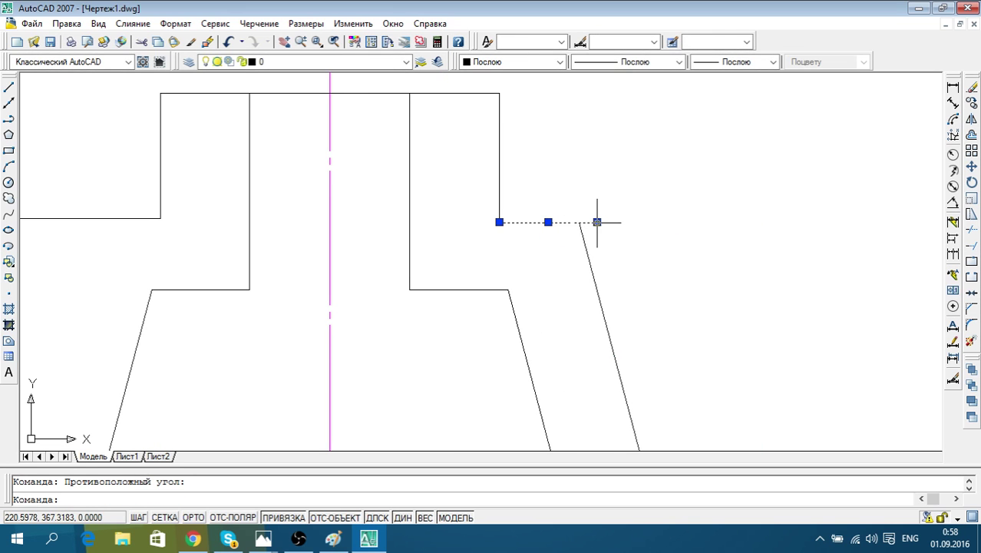
{"action": "left_click", "coordinate": [597, 222]}
{"action": "left_click", "coordinate": [580, 222]}
{"action": "key", "text": "Escape"}
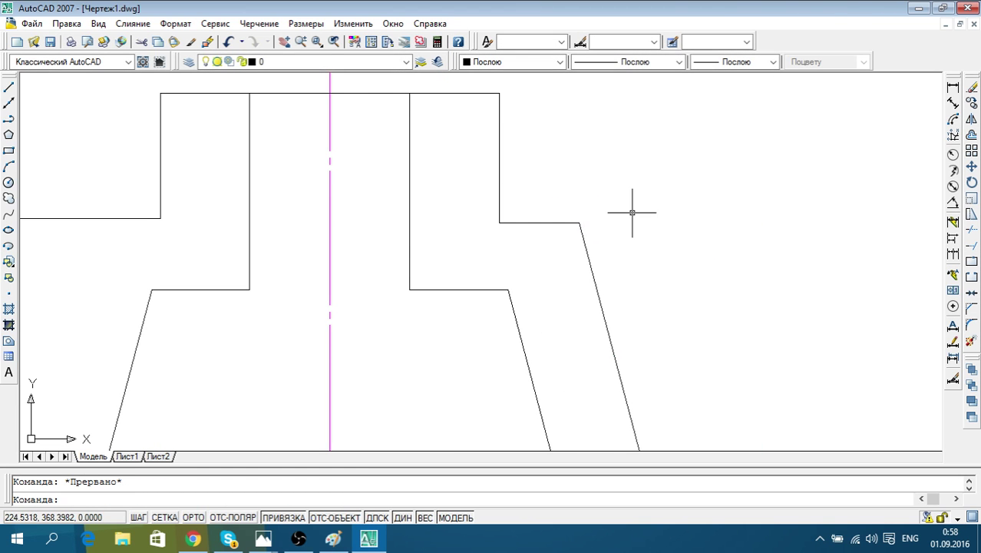
{"action": "middle_click_drag", "start_coordinate": [632, 213], "coordinate": [574, 173]}
{"action": "scroll", "coordinate": [584, 169], "scroll_direction": "down", "scroll_amount": 3}
{"action": "scroll", "coordinate": [595, 167], "scroll_direction": "down", "scroll_amount": 2}
{"action": "mouse_move", "coordinate": [635, 175]}
{"action": "middle_mouse_down"}
{"action": "mouse_move", "coordinate": [596, 132]}
{"action": "mouse_move", "coordinate": [633, 182]}
{"action": "mouse_move", "coordinate": [618, 162]}
{"action": "middle_mouse_up"}
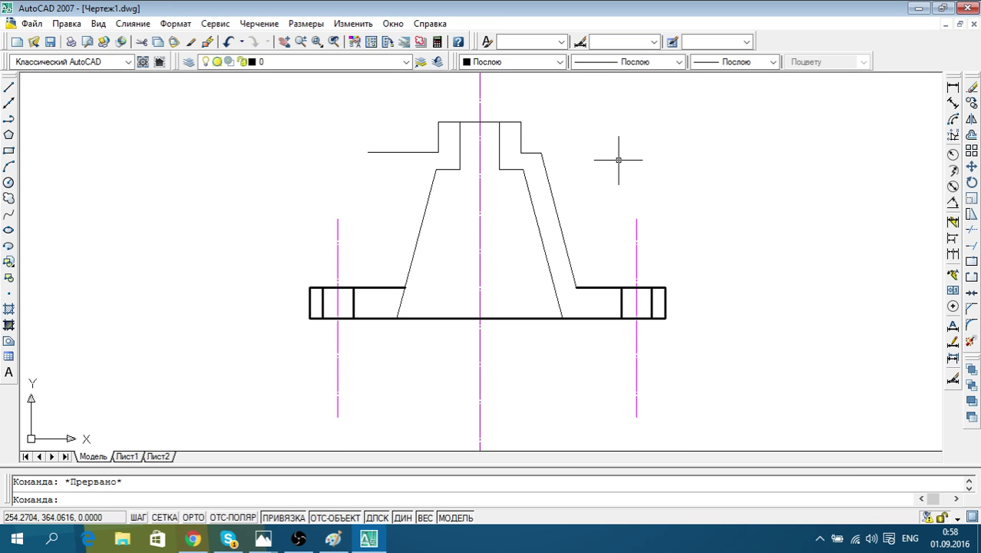
{"action": "mouse_move", "coordinate": [619, 159]}
{"action": "middle_mouse_down"}
{"action": "mouse_move", "coordinate": [609, 212]}
{"action": "mouse_move", "coordinate": [574, 177]}
{"action": "middle_mouse_up"}
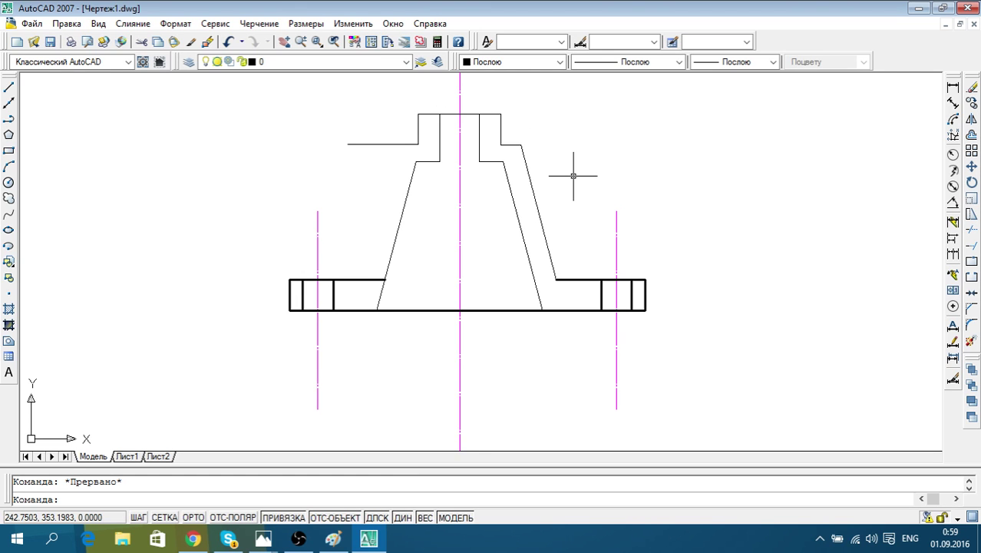
Draw a 10-unit ortho line from the left flange corner, then end the command
{"action": "left_click", "coordinate": [9, 87]}
{"action": "scroll", "coordinate": [423, 261], "scroll_direction": "up", "scroll_amount": 2}
{"action": "left_click", "coordinate": [369, 288]}
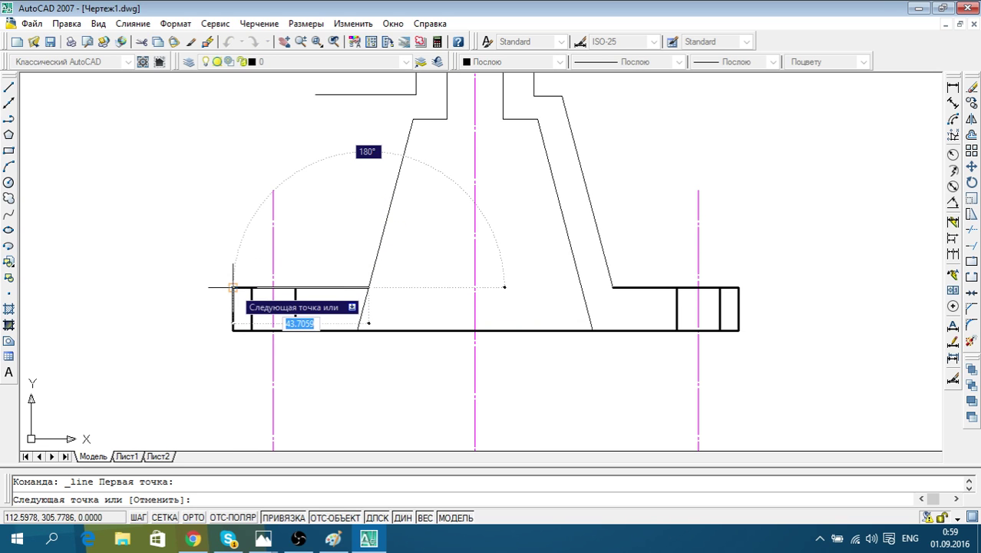
{"action": "left_click", "coordinate": [193, 516]}
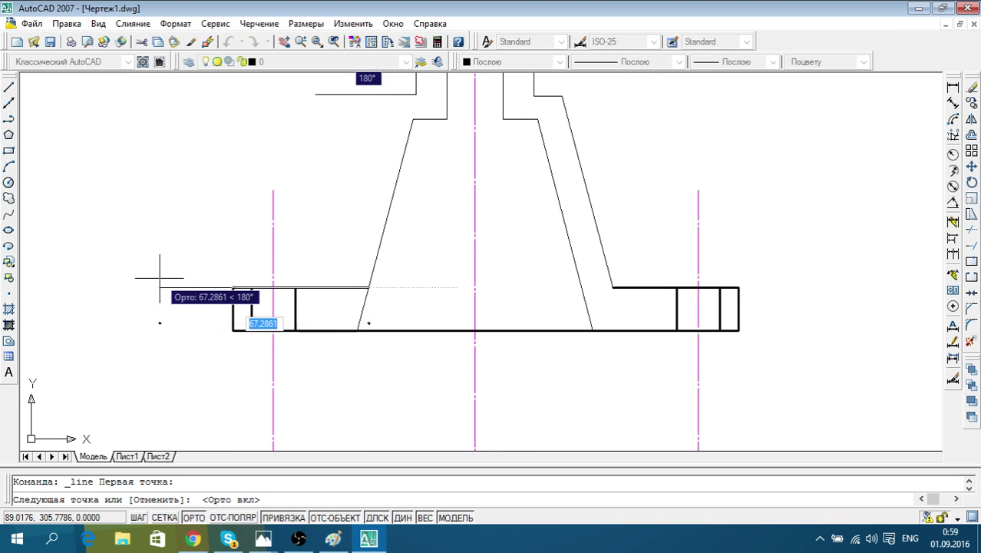
{"action": "type", "text": "10"}
{"action": "key", "text": "Return"}
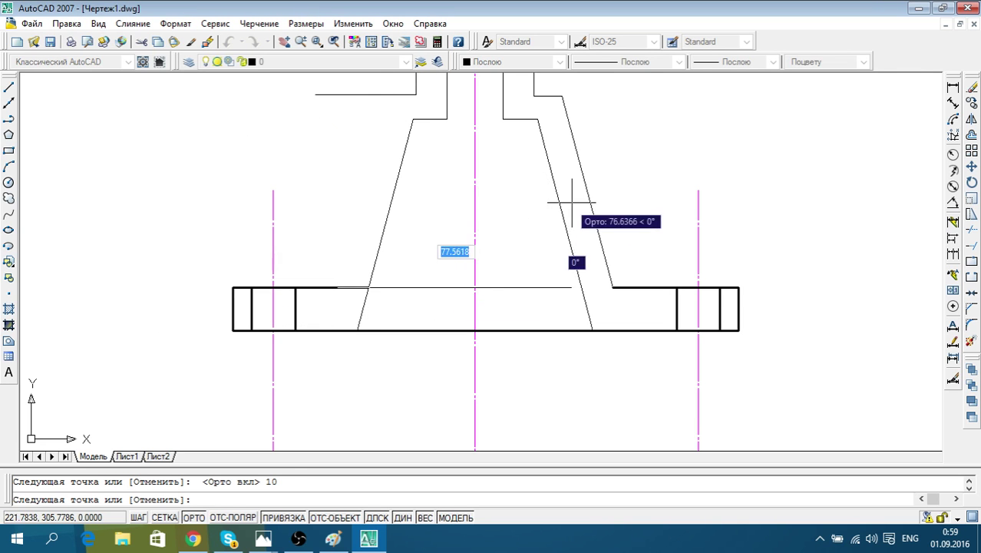
{"action": "left_click", "coordinate": [206, 517]}
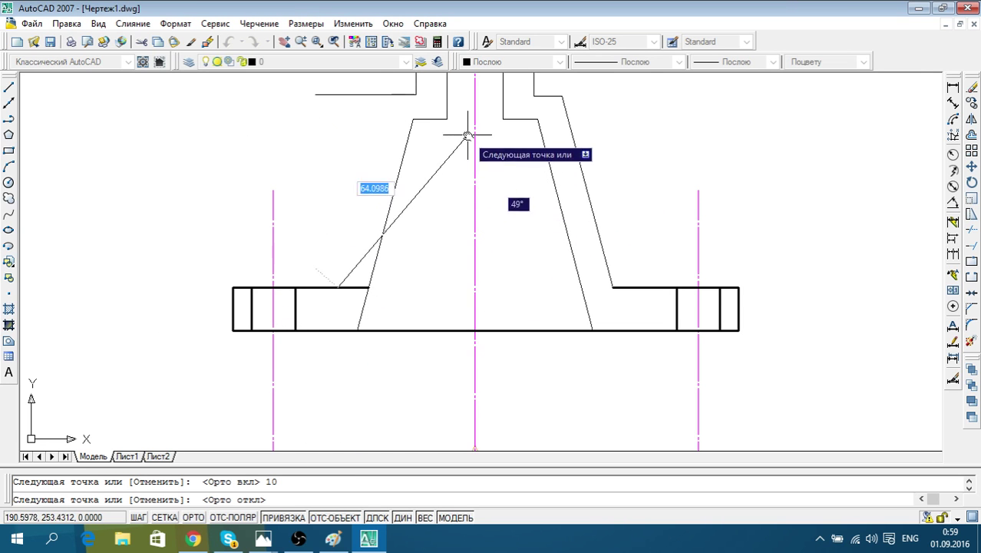
{"action": "middle_click_drag", "start_coordinate": [467, 192], "coordinate": [443, 265]}
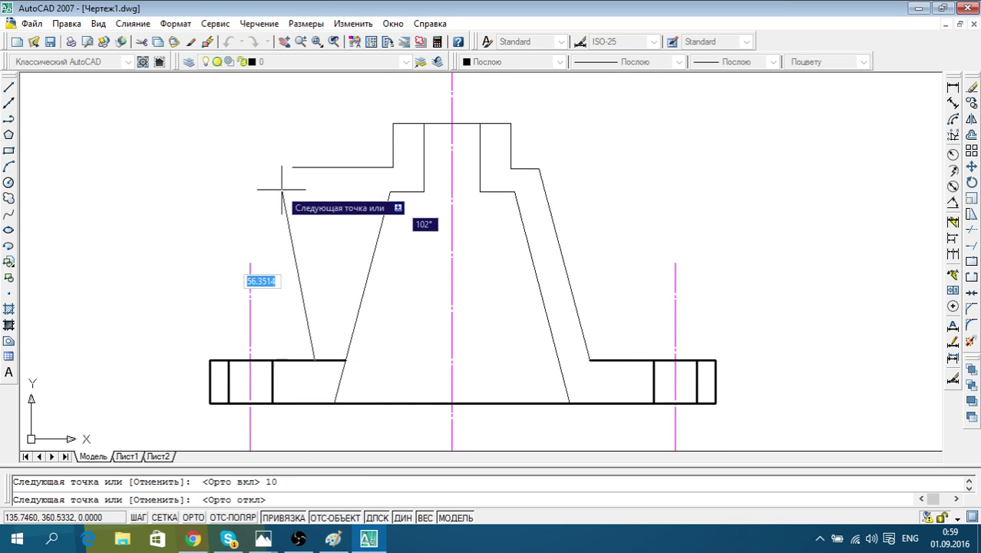
{"action": "key", "text": "Escape"}
Select the outer and inner right slanted hidden lines and launch Copy
{"action": "left_click", "coordinate": [569, 287]}
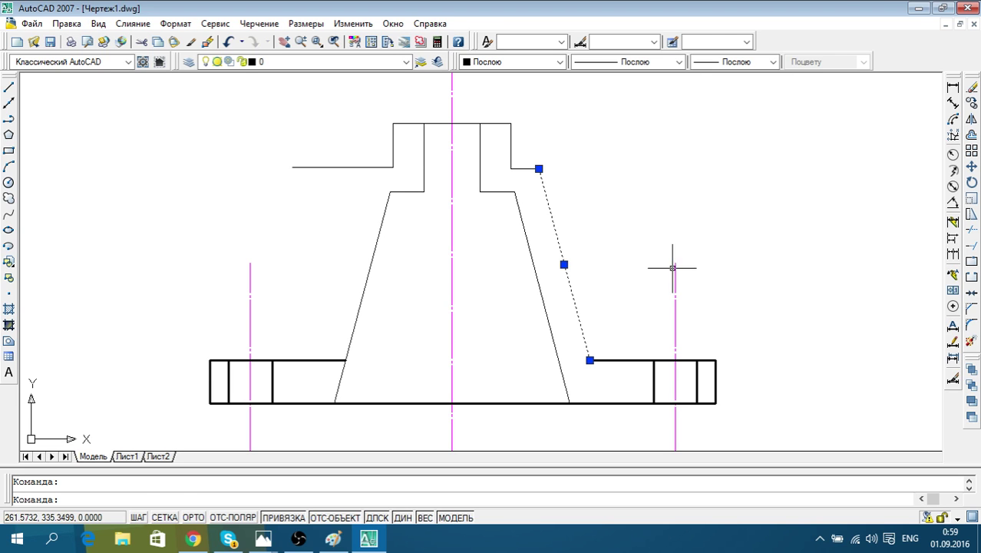
{"action": "left_click", "coordinate": [614, 304]}
{"action": "left_click", "coordinate": [515, 282]}
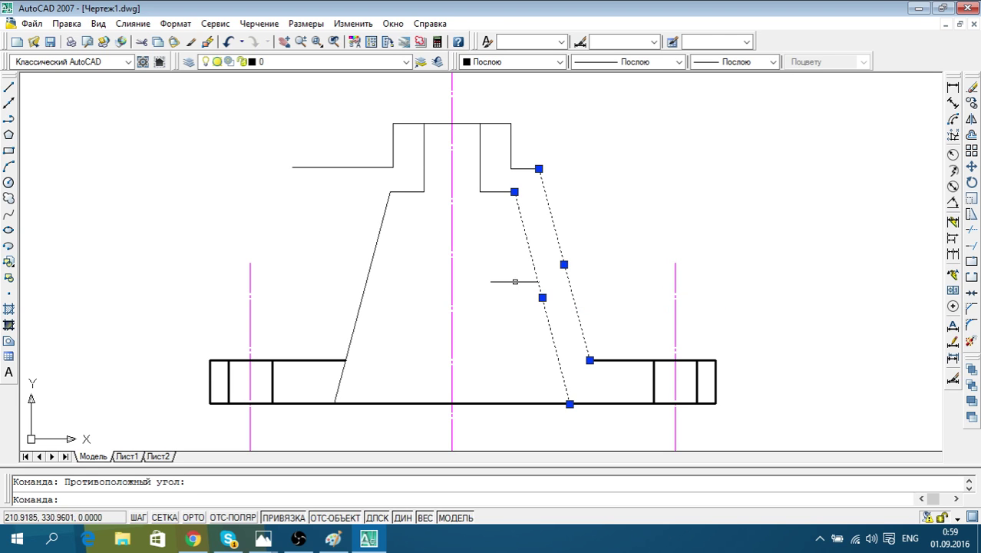
{"action": "left_click", "coordinate": [971, 103]}
Copy the two slanted lines into empty space left of the hub
{"action": "left_click", "coordinate": [589, 359]}
{"action": "middle_click_drag", "start_coordinate": [284, 280], "coordinate": [558, 270]}
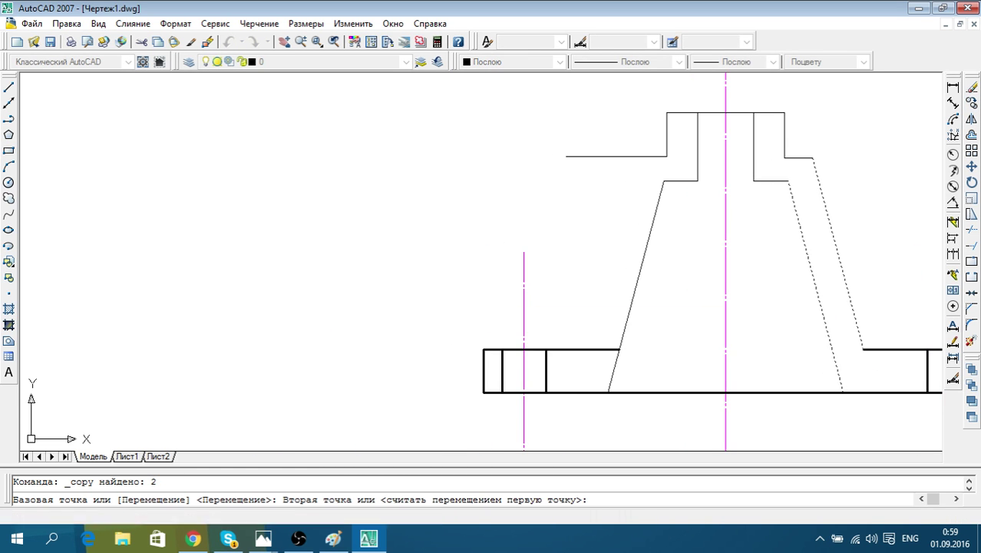
{"action": "left_click", "coordinate": [270, 330]}
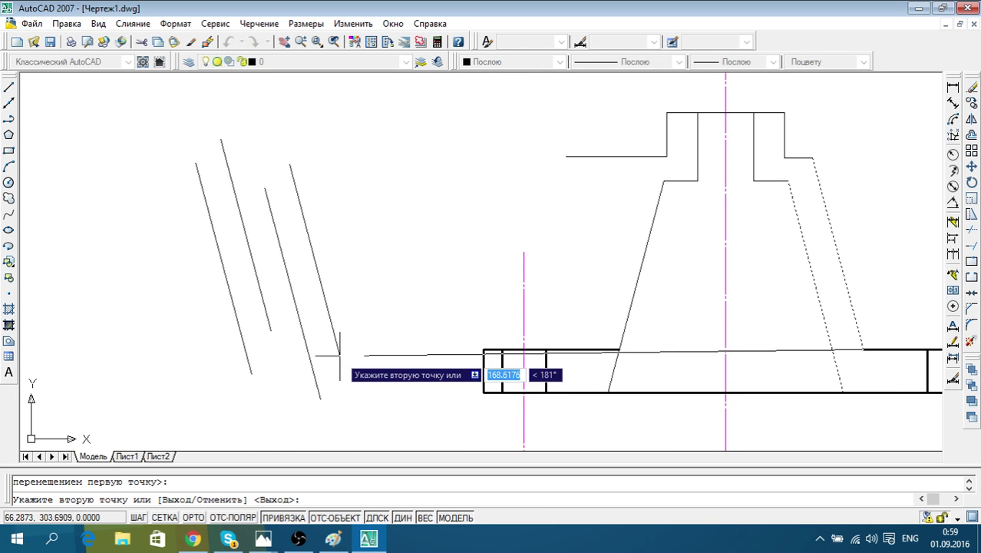
{"action": "key", "text": "Escape"}
Mirror the copied pair about a vertical axis, keeping the source lines
{"action": "left_click", "coordinate": [344, 334]}
{"action": "left_click", "coordinate": [154, 243]}
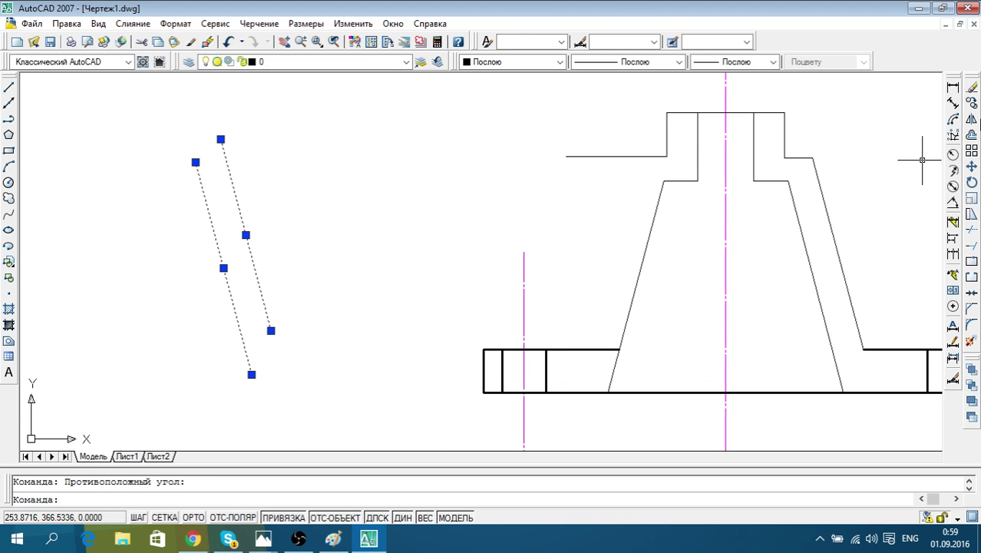
{"action": "left_click", "coordinate": [971, 120]}
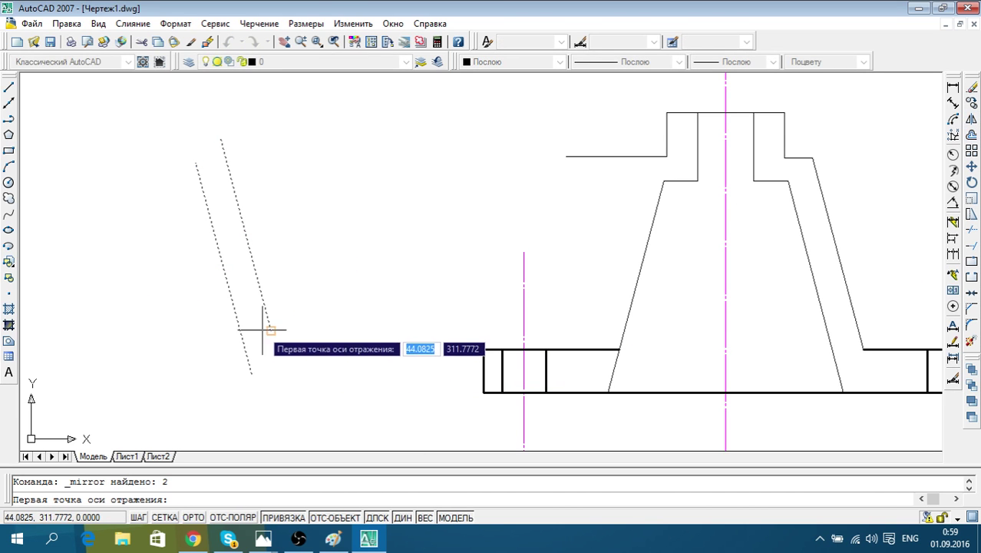
{"action": "left_click", "coordinate": [270, 330]}
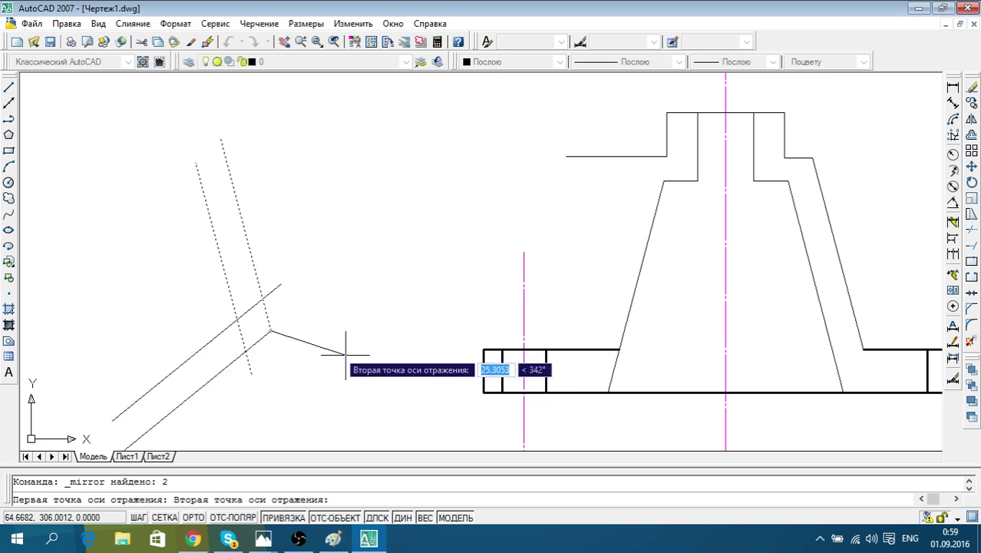
{"action": "key", "text": "F8"}
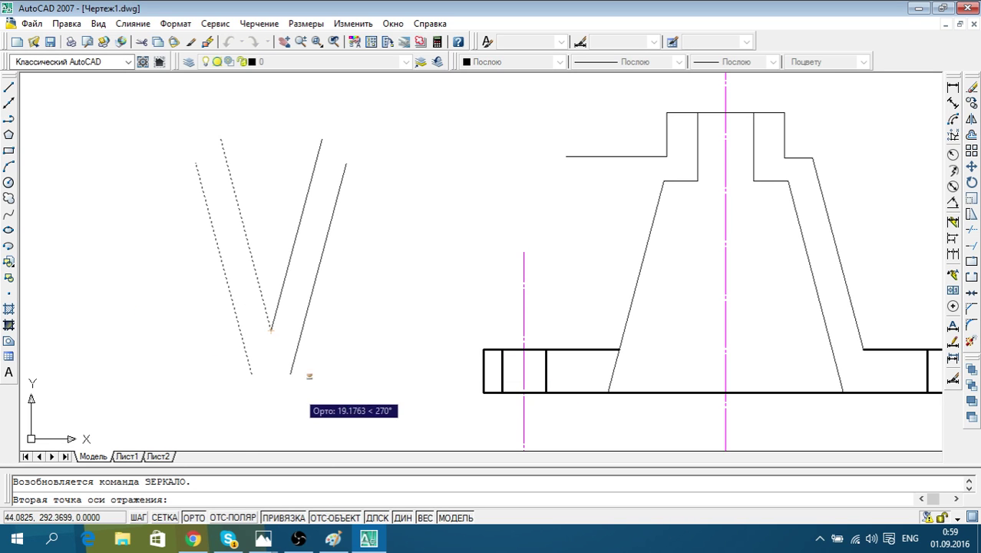
{"action": "left_click", "coordinate": [270, 409]}
{"action": "key", "text": "Return"}
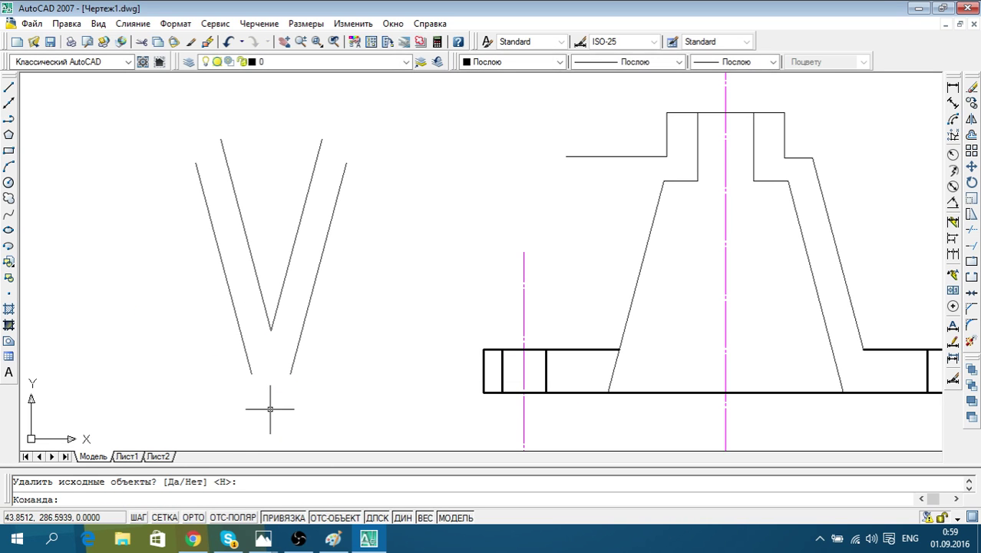
Erase the unmirrored copied pair
{"action": "left_click", "coordinate": [265, 384]}
{"action": "left_click", "coordinate": [152, 132]}
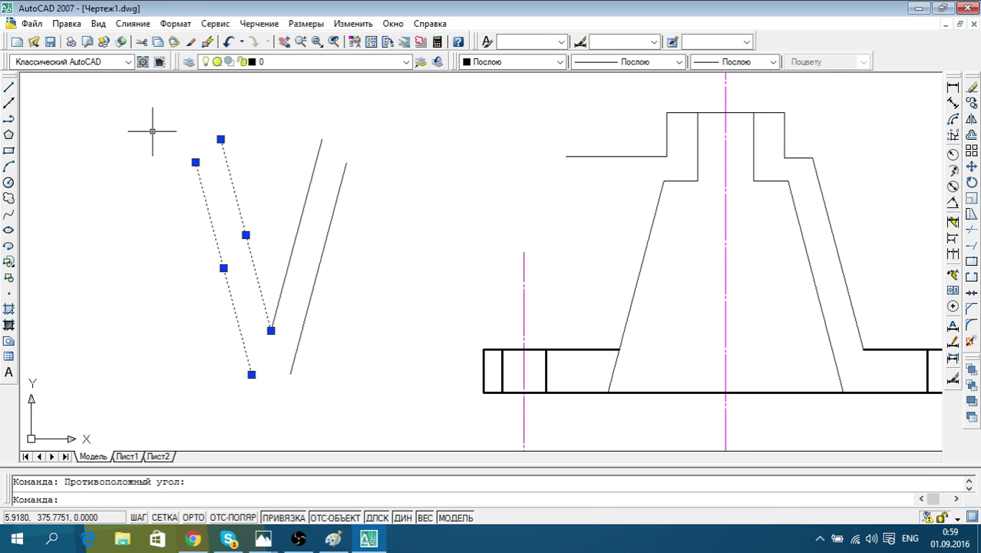
{"action": "key", "text": "Delete"}
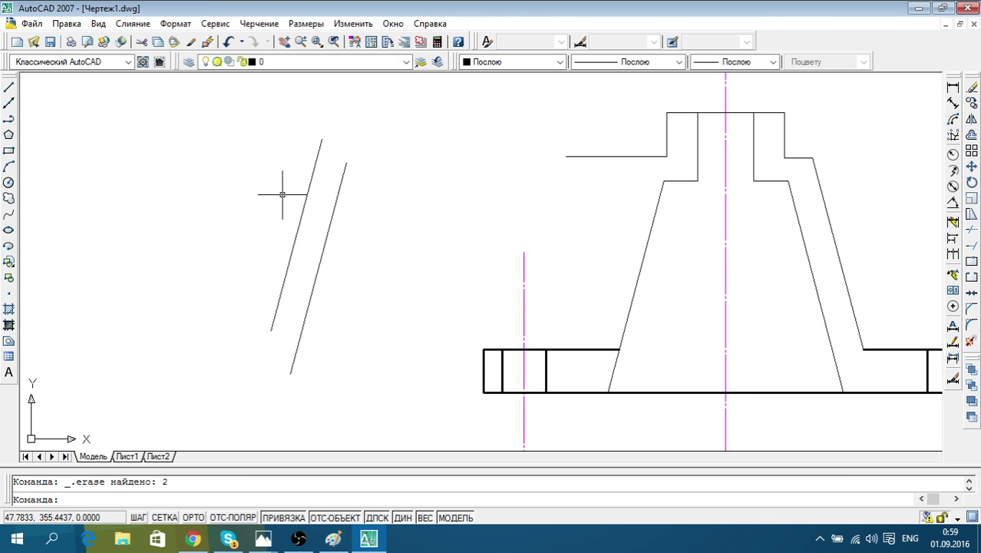
Erase the hub's original left slanted line
{"action": "left_click", "coordinate": [659, 258]}
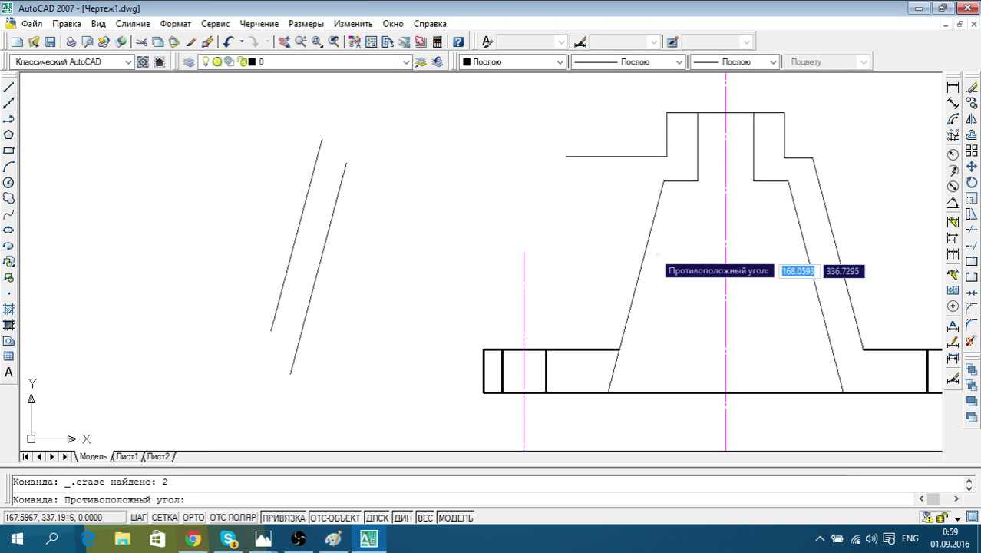
{"action": "left_click", "coordinate": [620, 229]}
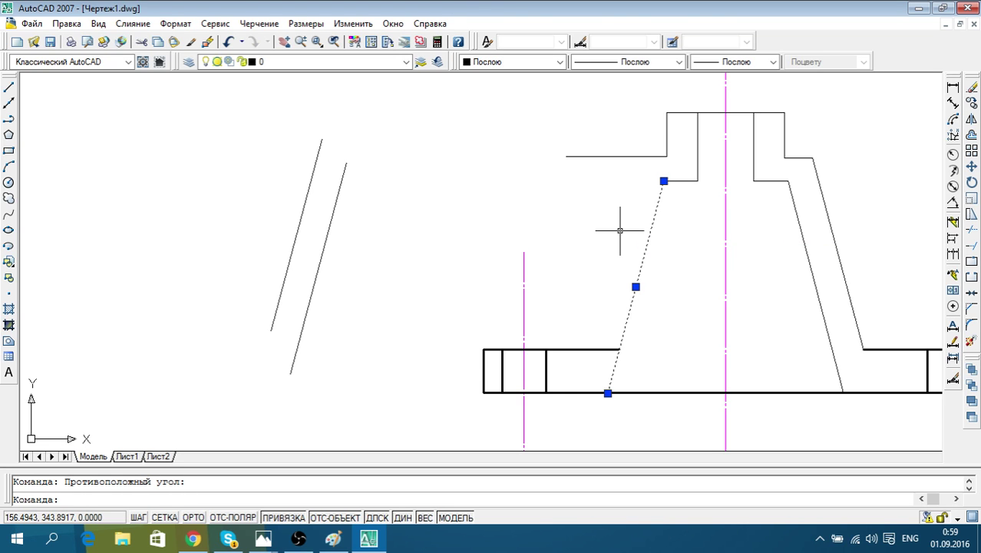
{"action": "key", "text": "Delete"}
Move the mirrored pair so the right line's top sits at the hub's upper-left step corner
{"action": "left_click", "coordinate": [351, 178]}
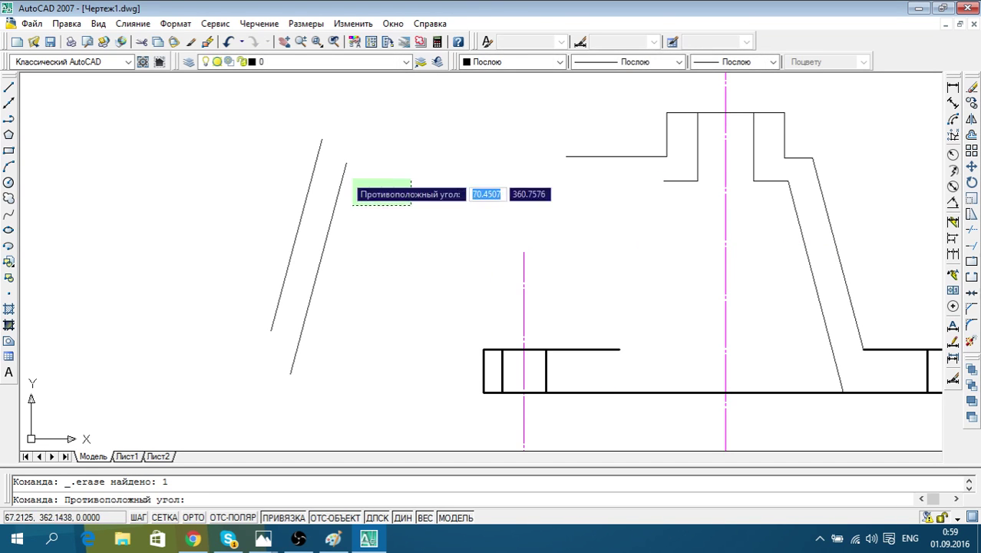
{"action": "left_click", "coordinate": [269, 125]}
{"action": "left_click", "coordinate": [972, 167]}
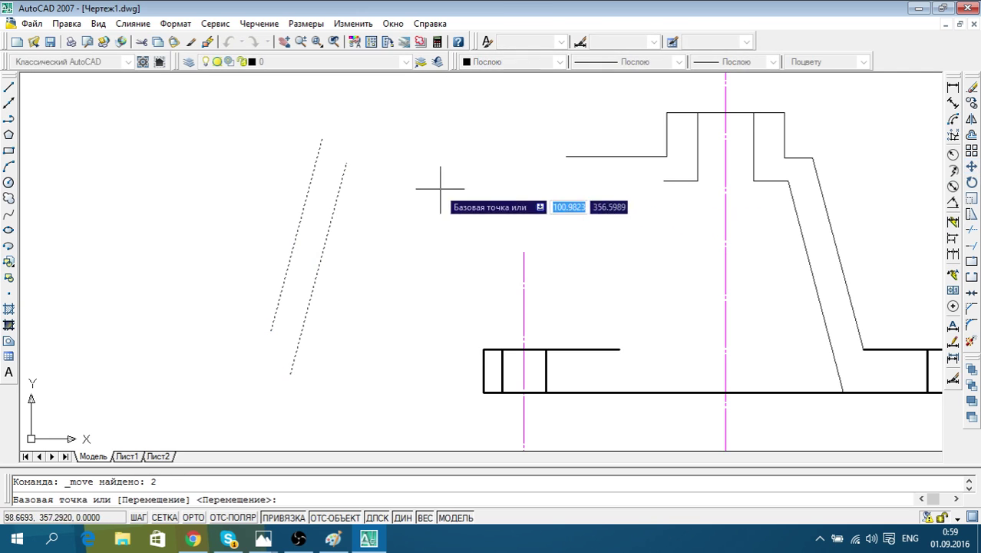
{"action": "left_click", "coordinate": [346, 162]}
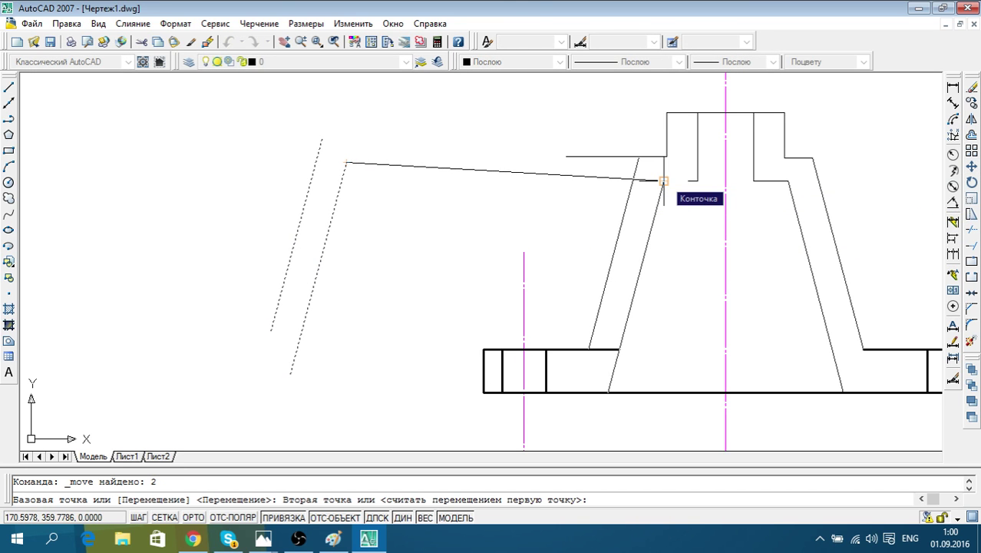
{"action": "left_click", "coordinate": [663, 181]}
{"action": "scroll", "coordinate": [685, 259], "scroll_direction": "up", "scroll_amount": 2}
{"action": "scroll", "coordinate": [599, 223], "scroll_direction": "up", "scroll_amount": 4}
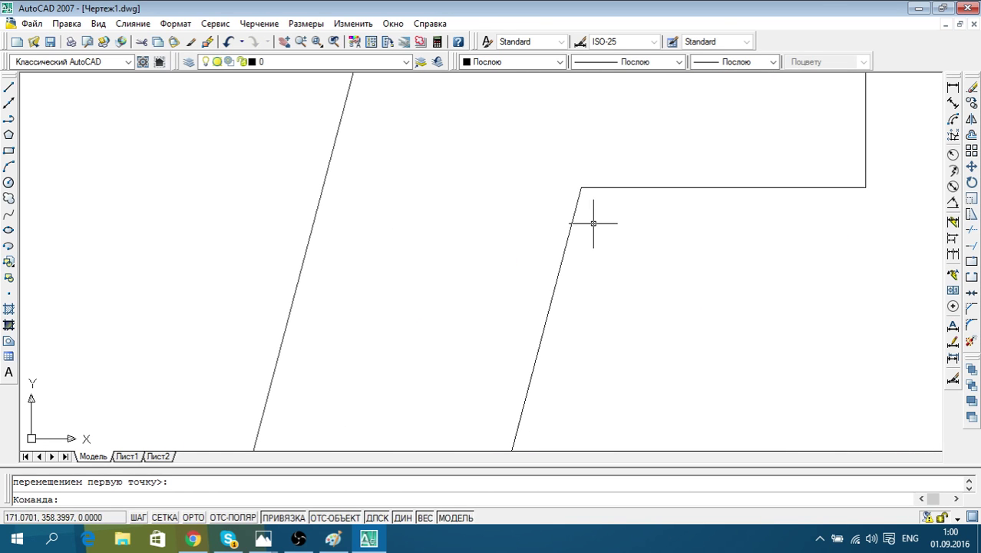
{"action": "scroll", "coordinate": [588, 196], "scroll_direction": "up", "scroll_amount": 1}
{"action": "scroll", "coordinate": [621, 282], "scroll_direction": "down", "scroll_amount": 5}
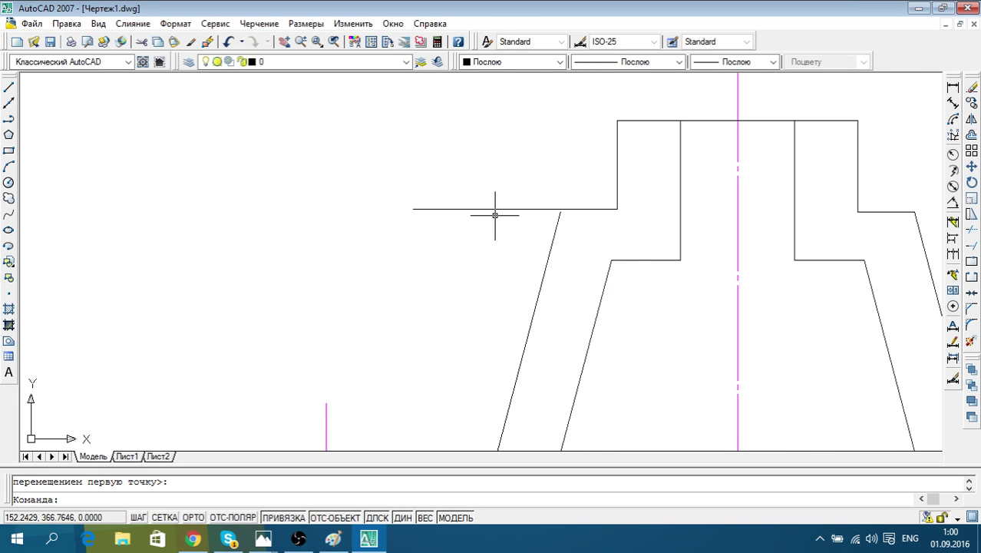
{"action": "scroll", "coordinate": [595, 273], "scroll_direction": "down", "scroll_amount": 5}
{"action": "scroll", "coordinate": [558, 401], "scroll_direction": "up", "scroll_amount": 2}
{"action": "scroll", "coordinate": [565, 421], "scroll_direction": "up", "scroll_amount": 3}
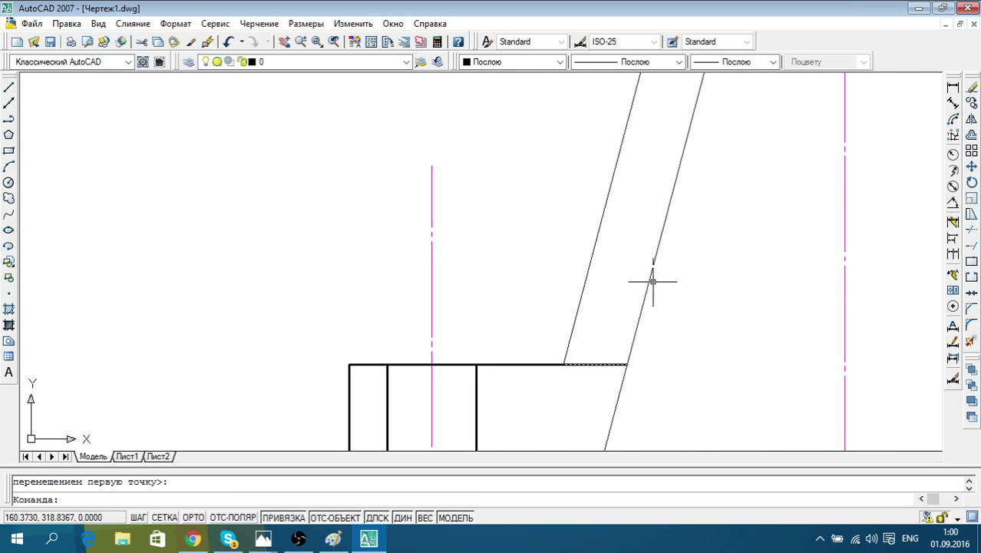
{"action": "scroll", "coordinate": [653, 282], "scroll_direction": "down", "scroll_amount": 4}
Select the two new left slanted lines for another move, then cancel it
{"action": "left_click", "coordinate": [680, 249]}
{"action": "left_click", "coordinate": [618, 230]}
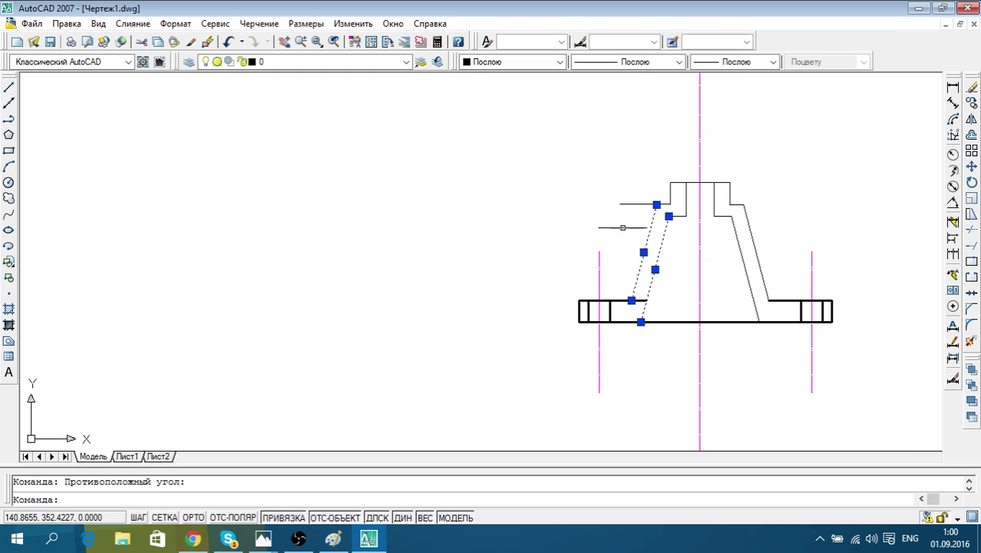
{"action": "left_click", "coordinate": [967, 173]}
{"action": "scroll", "coordinate": [621, 211], "scroll_direction": "up", "scroll_amount": 4}
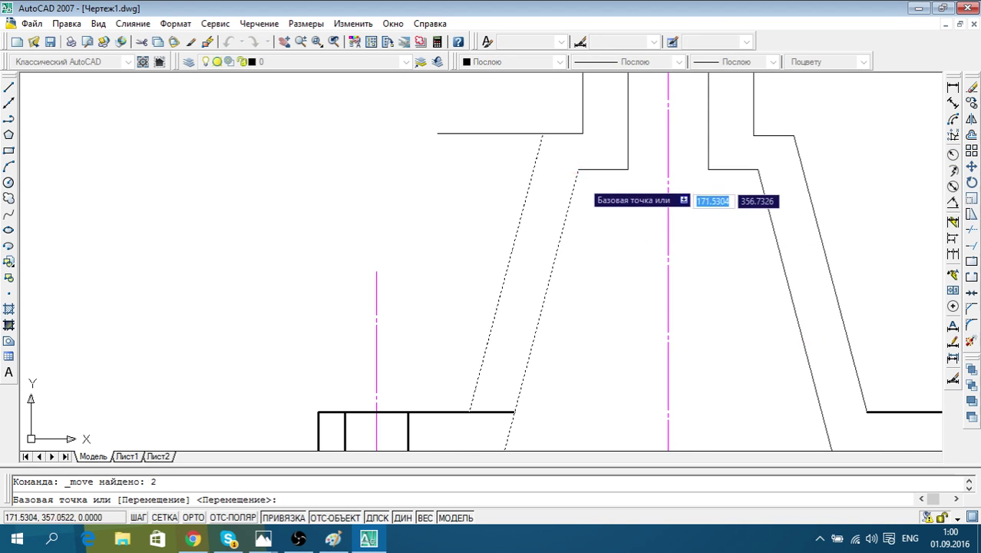
{"action": "middle_click_drag", "start_coordinate": [576, 172], "coordinate": [543, 146]}
{"action": "middle_click_drag", "start_coordinate": [569, 109], "coordinate": [568, 66]}
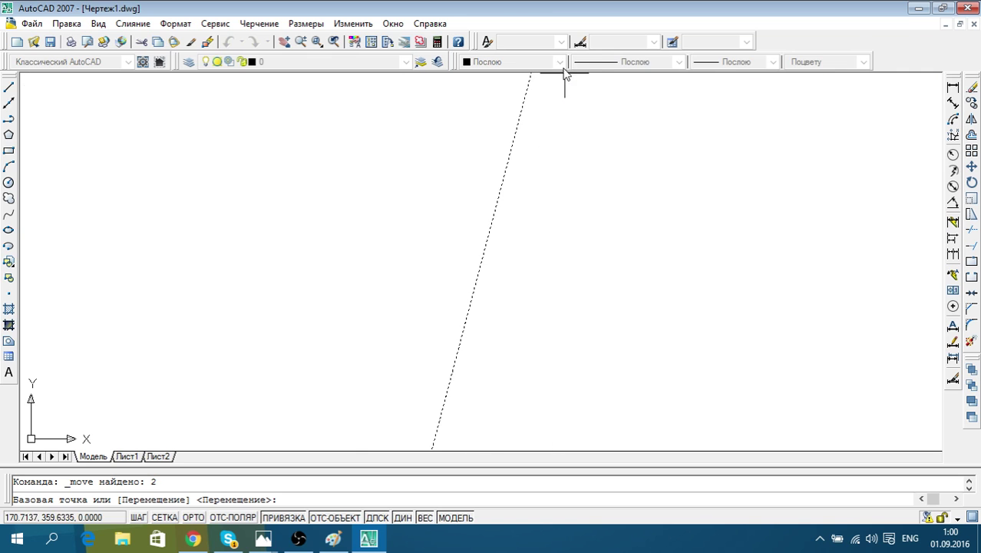
{"action": "mouse_move", "coordinate": [601, 135]}
{"action": "middle_mouse_down"}
{"action": "mouse_move", "coordinate": [624, 303]}
{"action": "mouse_move", "coordinate": [603, 276]}
{"action": "middle_mouse_up"}
{"action": "middle_click_drag", "start_coordinate": [353, 274], "coordinate": [499, 199]}
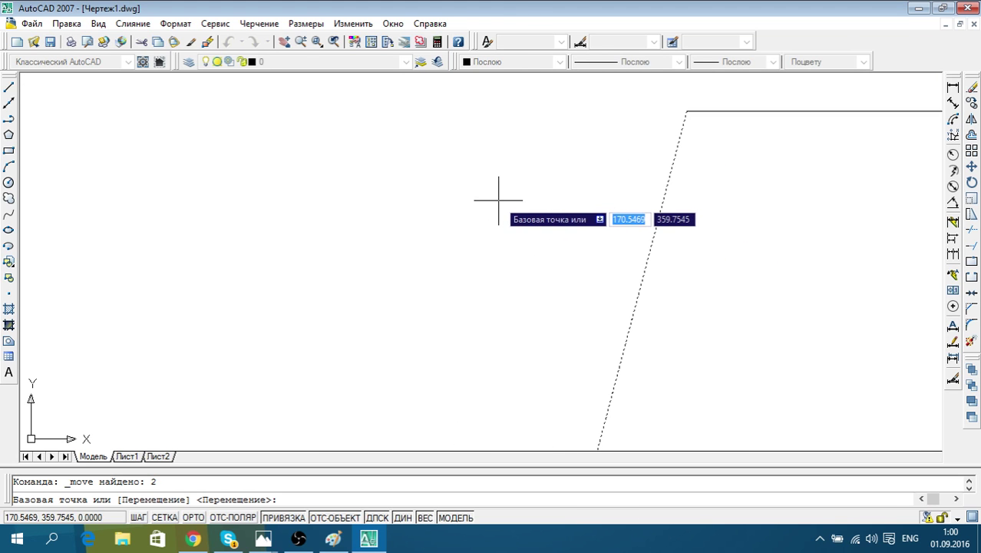
{"action": "key", "text": "Escape"}
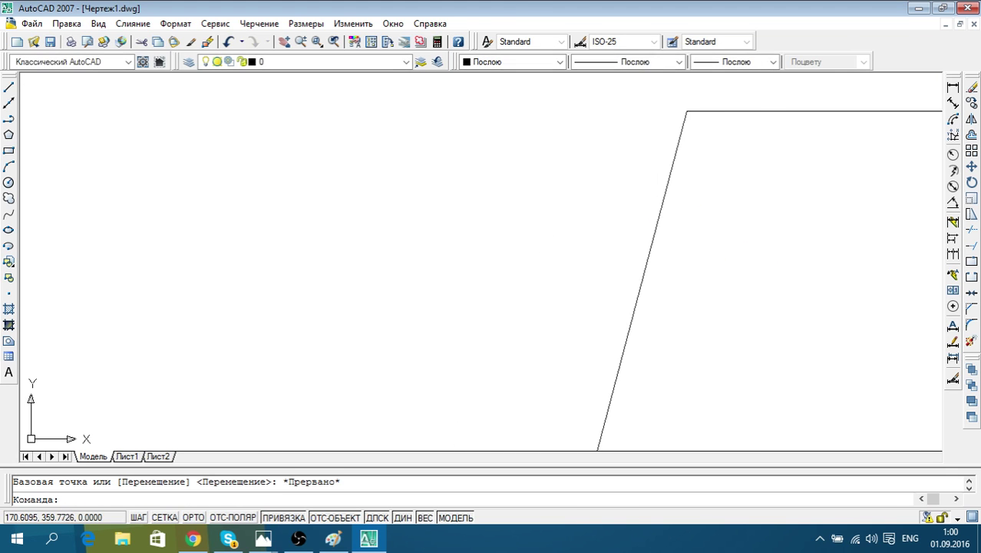
Try grip-stretching the slanted line's top endpoint at the upper corner, then cancel
{"action": "left_click", "coordinate": [707, 125]}
{"action": "left_click", "coordinate": [666, 96]}
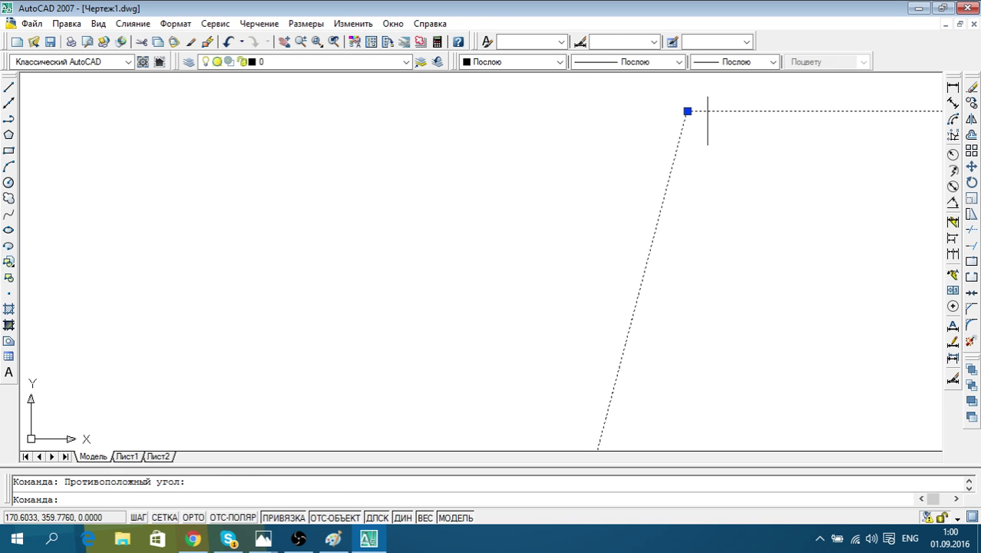
{"action": "key", "text": "Escape"}
{"action": "left_click", "coordinate": [683, 121]}
{"action": "left_click", "coordinate": [687, 112]}
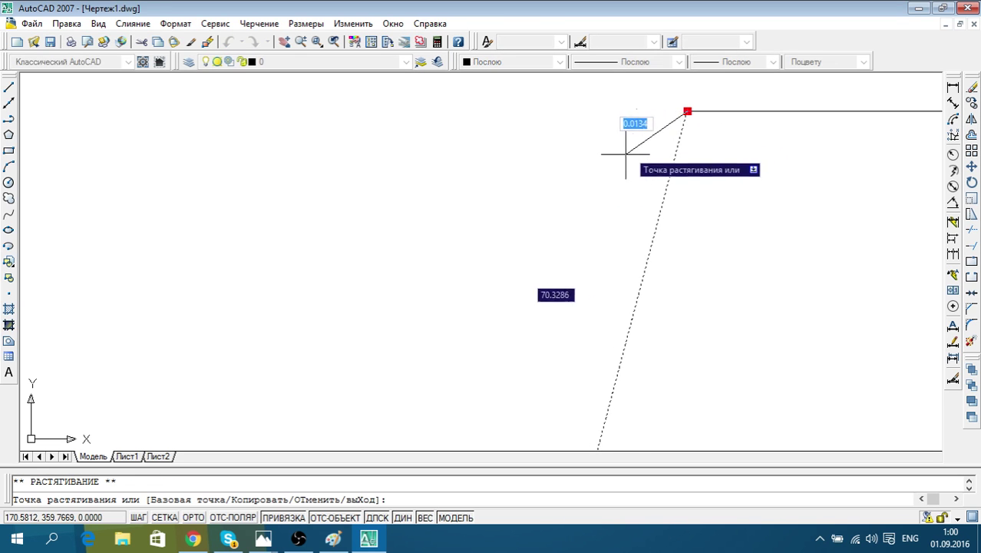
{"action": "left_click", "coordinate": [704, 202]}
{"action": "left_click", "coordinate": [703, 201]}
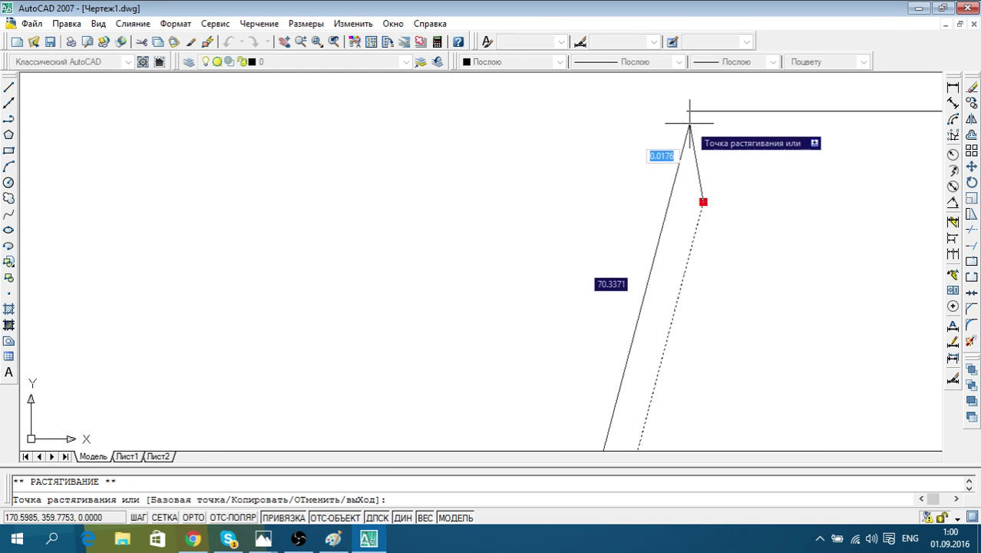
{"action": "key", "text": "Escape"}
Select the right line of the left pair and grab its bottom grip
{"action": "middle_click_drag", "start_coordinate": [686, 111], "coordinate": [737, 203]}
{"action": "scroll", "coordinate": [755, 218], "scroll_direction": "down", "scroll_amount": 3}
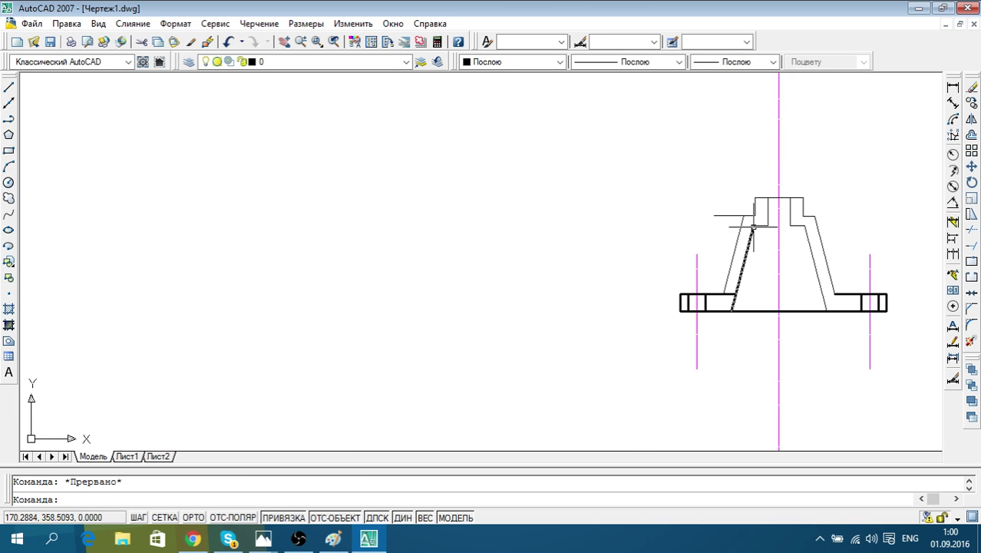
{"action": "scroll", "coordinate": [731, 290], "scroll_direction": "up", "scroll_amount": 4}
{"action": "left_click", "coordinate": [743, 336]}
{"action": "left_click", "coordinate": [695, 340]}
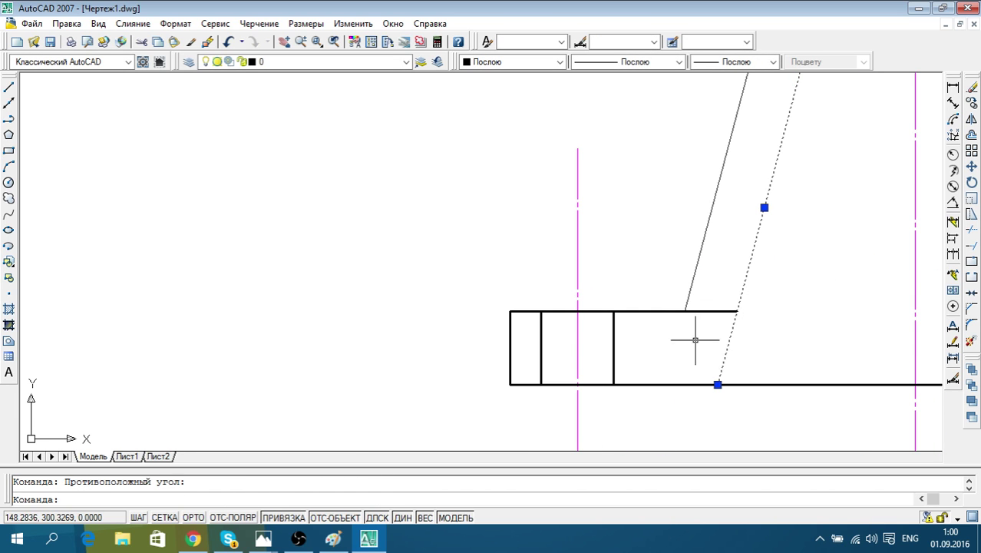
{"action": "left_click", "coordinate": [718, 384]}
Shorten the slanted line so its bottom end sits on the flange top
{"action": "left_click", "coordinate": [737, 311]}
{"action": "key", "text": "Escape"}
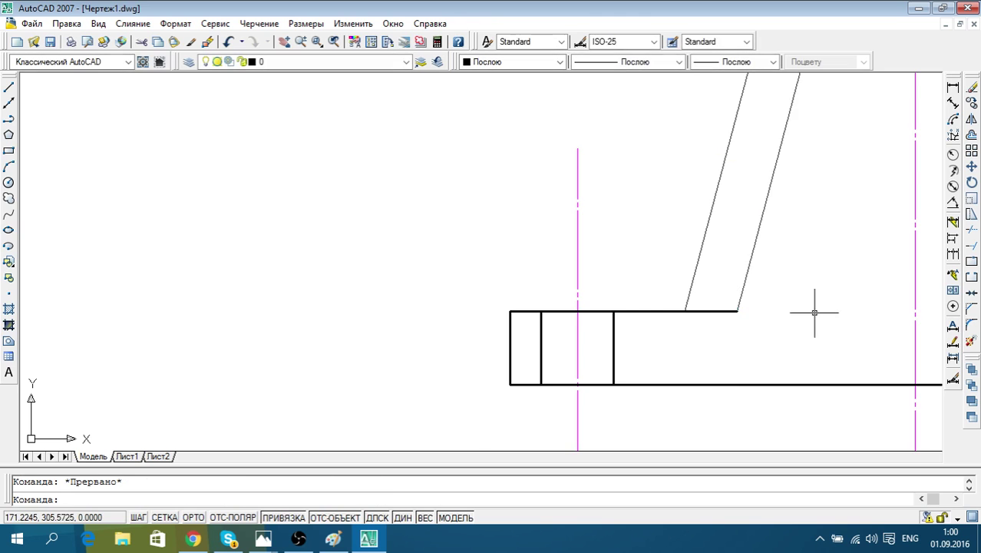
{"action": "scroll", "coordinate": [814, 312], "scroll_direction": "down", "scroll_amount": 3}
{"action": "scroll", "coordinate": [721, 267], "scroll_direction": "up", "scroll_amount": 1}
{"action": "scroll", "coordinate": [720, 267], "scroll_direction": "up", "scroll_amount": 3}
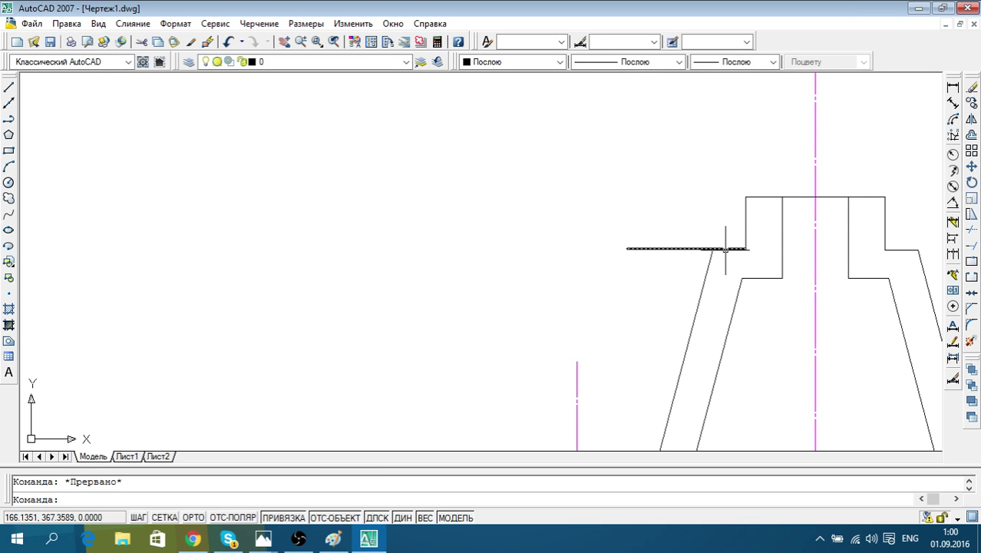
{"action": "left_click", "coordinate": [726, 250]}
{"action": "key", "text": "Escape"}
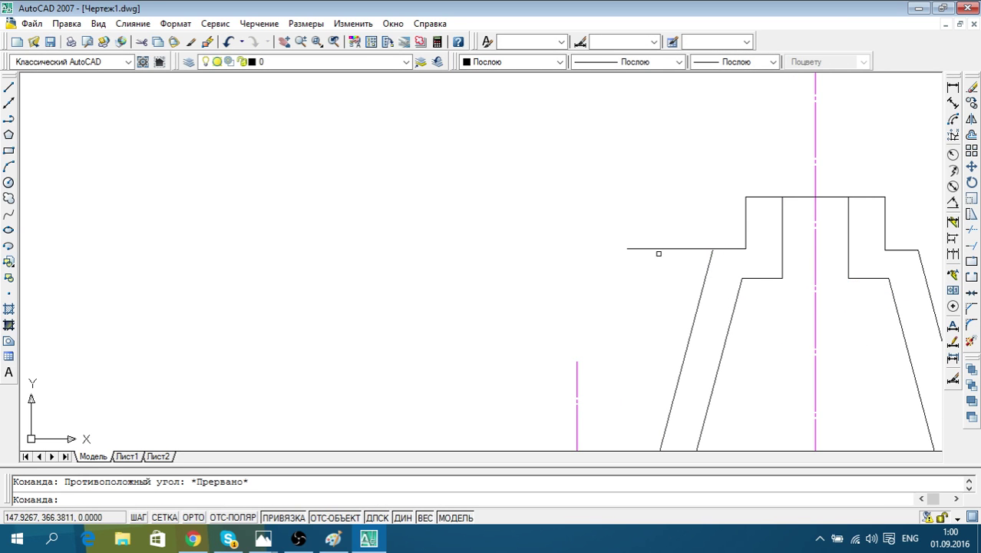
Select the short top-step line and the left slanted edge, then clear the selection
{"action": "left_click", "coordinate": [655, 248]}
{"action": "scroll", "coordinate": [679, 270], "scroll_direction": "up", "scroll_amount": 1}
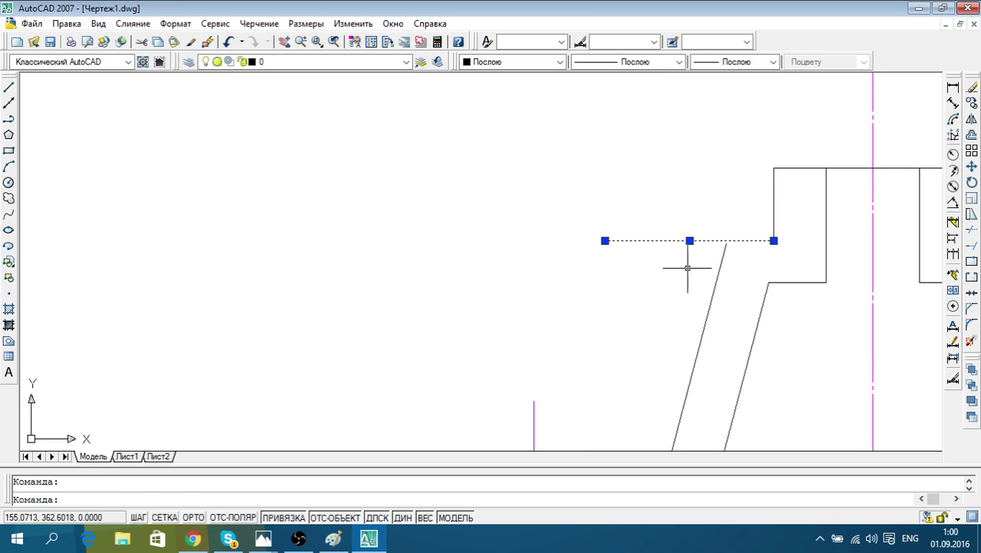
{"action": "key", "text": "Escape"}
{"action": "left_click", "coordinate": [720, 261]}
{"action": "left_click", "coordinate": [697, 269]}
{"action": "middle_click_drag", "start_coordinate": [788, 301], "coordinate": [581, 290]}
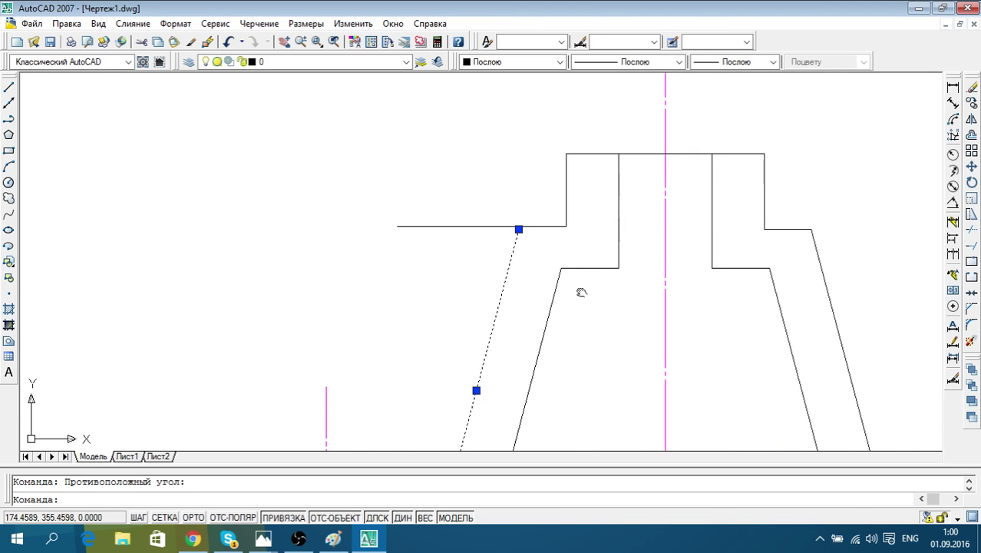
{"action": "key", "text": "Escape"}
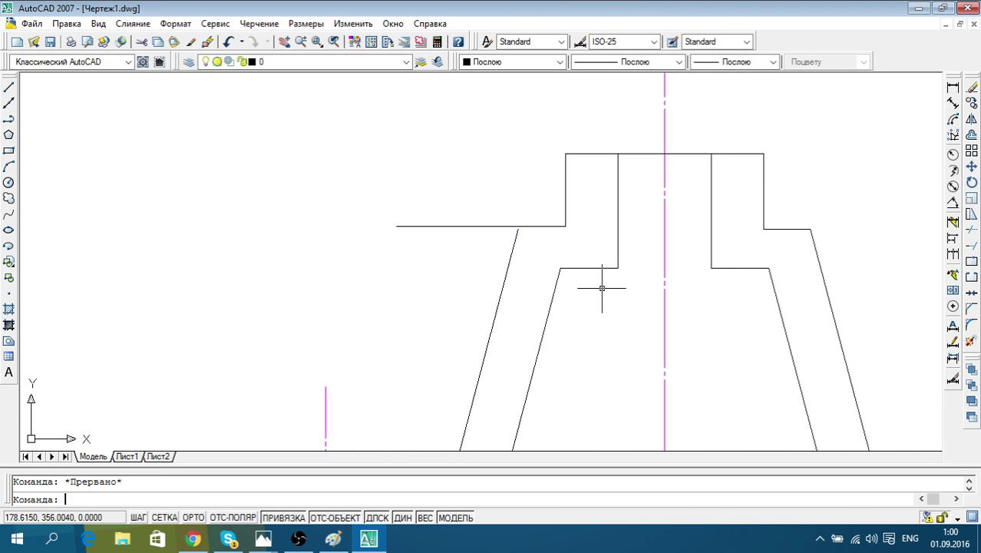
Erase the short horizontal line on the left
{"action": "left_click", "coordinate": [537, 239]}
{"action": "left_click", "coordinate": [596, 208]}
{"action": "key", "text": "Delete"}
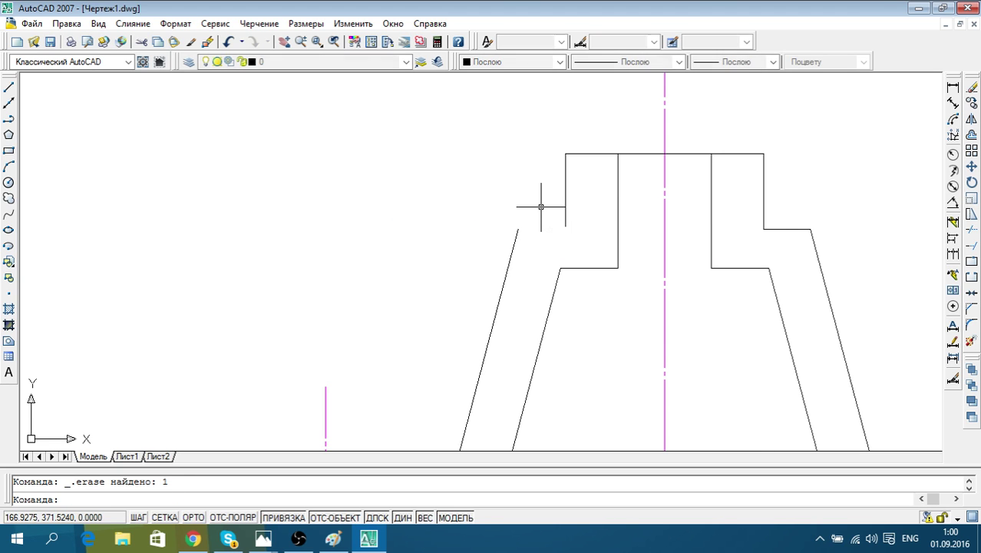
With ORTHO on, stretch the right shoulder line's left end across to the left slanted edge
{"action": "left_click", "coordinate": [806, 270]}
{"action": "left_click", "coordinate": [780, 229]}
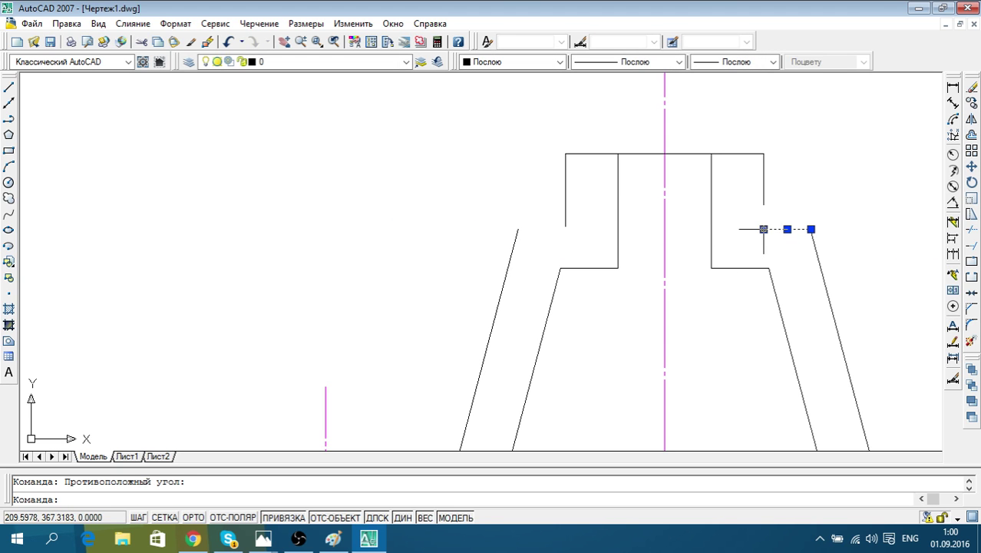
{"action": "left_click", "coordinate": [763, 229]}
{"action": "key", "text": "F8"}
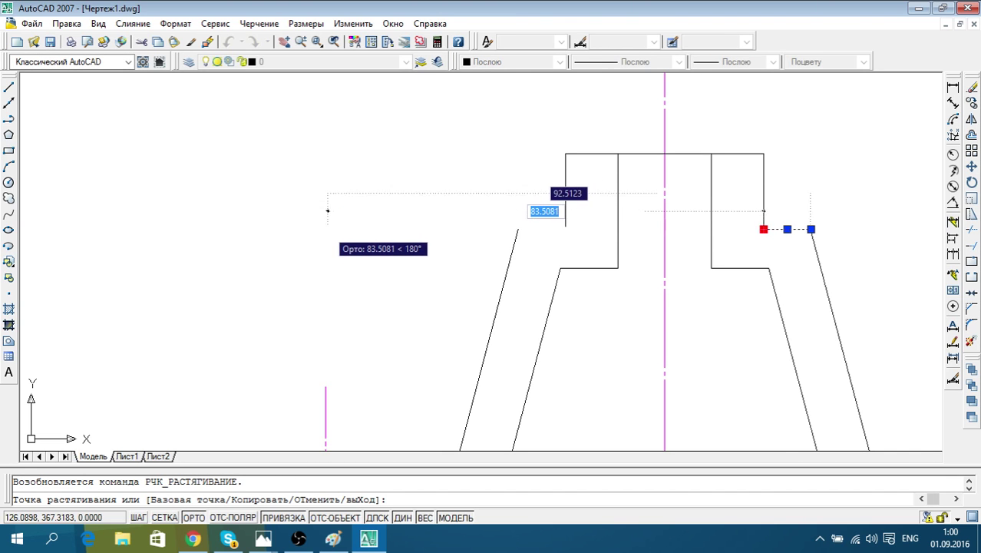
{"action": "left_click", "coordinate": [328, 210]}
{"action": "key", "text": "Escape"}
{"action": "scroll", "coordinate": [537, 223], "scroll_direction": "up", "scroll_amount": 2}
{"action": "scroll", "coordinate": [541, 216], "scroll_direction": "up", "scroll_amount": 1}
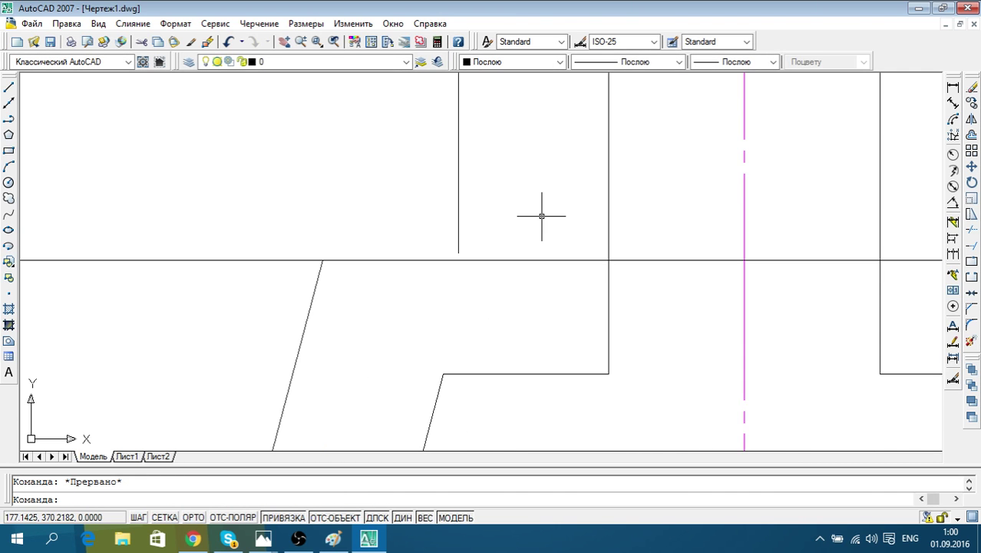
{"action": "scroll", "coordinate": [541, 216], "scroll_direction": "down", "scroll_amount": 1}
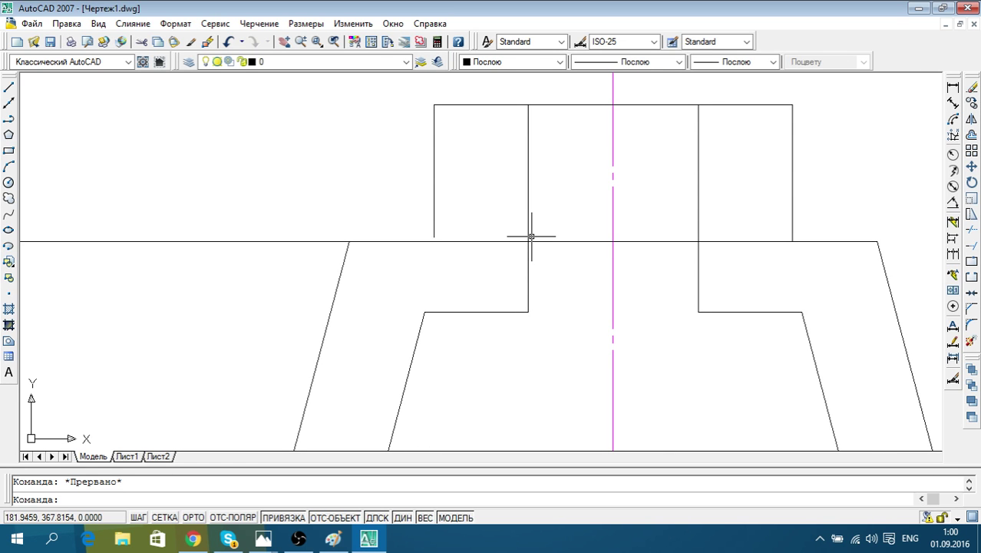
Draw a 14-unit vertical line up from the flange rectangle's left corner
{"action": "left_click", "coordinate": [9, 87]}
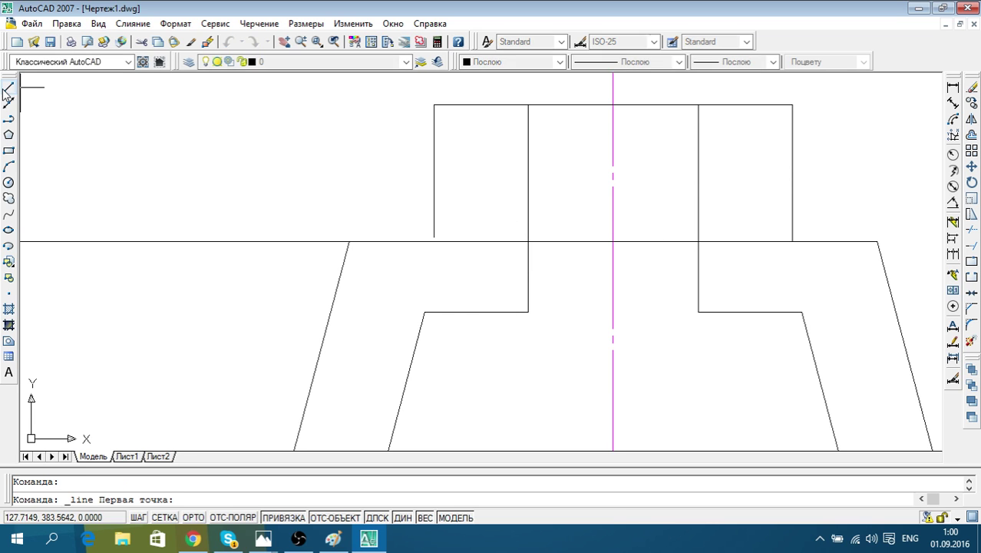
{"action": "left_click", "coordinate": [434, 104]}
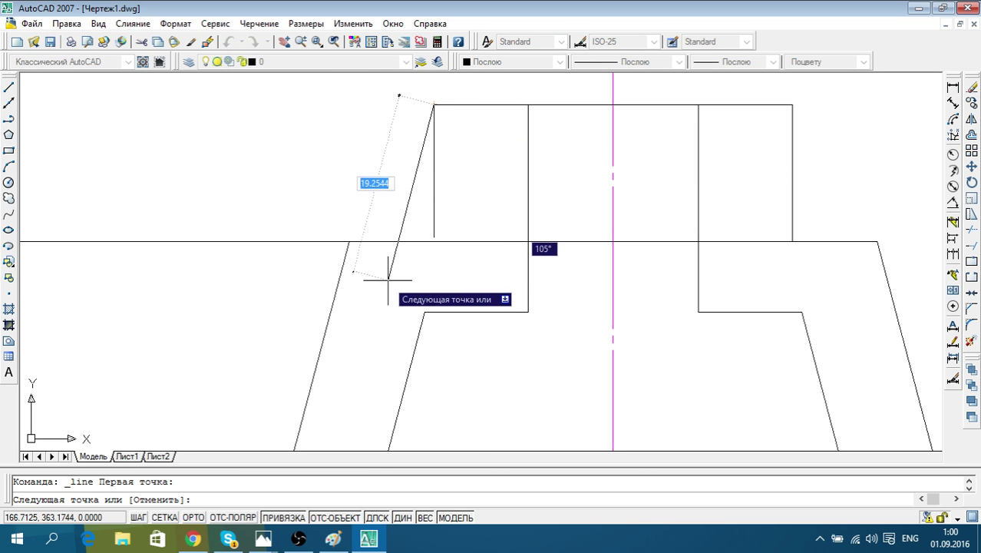
{"action": "key", "text": "F8"}
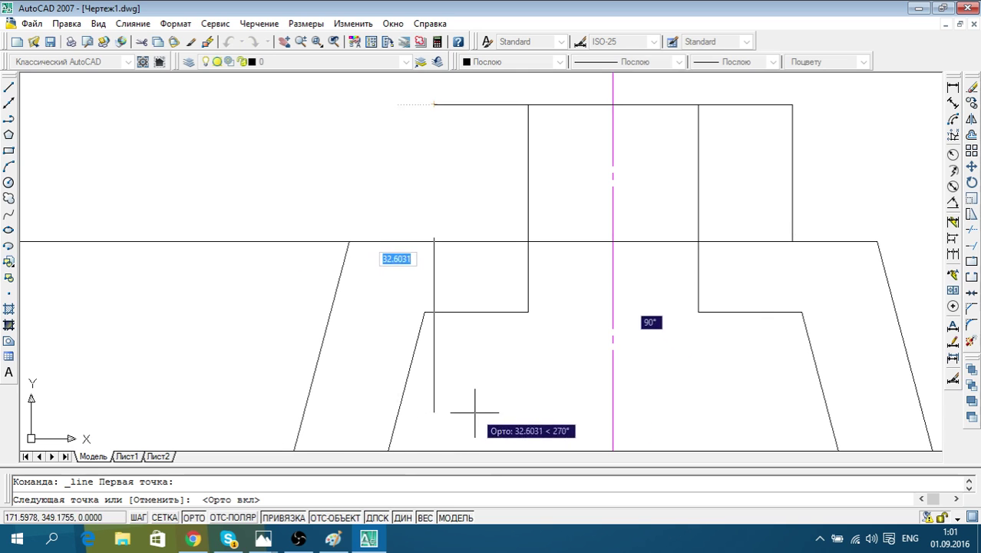
{"action": "type", "text": "14"}
{"action": "key", "text": "Return"}
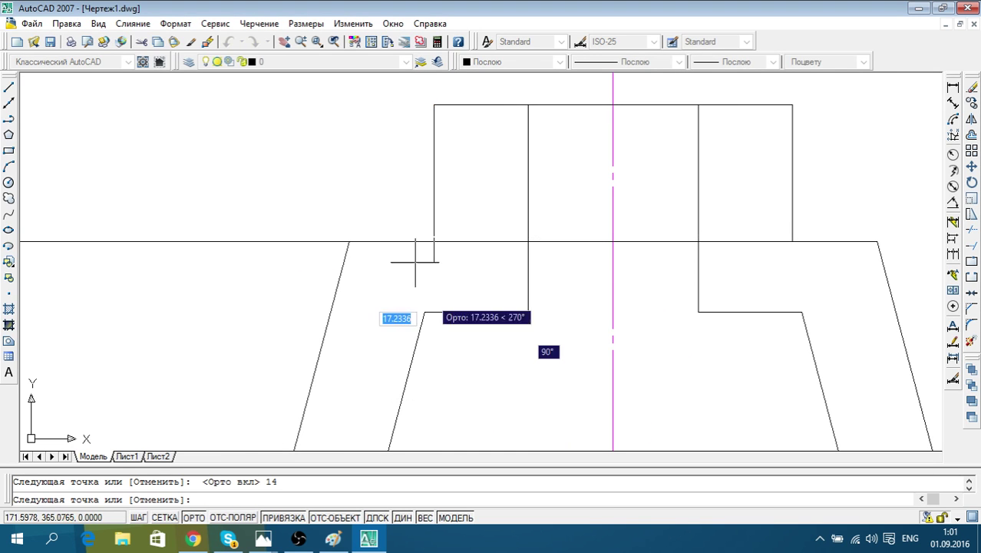
{"action": "key", "text": "Escape"}
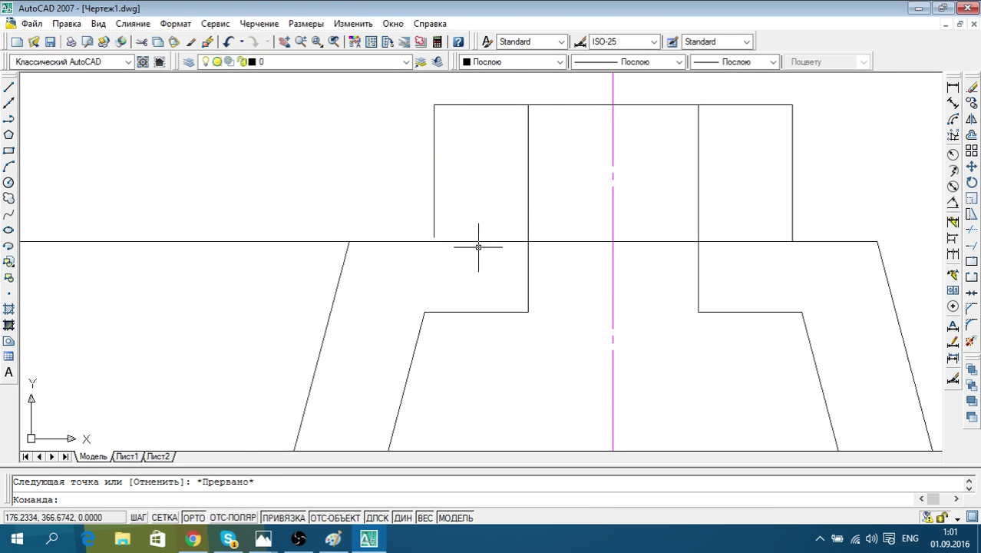
Move the long horizontal flange-base line higher up
{"action": "left_click", "coordinate": [464, 241]}
{"action": "scroll", "coordinate": [573, 267], "scroll_direction": "down", "scroll_amount": 1}
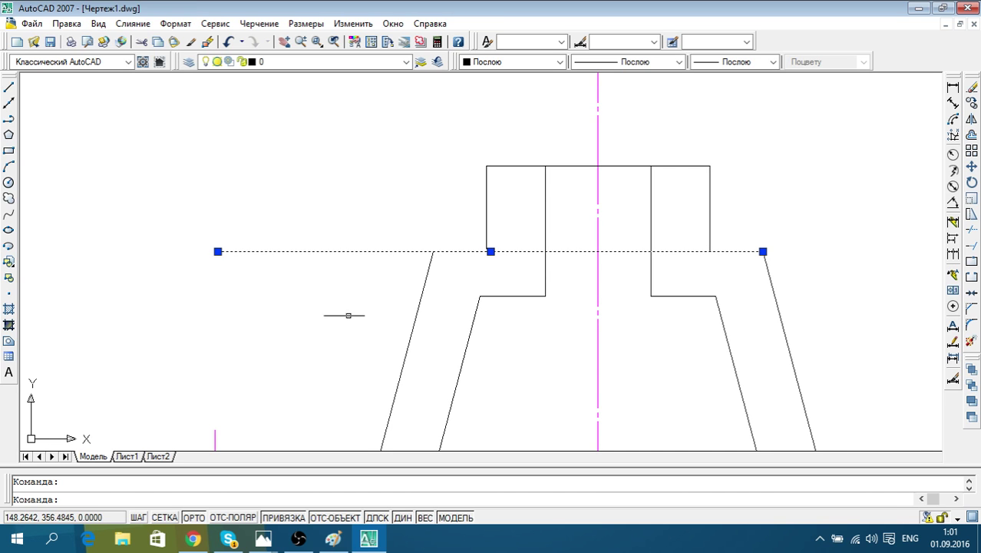
{"action": "left_click", "coordinate": [971, 167]}
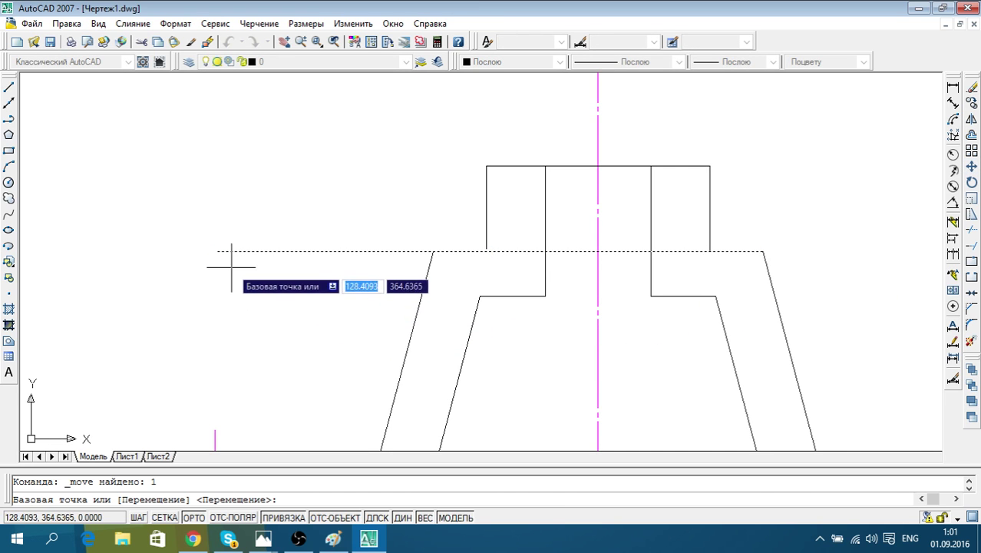
{"action": "scroll", "coordinate": [493, 251], "scroll_direction": "up", "scroll_amount": 3}
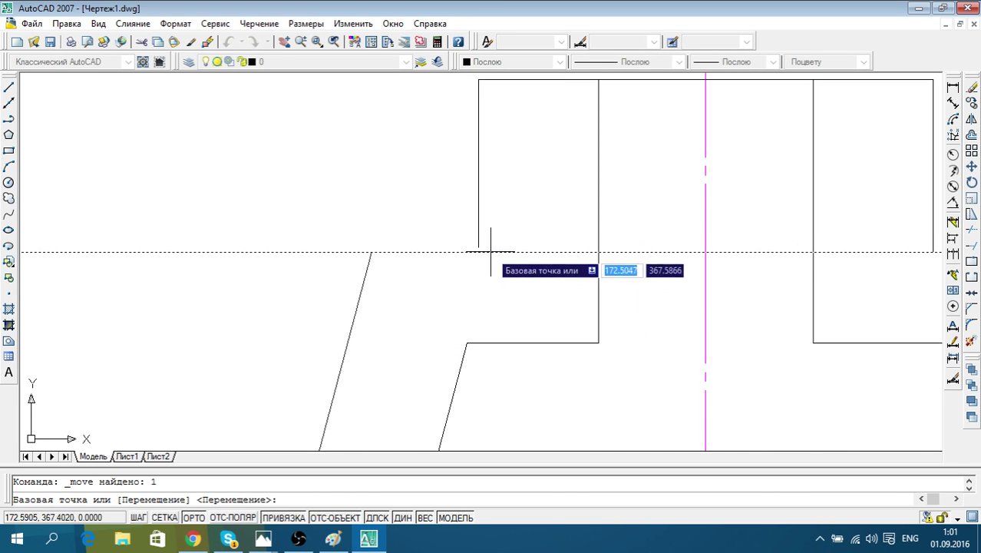
{"action": "scroll", "coordinate": [481, 255], "scroll_direction": "up", "scroll_amount": 5}
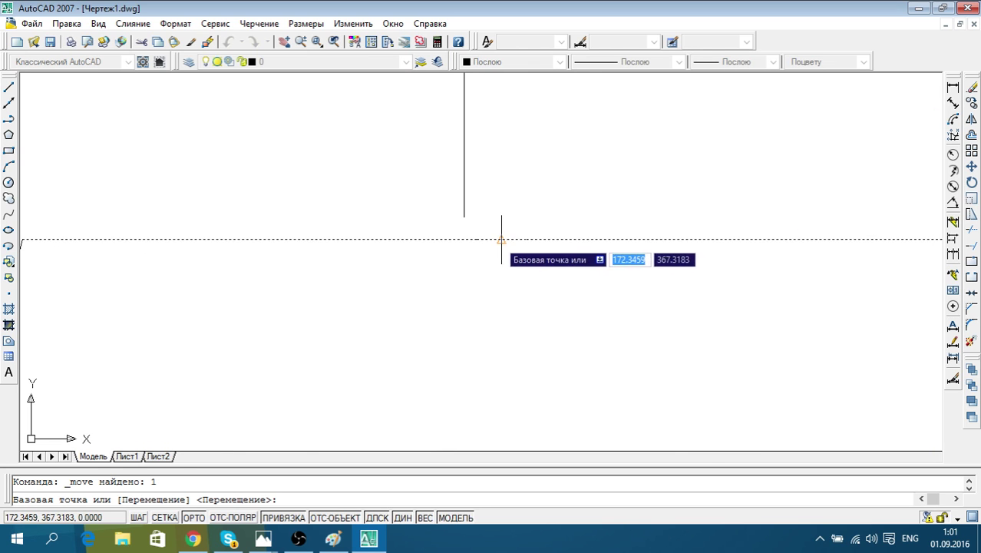
{"action": "left_click", "coordinate": [495, 237]}
{"action": "left_click", "coordinate": [466, 217]}
{"action": "key", "text": "Escape"}
Start moving the left slanted outer edge from its top end, then cancel
{"action": "scroll", "coordinate": [466, 217], "scroll_direction": "down", "scroll_amount": 3}
{"action": "left_click", "coordinate": [464, 283]}
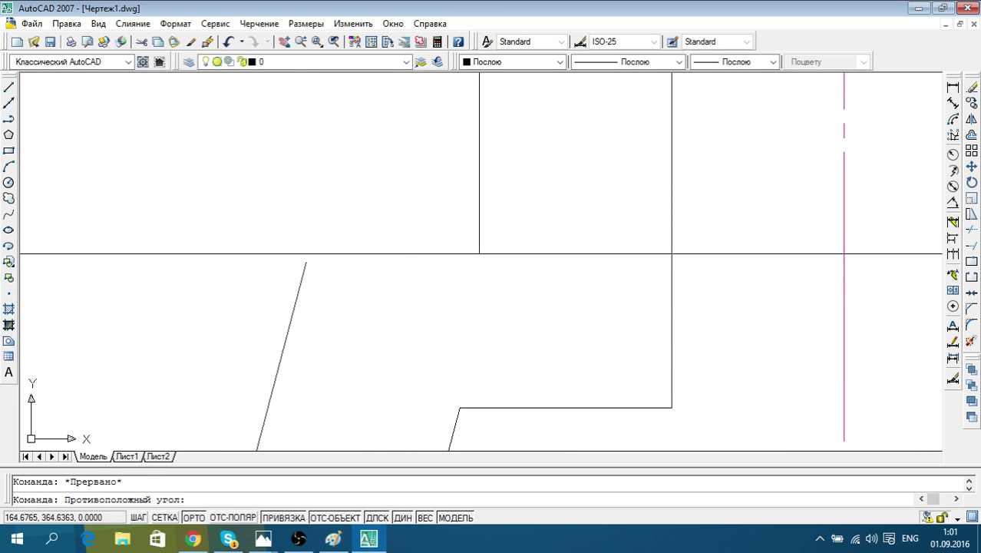
{"action": "left_click", "coordinate": [252, 316]}
{"action": "left_click", "coordinate": [971, 165]}
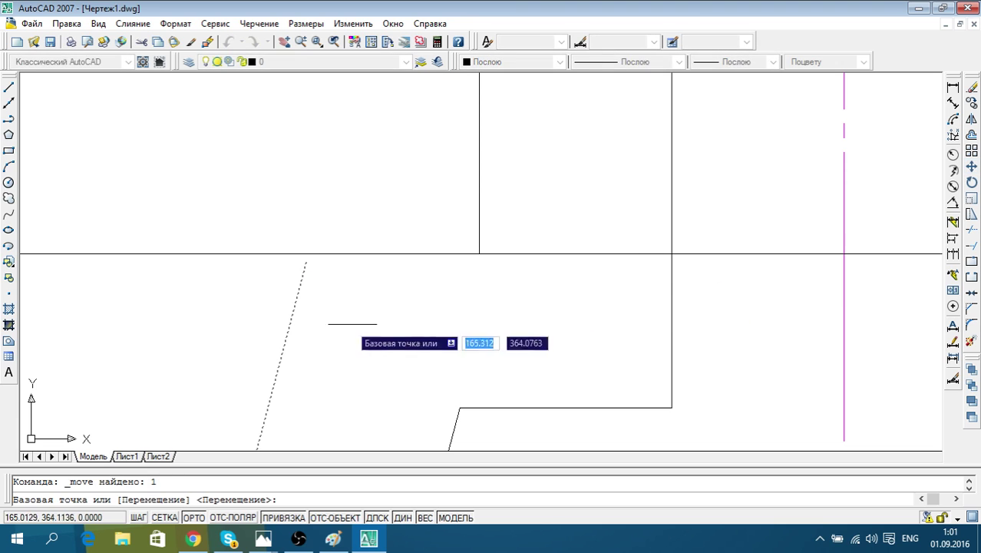
{"action": "left_click", "coordinate": [309, 260]}
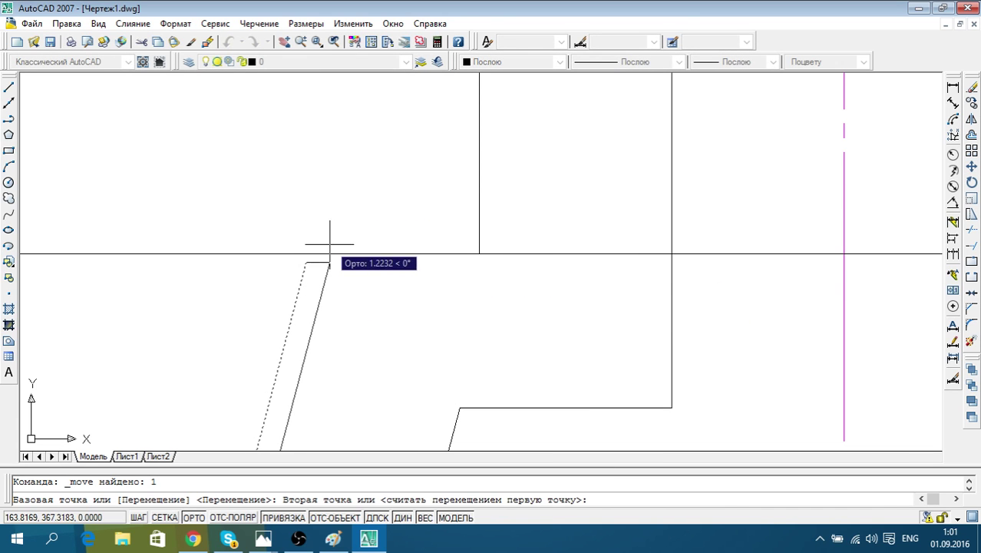
{"action": "key", "text": "Escape"}
With ORTHO off, stretch the left slanted edge's top upward past the horizontal line
{"action": "left_click", "coordinate": [295, 302]}
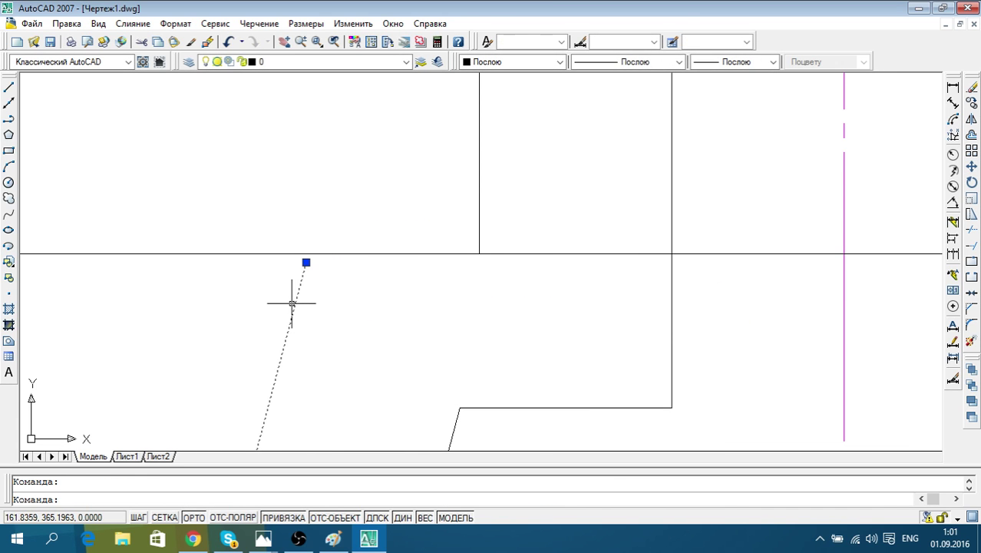
{"action": "left_click", "coordinate": [194, 517]}
{"action": "left_click", "coordinate": [305, 261]}
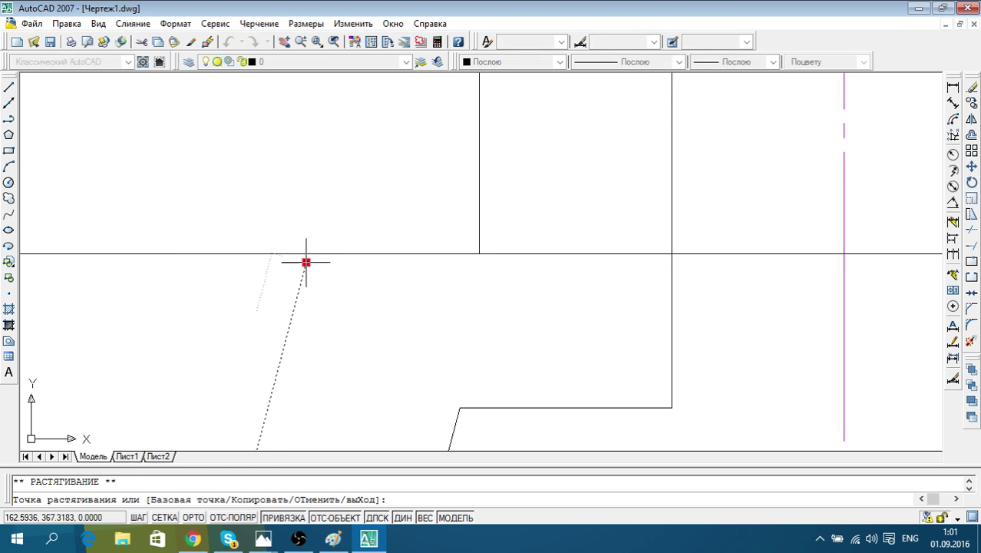
{"action": "left_click", "coordinate": [329, 175]}
{"action": "key", "text": "Escape"}
{"action": "left_click", "coordinate": [324, 174]}
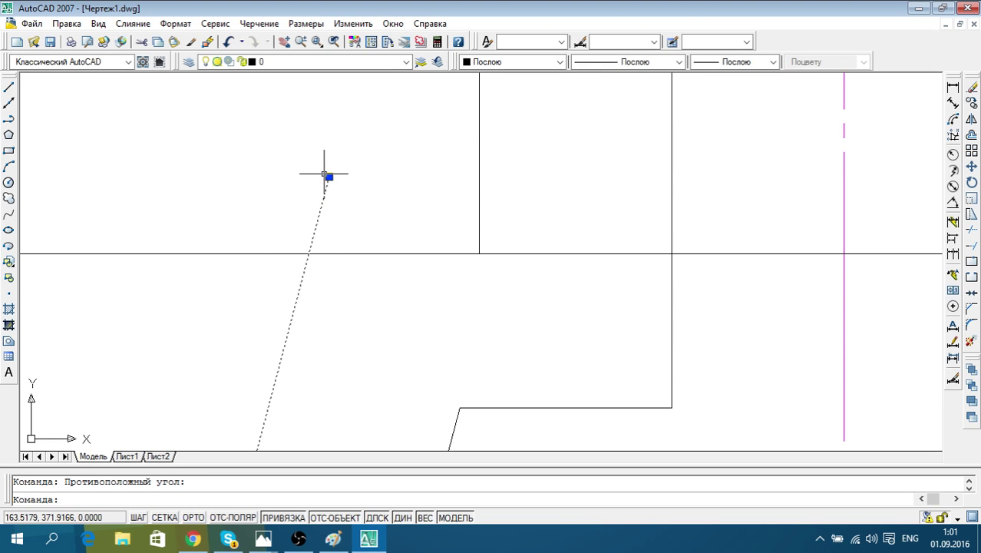
{"action": "left_click", "coordinate": [328, 175]}
{"action": "key", "text": "Escape"}
Stretch the horizontal line's left endpoint so it ends on the left slanted edge
{"action": "scroll", "coordinate": [420, 263], "scroll_direction": "down", "scroll_amount": 3}
{"action": "scroll", "coordinate": [420, 264], "scroll_direction": "down", "scroll_amount": 2}
{"action": "left_click", "coordinate": [299, 293]}
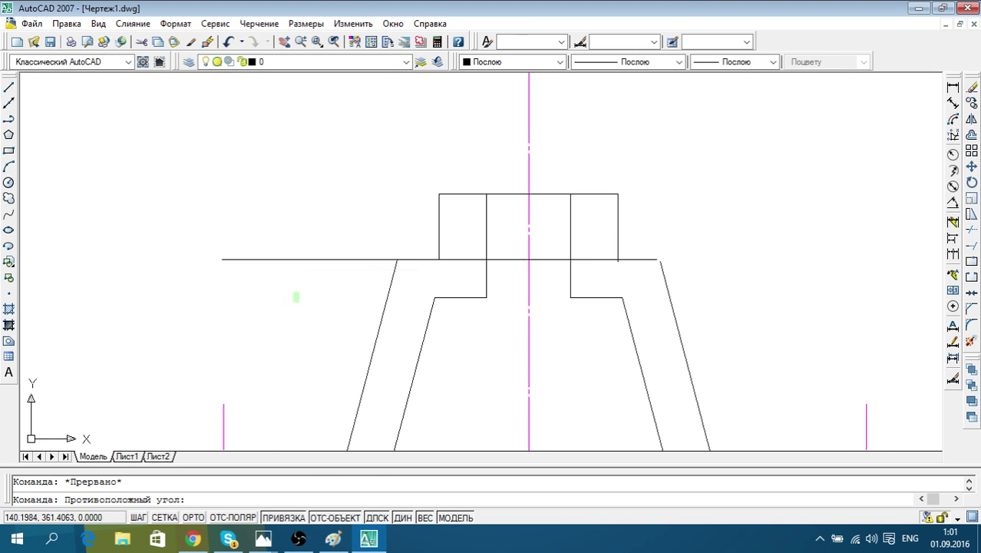
{"action": "left_click", "coordinate": [213, 252]}
{"action": "left_click", "coordinate": [219, 259]}
{"action": "scroll", "coordinate": [391, 261], "scroll_direction": "up", "scroll_amount": 3}
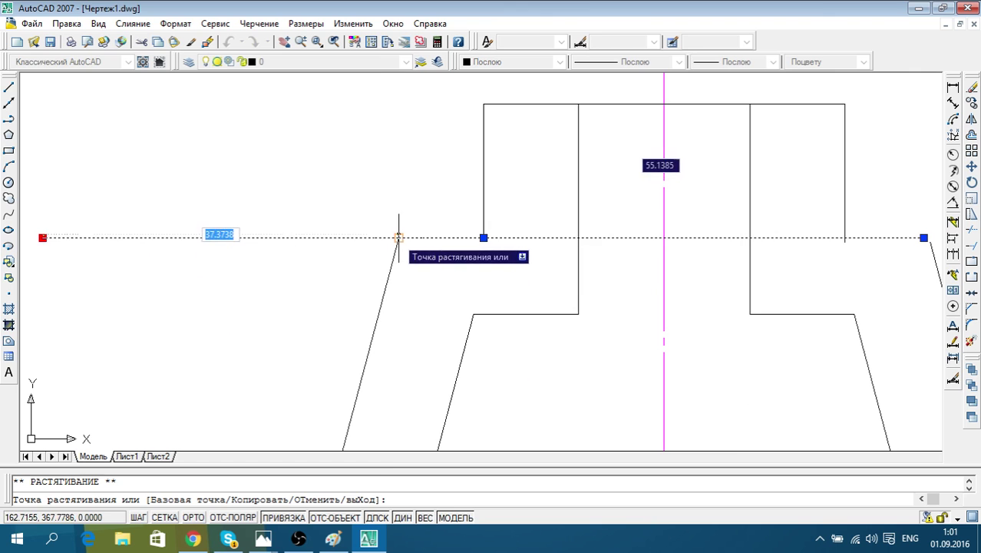
{"action": "left_click", "coordinate": [399, 237]}
{"action": "key", "text": "Escape"}
Select the flange's right vertical line and grip its endpoint without changing it
{"action": "scroll", "coordinate": [525, 273], "scroll_direction": "down", "scroll_amount": 4}
{"action": "scroll", "coordinate": [530, 259], "scroll_direction": "up", "scroll_amount": 3}
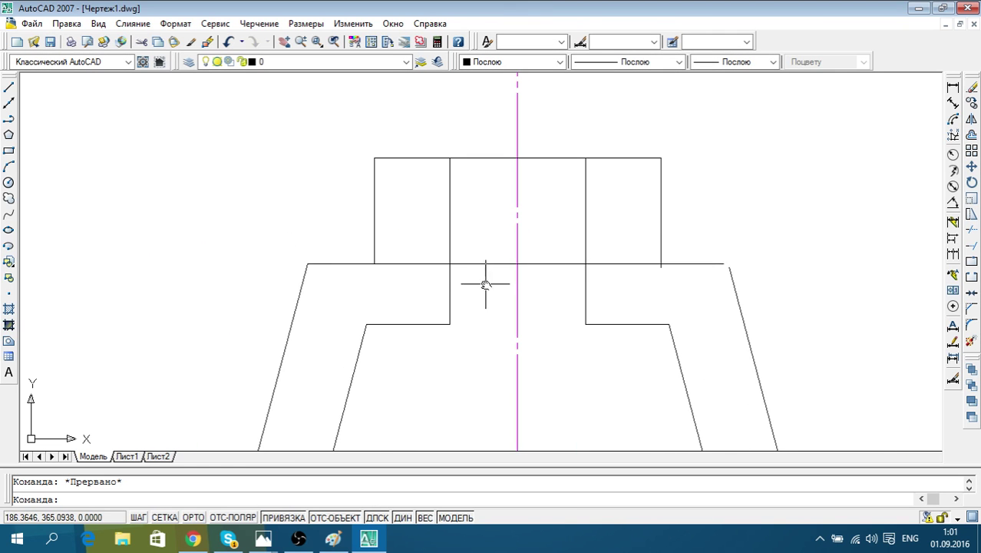
{"action": "scroll", "coordinate": [485, 284], "scroll_direction": "down", "scroll_amount": 4}
{"action": "scroll", "coordinate": [508, 222], "scroll_direction": "down", "scroll_amount": 4}
{"action": "scroll", "coordinate": [484, 222], "scroll_direction": "up", "scroll_amount": 7}
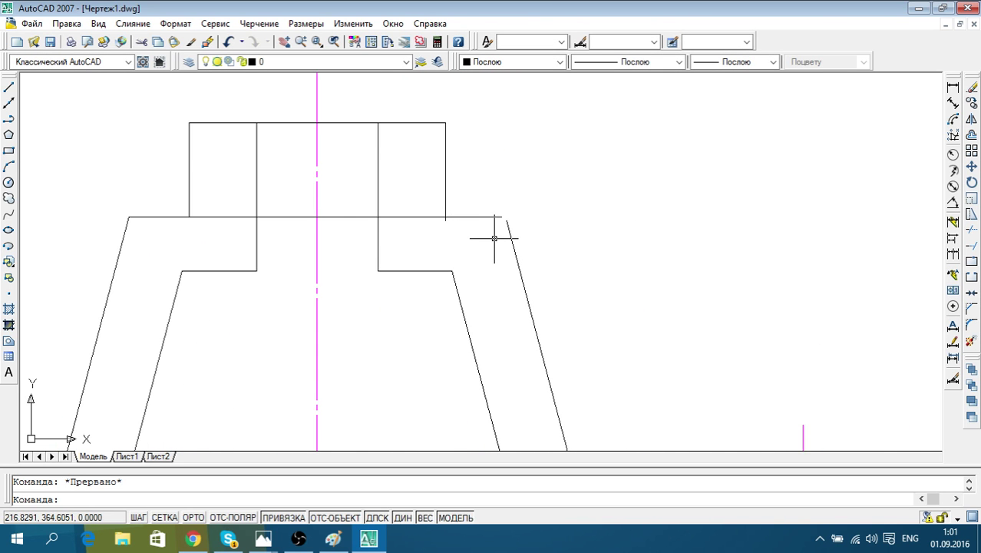
{"action": "scroll", "coordinate": [462, 173], "scroll_direction": "up", "scroll_amount": 3}
{"action": "left_click", "coordinate": [474, 175]}
{"action": "left_click", "coordinate": [413, 191]}
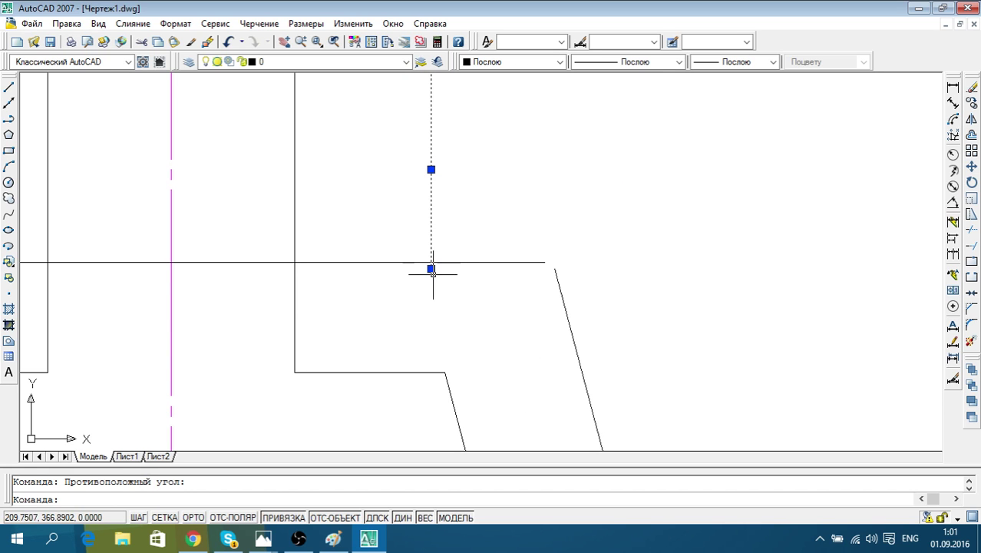
{"action": "left_click", "coordinate": [431, 268]}
{"action": "key", "text": "Escape"}
Lengthen the right slanted edge upward and extend the horizontal line rightward past it
{"action": "scroll", "coordinate": [583, 231], "scroll_direction": "down", "scroll_amount": 2}
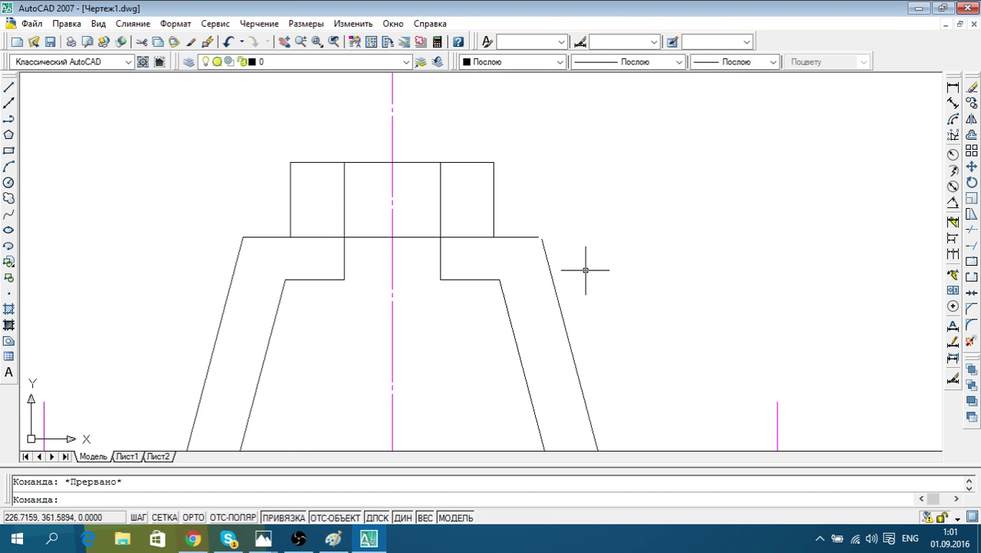
{"action": "left_click", "coordinate": [691, 293]}
{"action": "left_click", "coordinate": [515, 255]}
{"action": "scroll", "coordinate": [563, 252], "scroll_direction": "up", "scroll_amount": 4}
{"action": "left_click", "coordinate": [504, 214]}
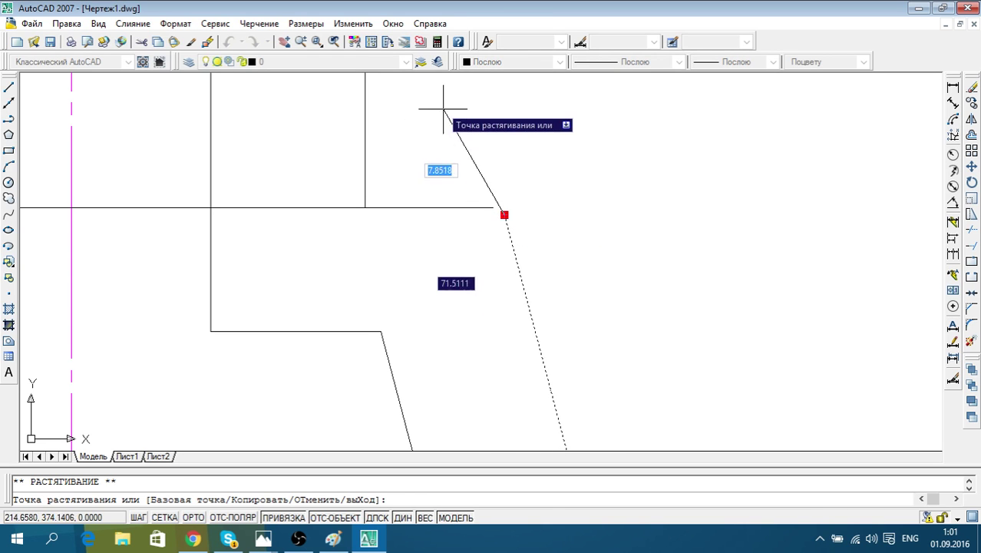
{"action": "left_click", "coordinate": [483, 126]}
{"action": "key", "text": "Escape"}
{"action": "left_click_drag", "start_coordinate": [480, 212], "coordinate": [449, 192]}
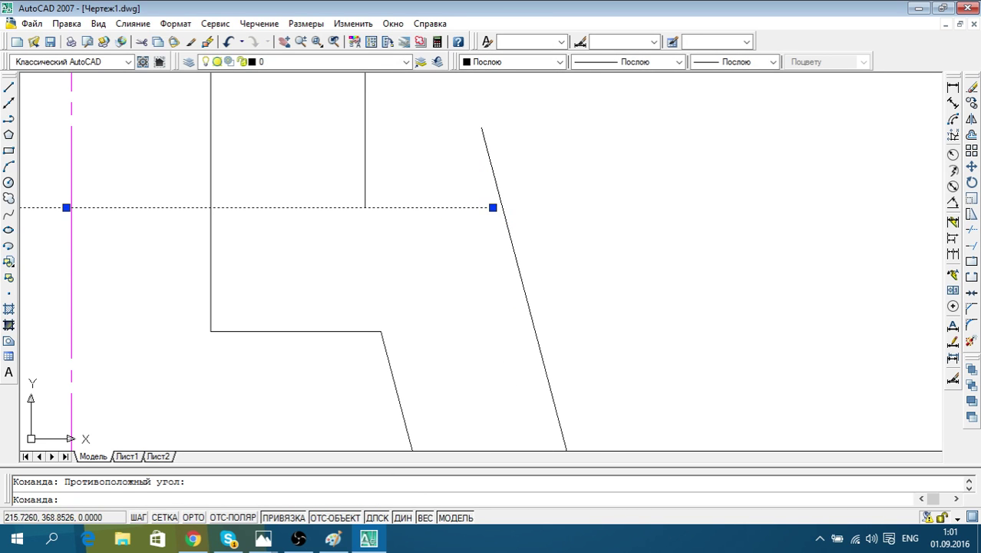
{"action": "left_click", "coordinate": [492, 207]}
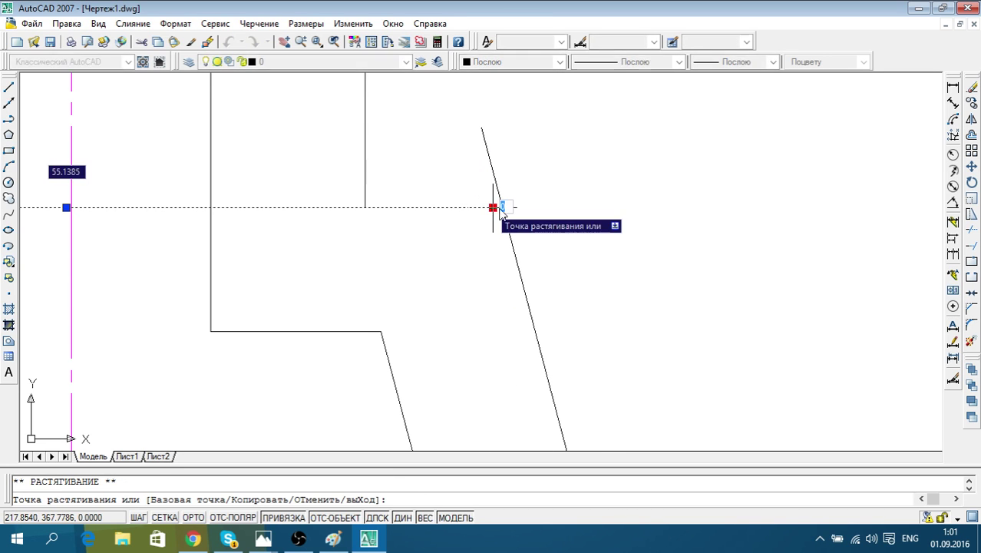
{"action": "left_click", "coordinate": [608, 207]}
{"action": "key", "text": "Escape"}
Pull the right slanted edge and horizontal line ends to meet at their intersection
{"action": "left_click_drag", "start_coordinate": [656, 165], "coordinate": [457, 115]}
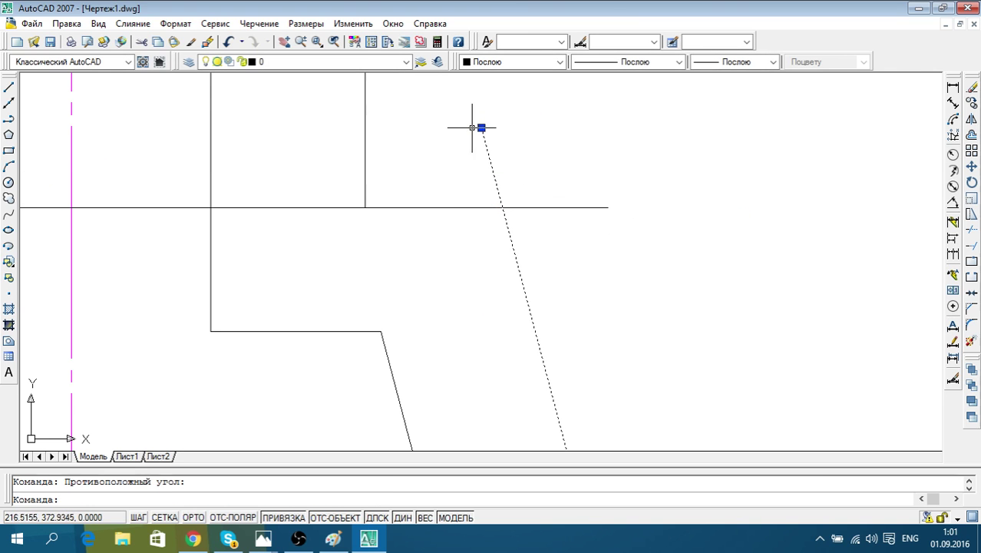
{"action": "left_click", "coordinate": [481, 128]}
{"action": "left_click", "coordinate": [503, 207]}
{"action": "key", "text": "Escape"}
{"action": "left_click", "coordinate": [642, 212]}
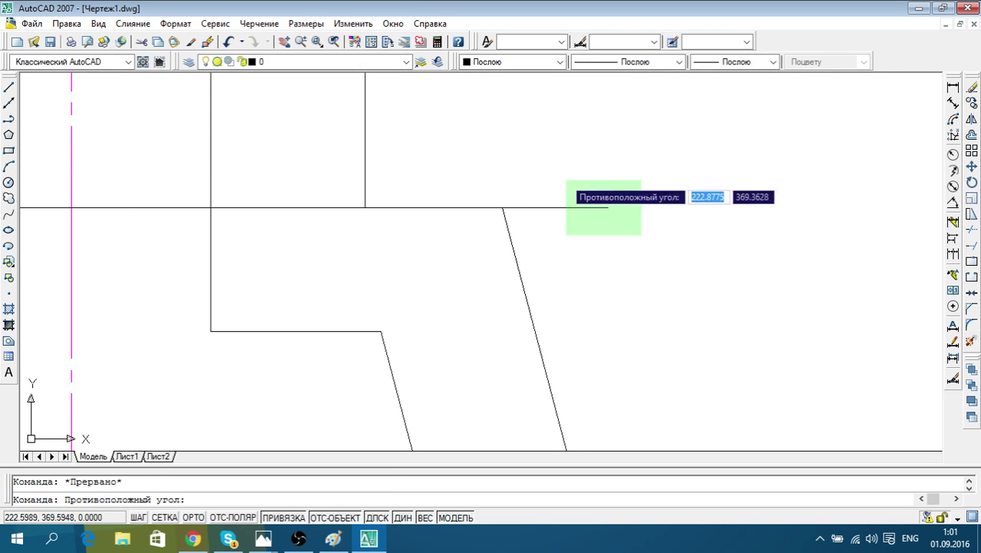
{"action": "left_click", "coordinate": [565, 181]}
{"action": "left_click", "coordinate": [607, 208]}
{"action": "left_click", "coordinate": [502, 207]}
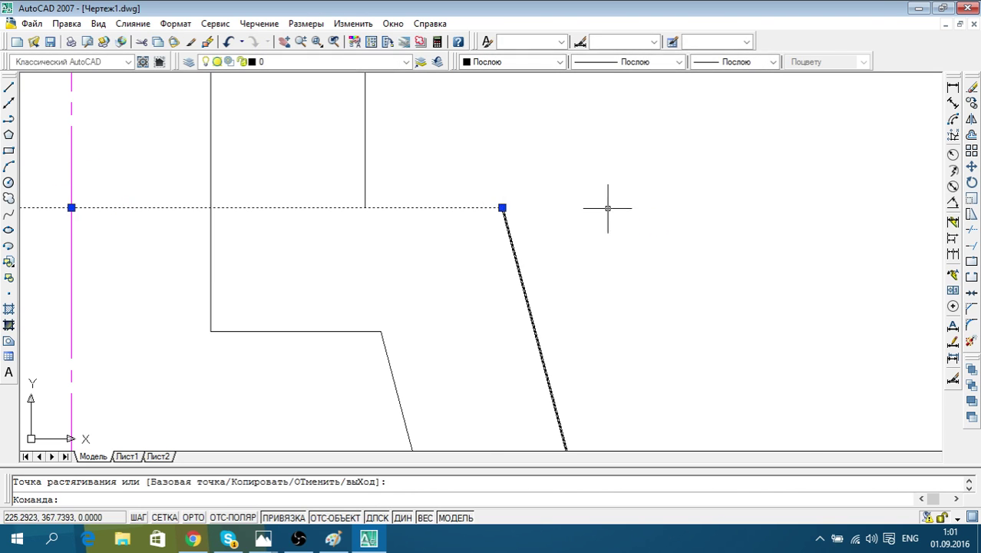
{"action": "key", "text": "Escape"}
{"action": "scroll", "coordinate": [628, 214], "scroll_direction": "down", "scroll_amount": 5}
Delete the dashed horizontal line across the cone's top
{"action": "scroll", "coordinate": [661, 226], "scroll_direction": "down", "scroll_amount": 2}
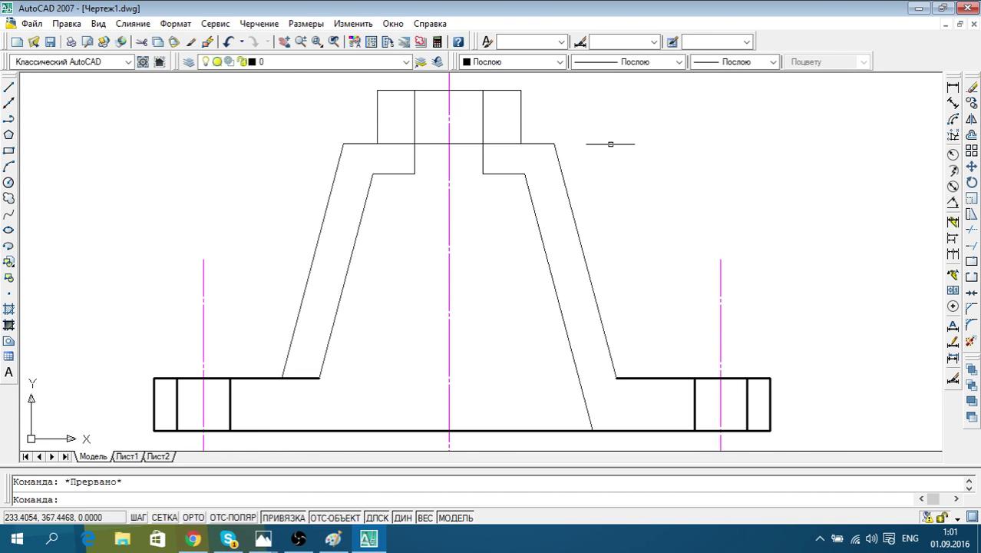
{"action": "scroll", "coordinate": [619, 142], "scroll_direction": "down", "scroll_amount": 1}
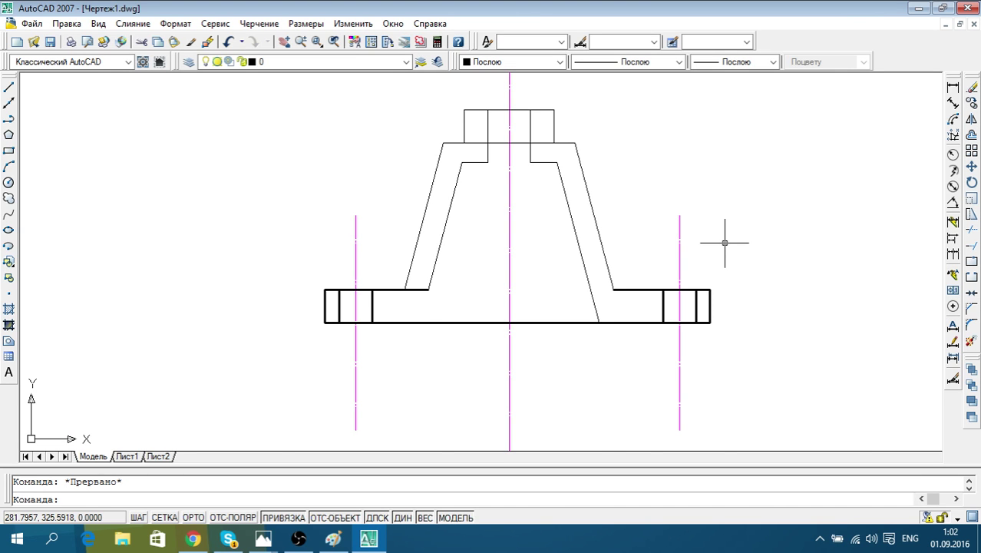
{"action": "scroll", "coordinate": [568, 139], "scroll_direction": "up", "scroll_amount": 3}
{"action": "left_click", "coordinate": [477, 153]}
{"action": "left_click", "coordinate": [476, 134]}
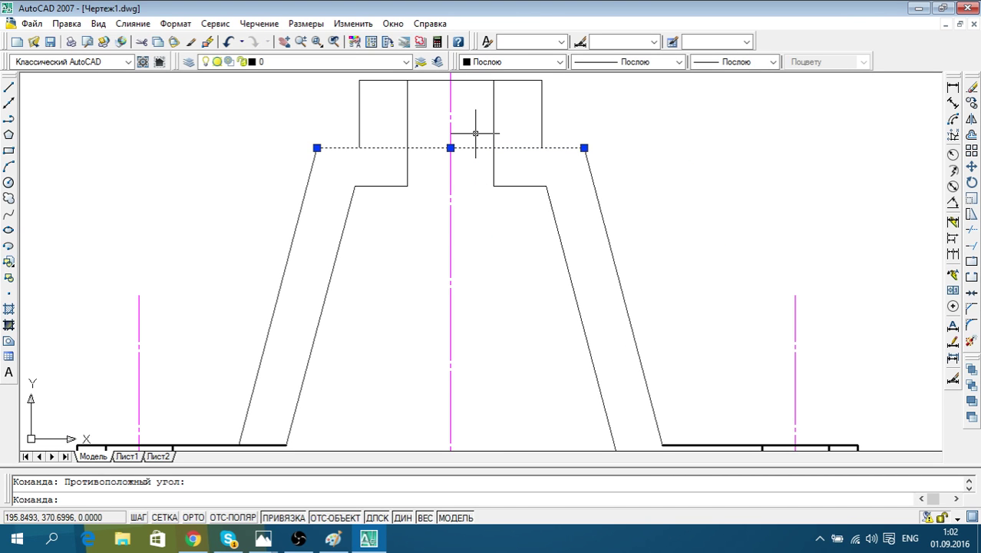
{"action": "key", "text": "Delete"}
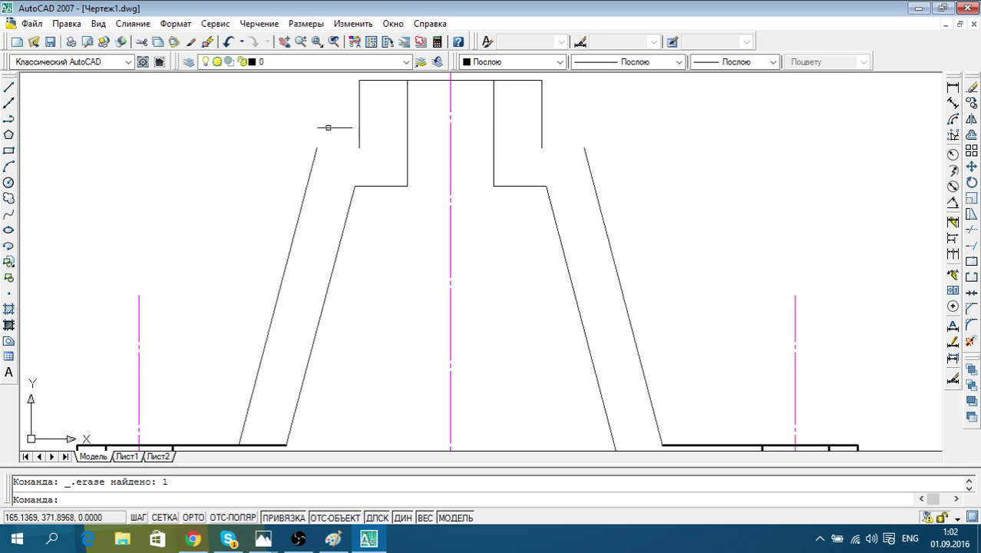
Draw a shoulder line from the left wall's top to the collar, then start the right one
{"action": "left_click", "coordinate": [9, 86]}
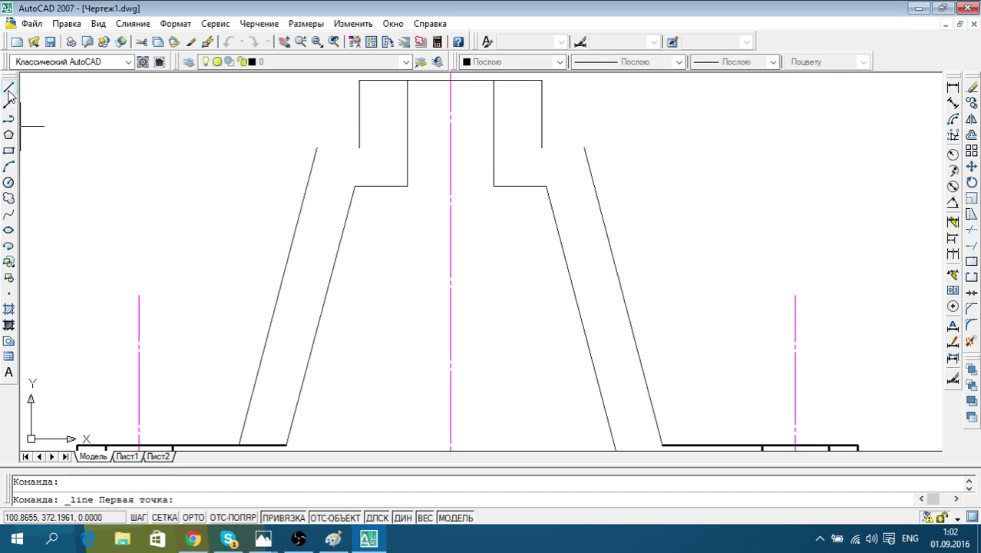
{"action": "left_click", "coordinate": [317, 148]}
{"action": "left_click", "coordinate": [360, 147]}
{"action": "key", "text": "Escape"}
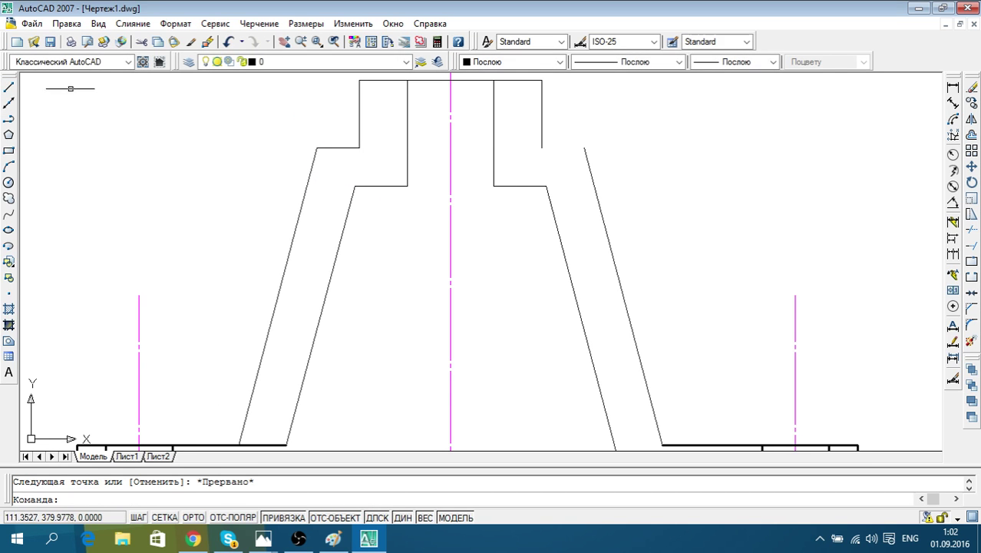
{"action": "left_click", "coordinate": [9, 87]}
{"action": "left_click", "coordinate": [542, 147]}
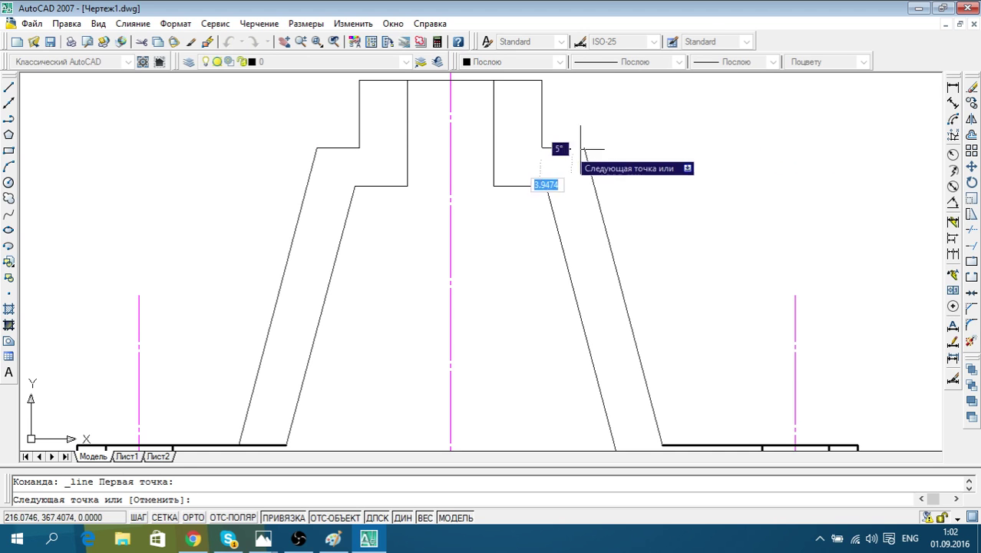
{"action": "key", "text": "Escape"}
{"action": "scroll", "coordinate": [678, 164], "scroll_direction": "down", "scroll_amount": 4}
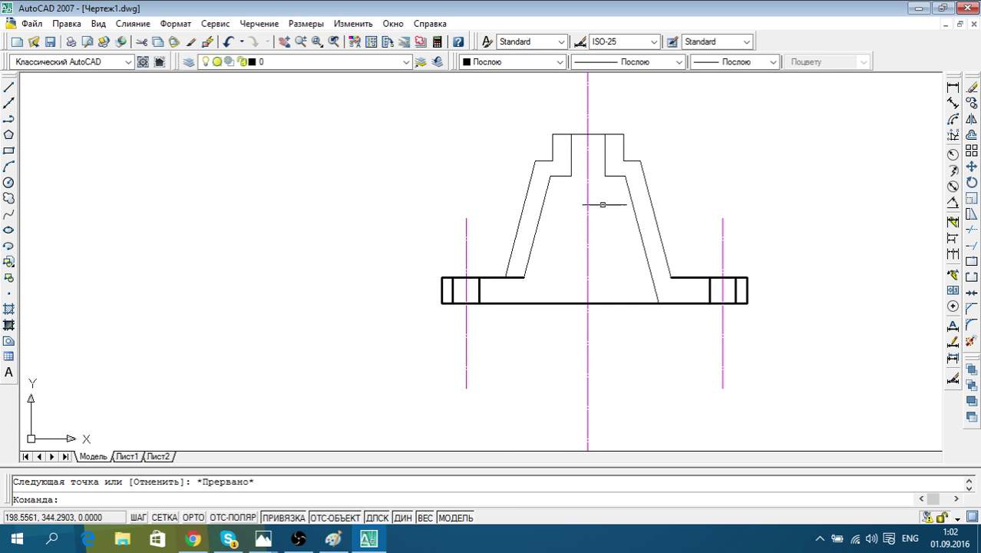
Delete the short flange-top segment lying between the hub walls
{"action": "middle_click_drag", "start_coordinate": [616, 259], "coordinate": [581, 242]}
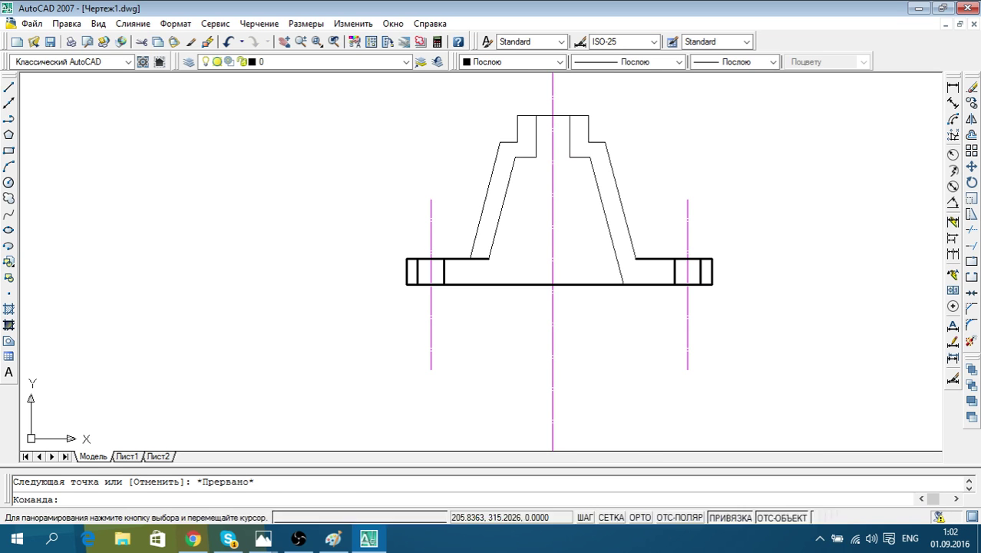
{"action": "scroll", "coordinate": [450, 238], "scroll_direction": "up", "scroll_amount": 3}
{"action": "scroll", "coordinate": [449, 240], "scroll_direction": "up", "scroll_amount": 2}
{"action": "left_click_drag", "start_coordinate": [527, 309], "coordinate": [519, 281]}
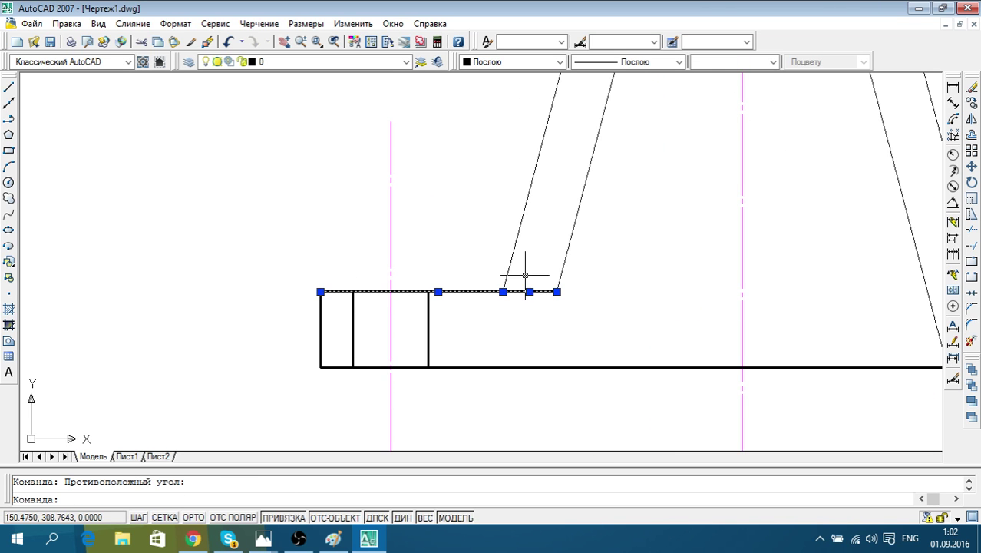
{"action": "key", "text": "Escape"}
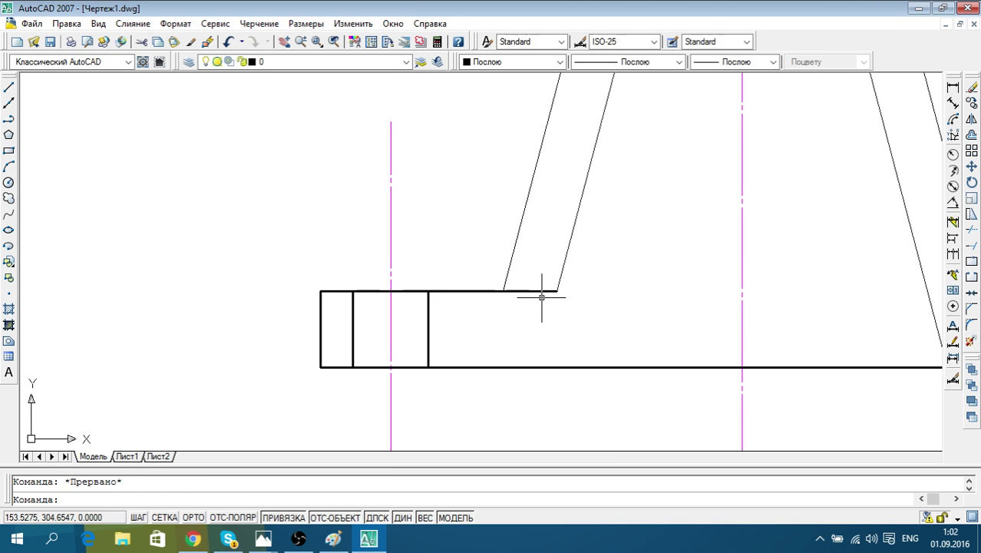
{"action": "left_click", "coordinate": [539, 292]}
{"action": "key", "text": "Delete"}
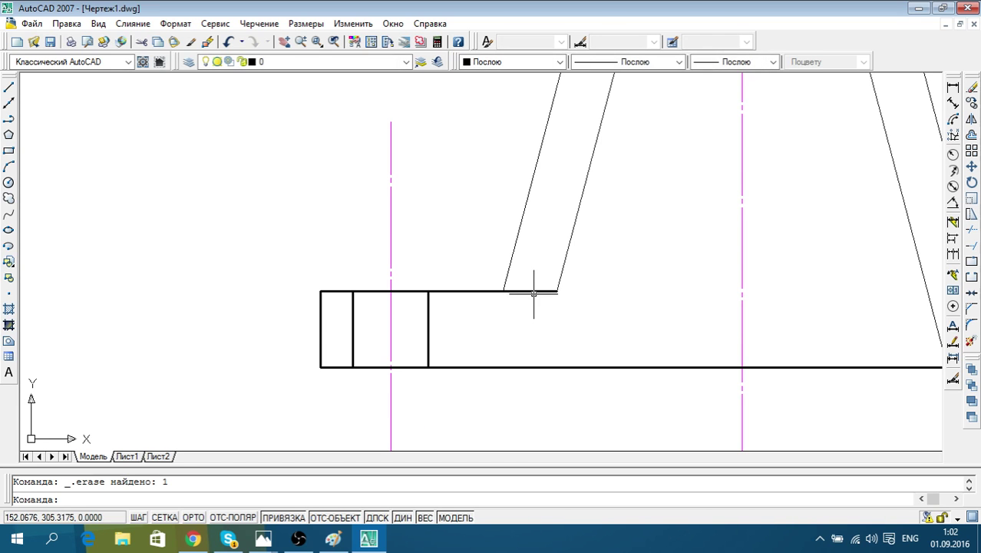
Shorten the flange top edge so it ends at the outer wall's foot
{"action": "left_click", "coordinate": [531, 291]}
{"action": "left_click", "coordinate": [557, 292]}
{"action": "left_click", "coordinate": [503, 291]}
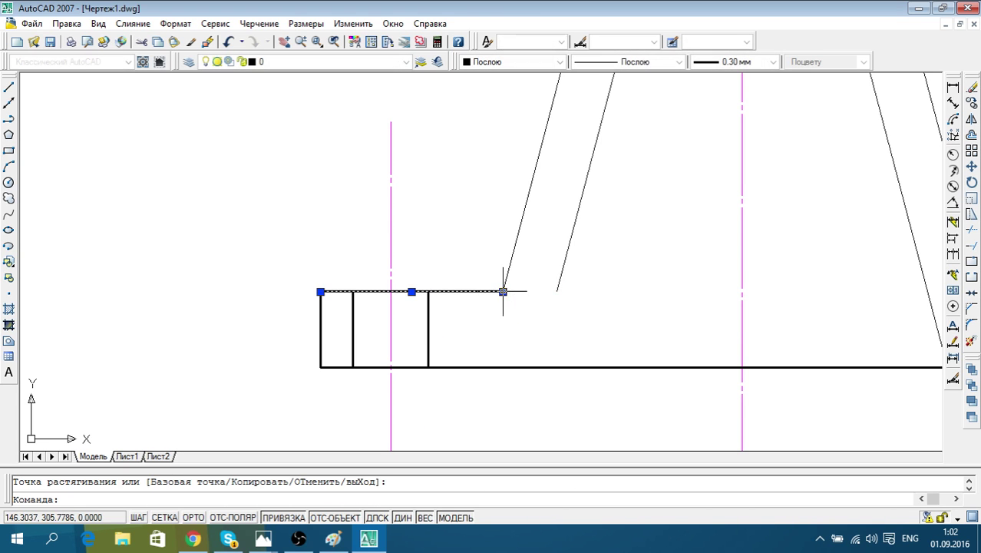
{"action": "key", "text": "Escape"}
{"action": "scroll", "coordinate": [595, 294], "scroll_direction": "down", "scroll_amount": 2}
{"action": "scroll", "coordinate": [610, 288], "scroll_direction": "down", "scroll_amount": 2}
{"action": "middle_click_drag", "start_coordinate": [614, 284], "coordinate": [593, 292]}
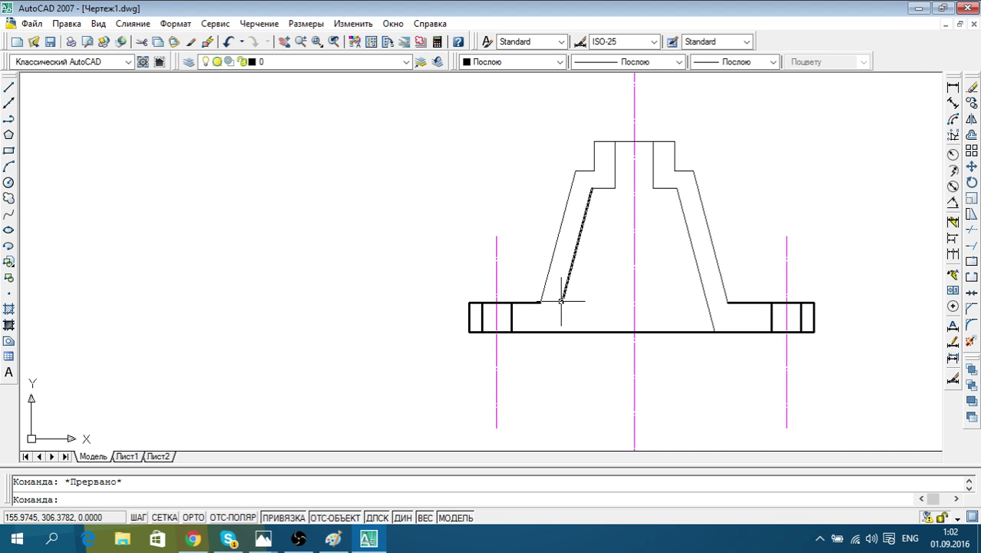
Stretch the left flange's top line to the slanted wall's bottom end
{"action": "scroll", "coordinate": [561, 301], "scroll_direction": "up", "scroll_amount": 2}
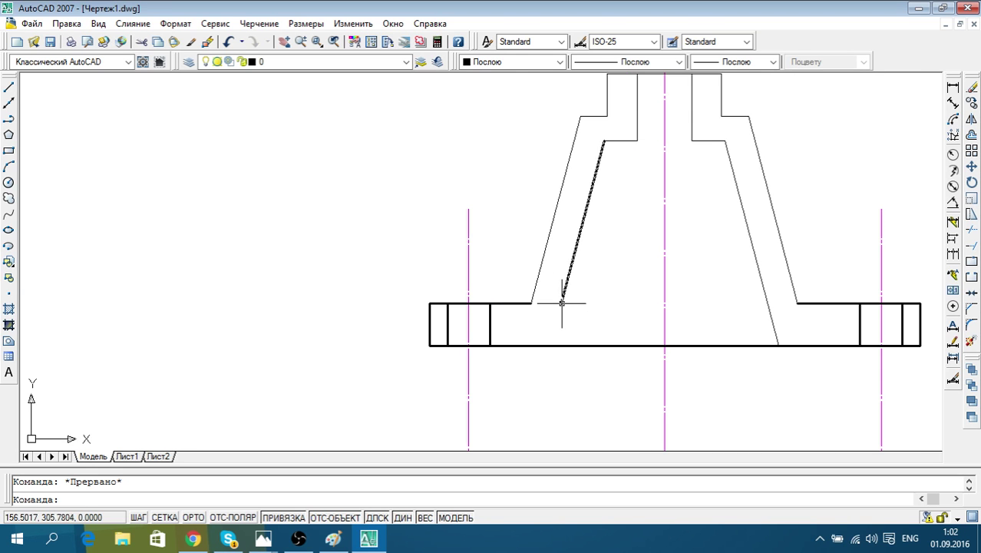
{"action": "left_click", "coordinate": [516, 303]}
{"action": "left_click", "coordinate": [531, 303]}
{"action": "left_click", "coordinate": [561, 304]}
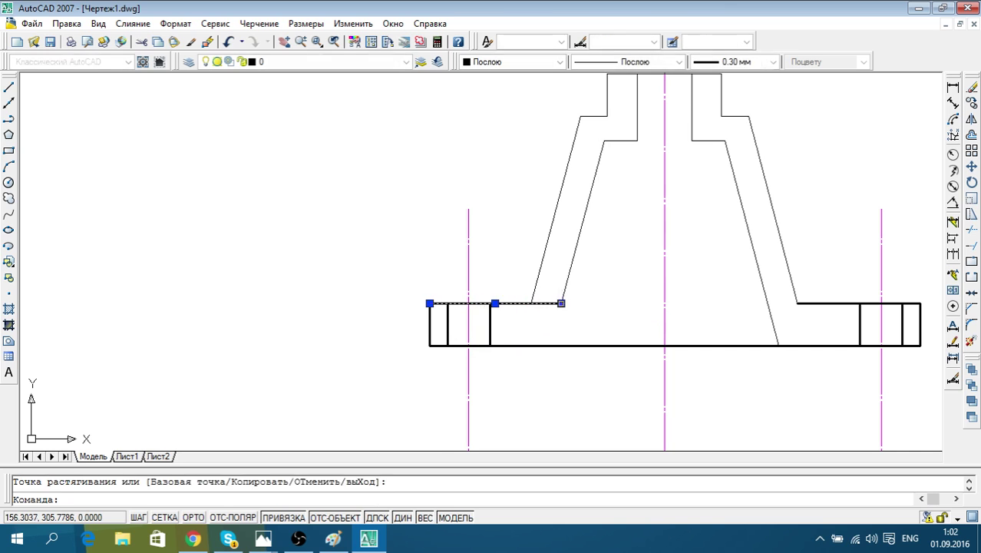
{"action": "key", "text": "Escape"}
{"action": "middle_click_drag", "start_coordinate": [606, 291], "coordinate": [563, 297]}
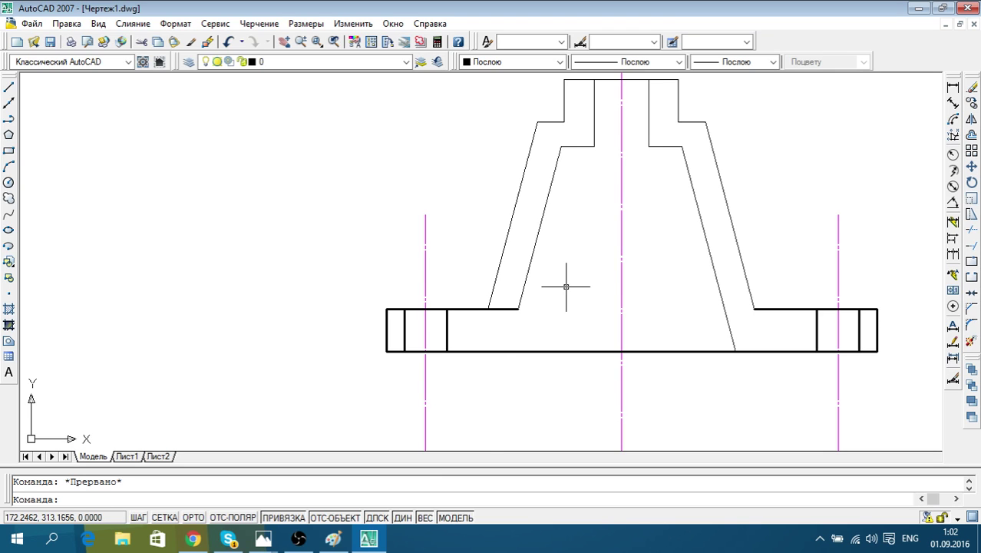
Check the reference drawing in Paint, then return to AutoCAD
{"action": "left_click", "coordinate": [332, 538]}
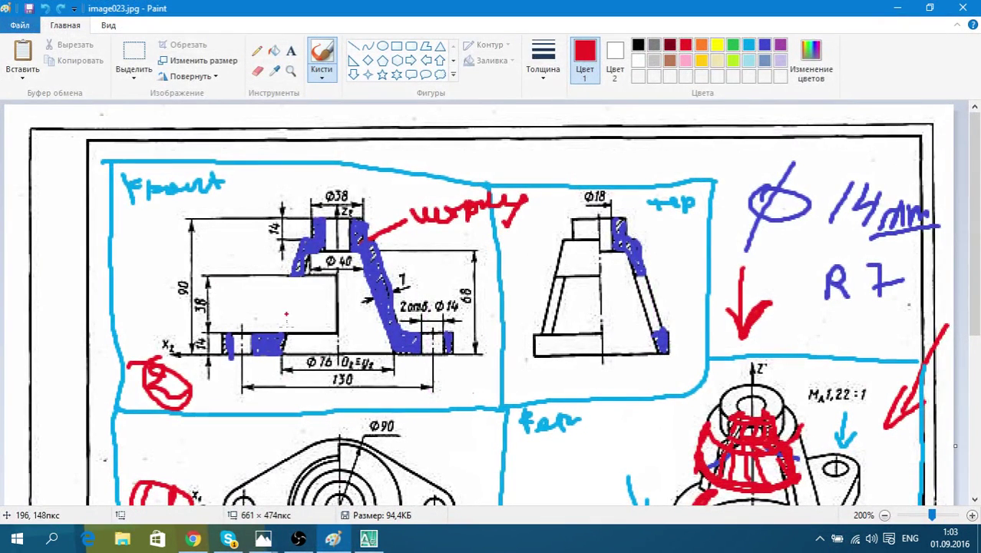
{"action": "left_click", "coordinate": [369, 538]}
{"action": "middle_click_drag", "start_coordinate": [409, 375], "coordinate": [387, 390]}
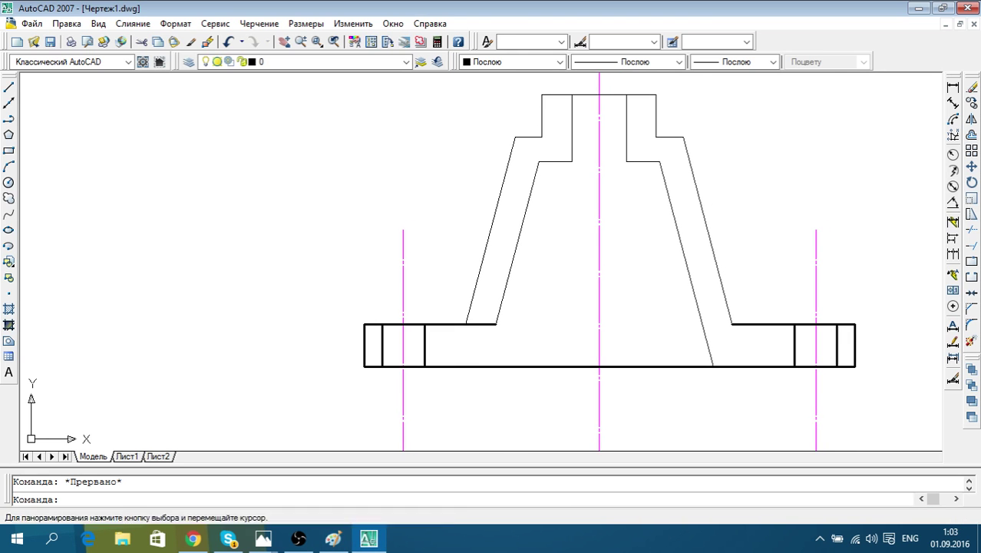
With ORTHO on, draw a 38-unit vertical line from the inner wall's foot, then a horizontal line across the hub
{"action": "left_click", "coordinate": [11, 88]}
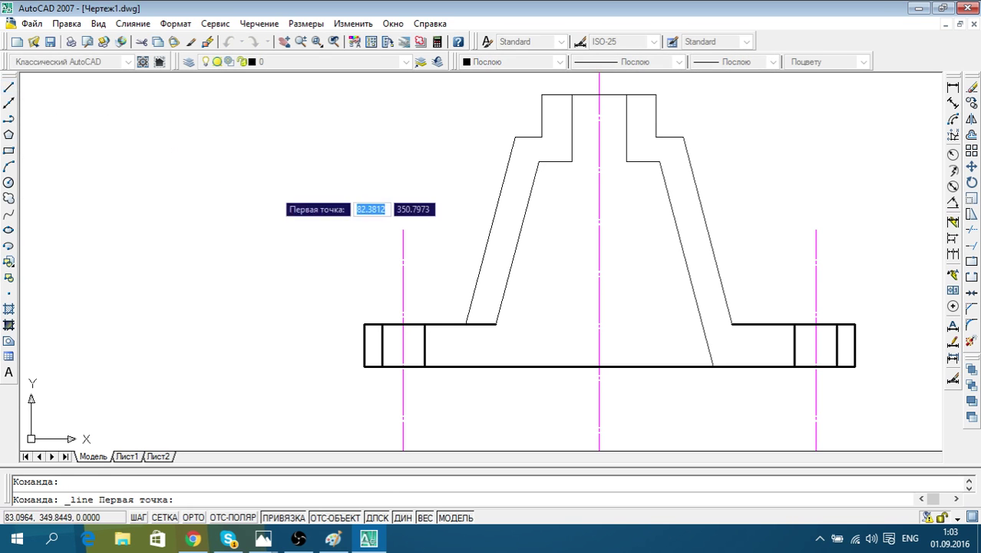
{"action": "left_click", "coordinate": [495, 324]}
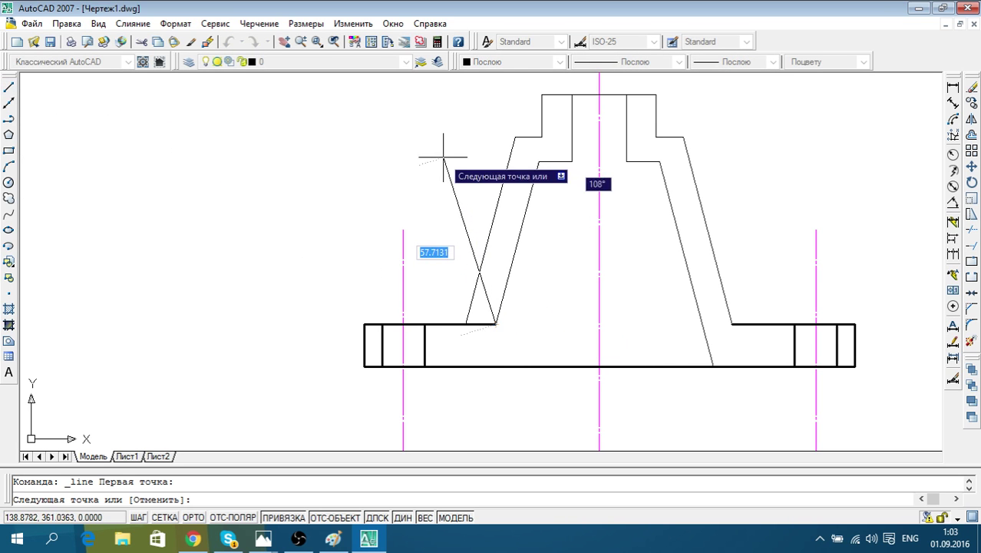
{"action": "left_click", "coordinate": [194, 518]}
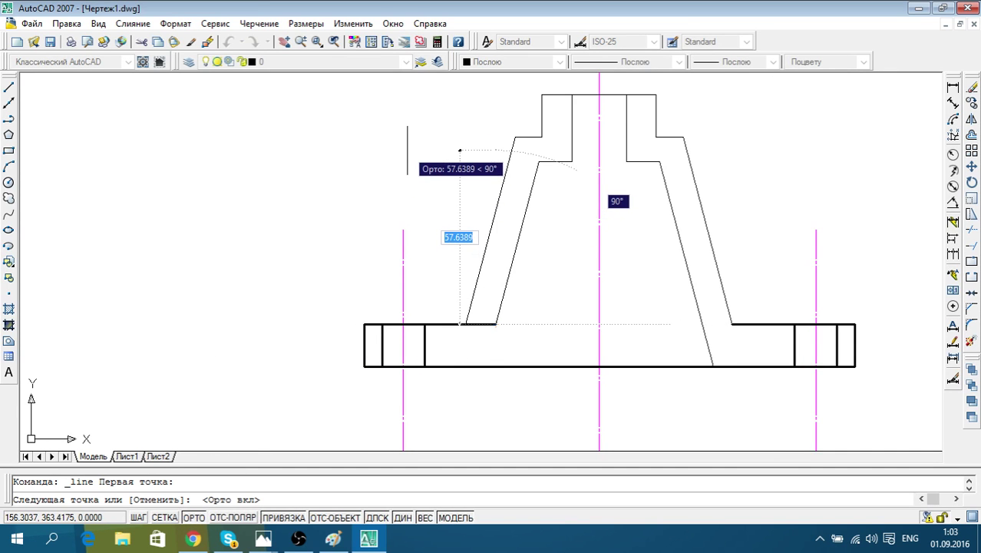
{"action": "type", "text": "38"}
{"action": "key", "text": "Return"}
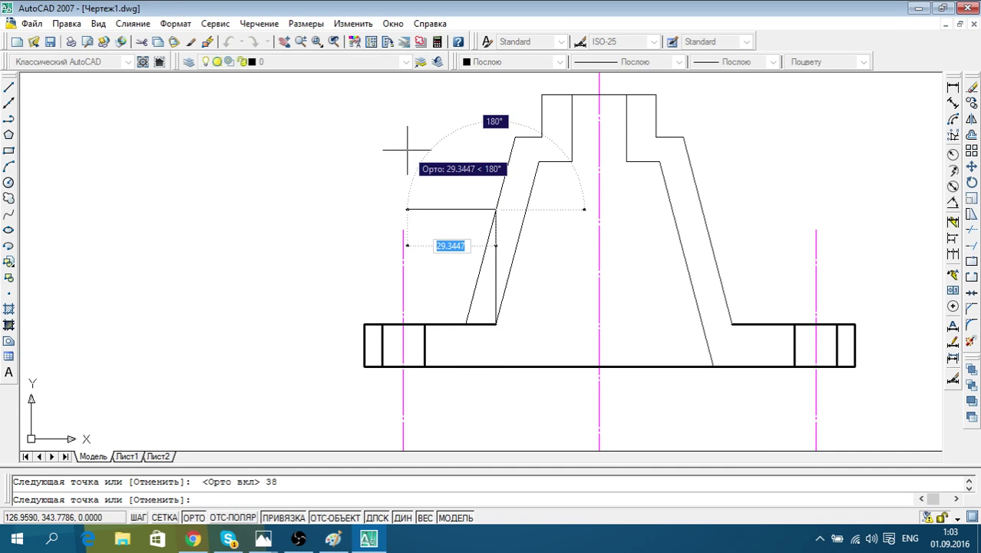
{"action": "left_click", "coordinate": [781, 206]}
{"action": "key", "text": "Escape"}
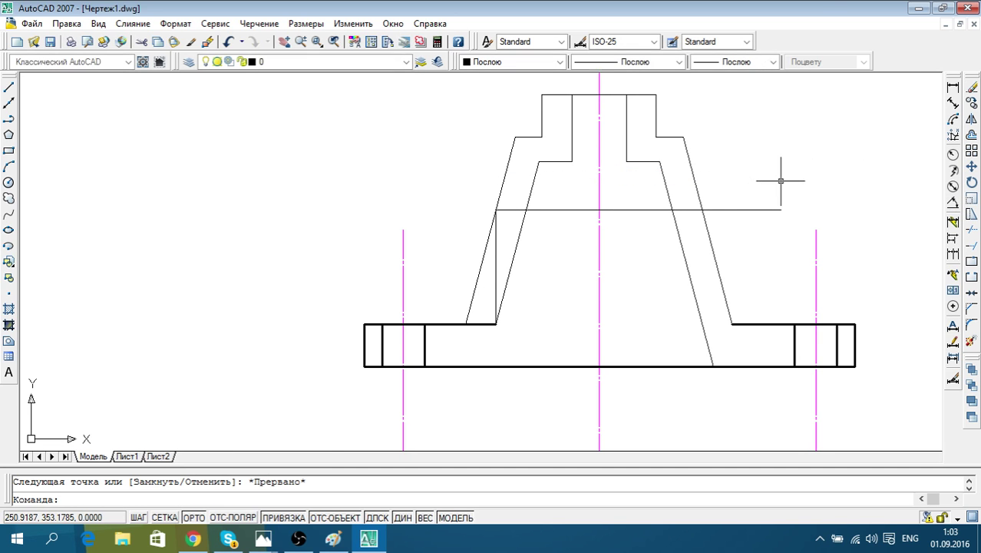
With ORTHO off, move the outer slanted wall's bottom endpoint to the new corner
{"action": "scroll", "coordinate": [572, 272], "scroll_direction": "up", "scroll_amount": 1}
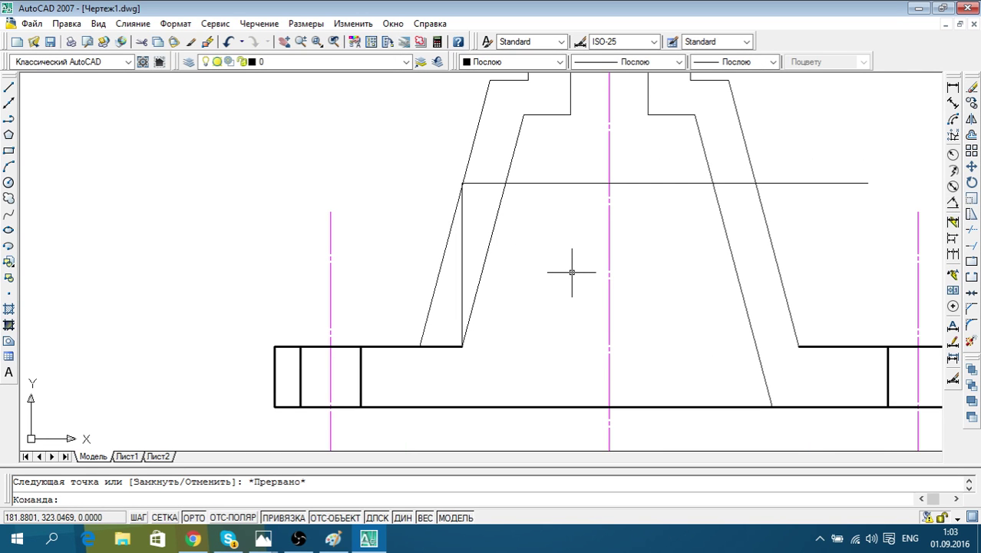
{"action": "middle_click_drag", "start_coordinate": [572, 272], "coordinate": [576, 293]}
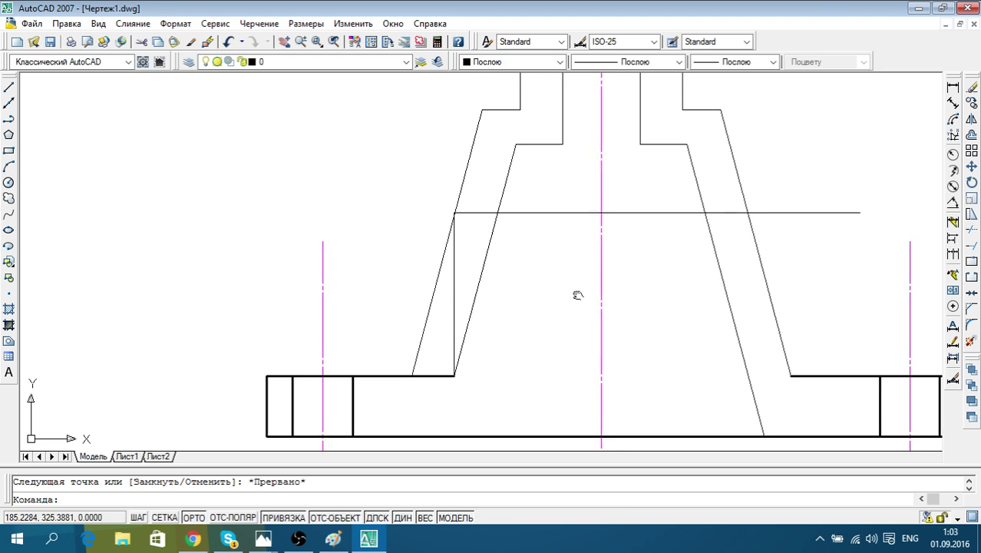
{"action": "left_click", "coordinate": [426, 319]}
{"action": "left_click", "coordinate": [409, 379]}
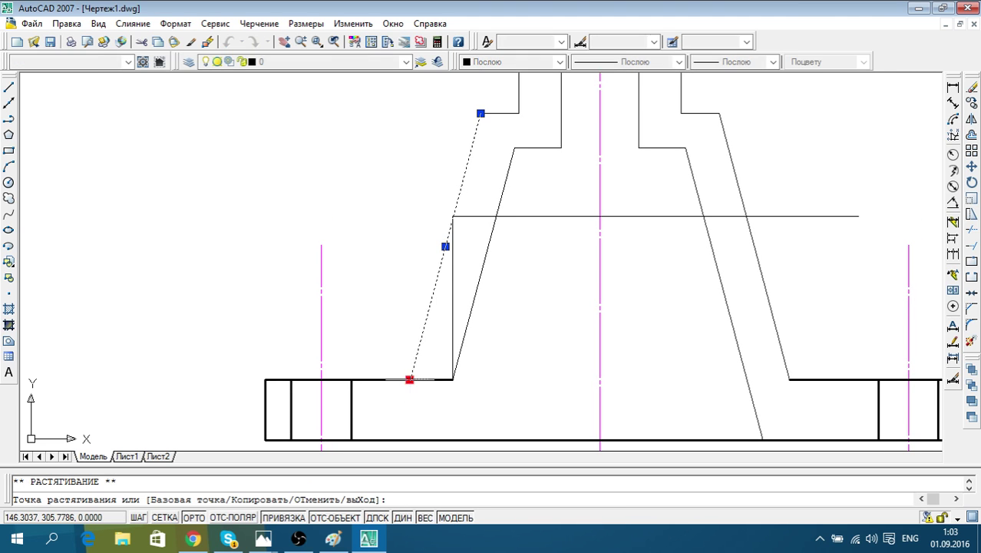
{"action": "left_click", "coordinate": [195, 516]}
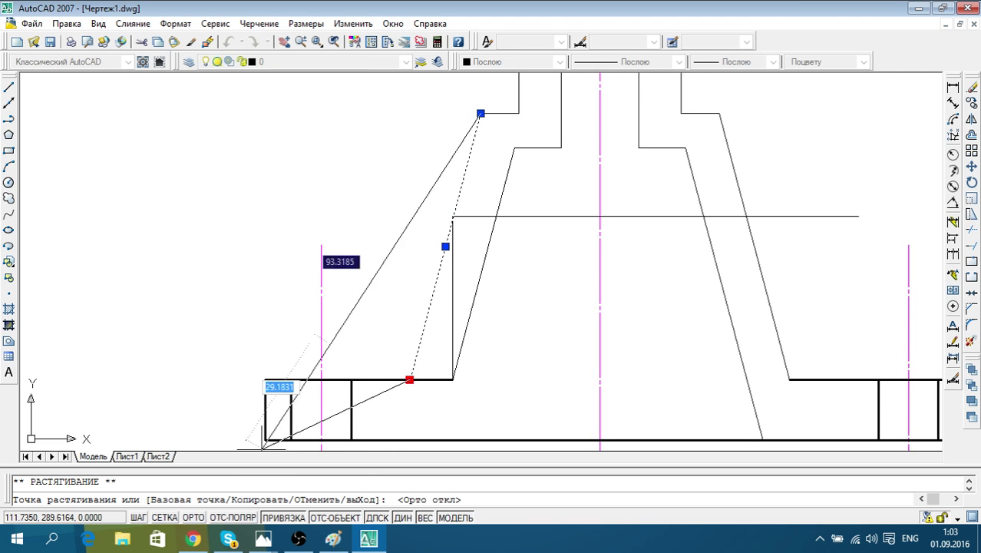
{"action": "left_click", "coordinate": [453, 217]}
{"action": "key", "text": "Escape"}
{"action": "left_click", "coordinate": [518, 267]}
Move the slanted line's bottom endpoint onto the horizontal line
{"action": "left_click", "coordinate": [470, 248]}
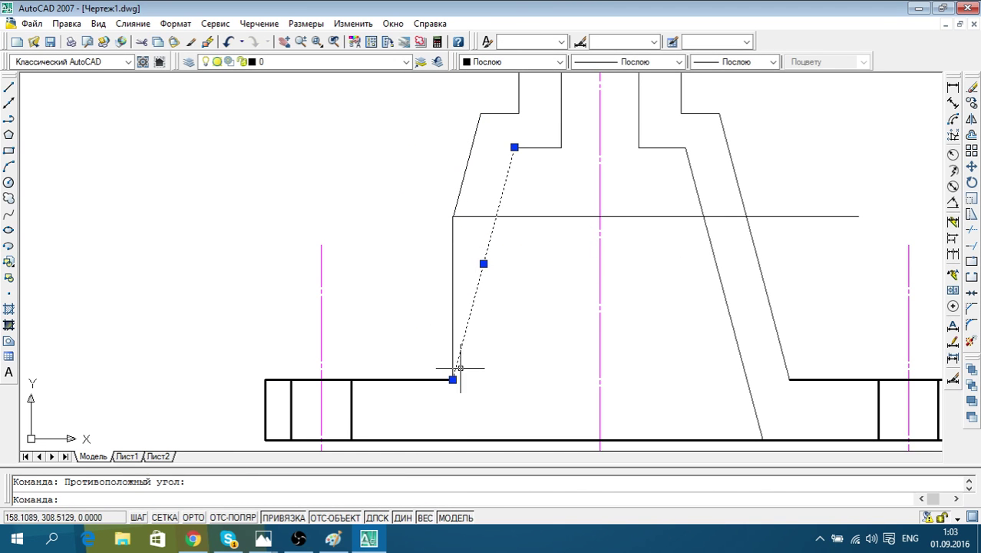
{"action": "left_click", "coordinate": [452, 380]}
{"action": "left_click", "coordinate": [496, 216]}
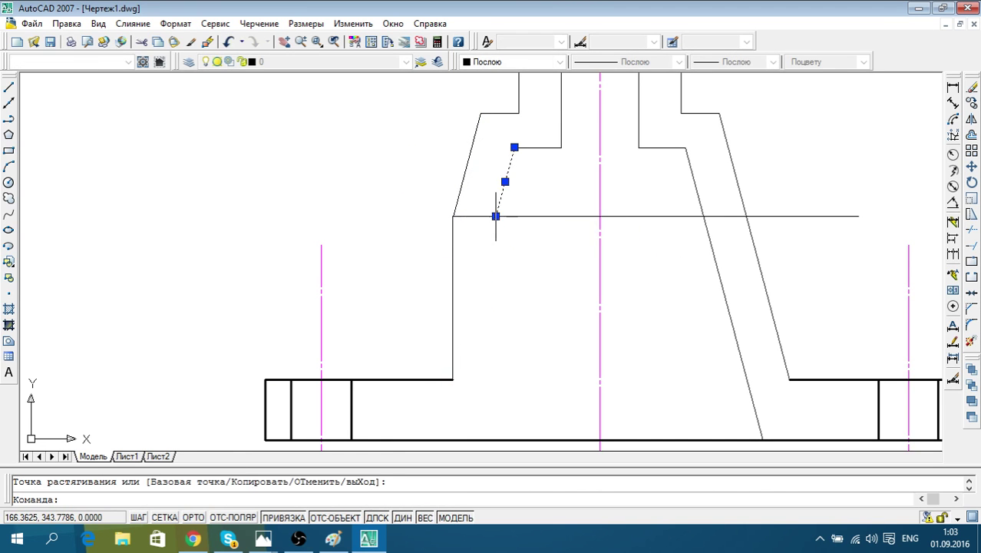
{"action": "key", "text": "Escape"}
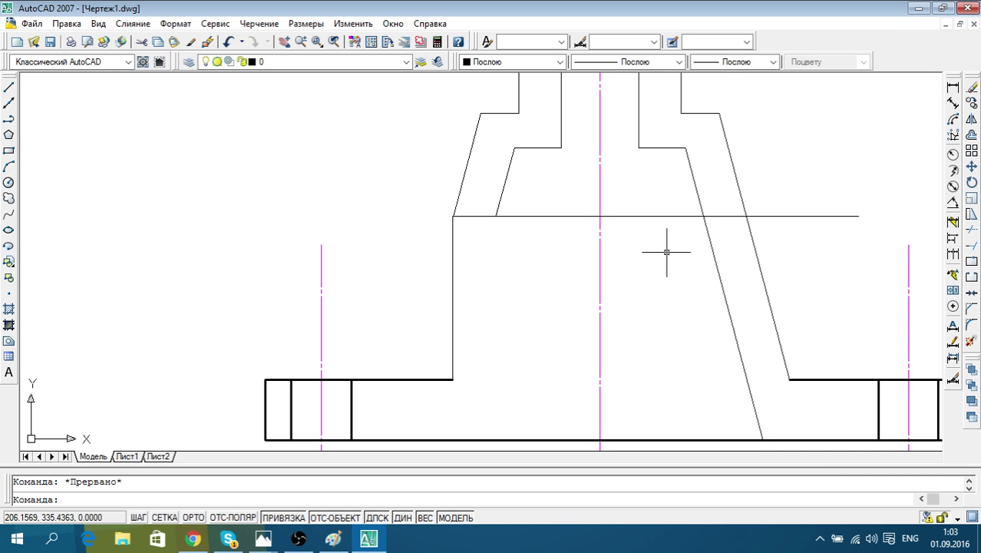
Window-select and erase the vertical line on the hub's left side
{"action": "middle_click_drag", "start_coordinate": [475, 303], "coordinate": [459, 362]}
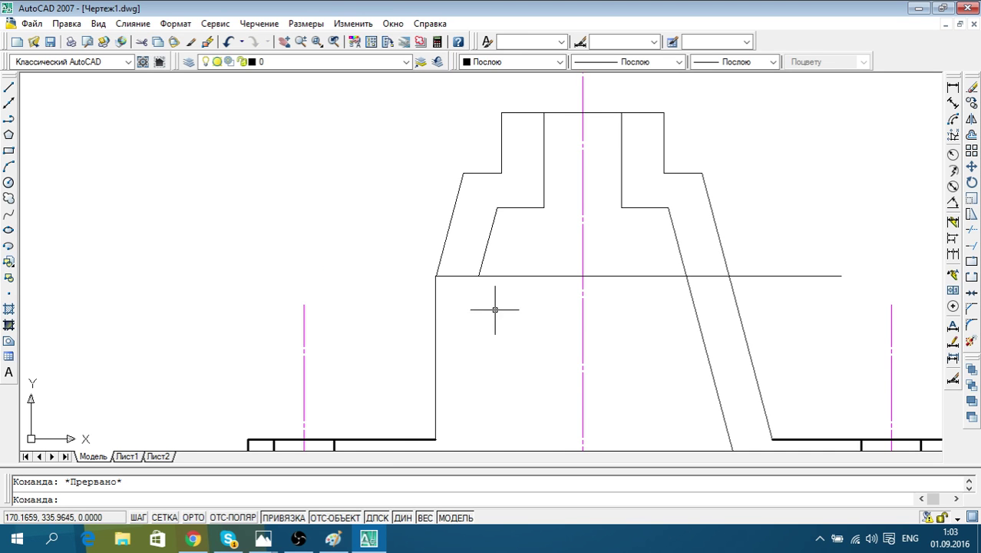
{"action": "scroll", "coordinate": [513, 267], "scroll_direction": "down", "scroll_amount": 2}
{"action": "middle_click_drag", "start_coordinate": [512, 268], "coordinate": [515, 216]}
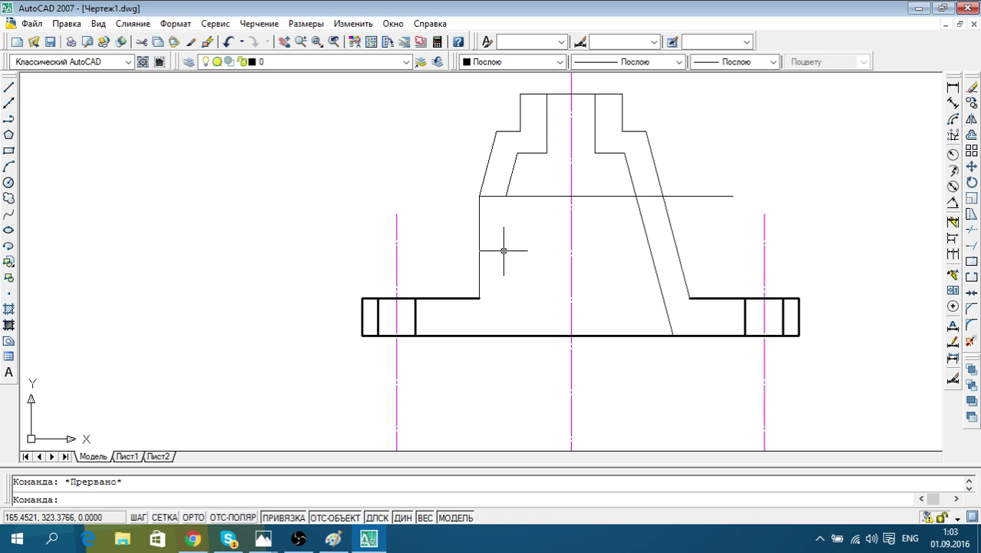
{"action": "left_click", "coordinate": [503, 250]}
{"action": "left_click", "coordinate": [452, 237]}
{"action": "key", "text": "Delete"}
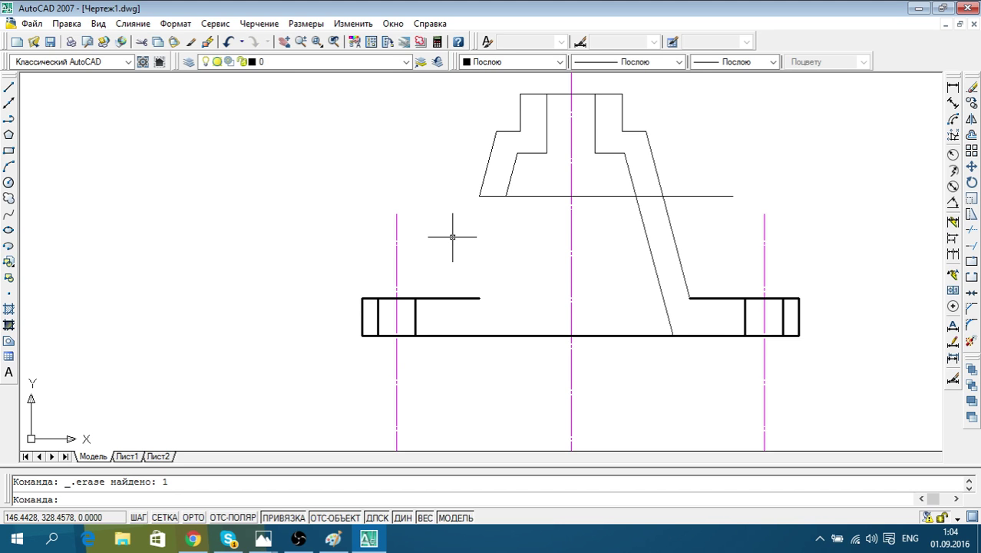
Copy the left inner slanted bore line to the flange's top corner
{"action": "left_click", "coordinate": [511, 175]}
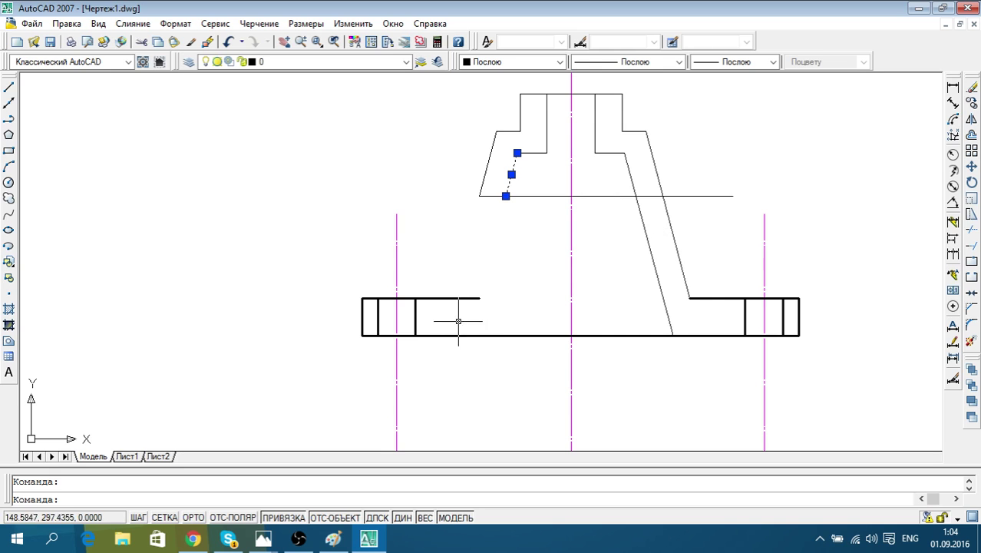
{"action": "left_click", "coordinate": [971, 103]}
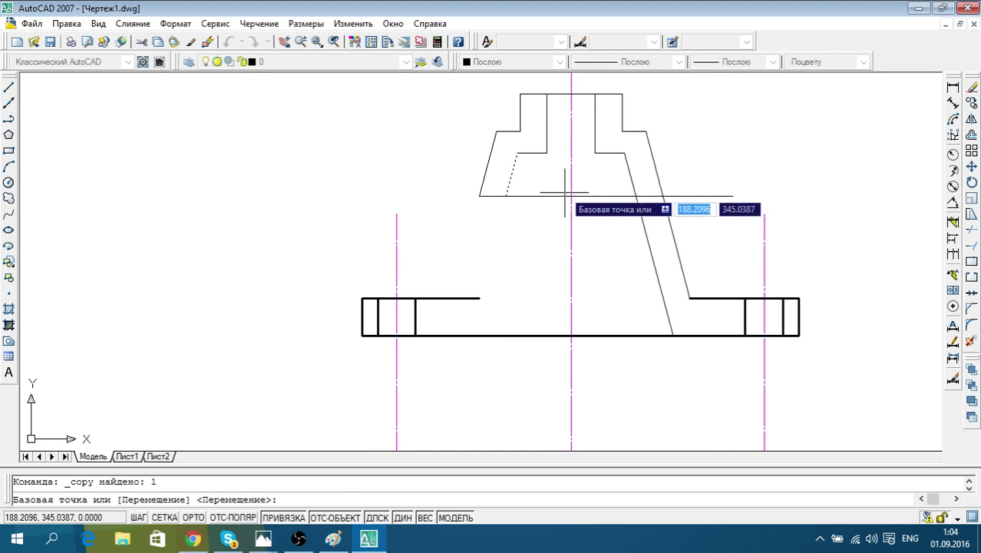
{"action": "left_click", "coordinate": [517, 153]}
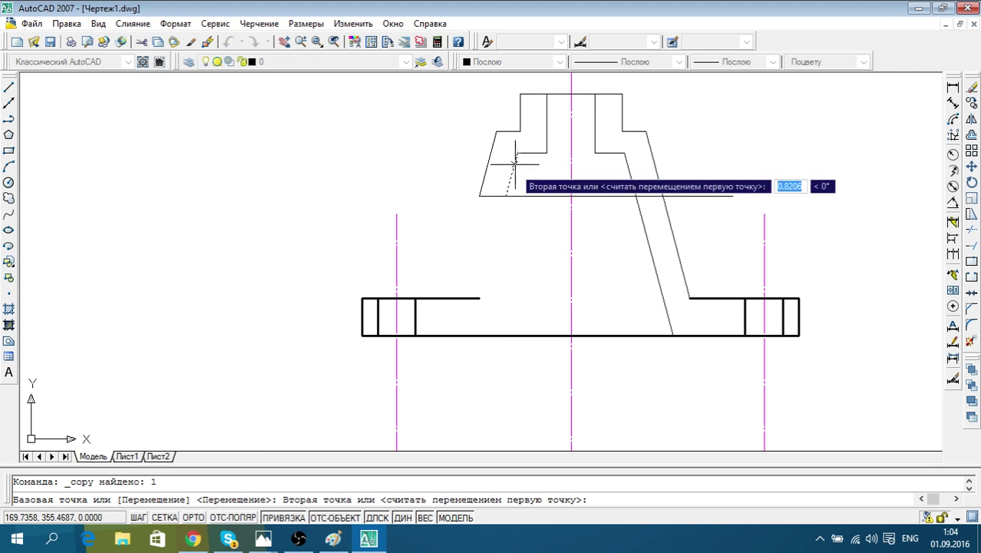
{"action": "left_click", "coordinate": [479, 298]}
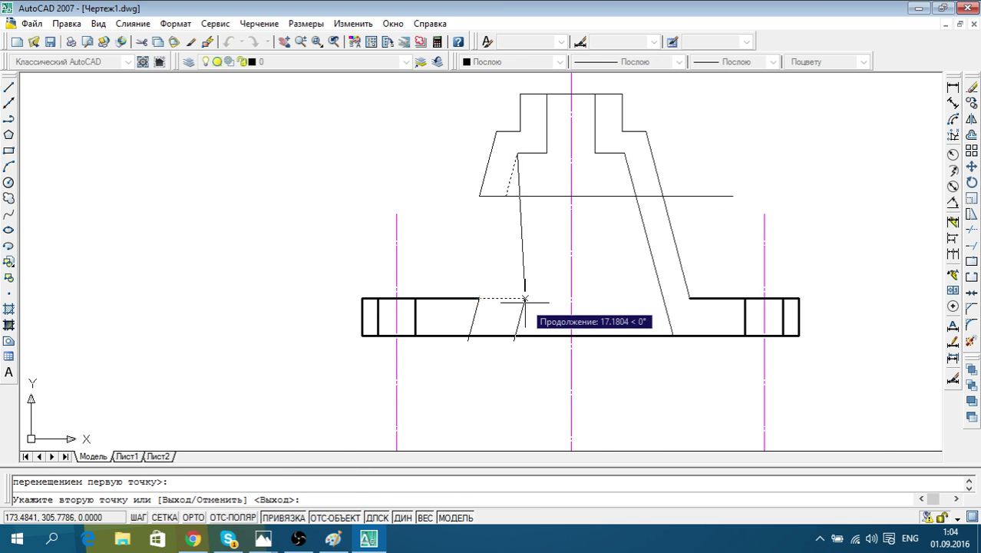
{"action": "key", "text": "Escape"}
Grip-stretch the copied line's bottom end down to the flange's bottom edge
{"action": "scroll", "coordinate": [484, 316], "scroll_direction": "up", "scroll_amount": 3}
{"action": "left_click_drag", "start_coordinate": [467, 335], "coordinate": [430, 314]}
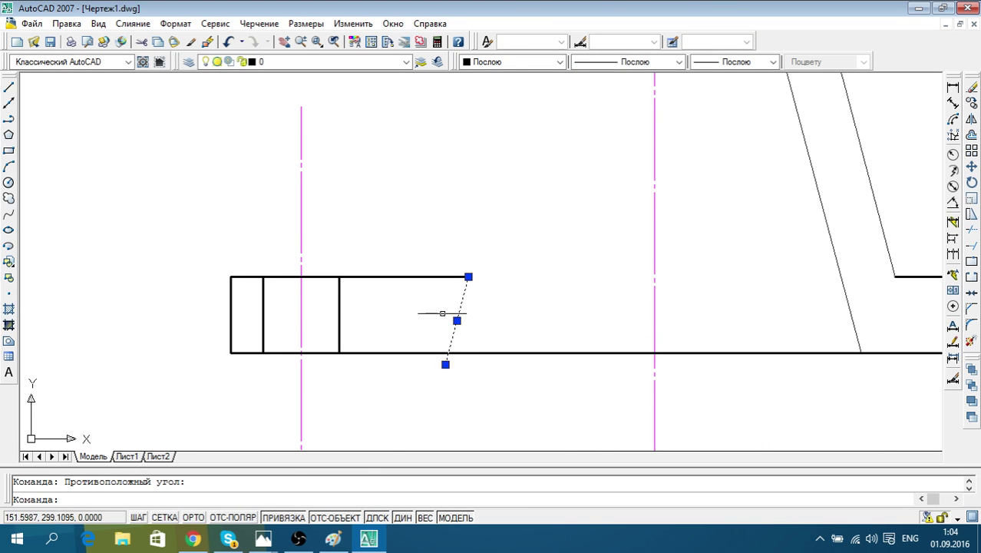
{"action": "scroll", "coordinate": [438, 338], "scroll_direction": "up", "scroll_amount": 2}
{"action": "left_click", "coordinate": [443, 351]}
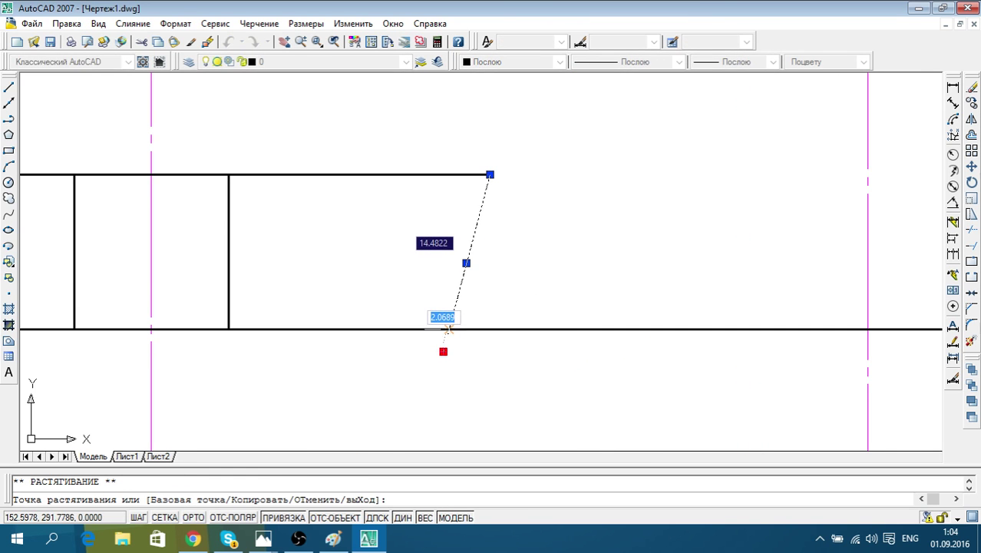
{"action": "left_click", "coordinate": [450, 330]}
{"action": "key", "text": "Escape"}
Make the short slanted flange end line thick
{"action": "scroll", "coordinate": [541, 255], "scroll_direction": "down", "scroll_amount": 4}
{"action": "left_click", "coordinate": [530, 253]}
{"action": "left_click", "coordinate": [511, 257]}
{"action": "scroll", "coordinate": [575, 307], "scroll_direction": "down", "scroll_amount": 2}
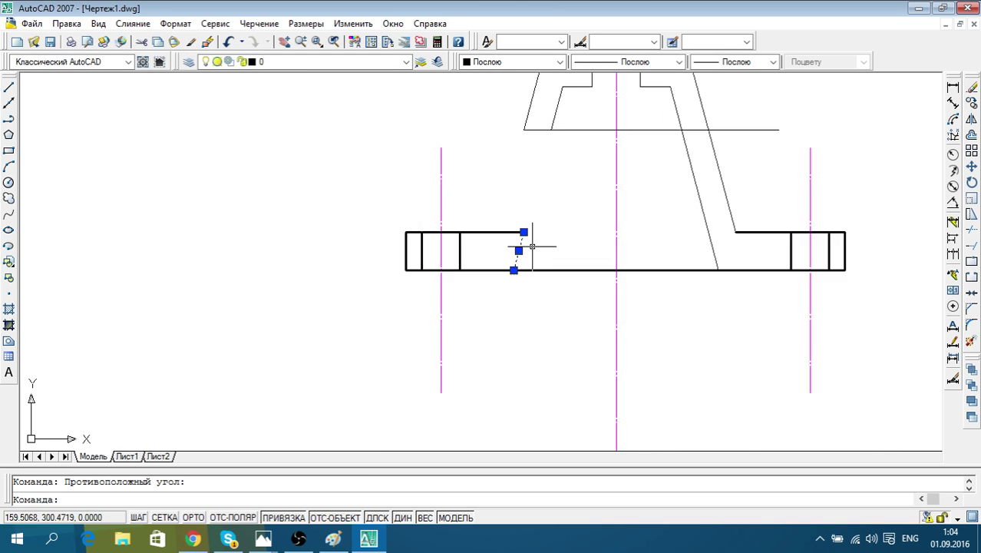
{"action": "scroll", "coordinate": [564, 143], "scroll_direction": "down", "scroll_amount": 2}
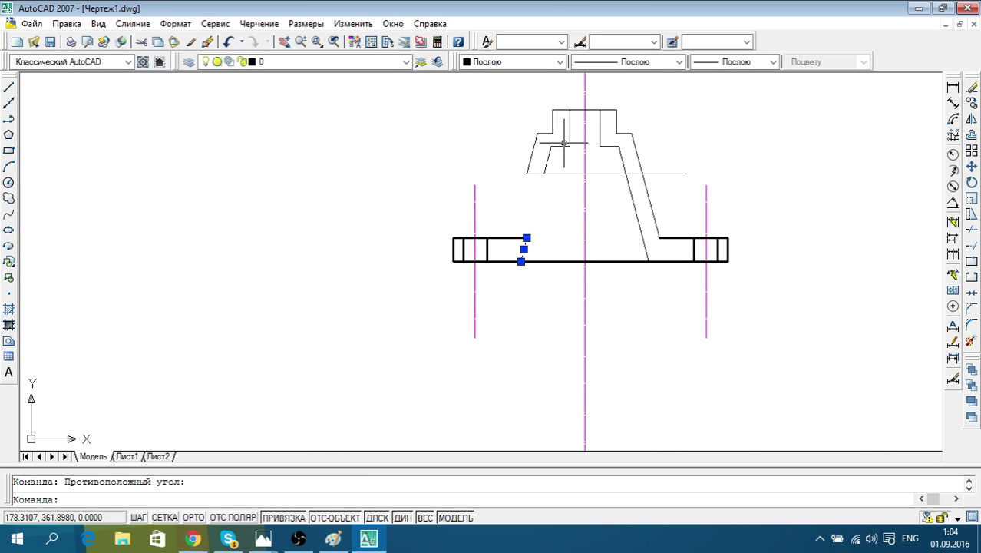
{"action": "left_click", "coordinate": [745, 61]}
{"action": "key", "text": "Escape"}
{"action": "middle_click_drag", "start_coordinate": [755, 179], "coordinate": [699, 255]}
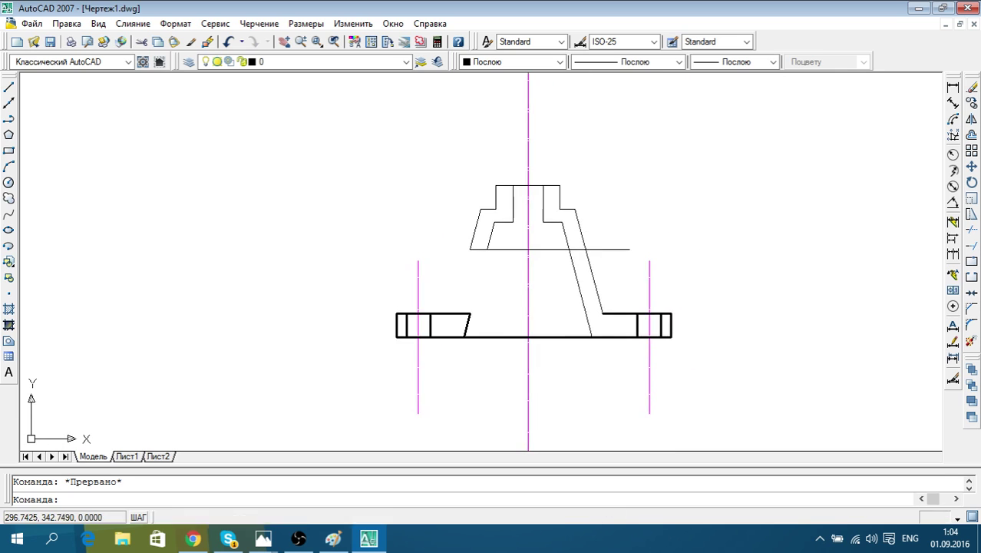
{"action": "scroll", "coordinate": [486, 281], "scroll_direction": "up", "scroll_amount": 3}
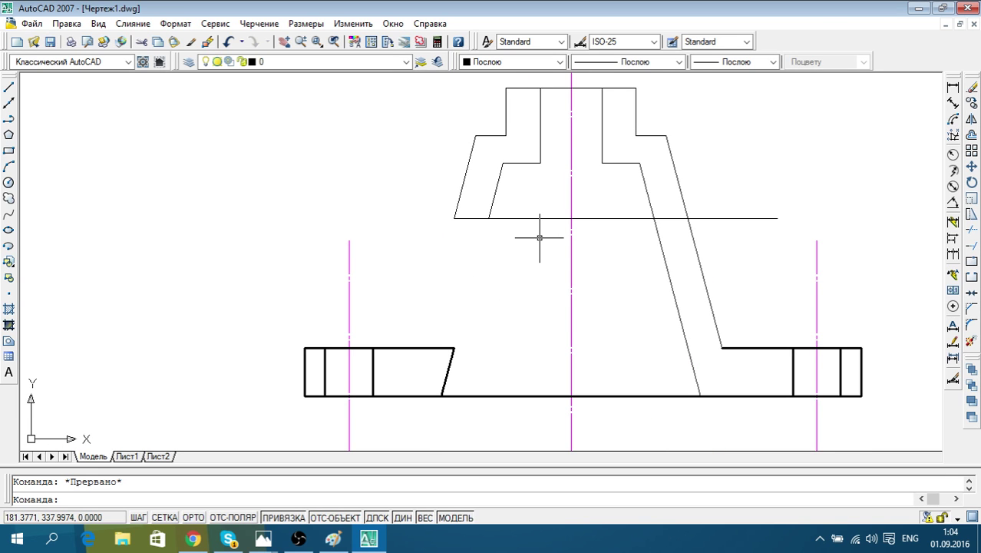
Draw a horizontal line from the left inner step corner across the bore to the right one
{"action": "middle_click_drag", "start_coordinate": [540, 238], "coordinate": [524, 341]}
{"action": "left_click", "coordinate": [574, 201]}
{"action": "left_click", "coordinate": [571, 173]}
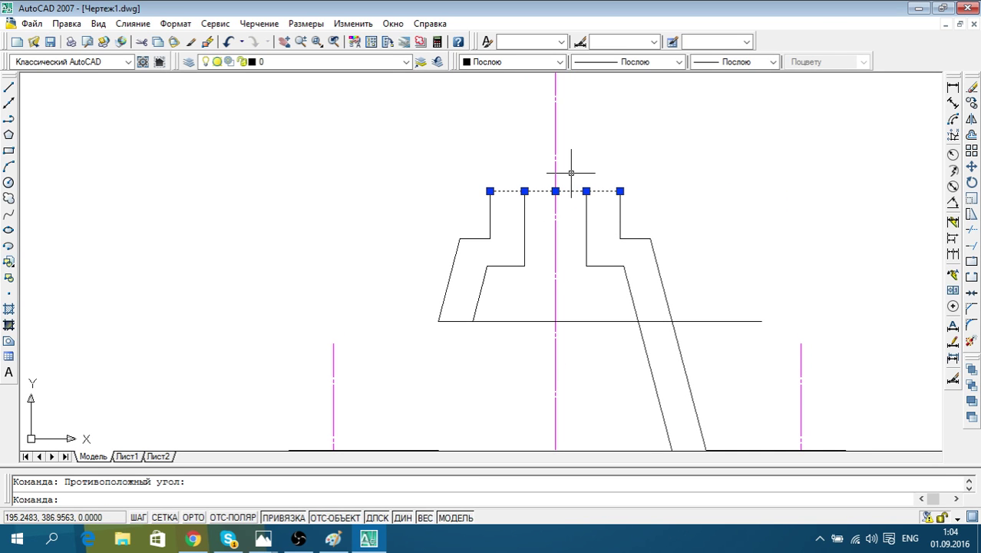
{"action": "key", "text": "Escape"}
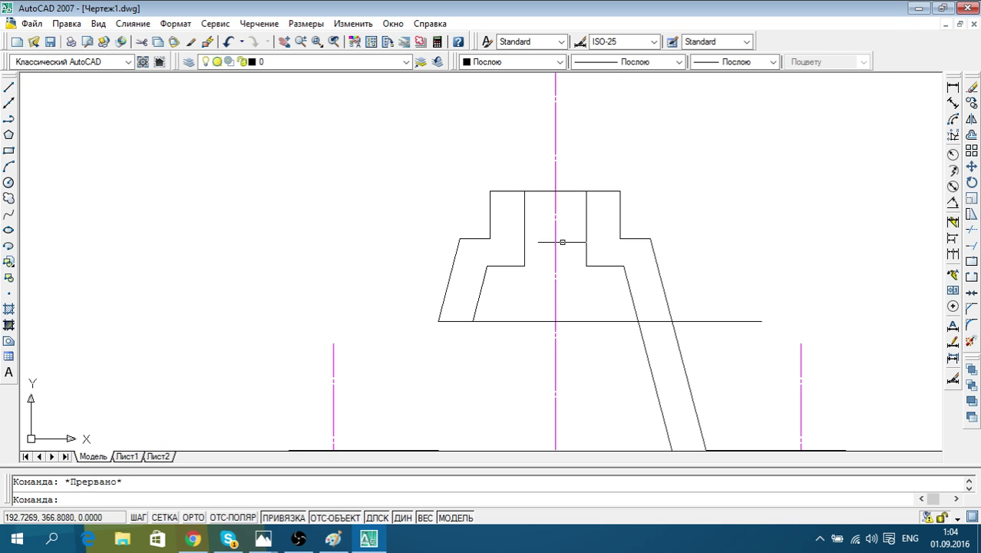
{"action": "left_click", "coordinate": [9, 87]}
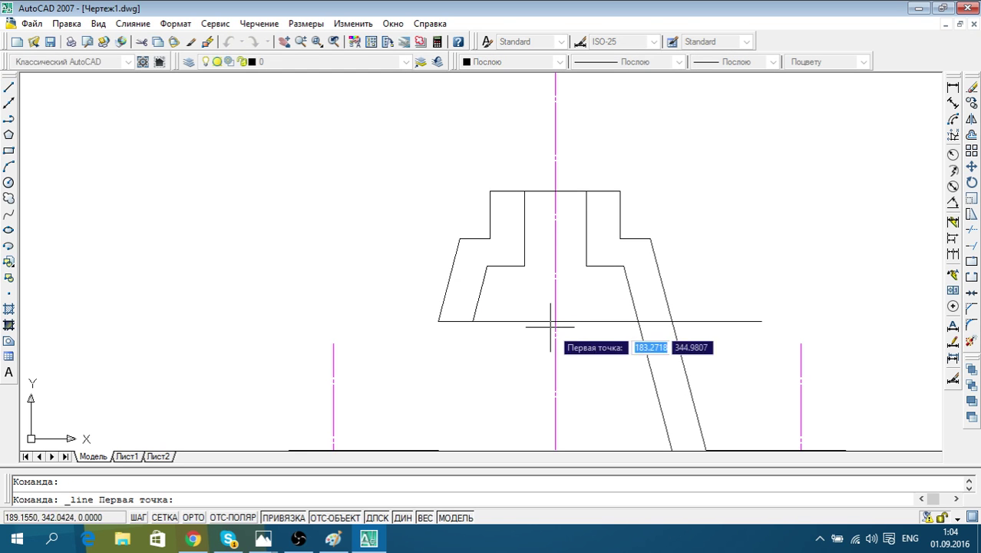
{"action": "left_click", "coordinate": [524, 266]}
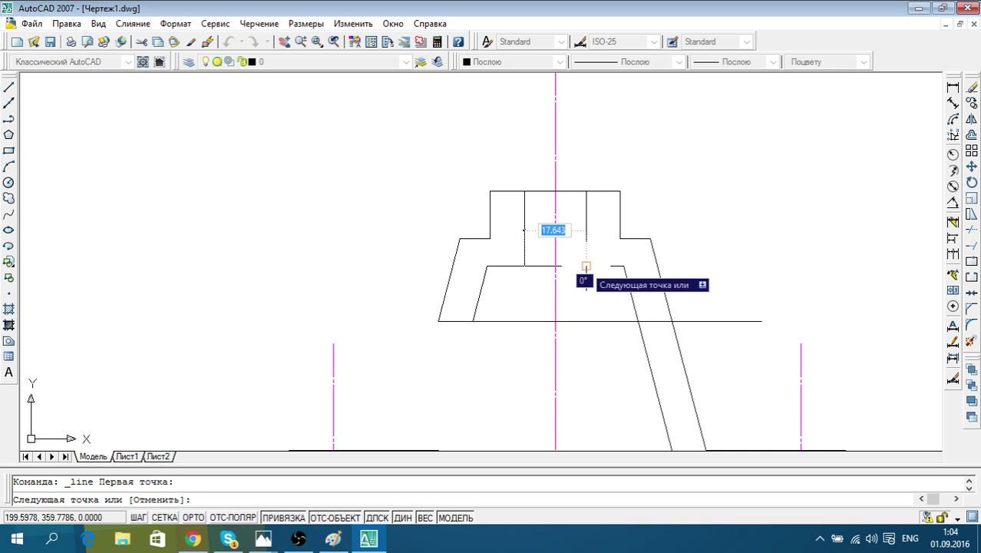
{"action": "key", "text": "Escape"}
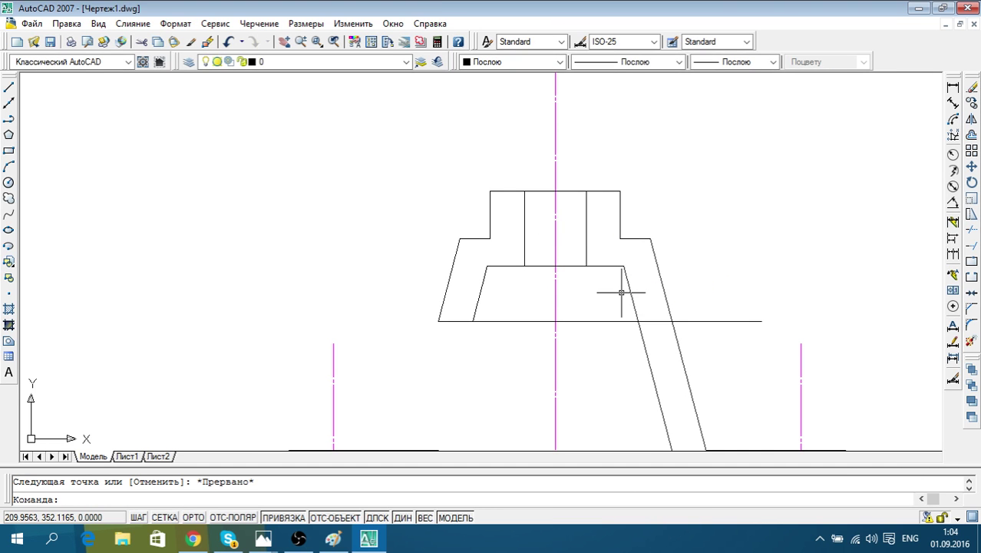
{"action": "middle_click_drag", "start_coordinate": [622, 292], "coordinate": [597, 236]}
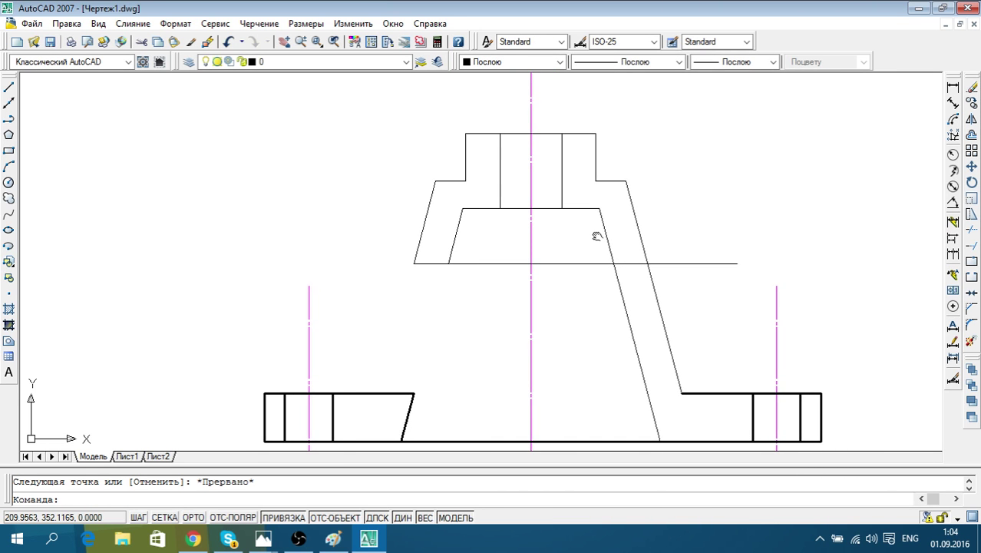
{"action": "left_click", "coordinate": [586, 289]}
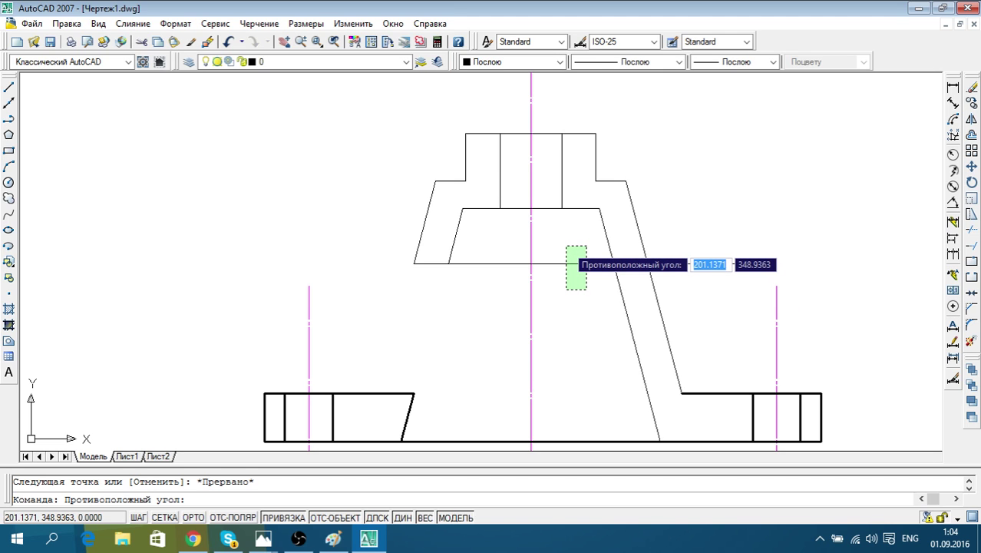
{"action": "left_click", "coordinate": [566, 246]}
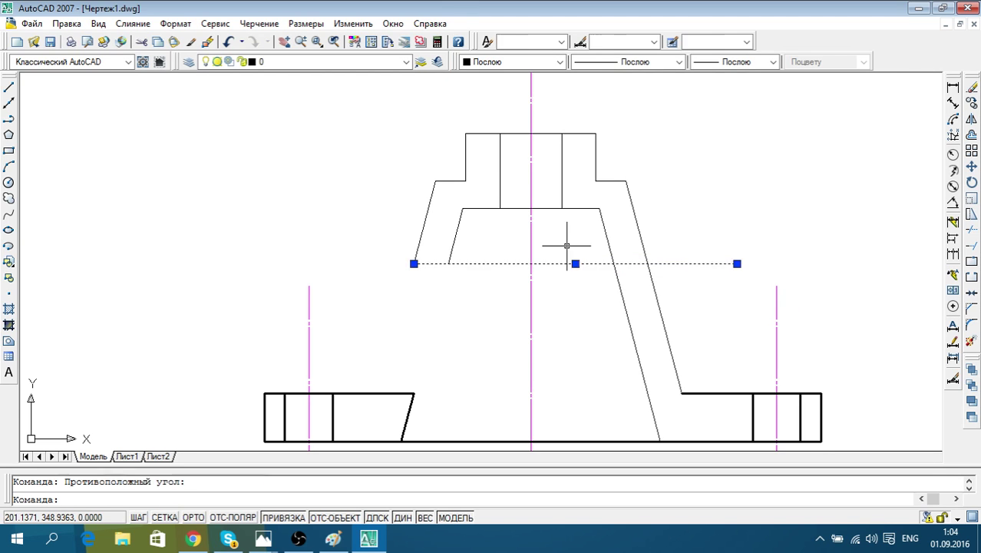
{"action": "key", "text": "Escape"}
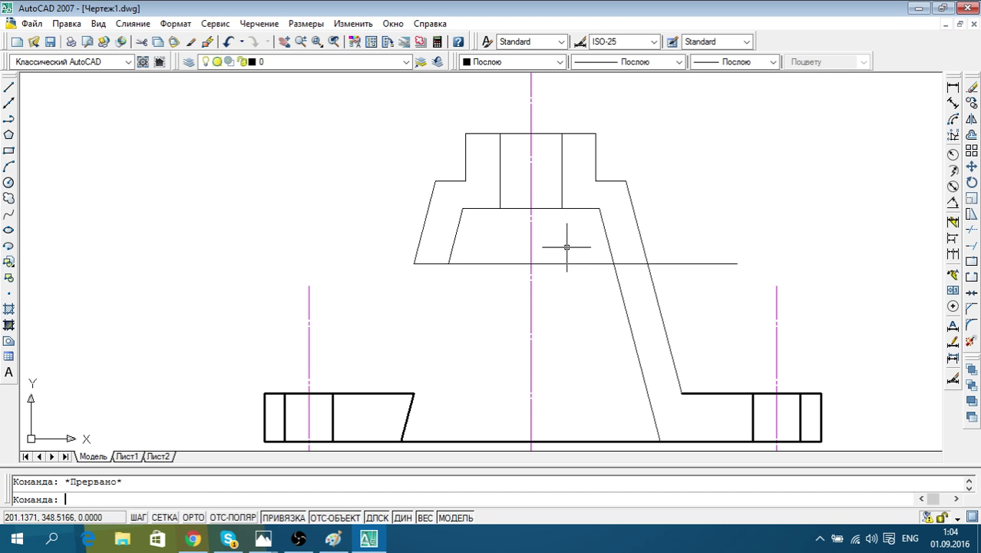
Draw an ortho line along the flange top from its inner corner, shortened to the centre line
{"action": "middle_click_drag", "start_coordinate": [569, 396], "coordinate": [573, 326]}
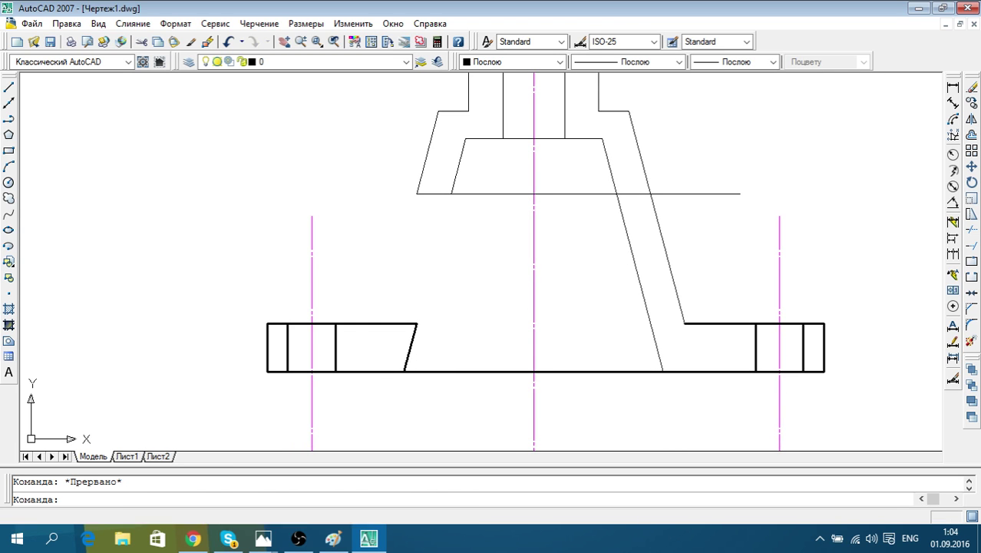
{"action": "left_click", "coordinate": [10, 89]}
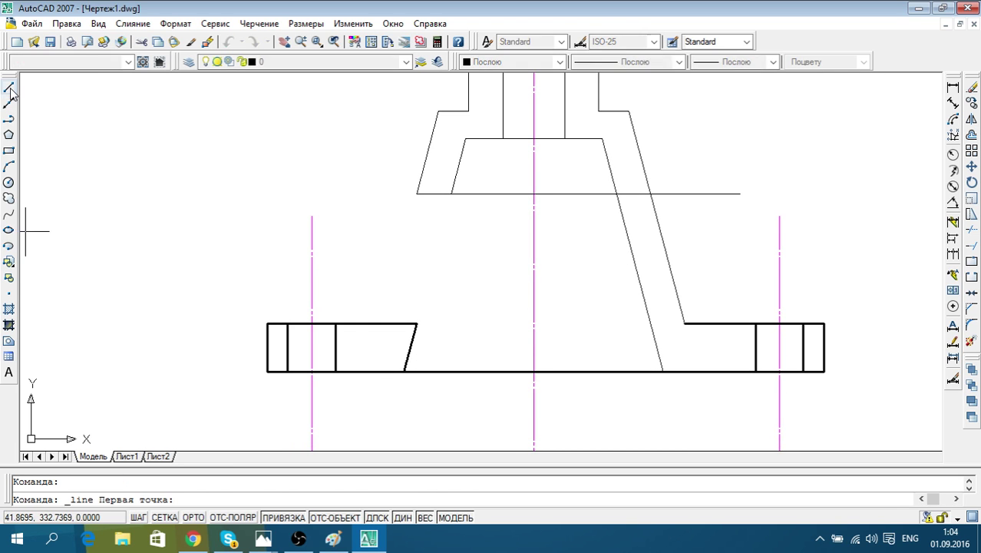
{"action": "left_click", "coordinate": [416, 323]}
{"action": "key", "text": "F8"}
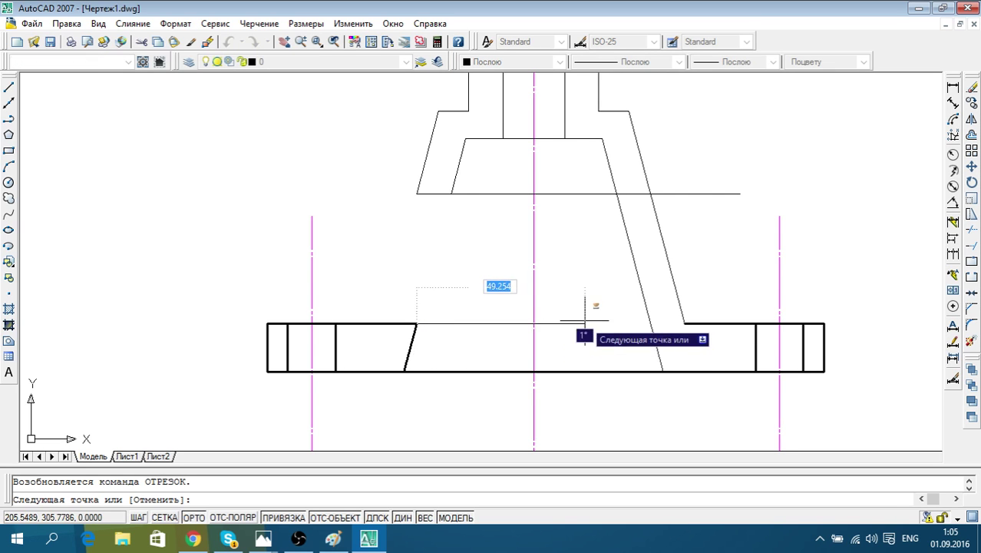
{"action": "left_click", "coordinate": [569, 323]}
{"action": "key", "text": "Escape"}
{"action": "left_click", "coordinate": [564, 327]}
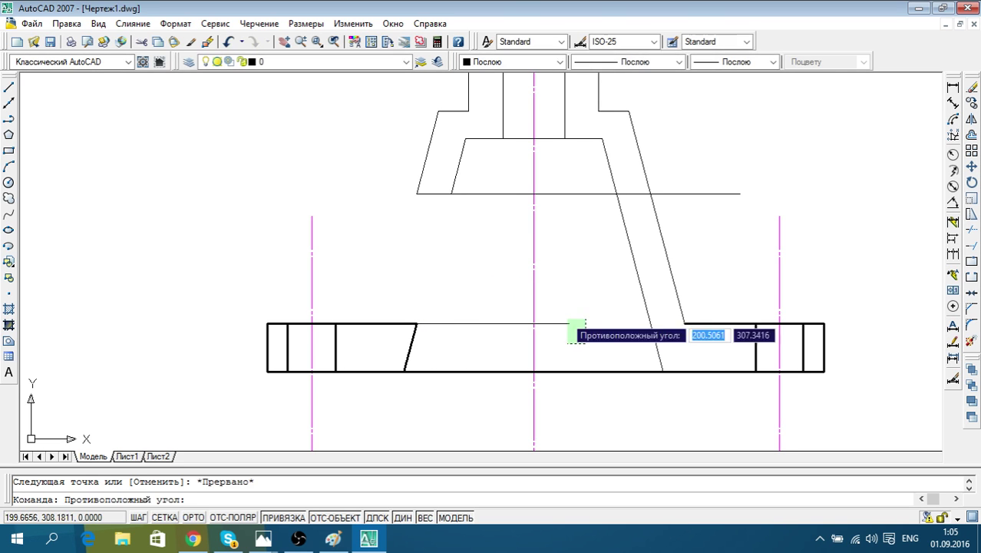
{"action": "left_click", "coordinate": [570, 325]}
{"action": "left_click", "coordinate": [568, 323]}
{"action": "left_click", "coordinate": [533, 323]}
{"action": "key", "text": "Escape"}
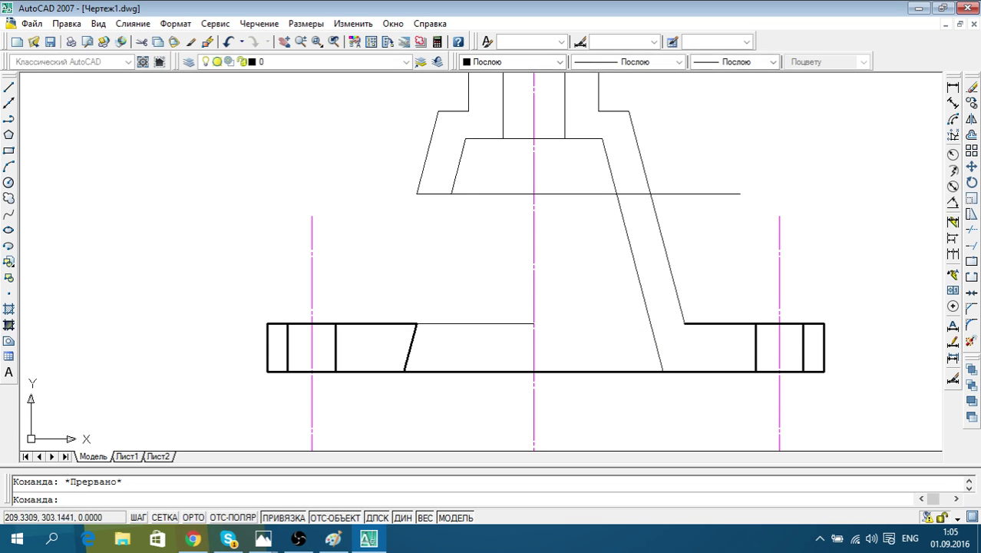
Draw a thick vertical line on the centre line down to the flange top
{"action": "left_click", "coordinate": [8, 87]}
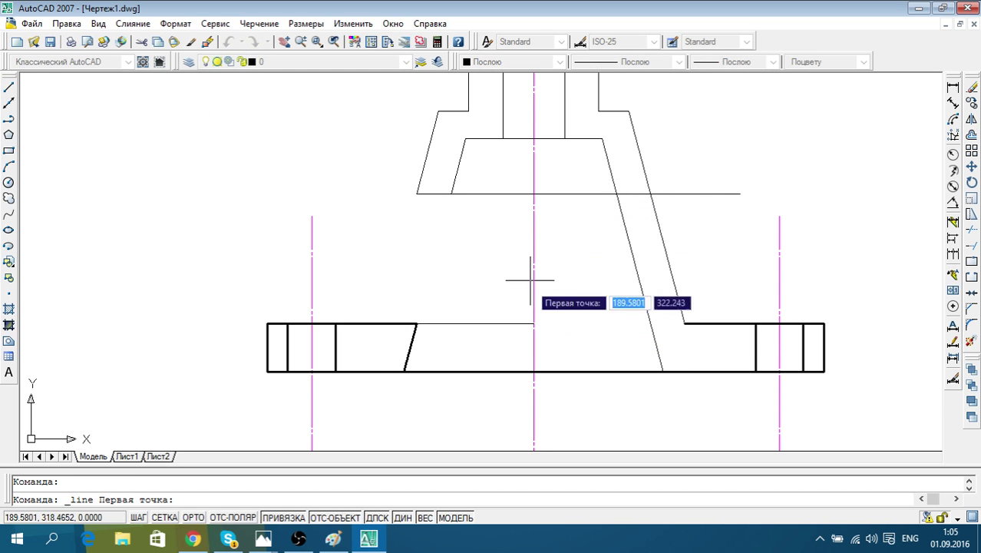
{"action": "left_click", "coordinate": [533, 193]}
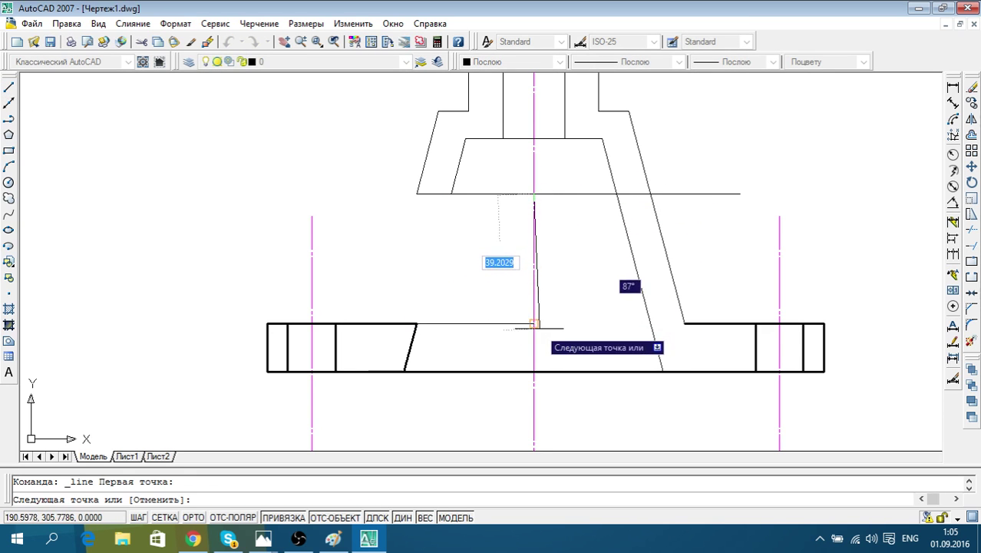
{"action": "left_click", "coordinate": [534, 323]}
{"action": "key", "text": "Escape"}
{"action": "left_click", "coordinate": [532, 246]}
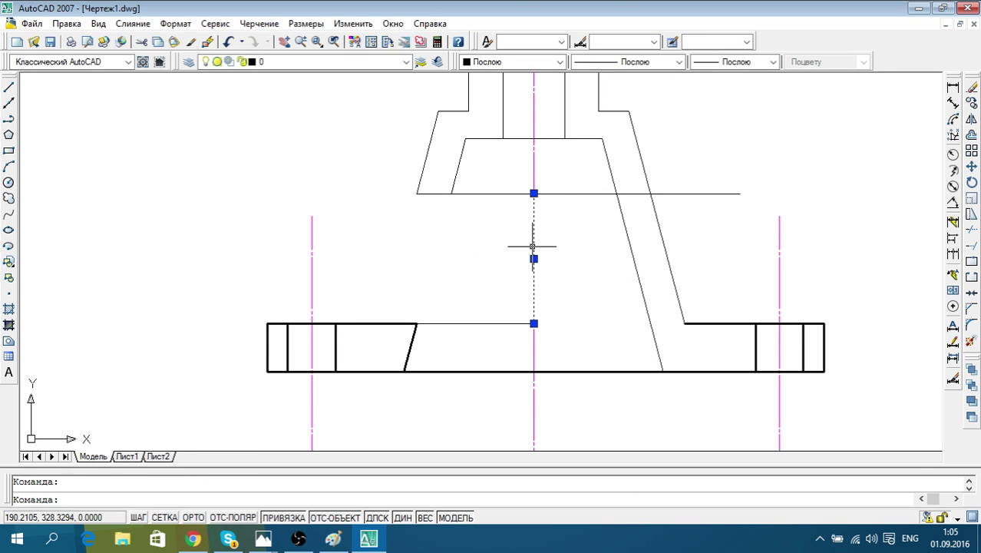
{"action": "left_click", "coordinate": [772, 62]}
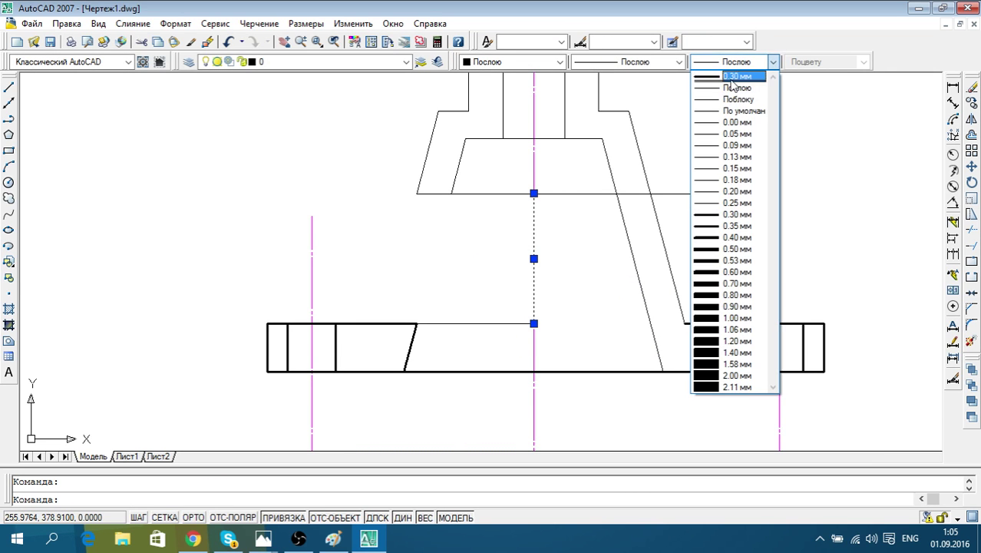
{"action": "left_click", "coordinate": [733, 270]}
{"action": "key", "text": "Escape"}
Delete the short flange-top line and the horizontal line across the upper cone
{"action": "left_click", "coordinate": [482, 323]}
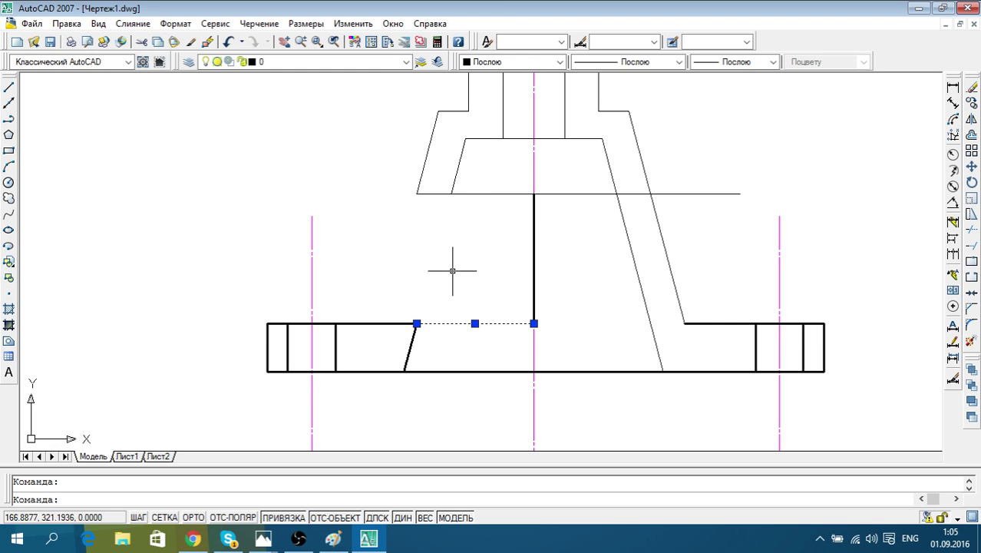
{"action": "key", "text": "Delete"}
{"action": "left_click", "coordinate": [565, 193]}
{"action": "key", "text": "Delete"}
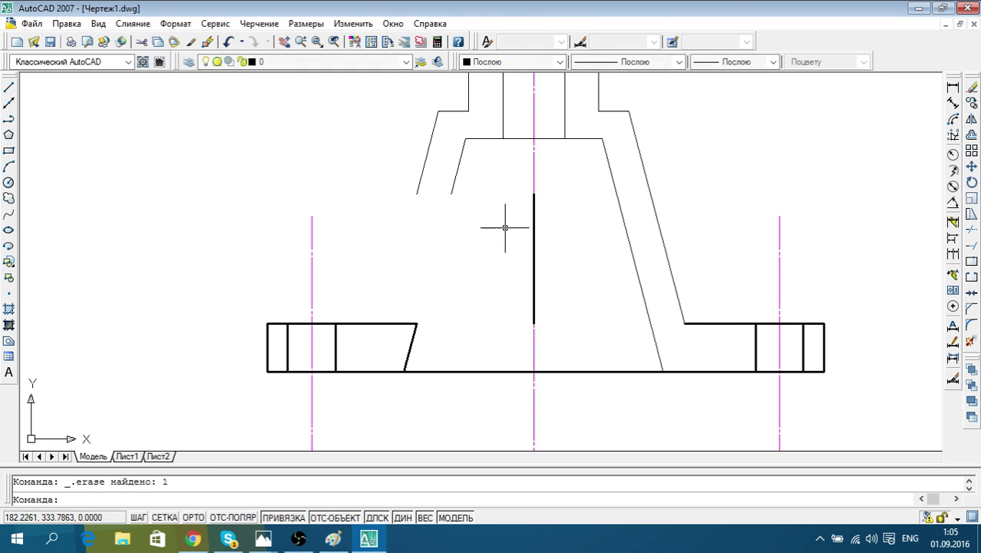
{"action": "middle_click_drag", "start_coordinate": [505, 228], "coordinate": [519, 298]}
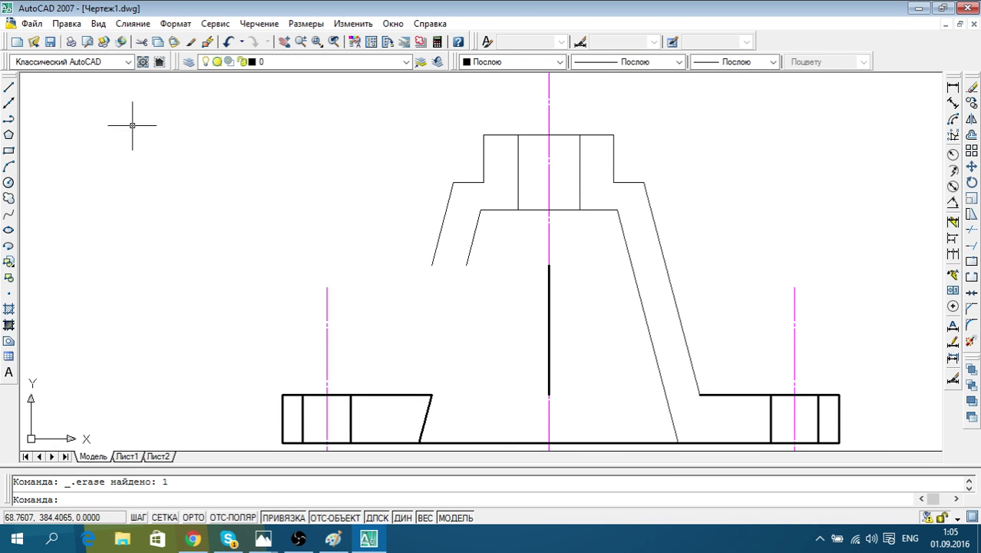
Draw a short horizontal line closing the bottom of the left upper wall
{"action": "left_click", "coordinate": [9, 89]}
{"action": "left_click", "coordinate": [432, 265]}
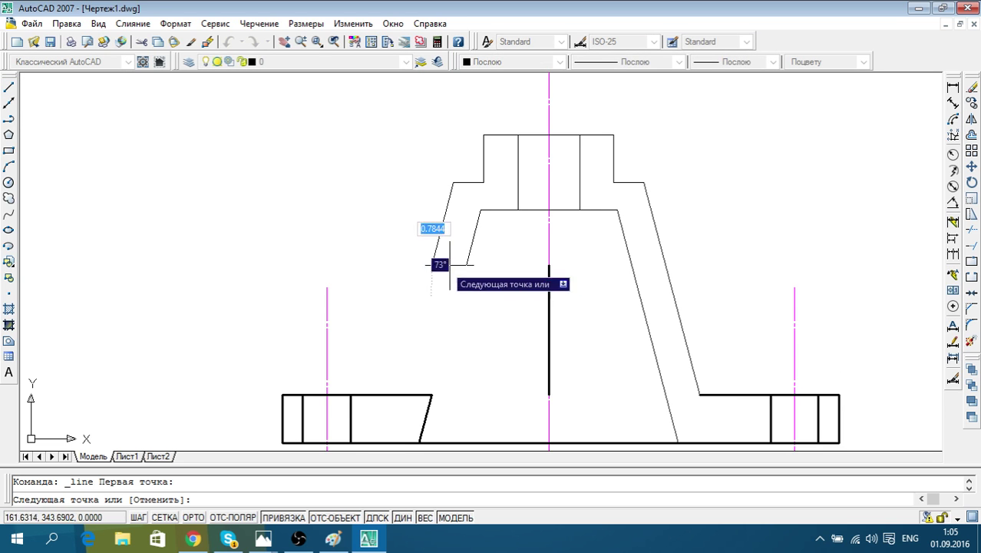
{"action": "left_click", "coordinate": [466, 265]}
{"action": "key", "text": "Escape"}
{"action": "middle_click_drag", "start_coordinate": [509, 331], "coordinate": [495, 272]}
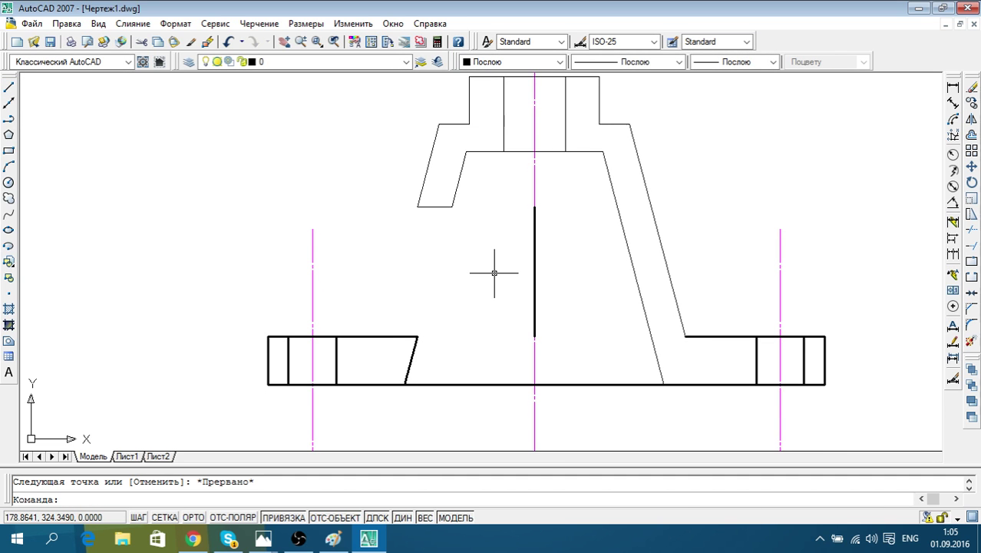
{"action": "middle_click_drag", "start_coordinate": [503, 285], "coordinate": [478, 281]}
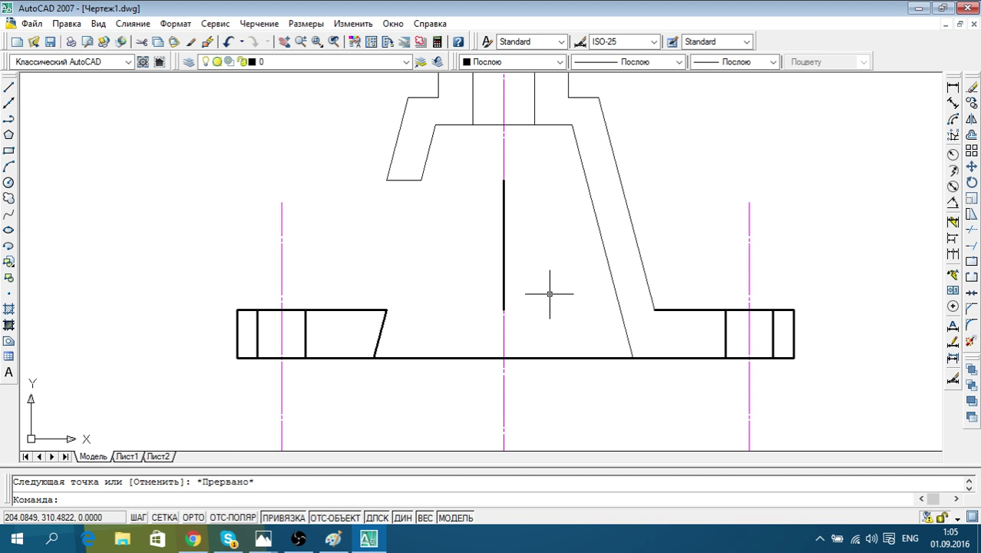
Draw a line across the flange top from the slanted edge's top corner to the right step
{"action": "left_click", "coordinate": [10, 89]}
{"action": "left_click", "coordinate": [386, 311]}
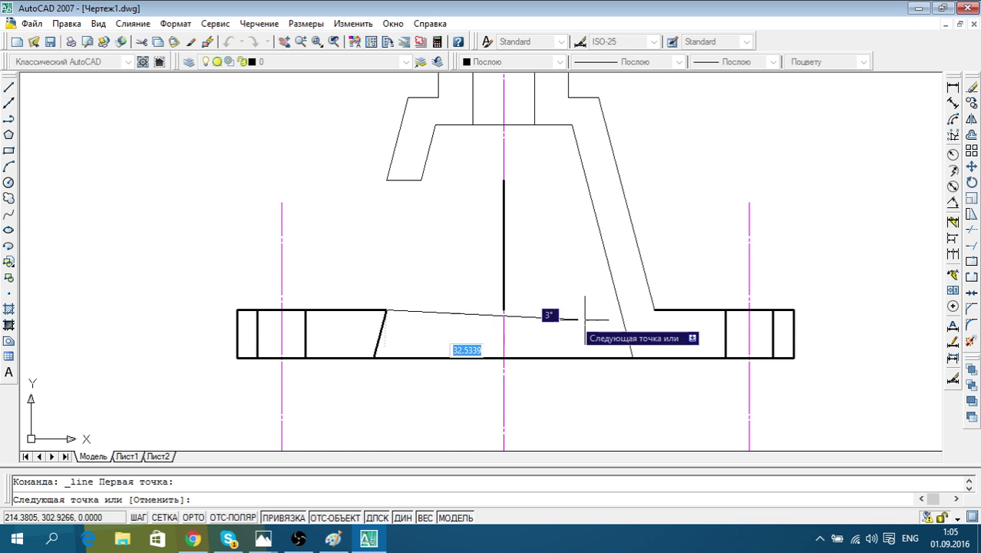
{"action": "left_click", "coordinate": [652, 308]}
{"action": "key", "text": "Escape"}
{"action": "left_click", "coordinate": [751, 332]}
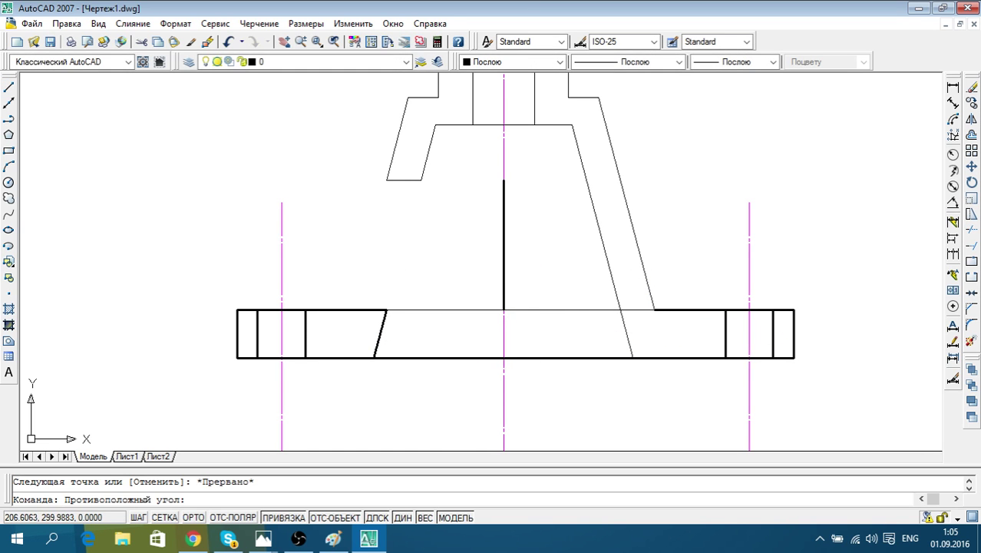
{"action": "left_click", "coordinate": [539, 293]}
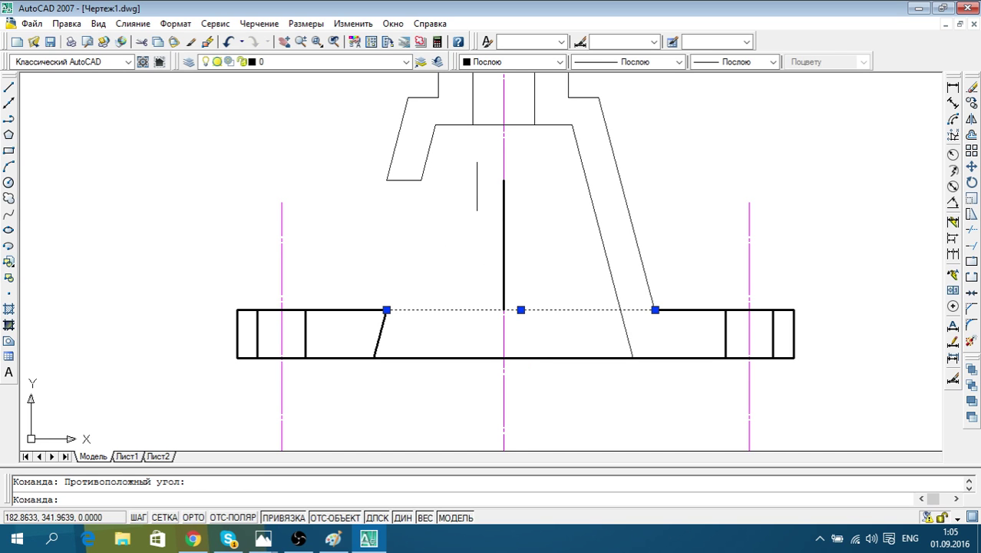
Select the top bore lines and the bore's lower edges
{"action": "middle_click_drag", "start_coordinate": [477, 148], "coordinate": [477, 209]}
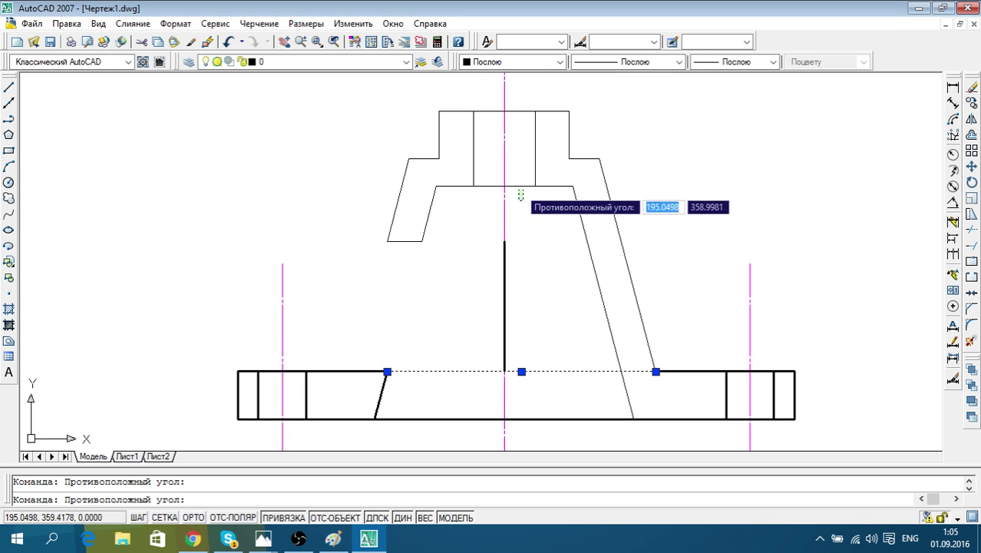
{"action": "left_click", "coordinate": [521, 194]}
{"action": "left_click", "coordinate": [521, 136]}
{"action": "left_click", "coordinate": [510, 106]}
Load the JIS_02_1.2 dashed linetype from acadiso.lin
{"action": "left_click", "coordinate": [680, 61]}
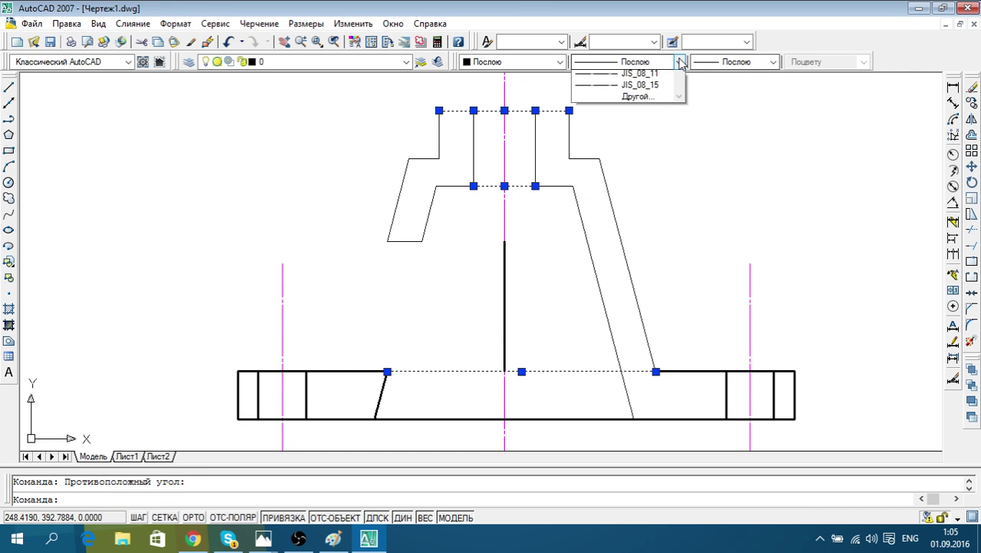
{"action": "left_click", "coordinate": [635, 134]}
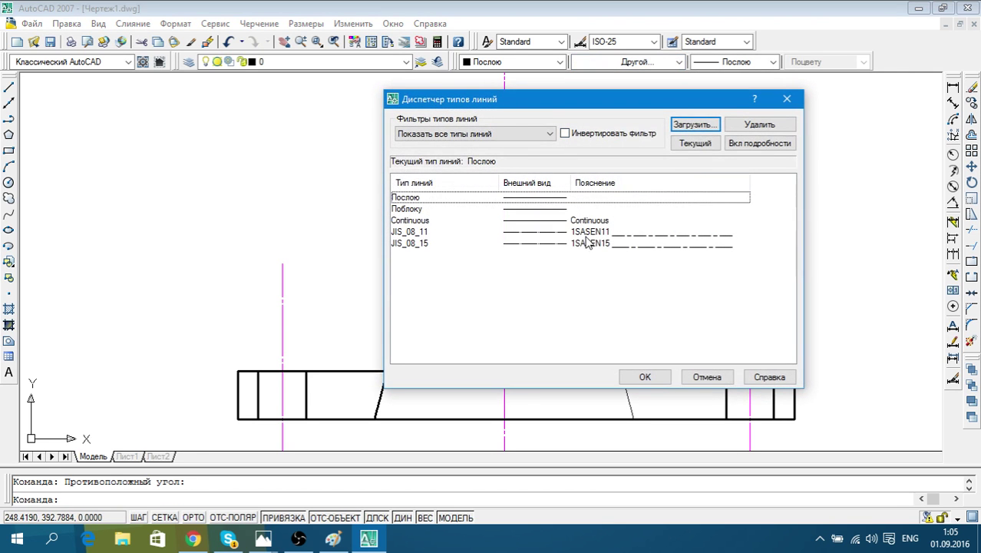
{"action": "left_click", "coordinate": [694, 124]}
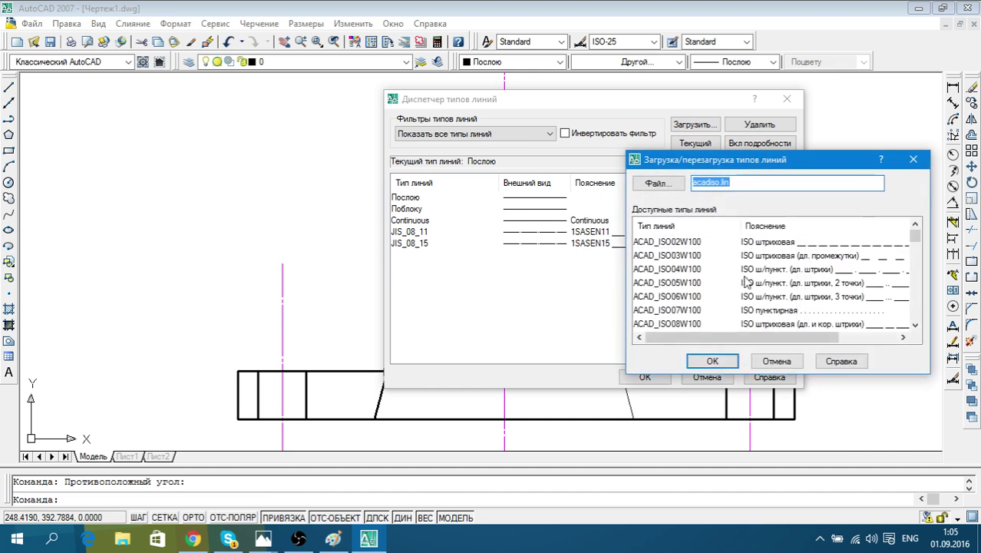
{"action": "left_click_drag", "start_coordinate": [795, 162], "coordinate": [635, 124]}
{"action": "left_click_drag", "start_coordinate": [756, 197], "coordinate": [749, 278]}
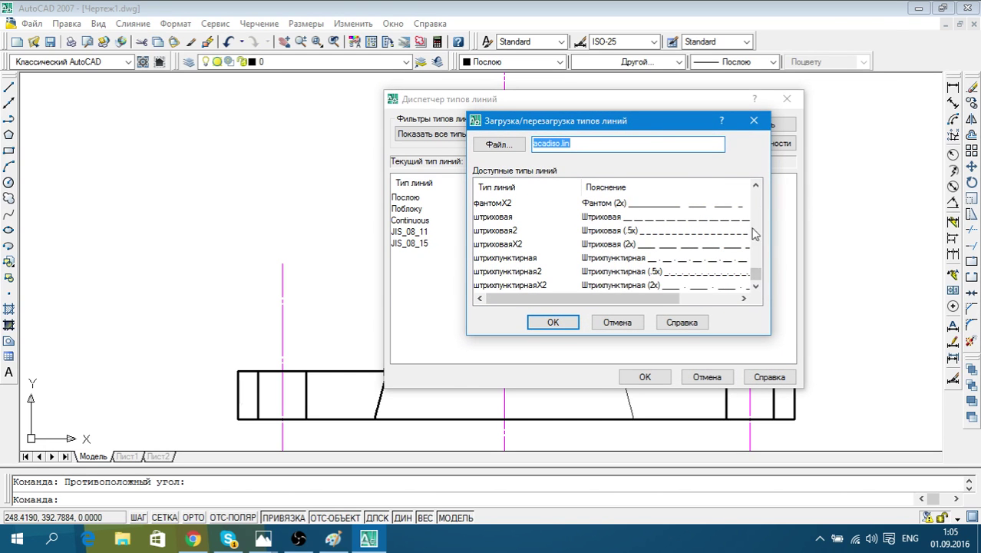
{"action": "left_click_drag", "start_coordinate": [756, 280], "coordinate": [758, 228]}
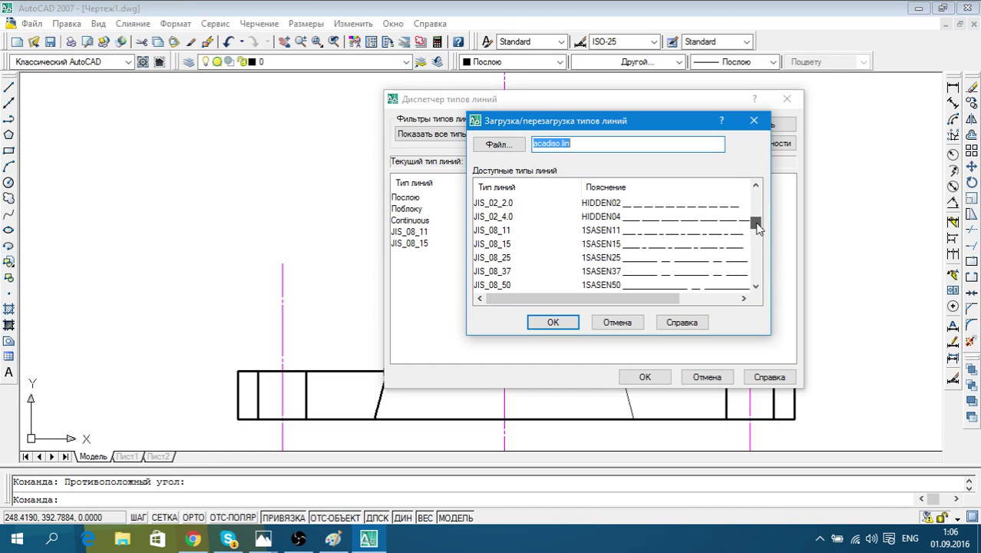
{"action": "left_click_drag", "start_coordinate": [756, 222], "coordinate": [756, 218]}
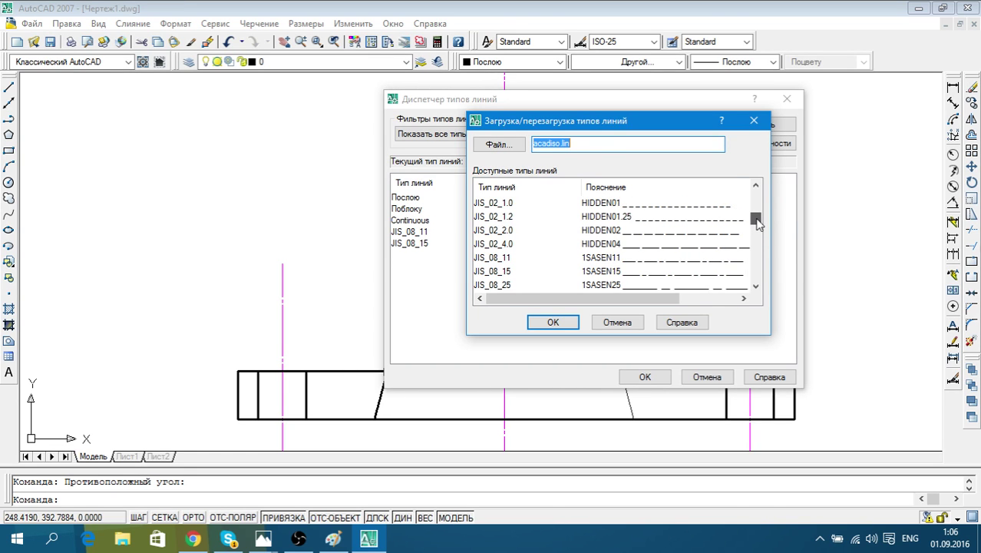
{"action": "left_click", "coordinate": [503, 219]}
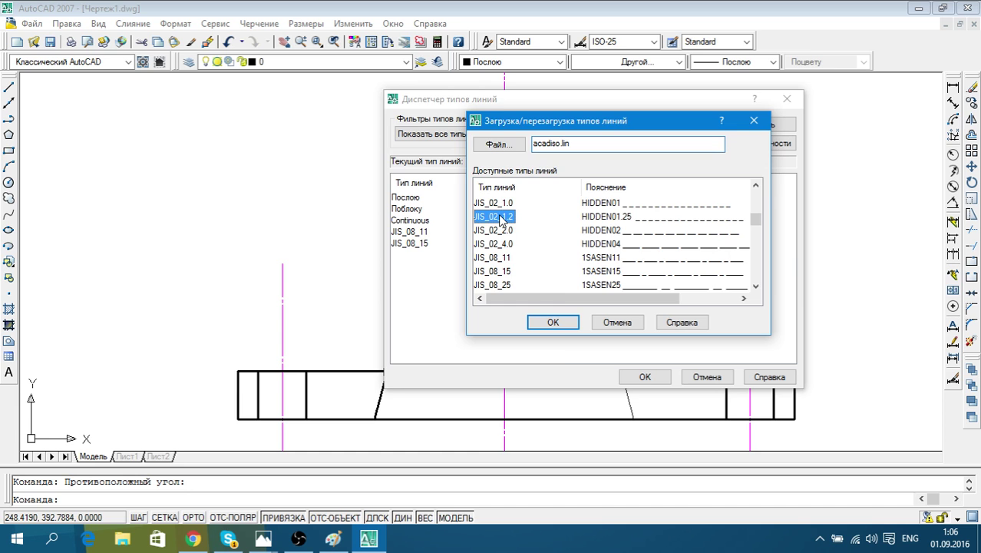
{"action": "left_click", "coordinate": [554, 322]}
{"action": "left_click", "coordinate": [645, 376]}
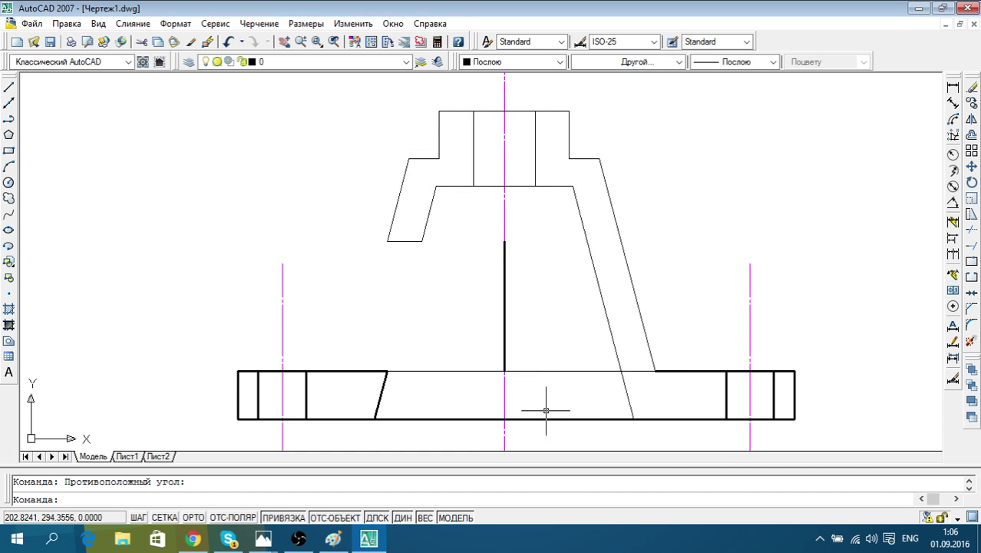
Give the flange-top line and the bore's horizontal edges the JIS_02_1.2 linetype
{"action": "left_click", "coordinate": [560, 388]}
{"action": "left_click", "coordinate": [558, 359]}
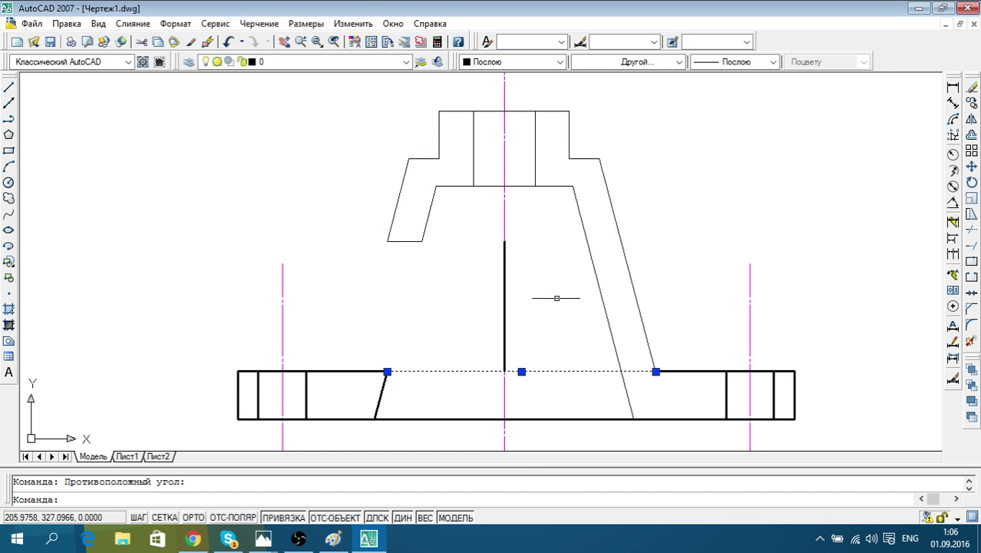
{"action": "left_click", "coordinate": [528, 206]}
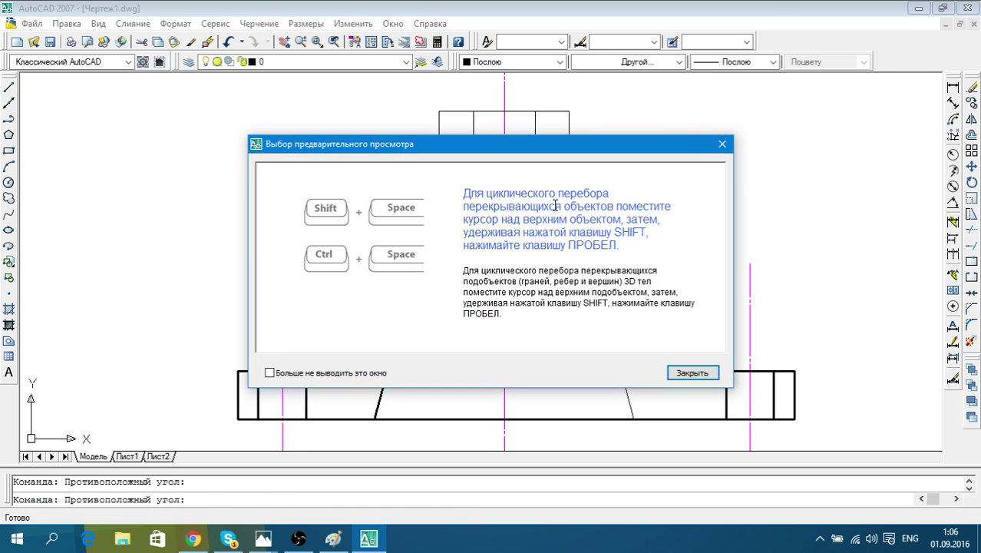
{"action": "left_click", "coordinate": [722, 145]}
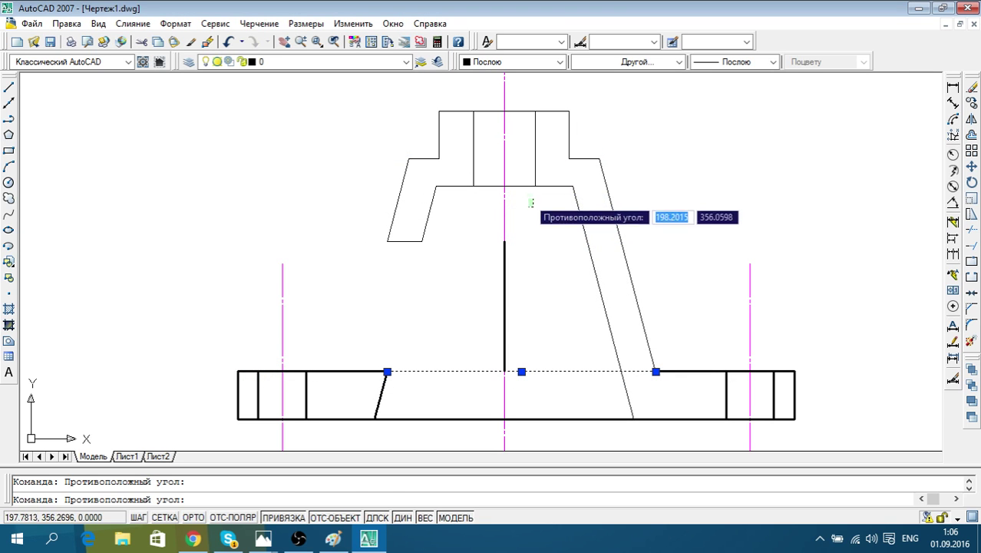
{"action": "left_click", "coordinate": [526, 177]}
{"action": "left_click", "coordinate": [511, 123]}
{"action": "left_click", "coordinate": [691, 88]}
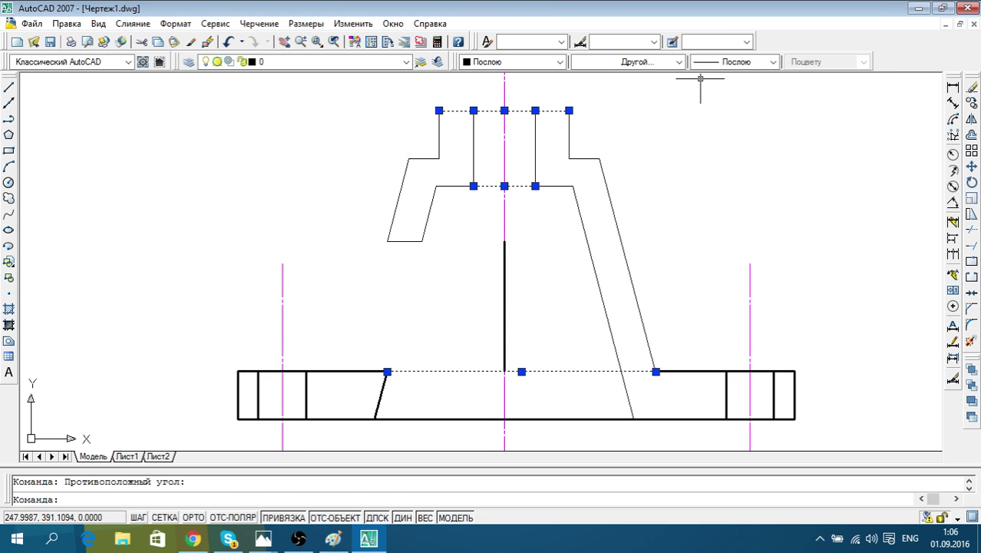
{"action": "left_click", "coordinate": [745, 66]}
{"action": "left_click", "coordinate": [745, 63]}
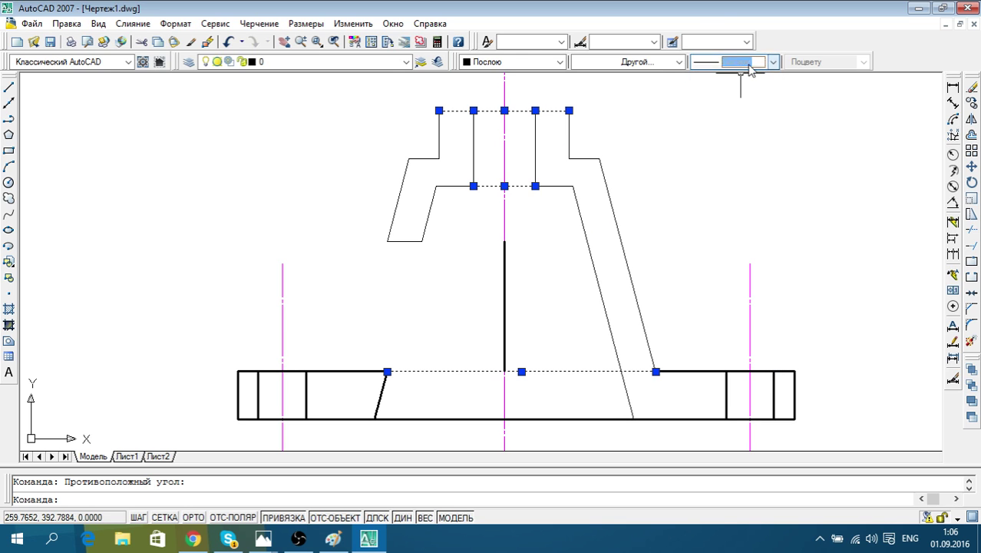
{"action": "left_click", "coordinate": [677, 63]}
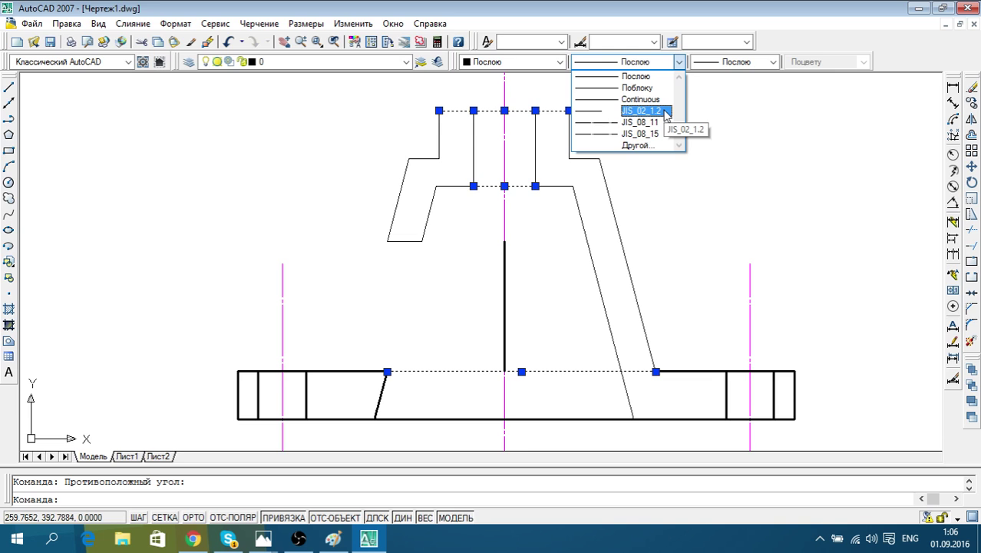
{"action": "left_click", "coordinate": [666, 114]}
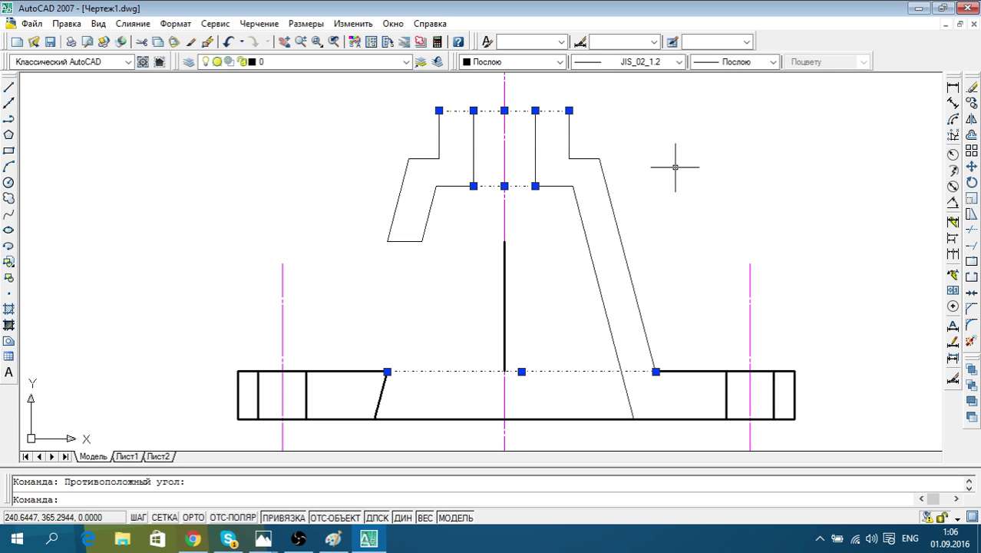
{"action": "key", "text": "Escape"}
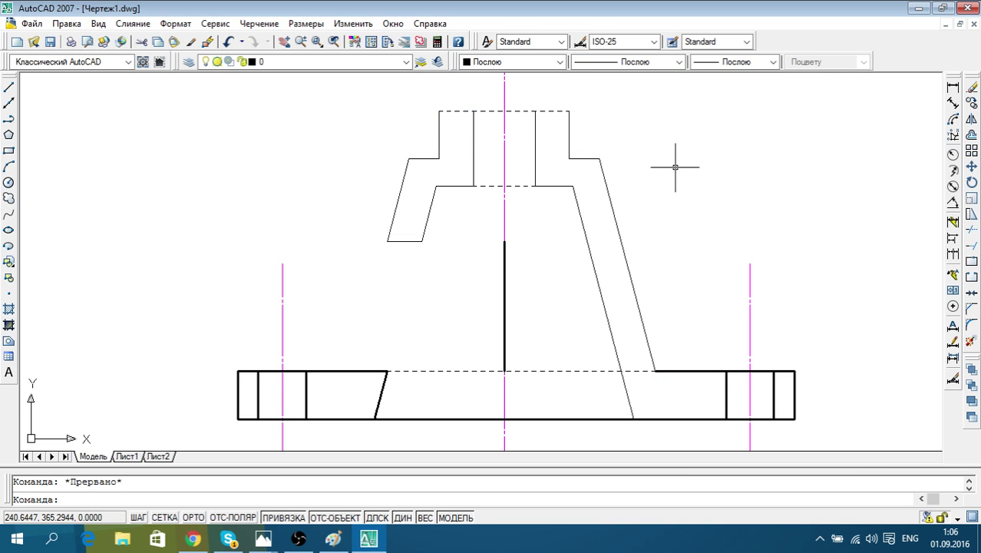
Grip-stretch both ends of the top dashed line in to the bore's vertical edges
{"action": "left_click", "coordinate": [553, 112]}
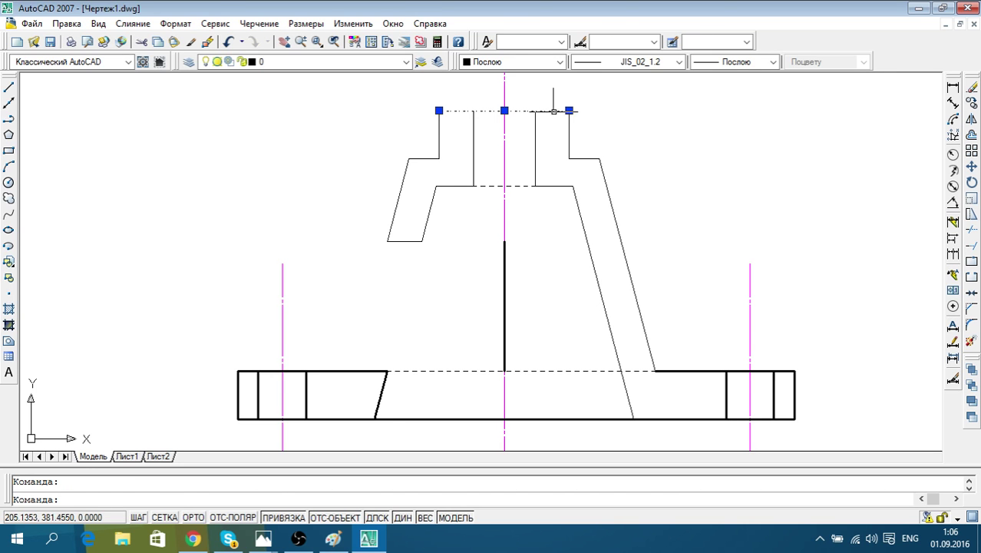
{"action": "left_click", "coordinate": [569, 111]}
{"action": "left_click", "coordinate": [535, 111]}
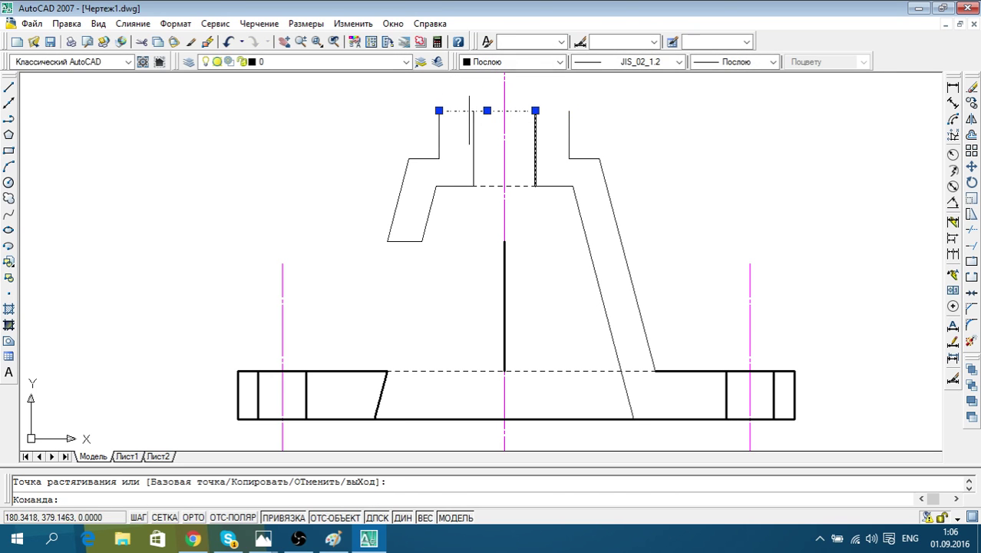
{"action": "left_click", "coordinate": [439, 110]}
{"action": "left_click", "coordinate": [472, 110]}
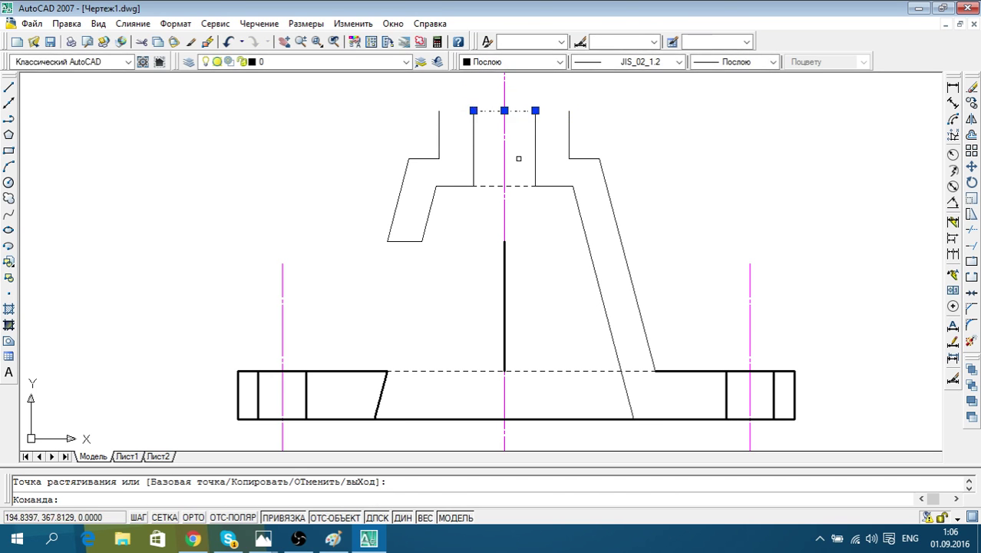
{"action": "key", "text": "Escape"}
{"action": "middle_click_drag", "start_coordinate": [832, 162], "coordinate": [793, 263]}
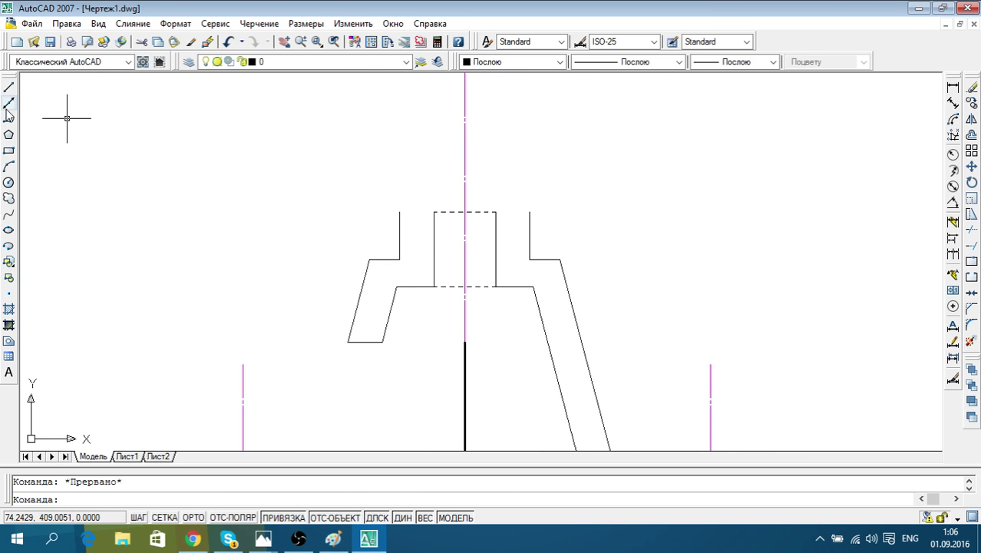
Draw a short horizontal line from the dashed rectangle's corner to the bore's right corner
{"action": "left_click", "coordinate": [9, 87]}
{"action": "left_click", "coordinate": [495, 211]}
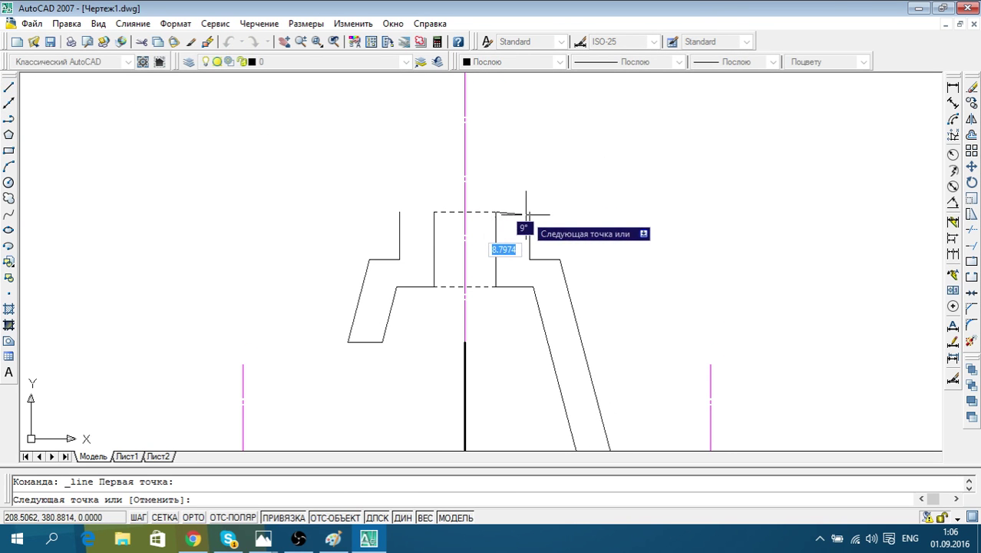
{"action": "left_click", "coordinate": [530, 212]}
{"action": "key", "text": "Escape"}
{"action": "left_click", "coordinate": [9, 87]}
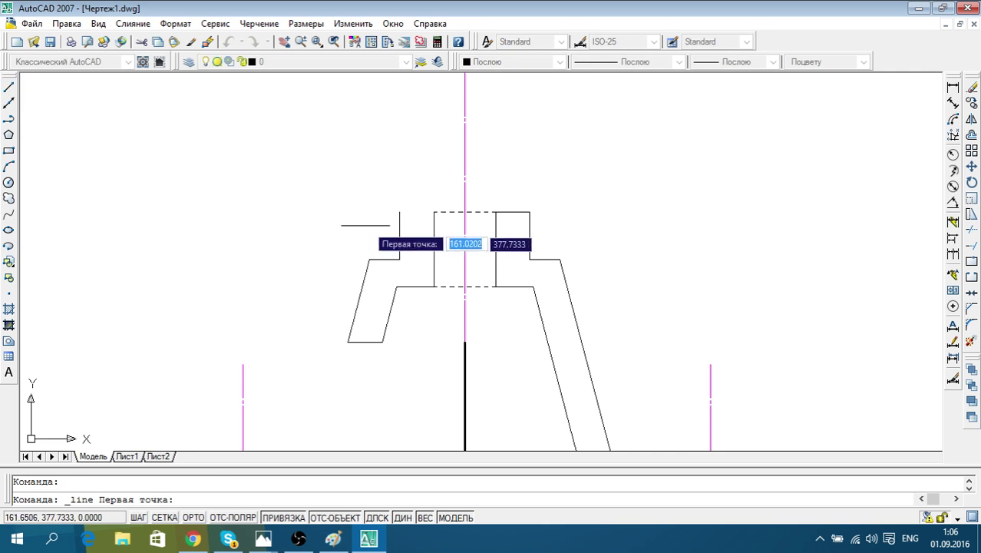
{"action": "left_click", "coordinate": [434, 212]}
Select the left slanted wall, upper-left step, short step lines and inner vertical edge
{"action": "middle_click_drag", "start_coordinate": [618, 218], "coordinate": [619, 188]}
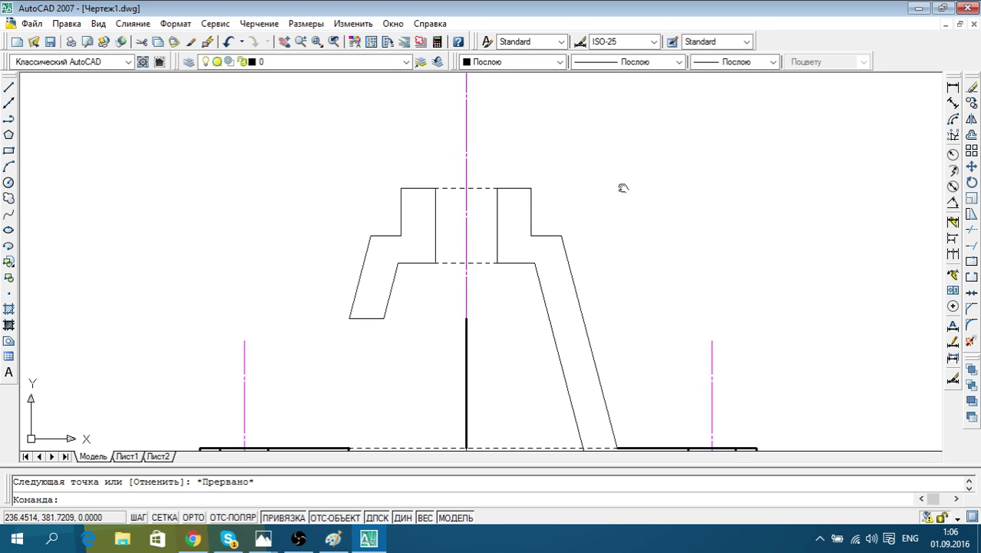
{"action": "middle_click_drag", "start_coordinate": [585, 271], "coordinate": [604, 230]}
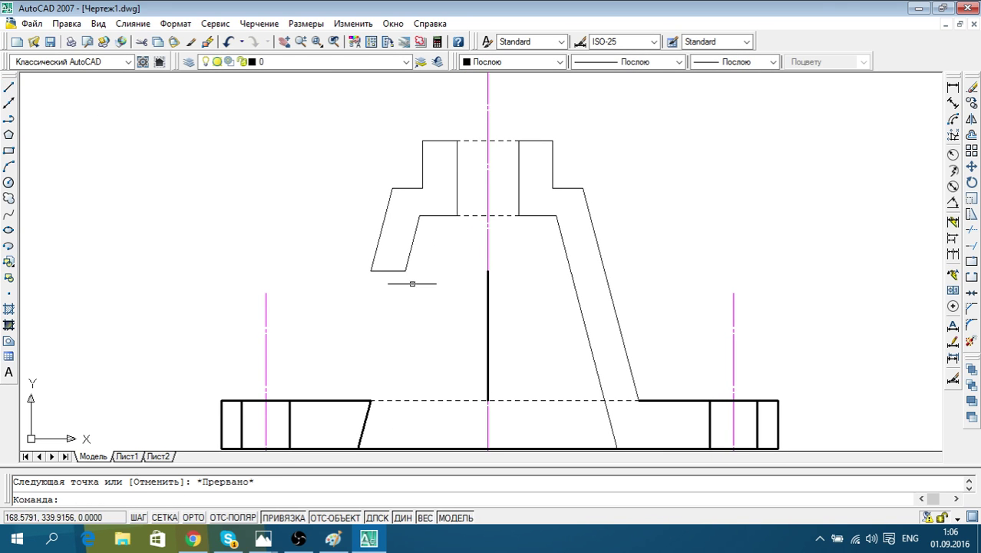
{"action": "left_click", "coordinate": [412, 283]}
{"action": "left_click", "coordinate": [369, 241]}
{"action": "left_click", "coordinate": [441, 227]}
{"action": "left_click", "coordinate": [406, 118]}
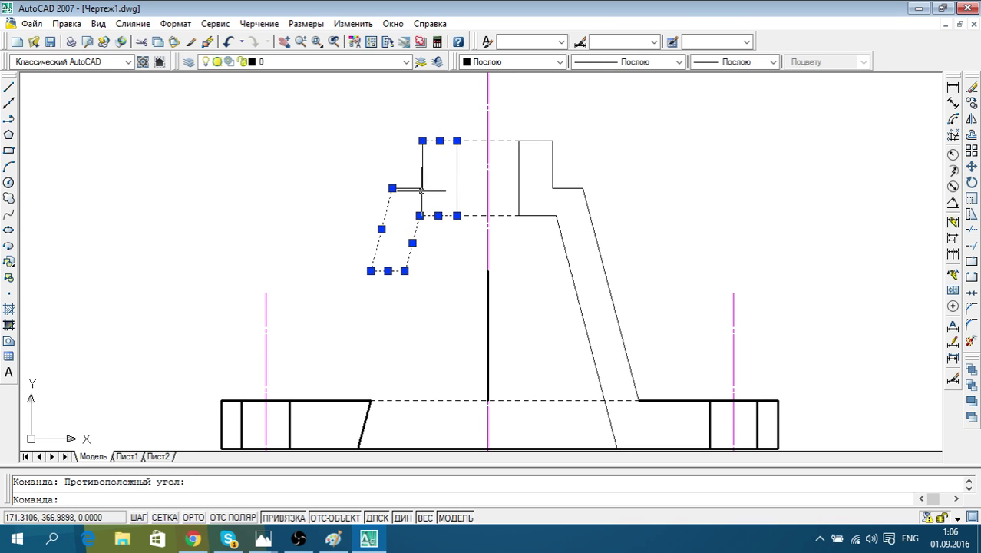
{"action": "left_click", "coordinate": [422, 190]}
{"action": "left_click", "coordinate": [415, 185]}
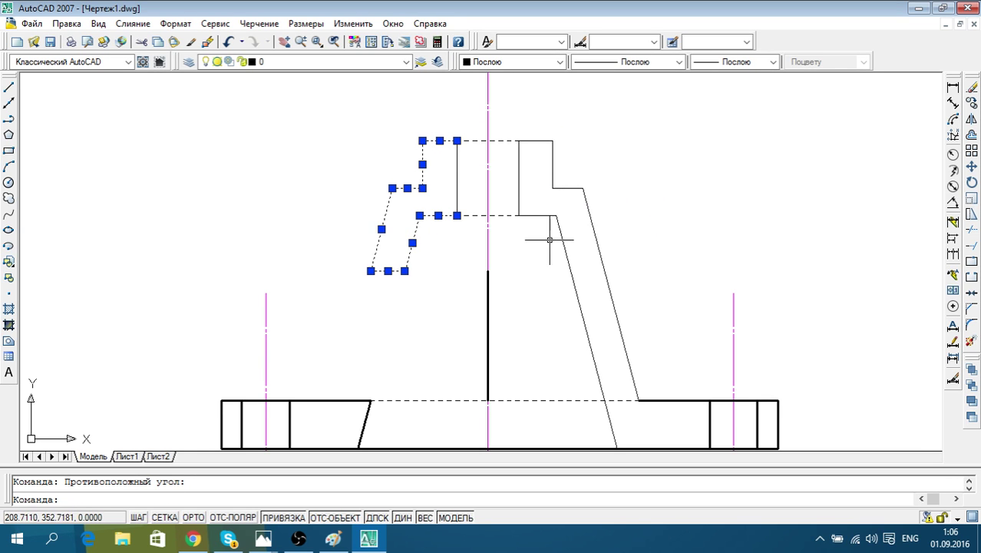
{"action": "left_click", "coordinate": [457, 178]}
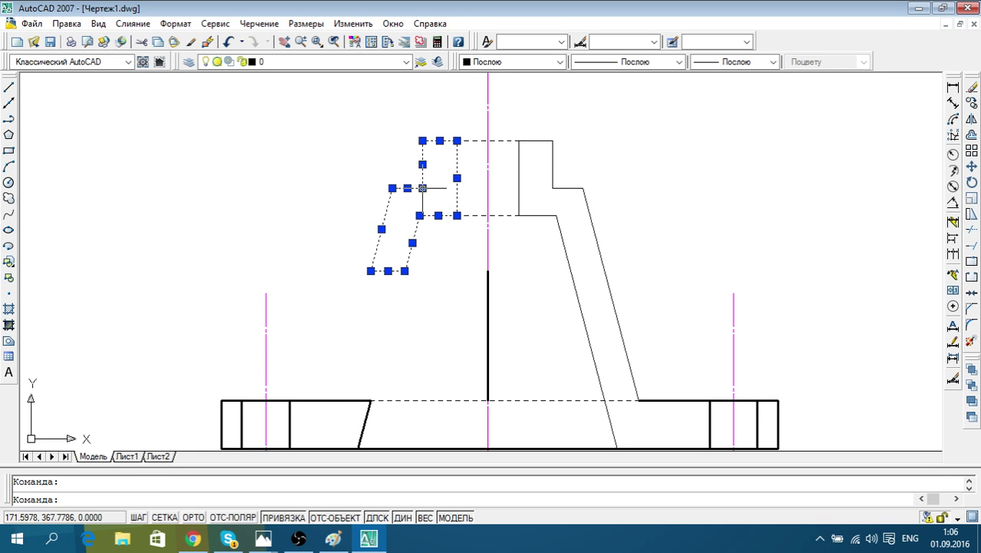
{"action": "middle_click_drag", "start_coordinate": [641, 267], "coordinate": [621, 250]}
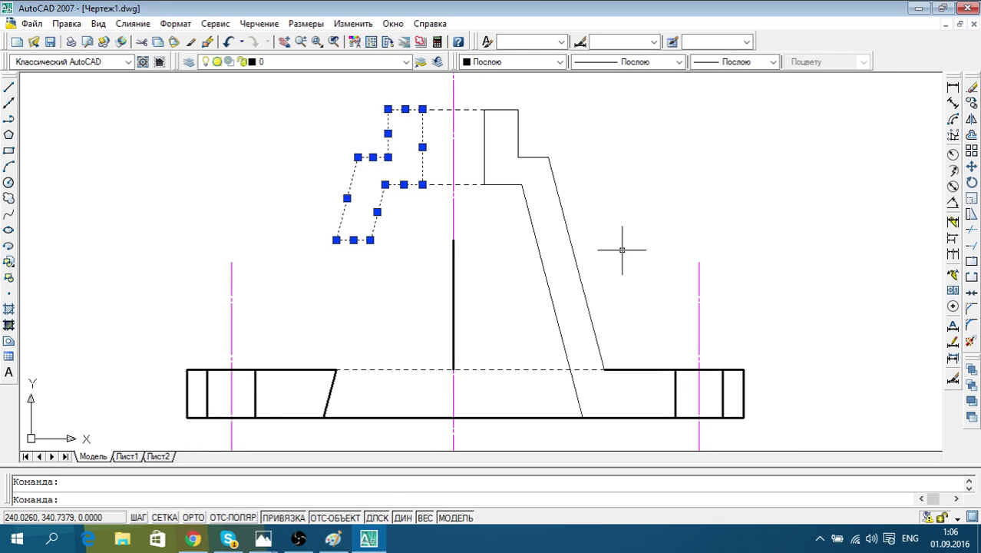
Set the selected left outline lines to 0.30 mm lineweight
{"action": "left_click", "coordinate": [678, 63]}
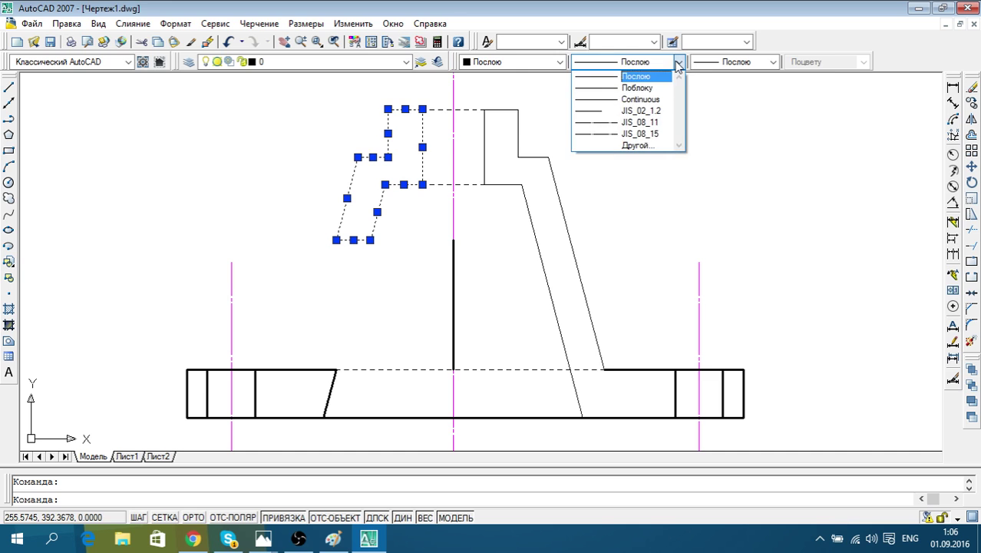
{"action": "left_click", "coordinate": [679, 62]}
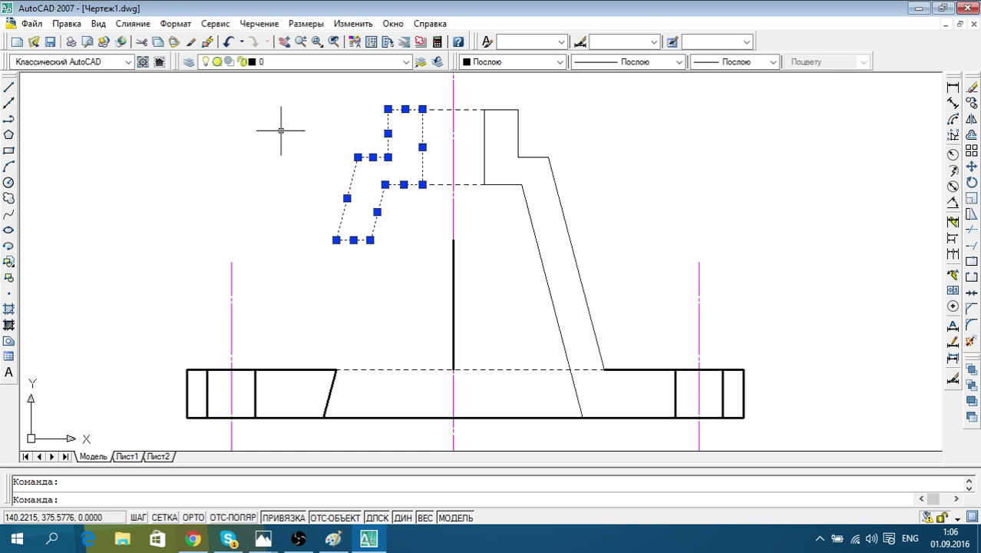
{"action": "left_click", "coordinate": [679, 62]}
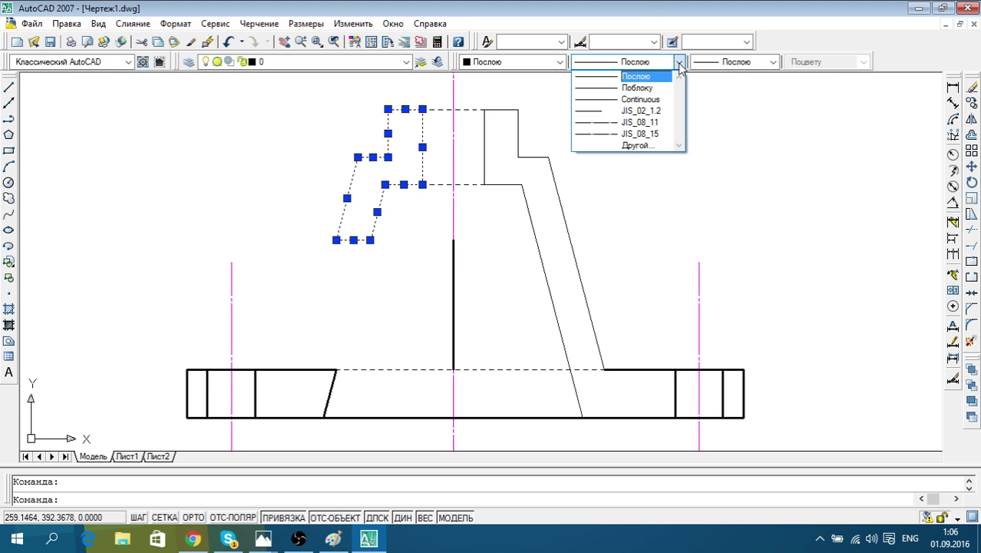
{"action": "left_click", "coordinate": [678, 63]}
{"action": "left_click", "coordinate": [773, 62]}
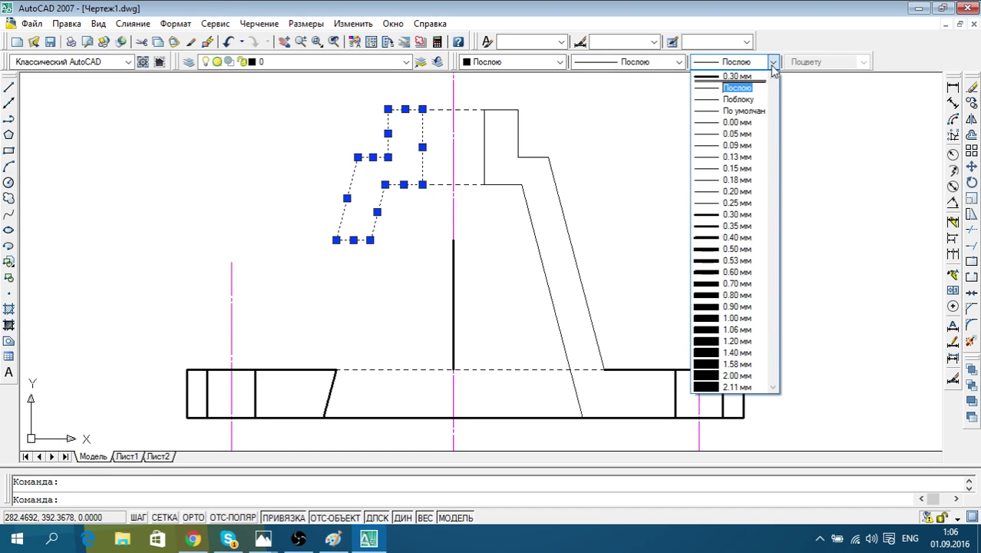
{"action": "left_click", "coordinate": [756, 77]}
{"action": "key", "text": "Escape"}
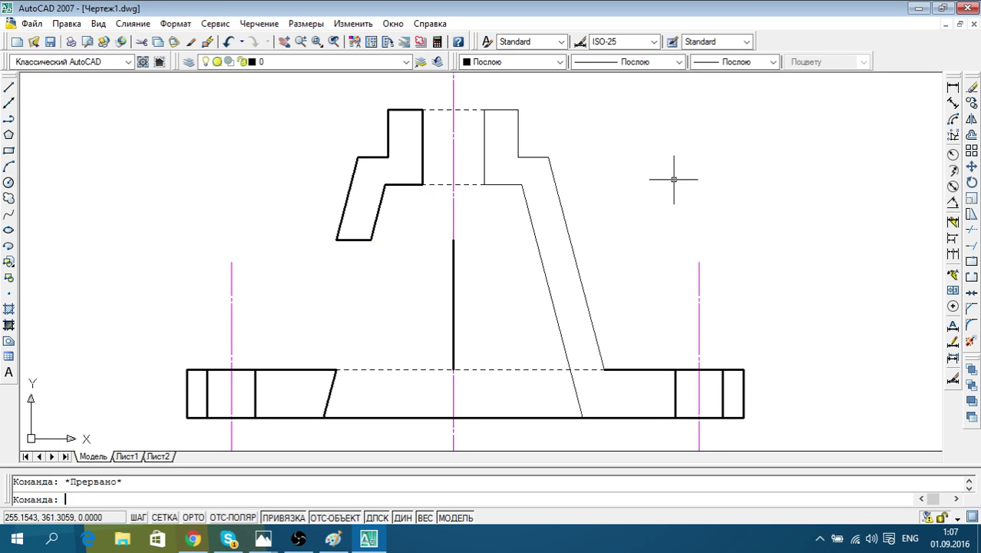
Make the right sloped wall, inner vertical edge and upper-right step outline thick
{"action": "left_click", "coordinate": [606, 292]}
{"action": "left_click", "coordinate": [532, 261]}
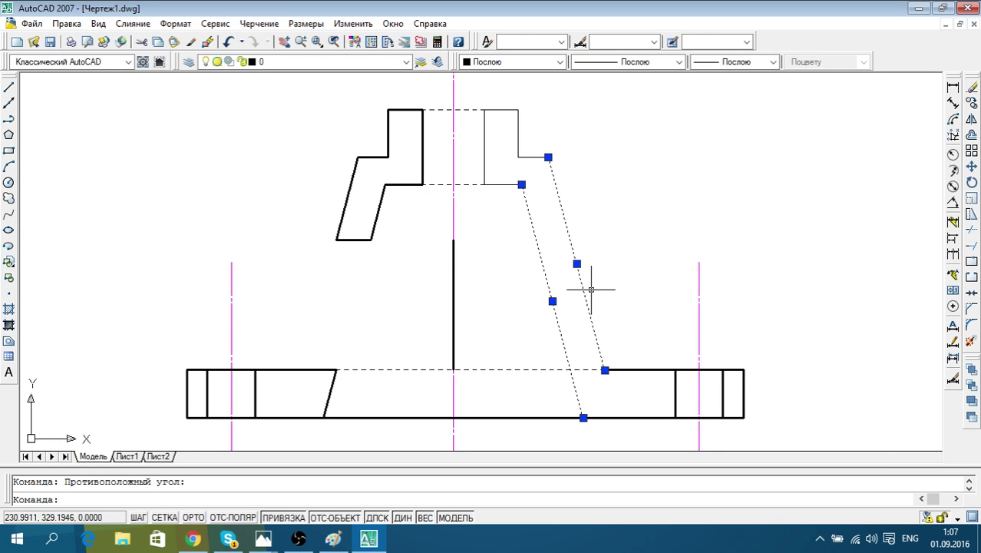
{"action": "scroll", "coordinate": [537, 238], "scroll_direction": "up", "scroll_amount": 1}
{"action": "scroll", "coordinate": [522, 238], "scroll_direction": "up", "scroll_amount": 1}
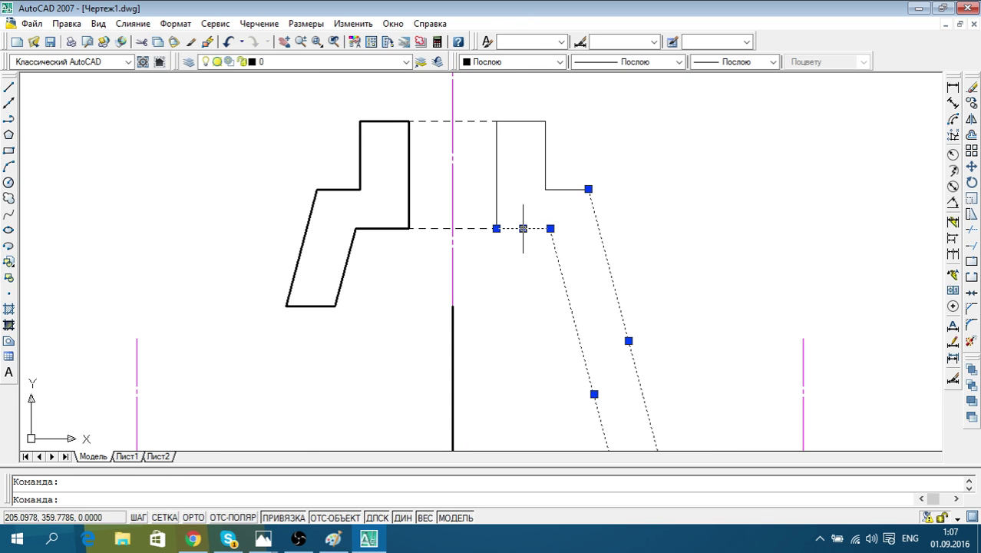
{"action": "left_click", "coordinate": [499, 194]}
{"action": "left_click", "coordinate": [495, 190]}
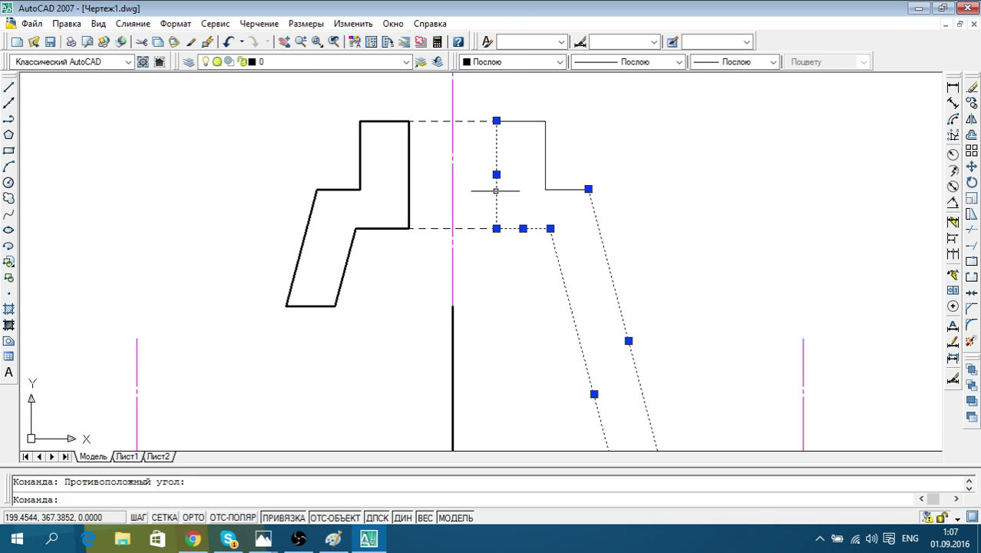
{"action": "left_click", "coordinate": [539, 117]}
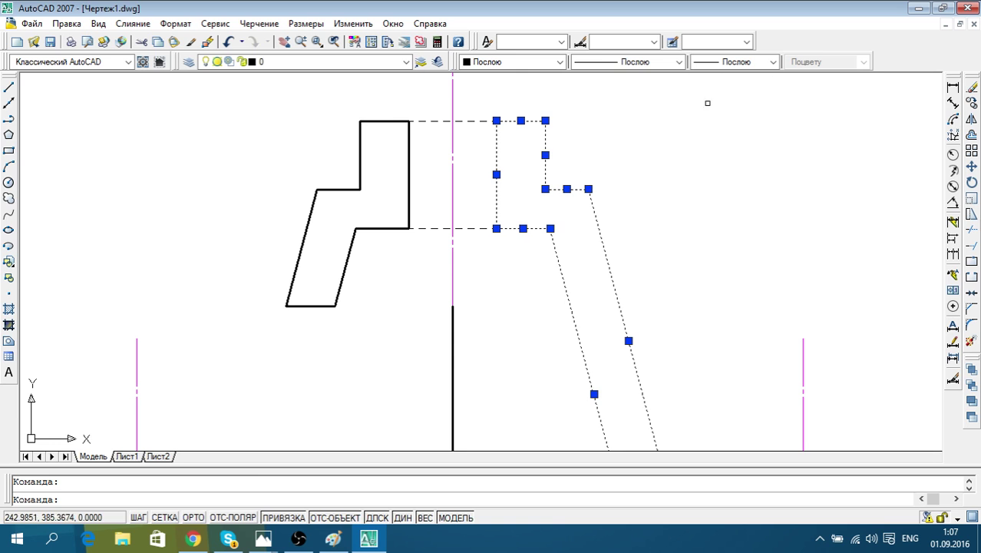
{"action": "left_click", "coordinate": [772, 61]}
{"action": "key", "text": "Escape"}
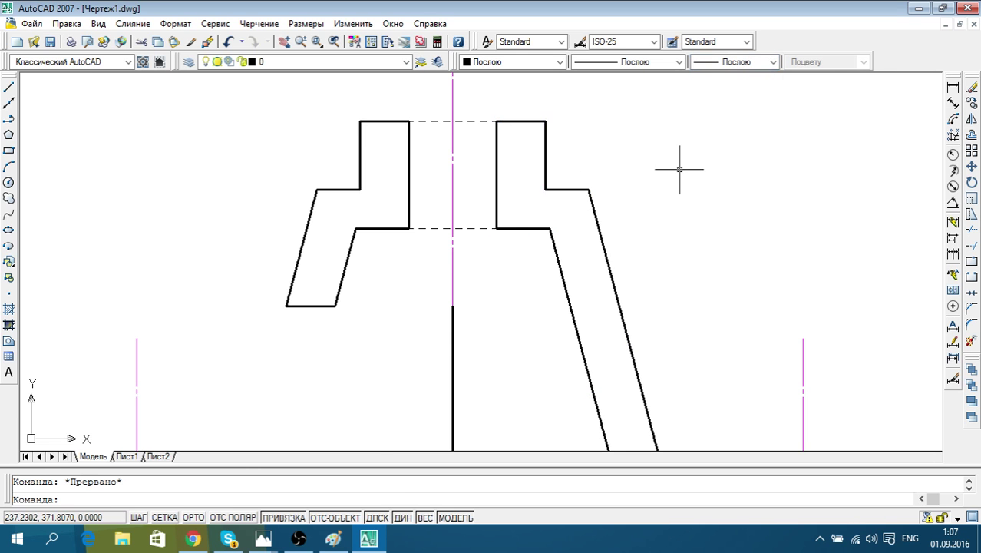
Recentre the drawing, then switch to the image023.jpg reference in Paint
{"action": "scroll", "coordinate": [634, 254], "scroll_direction": "down", "scroll_amount": 1}
{"action": "scroll", "coordinate": [648, 189], "scroll_direction": "down", "scroll_amount": 2}
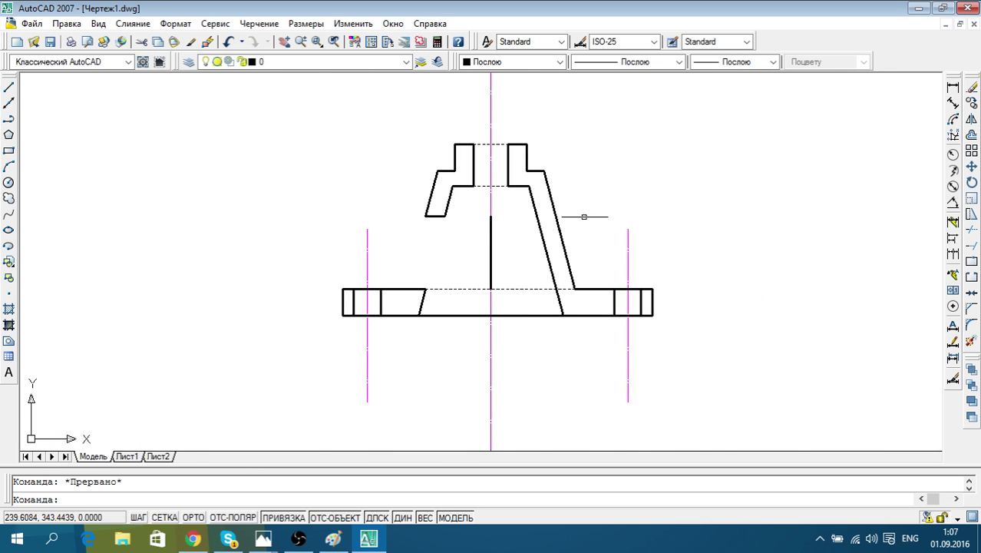
{"action": "scroll", "coordinate": [481, 207], "scroll_direction": "up", "scroll_amount": 1}
{"action": "middle_click_drag", "start_coordinate": [542, 243], "coordinate": [504, 203]}
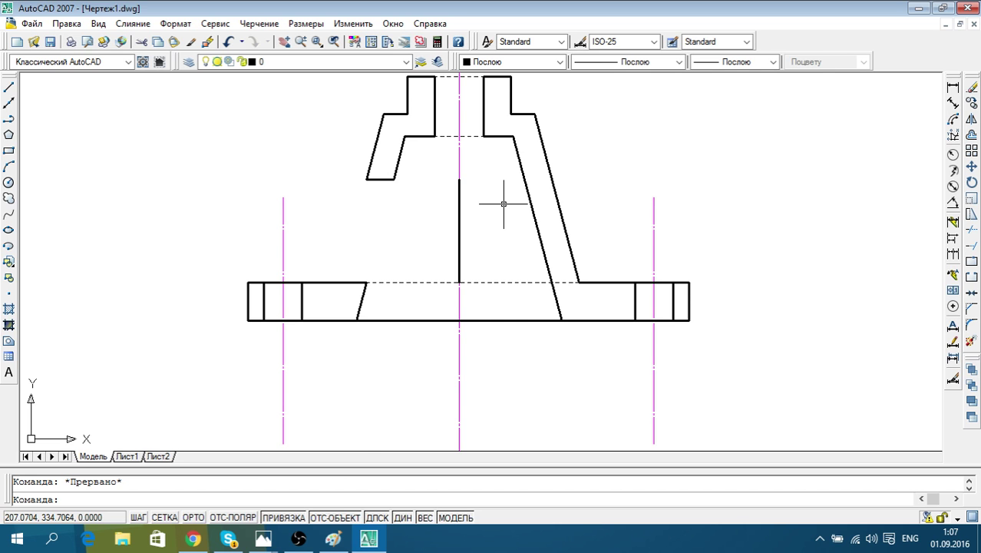
{"action": "left_click", "coordinate": [333, 539]}
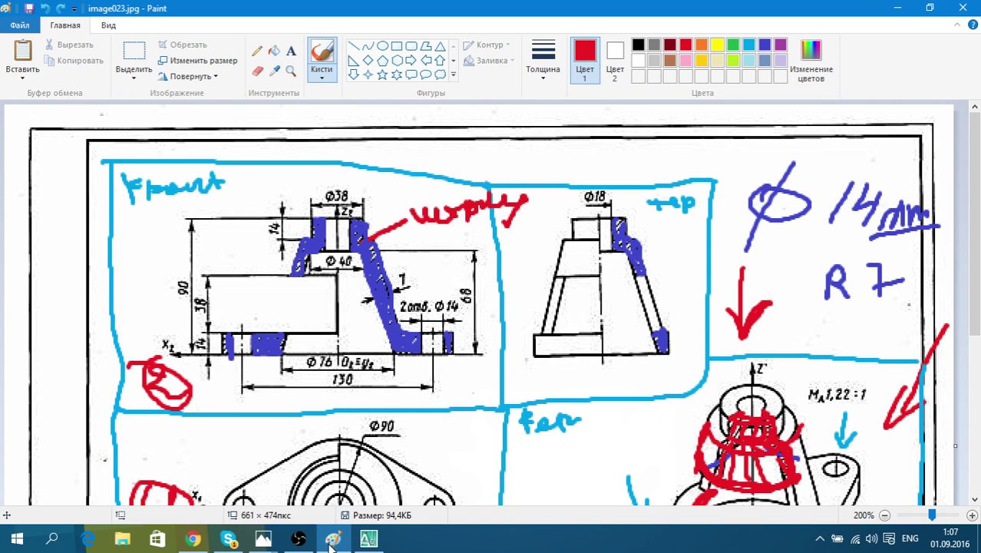
Flip between the Paint reference image and the hub drawing, then reposition the AutoCAD view
{"action": "left_click", "coordinate": [332, 539]}
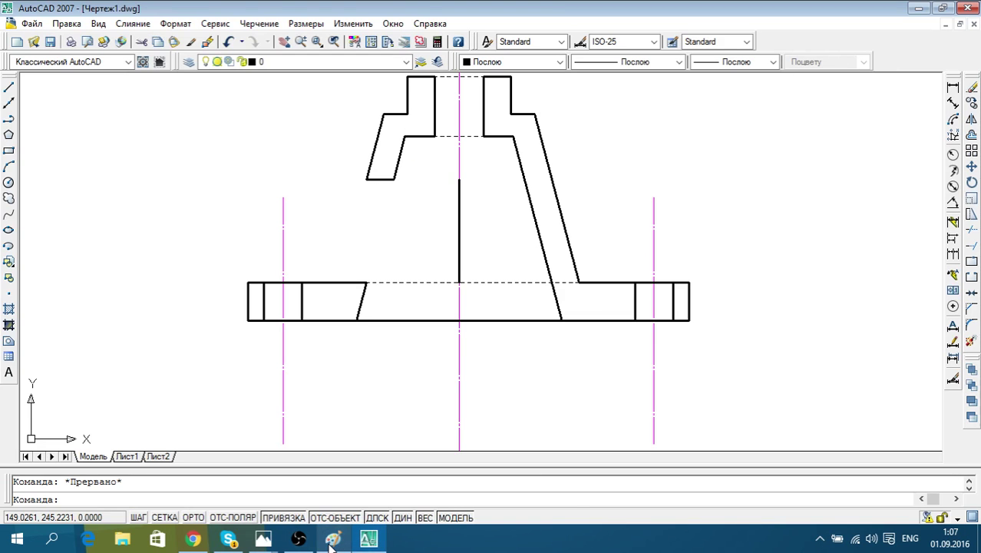
{"action": "left_click", "coordinate": [332, 539]}
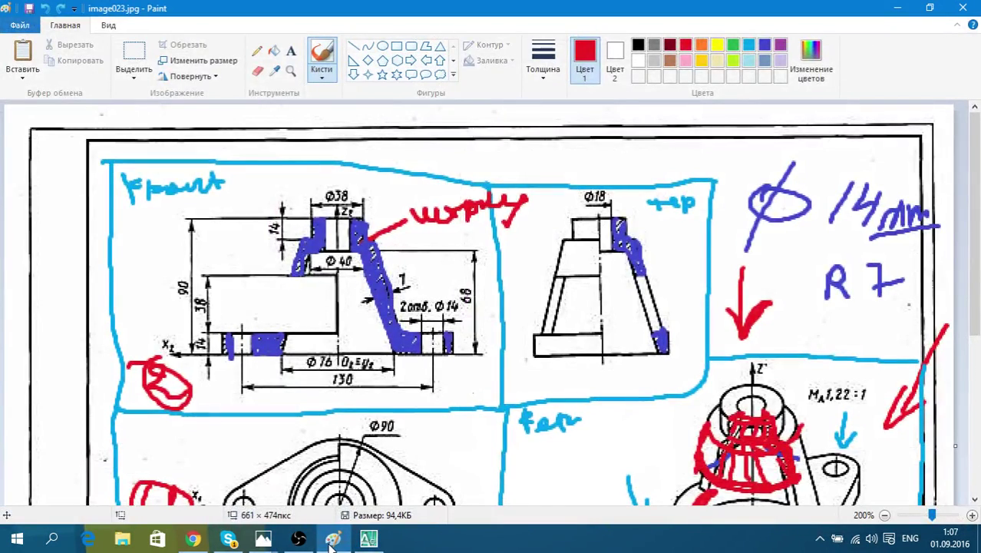
{"action": "left_click", "coordinate": [332, 538]}
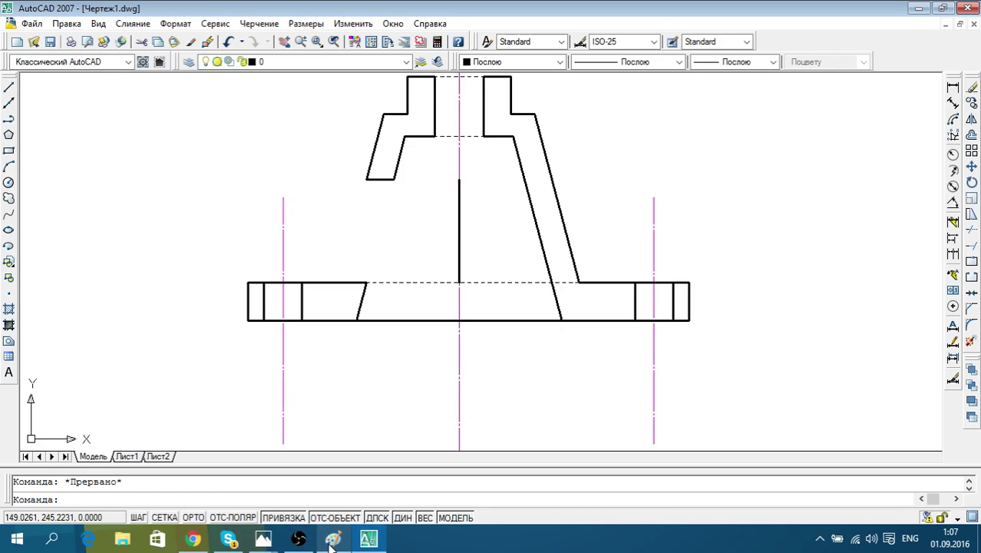
{"action": "left_click", "coordinate": [331, 541]}
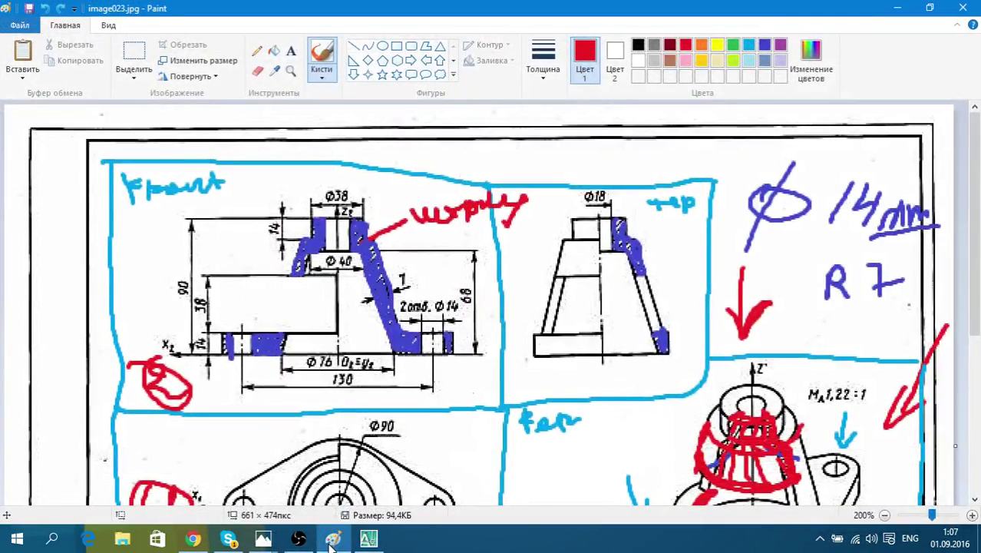
{"action": "left_click", "coordinate": [331, 541]}
{"action": "mouse_move", "coordinate": [799, 265]}
{"action": "middle_mouse_down"}
{"action": "mouse_move", "coordinate": [806, 184]}
{"action": "mouse_move", "coordinate": [727, 202]}
{"action": "middle_mouse_up"}
{"action": "scroll", "coordinate": [797, 215], "scroll_direction": "down", "scroll_amount": 2}
Pull the main vertical centre line's bottom end up to just below the flange
{"action": "scroll", "coordinate": [714, 171], "scroll_direction": "down", "scroll_amount": 4}
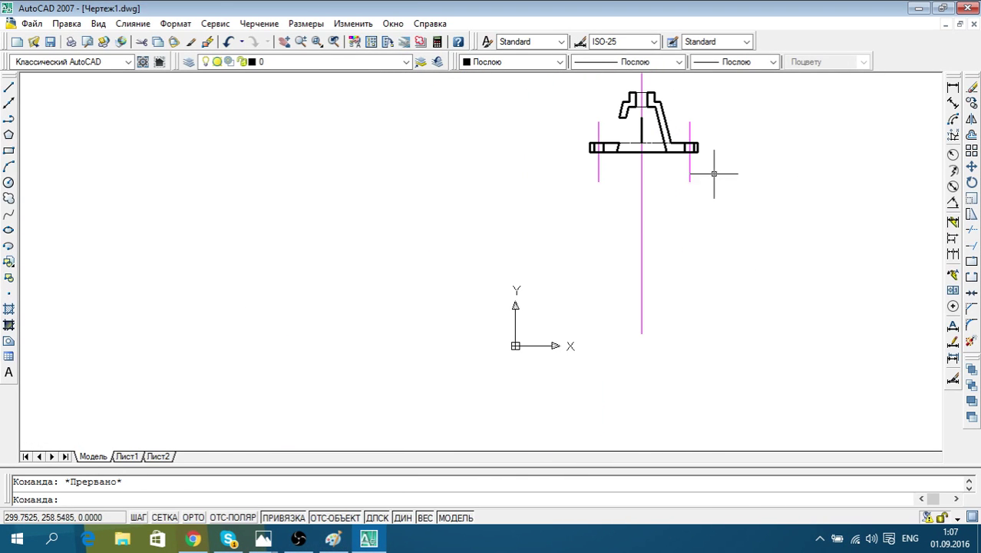
{"action": "left_click", "coordinate": [669, 261]}
{"action": "left_click", "coordinate": [602, 246]}
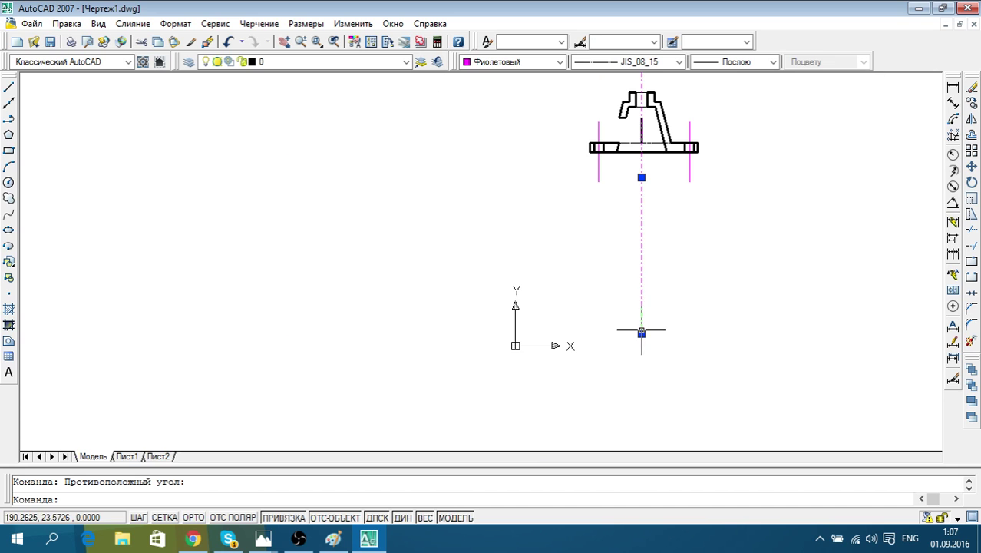
{"action": "left_click", "coordinate": [642, 333]}
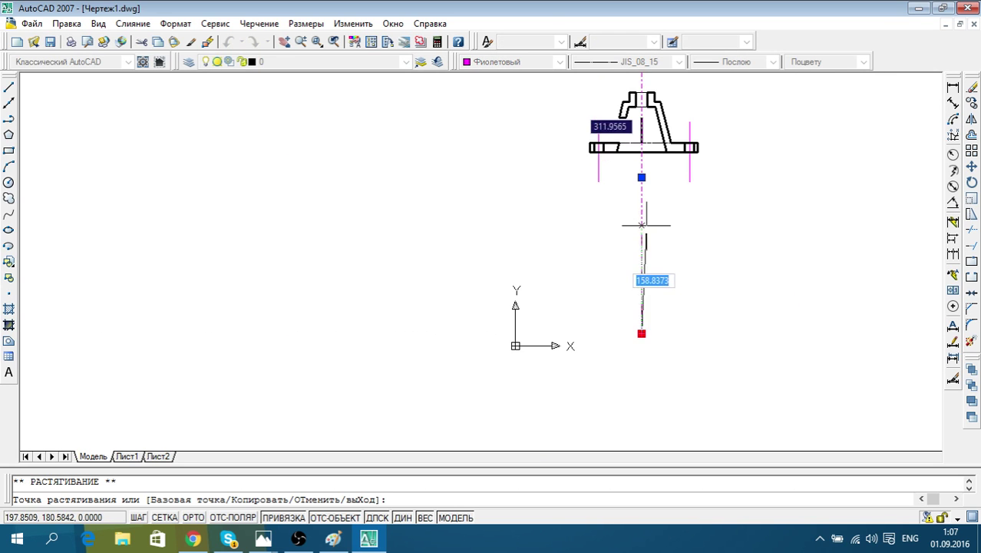
{"action": "left_click", "coordinate": [664, 222]}
{"action": "key", "text": "Escape"}
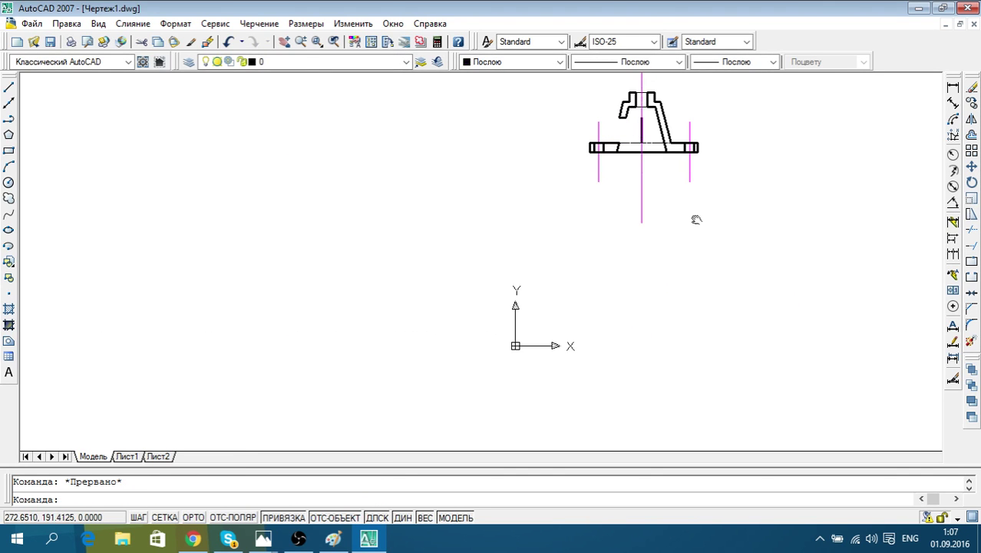
{"action": "middle_click_drag", "start_coordinate": [695, 217], "coordinate": [580, 286]}
{"action": "scroll", "coordinate": [483, 185], "scroll_direction": "up", "scroll_amount": 4}
{"action": "scroll", "coordinate": [553, 207], "scroll_direction": "up", "scroll_amount": 2}
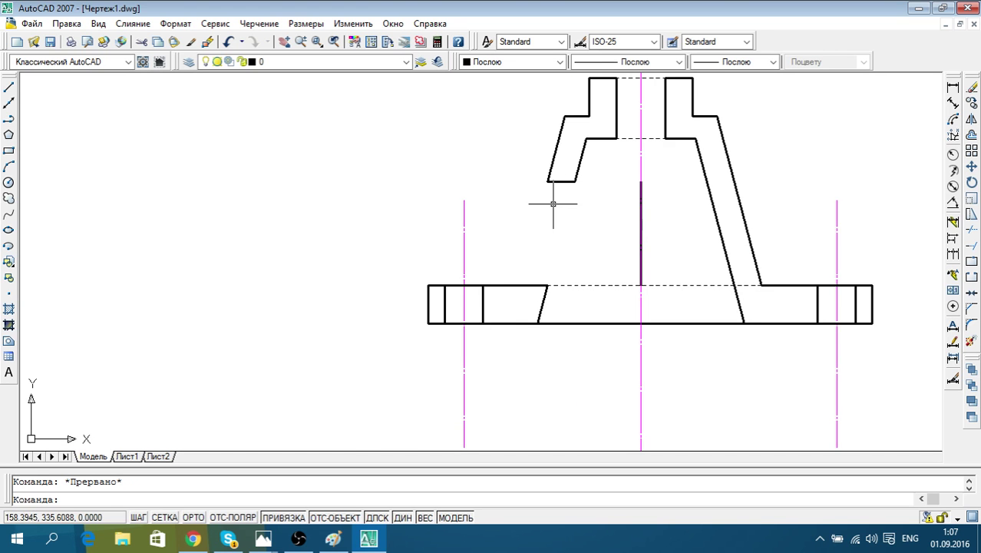
{"action": "middle_click_drag", "start_coordinate": [553, 207], "coordinate": [478, 227]}
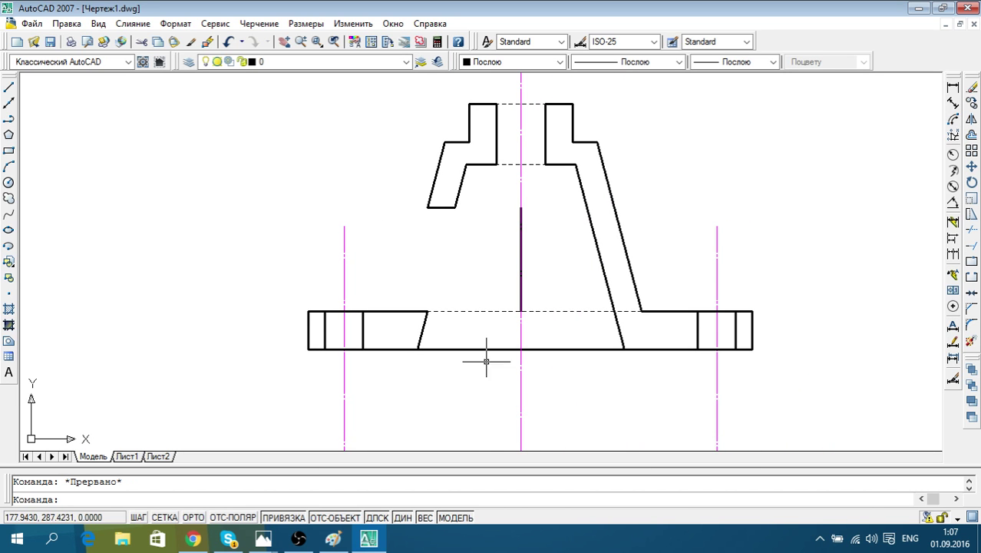
Check the Paint sheet image023.jpg, marking the sloped wall's hatching in red, then minimise it
{"action": "left_click", "coordinate": [318, 543]}
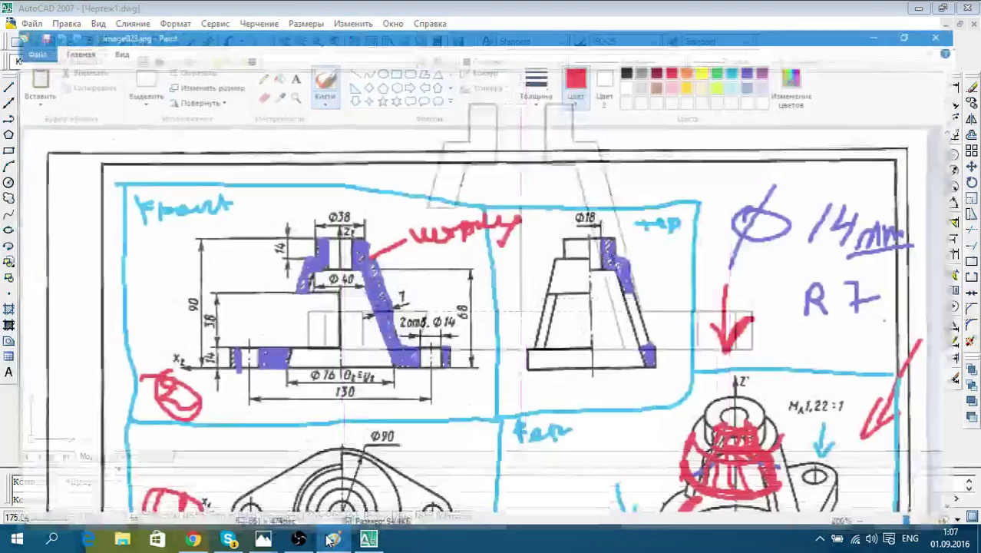
{"action": "scroll", "coordinate": [591, 307], "scroll_direction": "down", "scroll_amount": 5}
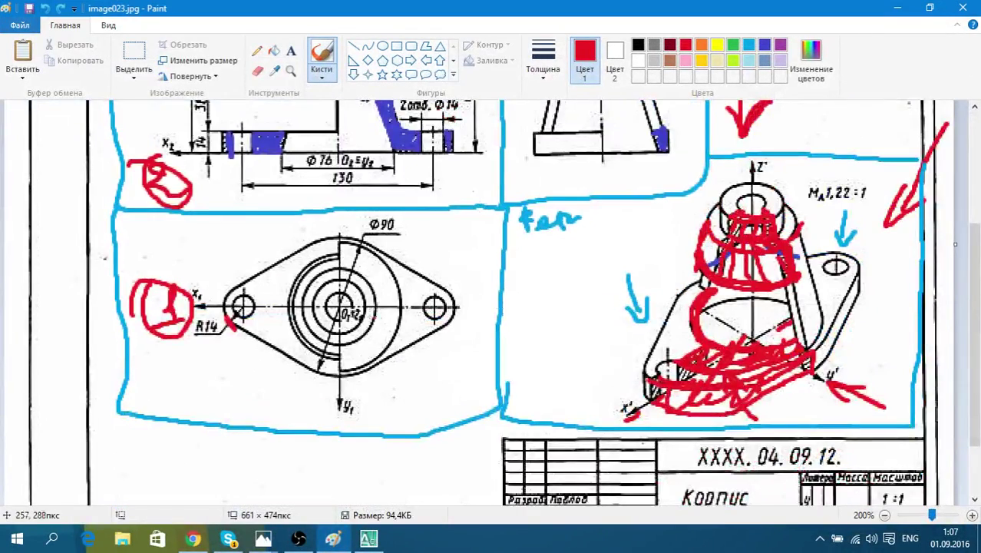
{"action": "scroll", "coordinate": [358, 305], "scroll_direction": "up", "scroll_amount": 5}
{"action": "left_click_drag", "start_coordinate": [376, 264], "coordinate": [378, 281]}
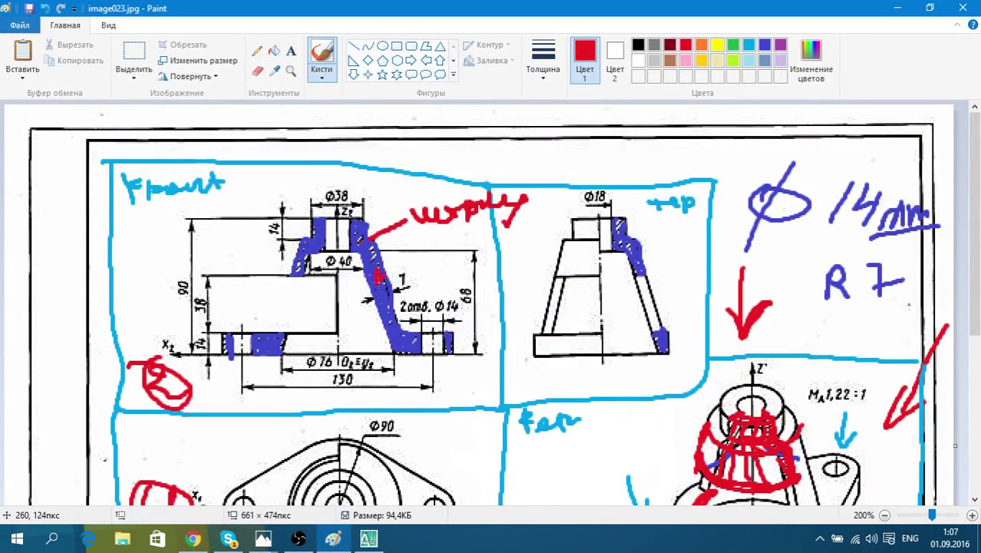
{"action": "left_click", "coordinate": [896, 7]}
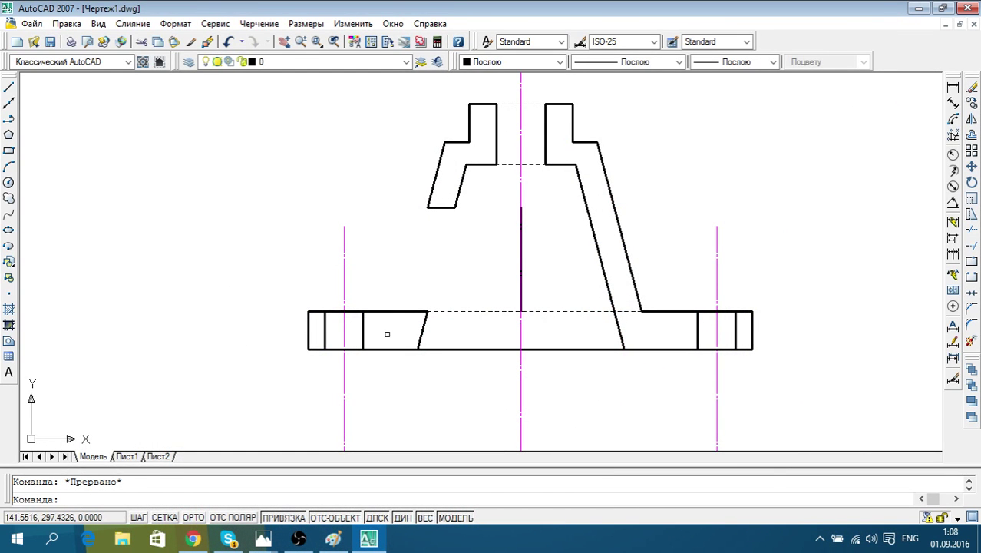
Switch to Chrome and open the 3DM SV community page at vk.com/modeling_sv
{"action": "left_click", "coordinate": [193, 540]}
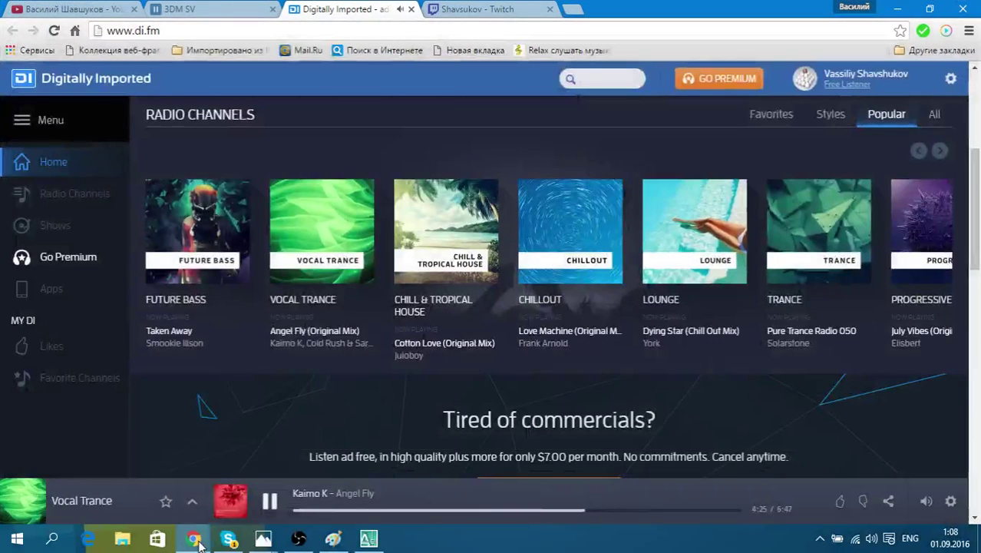
{"action": "left_click", "coordinate": [476, 8]}
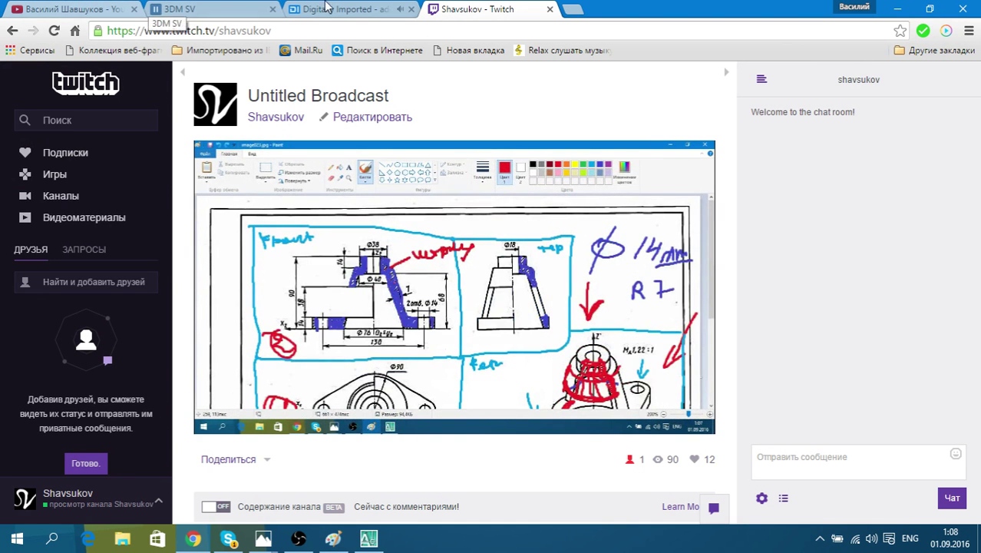
{"action": "left_click", "coordinate": [179, 6]}
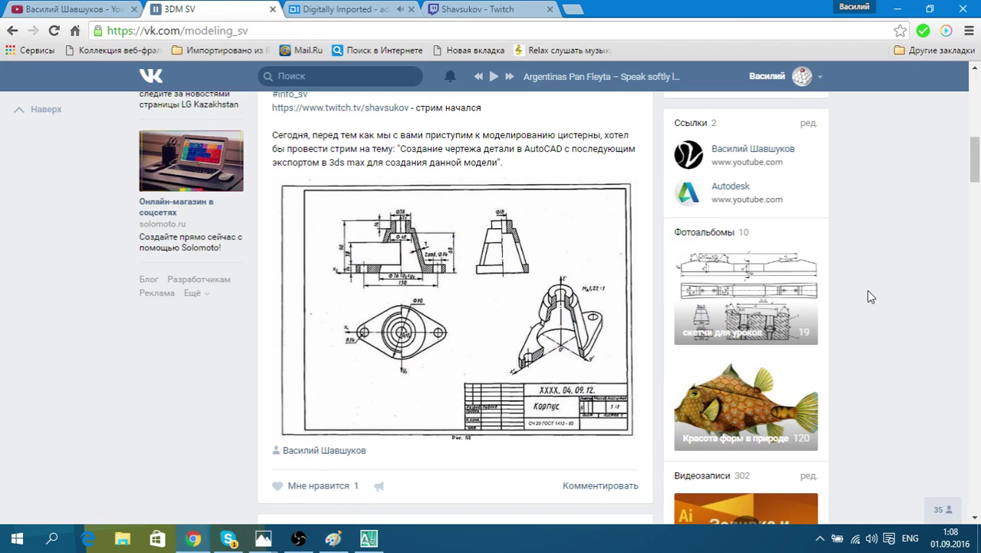
Scroll down the VK post and expand, then collapse, its 18 comments
{"action": "scroll", "coordinate": [943, 297], "scroll_direction": "down", "scroll_amount": 4}
{"action": "scroll", "coordinate": [940, 297], "scroll_direction": "down", "scroll_amount": 1}
{"action": "scroll", "coordinate": [938, 299], "scroll_direction": "down", "scroll_amount": 1}
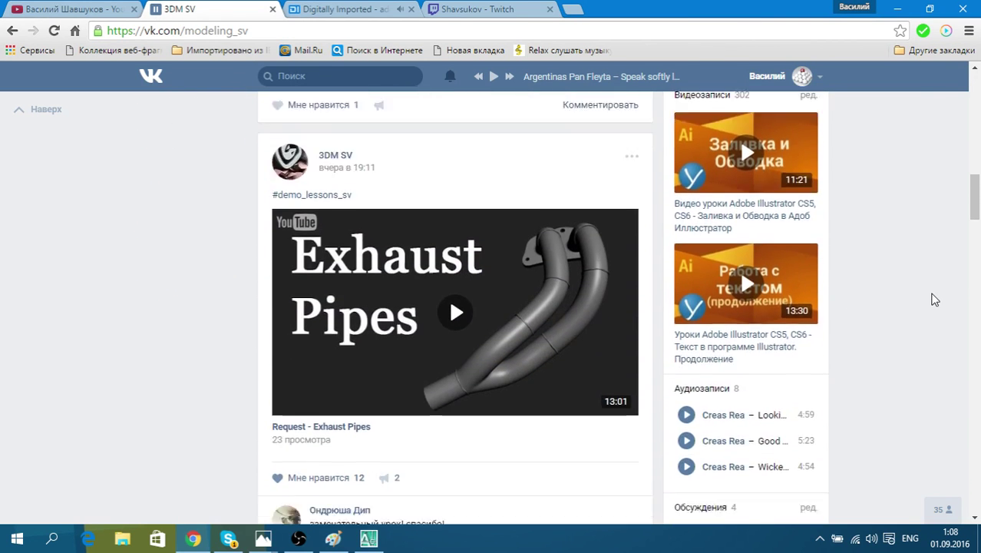
{"action": "scroll", "coordinate": [935, 300], "scroll_direction": "down", "scroll_amount": 1}
{"action": "scroll", "coordinate": [935, 299], "scroll_direction": "down", "scroll_amount": 2}
{"action": "scroll", "coordinate": [935, 299], "scroll_direction": "down", "scroll_amount": 1}
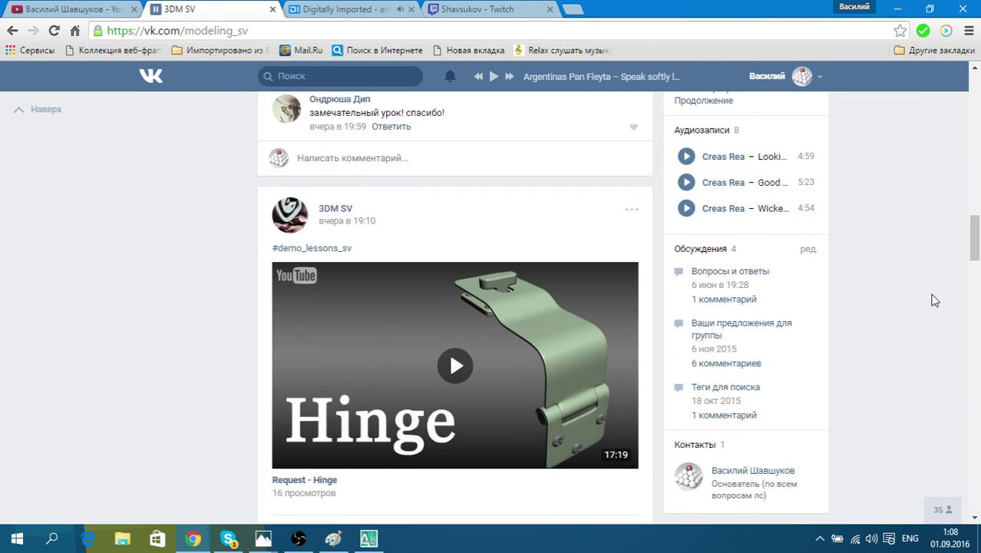
{"action": "scroll", "coordinate": [935, 299], "scroll_direction": "down", "scroll_amount": 3}
{"action": "scroll", "coordinate": [935, 299], "scroll_direction": "down", "scroll_amount": 3}
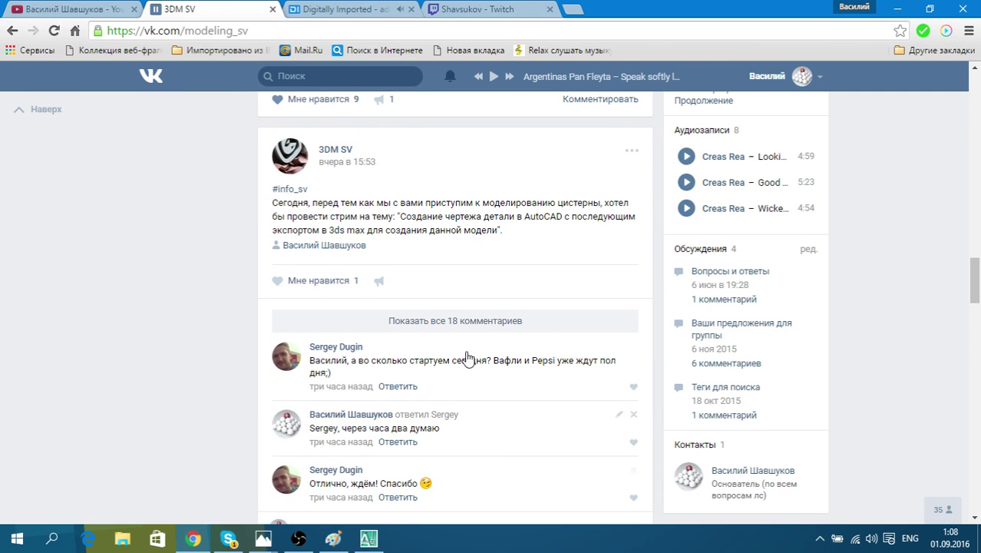
{"action": "left_click", "coordinate": [495, 323]}
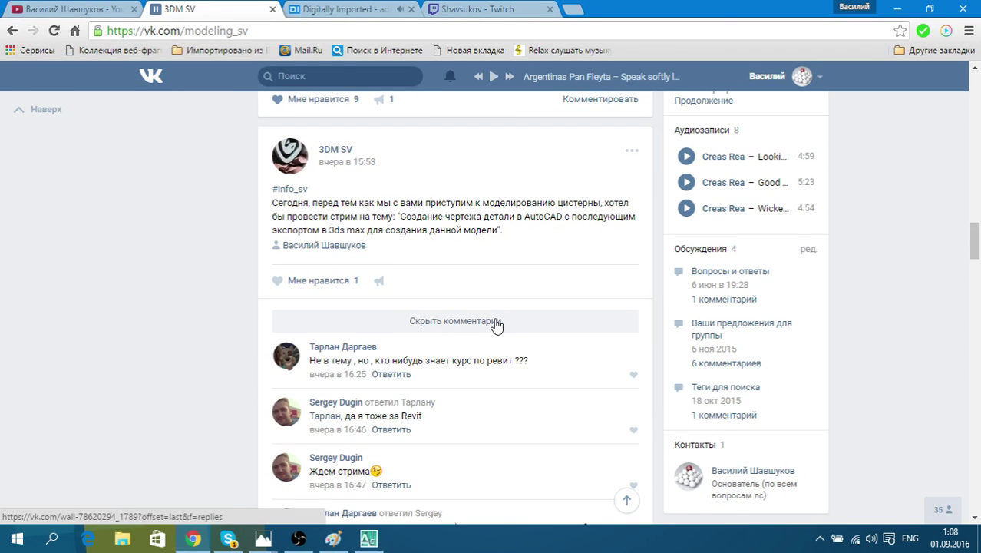
{"action": "left_click", "coordinate": [495, 323]}
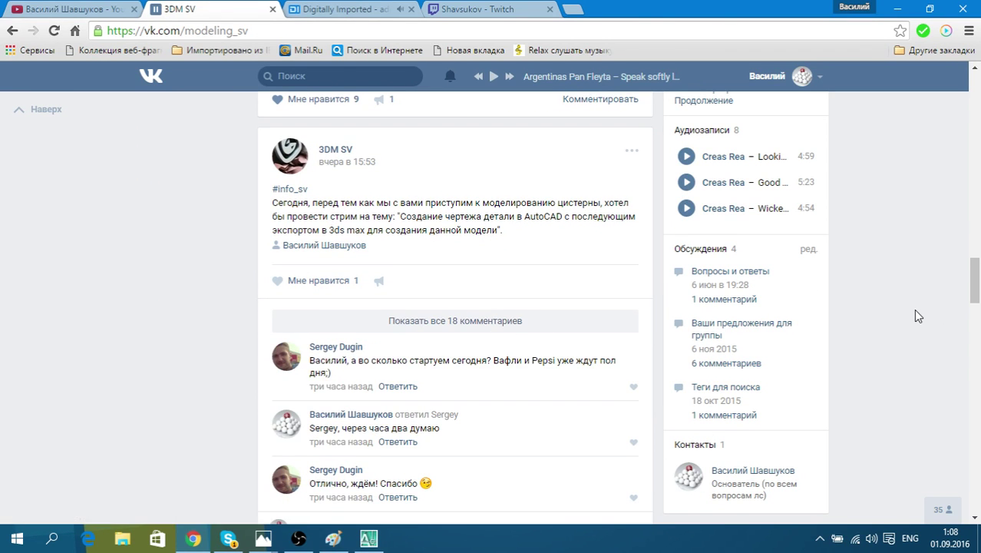
Scroll back up the post and minimise Chrome to return to the AutoCAD drawing
{"action": "scroll", "coordinate": [913, 309], "scroll_direction": "up", "scroll_amount": 2}
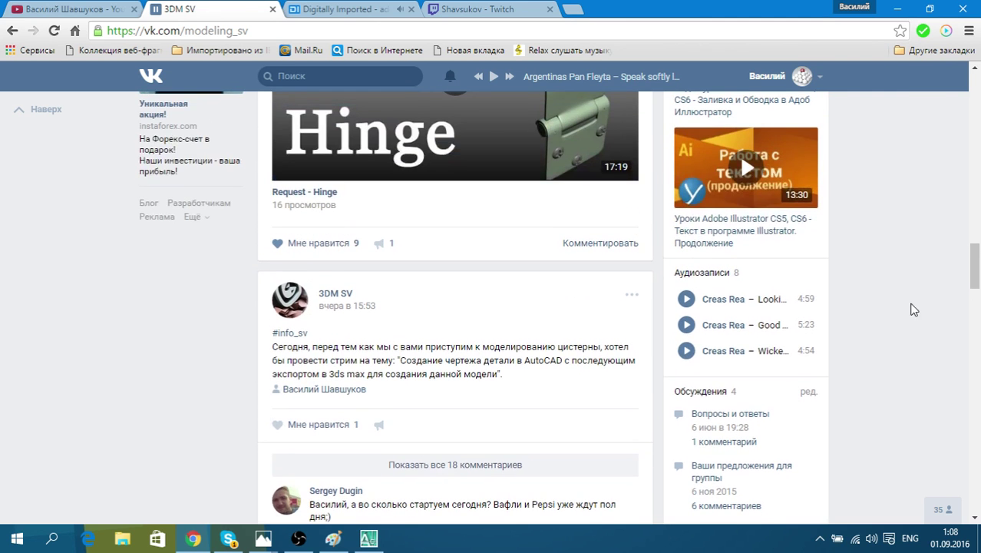
{"action": "scroll", "coordinate": [925, 278], "scroll_direction": "up", "scroll_amount": 3}
{"action": "scroll", "coordinate": [925, 279], "scroll_direction": "up", "scroll_amount": 2}
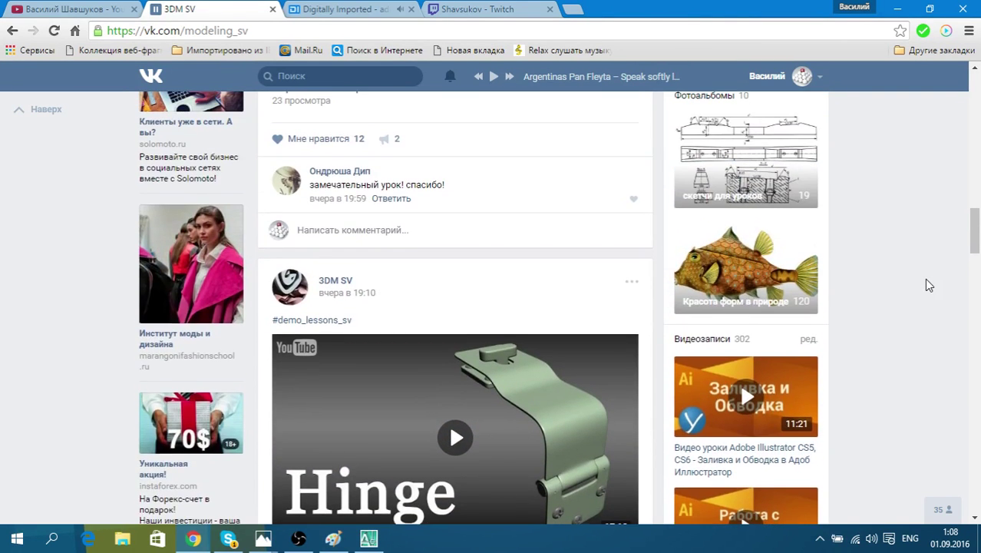
{"action": "scroll", "coordinate": [925, 280], "scroll_direction": "up", "scroll_amount": 3}
{"action": "scroll", "coordinate": [925, 279], "scroll_direction": "up", "scroll_amount": 2}
{"action": "scroll", "coordinate": [925, 279], "scroll_direction": "up", "scroll_amount": 3}
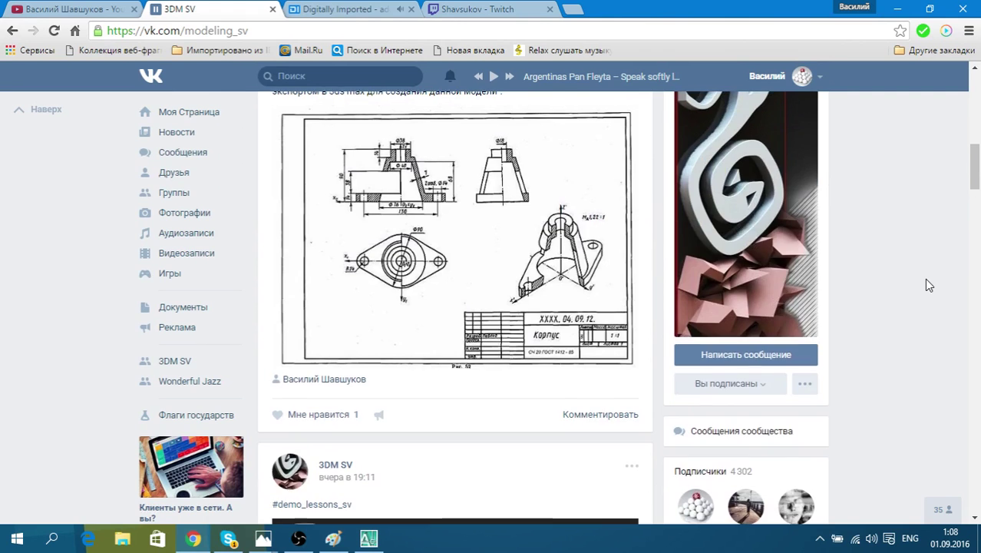
{"action": "scroll", "coordinate": [926, 280], "scroll_direction": "up", "scroll_amount": 2}
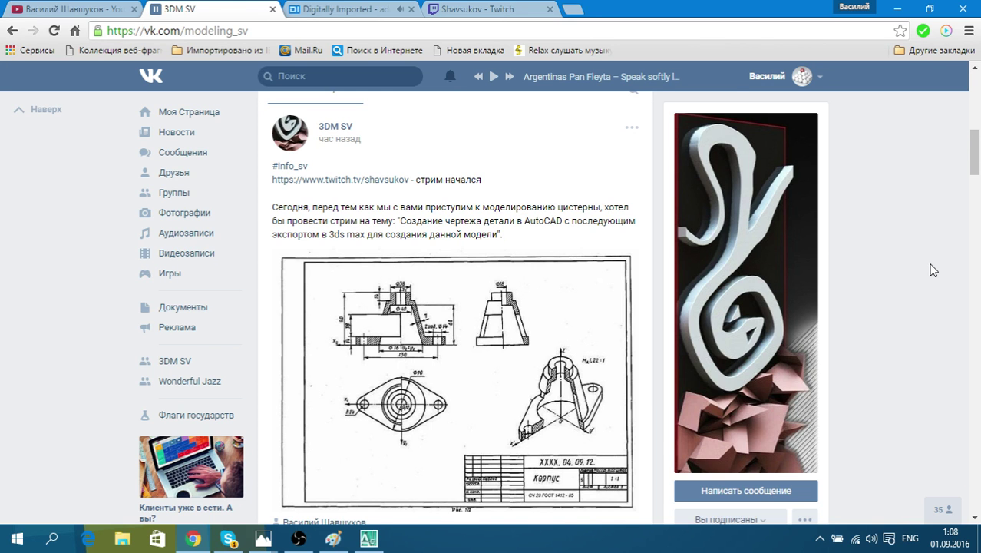
{"action": "scroll", "coordinate": [933, 269], "scroll_direction": "down", "scroll_amount": 1}
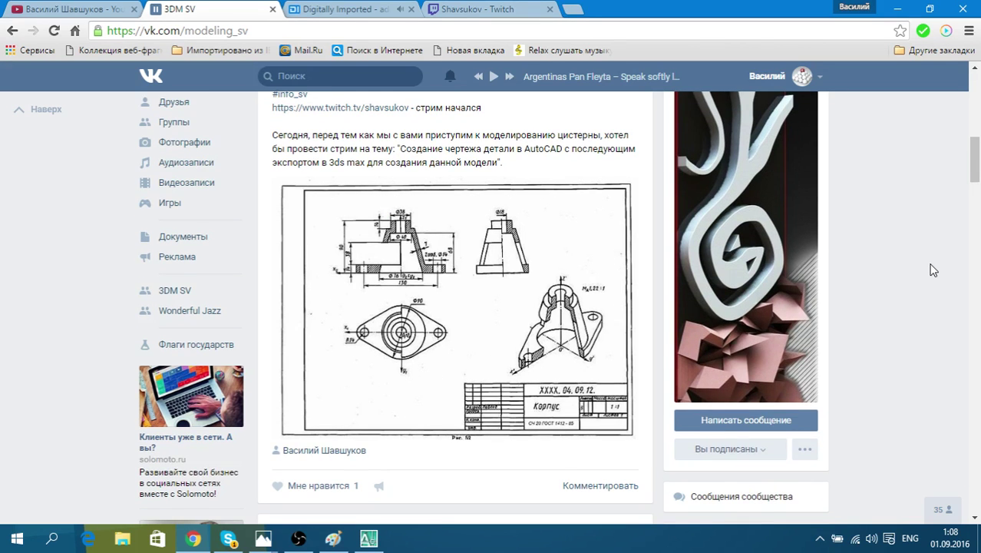
{"action": "scroll", "coordinate": [933, 269], "scroll_direction": "up", "scroll_amount": 1}
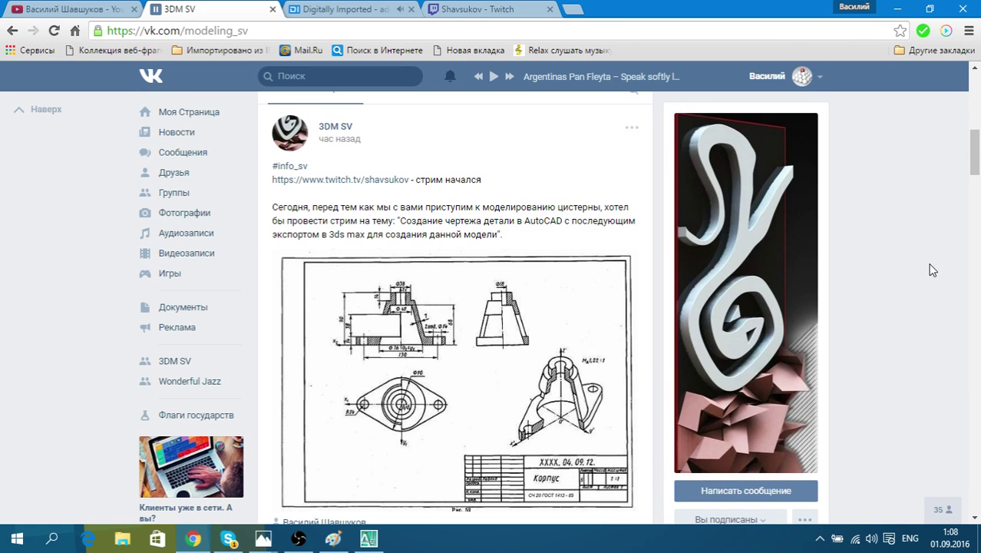
{"action": "left_click", "coordinate": [897, 8]}
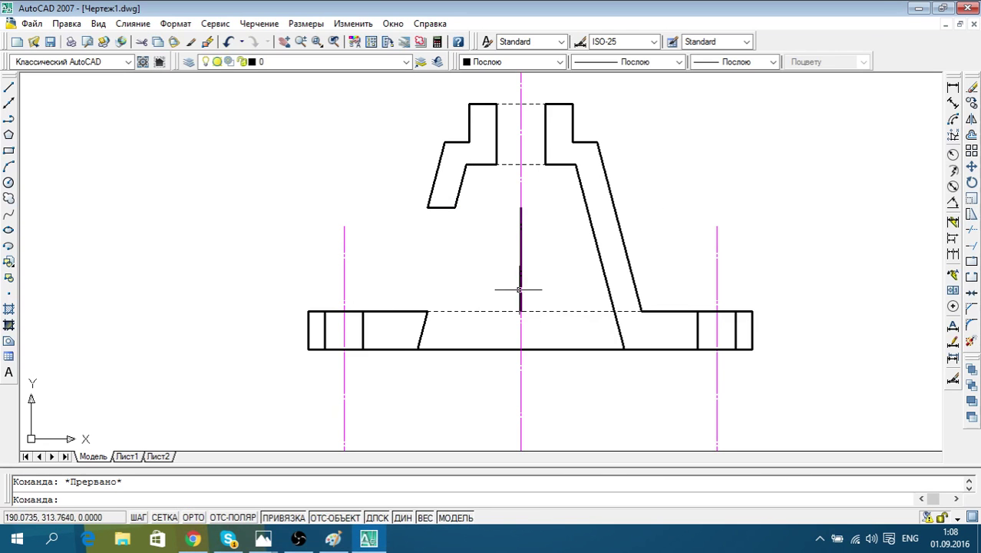
{"action": "scroll", "coordinate": [529, 287], "scroll_direction": "up", "scroll_amount": 1}
{"action": "middle_click_drag", "start_coordinate": [531, 286], "coordinate": [494, 302]}
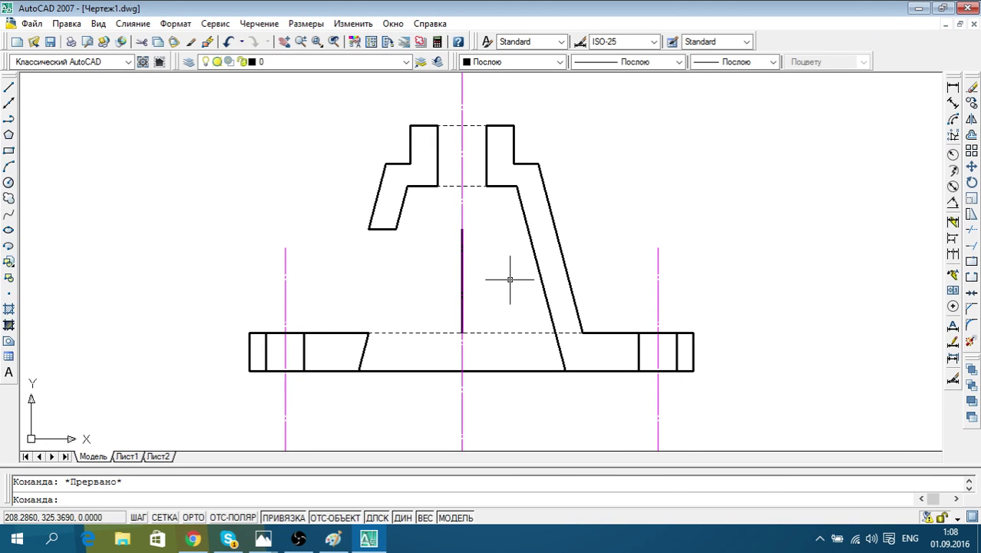
{"action": "left_click", "coordinate": [305, 543]}
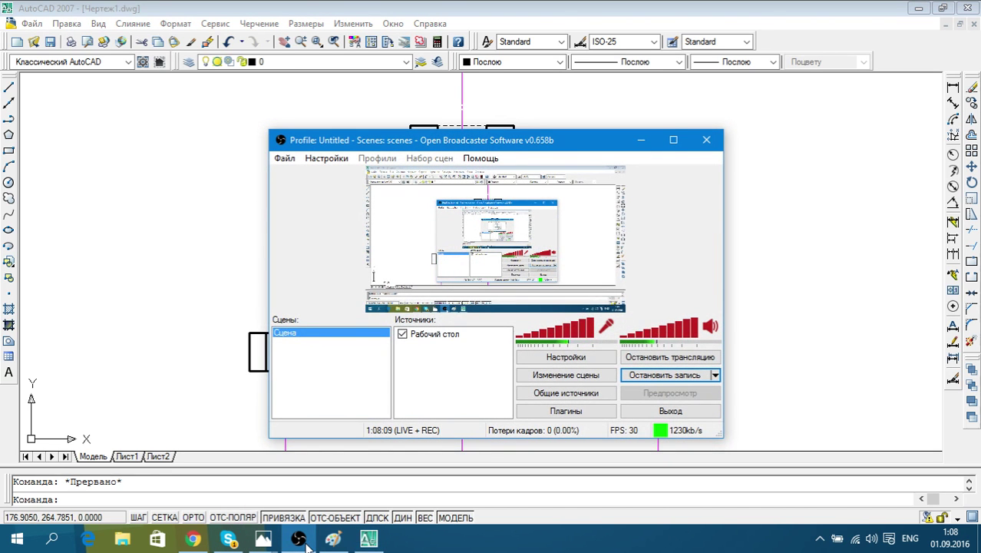
{"action": "left_click", "coordinate": [301, 540]}
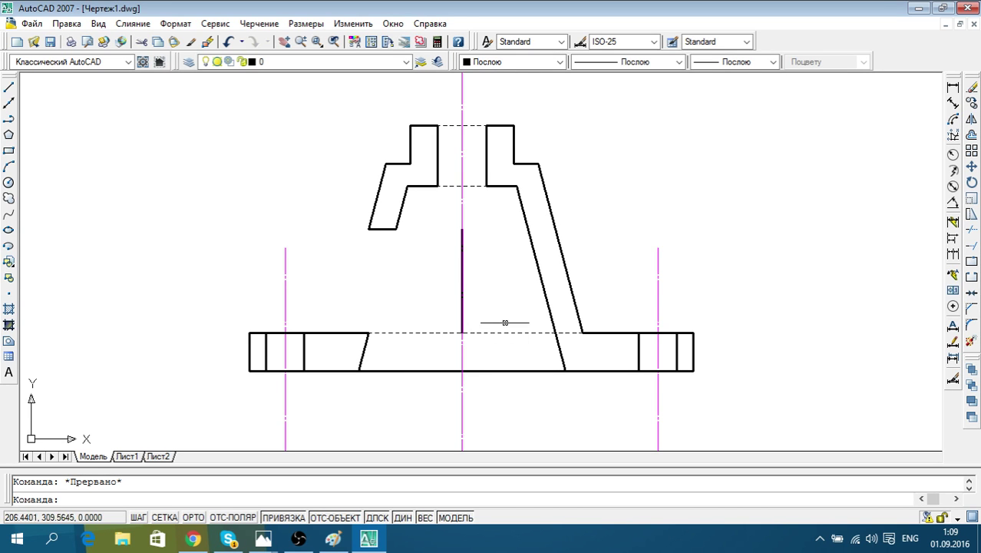
{"action": "middle_click_drag", "start_coordinate": [508, 321], "coordinate": [491, 305]}
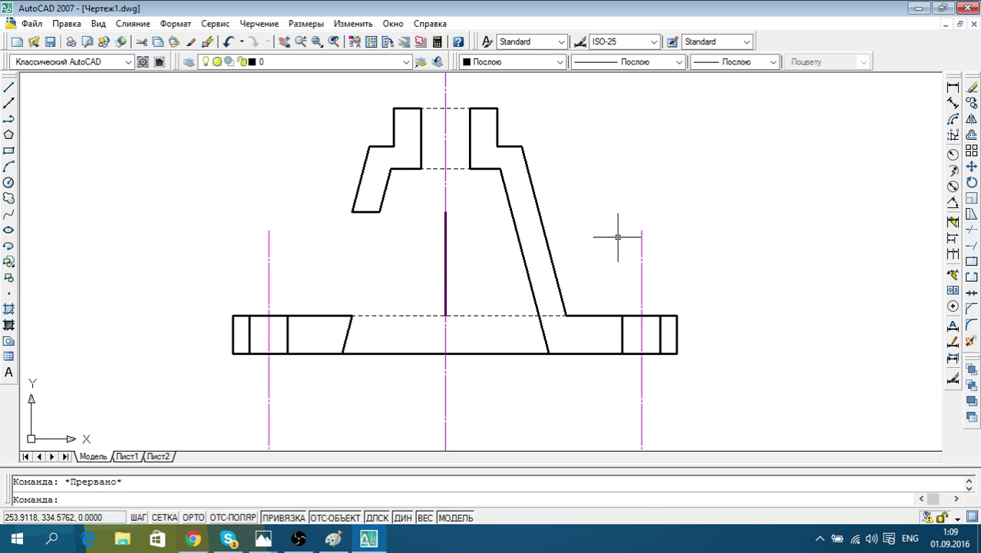
{"action": "middle_click_drag", "start_coordinate": [617, 236], "coordinate": [600, 221]}
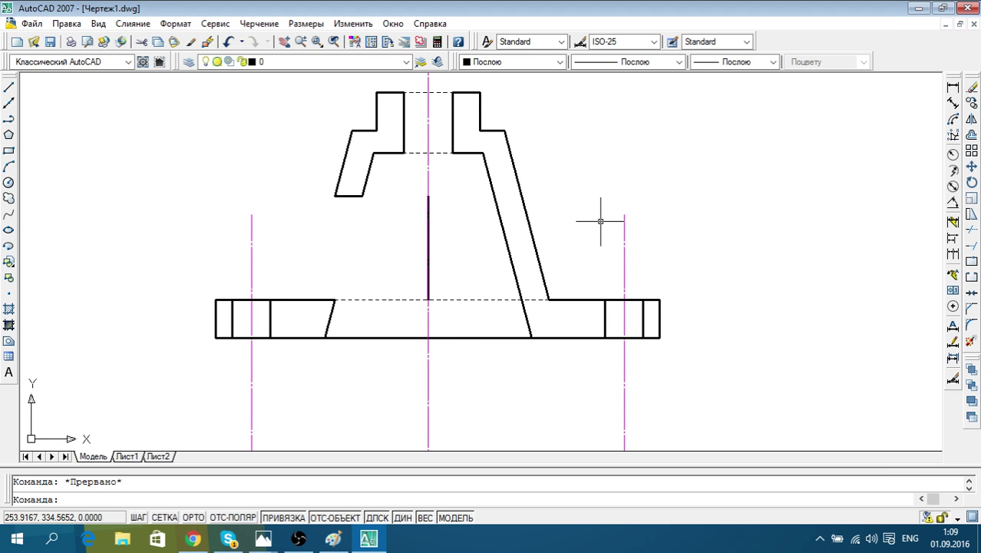
Open the Hatch and Gradient dialog and browse the predefined patterns like GRAVEL, INSUL and JIS_LC_20
{"action": "left_click", "coordinate": [9, 310]}
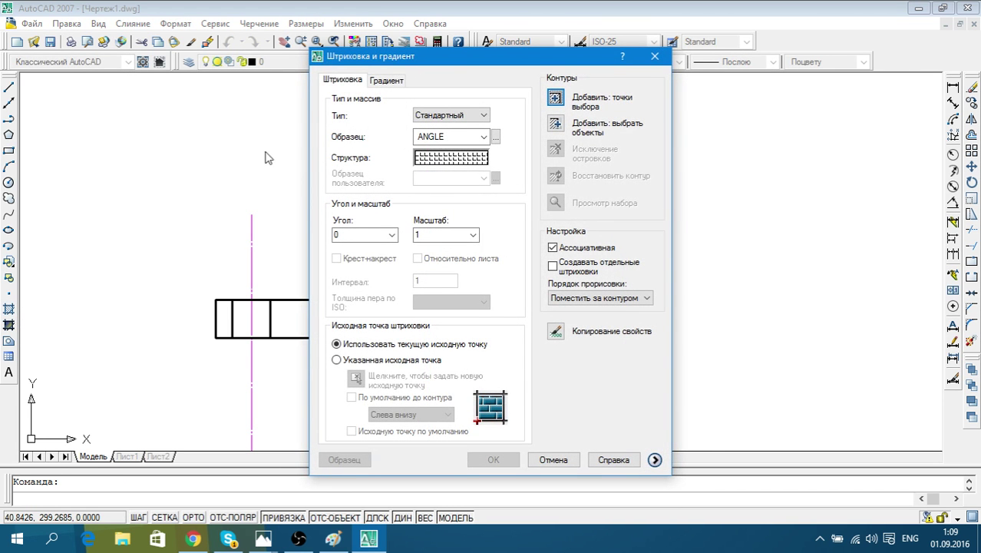
{"action": "left_click_drag", "start_coordinate": [471, 69], "coordinate": [620, 72]}
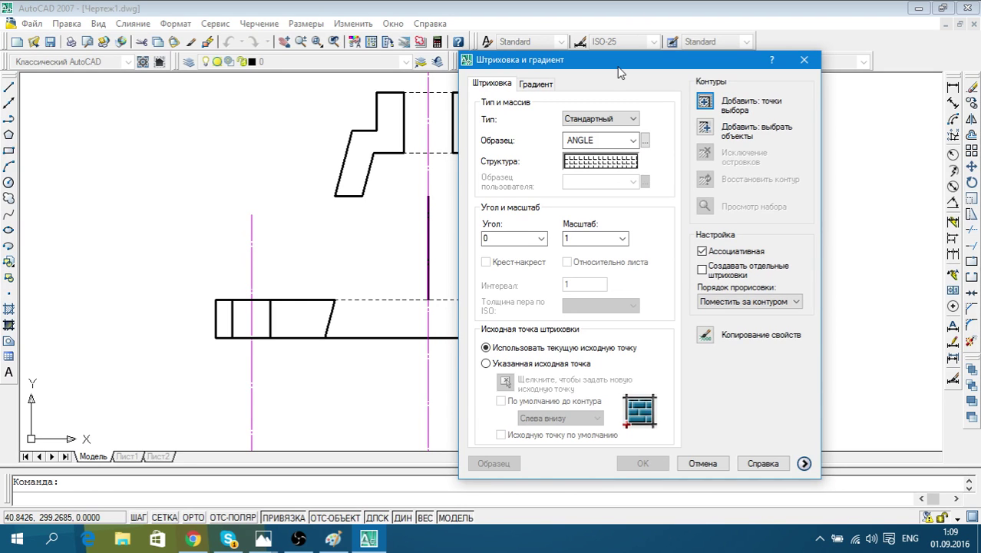
{"action": "left_click", "coordinate": [609, 161]}
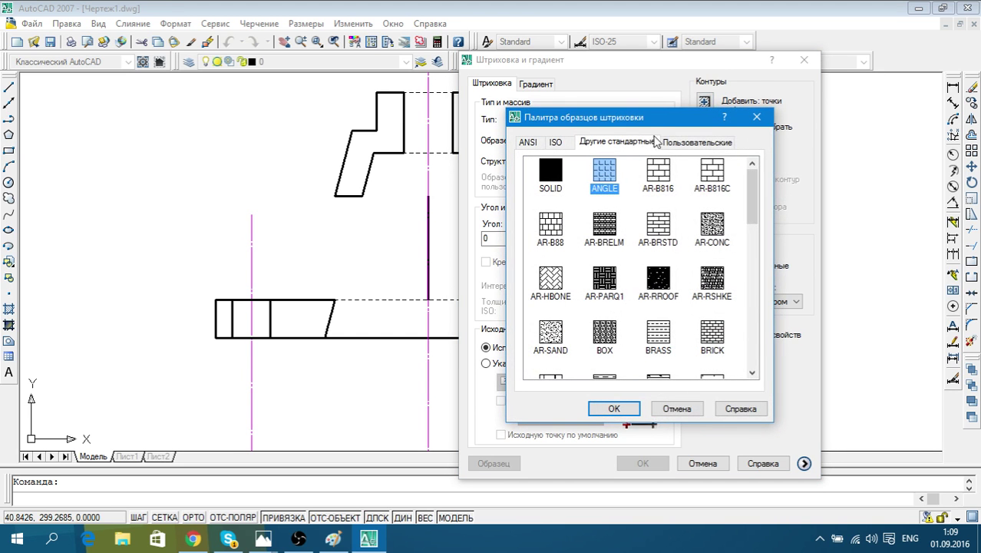
{"action": "left_click_drag", "start_coordinate": [765, 172], "coordinate": [764, 253]}
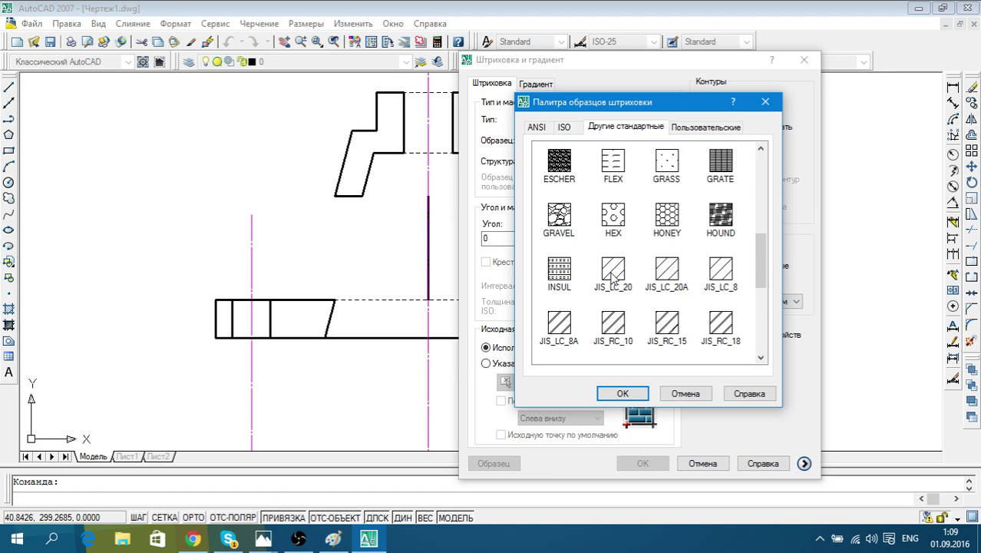
Hatch the upper-left wall of the section with the JIS_LC_8A pattern
{"action": "left_click", "coordinate": [559, 330]}
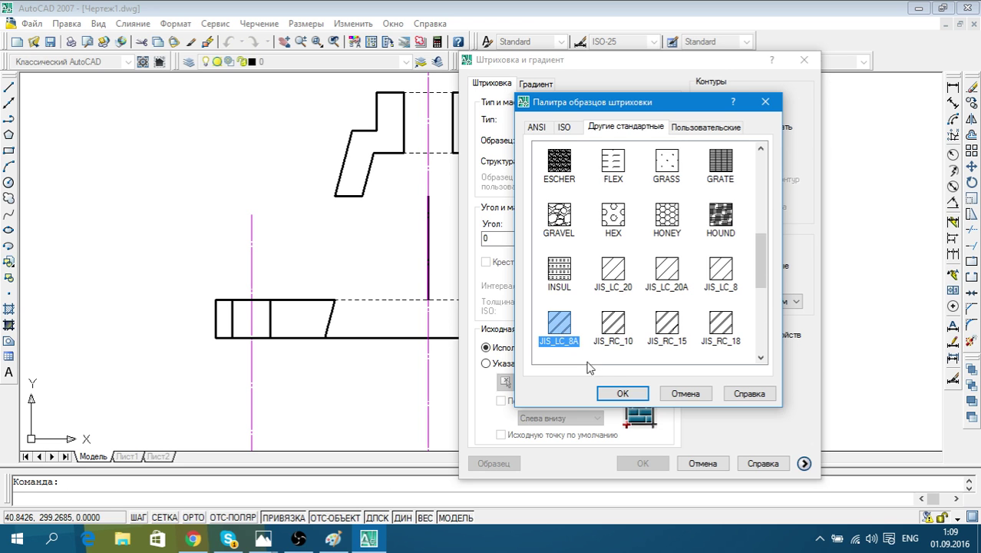
{"action": "left_click", "coordinate": [623, 393]}
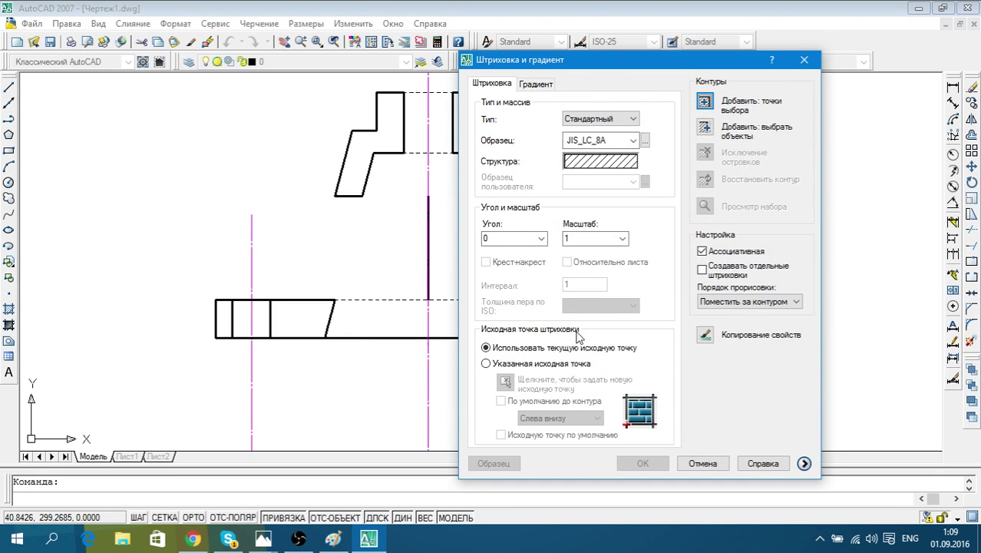
{"action": "left_click_drag", "start_coordinate": [602, 70], "coordinate": [660, 82]}
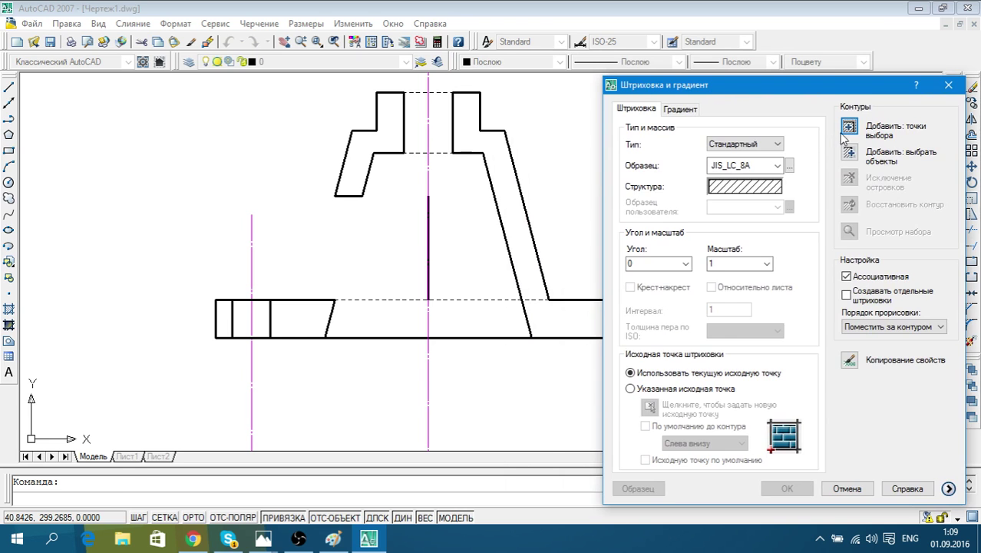
{"action": "left_click", "coordinate": [829, 116]}
{"action": "left_click", "coordinate": [361, 150]}
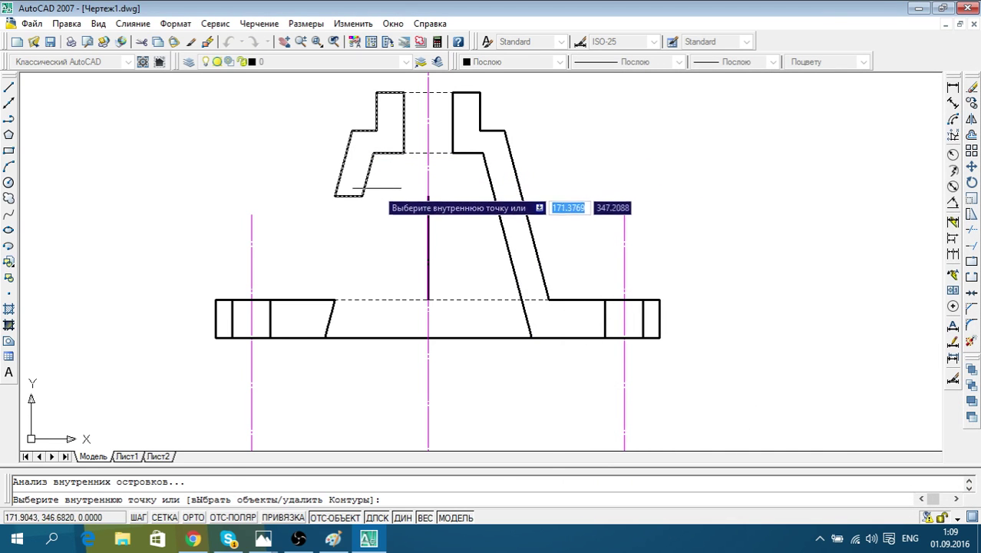
{"action": "key", "text": "Return"}
{"action": "key", "text": "Return"}
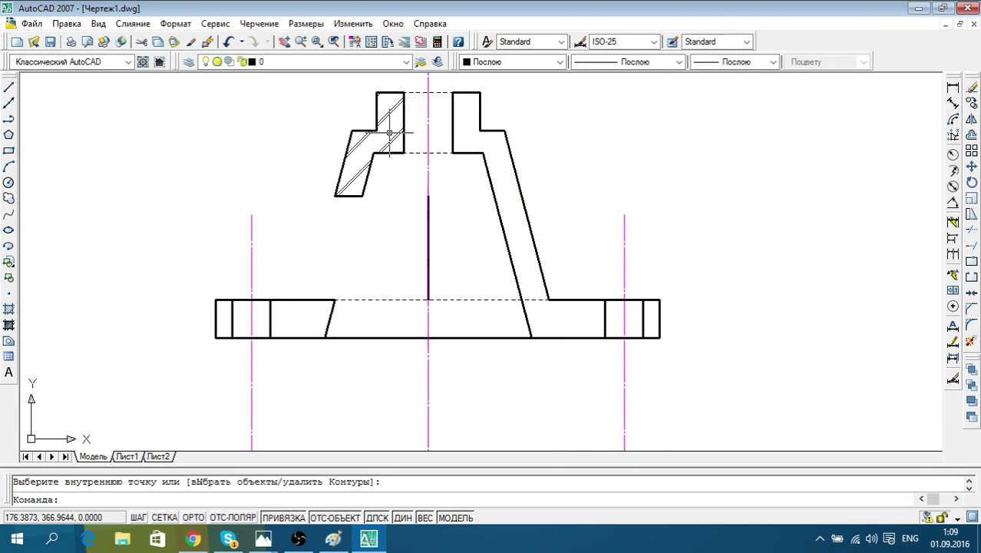
Replace the too-coarse hatch with JIS_LC_8A at scale 0.25 on the upper-left wall
{"action": "left_click", "coordinate": [392, 142]}
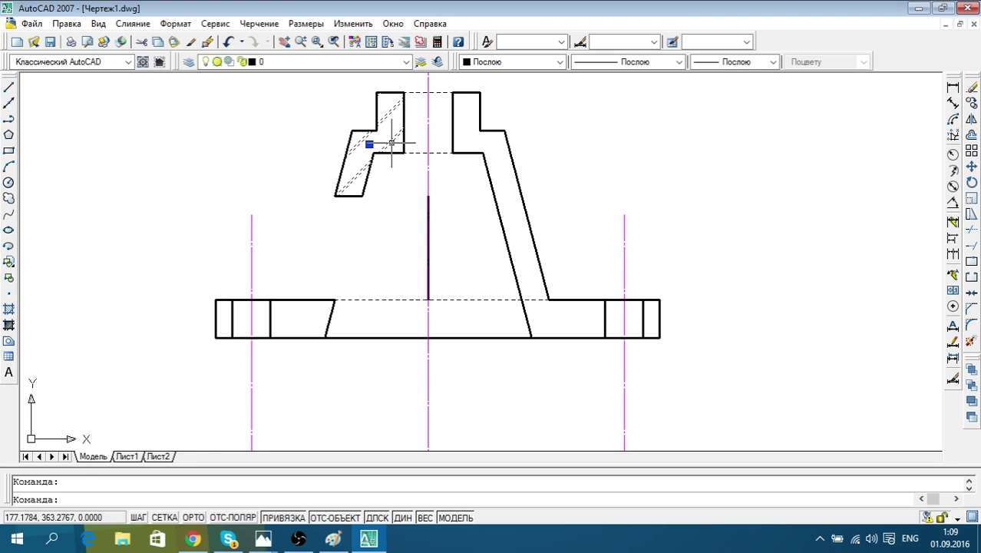
{"action": "key", "text": "Delete"}
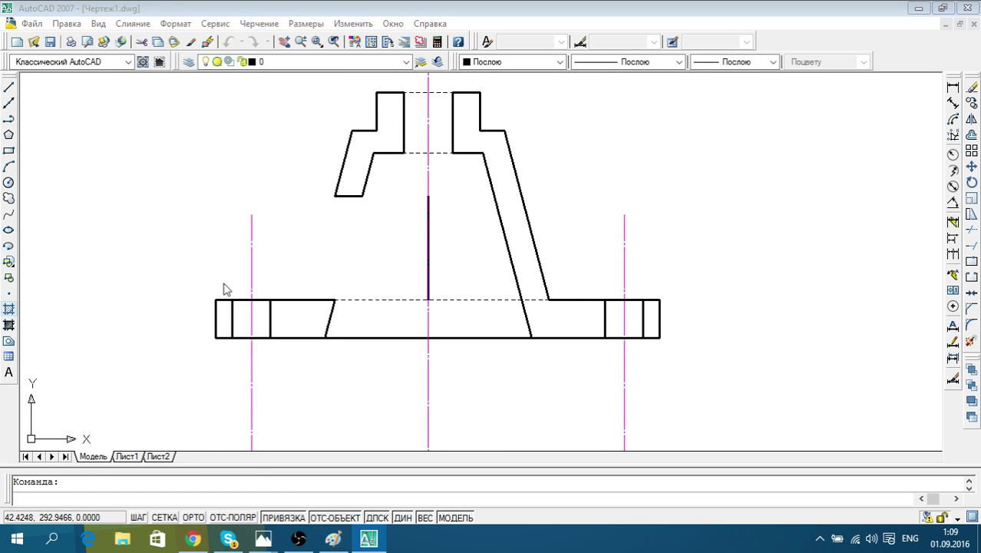
{"action": "key", "text": "Return"}
{"action": "left_click", "coordinate": [766, 264]}
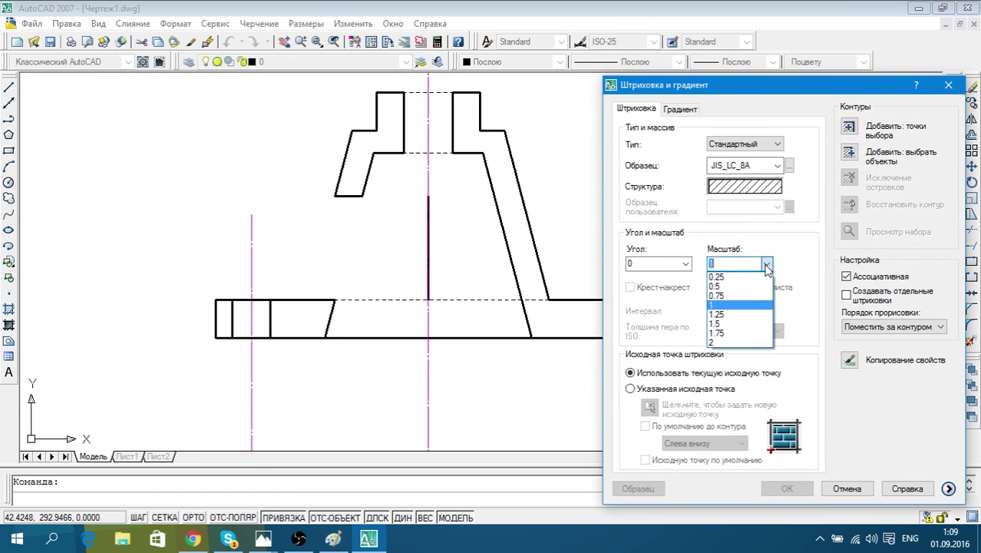
{"action": "left_click", "coordinate": [737, 276]}
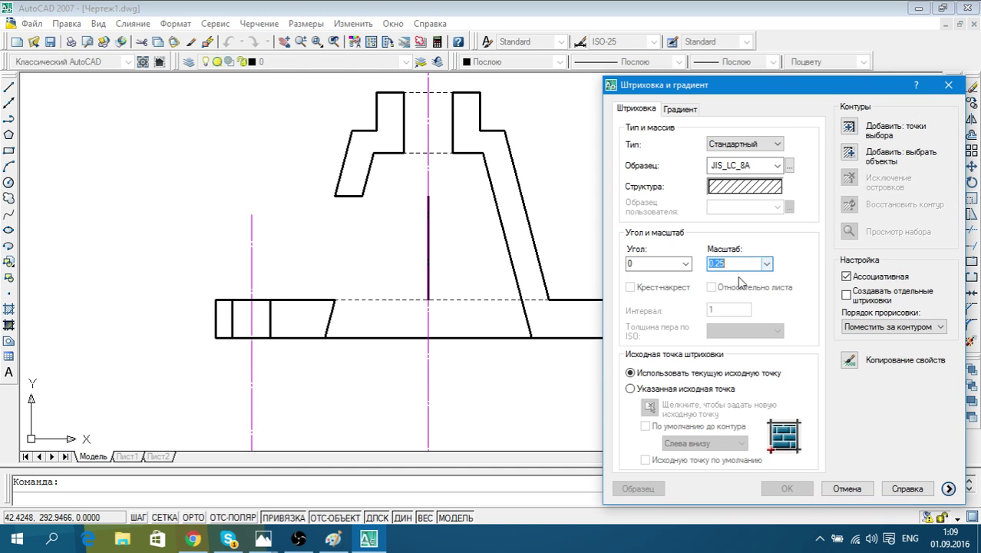
{"action": "left_click", "coordinate": [849, 127]}
{"action": "left_click", "coordinate": [360, 152]}
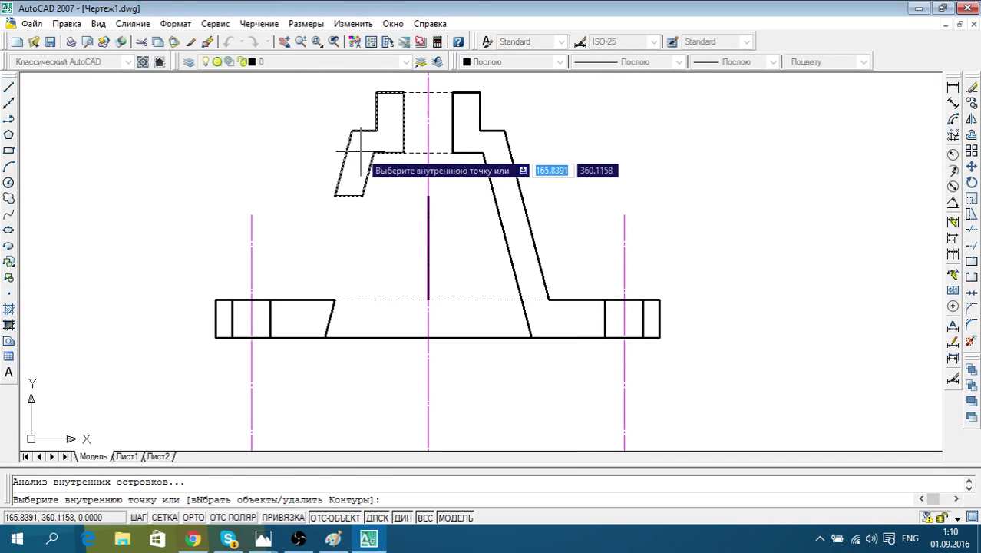
{"action": "key", "text": "Return"}
{"action": "key", "text": "Return"}
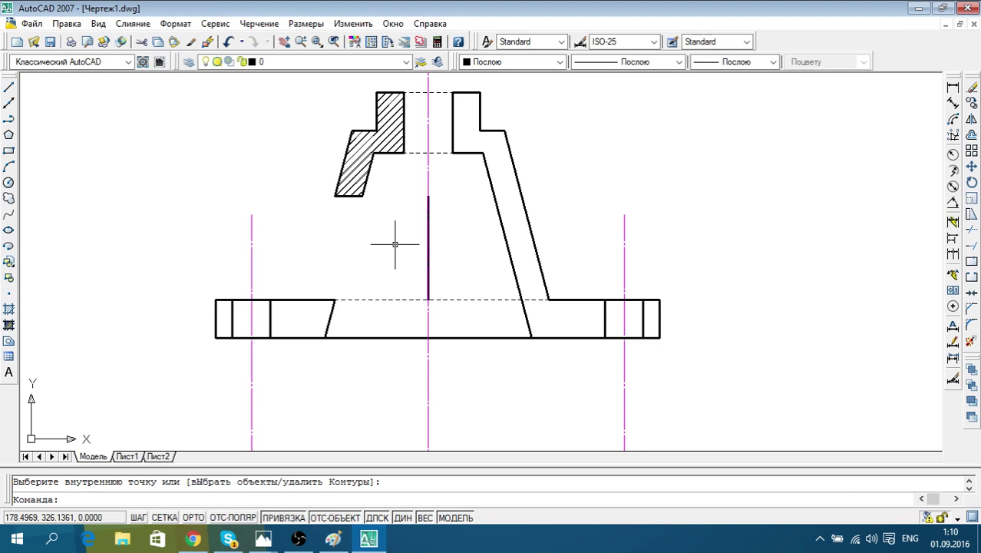
{"action": "scroll", "coordinate": [350, 201], "scroll_direction": "up", "scroll_amount": 4}
{"action": "scroll", "coordinate": [303, 238], "scroll_direction": "up", "scroll_amount": 4}
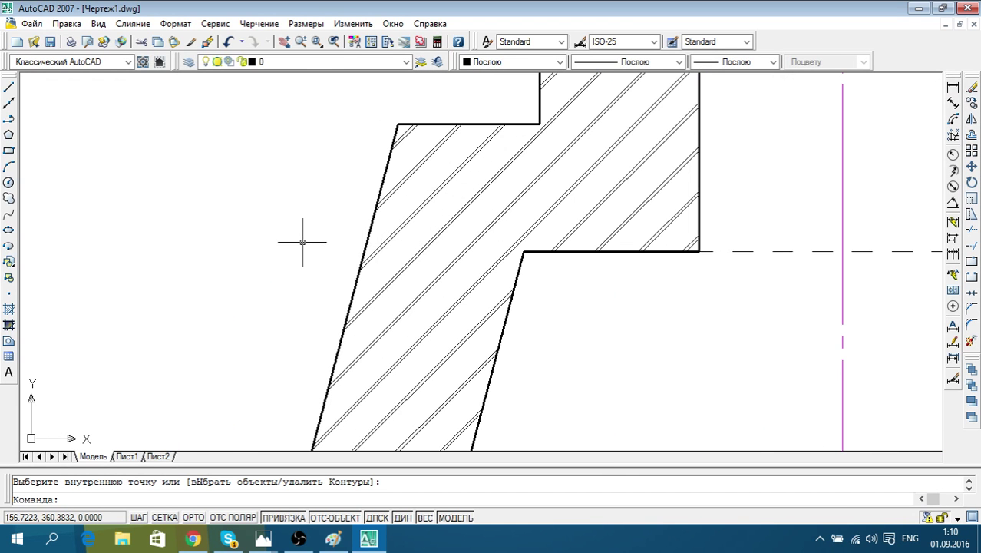
{"action": "scroll", "coordinate": [303, 242], "scroll_direction": "up", "scroll_amount": 1}
{"action": "scroll", "coordinate": [298, 240], "scroll_direction": "down", "scroll_amount": 4}
{"action": "middle_click_drag", "start_coordinate": [394, 317], "coordinate": [452, 240]}
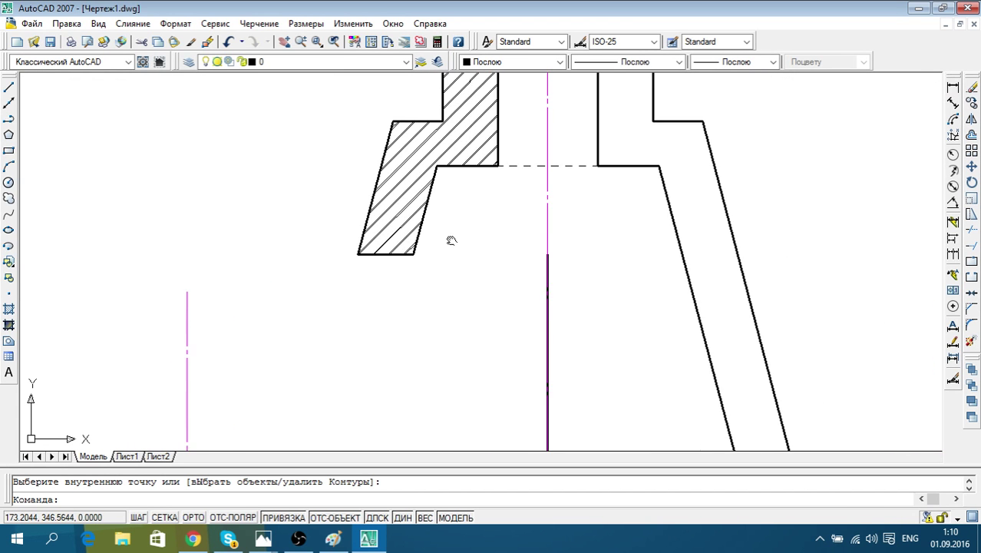
{"action": "scroll", "coordinate": [383, 251], "scroll_direction": "up", "scroll_amount": 4}
{"action": "scroll", "coordinate": [409, 231], "scroll_direction": "up", "scroll_amount": 3}
{"action": "scroll", "coordinate": [423, 277], "scroll_direction": "up", "scroll_amount": 1}
{"action": "scroll", "coordinate": [445, 266], "scroll_direction": "down", "scroll_amount": 10}
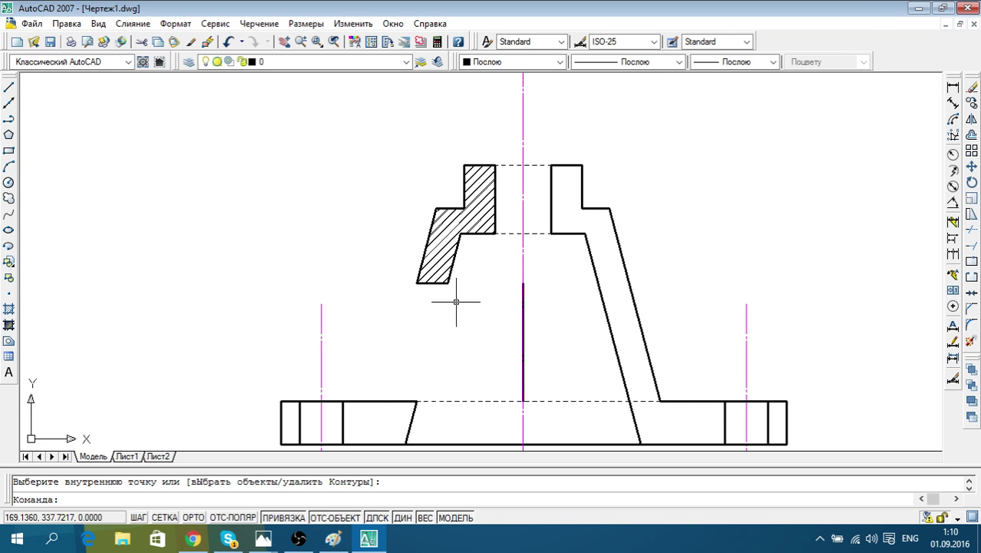
In the Paint sketch, draw a red vertical centre line through the upper right-hand view
{"action": "left_click", "coordinate": [332, 538]}
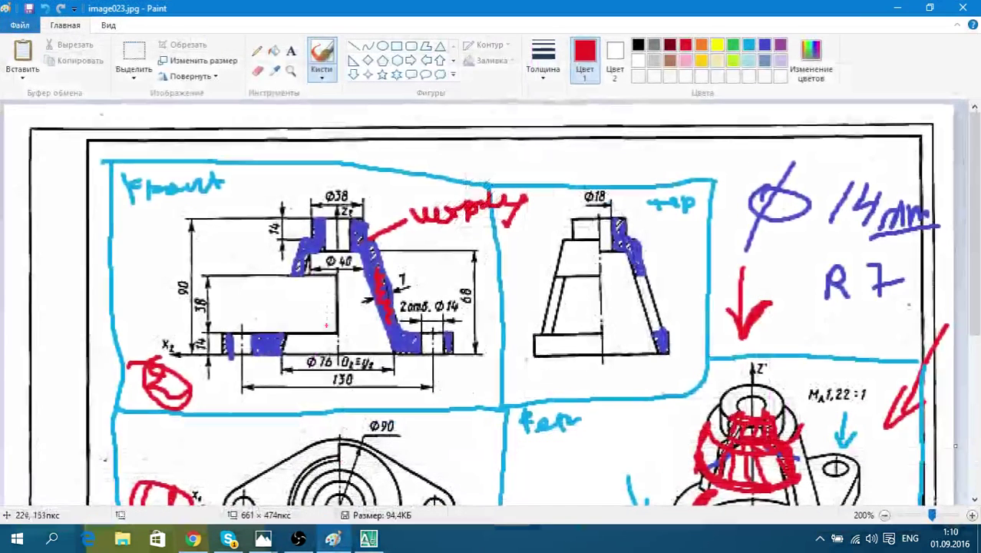
{"action": "scroll", "coordinate": [623, 323], "scroll_direction": "down", "scroll_amount": 5}
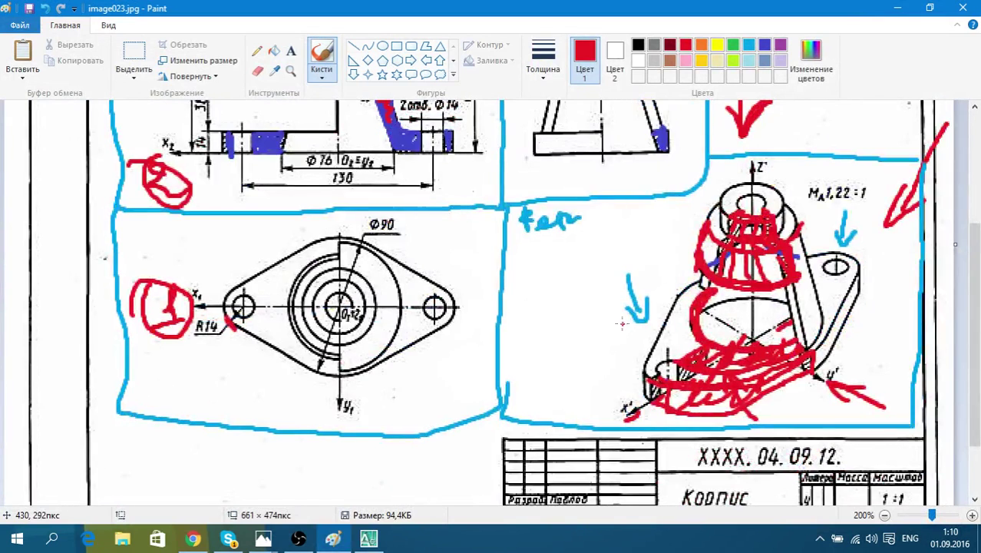
{"action": "scroll", "coordinate": [623, 323], "scroll_direction": "up", "scroll_amount": 3}
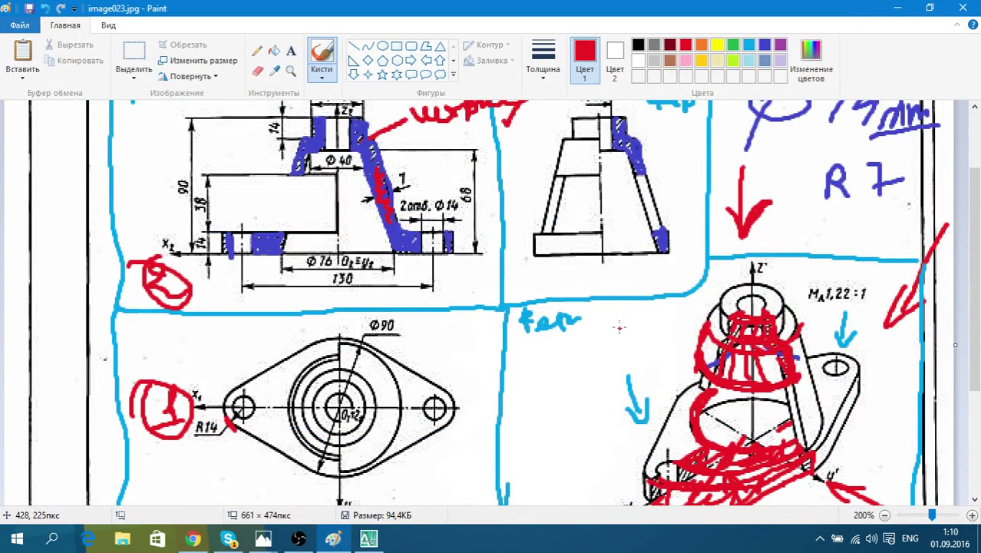
{"action": "scroll", "coordinate": [619, 328], "scroll_direction": "up", "scroll_amount": 3}
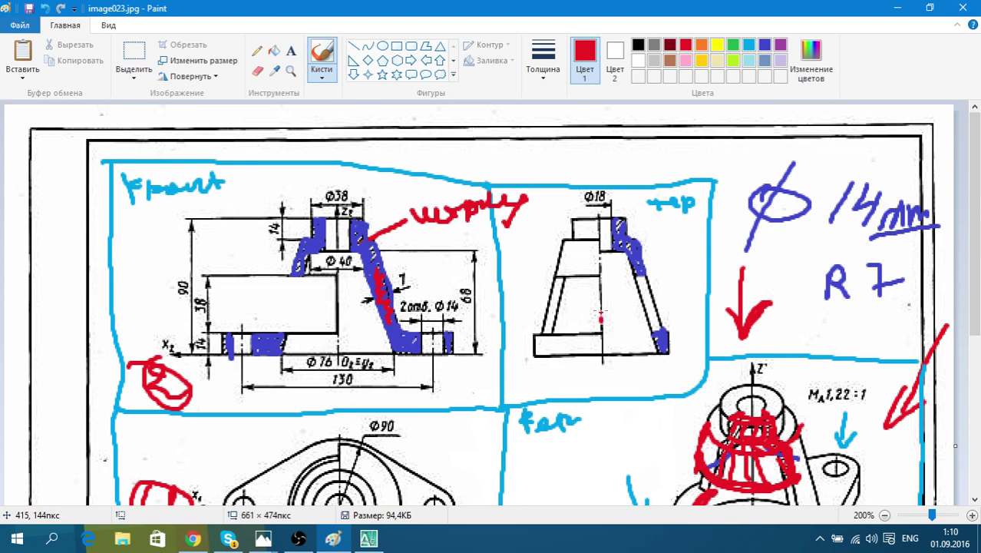
{"action": "left_click_drag", "start_coordinate": [604, 289], "coordinate": [601, 201]}
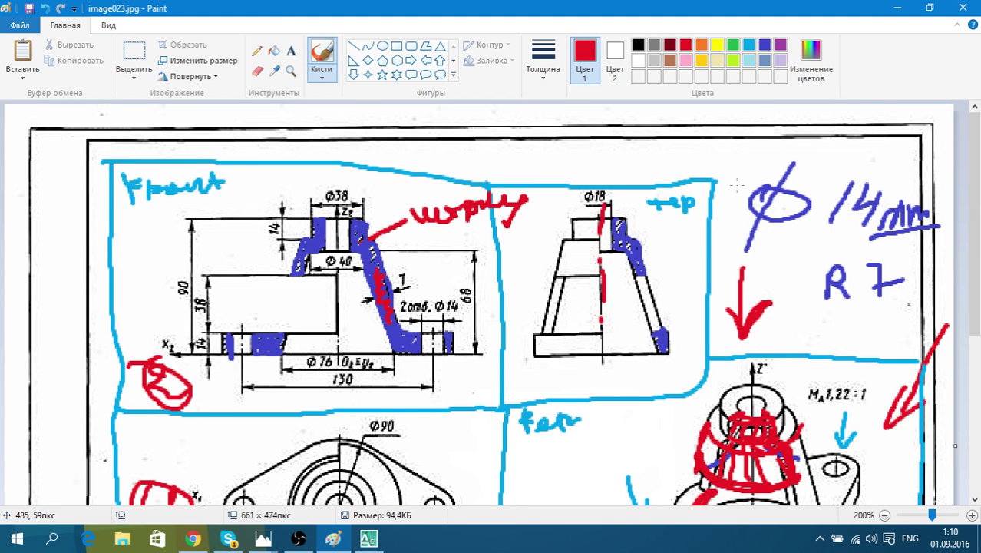
{"action": "left_click", "coordinate": [897, 9]}
{"action": "scroll", "coordinate": [142, 412], "scroll_direction": "down", "scroll_amount": 1}
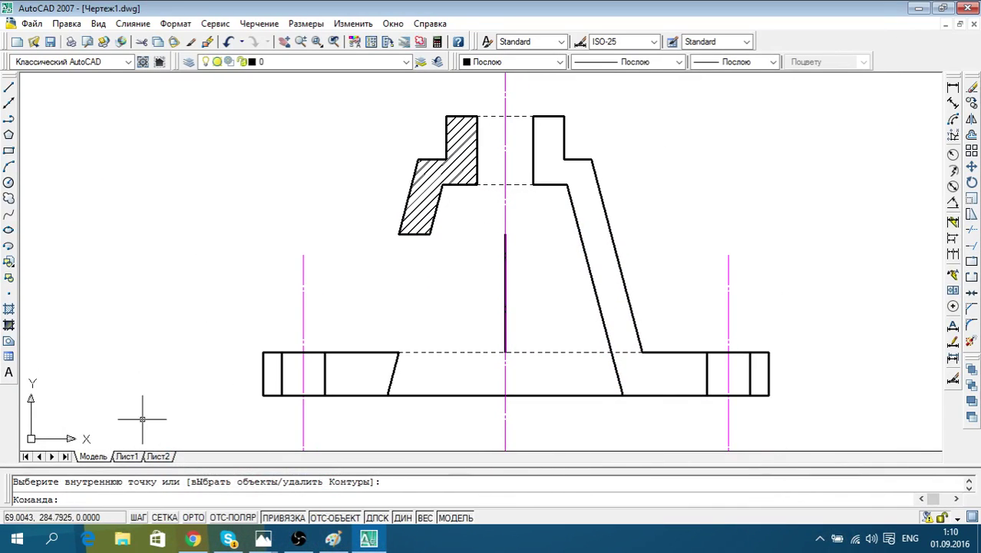
{"action": "left_click", "coordinate": [8, 309]}
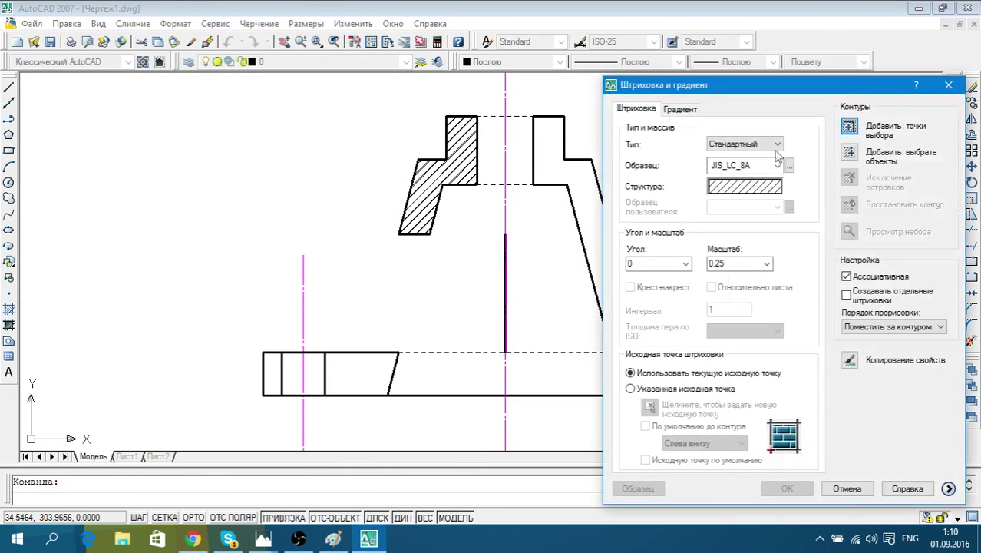
{"action": "left_click", "coordinate": [848, 127]}
{"action": "left_click", "coordinate": [357, 374]}
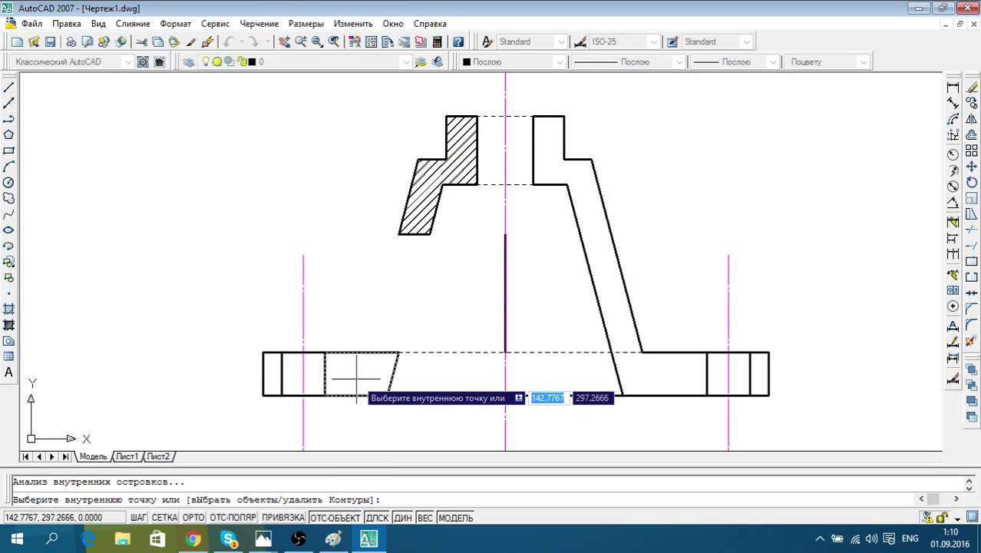
{"action": "left_click", "coordinate": [273, 374]}
{"action": "key", "text": "Return"}
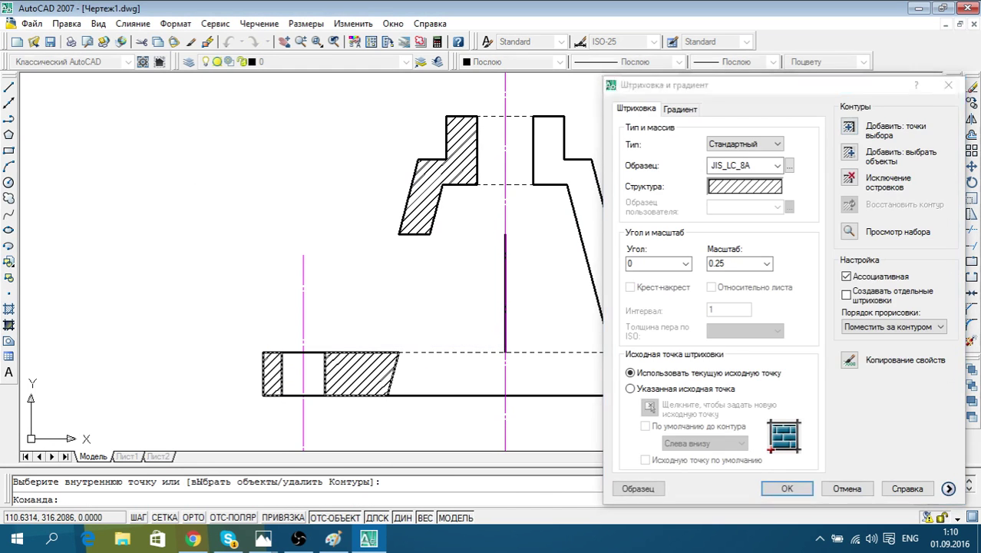
{"action": "key", "text": "Return"}
{"action": "key", "text": "Return"}
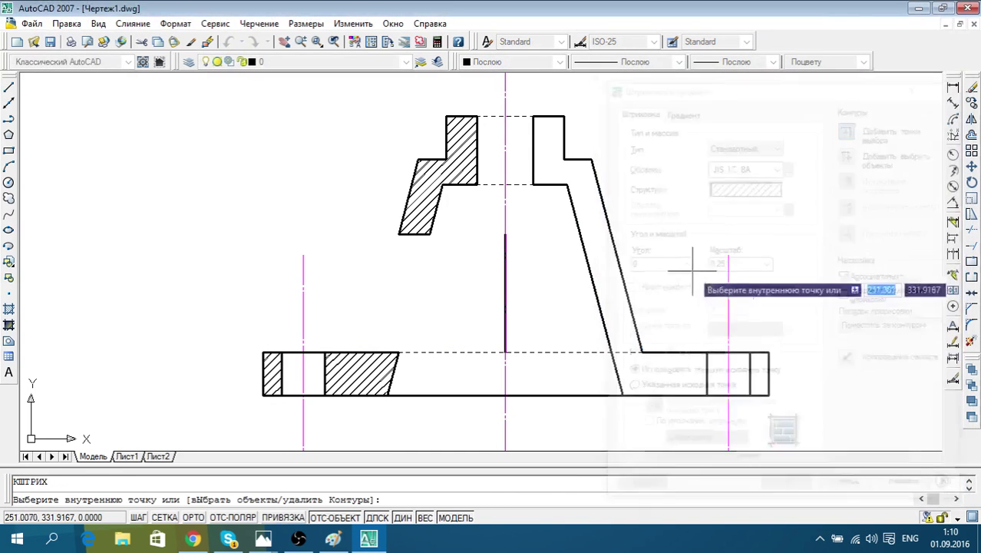
{"action": "left_click", "coordinate": [554, 159]}
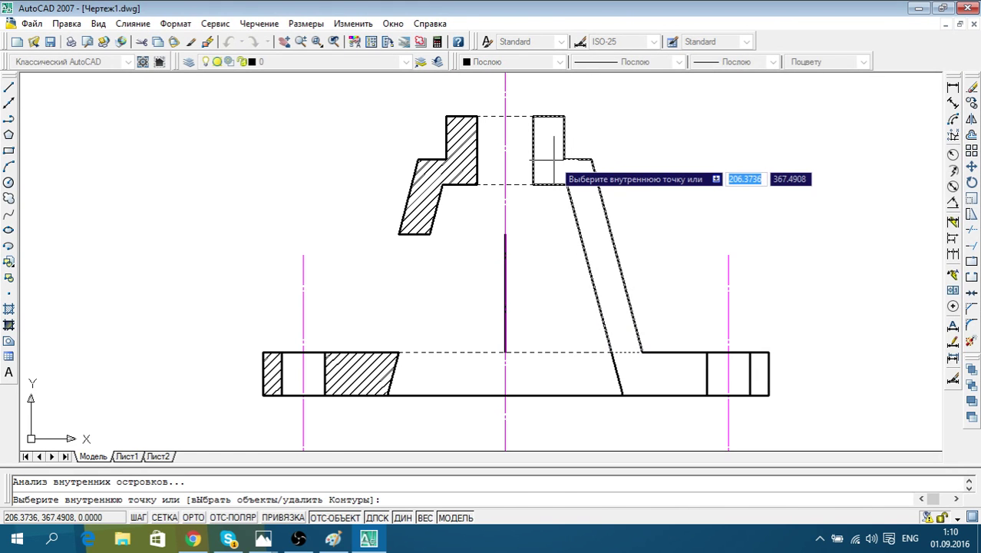
{"action": "key", "text": "Return"}
{"action": "key", "text": "Return"}
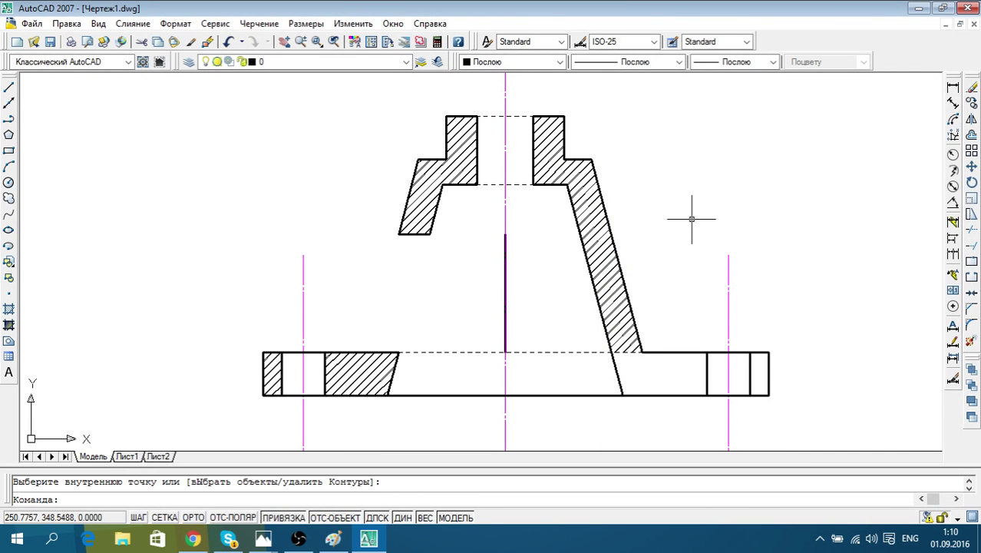
{"action": "key", "text": "Return"}
{"action": "left_click", "coordinate": [656, 379]}
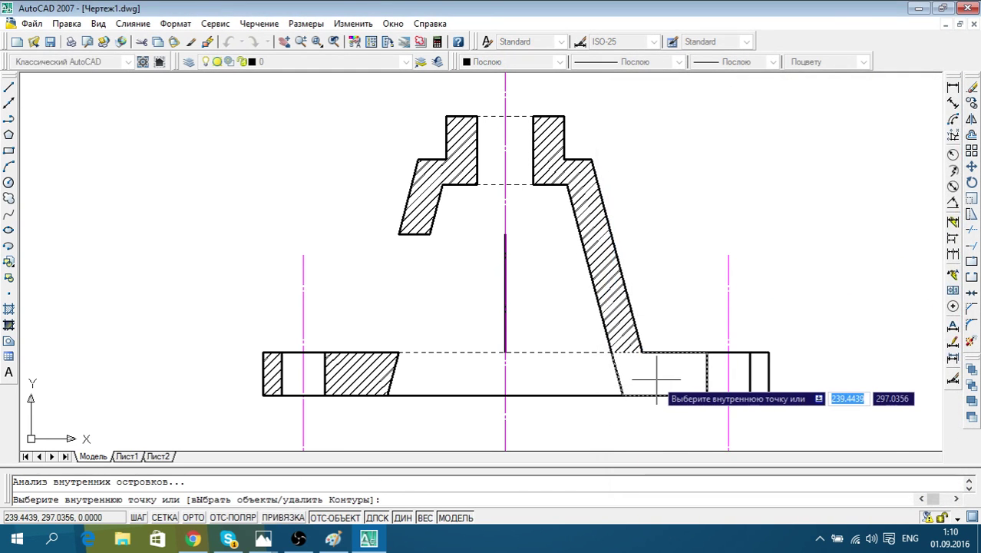
{"action": "key", "text": "Return"}
{"action": "key", "text": "Return"}
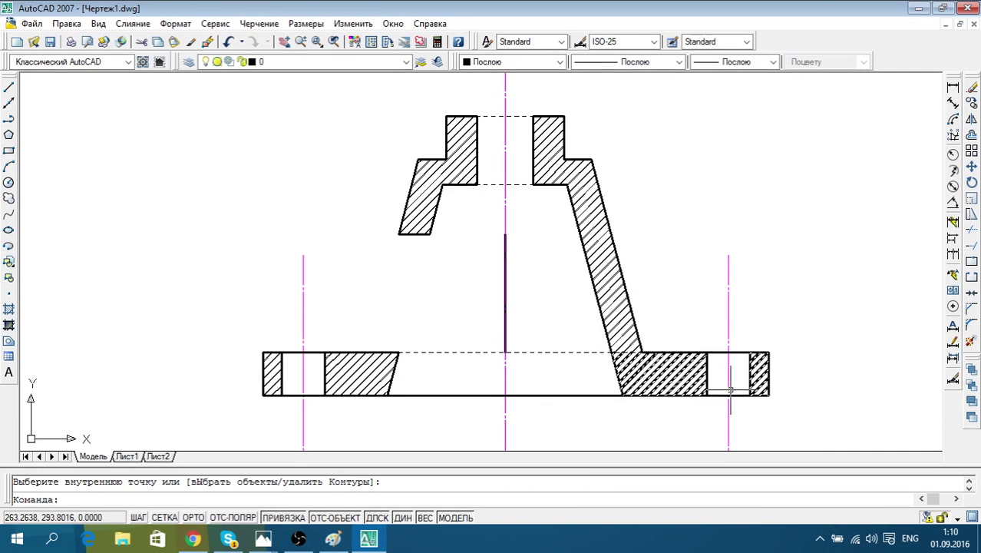
{"action": "middle_click_drag", "start_coordinate": [788, 407], "coordinate": [798, 350]}
{"action": "scroll", "coordinate": [675, 305], "scroll_direction": "down", "scroll_amount": 3}
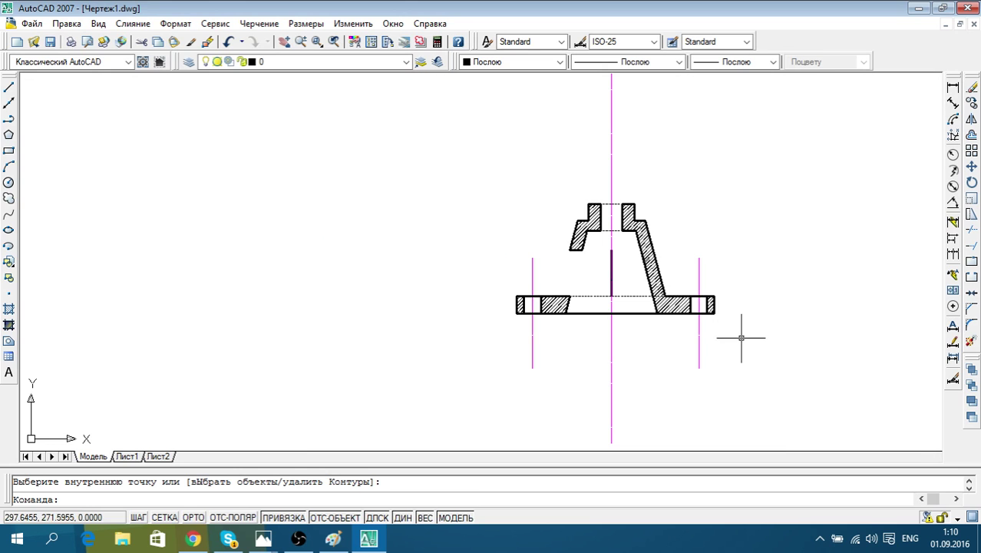
{"action": "middle_click_drag", "start_coordinate": [737, 337], "coordinate": [713, 343]}
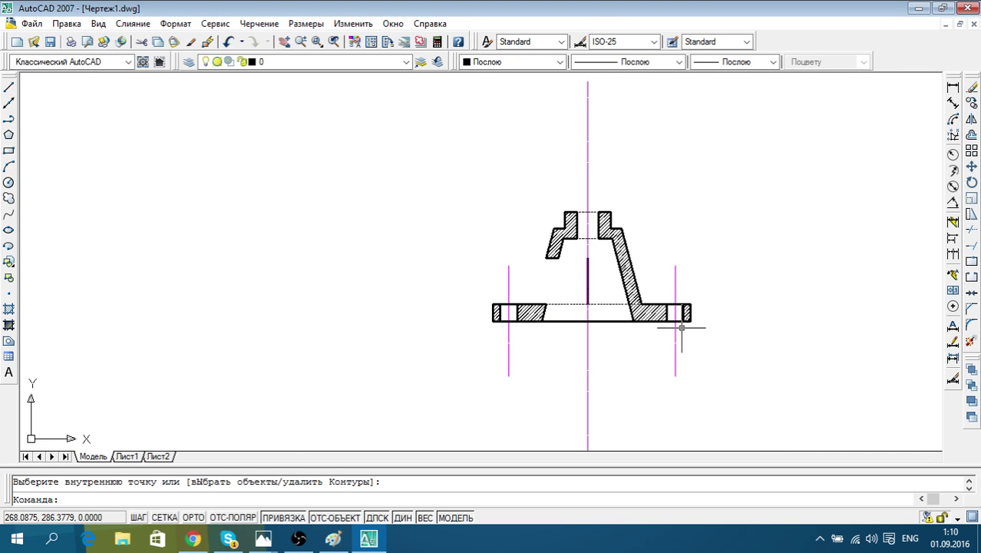
{"action": "middle_click_drag", "start_coordinate": [685, 423], "coordinate": [493, 431]}
{"action": "scroll", "coordinate": [340, 213], "scroll_direction": "up", "scroll_amount": 4}
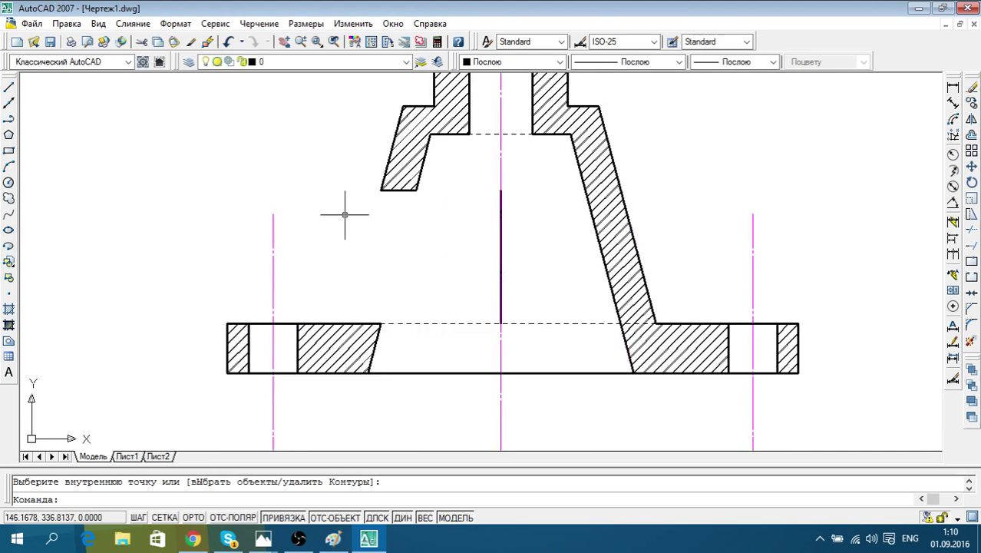
{"action": "scroll", "coordinate": [350, 217], "scroll_direction": "down", "scroll_amount": 2}
Start Save As, choose the Desktop, and select the default name Чертеж1
{"action": "left_click", "coordinate": [36, 24]}
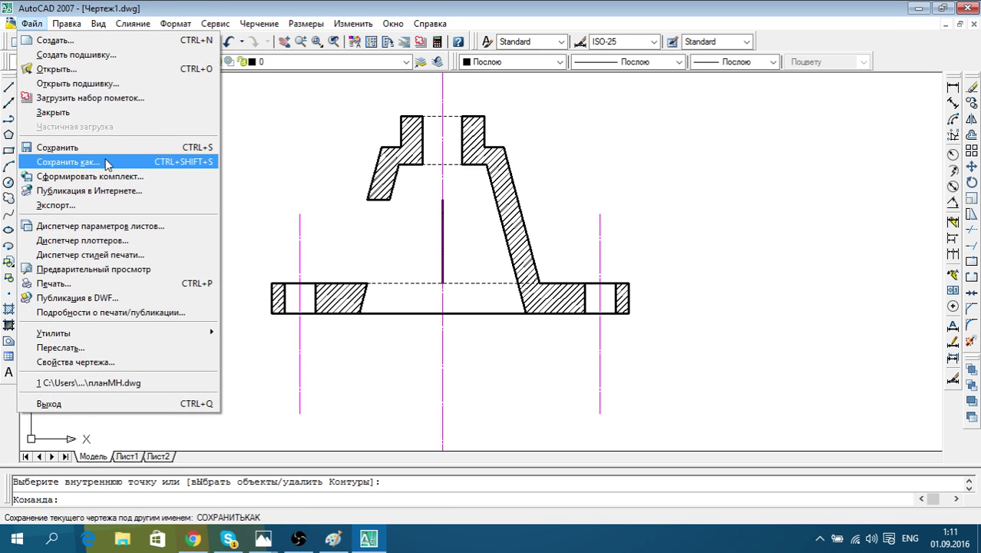
{"action": "left_click", "coordinate": [69, 162]}
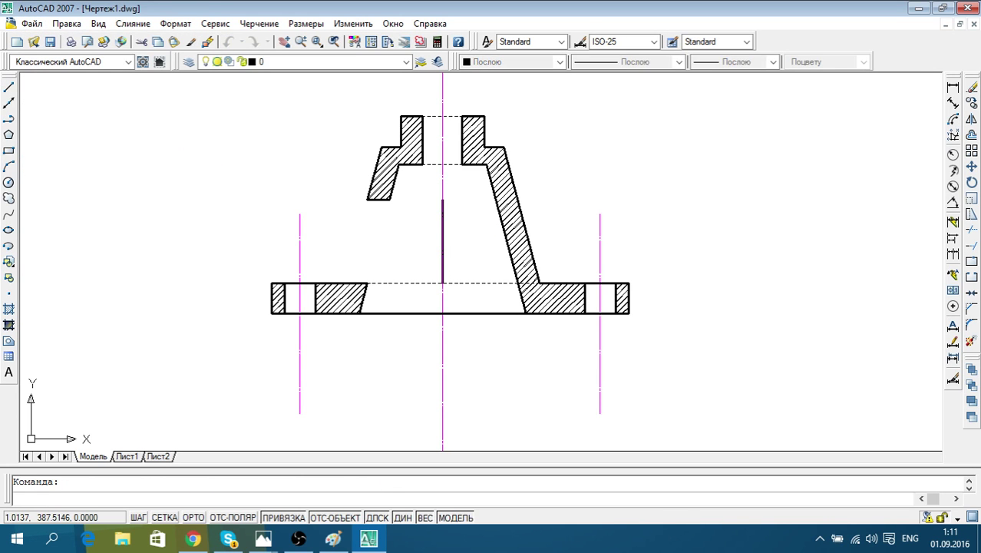
{"action": "left_click", "coordinate": [309, 341]}
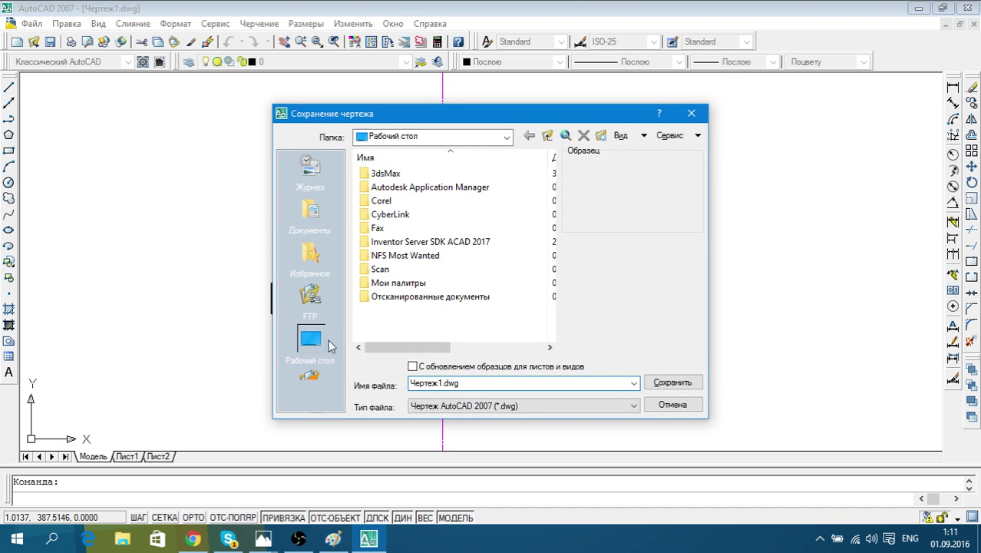
{"action": "left_click", "coordinate": [439, 383]}
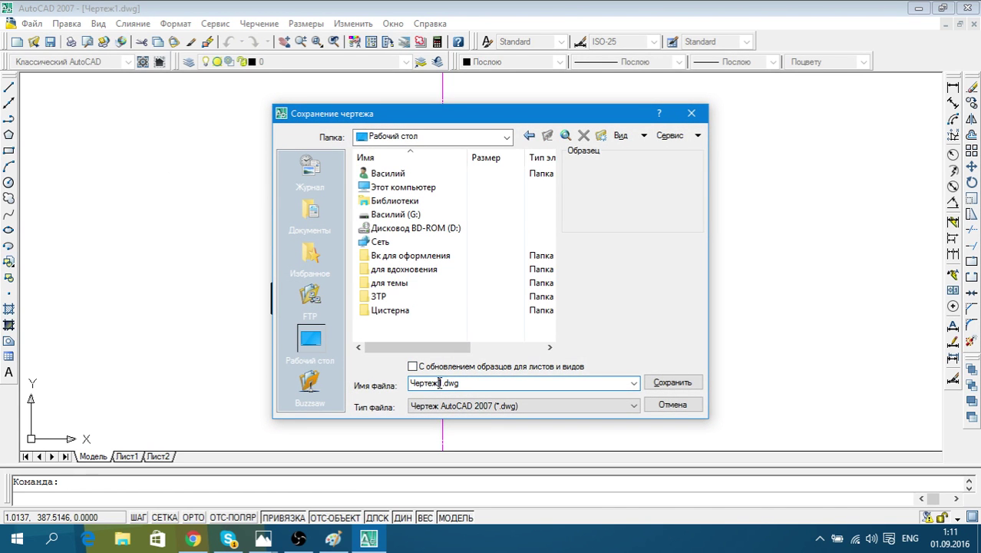
{"action": "double_click", "coordinate": [440, 383]}
{"action": "left_click", "coordinate": [442, 383]}
{"action": "double_click", "coordinate": [442, 383]}
Name the file 'Стрим на твиче' and save it
{"action": "type", "text": "Cnhb"}
{"action": "type", "text": "v"}
{"action": "key", "text": "BackSpace"}
{"action": "key", "text": "BackSpace"}
{"action": "key", "text": "BackSpace"}
{"action": "key", "text": "BackSpace"}
{"action": "key", "text": "alt+shift"}
{"action": "type", "text": "трим"}
{"action": "type", "text": " на т"}
{"action": "type", "text": "виче"}
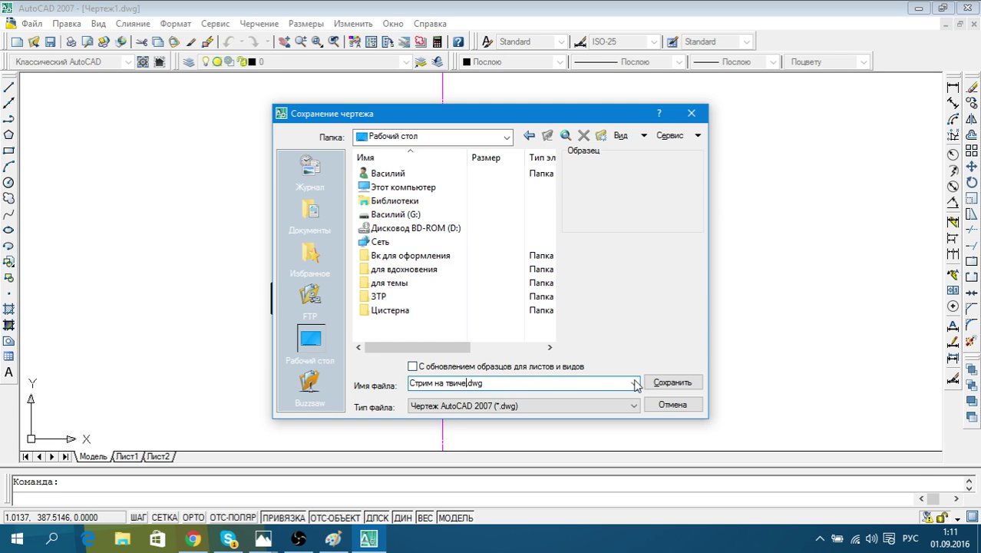
{"action": "left_click", "coordinate": [673, 381]}
{"action": "middle_click_drag", "start_coordinate": [629, 265], "coordinate": [659, 366]}
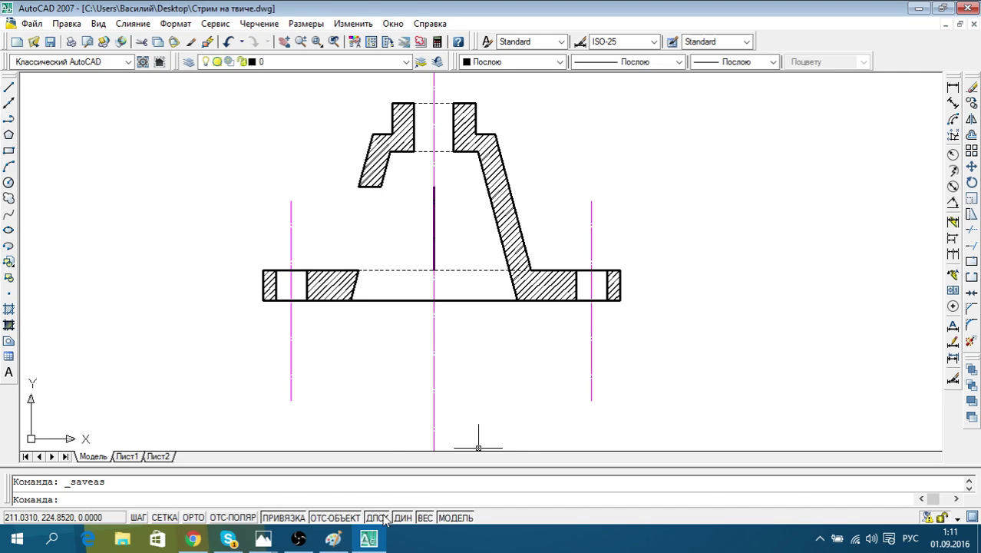
In Paint, redraw a bolder red circle around the X1 label
{"action": "left_click", "coordinate": [332, 538]}
{"action": "scroll", "coordinate": [396, 361], "scroll_direction": "down", "scroll_amount": 5}
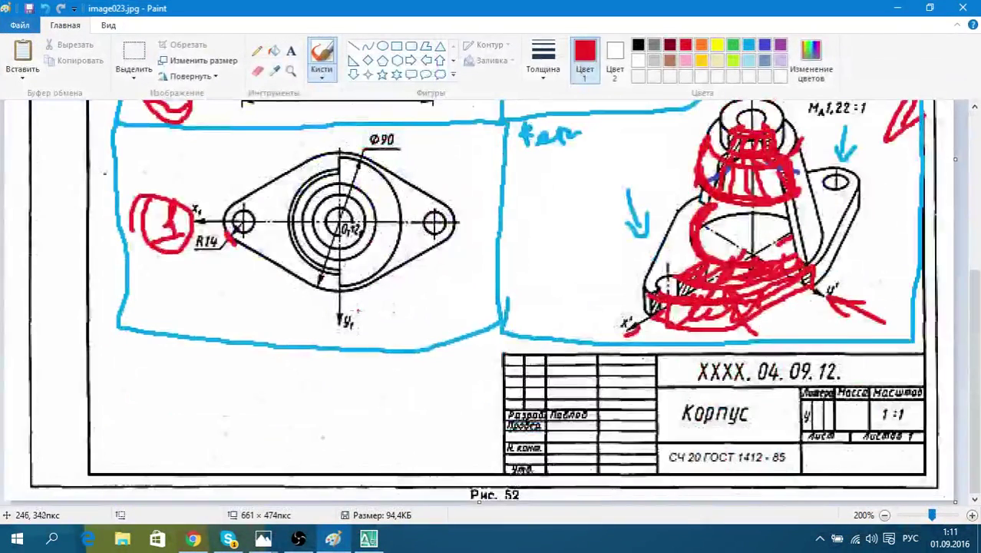
{"action": "scroll", "coordinate": [357, 312], "scroll_direction": "up", "scroll_amount": 3}
{"action": "mouse_move", "coordinate": [124, 320]}
{"action": "left_mouse_down"}
{"action": "mouse_move", "coordinate": [195, 347]}
{"action": "mouse_move", "coordinate": [173, 295]}
{"action": "mouse_move", "coordinate": [134, 342]}
{"action": "left_mouse_up"}
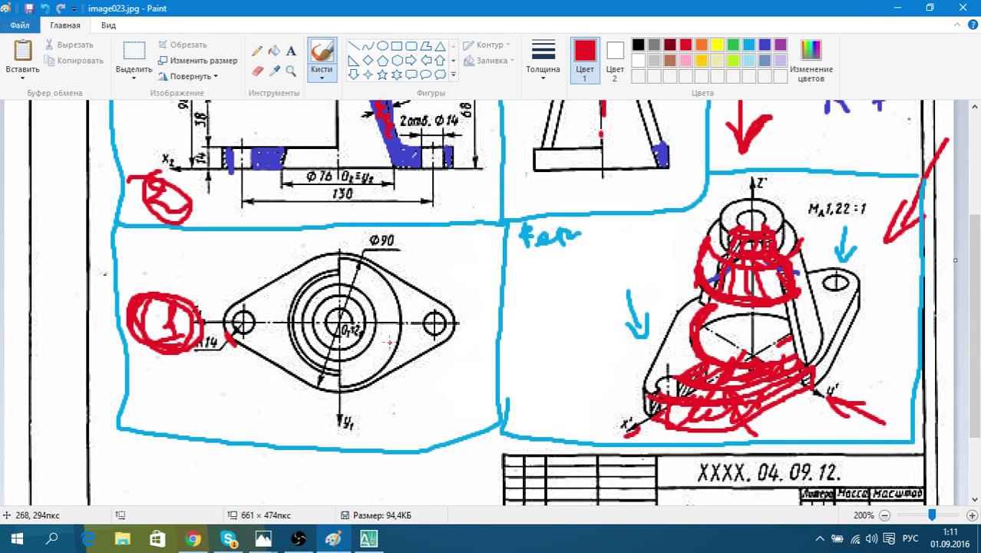
Underline 1412 - 85 in the title block in red and return to AutoCAD
{"action": "scroll", "coordinate": [386, 323], "scroll_direction": "up", "scroll_amount": 3}
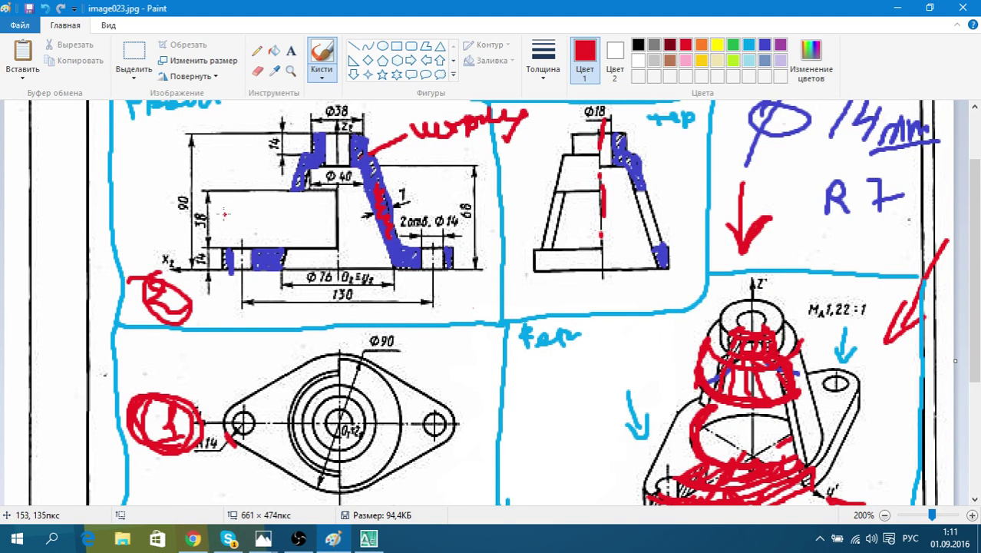
{"action": "scroll", "coordinate": [225, 215], "scroll_direction": "up", "scroll_amount": 3}
{"action": "scroll", "coordinate": [454, 275], "scroll_direction": "down", "scroll_amount": 3}
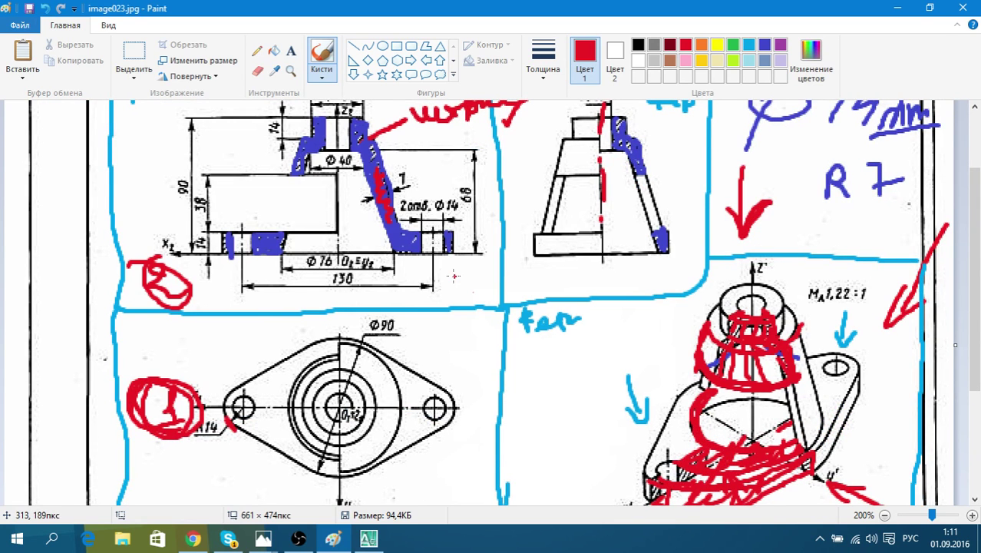
{"action": "scroll", "coordinate": [861, 321], "scroll_direction": "down", "scroll_amount": 3}
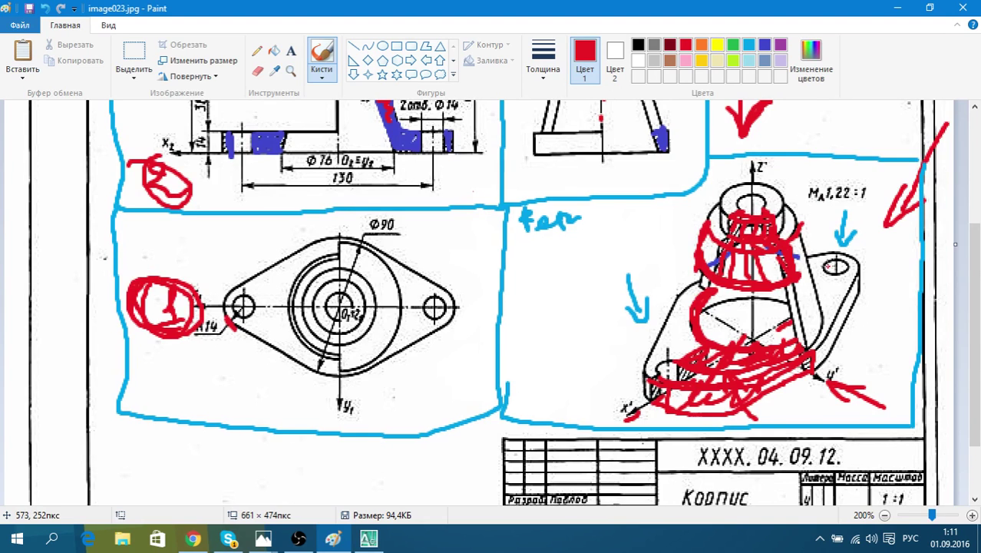
{"action": "scroll", "coordinate": [829, 265], "scroll_direction": "down", "scroll_amount": 3}
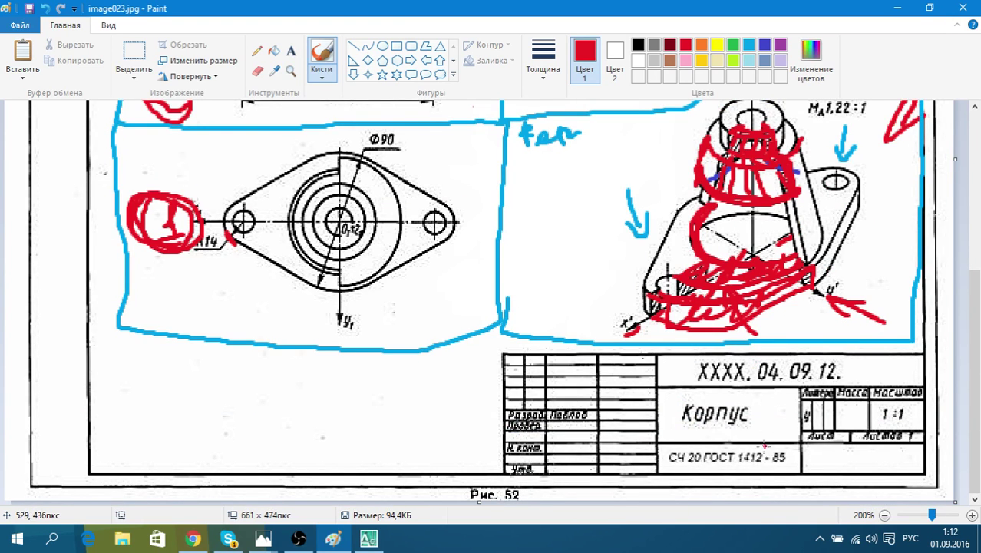
{"action": "left_click_drag", "start_coordinate": [734, 463], "coordinate": [791, 459]}
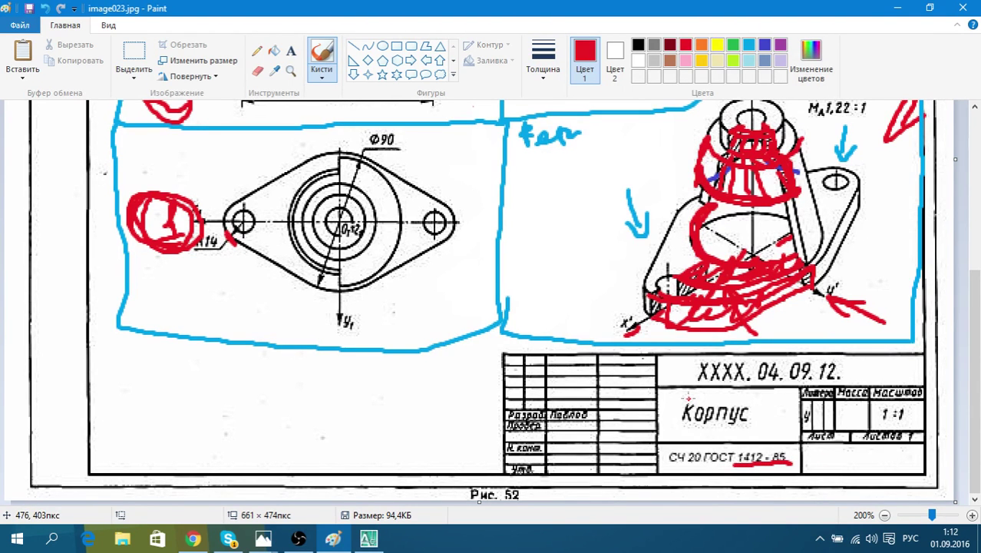
{"action": "scroll", "coordinate": [689, 397], "scroll_direction": "up", "scroll_amount": 3}
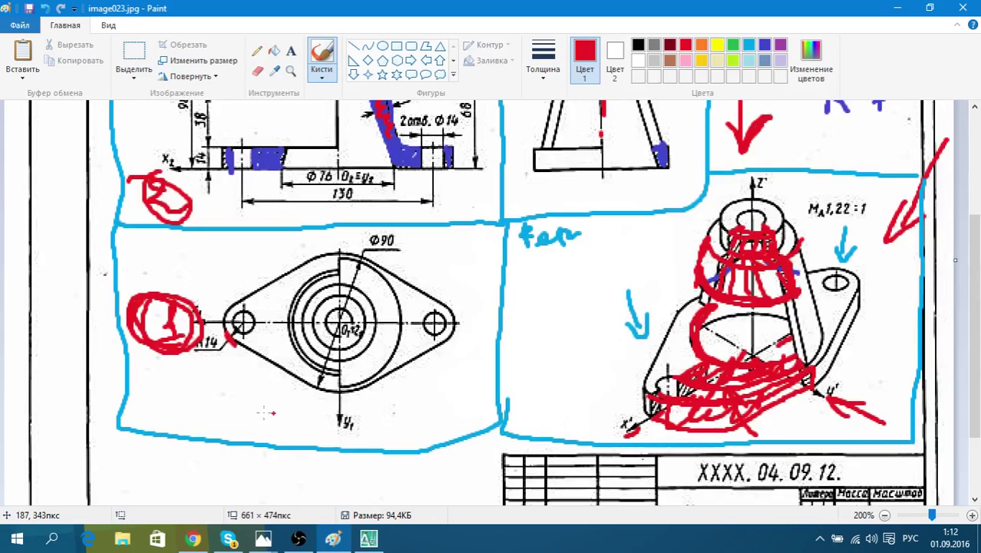
{"action": "left_click", "coordinate": [900, 16]}
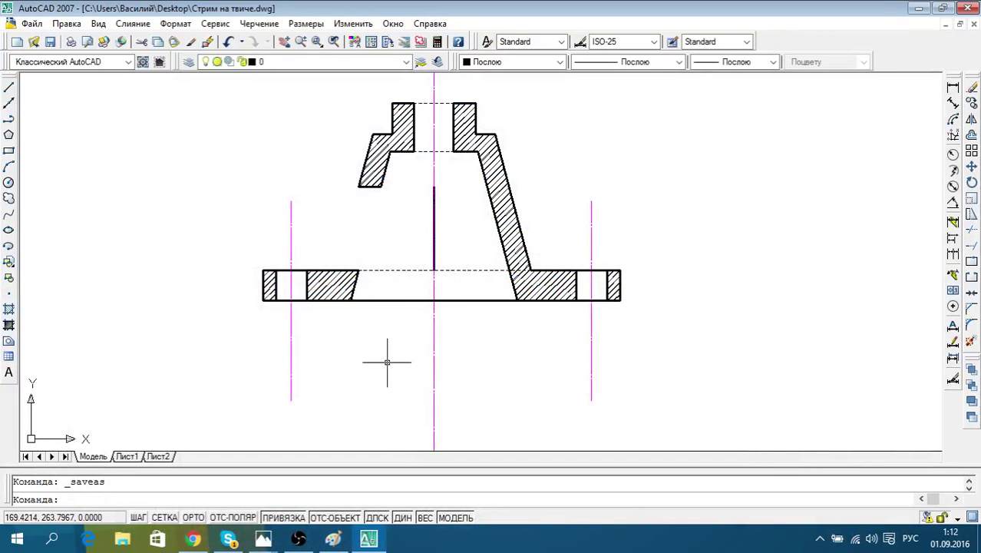
Shorten the top end of the vertical main centre line using its grip
{"action": "scroll", "coordinate": [390, 361], "scroll_direction": "down", "scroll_amount": 2}
{"action": "middle_click_drag", "start_coordinate": [425, 342], "coordinate": [443, 248]}
{"action": "scroll", "coordinate": [423, 303], "scroll_direction": "up", "scroll_amount": 3}
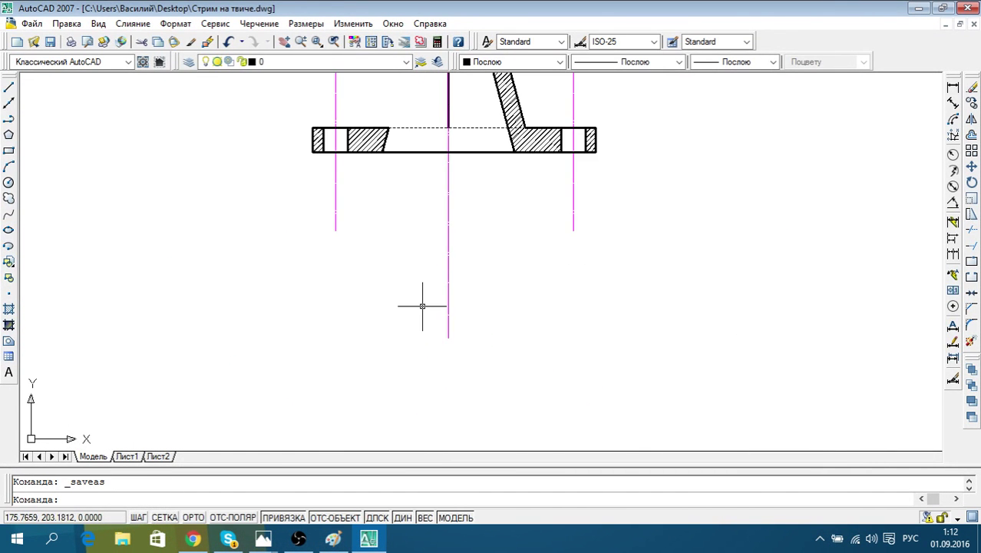
{"action": "scroll", "coordinate": [434, 311], "scroll_direction": "down", "scroll_amount": 4}
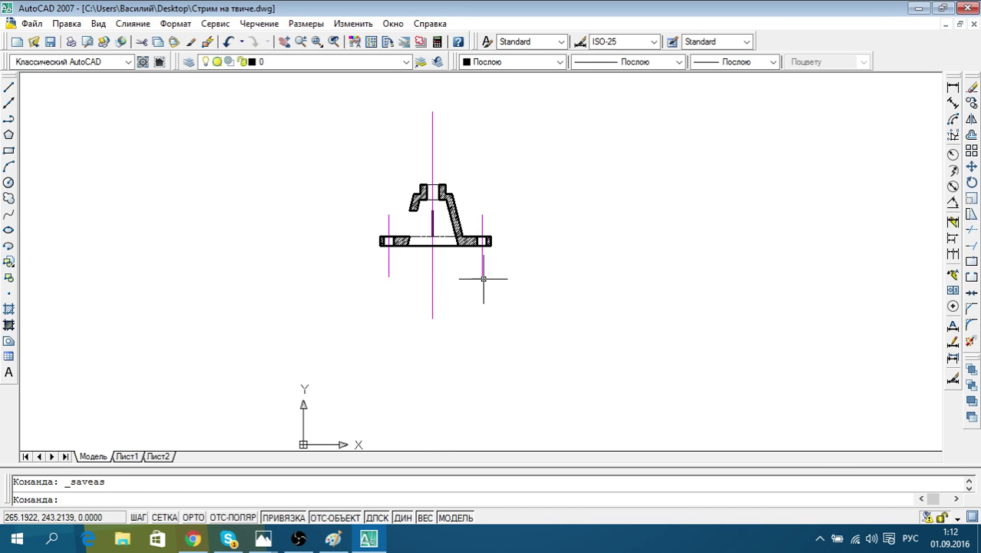
{"action": "left_click", "coordinate": [458, 123]}
{"action": "left_click", "coordinate": [392, 113]}
{"action": "scroll", "coordinate": [461, 146], "scroll_direction": "up", "scroll_amount": 2}
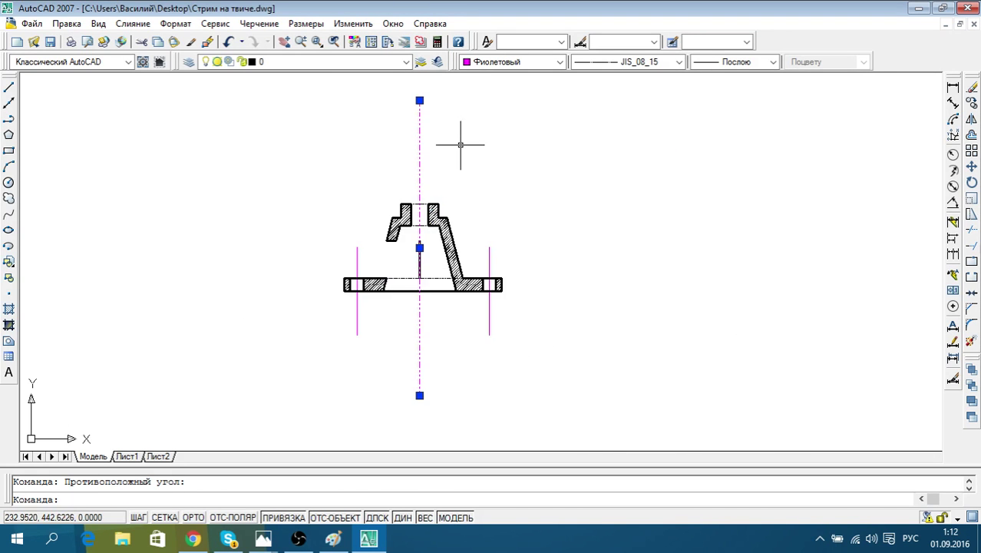
{"action": "middle_click_drag", "start_coordinate": [461, 145], "coordinate": [460, 171]}
{"action": "left_click", "coordinate": [433, 142]}
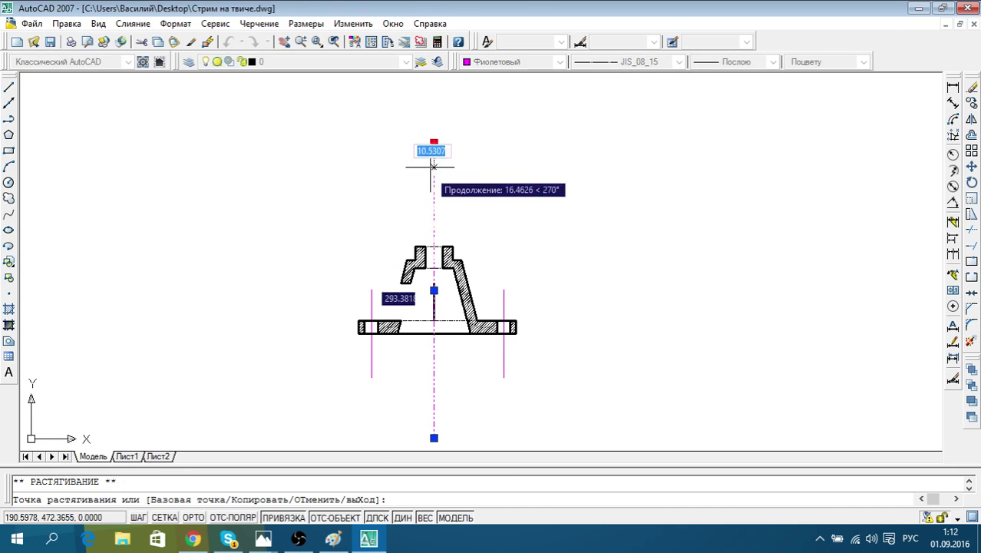
{"action": "left_click", "coordinate": [434, 209]}
With ortho on, stretch the main centre line's bottom end down below the flange
{"action": "middle_click_drag", "start_coordinate": [504, 254], "coordinate": [545, 200]}
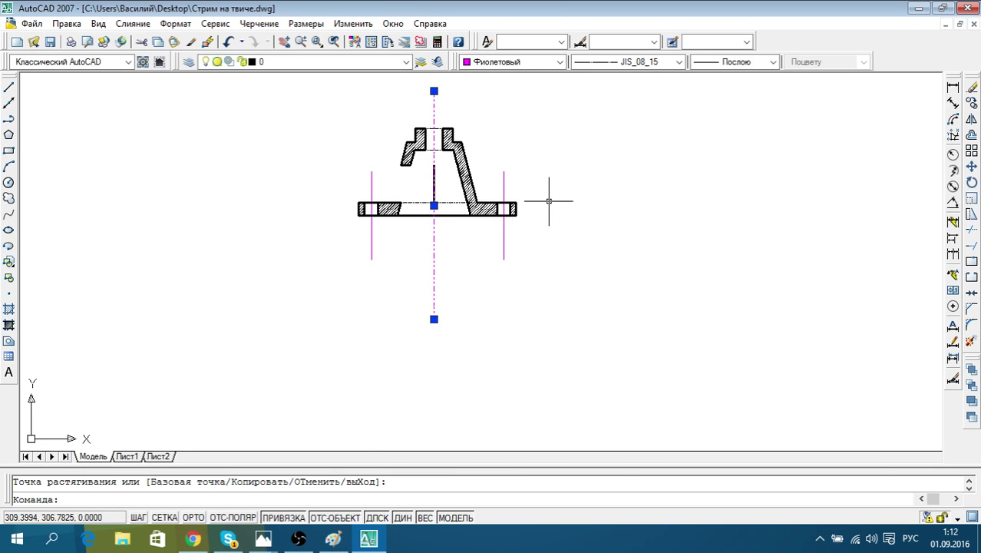
{"action": "left_click", "coordinate": [491, 353]}
{"action": "key", "text": "Escape"}
{"action": "middle_click_drag", "start_coordinate": [471, 393], "coordinate": [449, 363]}
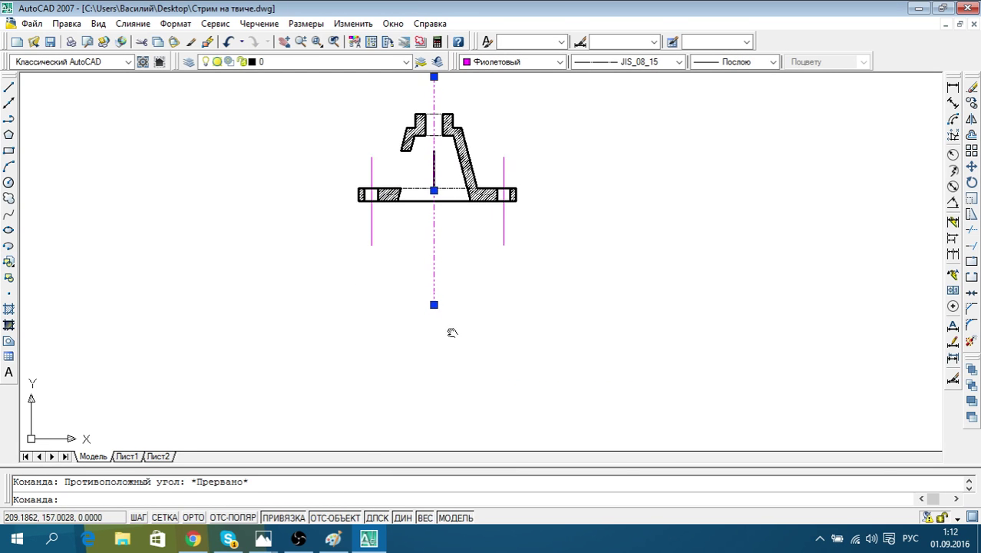
{"action": "left_click", "coordinate": [434, 289]}
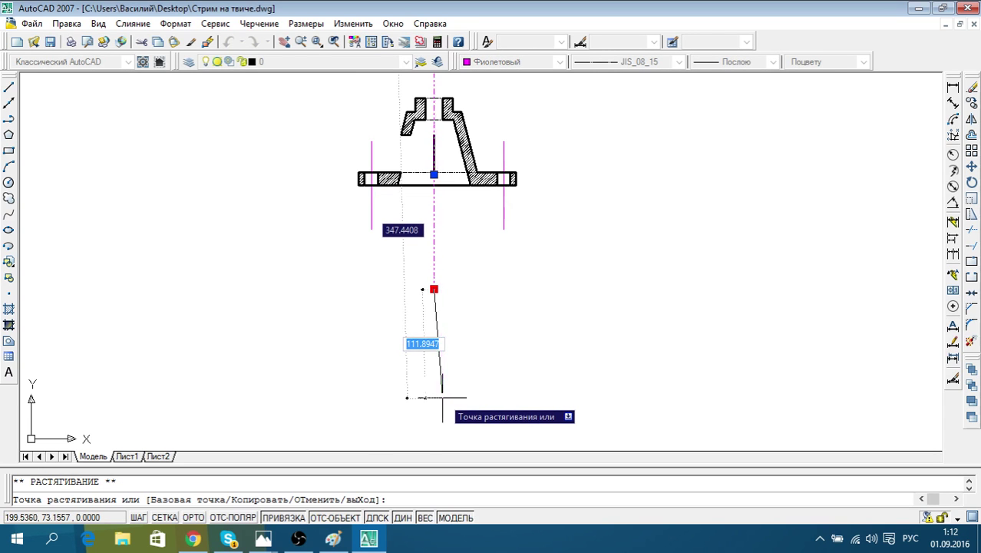
{"action": "key", "text": "F8"}
{"action": "left_click", "coordinate": [432, 401]}
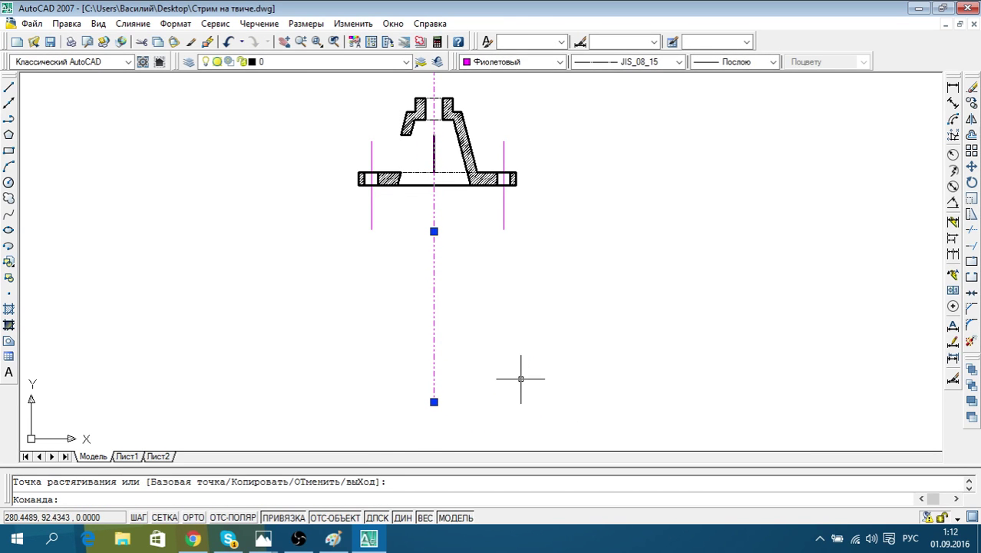
{"action": "key", "text": "Escape"}
Extend the right bolt-hole centre line downward with its grip
{"action": "scroll", "coordinate": [442, 145], "scroll_direction": "up", "scroll_amount": 5}
{"action": "scroll", "coordinate": [456, 157], "scroll_direction": "up", "scroll_amount": 3}
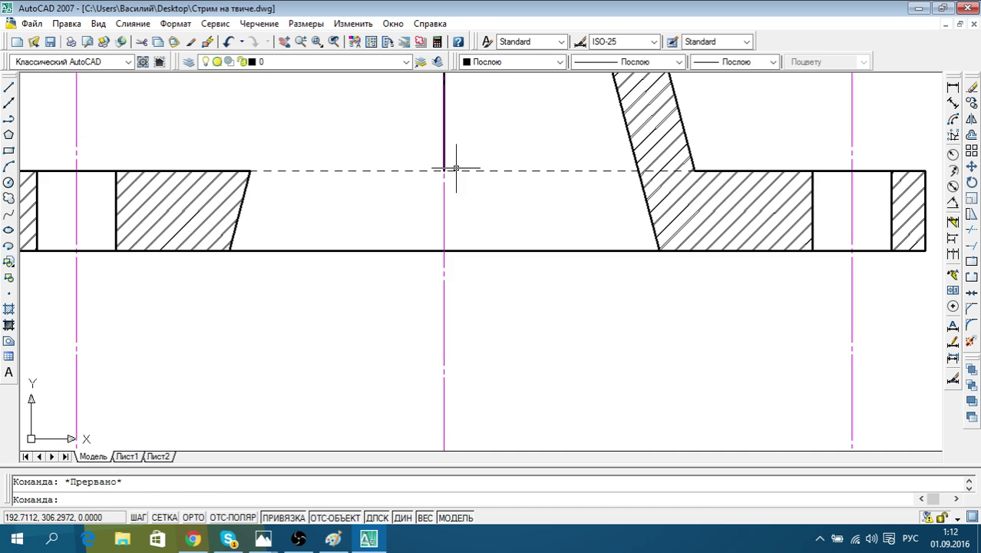
{"action": "scroll", "coordinate": [472, 182], "scroll_direction": "down", "scroll_amount": 6}
{"action": "left_click", "coordinate": [584, 270]}
{"action": "left_click", "coordinate": [542, 237]}
{"action": "scroll", "coordinate": [542, 237], "scroll_direction": "up", "scroll_amount": 1}
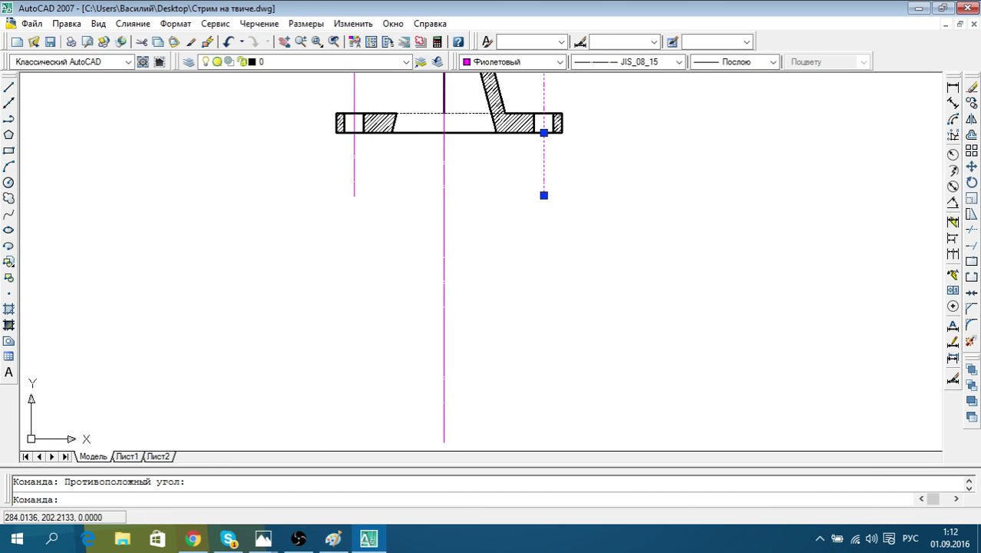
{"action": "scroll", "coordinate": [564, 240], "scroll_direction": "down", "scroll_amount": 4}
{"action": "left_click", "coordinate": [559, 228]}
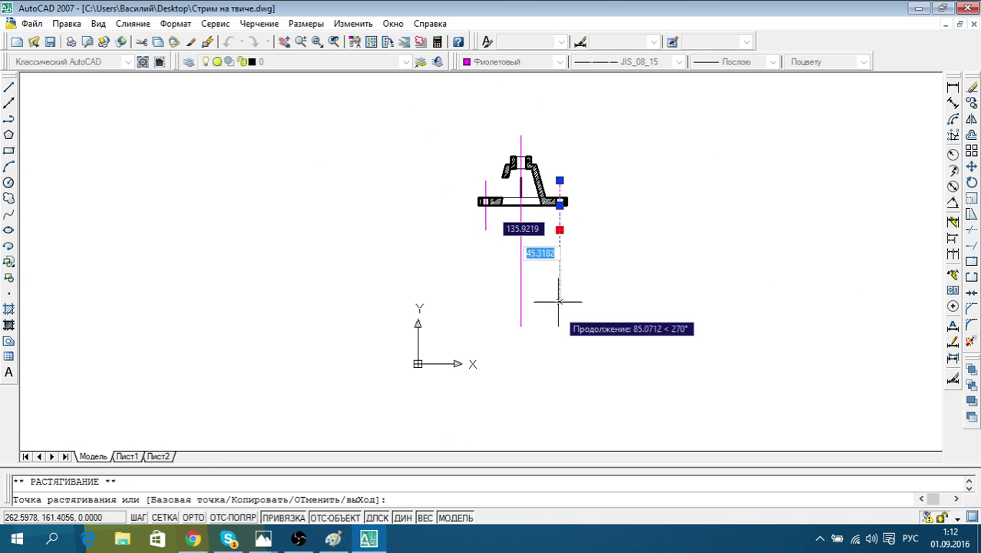
{"action": "left_click", "coordinate": [564, 379]}
{"action": "key", "text": "Escape"}
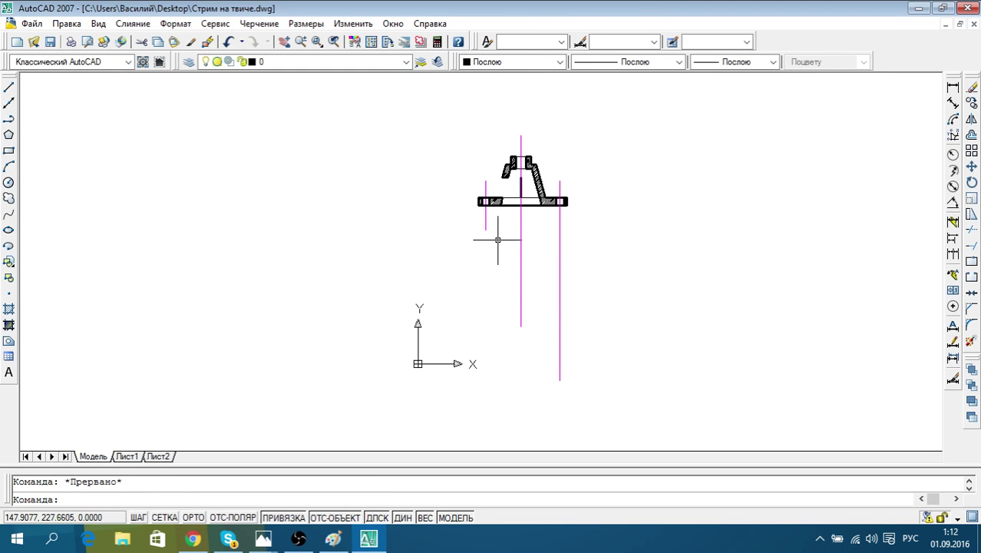
Stretch the short left vertical line down below the section, then bring up Paint
{"action": "left_click", "coordinate": [501, 225]}
{"action": "left_click", "coordinate": [478, 221]}
{"action": "left_click", "coordinate": [485, 230]}
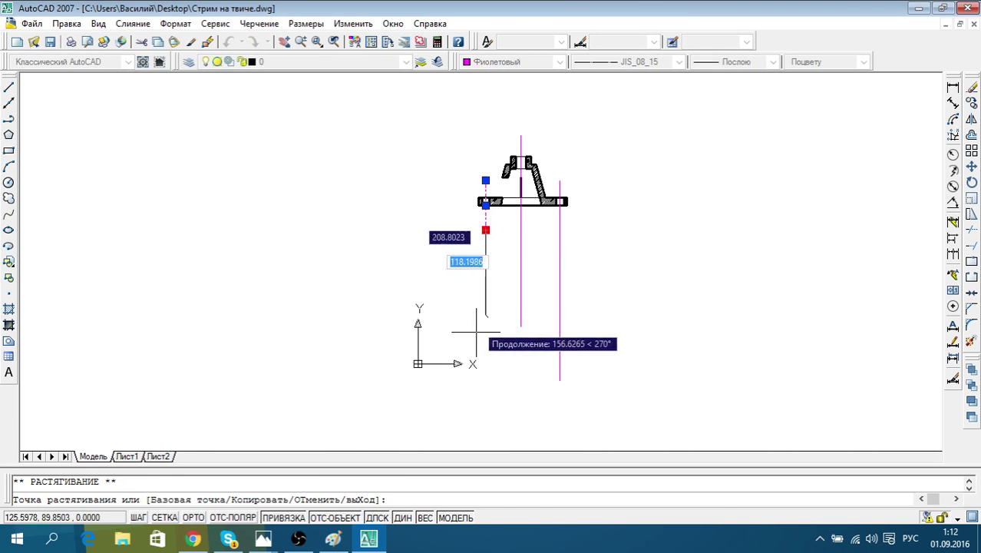
{"action": "left_click", "coordinate": [485, 376]}
{"action": "key", "text": "Escape"}
{"action": "scroll", "coordinate": [532, 279], "scroll_direction": "up", "scroll_amount": 1}
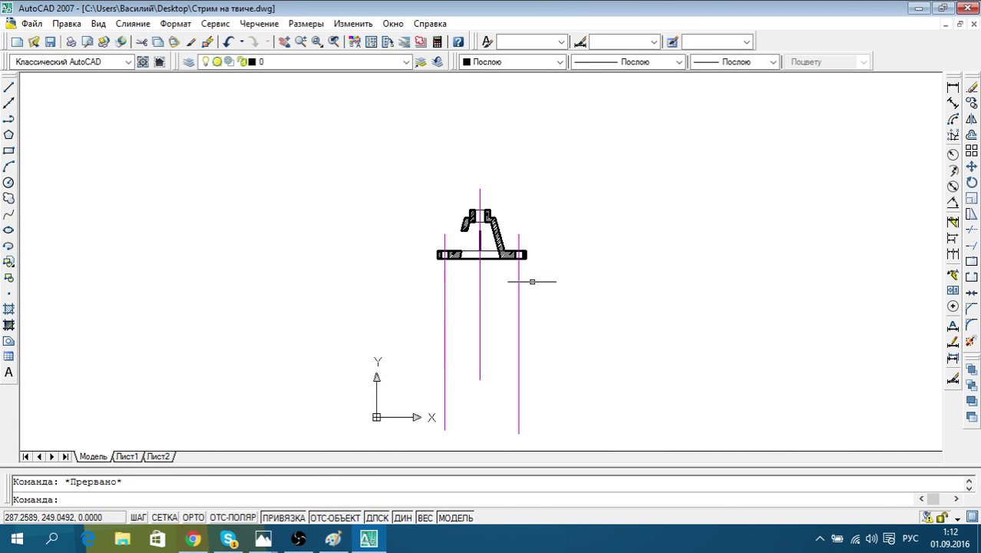
{"action": "scroll", "coordinate": [416, 278], "scroll_direction": "up", "scroll_amount": 3}
{"action": "middle_click_drag", "start_coordinate": [416, 279], "coordinate": [455, 246]}
{"action": "scroll", "coordinate": [454, 246], "scroll_direction": "down", "scroll_amount": 3}
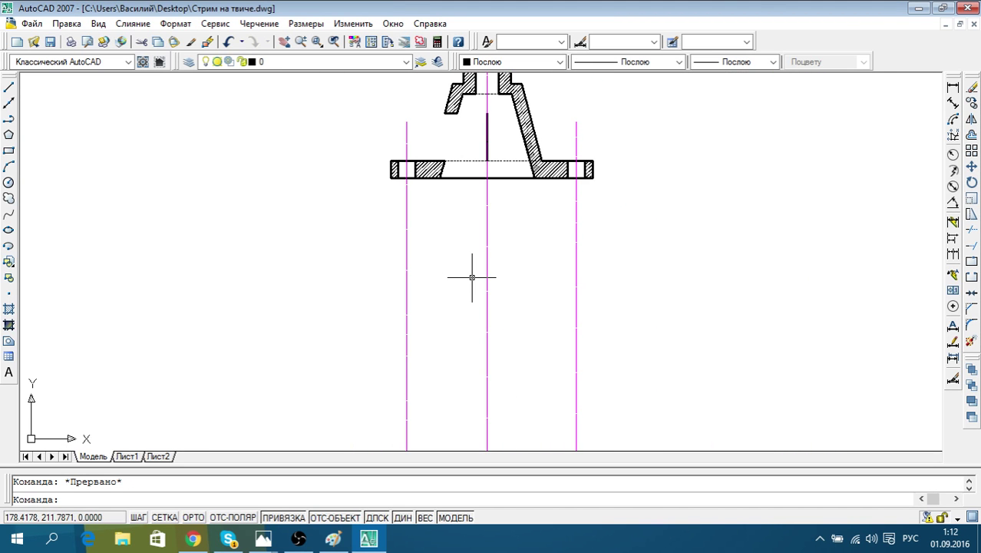
{"action": "middle_click_drag", "start_coordinate": [499, 317], "coordinate": [445, 236]}
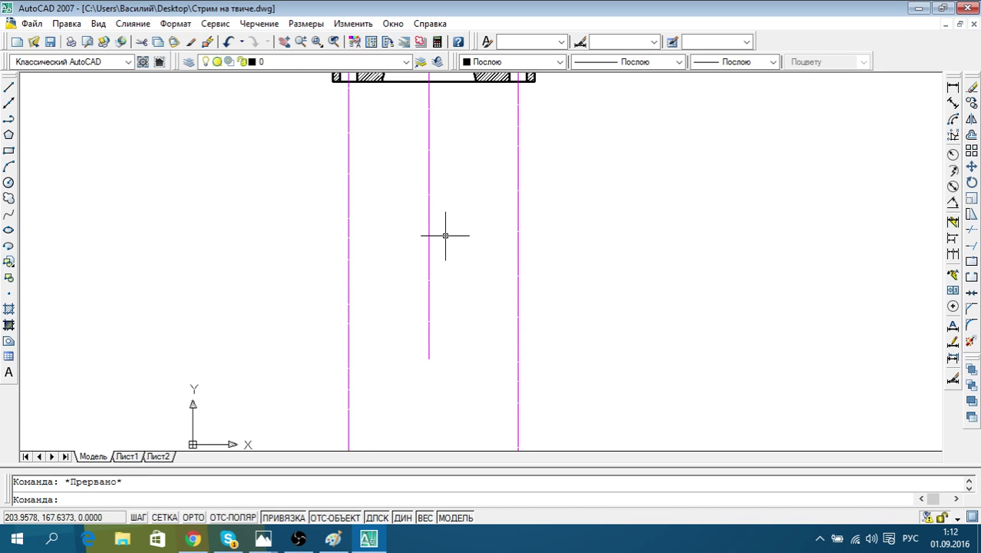
{"action": "left_click", "coordinate": [332, 538]}
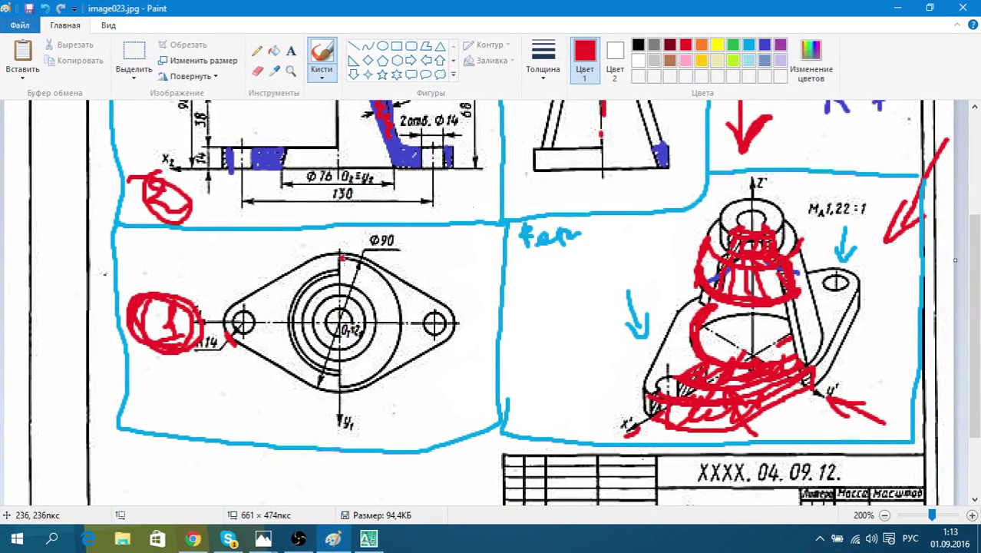
Mark the Ф90 outer circle, its centre and the scale note in red
{"action": "left_click_drag", "start_coordinate": [342, 257], "coordinate": [376, 272]}
{"action": "left_click", "coordinate": [338, 326]}
{"action": "left_click_drag", "start_coordinate": [303, 382], "coordinate": [357, 394]}
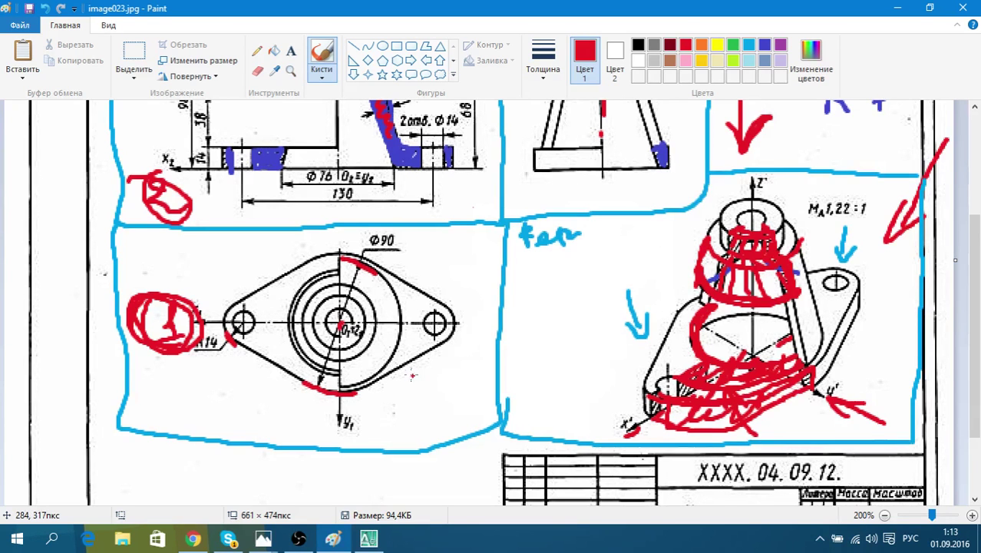
{"action": "scroll", "coordinate": [411, 375], "scroll_direction": "up", "scroll_amount": 5}
{"action": "scroll", "coordinate": [412, 376], "scroll_direction": "down", "scroll_amount": 3}
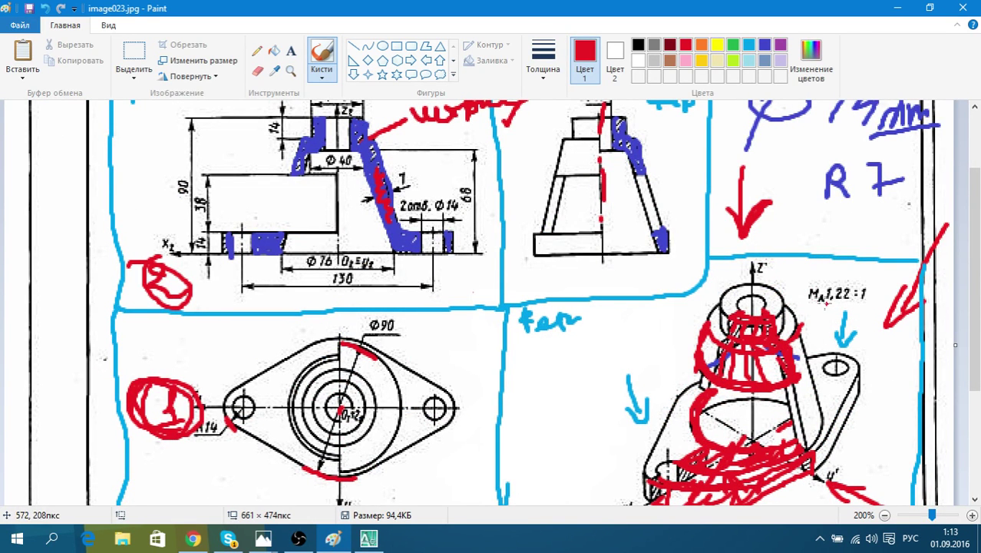
{"action": "left_click_drag", "start_coordinate": [823, 293], "coordinate": [855, 319]}
Add dark-red notes on the pictorial view and minimize Paint
{"action": "left_click", "coordinate": [670, 45]}
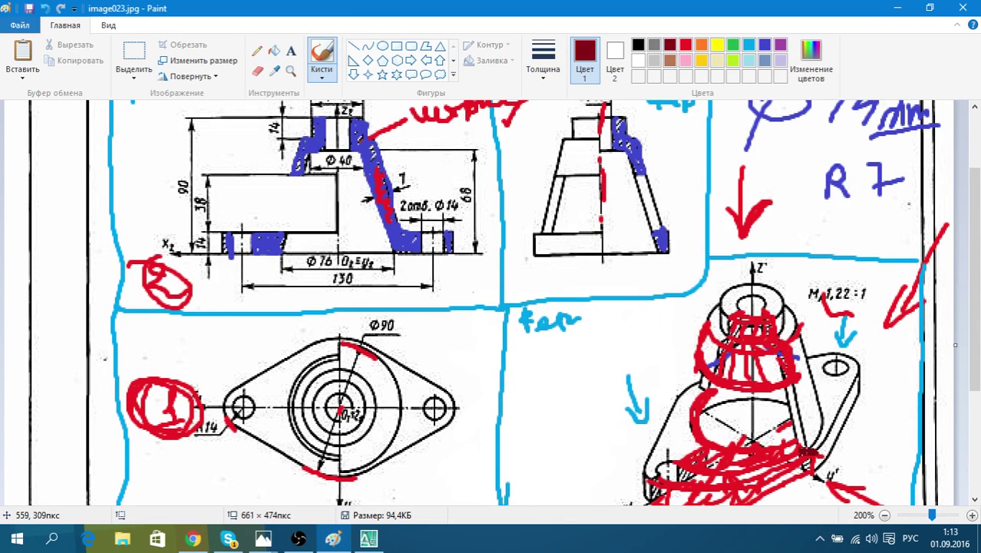
{"action": "left_click", "coordinate": [808, 445]}
{"action": "mouse_move", "coordinate": [837, 445]}
{"action": "left_mouse_down"}
{"action": "mouse_move", "coordinate": [846, 461]}
{"action": "mouse_move", "coordinate": [875, 466]}
{"action": "left_mouse_up"}
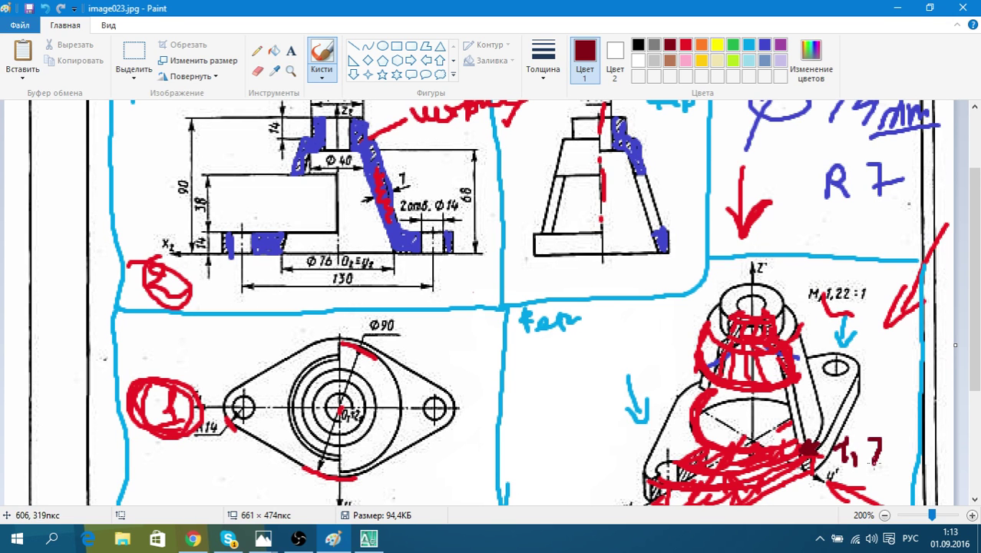
{"action": "left_click", "coordinate": [895, 8]}
{"action": "scroll", "coordinate": [507, 223], "scroll_direction": "down", "scroll_amount": 2}
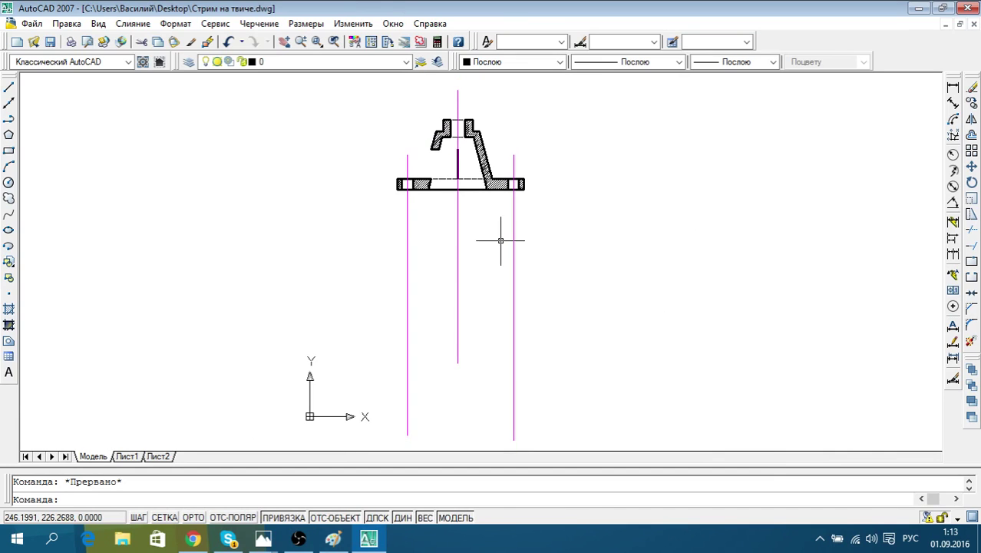
{"action": "middle_click_drag", "start_coordinate": [495, 337], "coordinate": [486, 296]}
{"action": "scroll", "coordinate": [461, 201], "scroll_direction": "up", "scroll_amount": 1}
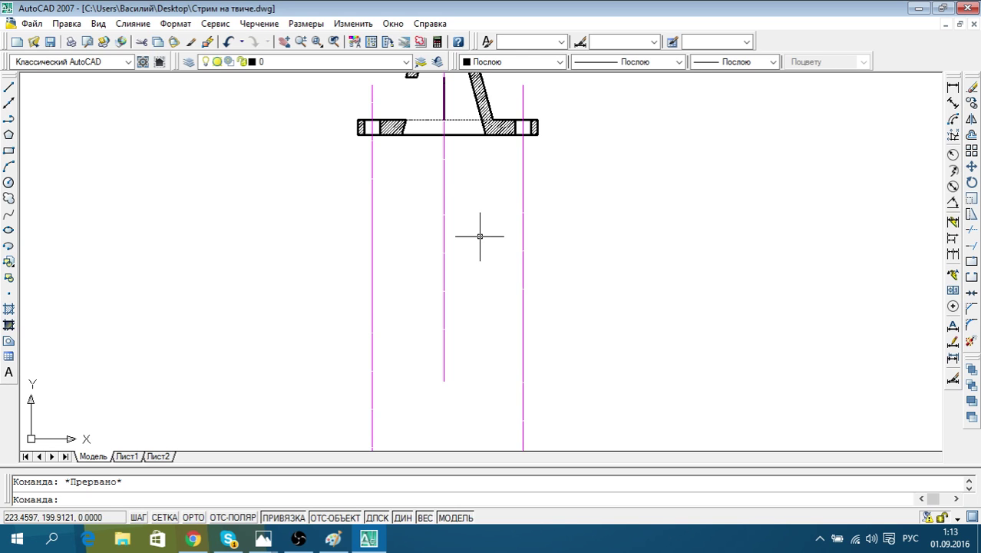
{"action": "scroll", "coordinate": [435, 266], "scroll_direction": "down", "scroll_amount": 2}
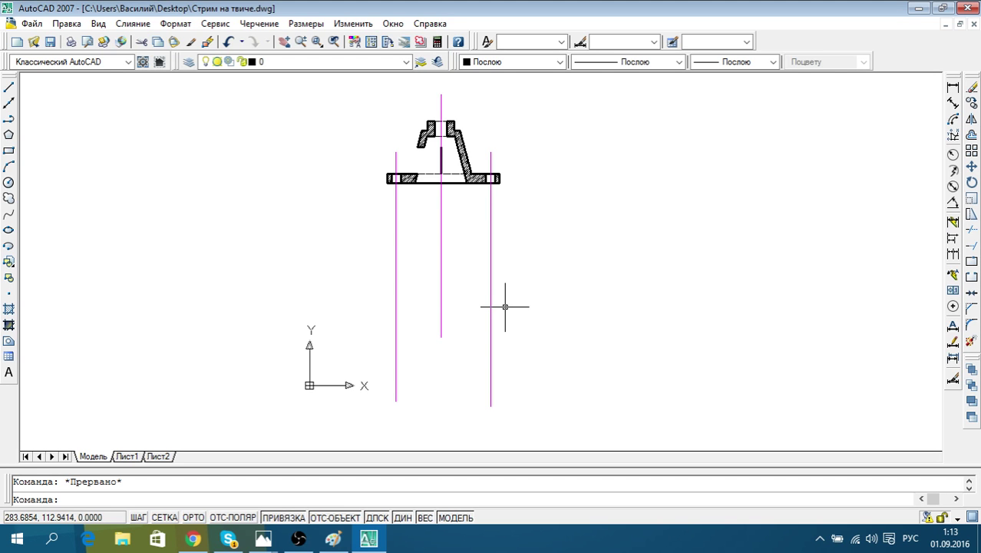
{"action": "left_click", "coordinate": [9, 87]}
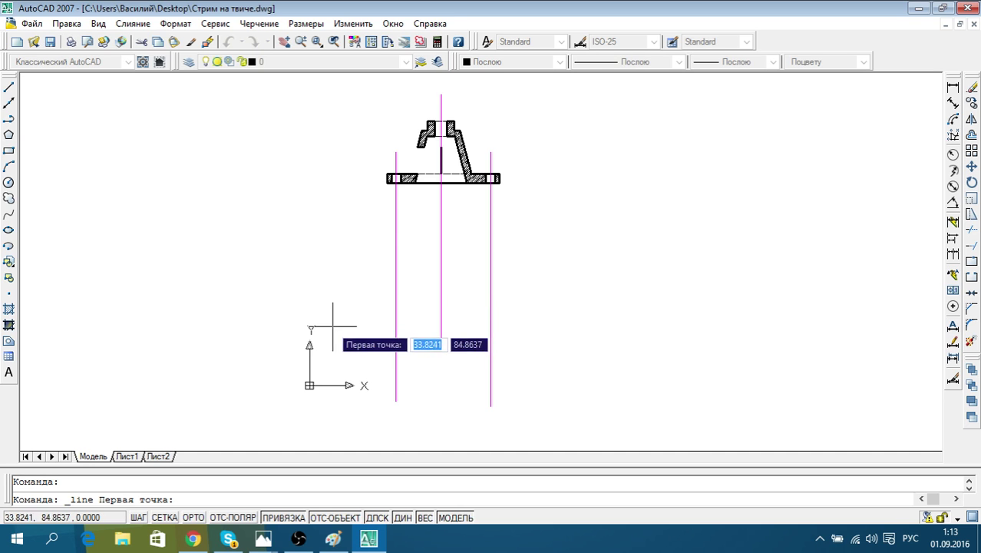
{"action": "key", "text": "Escape"}
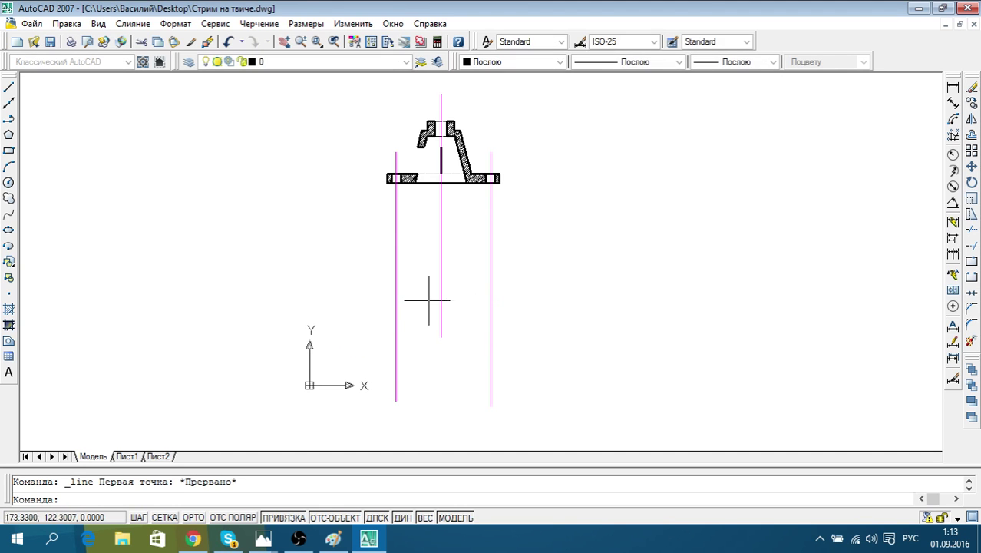
{"action": "left_click", "coordinate": [440, 267]}
{"action": "middle_click_drag", "start_coordinate": [563, 318], "coordinate": [564, 335]}
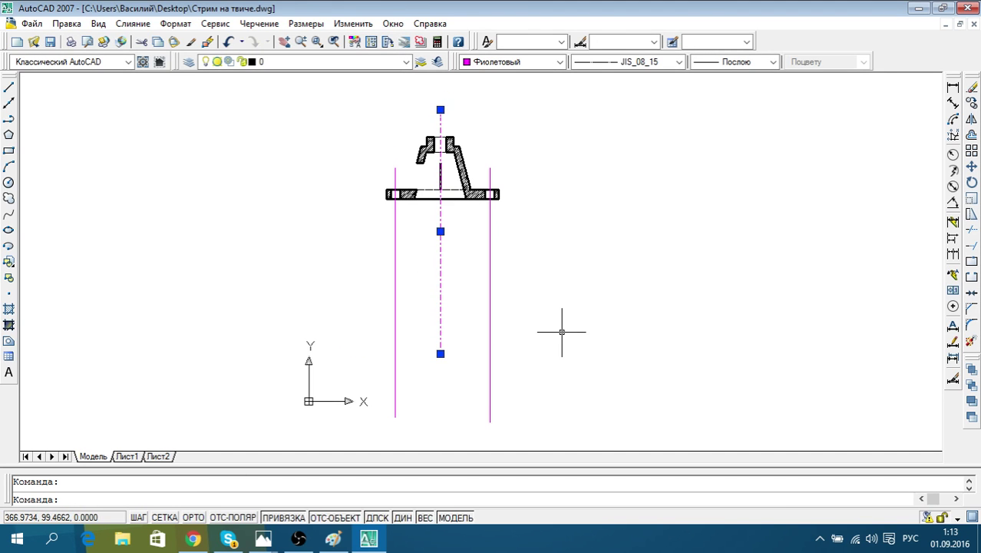
Copy the vertical centre line to the right of the section
{"action": "left_click", "coordinate": [971, 184]}
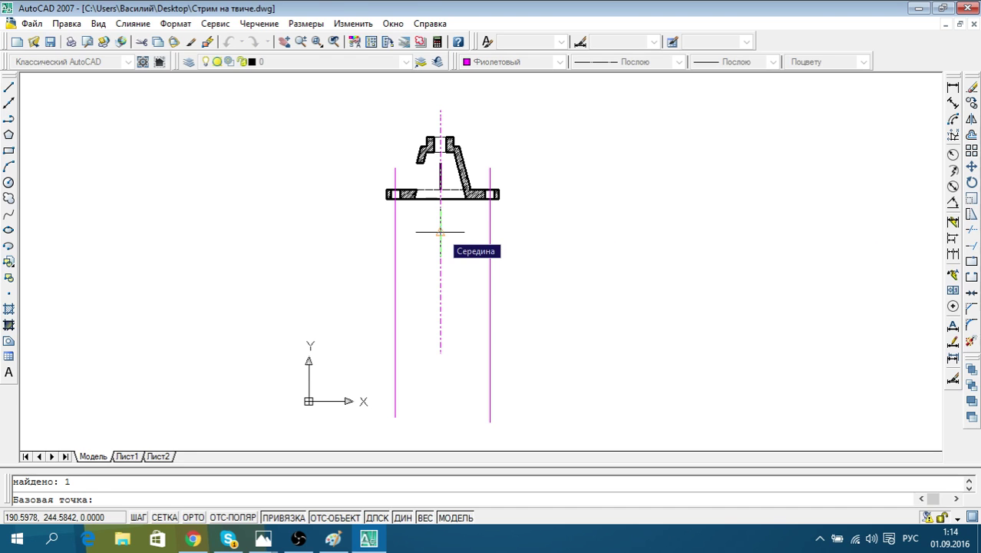
{"action": "type", "text": "e"}
{"action": "key", "text": "Escape"}
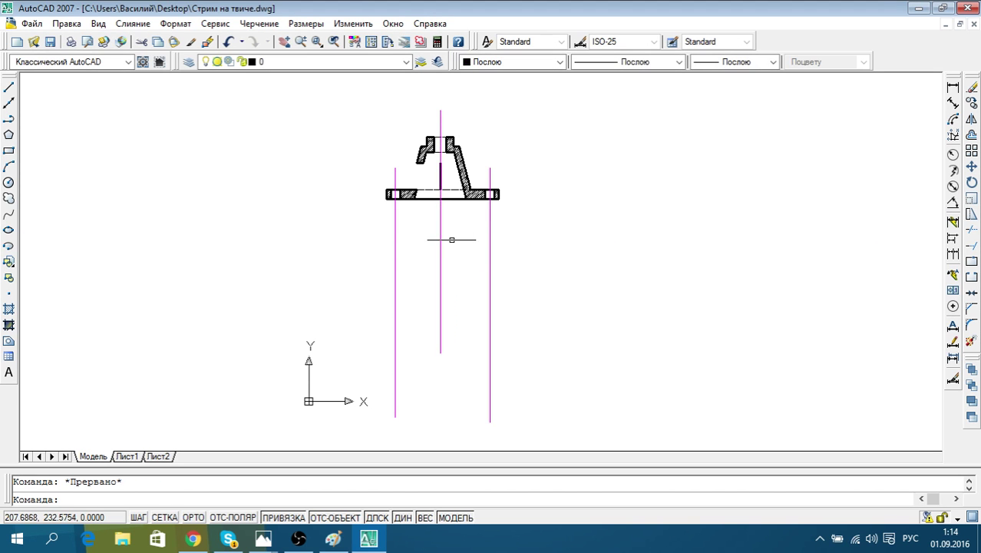
{"action": "left_click", "coordinate": [439, 236]}
{"action": "left_click", "coordinate": [972, 102]}
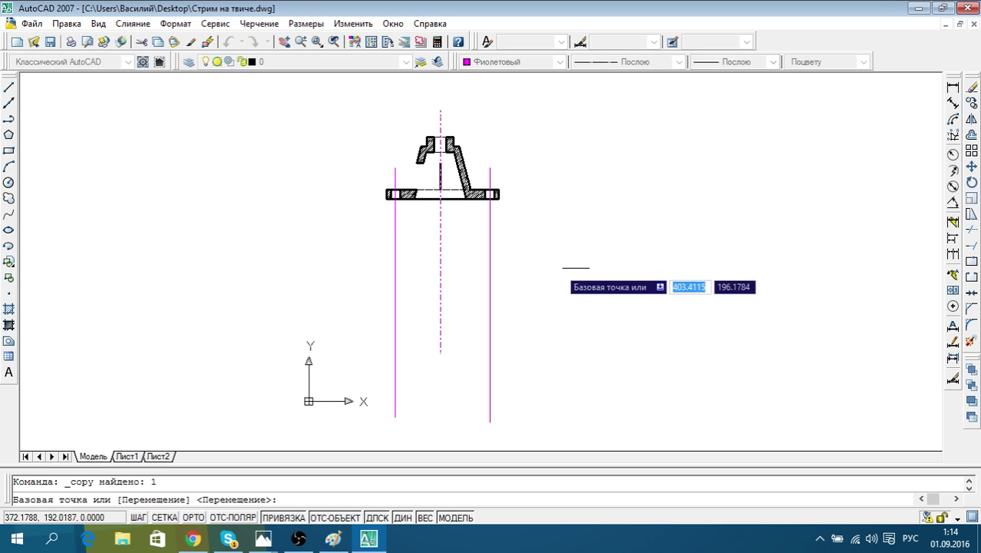
{"action": "left_click", "coordinate": [440, 231]}
{"action": "left_click", "coordinate": [693, 302]}
{"action": "key", "text": "Escape"}
Rotate the copy horizontal and move it across the vertical centre line
{"action": "left_click", "coordinate": [735, 306]}
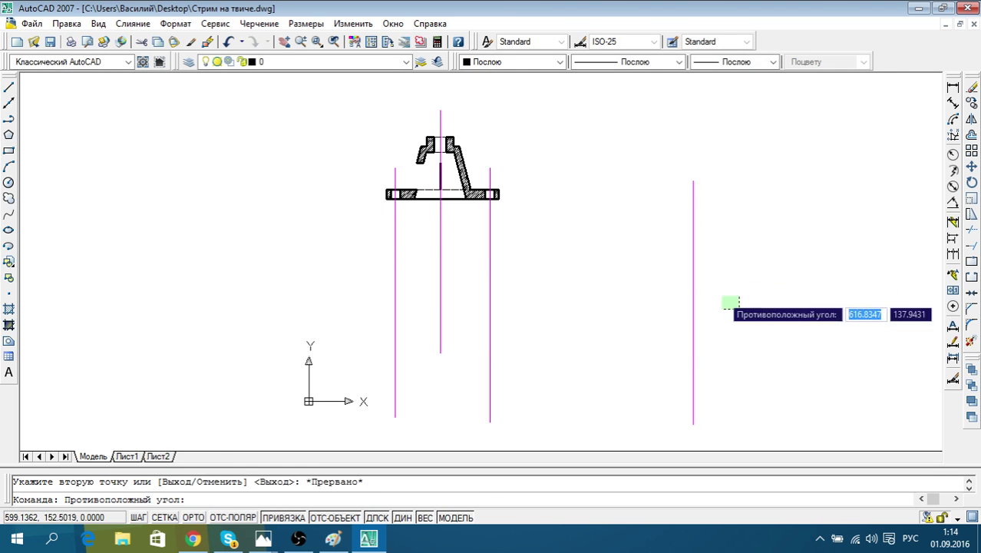
{"action": "left_click", "coordinate": [640, 240]}
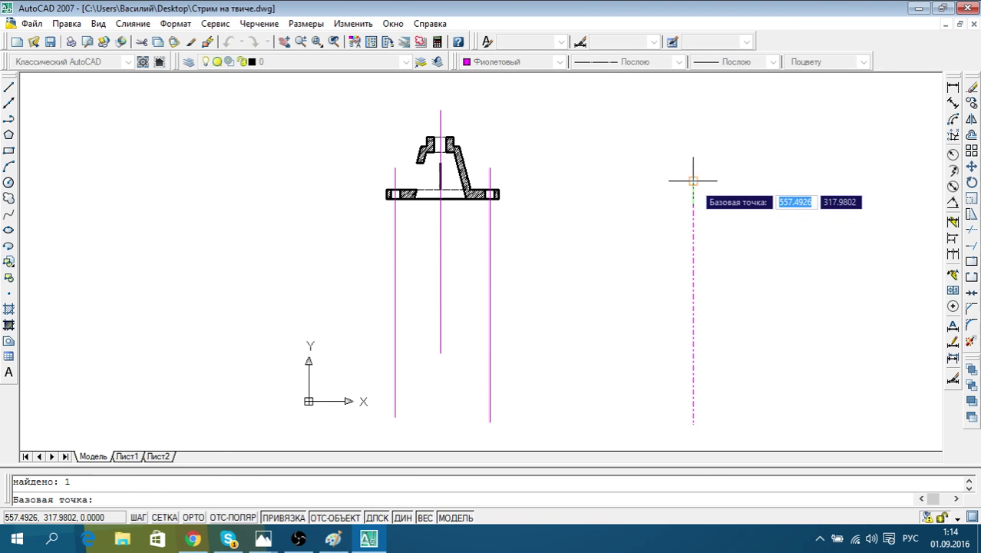
{"action": "left_click", "coordinate": [693, 182]}
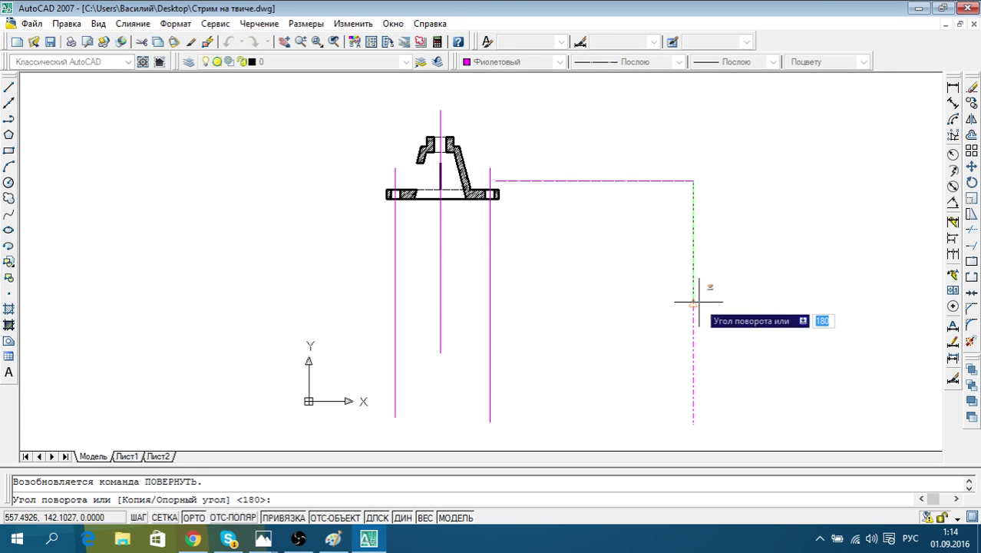
{"action": "left_click", "coordinate": [703, 411]}
{"action": "left_click", "coordinate": [614, 196]}
{"action": "left_click", "coordinate": [594, 158]}
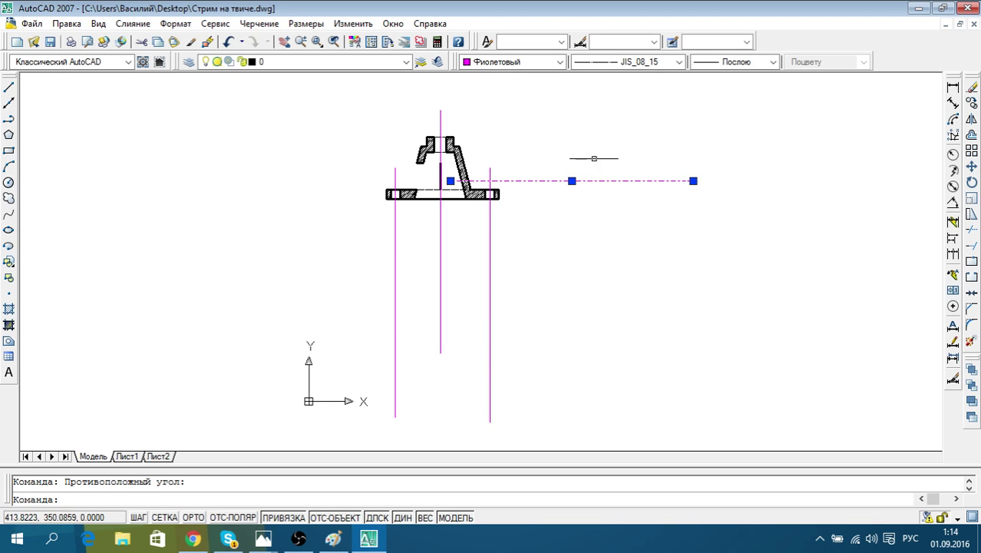
{"action": "left_click", "coordinate": [971, 166]}
{"action": "left_click", "coordinate": [571, 182]}
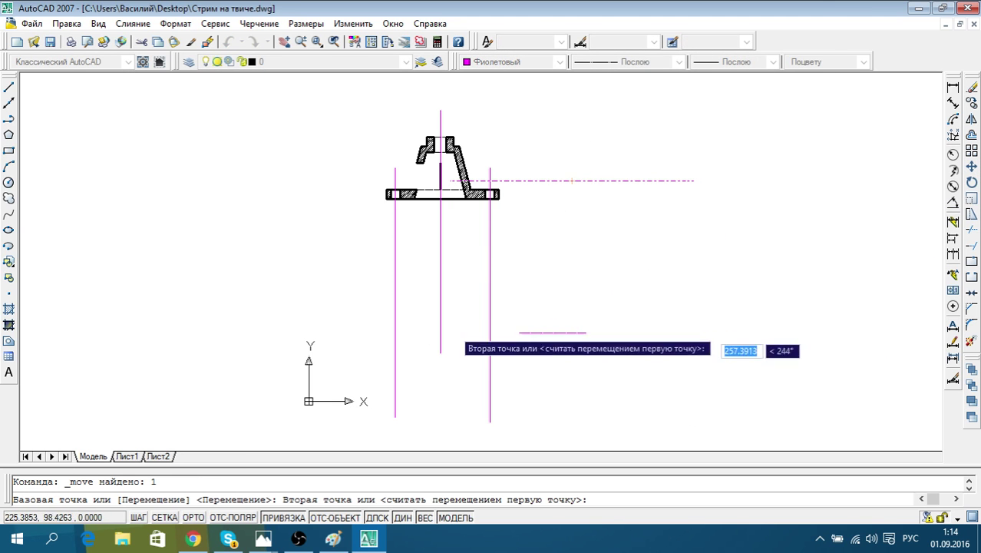
{"action": "left_click", "coordinate": [441, 291]}
Lower the horizontal centre line to the top-view axis below the section
{"action": "scroll", "coordinate": [469, 250], "scroll_direction": "up", "scroll_amount": 2}
{"action": "left_click", "coordinate": [469, 250]}
{"action": "left_click", "coordinate": [462, 227]}
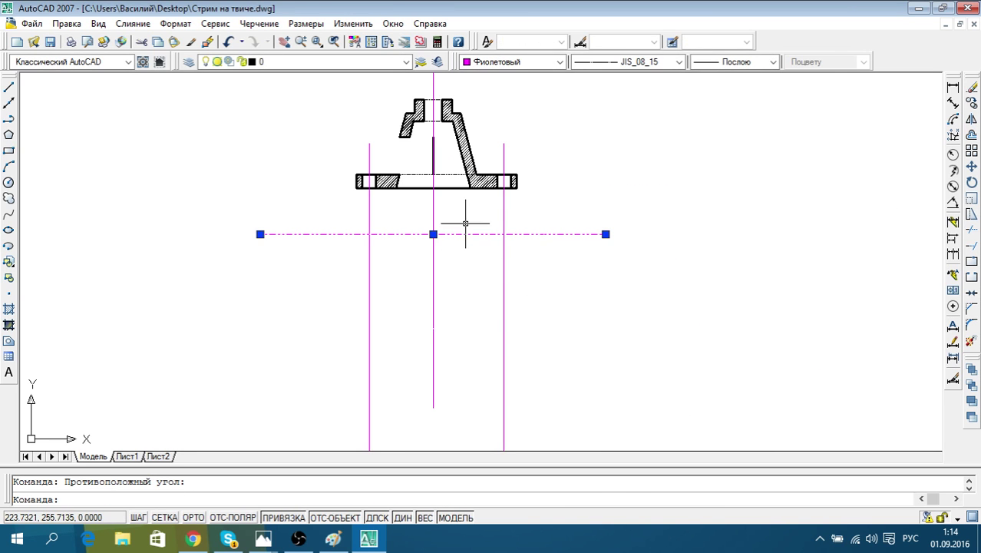
{"action": "left_click", "coordinate": [971, 166]}
{"action": "scroll", "coordinate": [423, 235], "scroll_direction": "up", "scroll_amount": 2}
{"action": "left_click", "coordinate": [442, 227]}
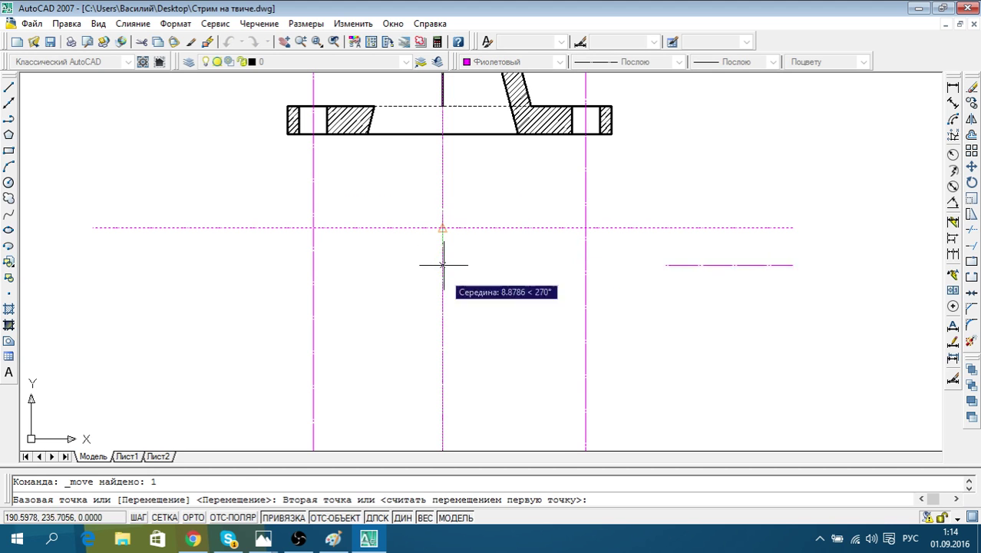
{"action": "left_click", "coordinate": [442, 357]}
{"action": "scroll", "coordinate": [592, 274], "scroll_direction": "down", "scroll_amount": 3}
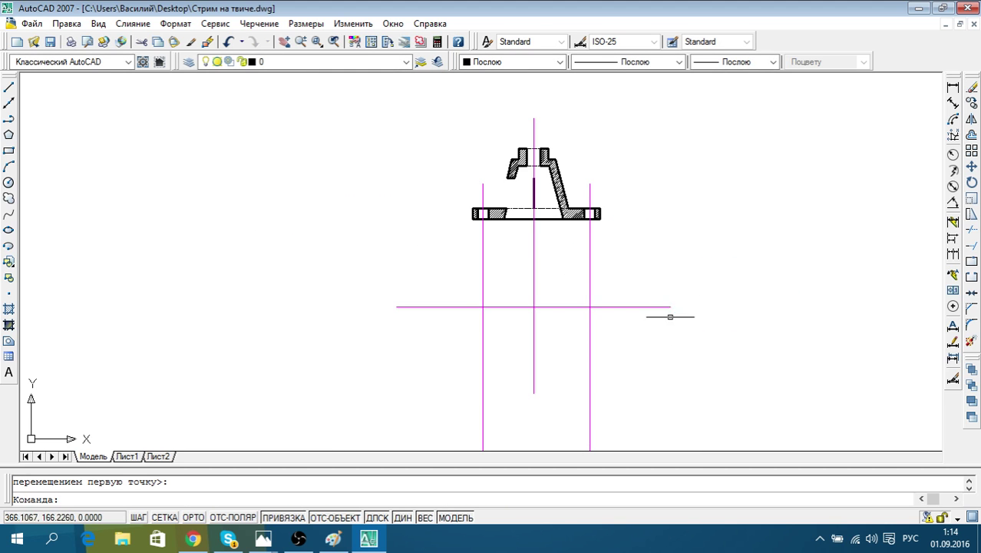
{"action": "middle_click_drag", "start_coordinate": [667, 313], "coordinate": [629, 267]}
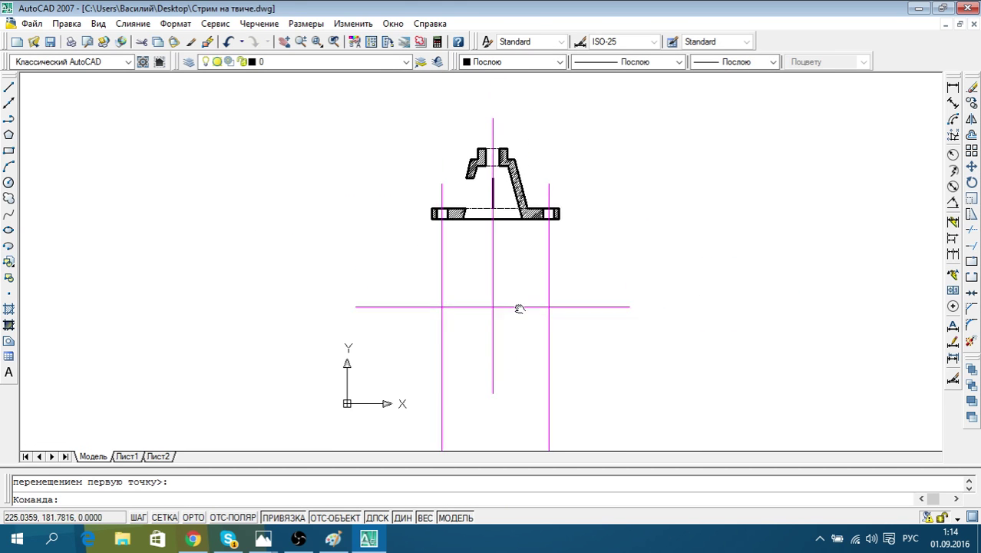
{"action": "scroll", "coordinate": [521, 307], "scroll_direction": "down", "scroll_amount": 1}
{"action": "scroll", "coordinate": [521, 316], "scroll_direction": "up", "scroll_amount": 4}
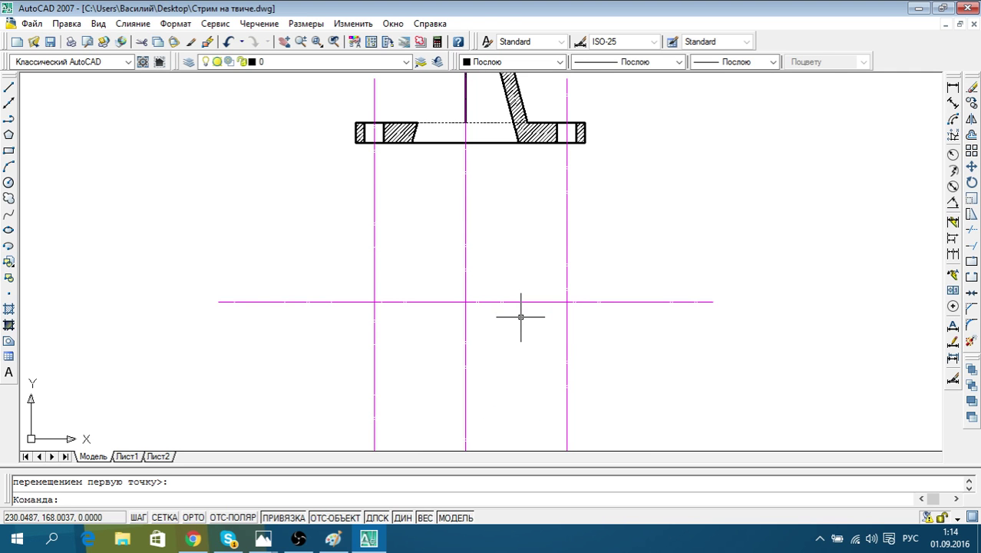
{"action": "left_click", "coordinate": [196, 540]}
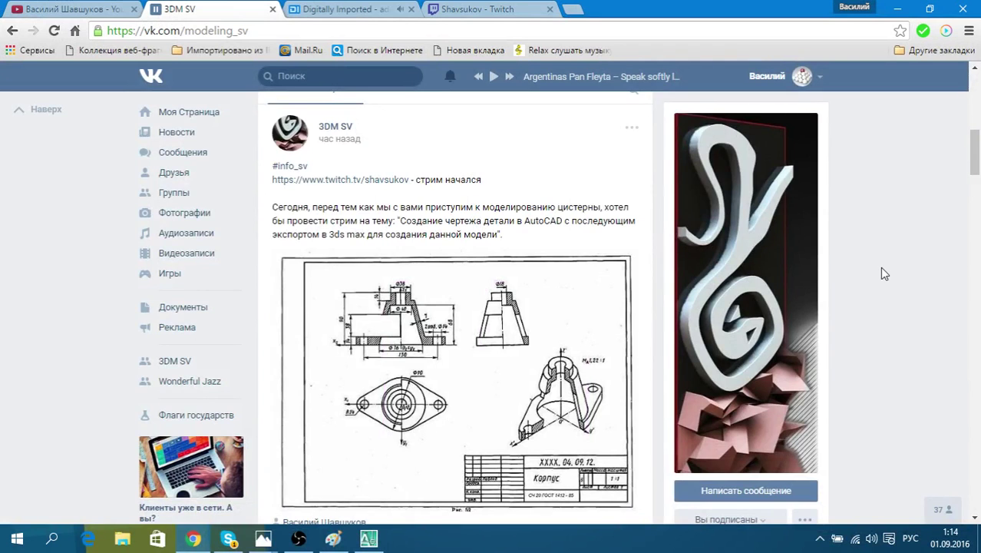
Reload the VK 3DM SV community page and scroll through its feed
{"action": "scroll", "coordinate": [881, 271], "scroll_direction": "down", "scroll_amount": 2}
{"action": "scroll", "coordinate": [880, 269], "scroll_direction": "down", "scroll_amount": 1}
{"action": "scroll", "coordinate": [879, 269], "scroll_direction": "up", "scroll_amount": 2}
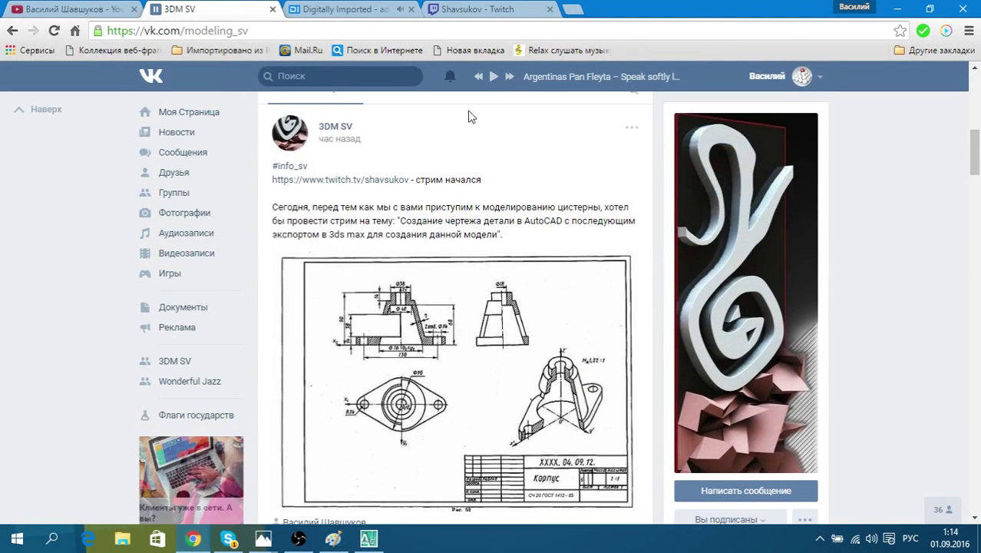
{"action": "left_click", "coordinate": [395, 29]}
{"action": "key", "text": "Return"}
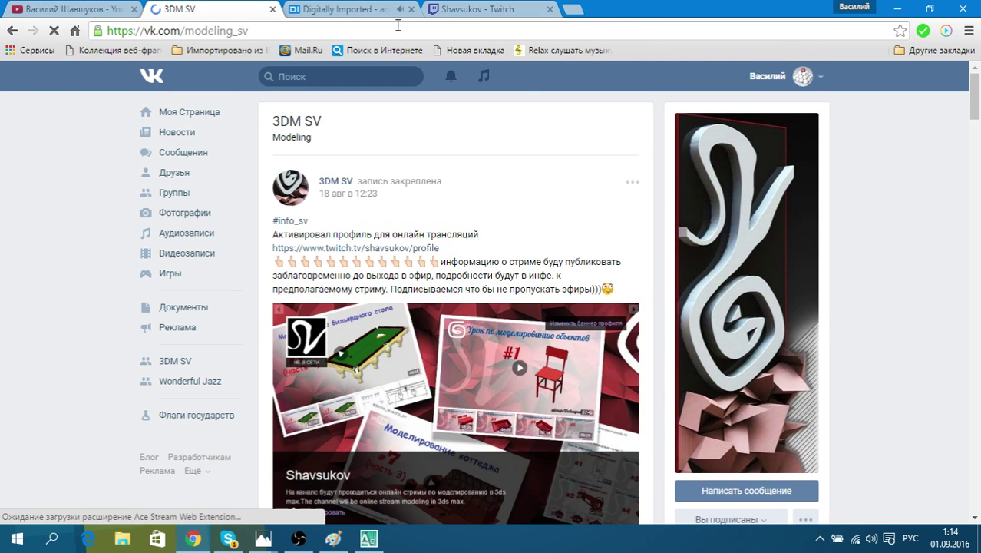
{"action": "scroll", "coordinate": [872, 235], "scroll_direction": "down", "scroll_amount": 4}
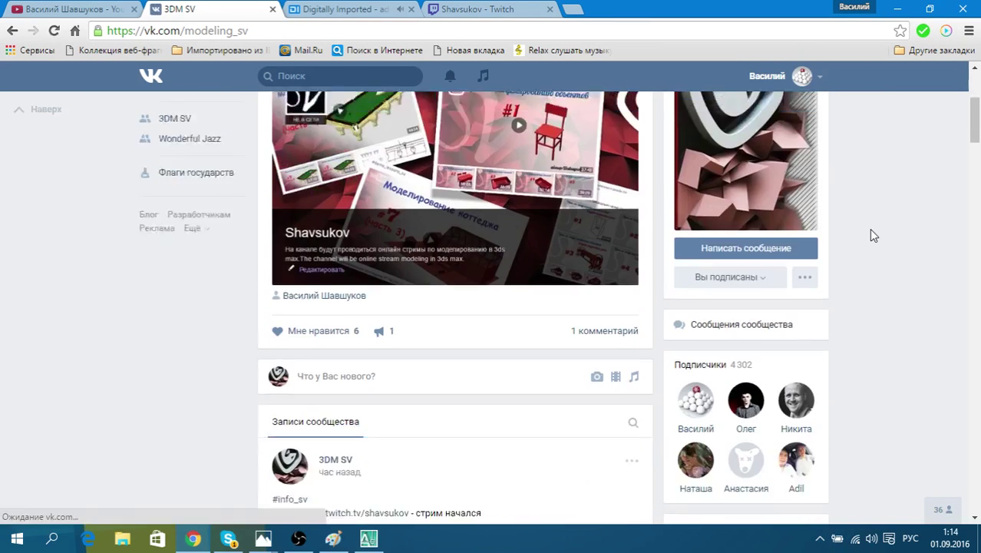
{"action": "scroll", "coordinate": [871, 230], "scroll_direction": "down", "scroll_amount": 2}
{"action": "scroll", "coordinate": [872, 229], "scroll_direction": "down", "scroll_amount": 2}
{"action": "scroll", "coordinate": [871, 229], "scroll_direction": "down", "scroll_amount": 1}
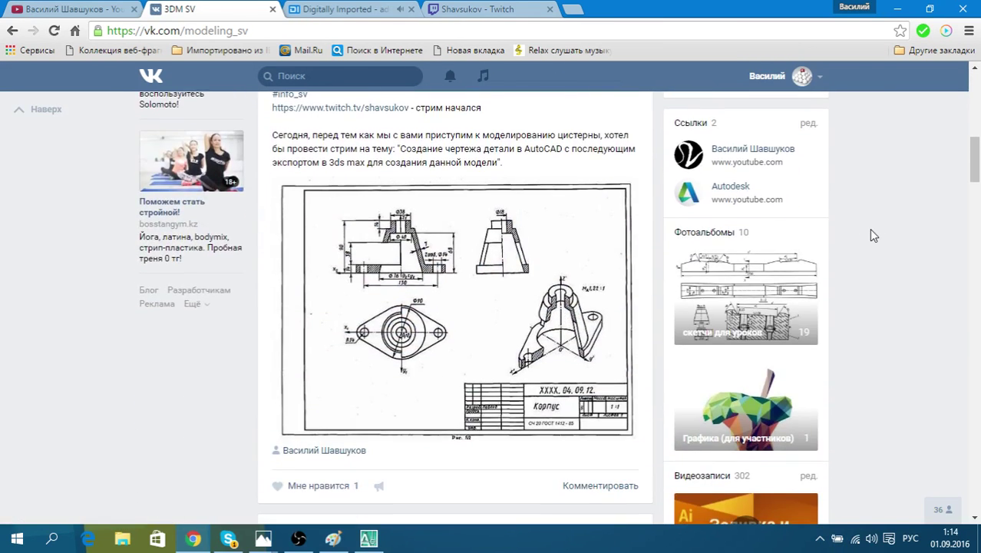
{"action": "scroll", "coordinate": [871, 235], "scroll_direction": "down", "scroll_amount": 1}
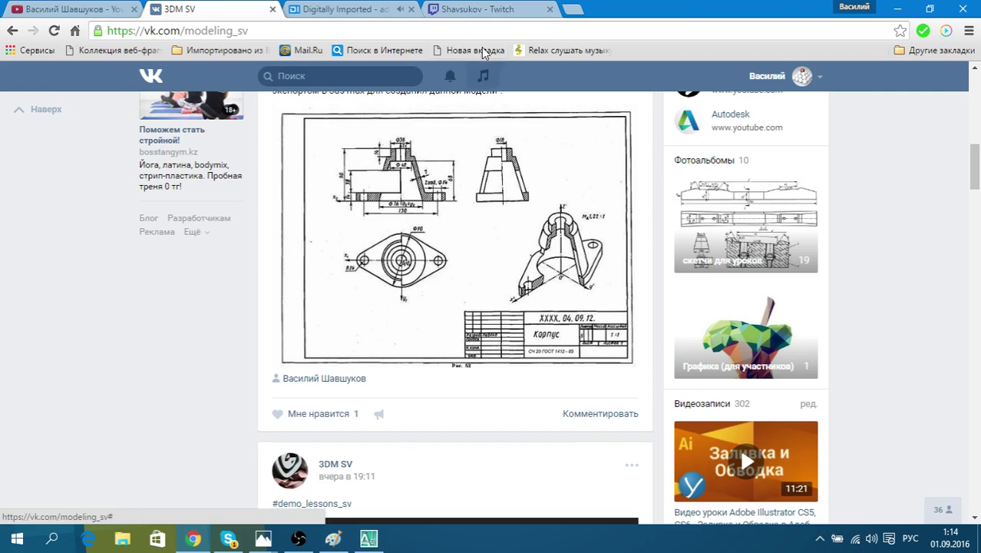
Glance at the Twitch broadcast, then return to VK and scroll up to the stream announcement post
{"action": "left_click", "coordinate": [482, 9]}
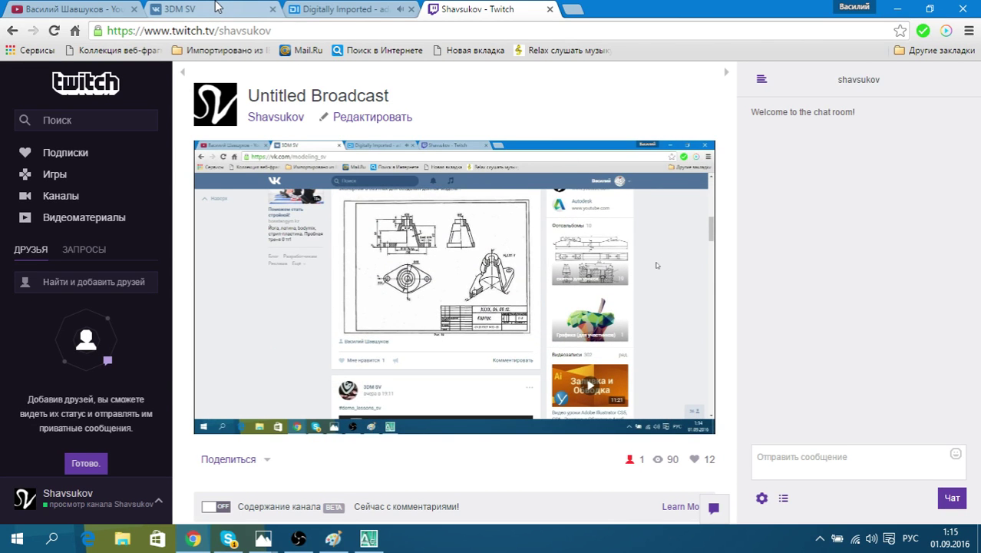
{"action": "left_click", "coordinate": [216, 8]}
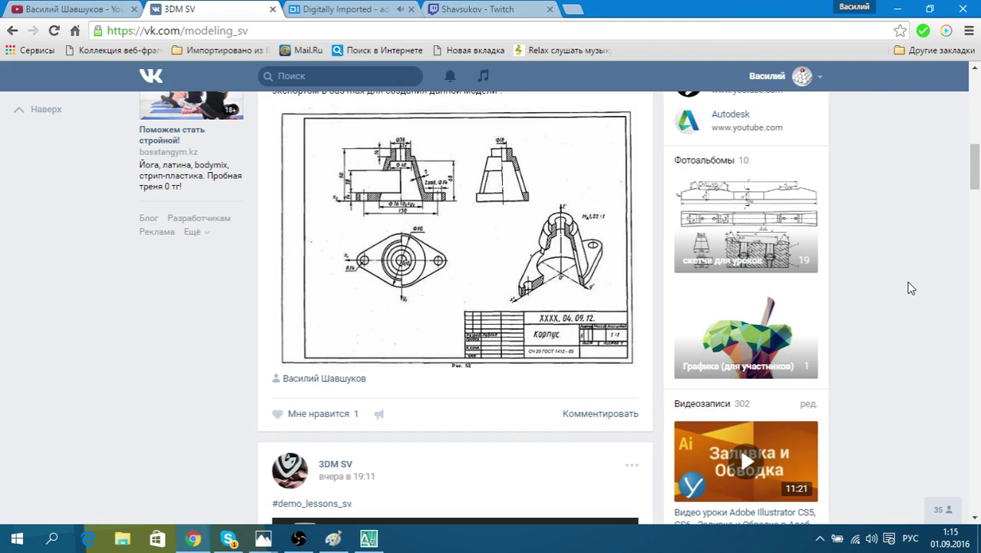
{"action": "scroll", "coordinate": [910, 287], "scroll_direction": "up", "scroll_amount": 1}
{"action": "scroll", "coordinate": [904, 213], "scroll_direction": "up", "scroll_amount": 1}
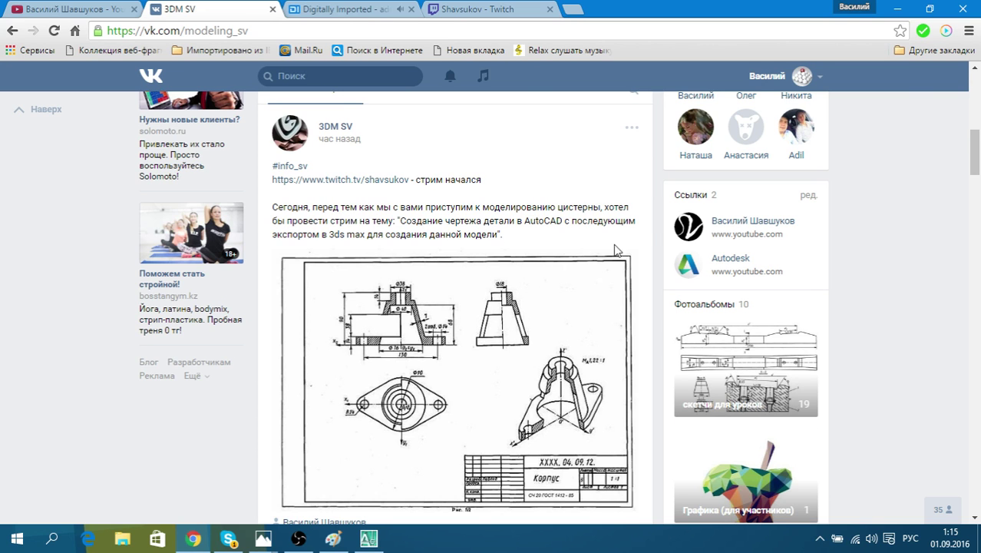
{"action": "scroll", "coordinate": [921, 309], "scroll_direction": "up", "scroll_amount": 3}
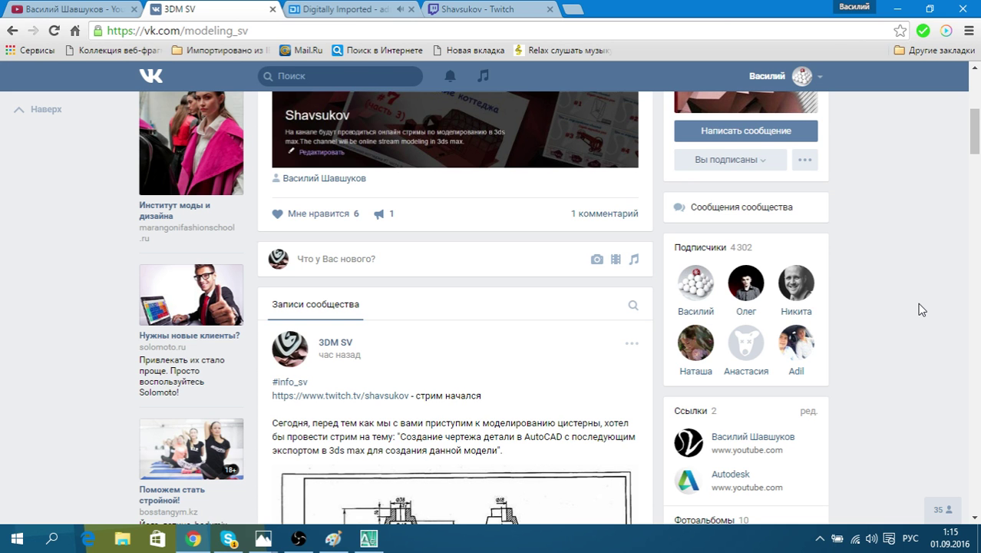
Read the VK feed down to the Hinge post, then minimize Chrome to reveal the AutoCAD drawing
{"action": "scroll", "coordinate": [921, 309], "scroll_direction": "down", "scroll_amount": 3}
{"action": "scroll", "coordinate": [922, 309], "scroll_direction": "down", "scroll_amount": 2}
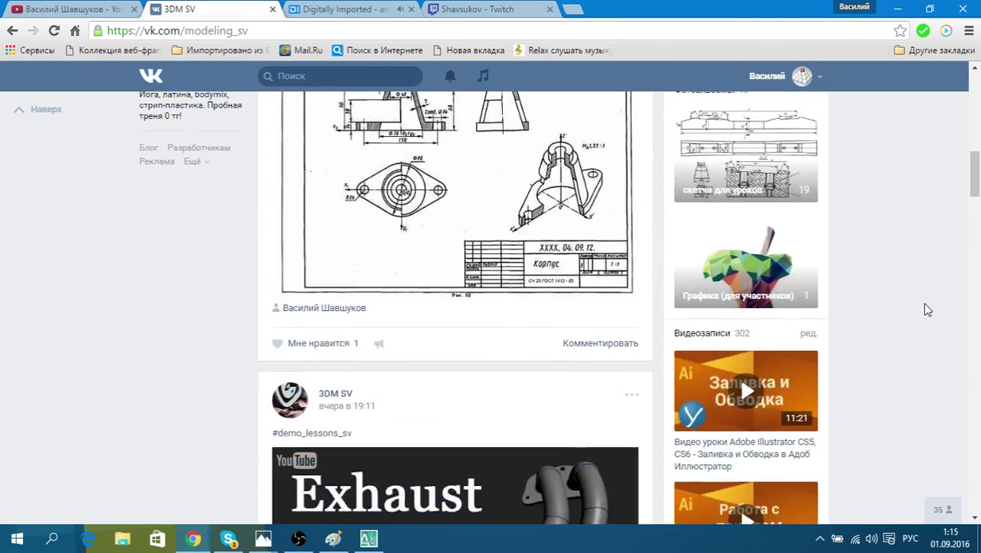
{"action": "scroll", "coordinate": [925, 310], "scroll_direction": "down", "scroll_amount": 1}
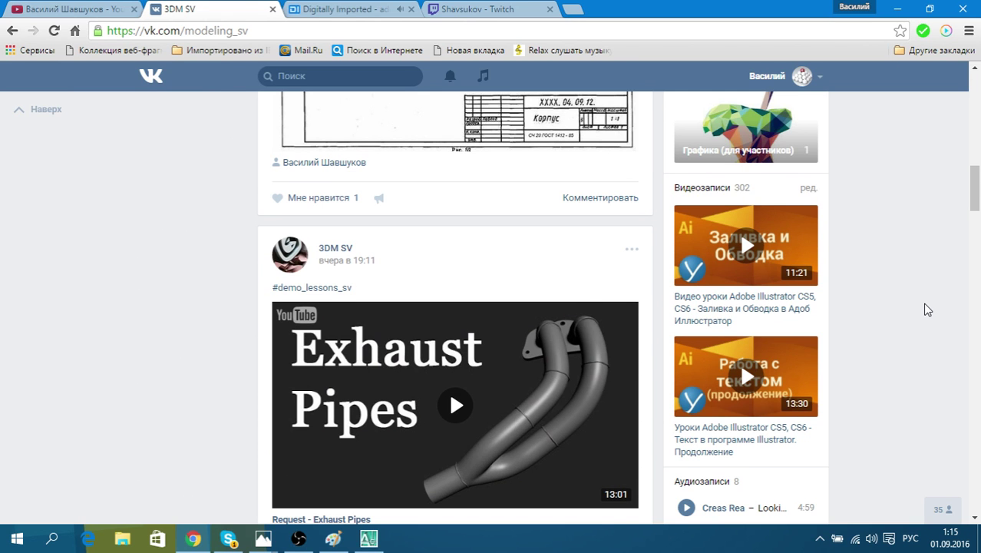
{"action": "scroll", "coordinate": [925, 309], "scroll_direction": "up", "scroll_amount": 2}
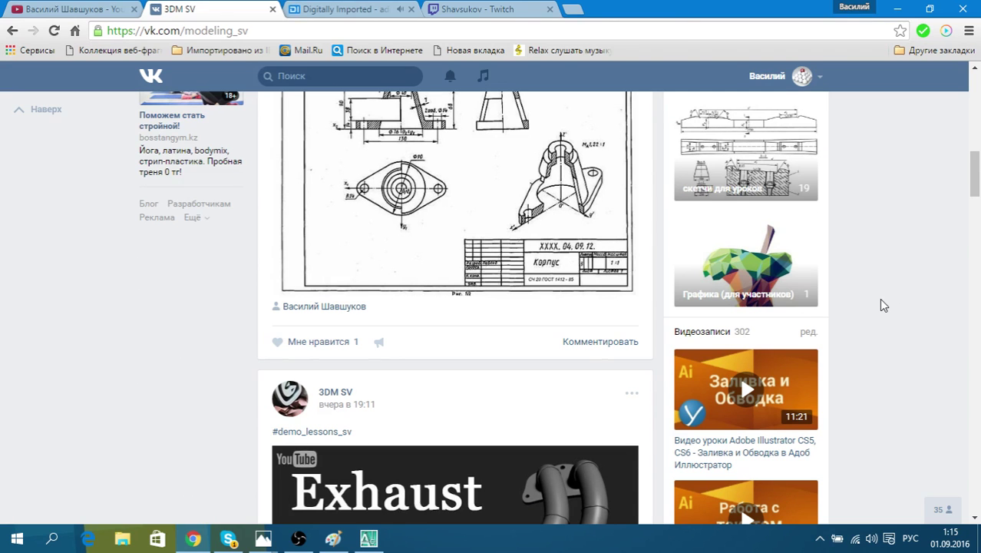
{"action": "scroll", "coordinate": [880, 300], "scroll_direction": "down", "scroll_amount": 2}
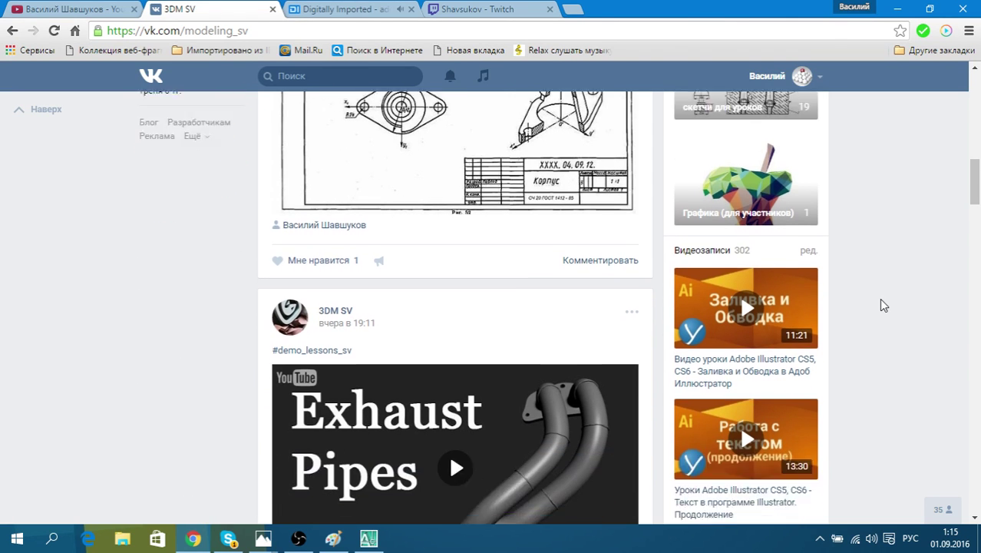
{"action": "scroll", "coordinate": [880, 300], "scroll_direction": "down", "scroll_amount": 1}
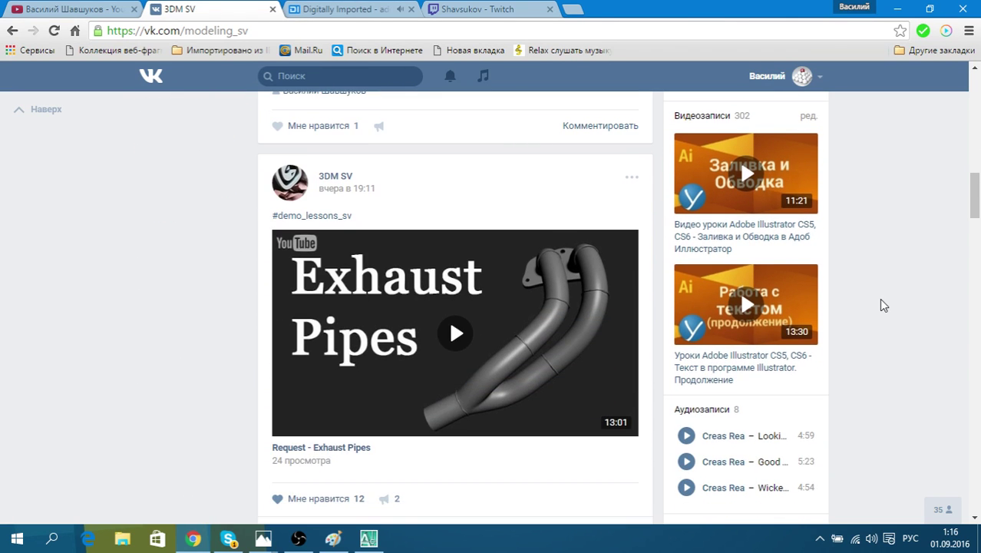
{"action": "scroll", "coordinate": [880, 300], "scroll_direction": "down", "scroll_amount": 1}
{"action": "scroll", "coordinate": [880, 300], "scroll_direction": "down", "scroll_amount": 2}
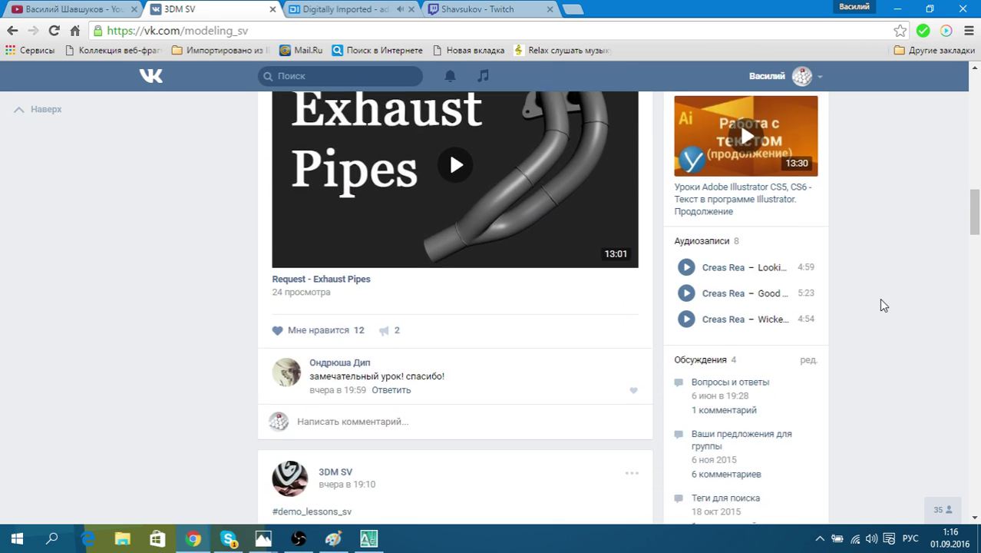
{"action": "scroll", "coordinate": [880, 300], "scroll_direction": "down", "scroll_amount": 2}
{"action": "scroll", "coordinate": [880, 300], "scroll_direction": "down", "scroll_amount": 2}
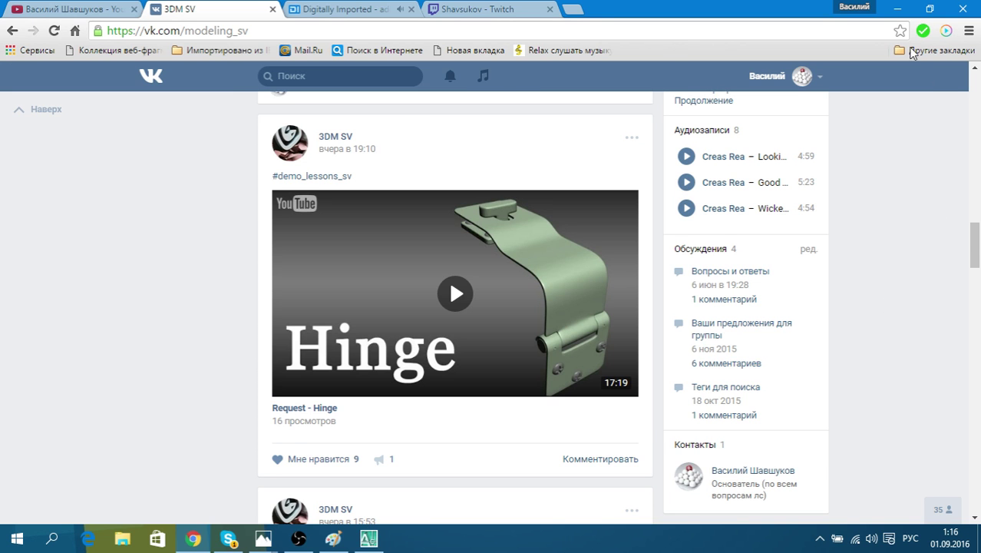
{"action": "left_click", "coordinate": [896, 8]}
Scroll the view back up, returning toward the hatched housing section in AutoCAD
{"action": "scroll", "coordinate": [636, 270], "scroll_direction": "down", "scroll_amount": 2}
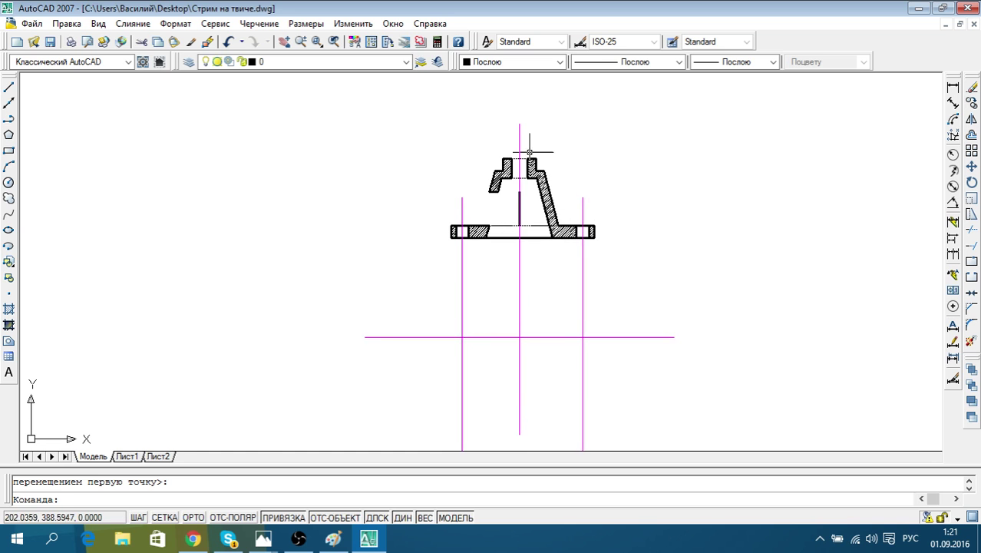
{"action": "scroll", "coordinate": [522, 157], "scroll_direction": "up", "scroll_amount": 2}
{"action": "scroll", "coordinate": [502, 138], "scroll_direction": "up", "scroll_amount": 1}
{"action": "scroll", "coordinate": [707, 208], "scroll_direction": "up", "scroll_amount": 1}
{"action": "scroll", "coordinate": [534, 393], "scroll_direction": "up", "scroll_amount": 1}
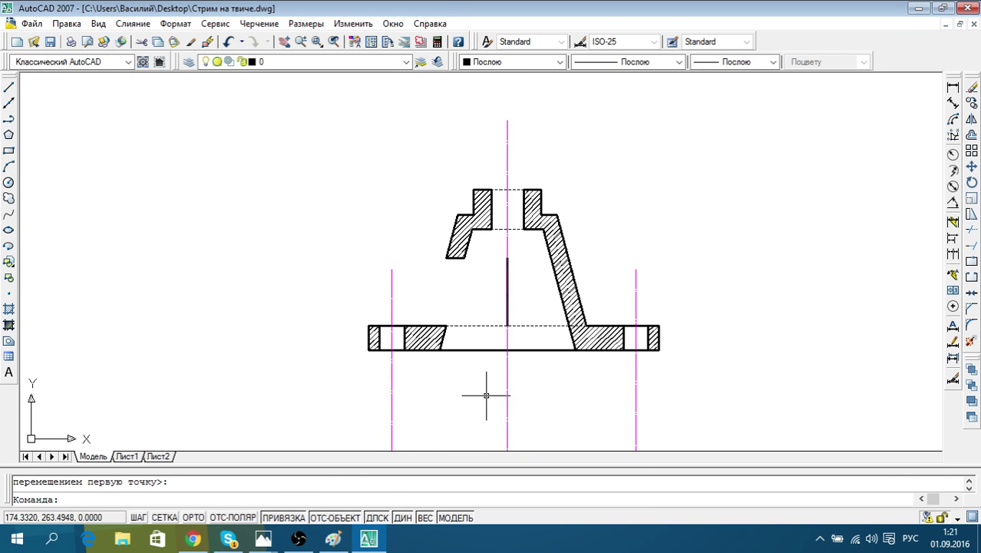
Bring Chrome forward and check the live Twitch stream before returning to the 3DM SV tab
{"action": "left_click", "coordinate": [196, 539]}
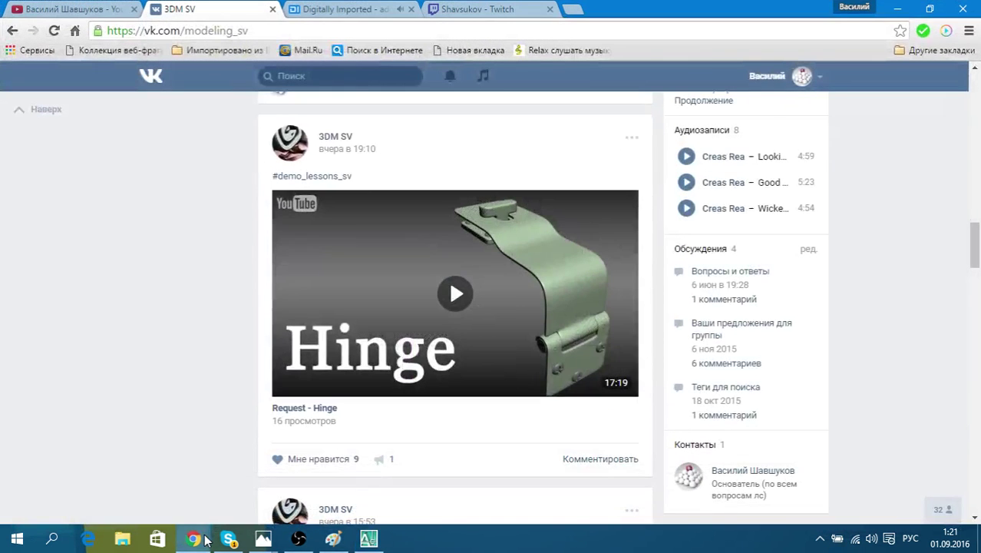
{"action": "left_click", "coordinate": [495, 8]}
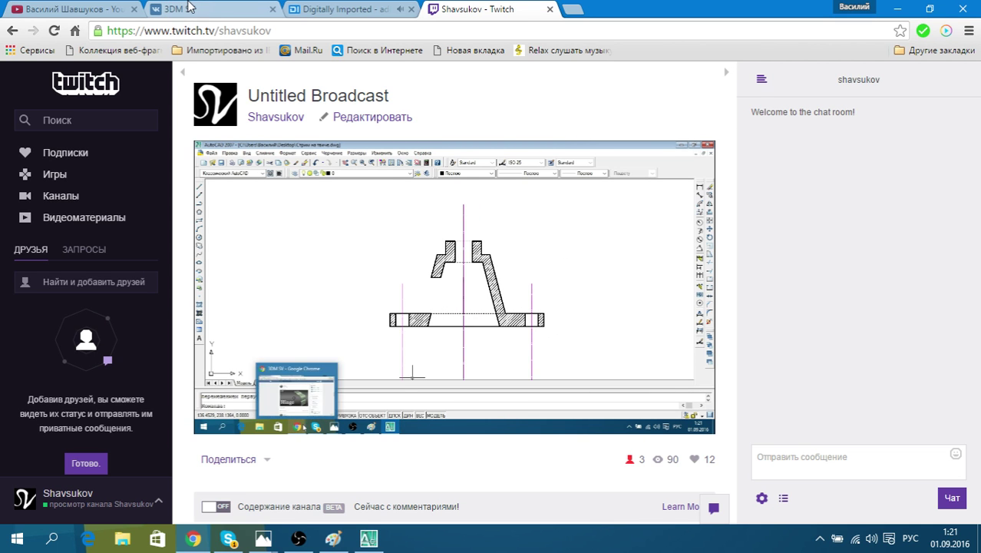
{"action": "left_click", "coordinate": [188, 8]}
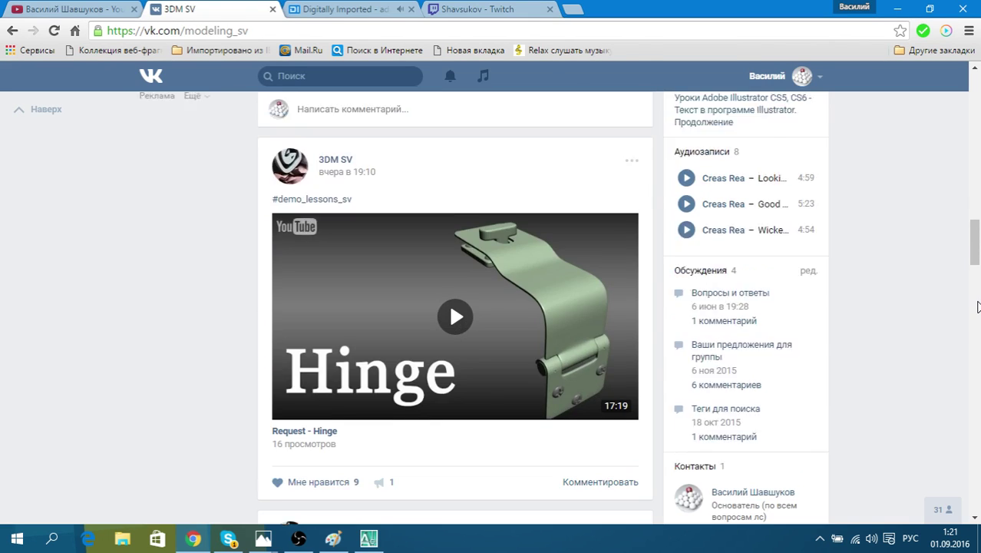
Scroll up to the post with the reference housing drawing, then minimize Chrome
{"action": "scroll", "coordinate": [979, 307], "scroll_direction": "up", "scroll_amount": 4}
{"action": "scroll", "coordinate": [979, 307], "scroll_direction": "up", "scroll_amount": 3}
{"action": "scroll", "coordinate": [978, 307], "scroll_direction": "up", "scroll_amount": 3}
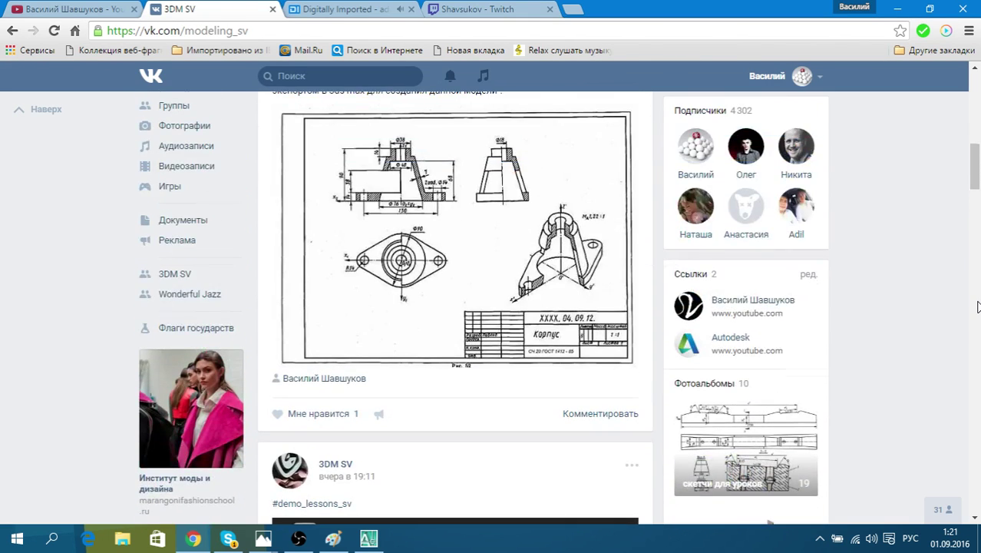
{"action": "scroll", "coordinate": [978, 307], "scroll_direction": "up", "scroll_amount": 4}
{"action": "left_click", "coordinate": [897, 9]}
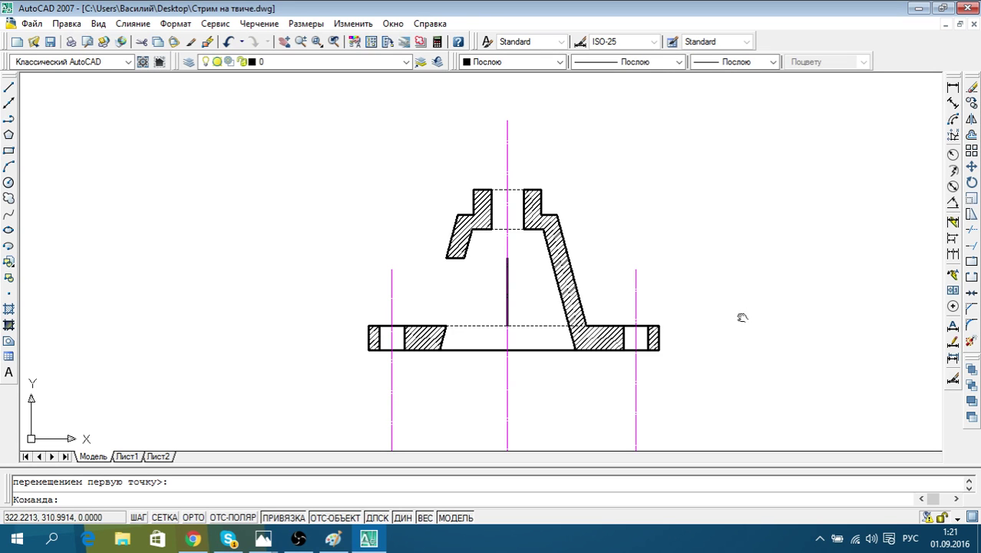
Pan the AutoCAD drawing slightly up-left, then bring Chrome back to watch the Twitch stream
{"action": "middle_click_drag", "start_coordinate": [739, 315], "coordinate": [718, 273]}
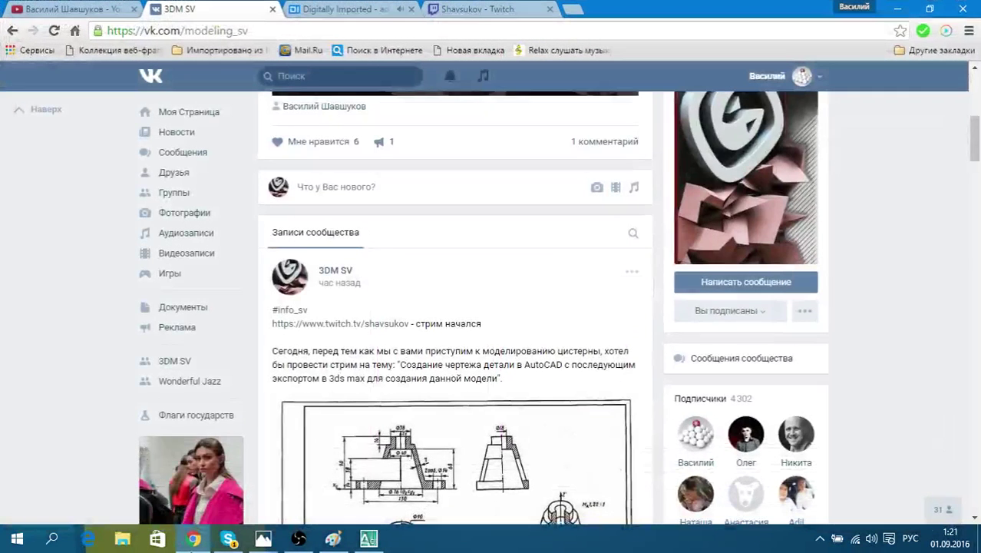
{"action": "left_click", "coordinate": [194, 538]}
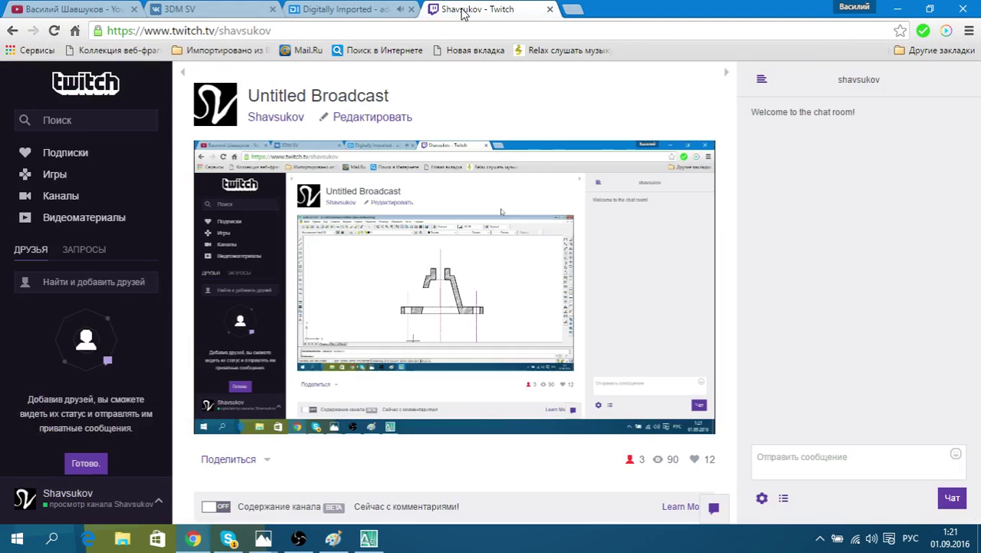
{"action": "left_click", "coordinate": [463, 11]}
{"action": "left_click", "coordinate": [910, 7]}
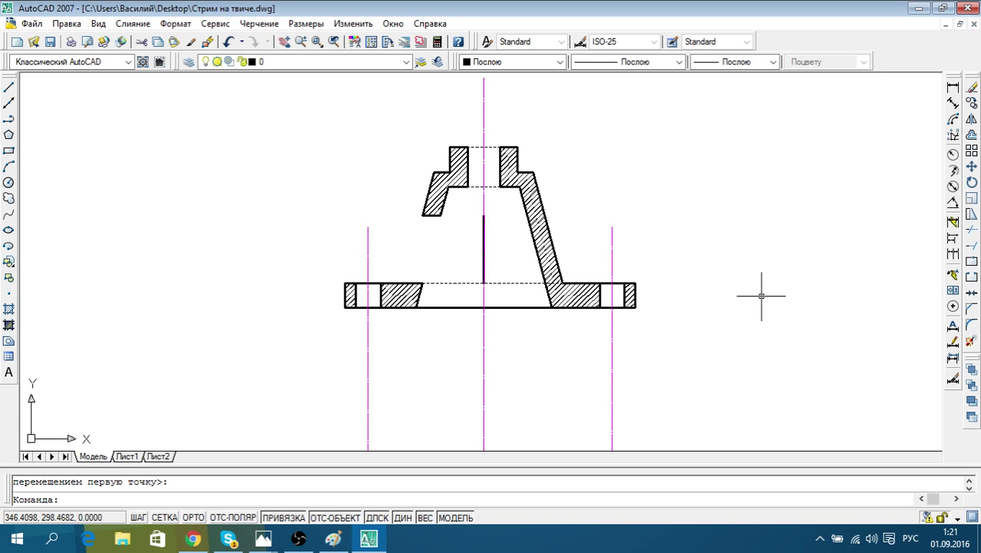
{"action": "key", "text": "Escape"}
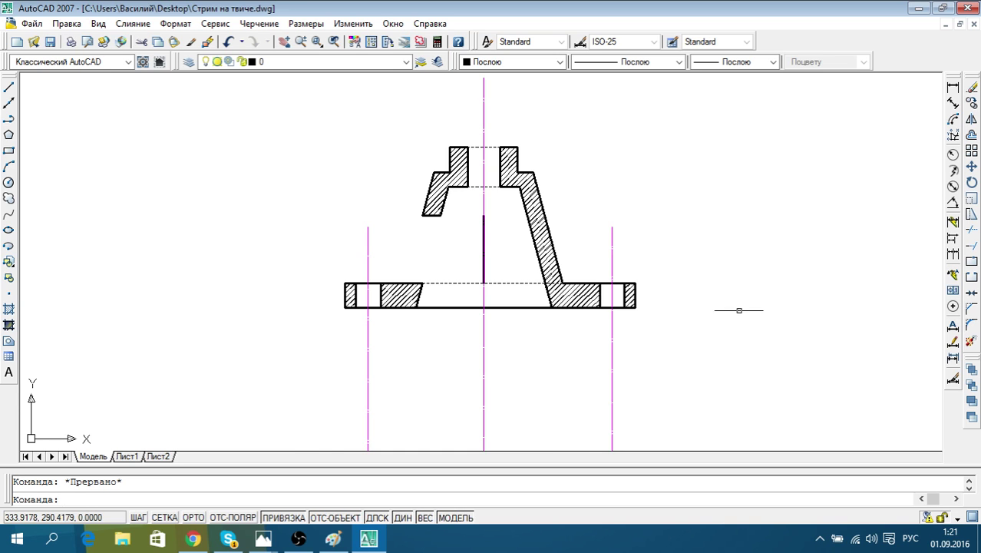
{"action": "middle_click_drag", "start_coordinate": [731, 316], "coordinate": [670, 332]}
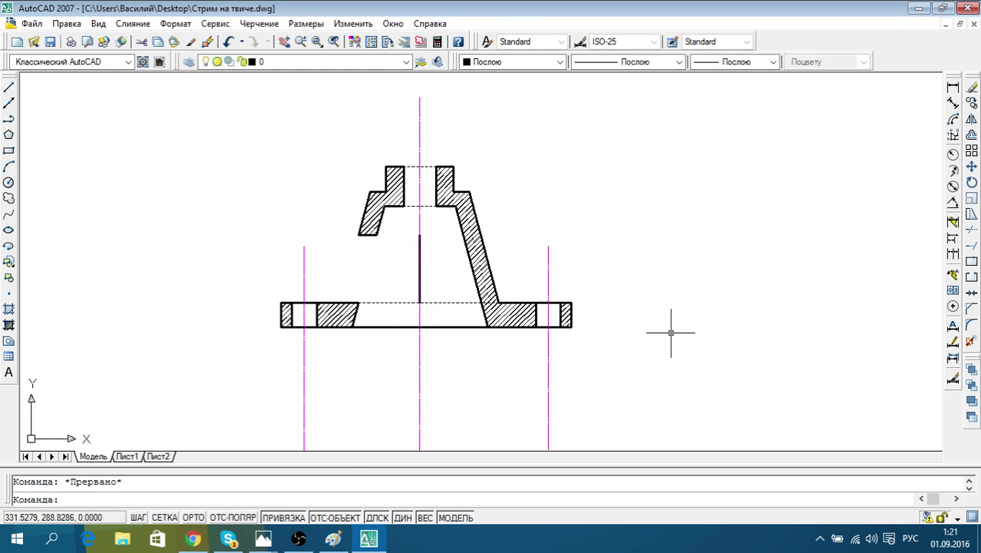
{"action": "left_click", "coordinate": [333, 541]}
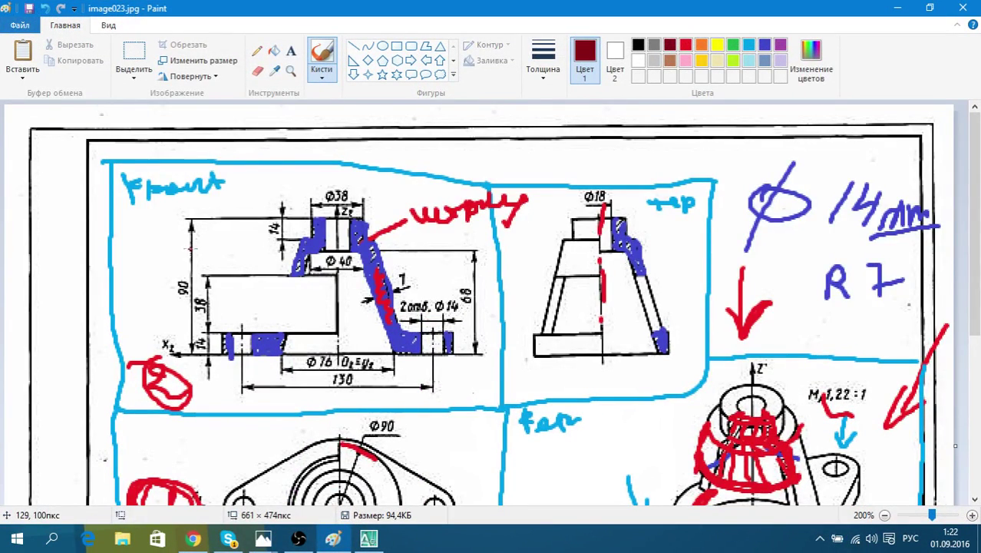
{"action": "scroll", "coordinate": [424, 255], "scroll_direction": "down", "scroll_amount": 2}
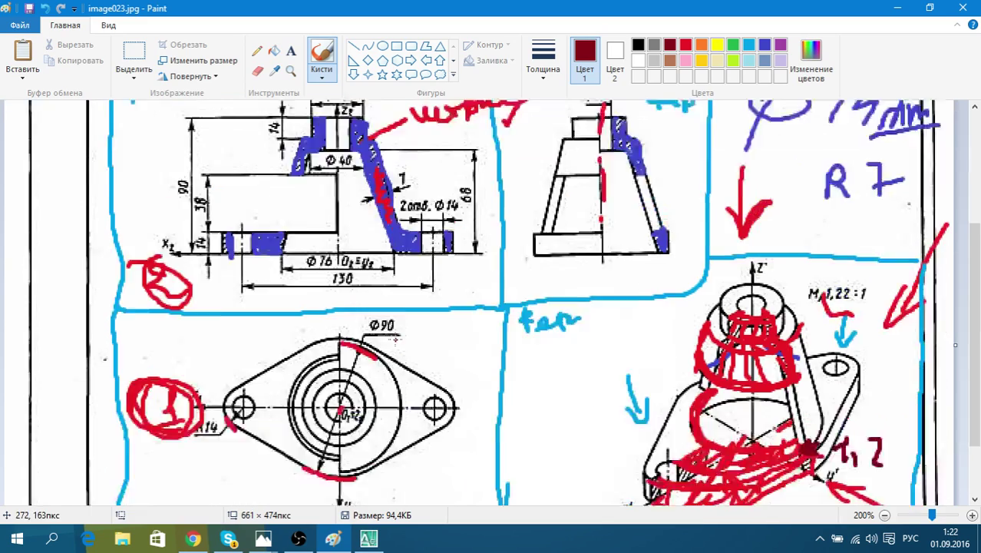
{"action": "scroll", "coordinate": [538, 345], "scroll_direction": "down", "scroll_amount": 3}
{"action": "scroll", "coordinate": [461, 384], "scroll_direction": "up", "scroll_amount": 5}
{"action": "scroll", "coordinate": [497, 399], "scroll_direction": "down", "scroll_amount": 5}
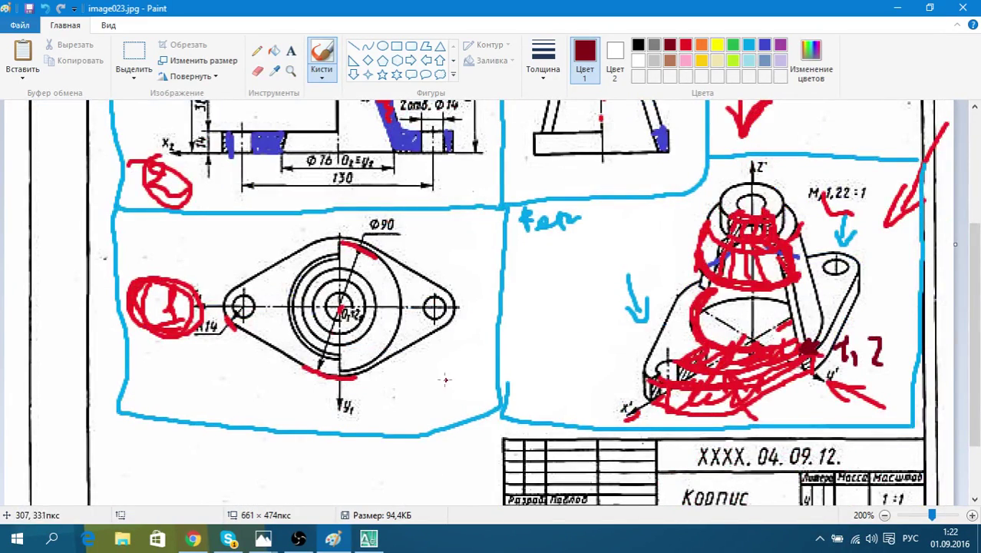
{"action": "scroll", "coordinate": [445, 380], "scroll_direction": "up", "scroll_amount": 3}
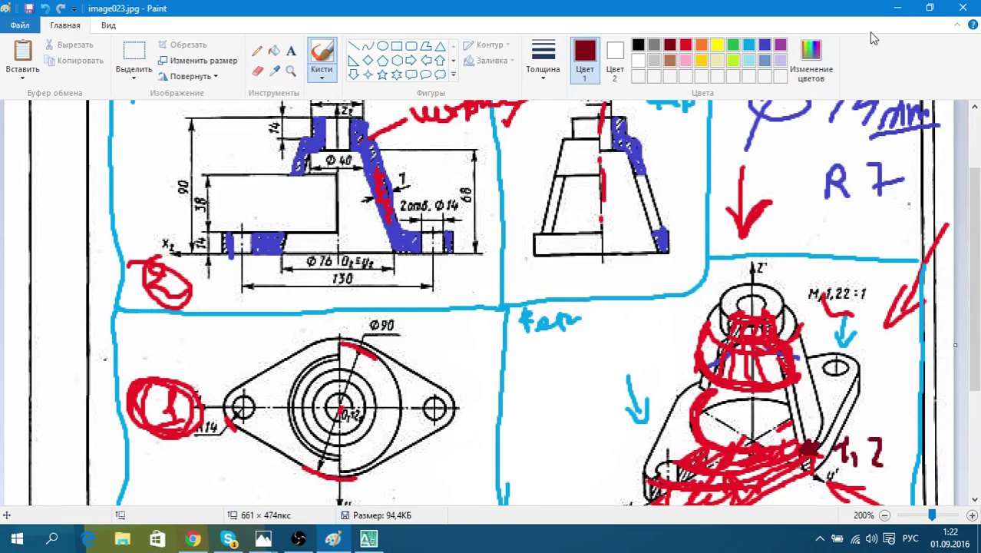
{"action": "left_click", "coordinate": [898, 9]}
Check the horizontal centre line and frame the top-view area, then bring up the Paint reference
{"action": "scroll", "coordinate": [519, 267], "scroll_direction": "down", "scroll_amount": 2}
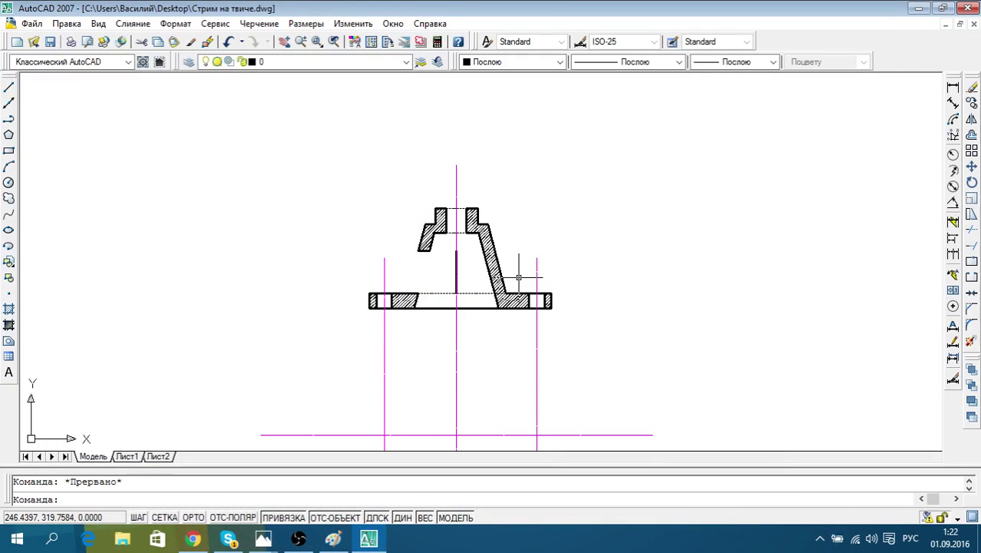
{"action": "middle_click_drag", "start_coordinate": [487, 347], "coordinate": [476, 252]}
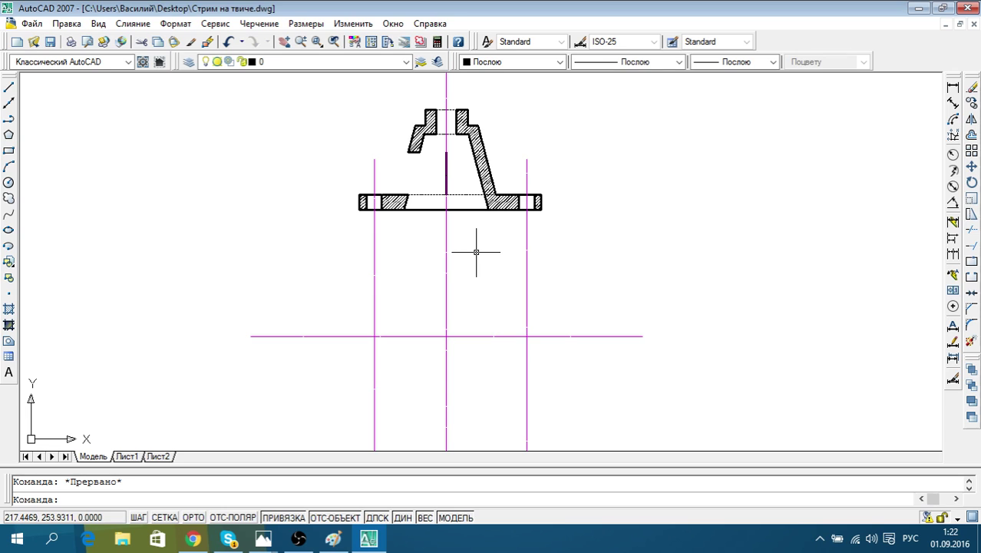
{"action": "left_click", "coordinate": [495, 336]}
{"action": "key", "text": "Escape"}
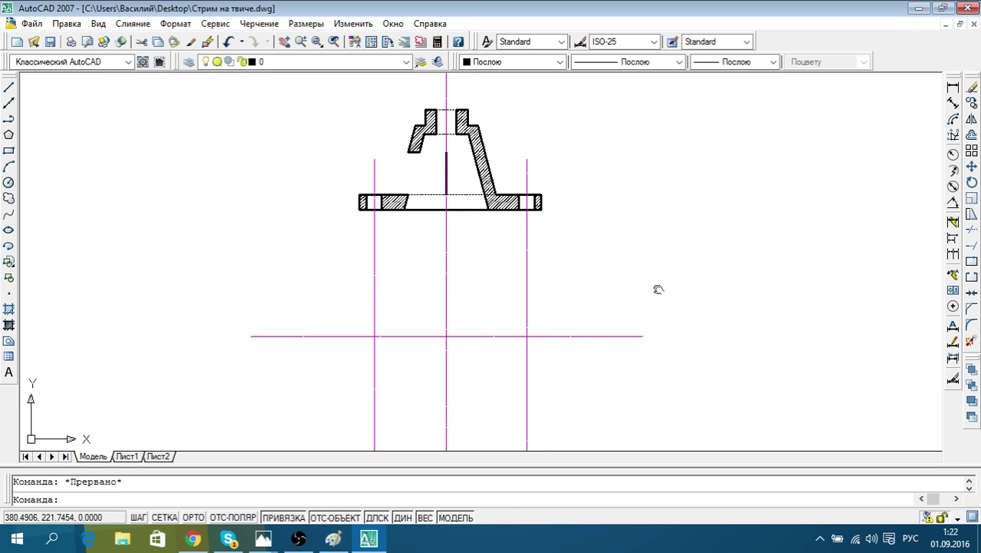
{"action": "middle_click_drag", "start_coordinate": [653, 291], "coordinate": [653, 255]}
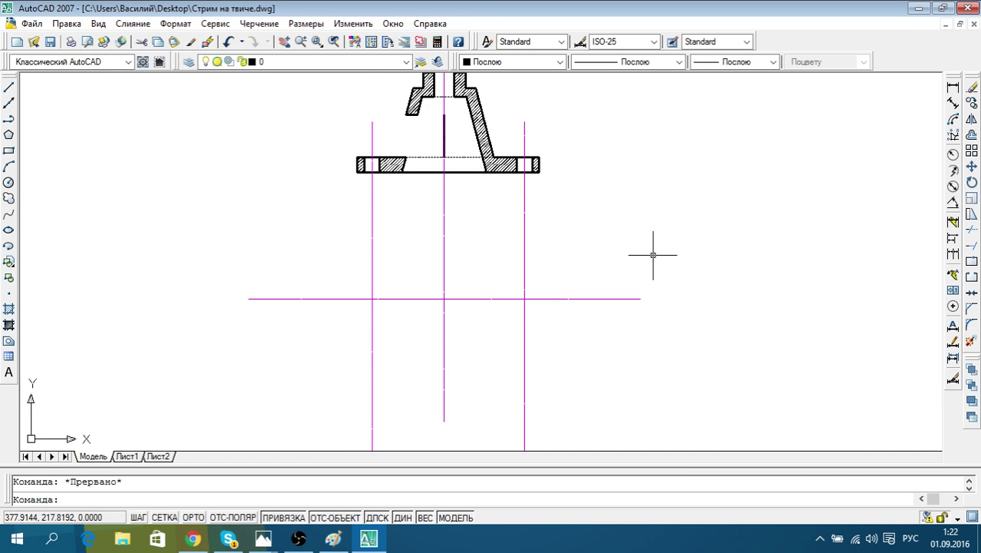
{"action": "scroll", "coordinate": [652, 255], "scroll_direction": "up", "scroll_amount": 2}
{"action": "middle_click_drag", "start_coordinate": [488, 377], "coordinate": [534, 374]}
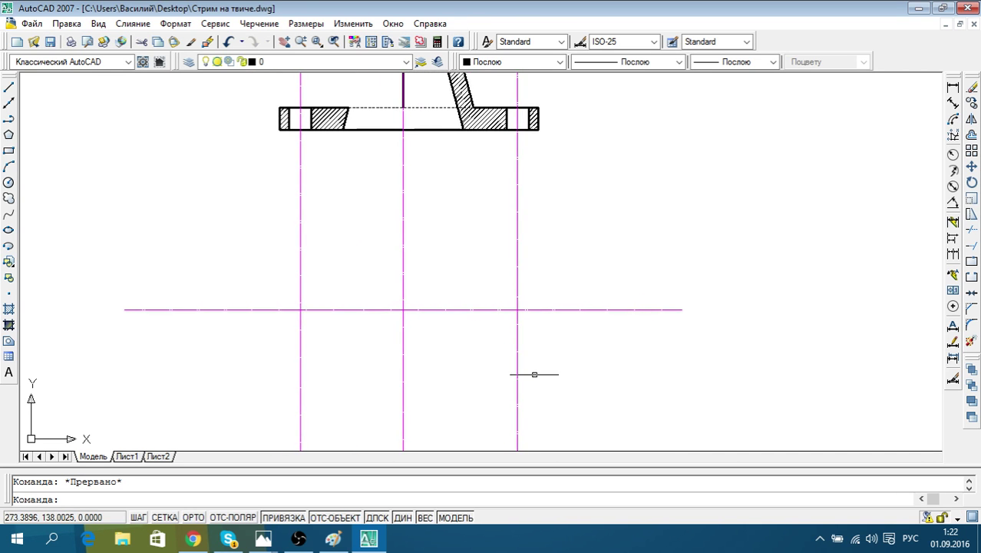
{"action": "left_click", "coordinate": [332, 540]}
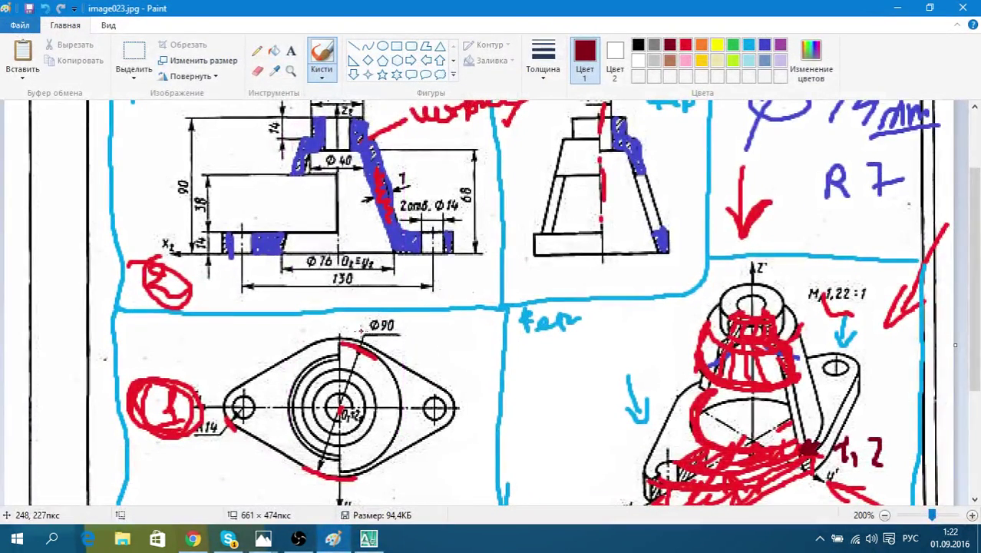
Mark the top arc of the Ø90 circle in dark red, then minimize Paint
{"action": "left_click_drag", "start_coordinate": [340, 343], "coordinate": [372, 359]}
{"action": "left_click", "coordinate": [900, 7]}
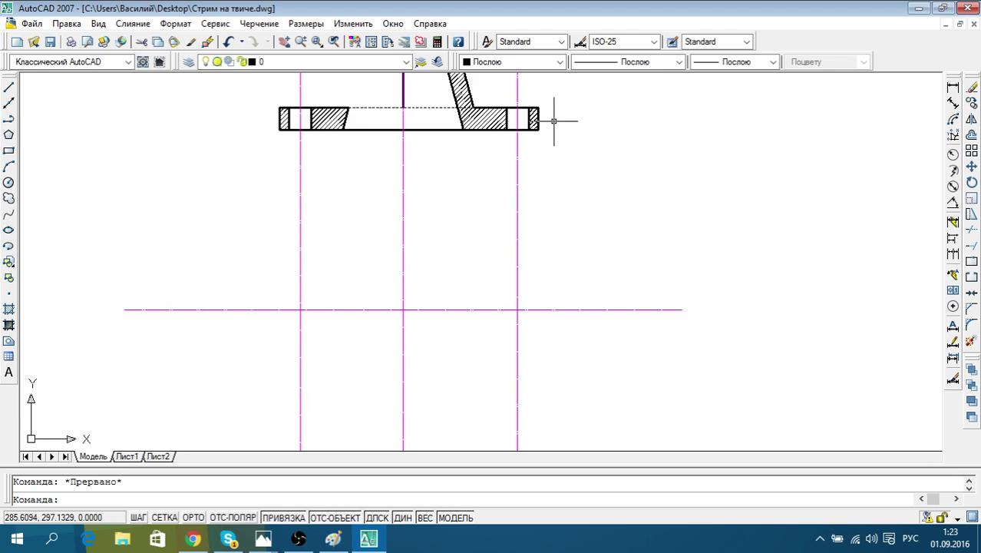
Pan around the flange, compare with the Paint reference twice, then start the Circle command
{"action": "scroll", "coordinate": [537, 120], "scroll_direction": "up", "scroll_amount": 3}
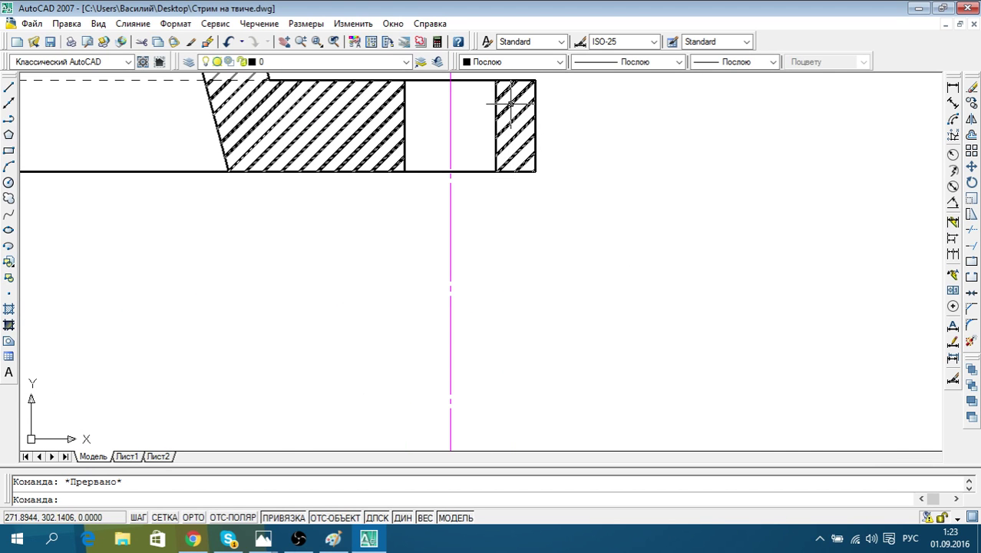
{"action": "middle_click_drag", "start_coordinate": [550, 191], "coordinate": [634, 172]}
{"action": "scroll", "coordinate": [635, 172], "scroll_direction": "down", "scroll_amount": 5}
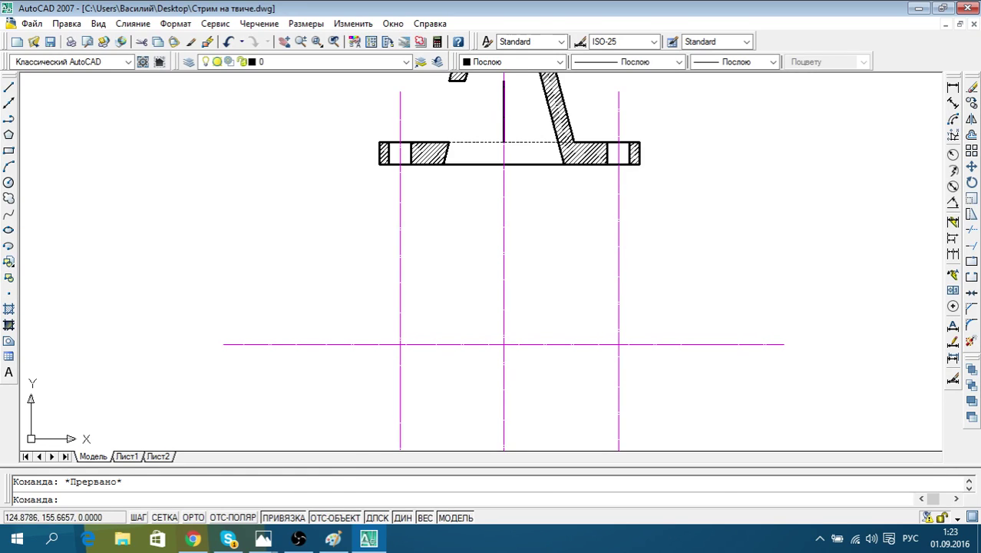
{"action": "left_click", "coordinate": [332, 539]}
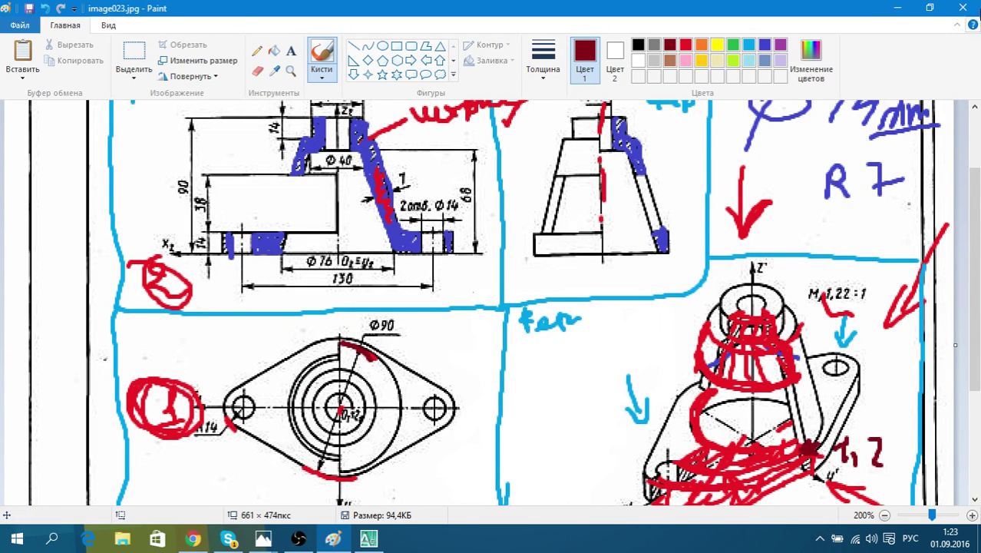
{"action": "left_click", "coordinate": [896, 7]}
{"action": "scroll", "coordinate": [425, 307], "scroll_direction": "down", "scroll_amount": 1}
{"action": "scroll", "coordinate": [460, 254], "scroll_direction": "up", "scroll_amount": 1}
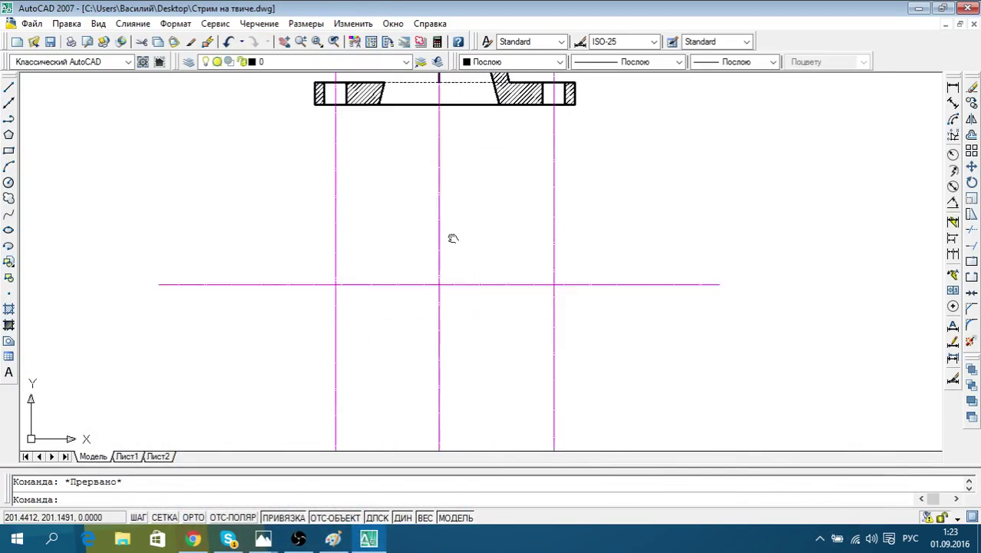
{"action": "left_click", "coordinate": [335, 541]}
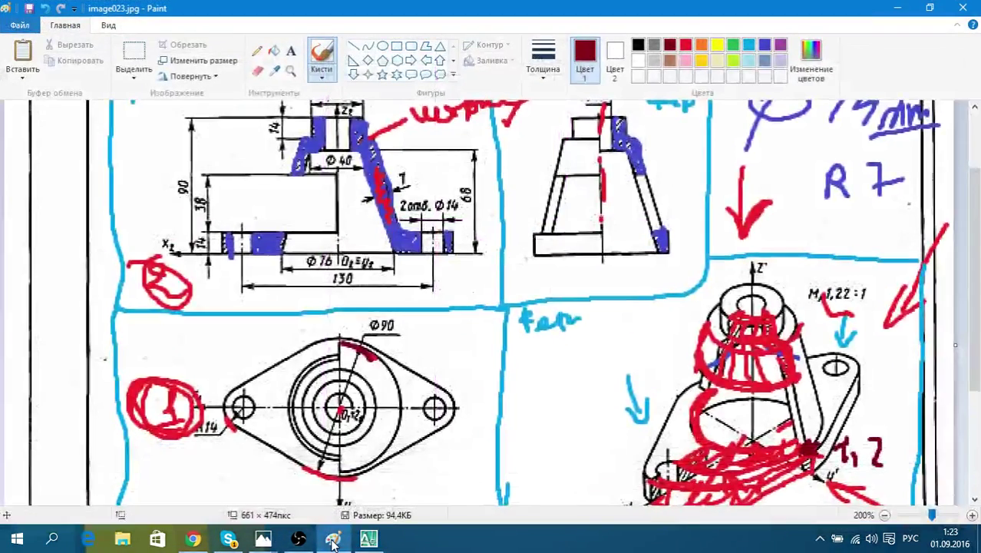
{"action": "left_click", "coordinate": [335, 541]}
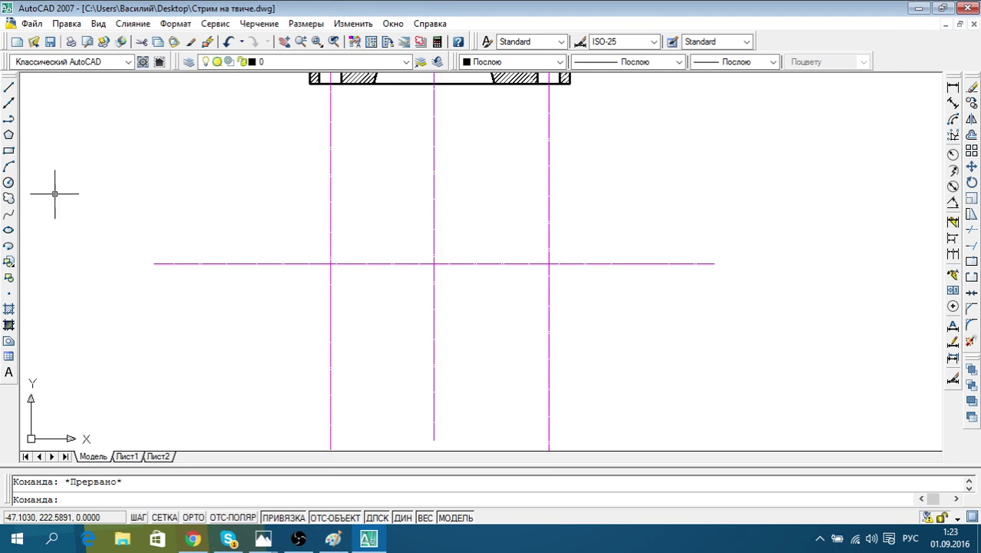
{"action": "left_click", "coordinate": [9, 182]}
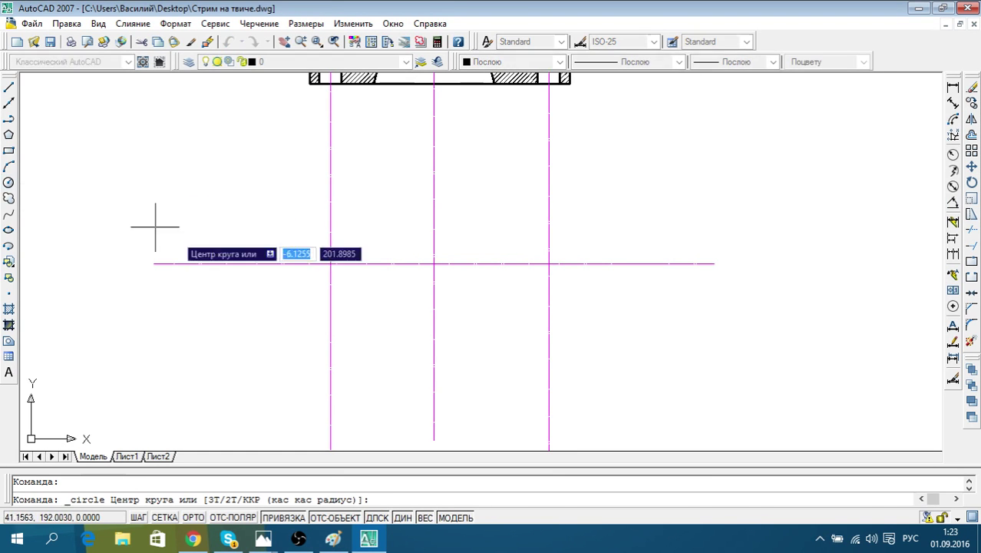
Draw a radius-45 circle centred on the centre-line intersection, then check the Paint reference
{"action": "left_click", "coordinate": [435, 263]}
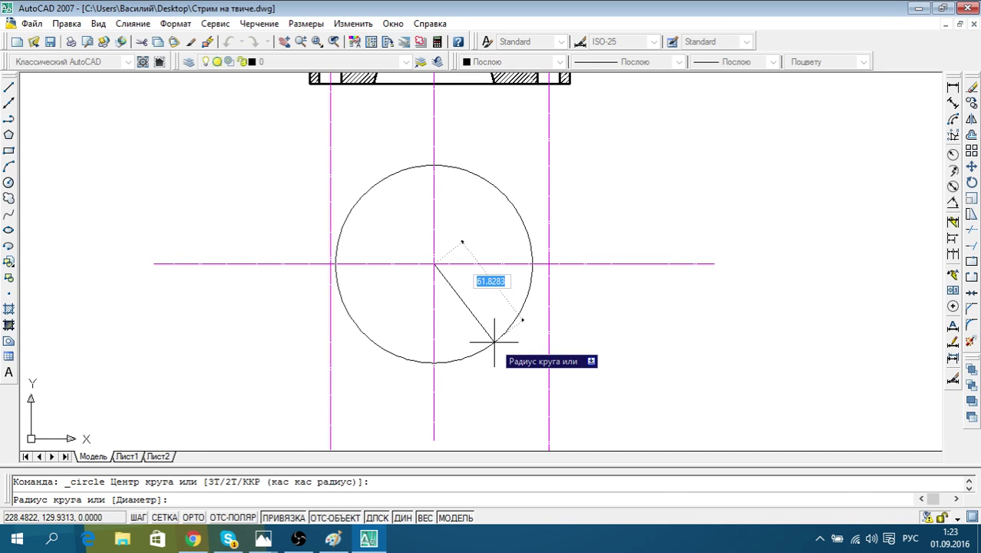
{"action": "type", "text": "45"}
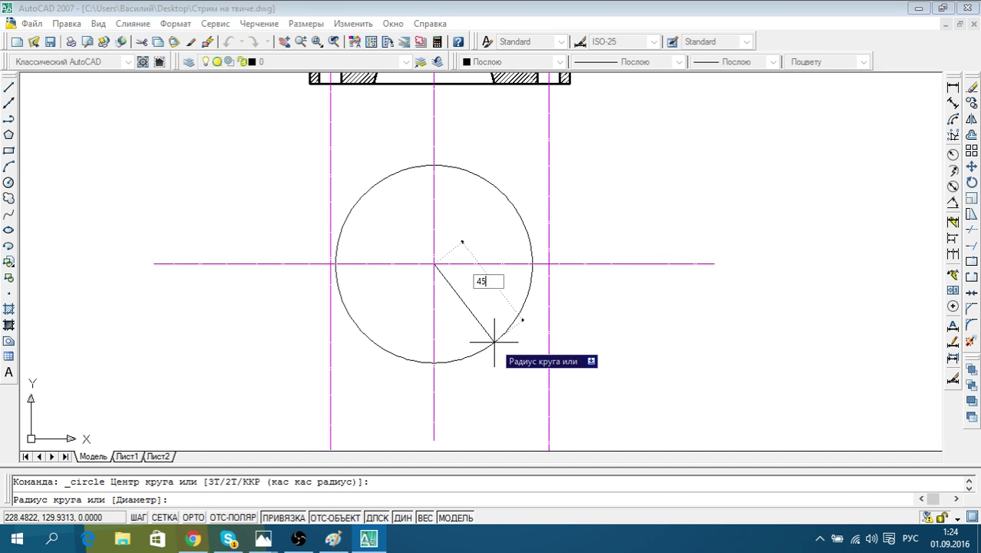
{"action": "key", "text": "Return"}
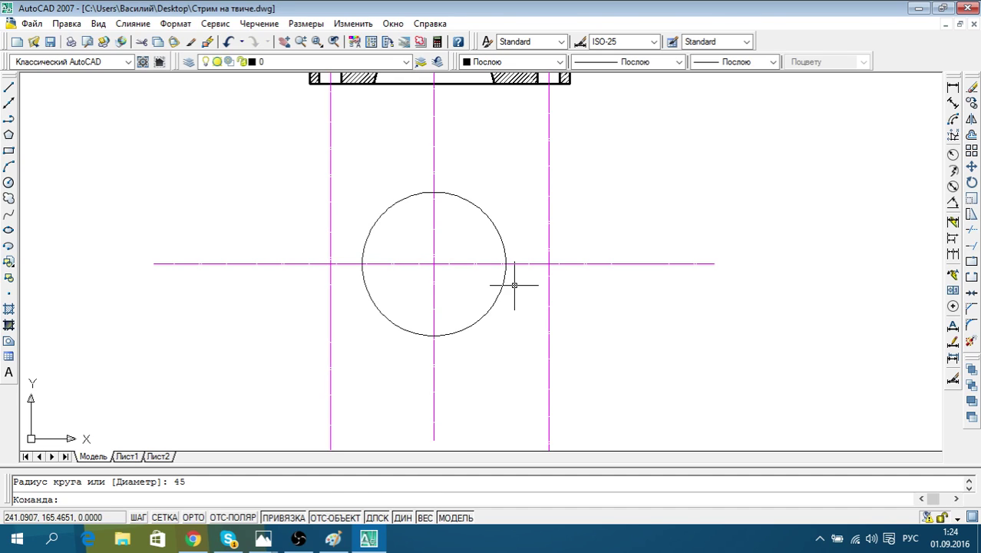
{"action": "left_click", "coordinate": [334, 540]}
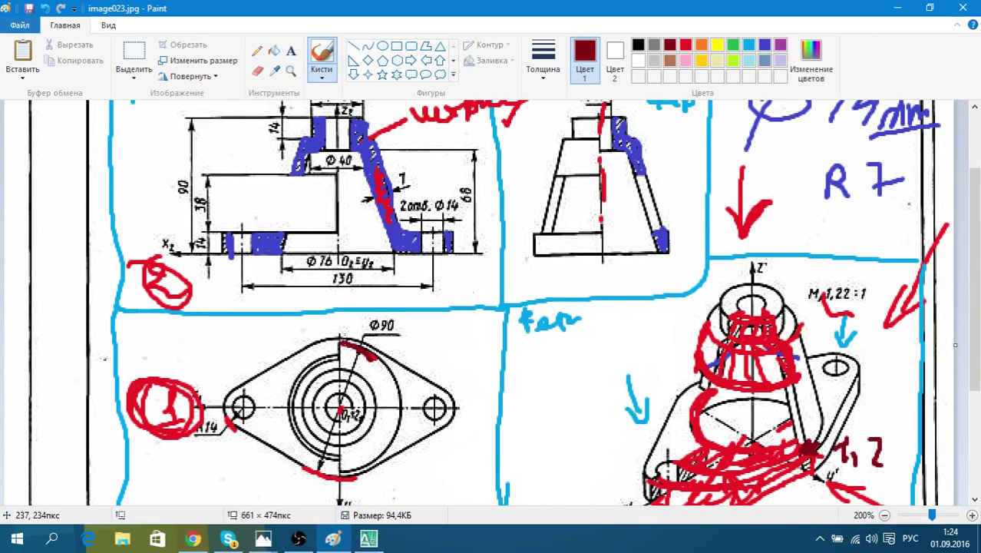
{"action": "left_click", "coordinate": [368, 538]}
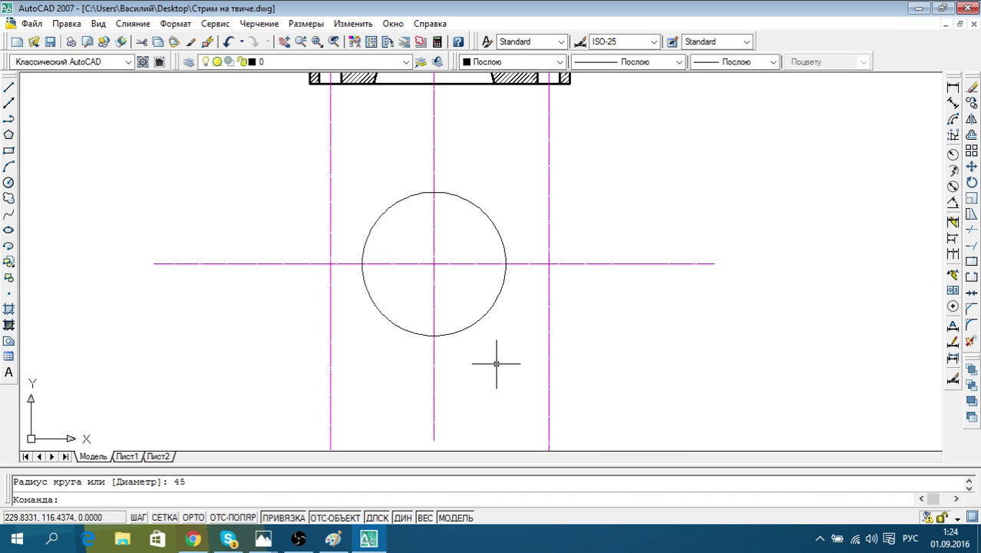
Browse the Start menu's full app list and the Windows accessories group
{"action": "left_click", "coordinate": [9, 541]}
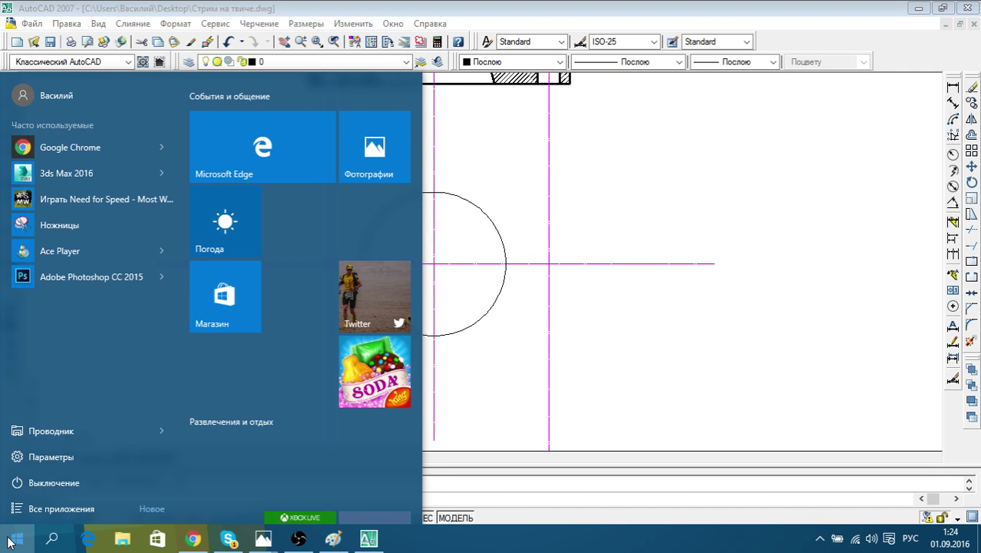
{"action": "left_click", "coordinate": [50, 509]}
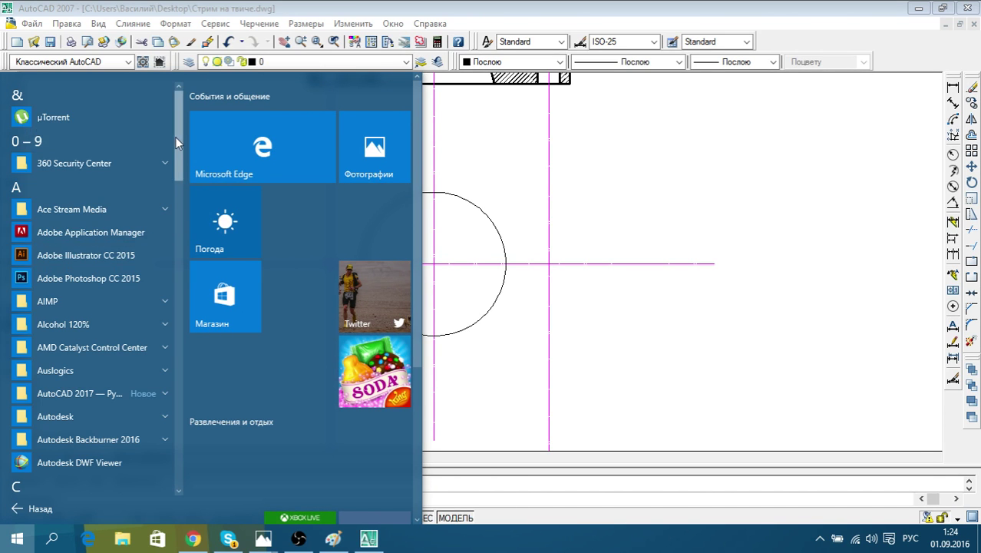
{"action": "left_click_drag", "start_coordinate": [175, 136], "coordinate": [177, 458]}
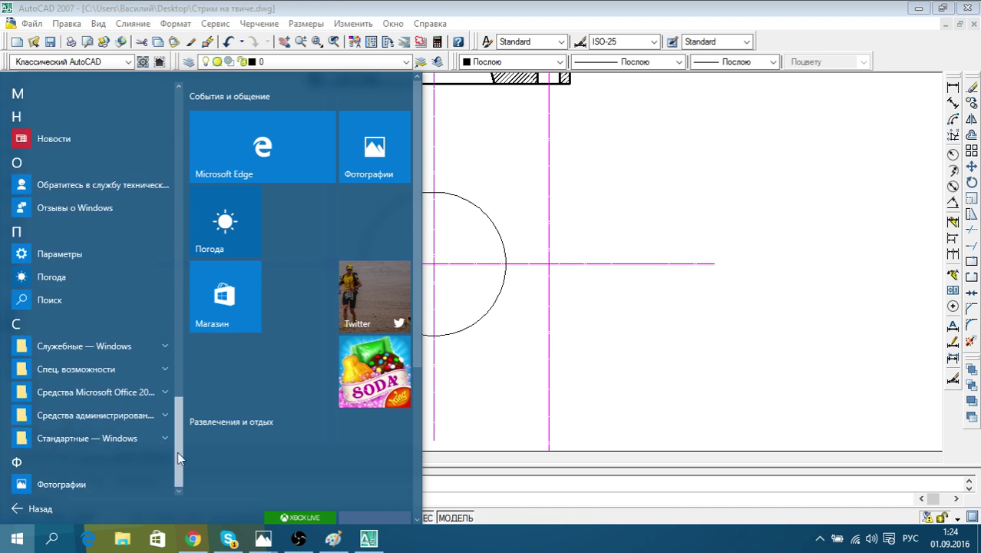
{"action": "left_click", "coordinate": [106, 436]}
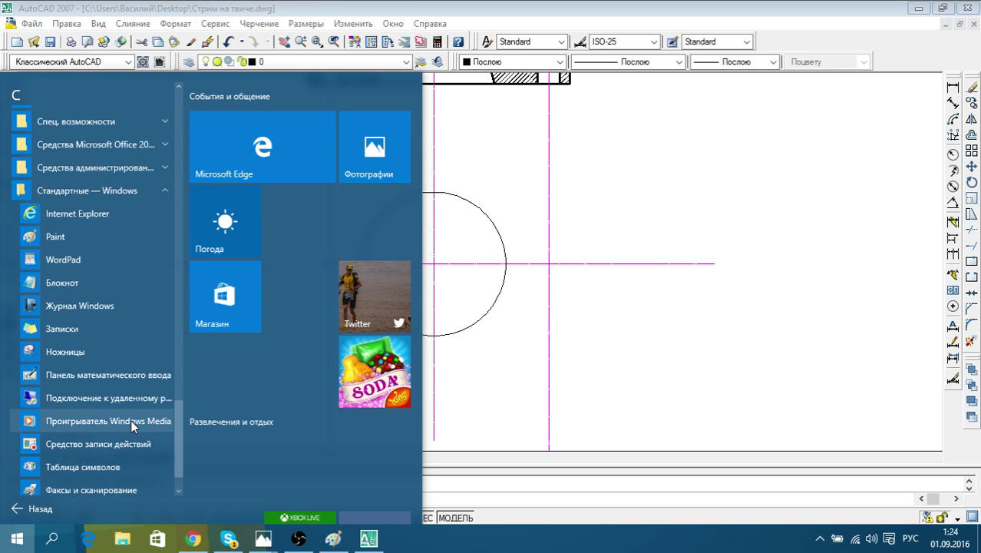
{"action": "scroll", "coordinate": [130, 419], "scroll_direction": "down", "scroll_amount": 1}
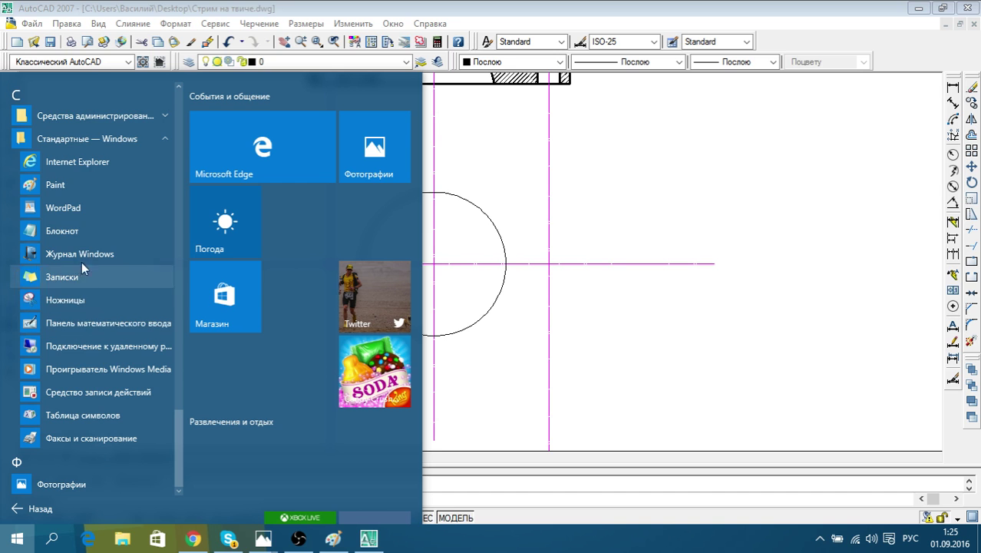
{"action": "left_click", "coordinate": [89, 142]}
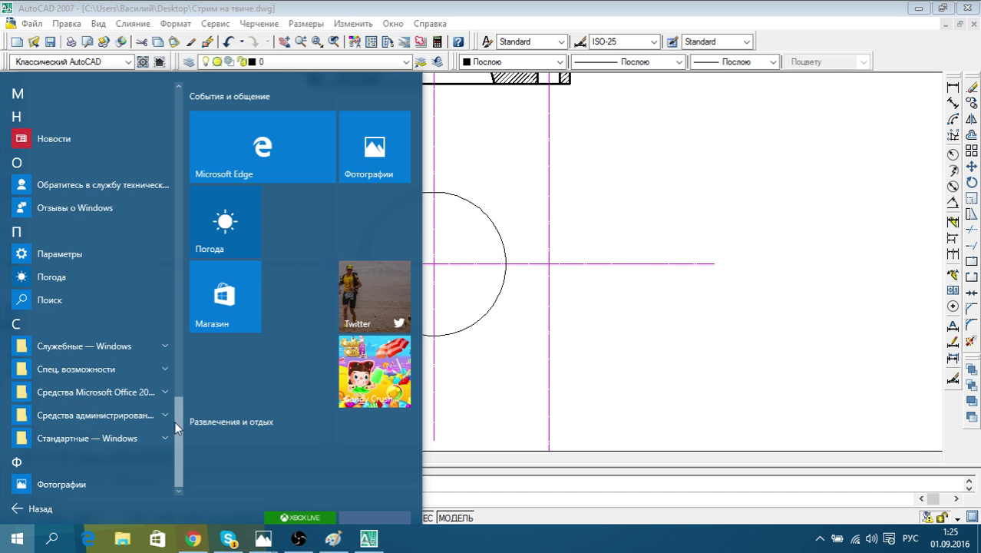
Search for 'каль' and launch Калькулятор (Calculator)
{"action": "left_click", "coordinate": [52, 539]}
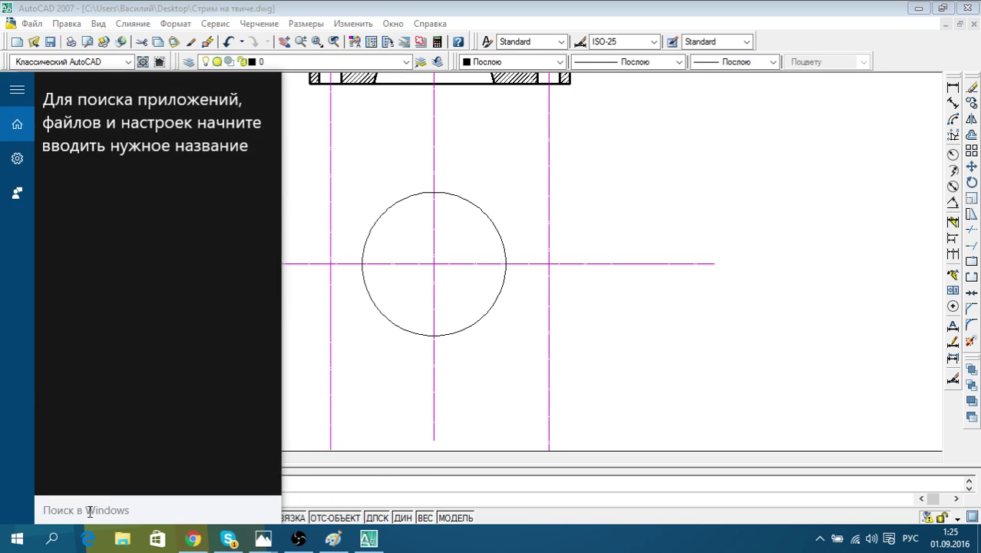
{"action": "type", "text": "ка"}
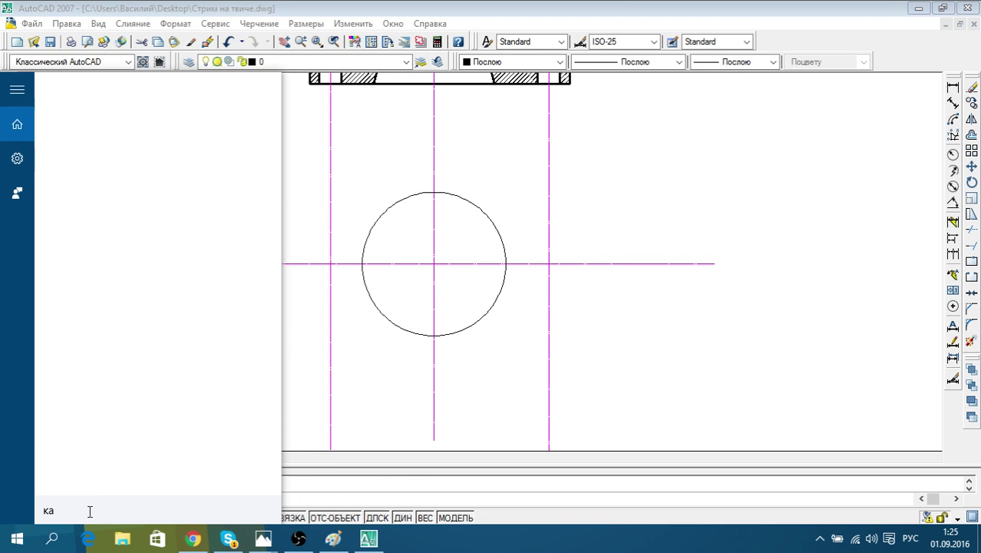
{"action": "type", "text": "ль"}
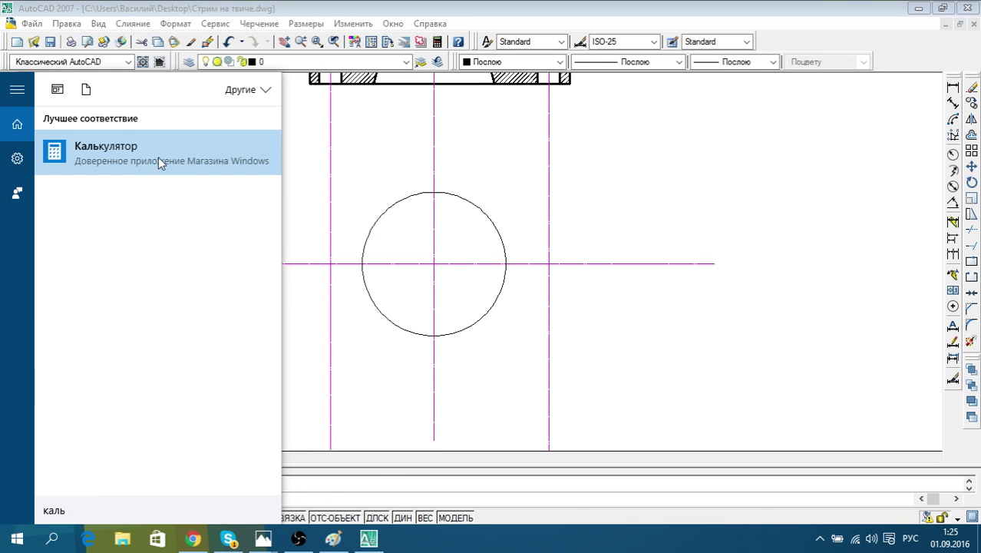
{"action": "left_click", "coordinate": [158, 156]}
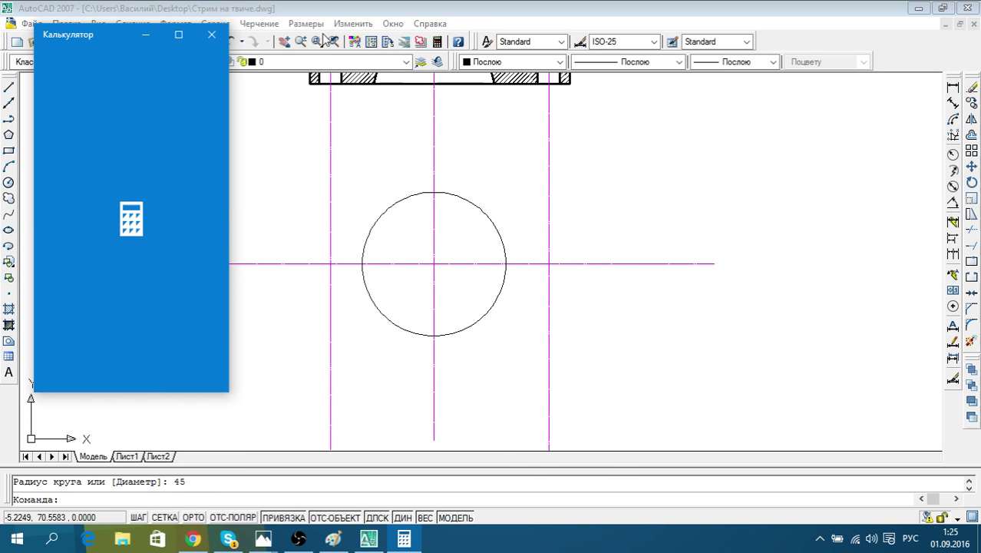
Divide 92,4 by 2 in Calculator to get 46,2, then close Calculator
{"action": "left_click_drag", "start_coordinate": [114, 41], "coordinate": [89, 49]}
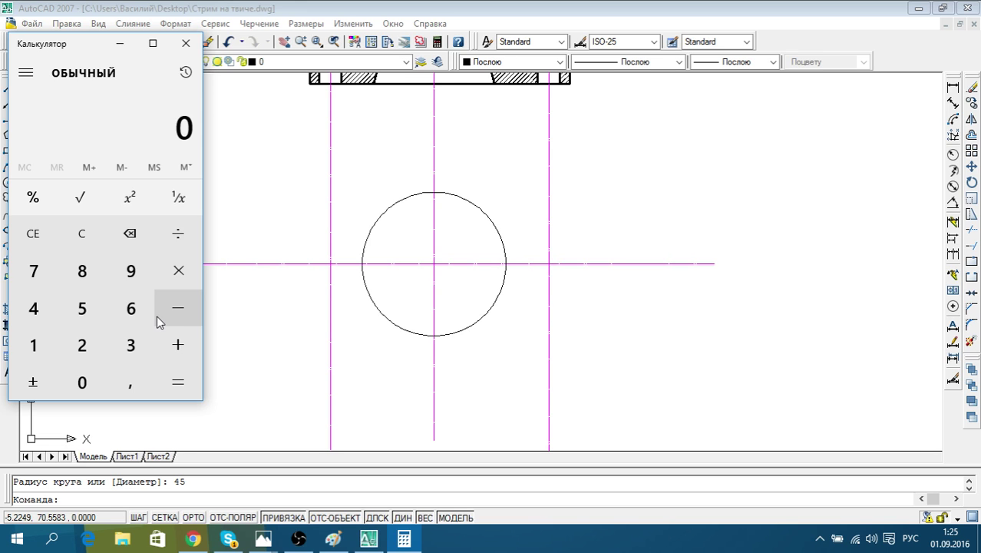
{"action": "left_click", "coordinate": [131, 277]}
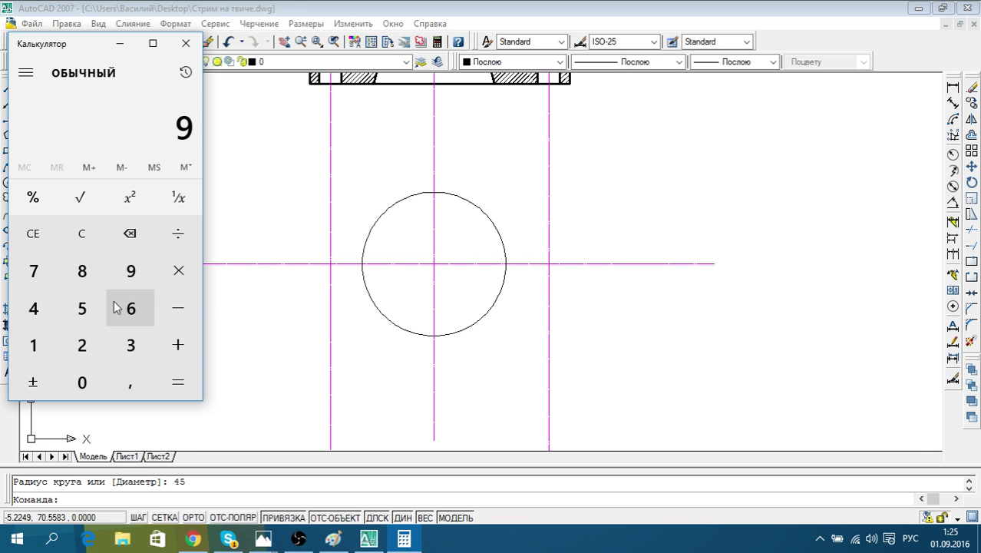
{"action": "left_click", "coordinate": [94, 343]}
{"action": "left_click", "coordinate": [130, 383]}
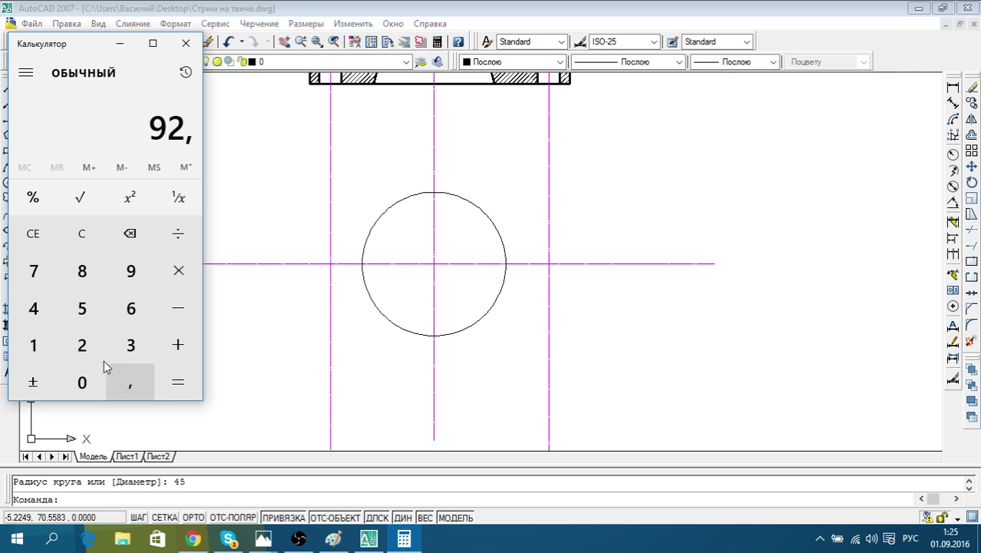
{"action": "left_click", "coordinate": [42, 311]}
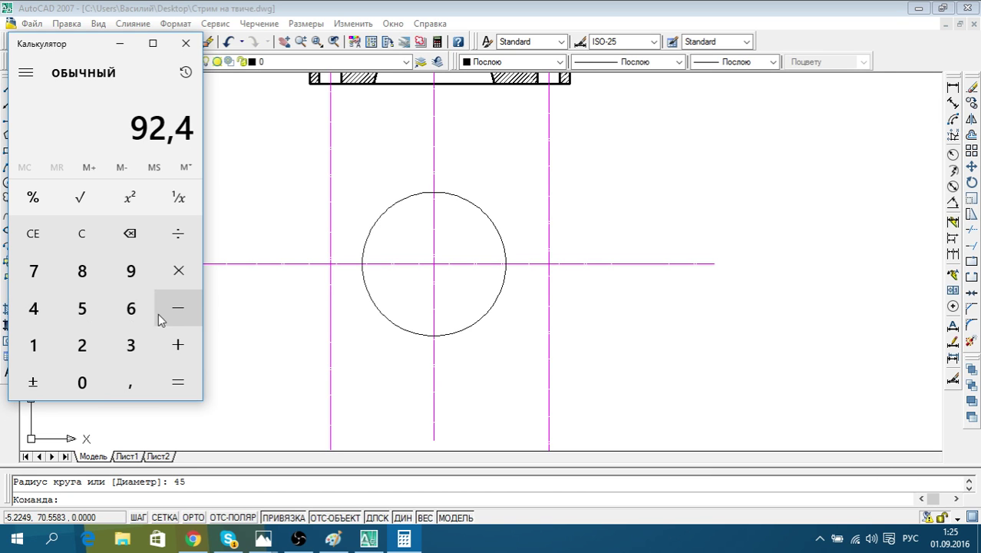
{"action": "left_click", "coordinate": [177, 233]}
{"action": "left_click", "coordinate": [82, 345]}
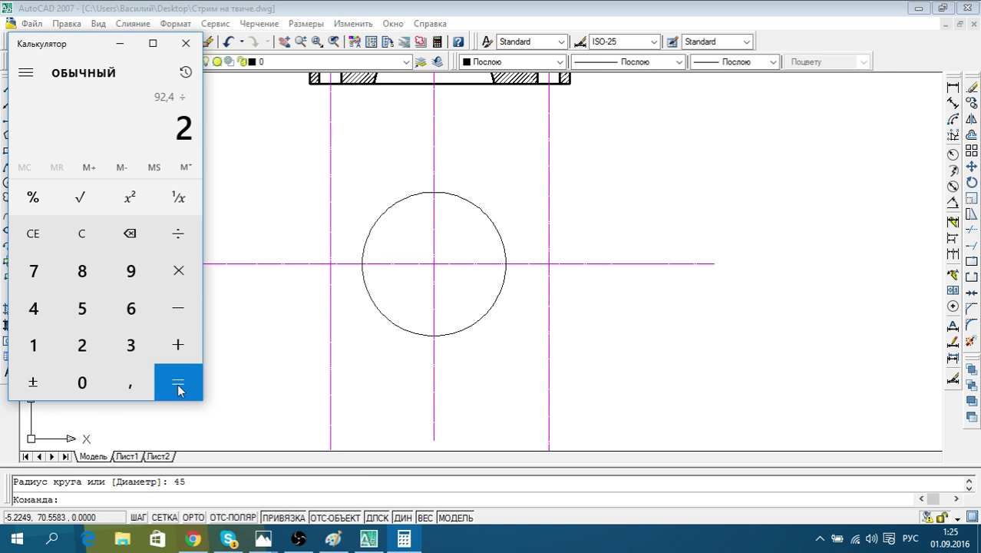
{"action": "left_click", "coordinate": [181, 389]}
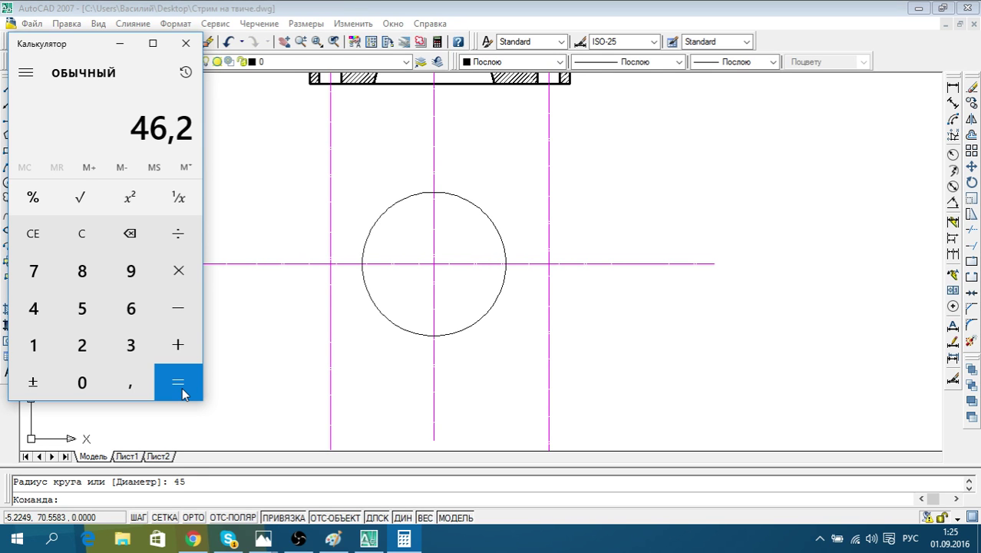
{"action": "left_click", "coordinate": [186, 43]}
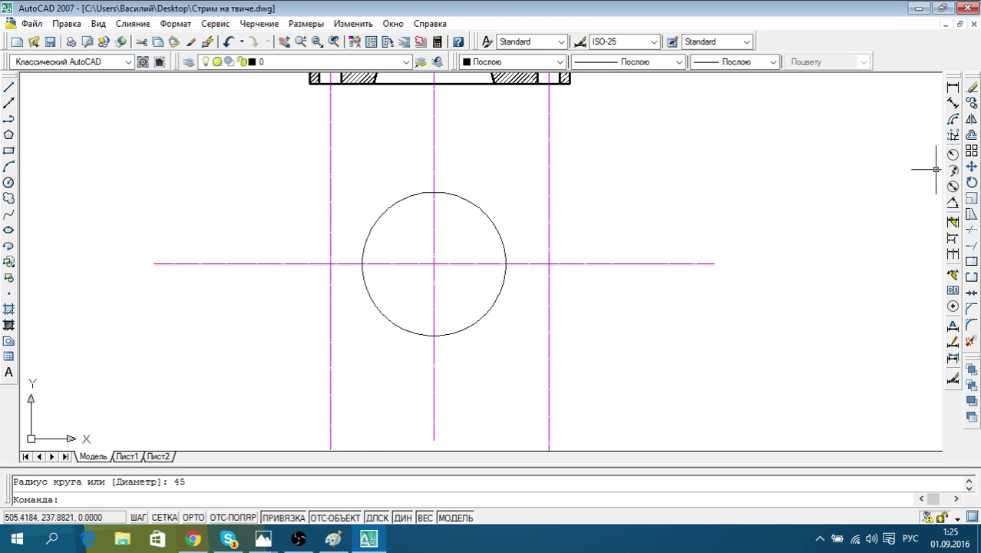
Draw a radius-46.2 circle centred on the existing radius-45 circle's centre
{"action": "left_click", "coordinate": [9, 182]}
{"action": "left_click", "coordinate": [434, 264]}
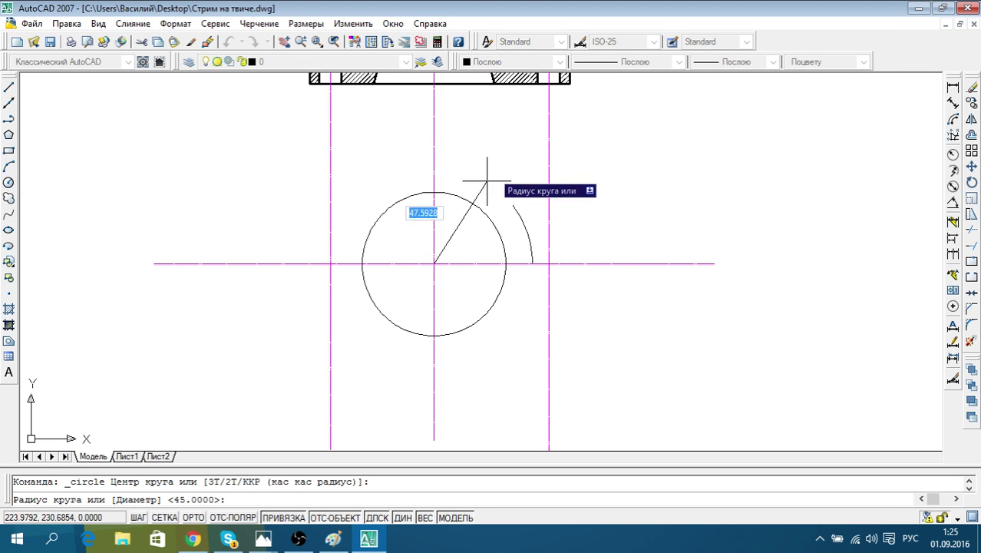
{"action": "type", "text": "4"}
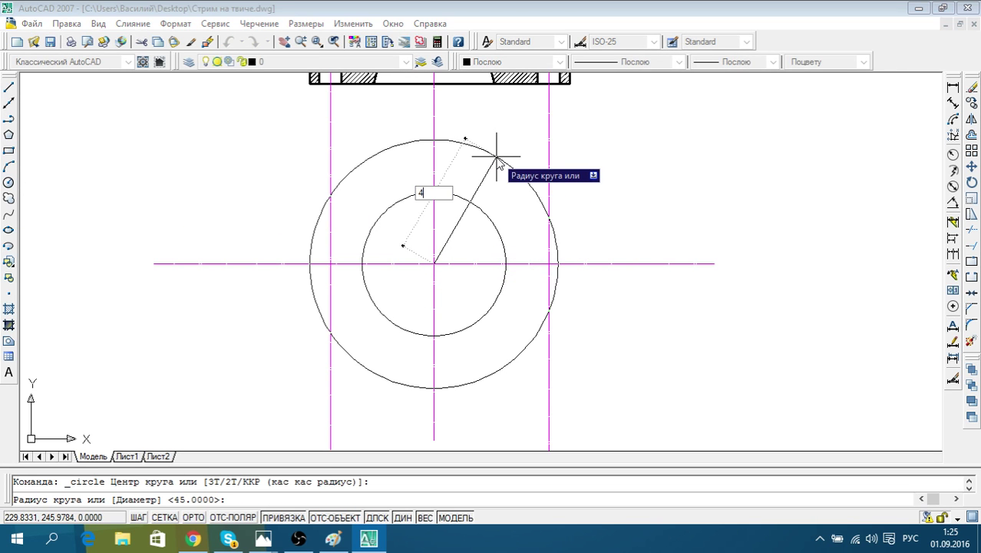
{"action": "type", "text": "6."}
{"action": "type", "text": "2"}
{"action": "key", "text": "Return"}
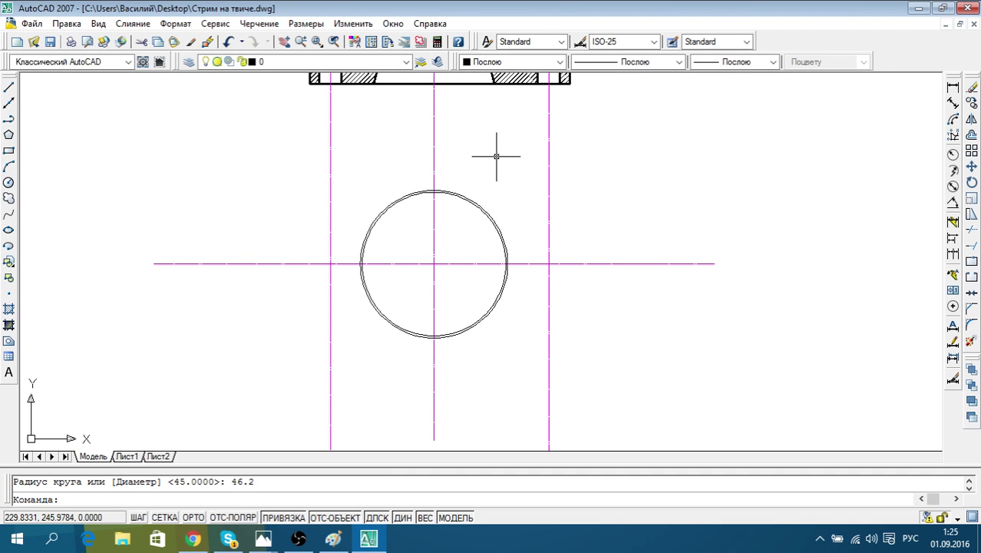
{"action": "scroll", "coordinate": [448, 198], "scroll_direction": "up", "scroll_amount": 8}
{"action": "scroll", "coordinate": [416, 185], "scroll_direction": "down", "scroll_amount": 7}
{"action": "scroll", "coordinate": [414, 154], "scroll_direction": "down", "scroll_amount": 1}
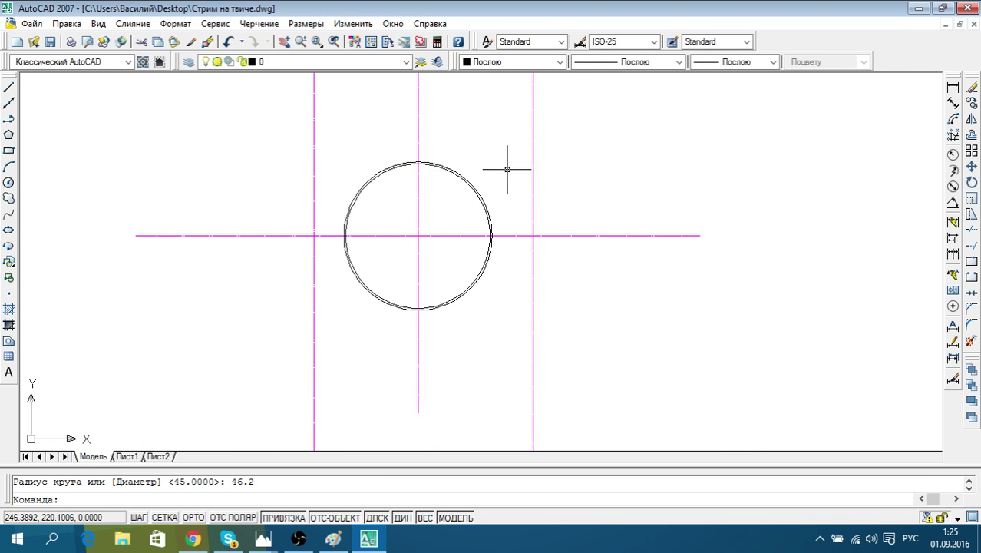
{"action": "mouse_move", "coordinate": [508, 164]}
{"action": "middle_mouse_down"}
{"action": "mouse_move", "coordinate": [551, 306]}
{"action": "mouse_move", "coordinate": [513, 254]}
{"action": "middle_mouse_up"}
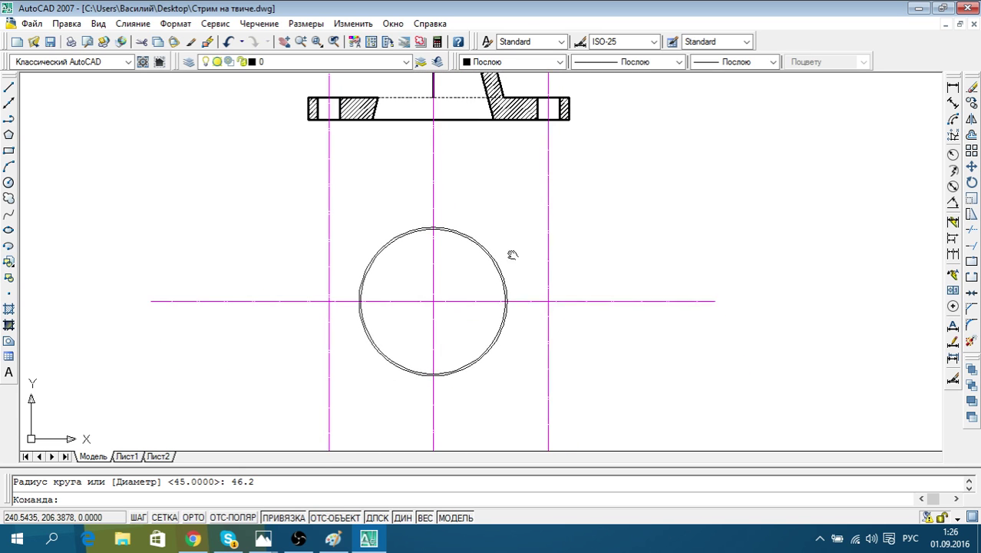
{"action": "scroll", "coordinate": [430, 384], "scroll_direction": "up", "scroll_amount": 2}
{"action": "mouse_move", "coordinate": [262, 538]}
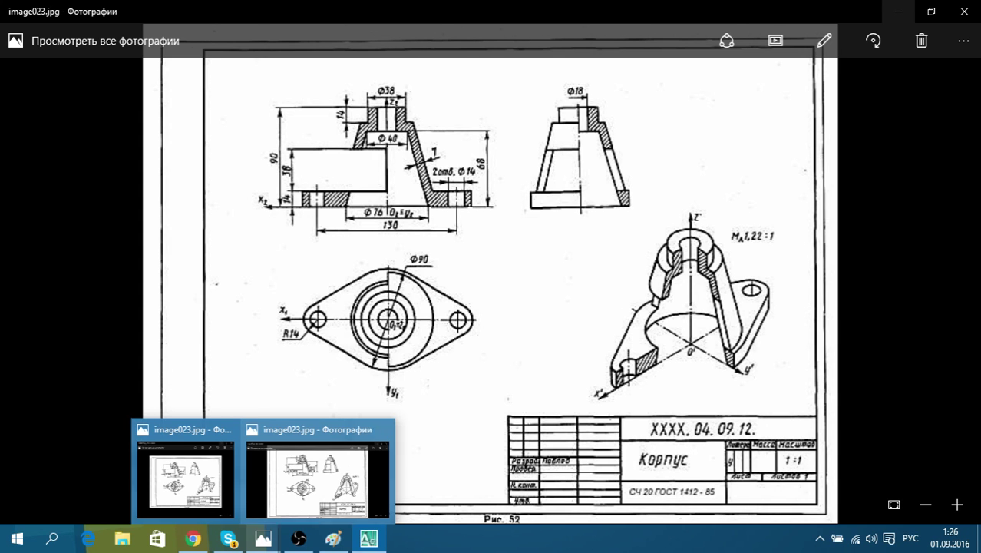
{"action": "scroll", "coordinate": [449, 199], "scroll_direction": "up", "scroll_amount": 2}
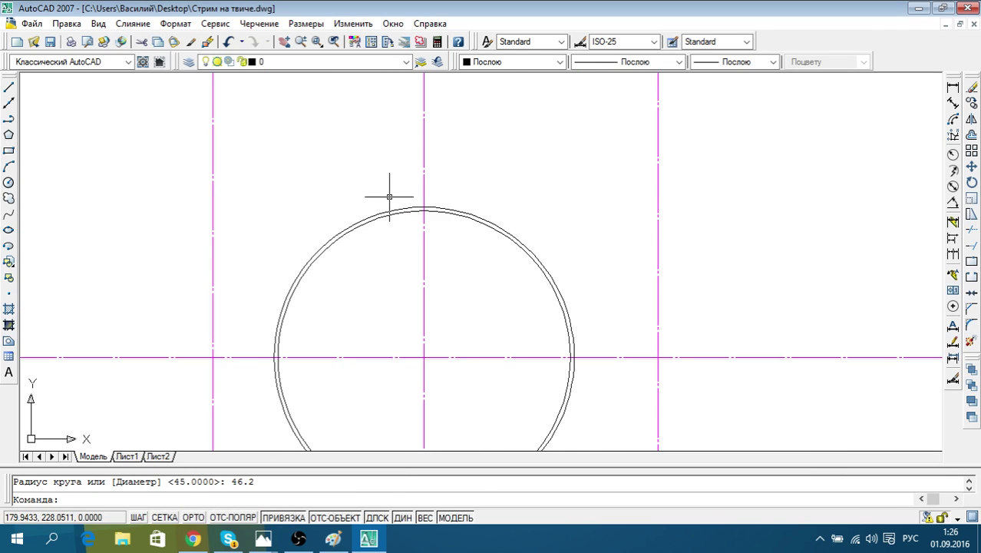
{"action": "scroll", "coordinate": [389, 198], "scroll_direction": "down", "scroll_amount": 4}
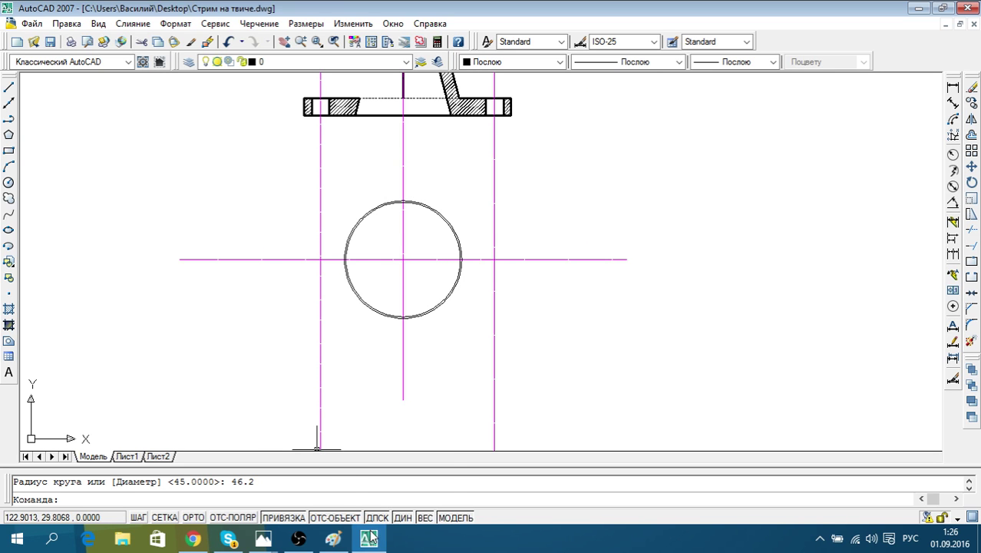
{"action": "left_click", "coordinate": [311, 544]}
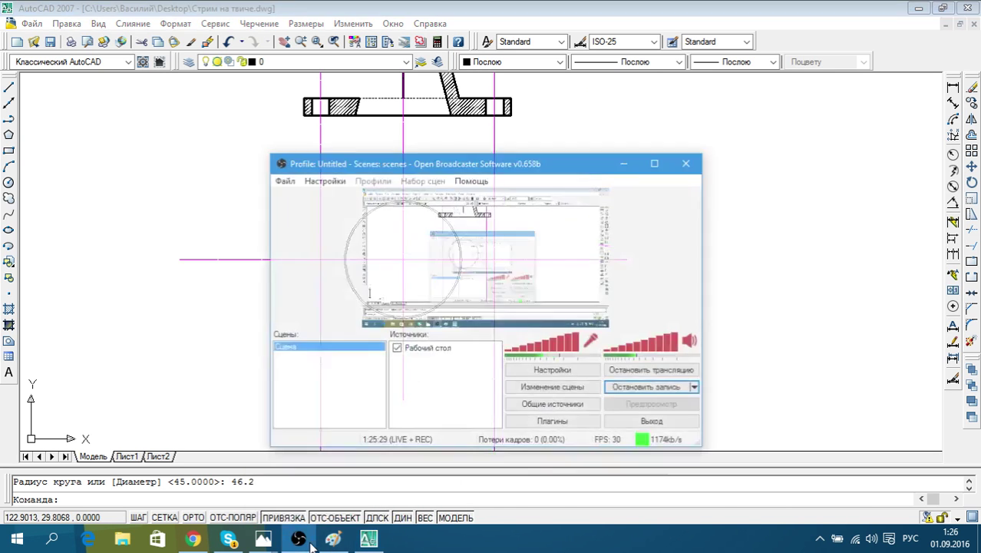
{"action": "left_click", "coordinate": [311, 544]}
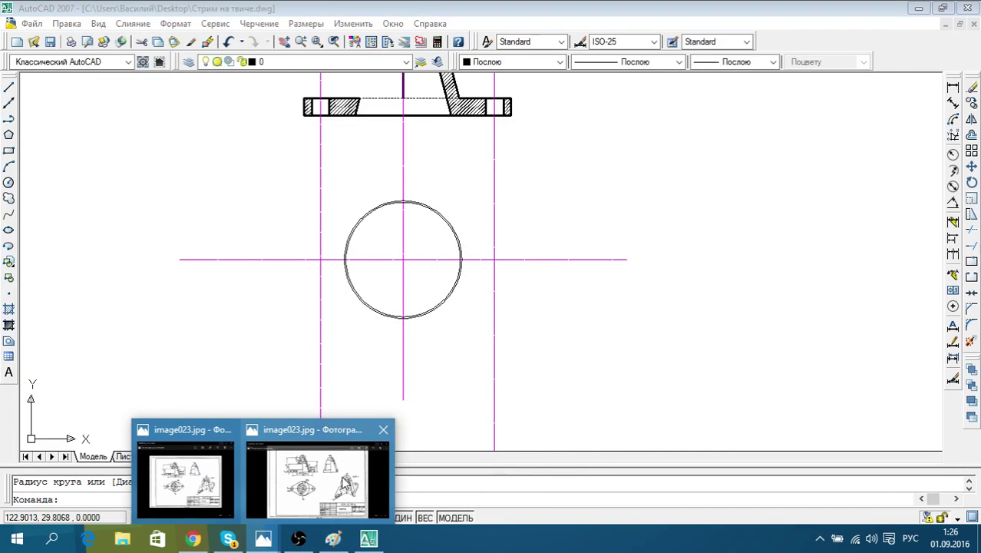
{"action": "left_click", "coordinate": [346, 481]}
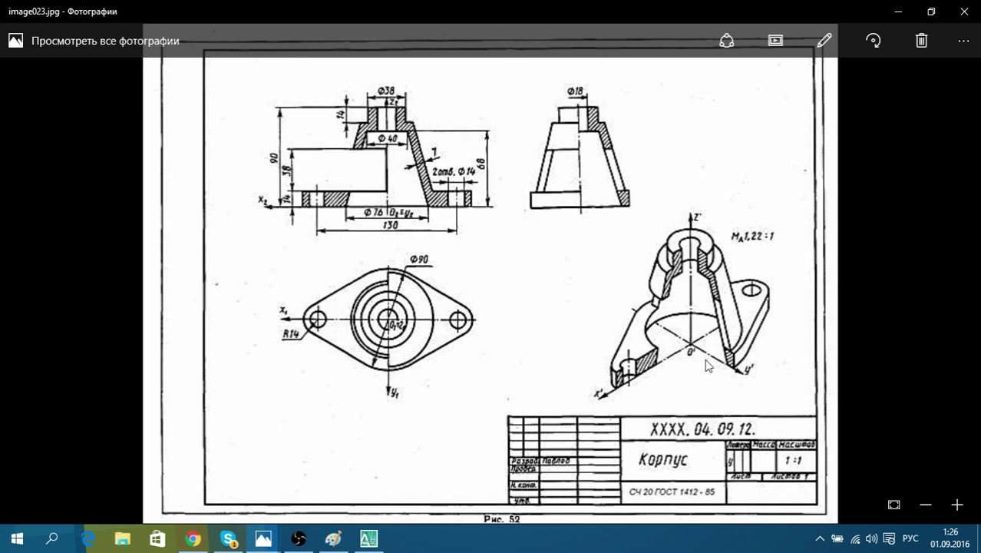
{"action": "left_click", "coordinate": [897, 11]}
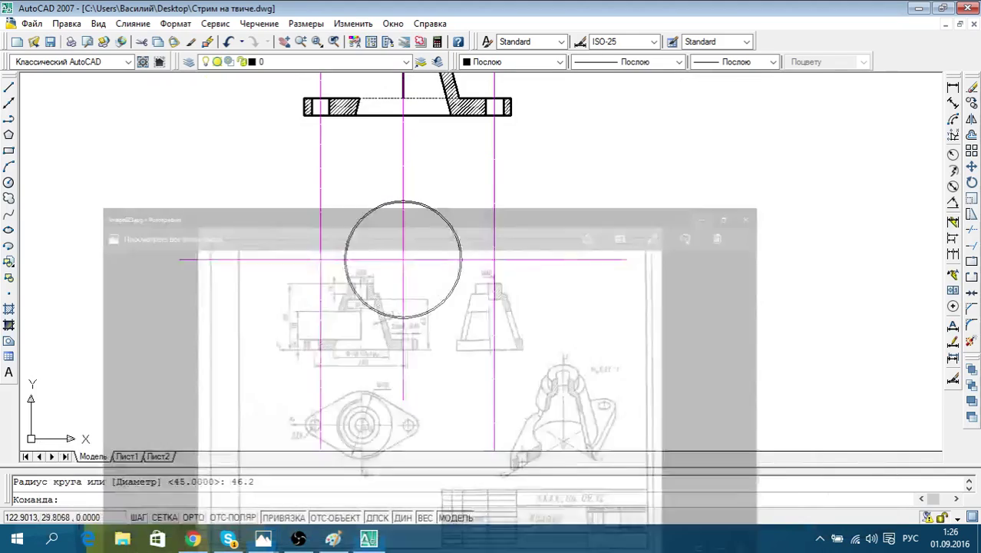
{"action": "scroll", "coordinate": [385, 220], "scroll_direction": "down", "scroll_amount": 1}
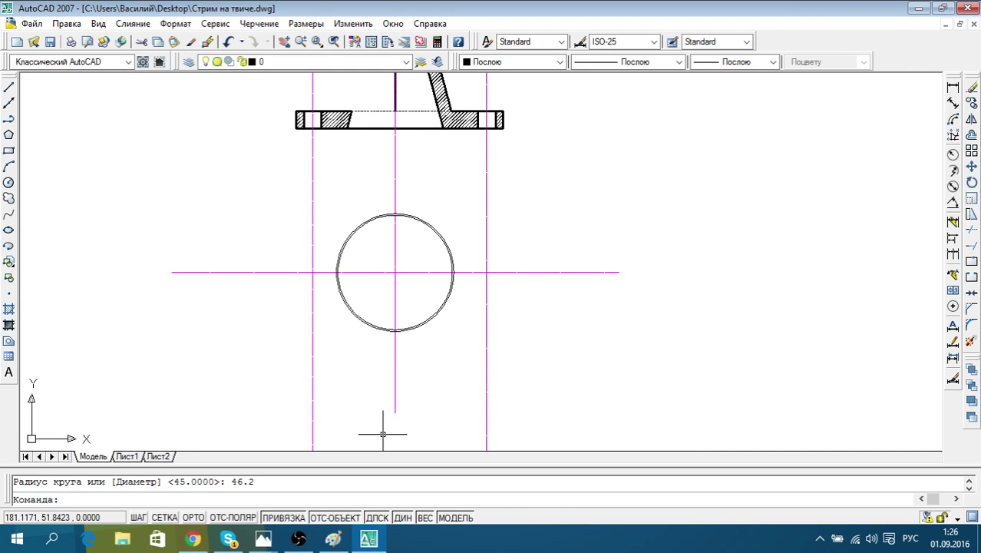
Give the top-view circle a 0.30 mm lineweight so its outline shows thick
{"action": "scroll", "coordinate": [453, 294], "scroll_direction": "up", "scroll_amount": 2}
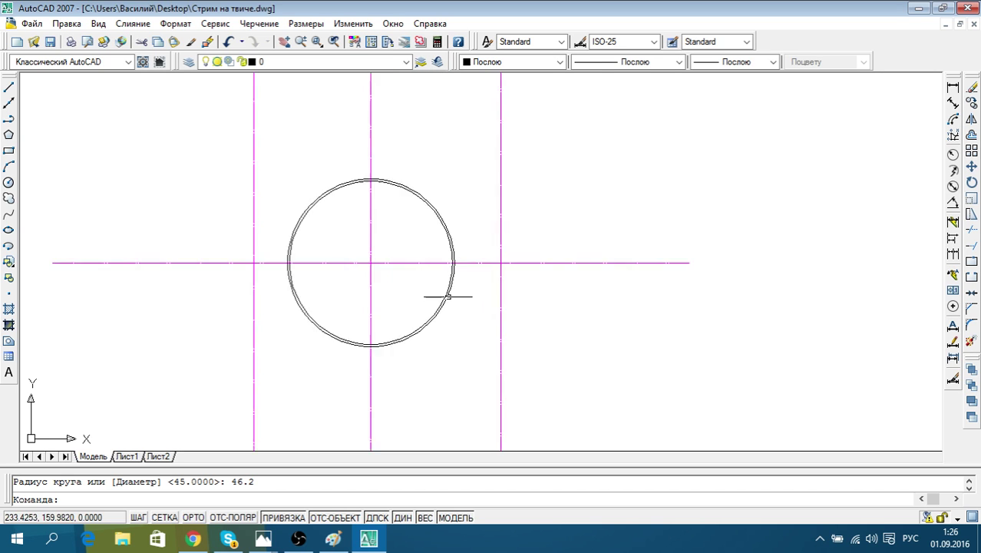
{"action": "scroll", "coordinate": [443, 298], "scroll_direction": "up", "scroll_amount": 3}
{"action": "left_click", "coordinate": [423, 330]}
{"action": "left_click", "coordinate": [410, 338]}
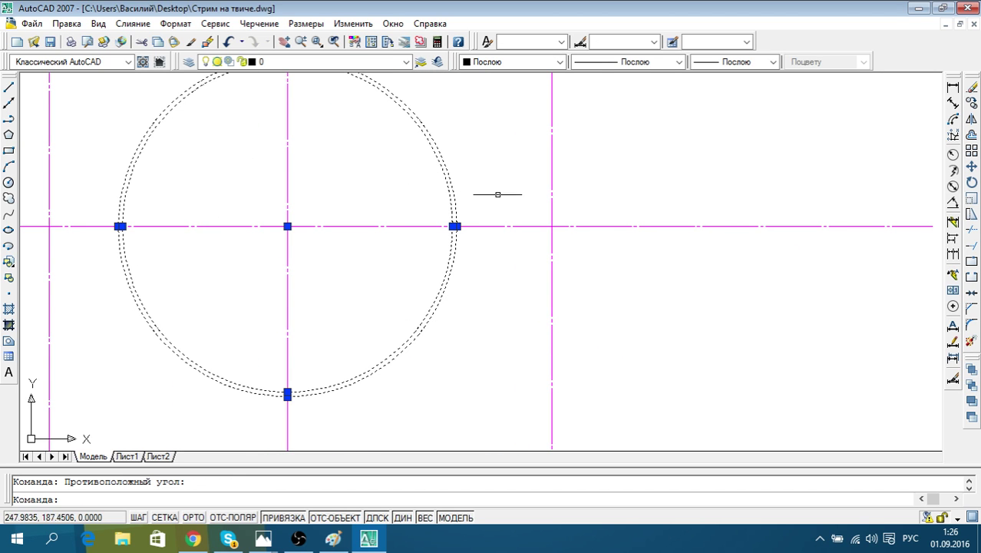
{"action": "left_click", "coordinate": [771, 61]}
{"action": "left_click", "coordinate": [739, 72]}
{"action": "key", "text": "Escape"}
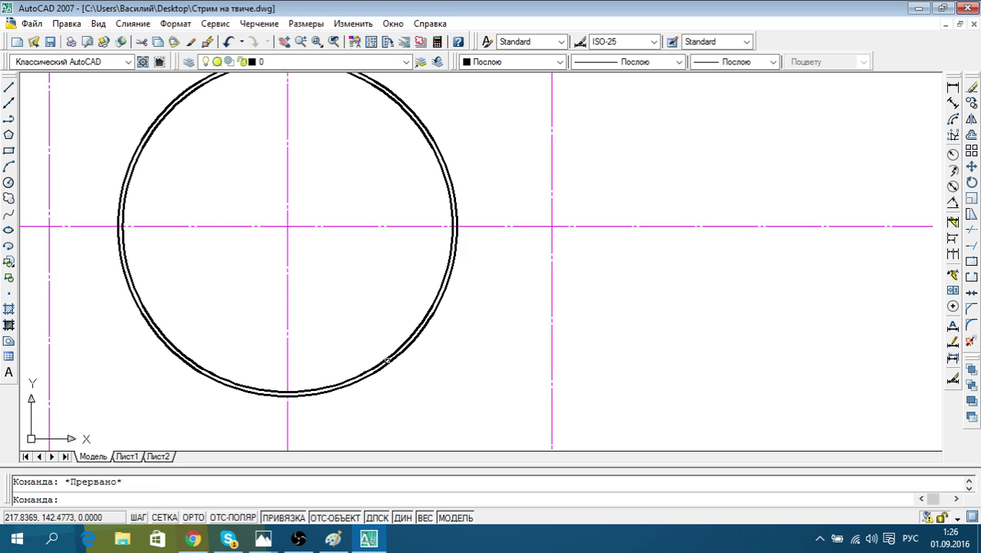
{"action": "scroll", "coordinate": [416, 322], "scroll_direction": "up", "scroll_amount": 2}
{"action": "mouse_move", "coordinate": [427, 311]}
{"action": "middle_mouse_down"}
{"action": "mouse_move", "coordinate": [452, 334]}
{"action": "mouse_move", "coordinate": [484, 238]}
{"action": "middle_mouse_up"}
{"action": "scroll", "coordinate": [451, 335], "scroll_direction": "down", "scroll_amount": 2}
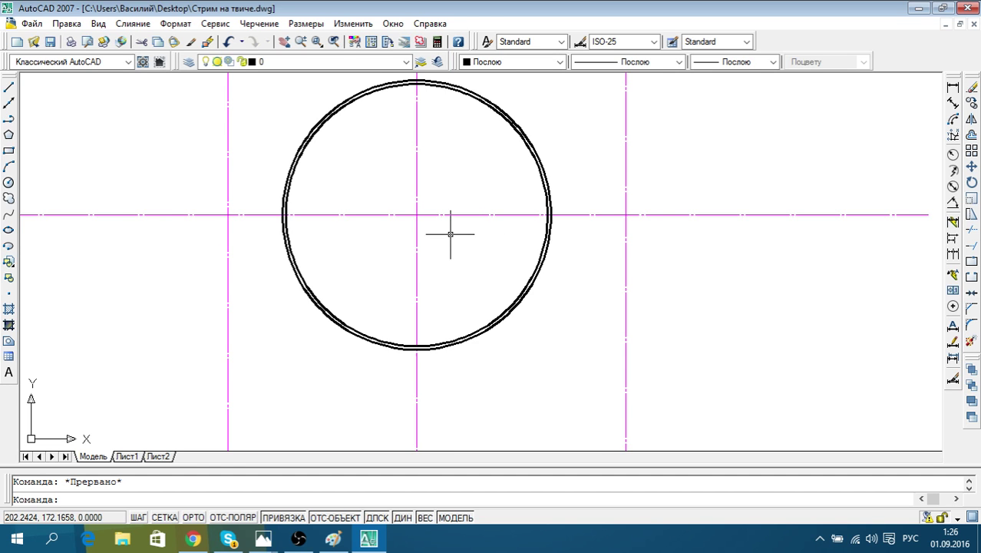
{"action": "scroll", "coordinate": [449, 230], "scroll_direction": "down", "scroll_amount": 4}
{"action": "scroll", "coordinate": [465, 234], "scroll_direction": "up", "scroll_amount": 2}
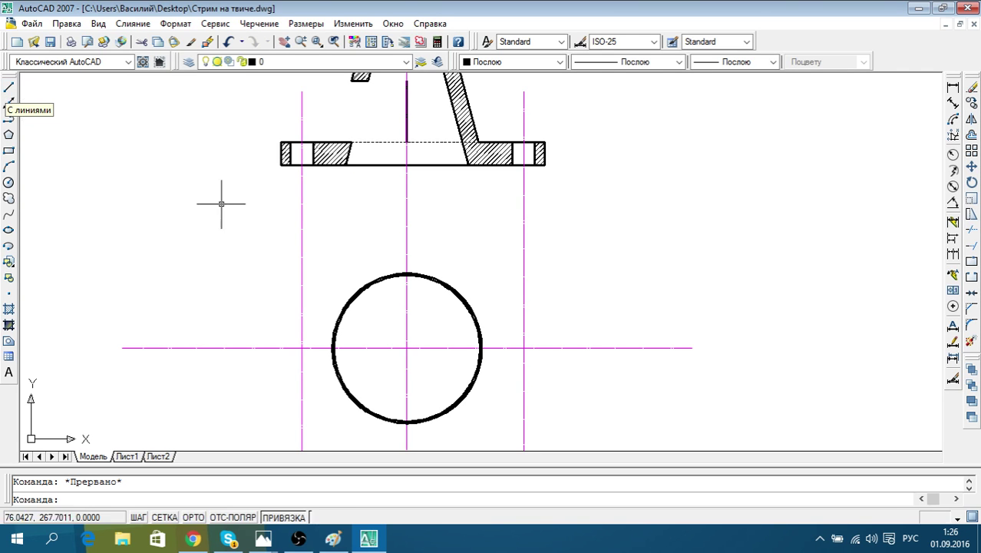
{"action": "scroll", "coordinate": [534, 335], "scroll_direction": "up", "scroll_amount": 2}
{"action": "scroll", "coordinate": [537, 329], "scroll_direction": "up", "scroll_amount": 3}
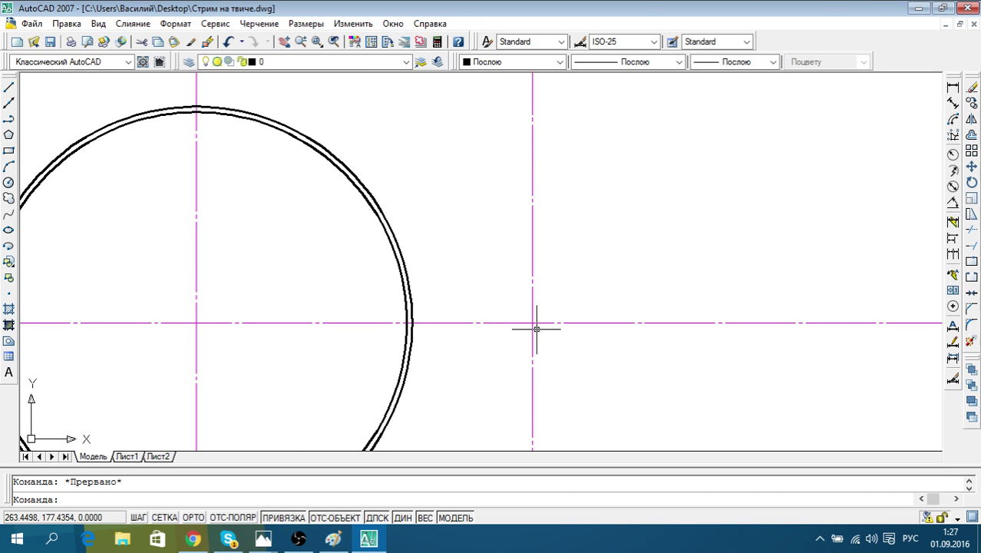
Draw ortho vertical projection lines from both flange outer corners down past the circle
{"action": "scroll", "coordinate": [536, 329], "scroll_direction": "down", "scroll_amount": 5}
{"action": "left_click", "coordinate": [9, 87]}
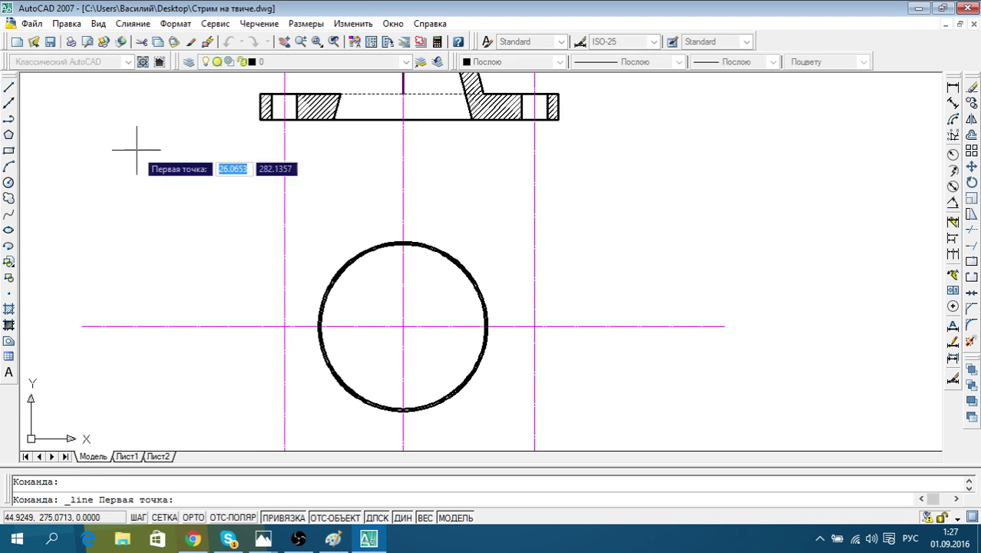
{"action": "left_click", "coordinate": [261, 119]}
{"action": "middle_click_drag", "start_coordinate": [213, 331], "coordinate": [232, 306]}
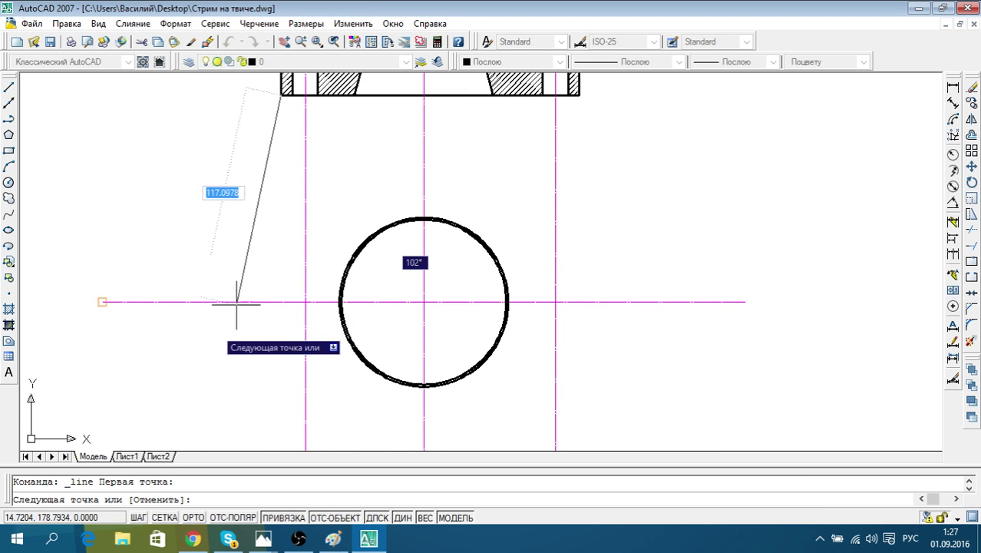
{"action": "key", "text": "F8"}
{"action": "left_click", "coordinate": [281, 391]}
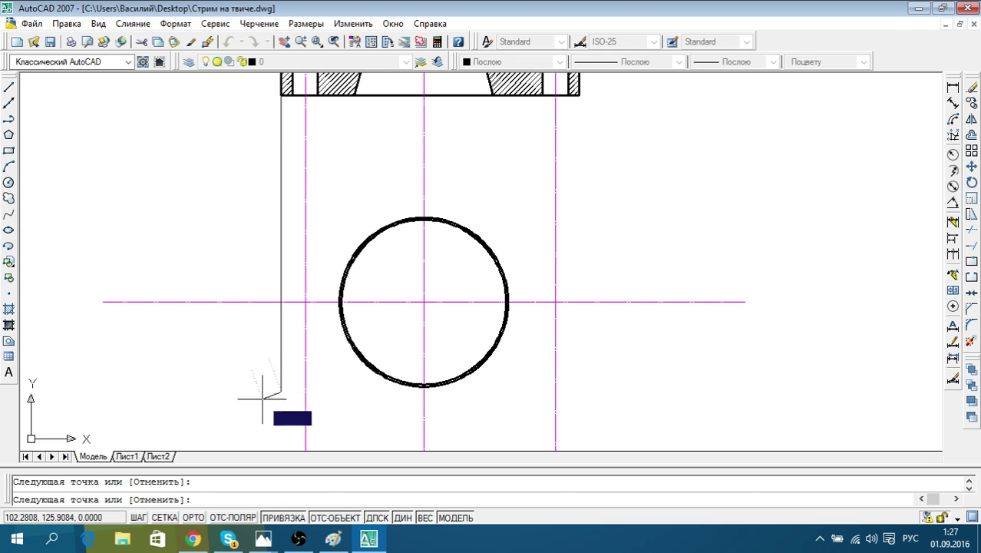
{"action": "key", "text": "Escape"}
{"action": "left_click", "coordinate": [8, 87]}
{"action": "middle_click_drag", "start_coordinate": [196, 254], "coordinate": [189, 271]}
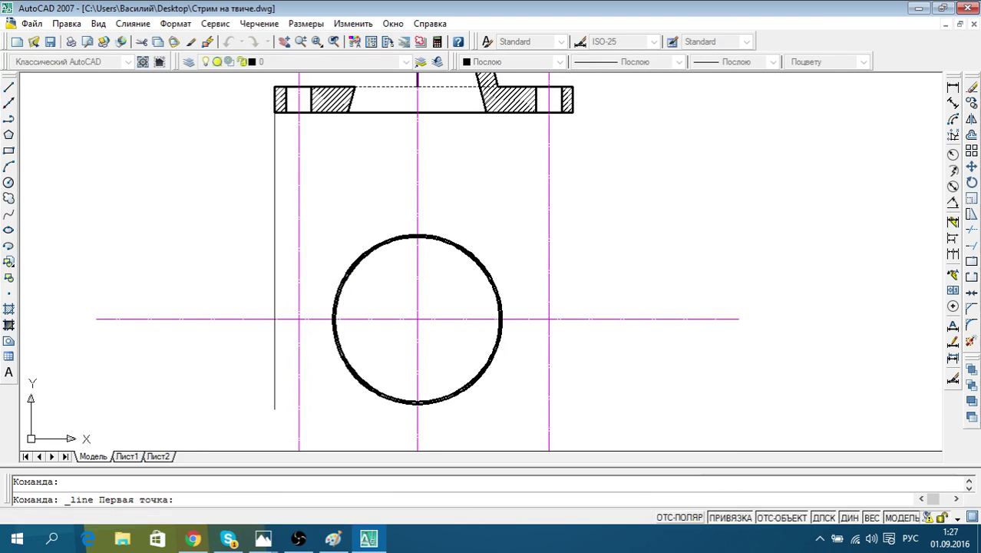
{"action": "left_click", "coordinate": [572, 113]}
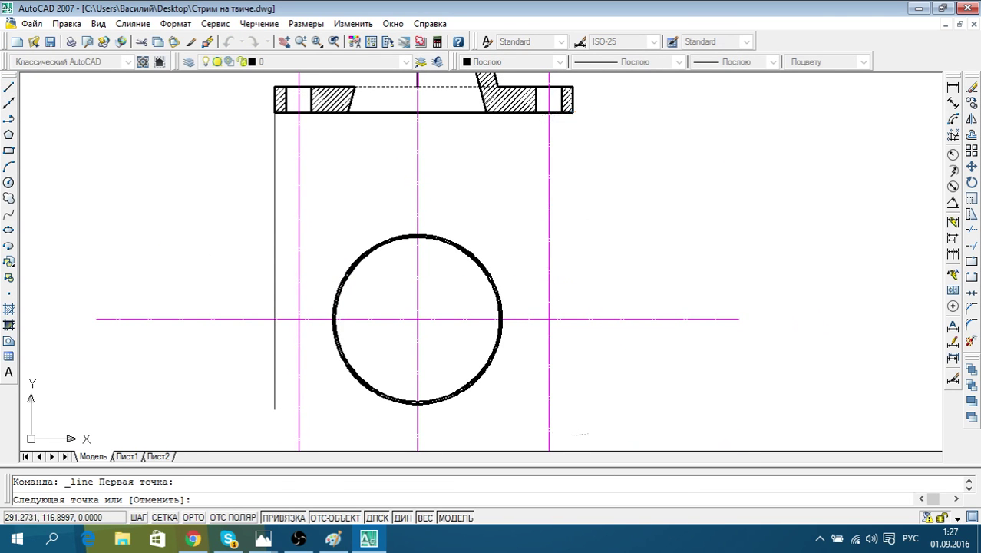
{"action": "left_click", "coordinate": [582, 421]}
{"action": "key", "text": "Escape"}
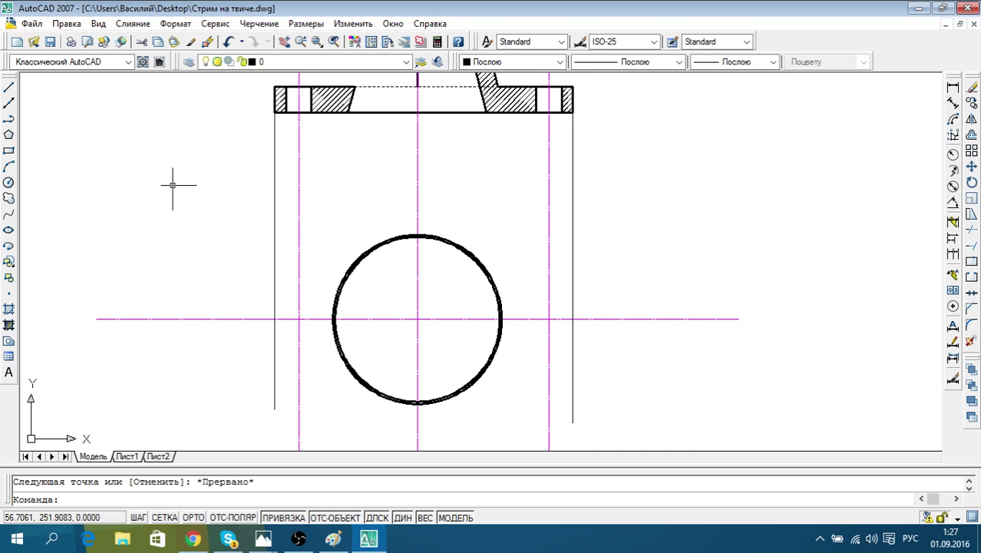
Draw vertical projection lines from both edges of the left bolt hole
{"action": "left_click", "coordinate": [9, 87]}
{"action": "left_click", "coordinate": [312, 113]}
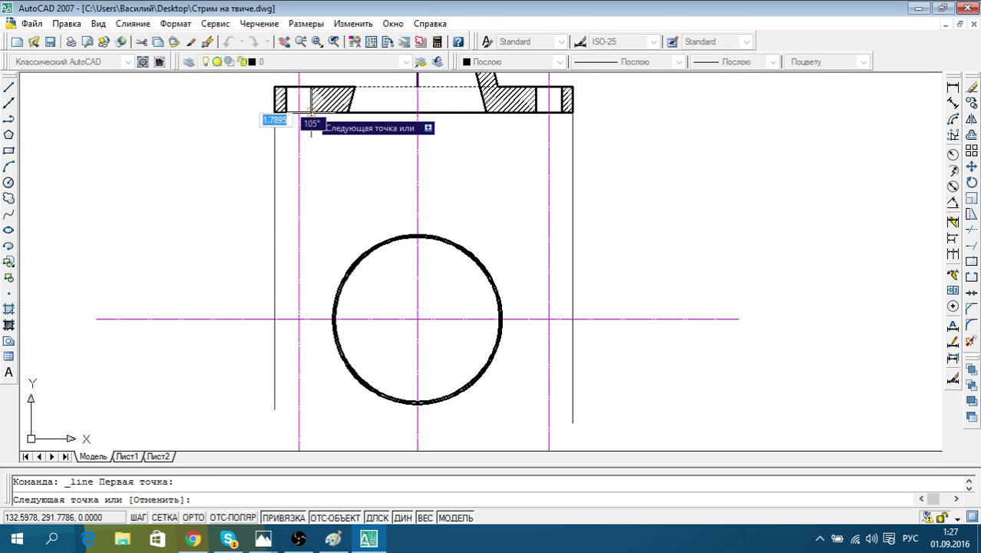
{"action": "key", "text": "F8"}
{"action": "left_click", "coordinate": [311, 426]}
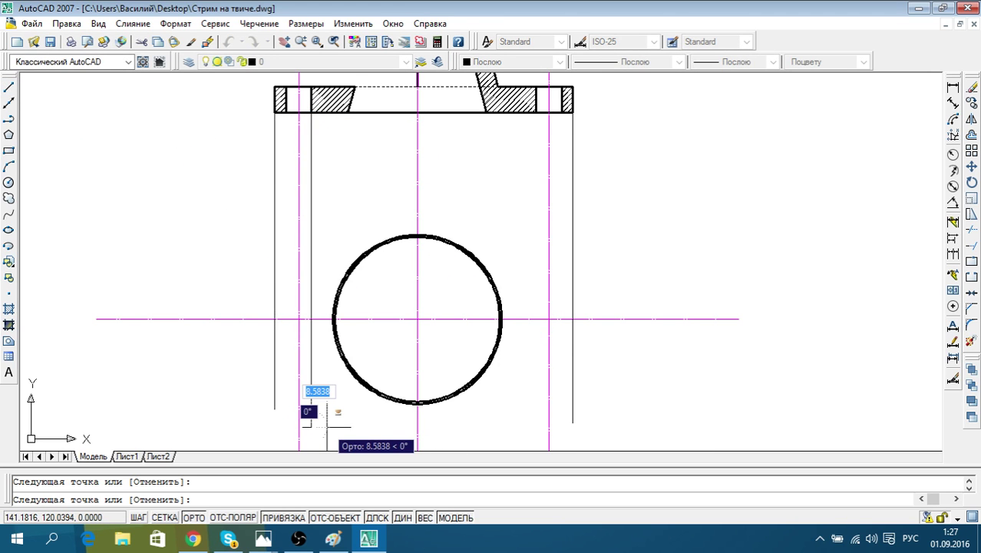
{"action": "key", "text": "F8"}
{"action": "key", "text": "Escape"}
{"action": "left_click", "coordinate": [9, 87]}
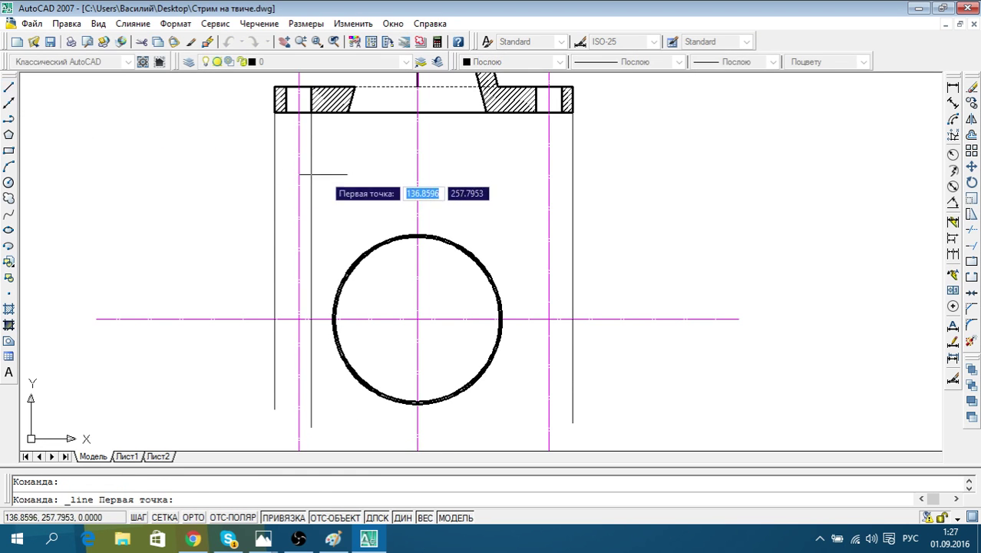
{"action": "left_click", "coordinate": [285, 113]}
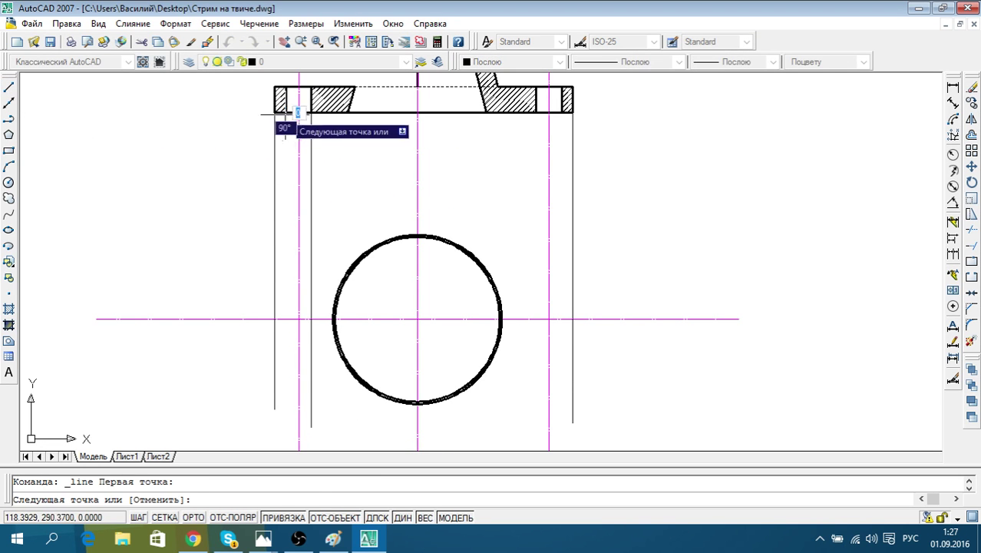
{"action": "left_click", "coordinate": [286, 433]}
{"action": "key", "text": "Escape"}
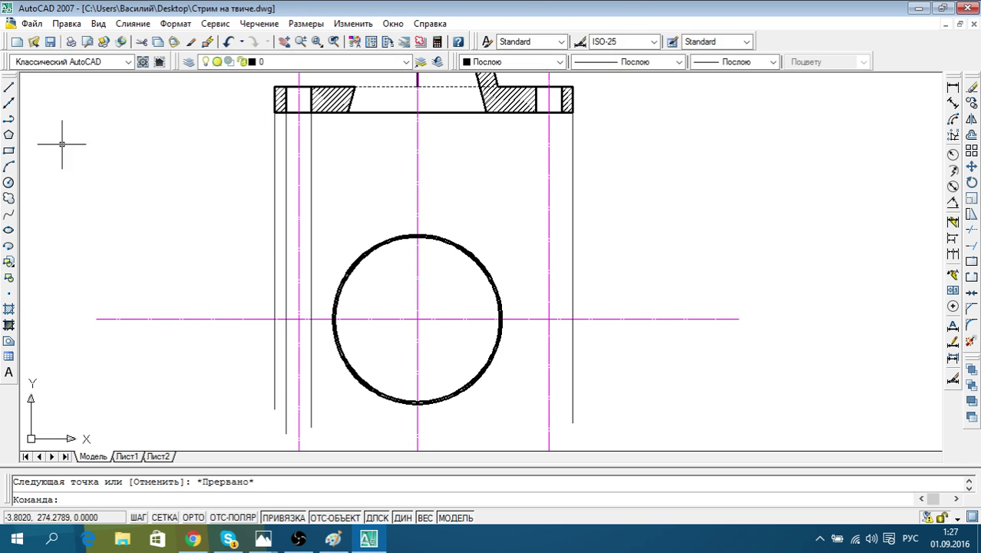
Draw vertical projection lines from the right bolt hole's edges down past the circle
{"action": "left_click", "coordinate": [8, 87]}
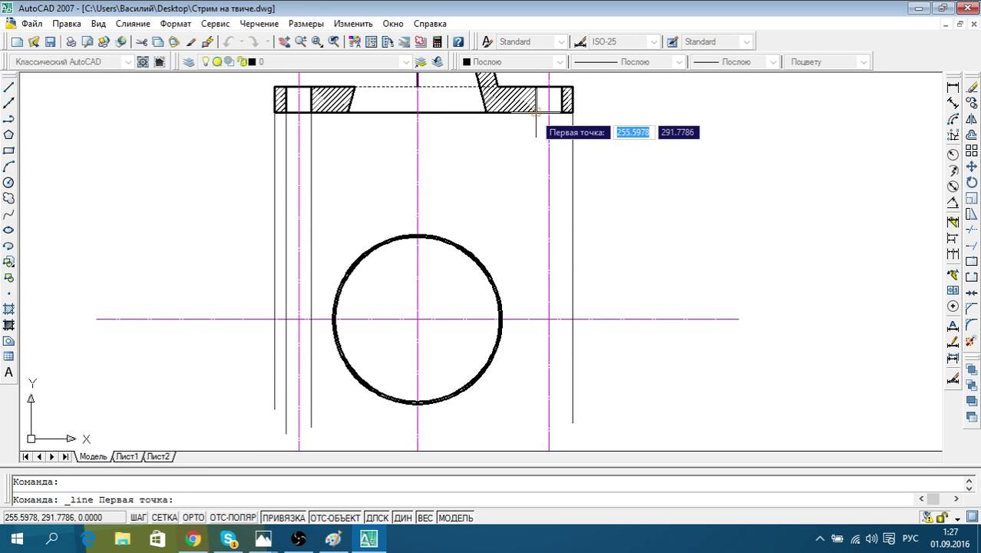
{"action": "left_click", "coordinate": [535, 113]}
{"action": "key", "text": "F8"}
{"action": "left_click", "coordinate": [536, 423]}
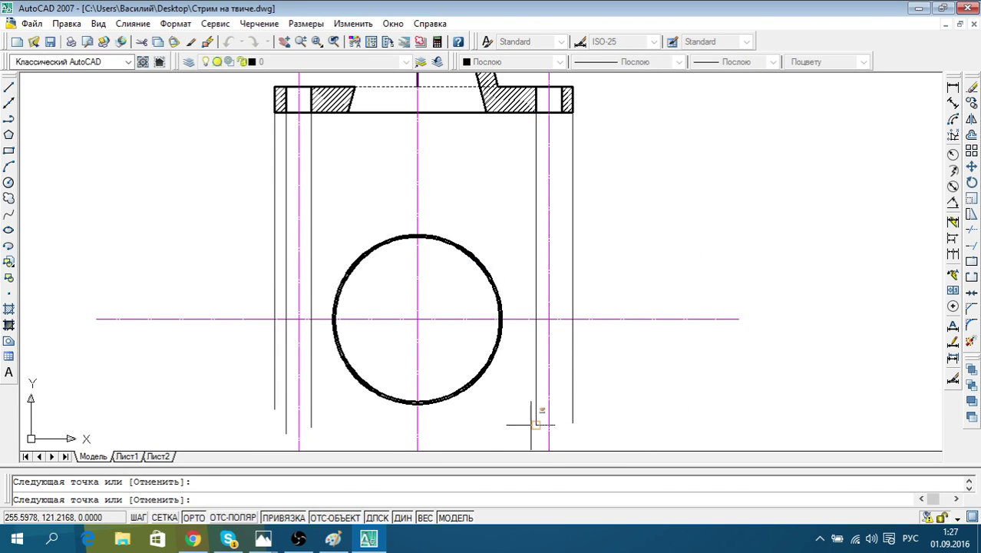
{"action": "key", "text": "Escape"}
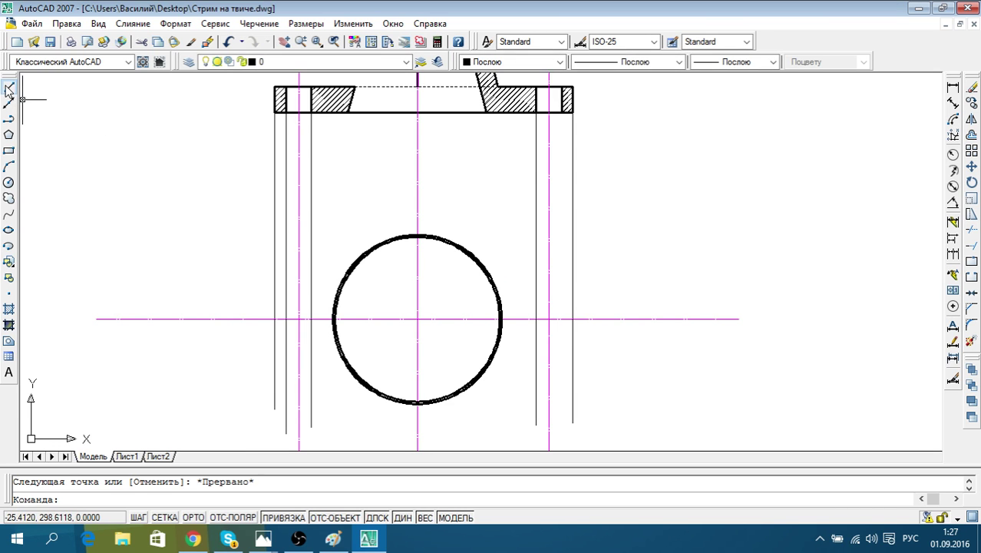
{"action": "left_click", "coordinate": [9, 87]}
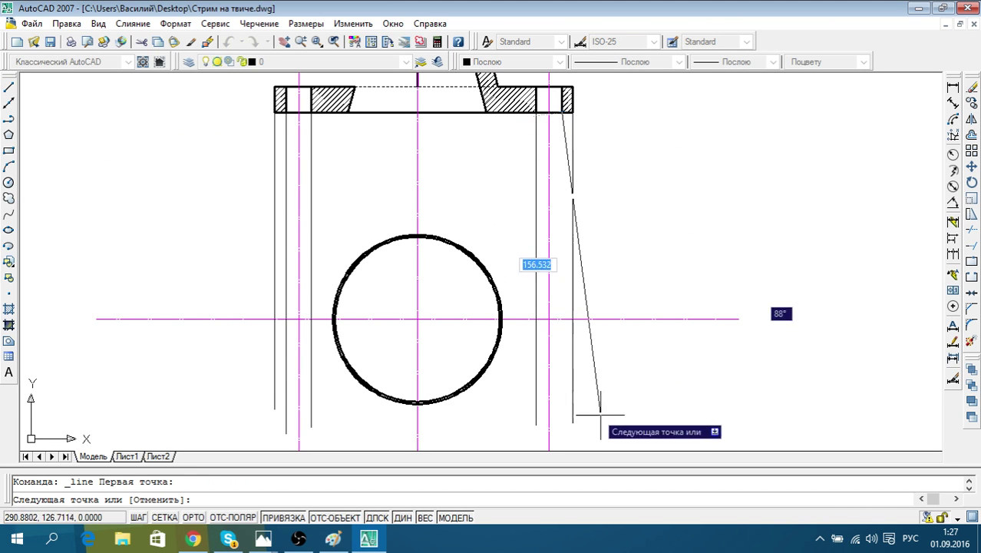
{"action": "key", "text": "F8"}
{"action": "left_click", "coordinate": [561, 427]}
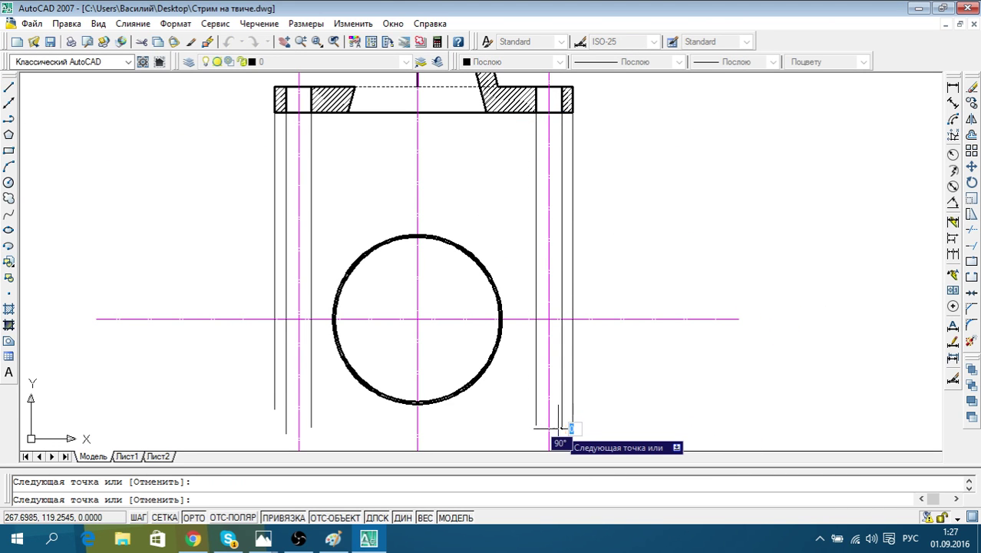
{"action": "key", "text": "Escape"}
{"action": "mouse_move", "coordinate": [657, 368]}
{"action": "middle_mouse_down"}
{"action": "mouse_move", "coordinate": [654, 354]}
{"action": "mouse_move", "coordinate": [661, 410]}
{"action": "middle_mouse_up"}
Start a vertical line from the circle's right edge, then cancel it
{"action": "scroll", "coordinate": [423, 394], "scroll_direction": "up", "scroll_amount": 2}
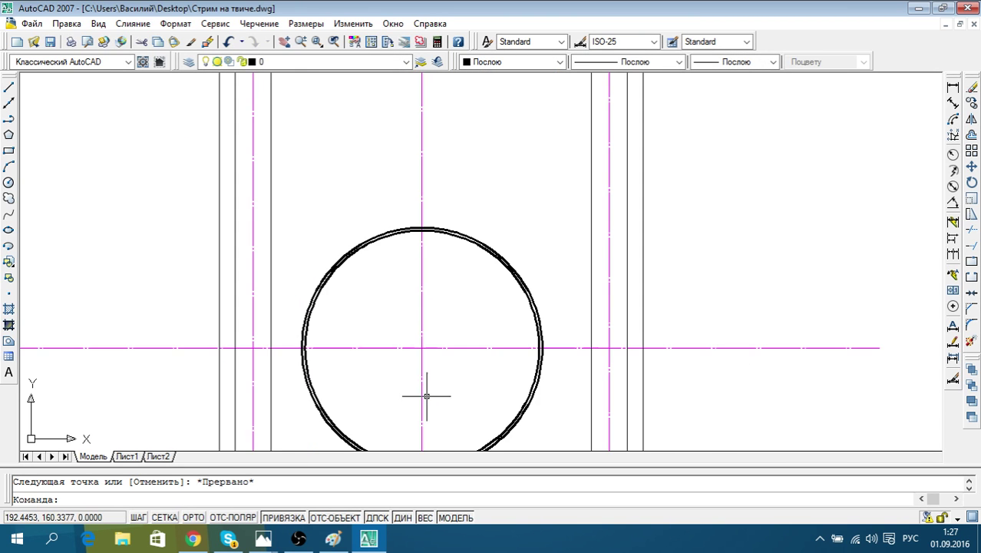
{"action": "scroll", "coordinate": [389, 343], "scroll_direction": "down", "scroll_amount": 2}
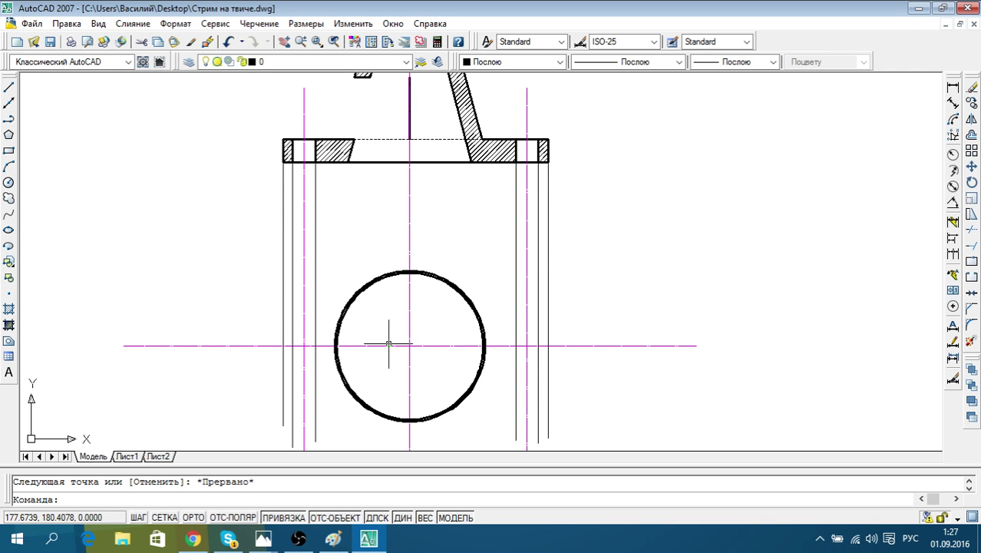
{"action": "middle_click_drag", "start_coordinate": [444, 413], "coordinate": [416, 444]}
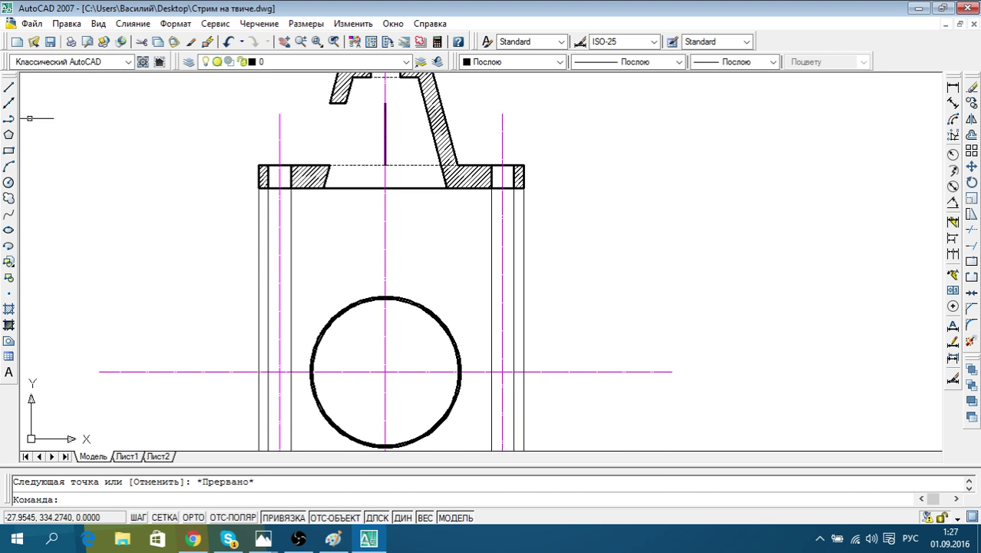
{"action": "left_click", "coordinate": [9, 87]}
{"action": "scroll", "coordinate": [461, 372], "scroll_direction": "up", "scroll_amount": 3}
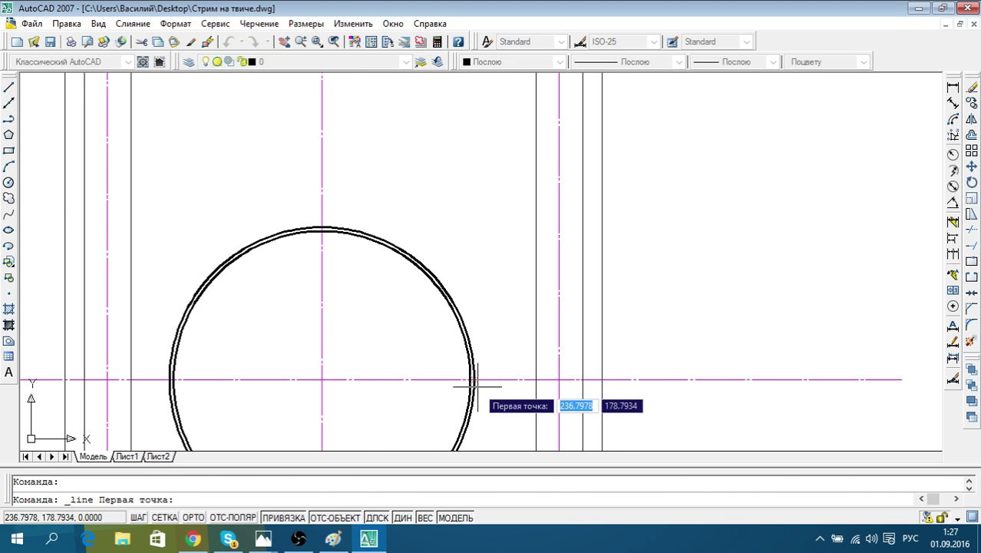
{"action": "left_click", "coordinate": [476, 384]}
{"action": "scroll", "coordinate": [514, 324], "scroll_direction": "down", "scroll_amount": 3}
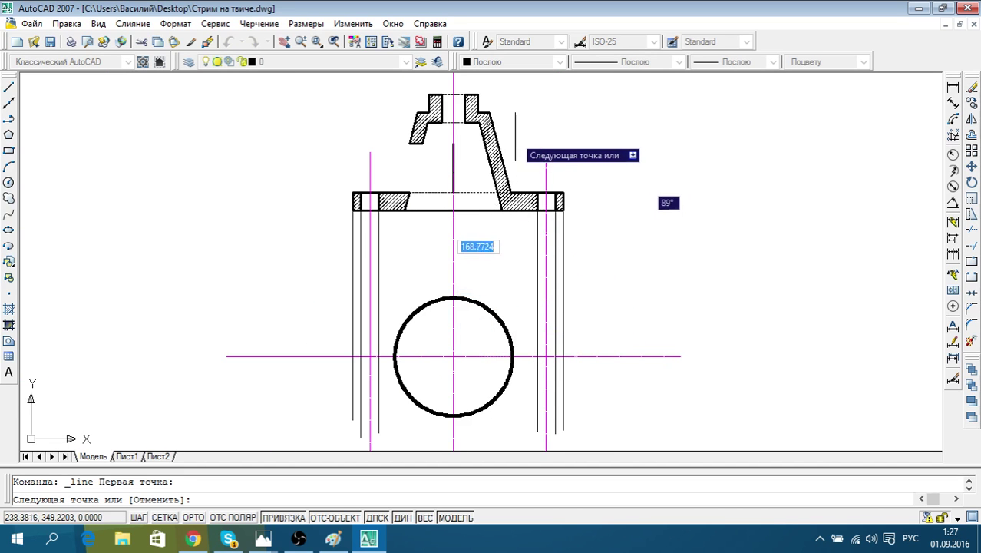
{"action": "key", "text": "F8"}
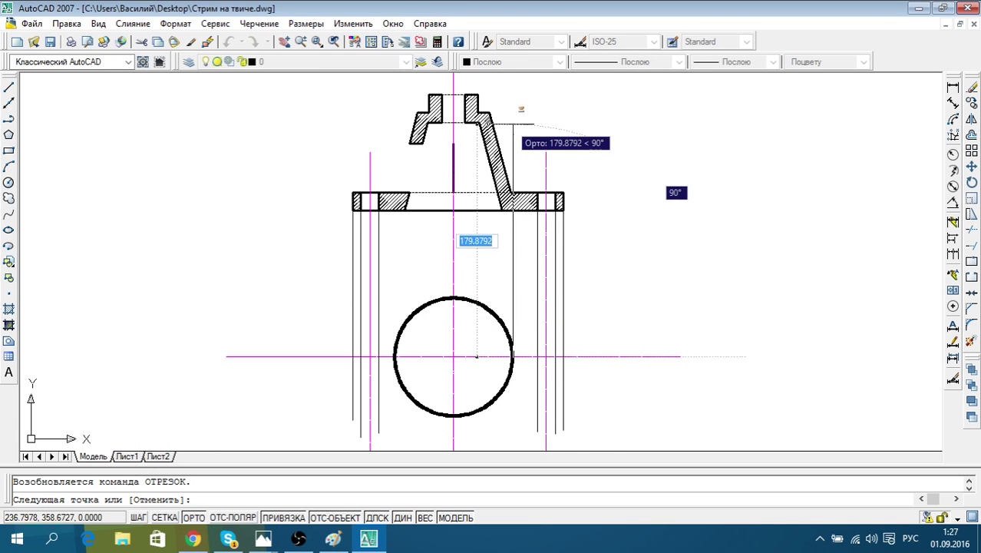
{"action": "scroll", "coordinate": [513, 123], "scroll_direction": "up", "scroll_amount": 3}
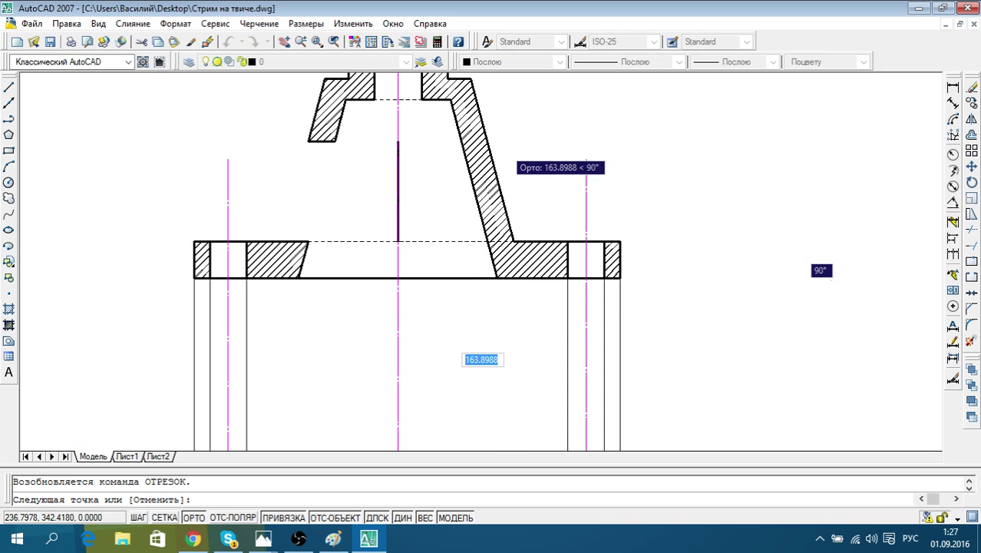
{"action": "scroll", "coordinate": [507, 146], "scroll_direction": "down", "scroll_amount": 4}
{"action": "scroll", "coordinate": [491, 154], "scroll_direction": "up", "scroll_amount": 1}
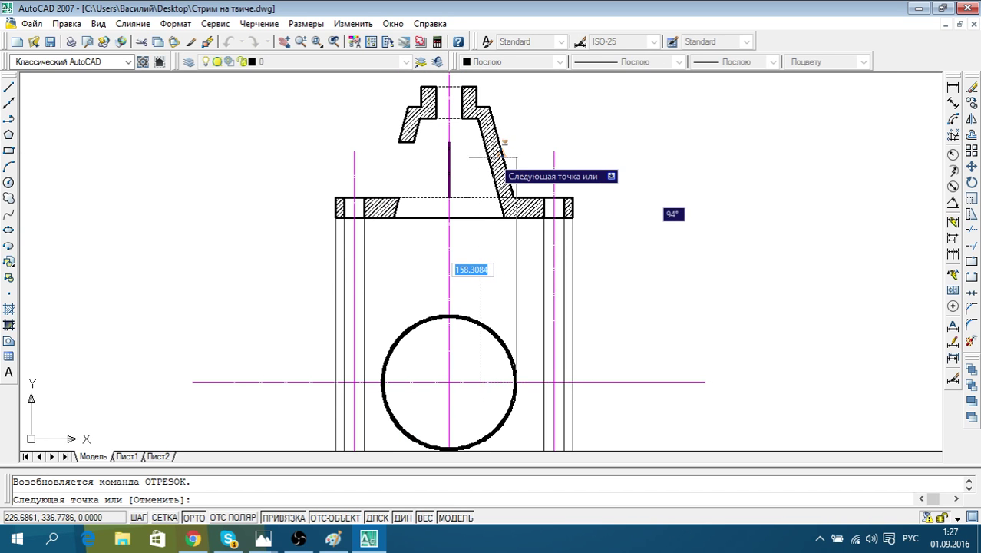
{"action": "scroll", "coordinate": [492, 156], "scroll_direction": "up", "scroll_amount": 2}
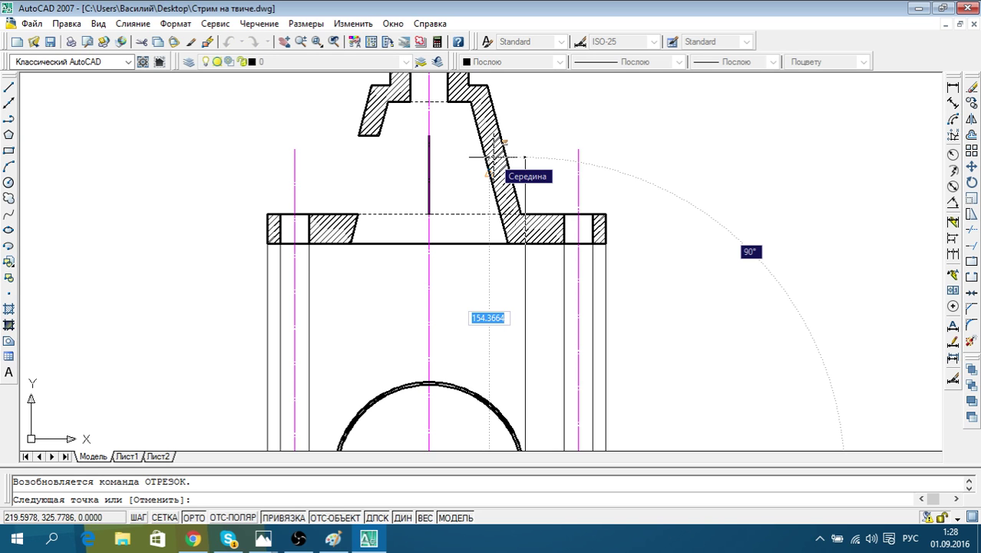
{"action": "key", "text": "Escape"}
Pan and zoom to bring the whole top-view circle back into view
{"action": "mouse_move", "coordinate": [524, 380]}
{"action": "middle_mouse_down"}
{"action": "mouse_move", "coordinate": [537, 259]}
{"action": "mouse_move", "coordinate": [480, 395]}
{"action": "middle_mouse_up"}
{"action": "scroll", "coordinate": [519, 262], "scroll_direction": "down", "scroll_amount": 2}
{"action": "scroll", "coordinate": [486, 271], "scroll_direction": "up", "scroll_amount": 3}
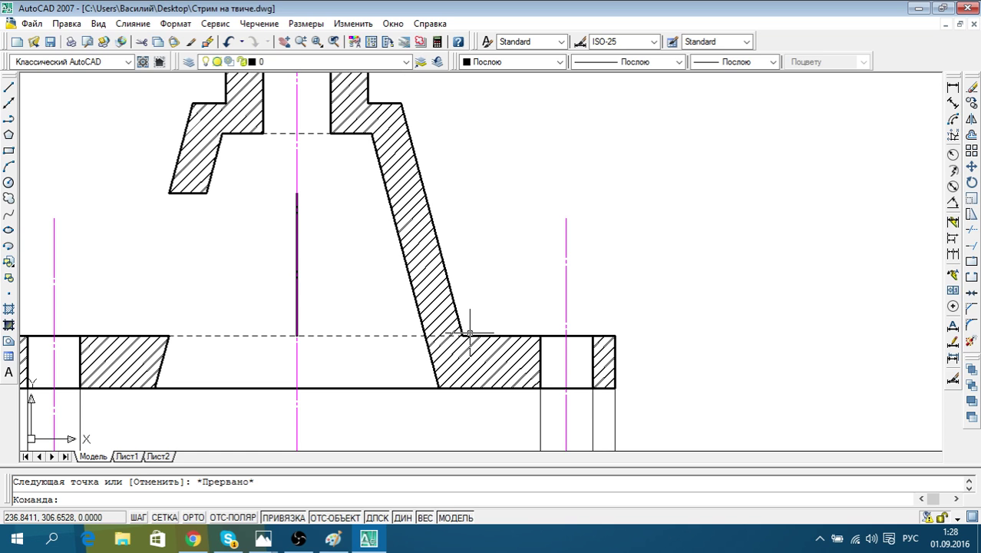
{"action": "scroll", "coordinate": [469, 334], "scroll_direction": "down", "scroll_amount": 5}
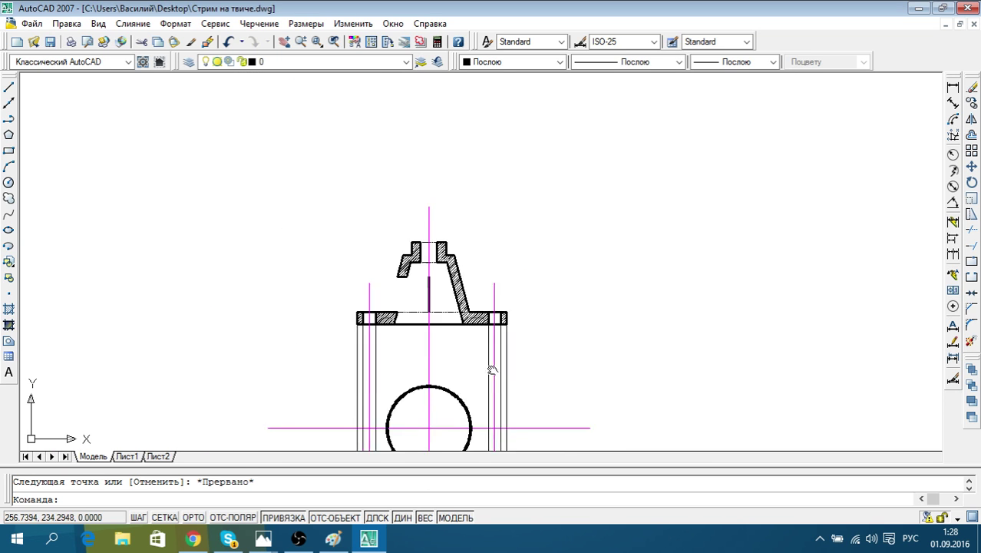
{"action": "scroll", "coordinate": [499, 395], "scroll_direction": "up", "scroll_amount": 3}
{"action": "scroll", "coordinate": [495, 345], "scroll_direction": "up", "scroll_amount": 3}
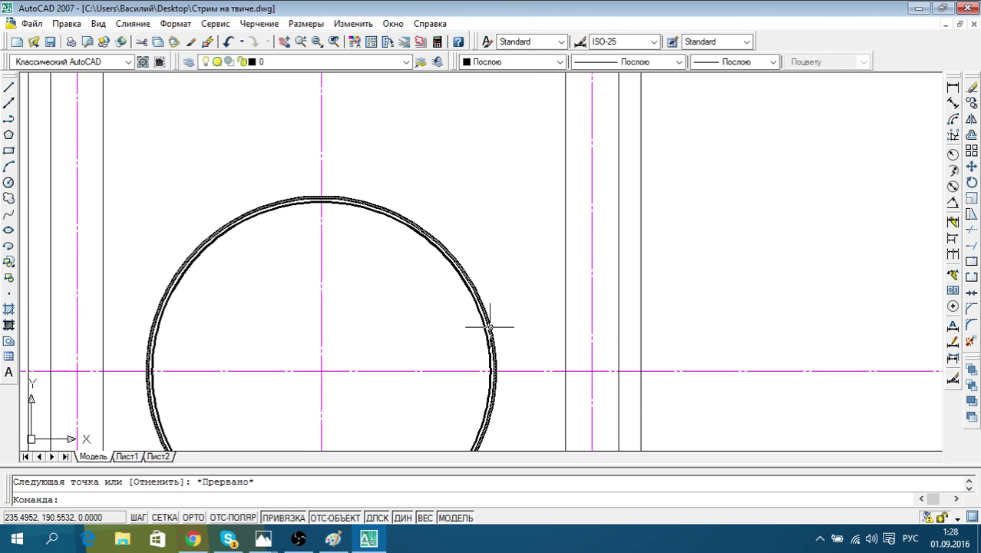
Draw a vertical projection line from the flange's bottom edge down past the circle
{"action": "left_click", "coordinate": [489, 326]}
{"action": "scroll", "coordinate": [496, 352], "scroll_direction": "down", "scroll_amount": 2}
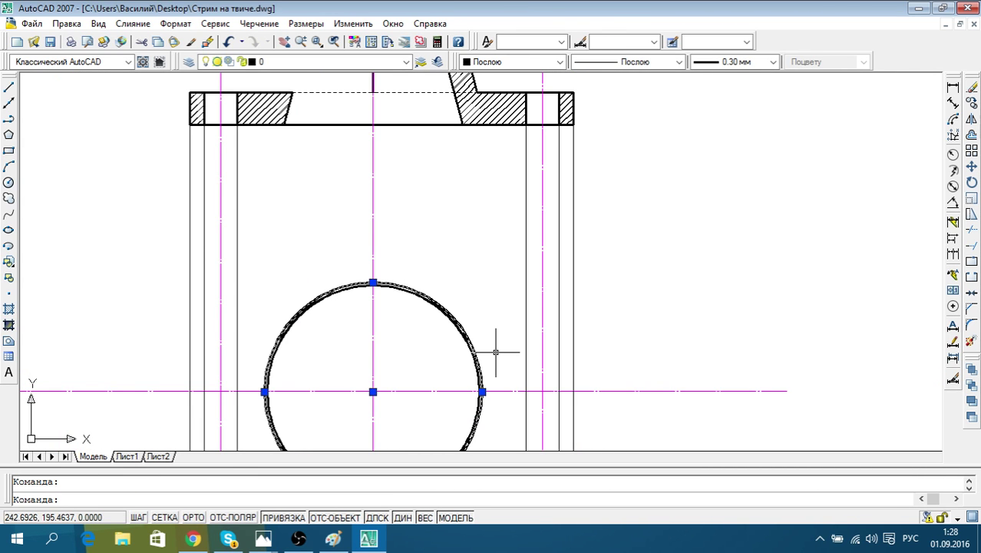
{"action": "left_click", "coordinate": [10, 87]}
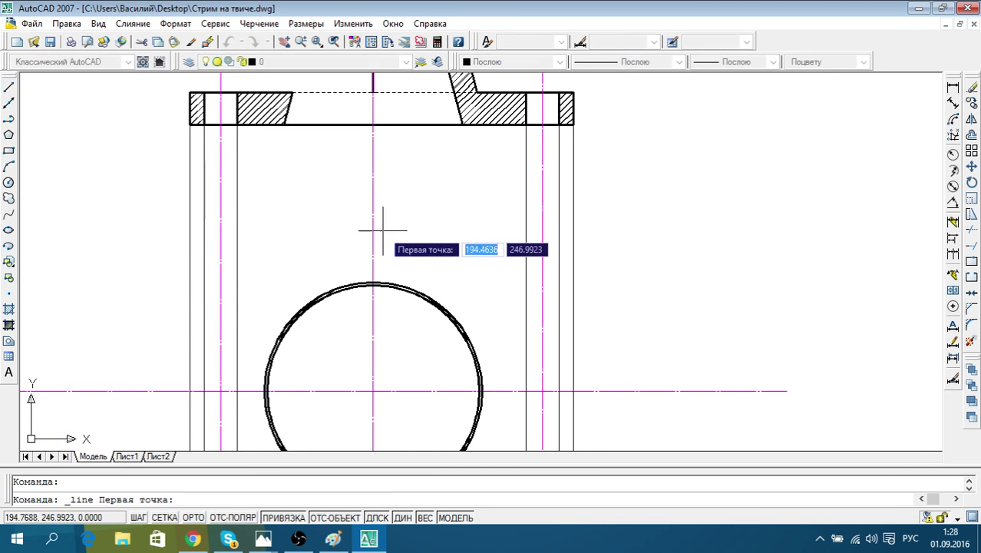
{"action": "middle_click_drag", "start_coordinate": [444, 102], "coordinate": [451, 173]}
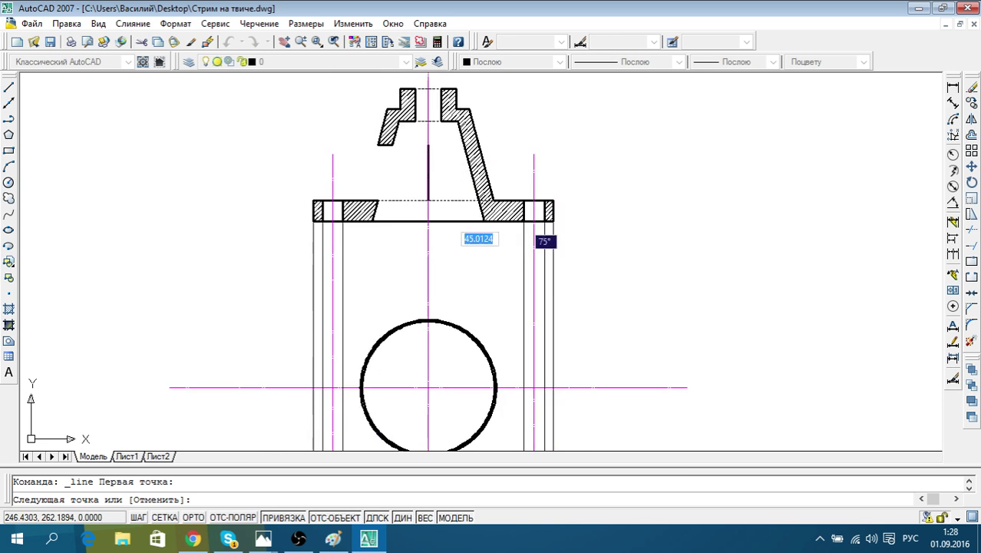
{"action": "left_click", "coordinate": [482, 194]}
{"action": "scroll", "coordinate": [507, 261], "scroll_direction": "down", "scroll_amount": 2}
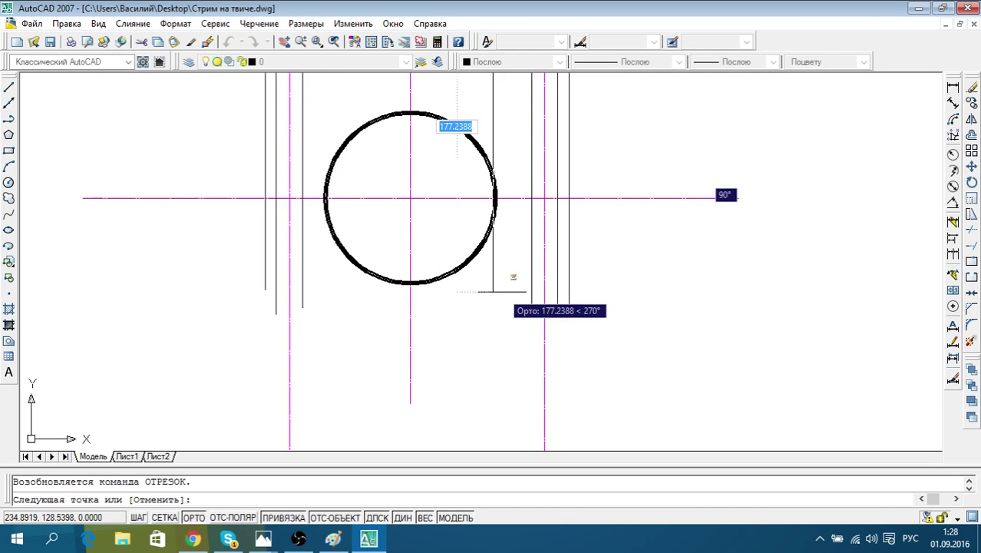
{"action": "key", "text": "F8"}
{"action": "scroll", "coordinate": [499, 298], "scroll_direction": "up", "scroll_amount": 3}
{"action": "scroll", "coordinate": [499, 298], "scroll_direction": "up", "scroll_amount": 4}
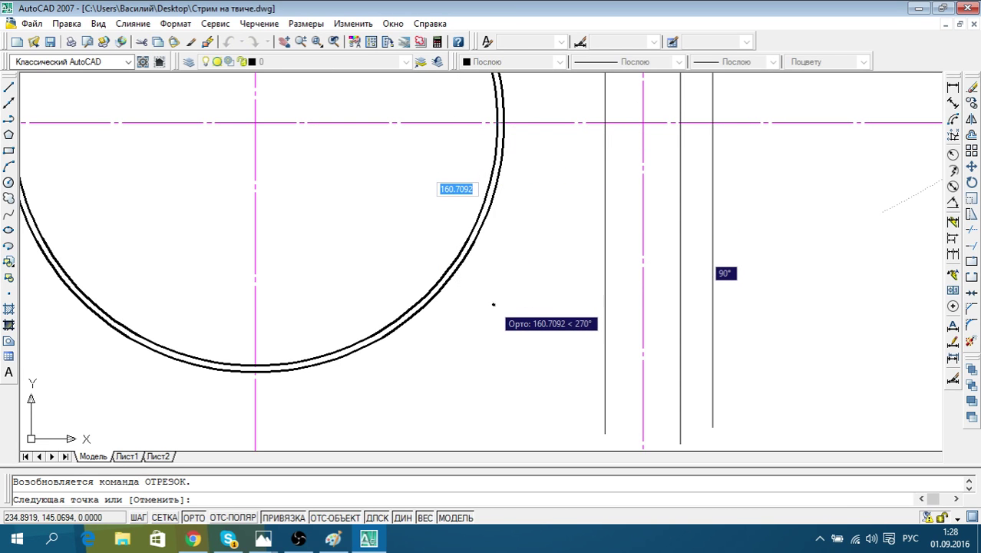
{"action": "left_click", "coordinate": [494, 304]}
{"action": "key", "text": "Escape"}
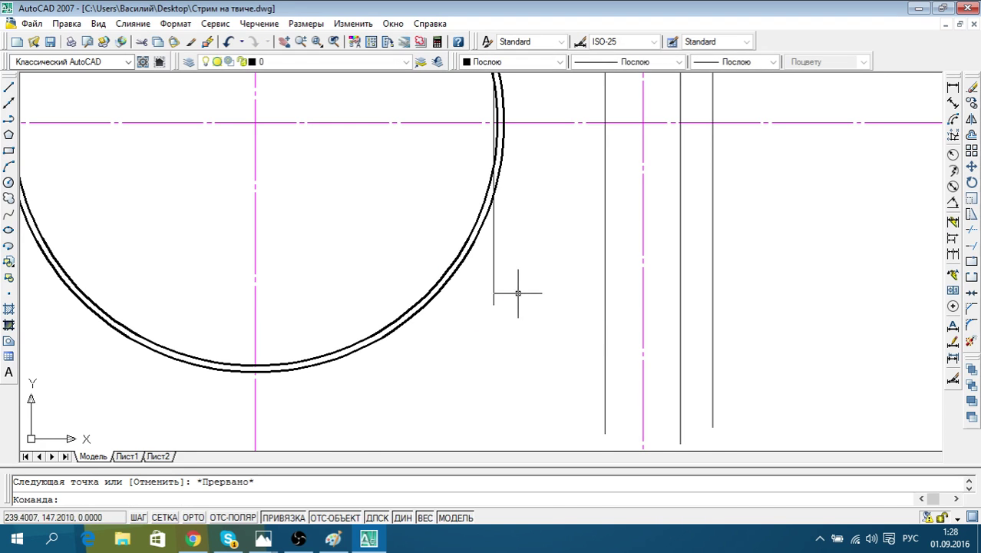
Erase the duplicate inner circle
{"action": "scroll", "coordinate": [518, 293], "scroll_direction": "up", "scroll_amount": 3}
{"action": "scroll", "coordinate": [506, 268], "scroll_direction": "up", "scroll_amount": 2}
{"action": "left_click", "coordinate": [485, 238]}
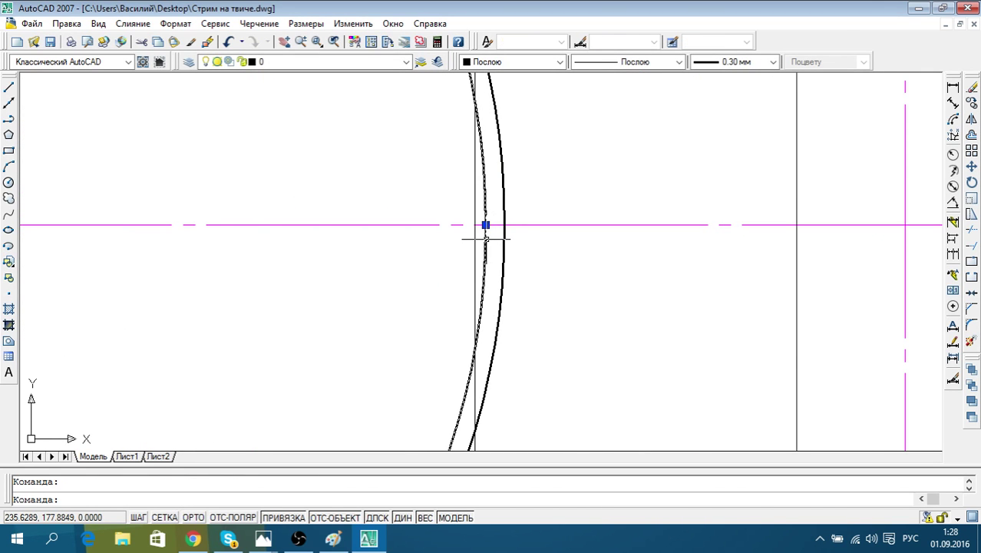
{"action": "scroll", "coordinate": [508, 272], "scroll_direction": "down", "scroll_amount": 1}
{"action": "scroll", "coordinate": [523, 288], "scroll_direction": "down", "scroll_amount": 1}
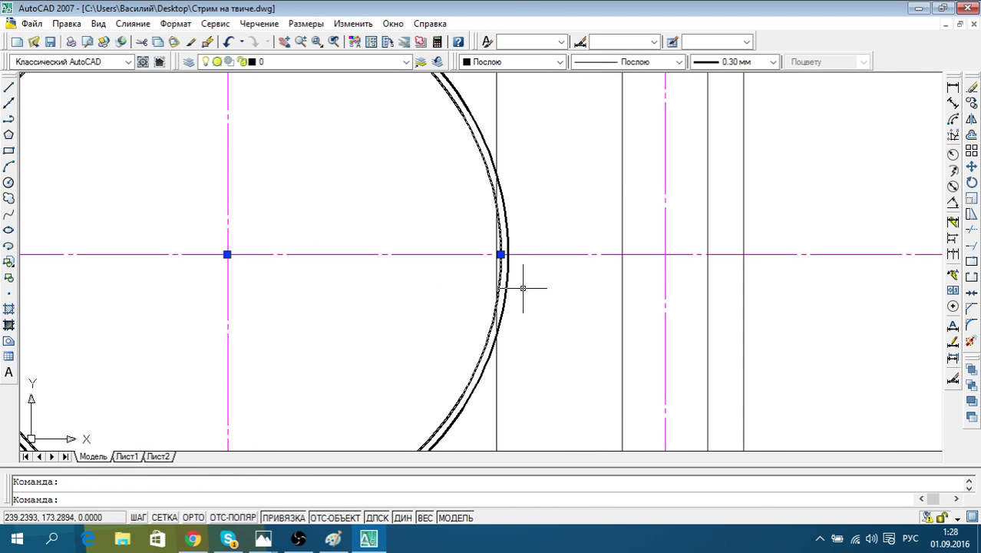
{"action": "key", "text": "Delete"}
{"action": "scroll", "coordinate": [522, 288], "scroll_direction": "down", "scroll_amount": 3}
{"action": "scroll", "coordinate": [522, 288], "scroll_direction": "down", "scroll_amount": 2}
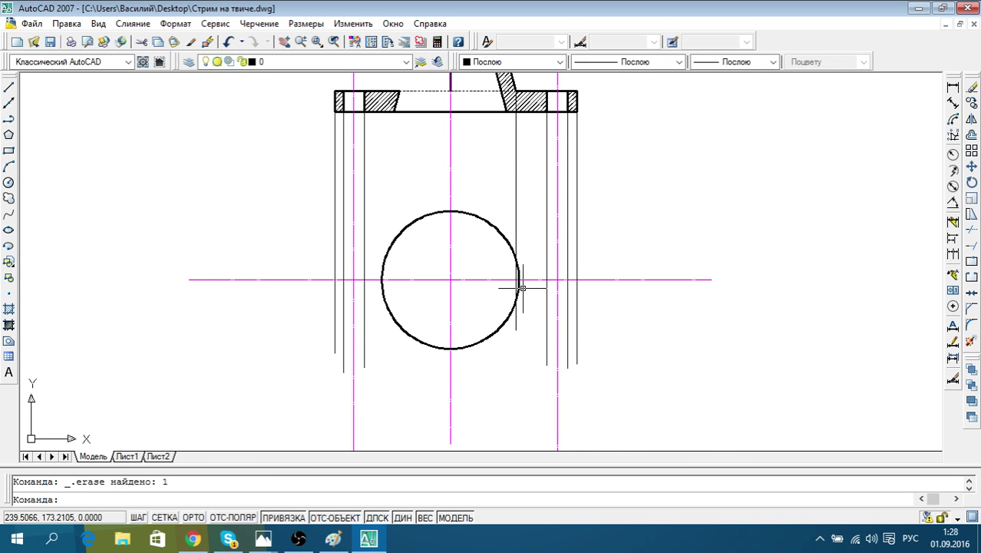
{"action": "scroll", "coordinate": [520, 282], "scroll_direction": "up", "scroll_amount": 4}
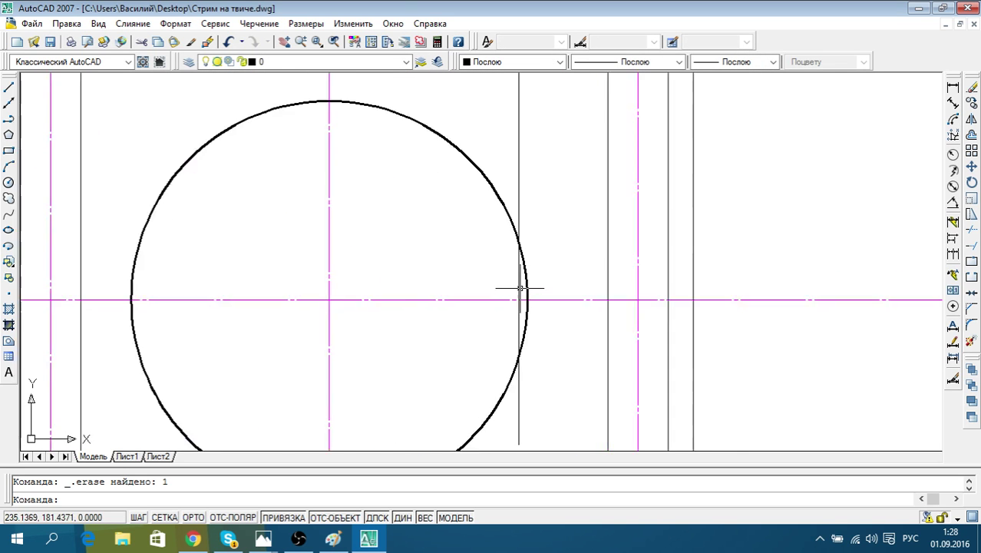
{"action": "scroll", "coordinate": [519, 287], "scroll_direction": "up", "scroll_amount": 3}
{"action": "scroll", "coordinate": [531, 287], "scroll_direction": "down", "scroll_amount": 4}
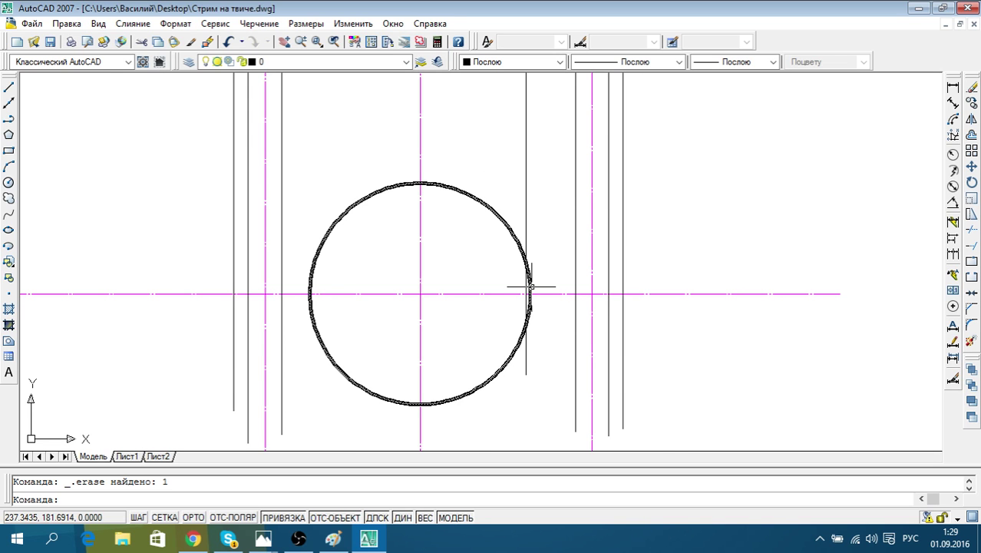
{"action": "scroll", "coordinate": [530, 287], "scroll_direction": "up", "scroll_amount": 2}
{"action": "scroll", "coordinate": [528, 289], "scroll_direction": "up", "scroll_amount": 2}
Grip-stretch the remaining circle's quadrant so its edge meets the new vertical line
{"action": "left_click", "coordinate": [527, 291]}
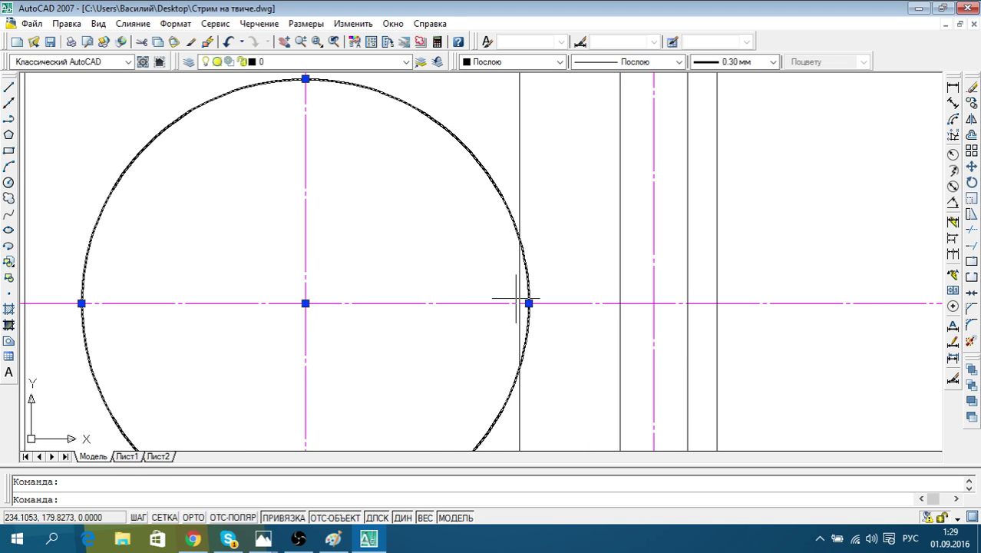
{"action": "left_click", "coordinate": [529, 303]}
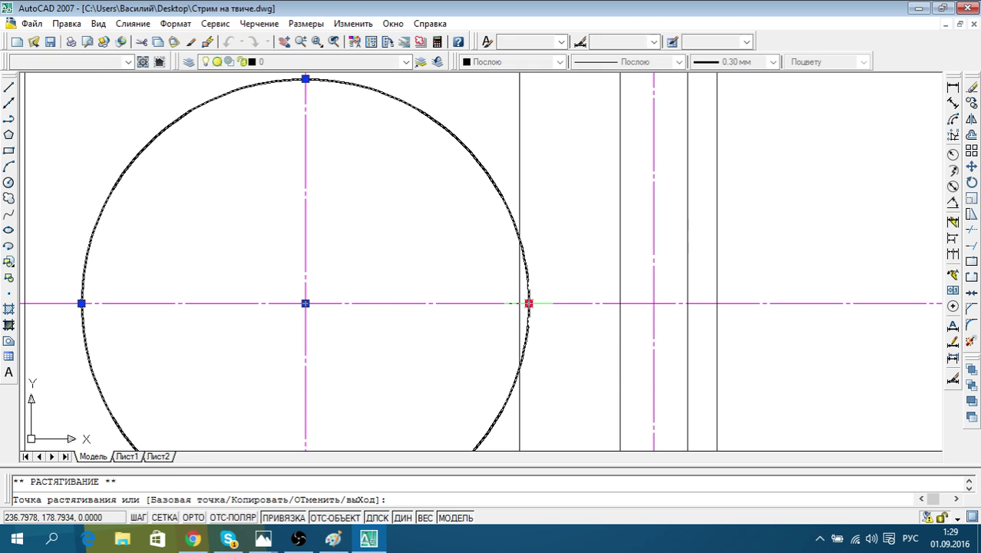
{"action": "left_click", "coordinate": [520, 303]}
{"action": "key", "text": "Escape"}
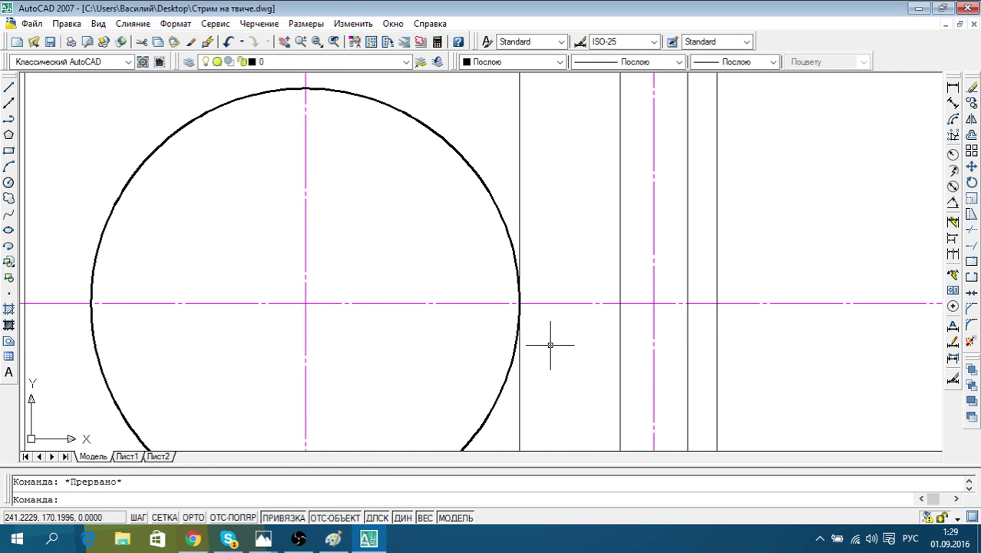
{"action": "scroll", "coordinate": [548, 341], "scroll_direction": "down", "scroll_amount": 4}
{"action": "scroll", "coordinate": [499, 330], "scroll_direction": "down", "scroll_amount": 1}
{"action": "scroll", "coordinate": [452, 399], "scroll_direction": "up", "scroll_amount": 2}
{"action": "mouse_move", "coordinate": [475, 417]}
{"action": "middle_mouse_down"}
{"action": "mouse_move", "coordinate": [479, 376]}
{"action": "mouse_move", "coordinate": [514, 346]}
{"action": "mouse_move", "coordinate": [502, 370]}
{"action": "middle_mouse_up"}
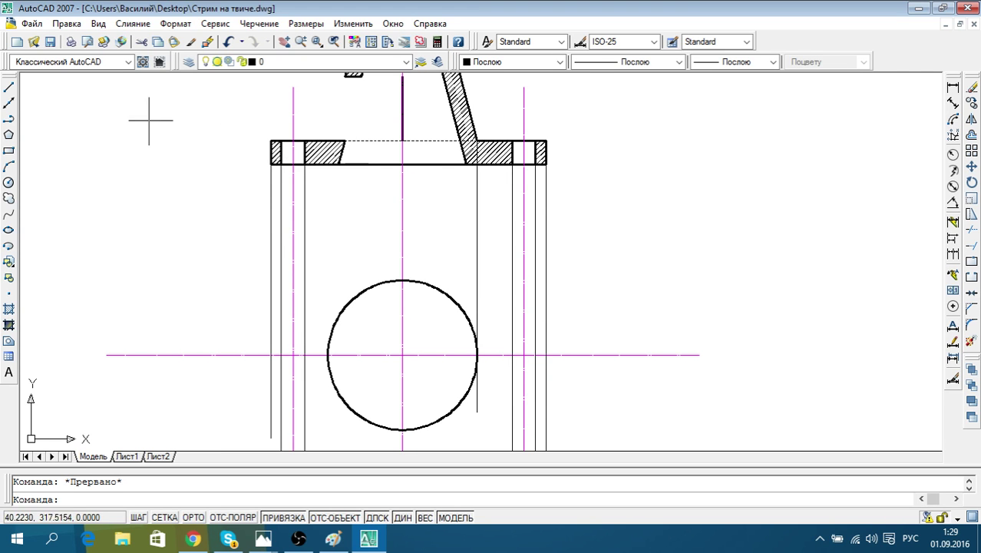
Start another line at the hatched flange corner
{"action": "left_click", "coordinate": [10, 87]}
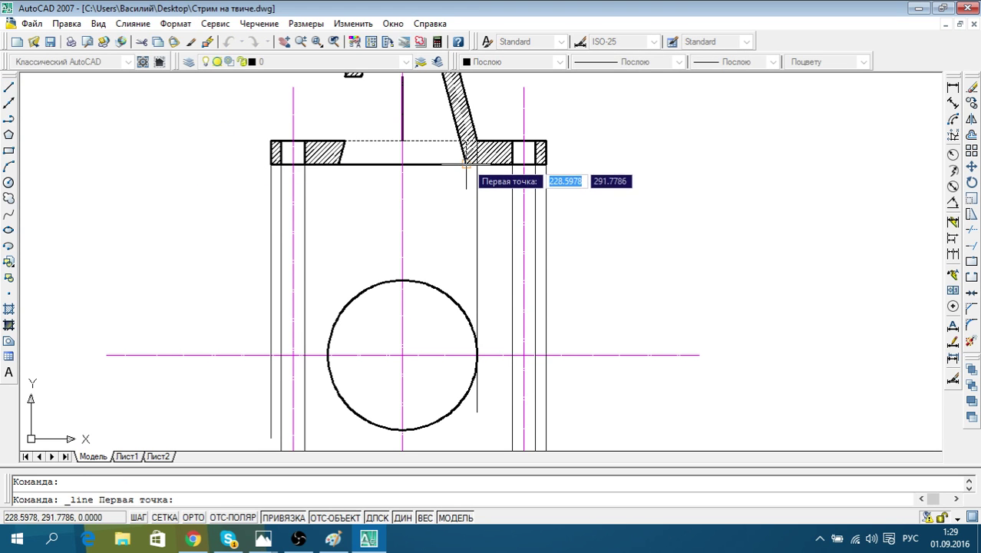
{"action": "left_click", "coordinate": [468, 164]}
{"action": "middle_click_drag", "start_coordinate": [446, 377], "coordinate": [473, 318]}
Finish the ortho vertical line down past the circle
{"action": "key", "text": "F8"}
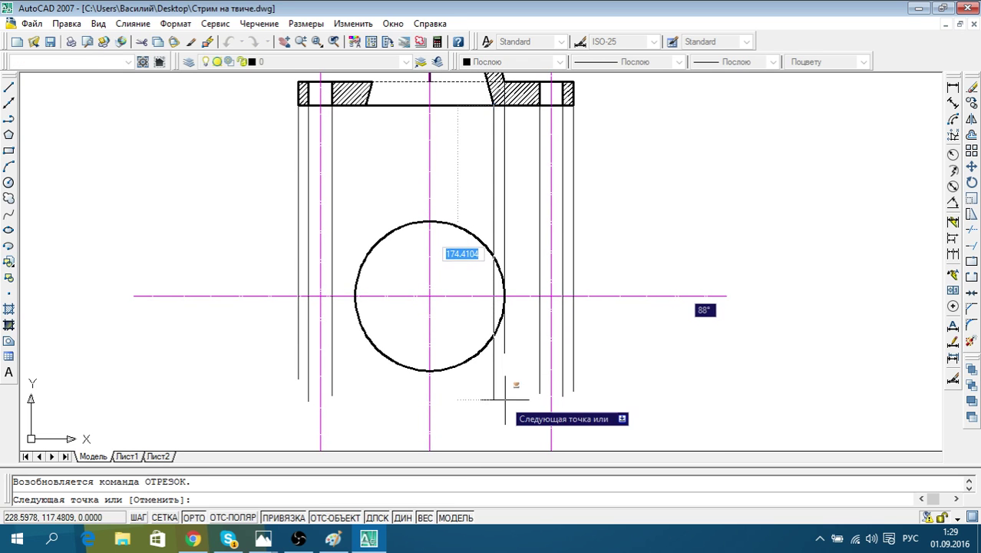
{"action": "left_click", "coordinate": [504, 399]}
{"action": "key", "text": "Escape"}
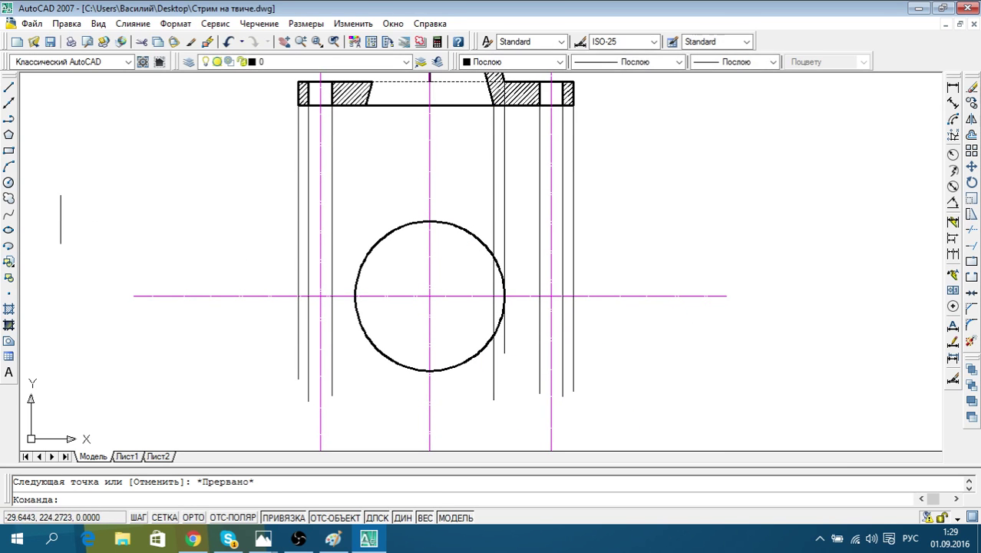
Draw a smaller concentric circle centred at the centre-line crossing
{"action": "left_click", "coordinate": [8, 182]}
{"action": "scroll", "coordinate": [459, 294], "scroll_direction": "up", "scroll_amount": 2}
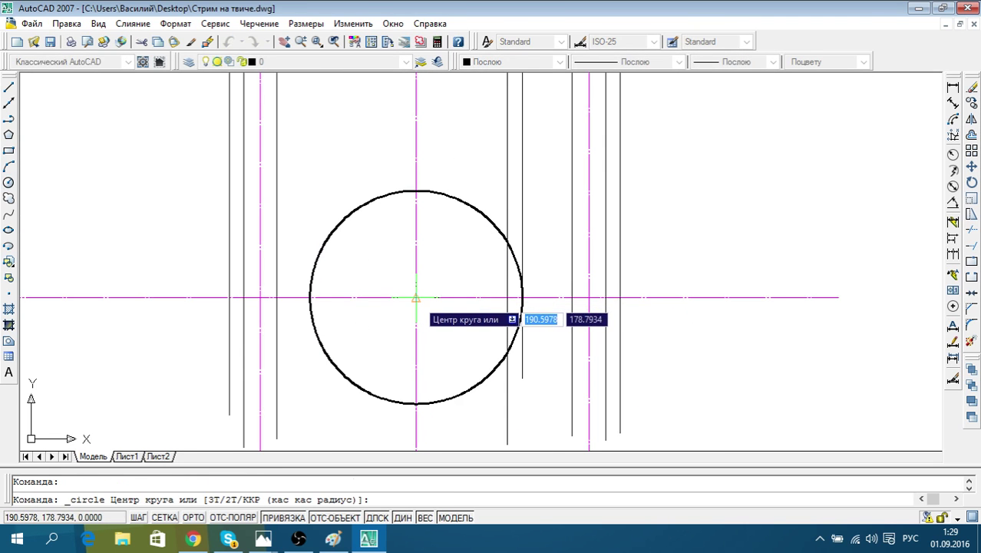
{"action": "left_click", "coordinate": [417, 296]}
{"action": "left_click", "coordinate": [506, 301]}
{"action": "key", "text": "Escape"}
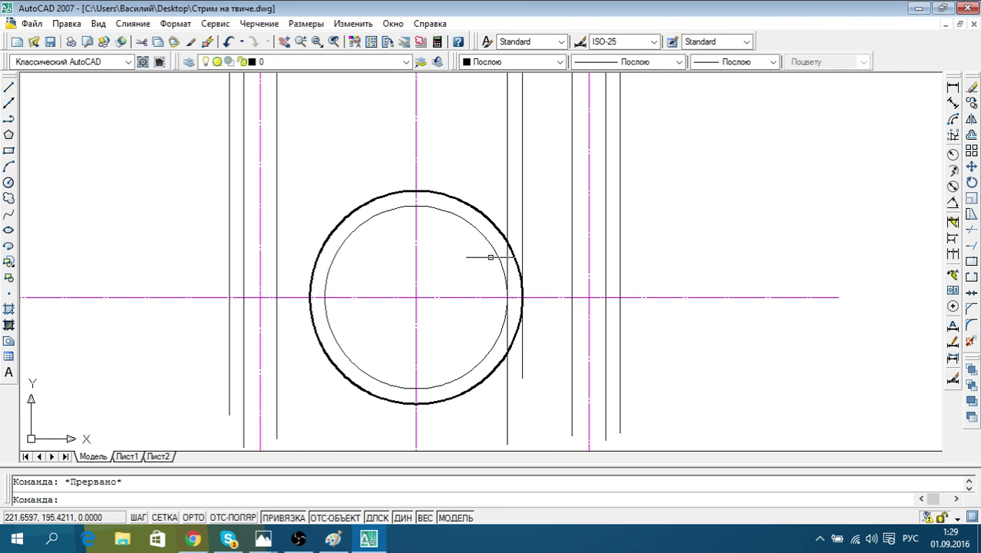
{"action": "scroll", "coordinate": [488, 234], "scroll_direction": "up", "scroll_amount": 3}
{"action": "left_click", "coordinate": [489, 240]}
{"action": "middle_click_drag", "start_coordinate": [438, 285], "coordinate": [418, 227]}
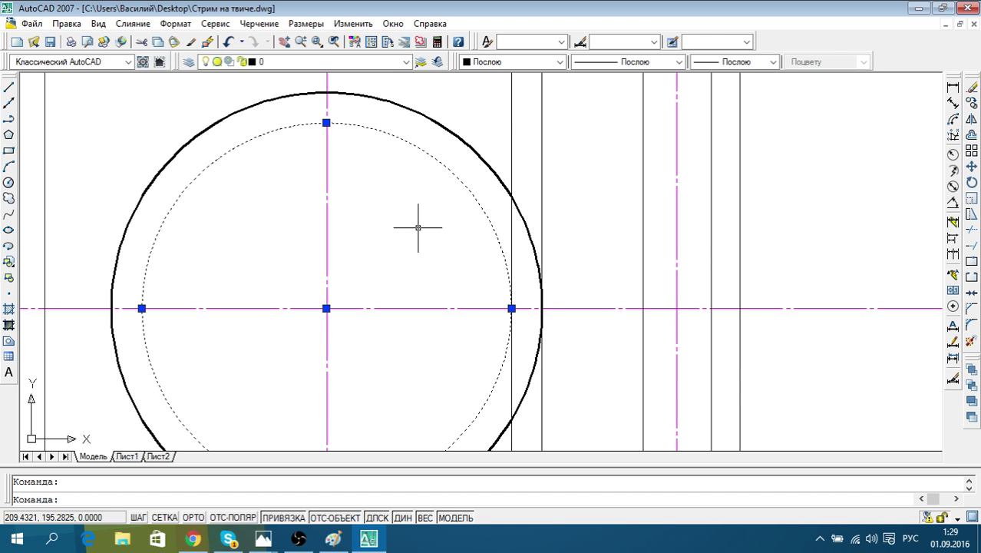
{"action": "scroll", "coordinate": [537, 195], "scroll_direction": "down", "scroll_amount": 6}
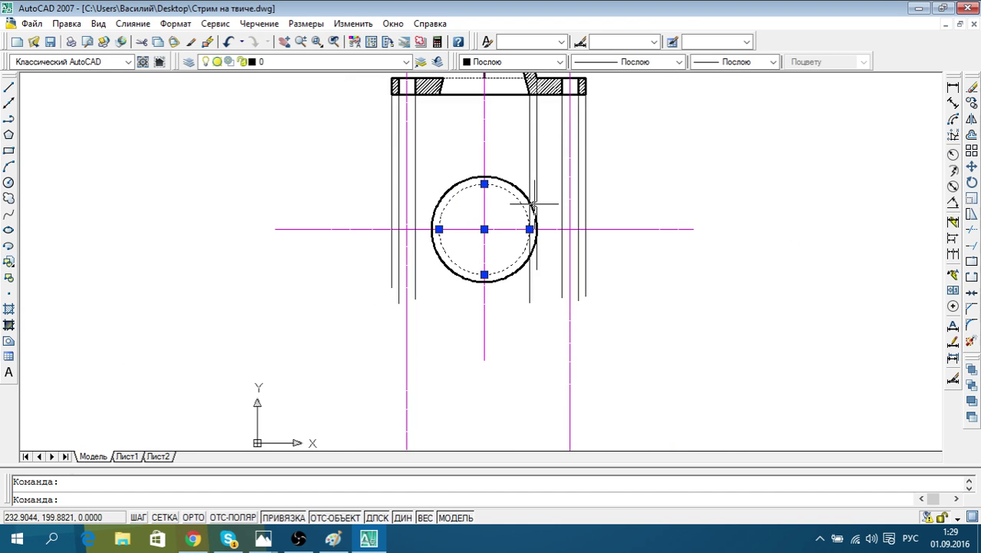
{"action": "scroll", "coordinate": [514, 195], "scroll_direction": "up", "scroll_amount": 2}
{"action": "scroll", "coordinate": [524, 201], "scroll_direction": "up", "scroll_amount": 2}
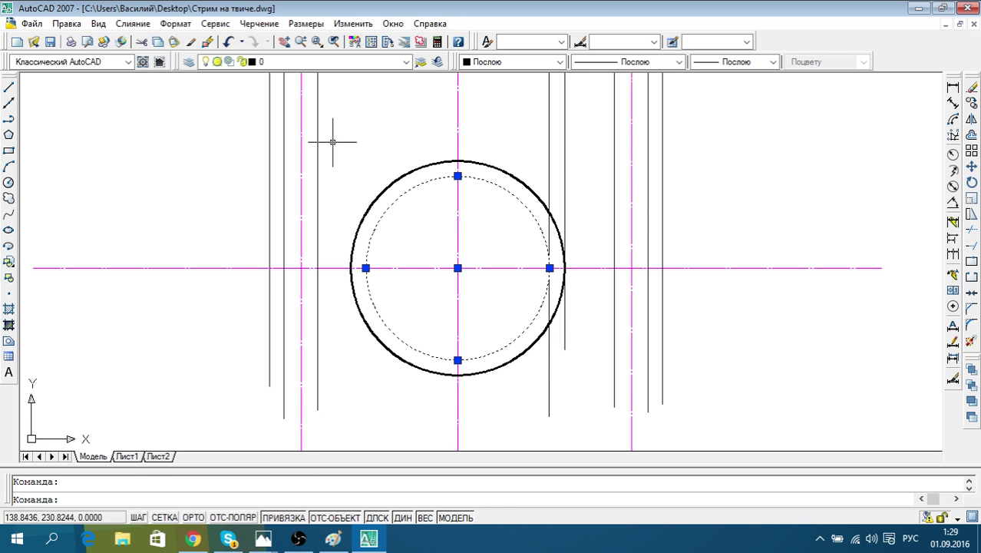
{"action": "left_click", "coordinate": [774, 62]}
{"action": "left_click", "coordinate": [767, 156]}
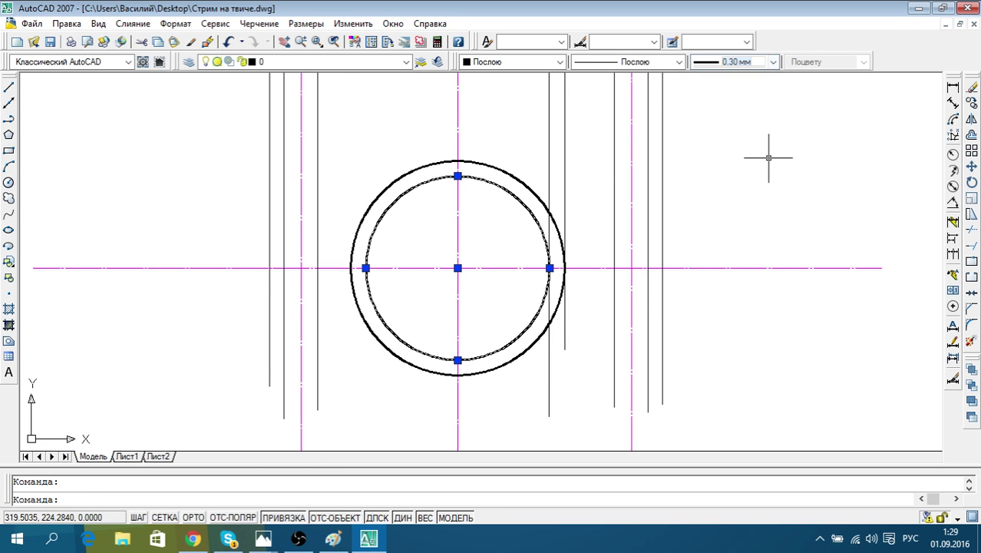
{"action": "key", "text": "Escape"}
{"action": "scroll", "coordinate": [767, 158], "scroll_direction": "down", "scroll_amount": 4}
{"action": "middle_click_drag", "start_coordinate": [767, 158], "coordinate": [693, 246]}
{"action": "scroll", "coordinate": [587, 267], "scroll_direction": "up", "scroll_amount": 1}
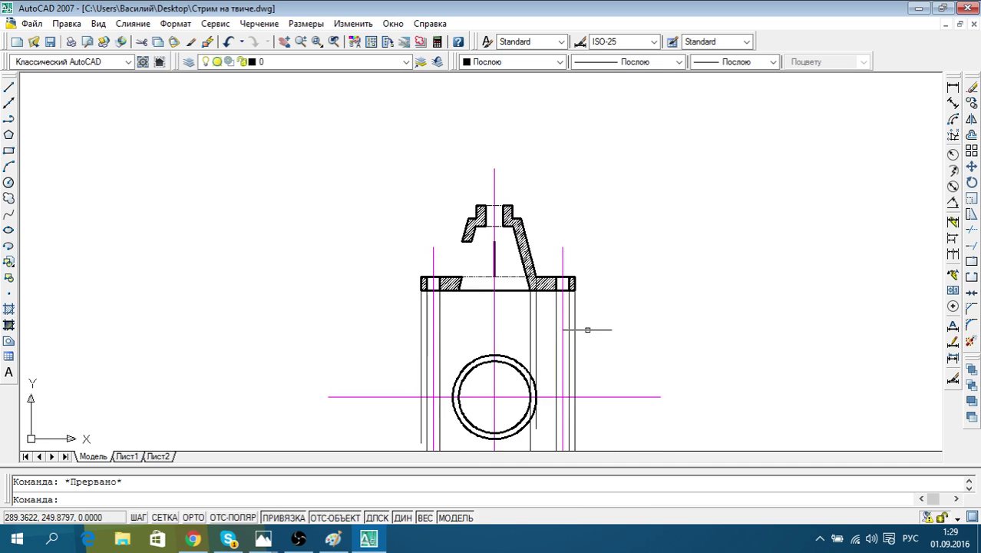
{"action": "scroll", "coordinate": [574, 276], "scroll_direction": "up", "scroll_amount": 3}
{"action": "middle_click_drag", "start_coordinate": [461, 248], "coordinate": [475, 210]}
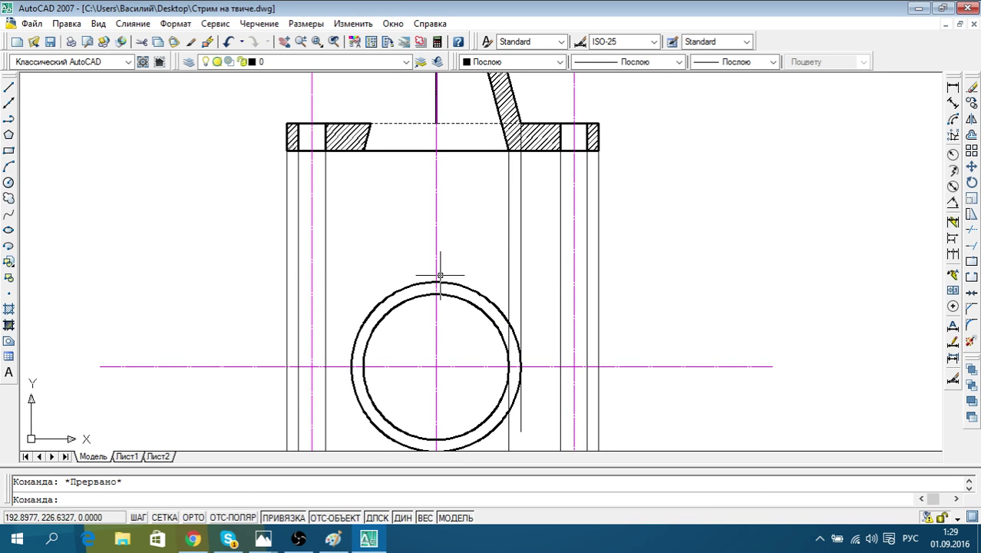
{"action": "middle_click_drag", "start_coordinate": [442, 270], "coordinate": [436, 160]}
{"action": "scroll", "coordinate": [519, 213], "scroll_direction": "up", "scroll_amount": 3}
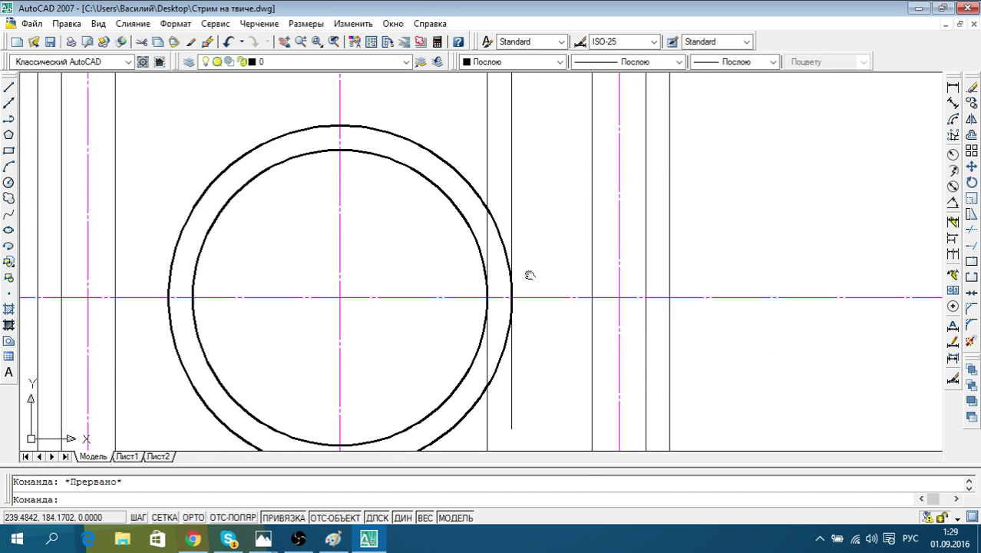
{"action": "mouse_move", "coordinate": [528, 274]}
{"action": "middle_mouse_down"}
{"action": "mouse_move", "coordinate": [534, 193]}
{"action": "mouse_move", "coordinate": [527, 334]}
{"action": "middle_mouse_up"}
{"action": "scroll", "coordinate": [537, 193], "scroll_direction": "down", "scroll_amount": 2}
{"action": "scroll", "coordinate": [526, 318], "scroll_direction": "down", "scroll_amount": 3}
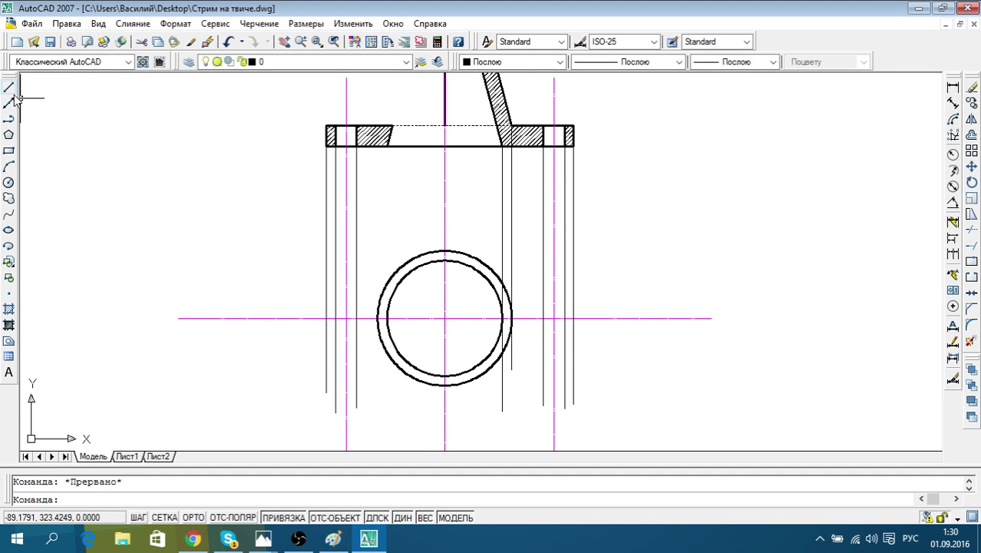
Abandon an extra circle at the shared centre and open Windows search
{"action": "left_click", "coordinate": [8, 183]}
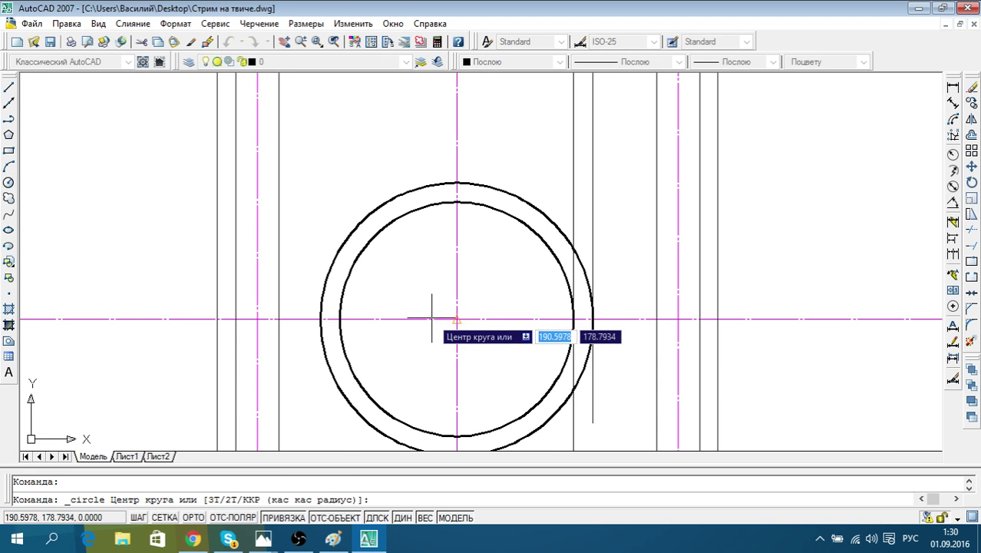
{"action": "scroll", "coordinate": [433, 316], "scroll_direction": "up", "scroll_amount": 3}
{"action": "left_click", "coordinate": [457, 318]}
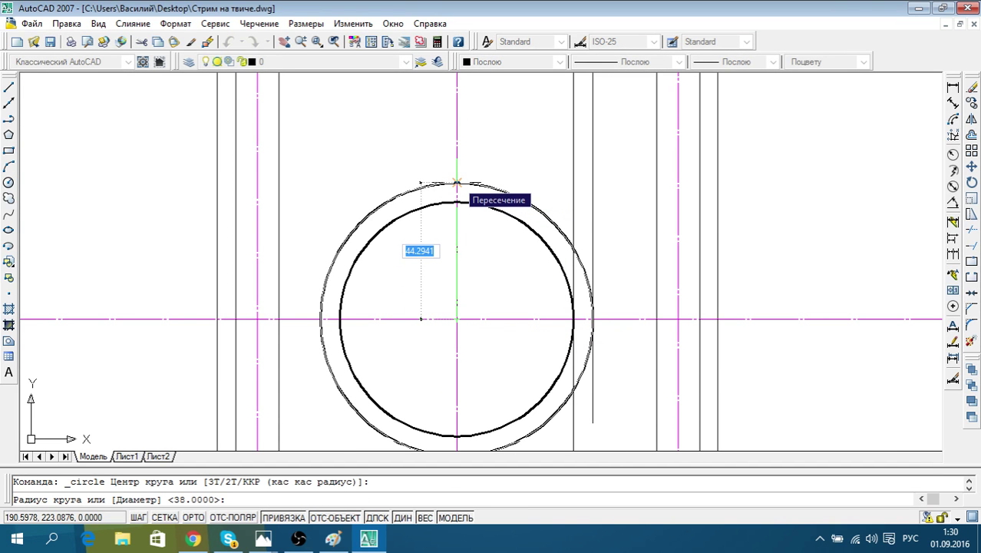
{"action": "left_click", "coordinate": [456, 182]}
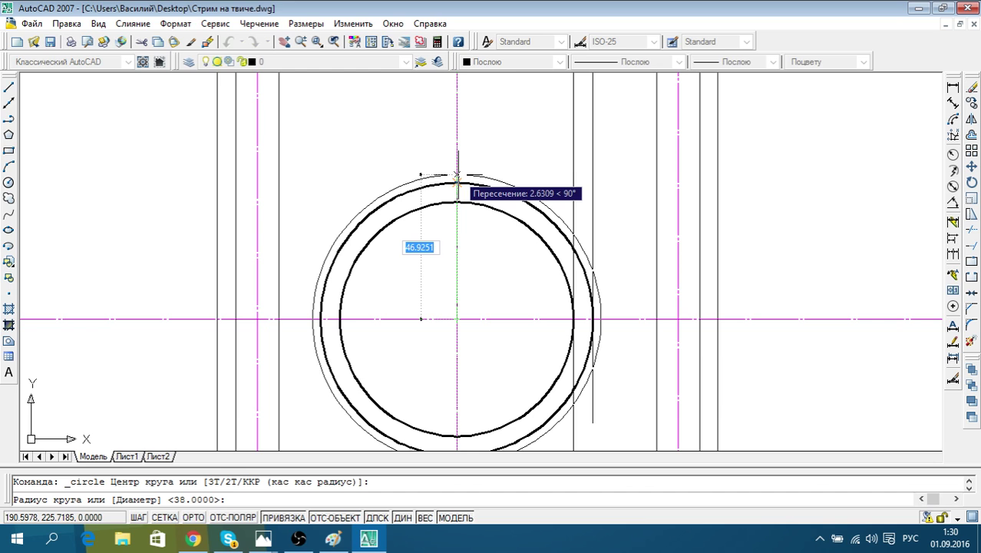
{"action": "key", "text": "Escape"}
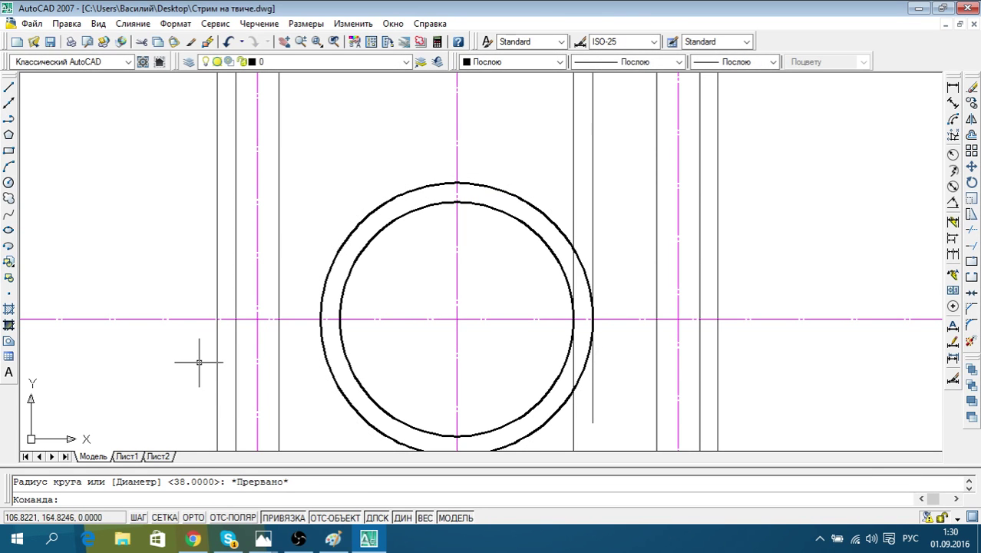
{"action": "left_click", "coordinate": [52, 539]}
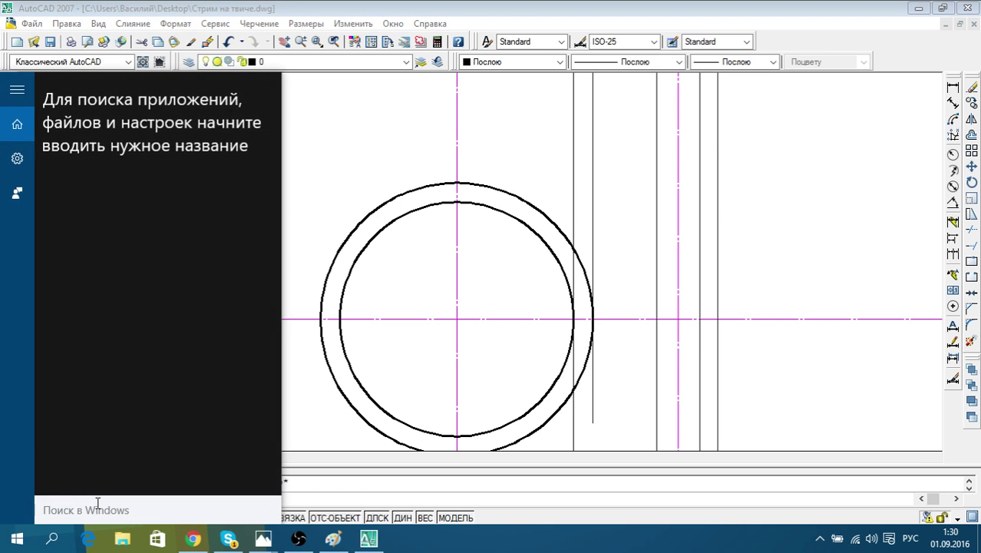
Compute 92,4 ÷ 2 = 46,2 in Windows Calculator, then close it
{"action": "type", "text": "ка"}
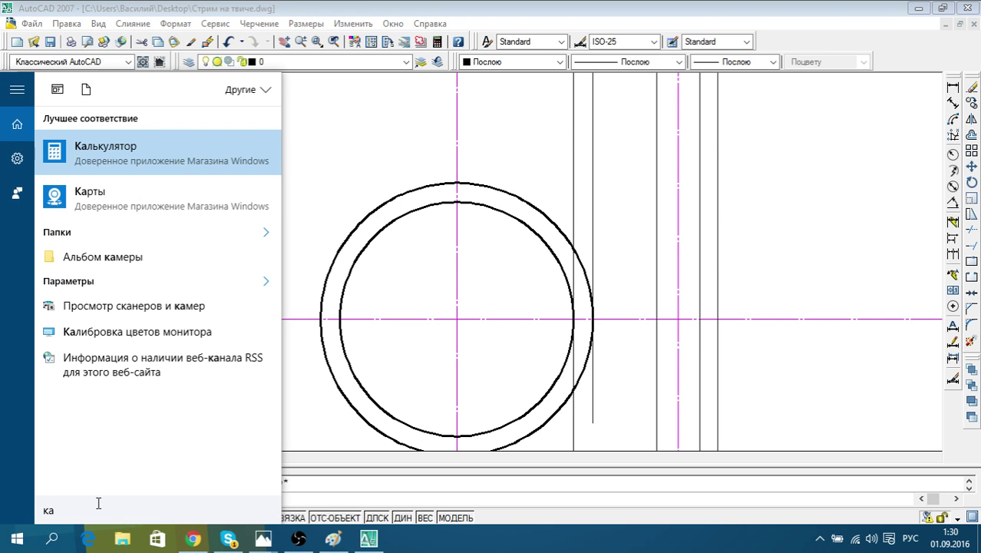
{"action": "left_click", "coordinate": [190, 154]}
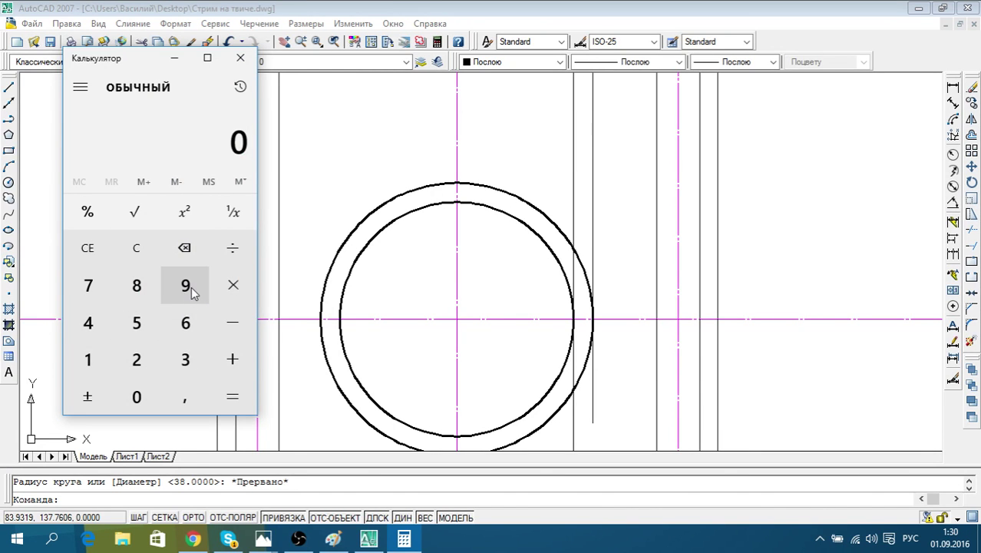
{"action": "left_click", "coordinate": [146, 365]}
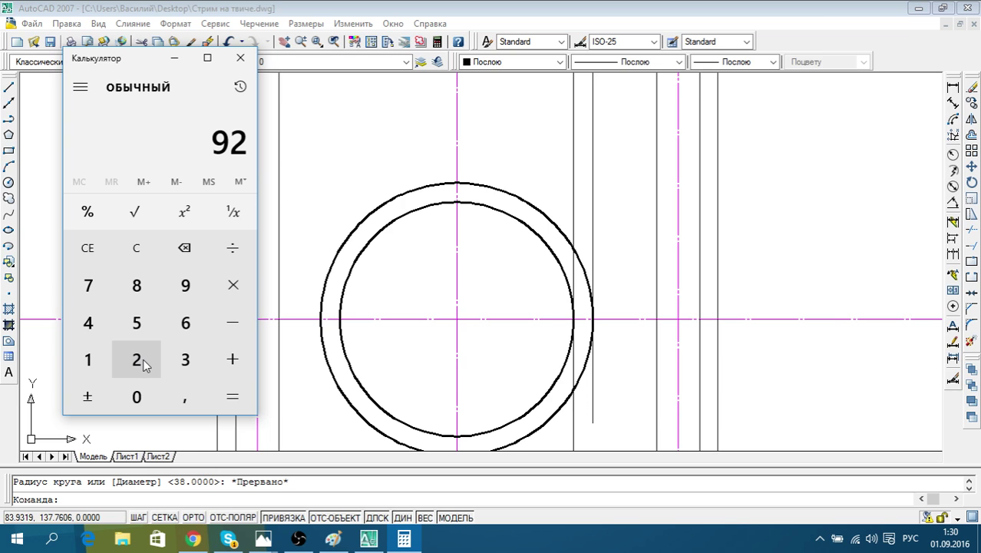
{"action": "left_click", "coordinate": [181, 401]}
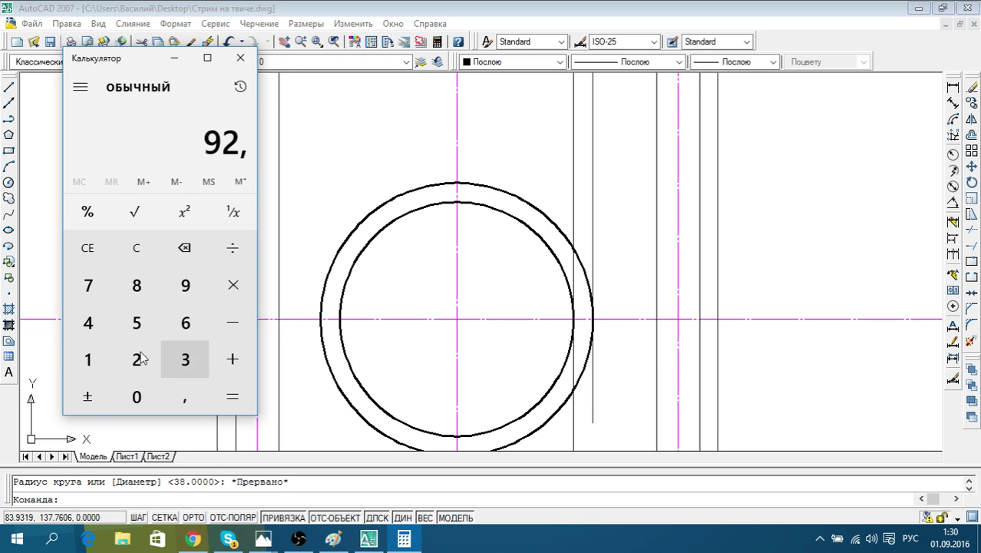
{"action": "left_click", "coordinate": [96, 323]}
{"action": "left_click", "coordinate": [238, 257]}
{"action": "left_click", "coordinate": [137, 360]}
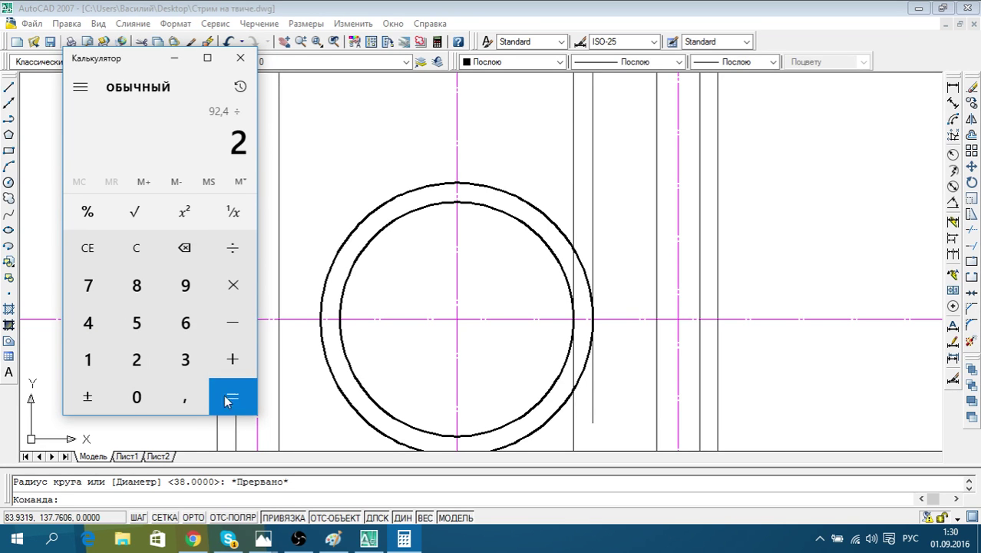
{"action": "left_click", "coordinate": [234, 402]}
{"action": "left_click", "coordinate": [240, 57]}
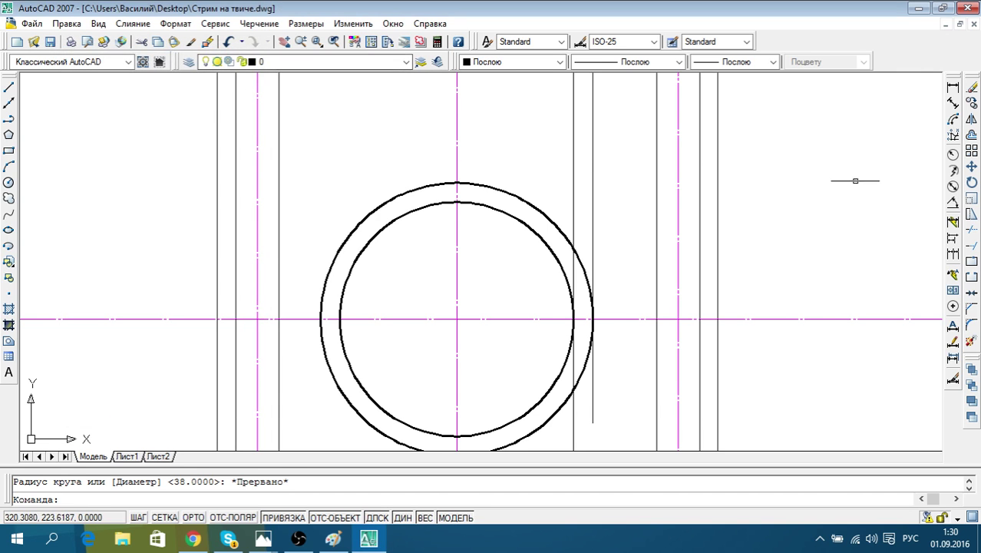
Draw a radius-46.2 circle centred on the two concentric circles' common centre
{"action": "left_click", "coordinate": [9, 182]}
{"action": "left_click", "coordinate": [458, 318]}
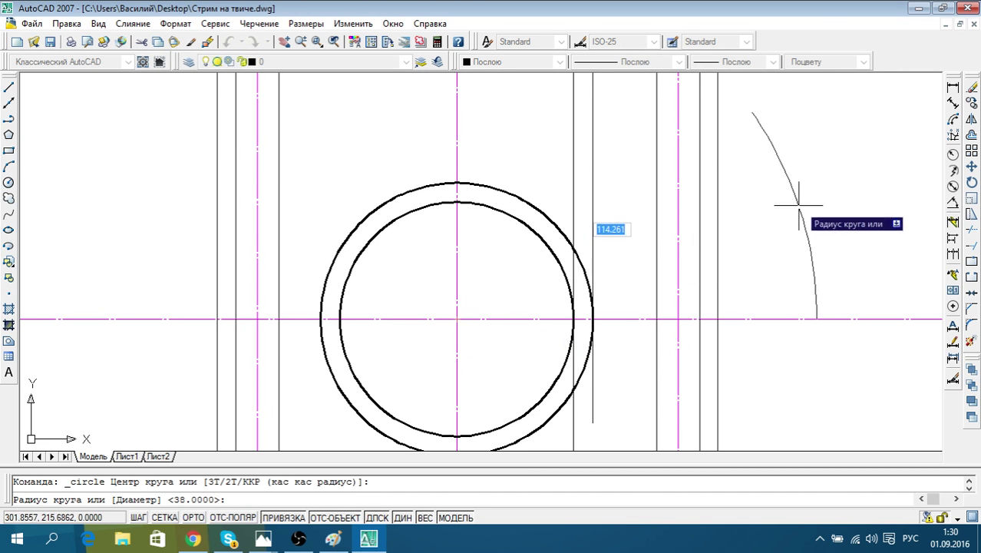
{"action": "type", "text": "46.2"}
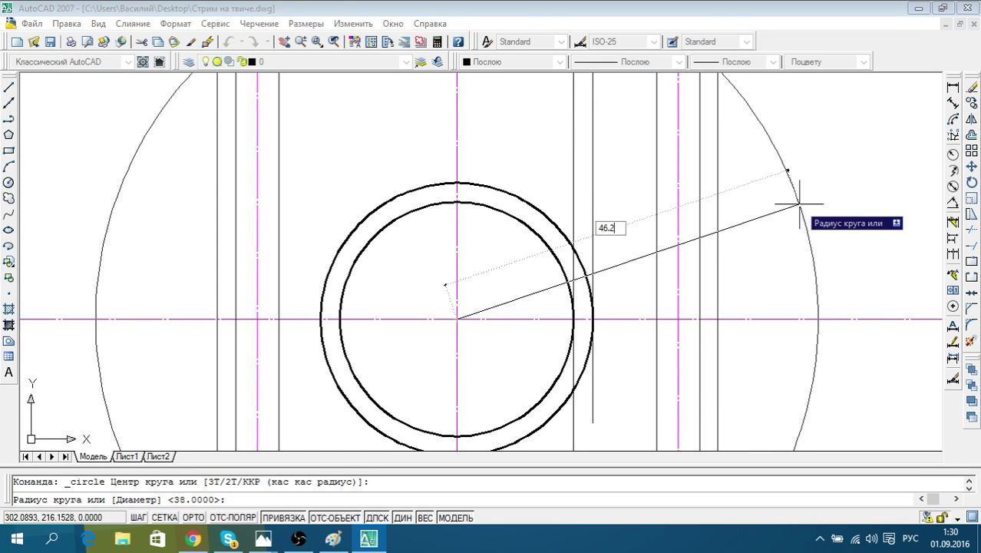
{"action": "key", "text": "Return"}
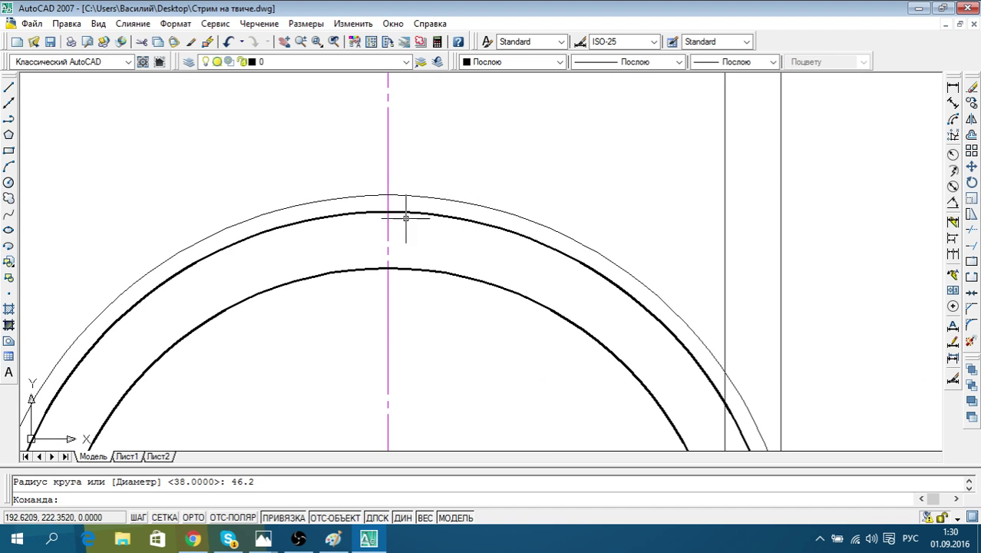
{"action": "scroll", "coordinate": [406, 218], "scroll_direction": "down", "scroll_amount": 5}
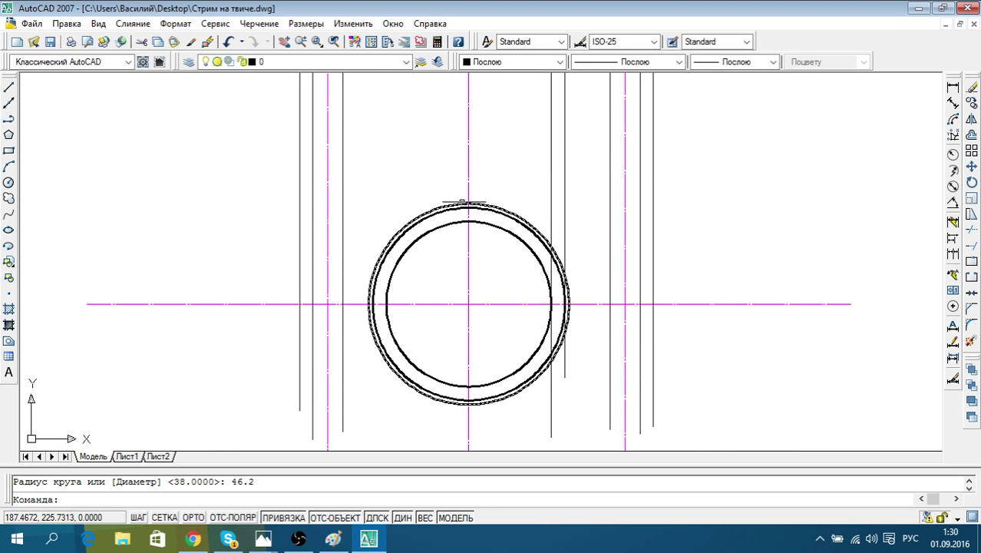
{"action": "scroll", "coordinate": [485, 204], "scroll_direction": "up", "scroll_amount": 3}
{"action": "scroll", "coordinate": [455, 187], "scroll_direction": "down", "scroll_amount": 2}
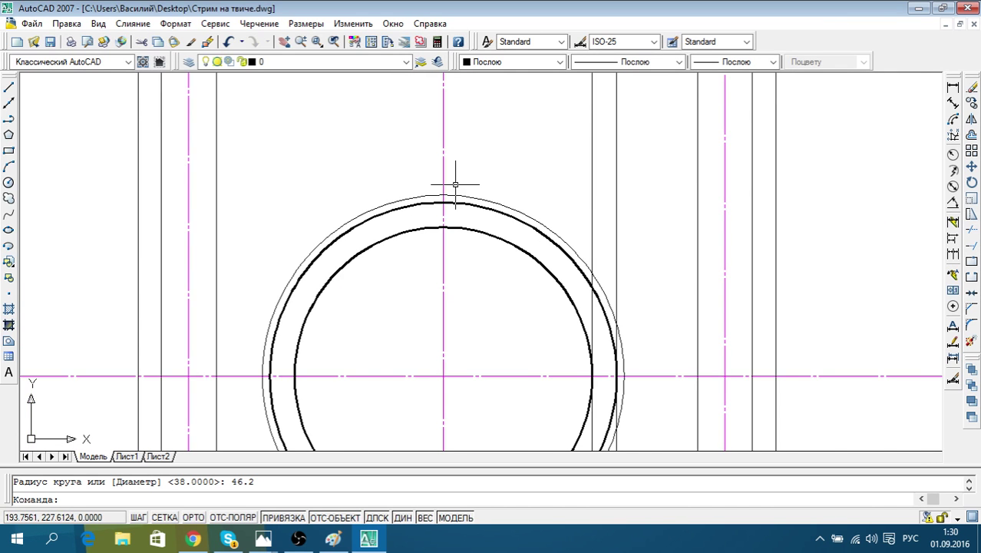
{"action": "scroll", "coordinate": [453, 180], "scroll_direction": "down", "scroll_amount": 2}
{"action": "scroll", "coordinate": [394, 197], "scroll_direction": "down", "scroll_amount": 1}
{"action": "mouse_move", "coordinate": [394, 196]}
{"action": "middle_mouse_down"}
{"action": "mouse_move", "coordinate": [508, 228]}
{"action": "mouse_move", "coordinate": [492, 353]}
{"action": "middle_mouse_up"}
{"action": "scroll", "coordinate": [507, 228], "scroll_direction": "down", "scroll_amount": 1}
{"action": "scroll", "coordinate": [407, 253], "scroll_direction": "down", "scroll_amount": 1}
{"action": "scroll", "coordinate": [408, 272], "scroll_direction": "up", "scroll_amount": 3}
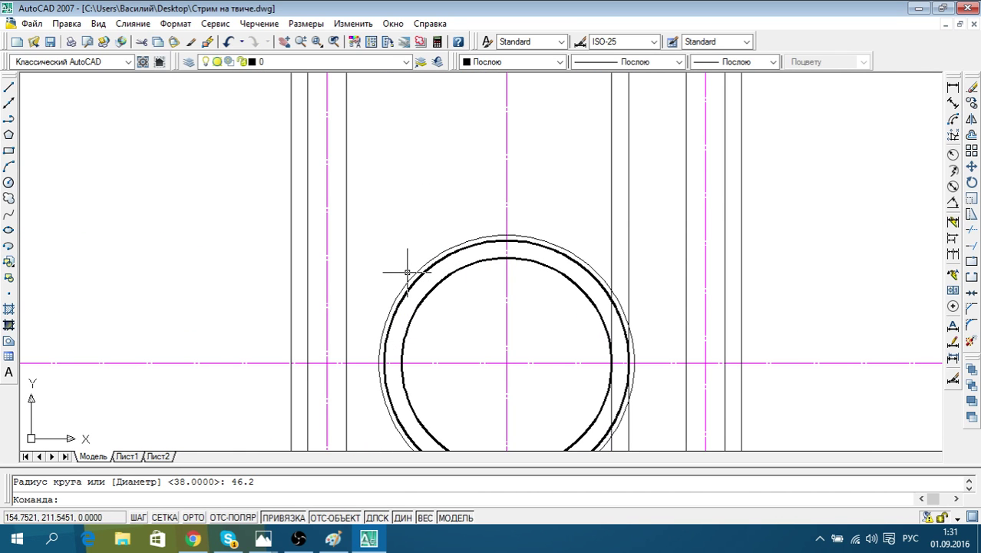
{"action": "scroll", "coordinate": [407, 272], "scroll_direction": "down", "scroll_amount": 4}
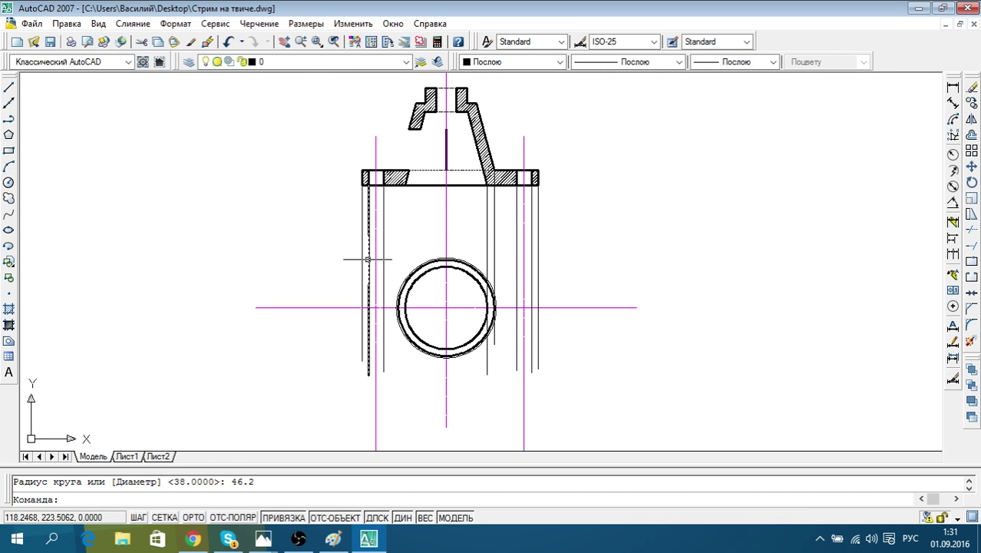
{"action": "scroll", "coordinate": [367, 300], "scroll_direction": "up", "scroll_amount": 4}
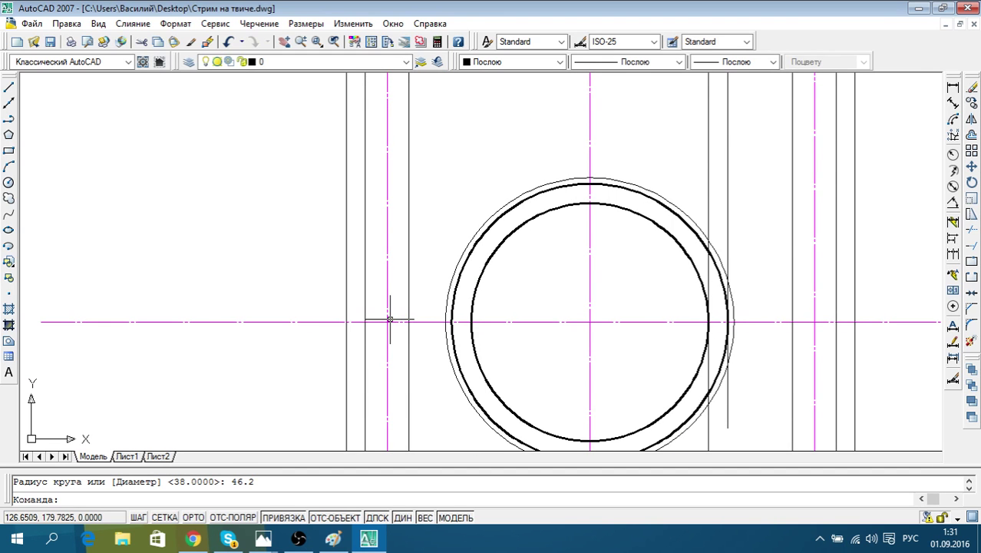
Draw radius-7 bolt-hole circles at the left and right centreline crossings
{"action": "left_click", "coordinate": [8, 182]}
{"action": "scroll", "coordinate": [390, 349], "scroll_direction": "up", "scroll_amount": 2}
{"action": "left_click", "coordinate": [385, 307]}
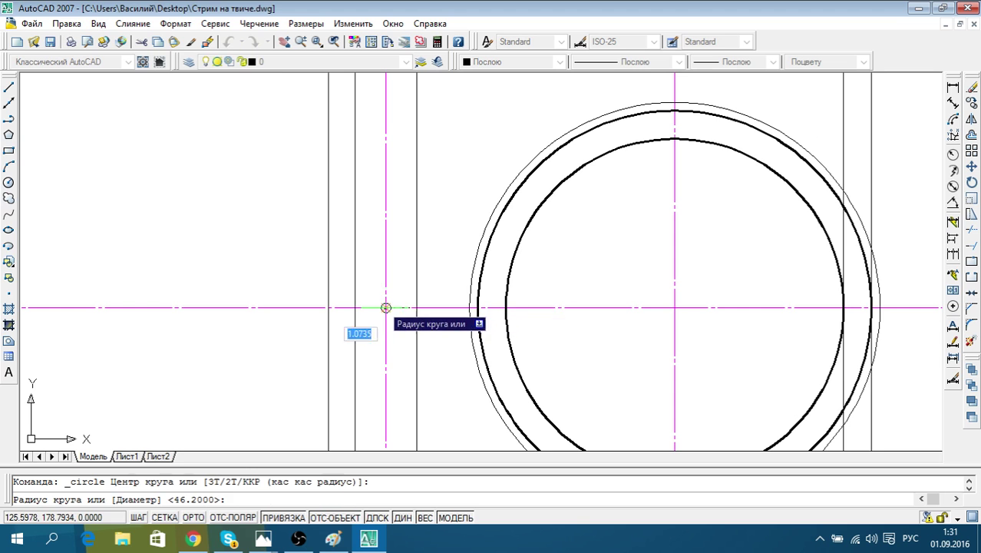
{"action": "left_click", "coordinate": [417, 305]}
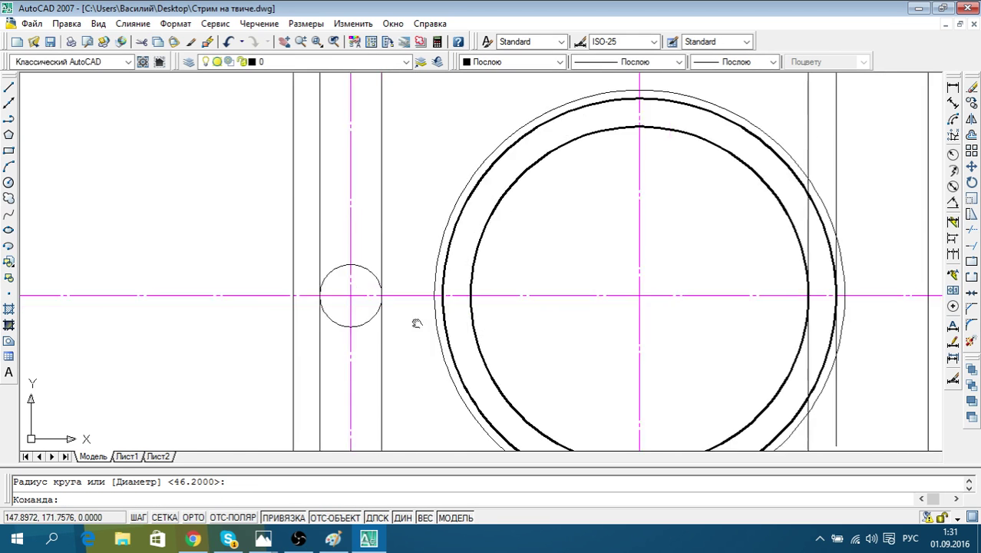
{"action": "middle_click_drag", "start_coordinate": [417, 305], "coordinate": [197, 280]}
{"action": "scroll", "coordinate": [197, 280], "scroll_direction": "down", "scroll_amount": 2}
{"action": "left_click", "coordinate": [9, 182]}
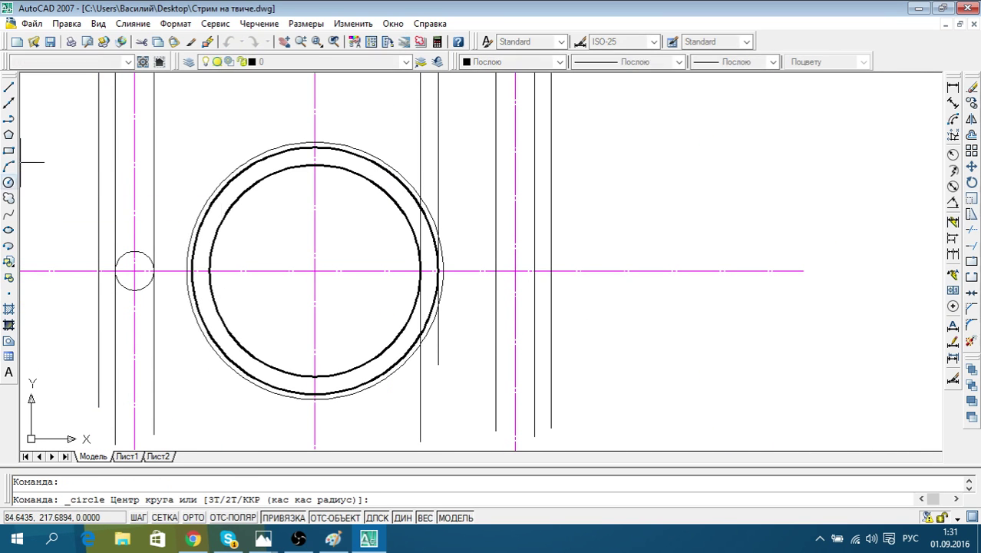
{"action": "scroll", "coordinate": [550, 310], "scroll_direction": "up", "scroll_amount": 3}
{"action": "left_click", "coordinate": [480, 231]}
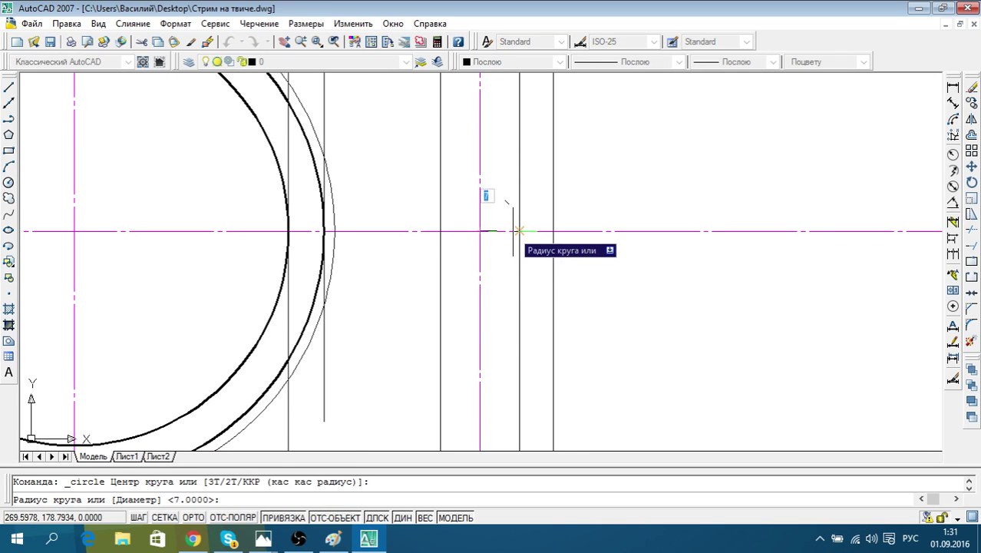
{"action": "left_click", "coordinate": [520, 230]}
{"action": "scroll", "coordinate": [622, 306], "scroll_direction": "down", "scroll_amount": 5}
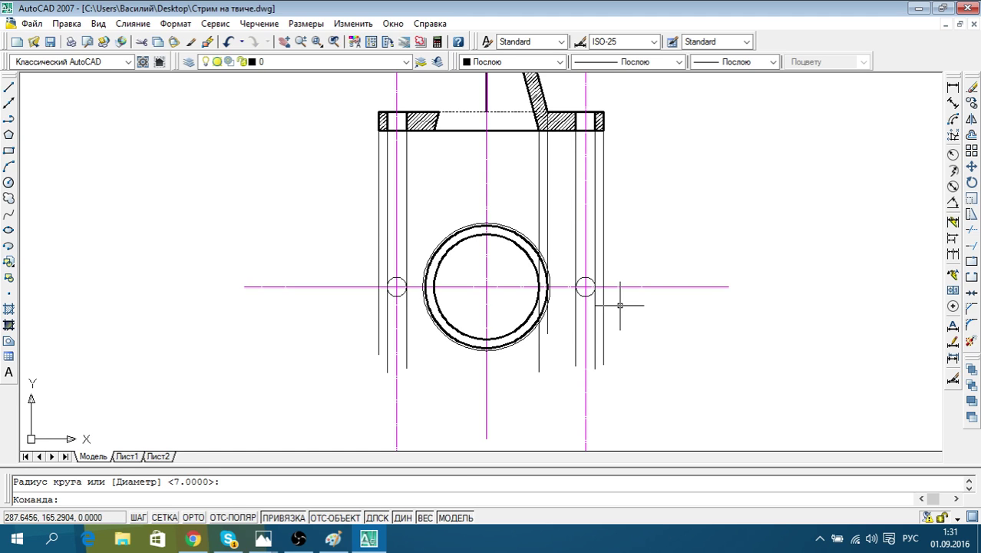
Give the thin outer circle around the central ring a 0.30 mm lineweight
{"action": "scroll", "coordinate": [490, 281], "scroll_direction": "up", "scroll_amount": 3}
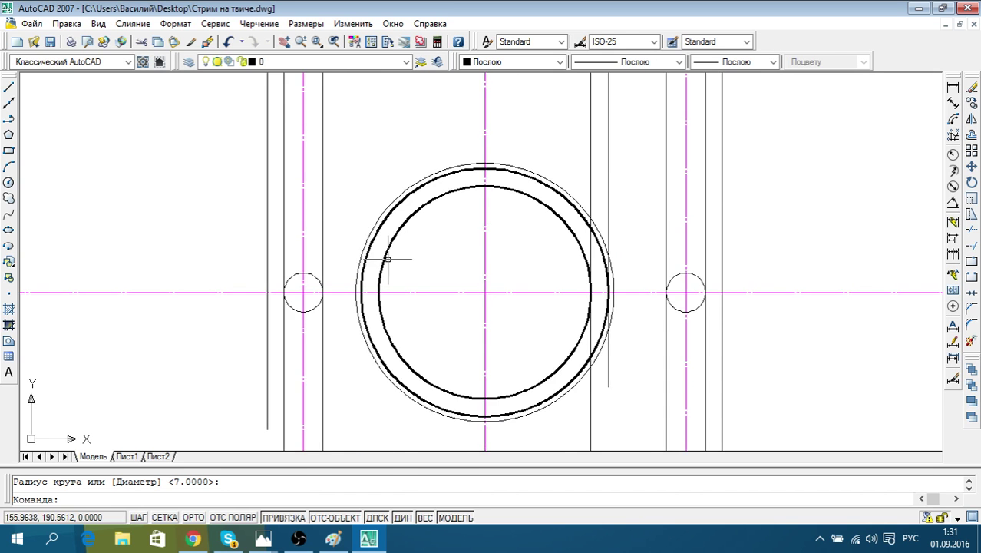
{"action": "middle_click_drag", "start_coordinate": [351, 174], "coordinate": [384, 272]}
{"action": "scroll", "coordinate": [384, 273], "scroll_direction": "down", "scroll_amount": 2}
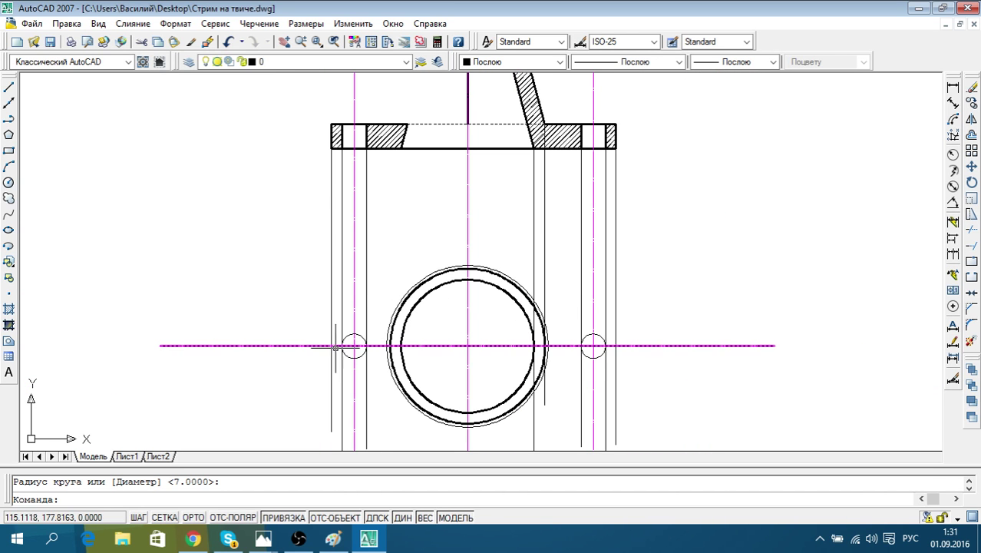
{"action": "scroll", "coordinate": [325, 123], "scroll_direction": "up", "scroll_amount": 2}
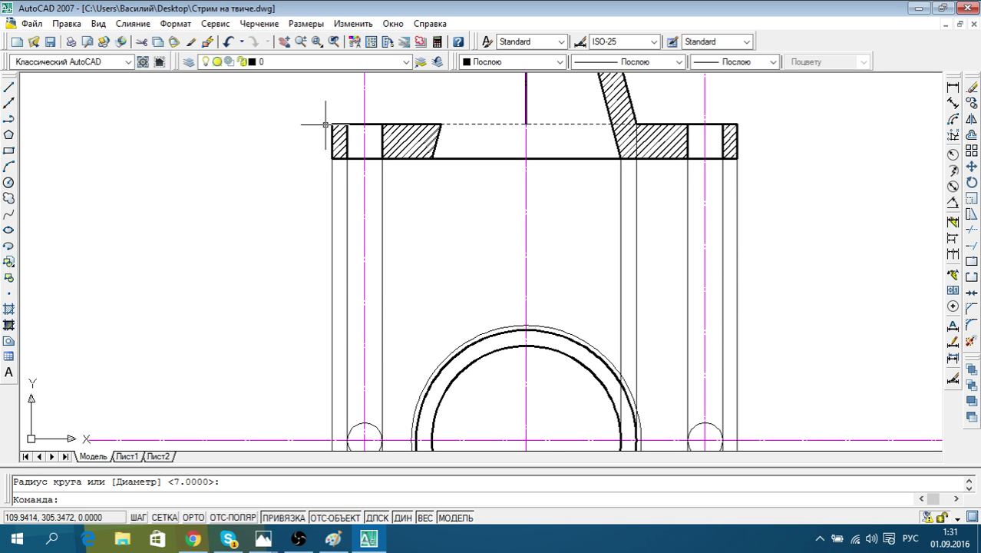
{"action": "scroll", "coordinate": [326, 124], "scroll_direction": "down", "scroll_amount": 2}
{"action": "scroll", "coordinate": [413, 272], "scroll_direction": "up", "scroll_amount": 3}
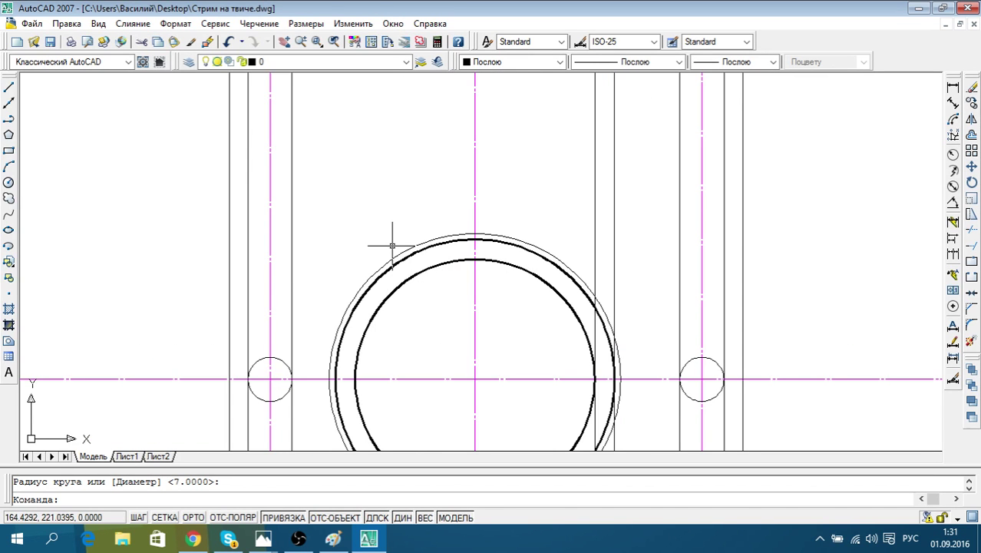
{"action": "left_click", "coordinate": [407, 251]}
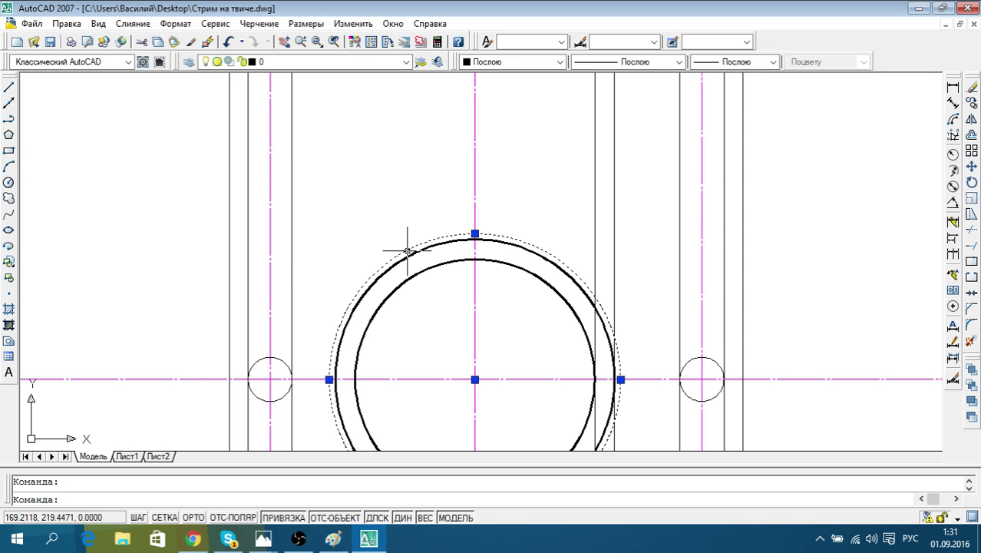
{"action": "left_click", "coordinate": [758, 64]}
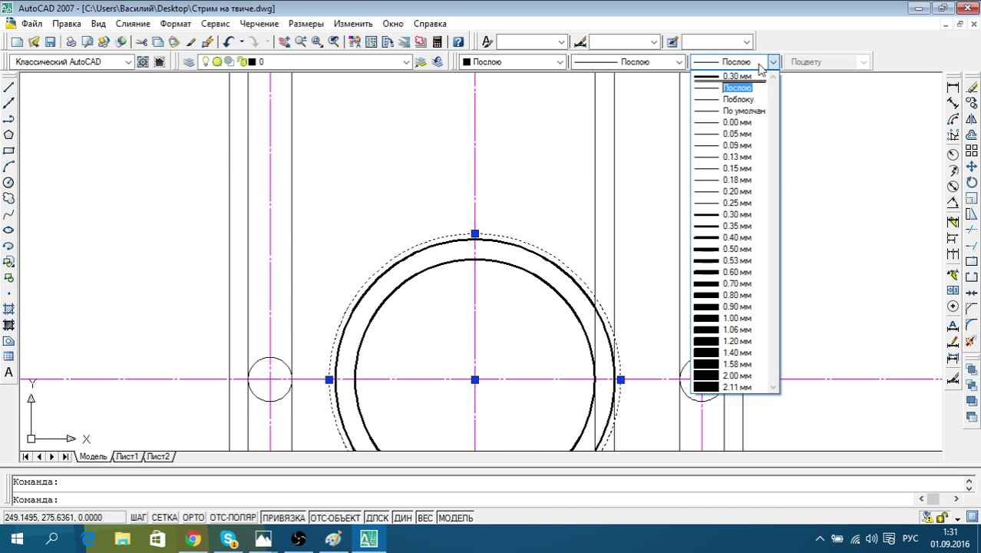
{"action": "left_click", "coordinate": [737, 76]}
{"action": "middle_click_drag", "start_coordinate": [472, 216], "coordinate": [542, 185]}
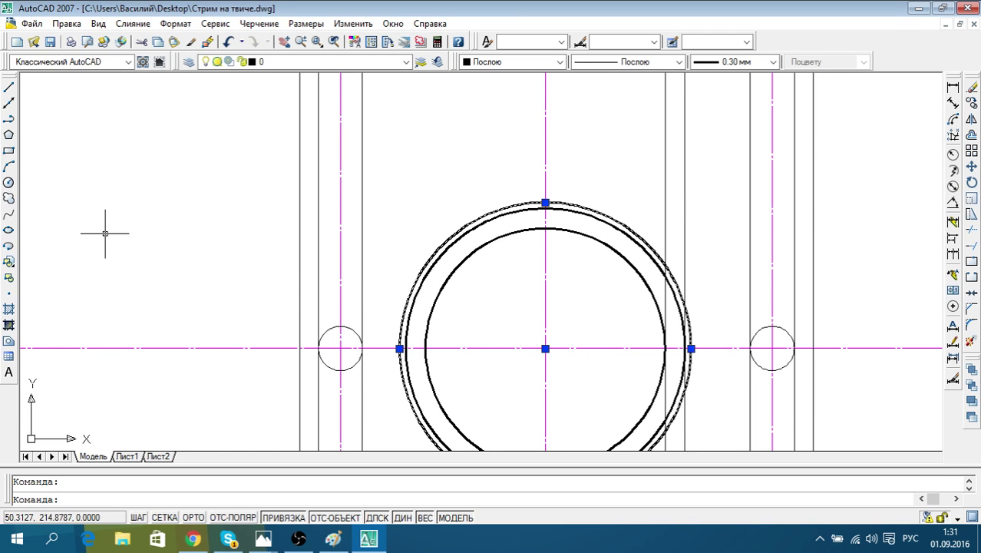
Draw a radius-13 circle concentric with the left small hole
{"action": "left_click", "coordinate": [9, 182]}
{"action": "left_click", "coordinate": [340, 348]}
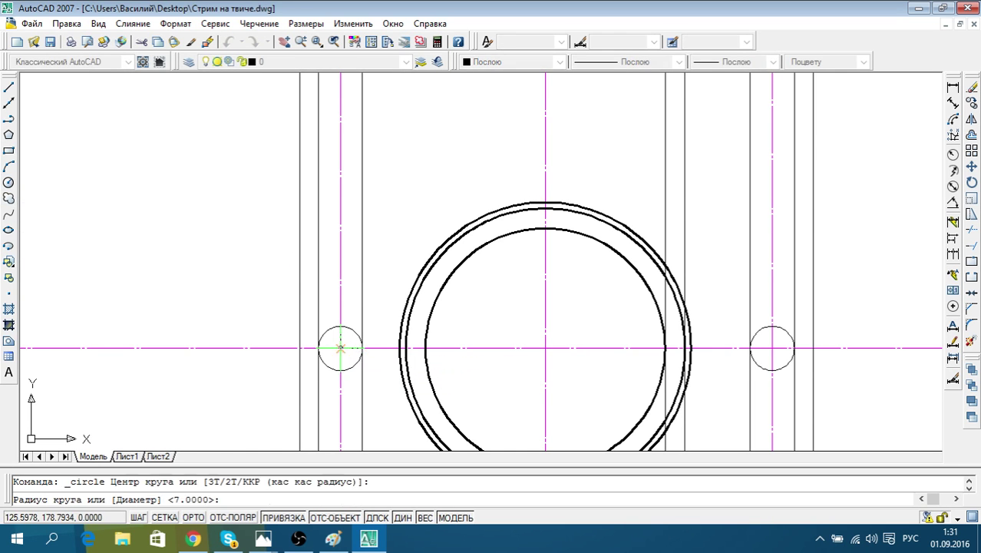
{"action": "type", "text": "13"}
{"action": "key", "text": "Return"}
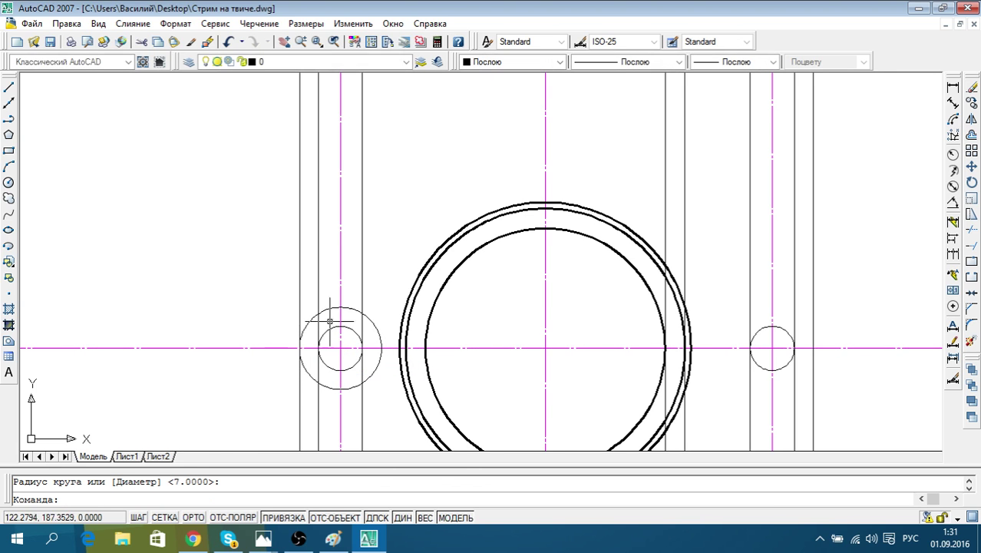
{"action": "middle_click_drag", "start_coordinate": [620, 410], "coordinate": [565, 396]}
{"action": "middle_click_drag", "start_coordinate": [682, 382], "coordinate": [630, 368]}
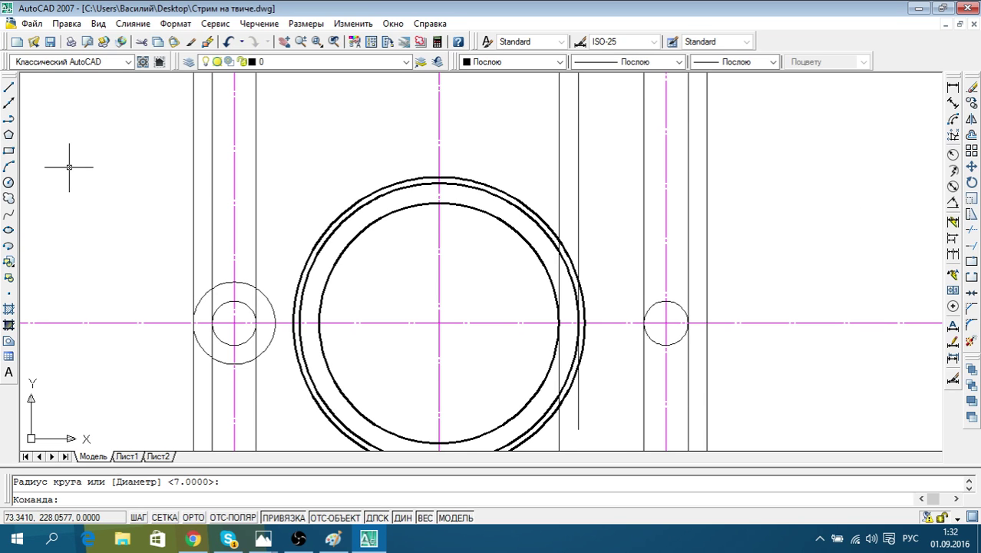
Draw a matching radius-13 circle around the right small hole
{"action": "left_click", "coordinate": [8, 182]}
{"action": "left_click", "coordinate": [666, 322]}
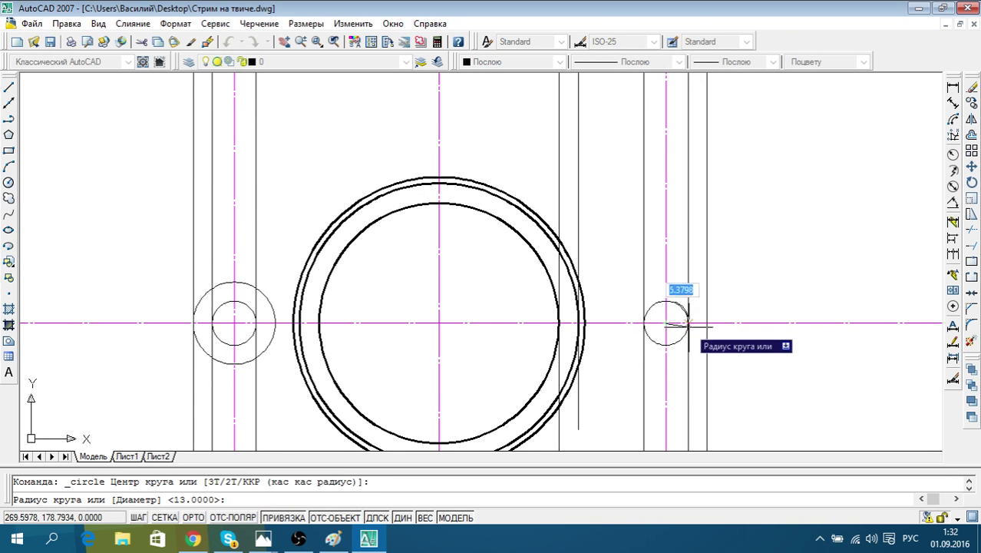
{"action": "left_click", "coordinate": [706, 324]}
{"action": "scroll", "coordinate": [719, 333], "scroll_direction": "down", "scroll_amount": 2}
{"action": "middle_click_drag", "start_coordinate": [782, 366], "coordinate": [631, 286]}
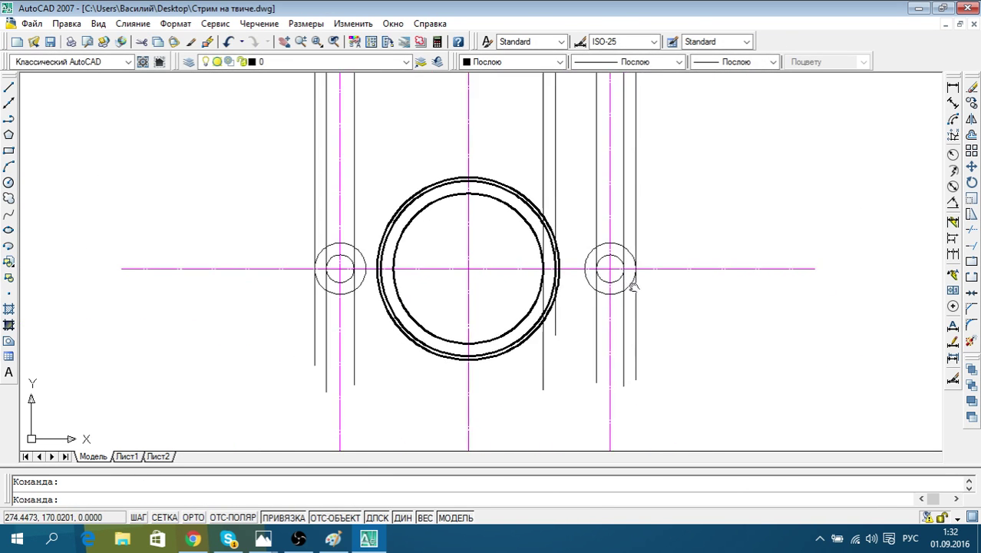
{"action": "scroll", "coordinate": [399, 177], "scroll_direction": "up", "scroll_amount": 2}
{"action": "middle_click_drag", "start_coordinate": [415, 230], "coordinate": [386, 230]}
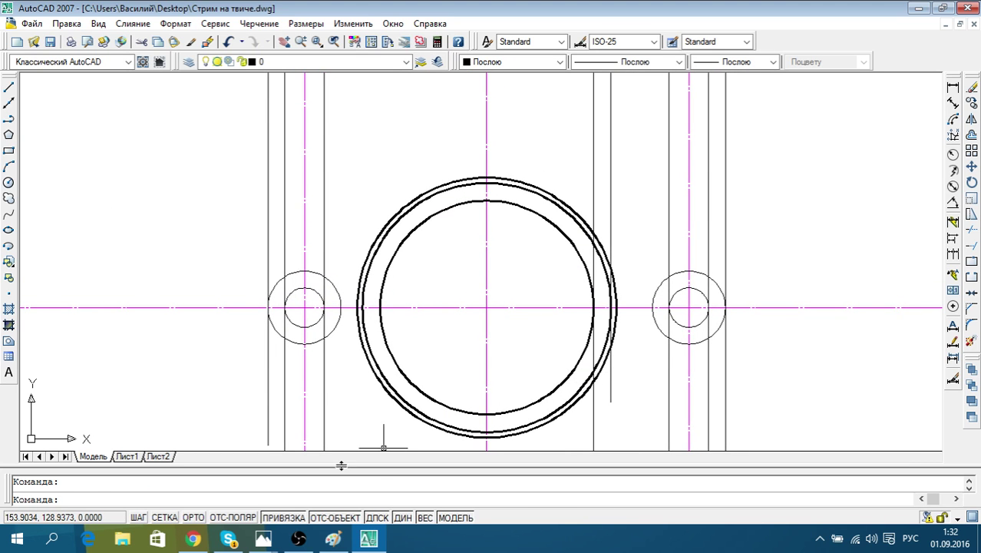
{"action": "right_click", "coordinate": [299, 522]}
{"action": "left_click", "coordinate": [347, 509]}
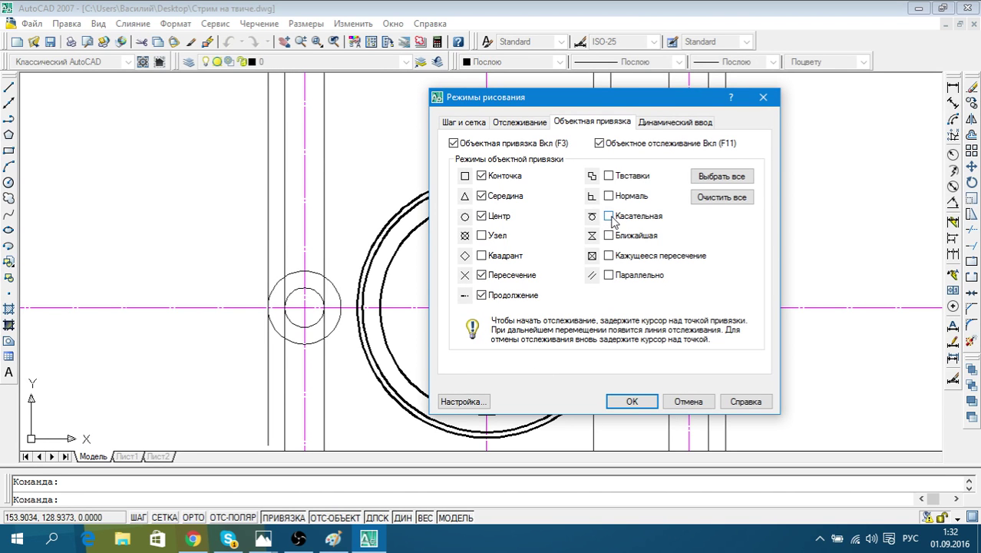
{"action": "left_click", "coordinate": [632, 401]}
{"action": "middle_click_drag", "start_coordinate": [374, 248], "coordinate": [414, 280]}
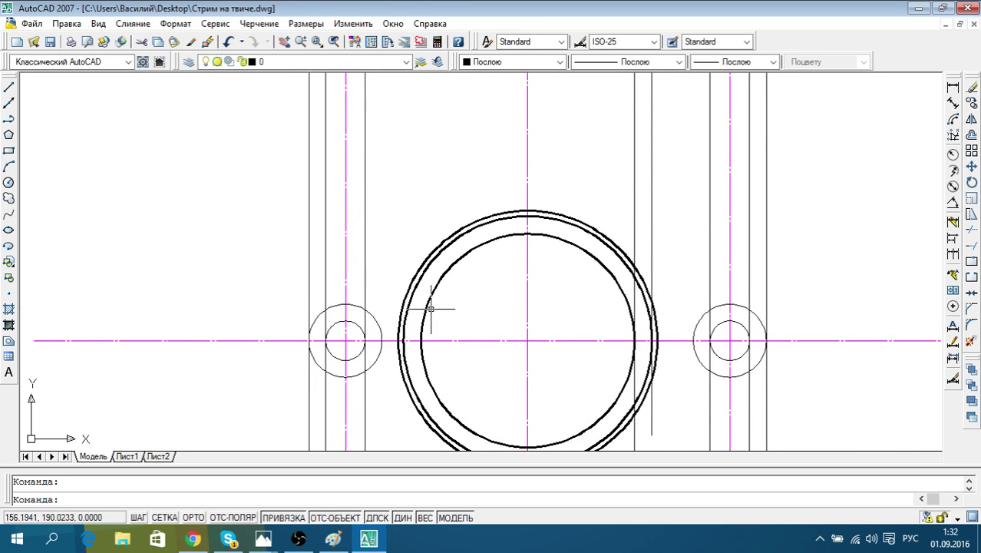
{"action": "scroll", "coordinate": [431, 300], "scroll_direction": "up", "scroll_amount": 1}
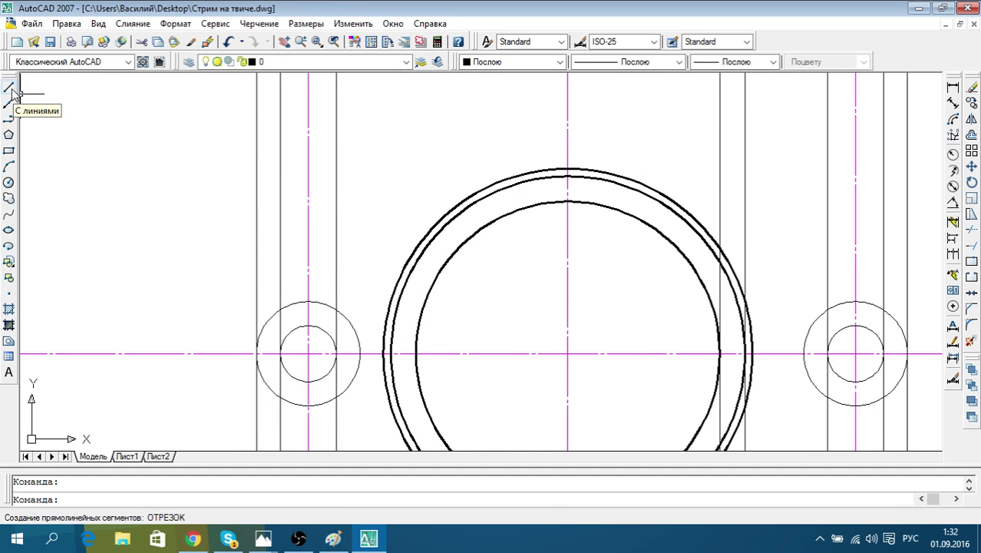
{"action": "left_click", "coordinate": [11, 90]}
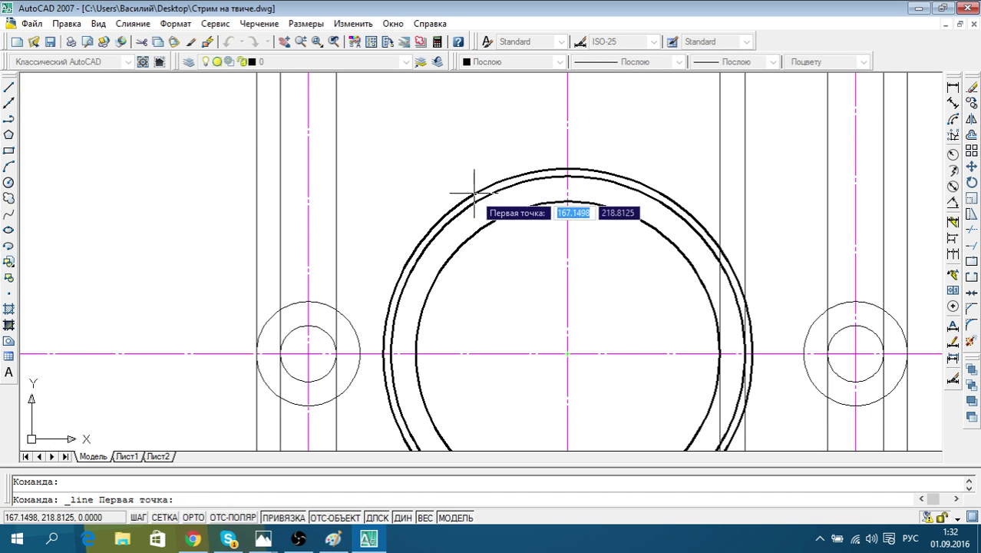
{"action": "key", "text": "Escape"}
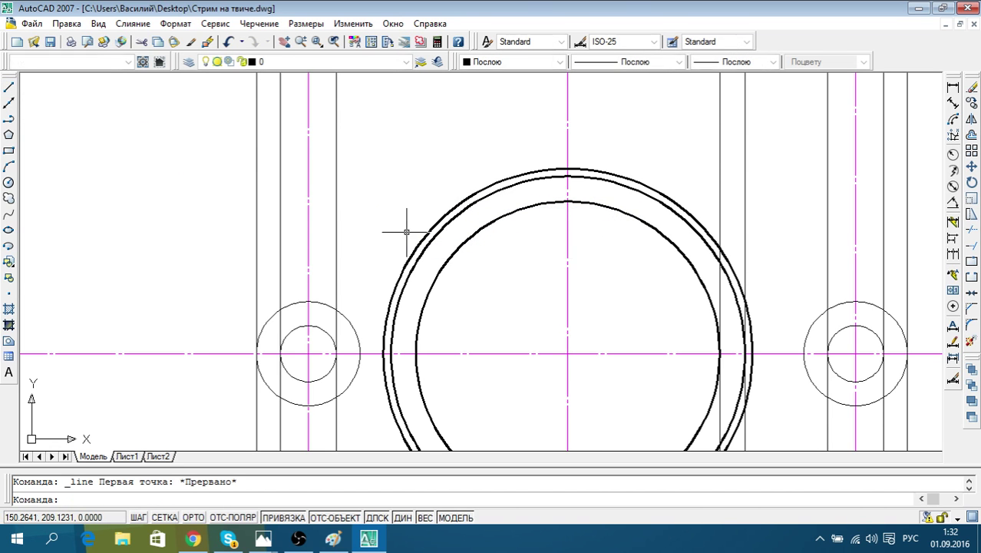
{"action": "scroll", "coordinate": [455, 225], "scroll_direction": "down", "scroll_amount": 4}
{"action": "middle_click_drag", "start_coordinate": [455, 225], "coordinate": [455, 274]}
{"action": "scroll", "coordinate": [430, 280], "scroll_direction": "up", "scroll_amount": 1}
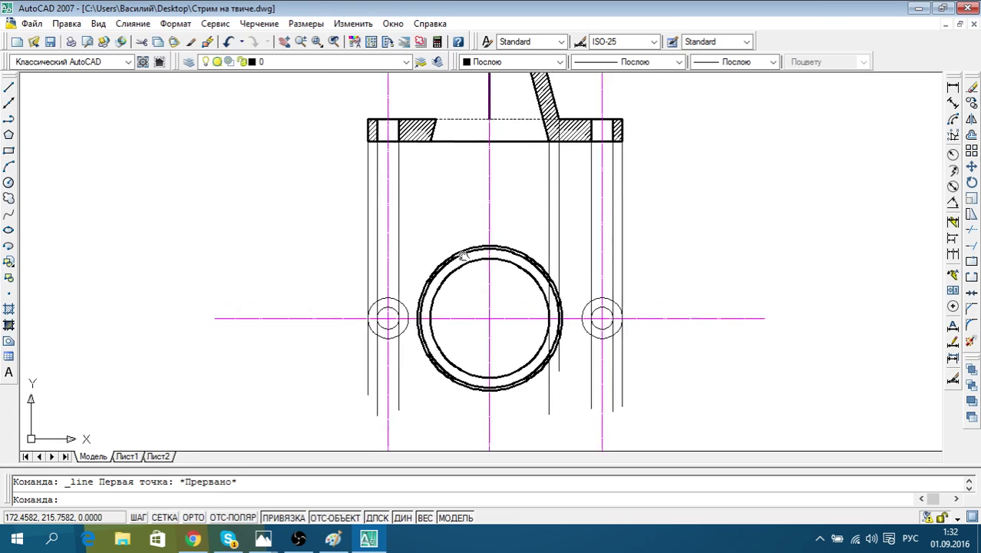
{"action": "scroll", "coordinate": [394, 284], "scroll_direction": "up", "scroll_amount": 1}
{"action": "scroll", "coordinate": [399, 281], "scroll_direction": "up", "scroll_amount": 1}
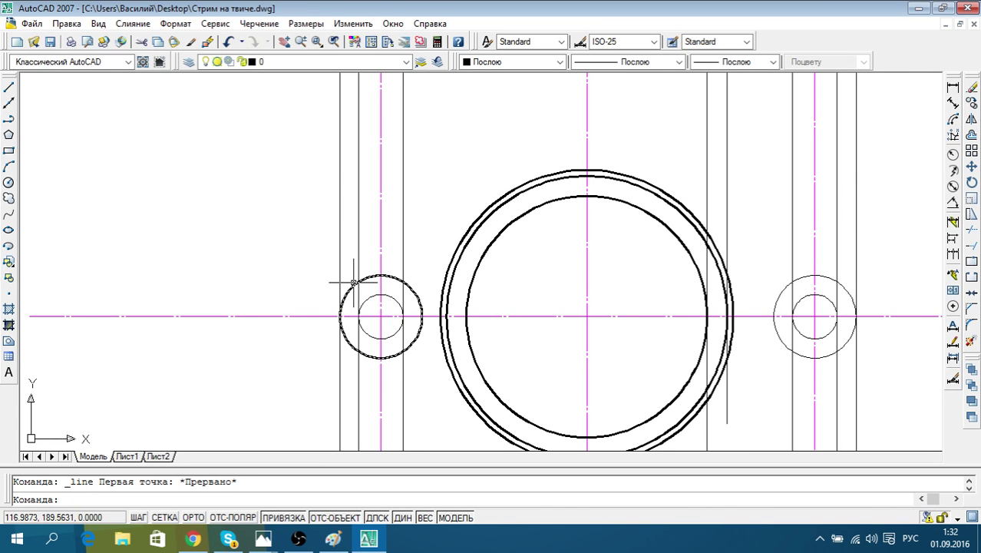
{"action": "left_click", "coordinate": [353, 283]}
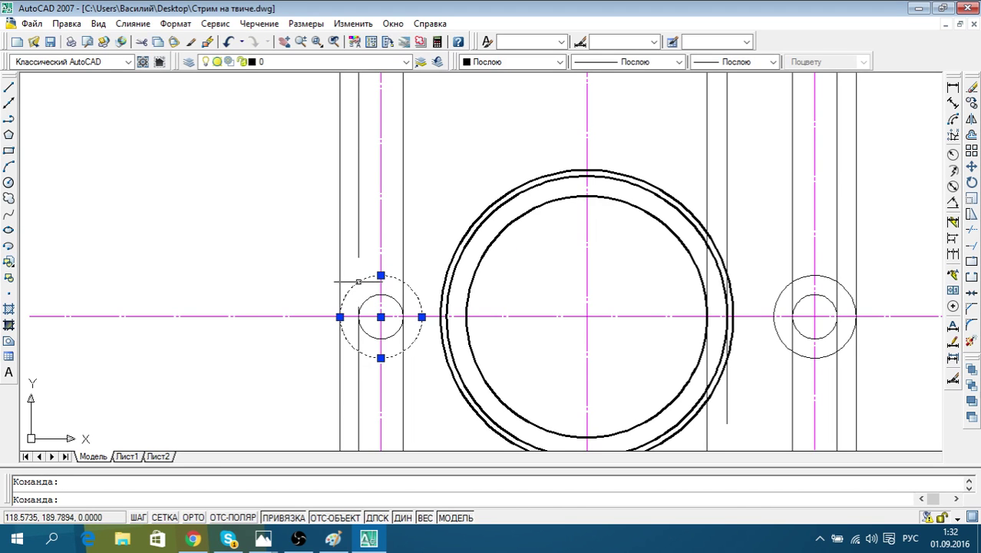
{"action": "left_click", "coordinate": [492, 204]}
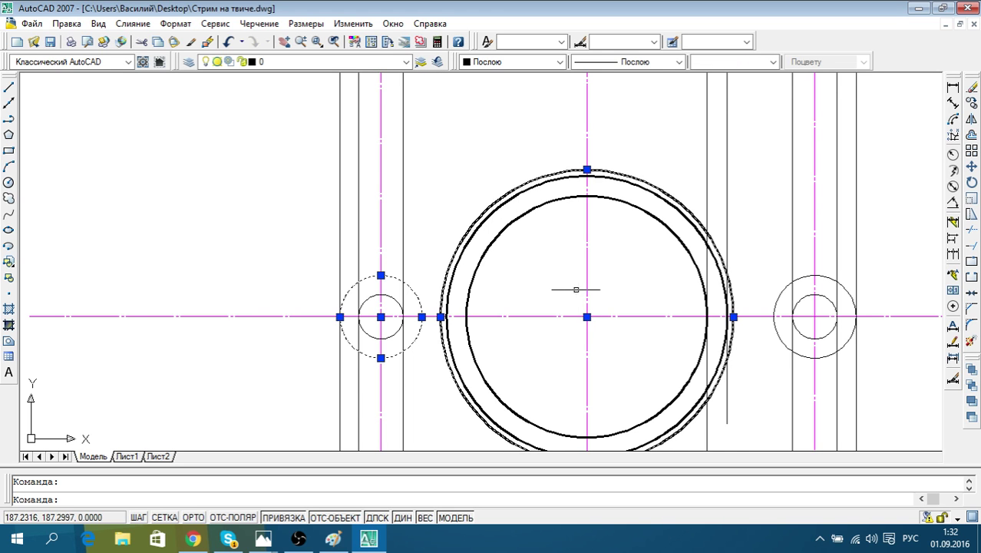
{"action": "middle_click_drag", "start_coordinate": [575, 290], "coordinate": [528, 255]}
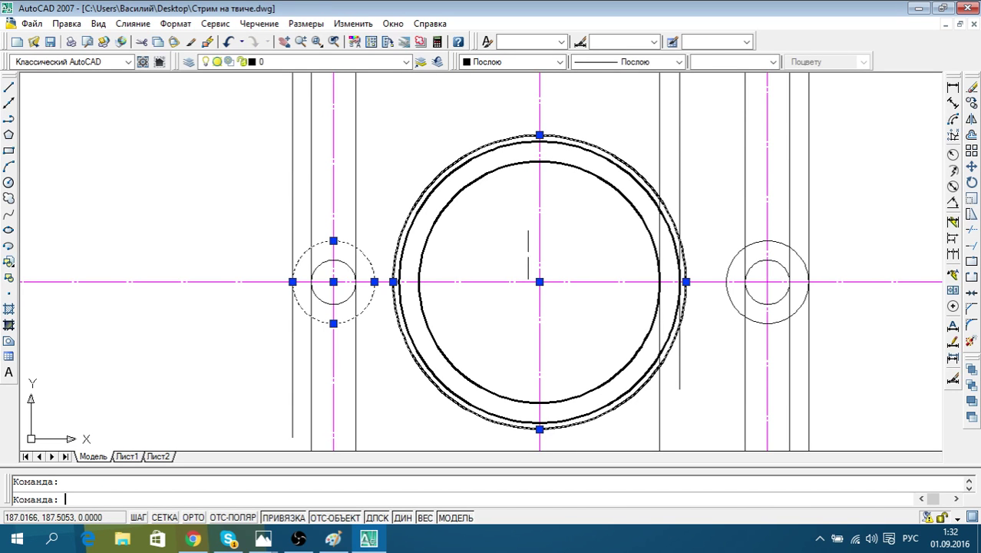
{"action": "key", "text": "Escape"}
Start a line at the large circle's left edge, read the 92.4 length, then cancel it
{"action": "left_click", "coordinate": [10, 89]}
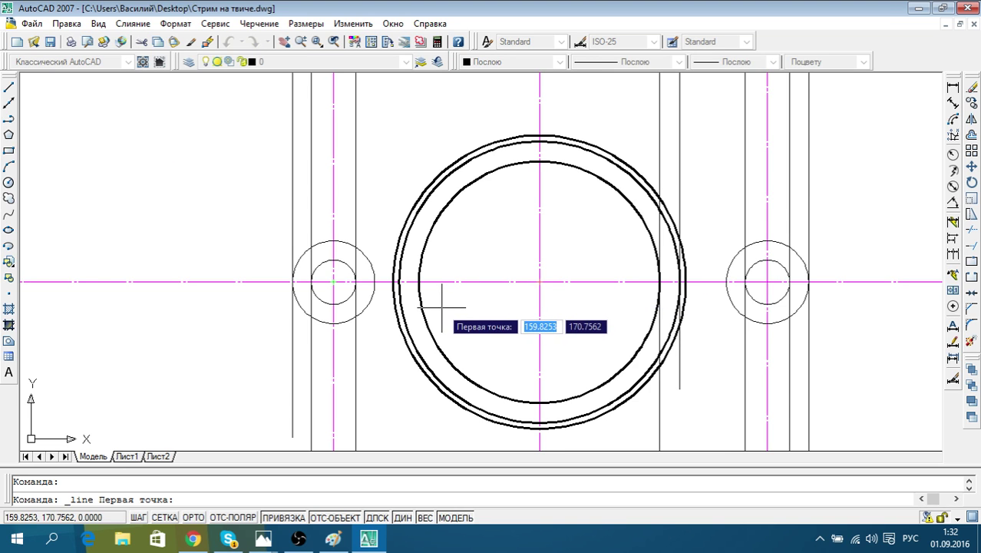
{"action": "left_click", "coordinate": [393, 282]}
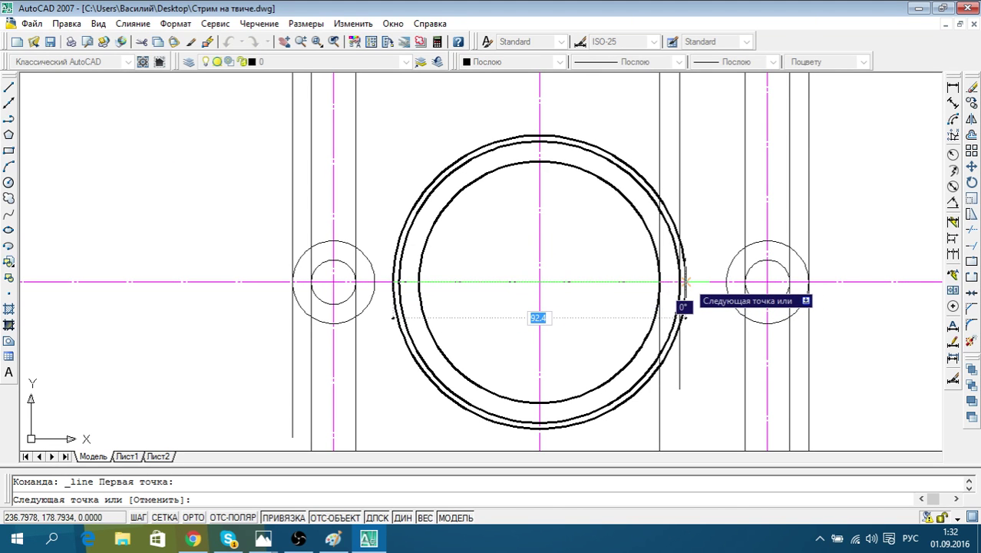
{"action": "key", "text": "Escape"}
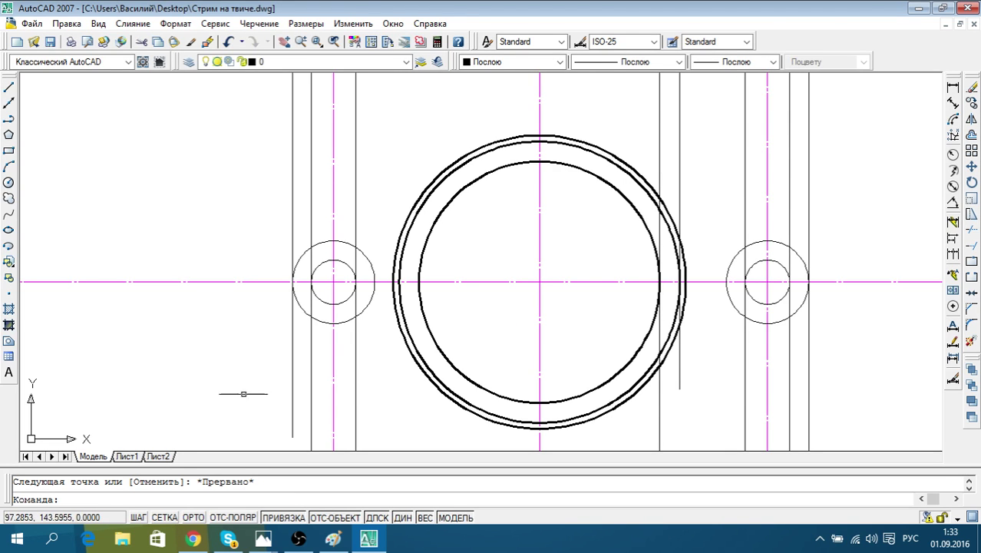
Launch Windows Calculator by searching for 'каль'
{"action": "left_click", "coordinate": [51, 538]}
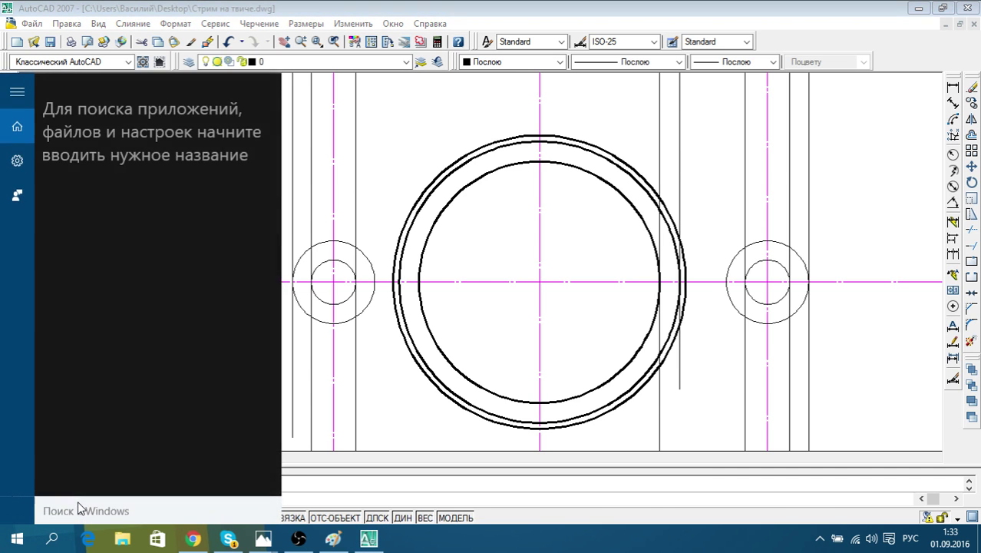
{"action": "type", "text": "каль"}
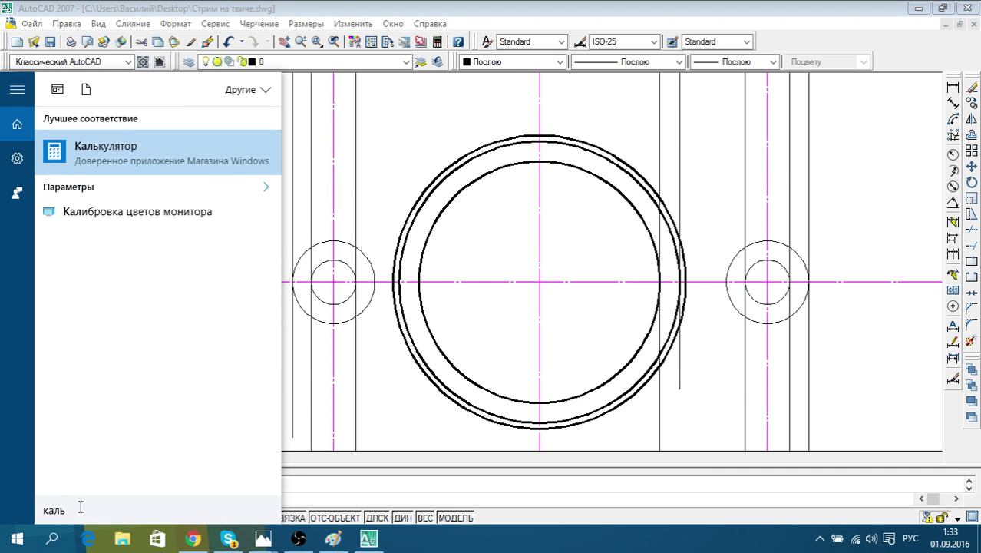
{"action": "left_click", "coordinate": [179, 158]}
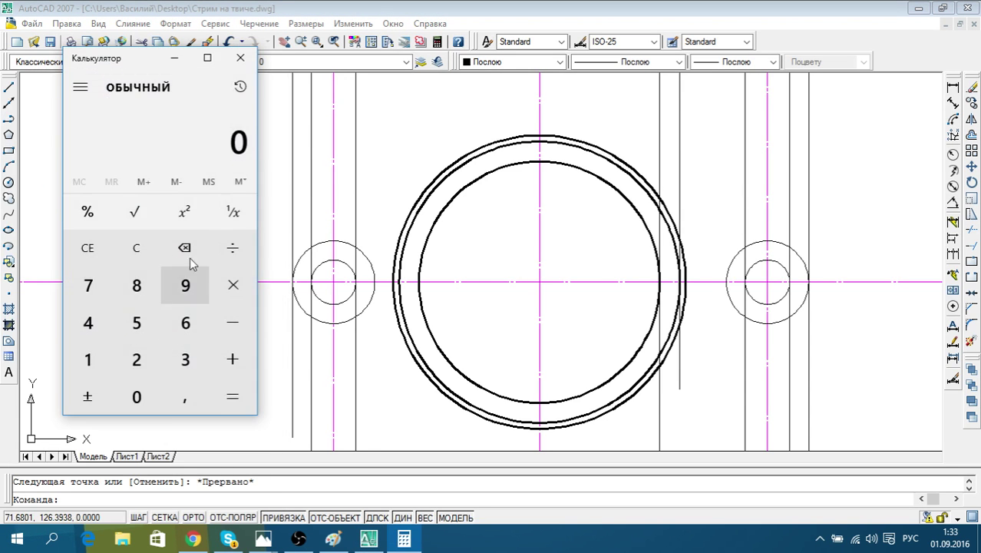
Compute 92,4 ÷ 4 = 23,1 in Calculator and close it
{"action": "left_click", "coordinate": [140, 362]}
{"action": "left_click", "coordinate": [185, 397]}
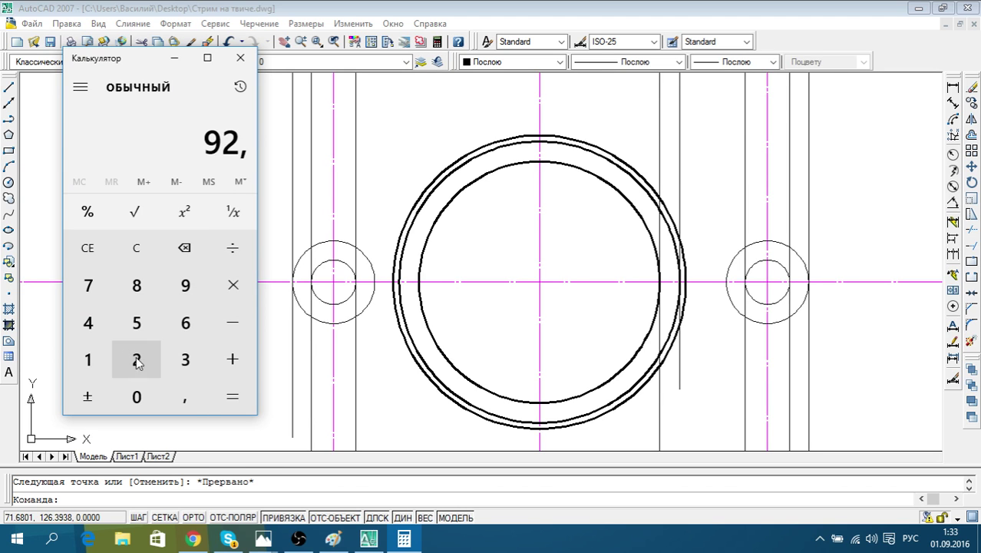
{"action": "left_click", "coordinate": [90, 323]}
{"action": "left_click", "coordinate": [231, 259]}
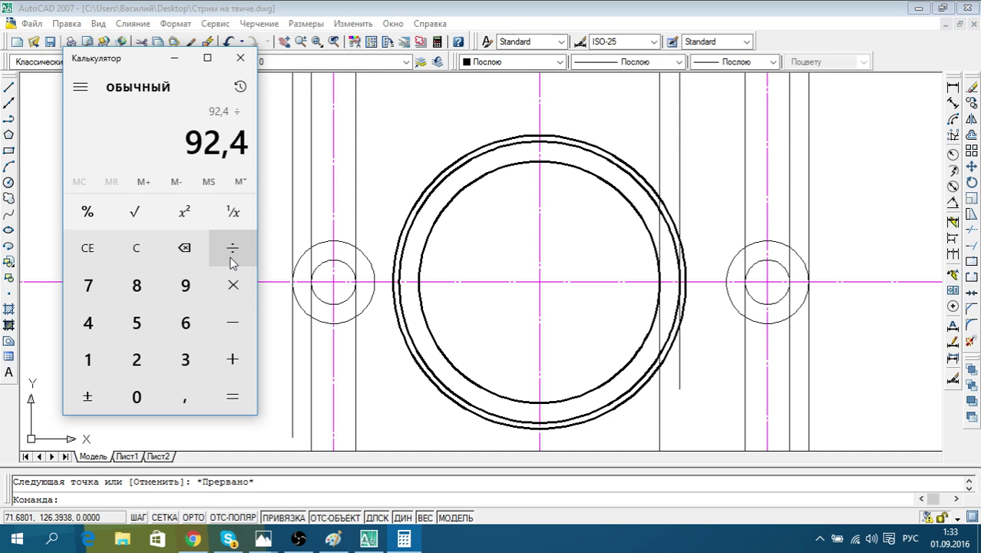
{"action": "left_click", "coordinate": [94, 324]}
{"action": "left_click", "coordinate": [231, 397]}
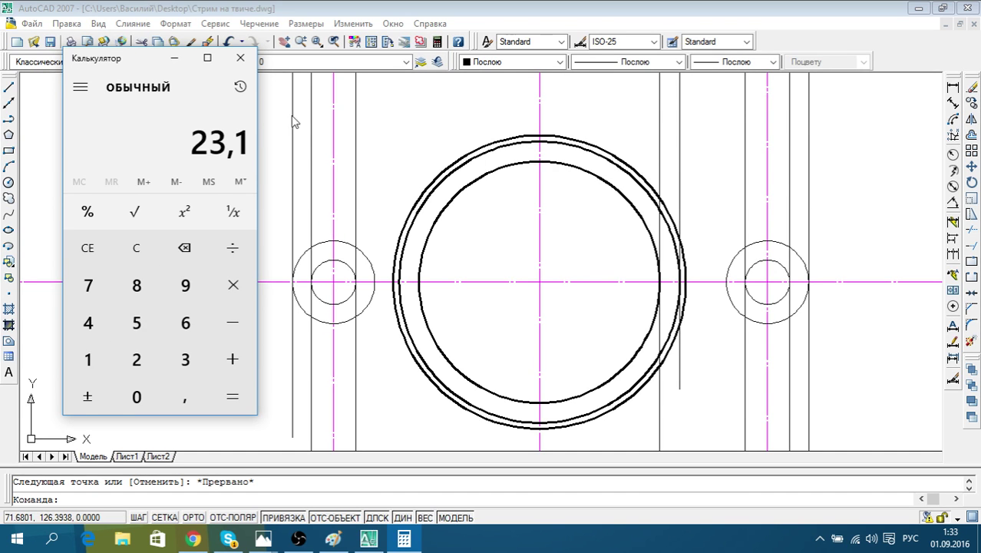
{"action": "left_click", "coordinate": [240, 58]}
{"action": "middle_click_drag", "start_coordinate": [507, 253], "coordinate": [487, 258]}
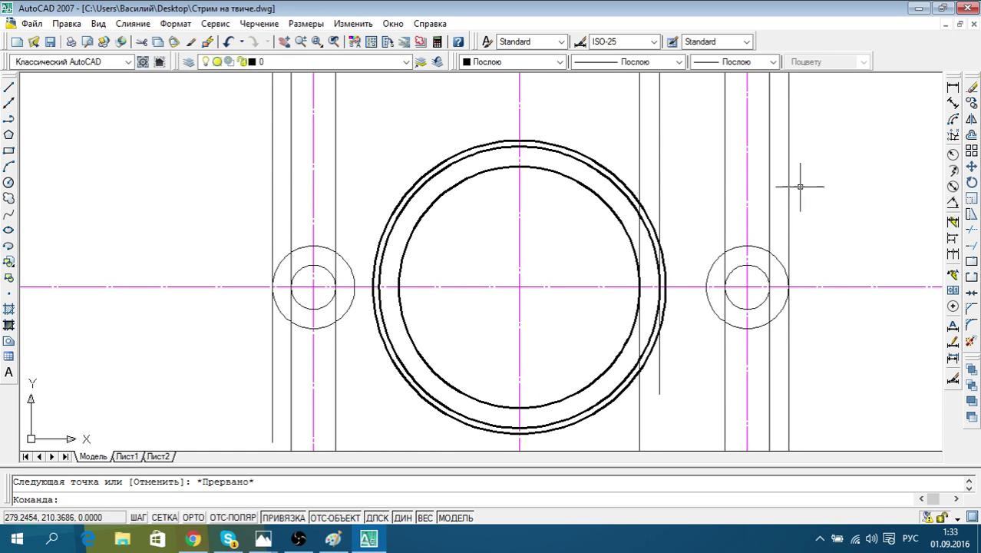
With Ortho on, draw a 23.1 horizontal line inward from the outer circle's left edge
{"action": "left_click", "coordinate": [9, 87]}
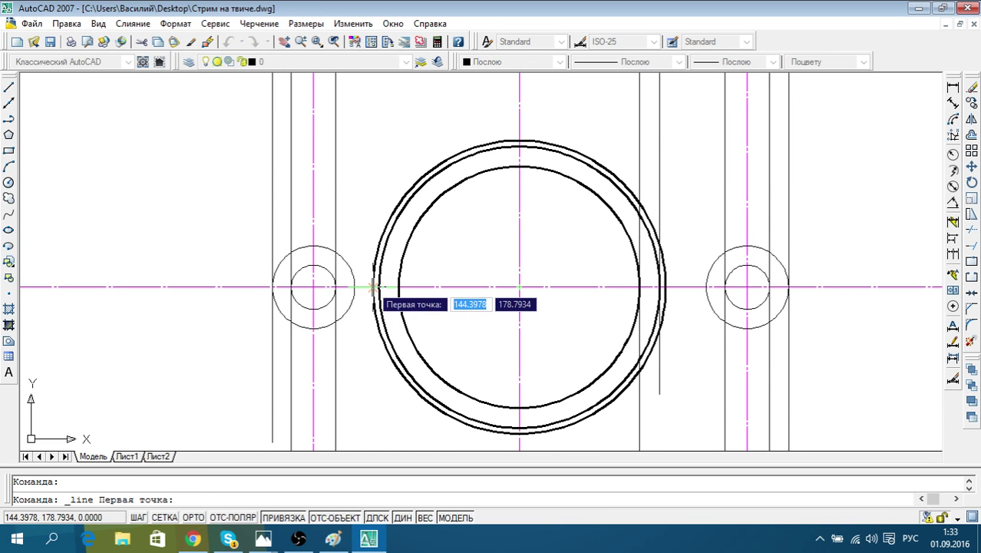
{"action": "left_click", "coordinate": [372, 287]}
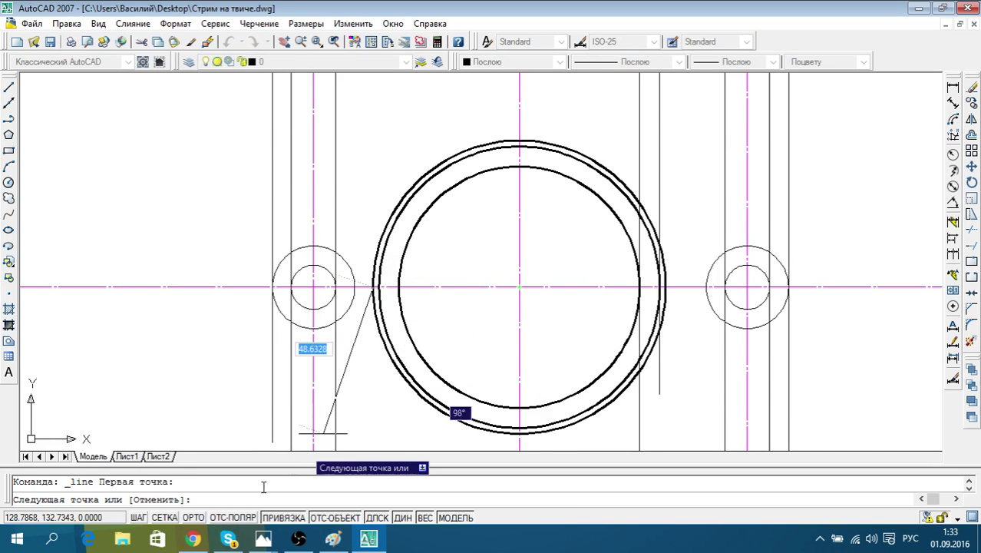
{"action": "key", "text": "F8"}
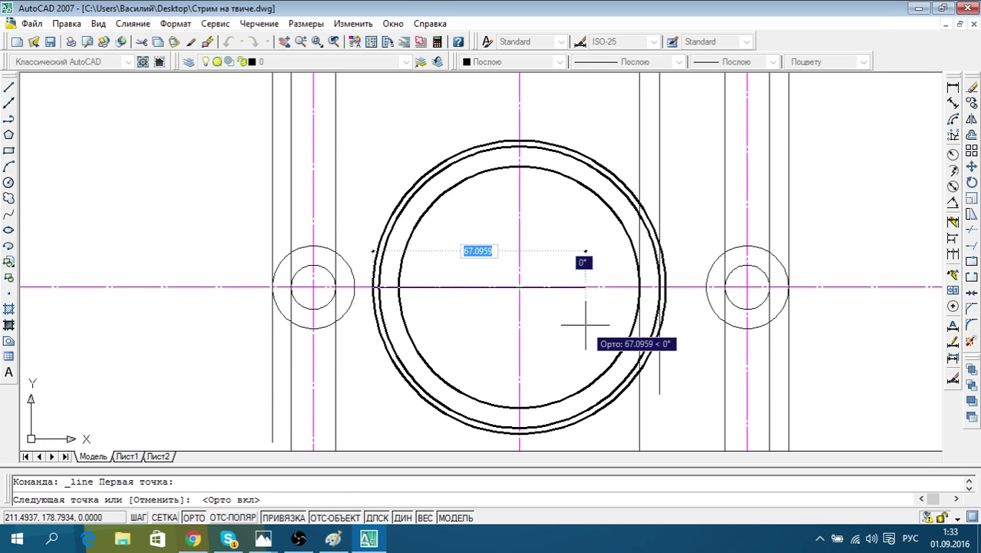
{"action": "type", "text": "23.1"}
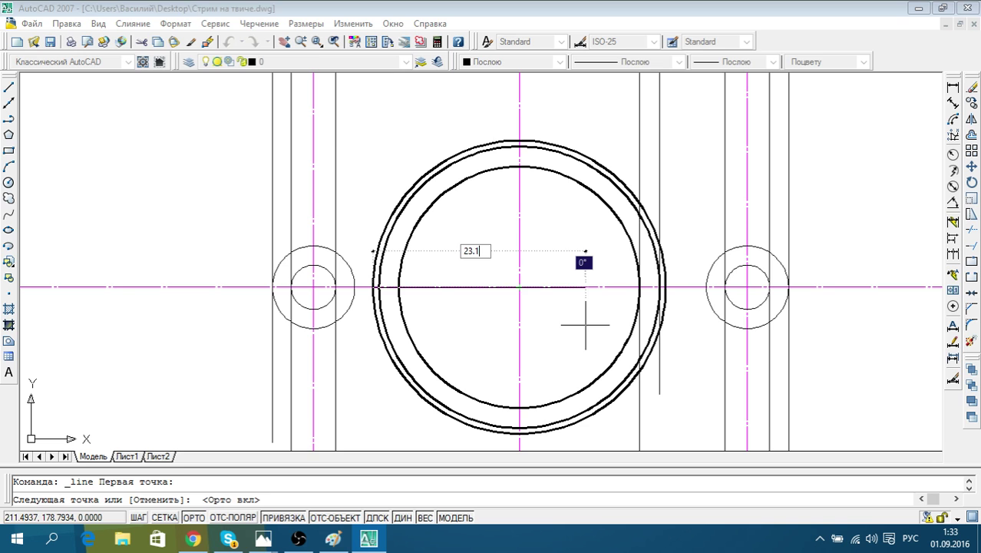
{"action": "key", "text": "Return"}
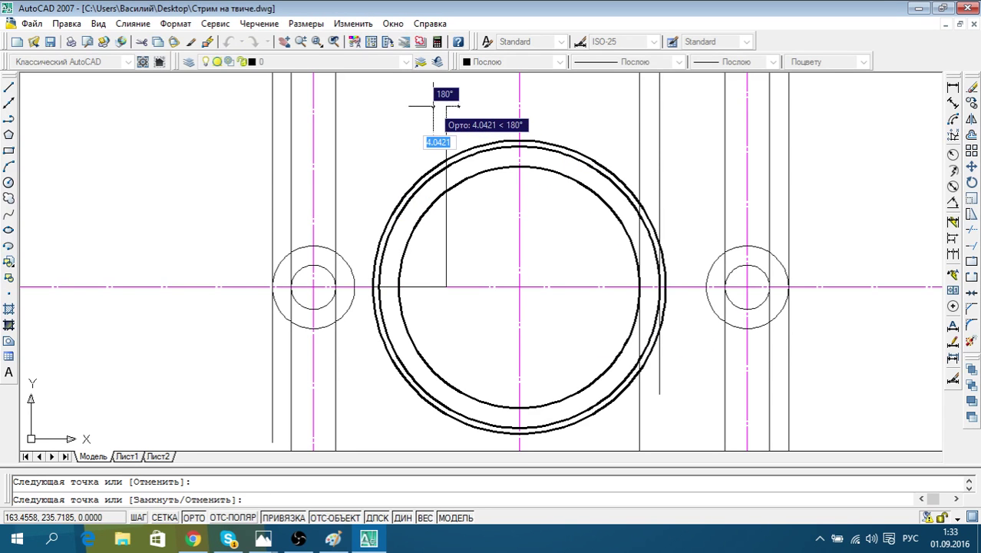
{"action": "key", "text": "Escape"}
{"action": "middle_click_drag", "start_coordinate": [596, 202], "coordinate": [535, 234]}
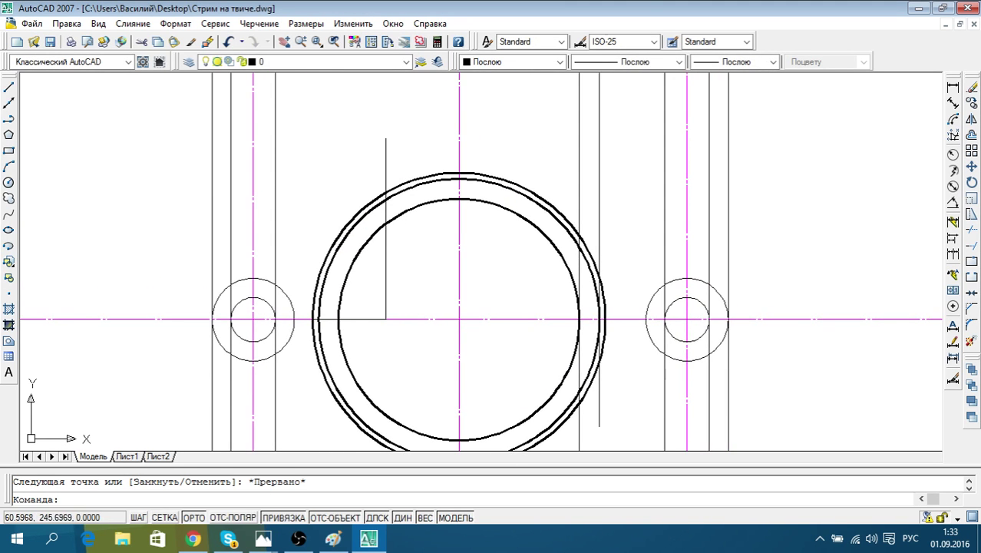
Draw a 23.1 line inward from the outer circle's right edge, then a vertical line upward
{"action": "left_click", "coordinate": [9, 90]}
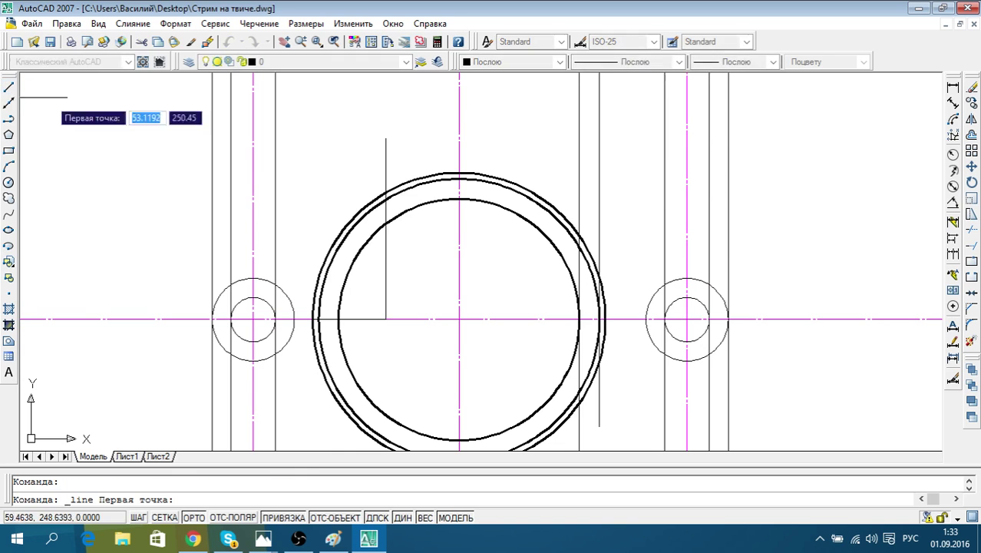
{"action": "left_click", "coordinate": [605, 319]}
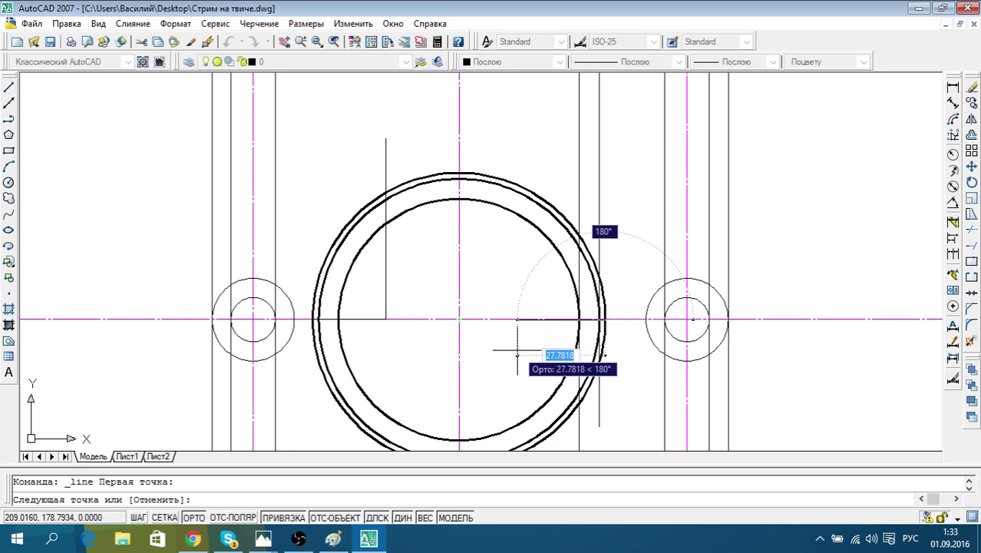
{"action": "type", "text": "23.1"}
{"action": "key", "text": "Return"}
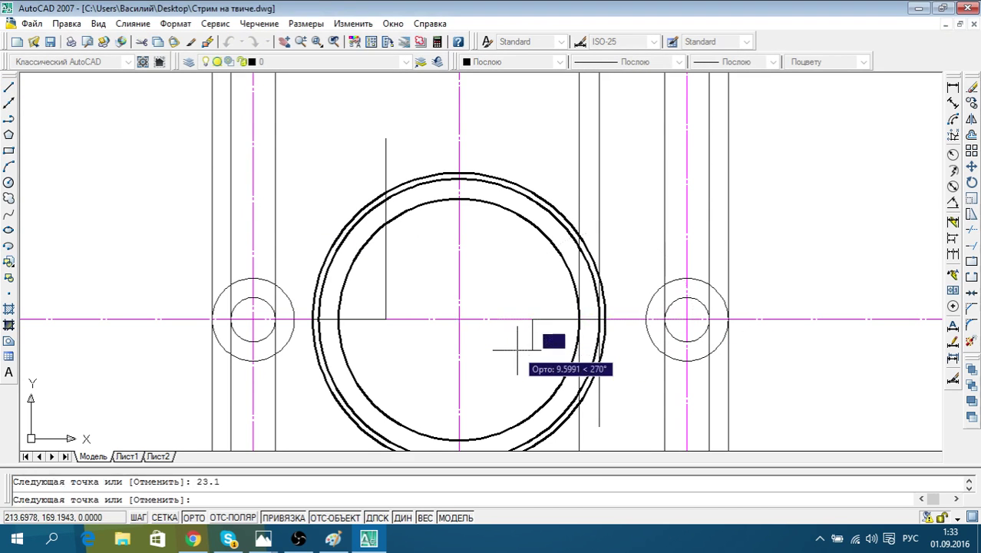
{"action": "left_click", "coordinate": [532, 137]}
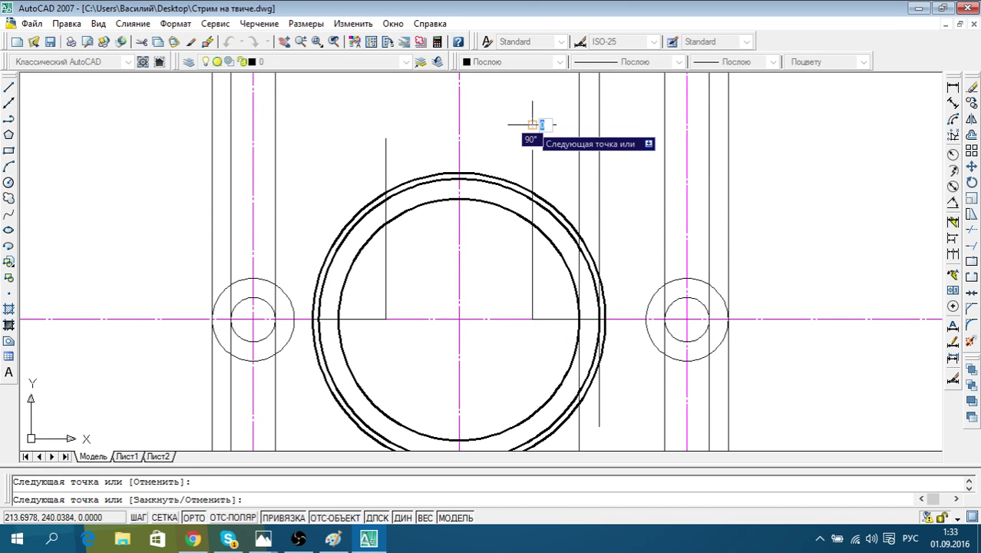
{"action": "key", "text": "Escape"}
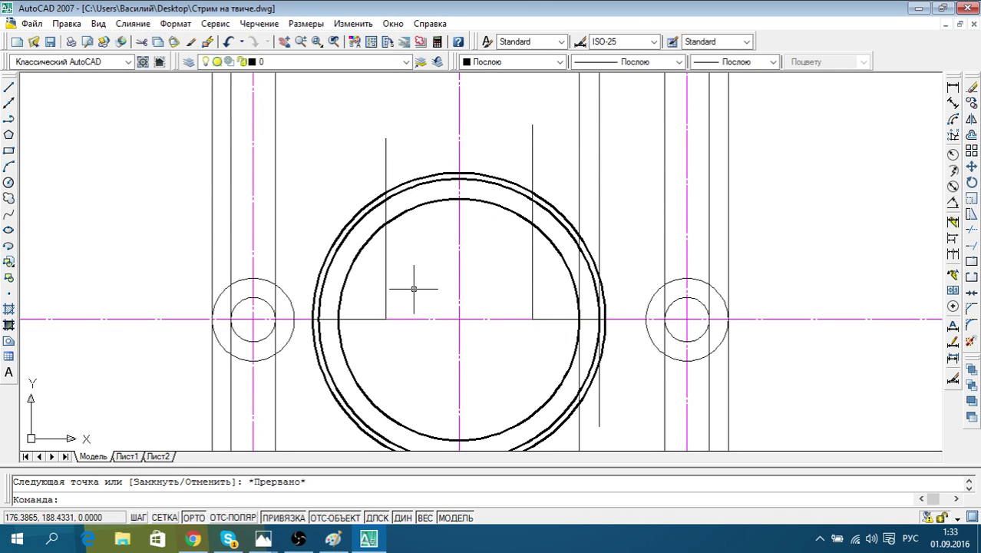
{"action": "middle_click_drag", "start_coordinate": [494, 290], "coordinate": [556, 307]}
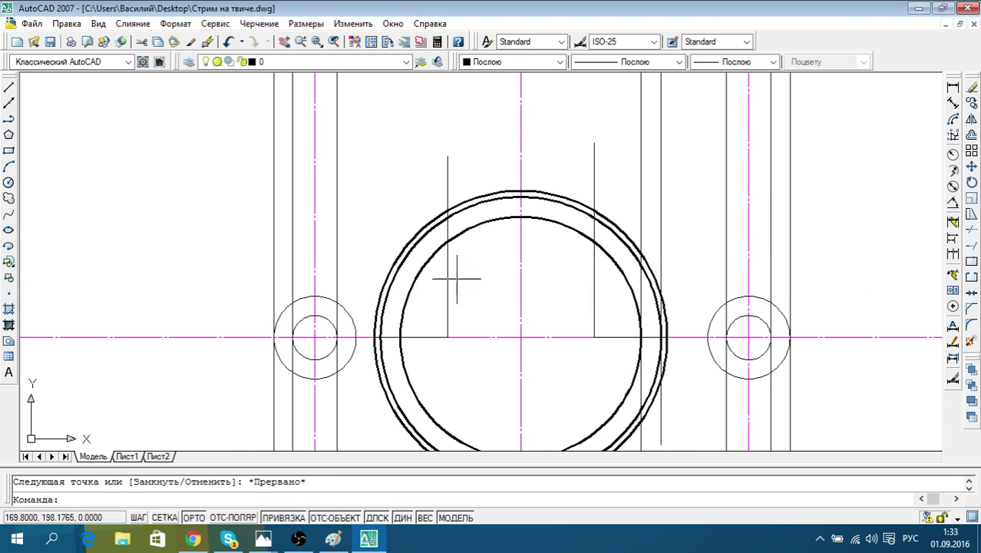
{"action": "scroll", "coordinate": [444, 214], "scroll_direction": "up", "scroll_amount": 5}
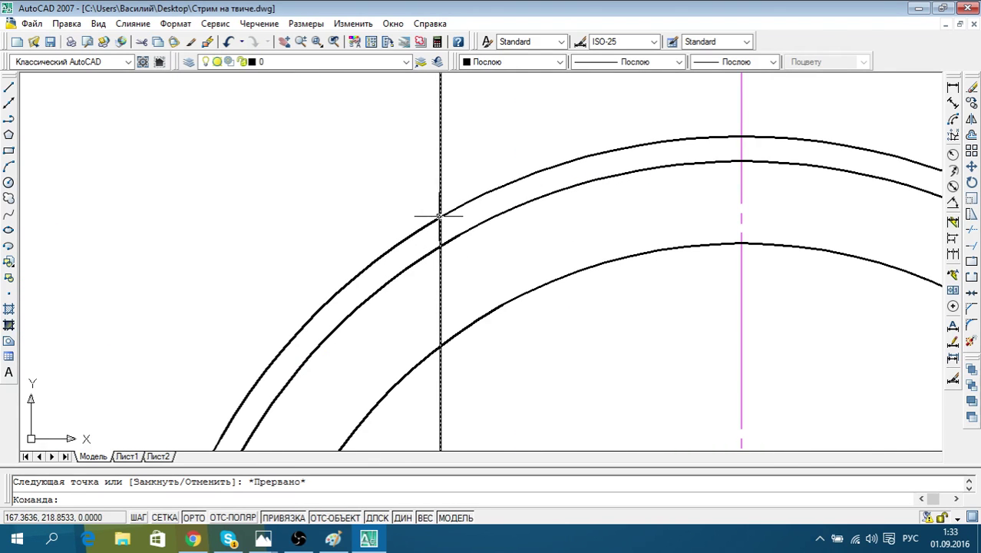
{"action": "scroll", "coordinate": [445, 218], "scroll_direction": "down", "scroll_amount": 5}
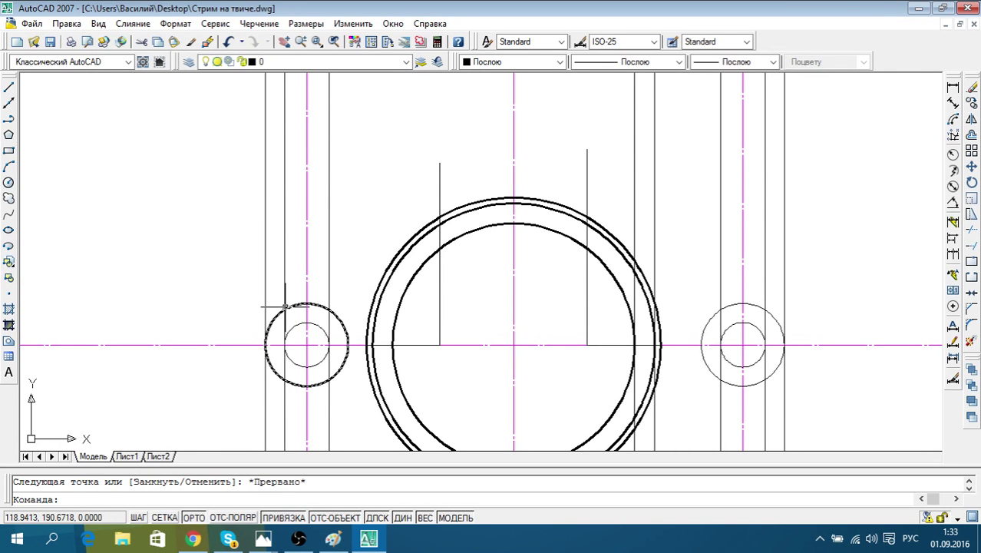
With Ortho off, draw a tangent line from the left lug circle to the outer main circle
{"action": "left_click", "coordinate": [9, 89]}
{"action": "scroll", "coordinate": [337, 267], "scroll_direction": "up", "scroll_amount": 2}
{"action": "left_click", "coordinate": [261, 329]}
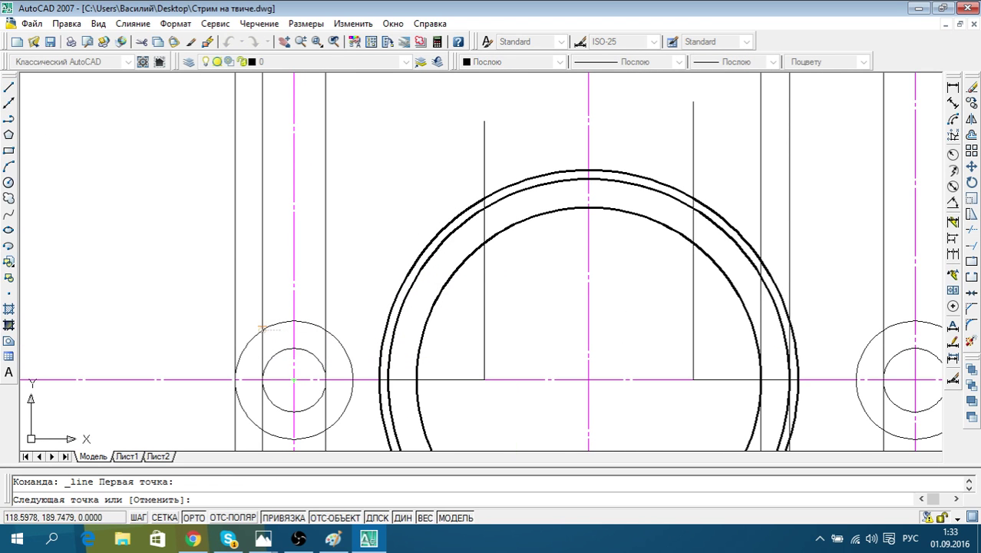
{"action": "left_click", "coordinate": [194, 517]}
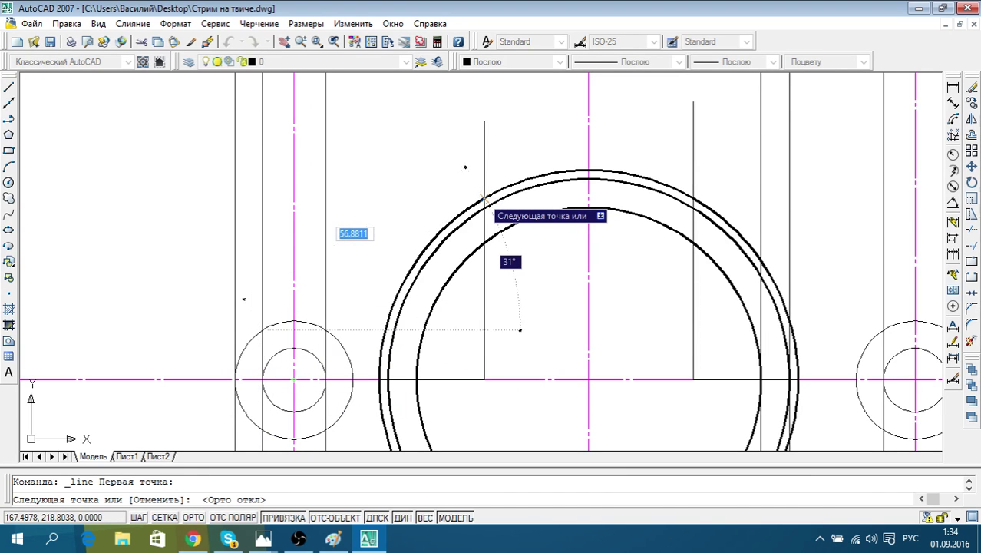
{"action": "left_click", "coordinate": [484, 198]}
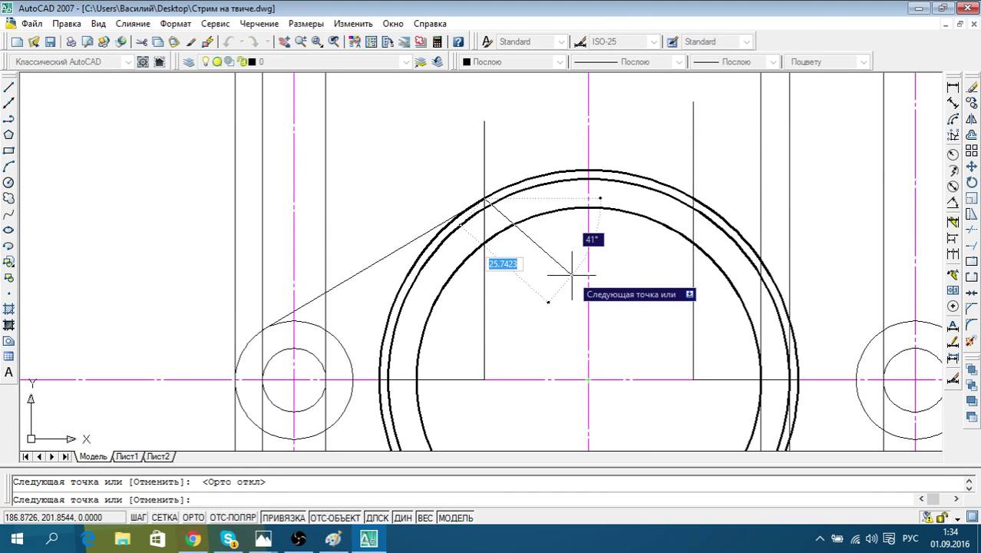
{"action": "key", "text": "Escape"}
{"action": "scroll", "coordinate": [572, 274], "scroll_direction": "down", "scroll_amount": 2}
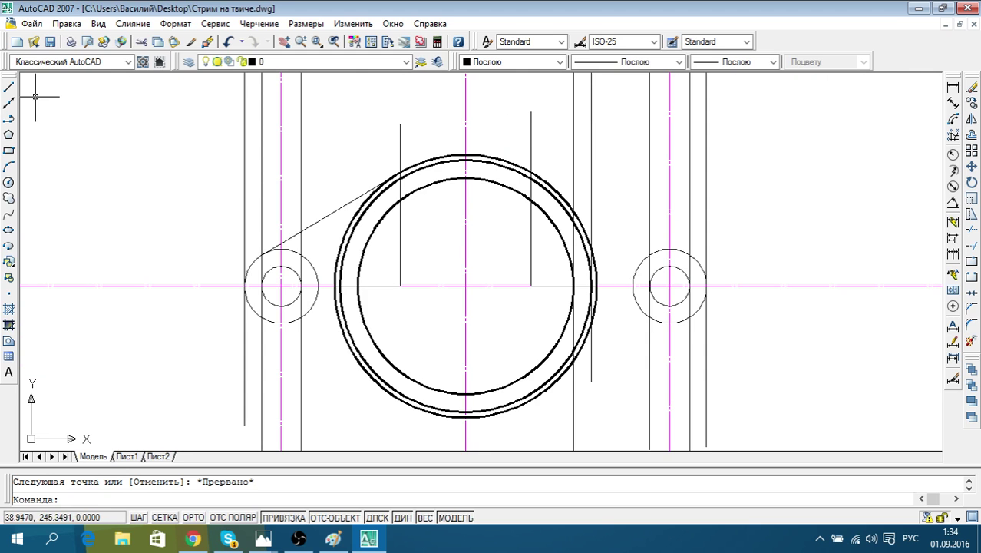
Draw a tangent line from the outer main circle to the right lug circle
{"action": "left_click", "coordinate": [9, 87]}
{"action": "scroll", "coordinate": [562, 183], "scroll_direction": "up", "scroll_amount": 3}
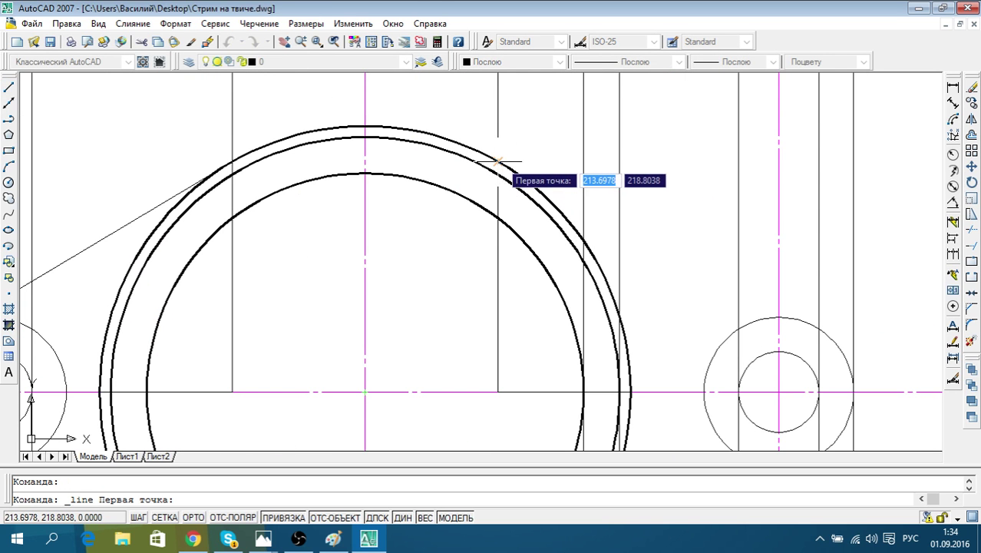
{"action": "left_click", "coordinate": [502, 166]}
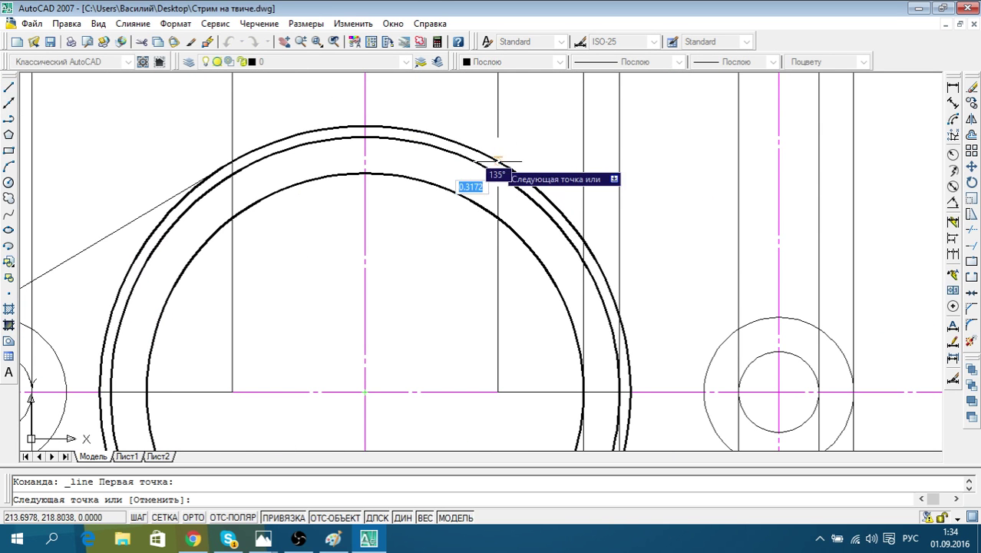
{"action": "left_click", "coordinate": [804, 322]}
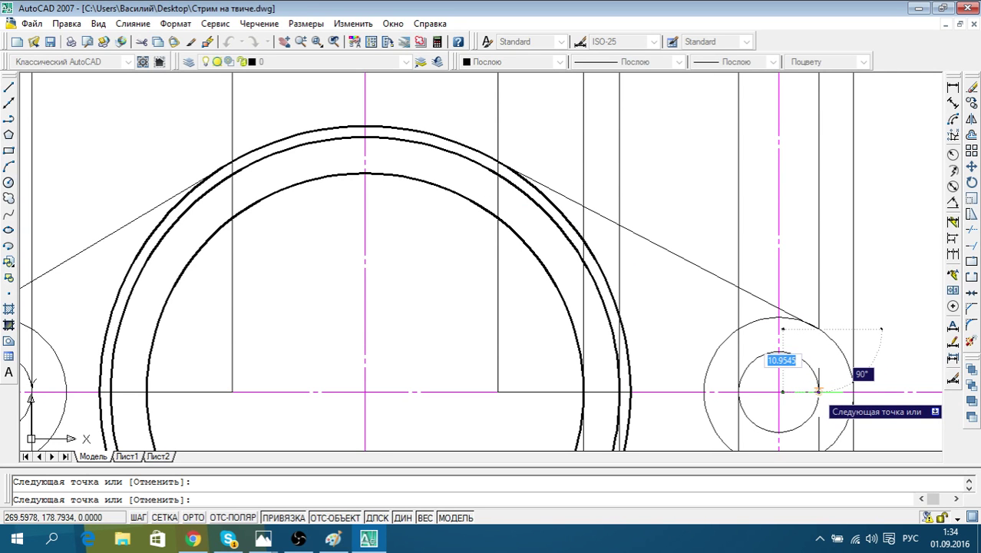
{"action": "key", "text": "Escape"}
{"action": "scroll", "coordinate": [744, 349], "scroll_direction": "down", "scroll_amount": 4}
{"action": "scroll", "coordinate": [690, 252], "scroll_direction": "up", "scroll_amount": 2}
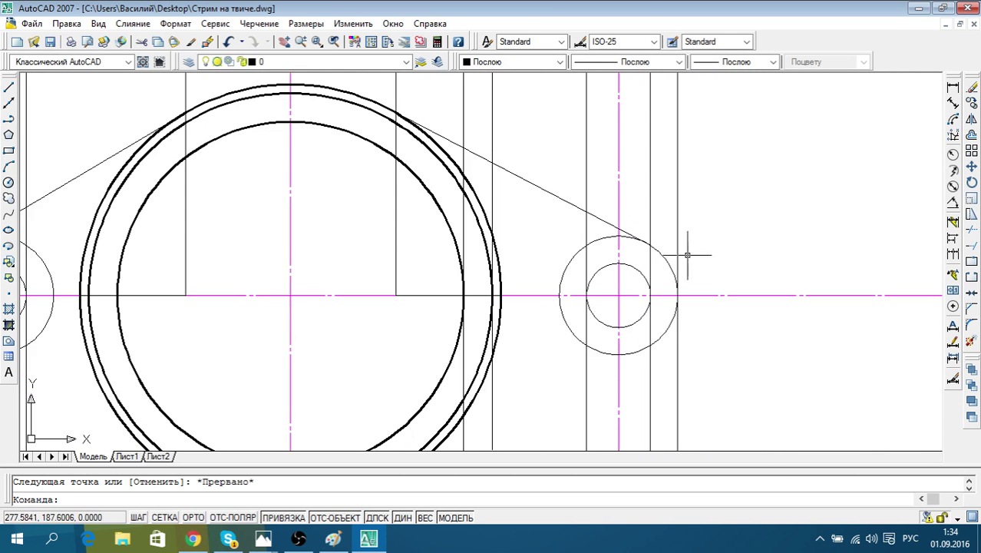
{"action": "scroll", "coordinate": [657, 247], "scroll_direction": "up", "scroll_amount": 3}
{"action": "scroll", "coordinate": [673, 256], "scroll_direction": "down", "scroll_amount": 3}
{"action": "middle_click_drag", "start_coordinate": [434, 359], "coordinate": [521, 292]}
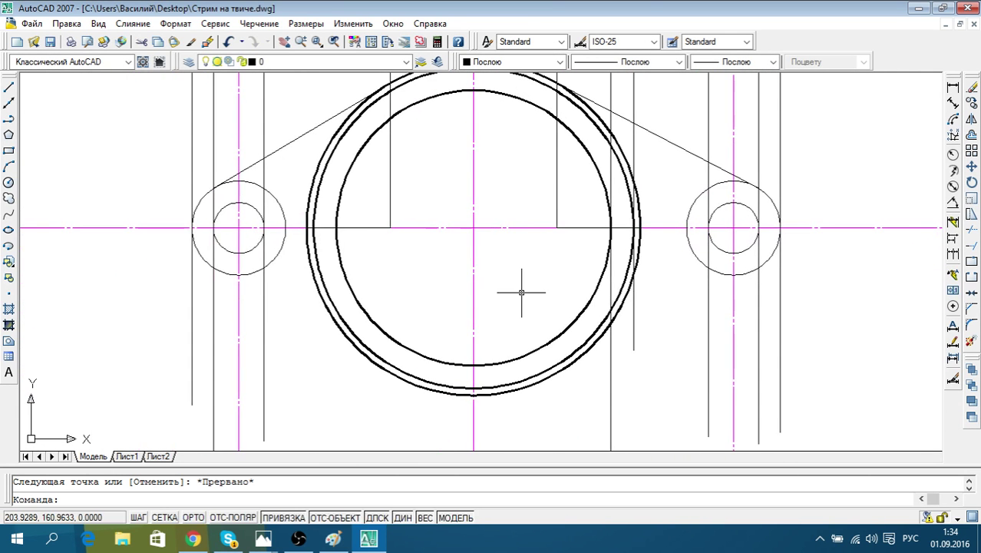
Grip-stretch the left vertical construction line's bottom end down past the circle's lower rim
{"action": "left_click", "coordinate": [9, 88]}
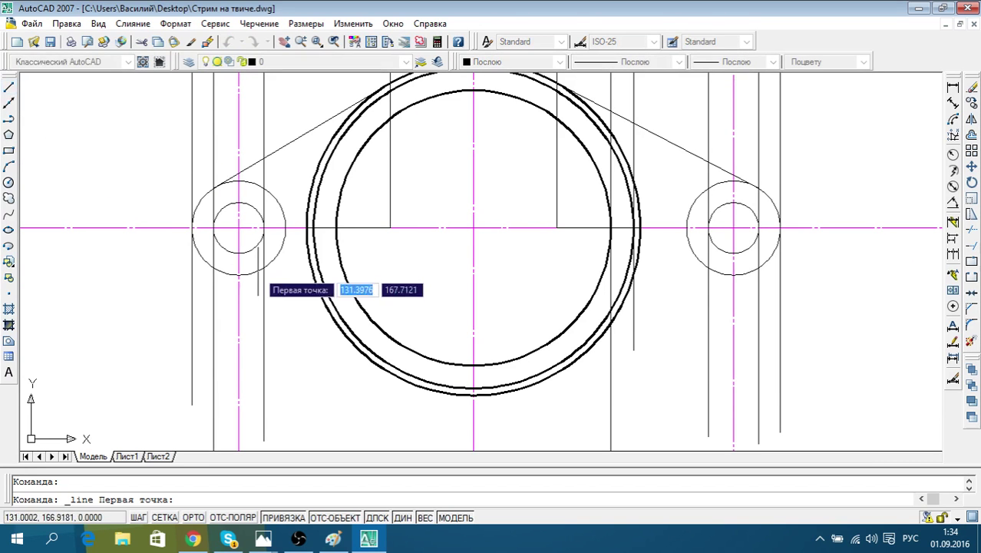
{"action": "left_click", "coordinate": [218, 270]}
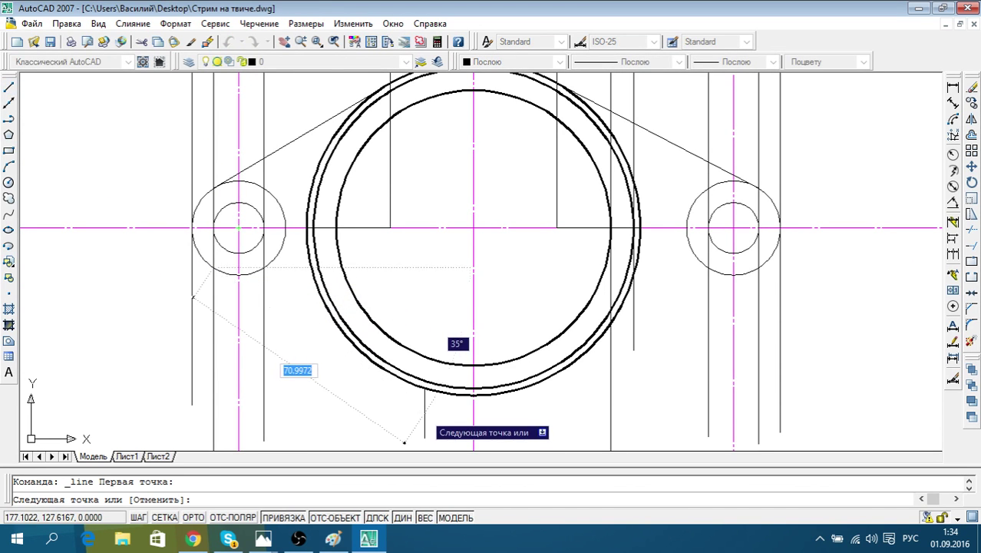
{"action": "key", "text": "Escape"}
{"action": "left_click", "coordinate": [387, 186]}
{"action": "left_click", "coordinate": [390, 227]}
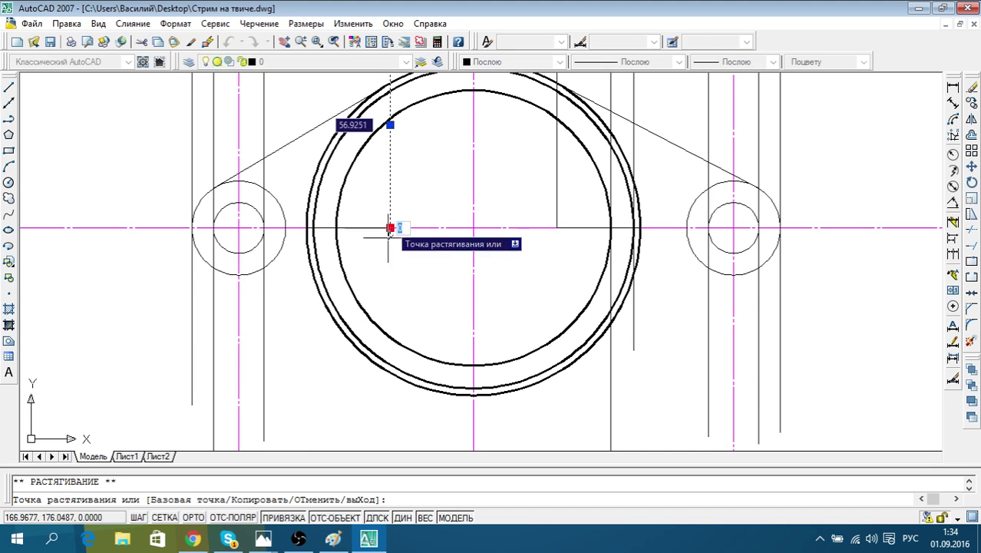
{"action": "middle_click_drag", "start_coordinate": [383, 405], "coordinate": [364, 356]}
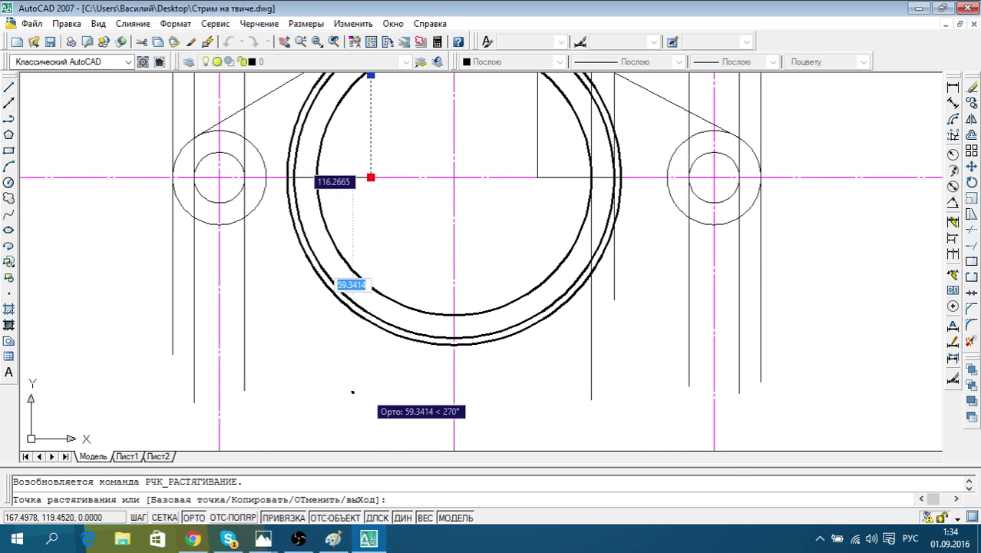
{"action": "left_click", "coordinate": [371, 392]}
{"action": "key", "text": "Escape"}
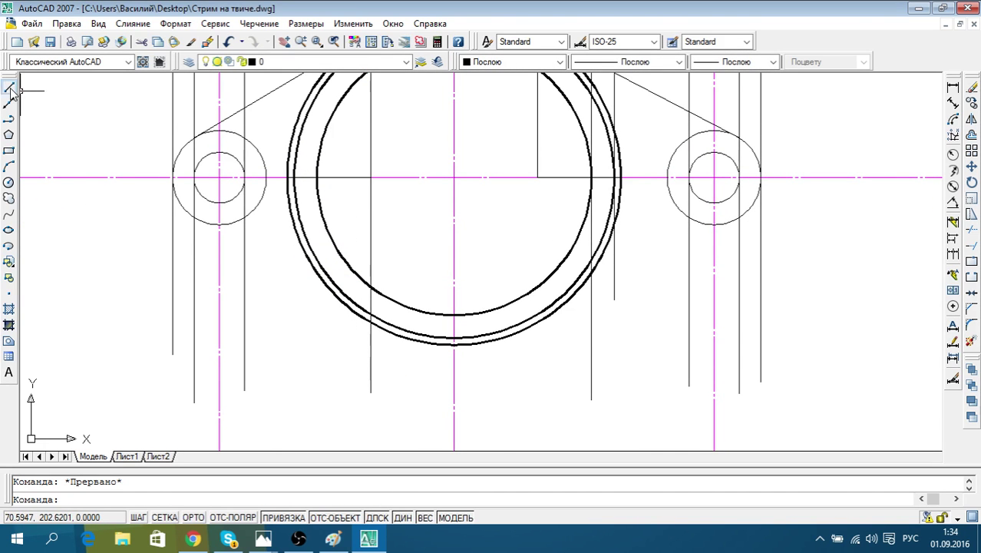
With Ortho on, draw a vertical line down from the right vertical line's base past the circle
{"action": "left_click", "coordinate": [10, 88]}
{"action": "left_click", "coordinate": [538, 178]}
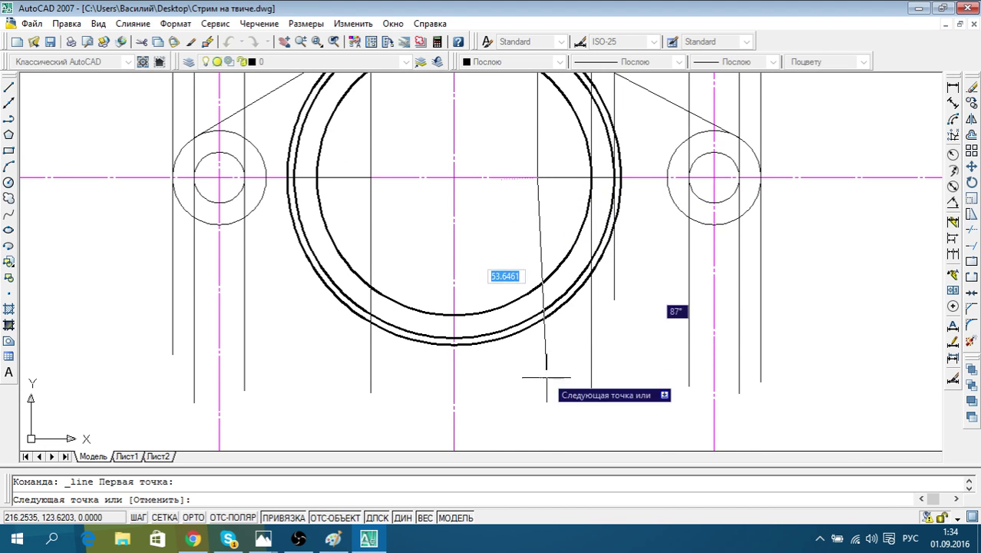
{"action": "key", "text": "F8"}
{"action": "left_click", "coordinate": [547, 387]}
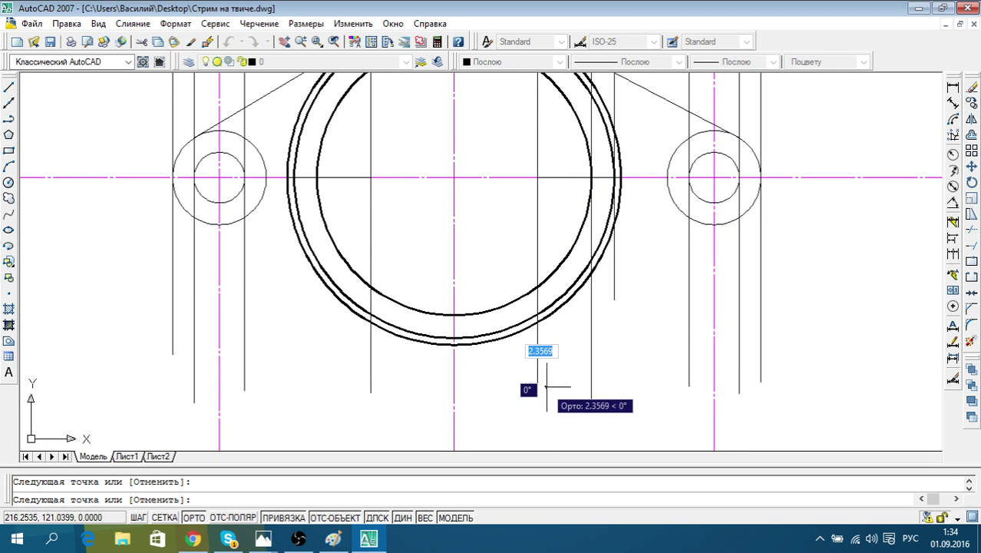
{"action": "key", "text": "Escape"}
{"action": "left_click", "coordinate": [198, 540]}
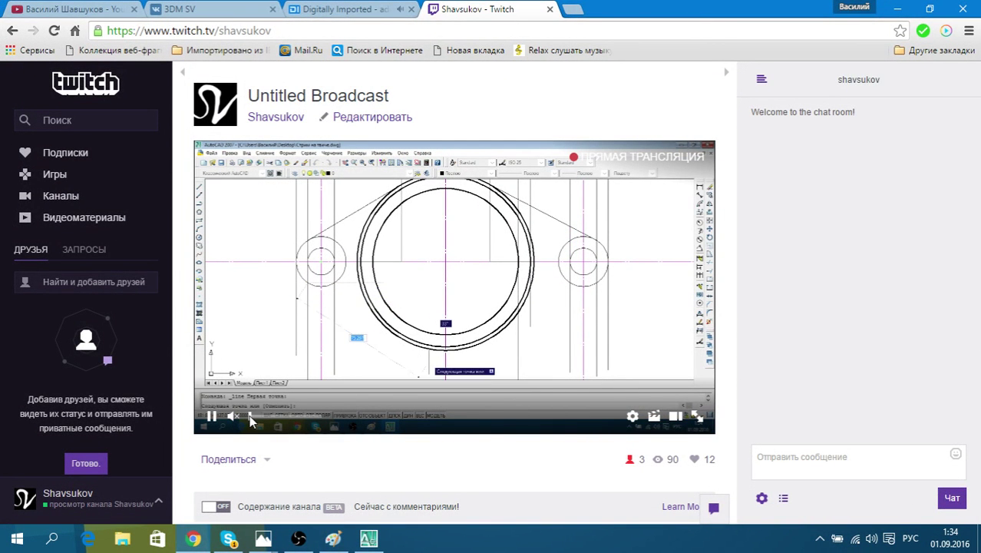
Unmute the Twitch stream with the player's volume slider
{"action": "left_click_drag", "start_coordinate": [252, 416], "coordinate": [269, 416]}
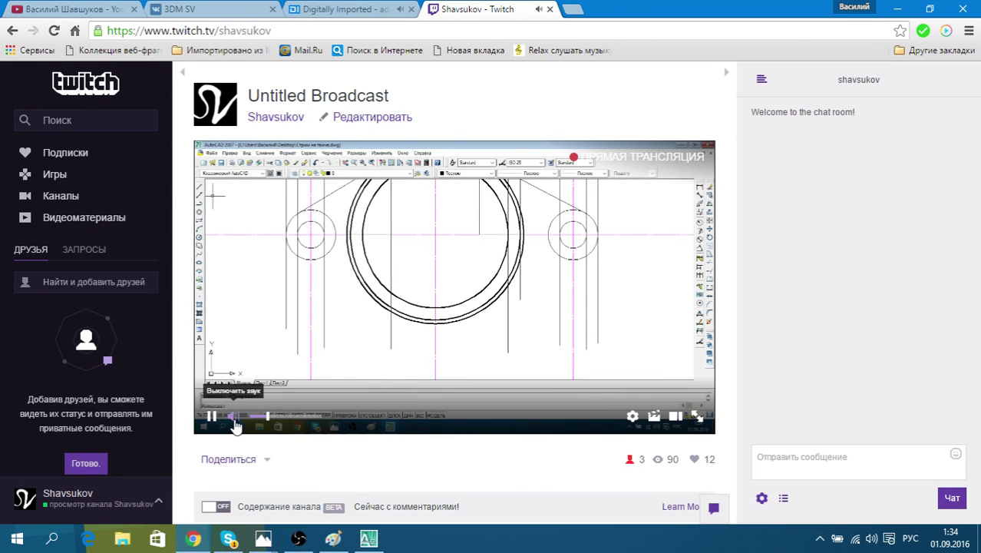
Back in AutoCAD, draw the lower tangent line from the left lug circle to the large circle
{"action": "key", "text": "alt+Tab"}
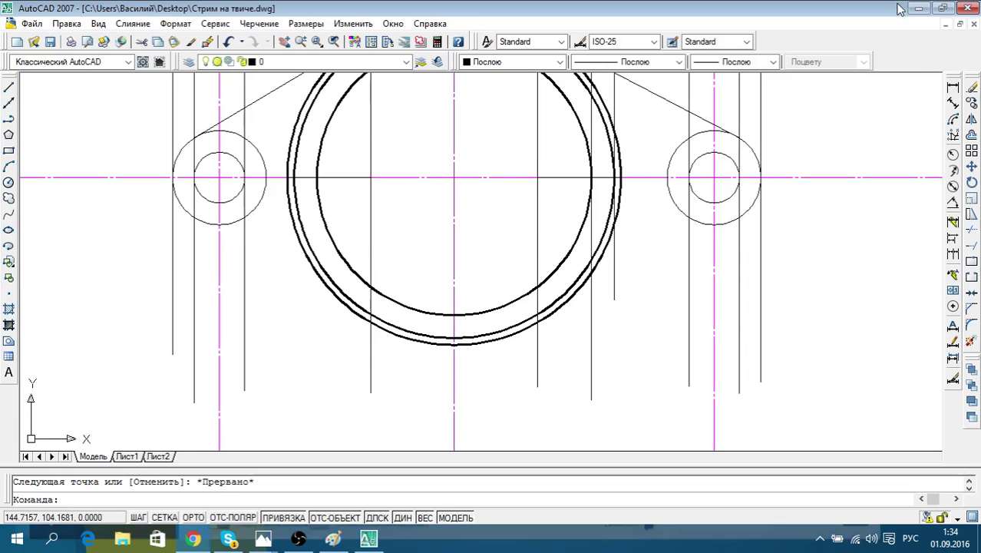
{"action": "middle_click_drag", "start_coordinate": [450, 298], "coordinate": [490, 309]}
{"action": "left_click", "coordinate": [8, 86]}
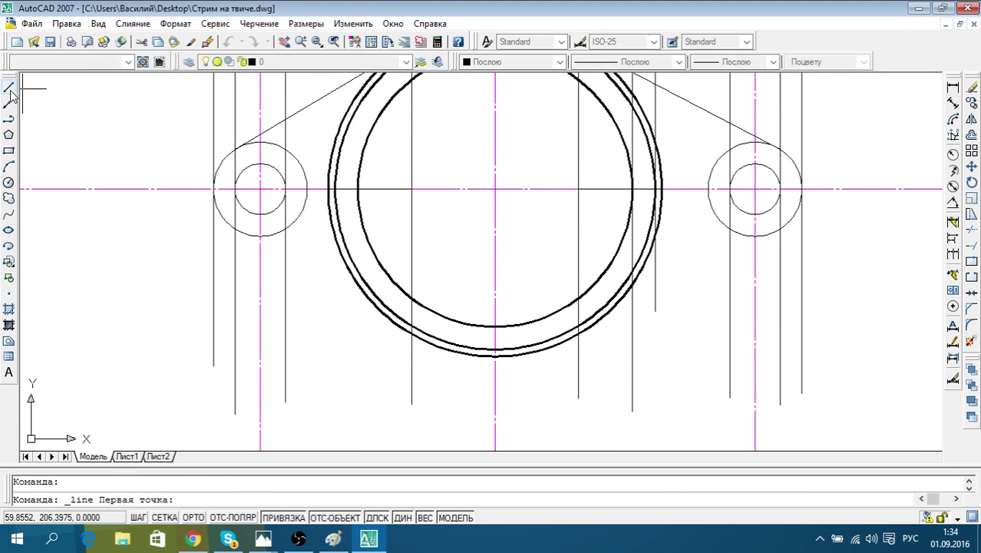
{"action": "left_click", "coordinate": [240, 232]}
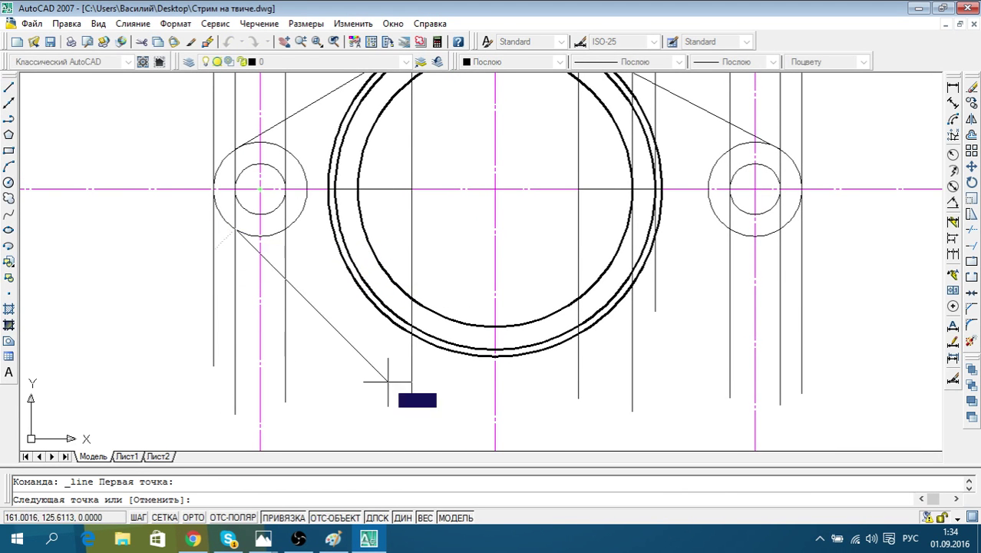
{"action": "left_click", "coordinate": [412, 338]}
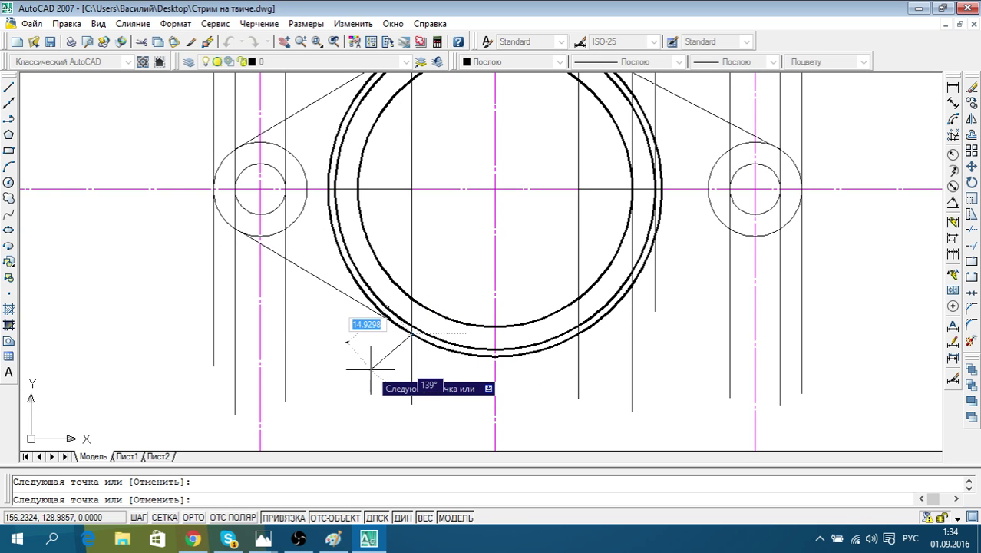
{"action": "key", "text": "Escape"}
{"action": "scroll", "coordinate": [213, 241], "scroll_direction": "up", "scroll_amount": 3}
{"action": "scroll", "coordinate": [225, 246], "scroll_direction": "up", "scroll_amount": 2}
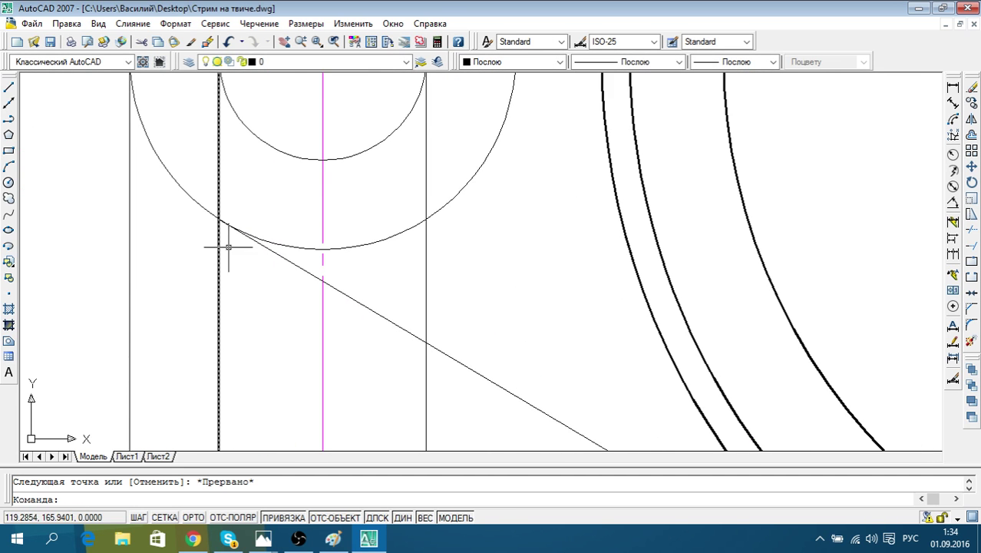
{"action": "scroll", "coordinate": [274, 262], "scroll_direction": "down", "scroll_amount": 7}
Draw the lower tangent line from the large outer circle to the right lug circle
{"action": "left_click", "coordinate": [8, 89]}
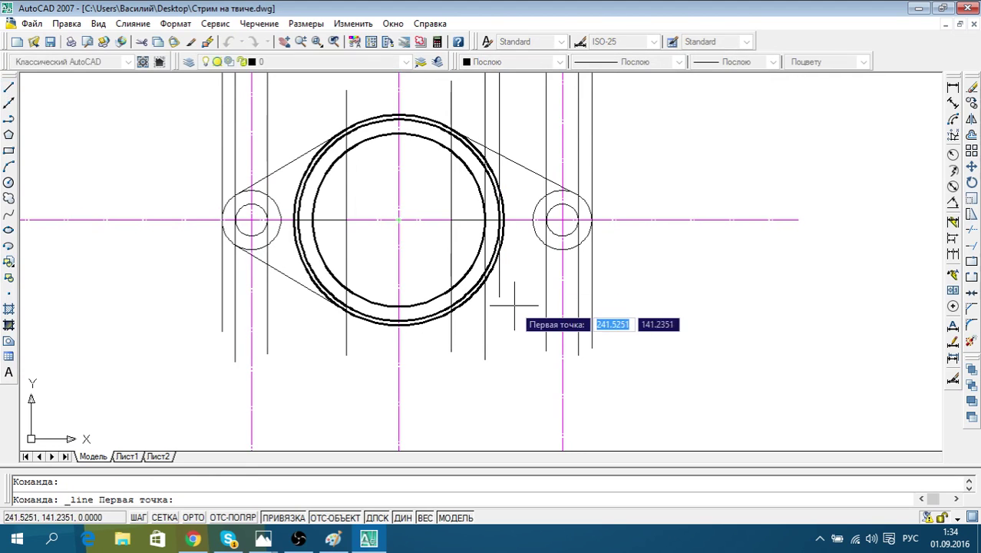
{"action": "scroll", "coordinate": [529, 304], "scroll_direction": "up", "scroll_amount": 2}
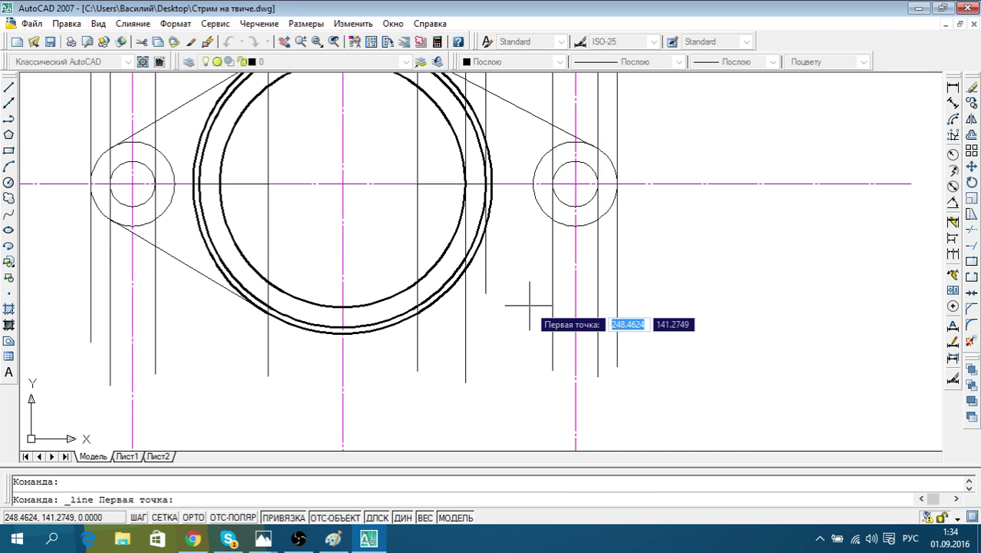
{"action": "middle_click_drag", "start_coordinate": [529, 305], "coordinate": [525, 319]}
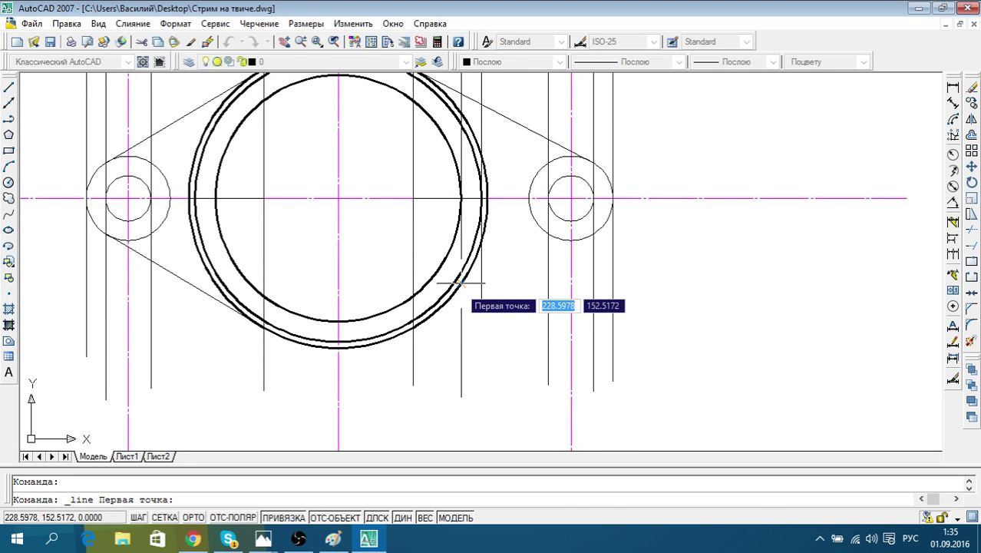
{"action": "left_click", "coordinate": [415, 327]}
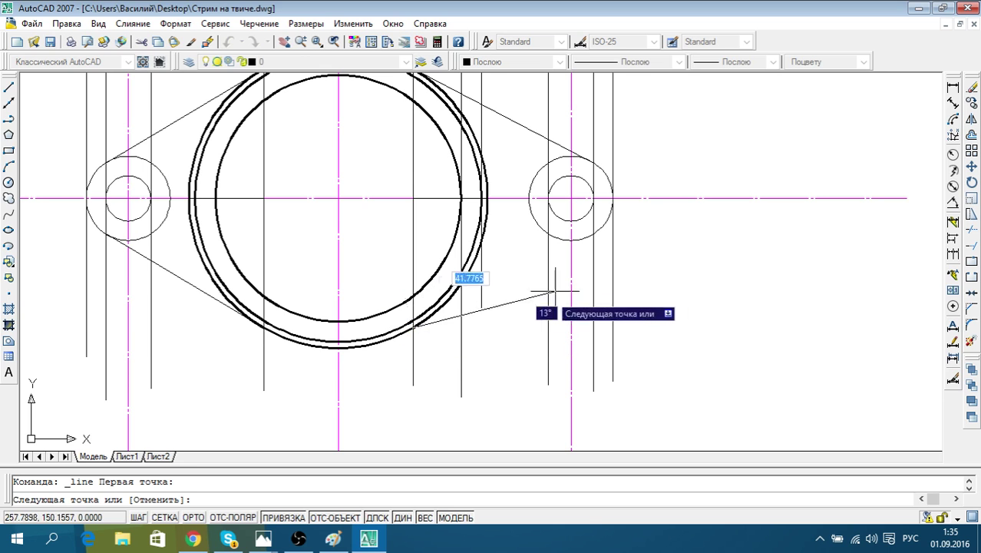
{"action": "left_click", "coordinate": [590, 235]}
{"action": "key", "text": "Escape"}
{"action": "middle_click_drag", "start_coordinate": [304, 335], "coordinate": [445, 428]}
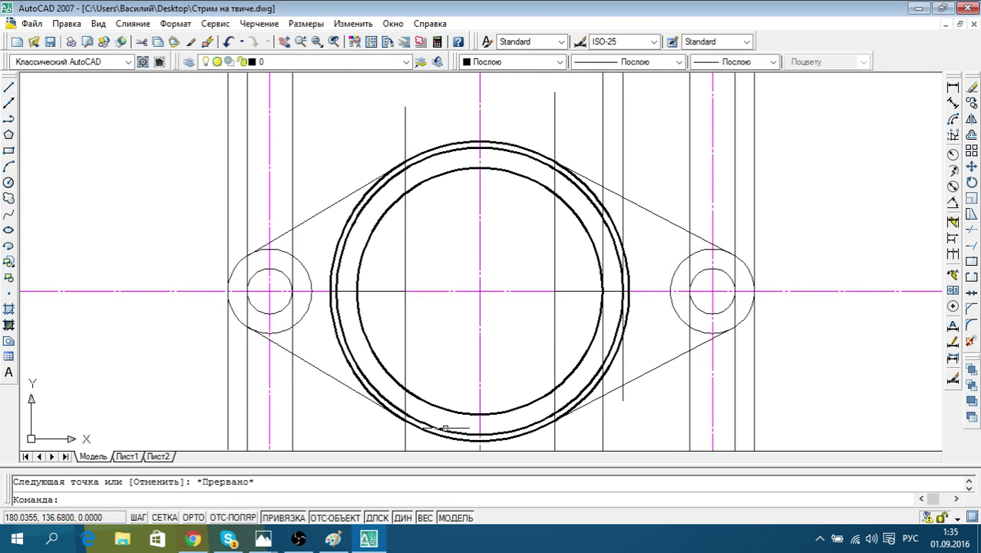
{"action": "left_click", "coordinate": [323, 389]}
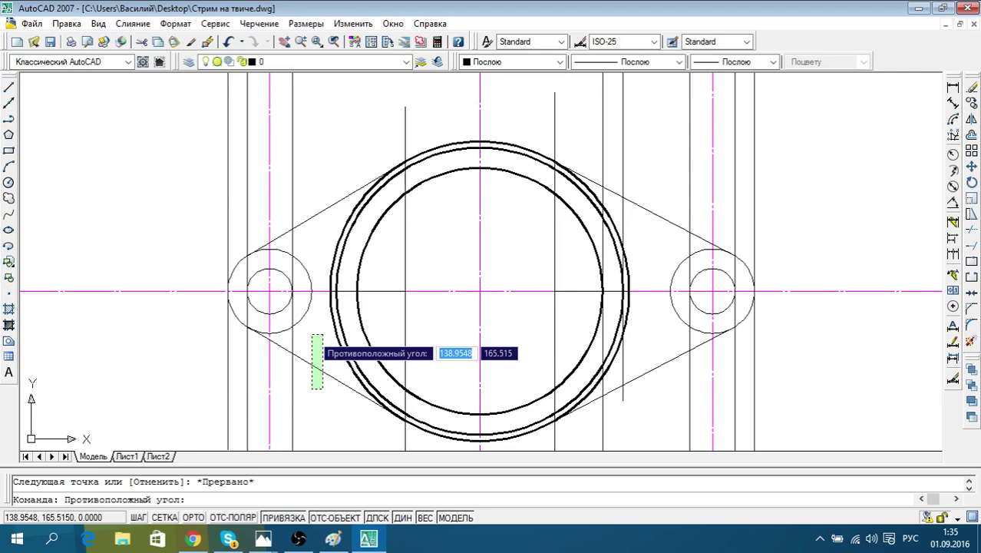
{"action": "key", "text": "Escape"}
Break the left lug circle and stretch the remaining arc's end grips toward the tangent points
{"action": "left_click", "coordinate": [308, 308]}
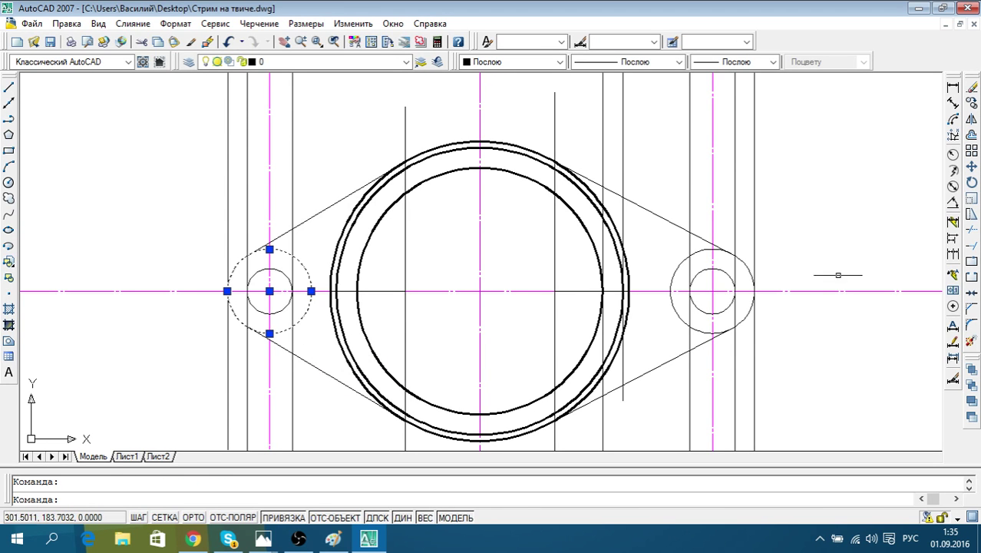
{"action": "left_click", "coordinate": [971, 276]}
{"action": "scroll", "coordinate": [305, 305], "scroll_direction": "up", "scroll_amount": 2}
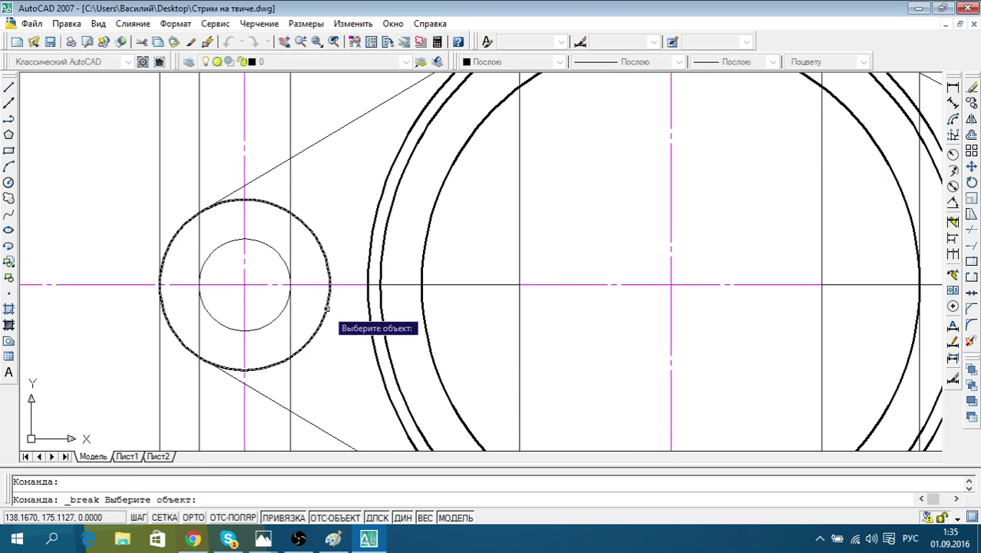
{"action": "left_click", "coordinate": [325, 309]}
{"action": "left_click", "coordinate": [331, 281]}
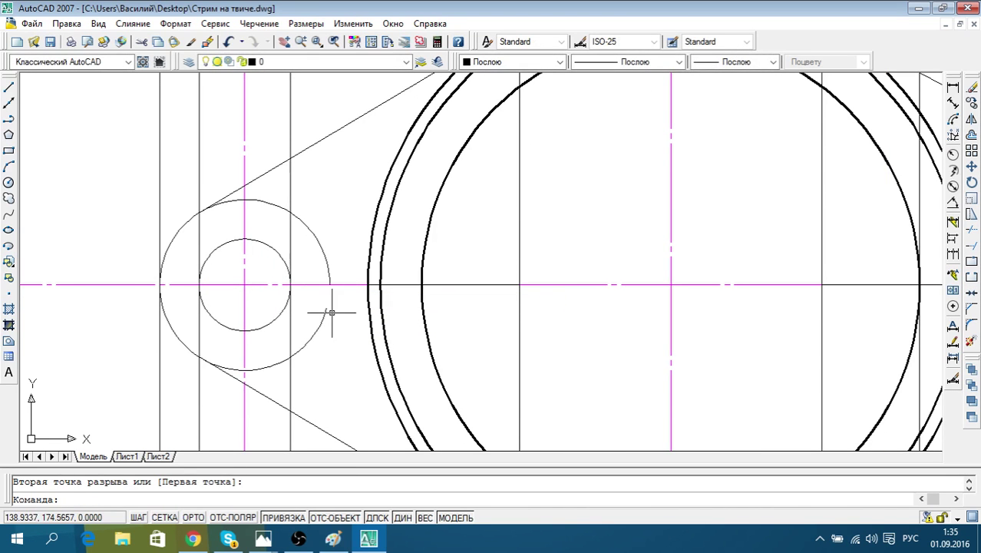
{"action": "left_click", "coordinate": [324, 315]}
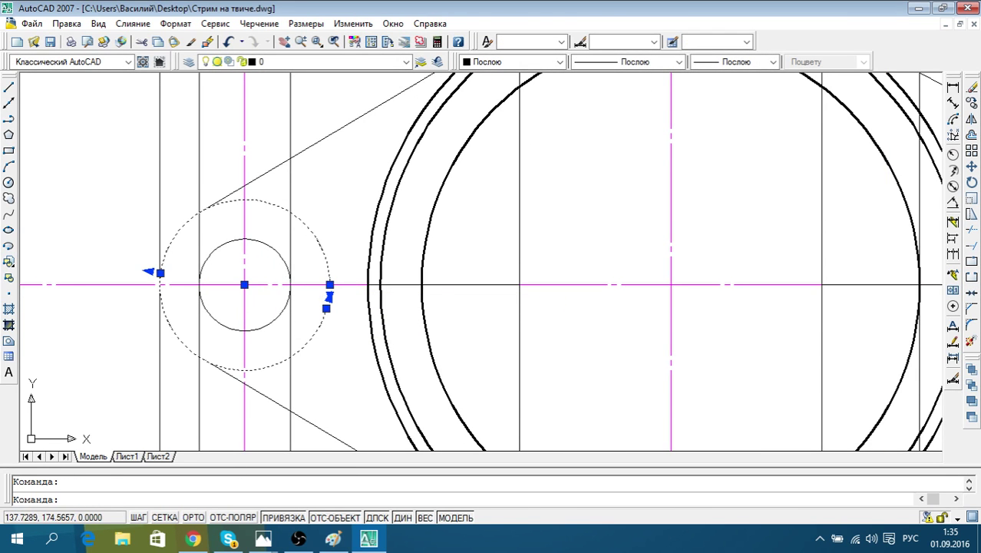
{"action": "left_click", "coordinate": [327, 308]}
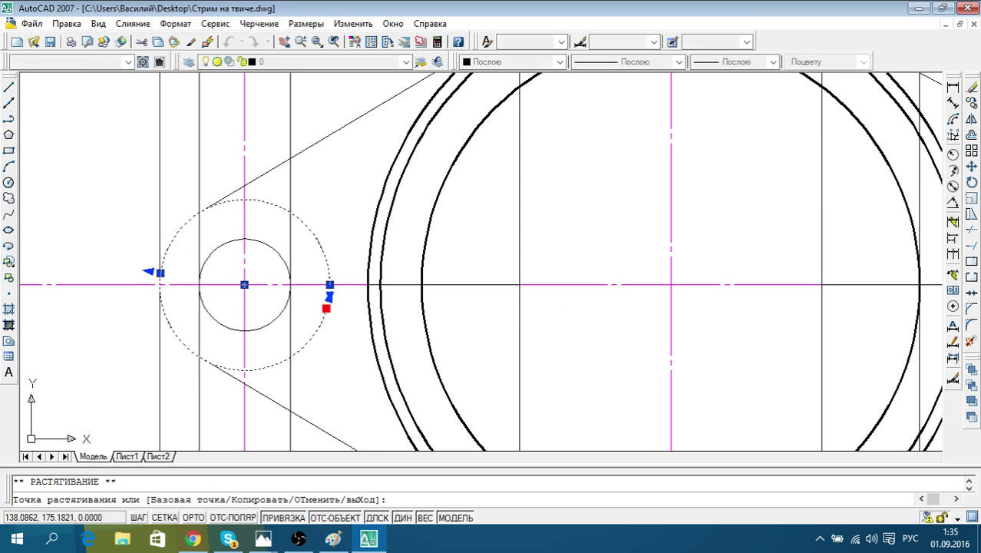
{"action": "left_click", "coordinate": [198, 356]}
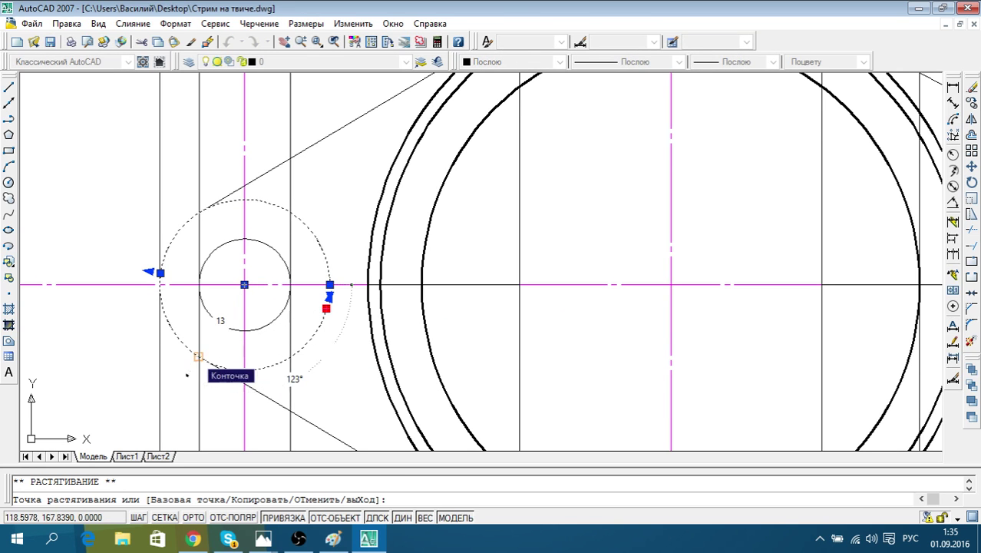
{"action": "left_click", "coordinate": [330, 284]}
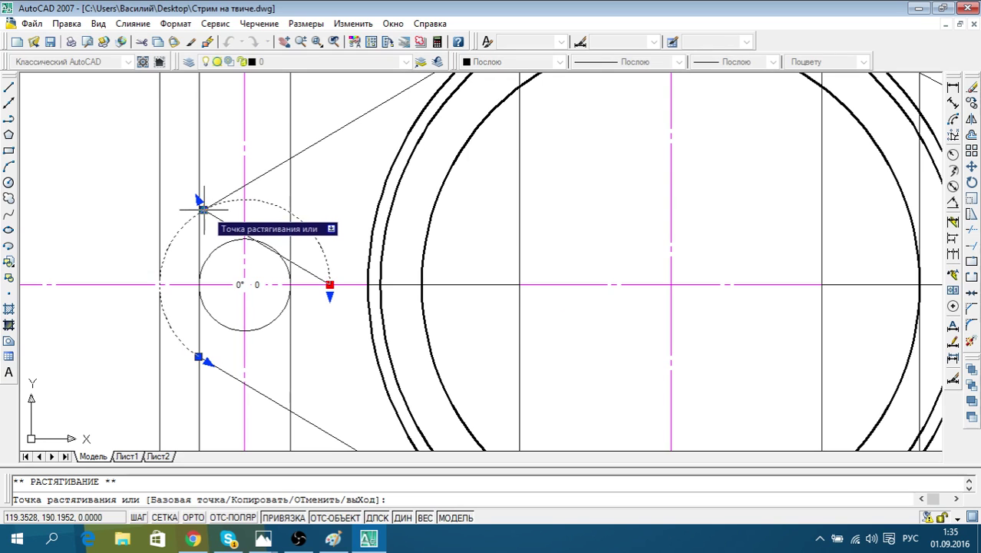
{"action": "key", "text": "Escape"}
{"action": "key", "text": "Escape"}
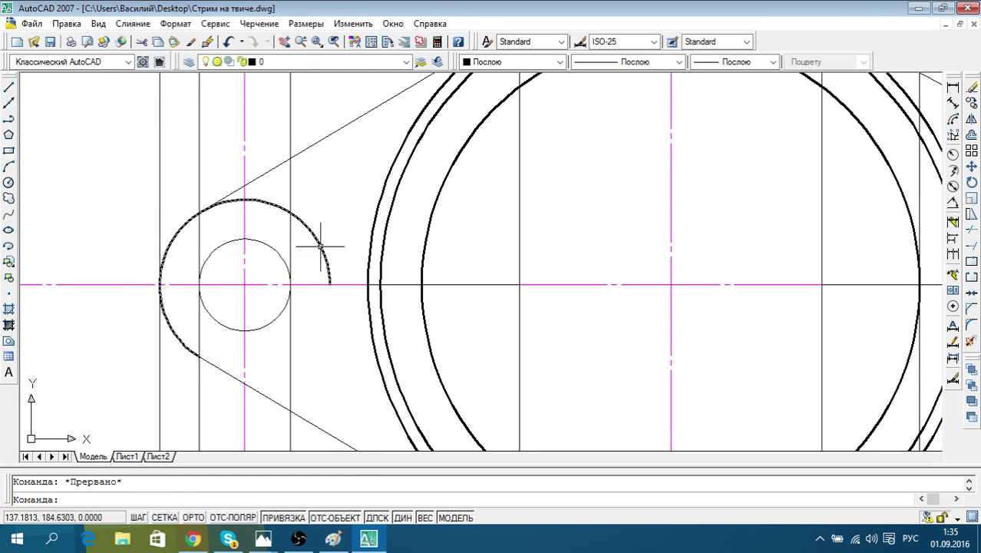
{"action": "left_click", "coordinate": [321, 246]}
{"action": "left_click", "coordinate": [330, 284]}
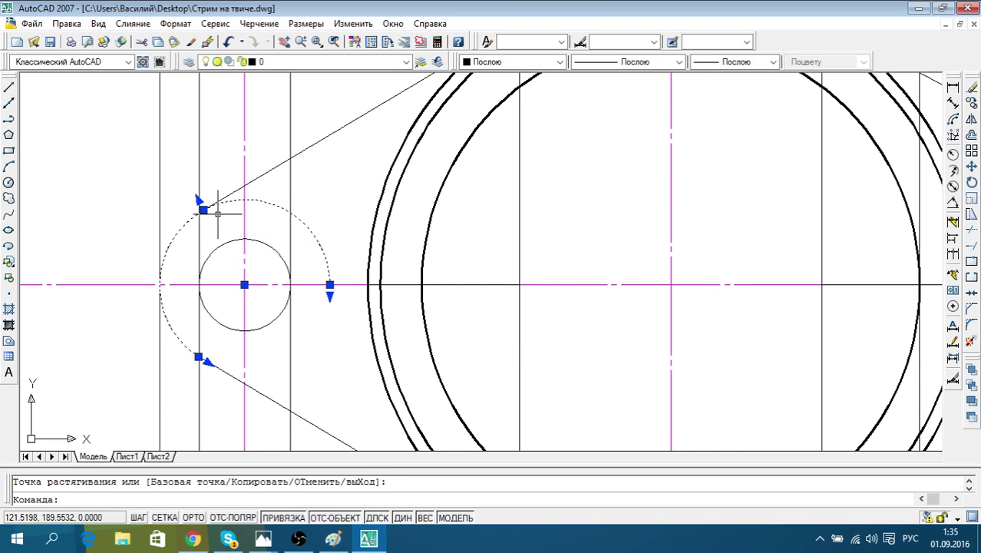
{"action": "key", "text": "Escape"}
{"action": "key", "text": "Escape"}
Break the arc again between the tangent lines and delete the leftover small piece
{"action": "left_click", "coordinate": [297, 218]}
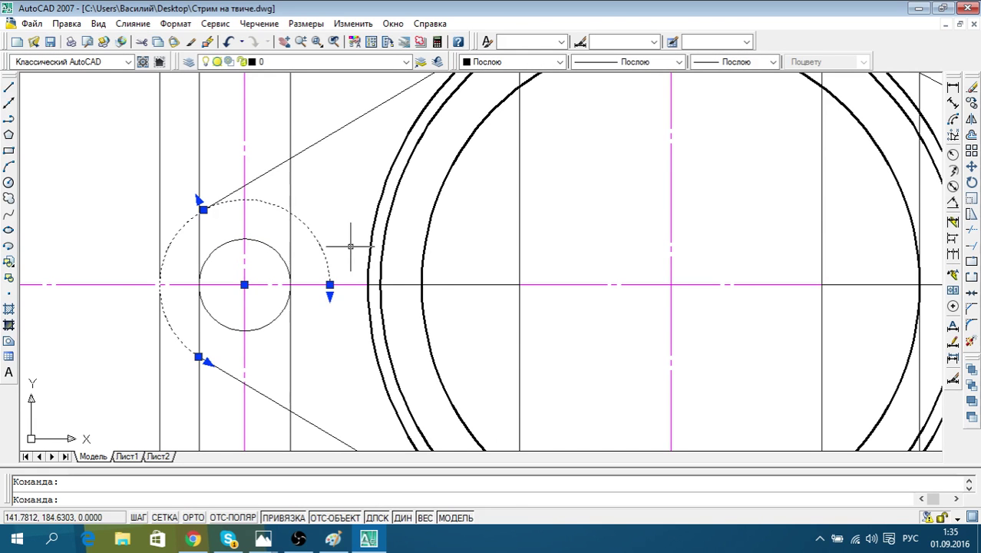
{"action": "middle_click_drag", "start_coordinate": [350, 241], "coordinate": [543, 280]}
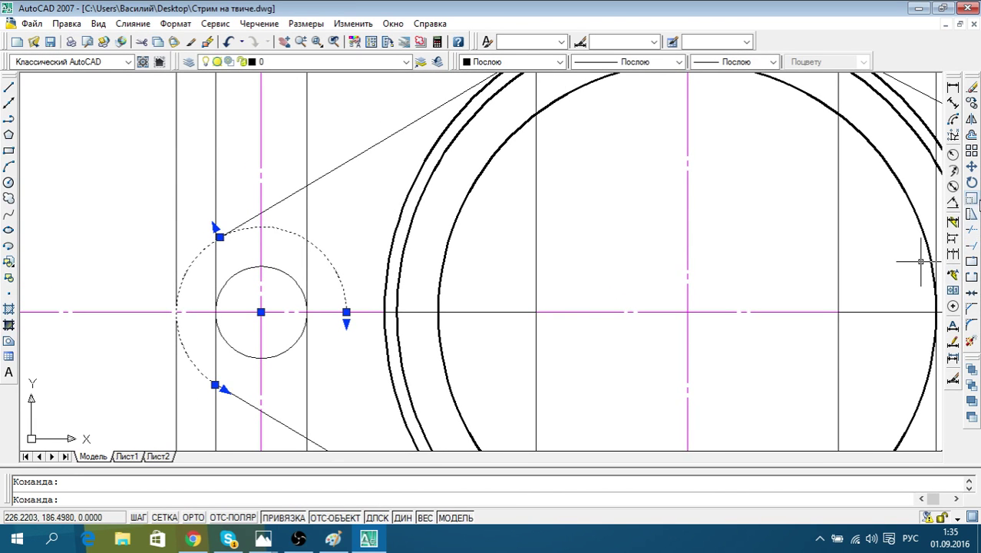
{"action": "left_click", "coordinate": [971, 276]}
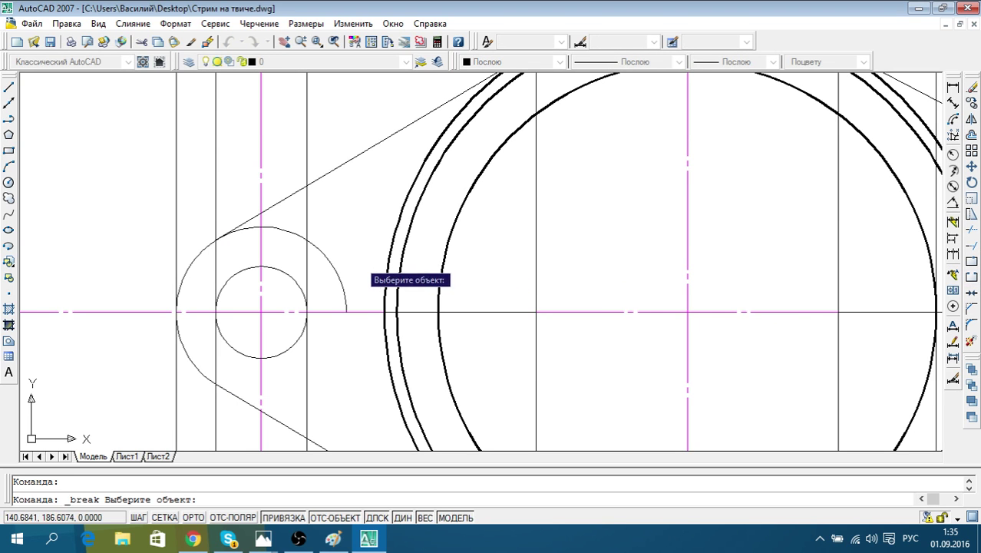
{"action": "left_click", "coordinate": [343, 278]}
{"action": "left_click", "coordinate": [216, 239]}
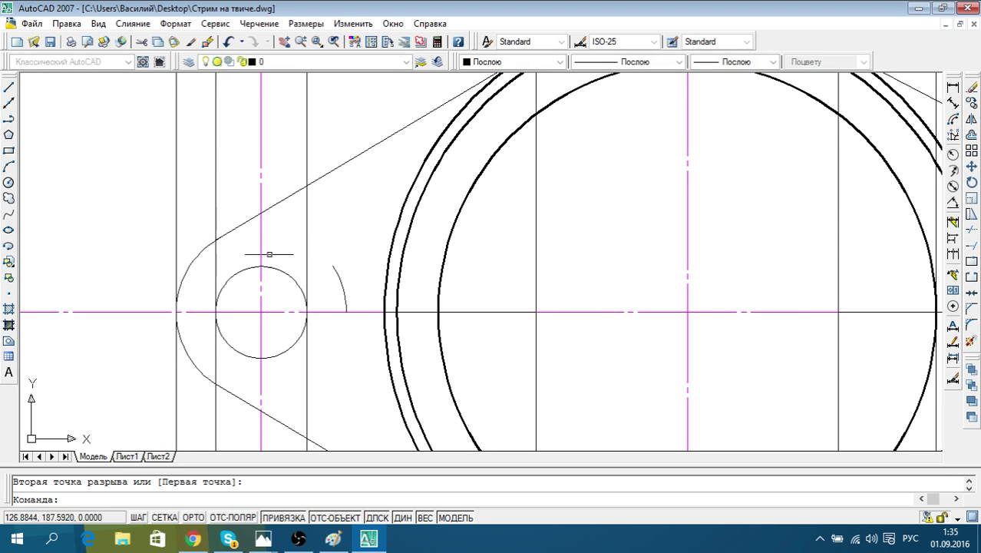
{"action": "left_click", "coordinate": [338, 283]}
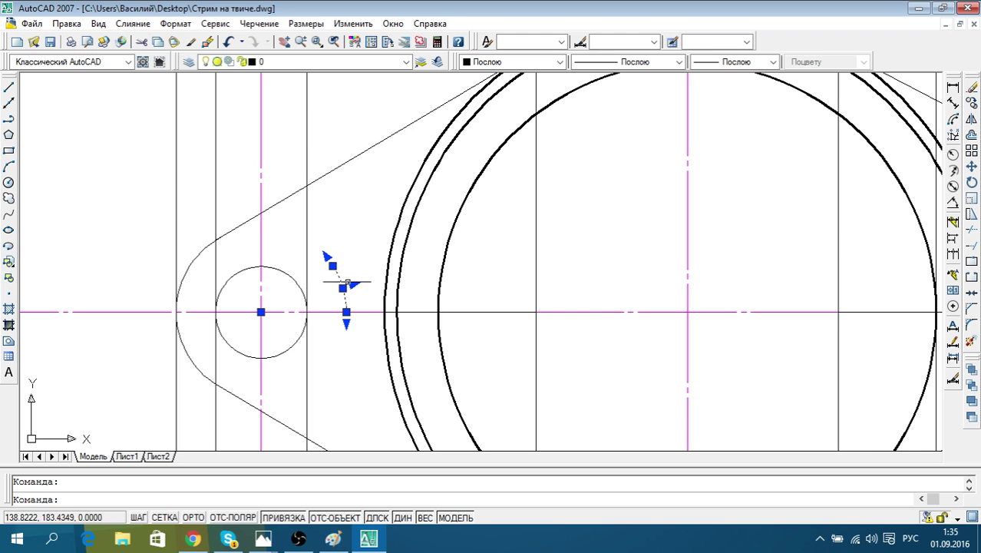
{"action": "key", "text": "Delete"}
{"action": "scroll", "coordinate": [349, 226], "scroll_direction": "down", "scroll_amount": 4}
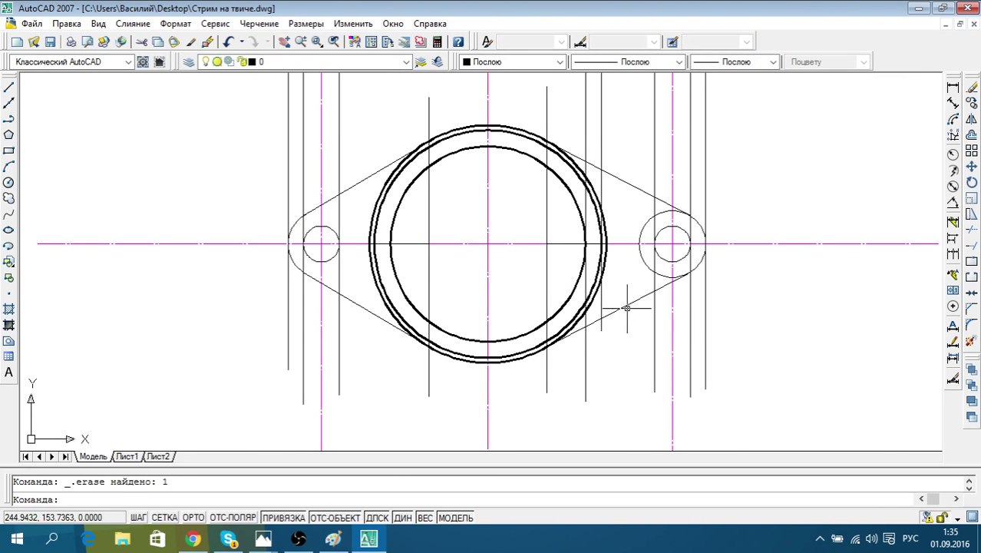
Try breaking the right lug's outer circle at two points, then undo the oversized break
{"action": "middle_click_drag", "start_coordinate": [626, 308], "coordinate": [470, 335]}
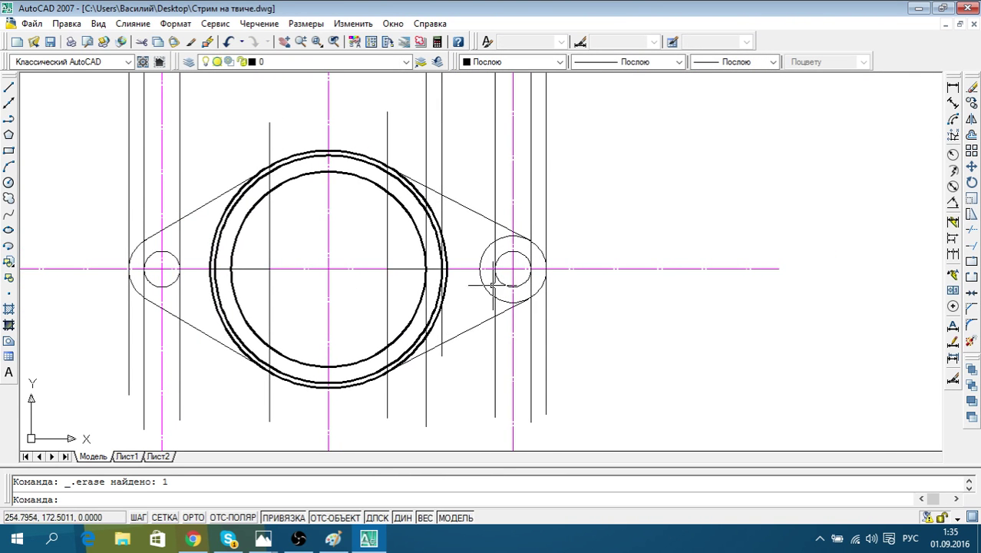
{"action": "scroll", "coordinate": [492, 285], "scroll_direction": "up", "scroll_amount": 3}
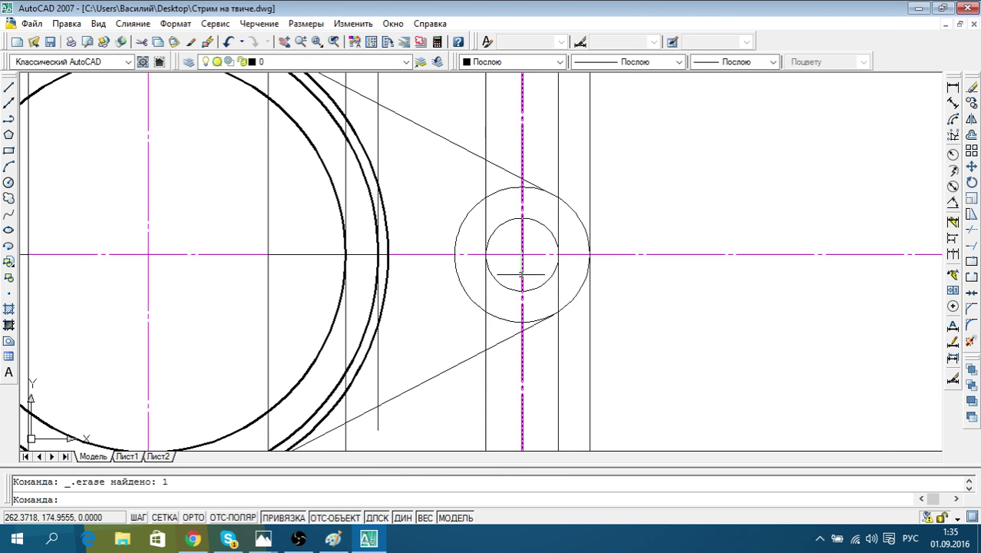
{"action": "left_click", "coordinate": [463, 287]}
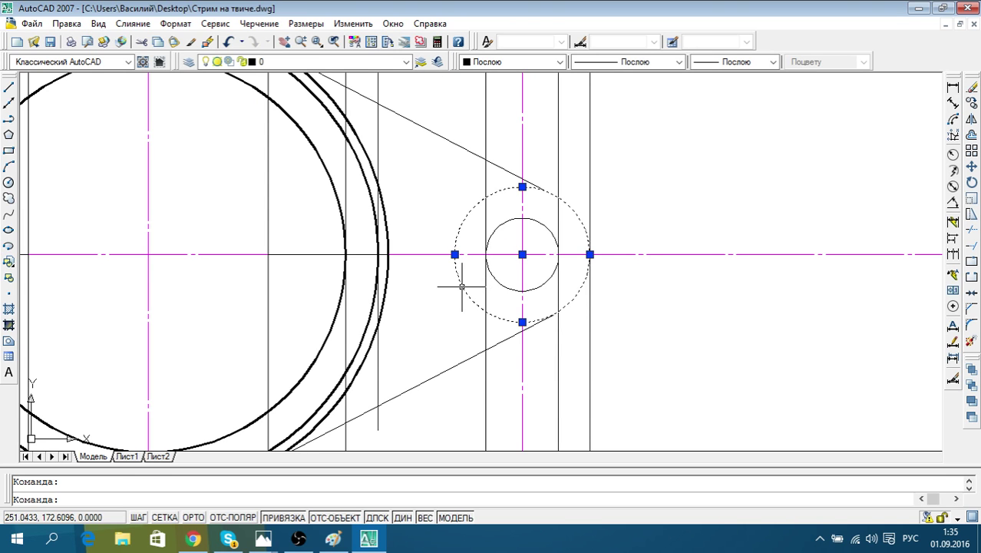
{"action": "left_click", "coordinate": [972, 278]}
{"action": "left_click", "coordinate": [472, 302]}
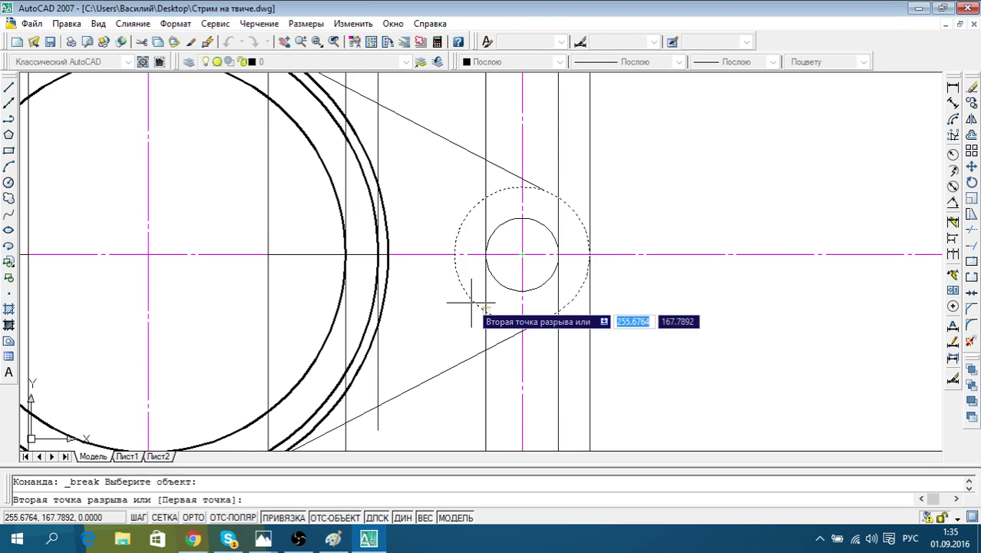
{"action": "left_click", "coordinate": [454, 254]}
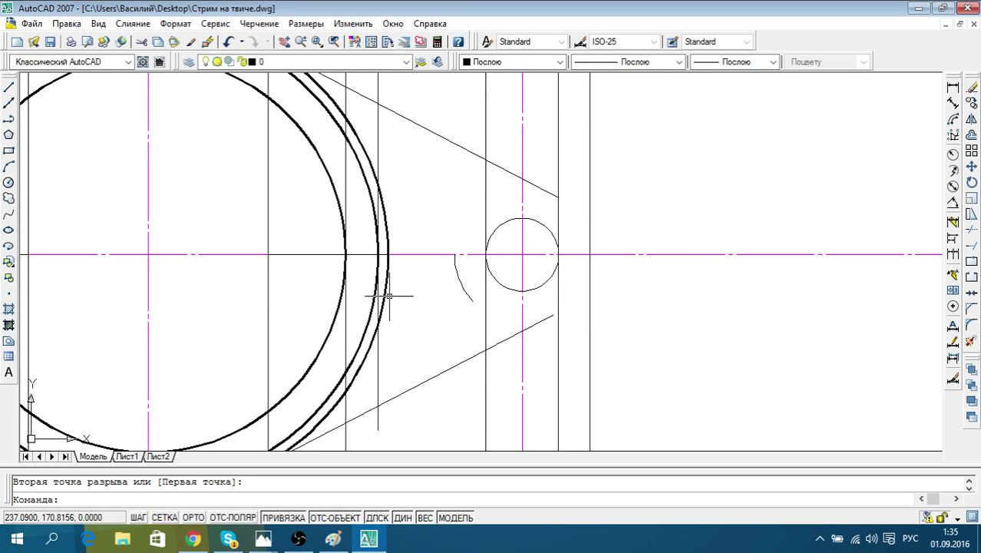
{"action": "key", "text": "ctrl+z"}
Break the right lug's outer circle between its two tangent lines
{"action": "left_click", "coordinate": [509, 320]}
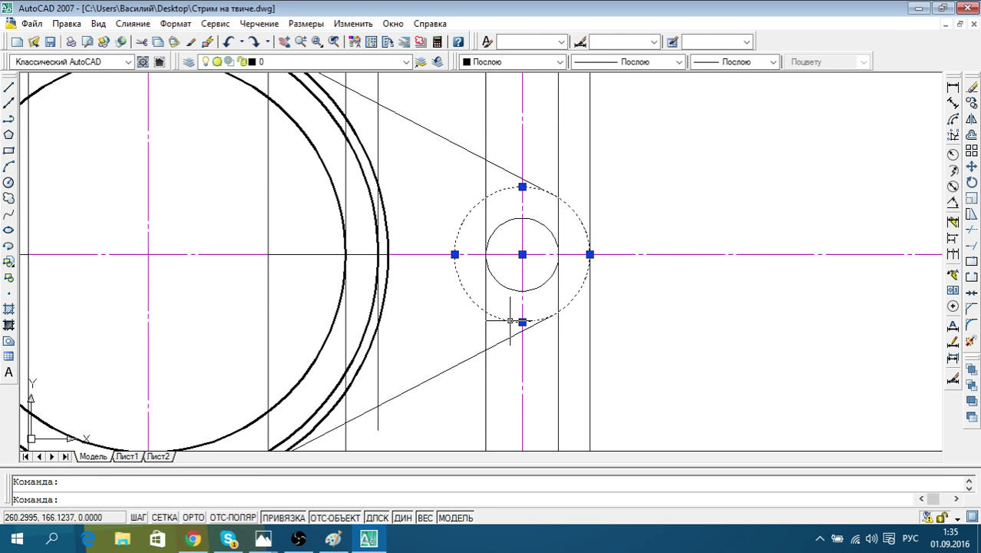
{"action": "left_click", "coordinate": [974, 284]}
{"action": "left_click", "coordinate": [512, 186]}
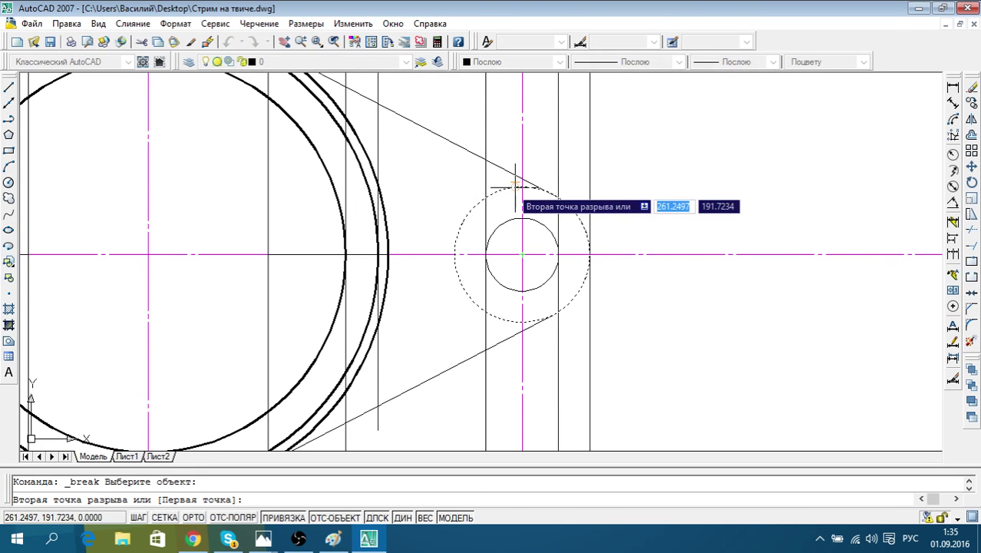
{"action": "key", "text": "Return"}
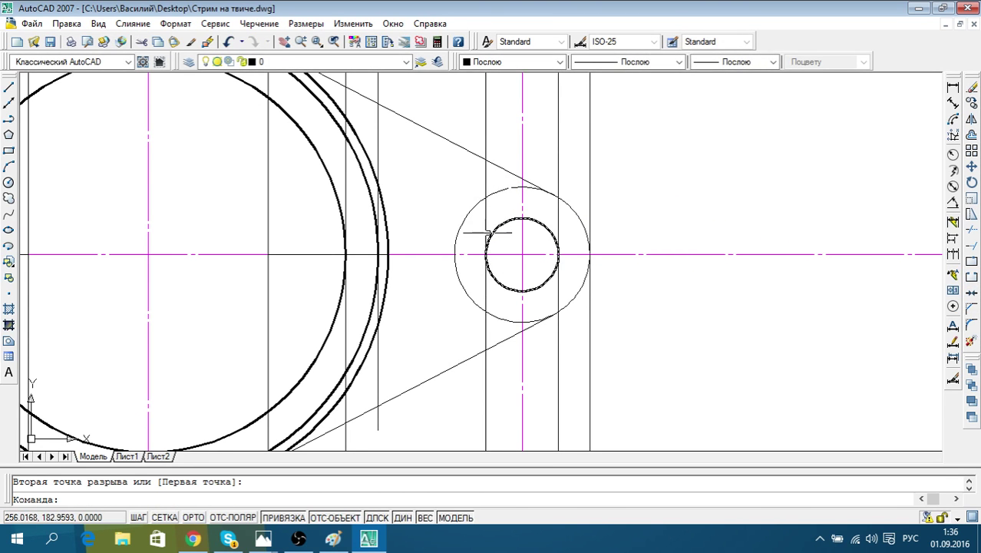
{"action": "left_click", "coordinate": [500, 192]}
Grip-stretch the remaining lug arc's end onto the upper tangent line
{"action": "left_click", "coordinate": [507, 189]}
{"action": "scroll", "coordinate": [517, 188], "scroll_direction": "up", "scroll_amount": 4}
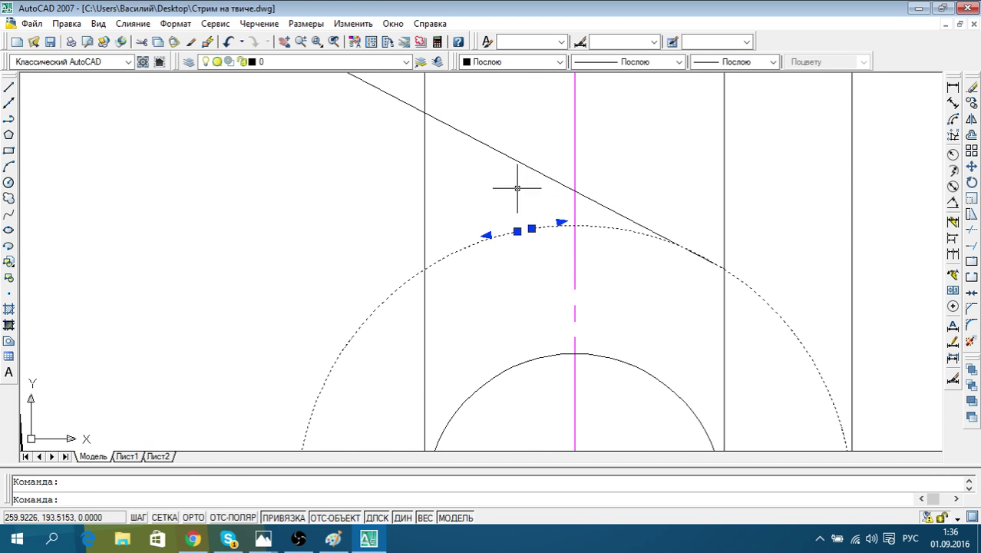
{"action": "left_click", "coordinate": [531, 228]}
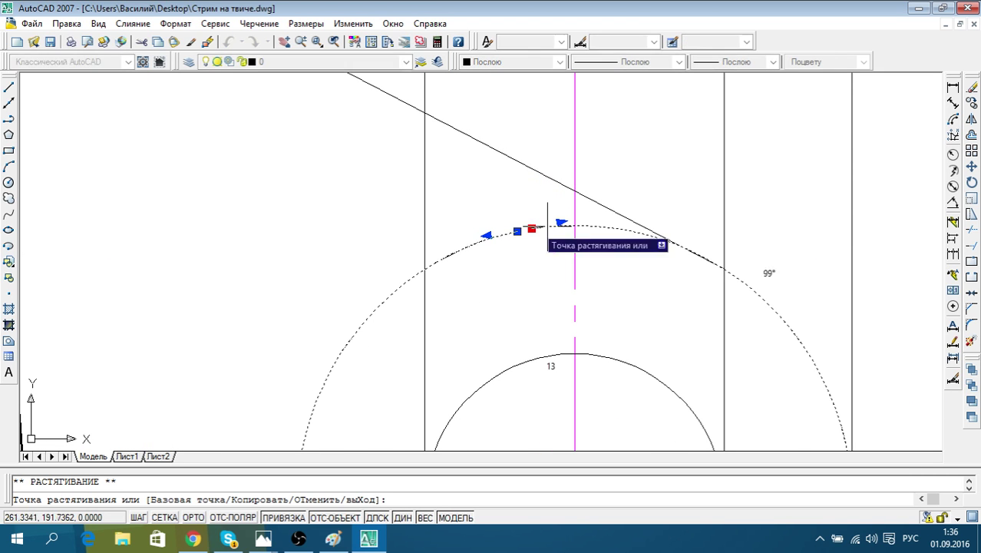
{"action": "left_click", "coordinate": [723, 268]}
{"action": "scroll", "coordinate": [592, 253], "scroll_direction": "down", "scroll_amount": 1}
{"action": "scroll", "coordinate": [614, 284], "scroll_direction": "down", "scroll_amount": 3}
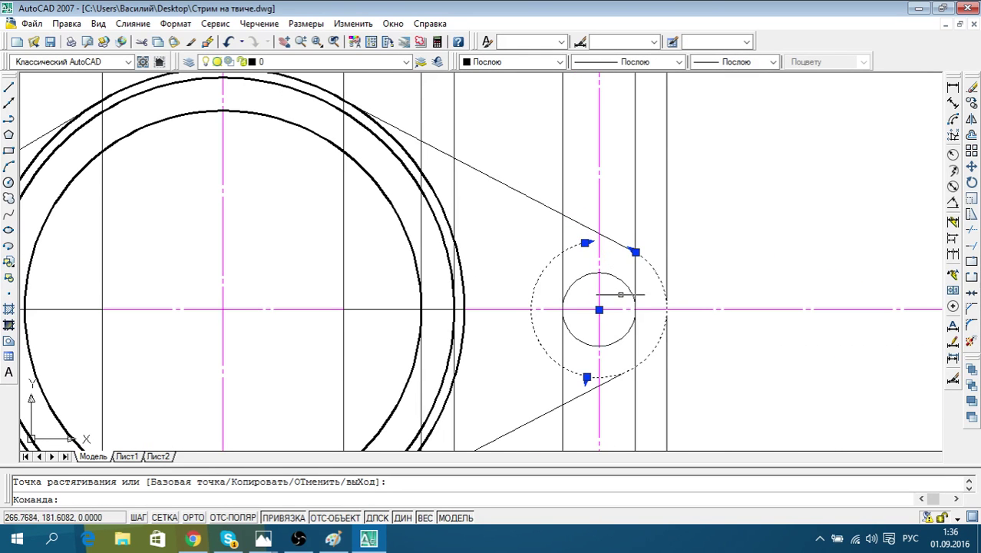
Break the lug arc near the lower tangent and stretch its end onto that line
{"action": "left_click", "coordinate": [971, 277]}
{"action": "middle_click_drag", "start_coordinate": [618, 305], "coordinate": [625, 270]}
{"action": "left_click", "coordinate": [589, 342]}
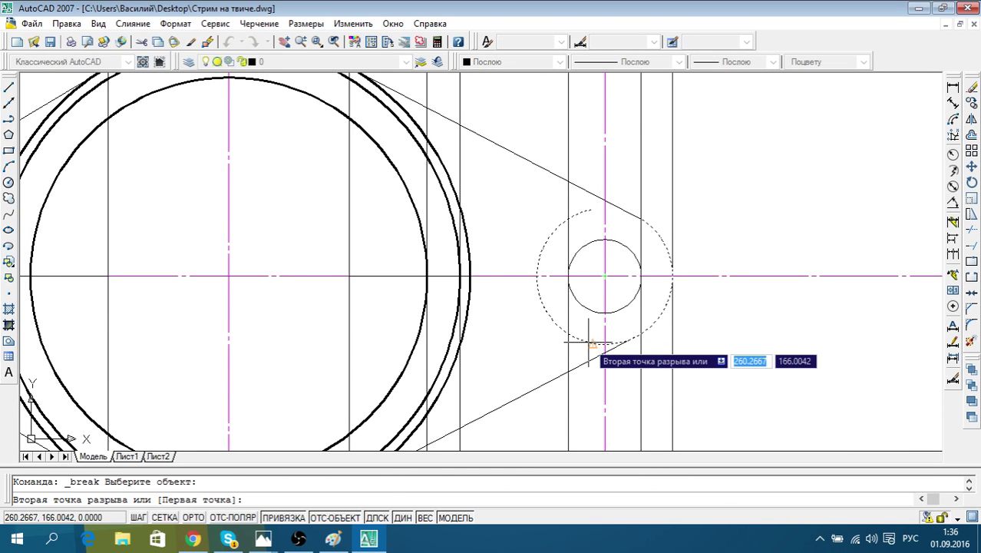
{"action": "left_click", "coordinate": [589, 341]}
{"action": "left_click", "coordinate": [635, 343]}
{"action": "left_click", "coordinate": [623, 338]}
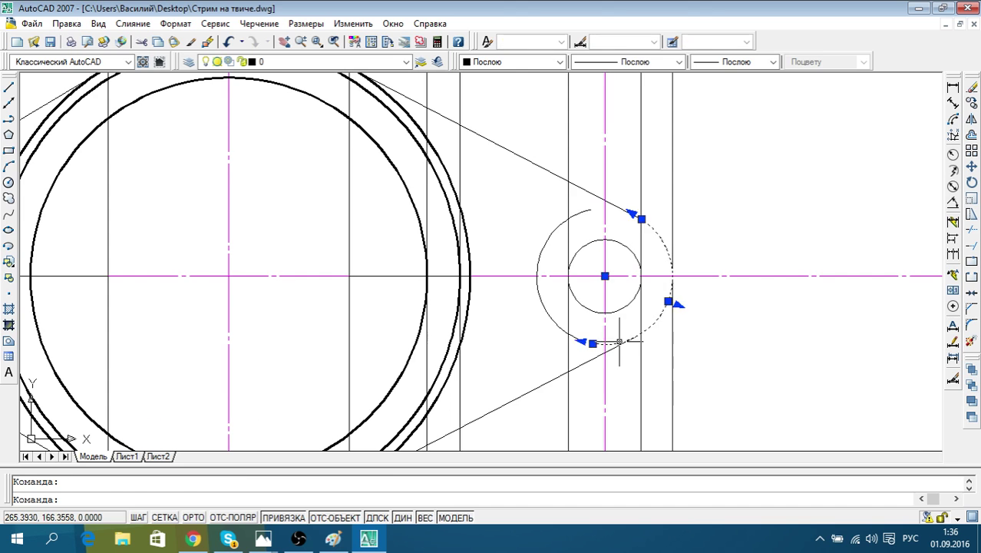
{"action": "scroll", "coordinate": [626, 343], "scroll_direction": "up", "scroll_amount": 3}
{"action": "left_click", "coordinate": [558, 345]}
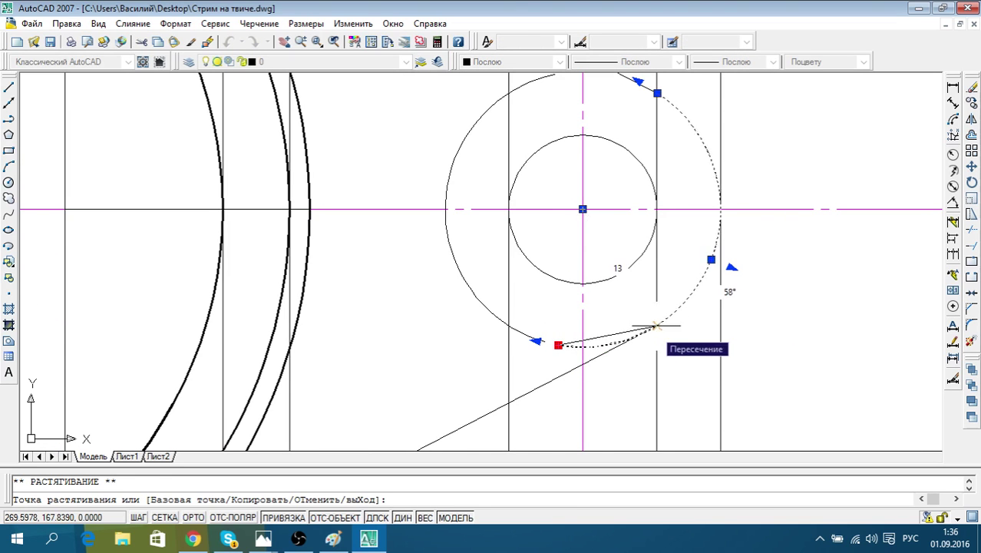
{"action": "left_click", "coordinate": [657, 326]}
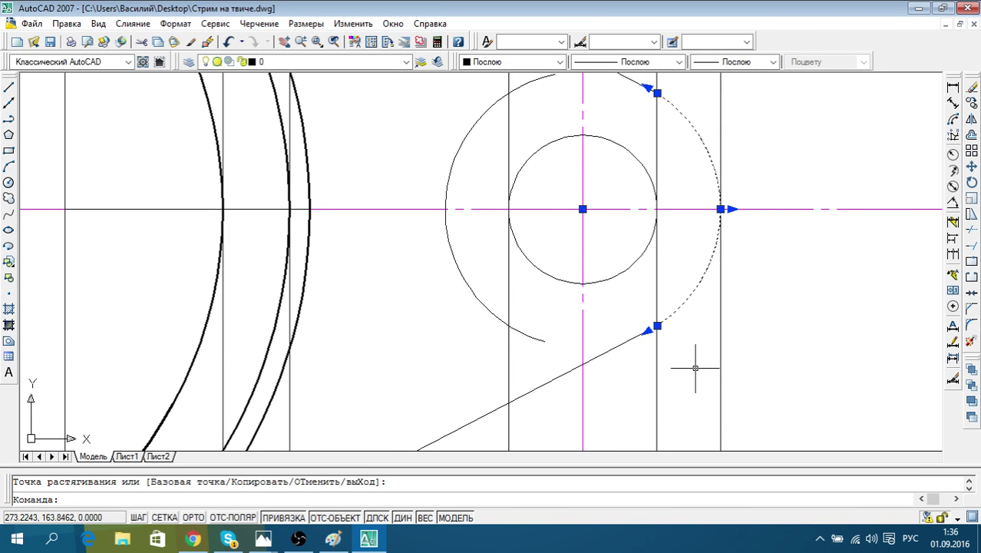
{"action": "key", "text": "Escape"}
Erase the leftover small arc fragment at the right lug
{"action": "left_click", "coordinate": [666, 322]}
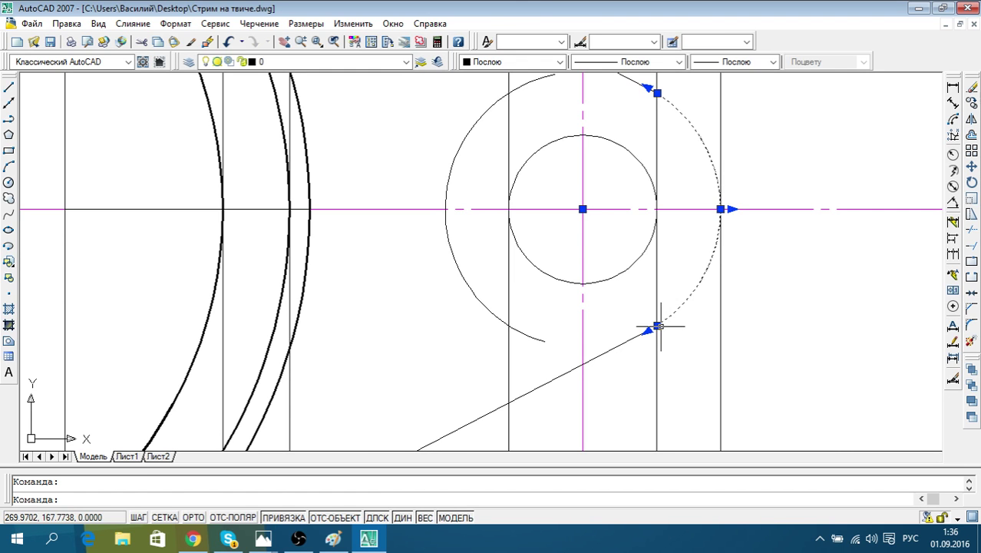
{"action": "left_click", "coordinate": [656, 326]}
{"action": "scroll", "coordinate": [652, 337], "scroll_direction": "up", "scroll_amount": 5}
{"action": "key", "text": "Escape"}
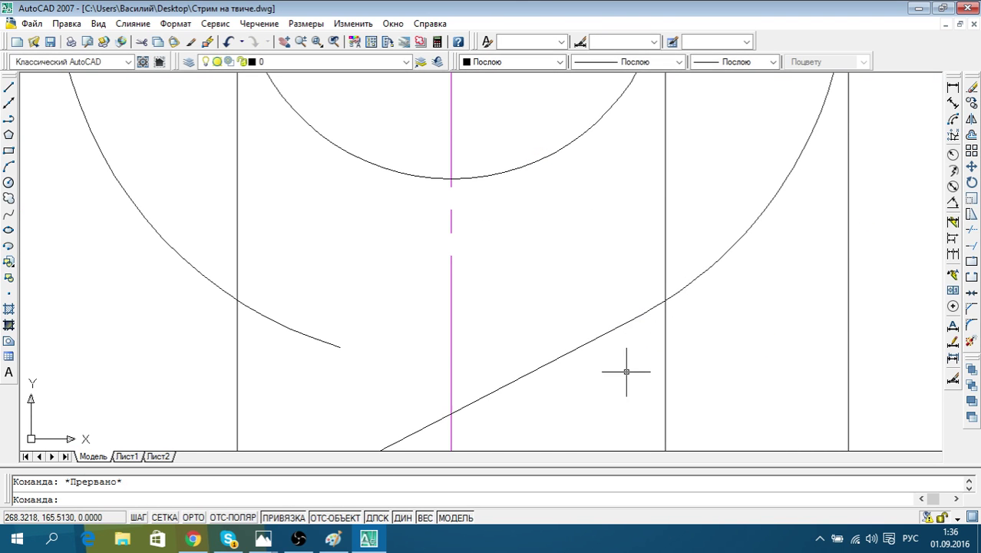
{"action": "scroll", "coordinate": [626, 371], "scroll_direction": "down", "scroll_amount": 3}
{"action": "scroll", "coordinate": [642, 368], "scroll_direction": "down", "scroll_amount": 2}
{"action": "left_click", "coordinate": [565, 357]}
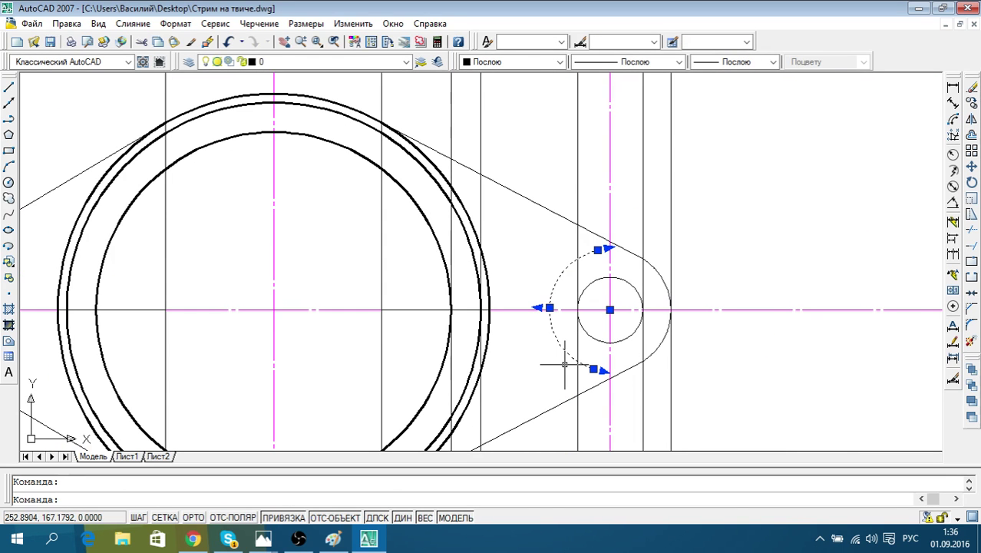
{"action": "key", "text": "Delete"}
{"action": "scroll", "coordinate": [665, 383], "scroll_direction": "down", "scroll_amount": 4}
{"action": "scroll", "coordinate": [466, 364], "scroll_direction": "up", "scroll_amount": 4}
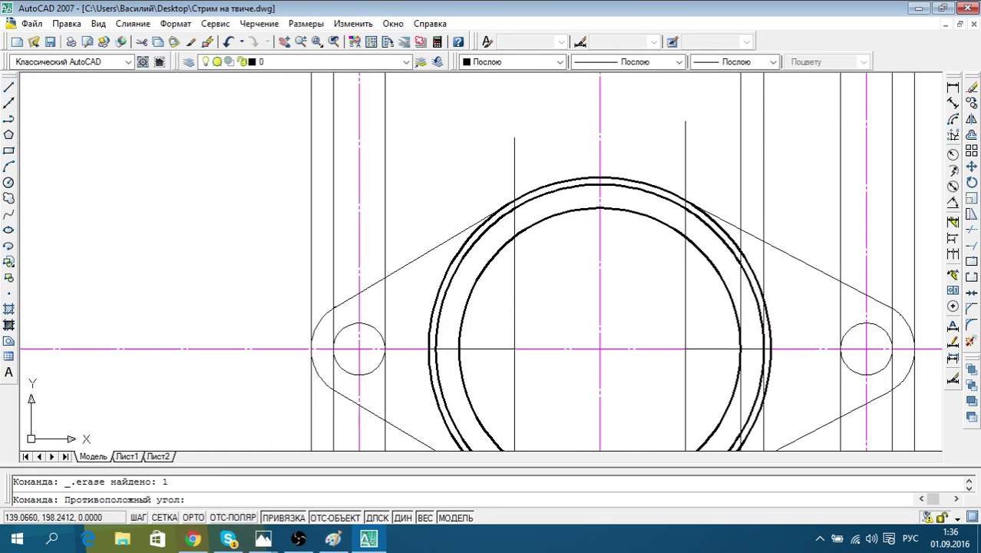
Select the tangent lines, both lug arcs and the right hole circle
{"action": "left_click", "coordinate": [394, 277]}
{"action": "scroll", "coordinate": [362, 269], "scroll_direction": "up", "scroll_amount": 1}
{"action": "scroll", "coordinate": [410, 284], "scroll_direction": "up", "scroll_amount": 3}
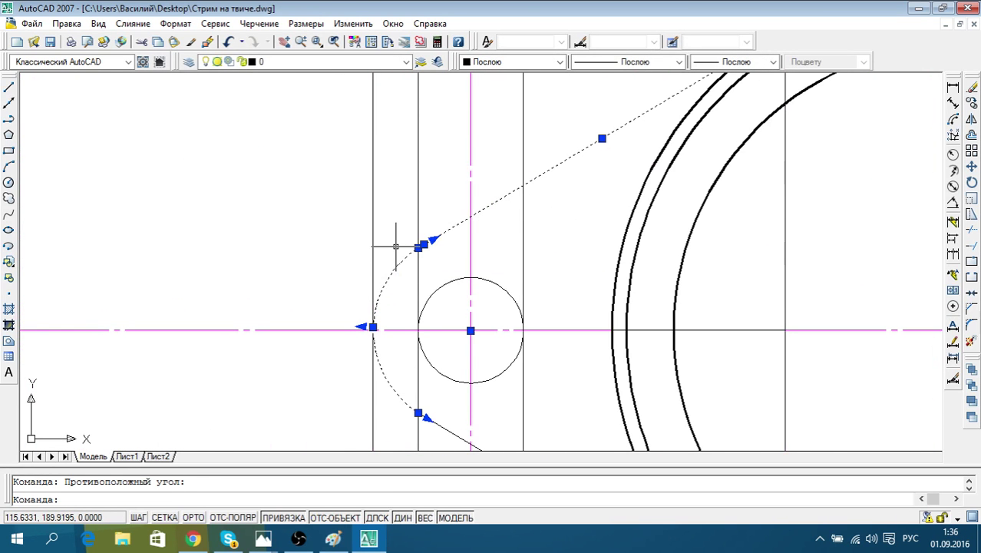
{"action": "scroll", "coordinate": [395, 246], "scroll_direction": "down", "scroll_amount": 2}
{"action": "middle_click_drag", "start_coordinate": [419, 382], "coordinate": [419, 340]}
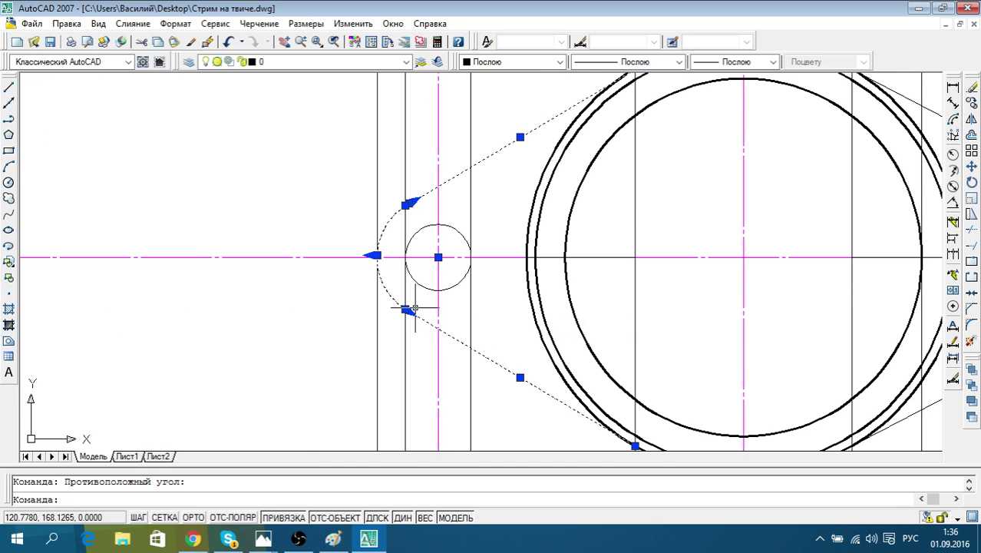
{"action": "middle_click_drag", "start_coordinate": [530, 377], "coordinate": [290, 251]}
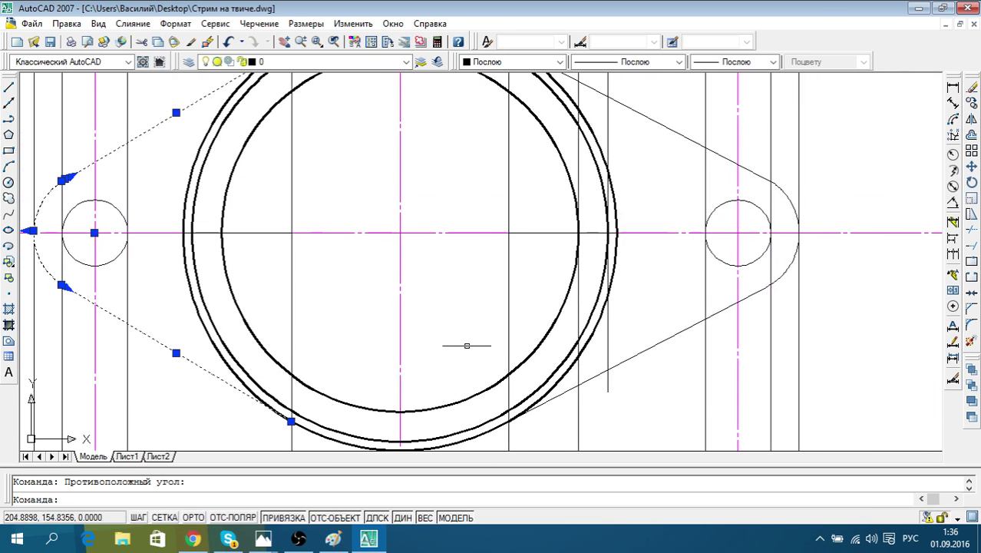
{"action": "middle_click_drag", "start_coordinate": [573, 243], "coordinate": [471, 344]}
{"action": "left_click", "coordinate": [635, 317]}
{"action": "left_click_drag", "start_coordinate": [785, 291], "coordinate": [764, 245]}
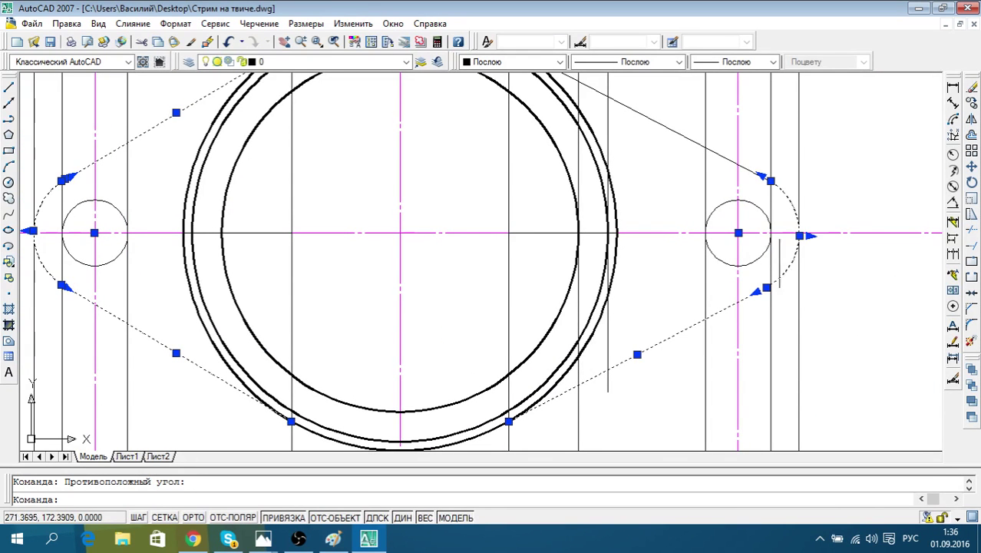
{"action": "left_click", "coordinate": [725, 175]}
{"action": "left_click", "coordinate": [837, 198]}
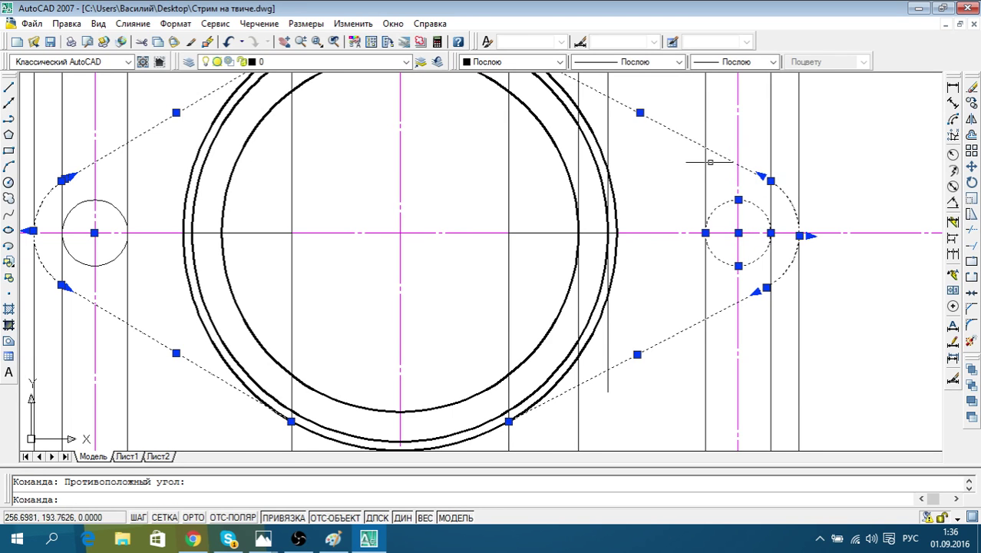
Set the selected outline pieces to 0.30 mm lineweight and clear the selection
{"action": "middle_click_drag", "start_coordinate": [707, 157], "coordinate": [718, 264]}
{"action": "scroll", "coordinate": [639, 266], "scroll_direction": "down", "scroll_amount": 2}
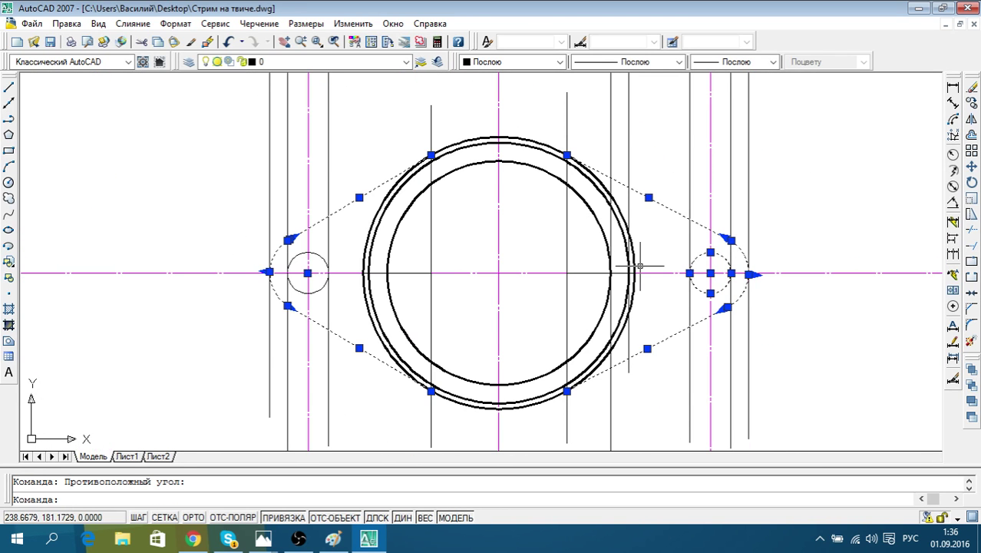
{"action": "left_click", "coordinate": [771, 61]}
{"action": "left_click", "coordinate": [730, 215]}
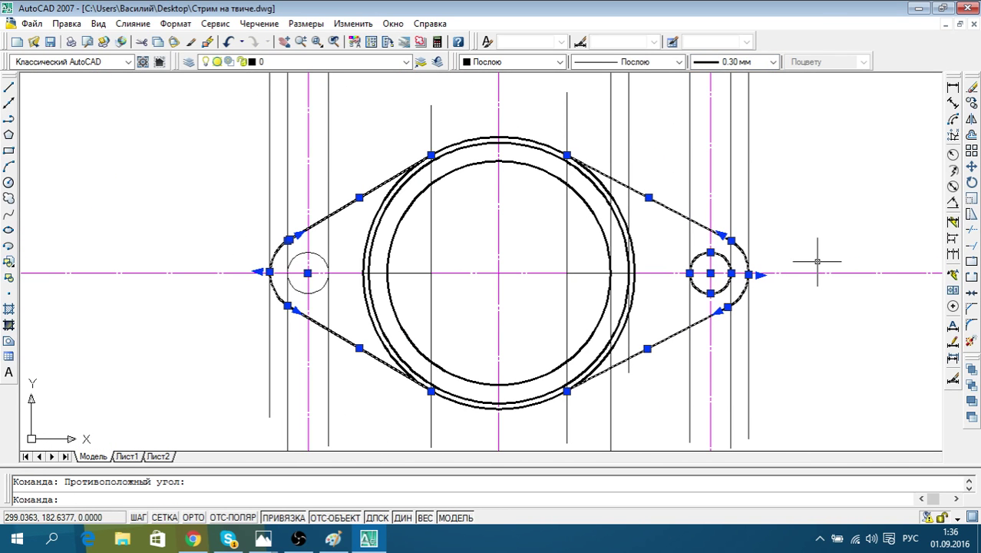
{"action": "key", "text": "Escape"}
{"action": "left_click", "coordinate": [327, 263]}
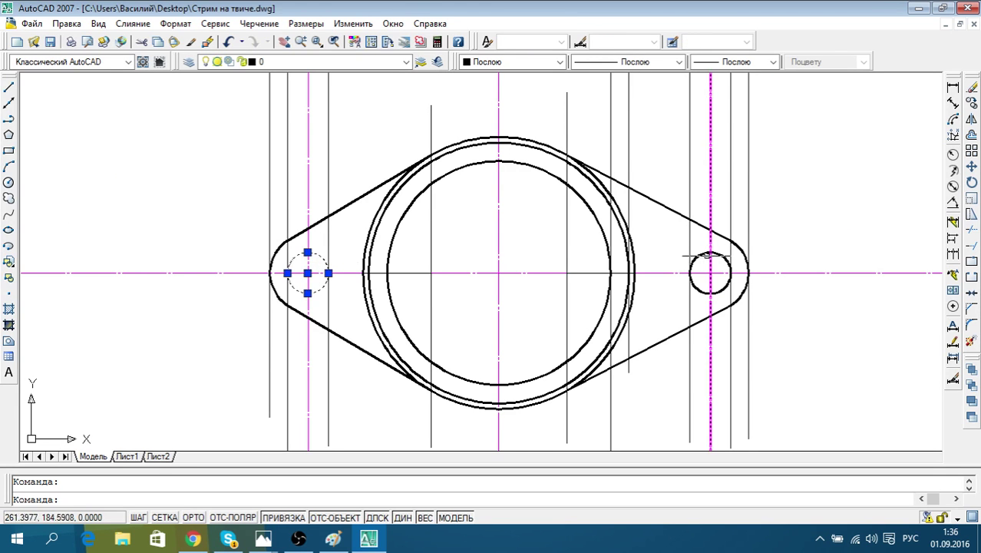
Give the left lug's hole circle a 0.30 mm lineweight
{"action": "key", "text": "Escape"}
{"action": "scroll", "coordinate": [586, 157], "scroll_direction": "up", "scroll_amount": 4}
{"action": "scroll", "coordinate": [586, 157], "scroll_direction": "down", "scroll_amount": 5}
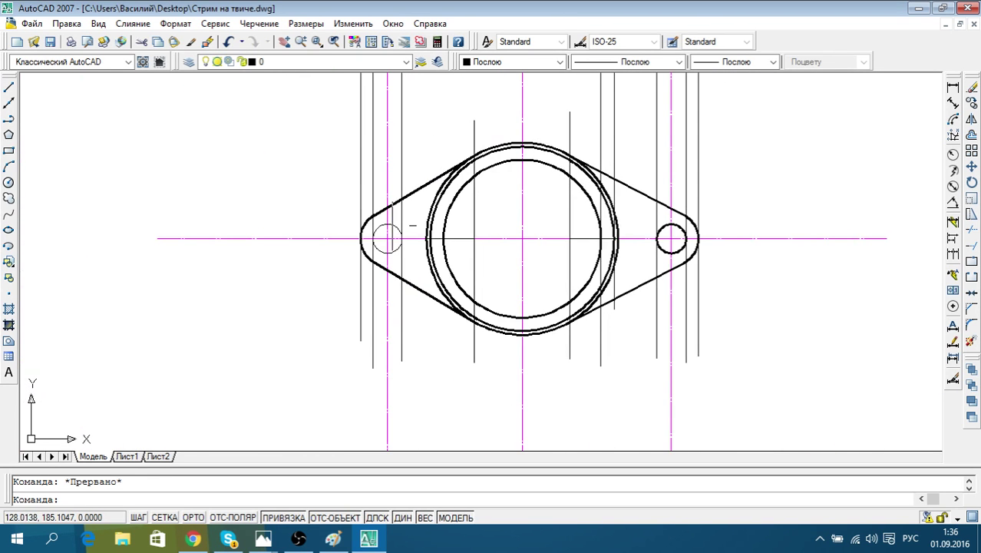
{"action": "left_click", "coordinate": [400, 230]}
{"action": "left_click", "coordinate": [773, 61]}
{"action": "left_click", "coordinate": [735, 76]}
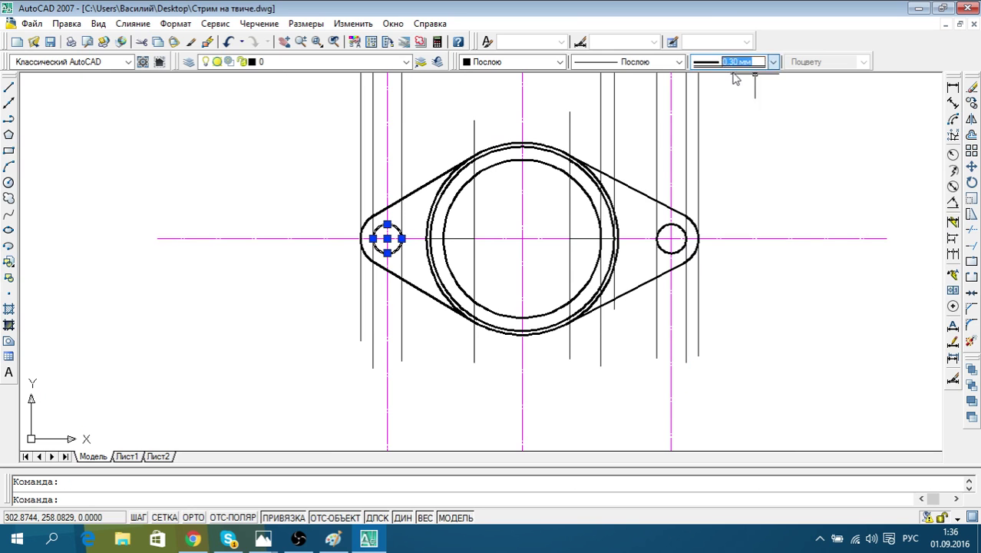
{"action": "key", "text": "Escape"}
Zoom and pan to check the whole flange drawing with its heavier lines
{"action": "scroll", "coordinate": [775, 268], "scroll_direction": "up", "scroll_amount": 1}
{"action": "scroll", "coordinate": [687, 338], "scroll_direction": "down", "scroll_amount": 3}
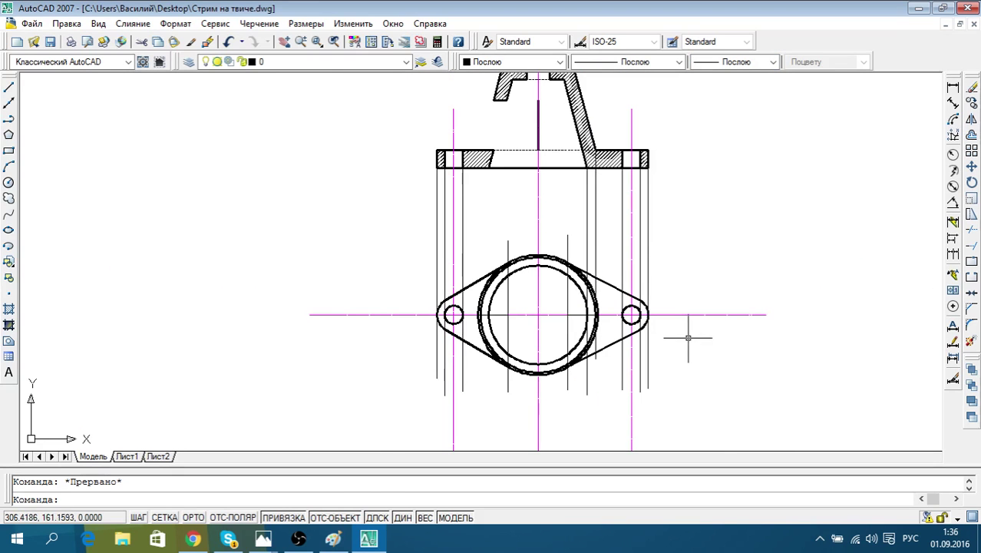
{"action": "scroll", "coordinate": [695, 335], "scroll_direction": "up", "scroll_amount": 2}
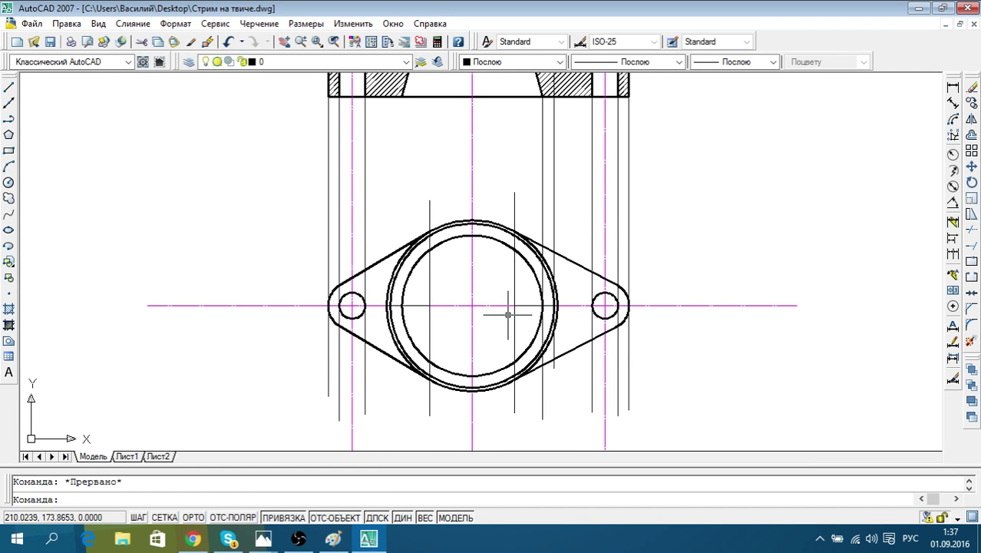
{"action": "middle_click_drag", "start_coordinate": [507, 314], "coordinate": [497, 420]}
{"action": "scroll", "coordinate": [466, 336], "scroll_direction": "down", "scroll_amount": 2}
{"action": "middle_click_drag", "start_coordinate": [499, 349], "coordinate": [527, 220]}
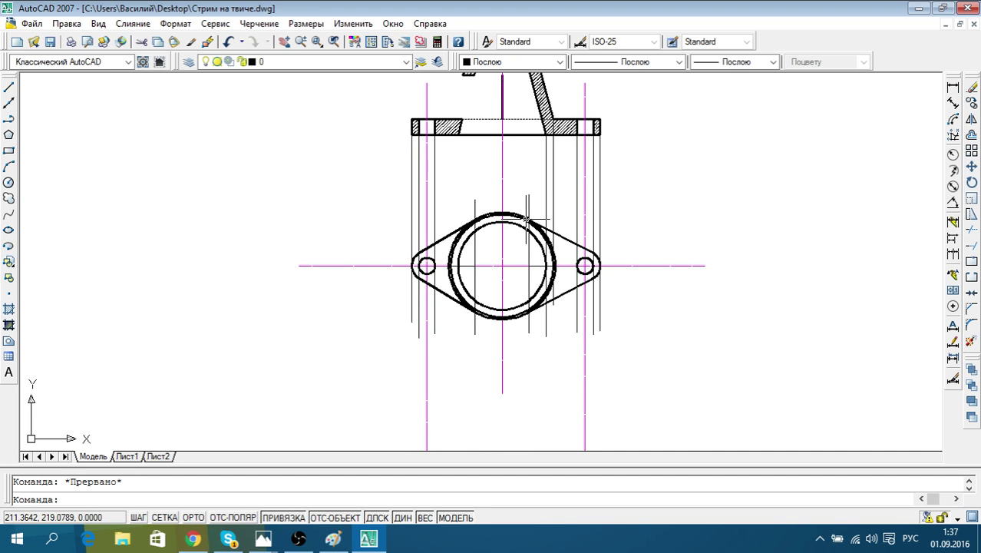
{"action": "scroll", "coordinate": [527, 220], "scroll_direction": "up", "scroll_amount": 2}
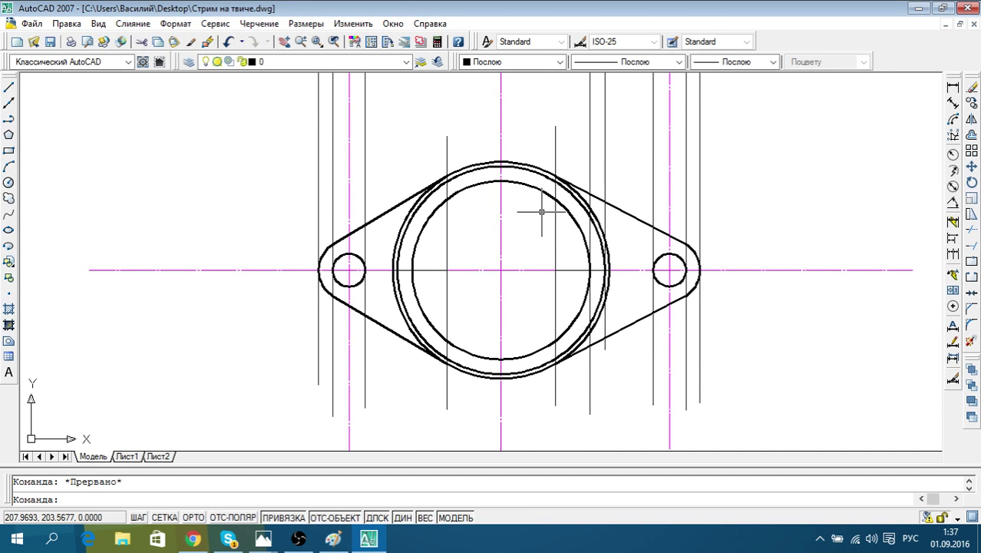